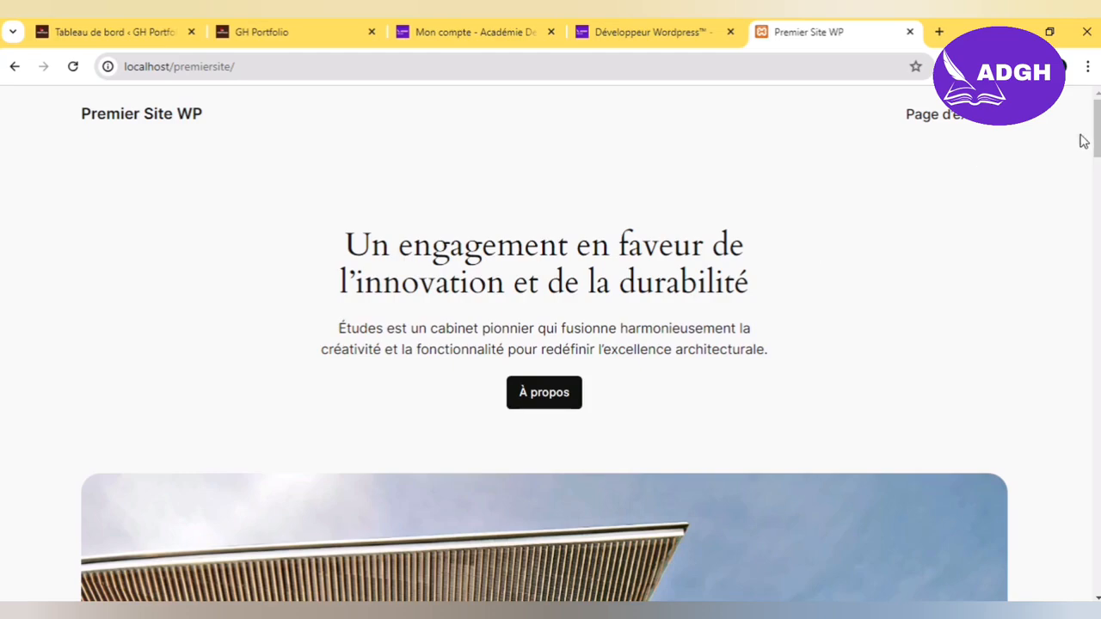
# Step: Switch to the GH Portfolio dashboard and look over the sections of its admin menu
pyautogui.moveTo(1083, 140)
pyautogui.mouseDown()
pyautogui.moveTo(1091, 514)
pyautogui.moveTo(1092, 150)
pyautogui.mouseUp()
pyautogui.click(157, 29)
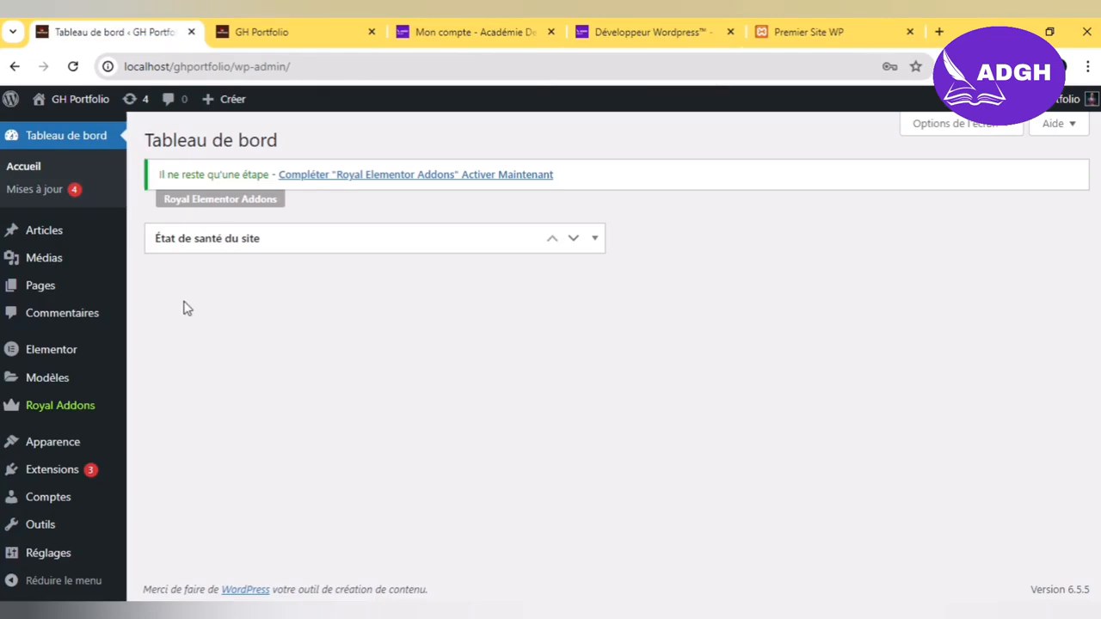
pyautogui.moveTo(119, 245)
pyautogui.moveTo(66, 286)
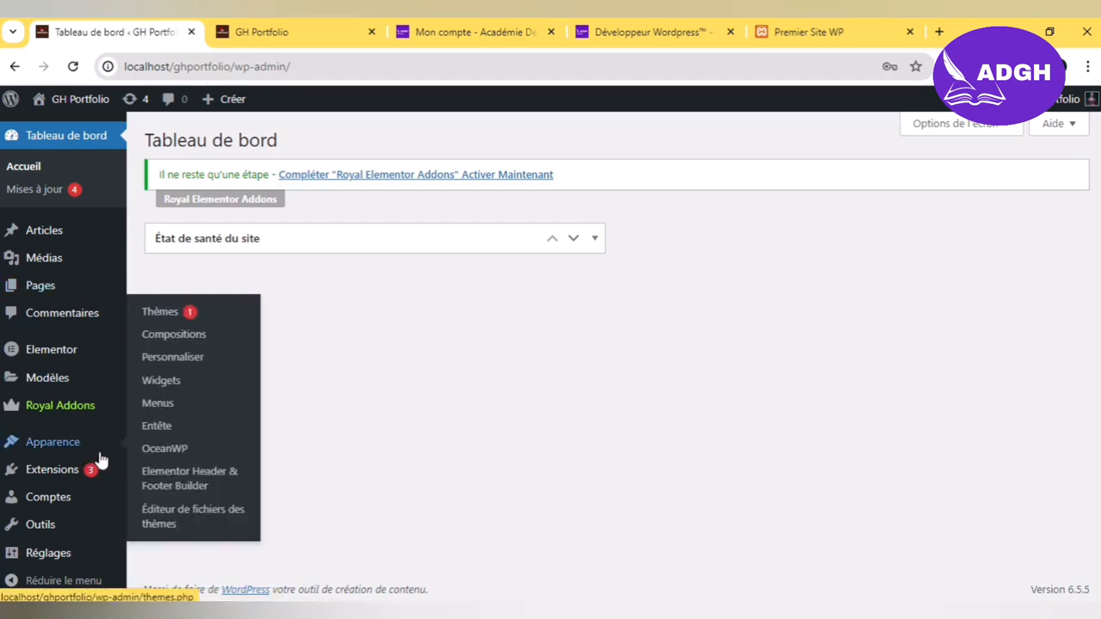
pyautogui.moveTo(101, 468)
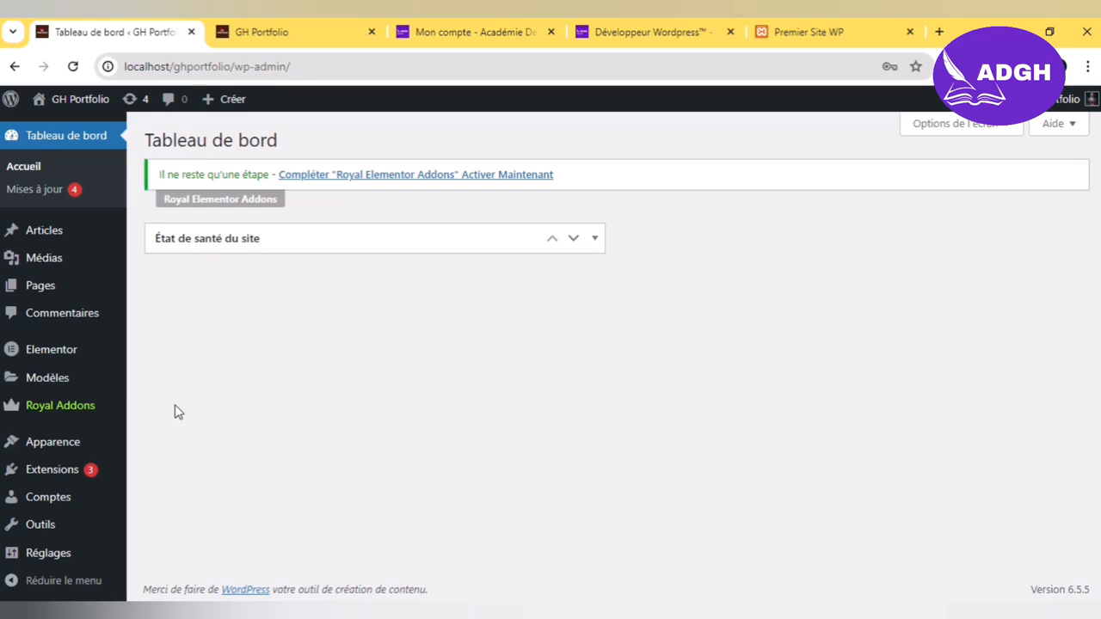
pyautogui.moveTo(53, 561)
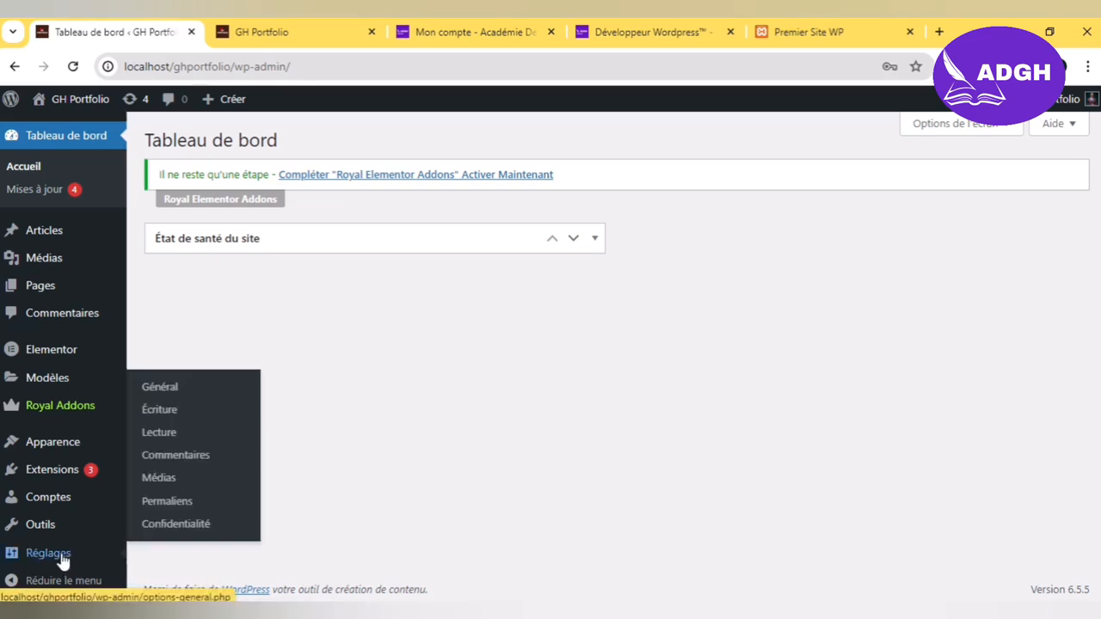
# Step: Open the general settings and review the site identity, web addresses, registration, language, time zone, and date and time formats
pyautogui.click(62, 557)
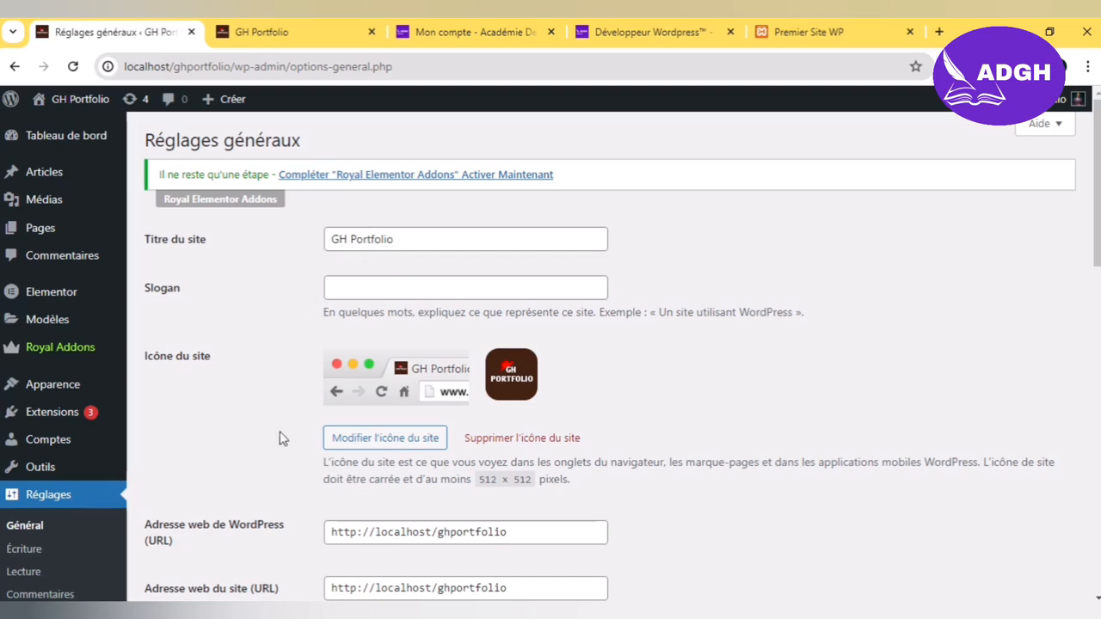
pyautogui.scroll(-3, 283, 439)
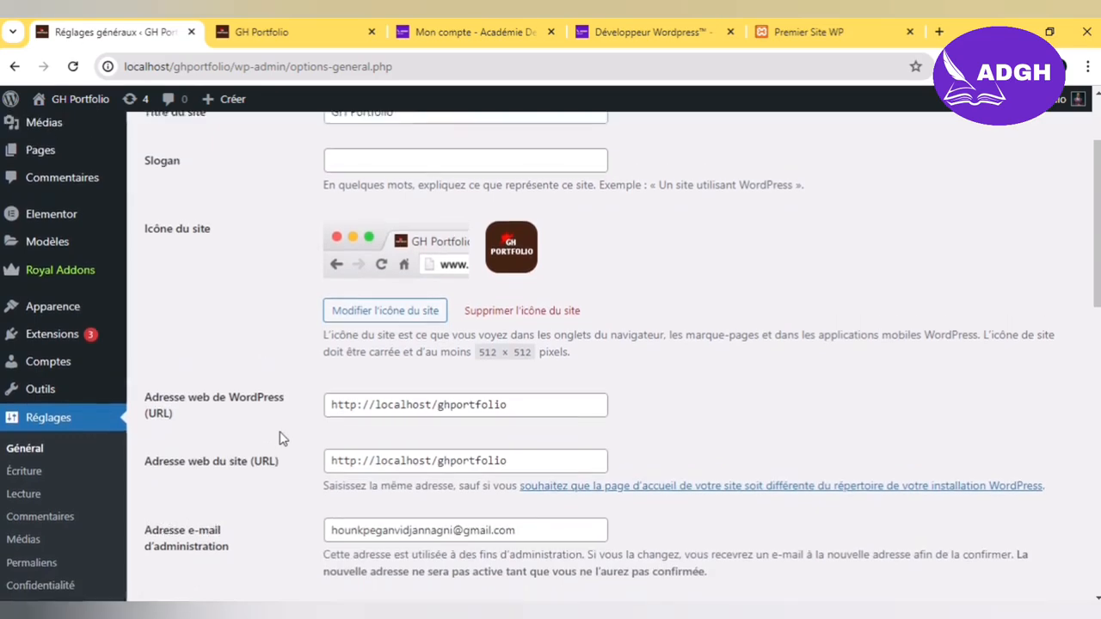
pyautogui.scroll(3, 283, 439)
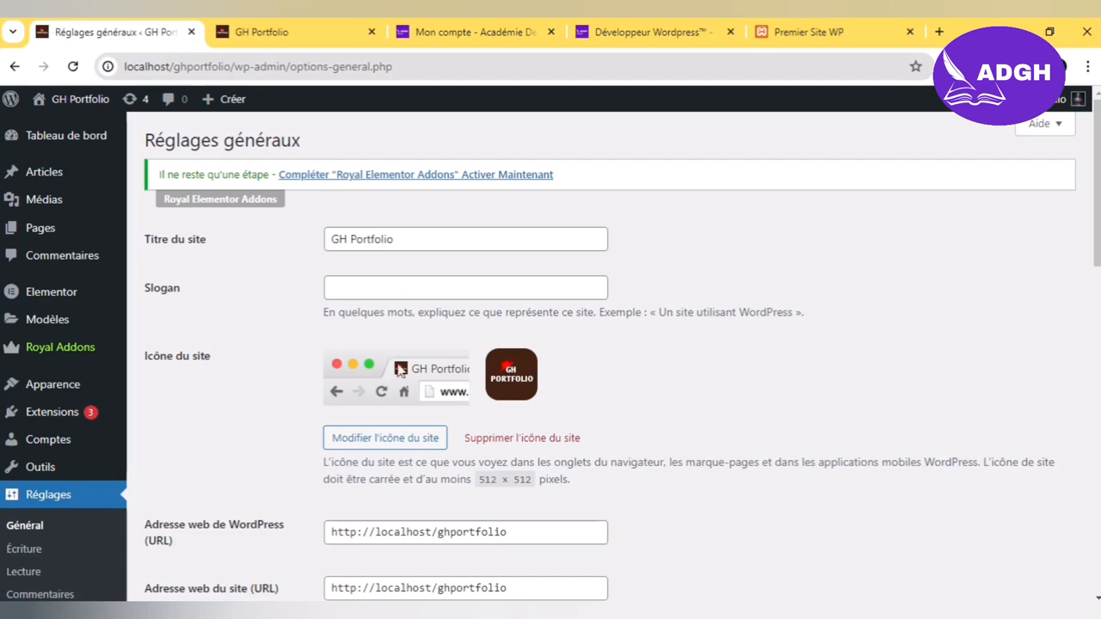
pyautogui.scroll(-3, 277, 485)
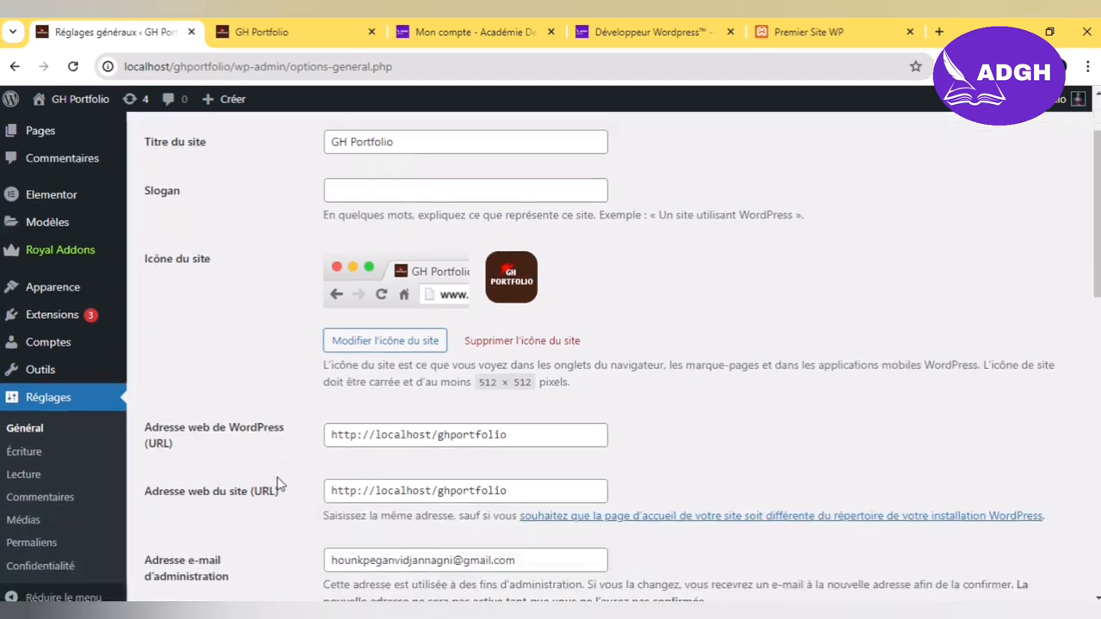
pyautogui.scroll(-5, 277, 484)
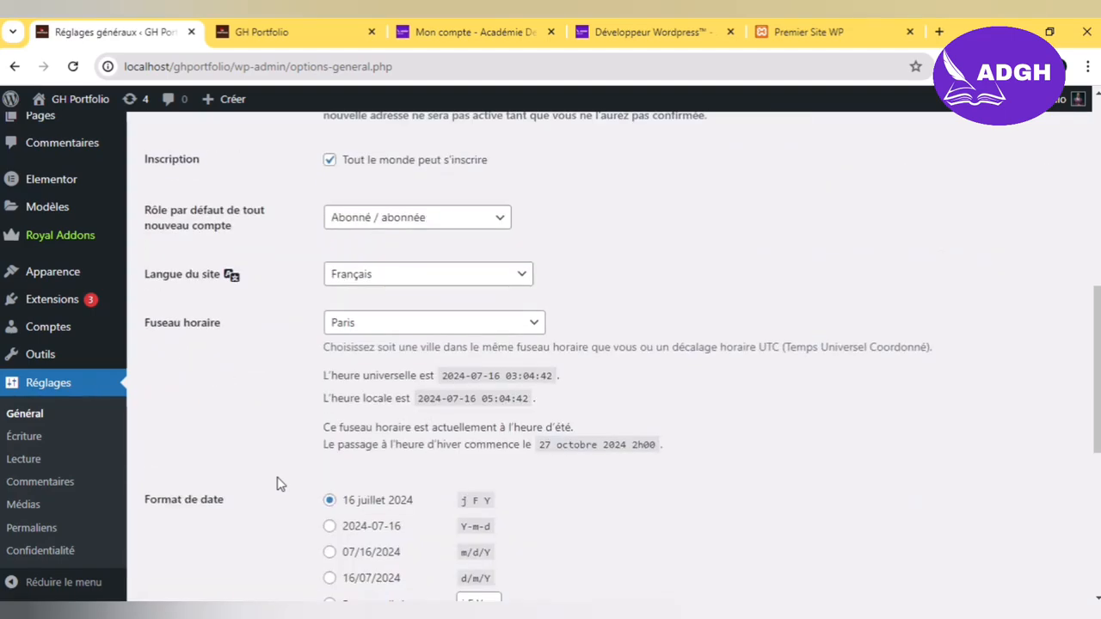
pyautogui.scroll(2, 277, 484)
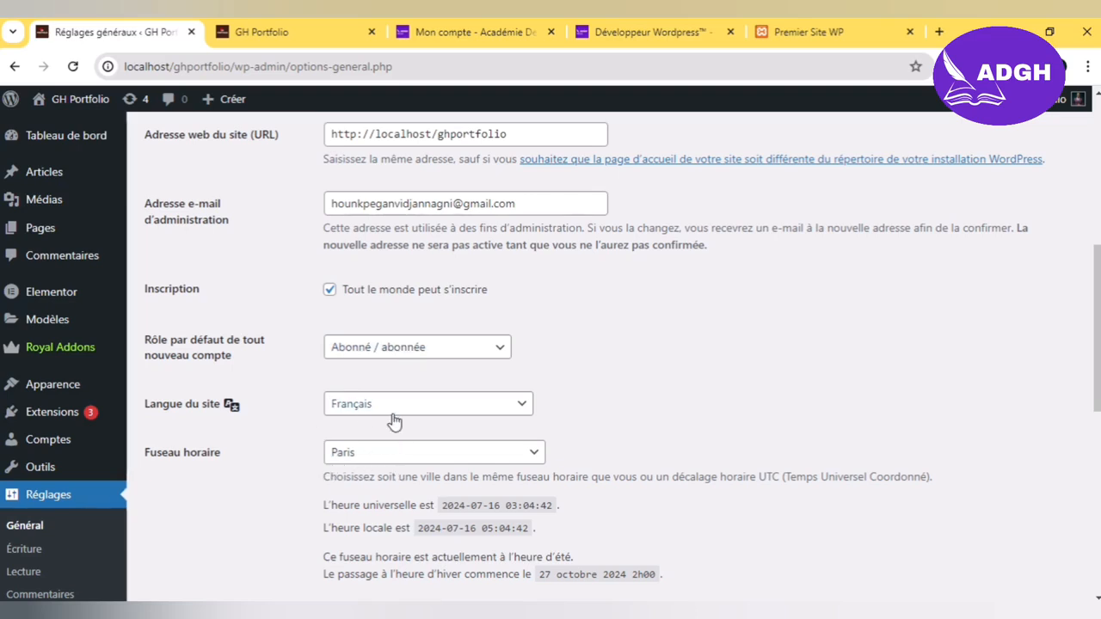
pyautogui.scroll(-3, 288, 523)
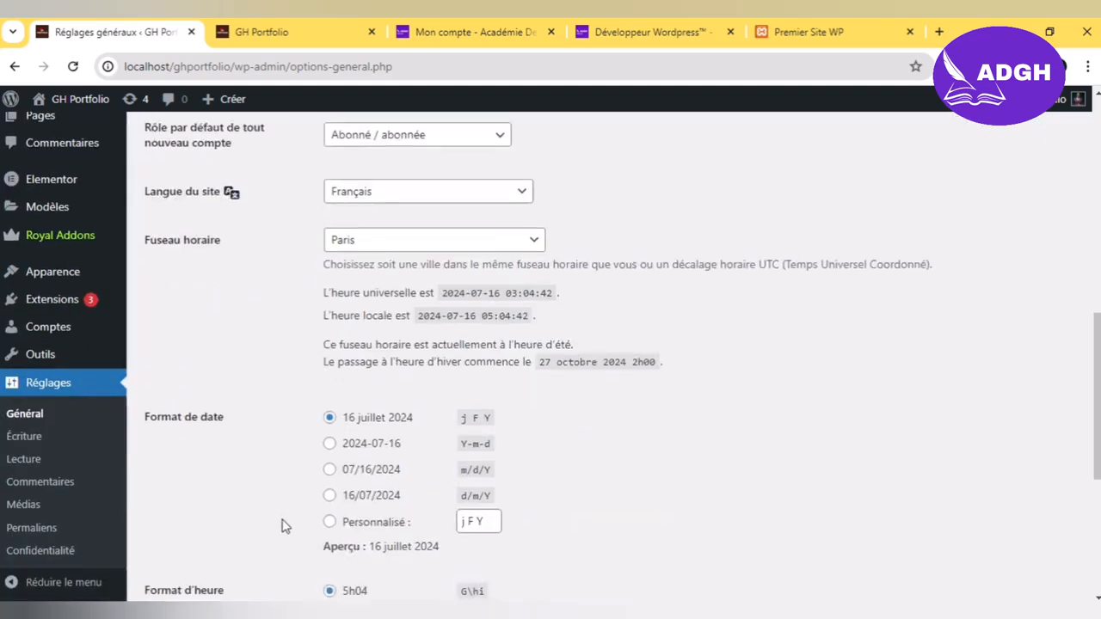
pyautogui.scroll(-3, 285, 527)
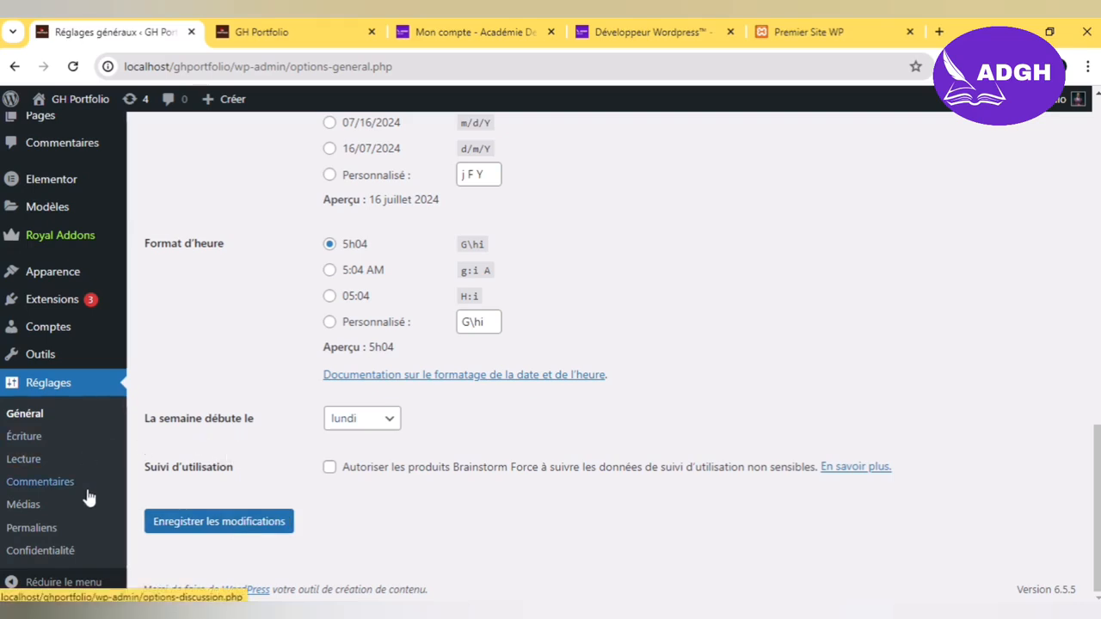
# Step: Open the permalink settings and review the permalink structures and the optional category and tag prefixes
pyautogui.click(67, 542)
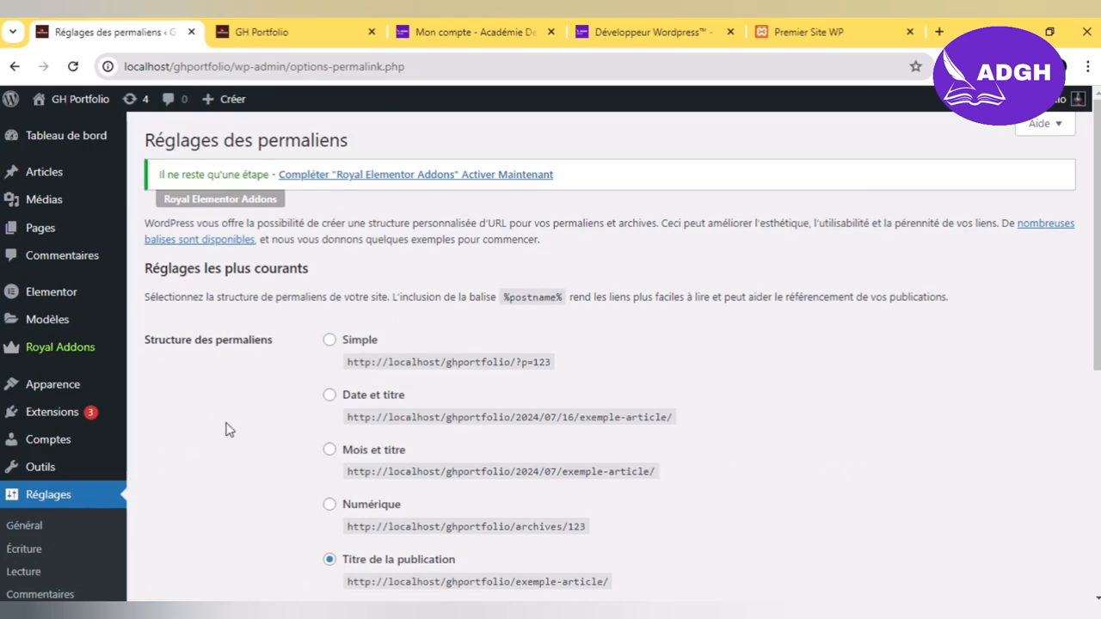
pyautogui.scroll(-3, 219, 450)
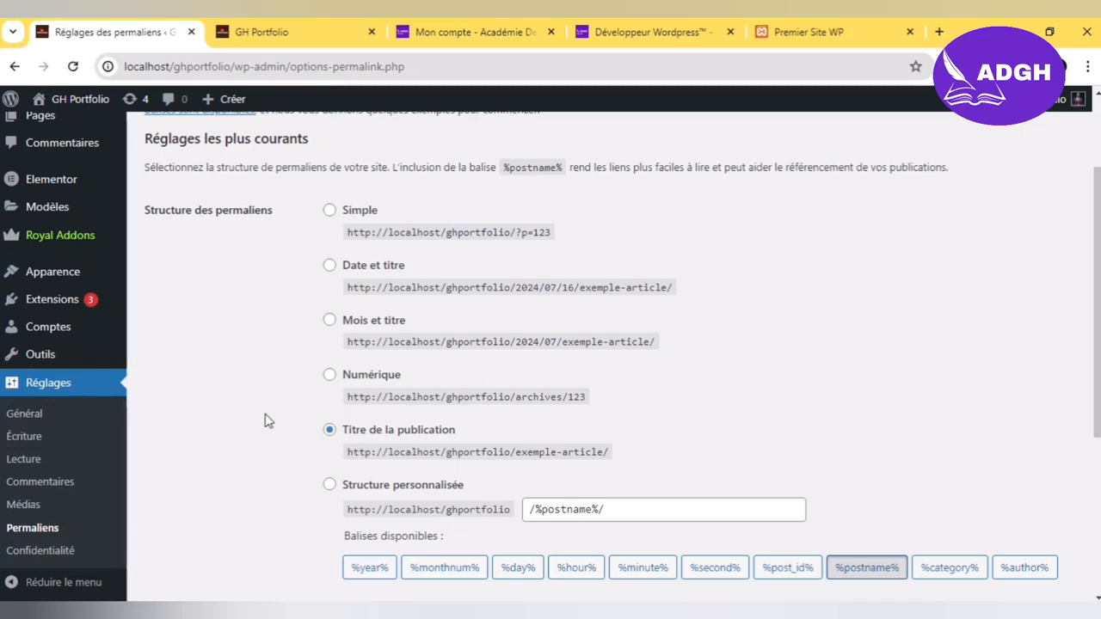
pyautogui.scroll(-4, 269, 421)
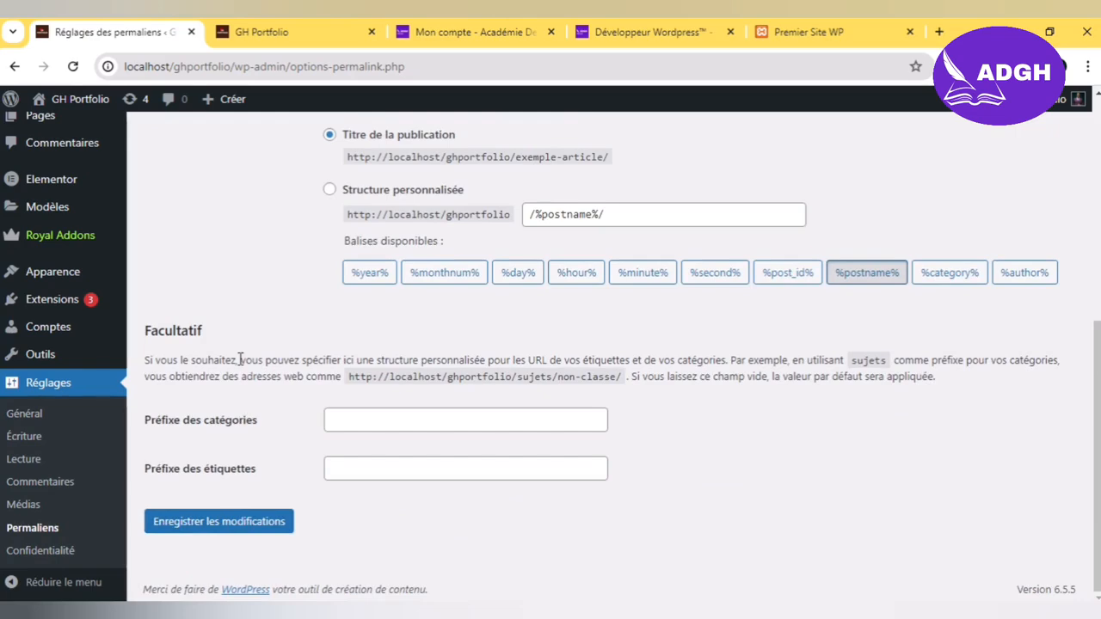
pyautogui.scroll(1, 213, 251)
pyautogui.scroll(5, 213, 251)
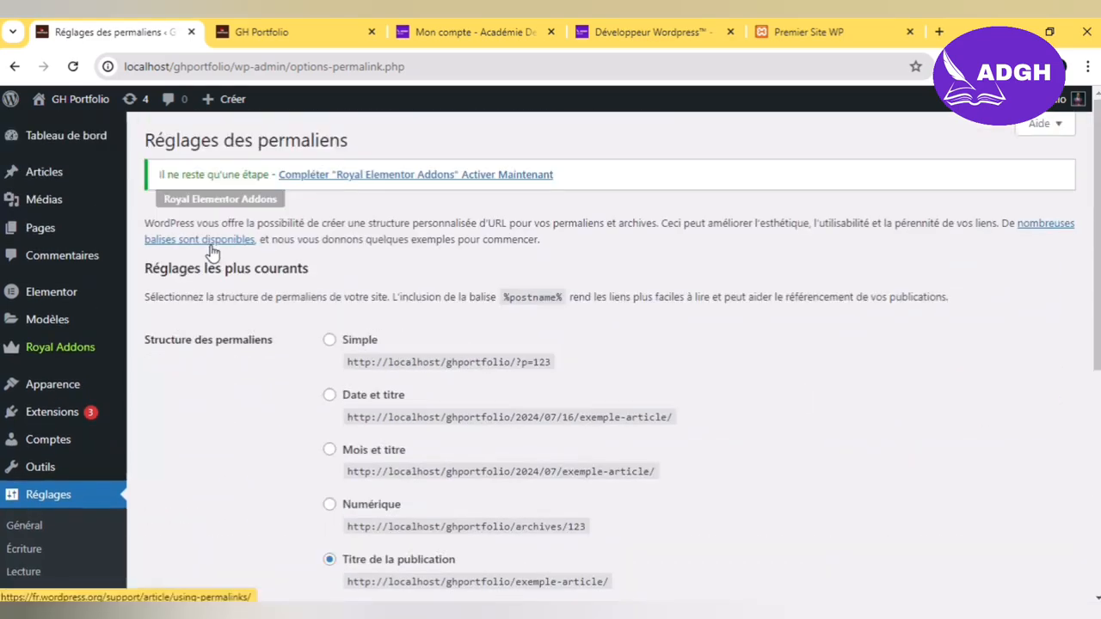
# Step: Open the list of all pages and look through the site's pages
pyautogui.moveTo(79, 233)
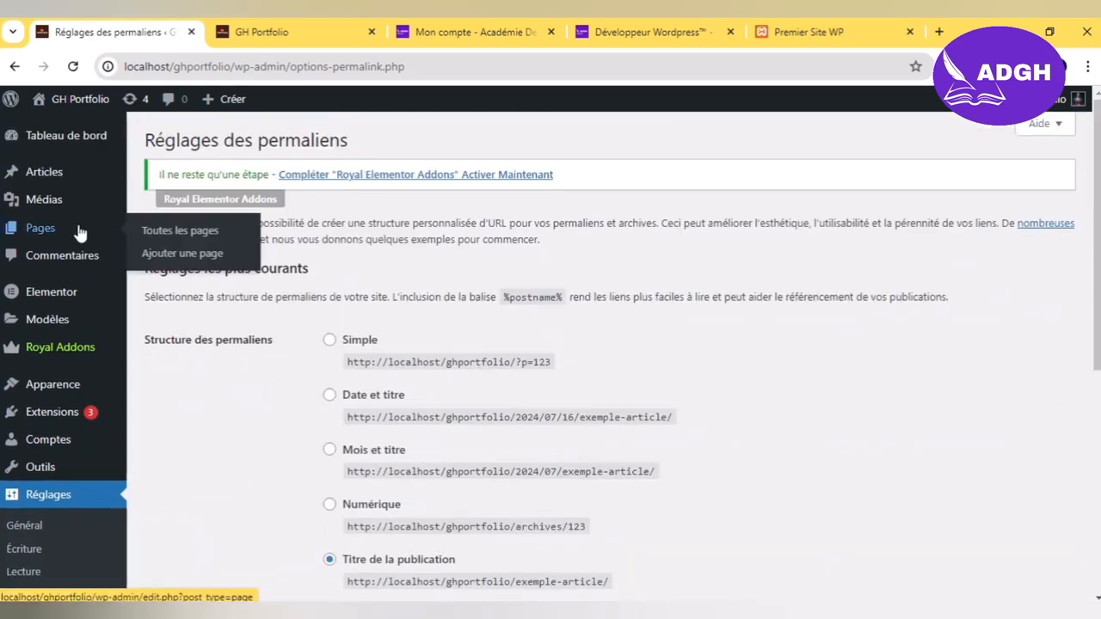
pyautogui.click(203, 240)
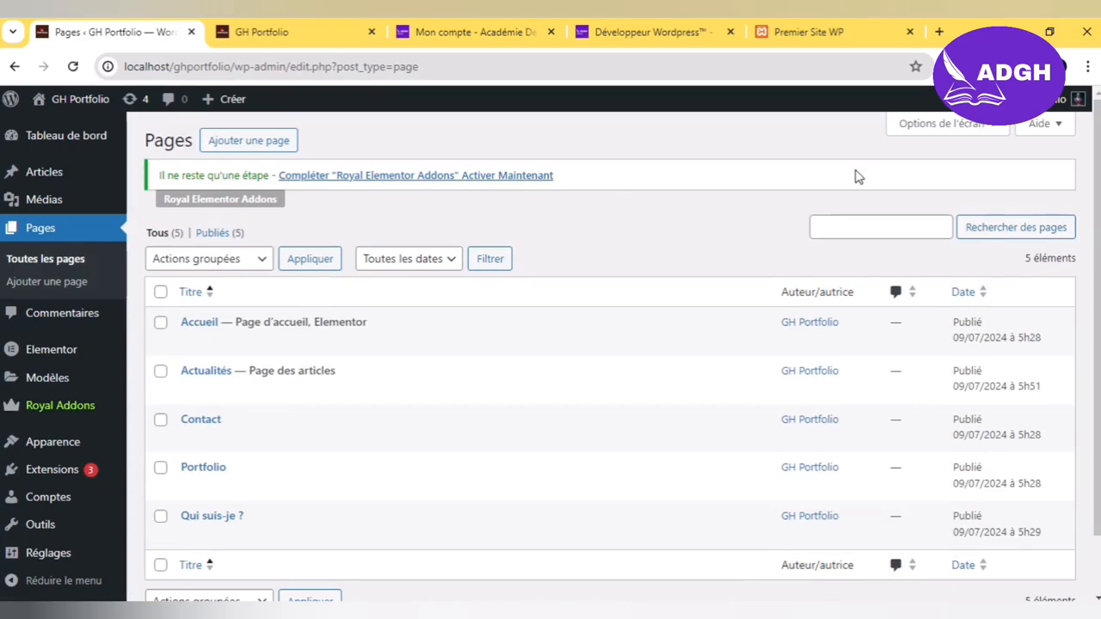
pyautogui.scroll(-1, 1099, 179)
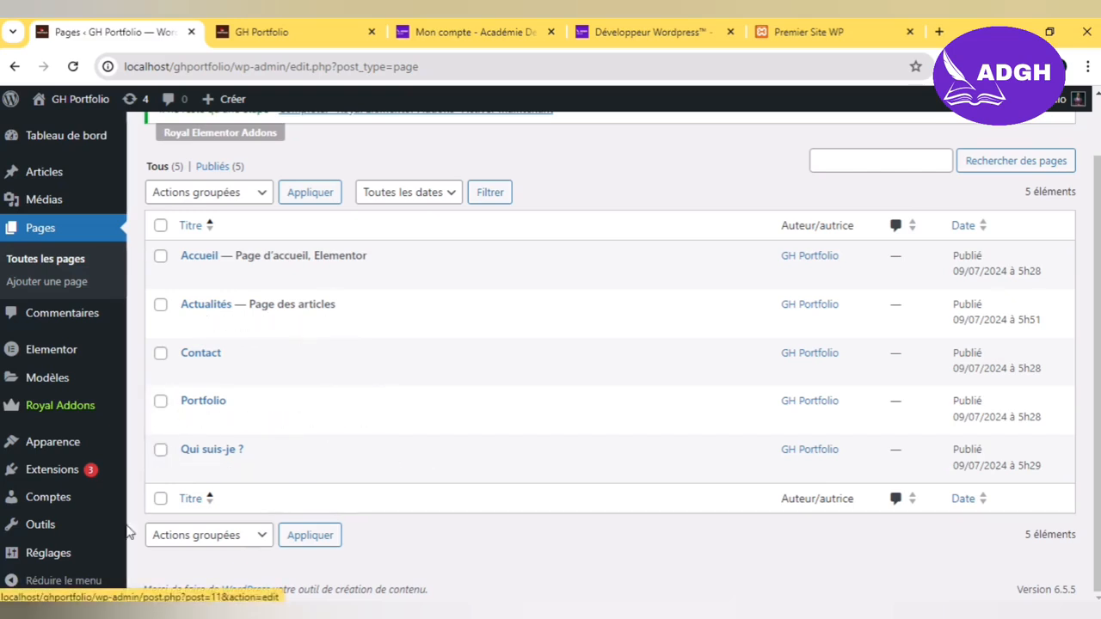
# Step: In the reading settings, view the static homepage choices and select Actualités as the posts page
pyautogui.moveTo(101, 560)
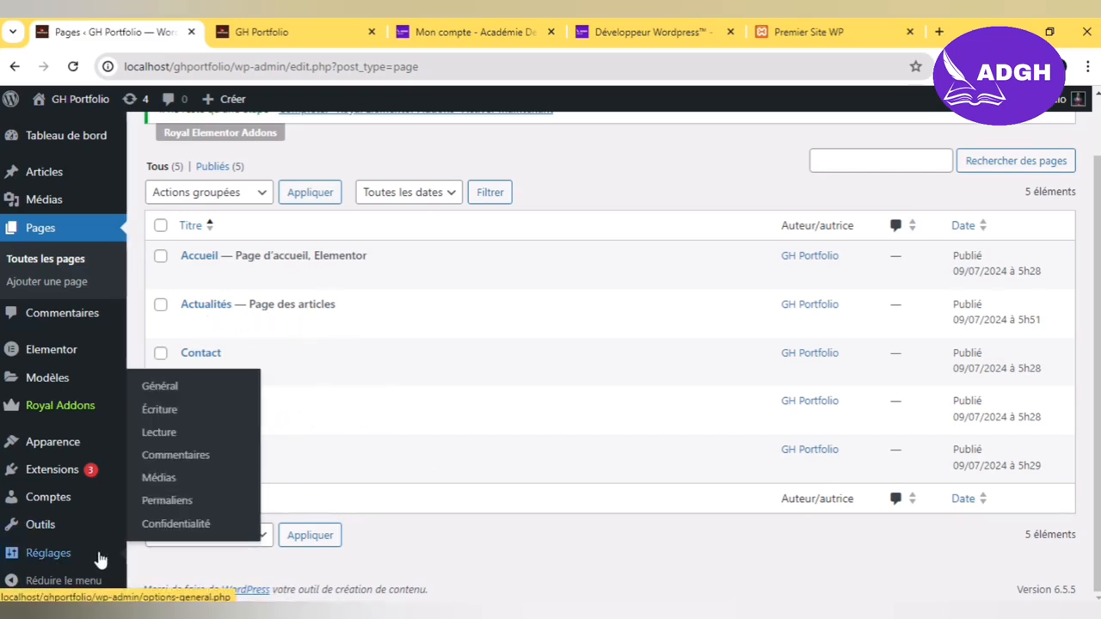
pyautogui.click(177, 417)
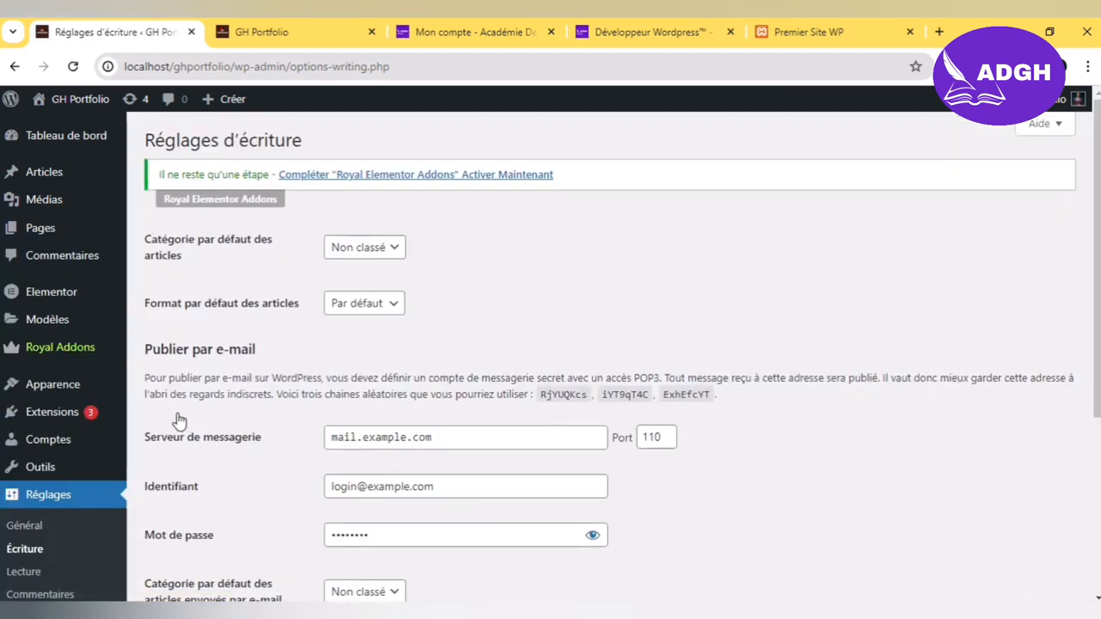
pyautogui.click(66, 570)
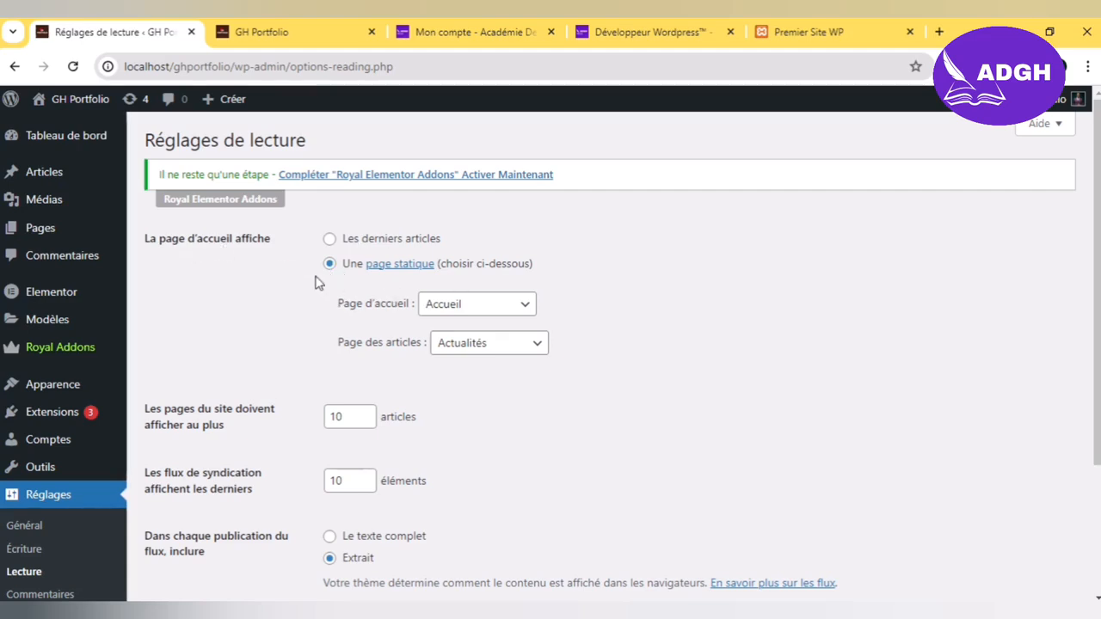
pyautogui.click(513, 315)
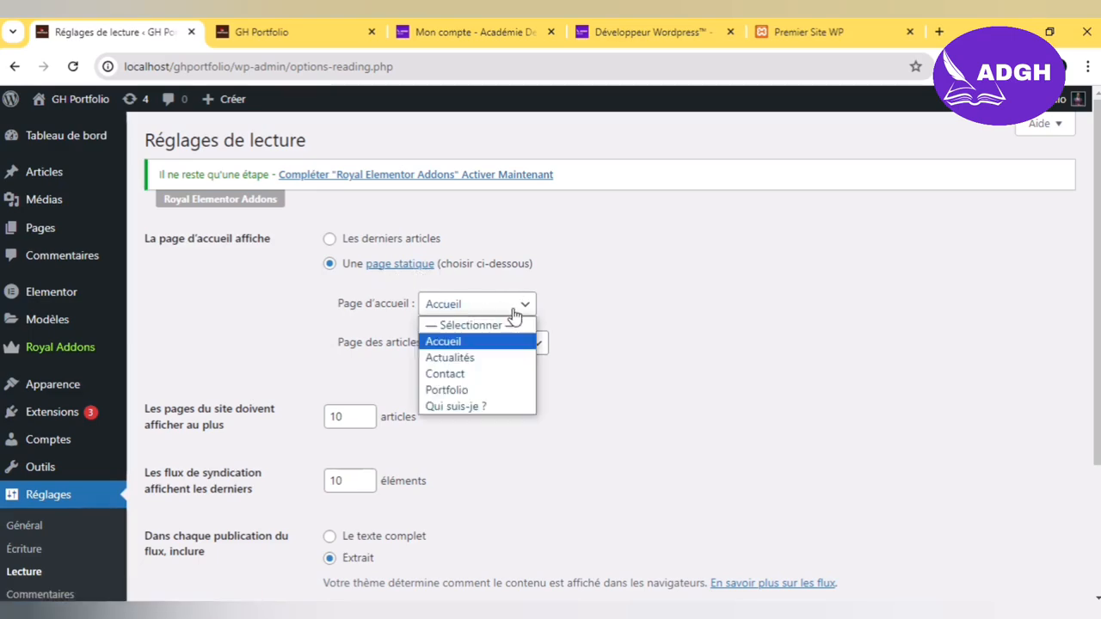
pyautogui.click(626, 324)
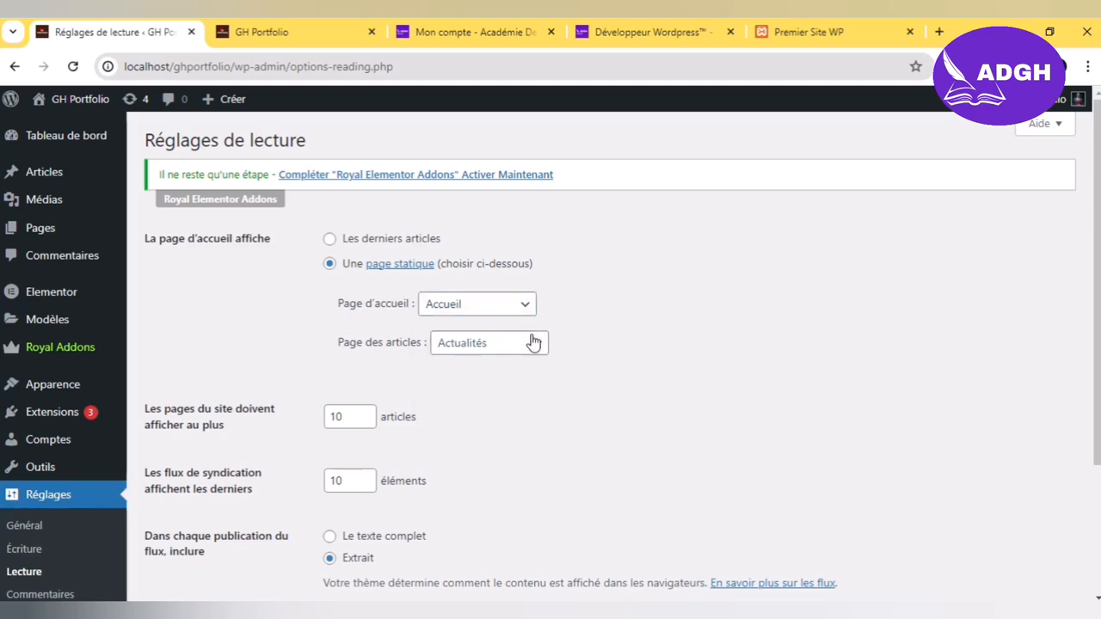
pyautogui.click(504, 348)
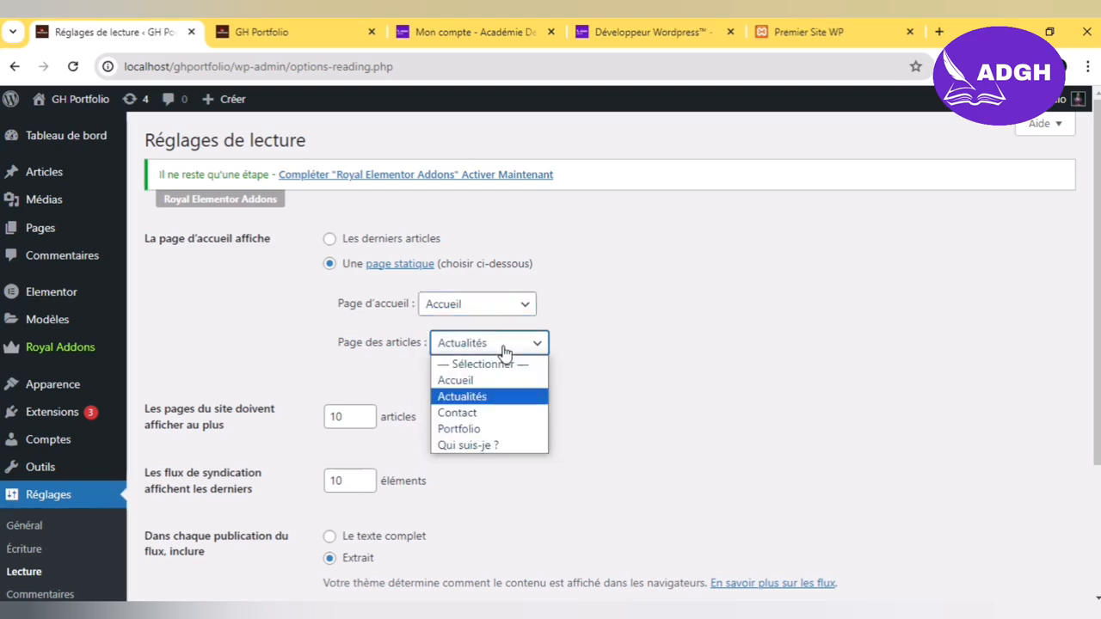
pyautogui.click(469, 404)
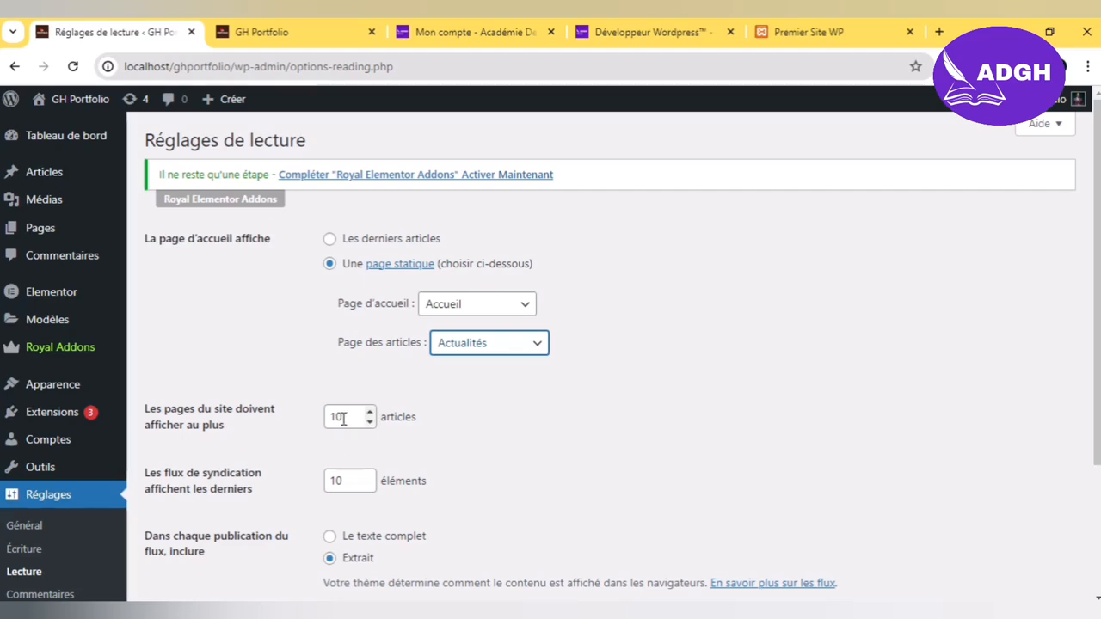
# Step: Review the remaining reading settings for post limits, syndication feeds and search engine visibility
pyautogui.click(453, 467)
pyautogui.scroll(-1, 456, 471)
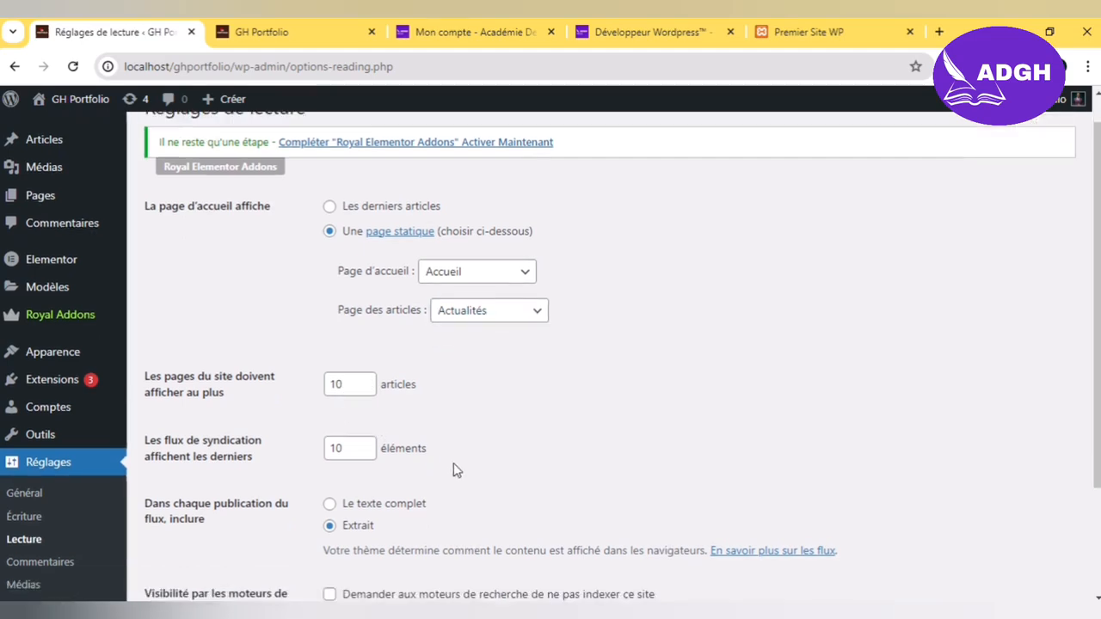
pyautogui.scroll(-3, 454, 469)
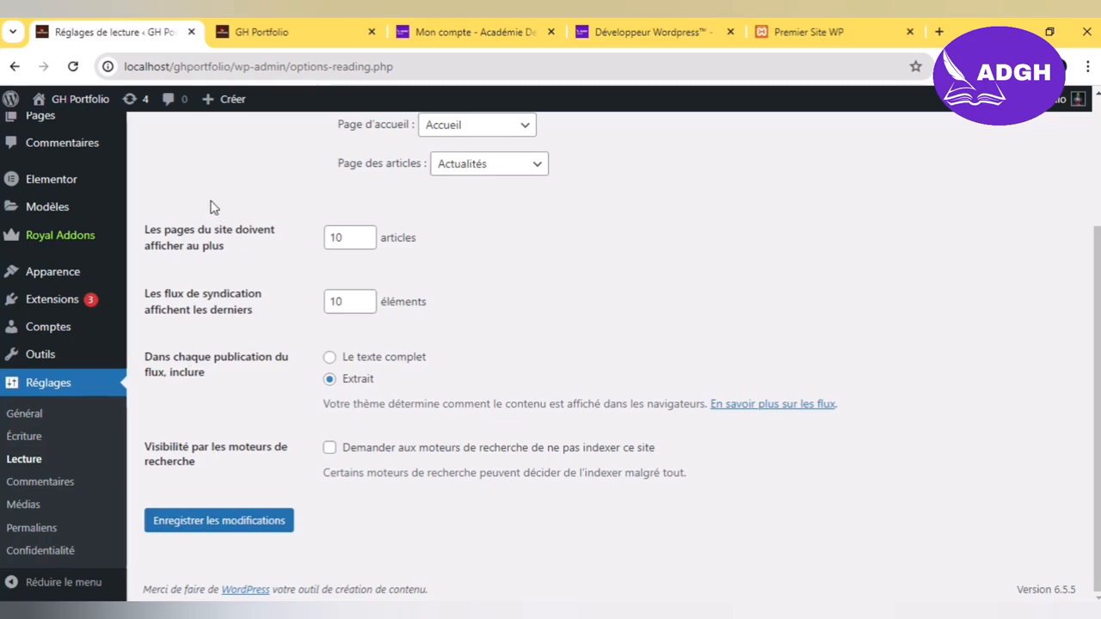
pyautogui.scroll(3, 213, 208)
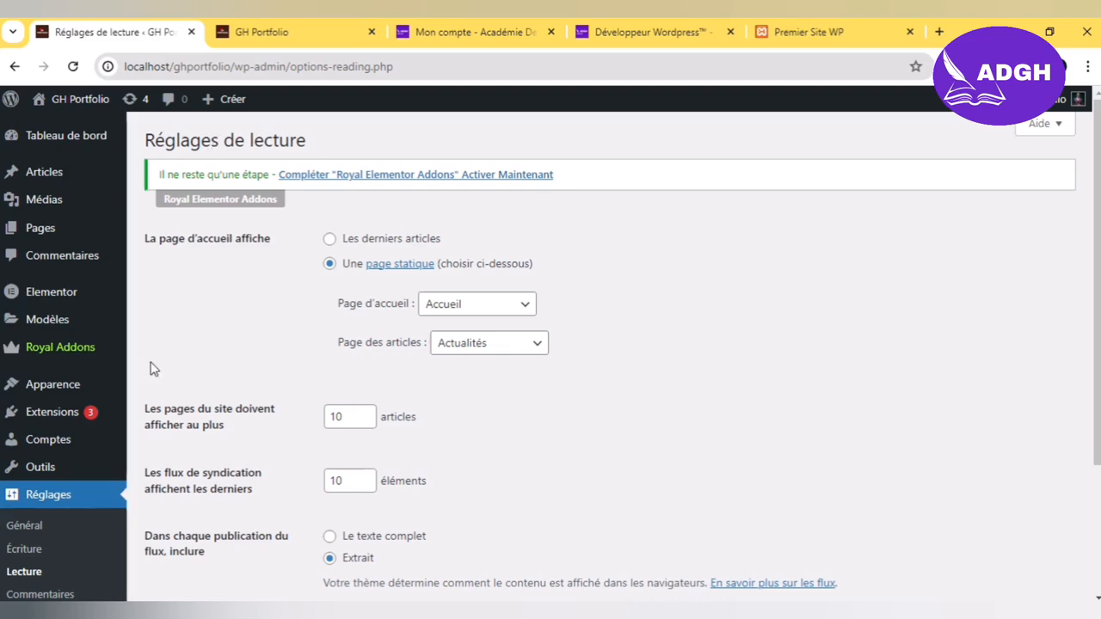
# Step: Open the menu management page and review the structure of Menu principal
pyautogui.moveTo(91, 393)
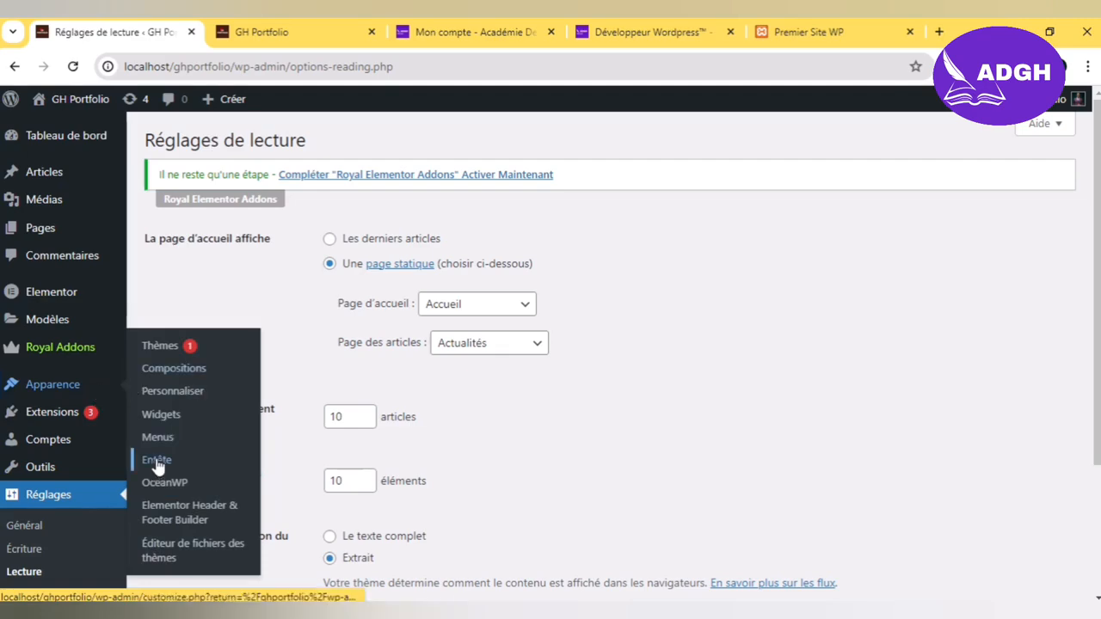
pyautogui.click(181, 442)
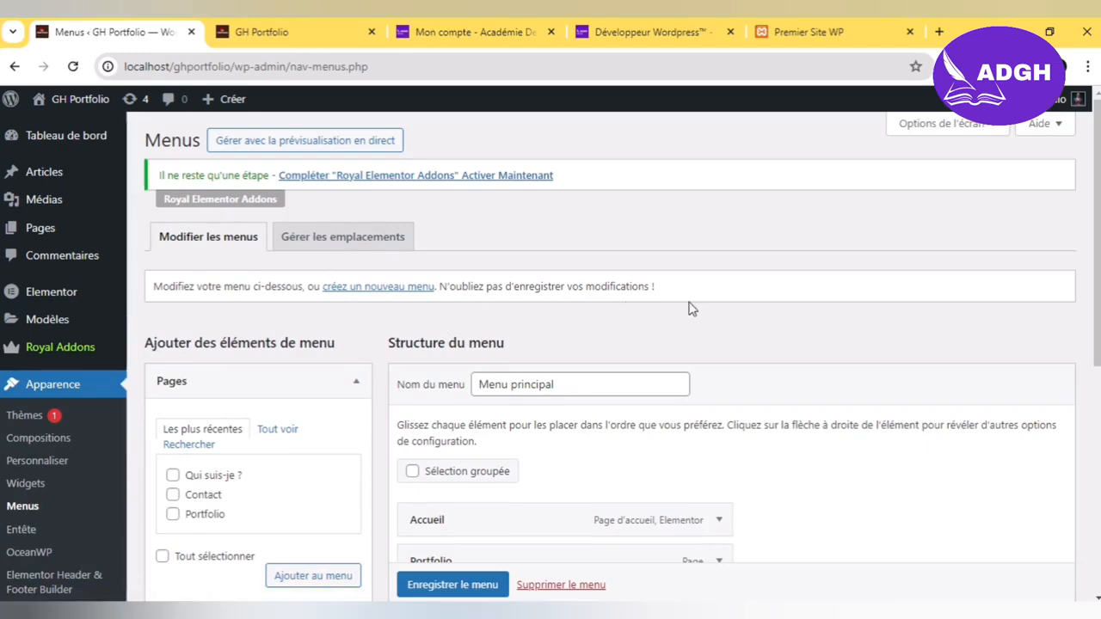
pyautogui.scroll(-3, 602, 344)
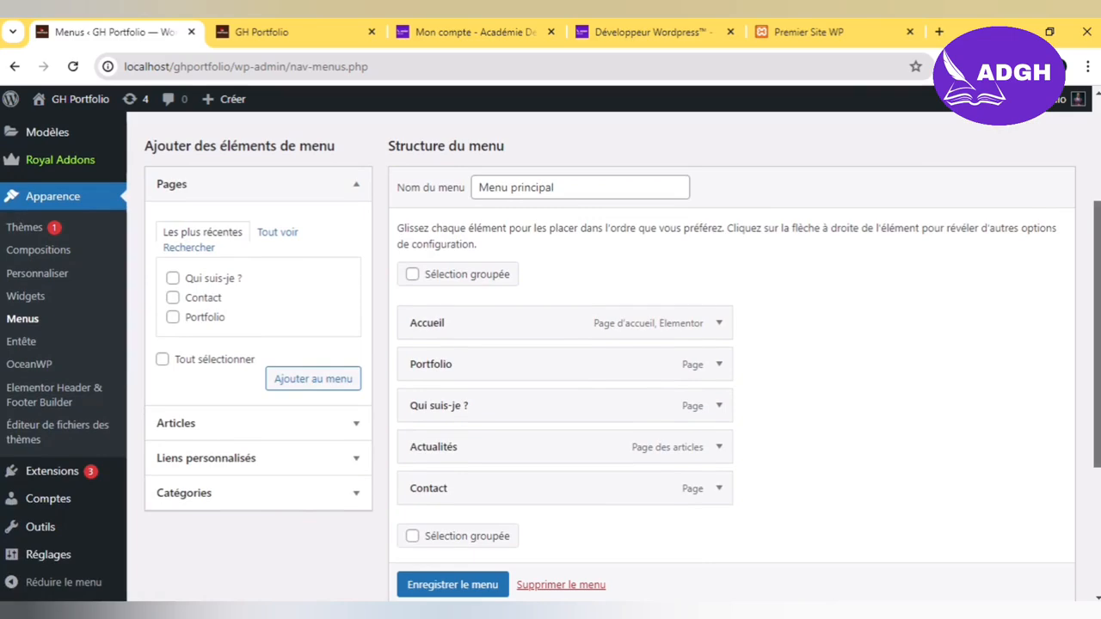
pyautogui.scroll(-1, 603, 344)
pyautogui.scroll(3, 602, 344)
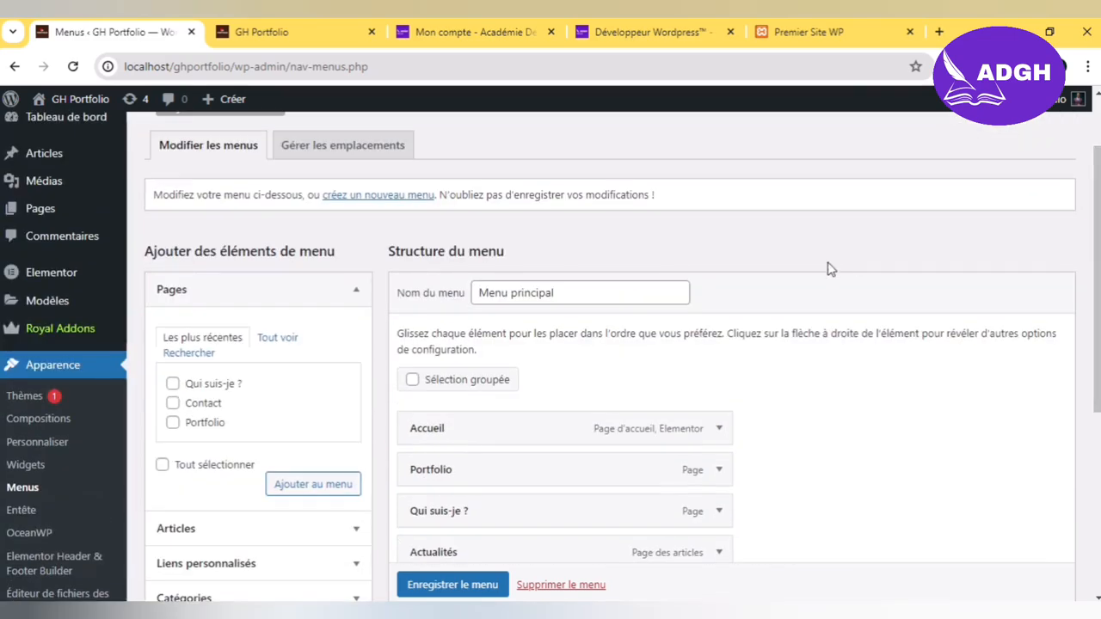
# Step: Fill in a new menu named Menu principal with the Principal display location, and return to the existing menu without creating it
pyautogui.click(376, 196)
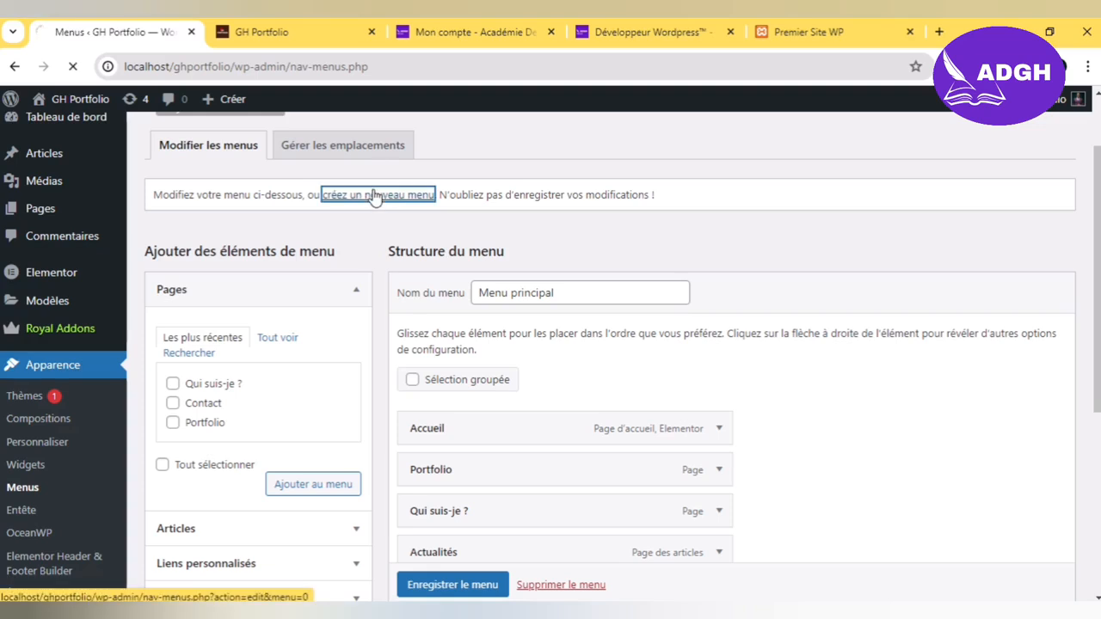
pyautogui.click(365, 200)
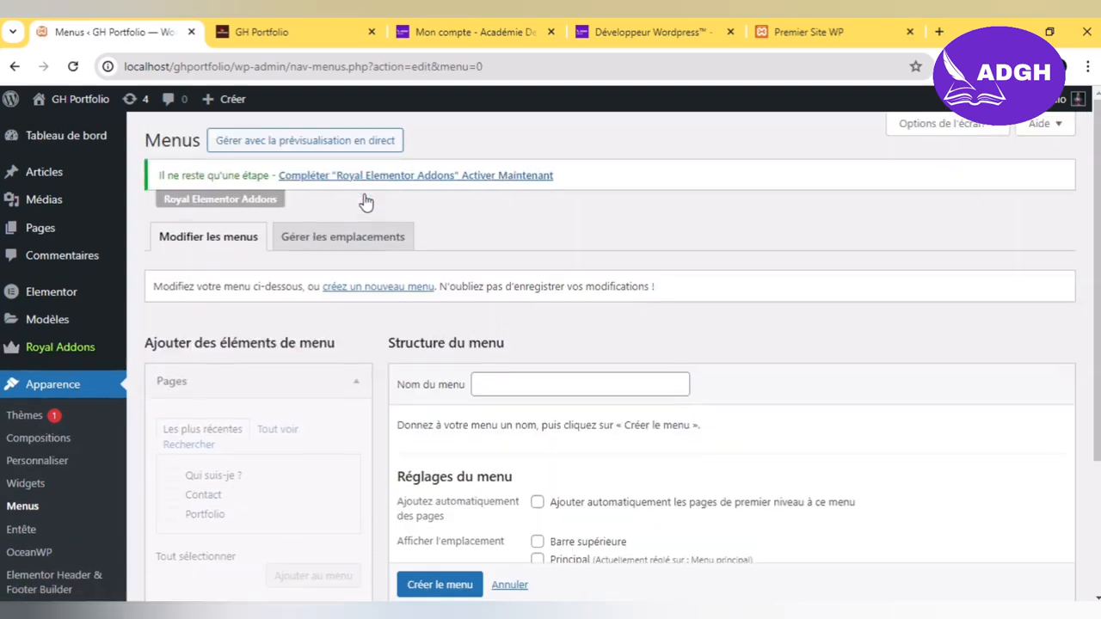
pyautogui.click(513, 375)
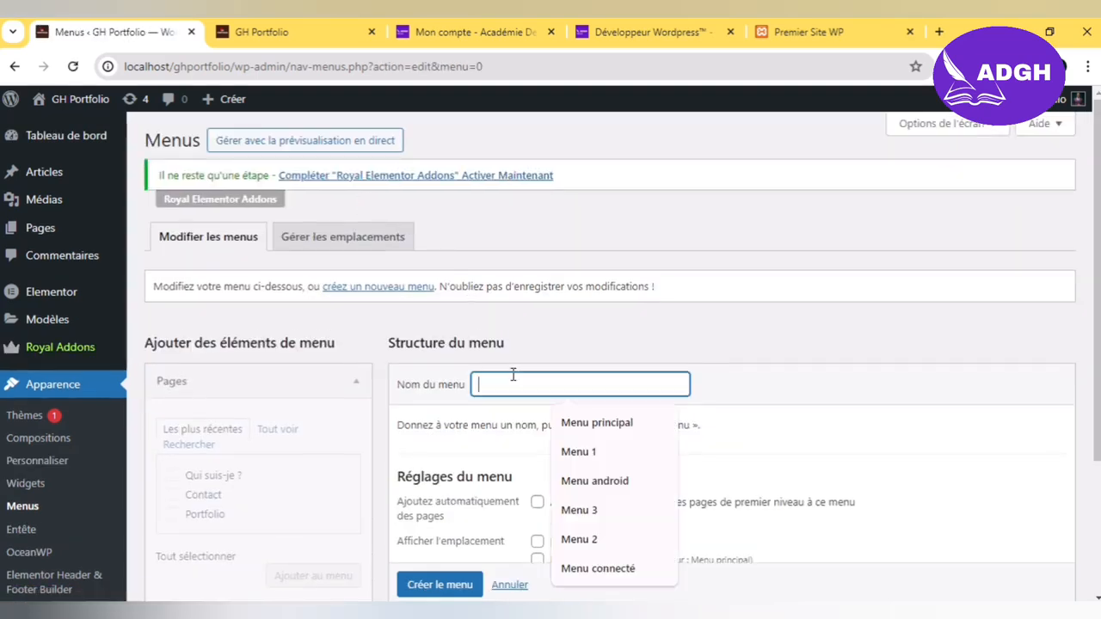
pyautogui.click(564, 422)
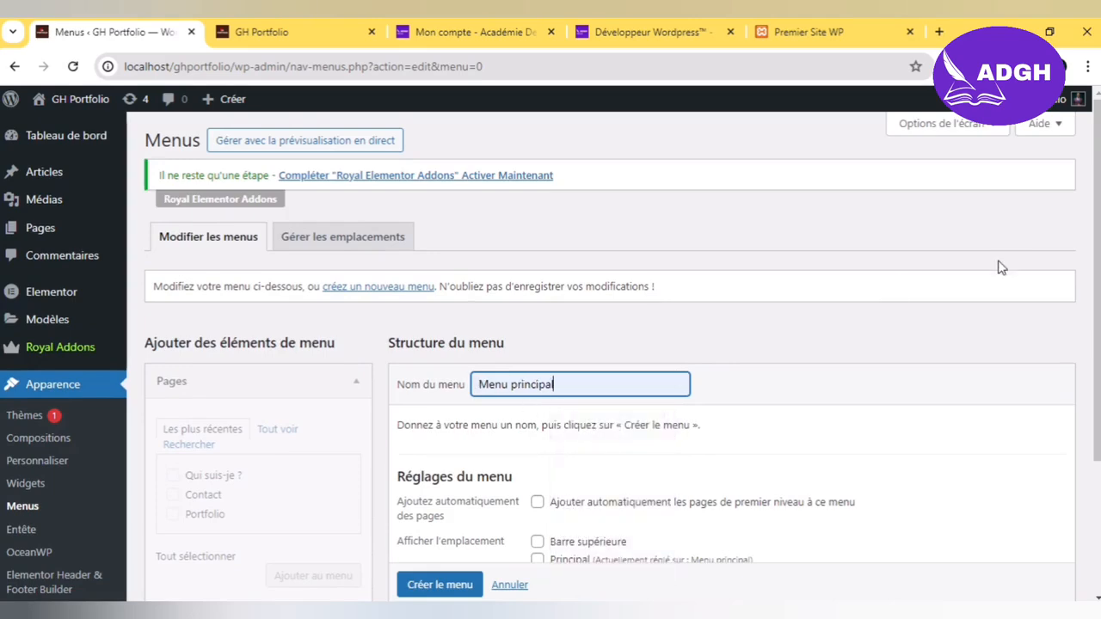
pyautogui.scroll(-2, 1097, 265)
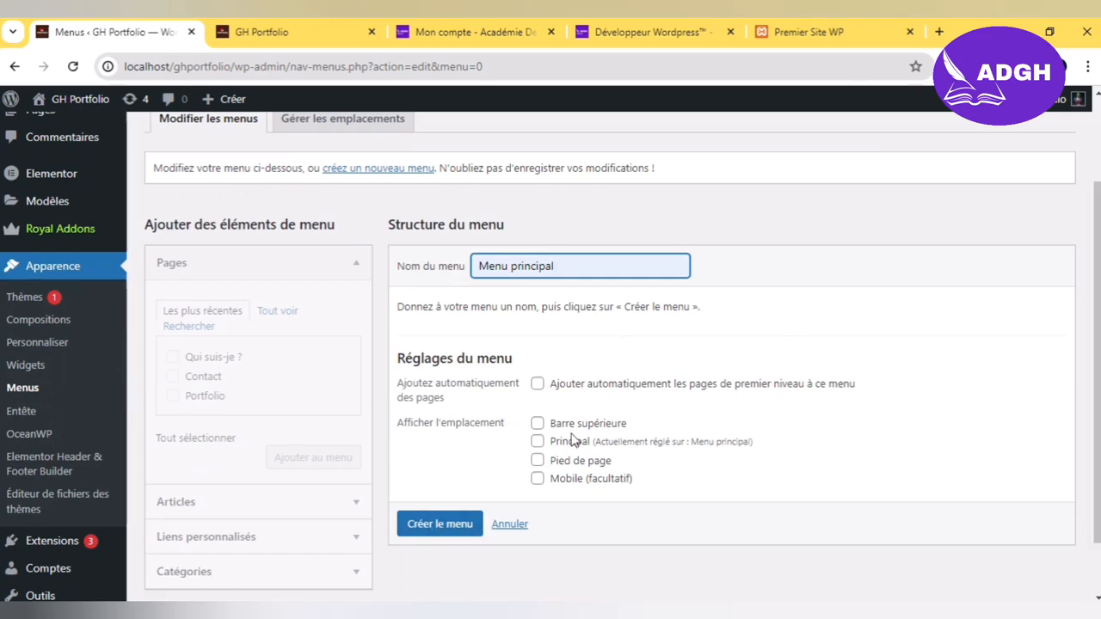
pyautogui.click(539, 442)
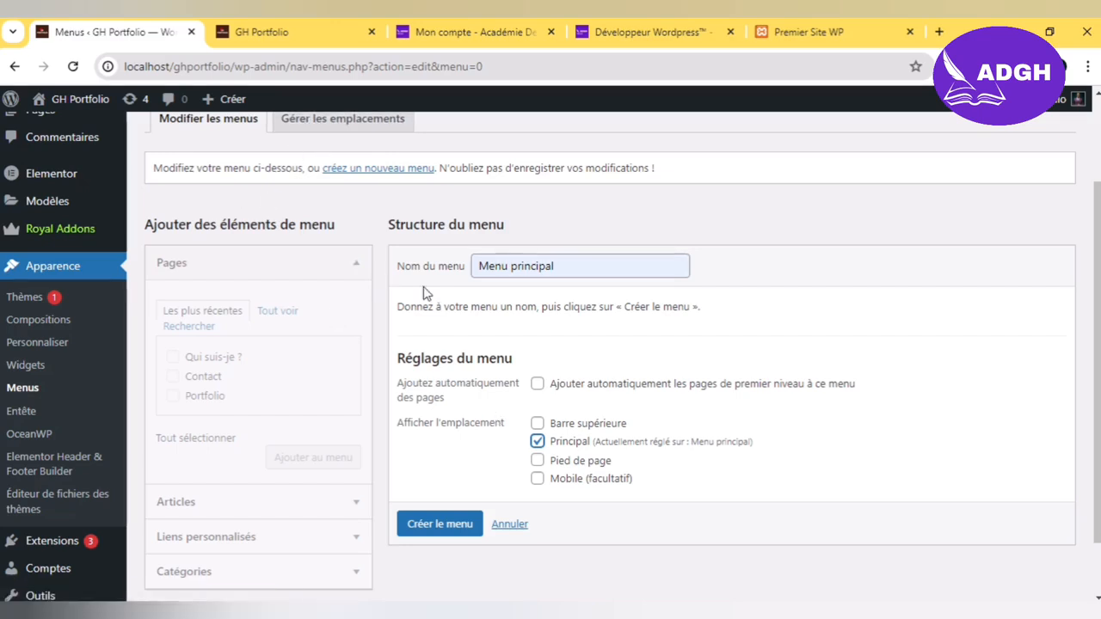
pyautogui.click(237, 127)
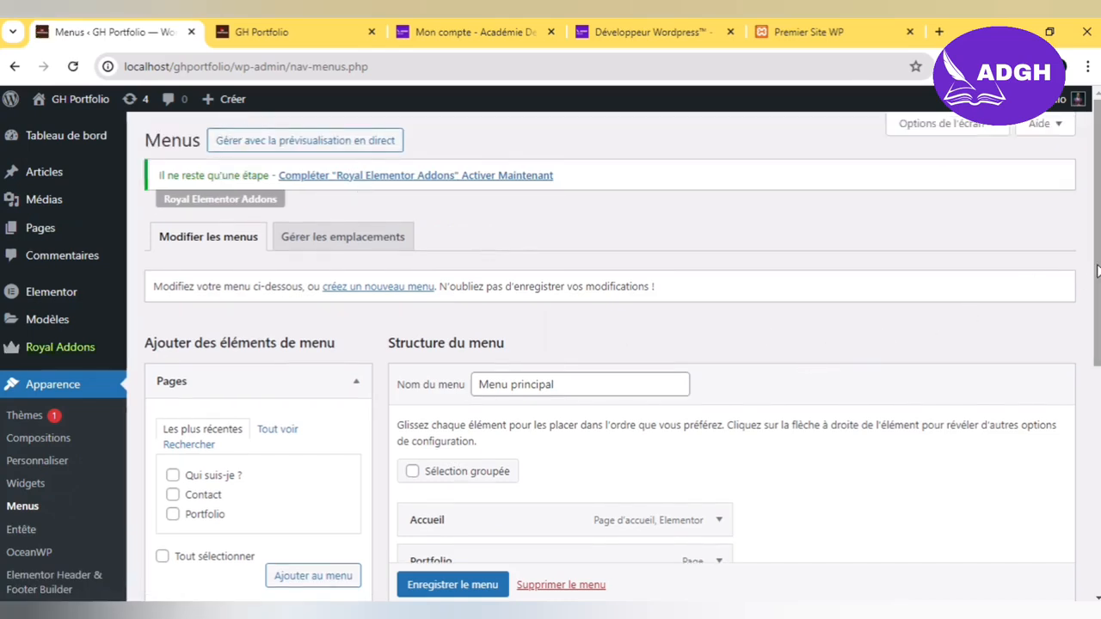
# Step: List all pages available for the menu, select Accueil, Actualités, Contact, Portfolio and Qui suis-je ?, and clear the whole selection
pyautogui.scroll(-2, 1094, 271)
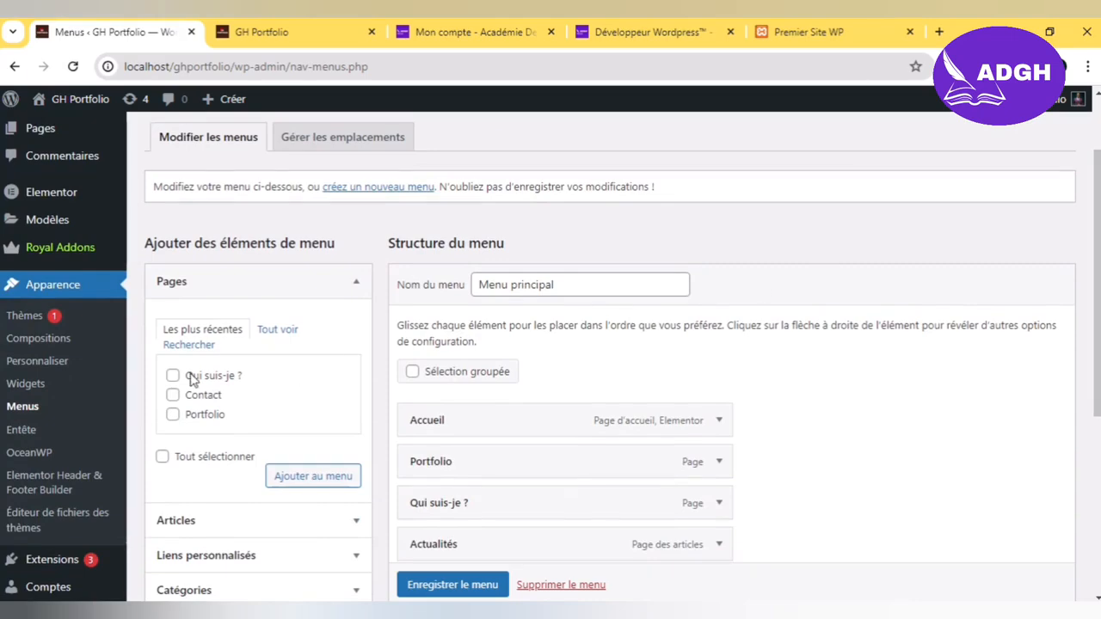
pyautogui.click(281, 335)
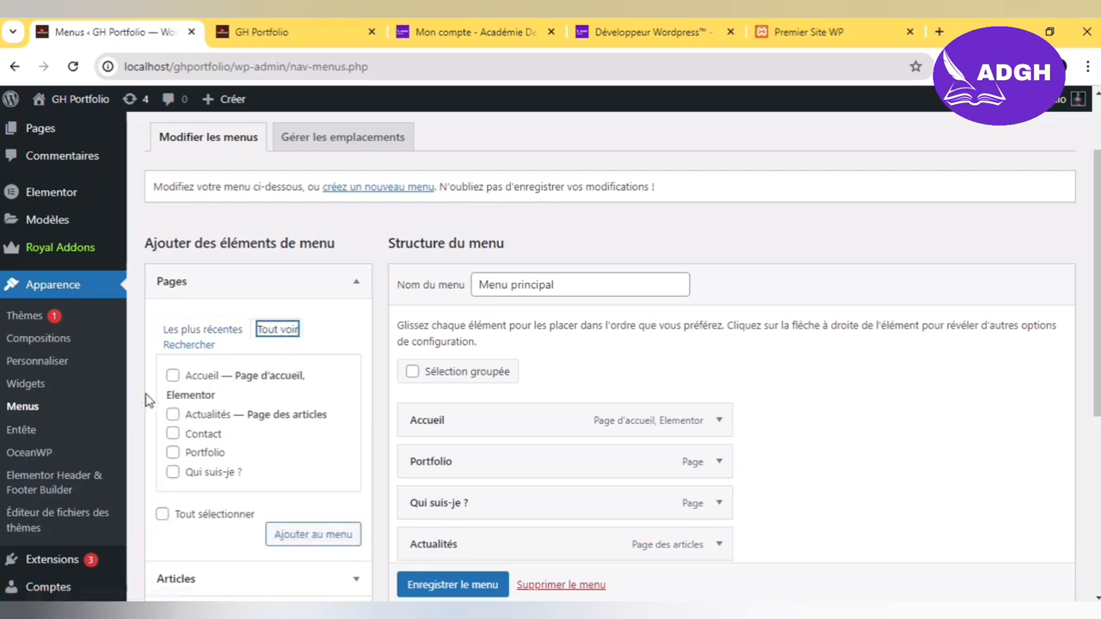
pyautogui.click(173, 376)
pyautogui.click(174, 415)
pyautogui.click(173, 434)
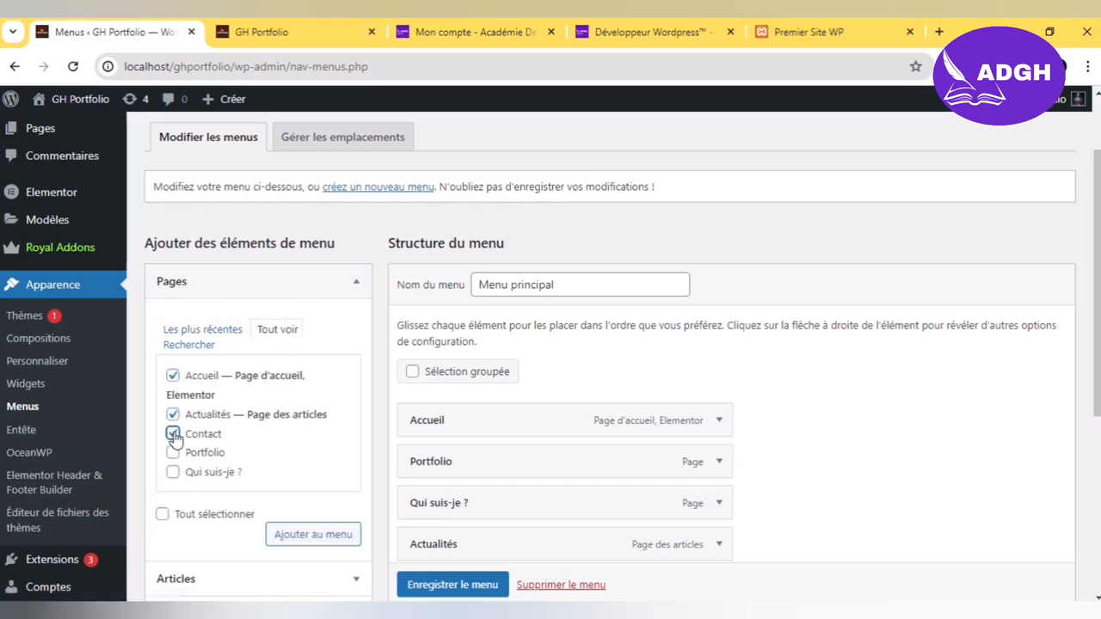
pyautogui.click(173, 453)
pyautogui.click(173, 472)
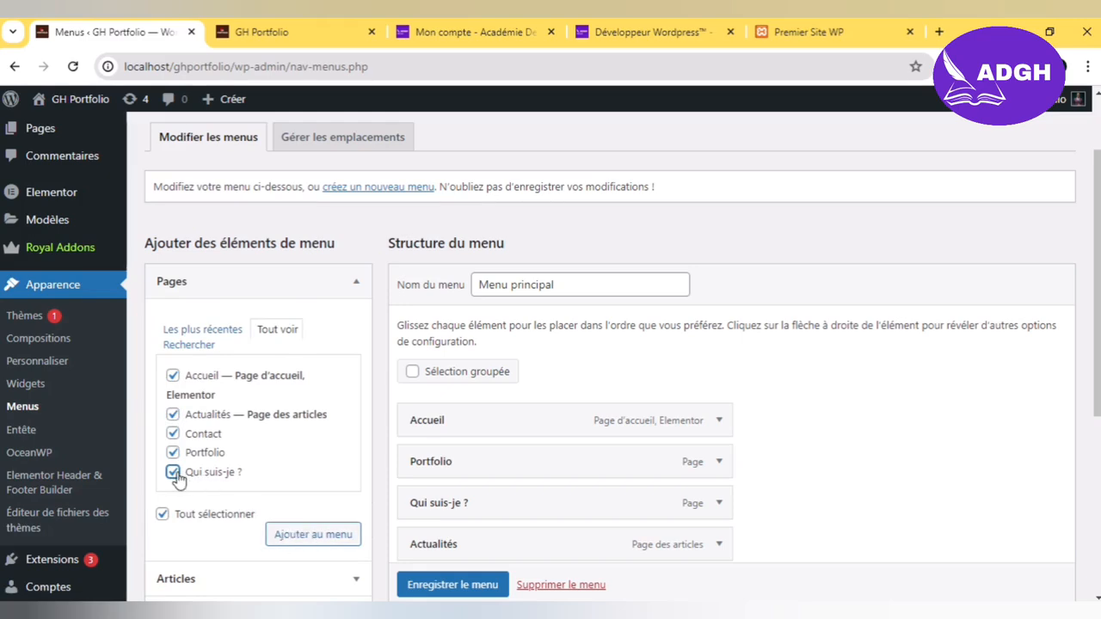
pyautogui.click(191, 515)
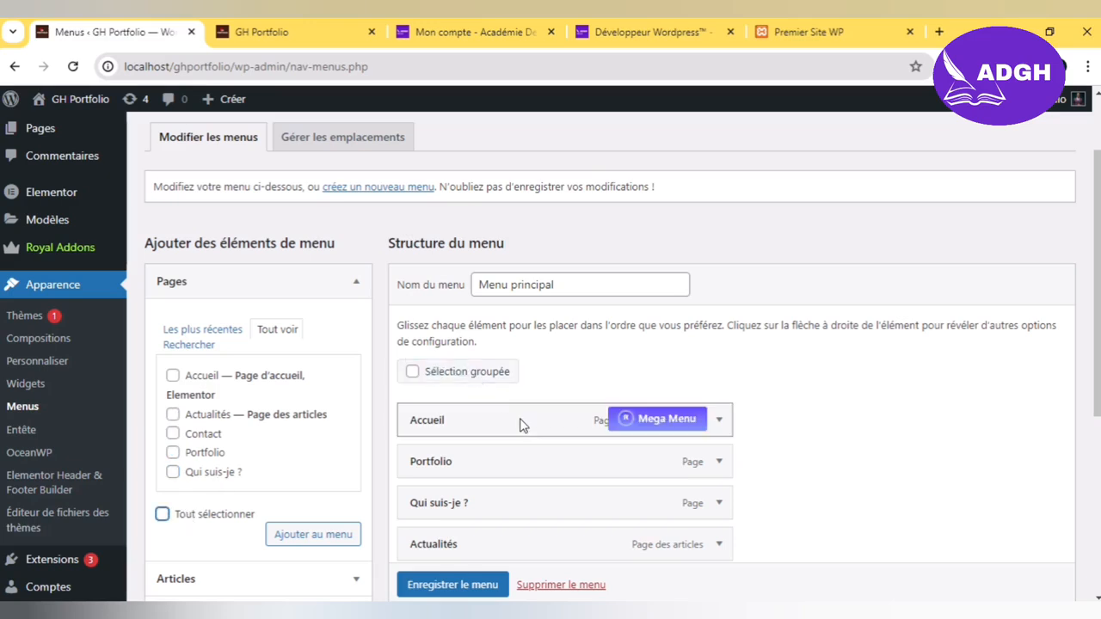
# Step: Create a new menu named Menu social and assign it to the Pied de page location
pyautogui.scroll(-2, 826, 310)
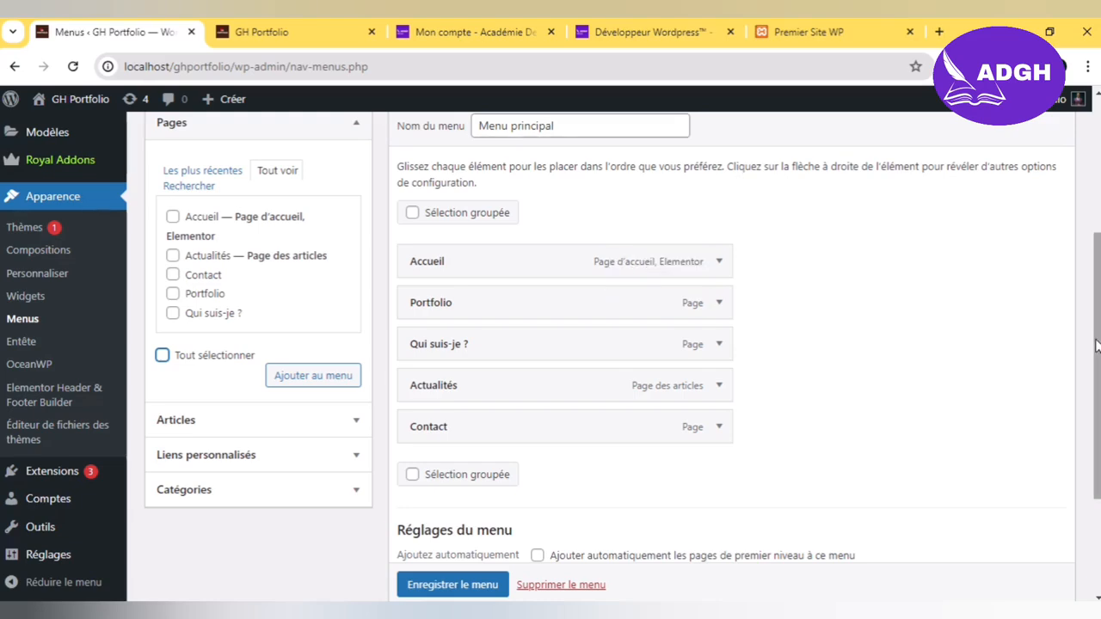
pyautogui.moveTo(1098, 346); pyautogui.dragTo(1099, 311)
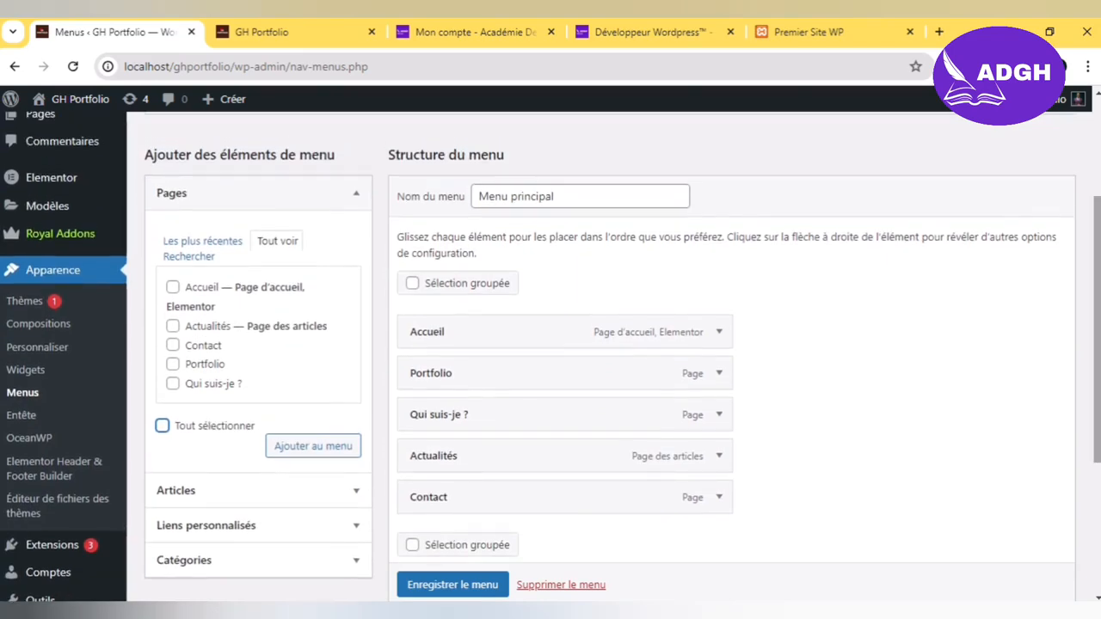
pyautogui.moveTo(1098, 327); pyautogui.dragTo(1098, 272)
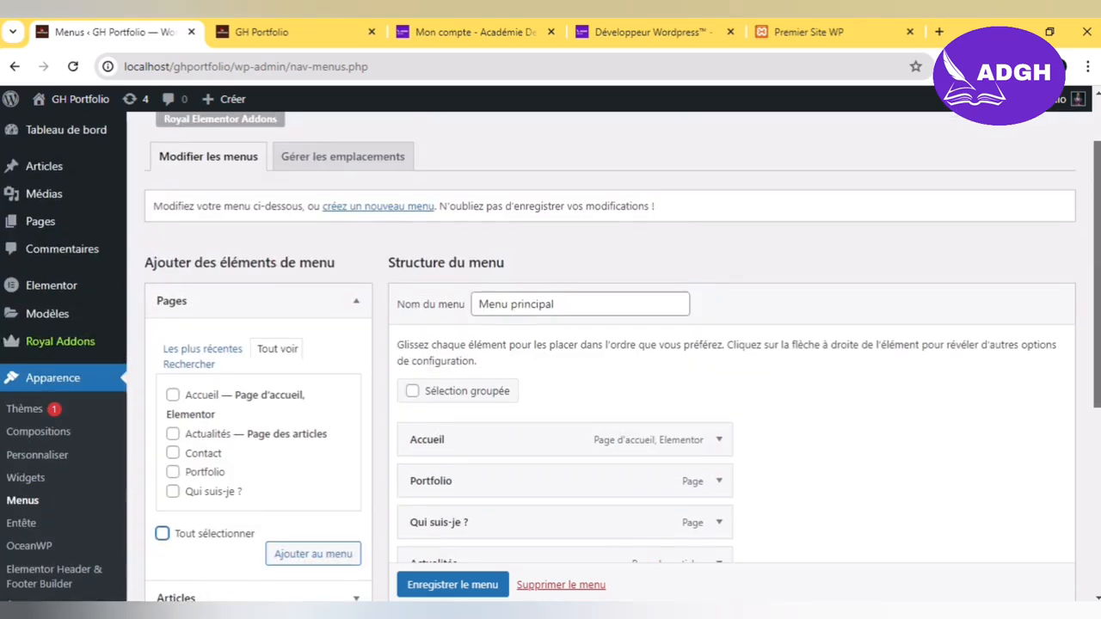
pyautogui.click(380, 209)
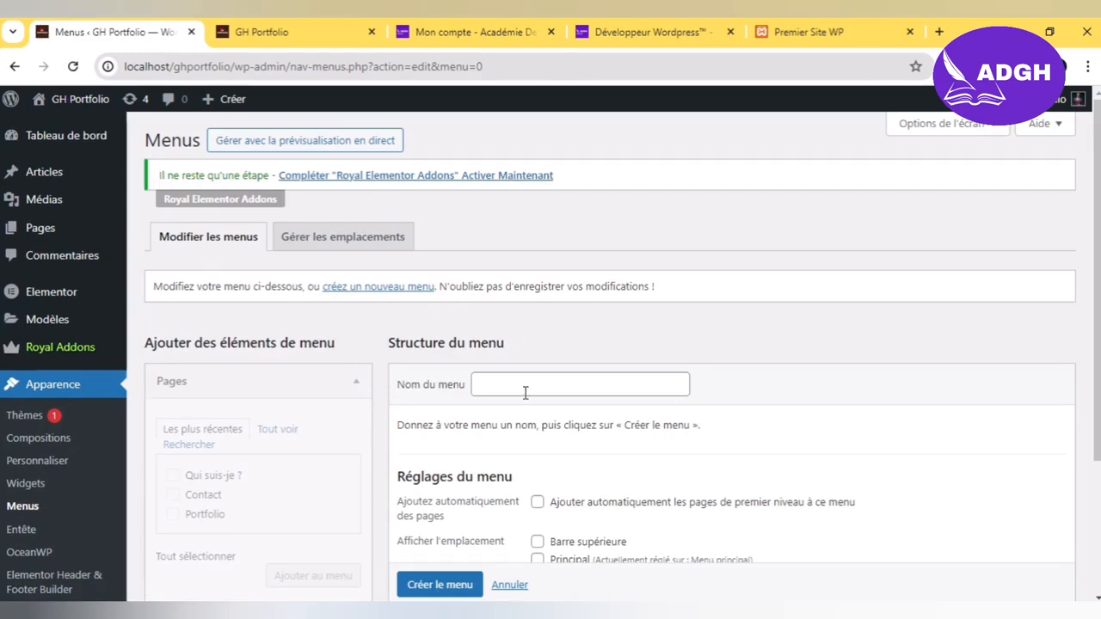
pyautogui.click(526, 384)
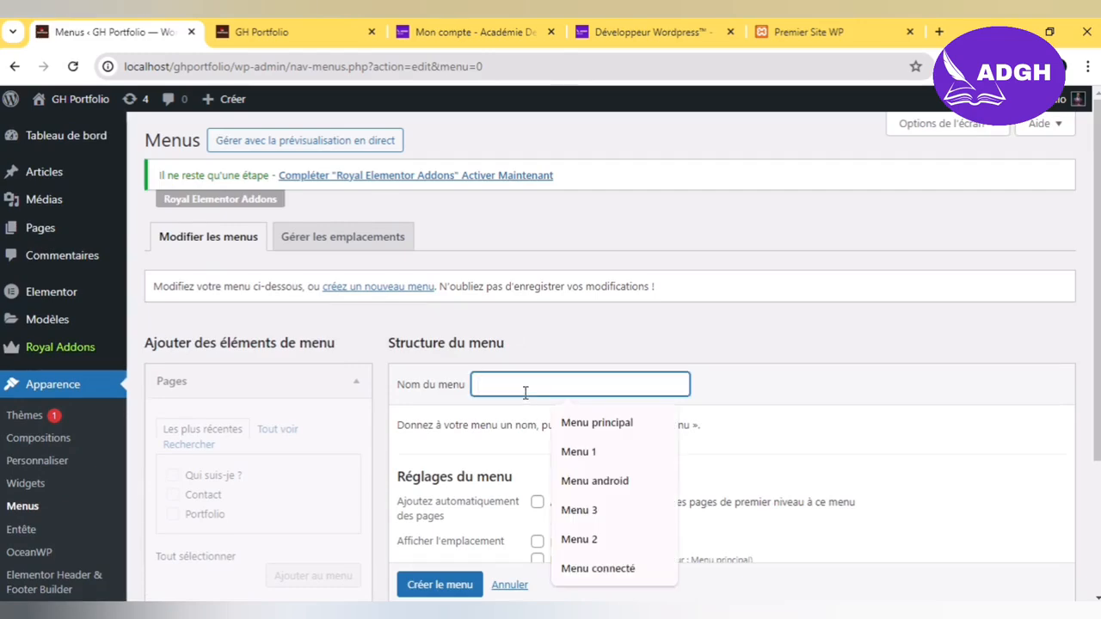
pyautogui.write('Menu soc')
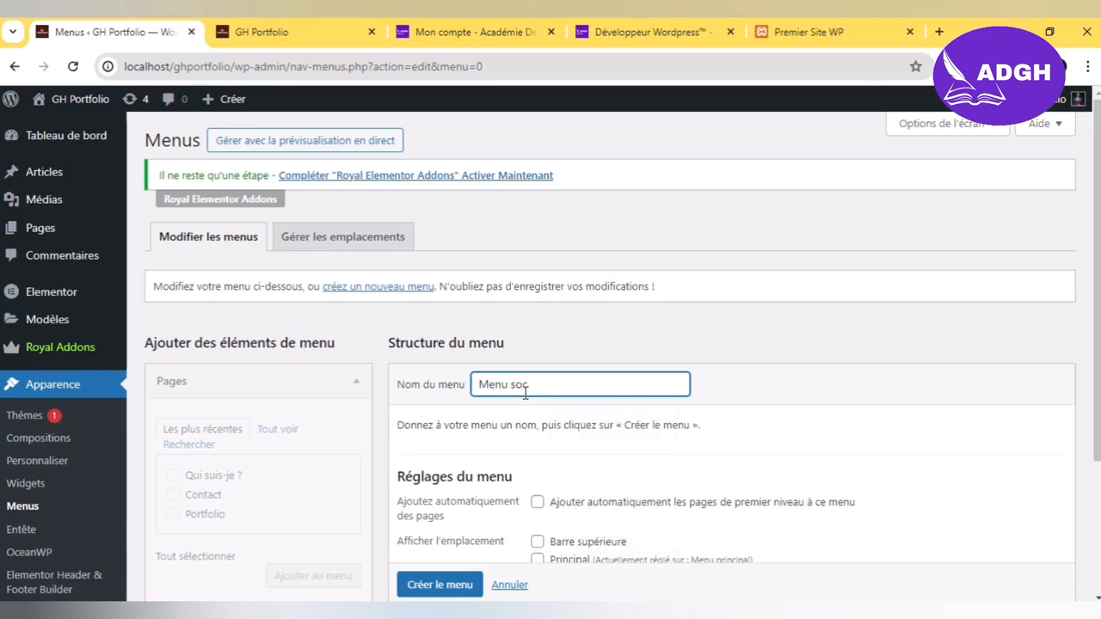
pyautogui.write('ial')
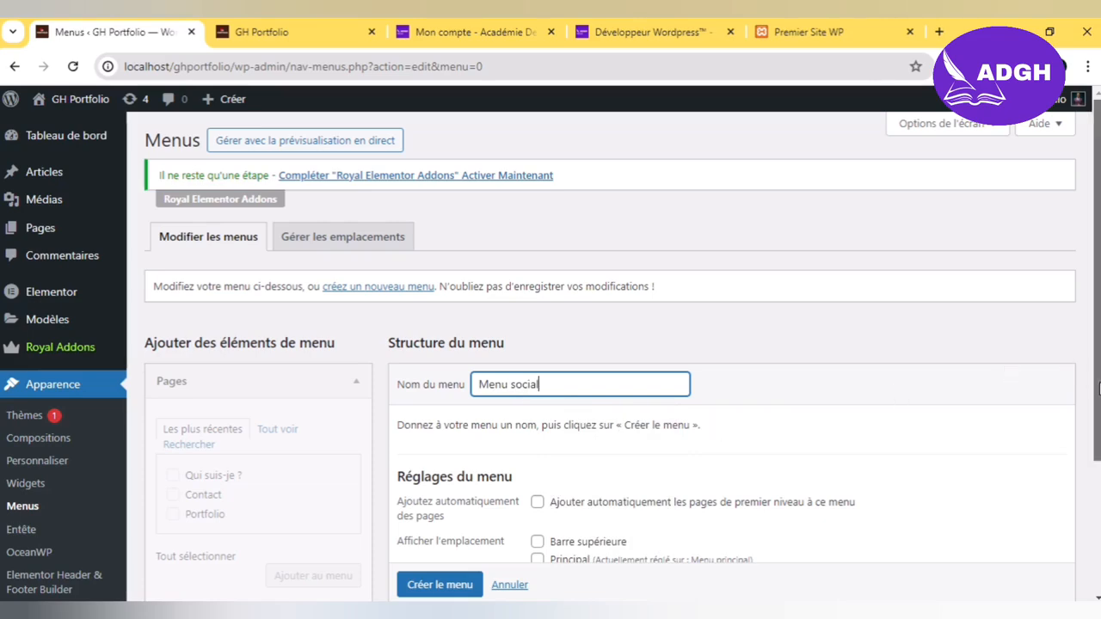
pyautogui.scroll(-2, 1100, 389)
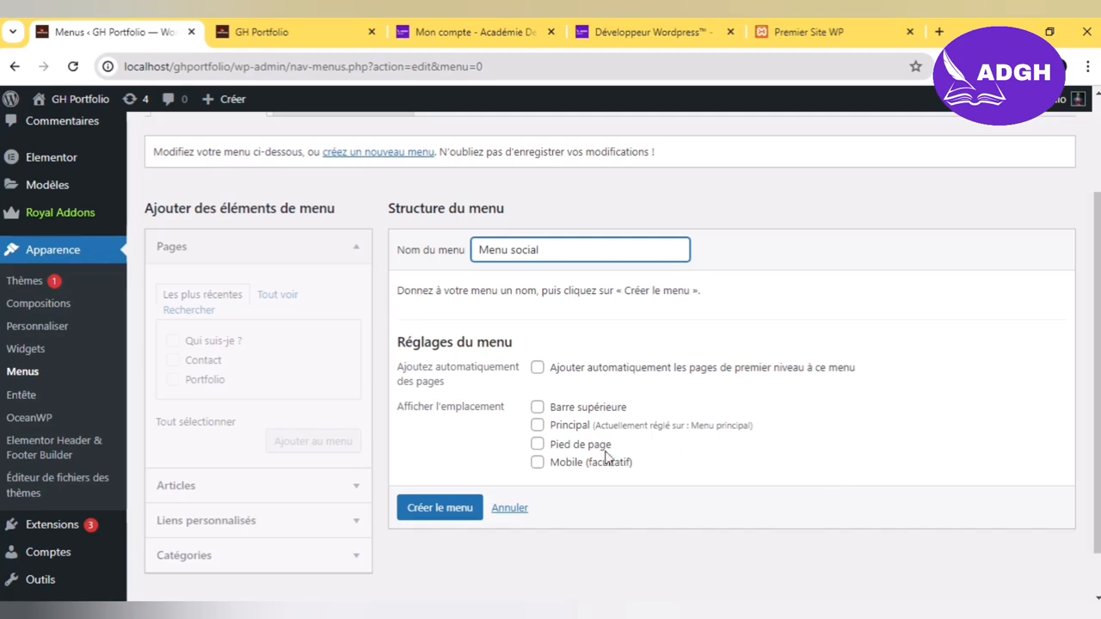
pyautogui.click(539, 447)
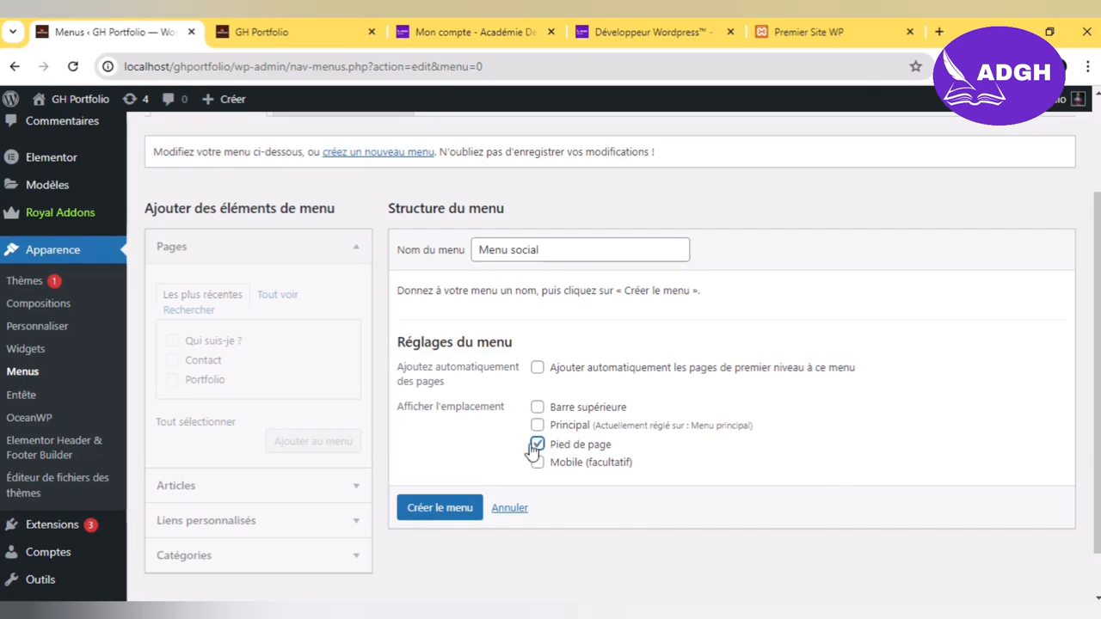
pyautogui.click(442, 510)
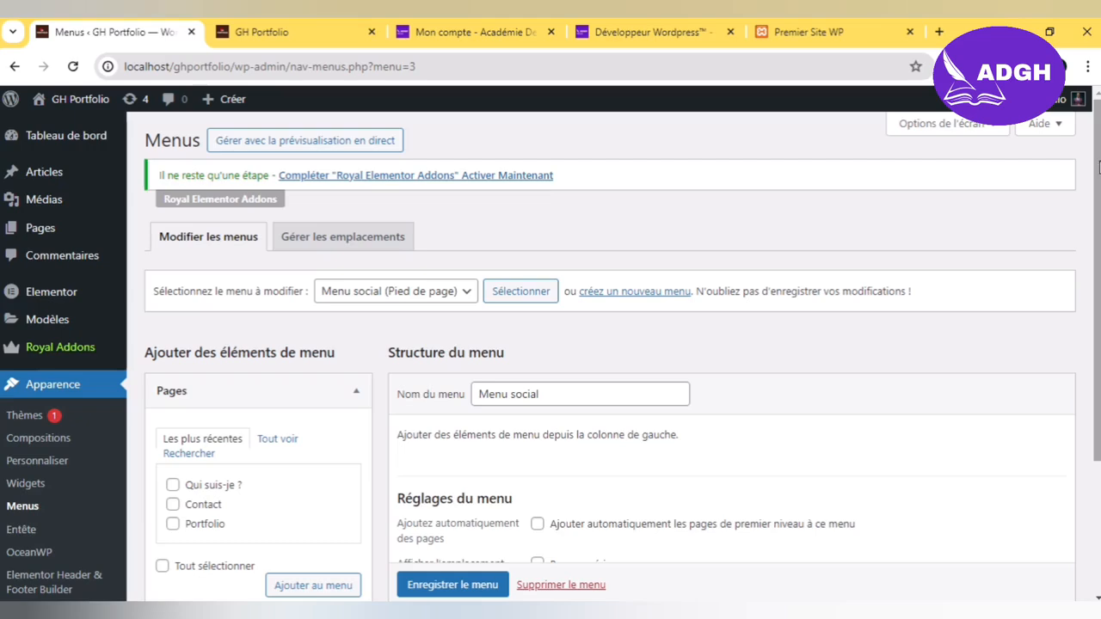
# Step: Review the settings of Menu social and permanently delete that menu
pyautogui.scroll(-3, 602, 361)
pyautogui.scroll(-1, 875, 228)
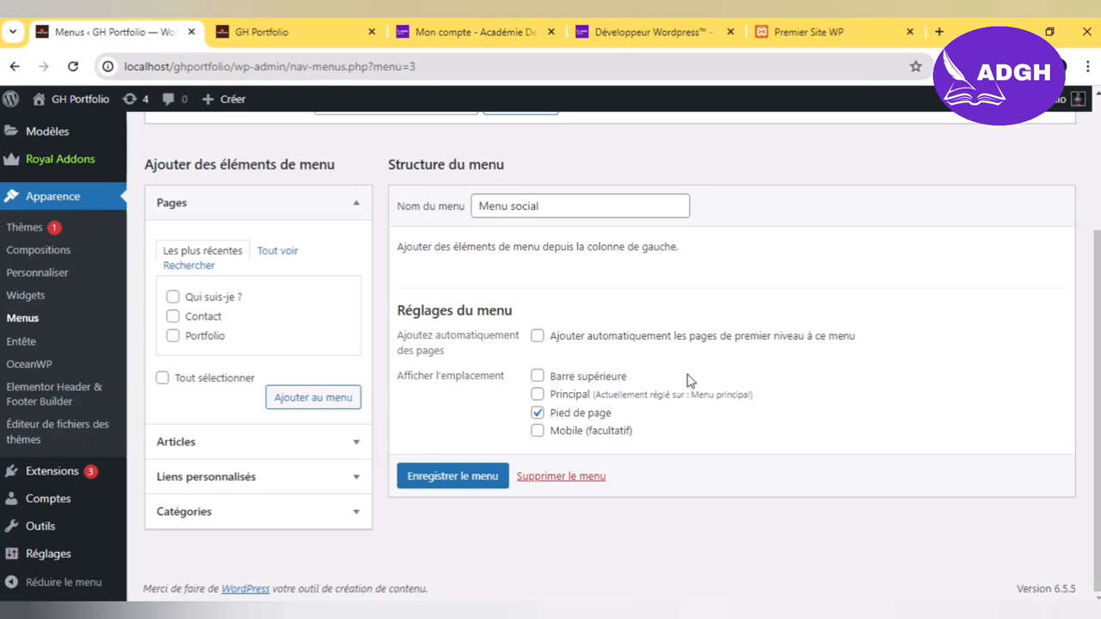
pyautogui.scroll(3, 1100, 368)
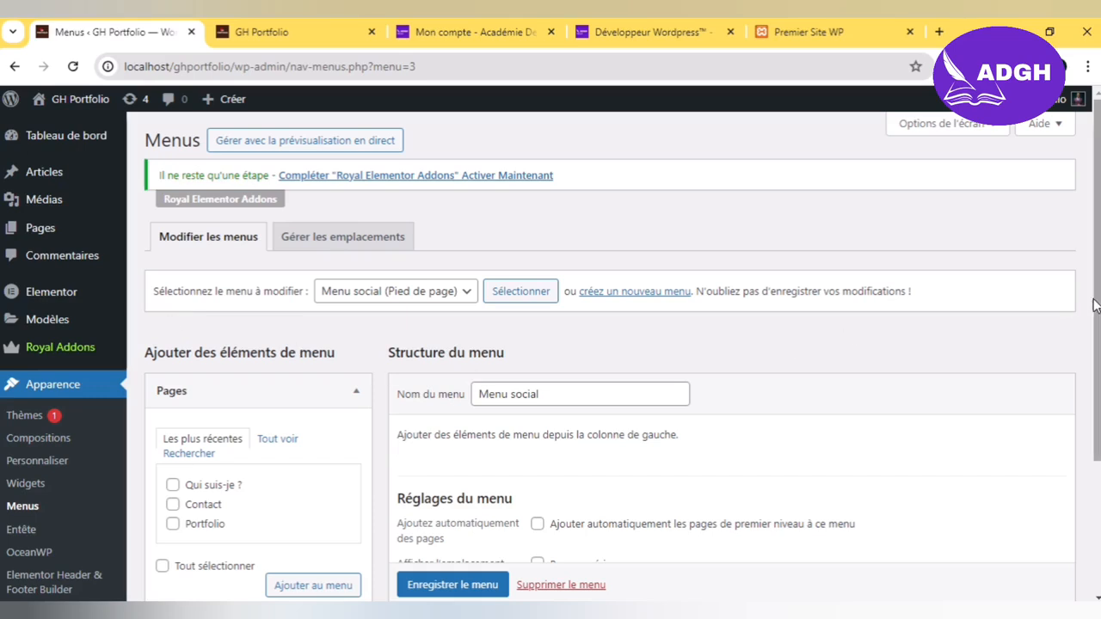
pyautogui.moveTo(1096, 307); pyautogui.dragTo(1096, 436)
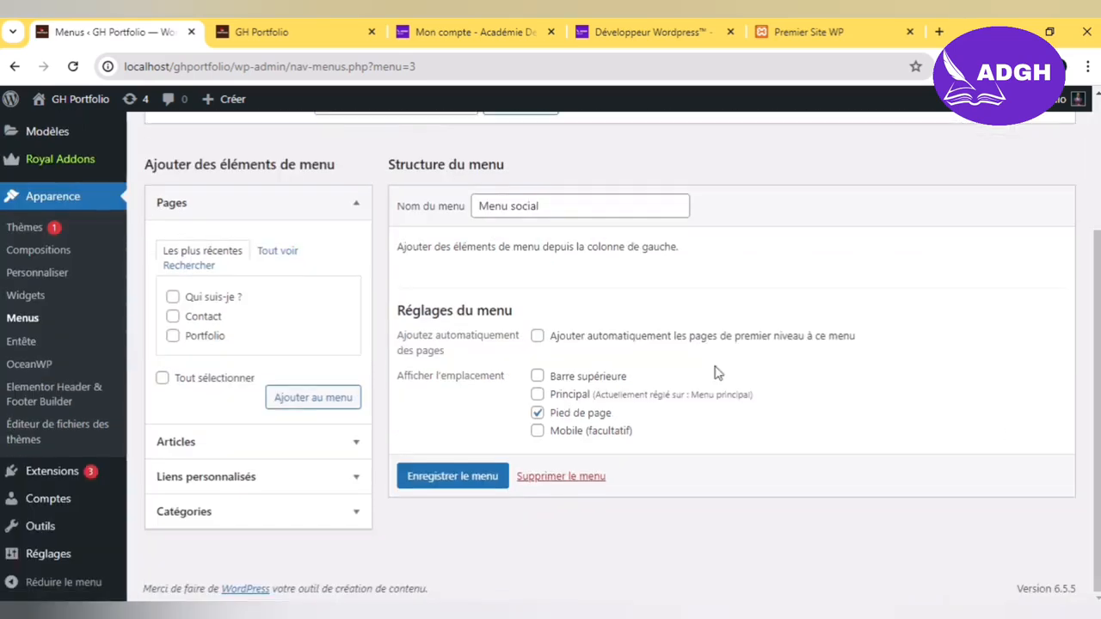
pyautogui.click(559, 478)
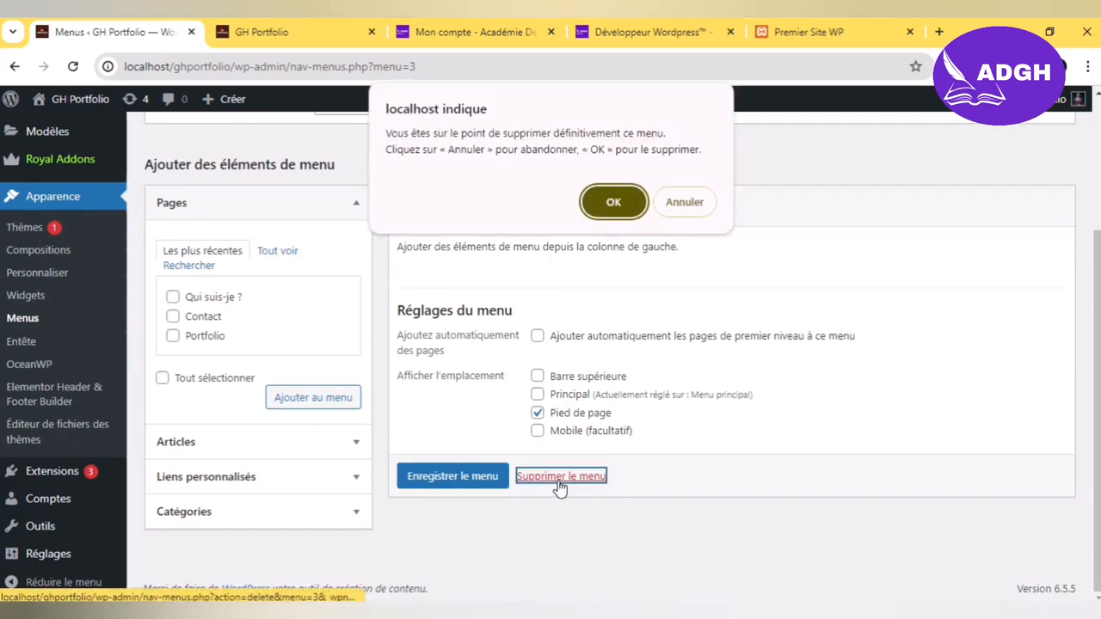
pyautogui.click(615, 206)
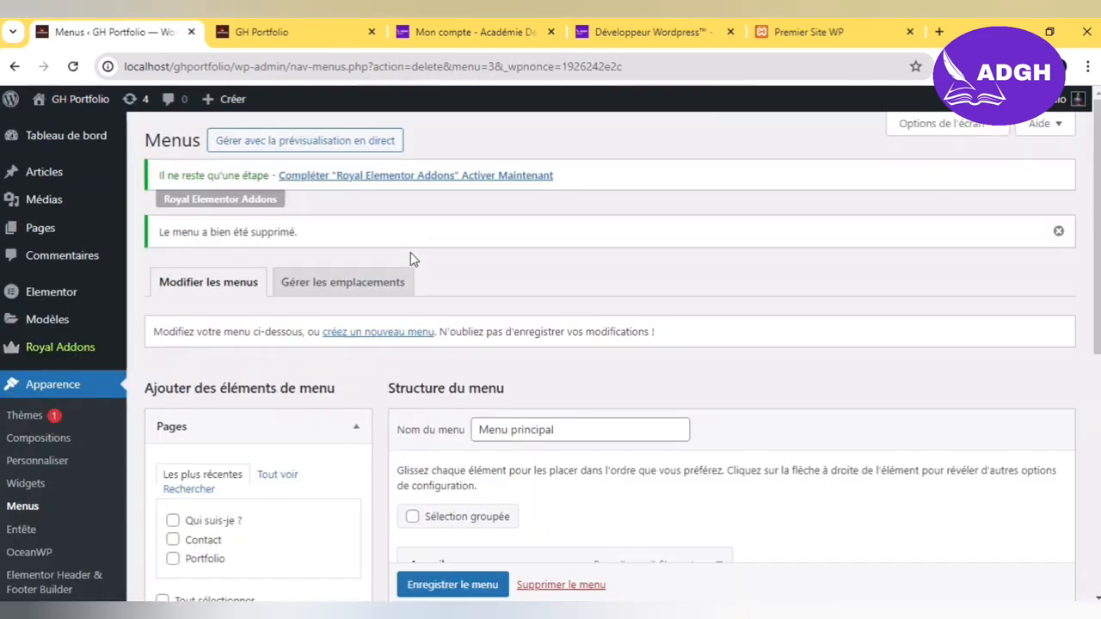
# Step: Open the site's themes page and look over the installed themes
pyautogui.click(38, 421)
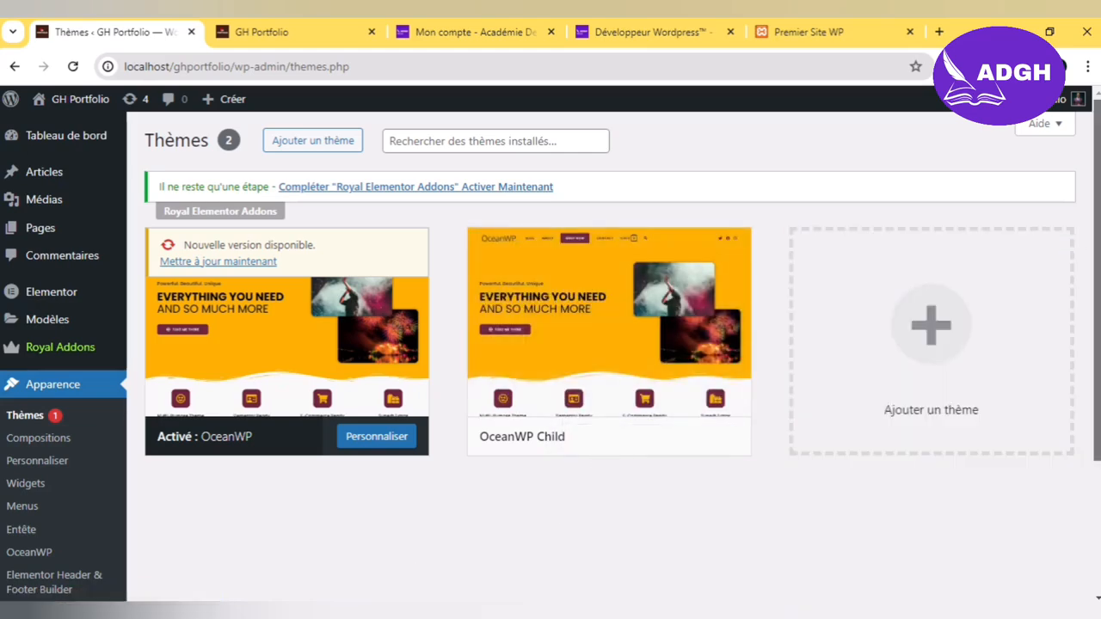
pyautogui.scroll(-2, 1089, 253)
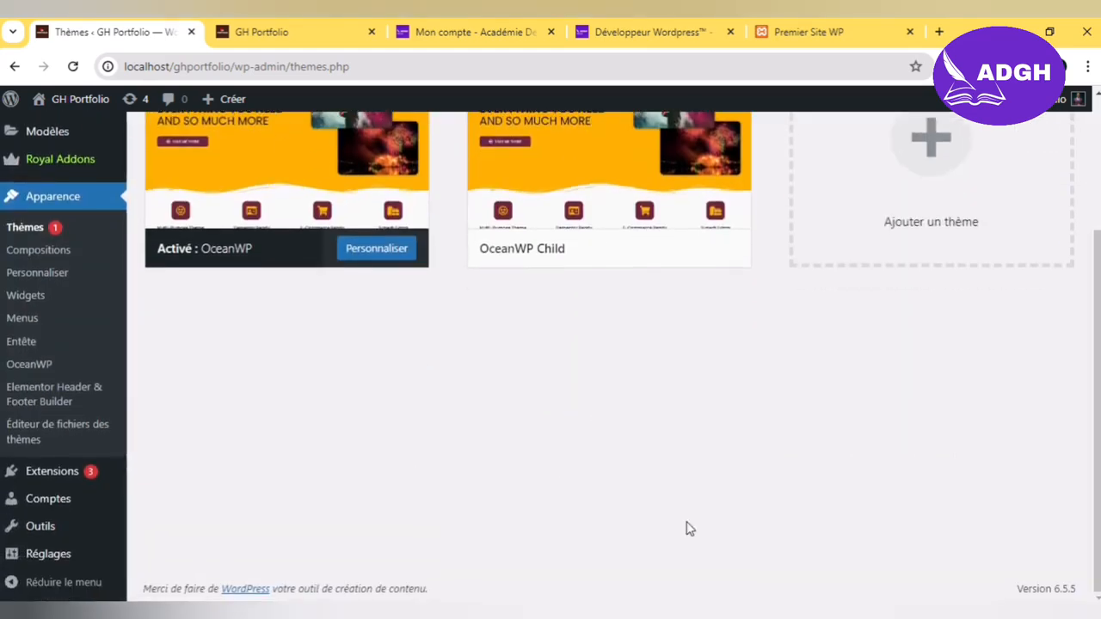
# Step: Open the list of installed extensions and look through all the plugins down to the end
pyautogui.moveTo(105, 476)
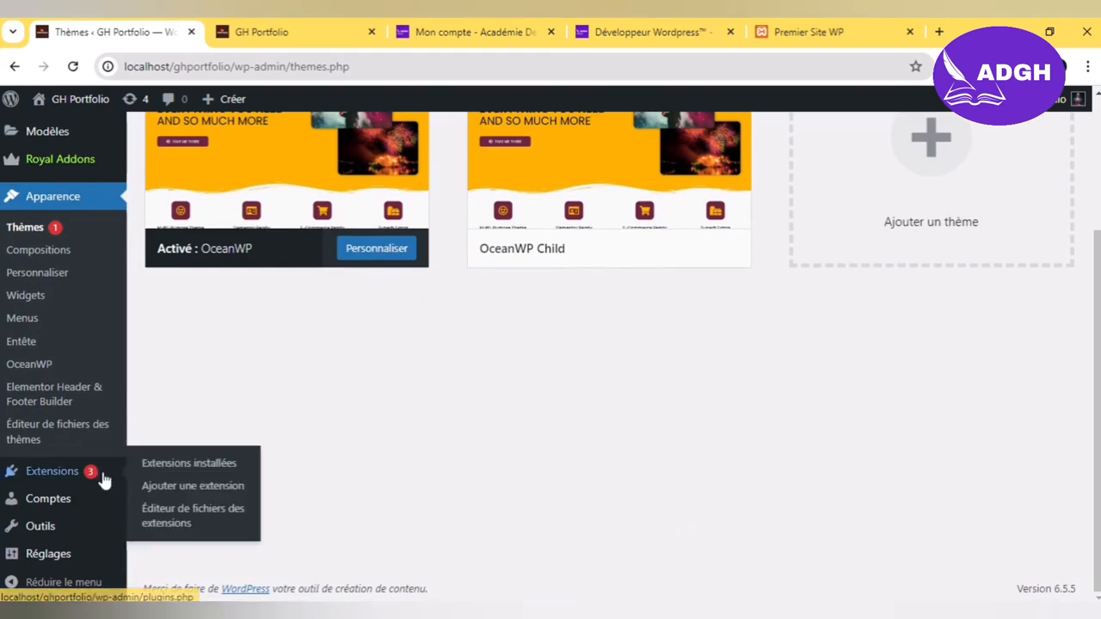
pyautogui.click(215, 464)
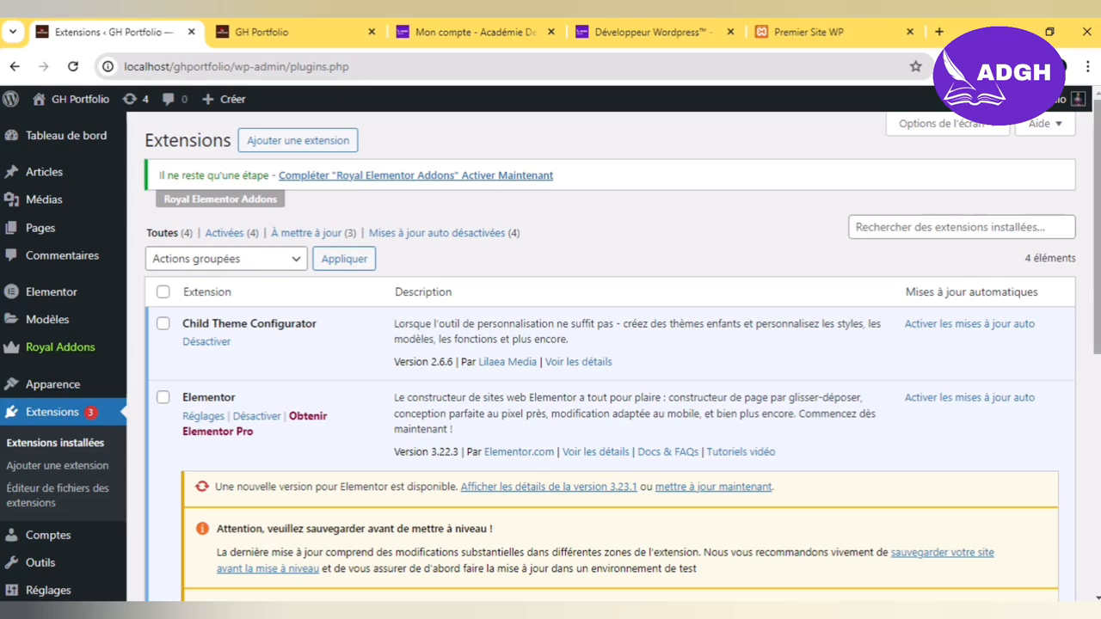
pyautogui.moveTo(1097, 245)
pyautogui.mouseDown()
pyautogui.moveTo(1097, 292)
pyautogui.moveTo(1097, 244)
pyautogui.mouseUp()
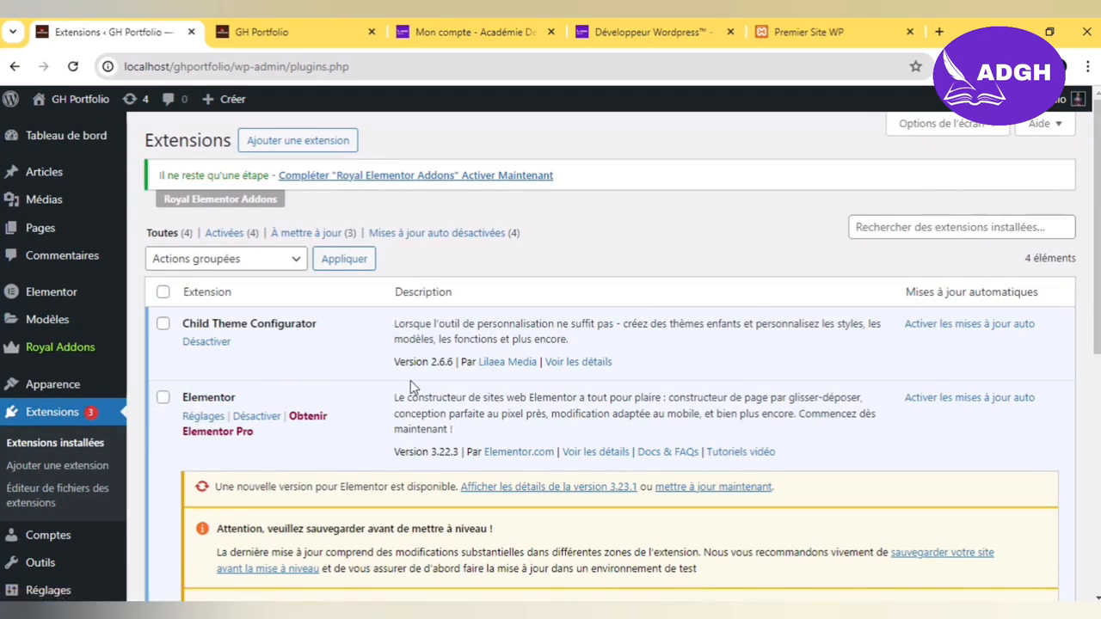
pyautogui.scroll(-4, 890, 348)
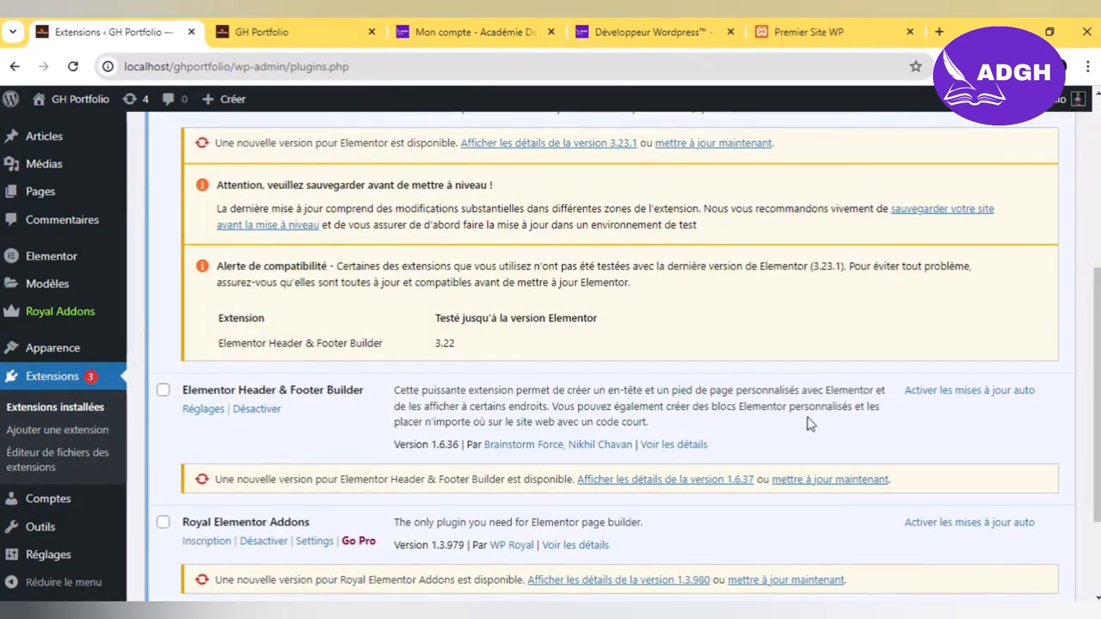
pyautogui.scroll(-2, 1031, 448)
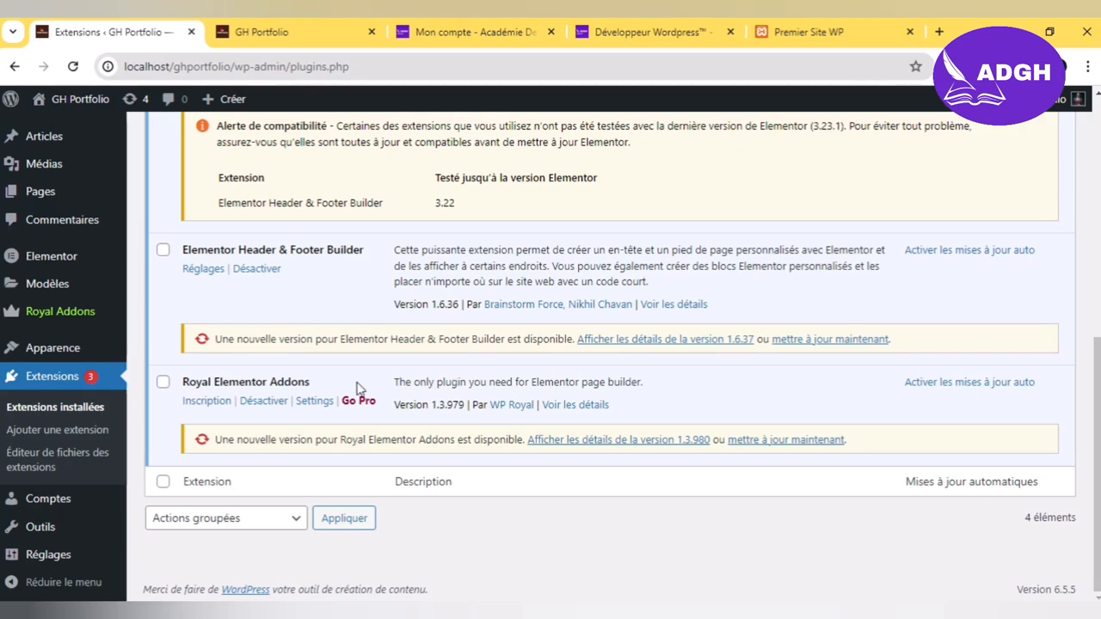
# Step: Deactivate the Royal Elementor Addons plugin, skipping the feedback question about the reason
pyautogui.click(263, 401)
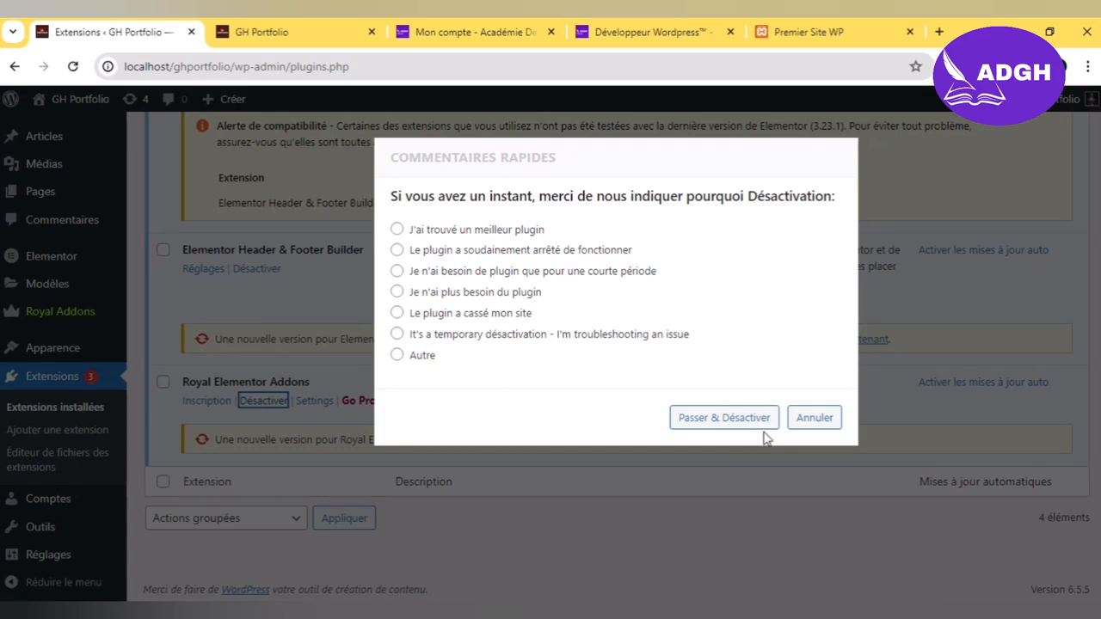
pyautogui.click(728, 425)
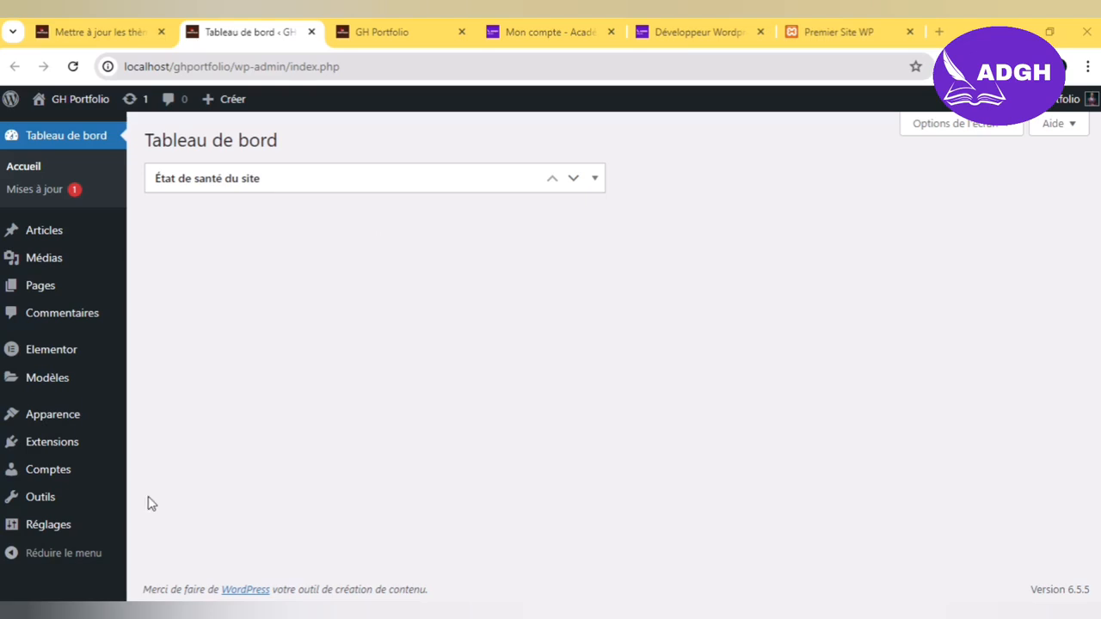
# Step: Open the child theme configurator, choose to create a new child theme and analyse OceanWP as its parent theme
pyautogui.moveTo(67, 508)
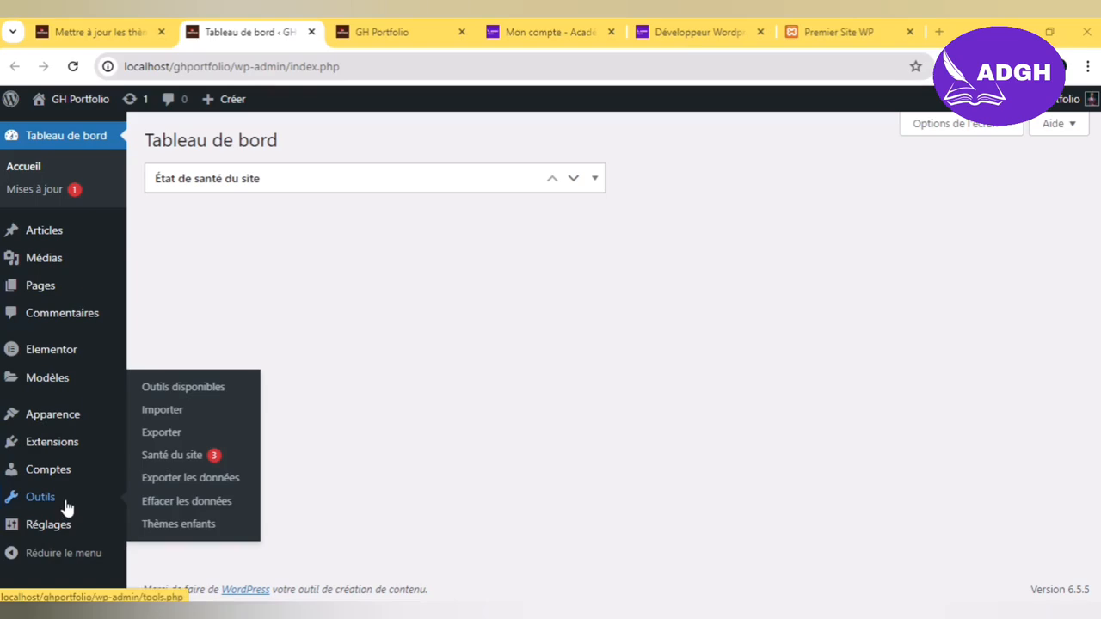
pyautogui.click(196, 534)
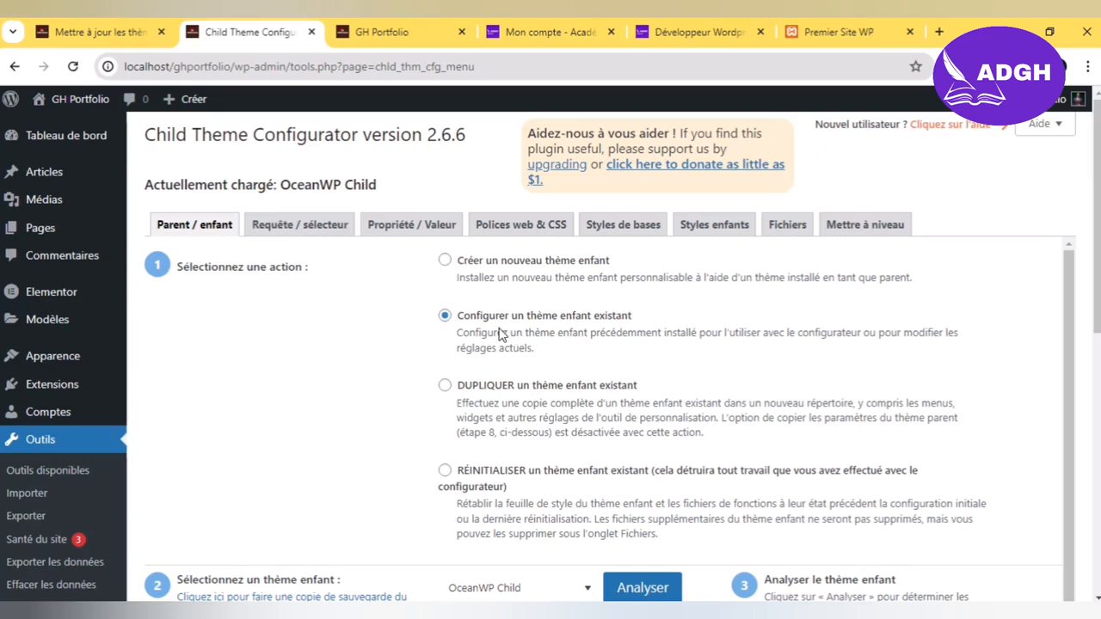
pyautogui.click(445, 259)
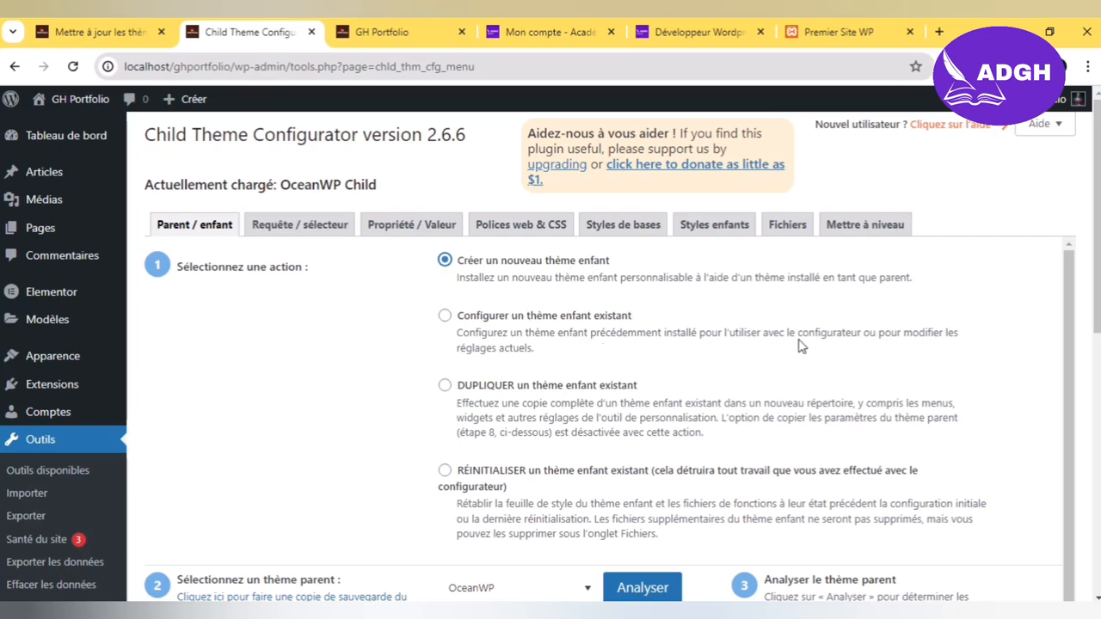
pyautogui.moveTo(1097, 258); pyautogui.dragTo(1097, 338)
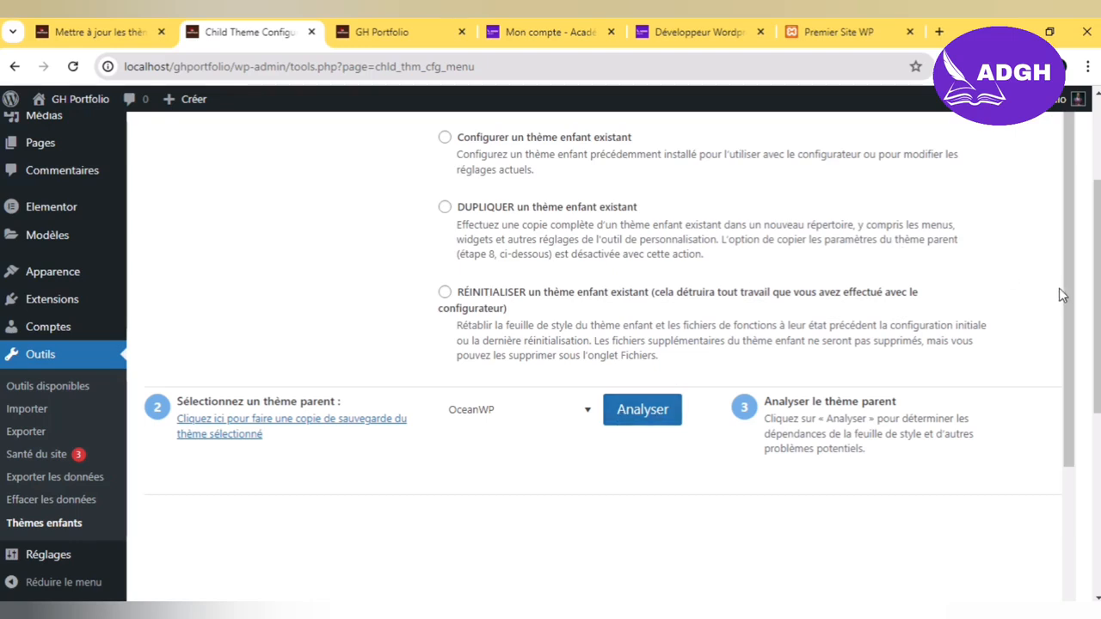
pyautogui.scroll(-2, 1073, 353)
pyautogui.moveTo(1073, 353); pyautogui.dragTo(1072, 258)
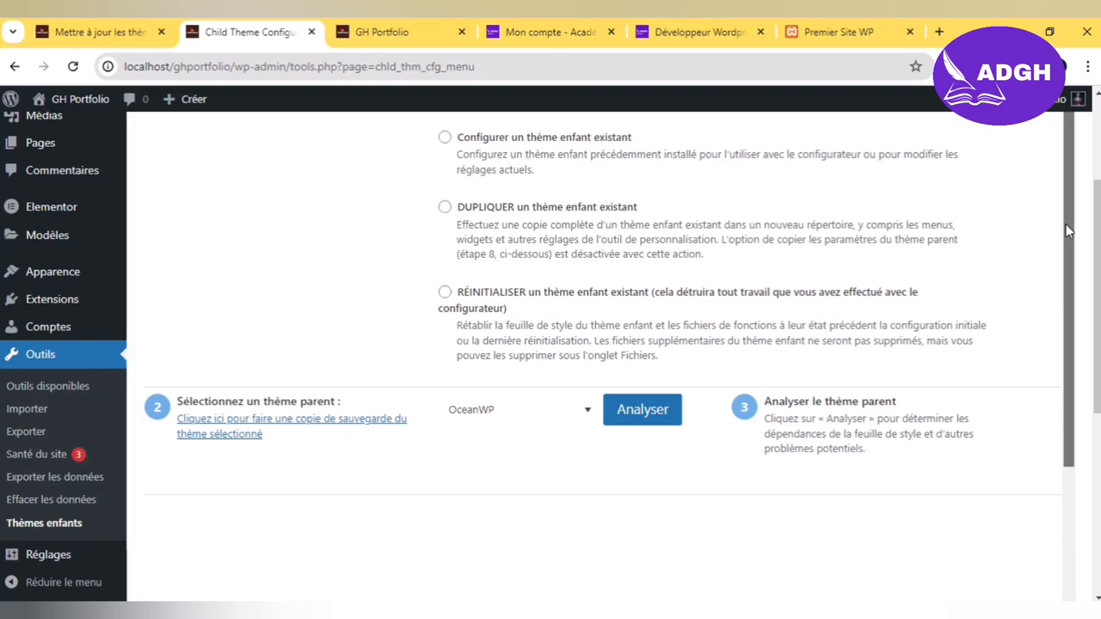
pyautogui.scroll(-3, 1067, 230)
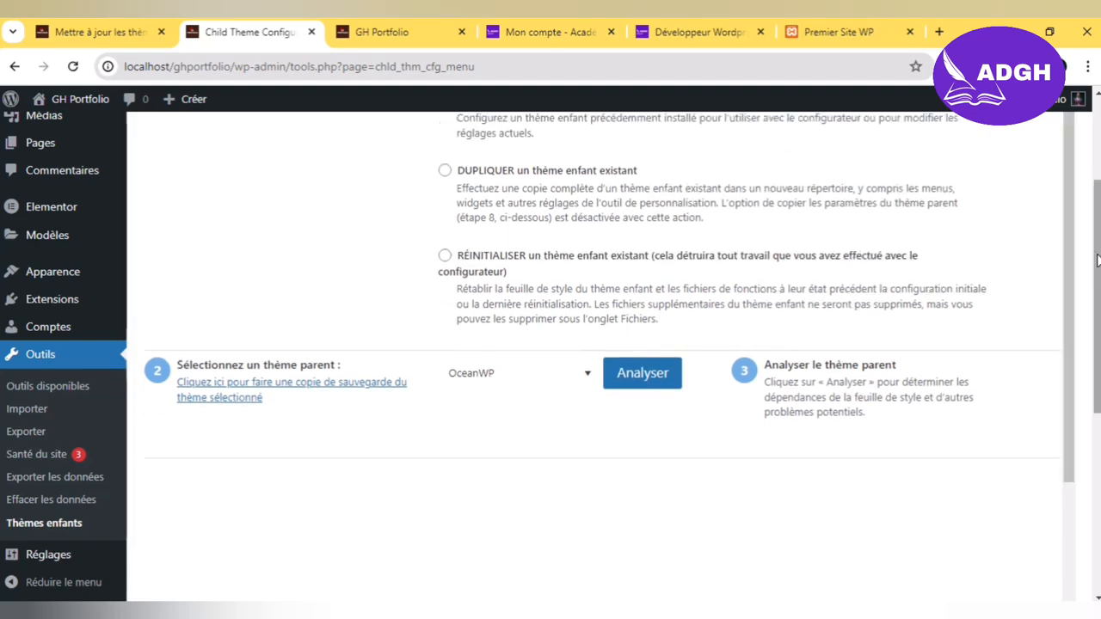
pyautogui.scroll(-3, 603, 344)
pyautogui.scroll(8, 603, 344)
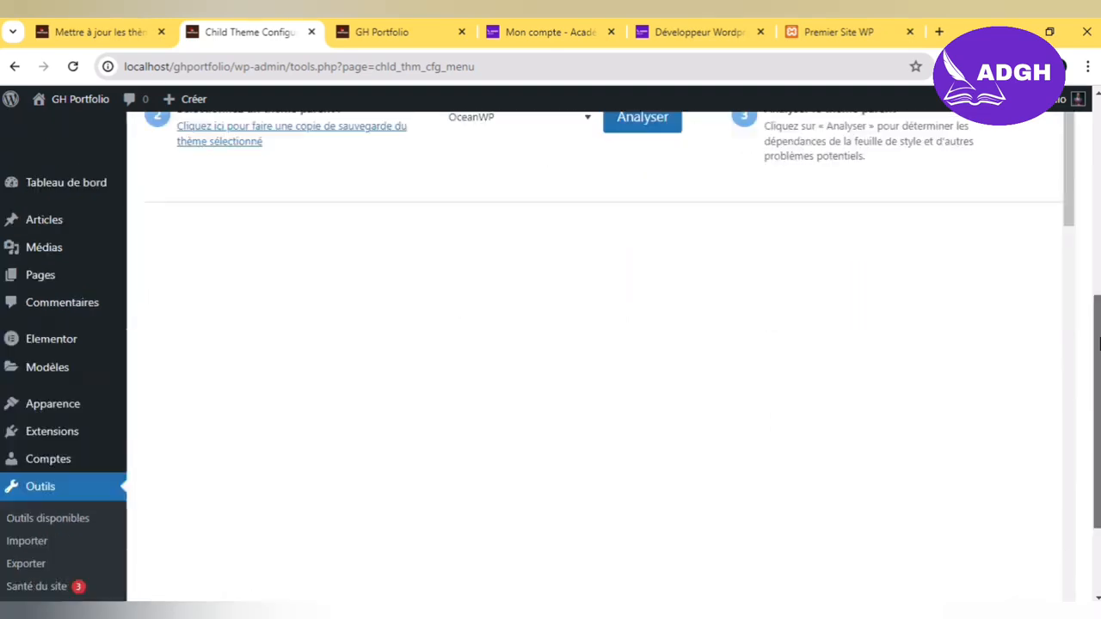
pyautogui.scroll(-1, 1066, 276)
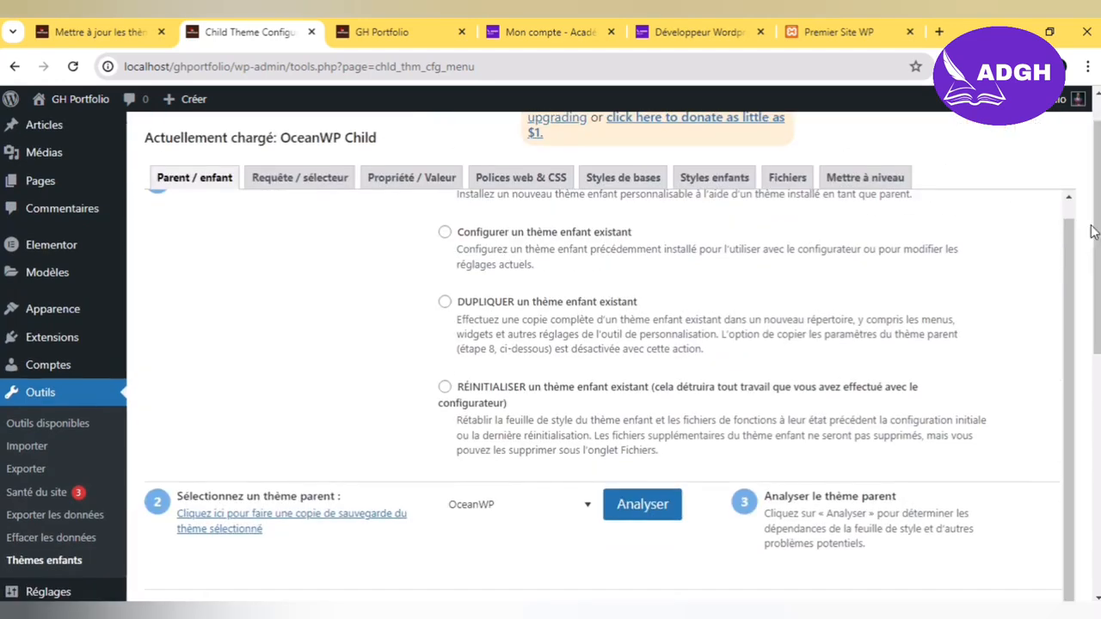
pyautogui.moveTo(1072, 289); pyautogui.dragTo(1066, 366)
pyautogui.click(647, 308)
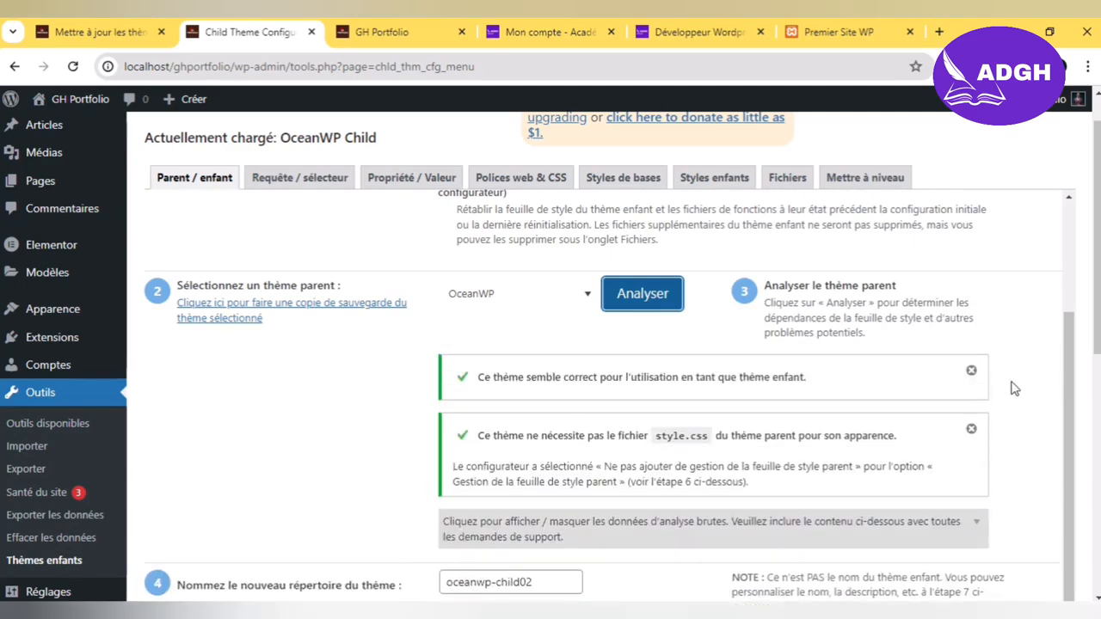
# Step: Go through the new child theme's remaining settings and enable copying the parent theme's menus, widgets and customizer settings
pyautogui.moveTo(1072, 373); pyautogui.dragTo(1083, 613)
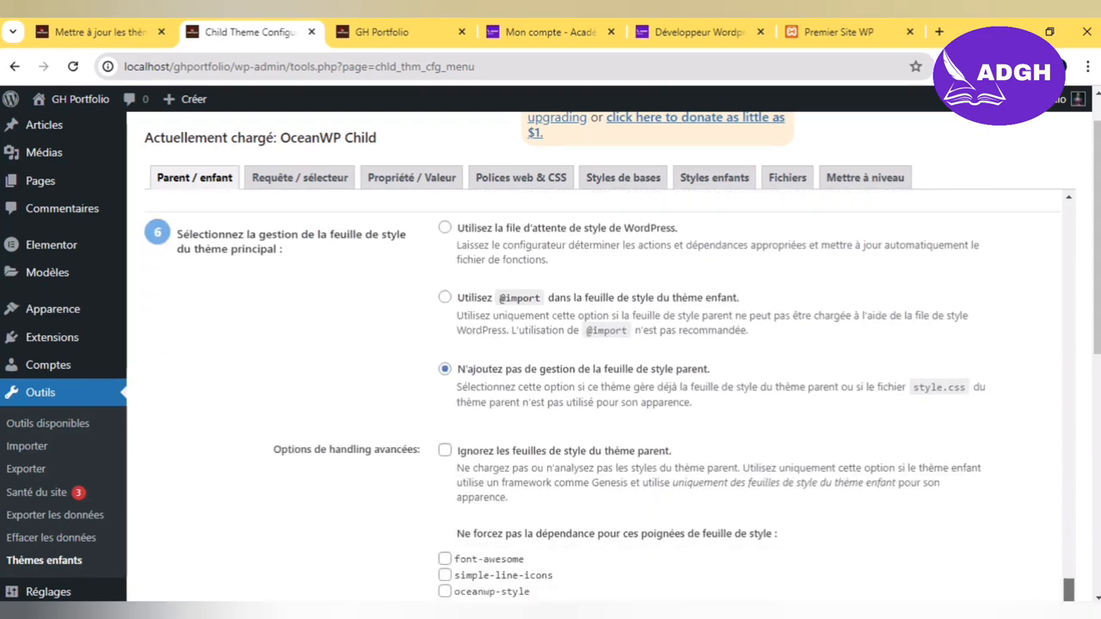
pyautogui.moveTo(1098, 314); pyautogui.dragTo(1098, 363)
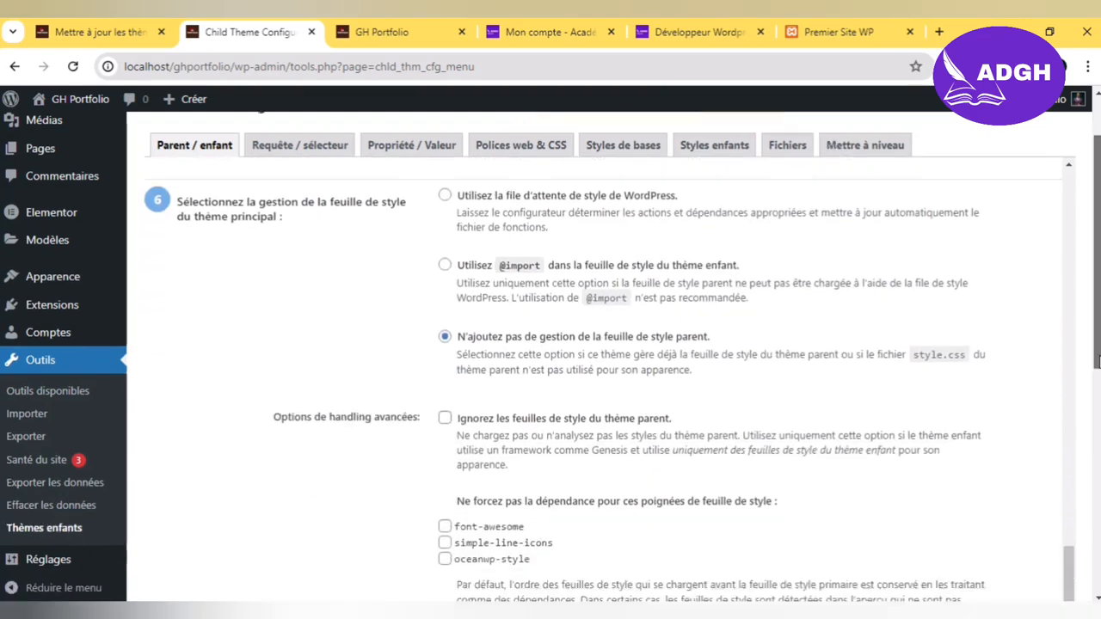
pyautogui.scroll(-5, 871, 486)
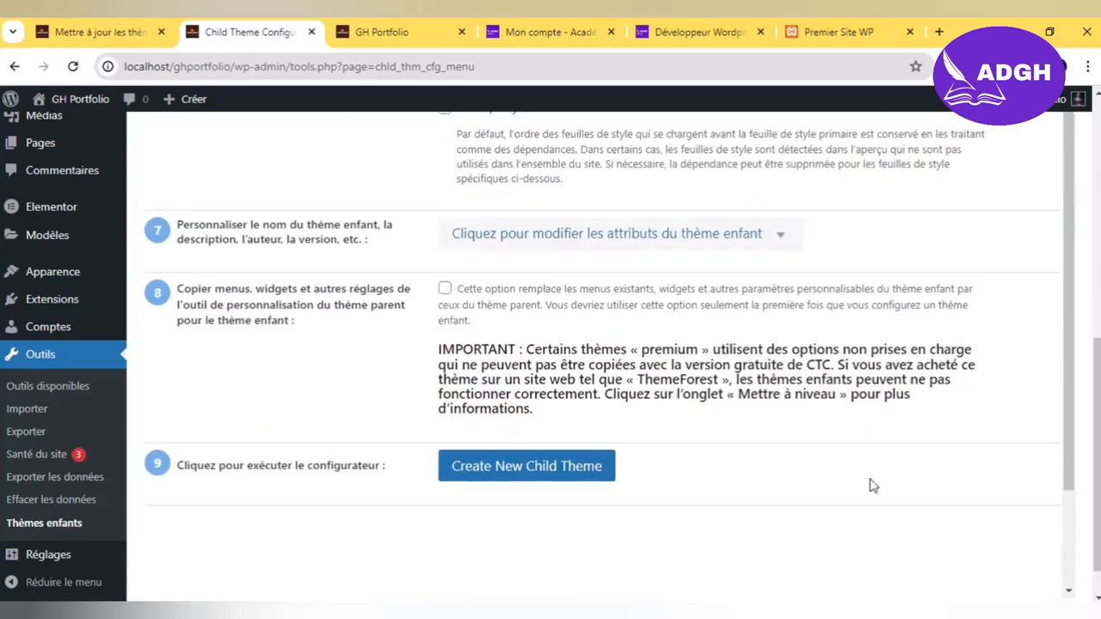
pyautogui.click(444, 291)
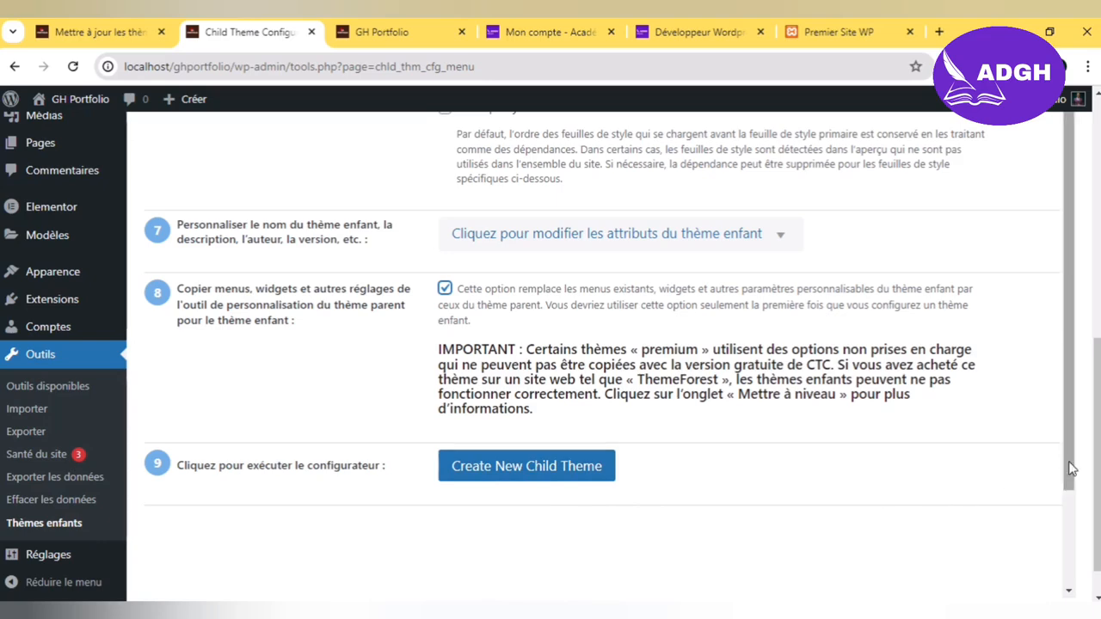
# Step: Switch the configurator's action to configuring an existing child theme and start the analysis of OceanWP Child
pyautogui.moveTo(1069, 462); pyautogui.dragTo(1064, 143)
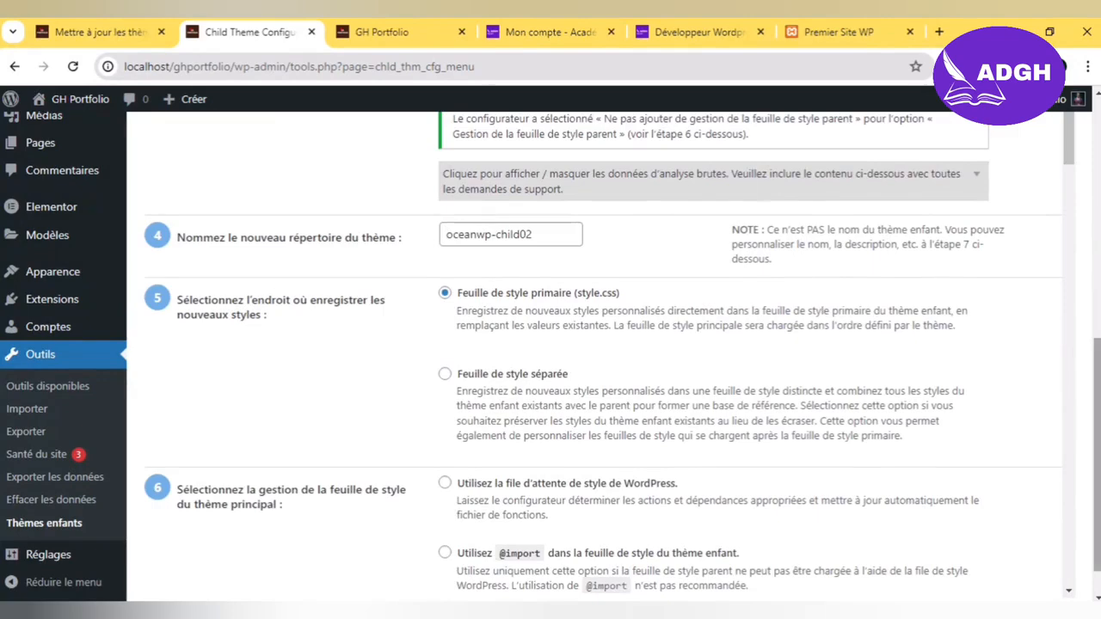
pyautogui.scroll(4, 1095, 328)
pyautogui.scroll(2, 1095, 328)
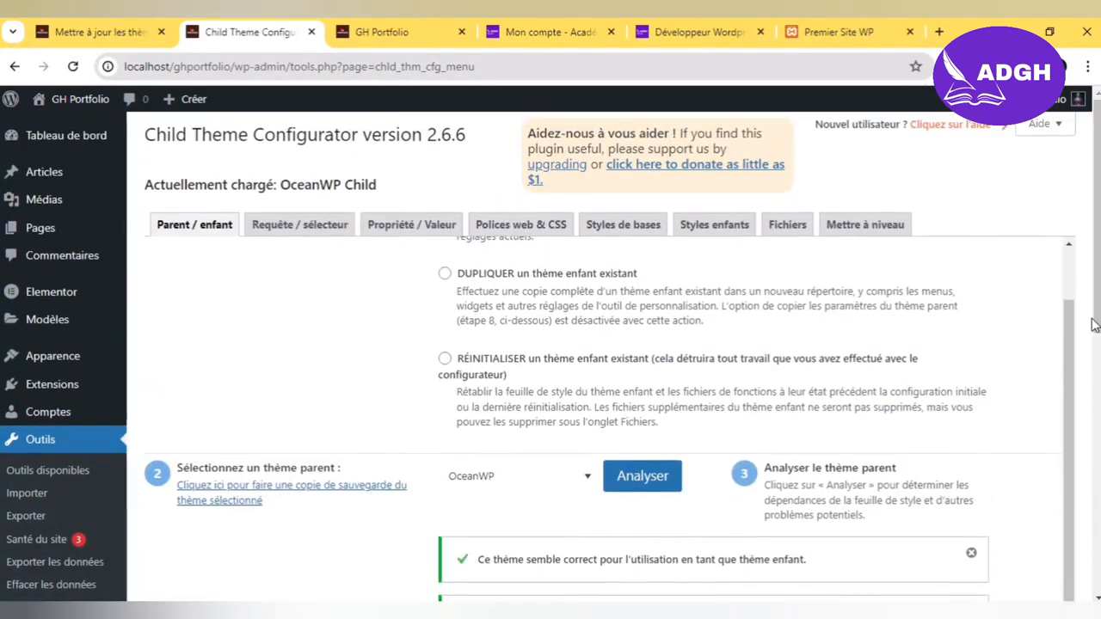
pyautogui.scroll(2, 1071, 270)
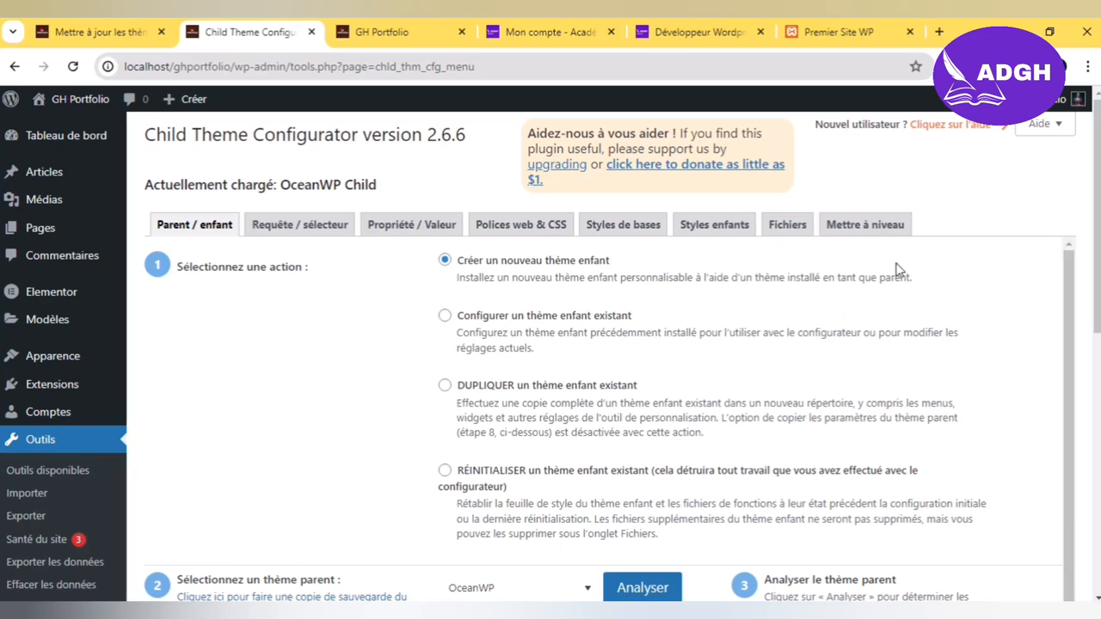
pyautogui.click(446, 317)
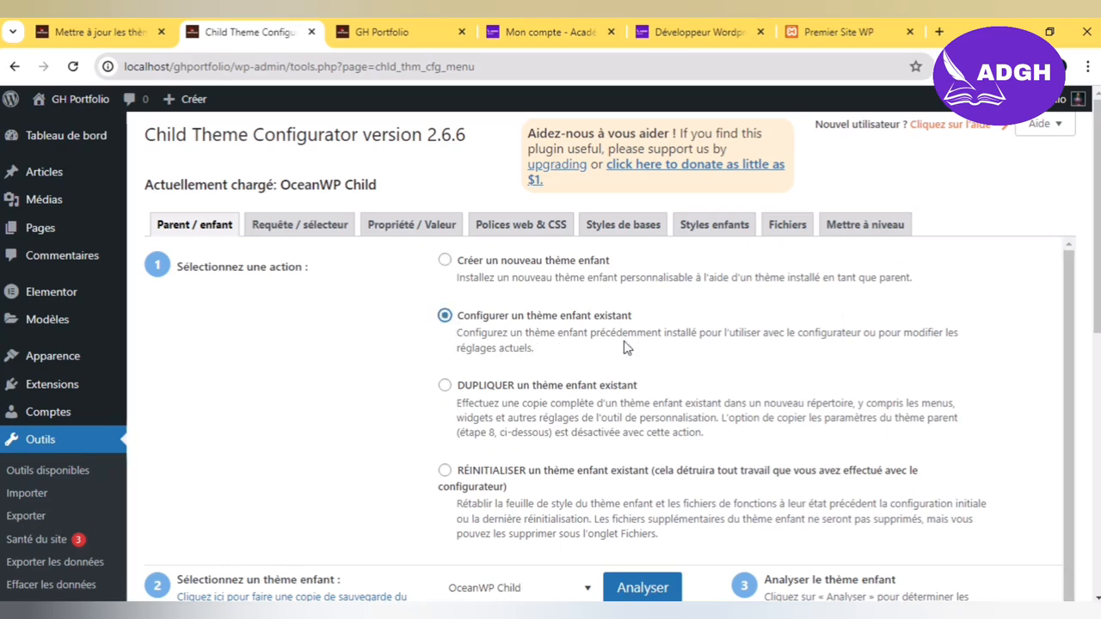
pyautogui.scroll(-2, 1079, 404)
pyautogui.scroll(-1, 1082, 413)
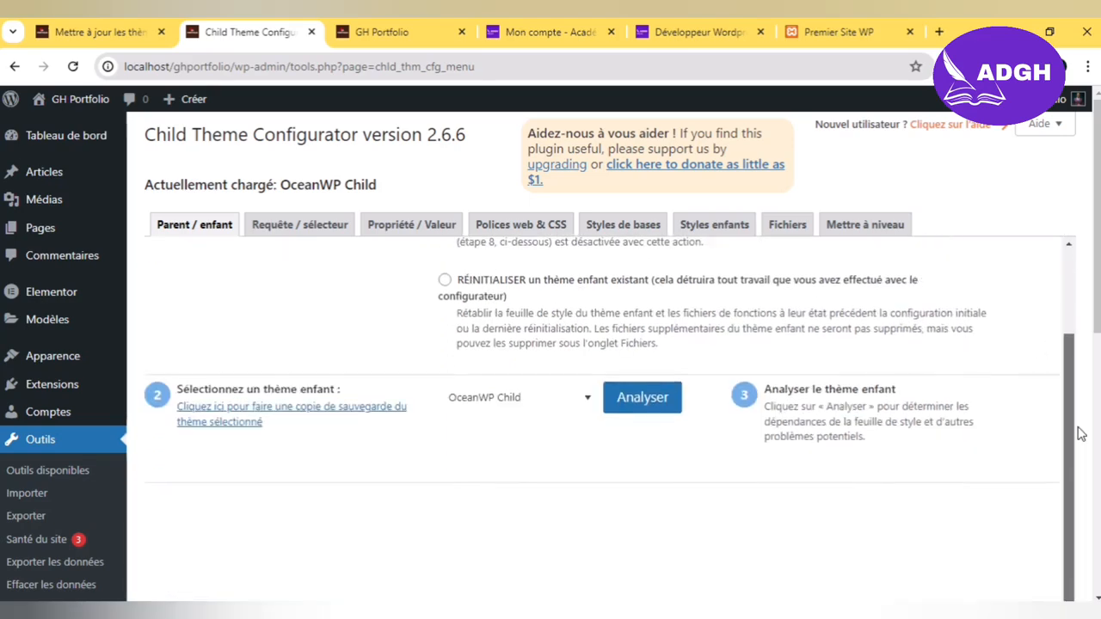
pyautogui.click(664, 418)
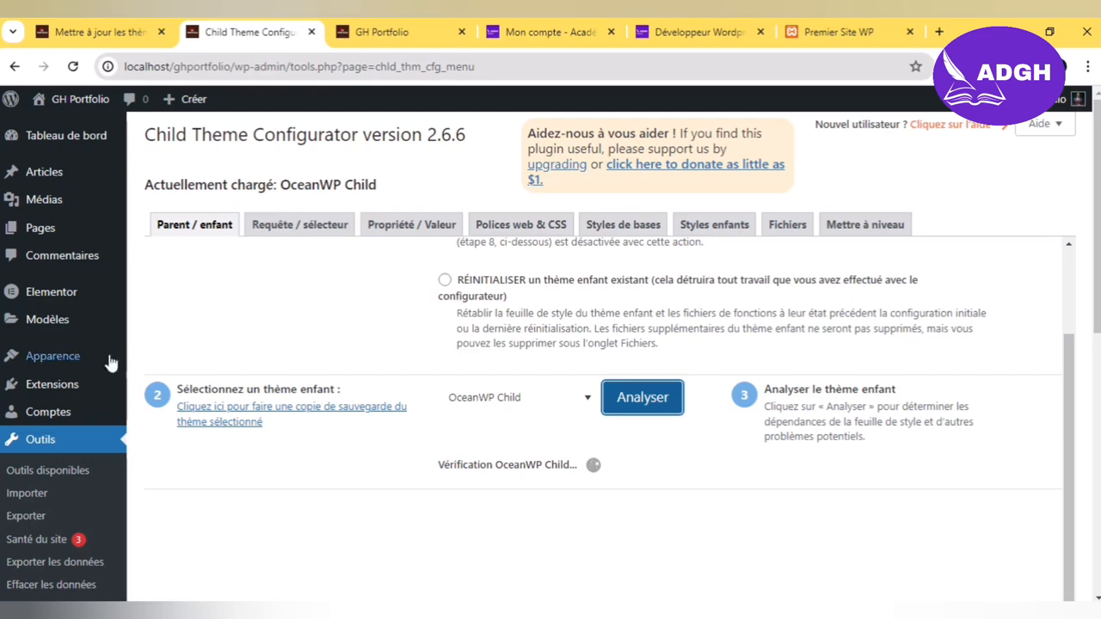
# Step: Open the site's themes page in the theme update tab and activate the OceanWP Child theme
pyautogui.moveTo(94, 362)
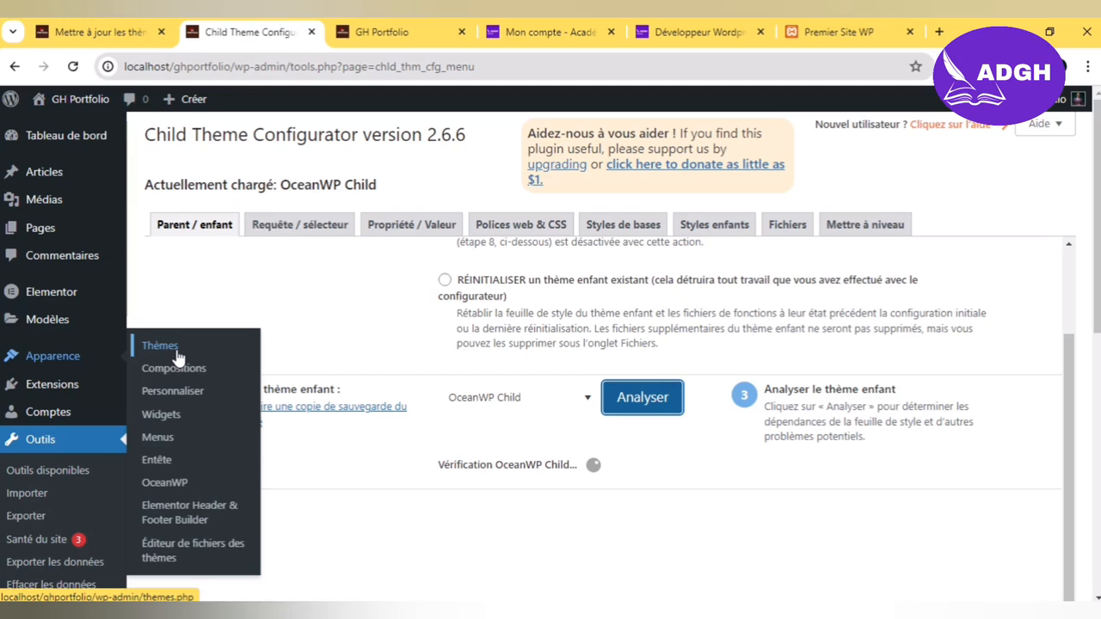
pyautogui.click(108, 32)
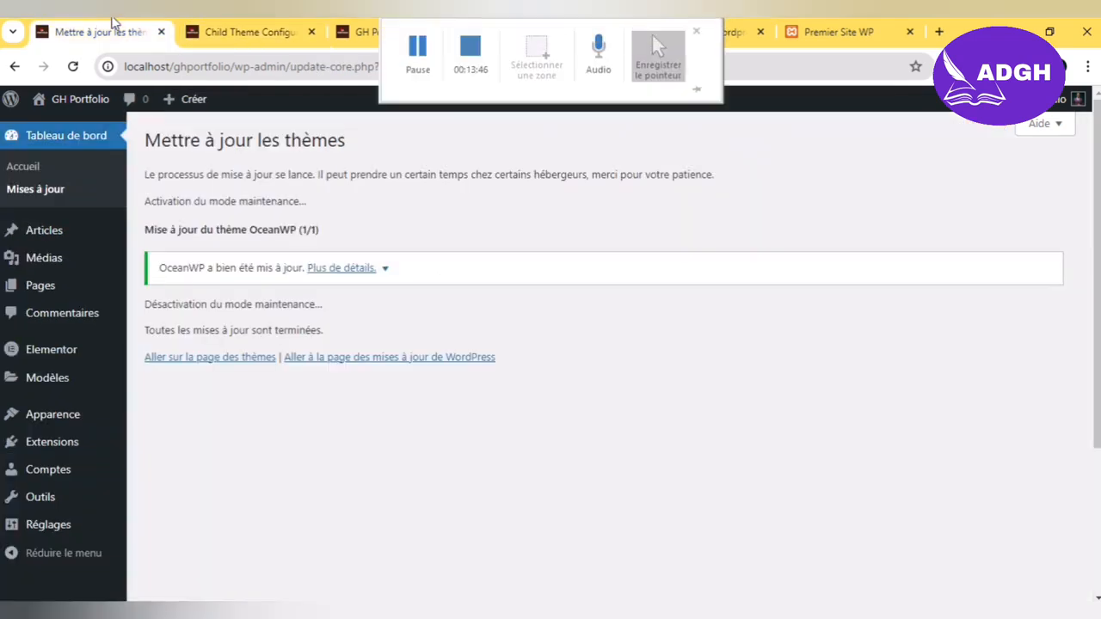
pyautogui.moveTo(78, 419)
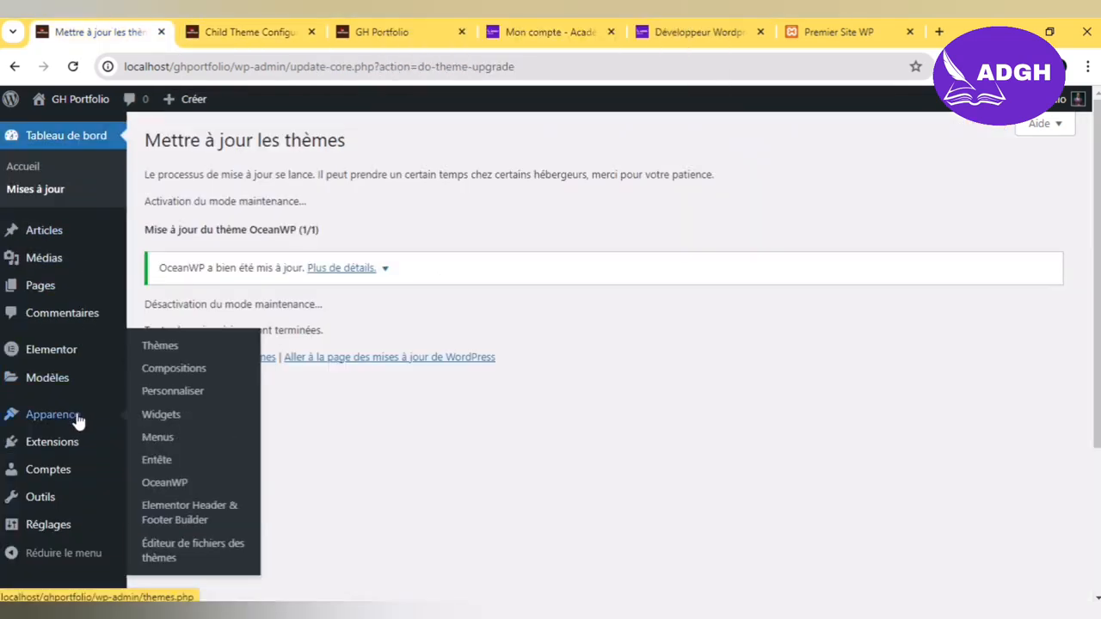
pyautogui.click(177, 356)
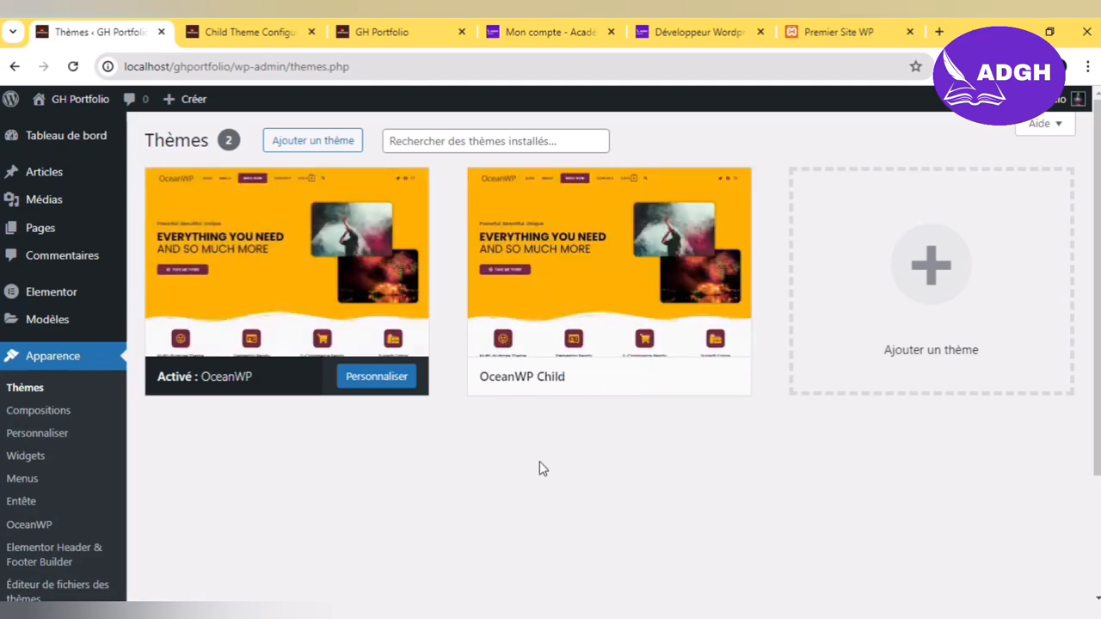
pyautogui.moveTo(558, 389)
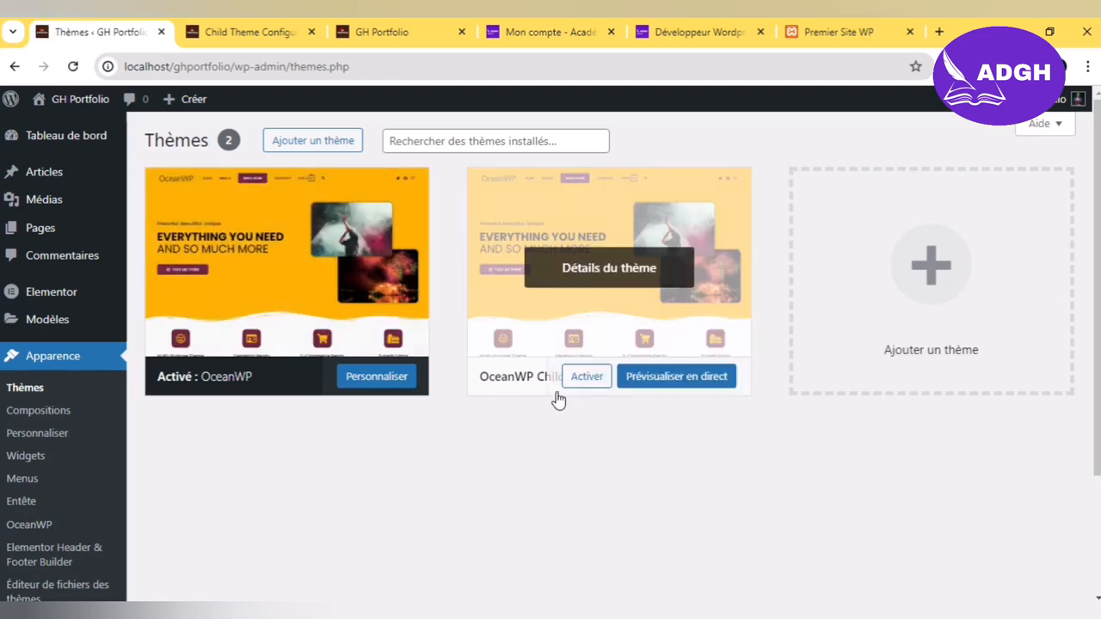
pyautogui.click(594, 377)
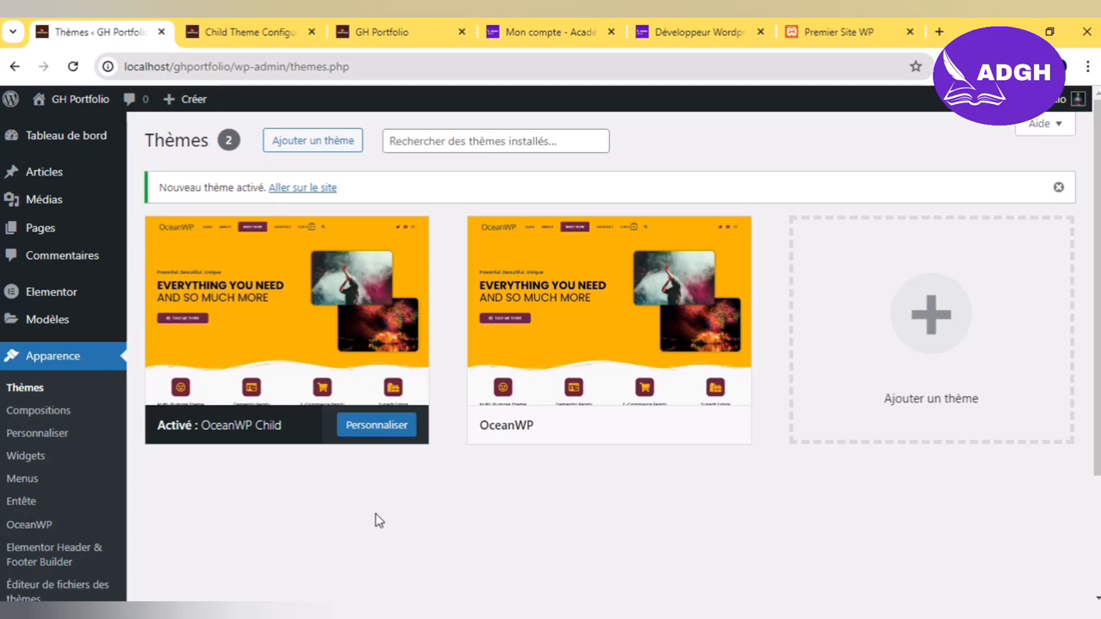
# Step: Check the OceanWP Child analysis in the configurator and examine the header and logo on the public GH Portfolio home page
pyautogui.click(245, 33)
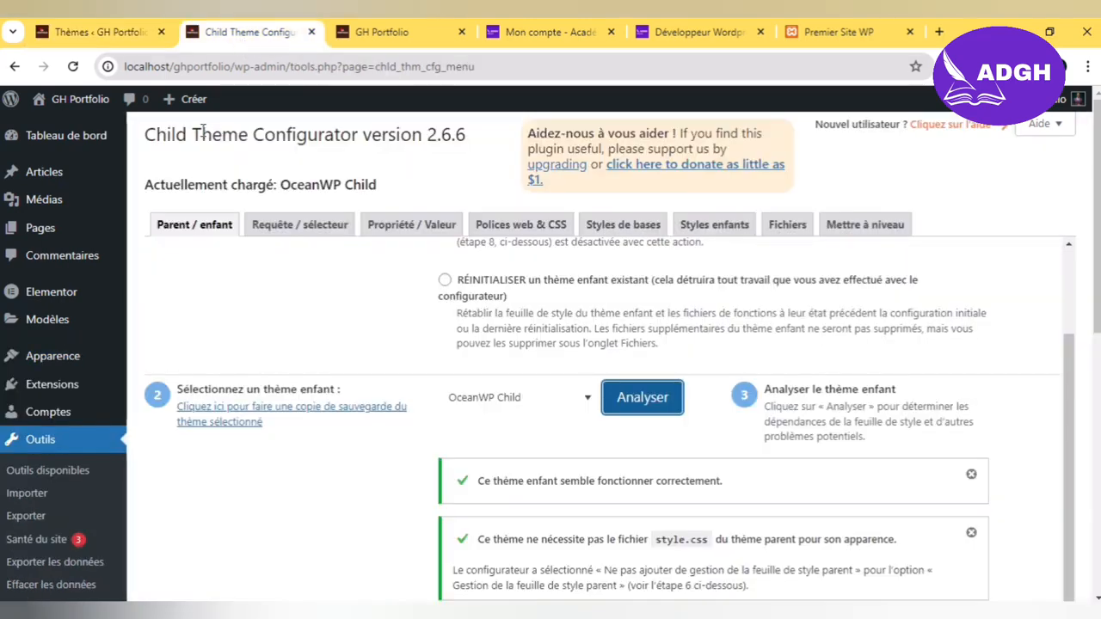
pyautogui.click(105, 35)
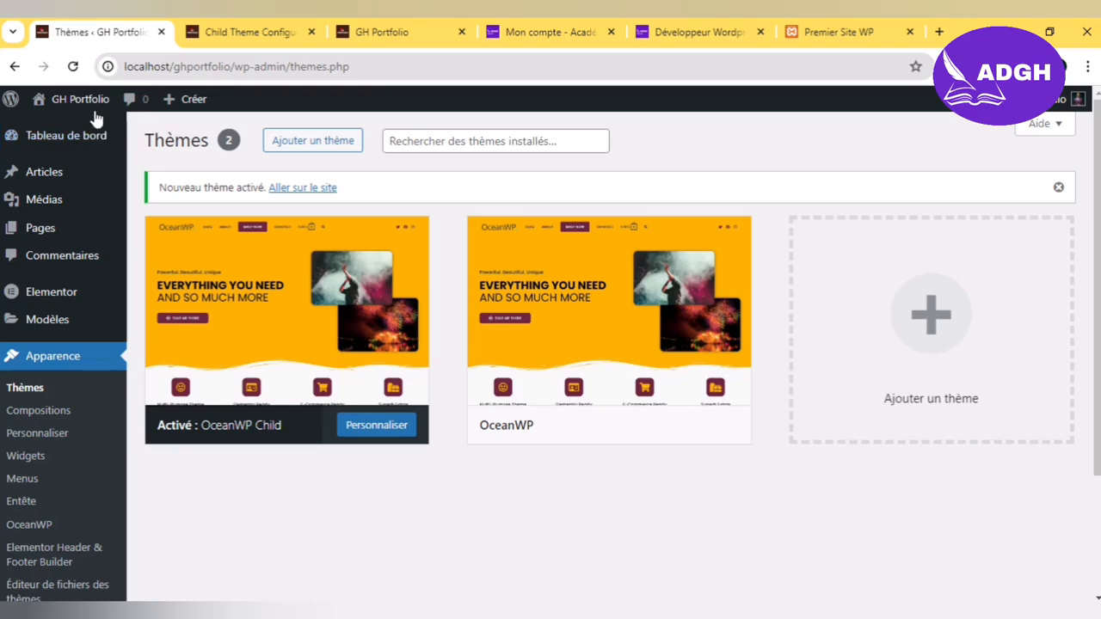
pyautogui.moveTo(93, 111)
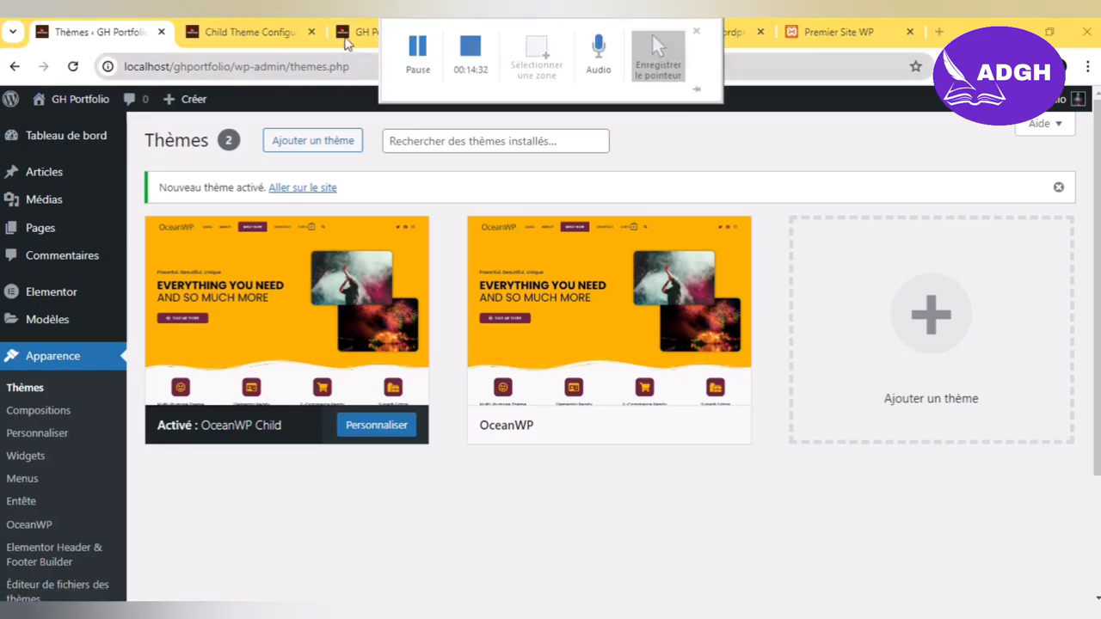
pyautogui.click(348, 37)
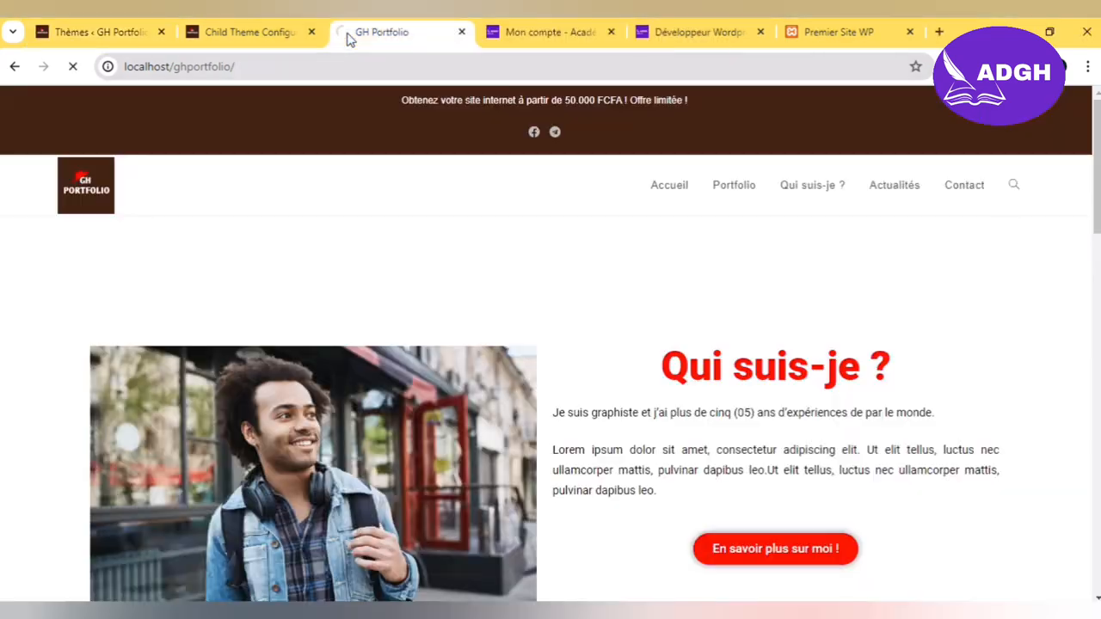
pyautogui.click(697, 159)
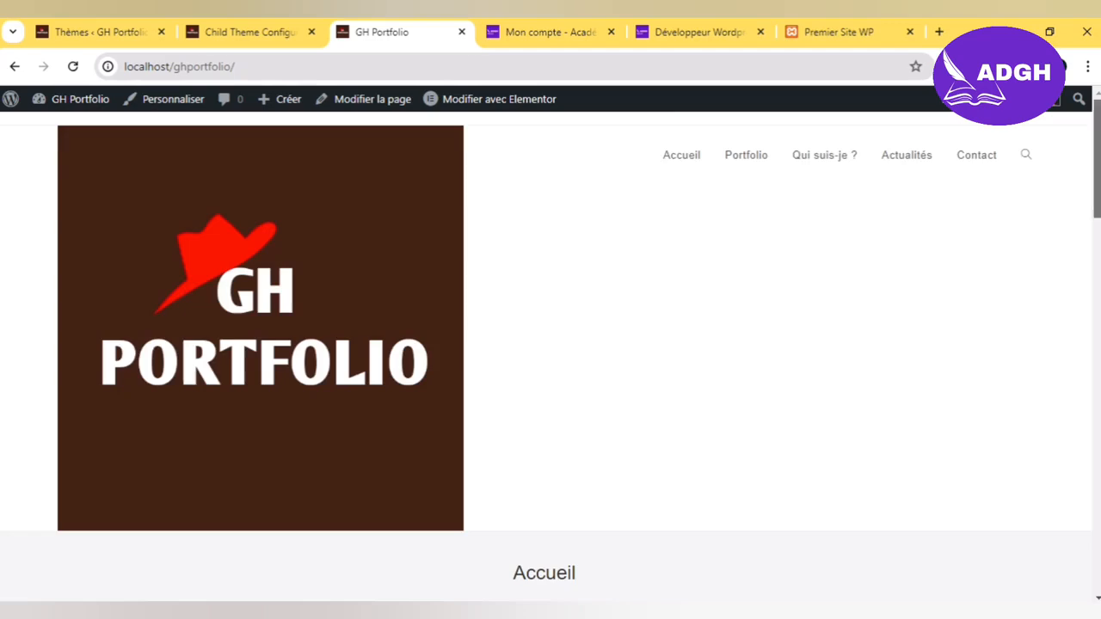
pyautogui.moveTo(1086, 176)
pyautogui.mouseDown()
pyautogui.moveTo(1057, 475)
pyautogui.moveTo(1076, 465)
pyautogui.moveTo(1098, 159)
pyautogui.mouseUp()
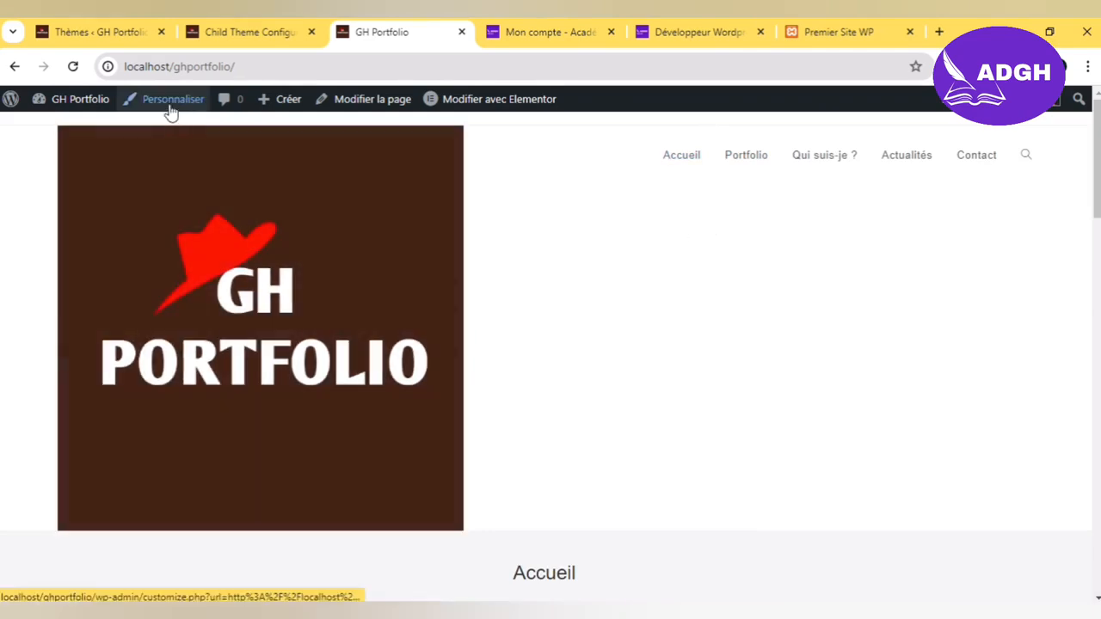
pyautogui.click(166, 113)
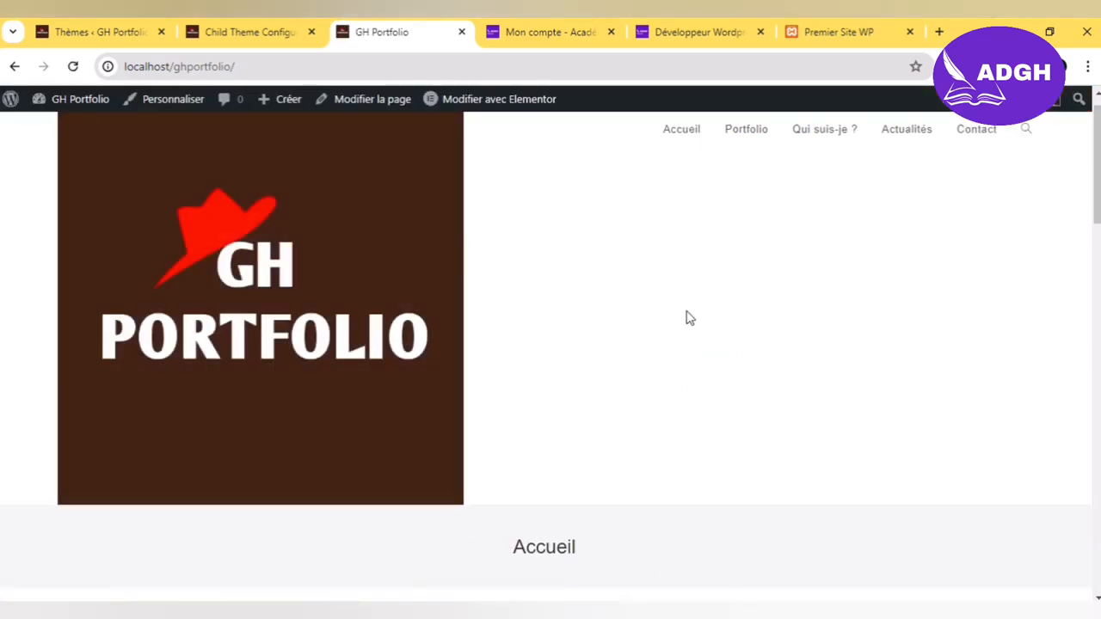
pyautogui.scroll(1, 1096, 172)
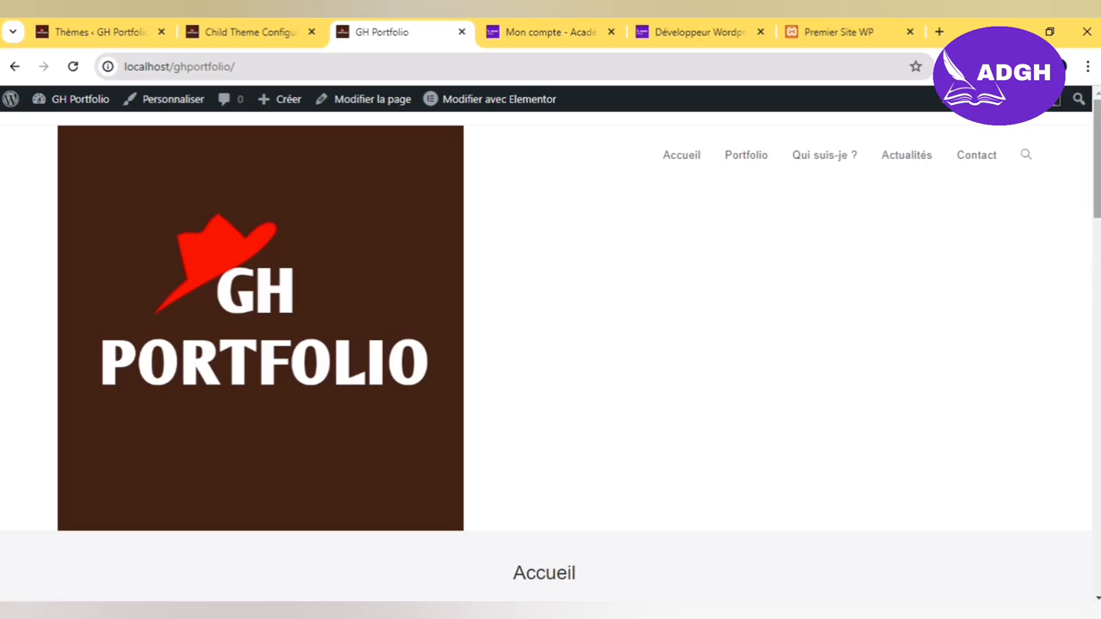
# Step: Review the public home page's header, then open the site customizer and the header logo's settings
pyautogui.moveTo(1100, 178)
pyautogui.mouseDown()
pyautogui.moveTo(1100, 555)
pyautogui.moveTo(1099, 170)
pyautogui.mouseUp()
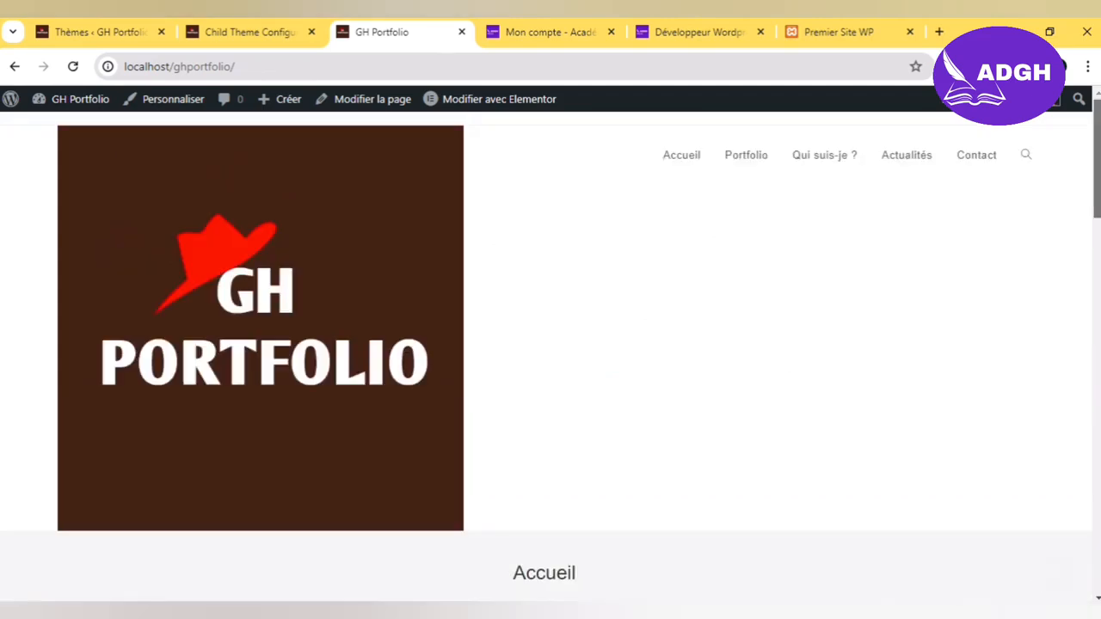
pyautogui.click(698, 162)
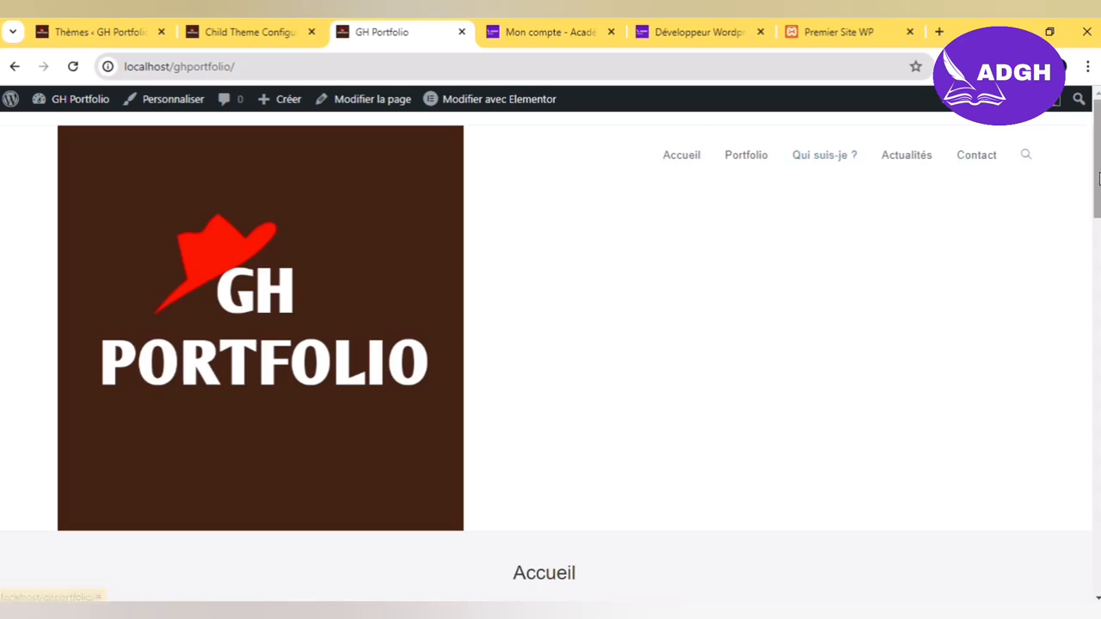
pyautogui.scroll(-1, 1076, 342)
pyautogui.moveTo(1074, 336); pyautogui.dragTo(1097, 197)
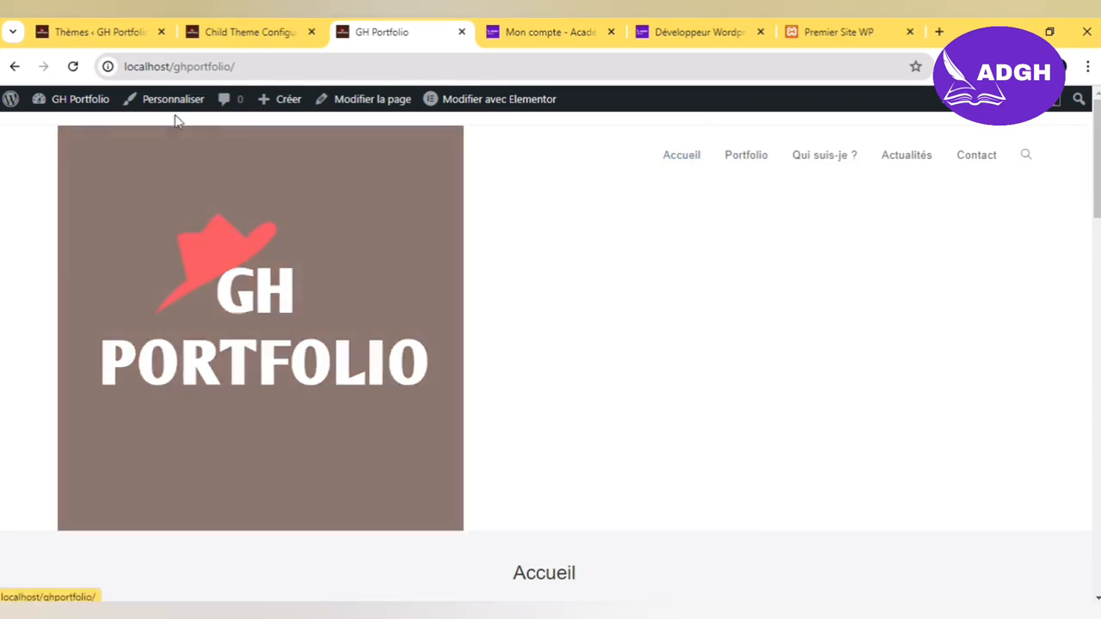
pyautogui.click(167, 110)
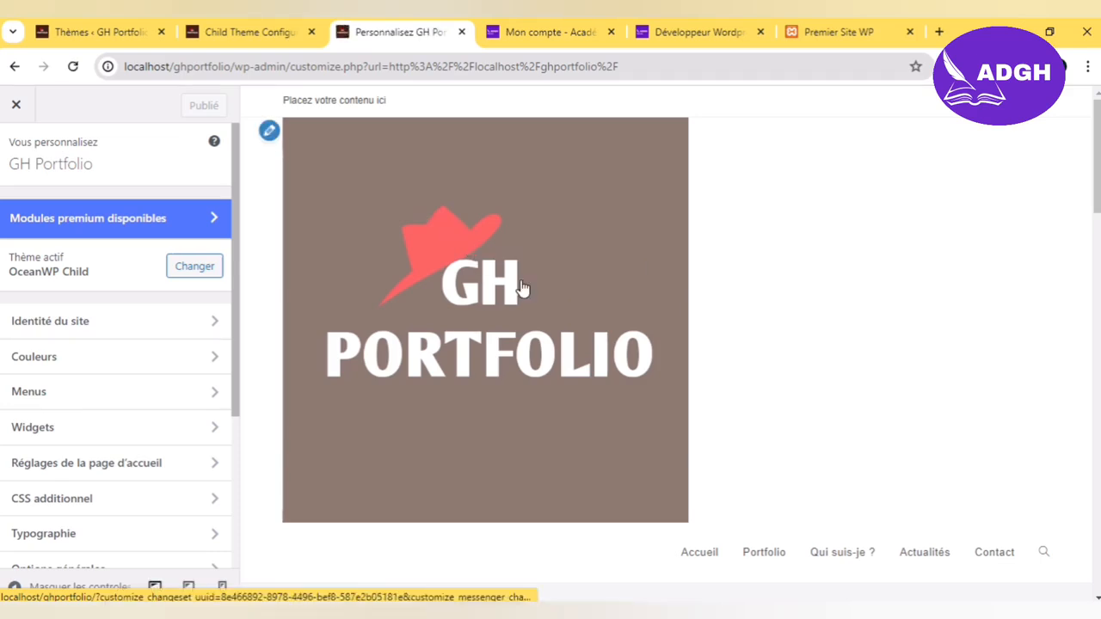
pyautogui.click(452, 254)
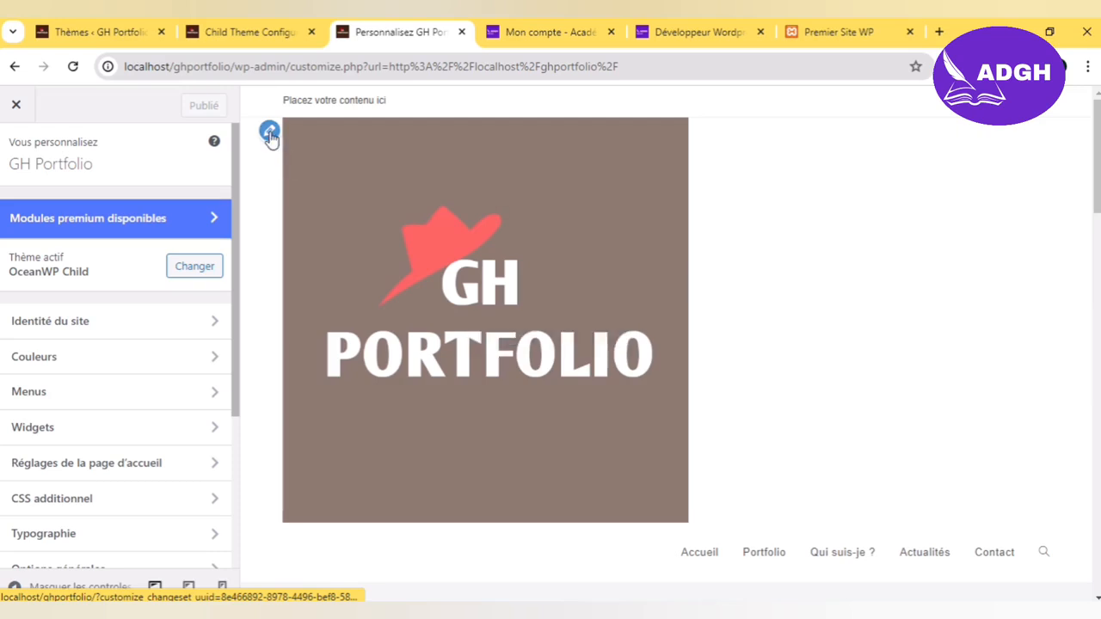
pyautogui.click(270, 132)
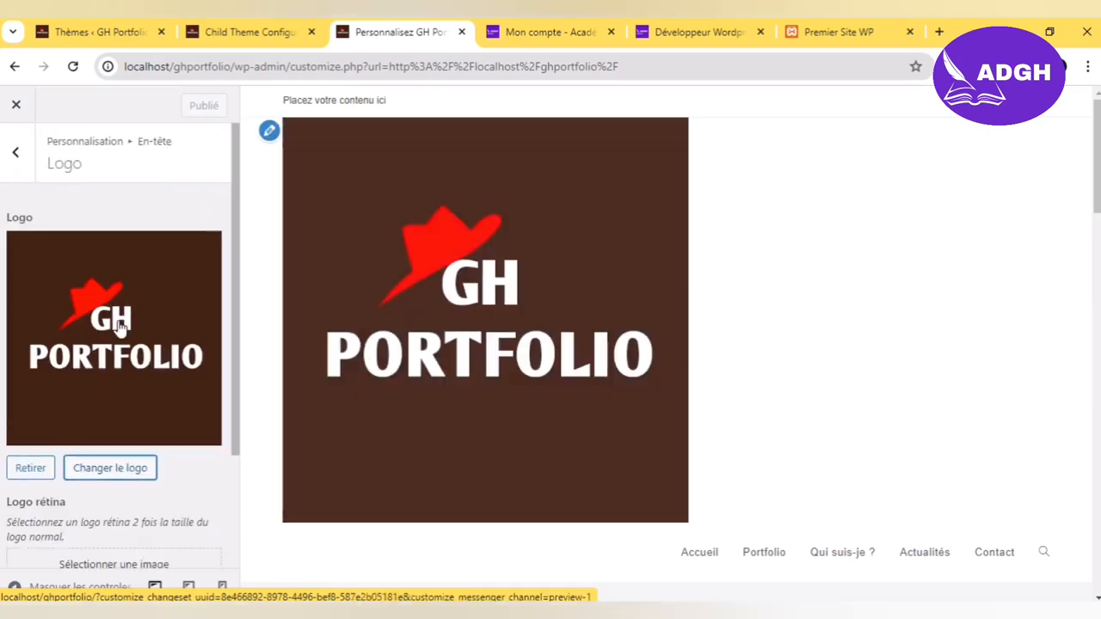
# Step: Set the header logo's maximum width to 54 px and publish the change
pyautogui.moveTo(239, 401); pyautogui.dragTo(228, 488)
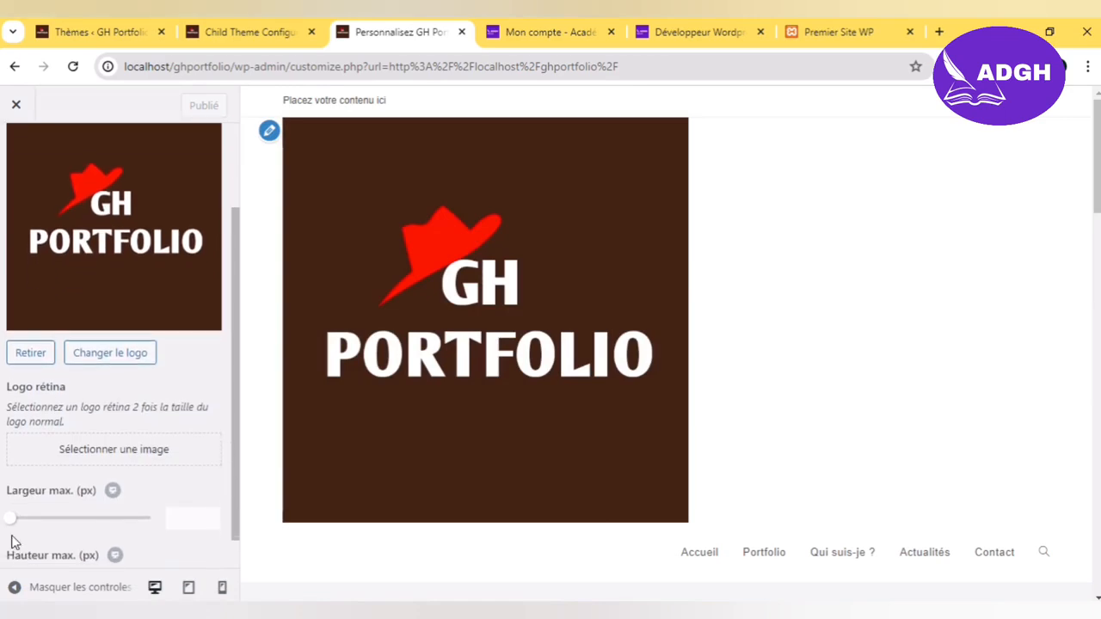
pyautogui.moveTo(12, 527)
pyautogui.mouseDown()
pyautogui.moveTo(85, 525)
pyautogui.moveTo(24, 511)
pyautogui.mouseUp()
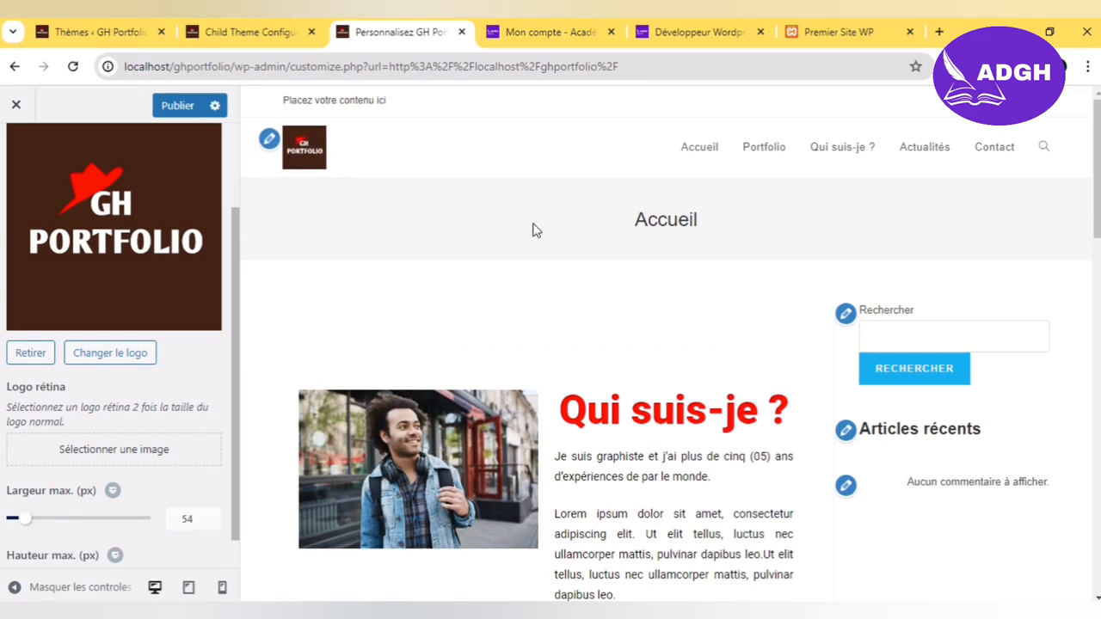
pyautogui.click(183, 107)
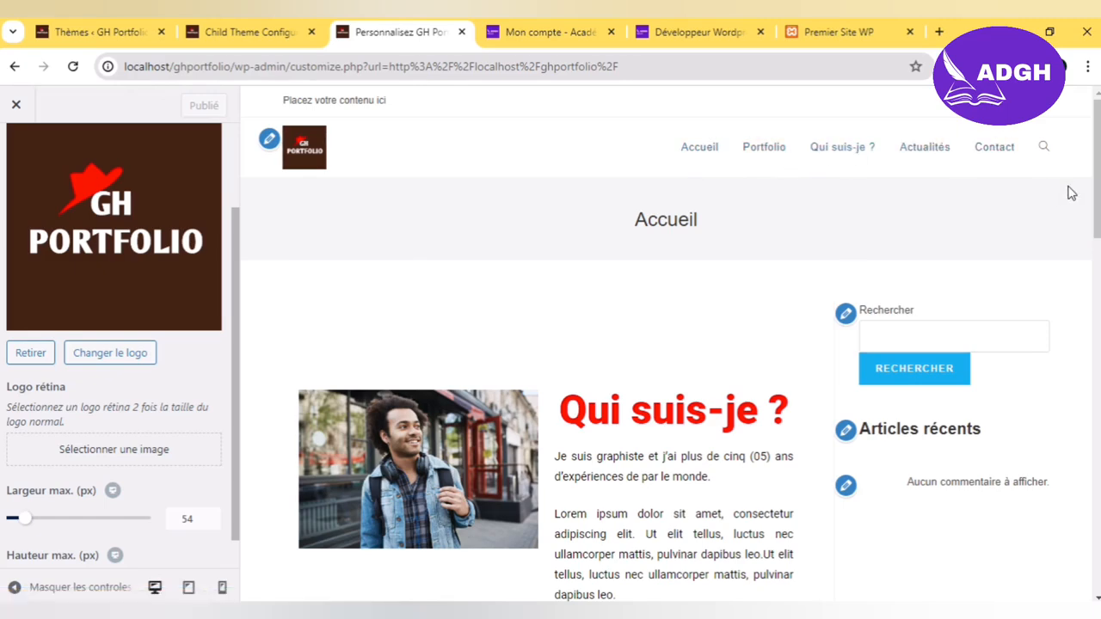
# Step: Review the home page preview with the resized logo and check the default sidebar's widget area
pyautogui.scroll(-2, 1093, 191)
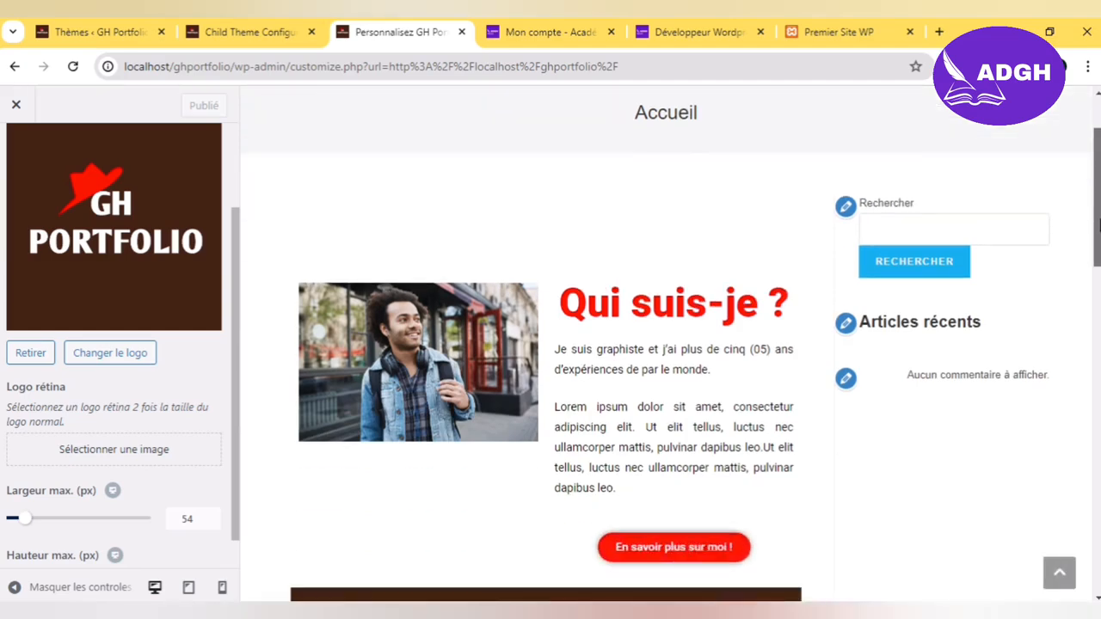
pyautogui.scroll(-5, 666, 344)
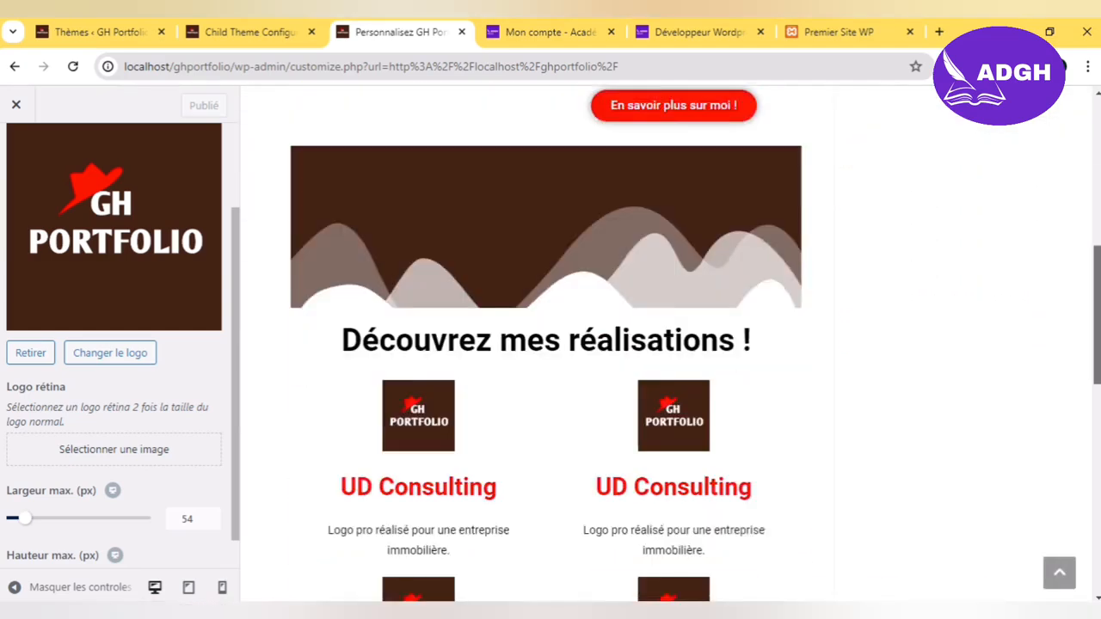
pyautogui.scroll(5, 666, 344)
pyautogui.scroll(2, 856, 261)
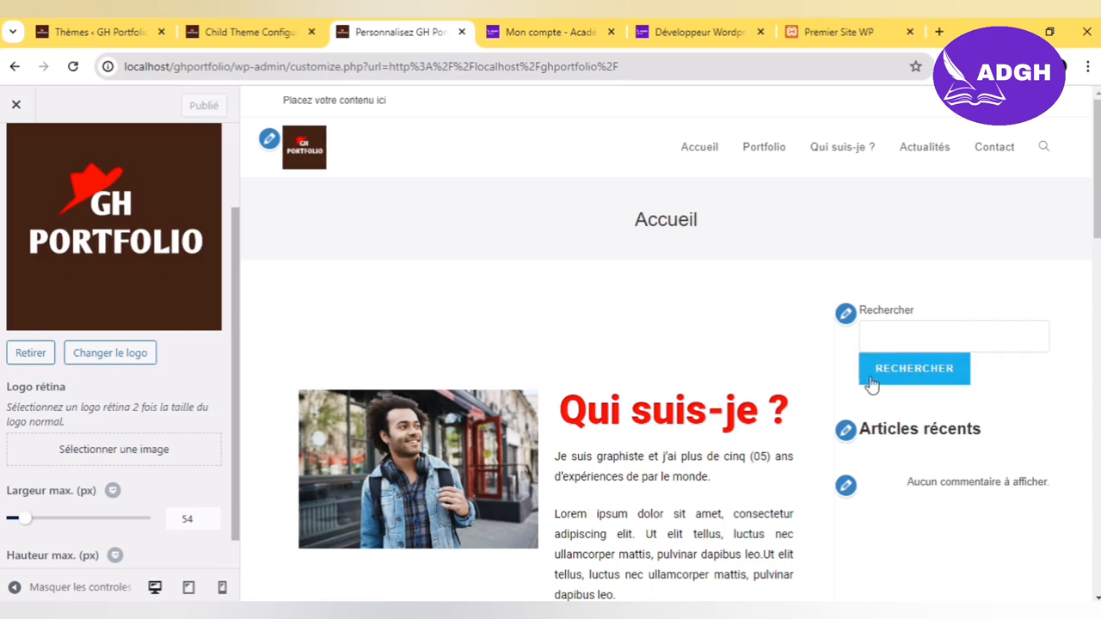
pyautogui.click(846, 314)
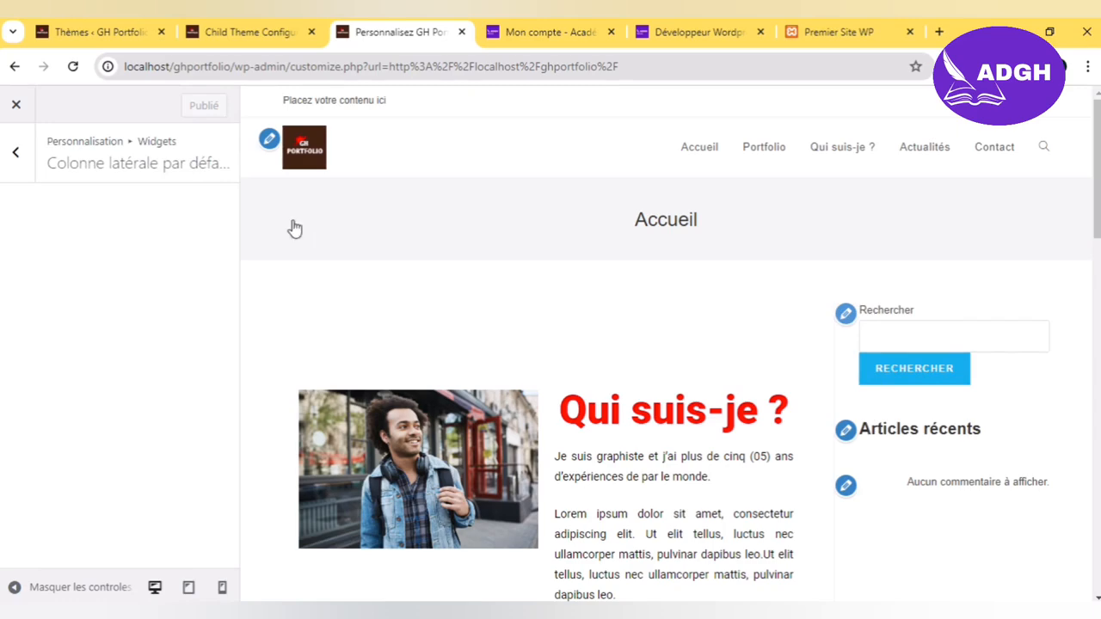
pyautogui.click(15, 153)
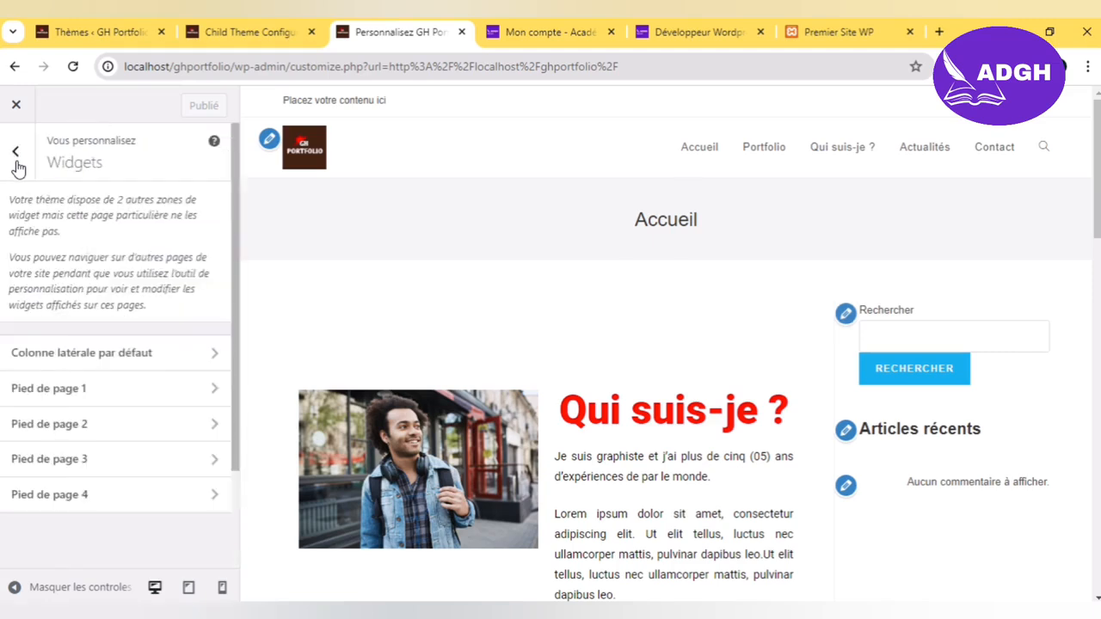
pyautogui.click(16, 159)
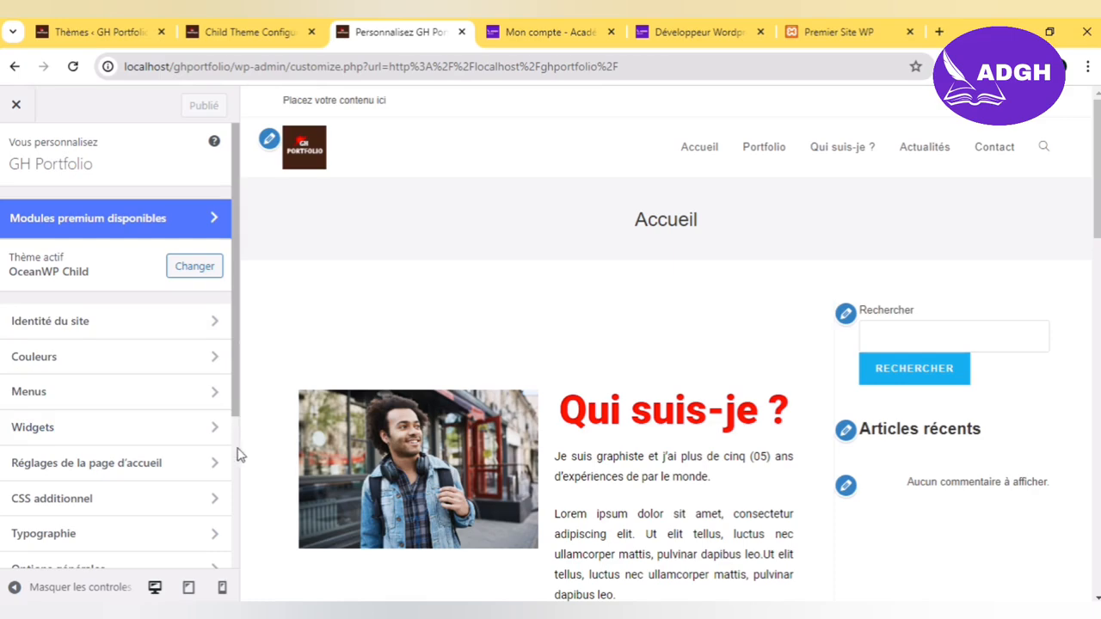
# Step: Look at the theme's general style settings and return to the main customizer sections
pyautogui.moveTo(239, 417); pyautogui.dragTo(238, 489)
pyautogui.click(173, 458)
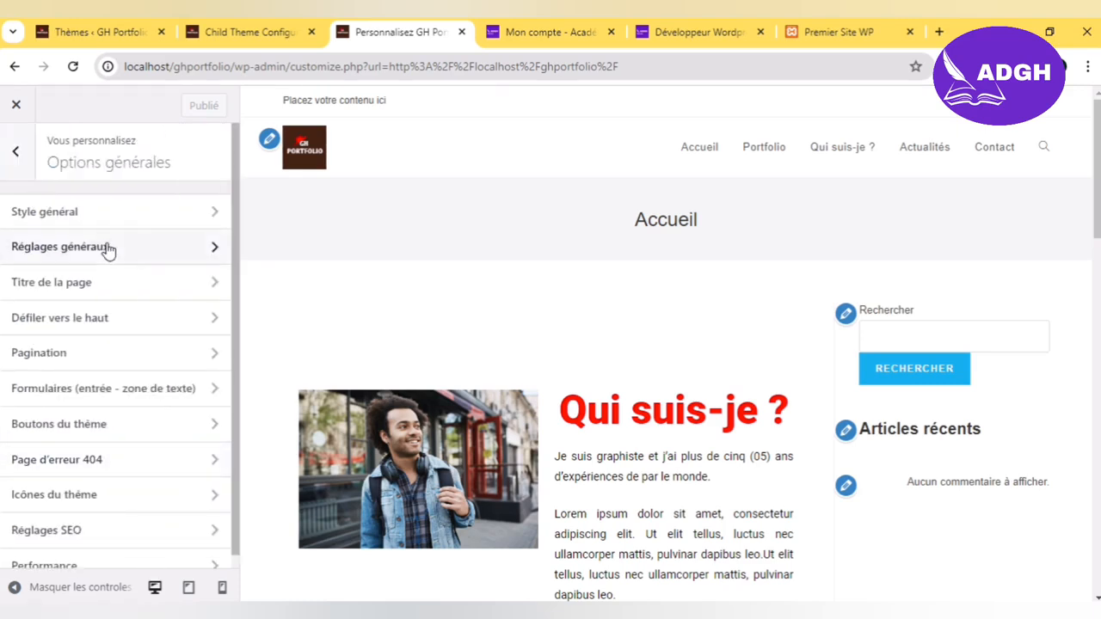
pyautogui.click(111, 220)
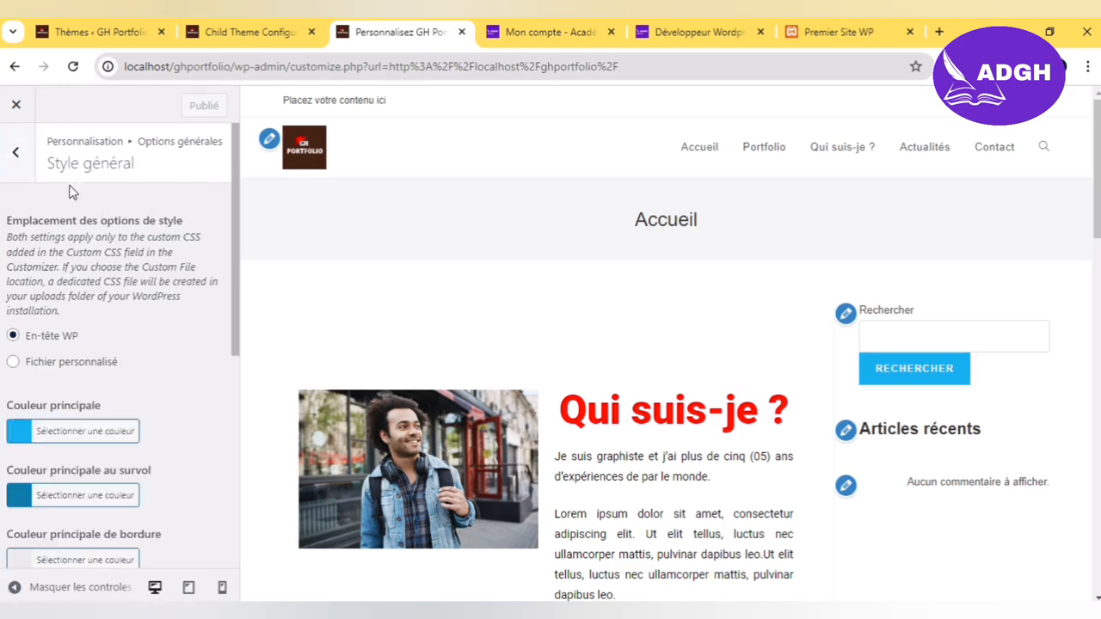
pyautogui.click(35, 177)
pyautogui.click(34, 176)
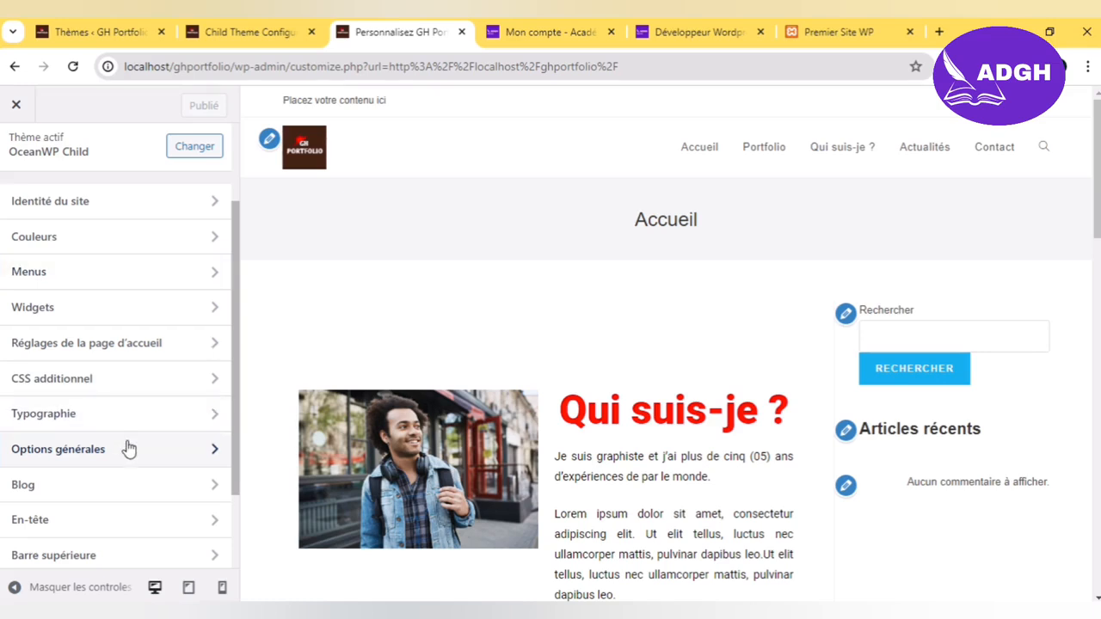
# Step: Set the layout of pages to full-width in the theme's general settings and publish the change
pyautogui.click(128, 448)
pyautogui.click(117, 255)
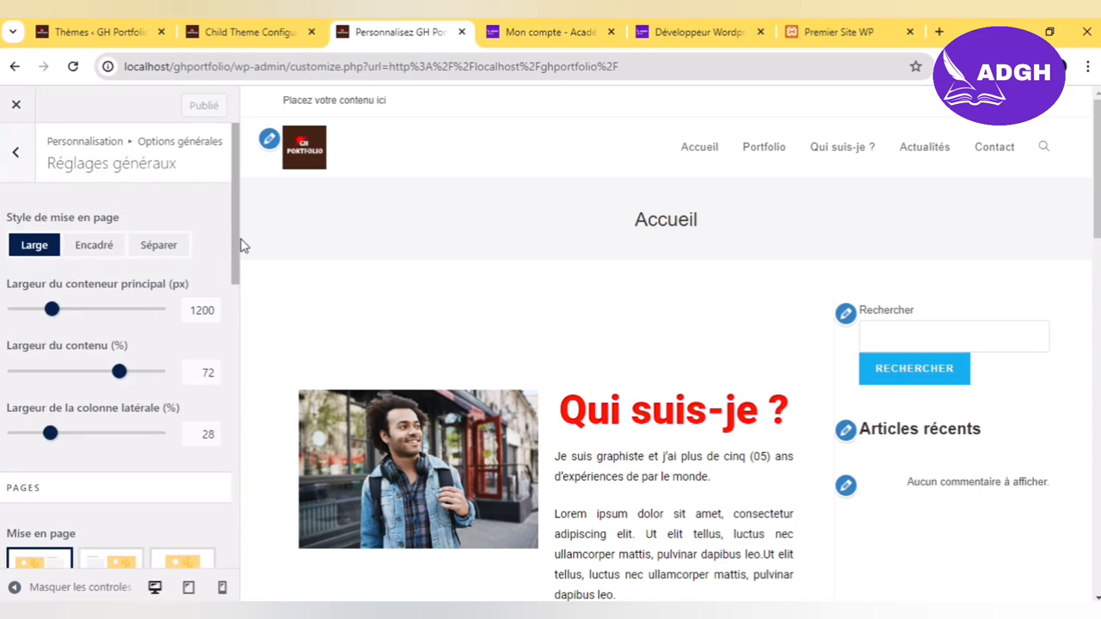
pyautogui.scroll(-1, 237, 280)
pyautogui.scroll(-3, 234, 302)
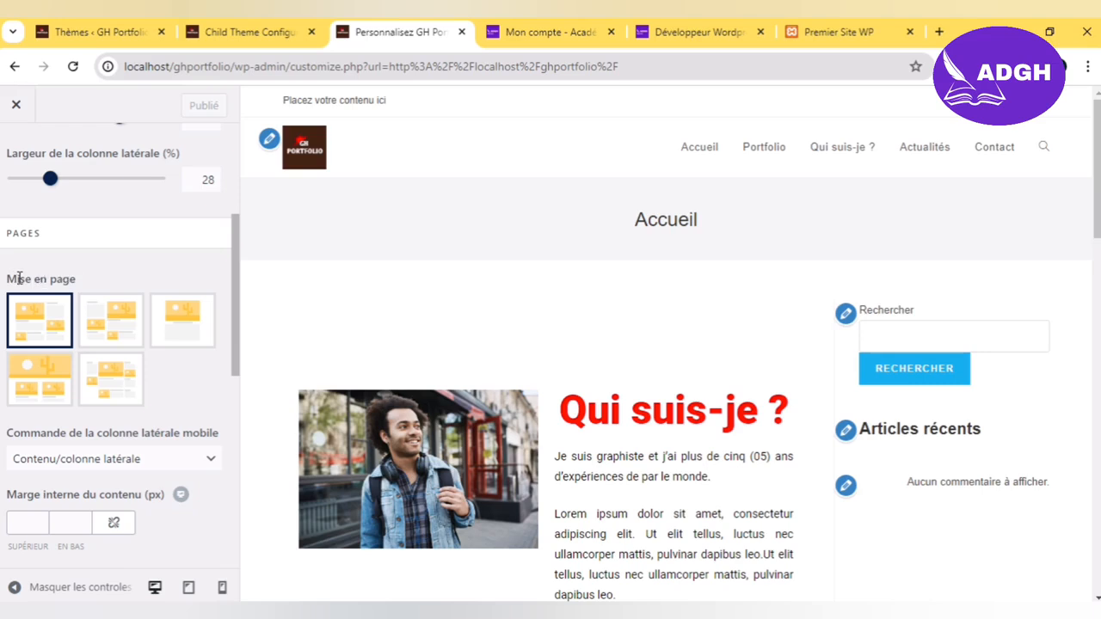
pyautogui.click(182, 337)
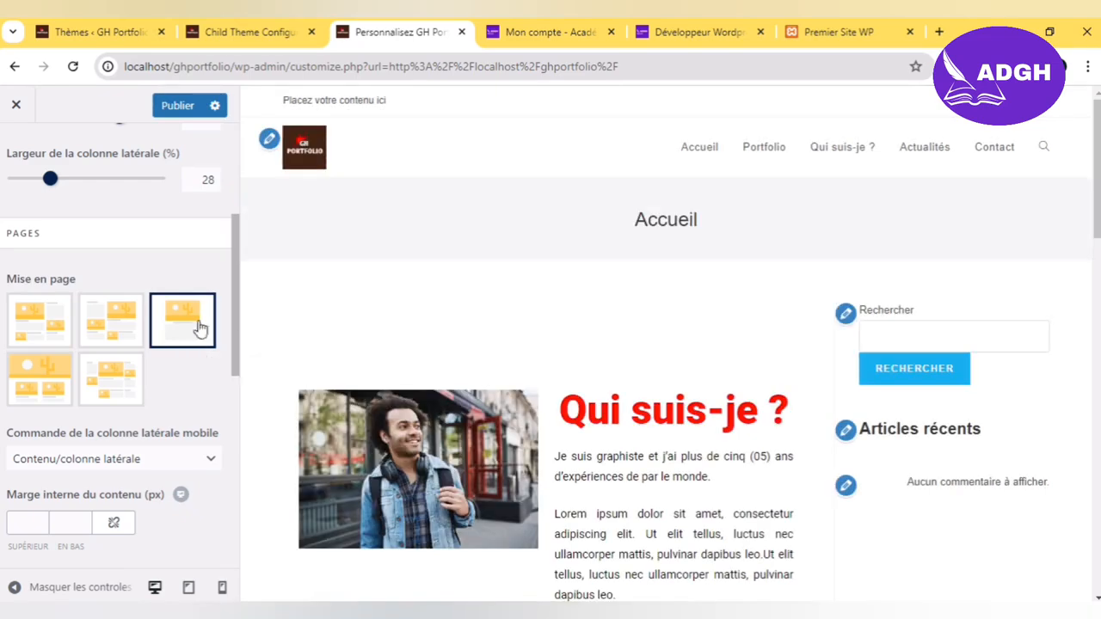
pyautogui.click(178, 105)
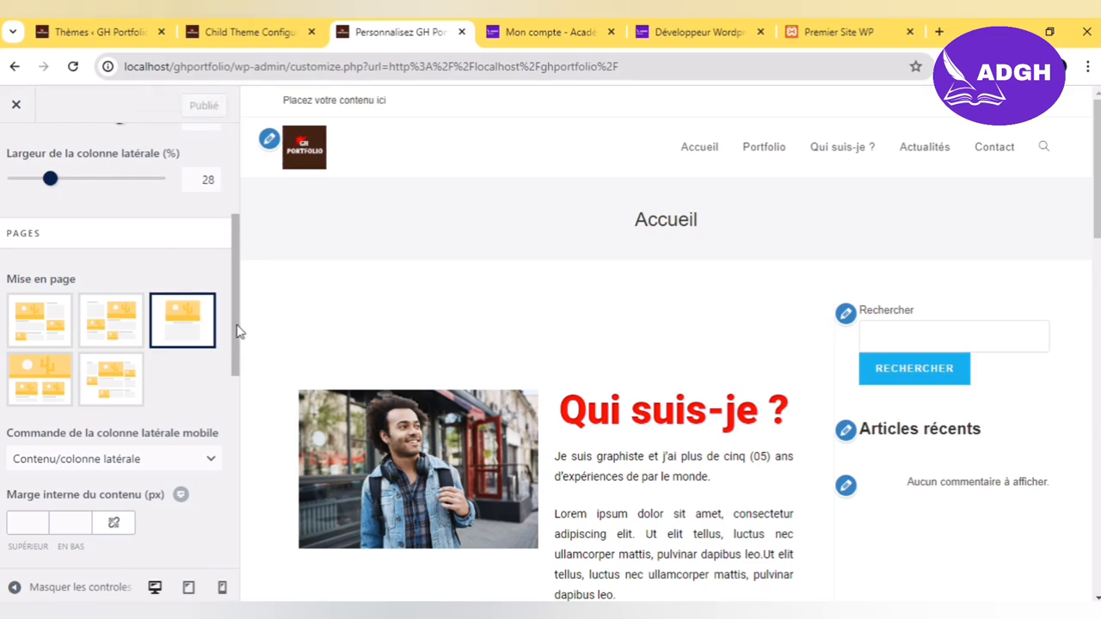
# Step: Keep the pages' mobile sidebar order at Contenu/colonne latérale and set the search results page layout to full-width
pyautogui.moveTo(237, 331); pyautogui.dragTo(232, 386)
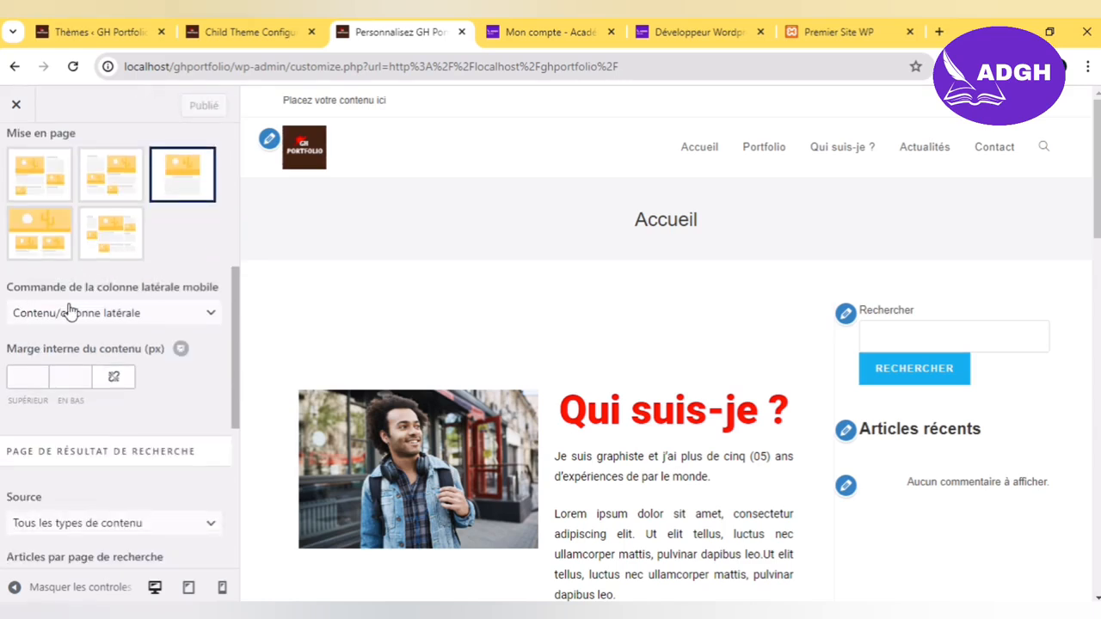
pyautogui.click(196, 323)
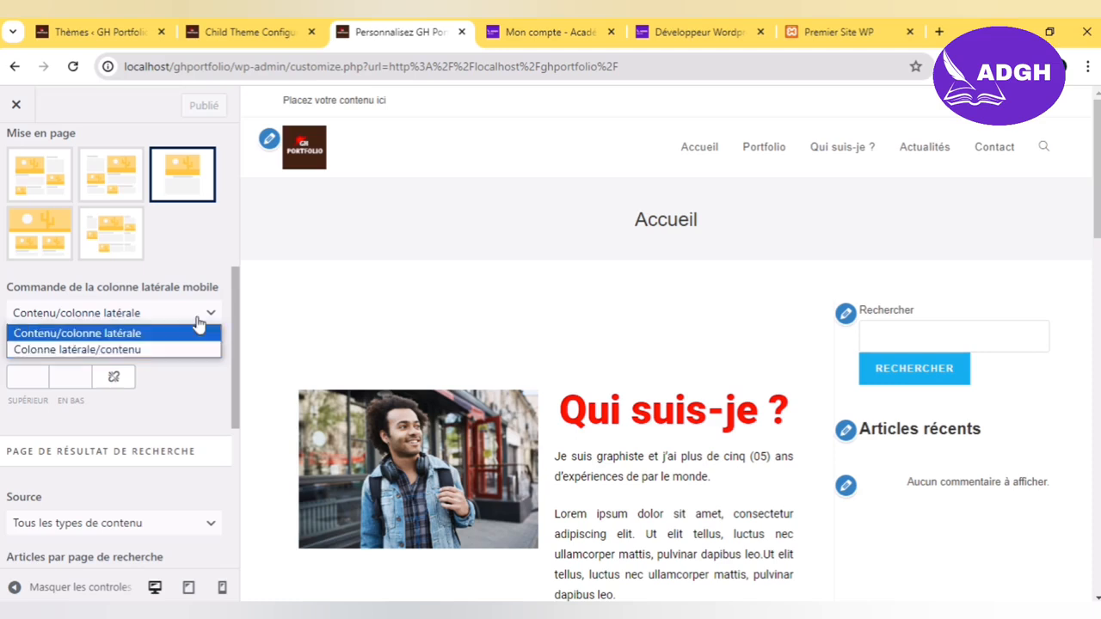
pyautogui.click(200, 333)
pyautogui.moveTo(231, 298); pyautogui.dragTo(232, 404)
pyautogui.moveTo(231, 433); pyautogui.dragTo(231, 442)
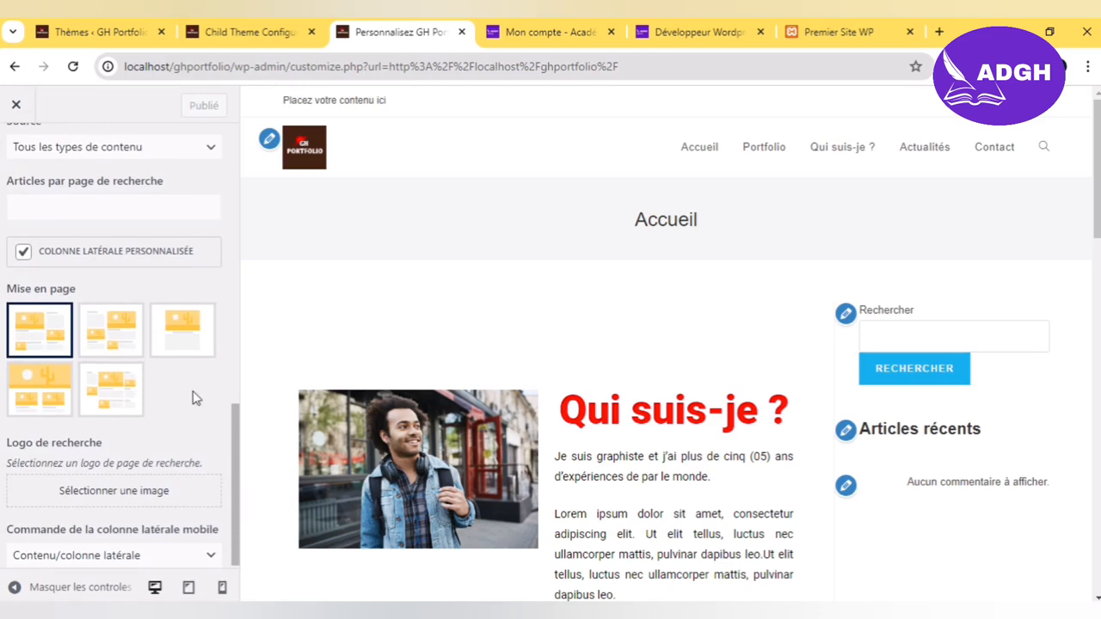
pyautogui.click(170, 334)
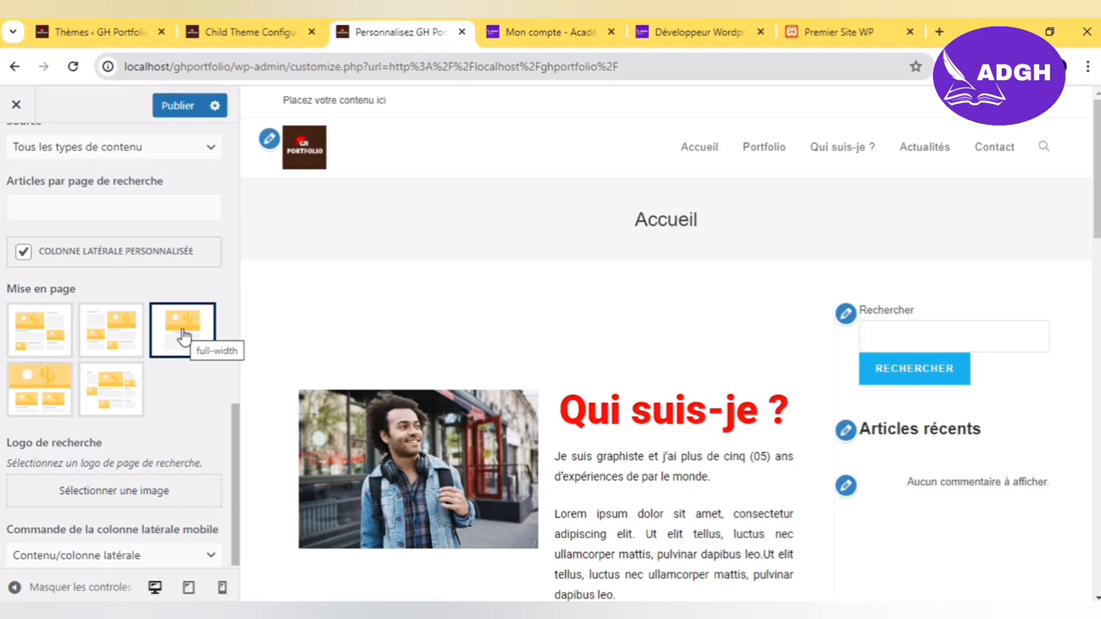
# Step: Check the search results page's mobile sidebar order options, publish the layout change and return to the general options
pyautogui.scroll(-1, 238, 430)
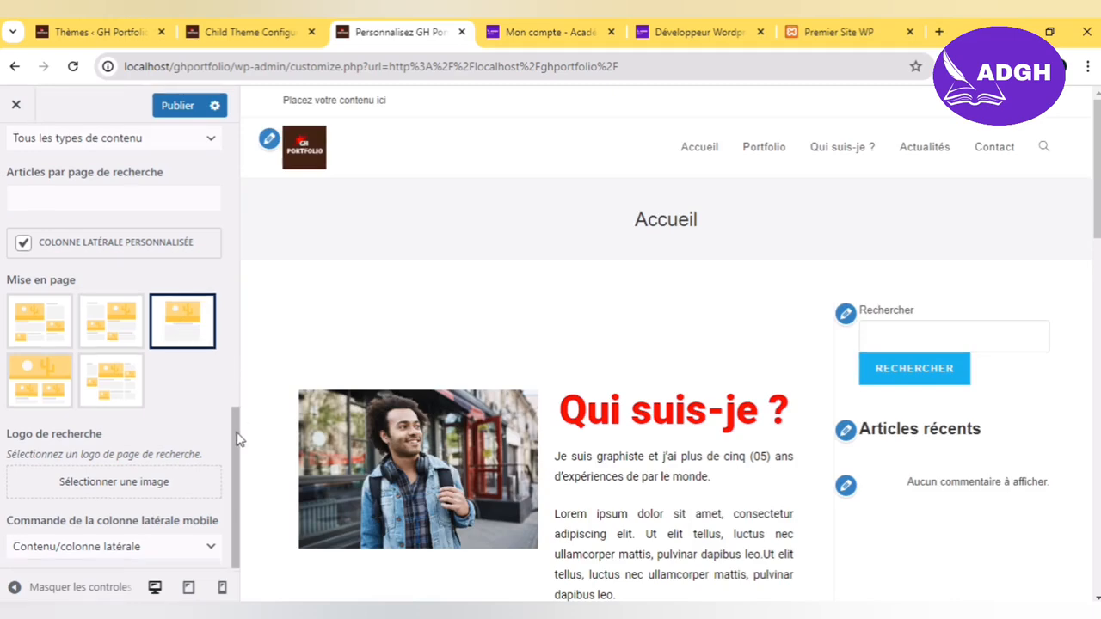
pyautogui.moveTo(240, 438); pyautogui.dragTo(241, 477)
pyautogui.click(209, 546)
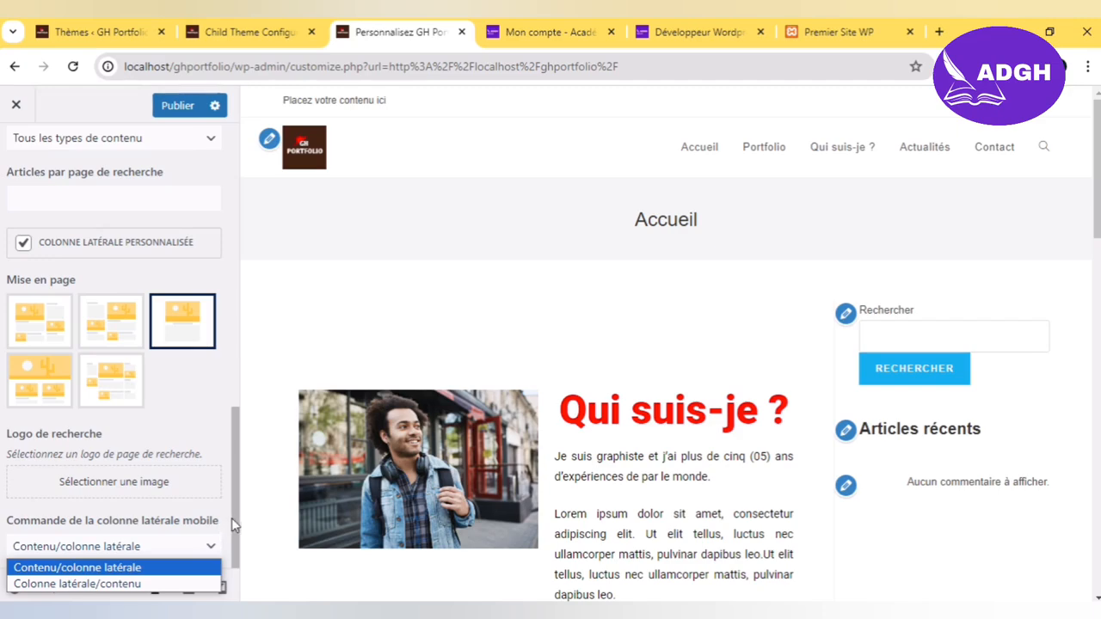
pyautogui.click(232, 518)
pyautogui.moveTo(232, 518); pyautogui.dragTo(231, 228)
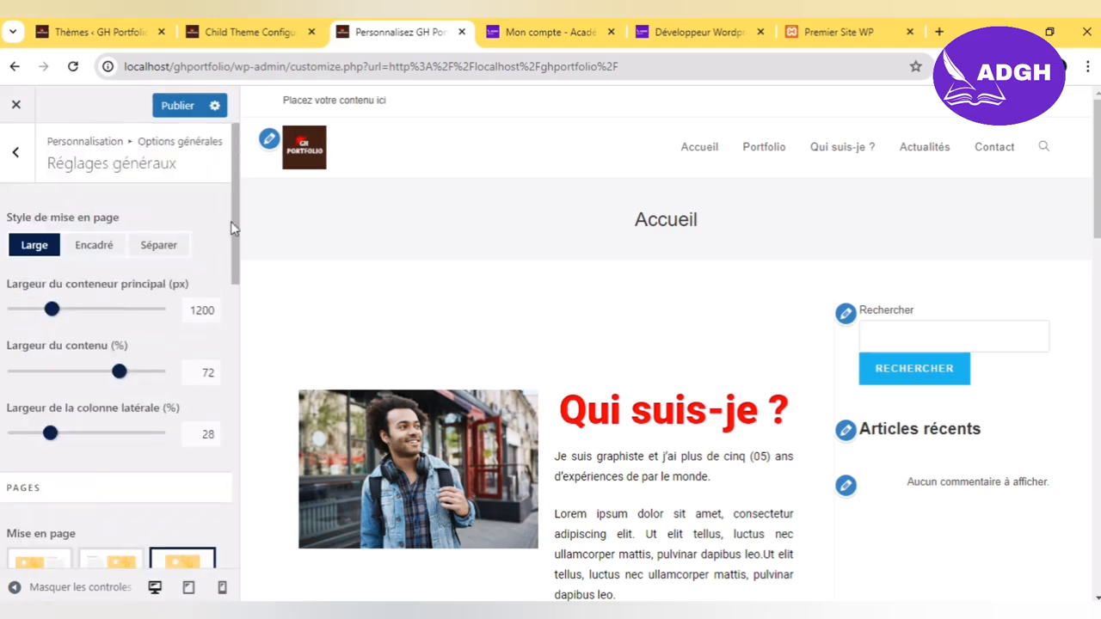
pyautogui.click(175, 110)
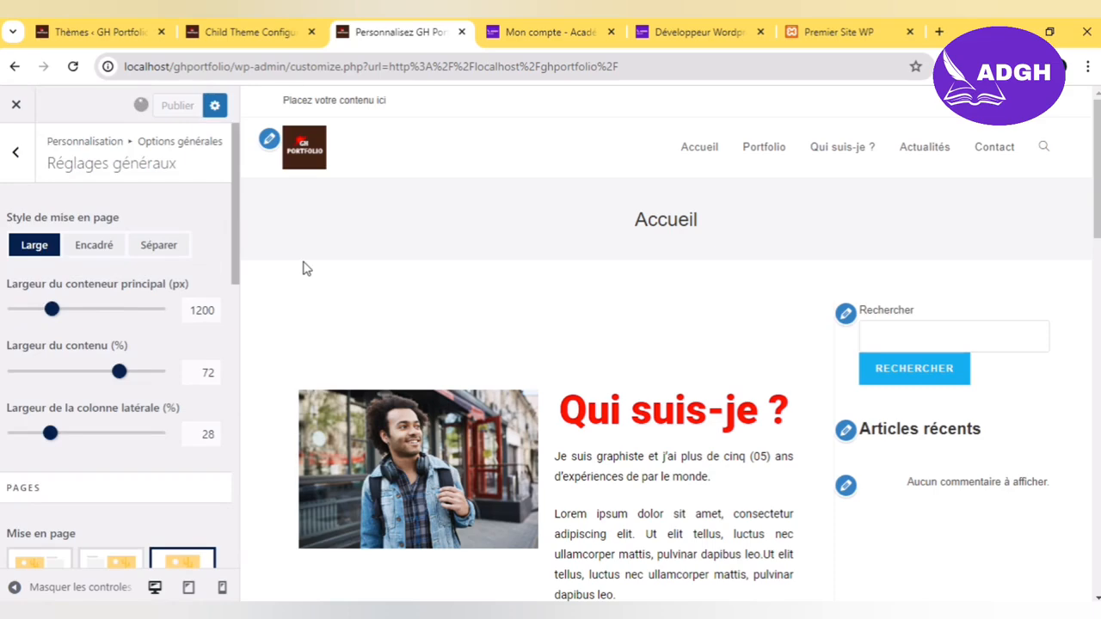
pyautogui.click(33, 171)
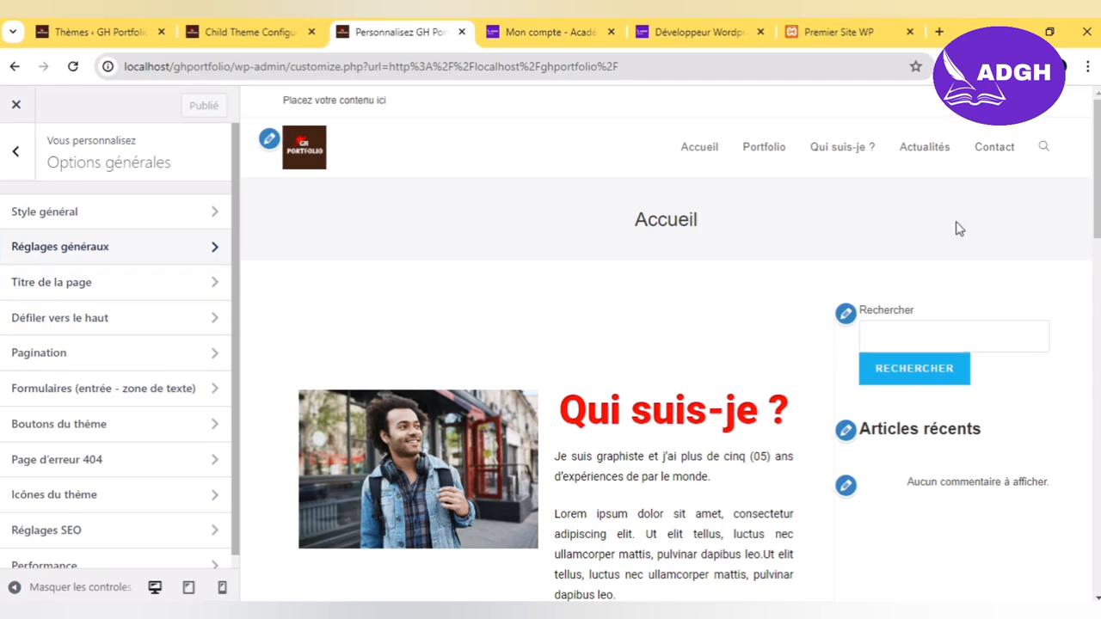
# Step: Open the Pied de page 1 widget area from the footer preview and add an Image block below the logo
pyautogui.moveTo(1097, 194); pyautogui.dragTo(1080, 570)
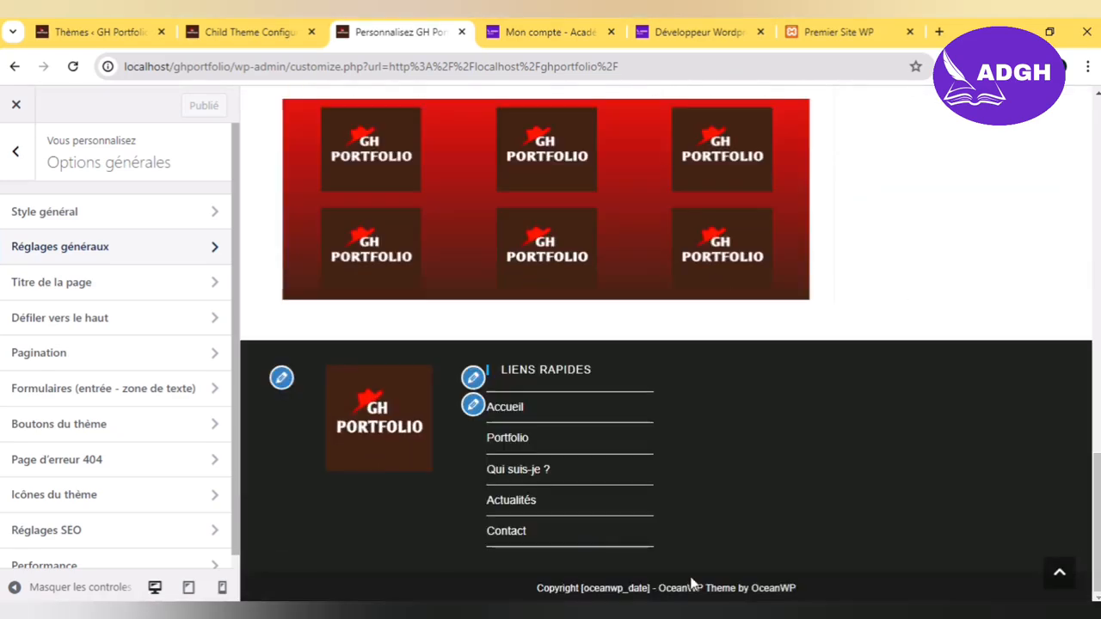
pyautogui.click(282, 379)
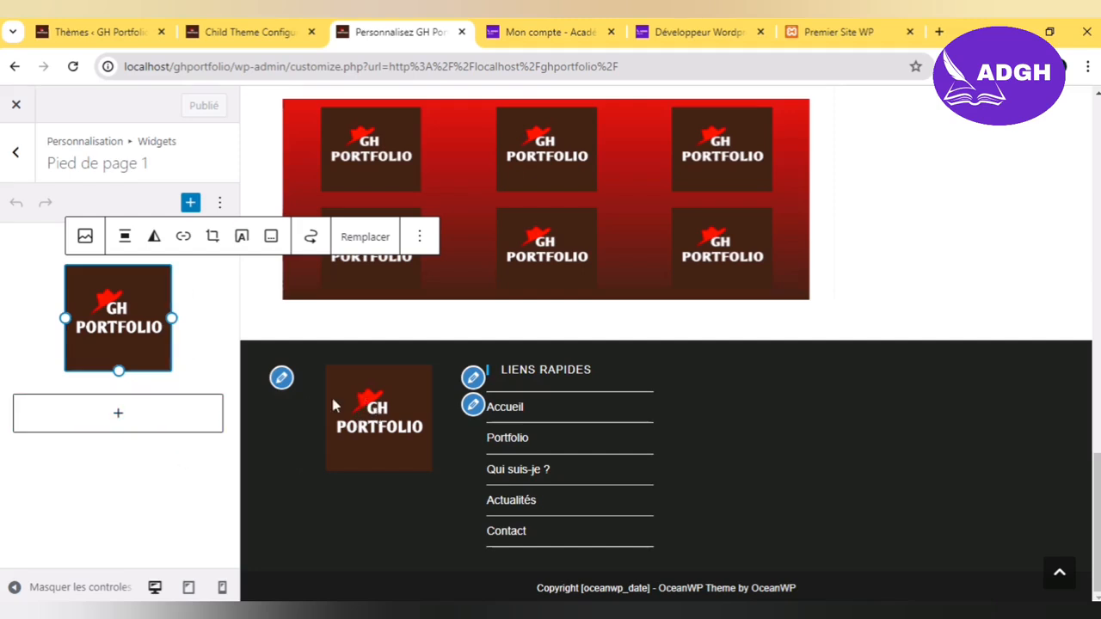
pyautogui.click(135, 437)
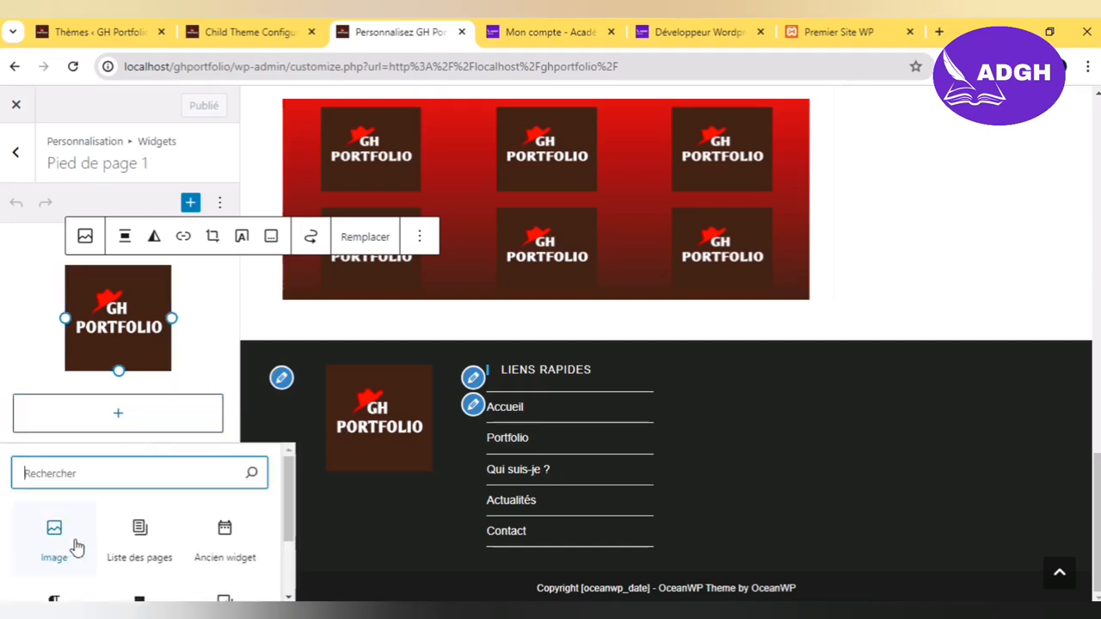
pyautogui.click(62, 543)
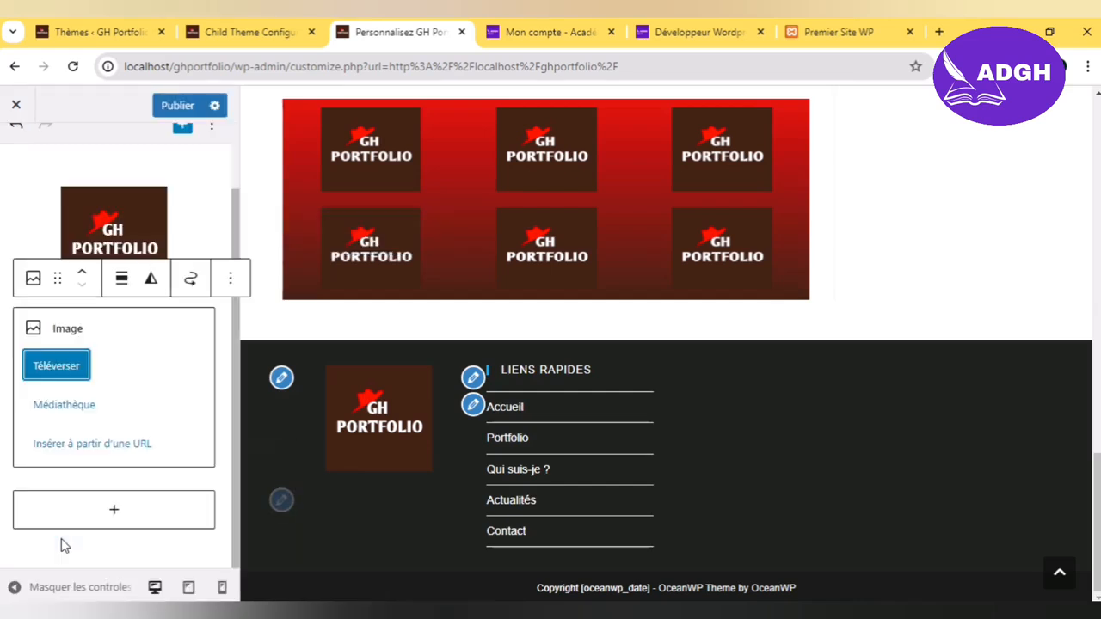
# Step: Browse the media library and file upload options for the new Image block and close the file picker without choosing an image
pyautogui.click(68, 415)
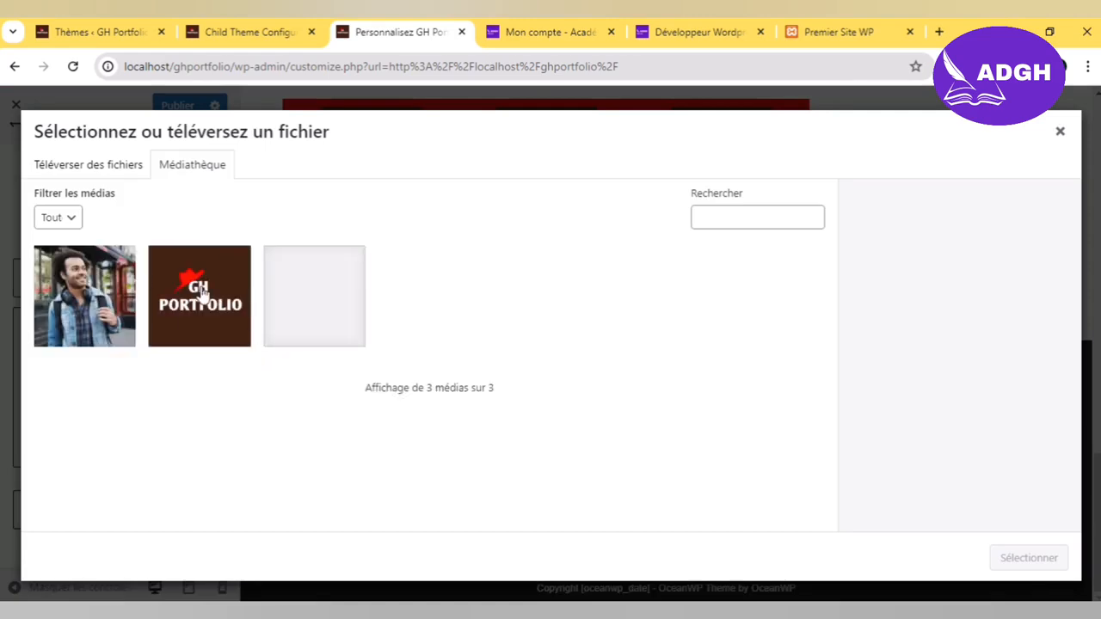
pyautogui.click(112, 168)
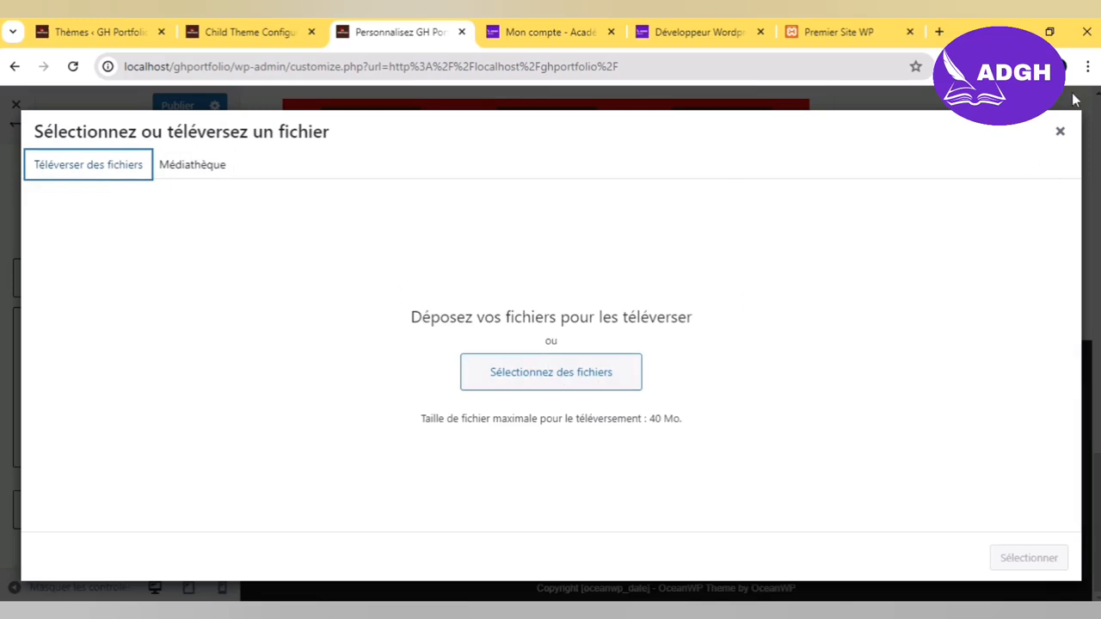
pyautogui.click(1061, 131)
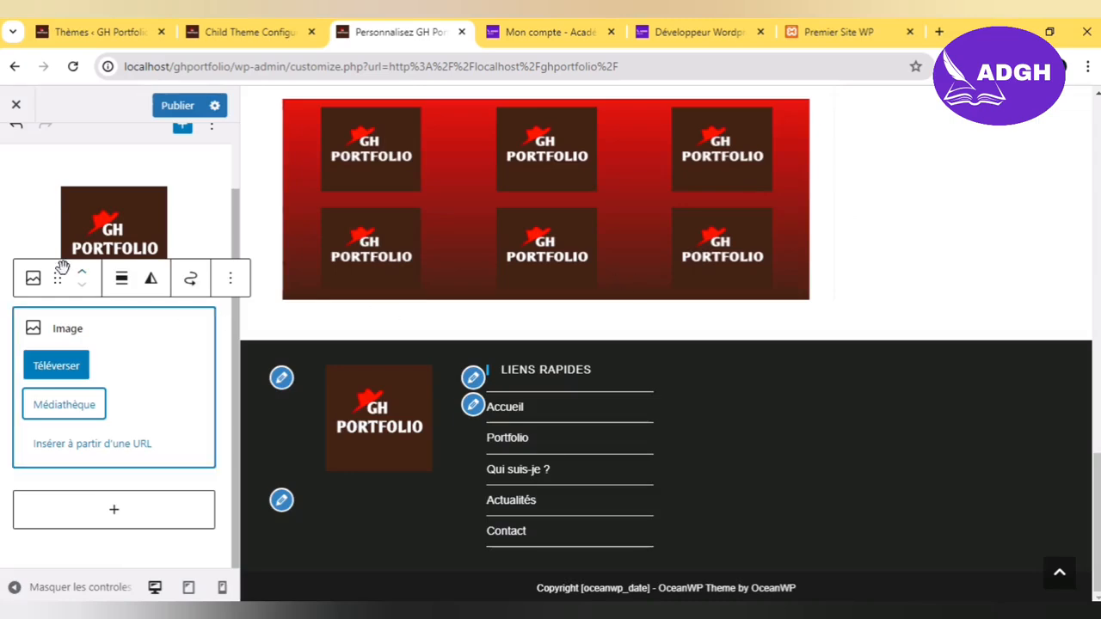
# Step: Delete the empty Image block below the logo in the Pied de page 1 widget area
pyautogui.click(1, 248)
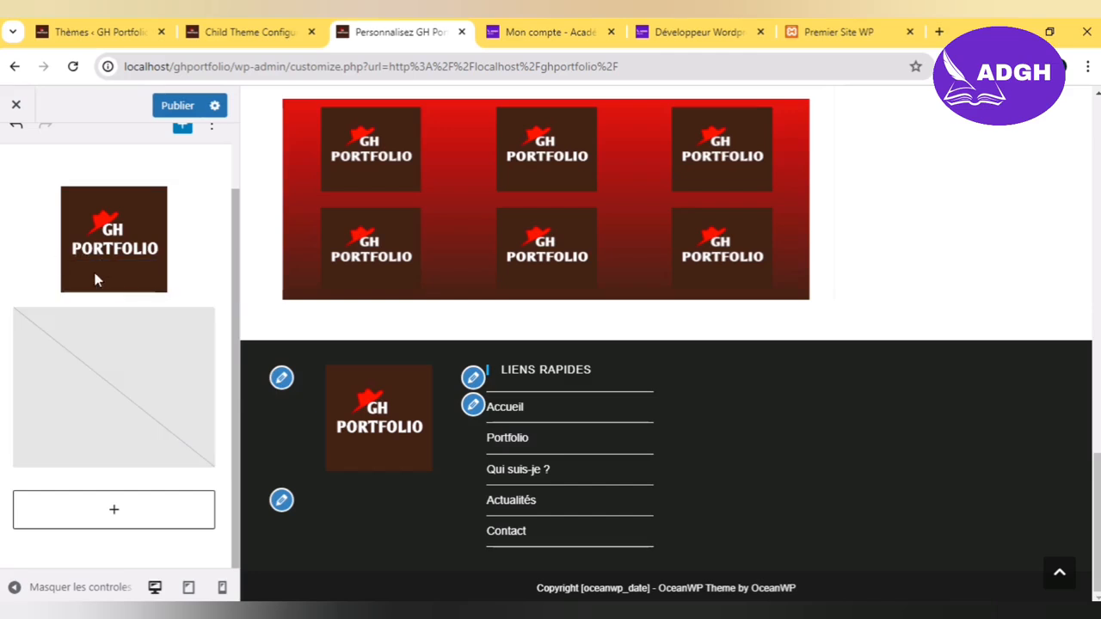
pyautogui.rightClick(102, 423)
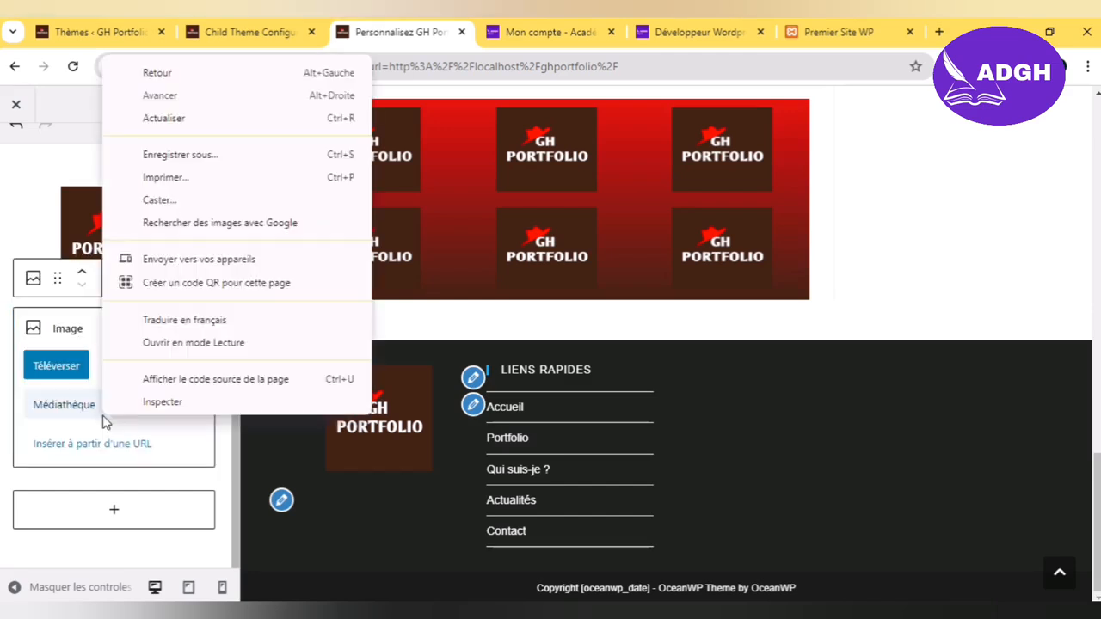
pyautogui.click(143, 445)
pyautogui.click(143, 445)
pyautogui.click(231, 278)
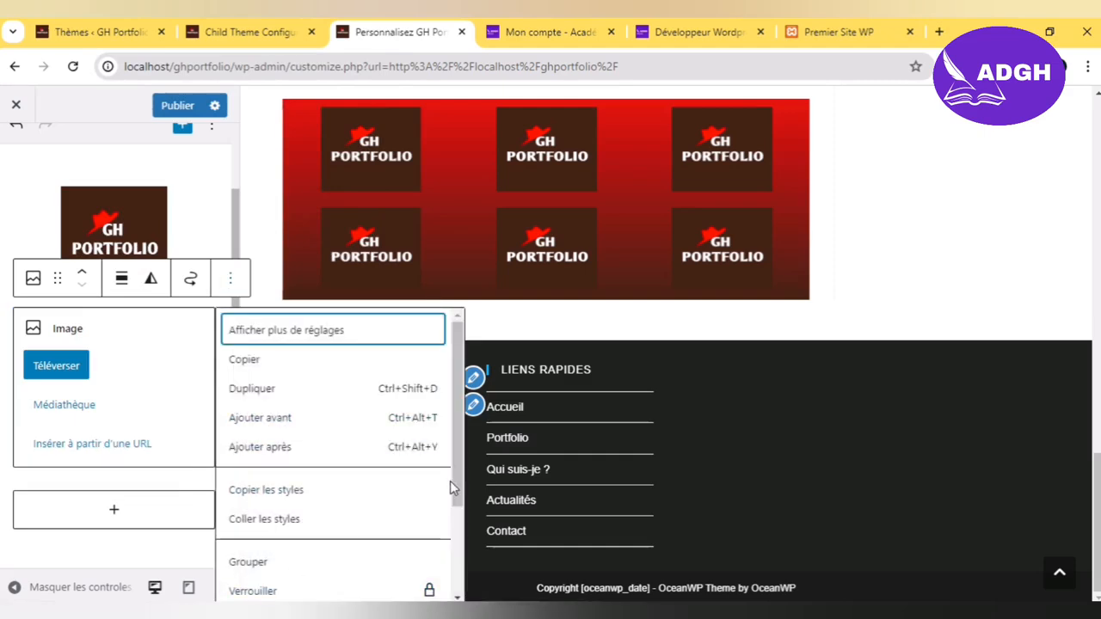
pyautogui.scroll(-3, 376, 504)
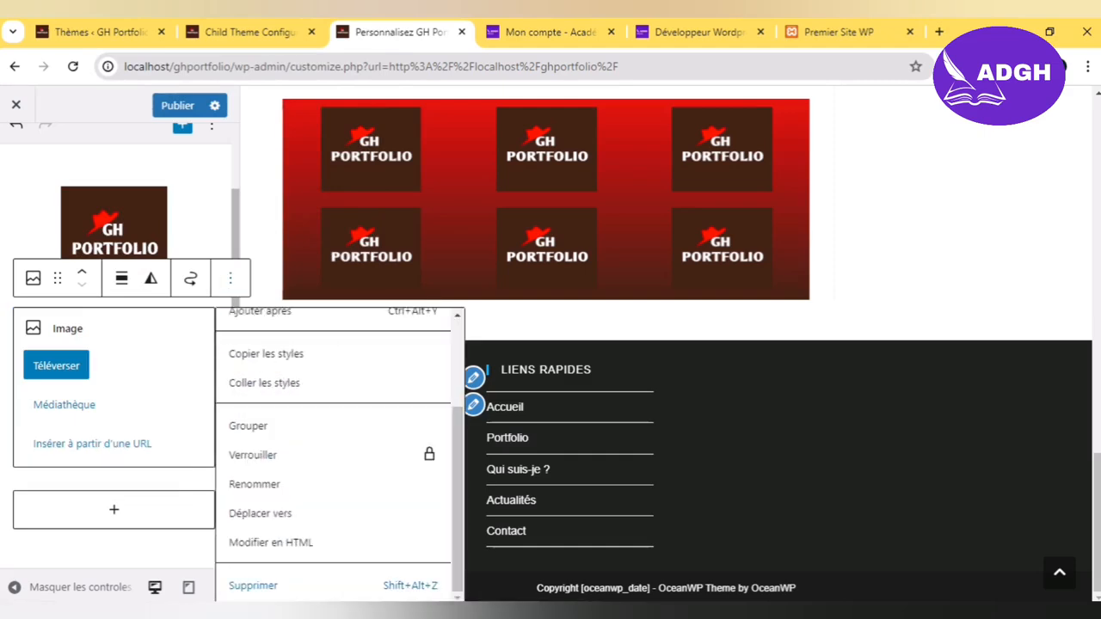
pyautogui.click(369, 590)
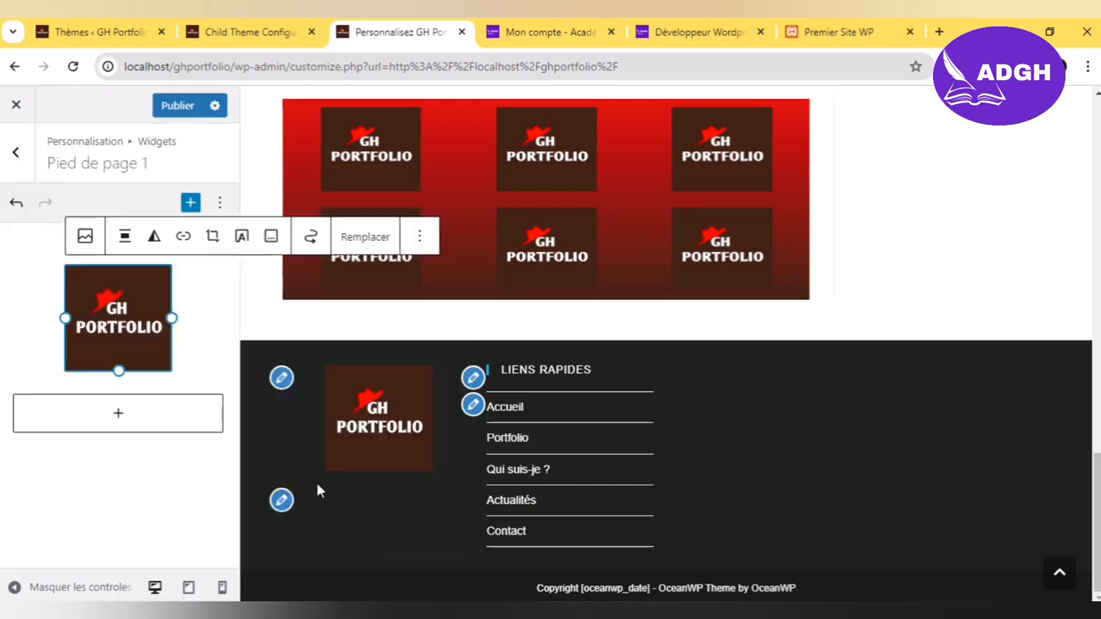
# Step: Examine the LIENS RAPIDES navigation menu widget's title and menu settings in Pied de page 2, and search the available blocks for "menu"
pyautogui.click(473, 379)
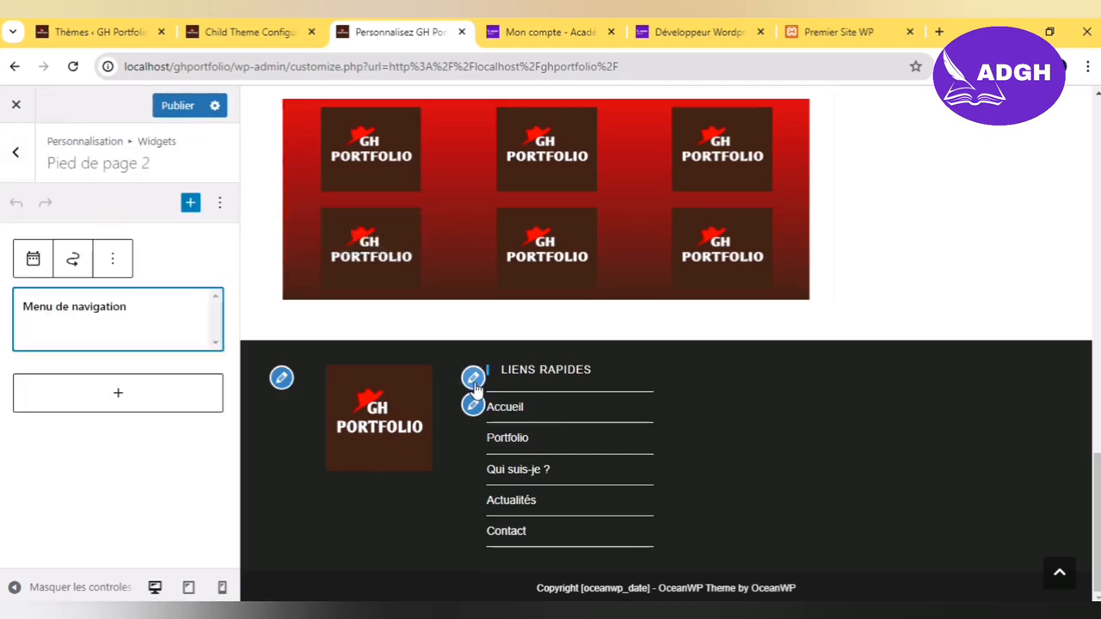
pyautogui.click(105, 325)
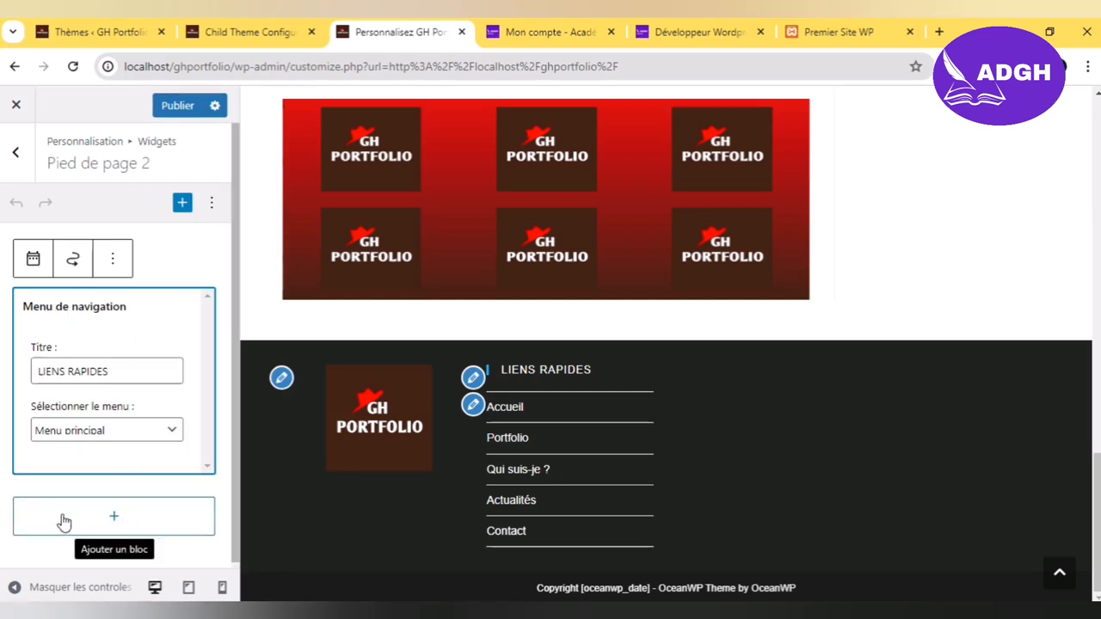
pyautogui.click(114, 521)
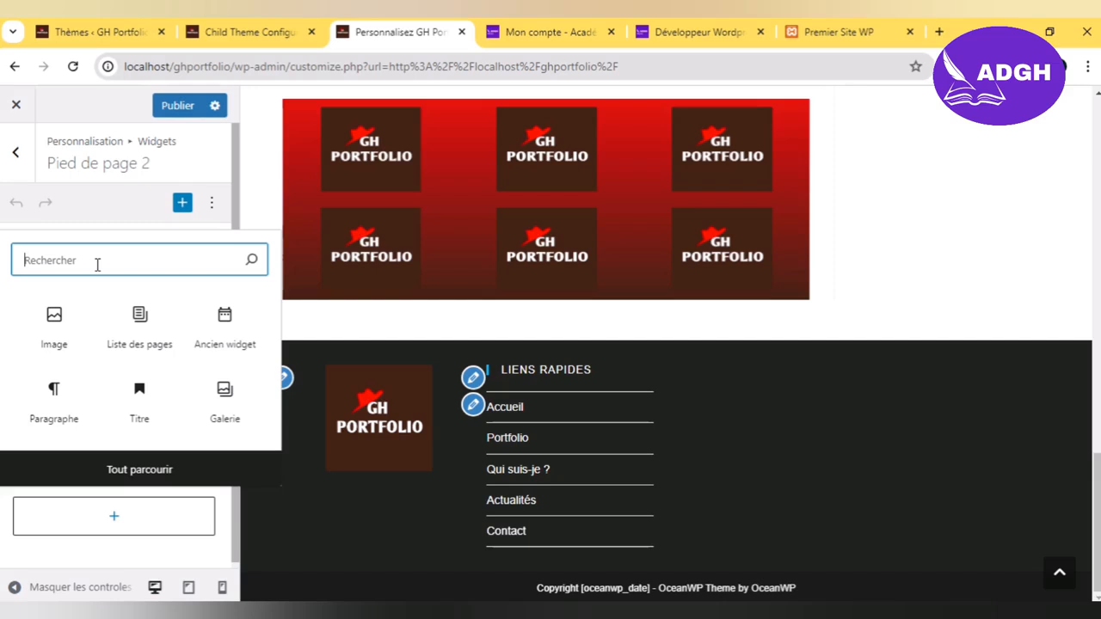
pyautogui.write('menu')
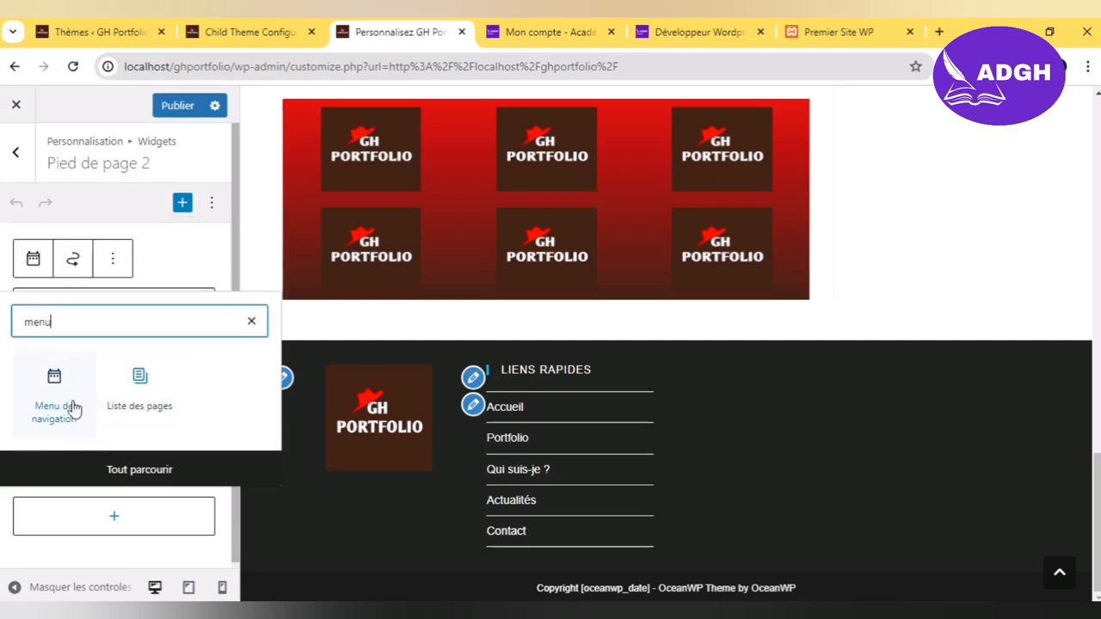
pyautogui.click(38, 557)
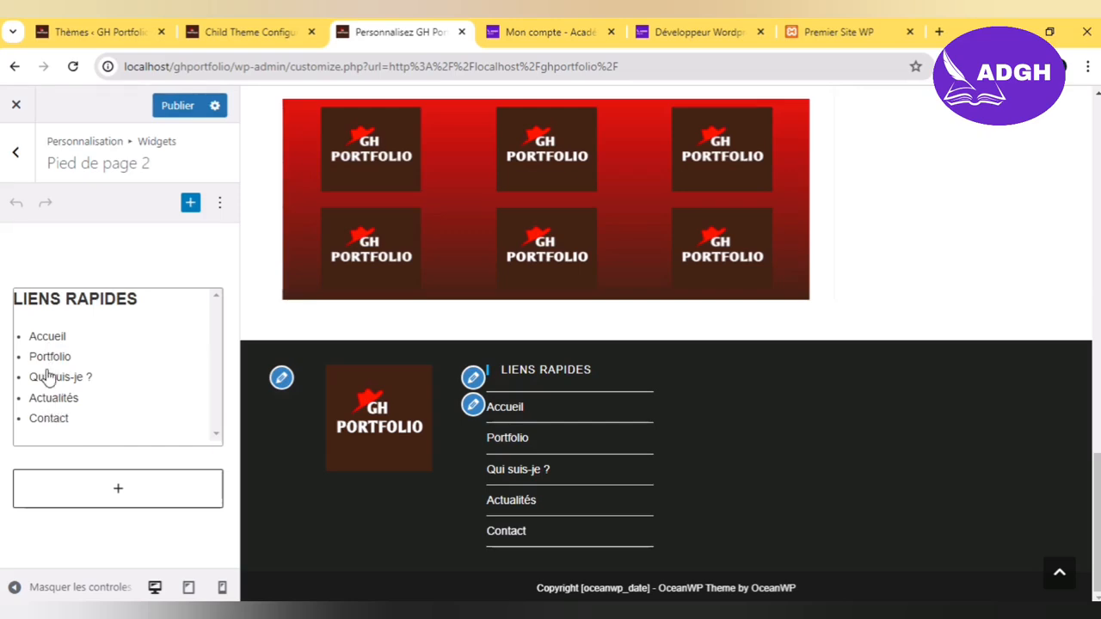
pyautogui.click(148, 298)
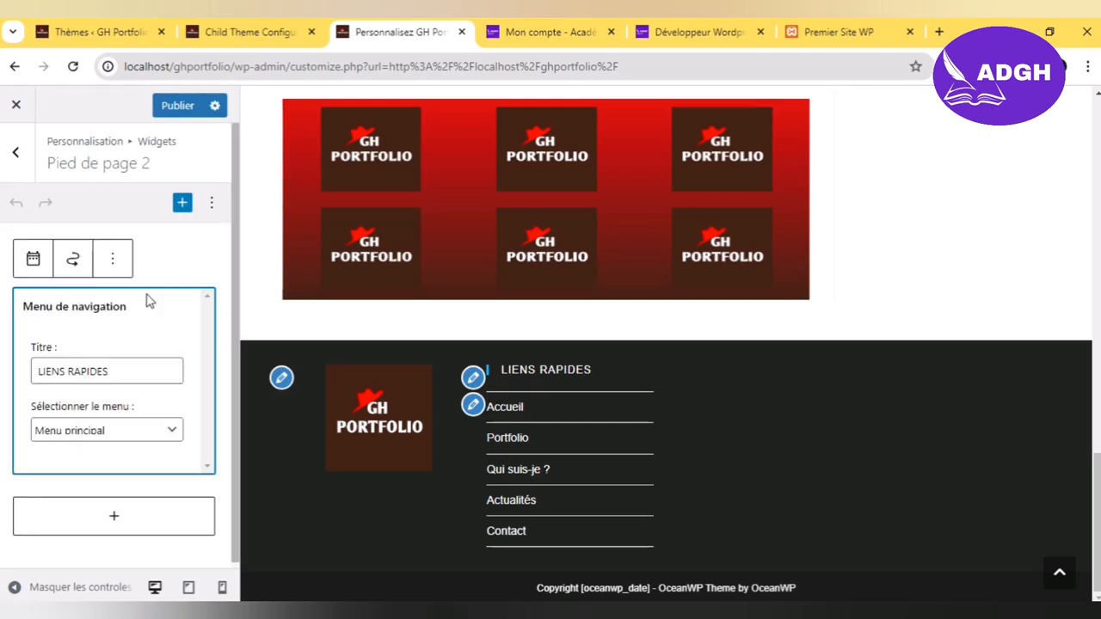
pyautogui.click(78, 366)
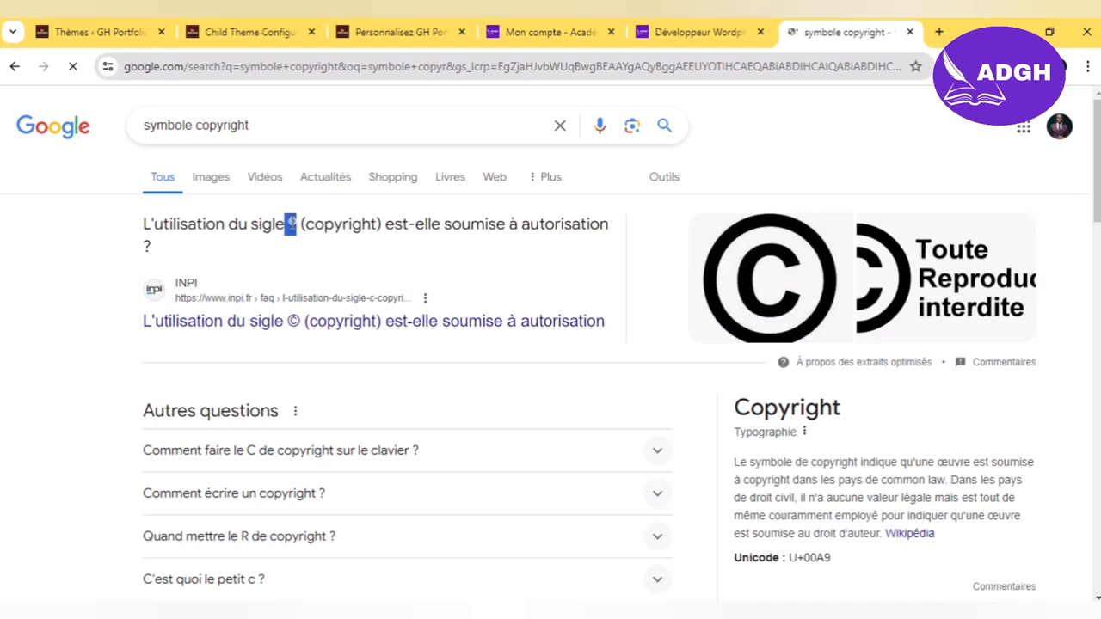
# Step: Return to the customizer, add the © symbol after "Tous droit réservés" in the footer copyright text and replace the date shortcode with 2024
pyautogui.click(365, 35)
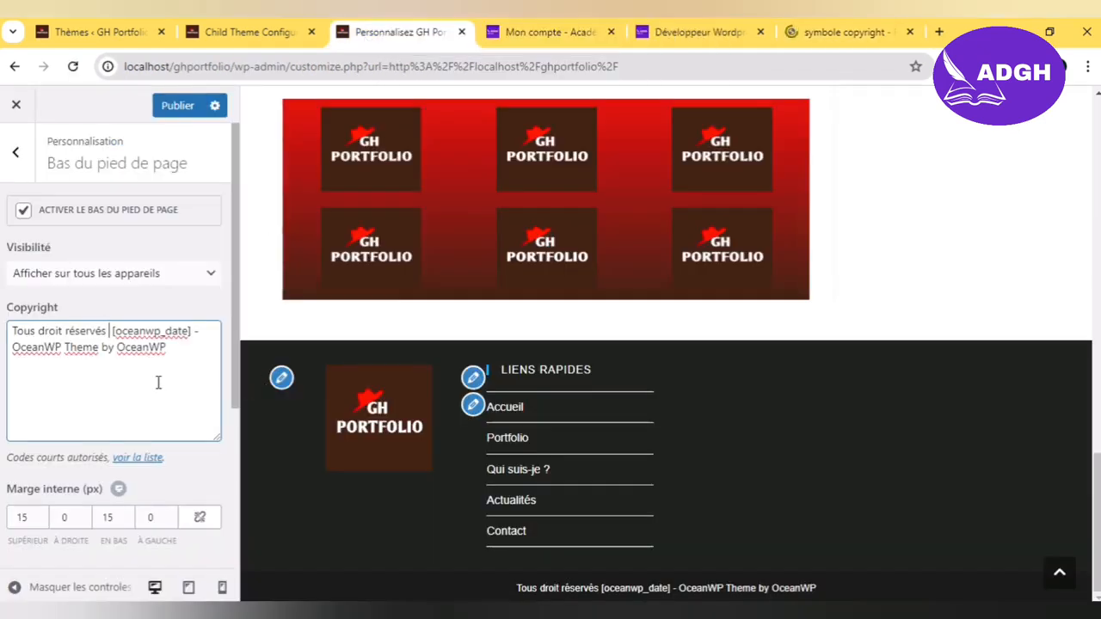
pyautogui.write('©')
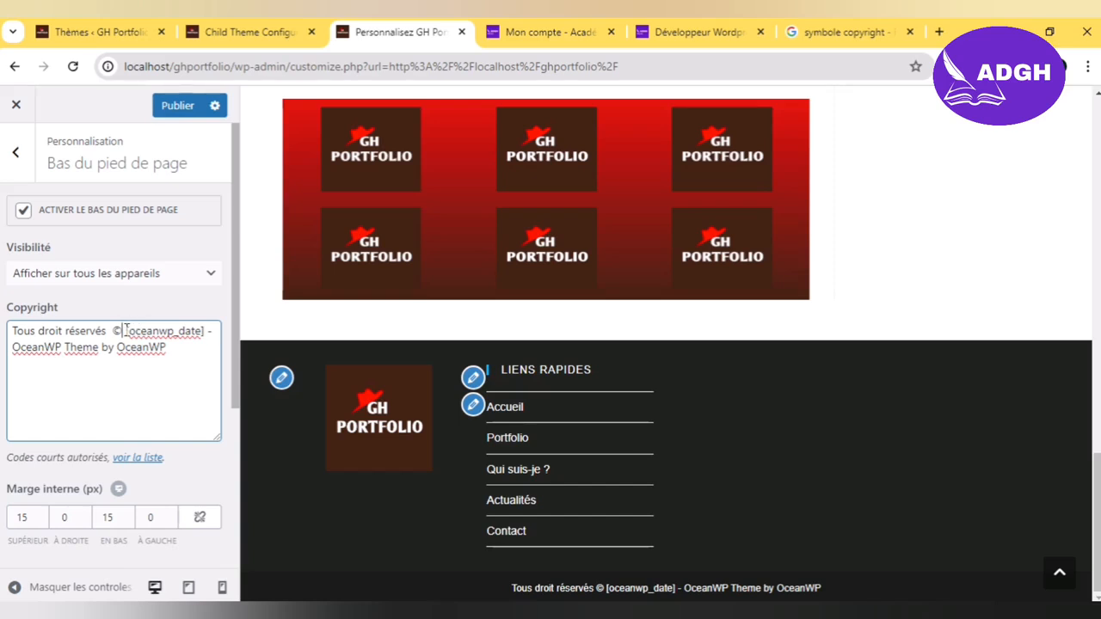
pyautogui.moveTo(125, 330); pyautogui.dragTo(204, 329)
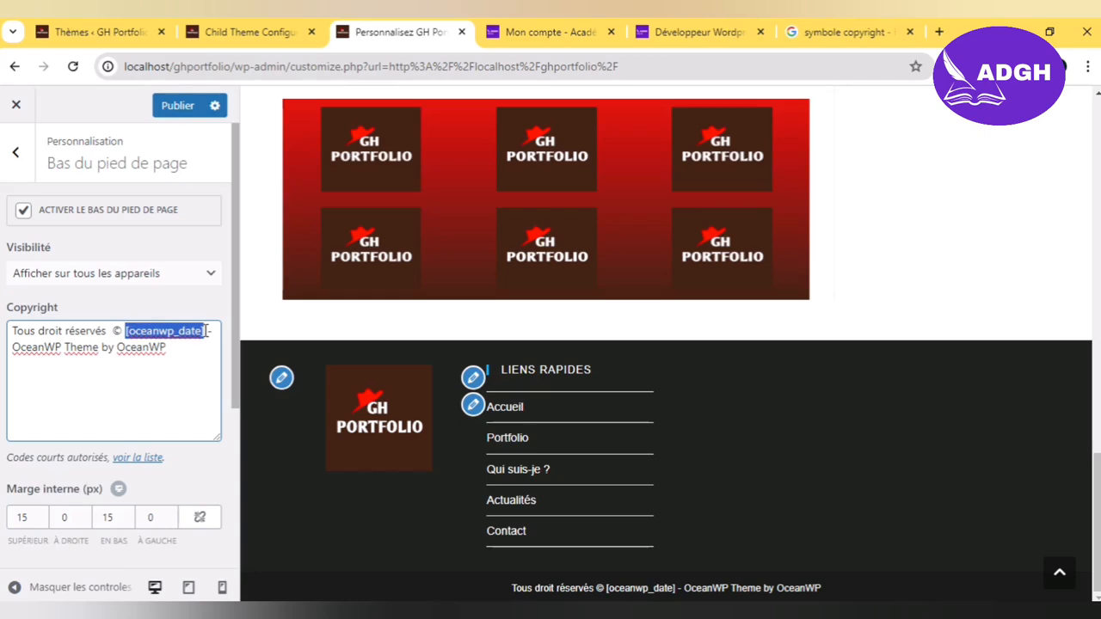
pyautogui.write('2024')
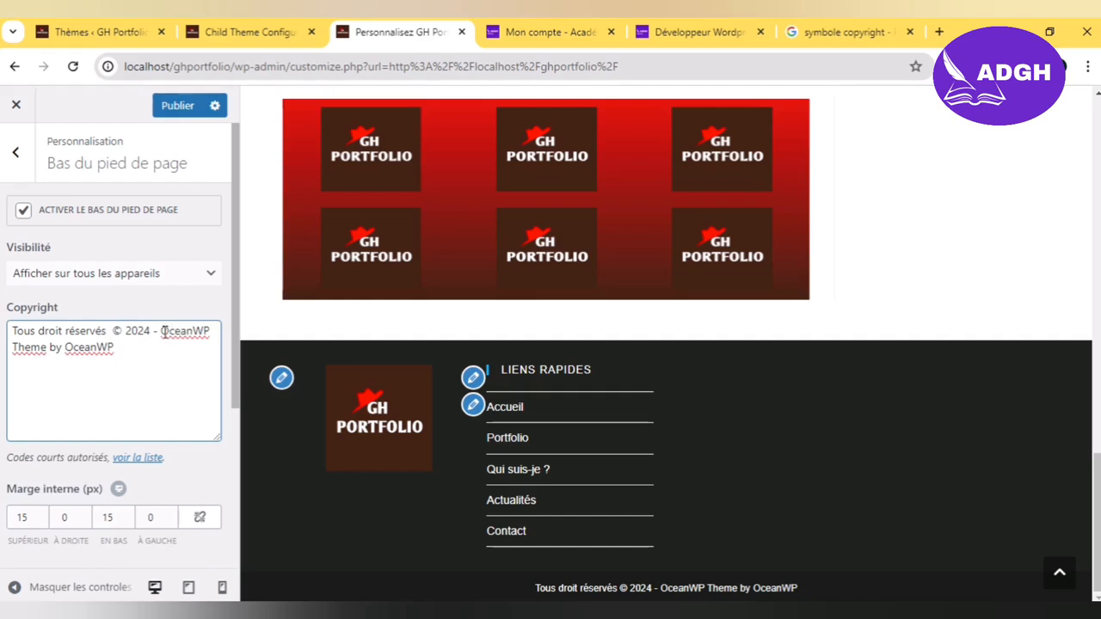
# Step: Replace the OceanWP theme credit in the footer copyright text with "GH Portfolio" and publish the change
pyautogui.moveTo(163, 331); pyautogui.dragTo(171, 352)
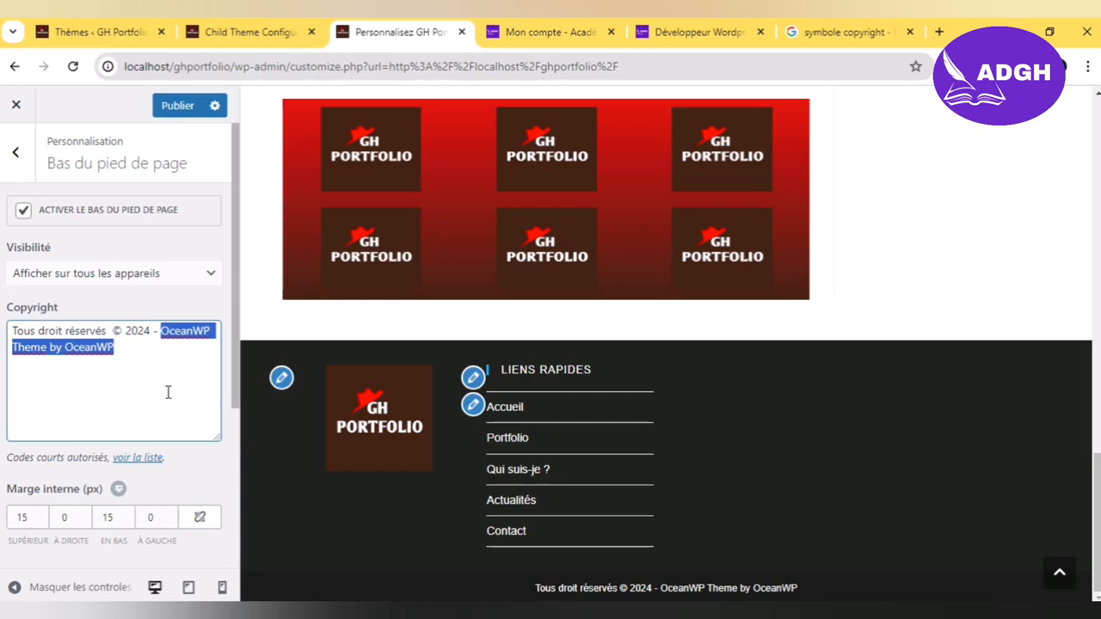
pyautogui.write('GH')
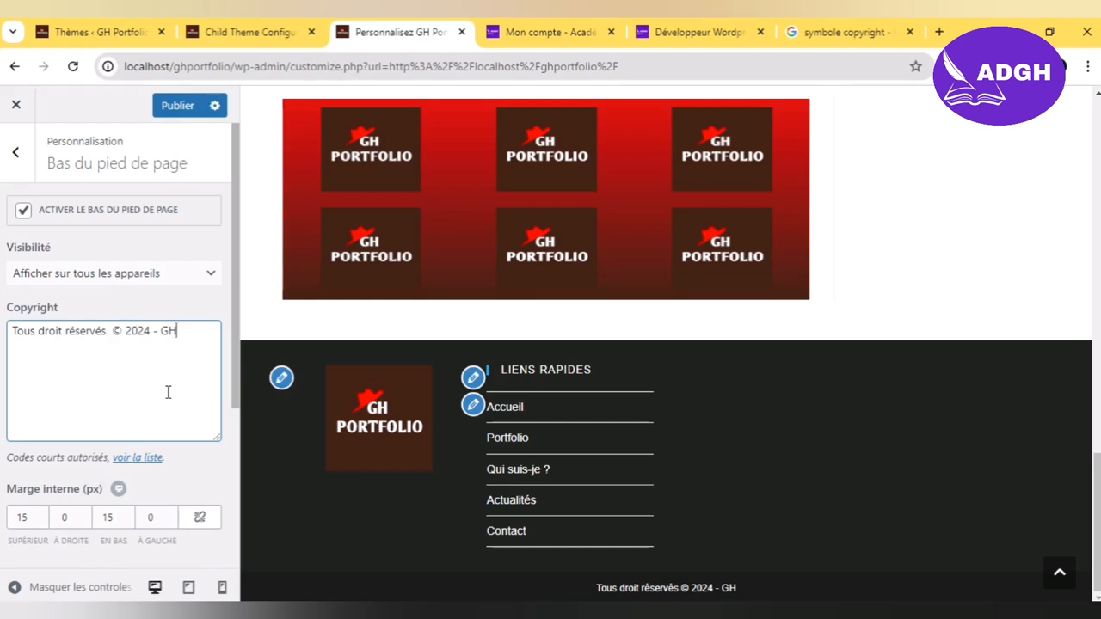
pyautogui.write(' Portfolio')
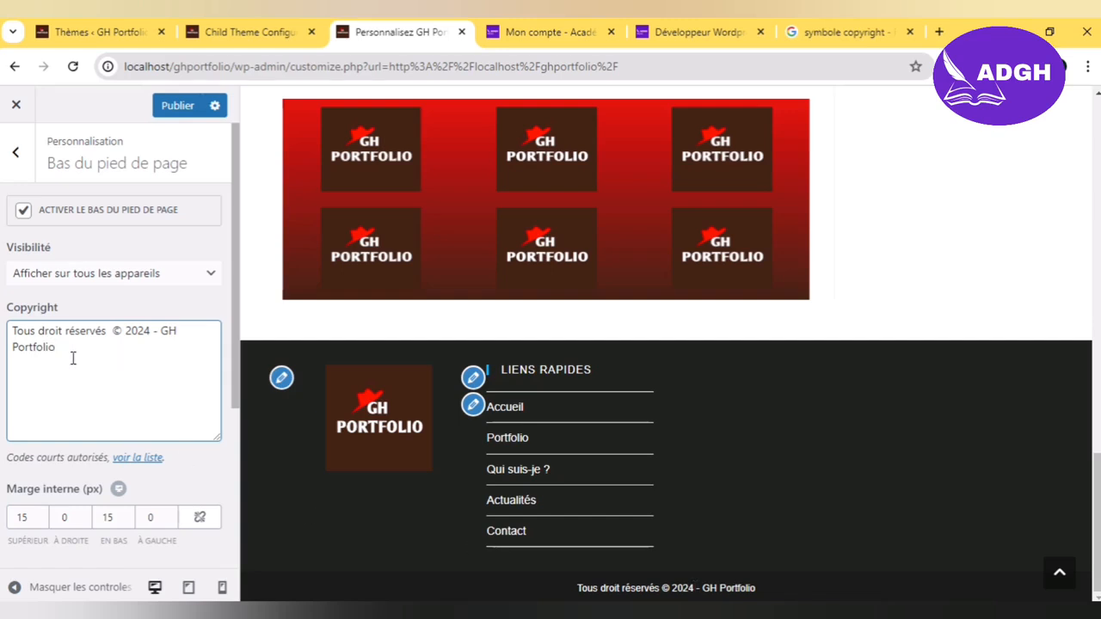
pyautogui.moveTo(236, 353); pyautogui.dragTo(236, 514)
pyautogui.scroll(1, 234, 387)
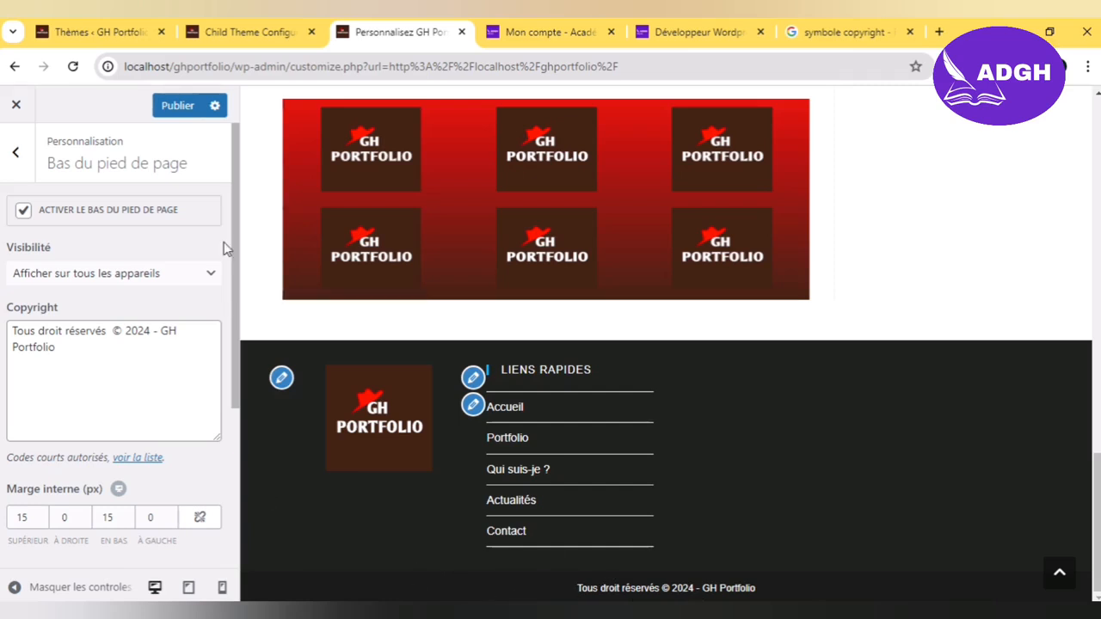
pyautogui.click(179, 105)
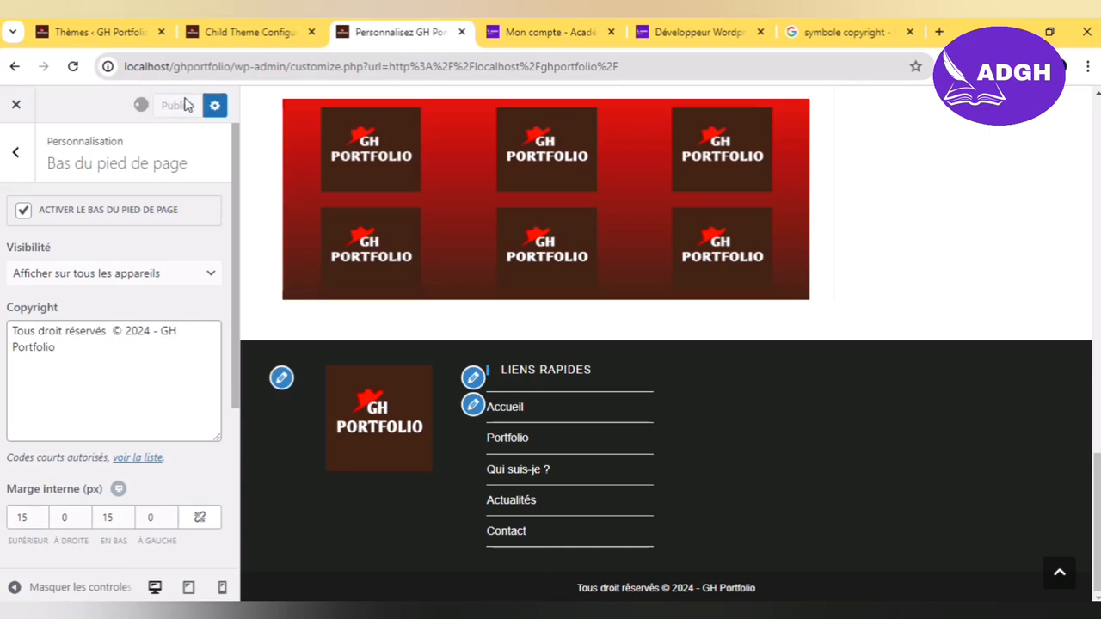
# Step: Review the footer widget options and the list of widget areas, returning to the main customization list
pyautogui.click(16, 152)
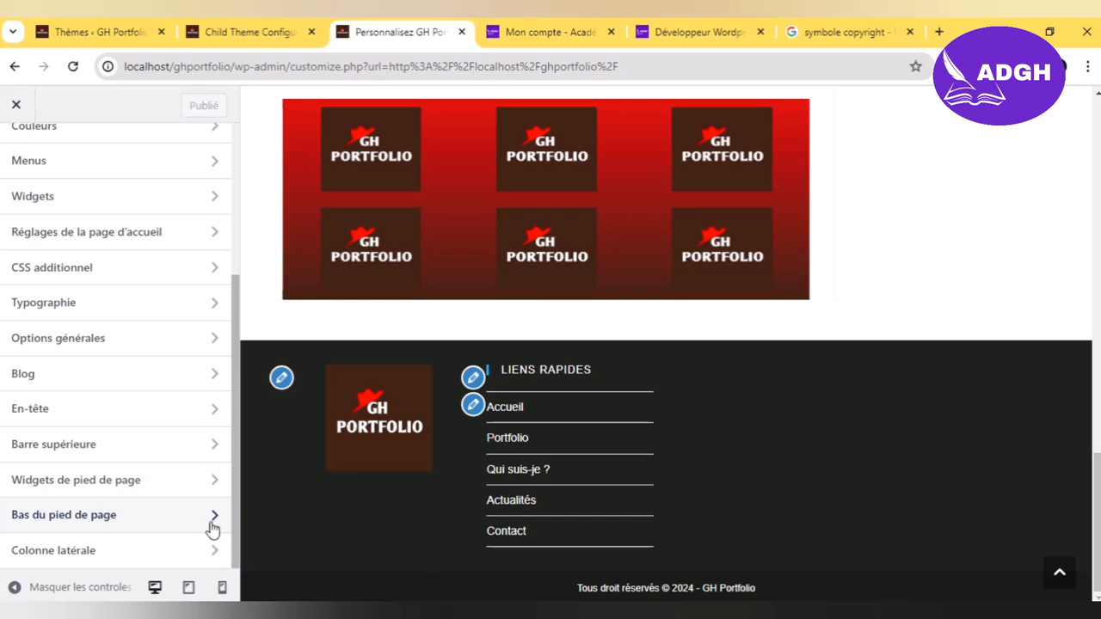
pyautogui.click(83, 482)
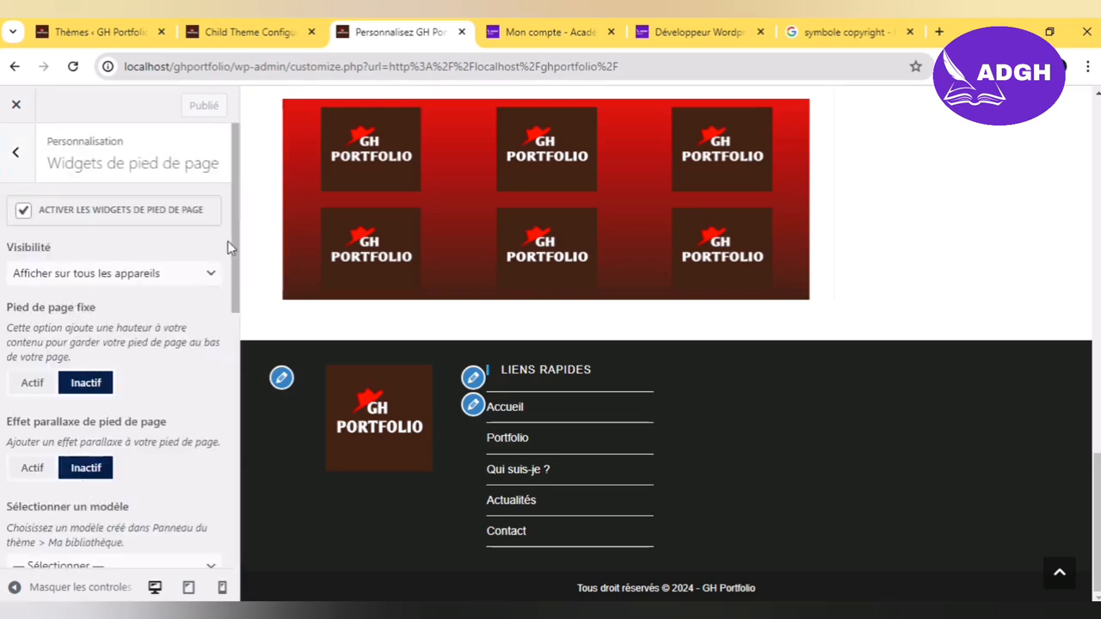
pyautogui.moveTo(237, 255); pyautogui.dragTo(238, 218)
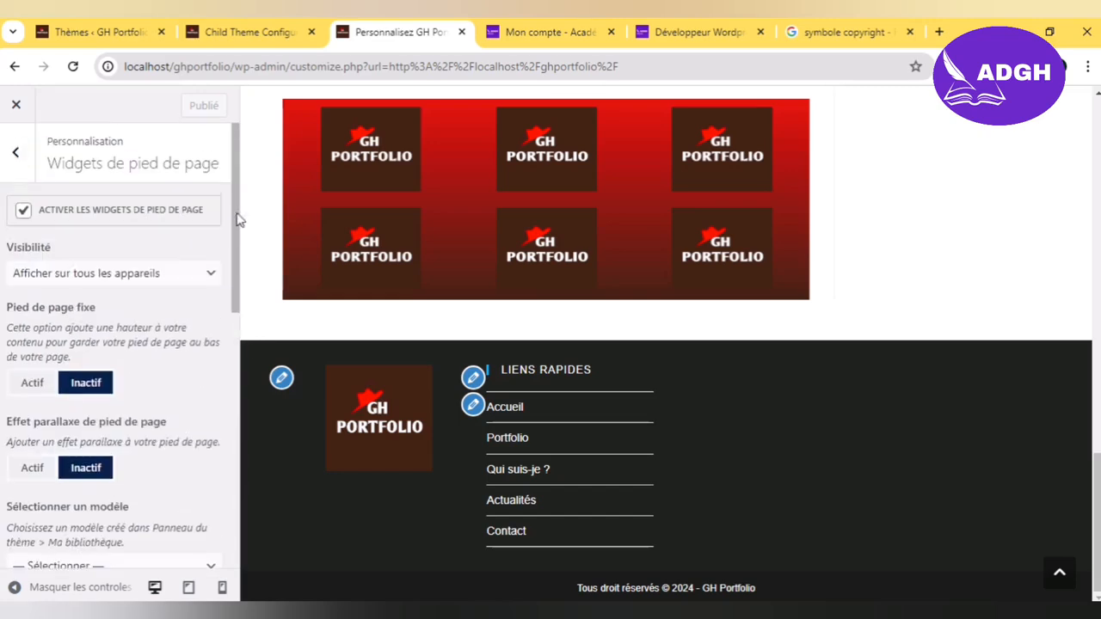
pyautogui.click(13, 158)
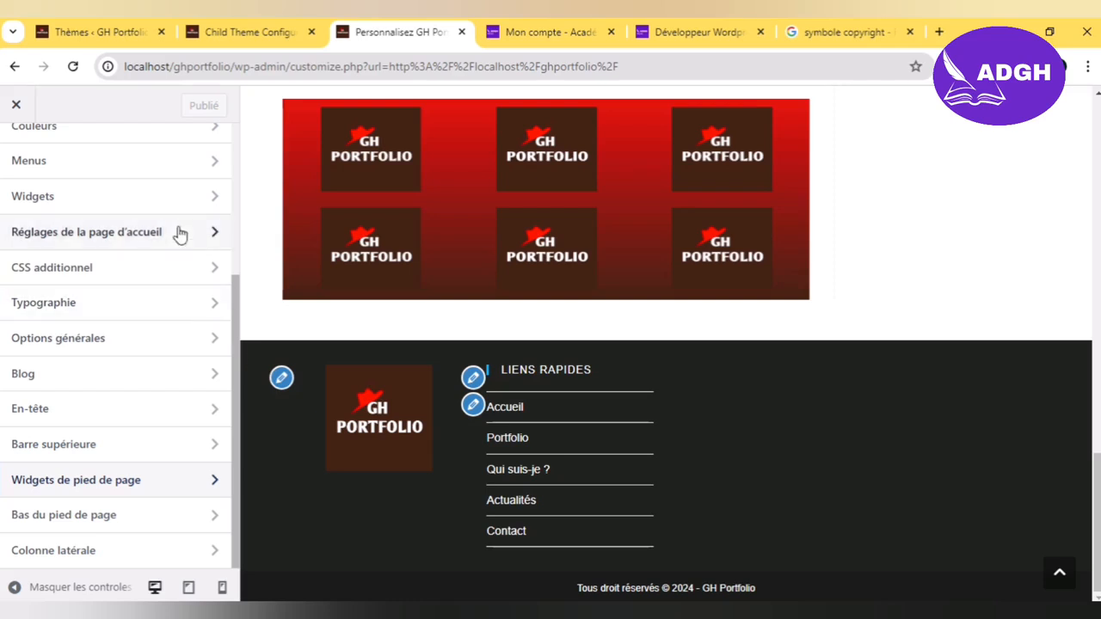
pyautogui.click(113, 198)
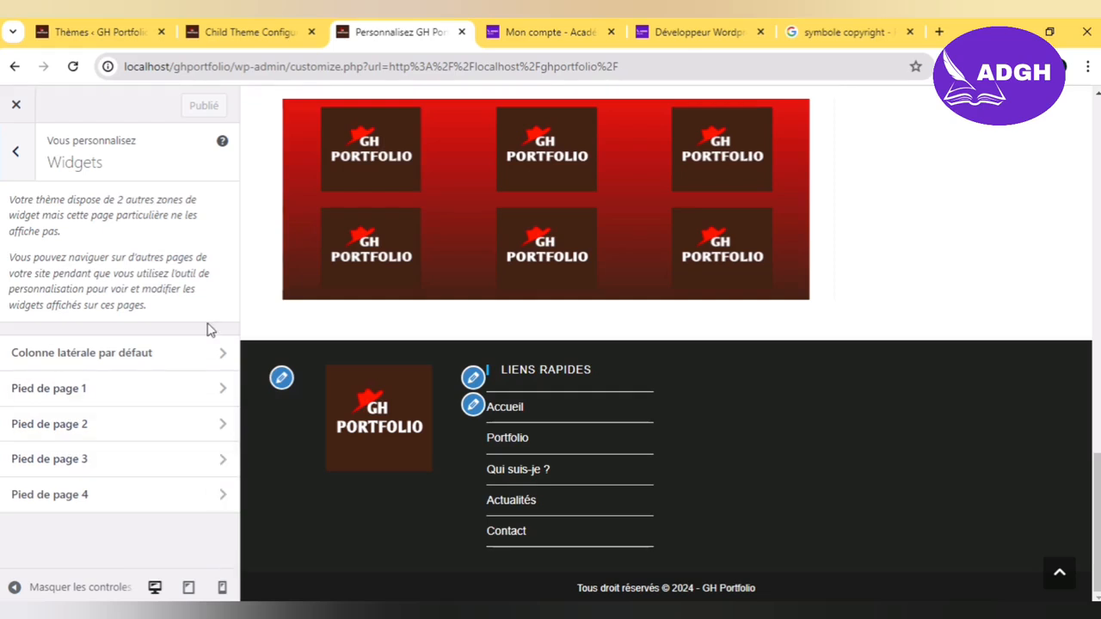
pyautogui.click(17, 152)
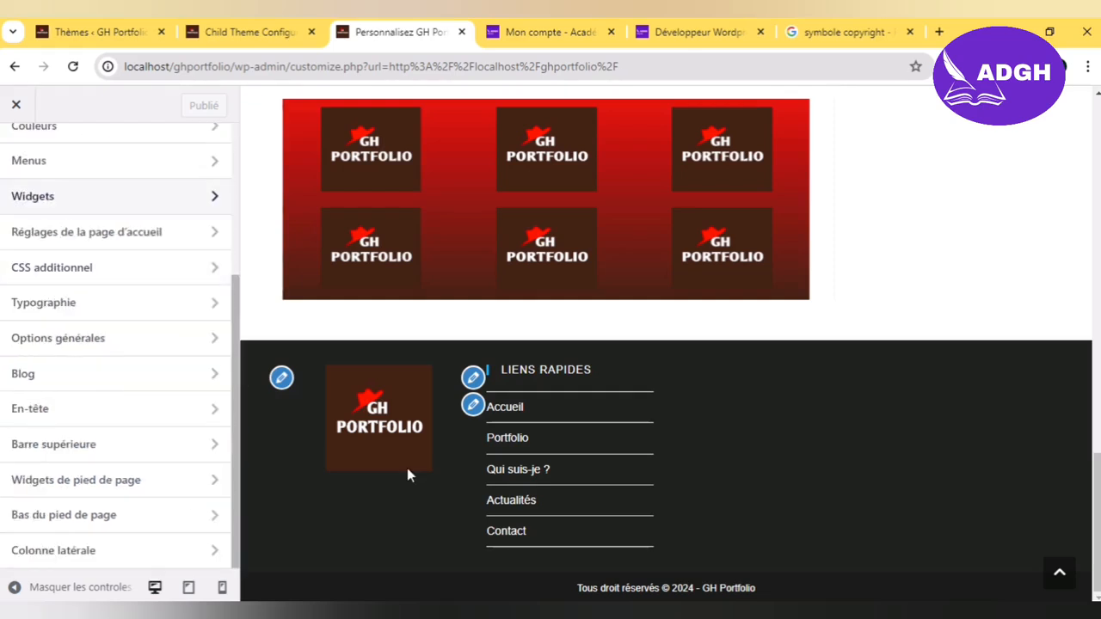
# Step: View the top of the home page preview and examine the title, slogan and icon settings under Identité du site
pyautogui.moveTo(238, 405); pyautogui.dragTo(241, 204)
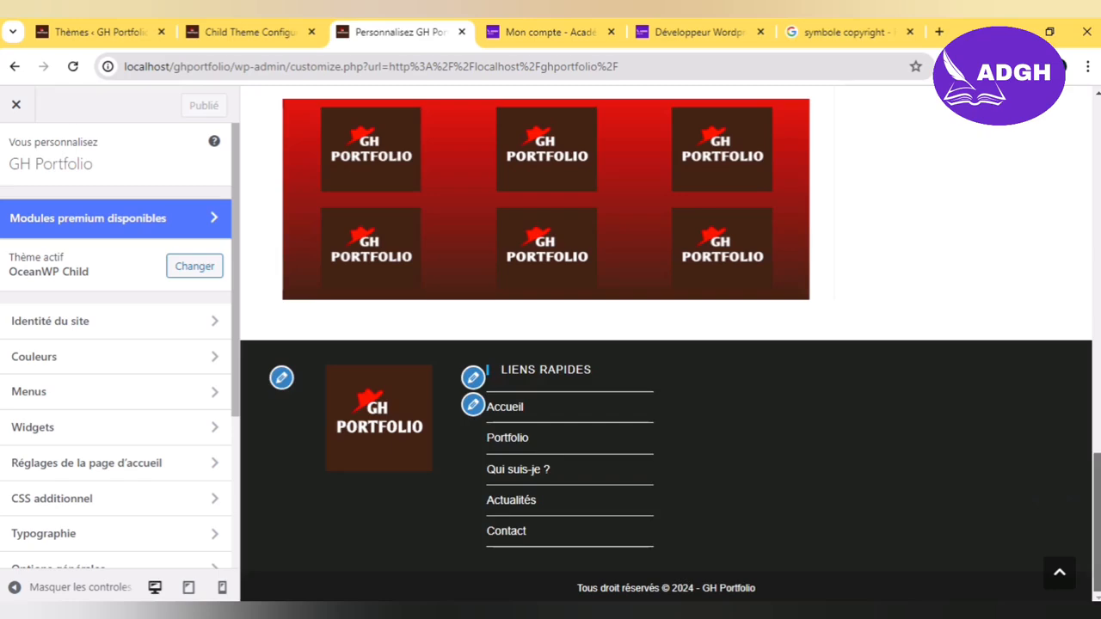
pyautogui.moveTo(1097, 504); pyautogui.dragTo(1098, 148)
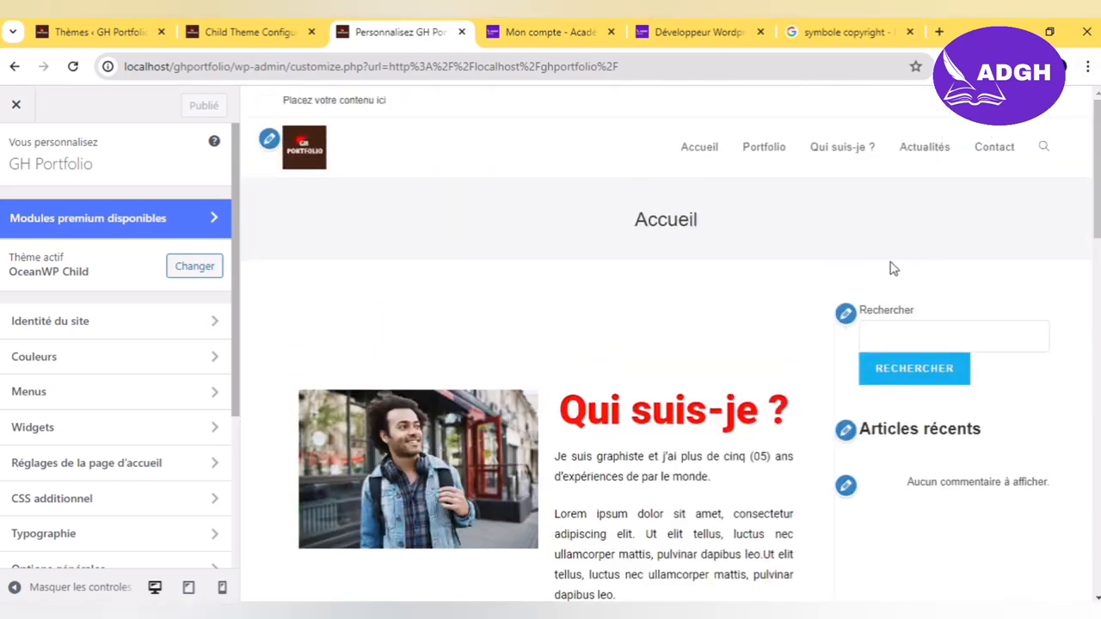
pyautogui.click(157, 333)
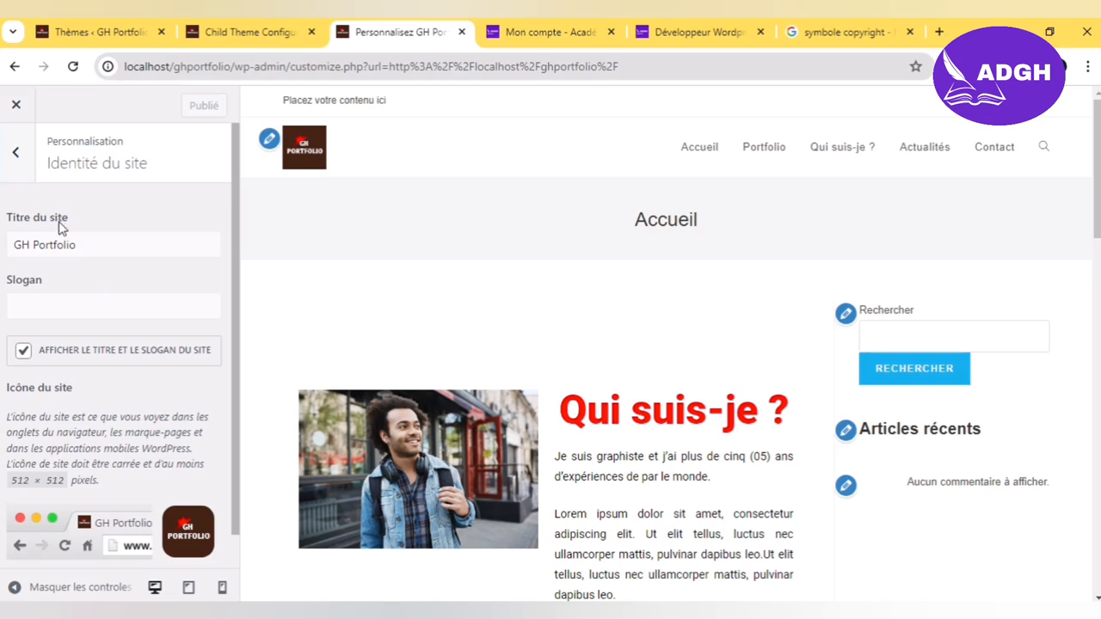
pyautogui.click(16, 153)
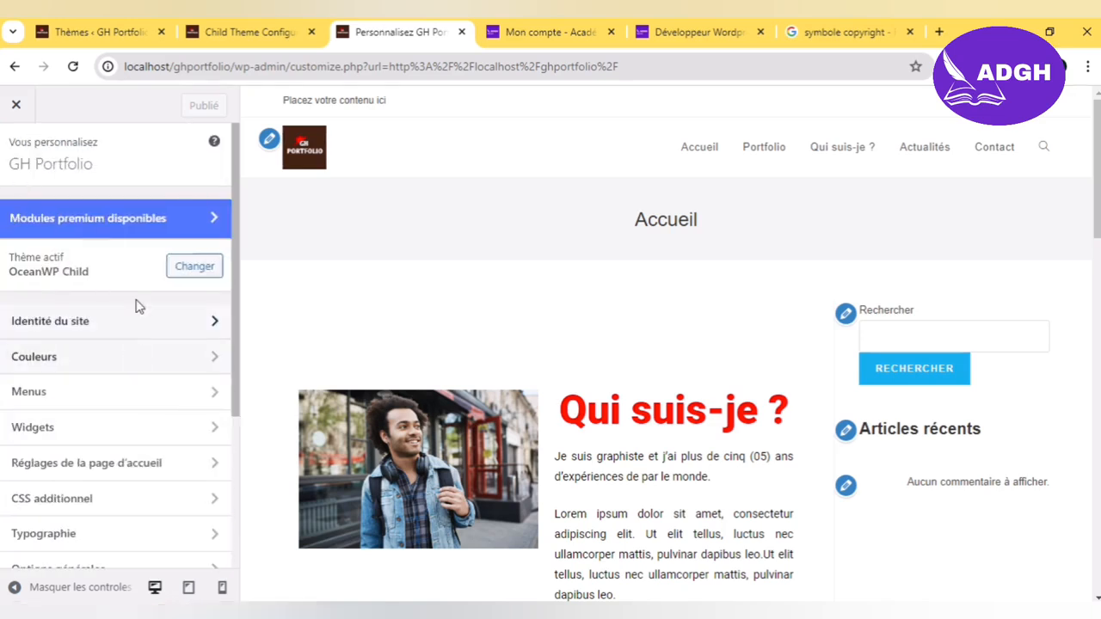
pyautogui.click(100, 333)
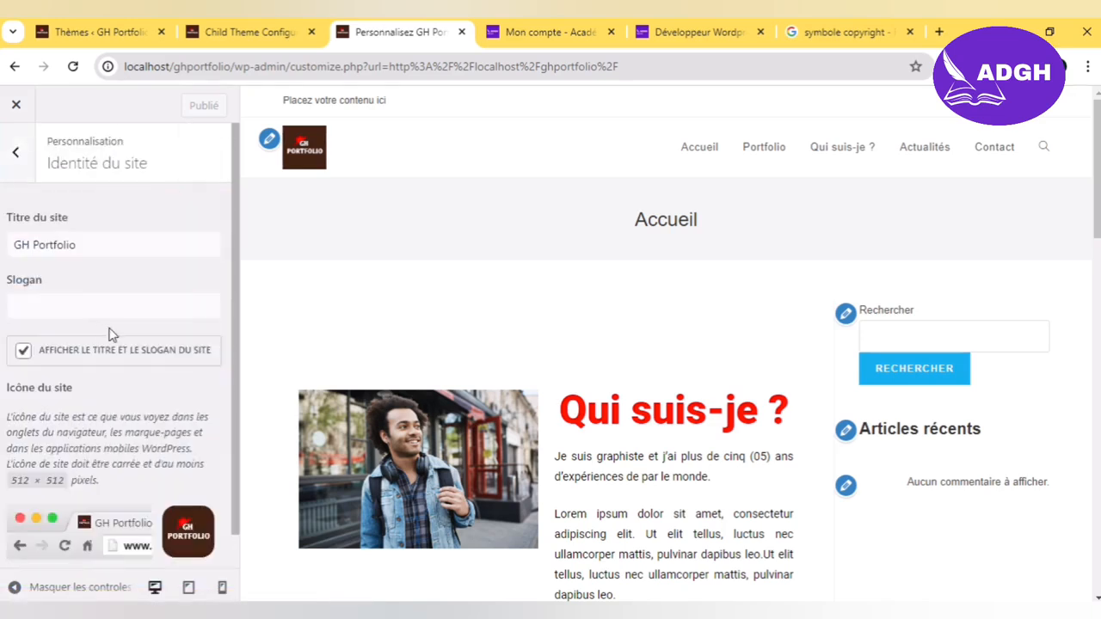
# Step: Examine the remaining Identité du site settings and the footer copyright settings under Bas du pied de page, returning to the main list
pyautogui.scroll(-1, 237, 361)
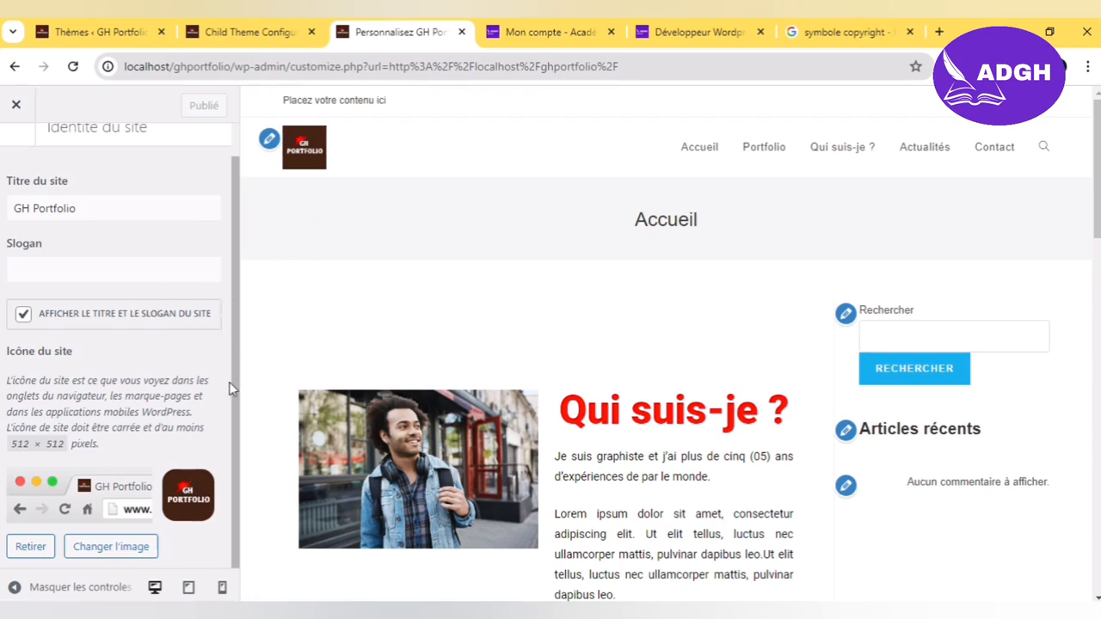
pyautogui.scroll(1, 231, 389)
pyautogui.click(19, 150)
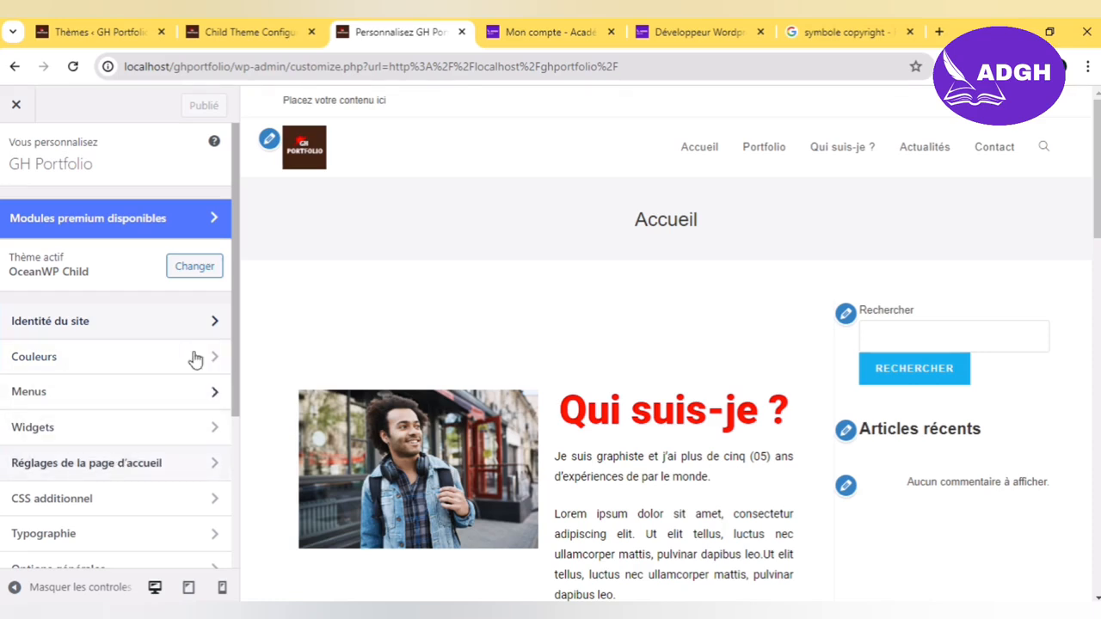
pyautogui.moveTo(235, 388); pyautogui.dragTo(229, 532)
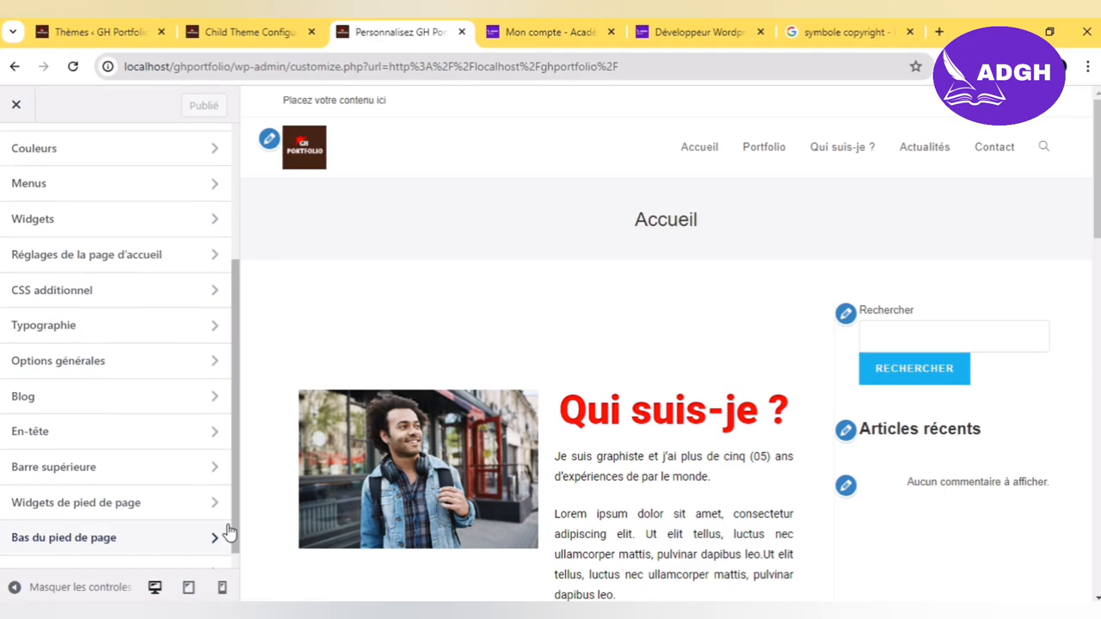
pyautogui.click(215, 537)
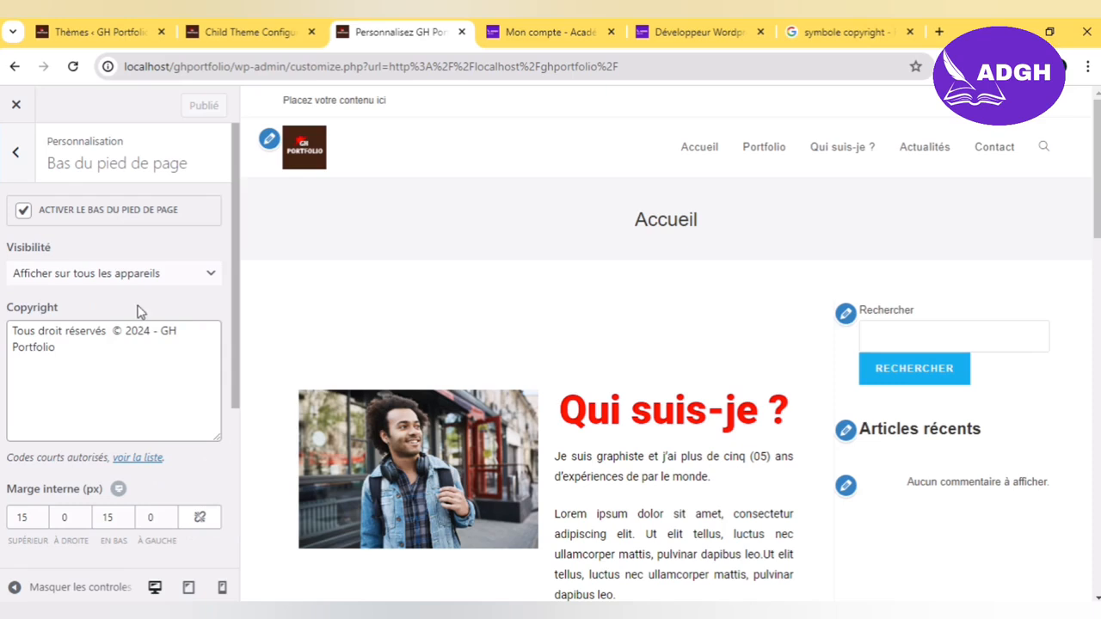
pyautogui.click(16, 154)
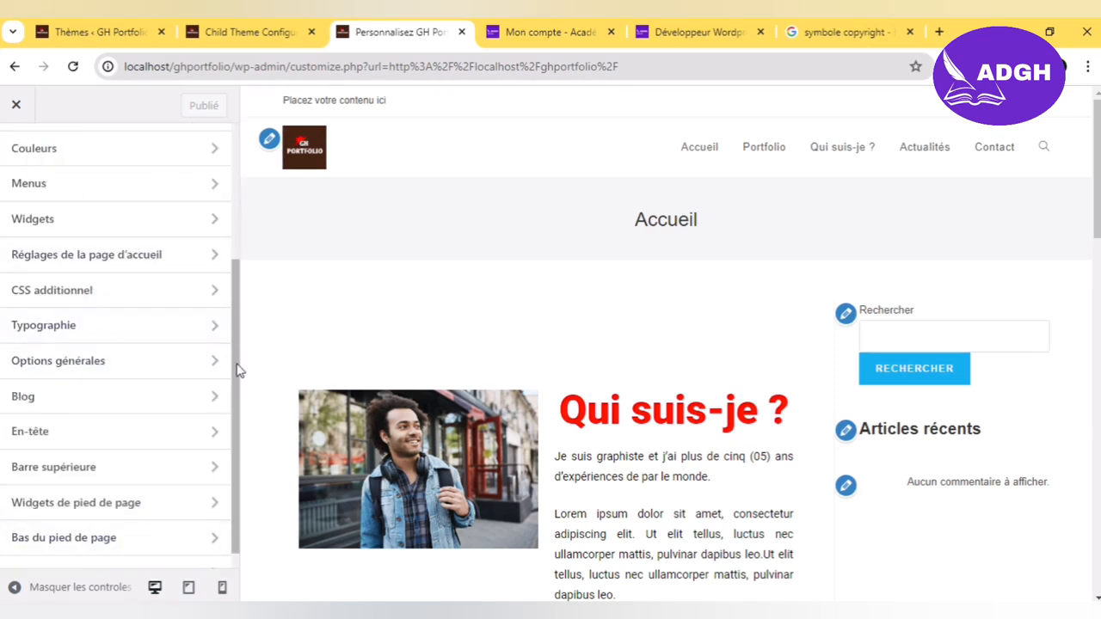
# Step: Open the Colonne latérale settings and examine the sidebar background, padding and widget title options
pyautogui.scroll(-1, 232, 404)
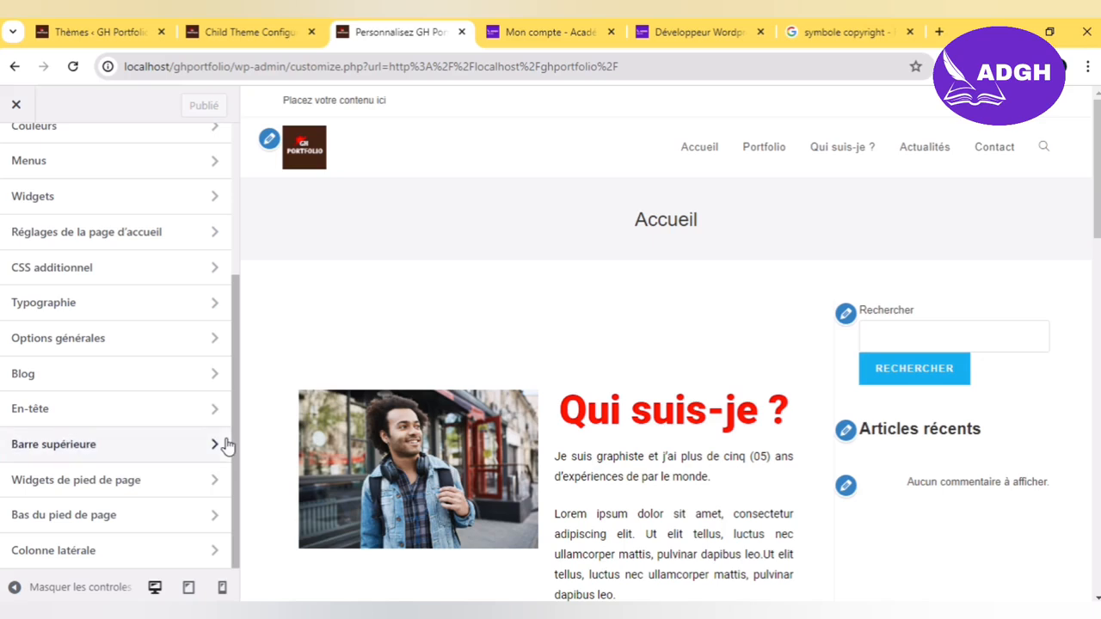
pyautogui.click(109, 568)
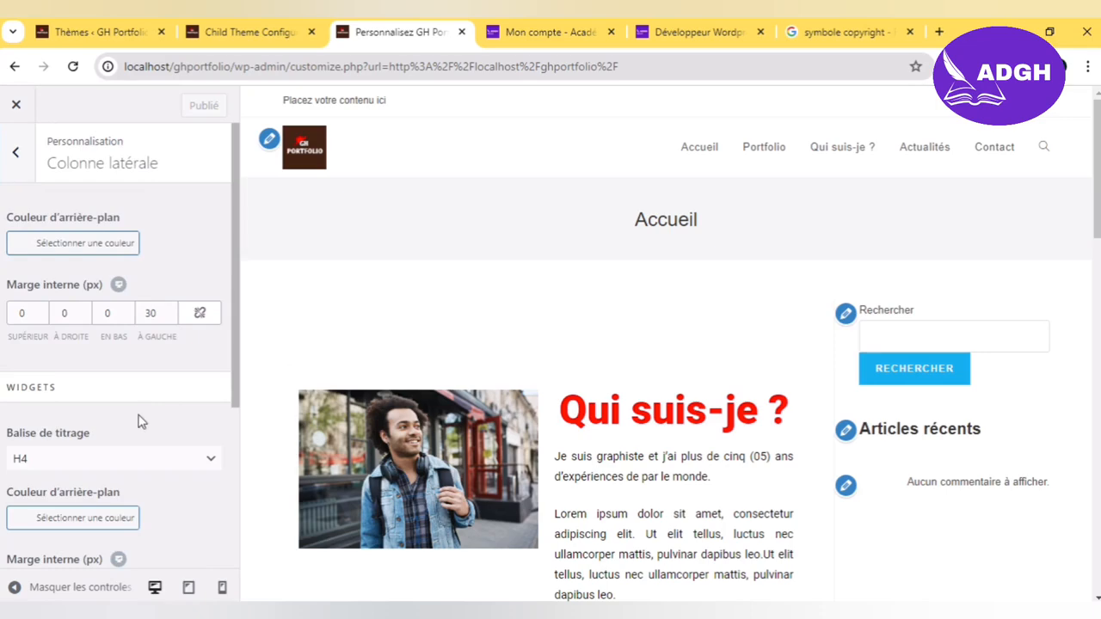
pyautogui.moveTo(235, 378); pyautogui.dragTo(229, 561)
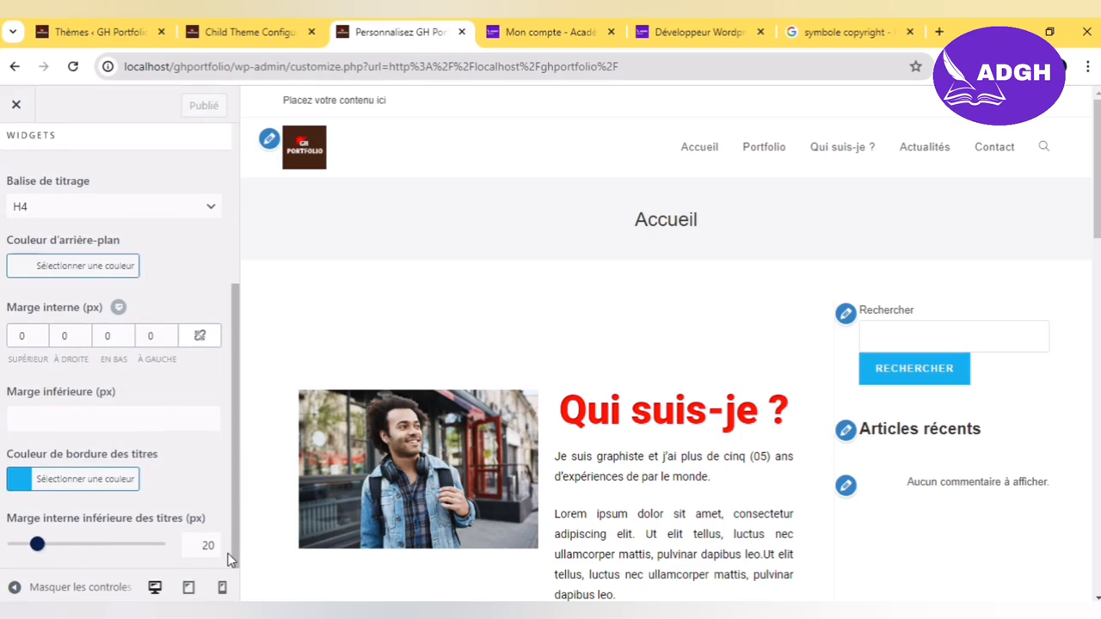
pyautogui.moveTo(230, 559); pyautogui.dragTo(264, 312)
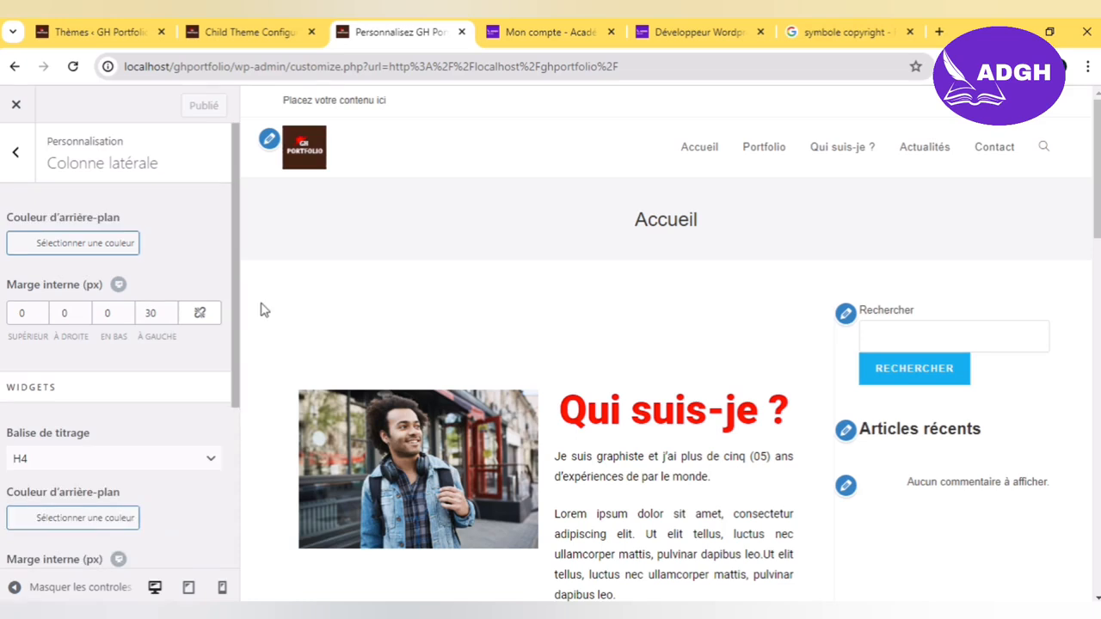
# Step: Open Style général under Options générales and bring the Couleur des liens settings into view
pyautogui.moveTo(454, 29)
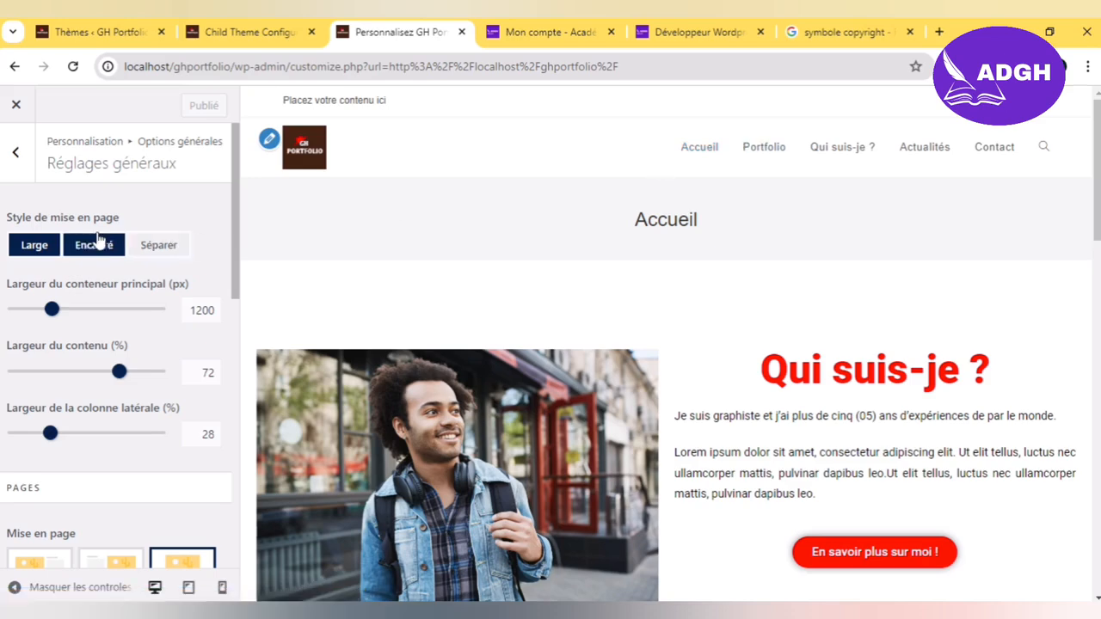
pyautogui.click(17, 153)
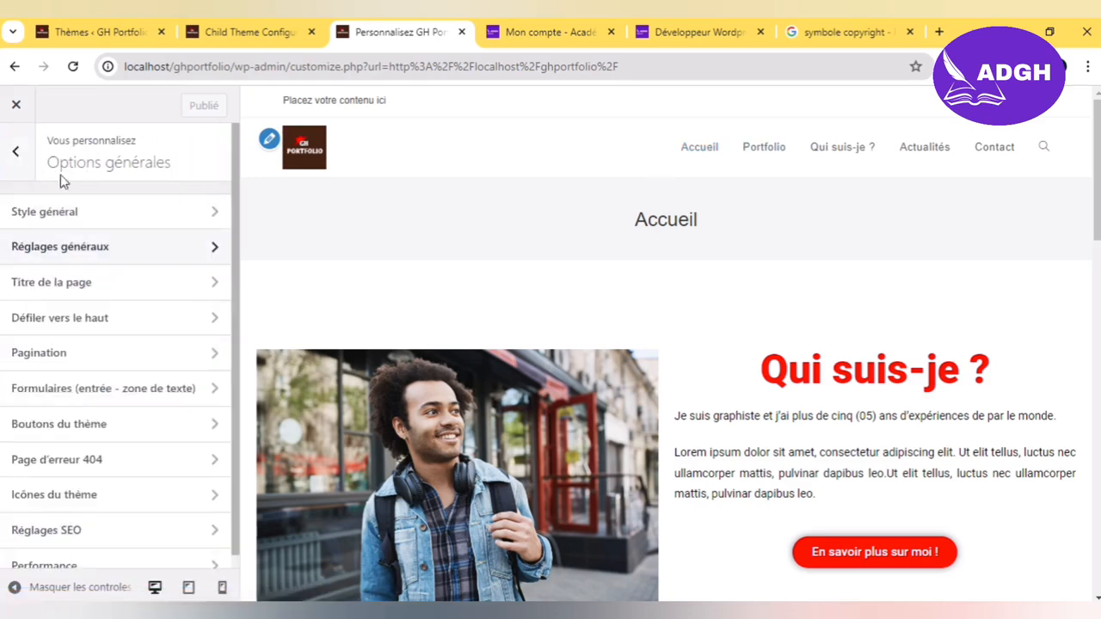
pyautogui.click(173, 220)
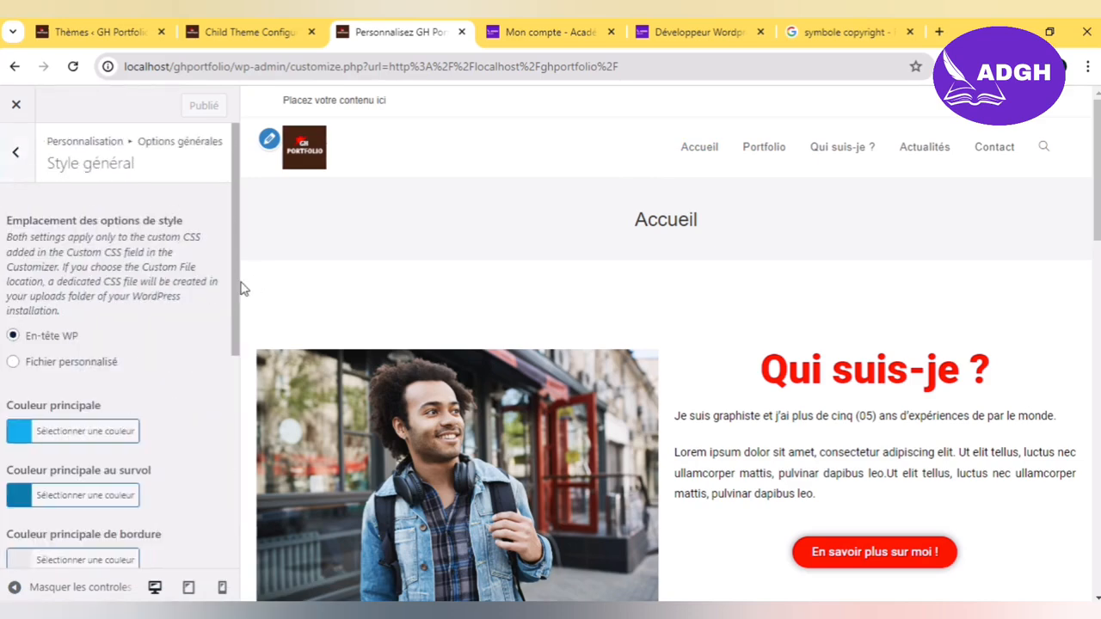
pyautogui.scroll(-3, 237, 289)
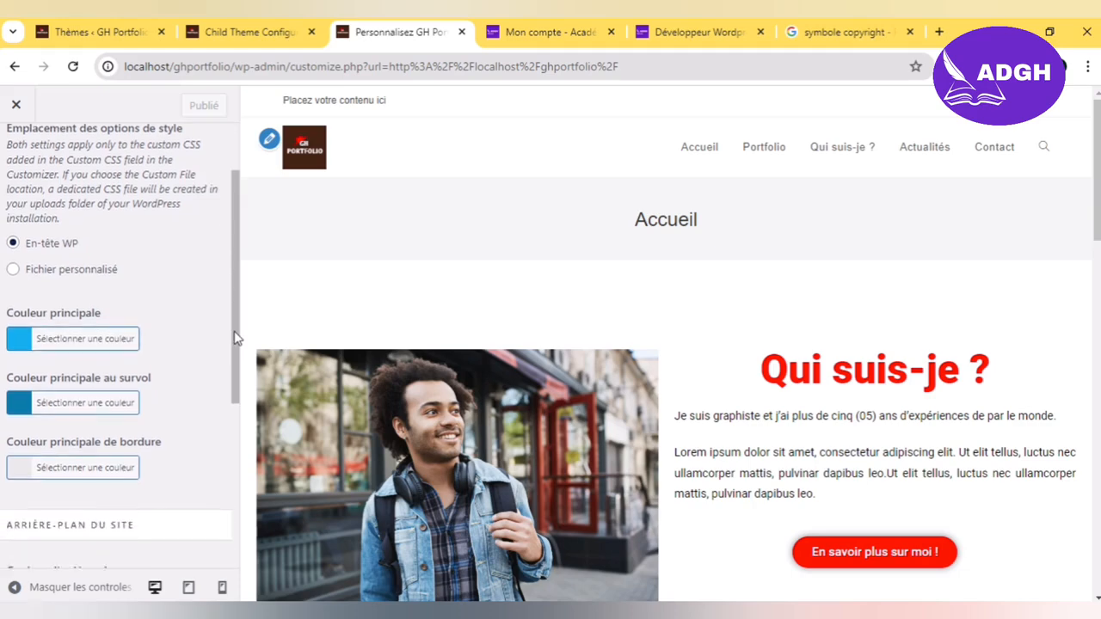
pyautogui.moveTo(237, 362); pyautogui.dragTo(233, 391)
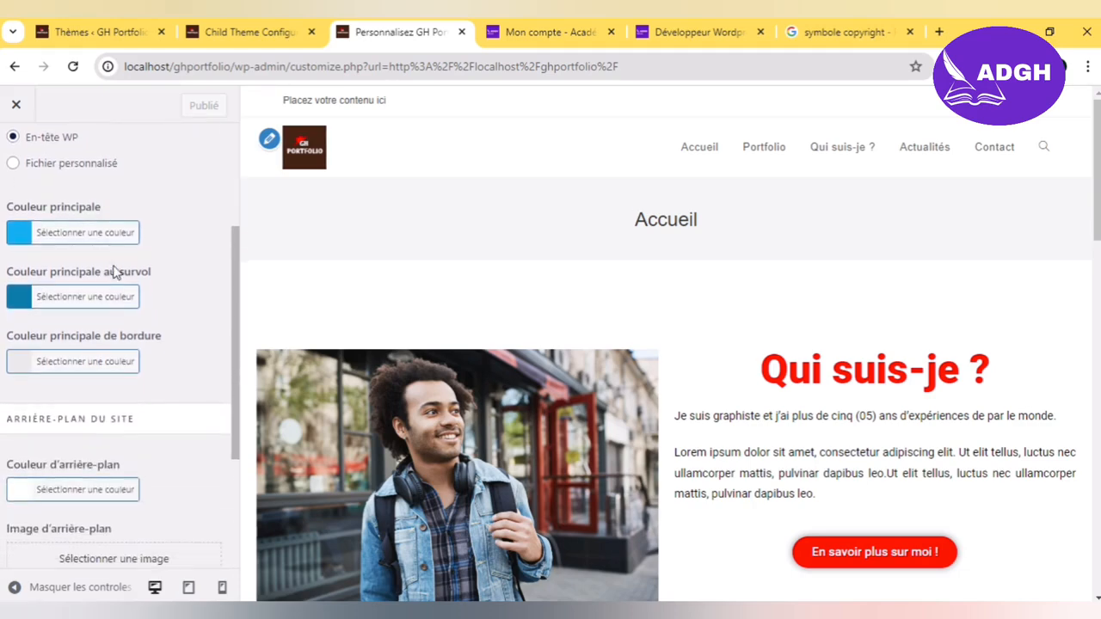
pyautogui.moveTo(237, 332); pyautogui.dragTo(238, 479)
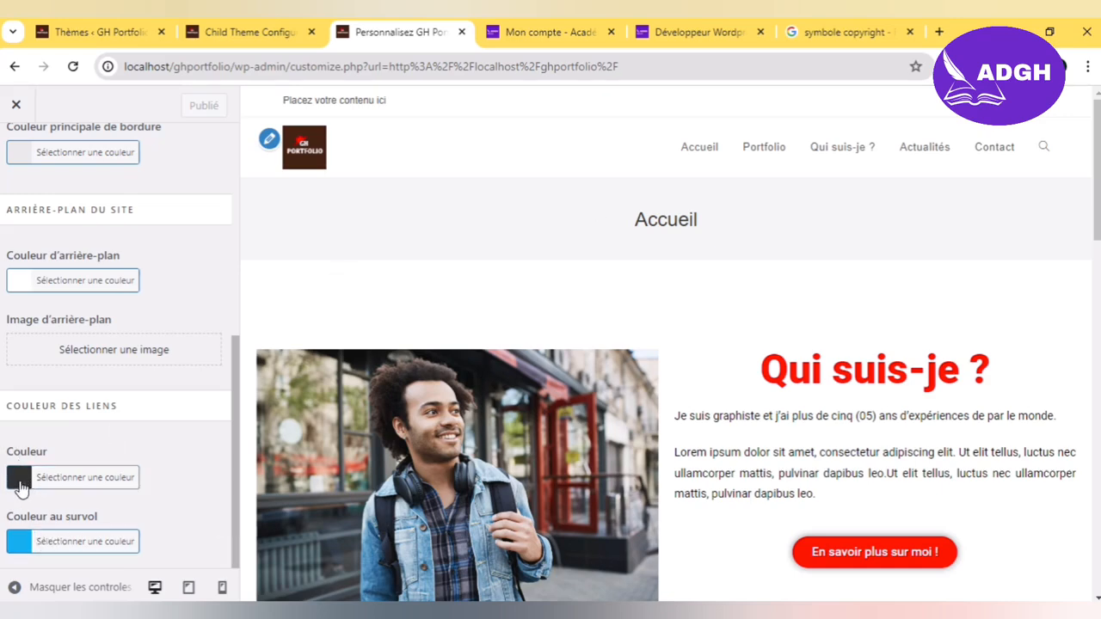
# Step: Set the site's general link color to black, #000000
pyautogui.click(21, 484)
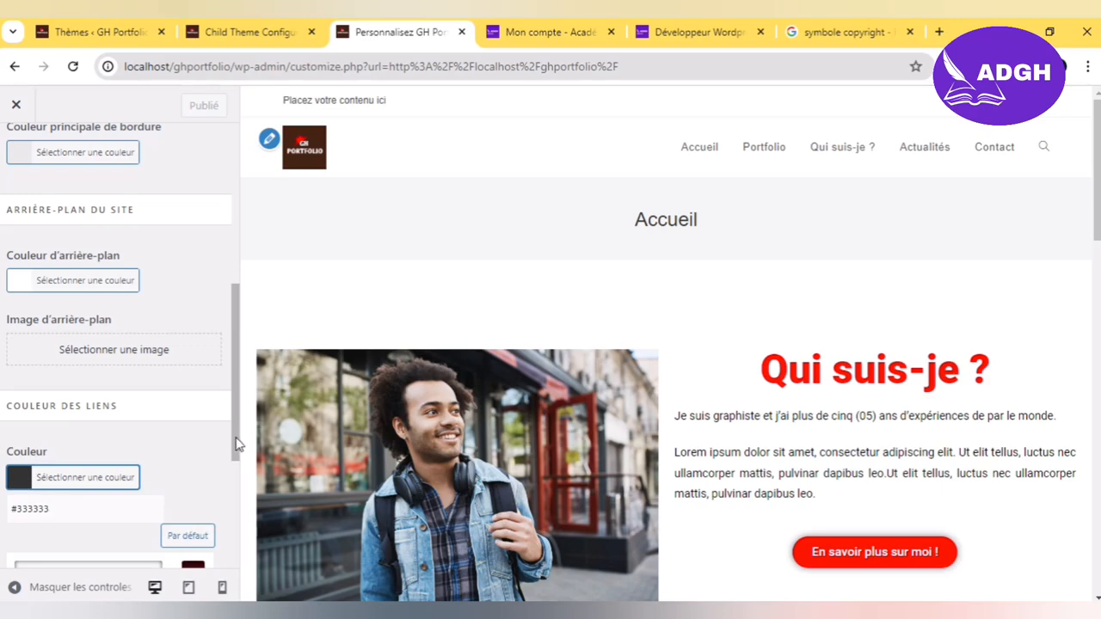
pyautogui.moveTo(238, 444); pyautogui.dragTo(239, 535)
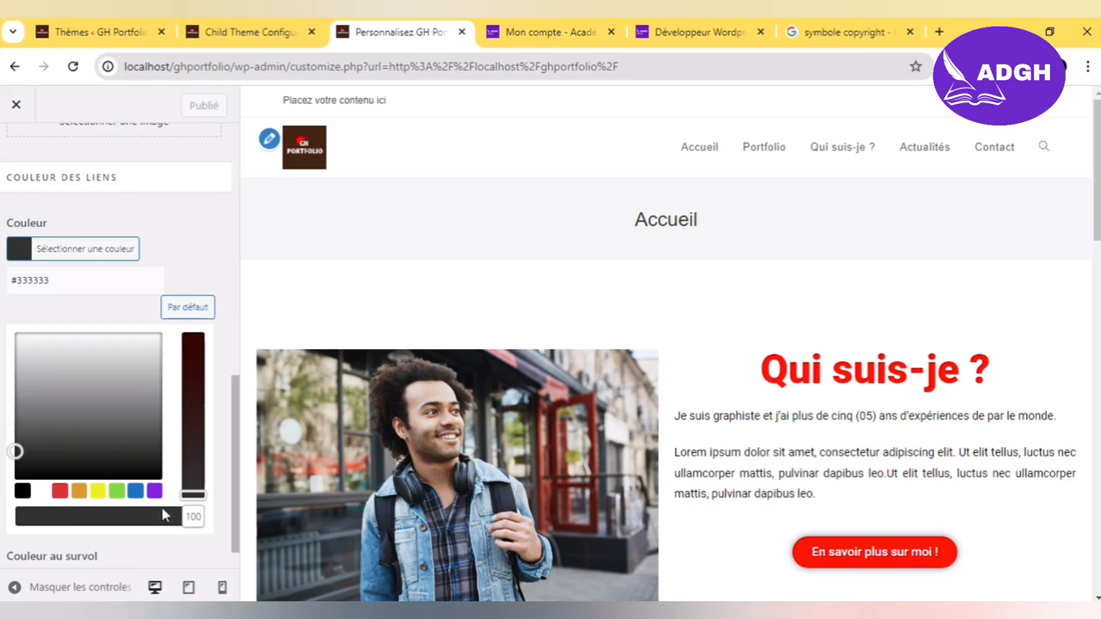
pyautogui.click(131, 290)
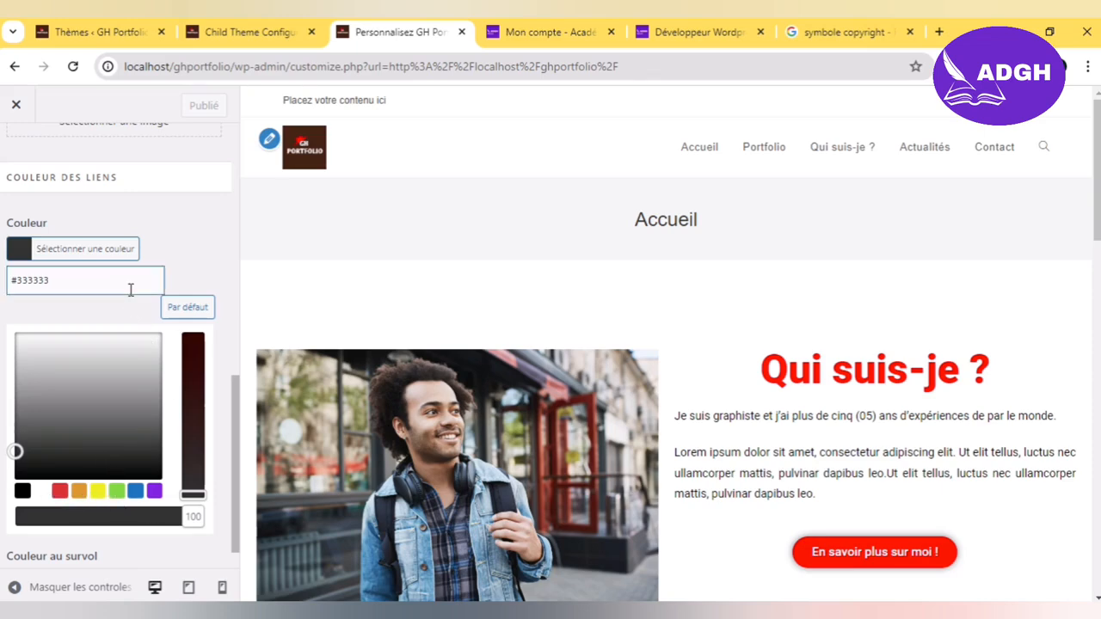
pyautogui.press('BackSpace')
pyautogui.press('BackSpace')
pyautogui.press('BackSpace')
pyautogui.press('BackSpace')
pyautogui.press('BackSpace')
pyautogui.press('BackSpace')
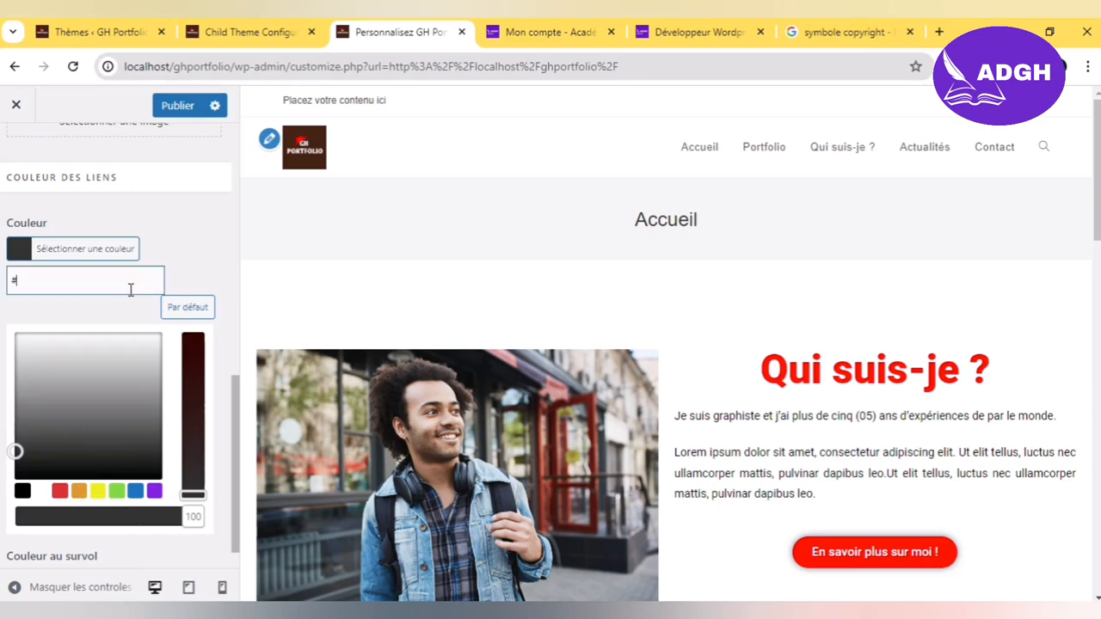
pyautogui.click(22, 490)
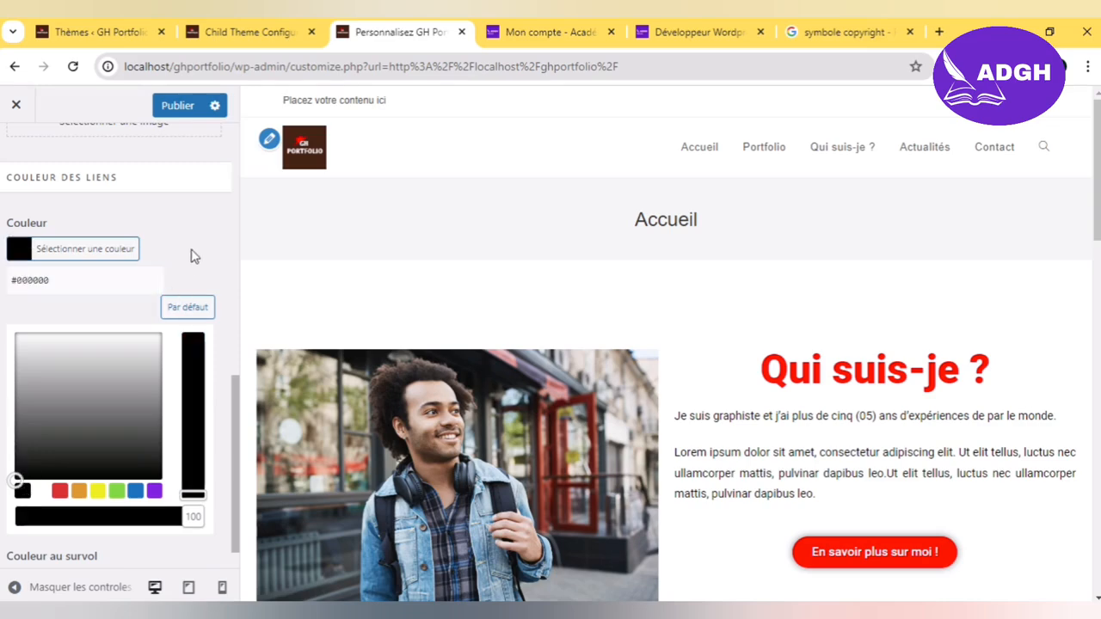
pyautogui.click(179, 219)
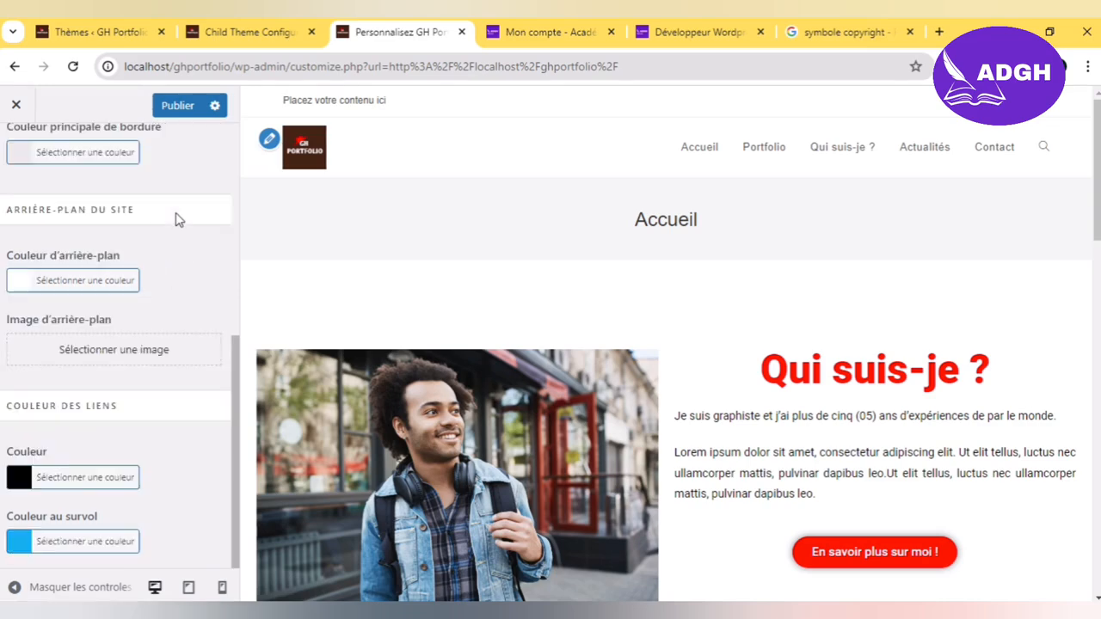
# Step: Try #452216 as the general link hover color and replace it with red, #ff0000
pyautogui.click(91, 542)
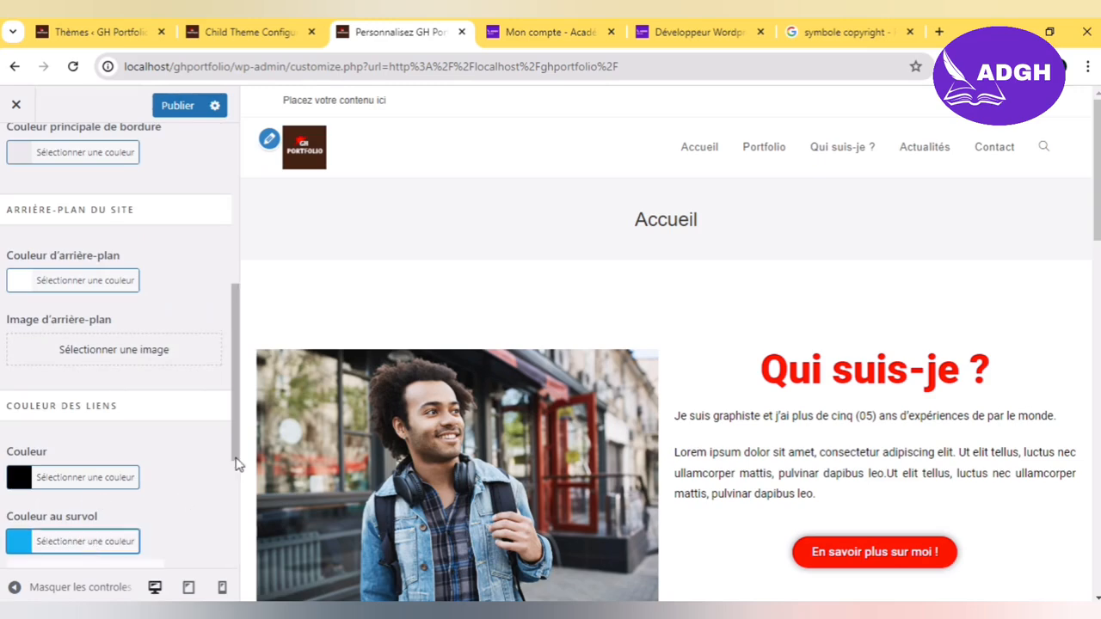
pyautogui.moveTo(239, 465); pyautogui.dragTo(241, 592)
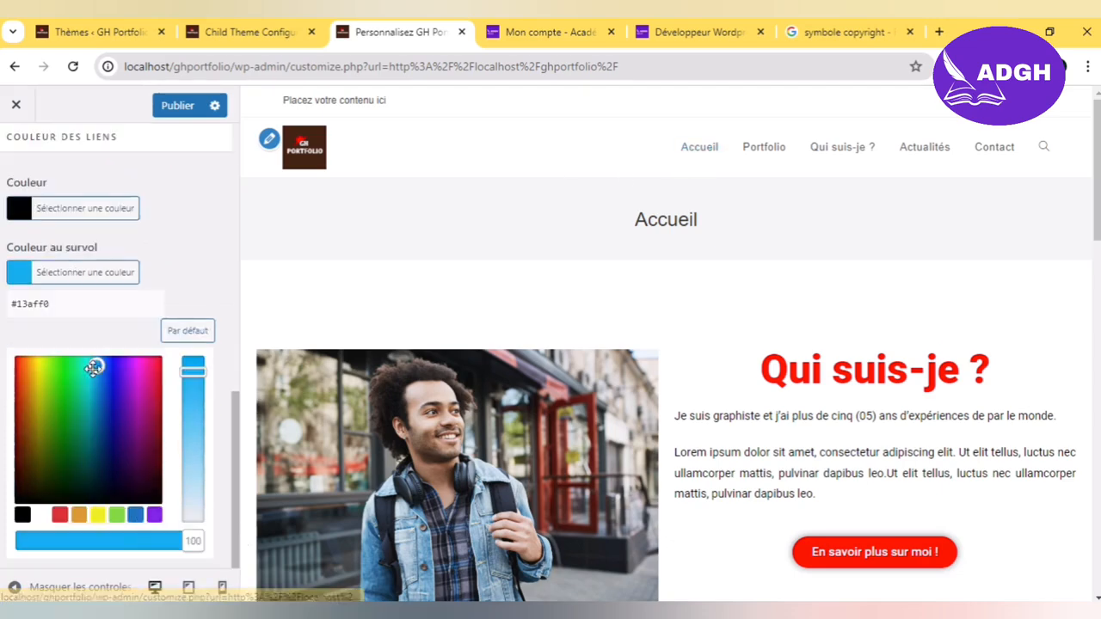
pyautogui.click(88, 313)
pyautogui.press('BackSpace')
pyautogui.press('BackSpace')
pyautogui.press('BackSpace')
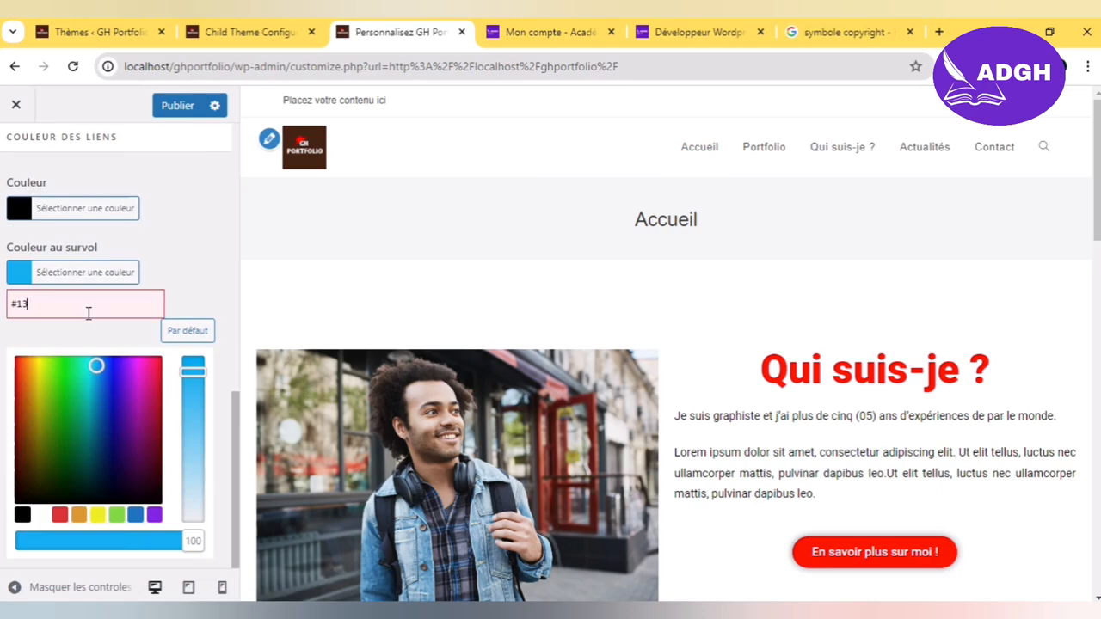
pyautogui.write('452216')
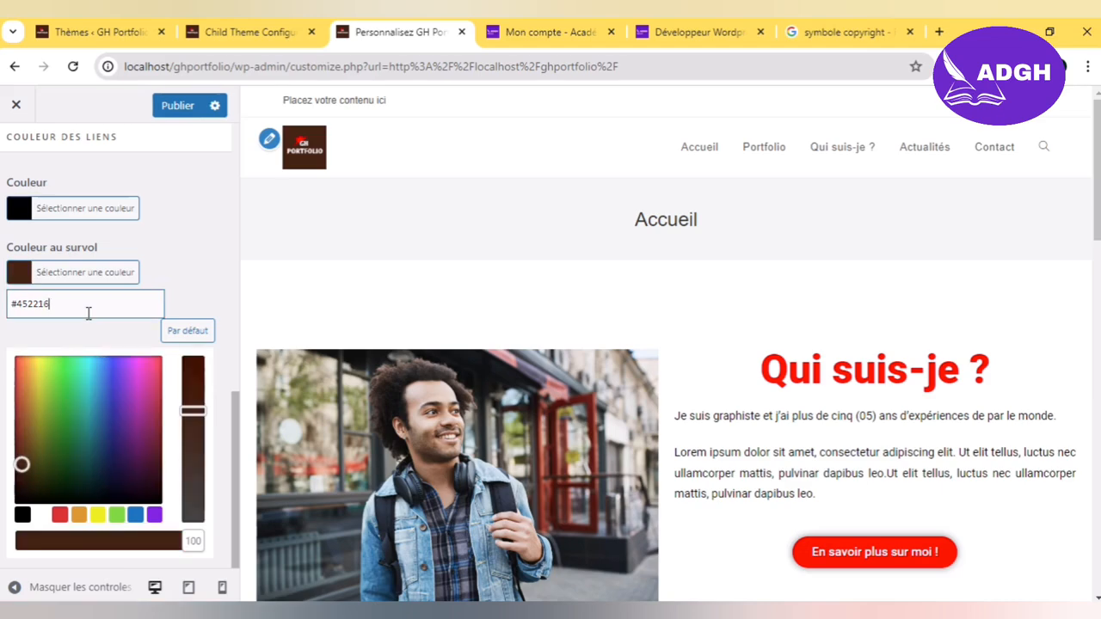
pyautogui.press('BackSpace')
pyautogui.press('BackSpace')
pyautogui.press('BackSpace')
pyautogui.write('FF0000')
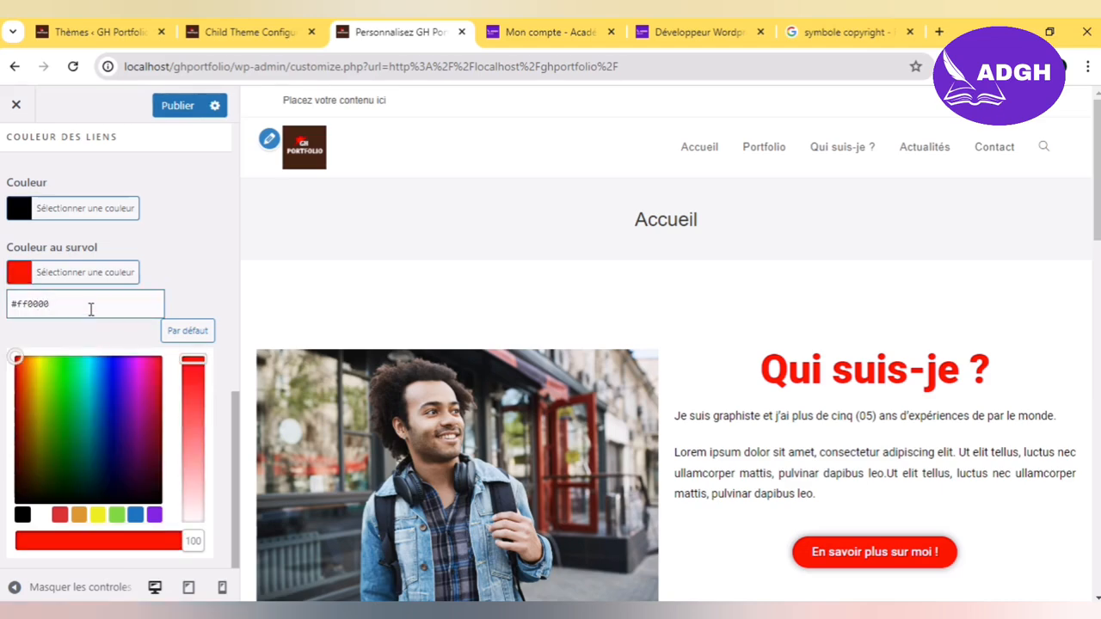
pyautogui.click(182, 259)
pyautogui.scroll(3, 184, 260)
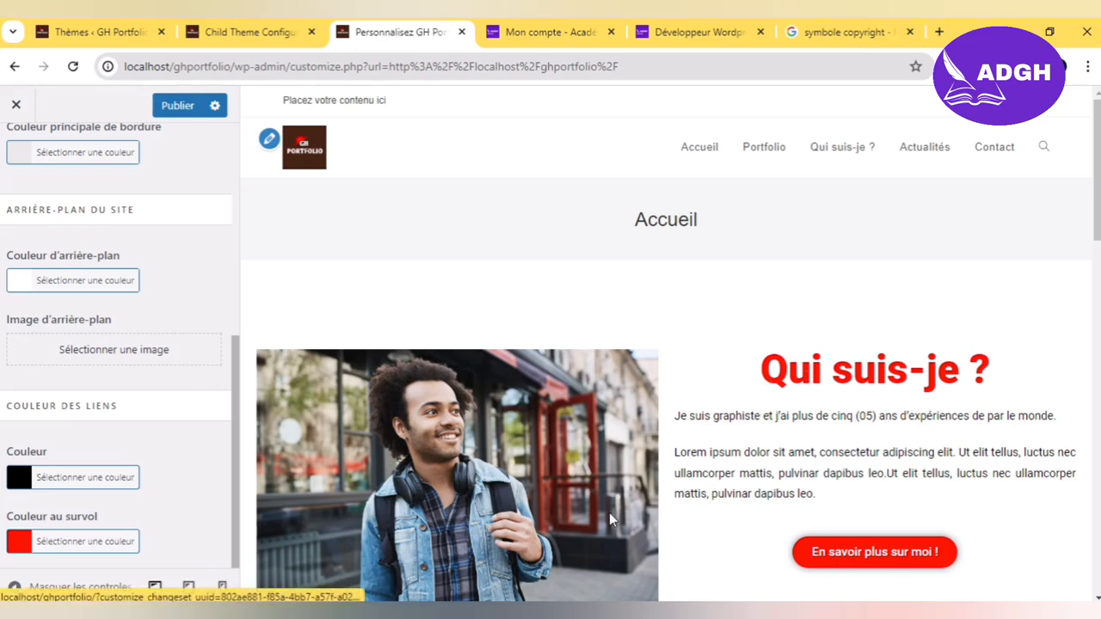
# Step: Open the header logo settings from the page preview and examine the logo image and size options
pyautogui.moveTo(239, 432); pyautogui.dragTo(239, 242)
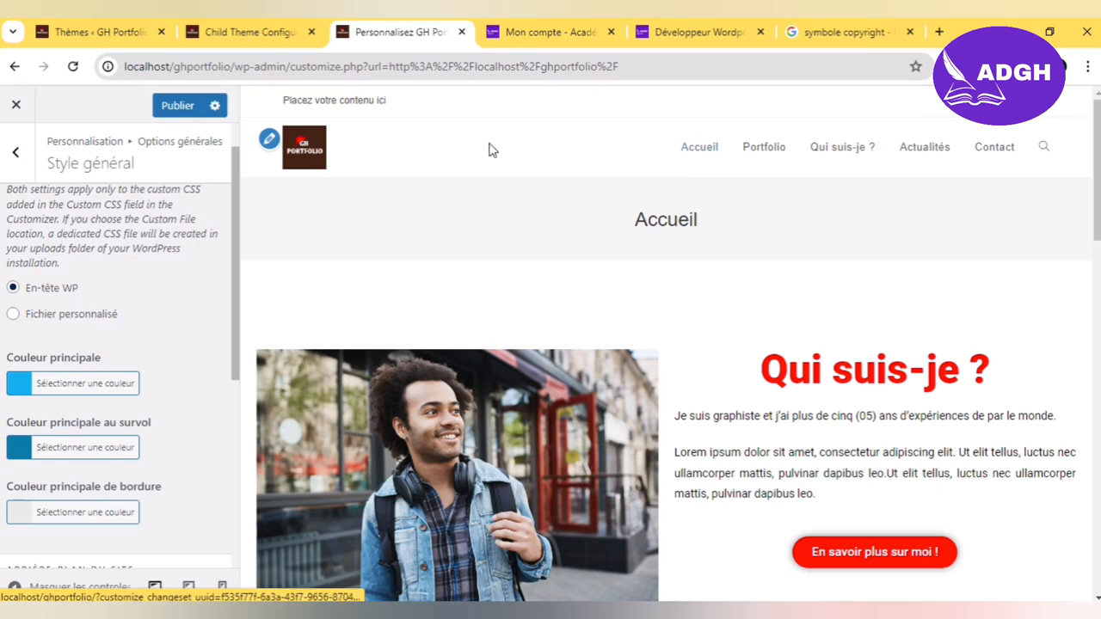
pyautogui.click(270, 140)
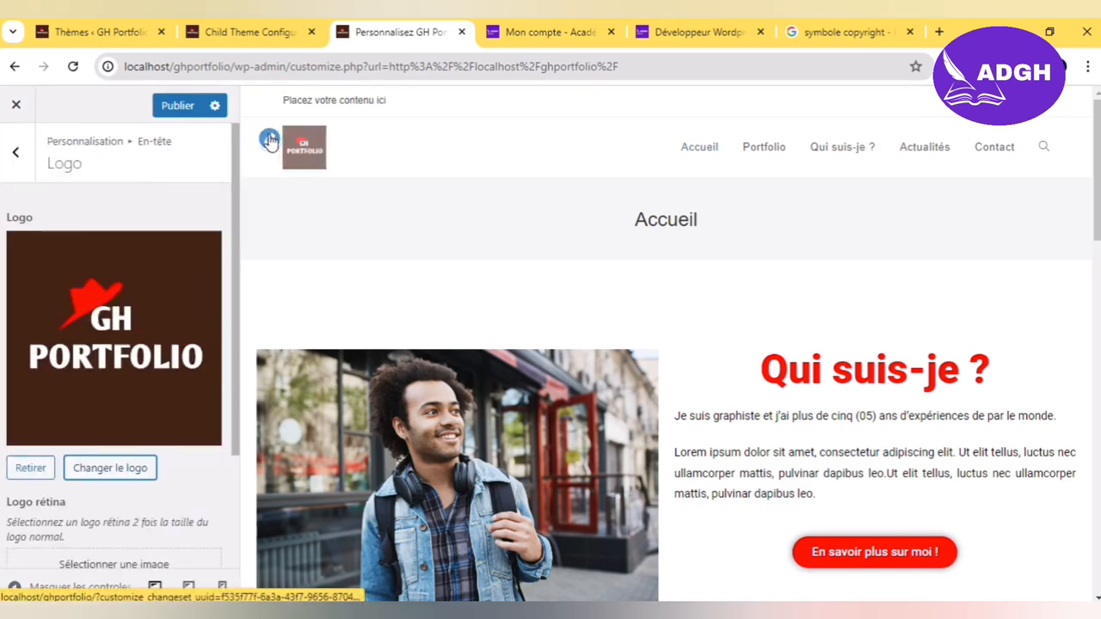
pyautogui.moveTo(239, 216); pyautogui.dragTo(232, 406)
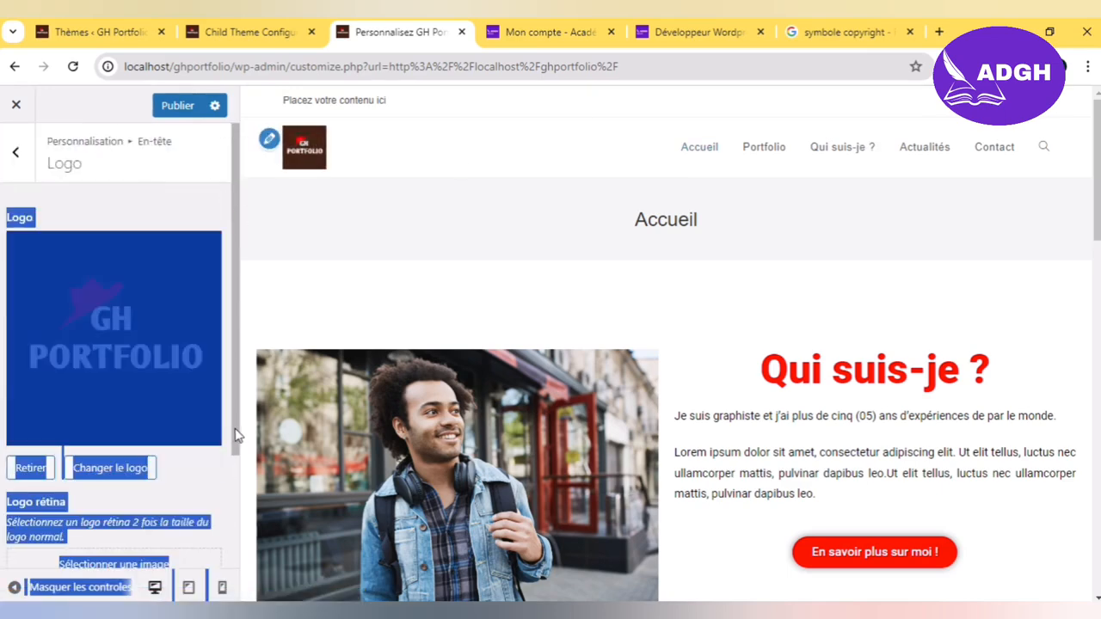
pyautogui.click(230, 456)
pyautogui.scroll(-3, 236, 454)
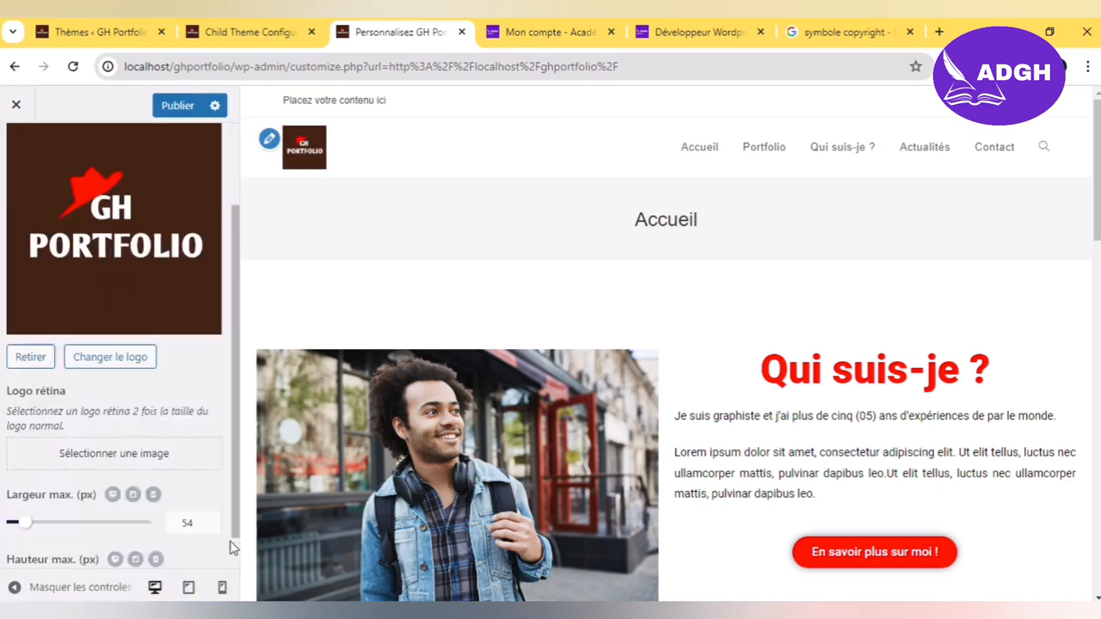
pyautogui.scroll(3, 234, 546)
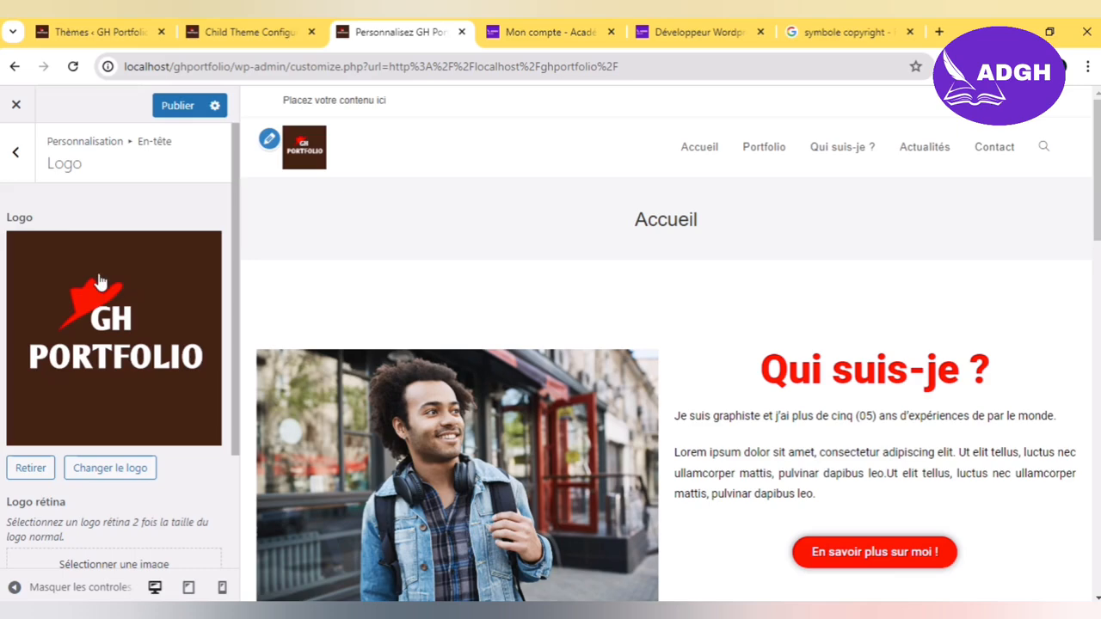
# Step: Open the header's Menu settings and set the Effet de liens option to Souligner de la gauche
pyautogui.click(16, 152)
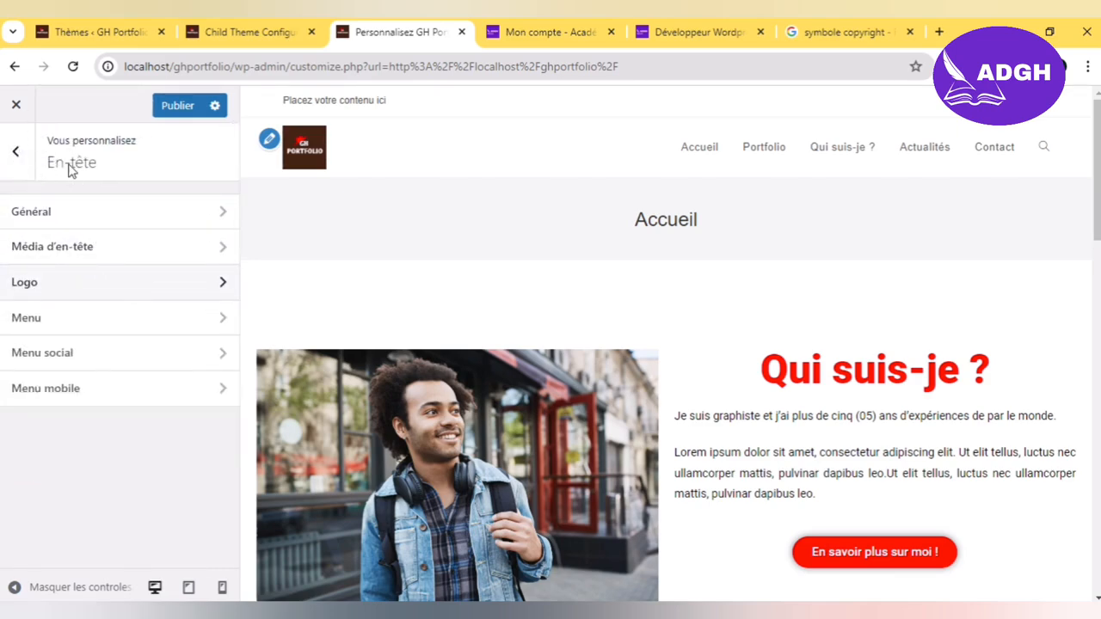
pyautogui.click(104, 325)
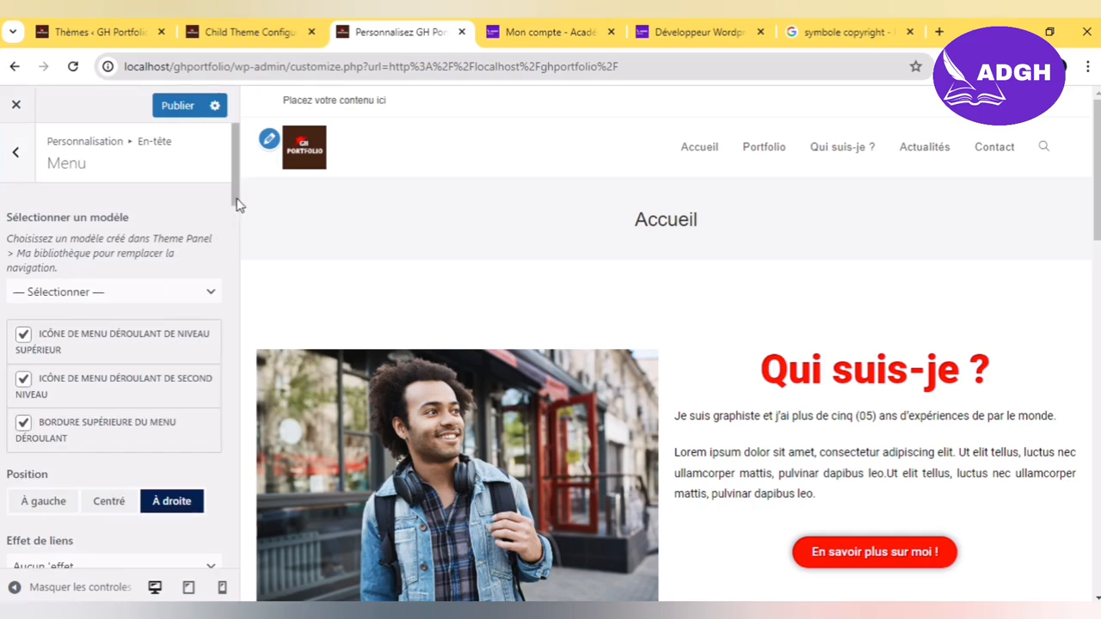
pyautogui.moveTo(238, 205); pyautogui.dragTo(244, 268)
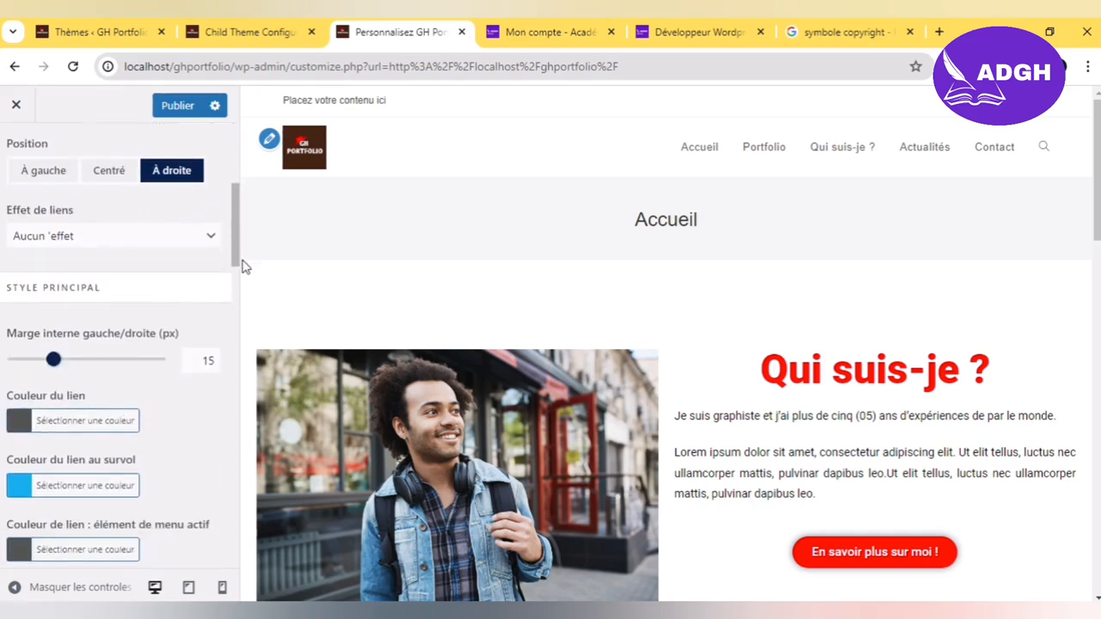
pyautogui.click(166, 238)
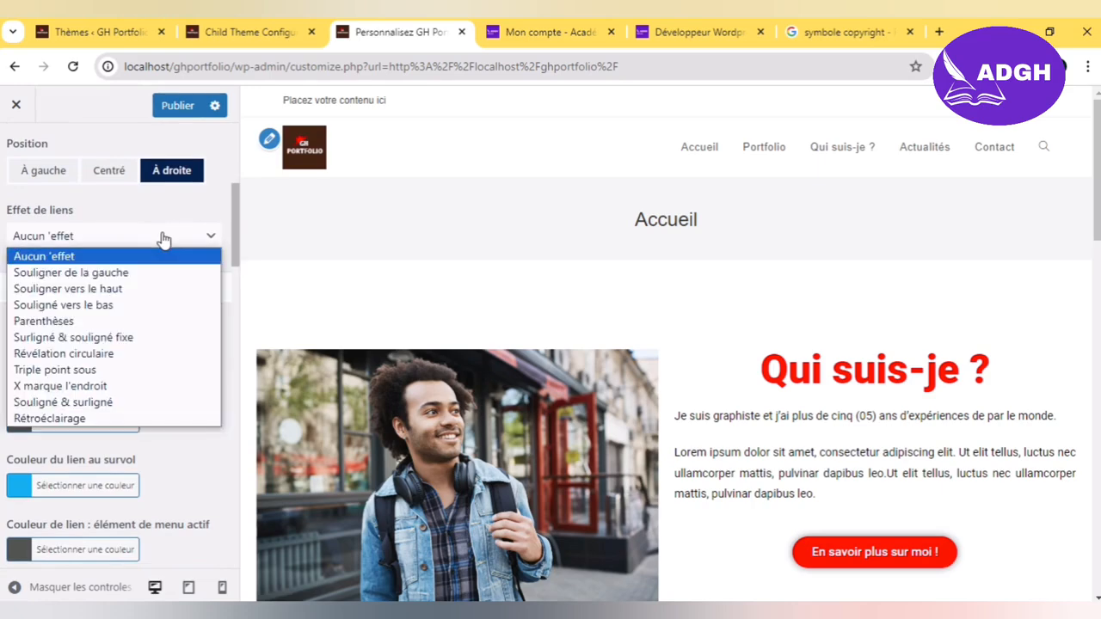
pyautogui.click(135, 272)
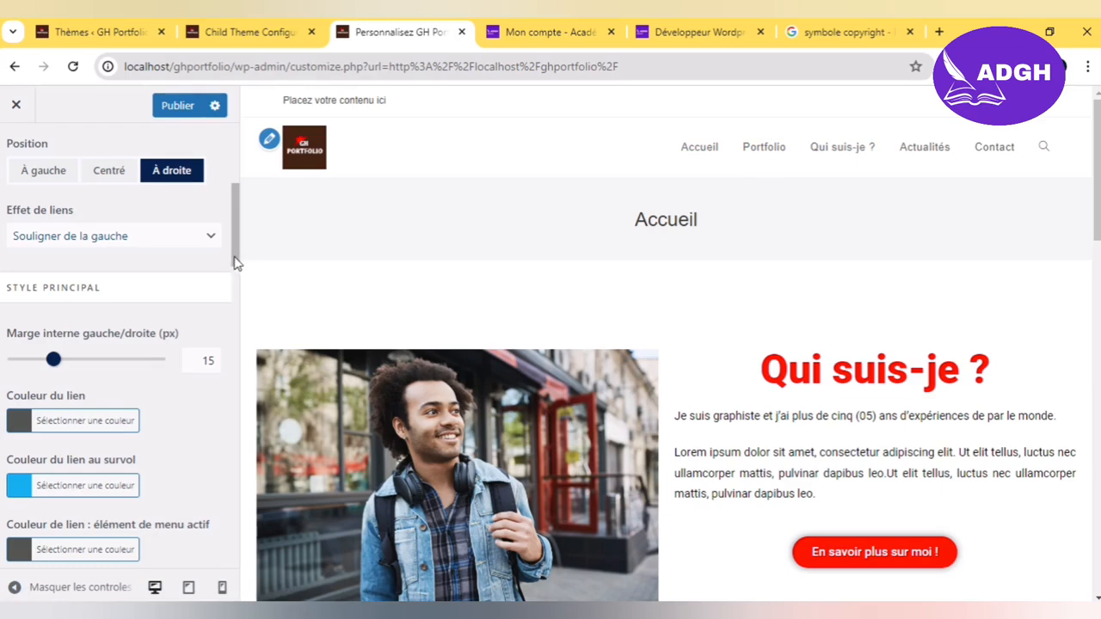
# Step: Set the main menu's link color (Couleur du lien) to black, #000000
pyautogui.moveTo(237, 263); pyautogui.dragTo(240, 280)
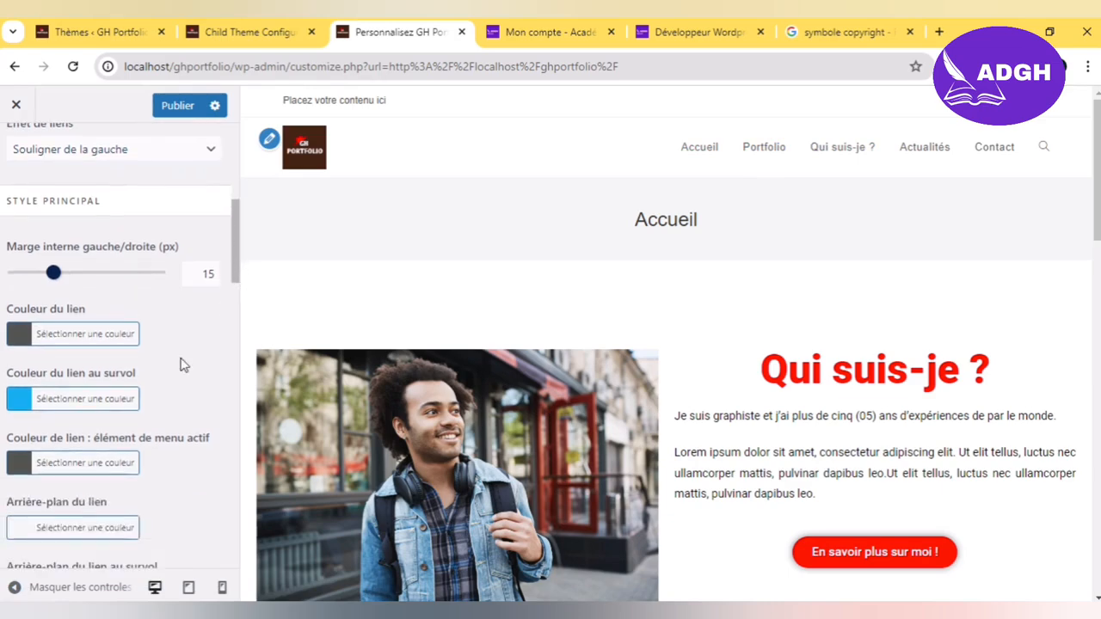
pyautogui.click(15, 337)
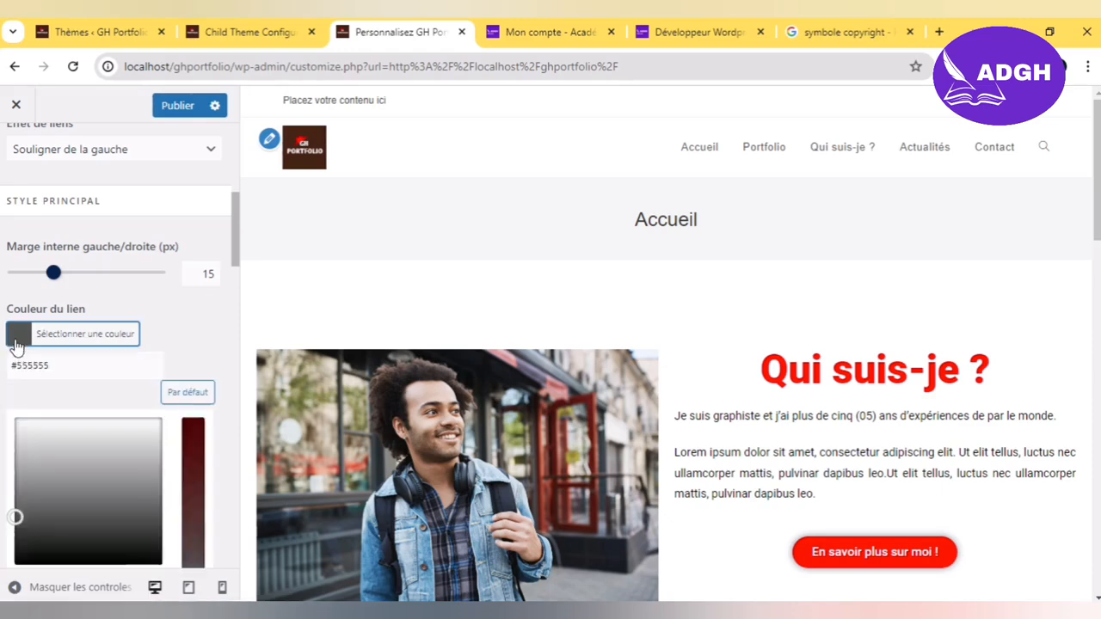
pyautogui.click(240, 264)
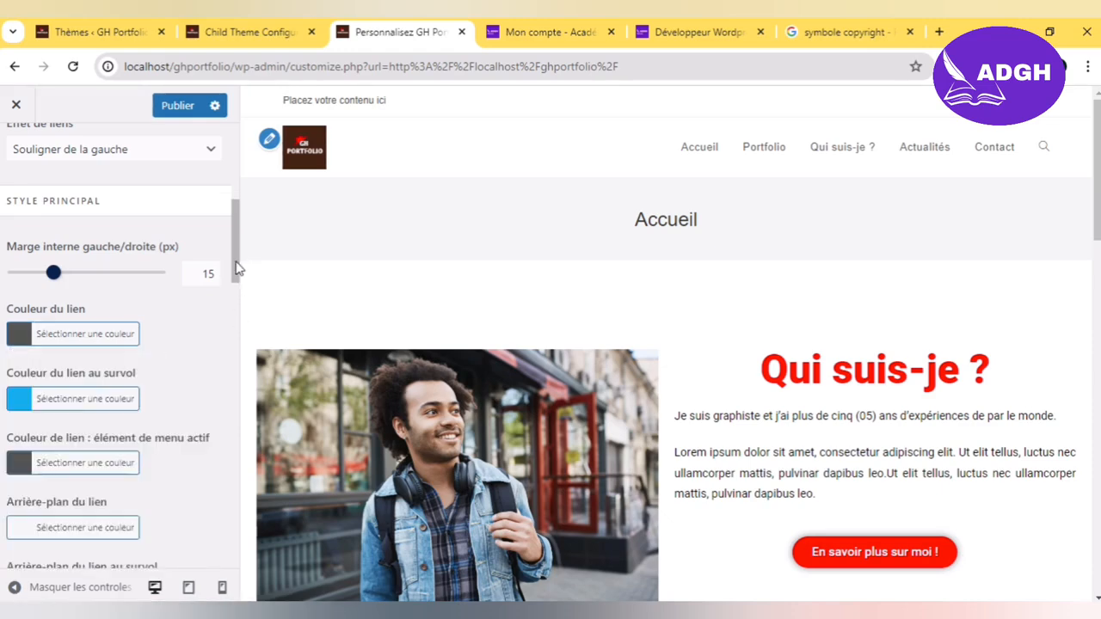
pyautogui.scroll(-1, 239, 268)
pyautogui.click(26, 291)
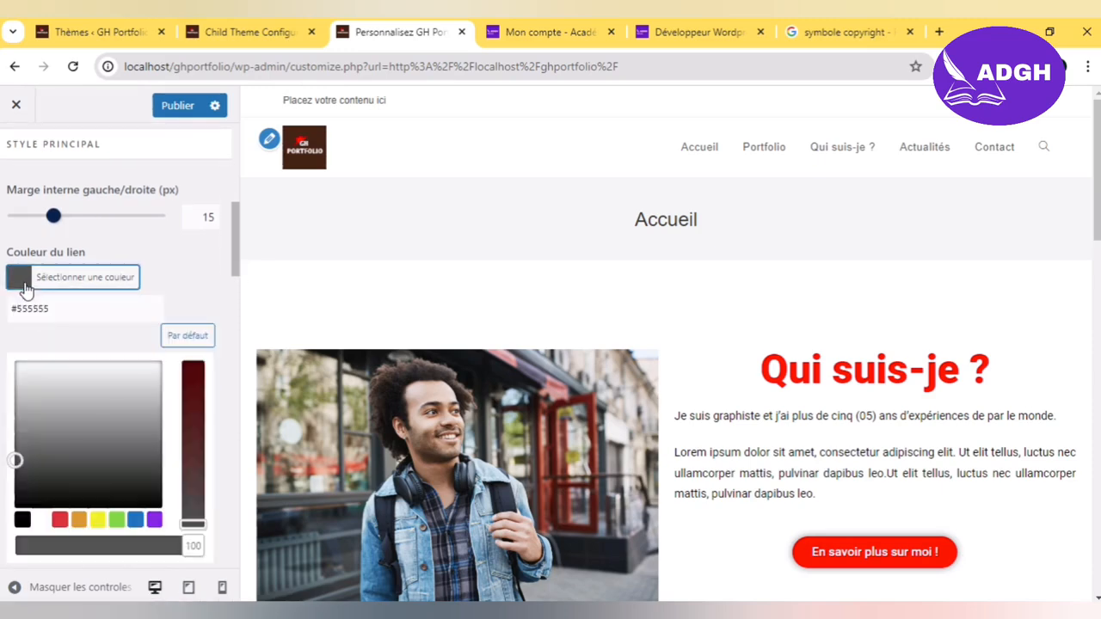
pyautogui.click(22, 519)
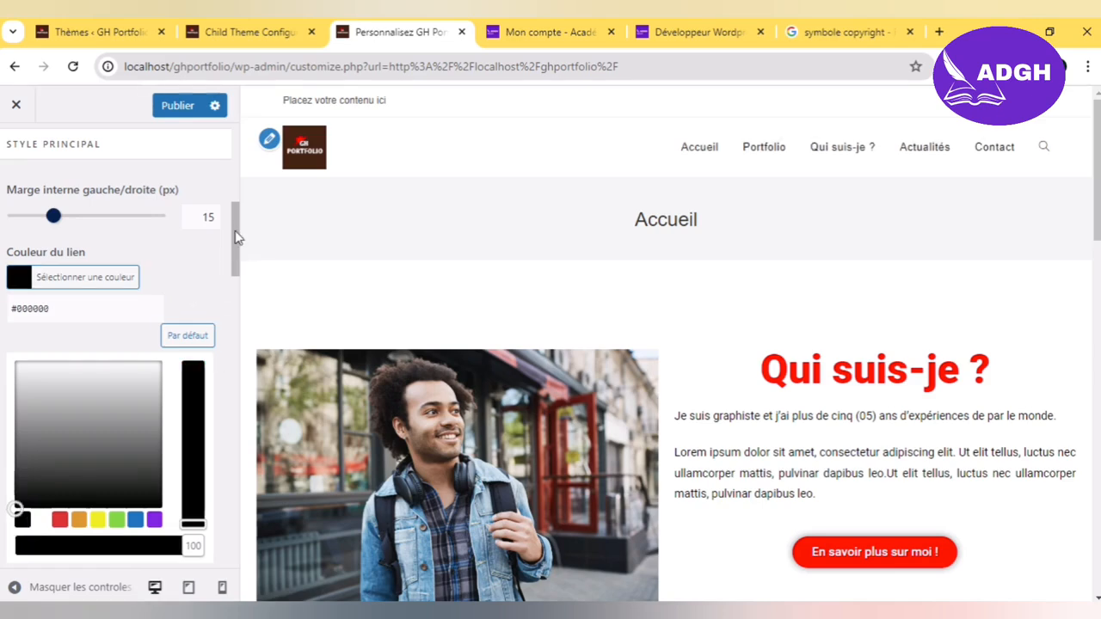
# Step: Set the main menu's link hover color (Couleur du lien au survol) to red, #ff0000
pyautogui.moveTo(237, 238); pyautogui.dragTo(241, 280)
pyautogui.click(209, 345)
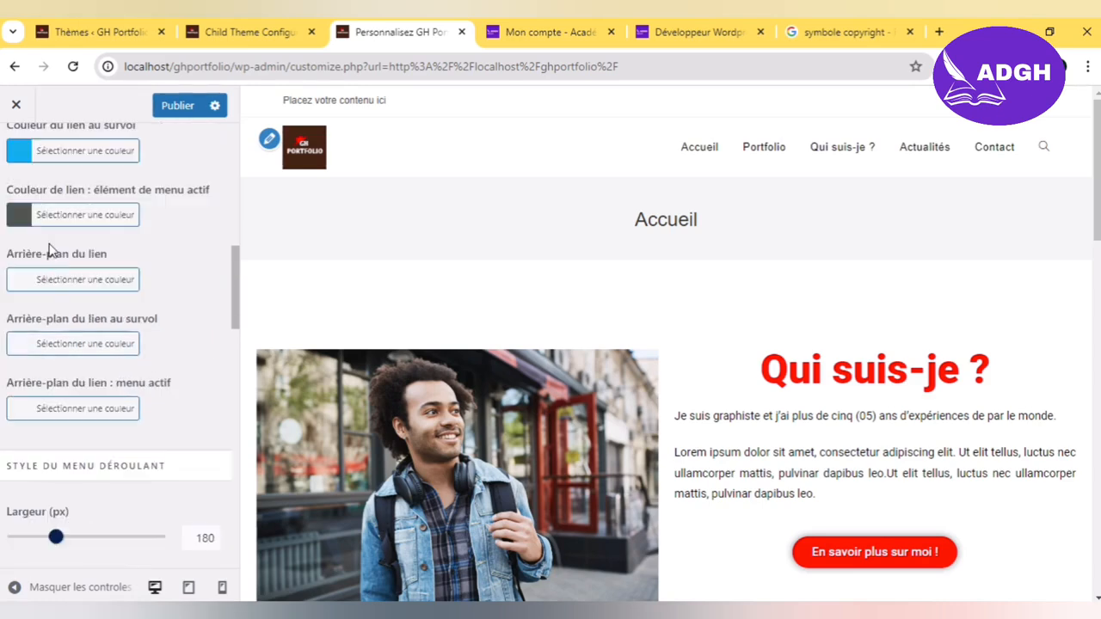
pyautogui.click(39, 153)
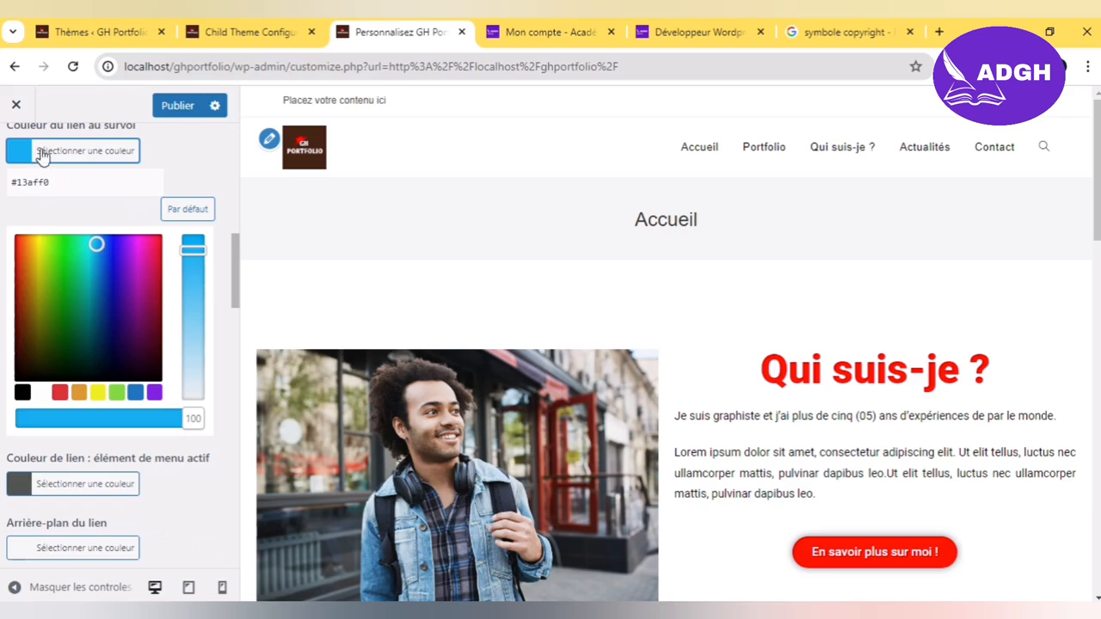
pyautogui.click(89, 186)
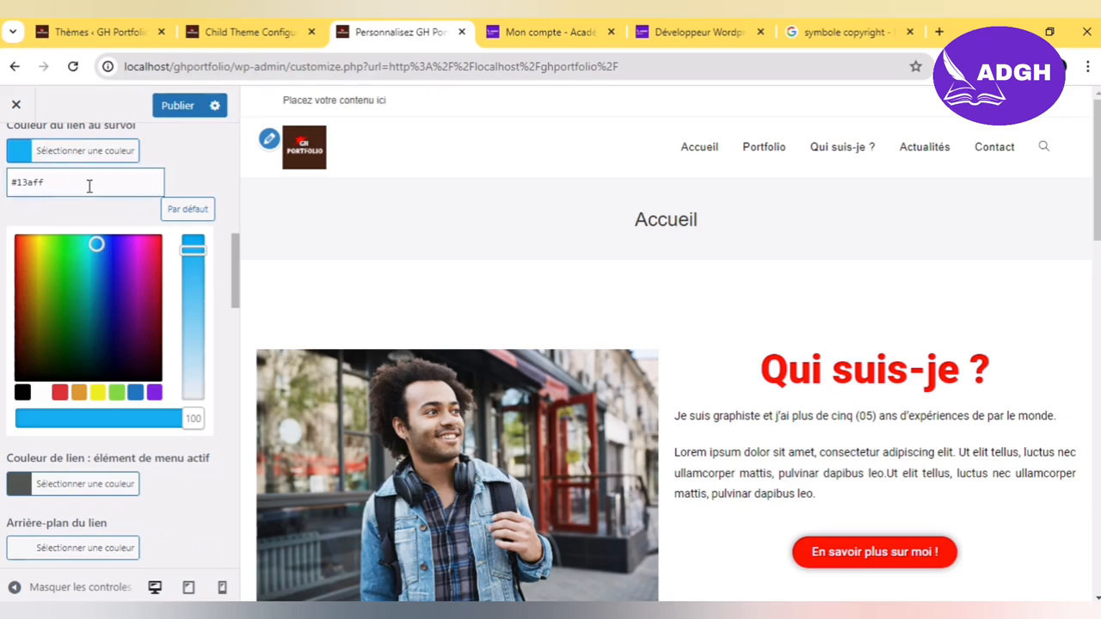
pyautogui.write('FF0000')
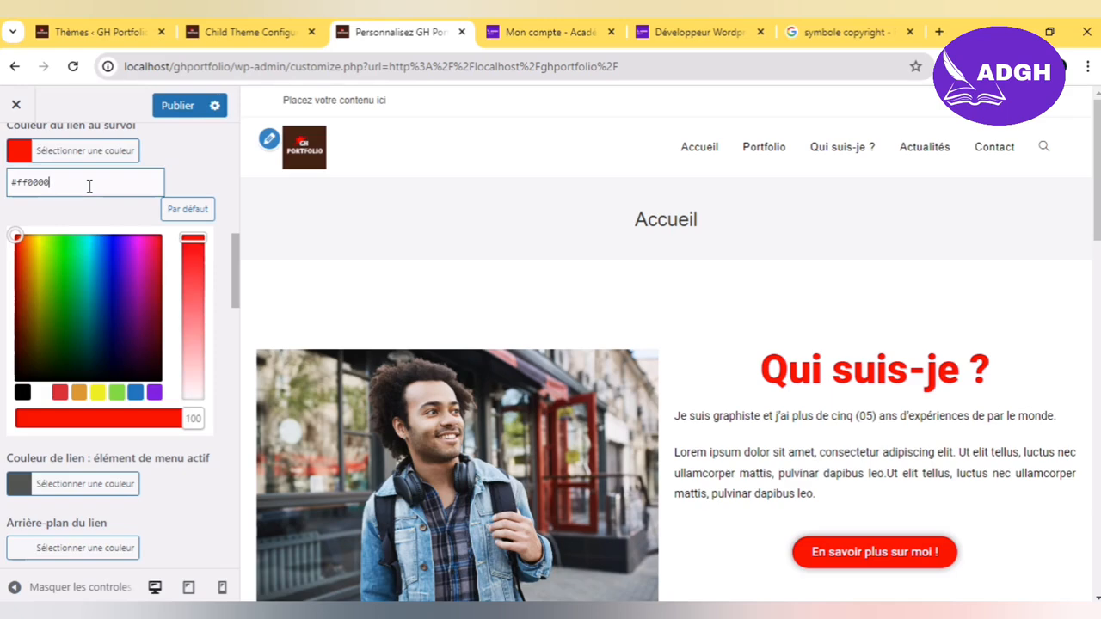
pyautogui.click(169, 179)
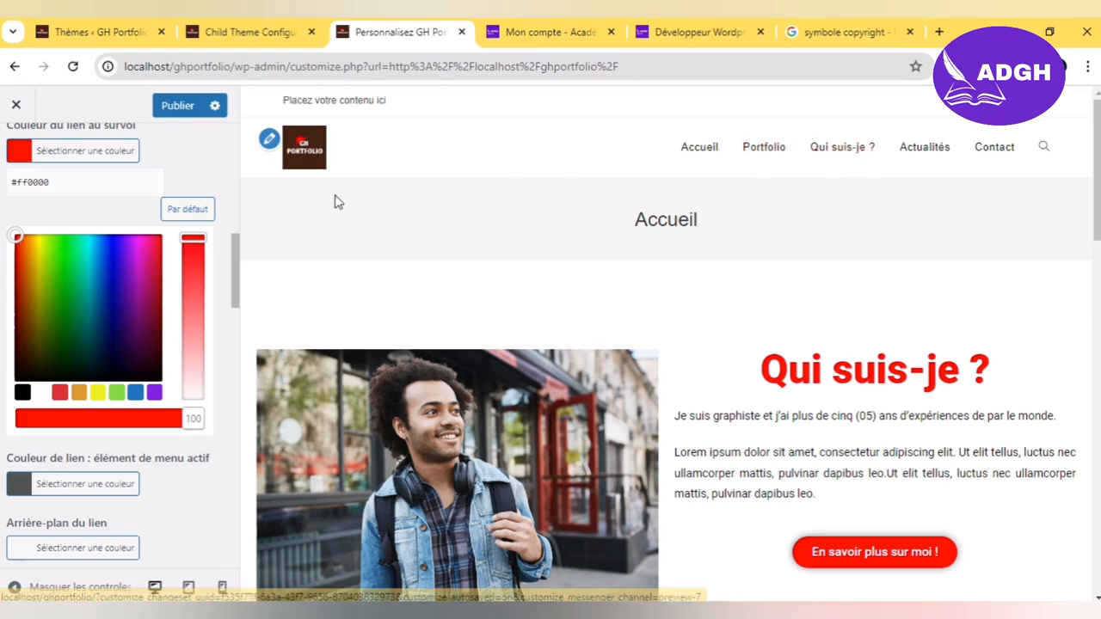
pyautogui.click(227, 191)
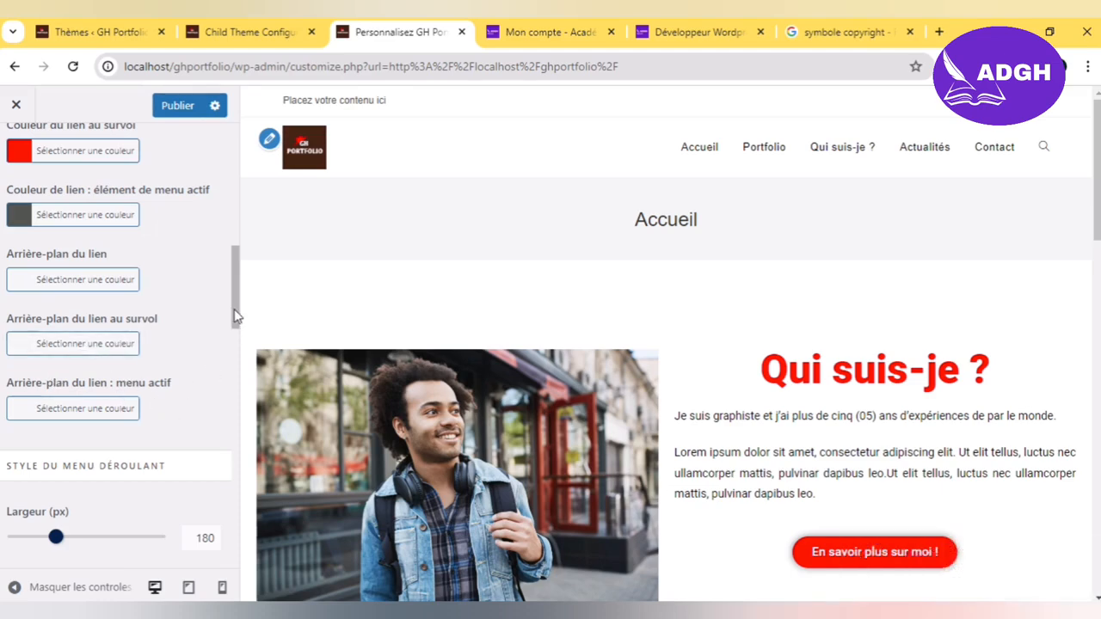
# Step: Try the menu positions Centré and À gauche in the header and restore À droite
pyautogui.moveTo(237, 320); pyautogui.dragTo(240, 178)
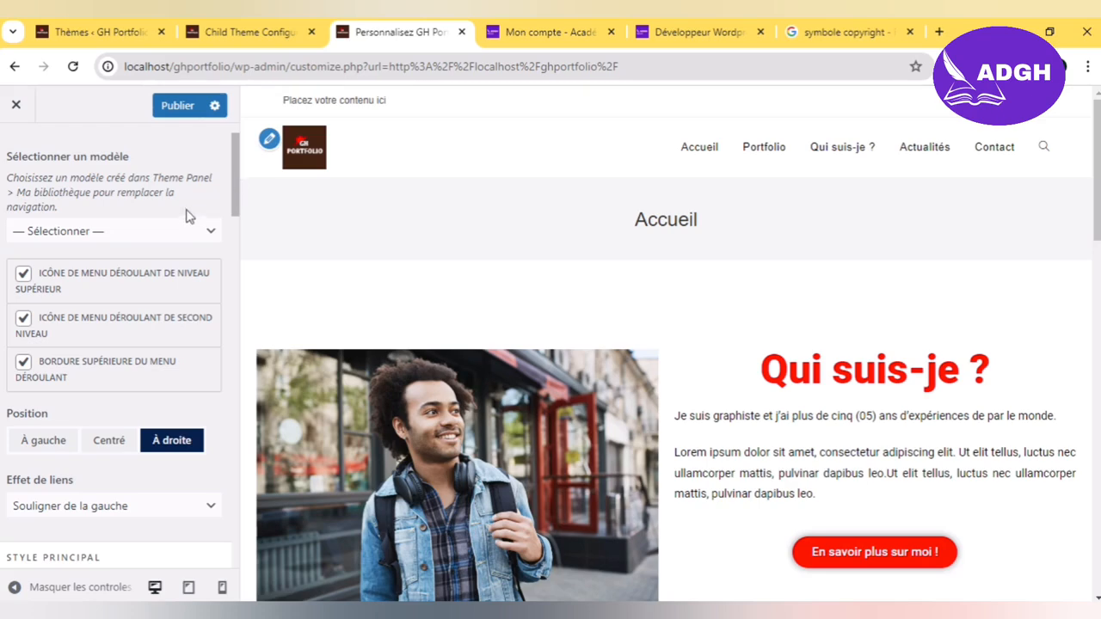
pyautogui.click(187, 232)
pyautogui.click(215, 204)
pyautogui.moveTo(234, 201); pyautogui.dragTo(240, 248)
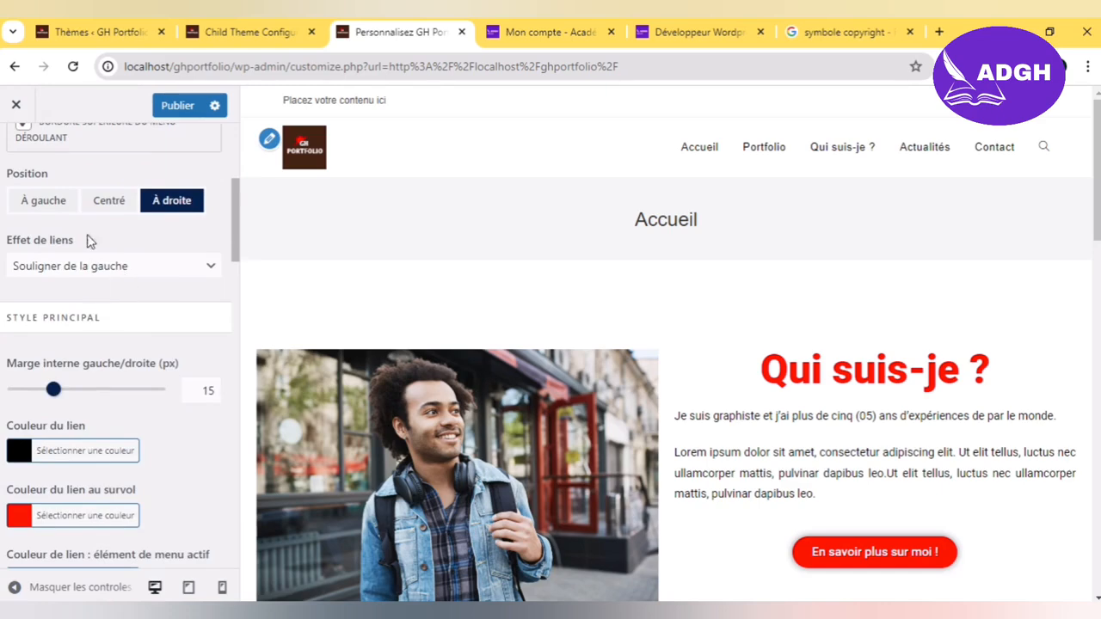
pyautogui.click(74, 204)
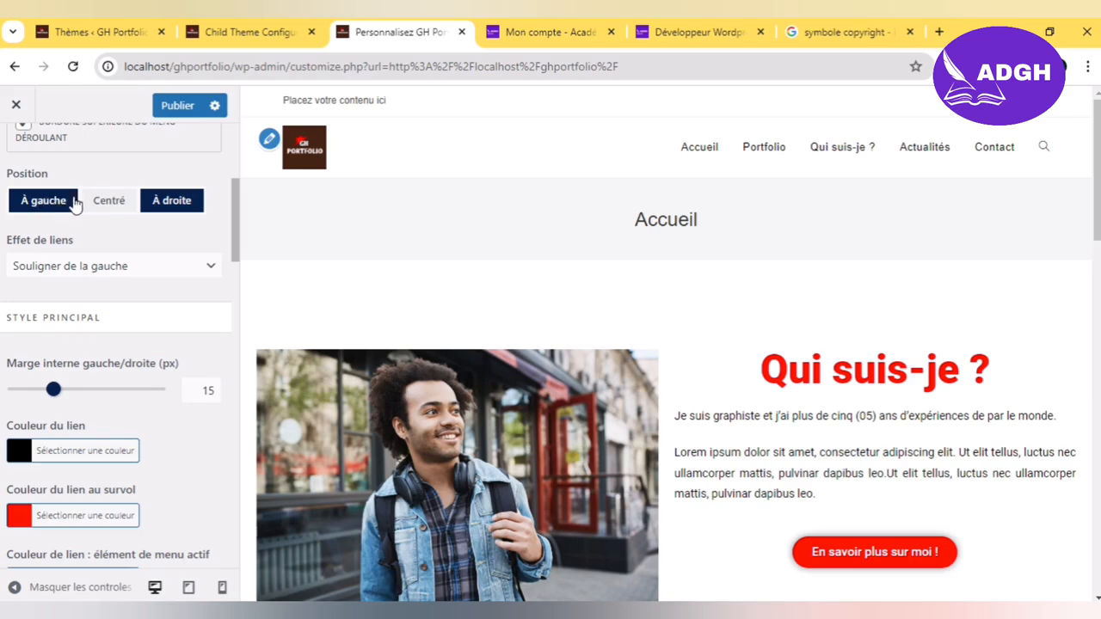
pyautogui.click(91, 204)
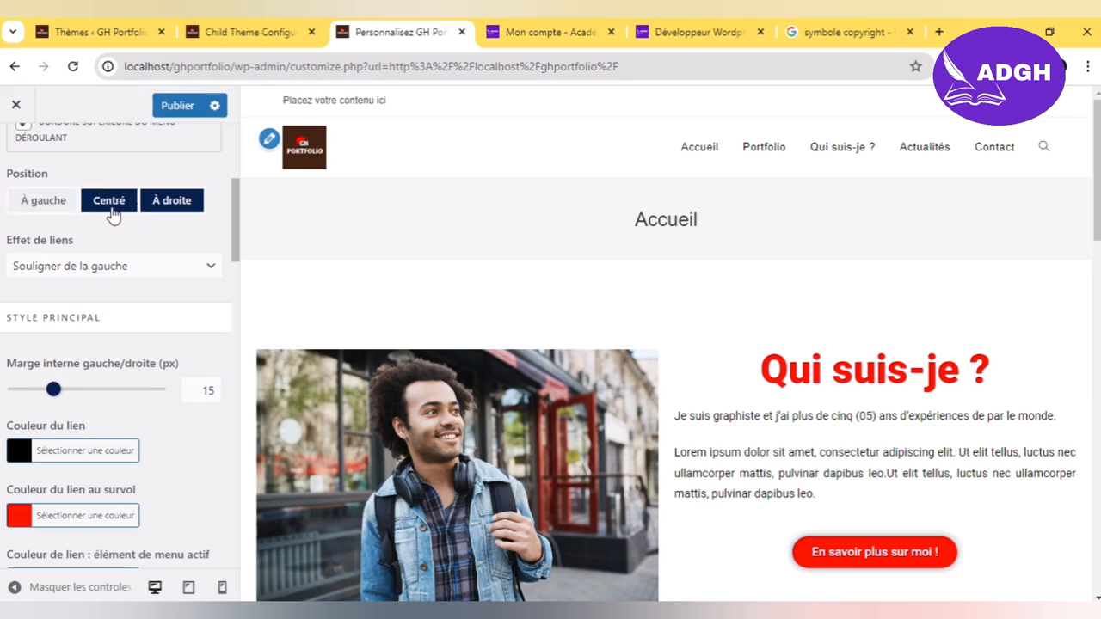
pyautogui.click(144, 209)
pyautogui.click(117, 208)
pyautogui.click(155, 204)
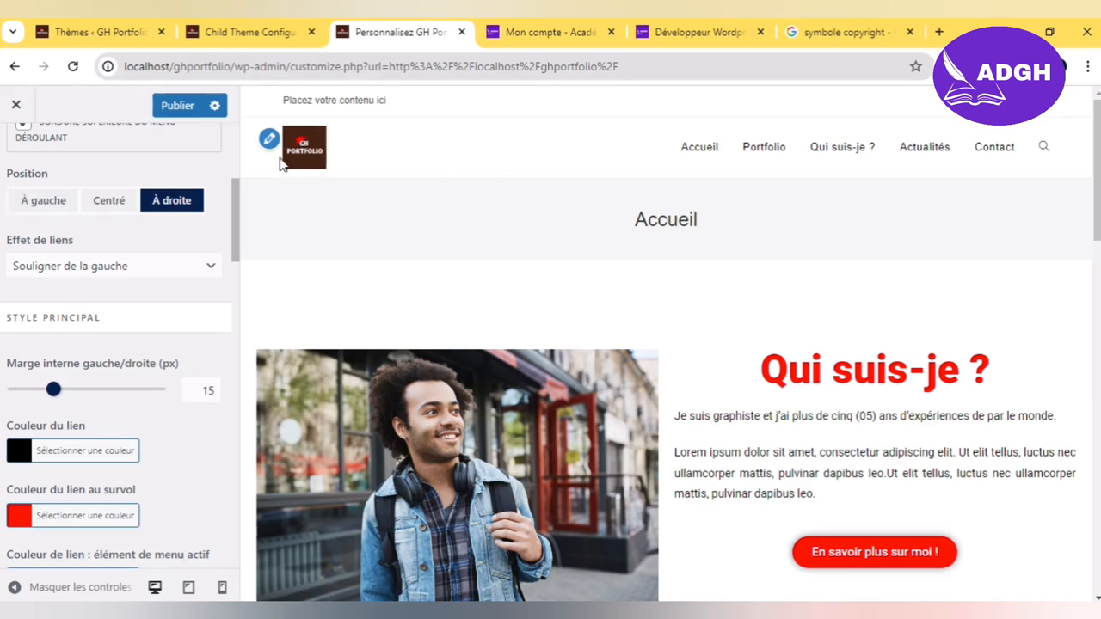
pyautogui.click(118, 201)
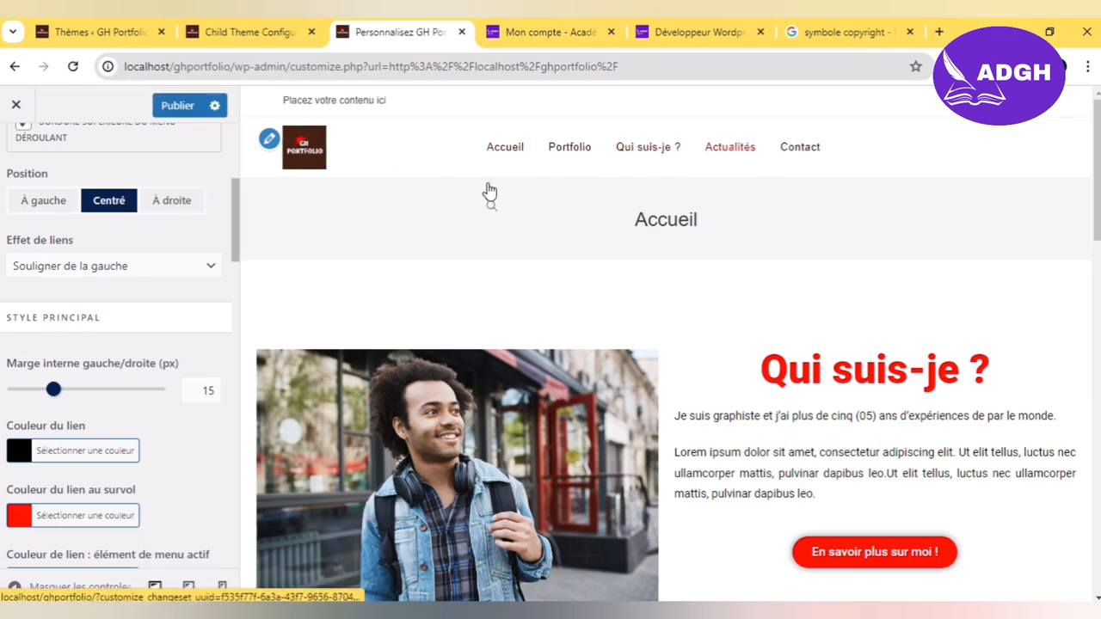
pyautogui.click(42, 201)
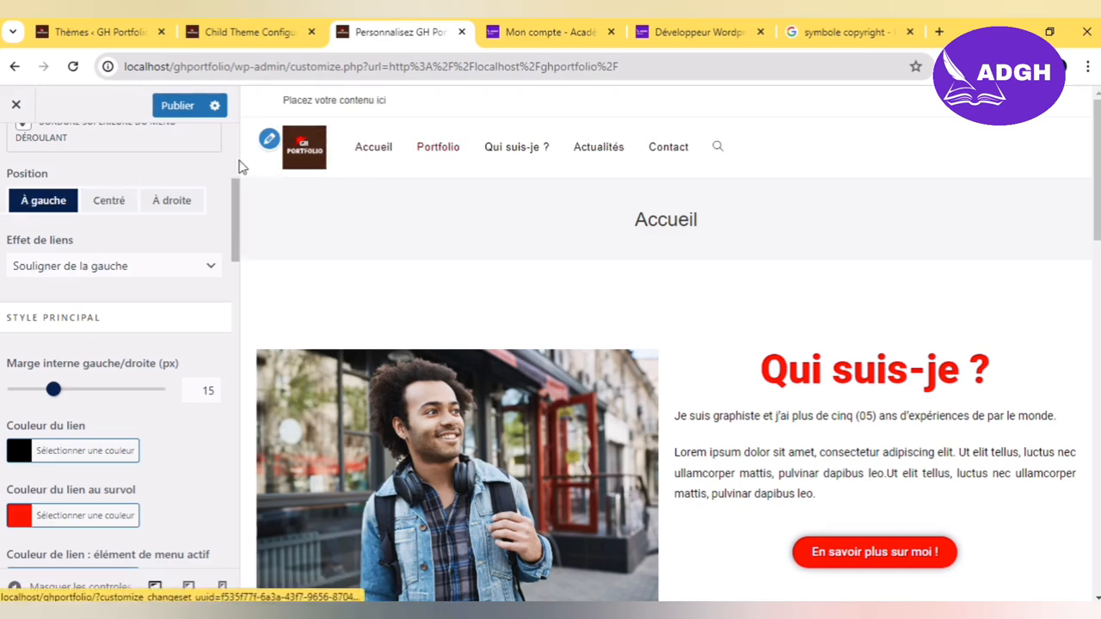
pyautogui.click(176, 201)
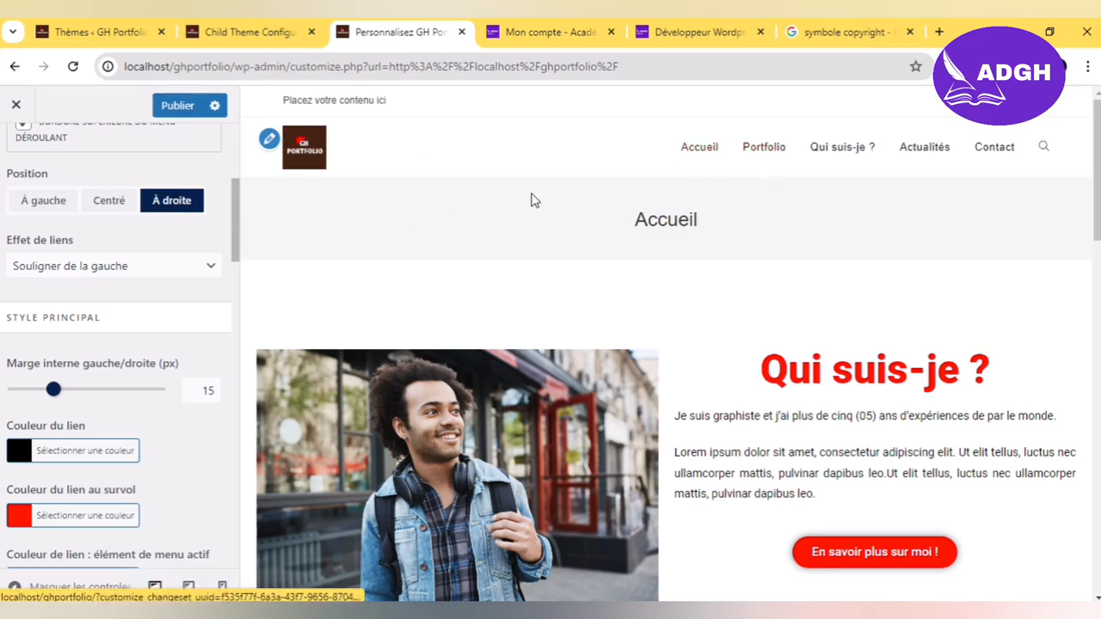
# Step: Try the link effects Souligner vers le haut, Surligné & souligné fixe and Souligné & surligné, and restore Souligner de la gauche
pyautogui.click(157, 274)
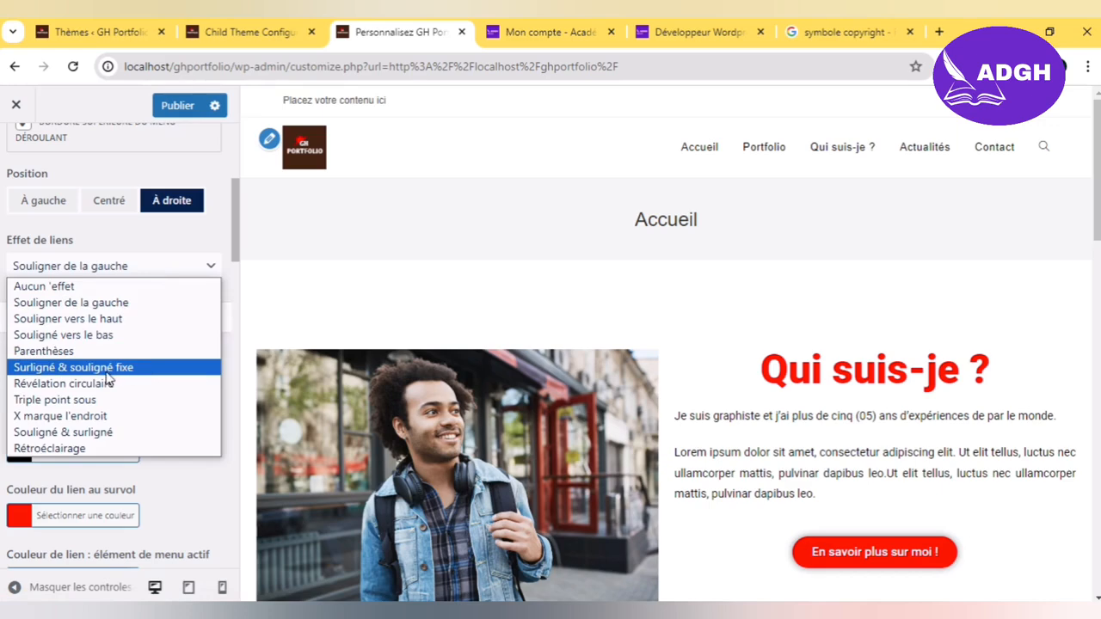
pyautogui.click(89, 319)
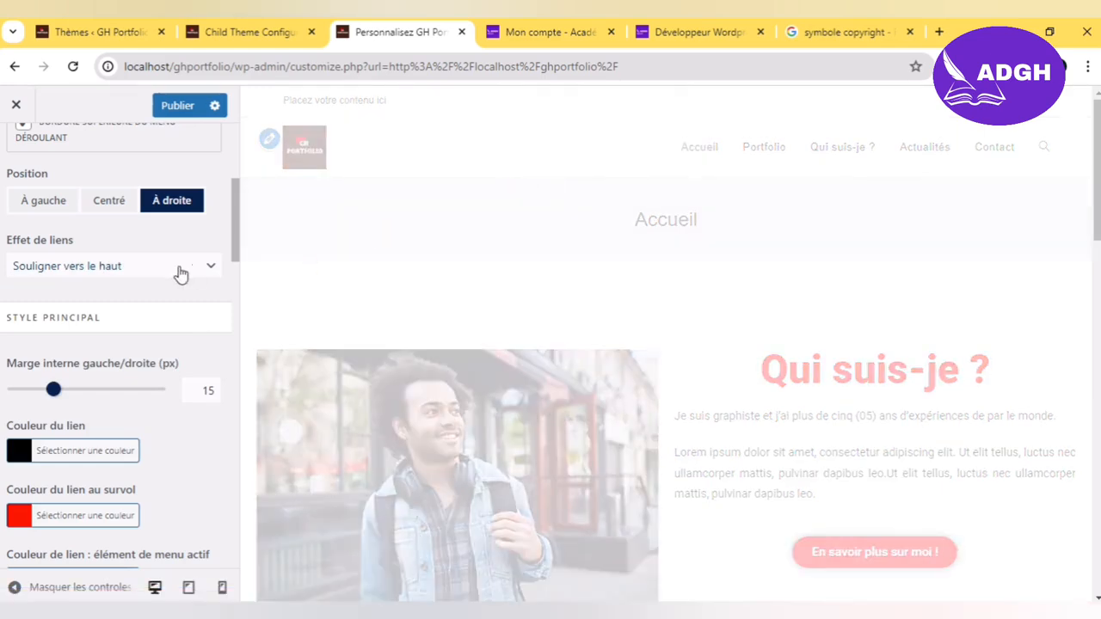
pyautogui.click(196, 270)
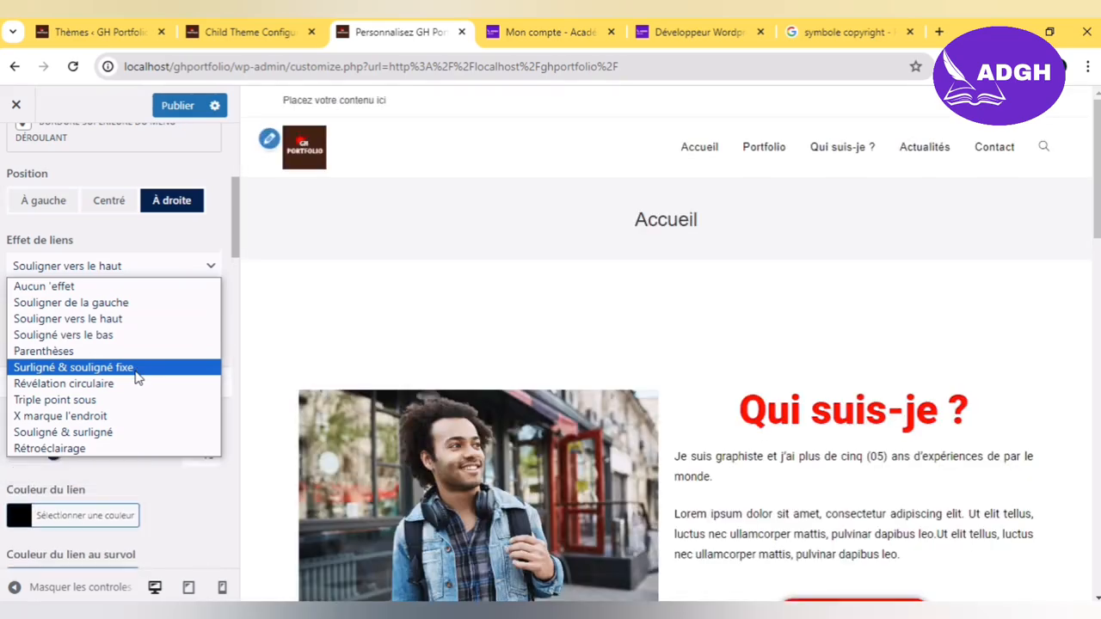
pyautogui.click(129, 367)
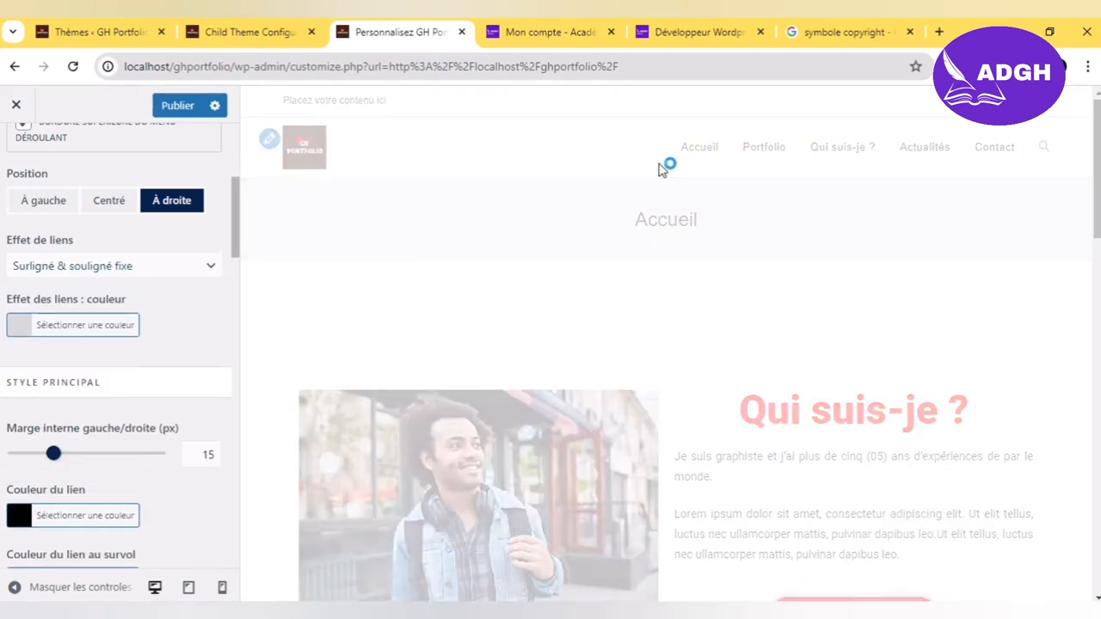
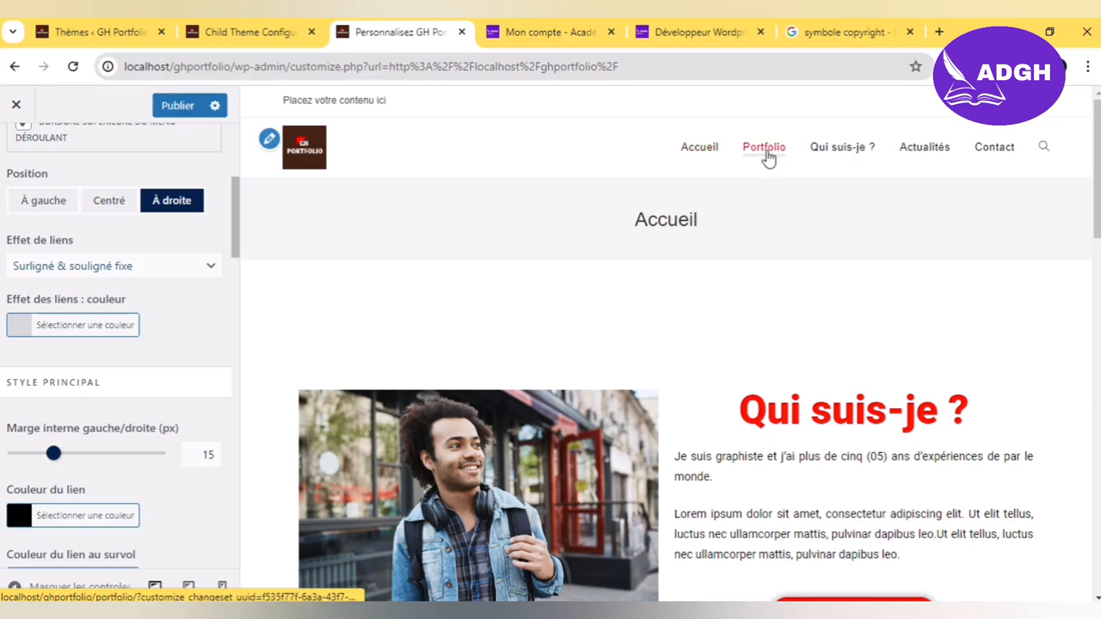
pyautogui.click(178, 271)
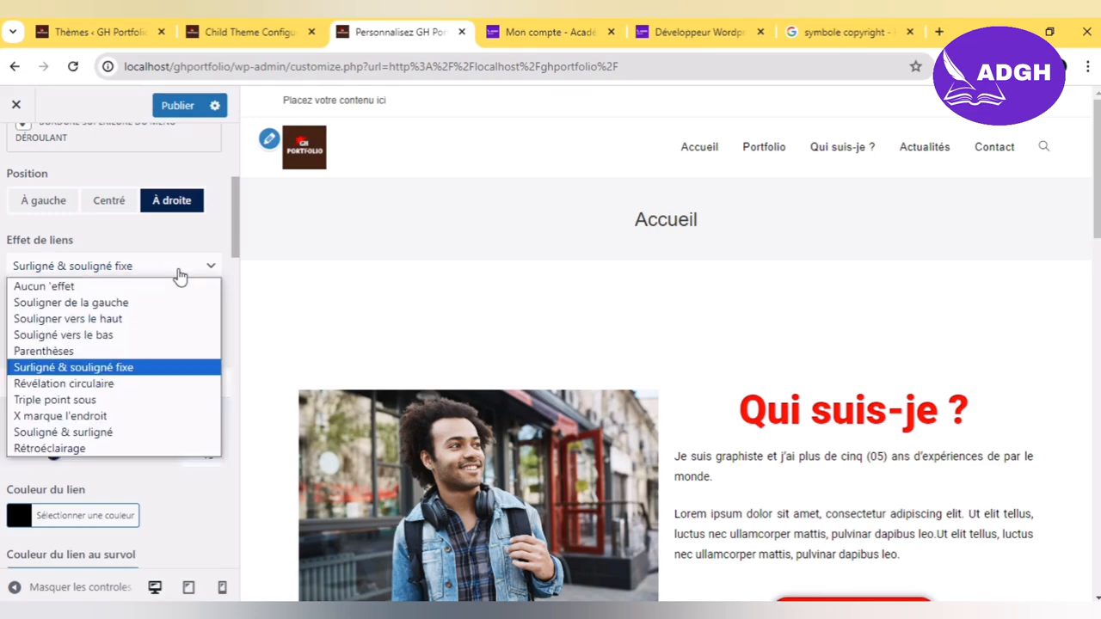
pyautogui.click(97, 433)
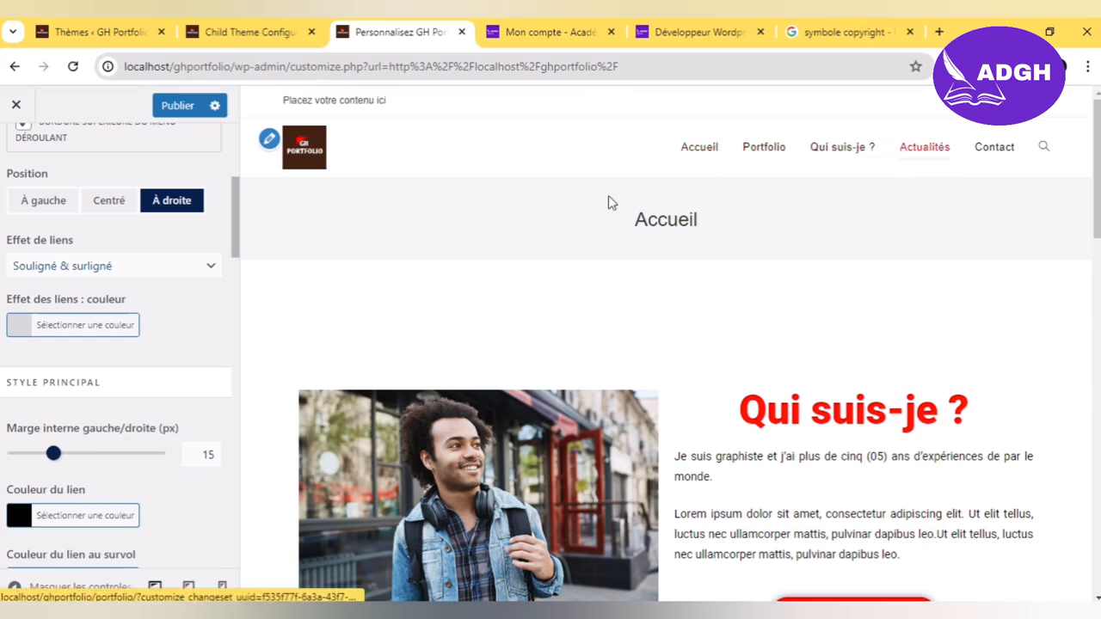
pyautogui.click(197, 269)
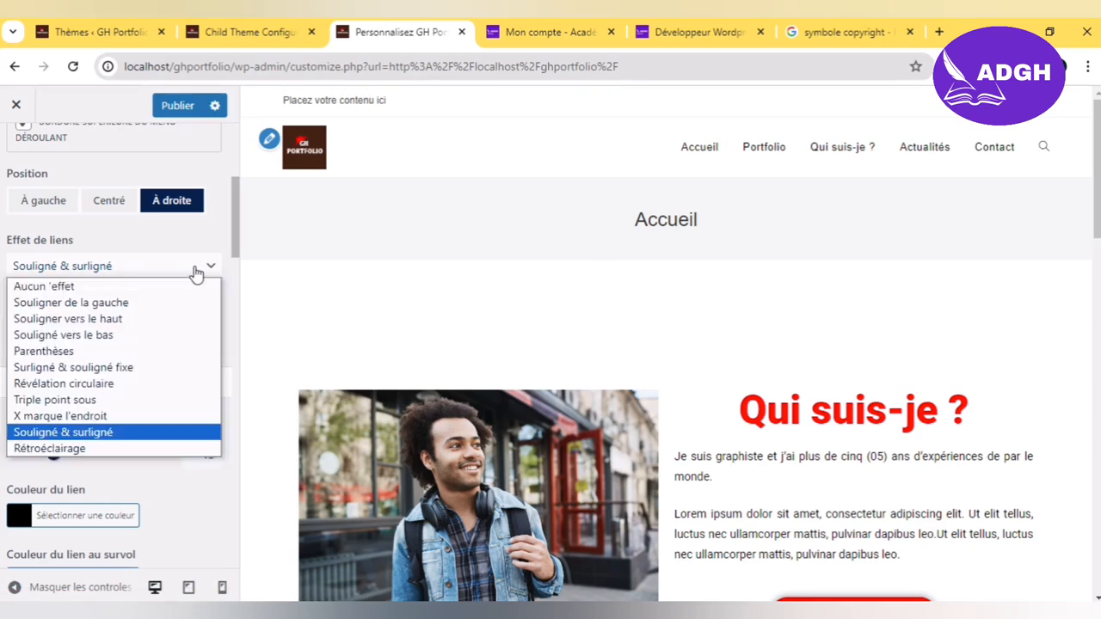
pyautogui.click(125, 302)
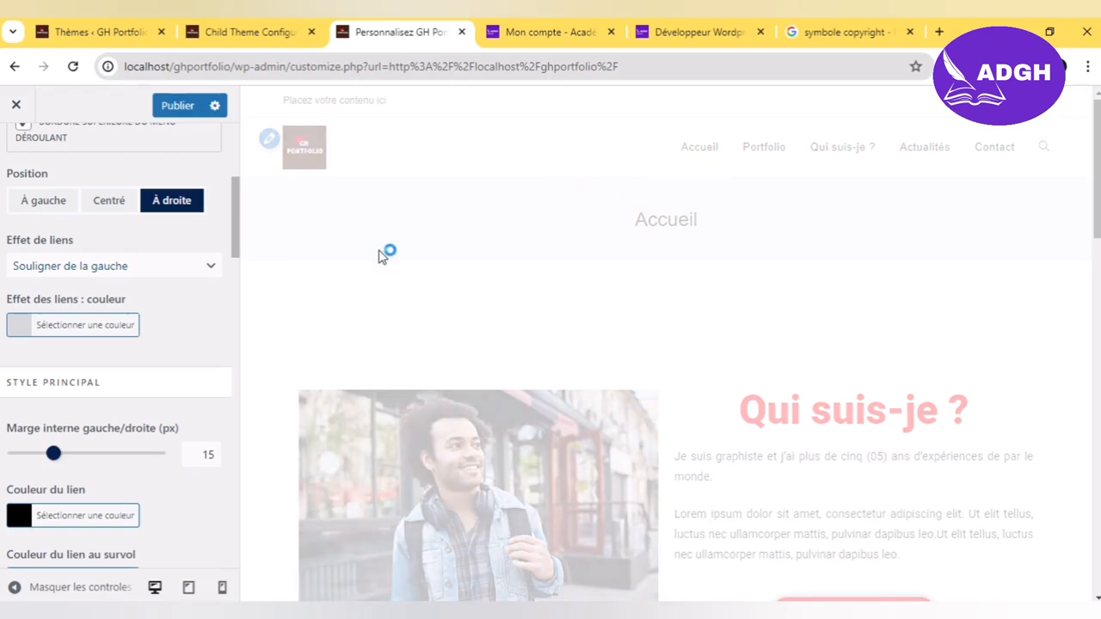
# Step: Set the menu's link effect color (Effet des liens : couleur) to red, FF0000
pyautogui.click(23, 331)
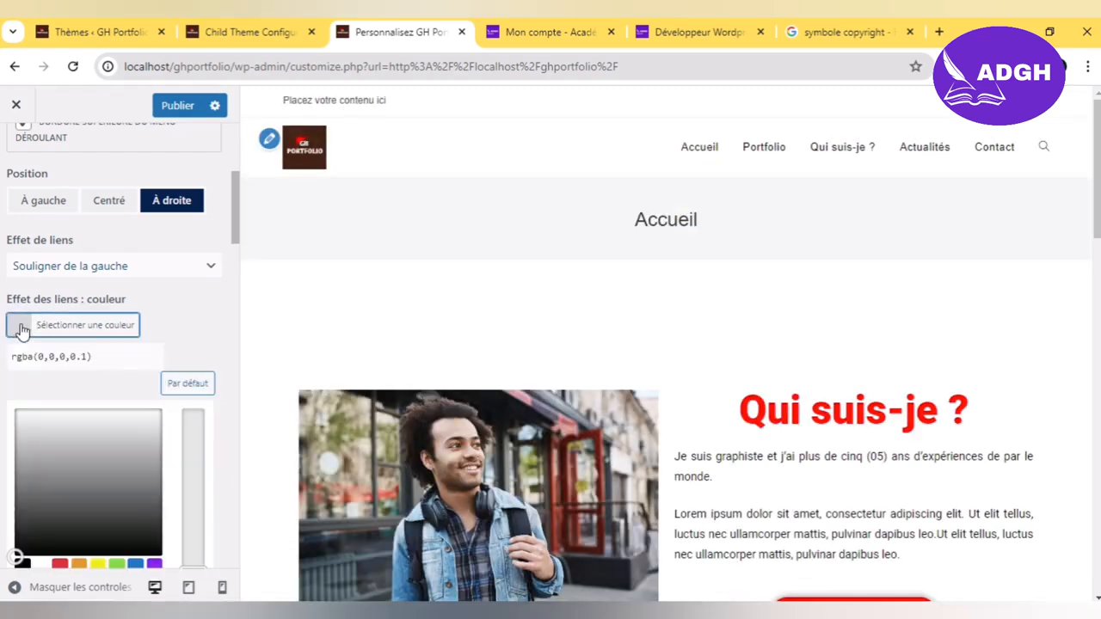
pyautogui.click(120, 356)
pyautogui.hotkey('ctrl', 'a')
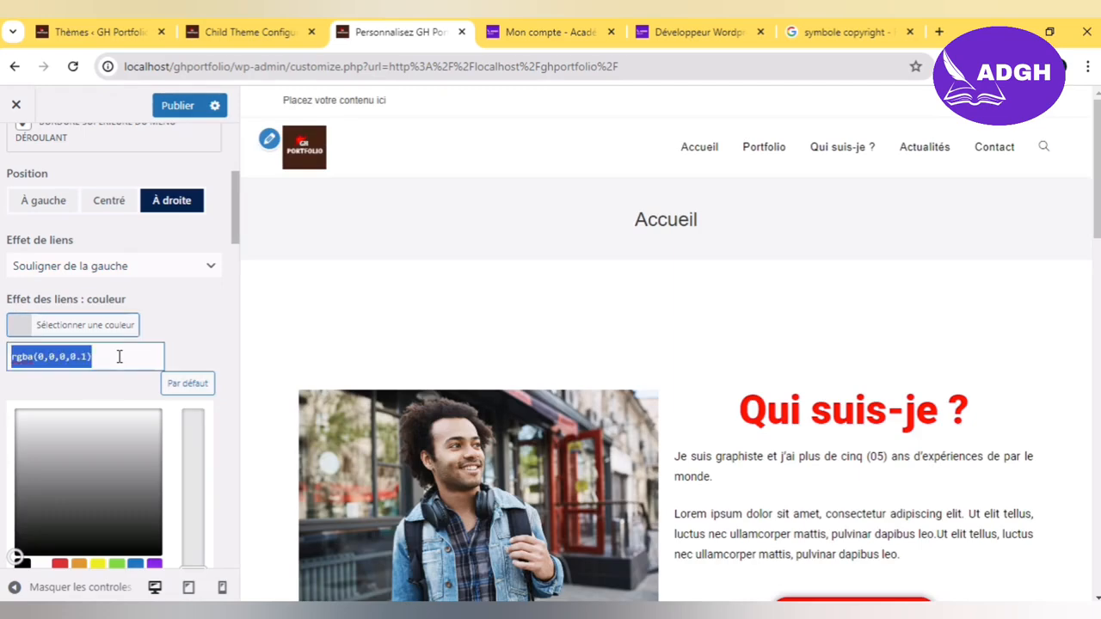
pyautogui.write('FF00')
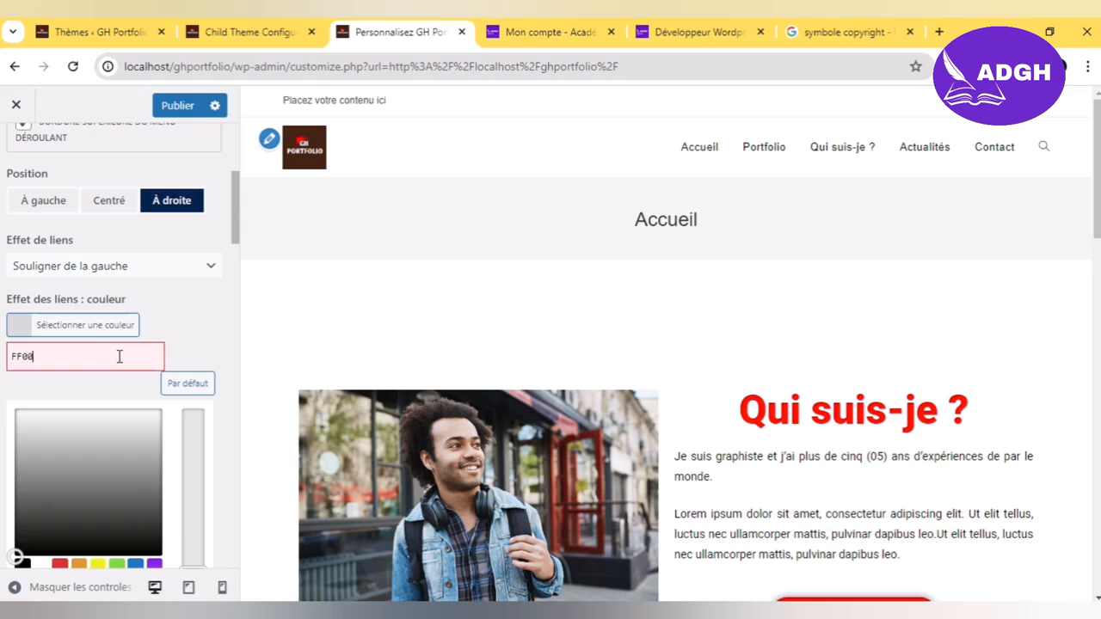
pyautogui.write('00')
pyautogui.click(205, 309)
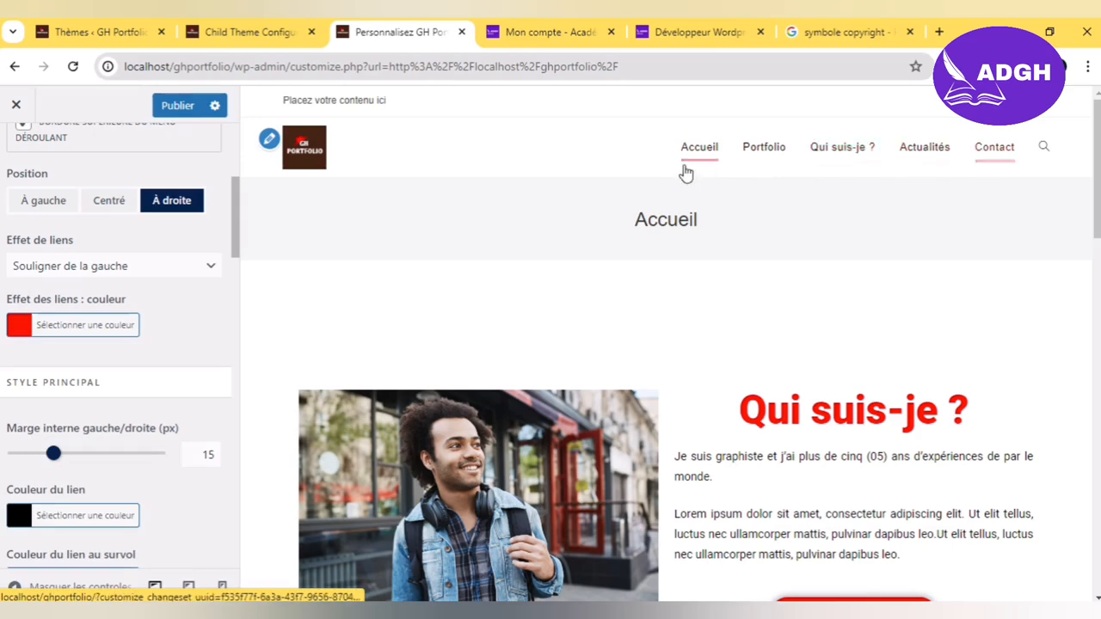
# Step: Keep Souligner de la gauche as the menu's link effect and publish the changes
pyautogui.click(200, 267)
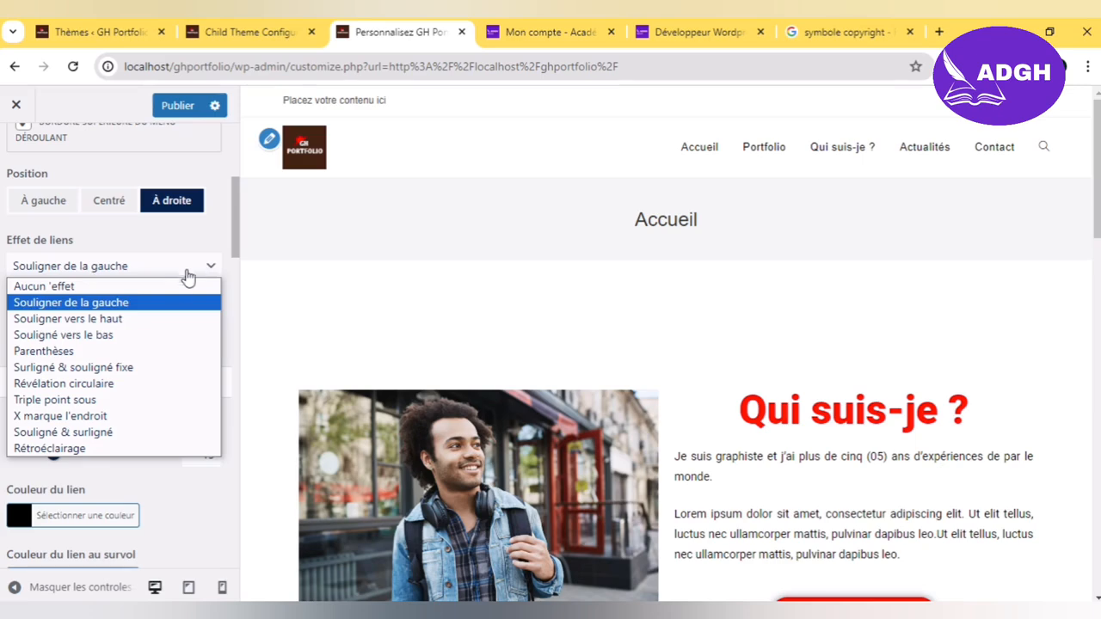
pyautogui.click(160, 307)
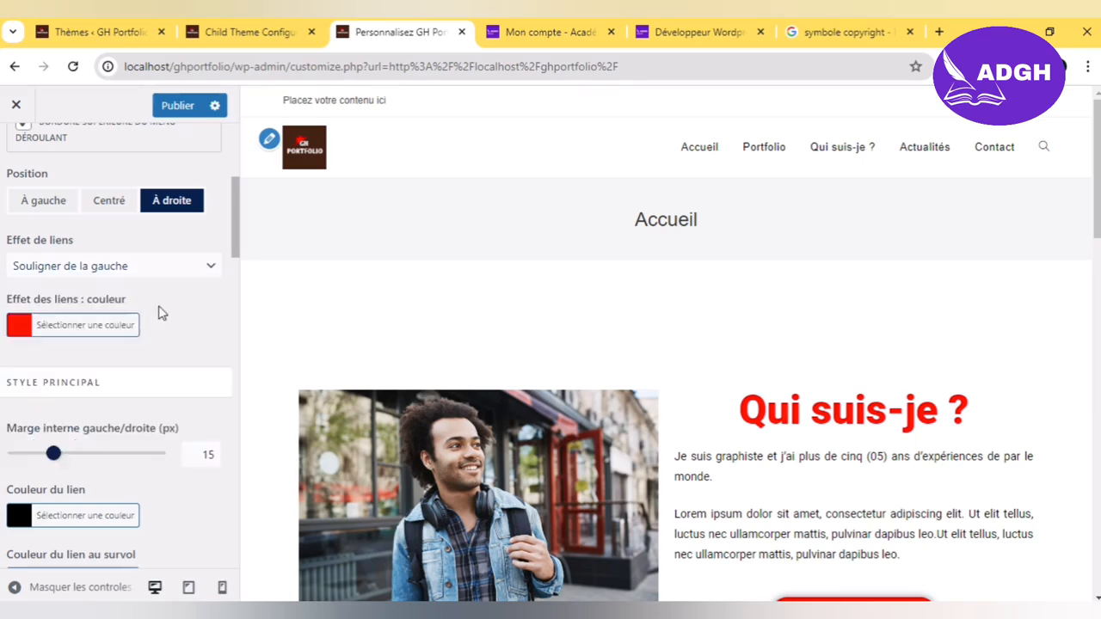
pyautogui.click(179, 107)
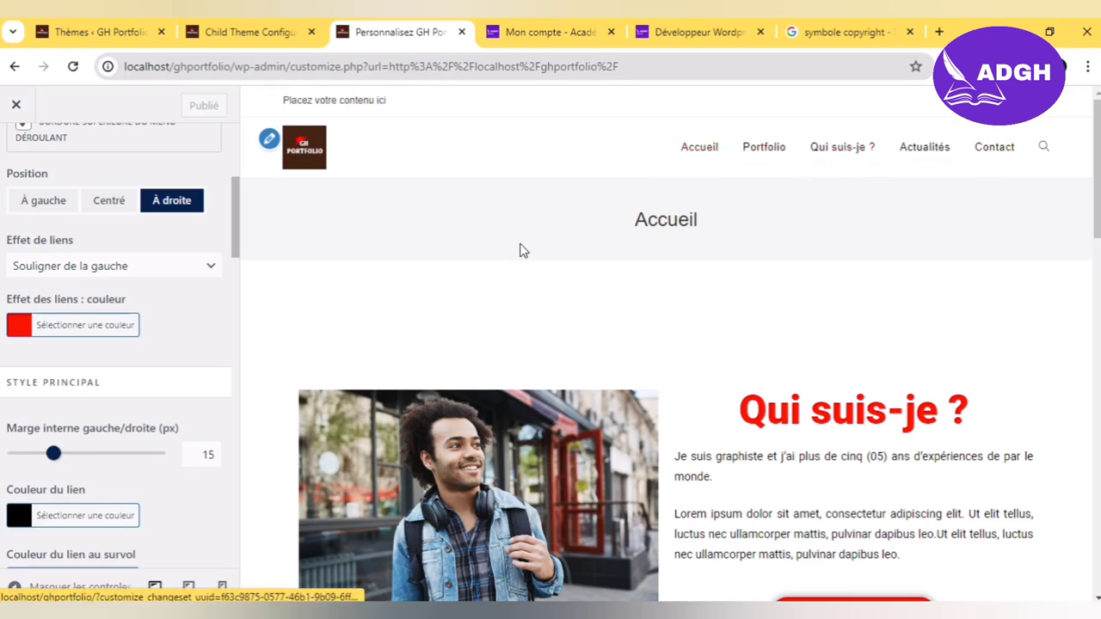
# Step: Review the home page in the preview and open the Actualités page
pyautogui.scroll(-12, 666, 344)
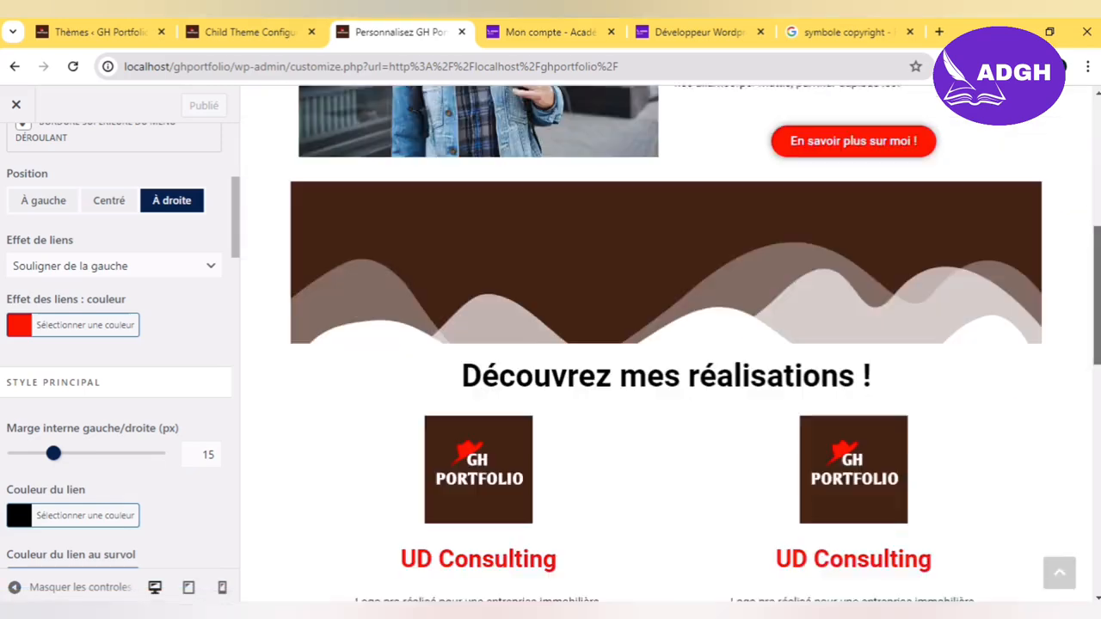
pyautogui.scroll(8, 666, 344)
pyautogui.scroll(5, 644, 267)
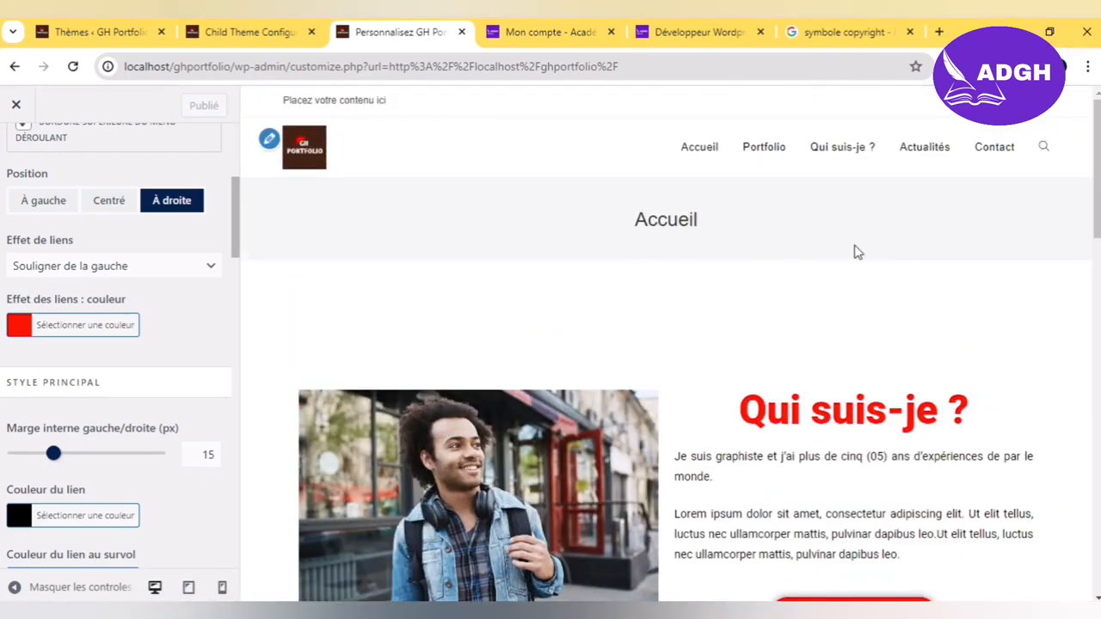
pyautogui.click(928, 142)
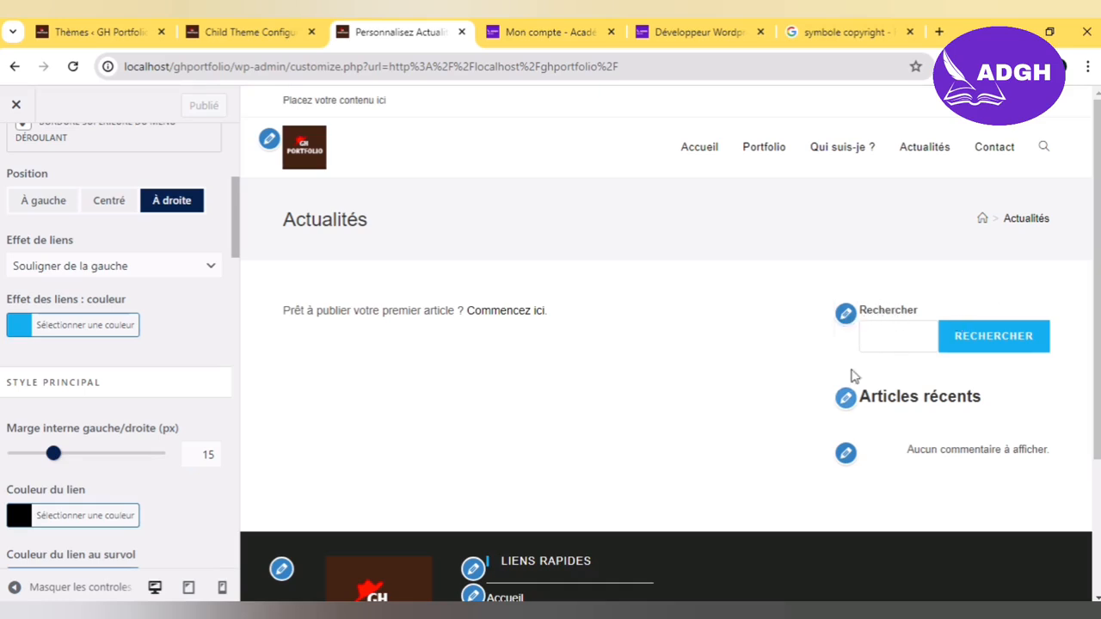
# Step: Open the search widget of the Actualités page's sidebar for editing and look through the sidebar's widgets and addable blocks
pyautogui.click(846, 314)
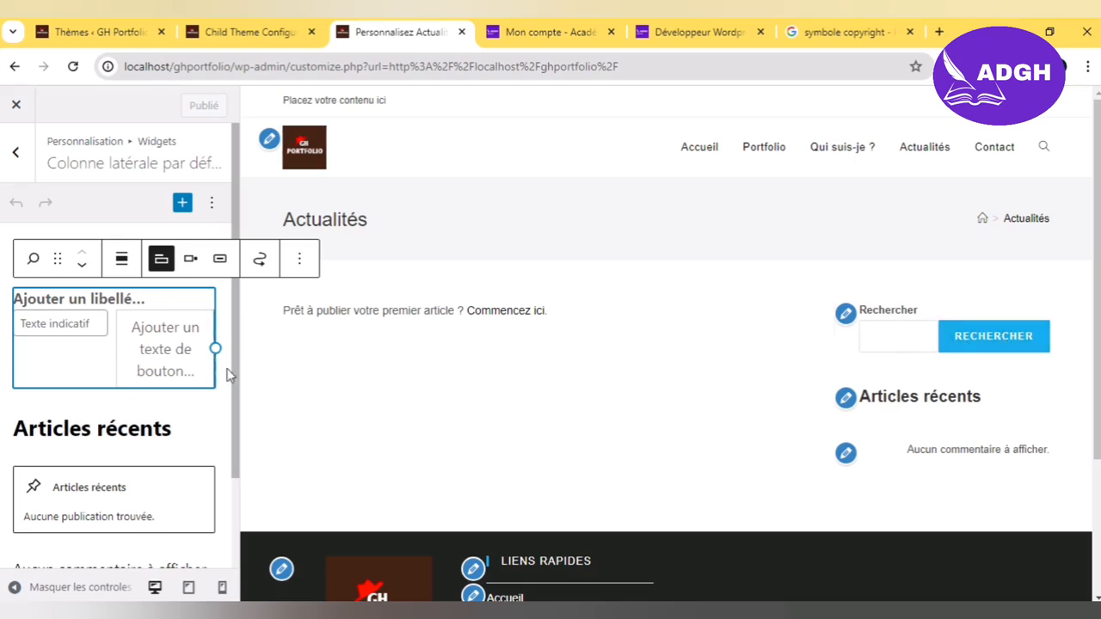
pyautogui.moveTo(236, 393); pyautogui.dragTo(241, 490)
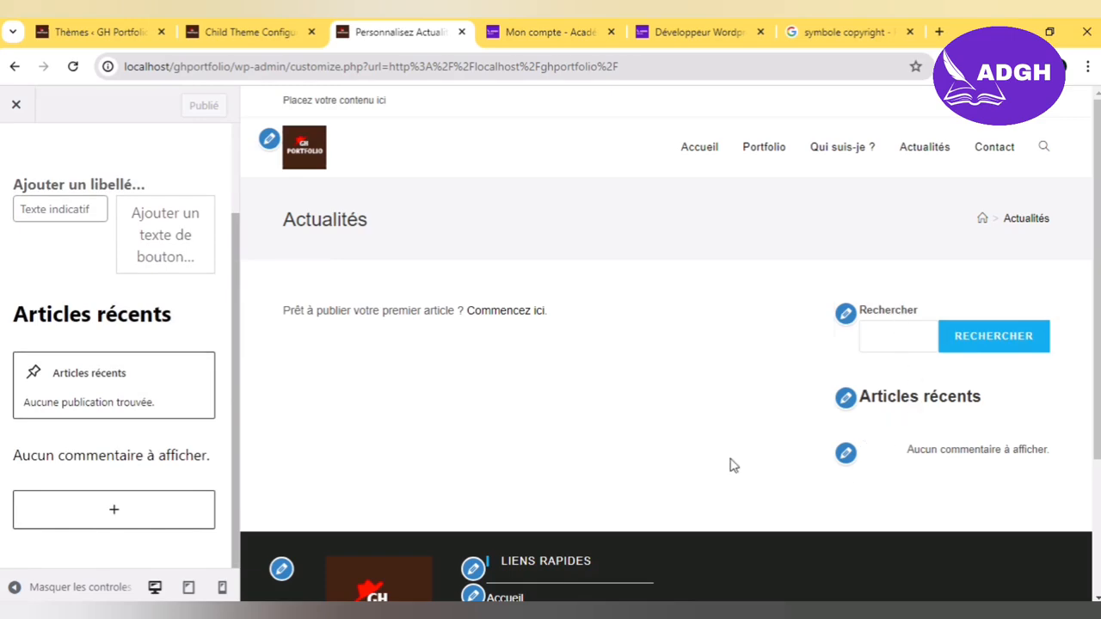
pyautogui.click(119, 511)
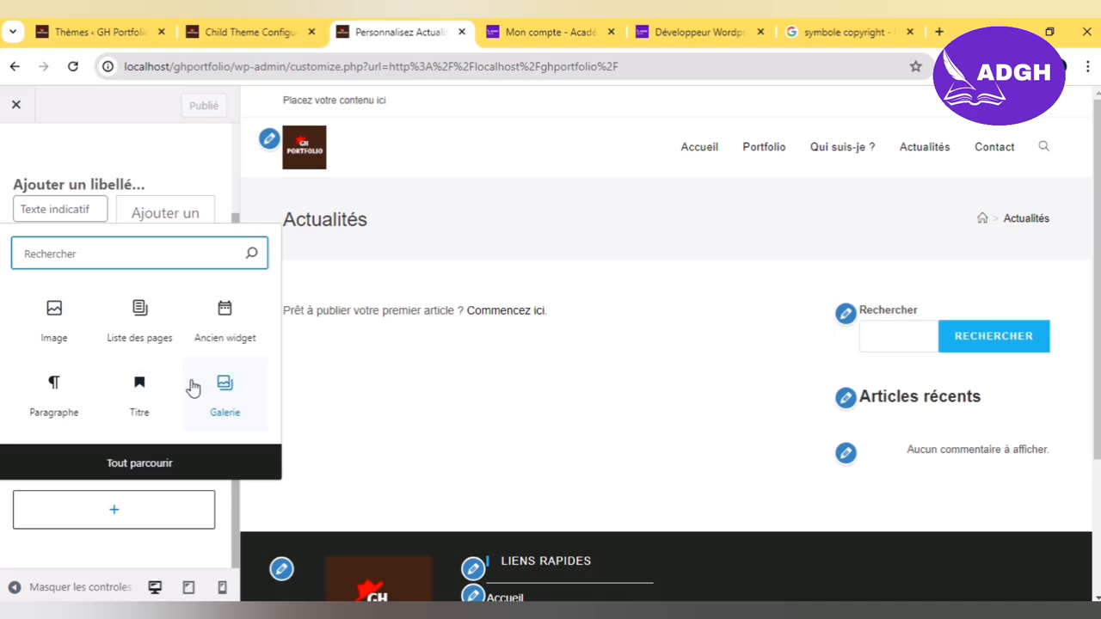
pyautogui.moveTo(353, 432); pyautogui.dragTo(369, 433)
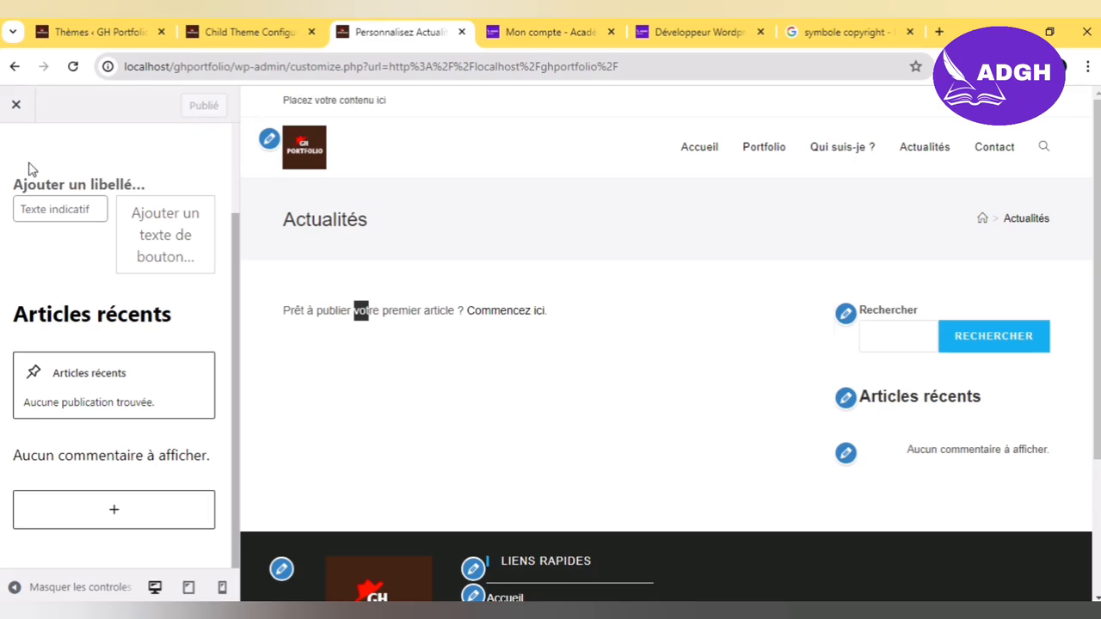
pyautogui.scroll(2, 239, 258)
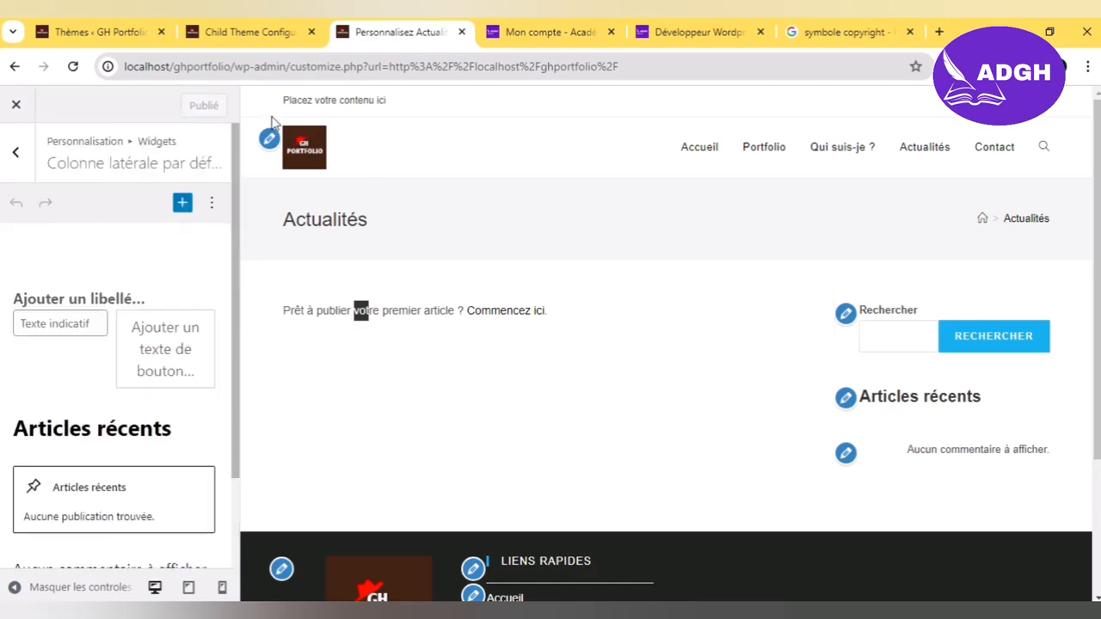
# Step: Leave the widget settings and open the general settings of the top bar (Barre supérieure)
pyautogui.click(15, 157)
pyautogui.click(15, 168)
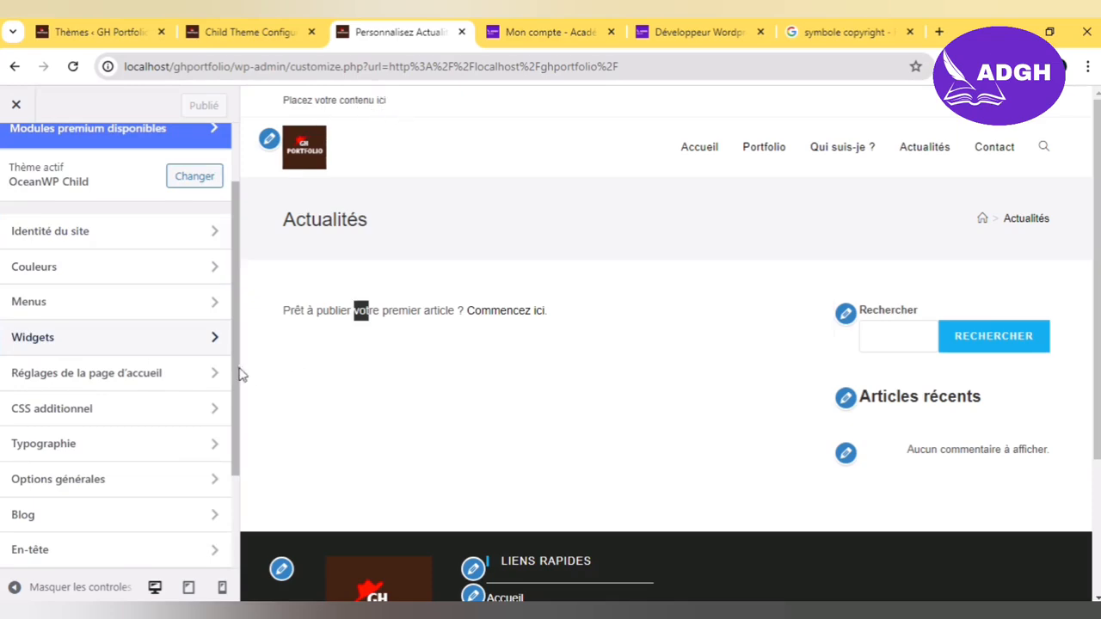
pyautogui.scroll(-1, 239, 390)
pyautogui.moveTo(238, 390); pyautogui.dragTo(236, 502)
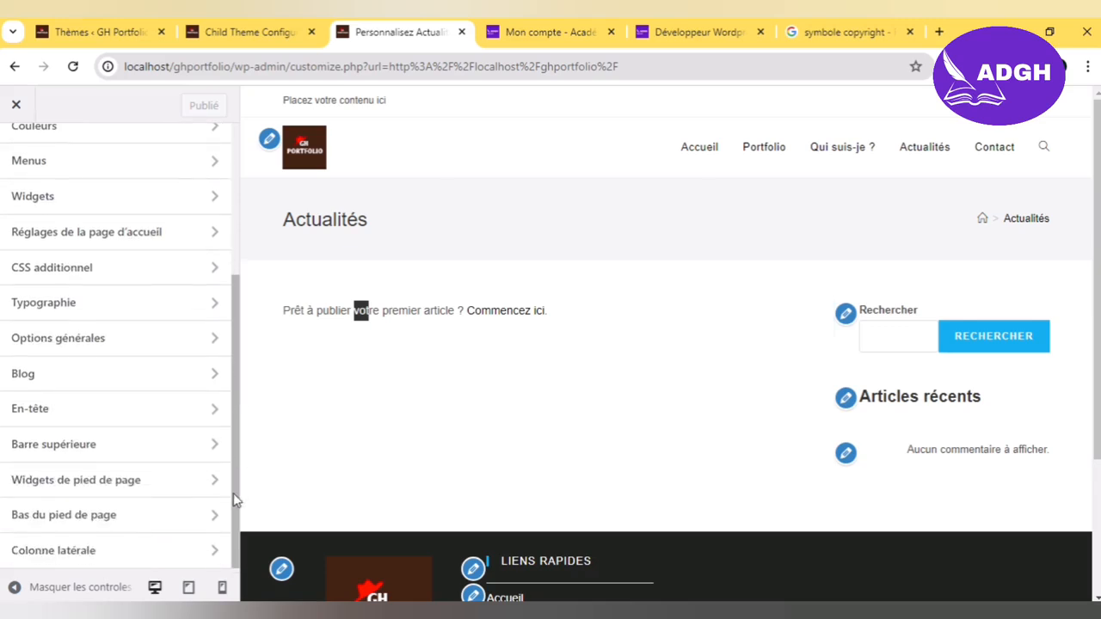
pyautogui.click(84, 458)
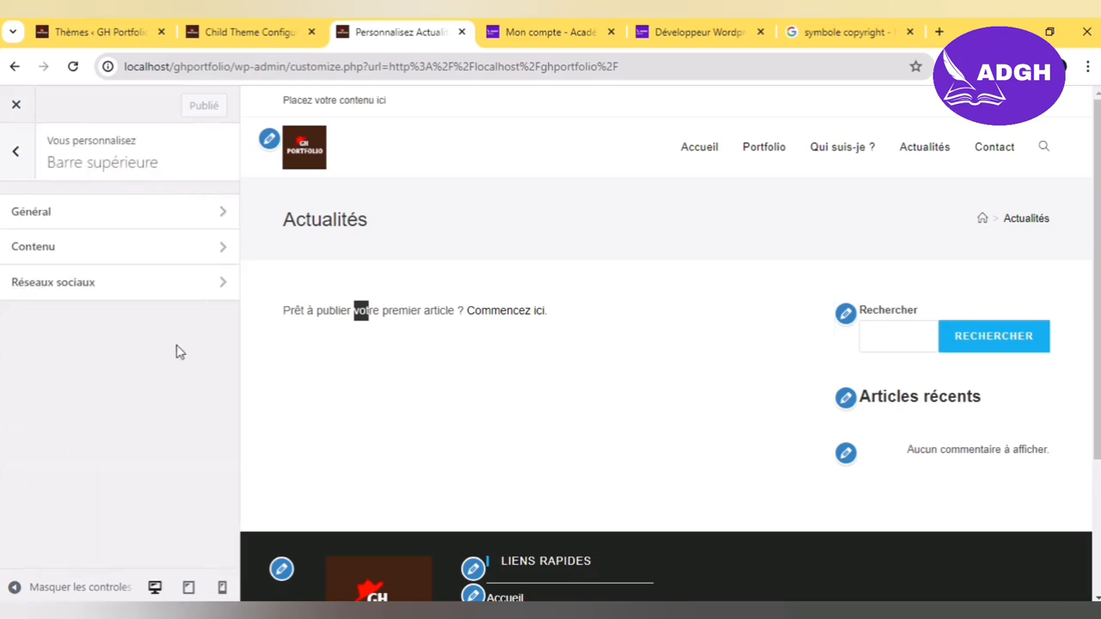
pyautogui.click(123, 219)
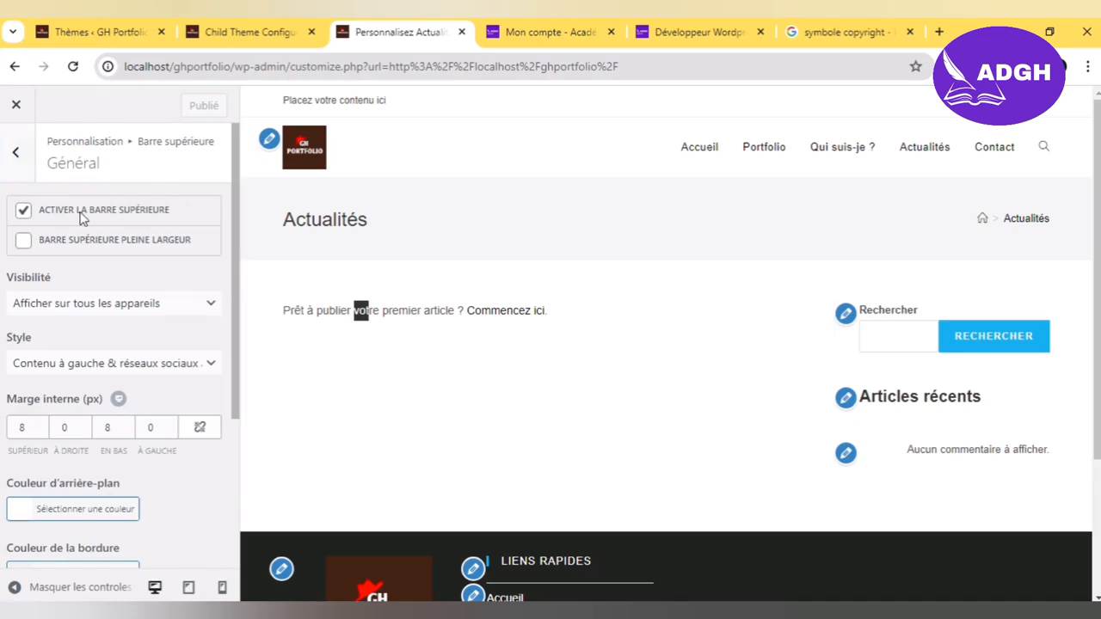
# Step: Try disabling the top bar, enable it again, and check the available top bar styles without choosing another
pyautogui.click(82, 218)
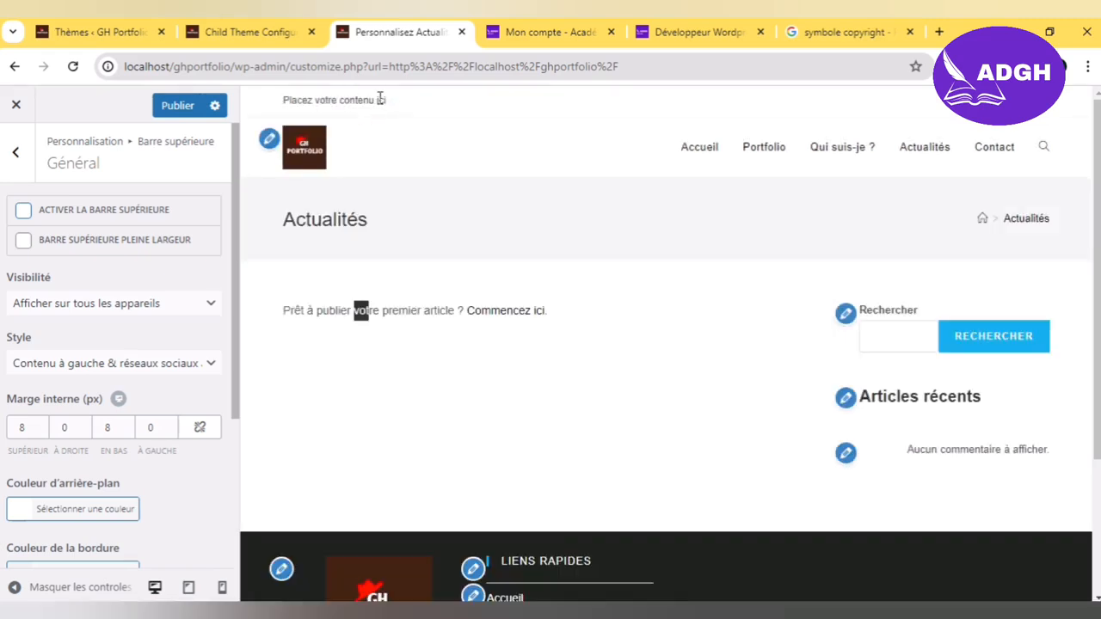
pyautogui.click(120, 214)
pyautogui.click(107, 363)
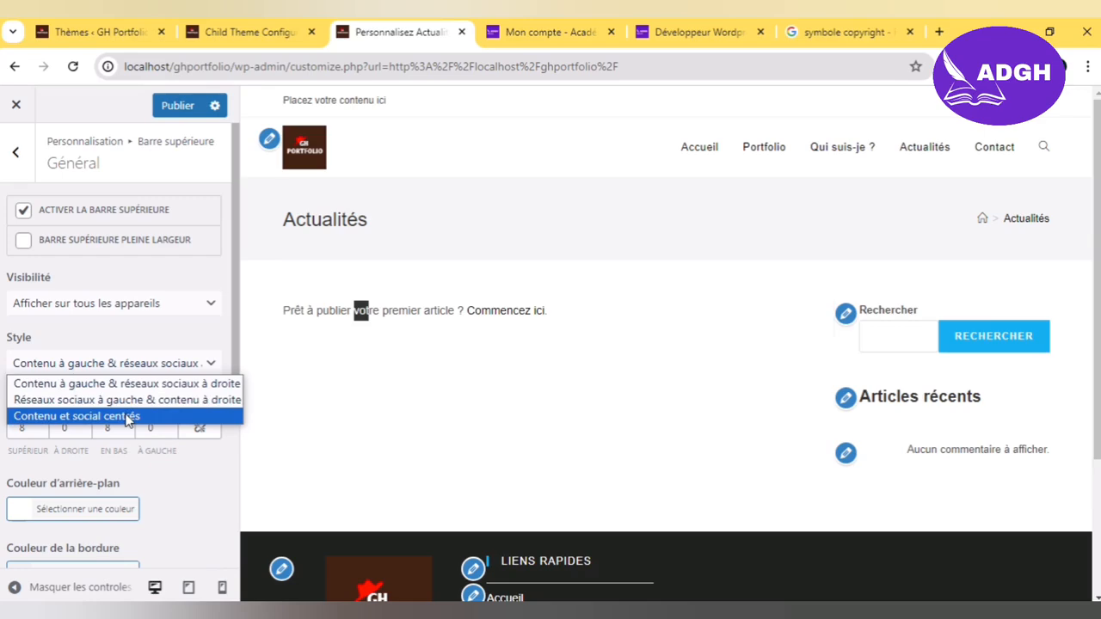
pyautogui.click(174, 325)
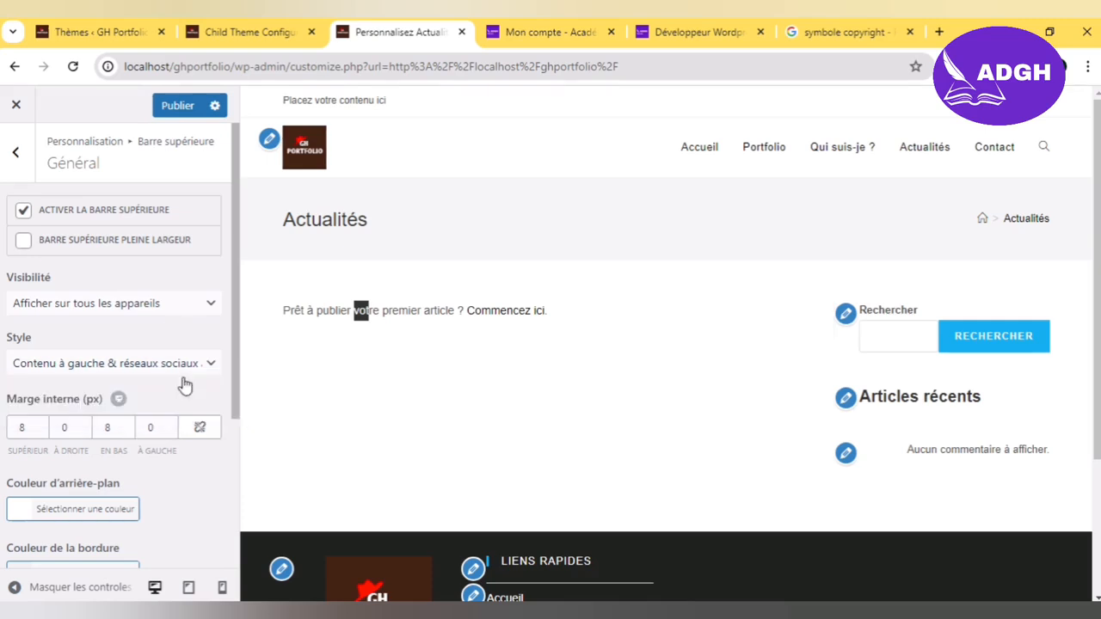
# Step: Set the top bar's background color (Couleur d'arrière-plan) to dark brown, 452216
pyautogui.moveTo(238, 393); pyautogui.dragTo(231, 564)
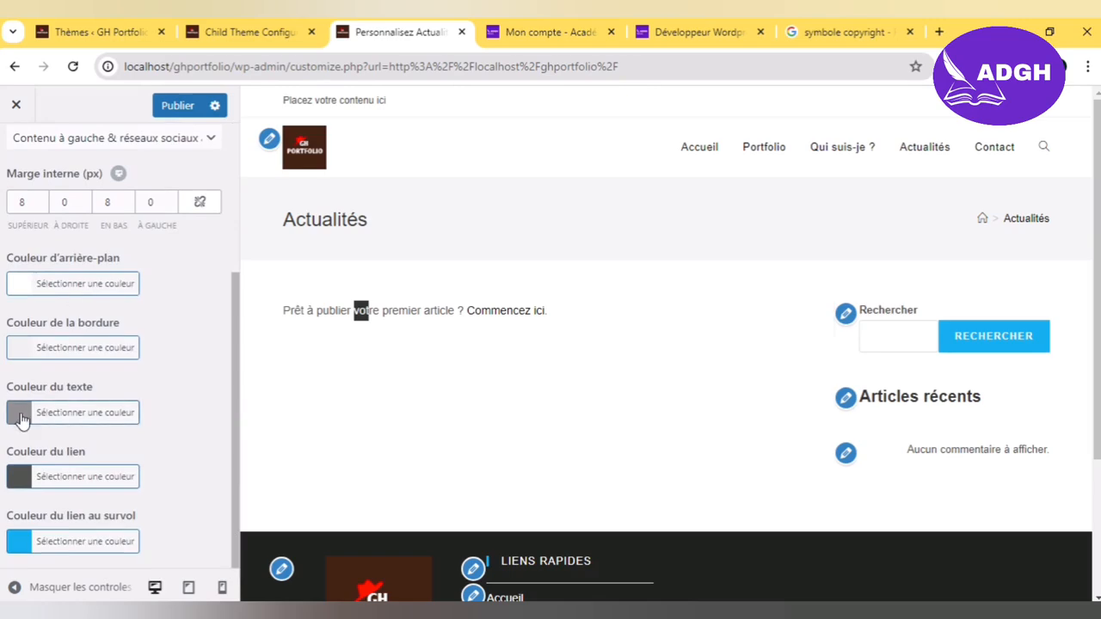
pyautogui.click(19, 287)
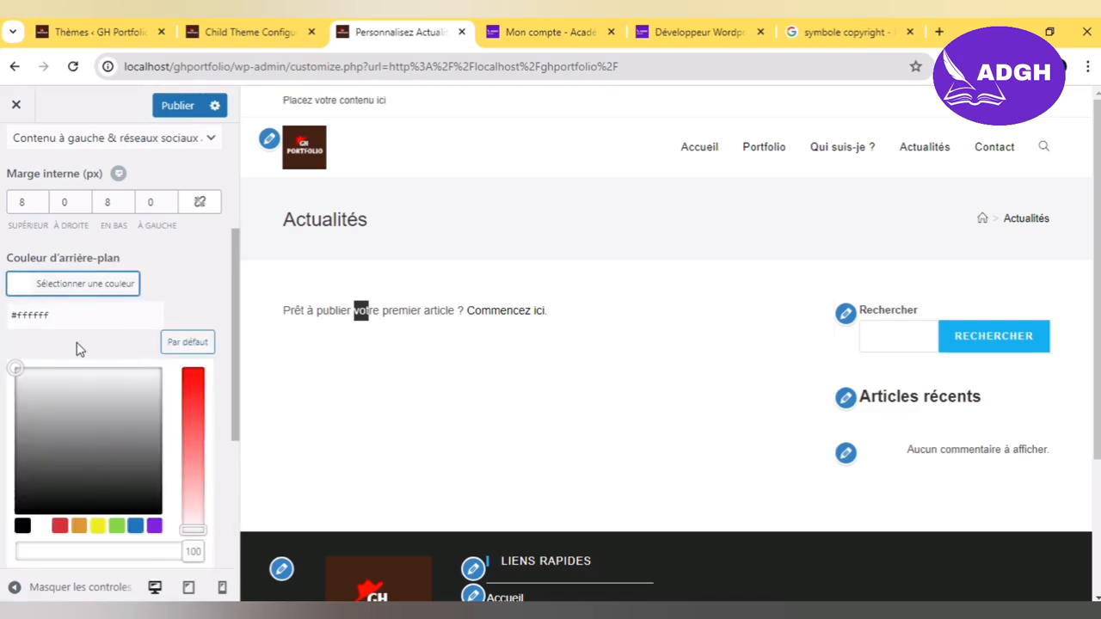
pyautogui.click(81, 317)
pyautogui.hotkey('ctrl', 'a')
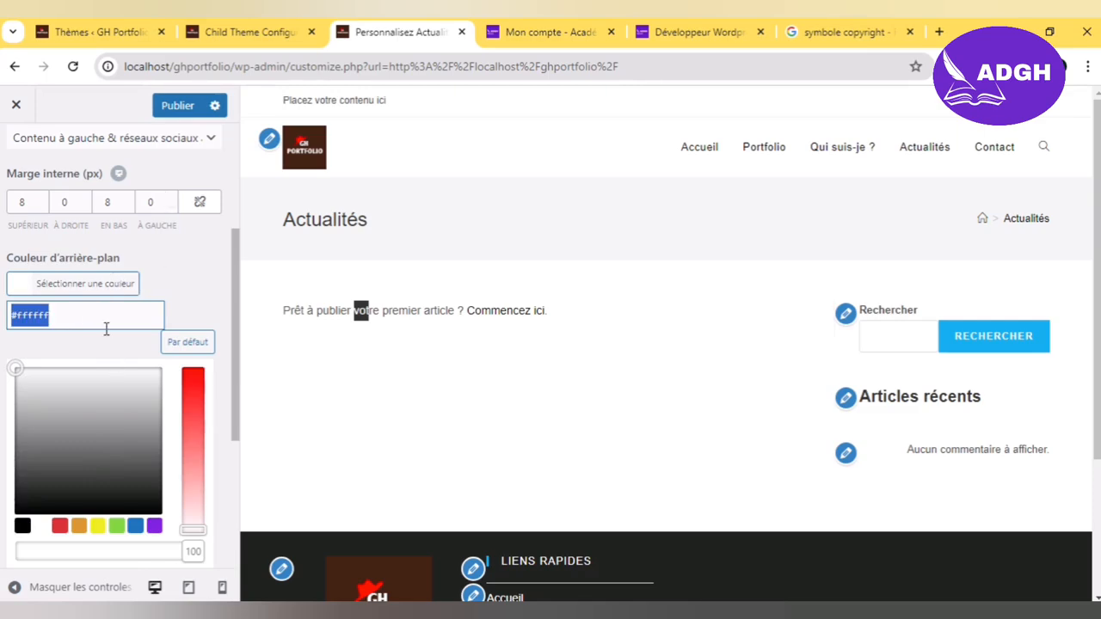
pyautogui.write('45')
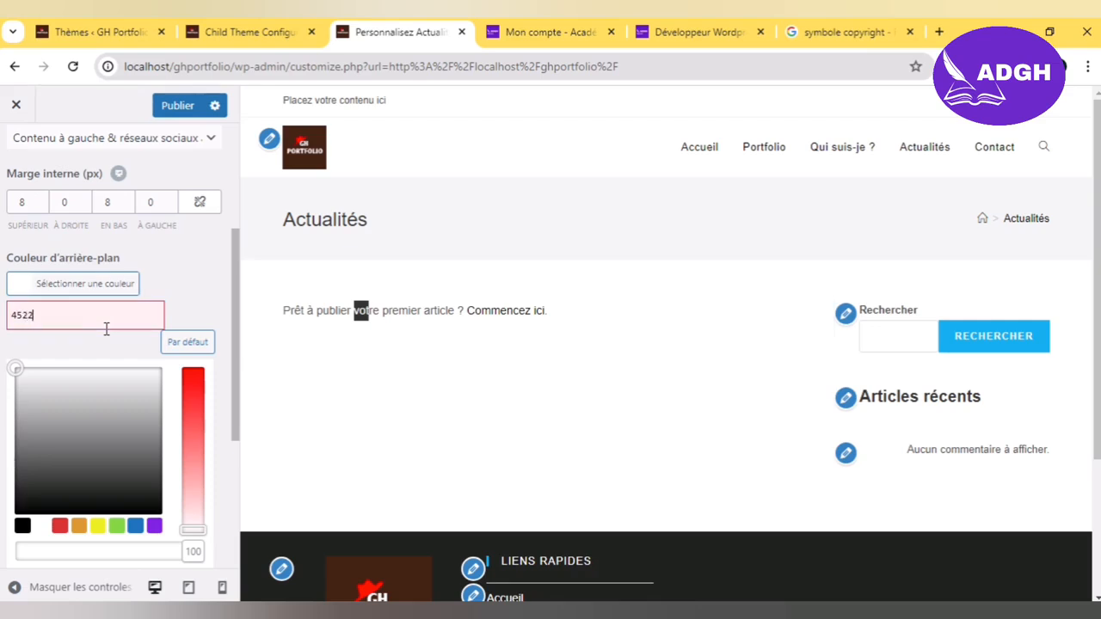
pyautogui.write('2216')
pyautogui.click(439, 114)
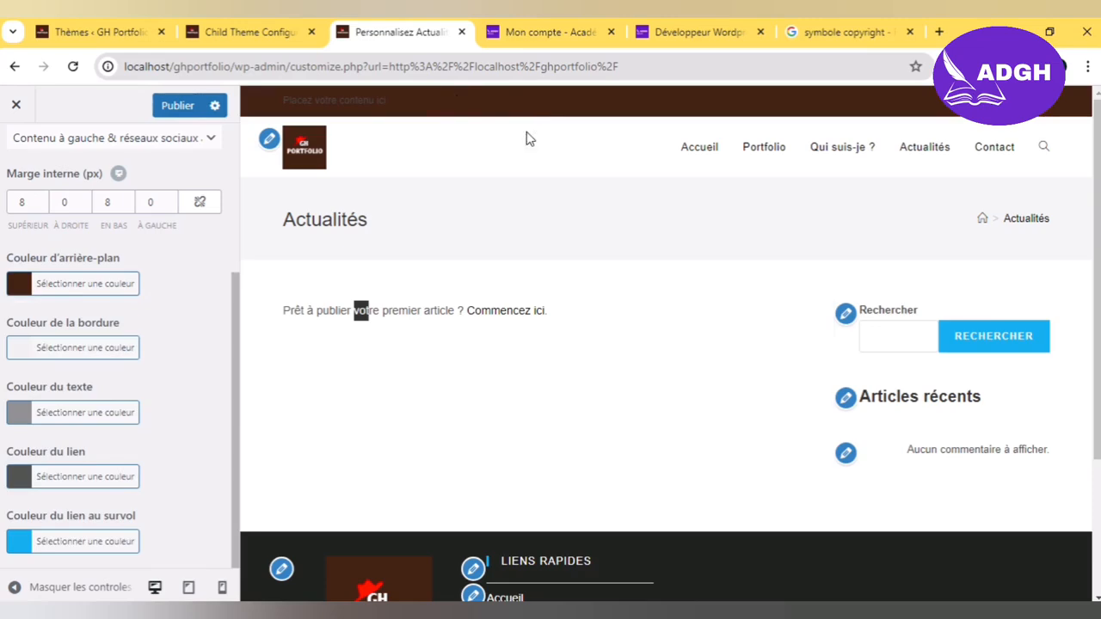
# Step: Set the top bar's text color (Couleur du texte) to white, #ffffff
pyautogui.click(33, 414)
pyautogui.click(34, 527)
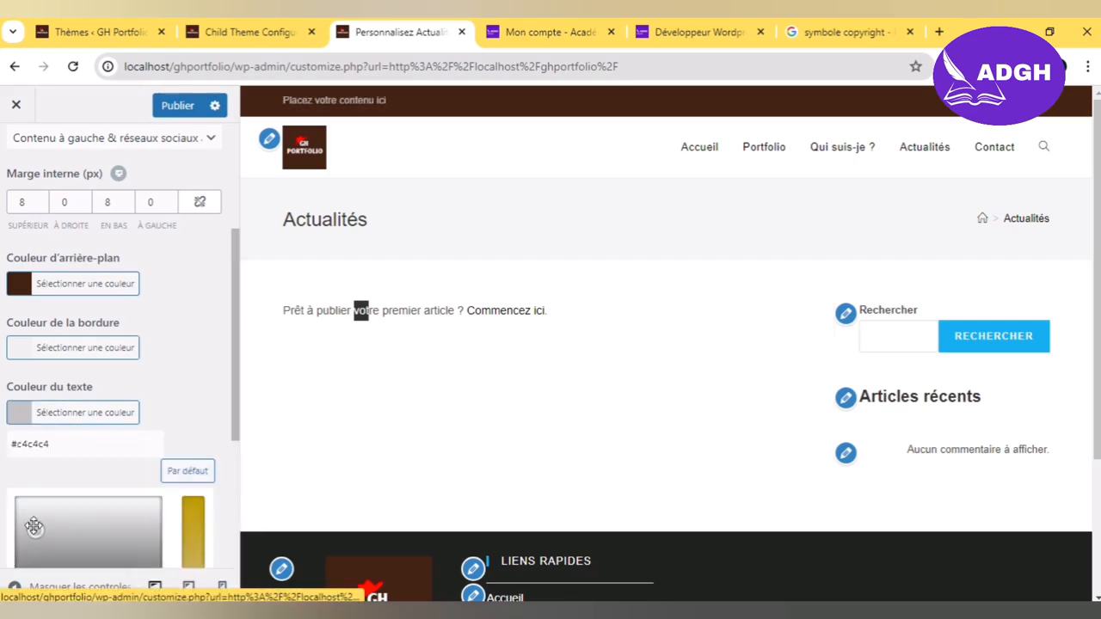
pyautogui.moveTo(34, 528); pyautogui.dragTo(16, 492)
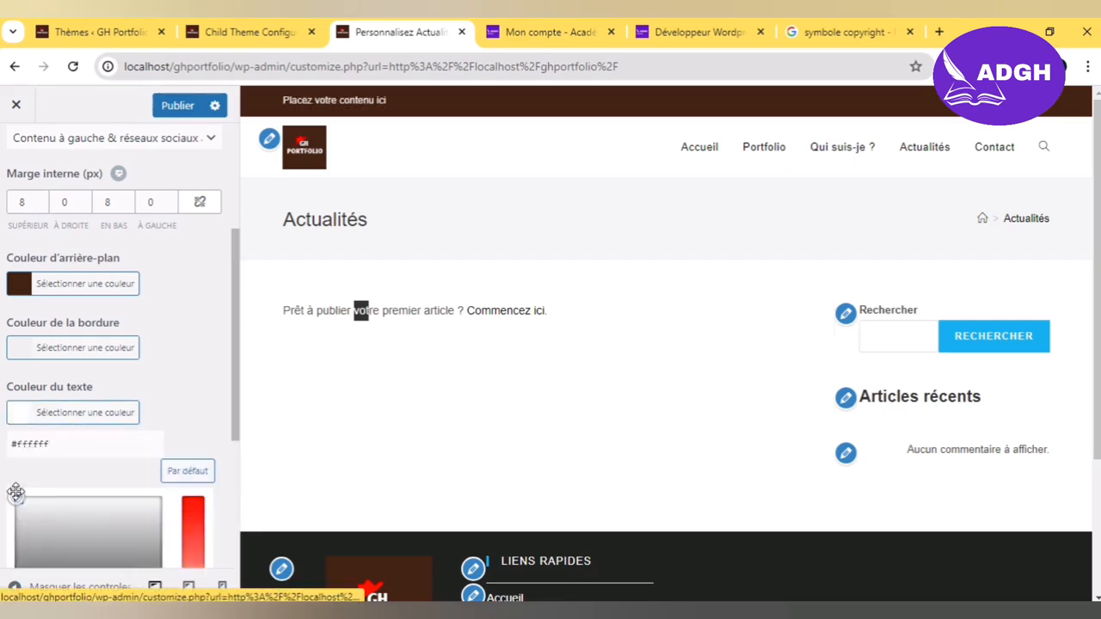
pyautogui.click(239, 381)
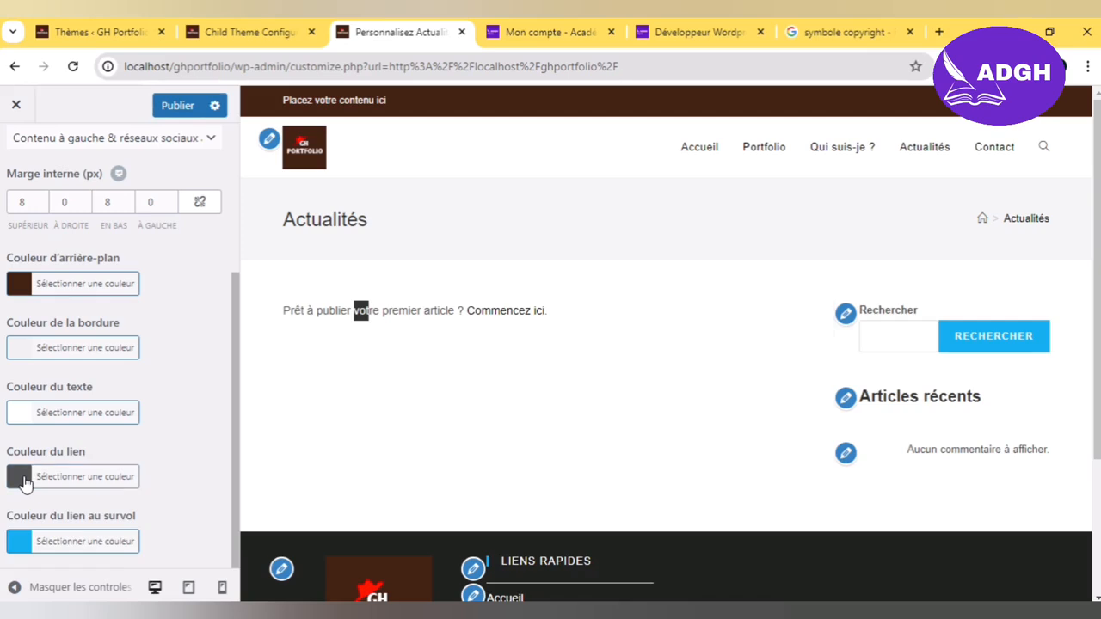
# Step: Set the top bar's link color (Couleur du lien) to red, FF0000
pyautogui.click(25, 483)
pyautogui.click(126, 508)
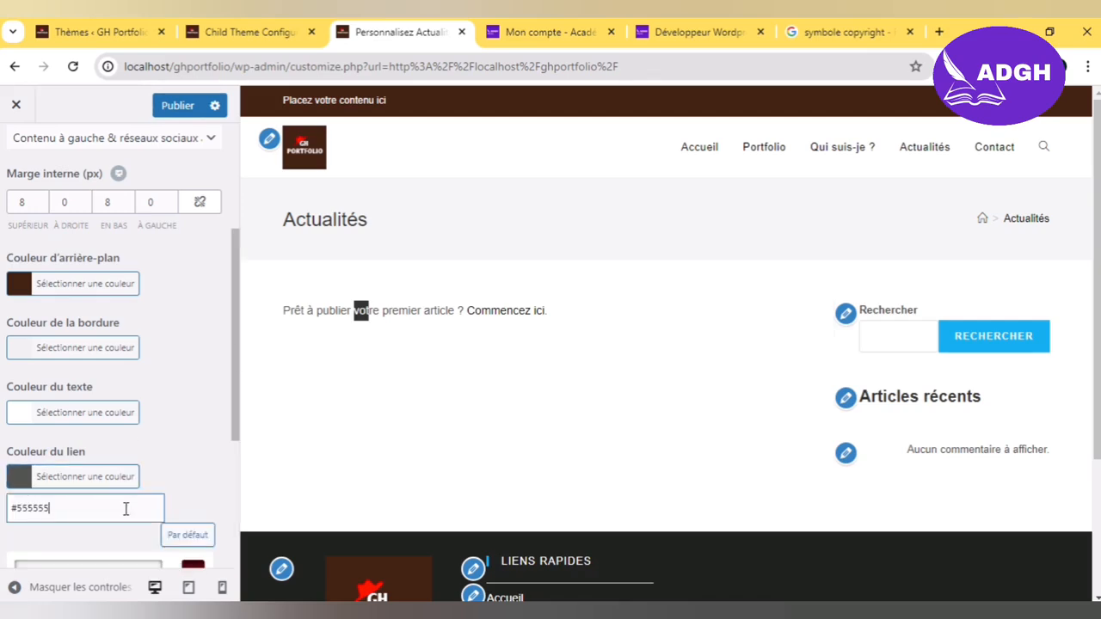
pyautogui.hotkey('ctrl', 'a')
pyautogui.write('FF0000')
pyautogui.click(226, 387)
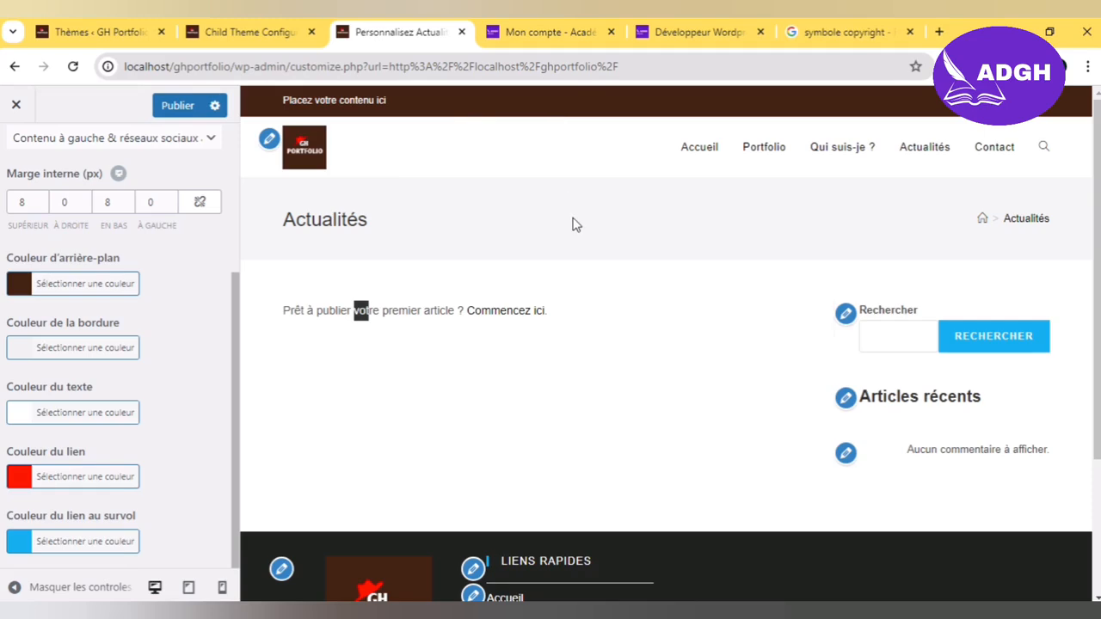
# Step: Set the top bar's link hover color (Couleur du lien au survol) to red, FF0000, and publish the changes
pyautogui.click(35, 541)
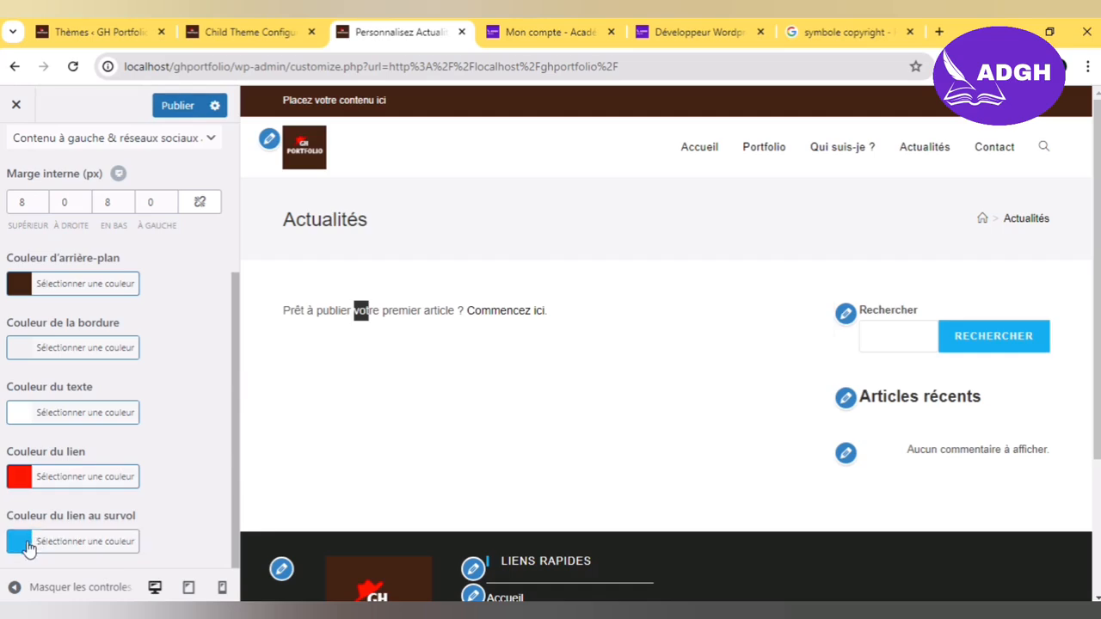
pyautogui.moveTo(238, 430); pyautogui.dragTo(233, 541)
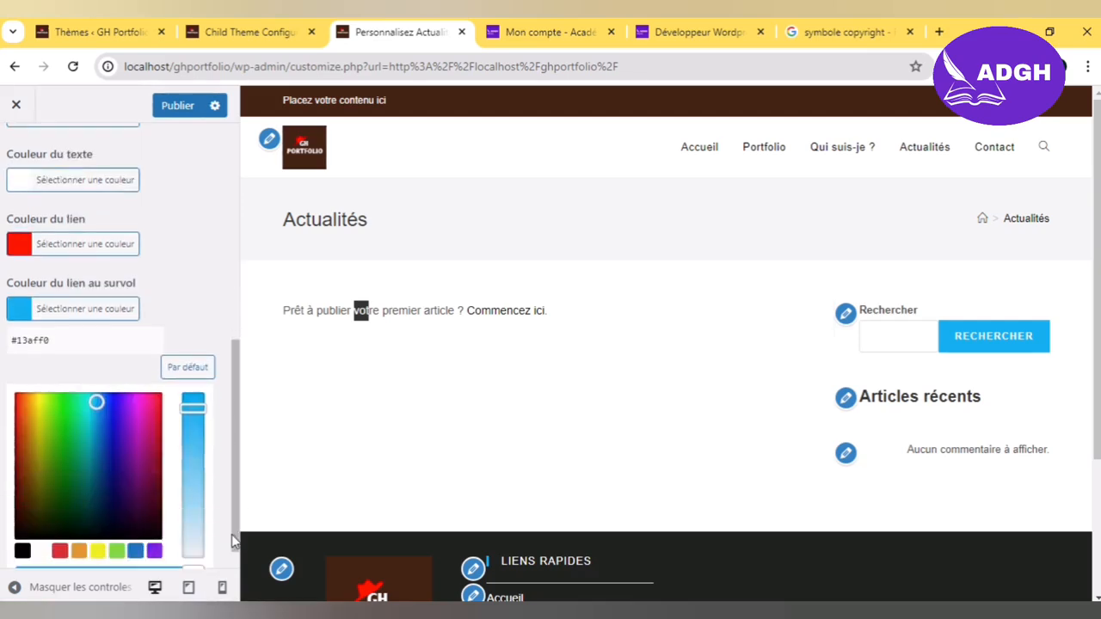
pyautogui.click(96, 343)
pyautogui.hotkey('ctrl', 'a')
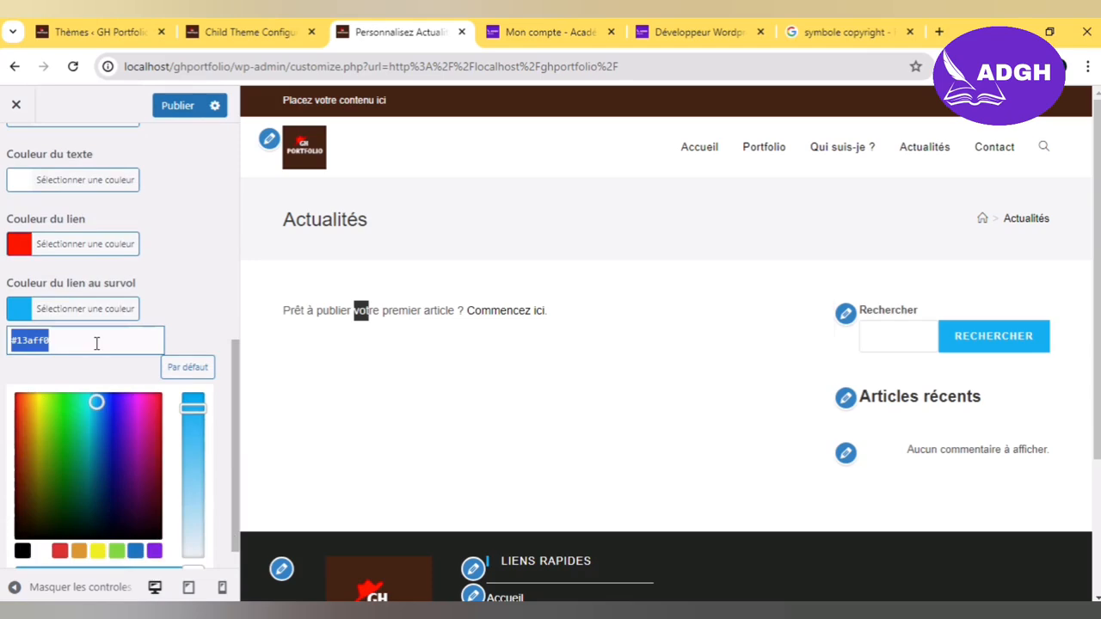
pyautogui.write('FF0000')
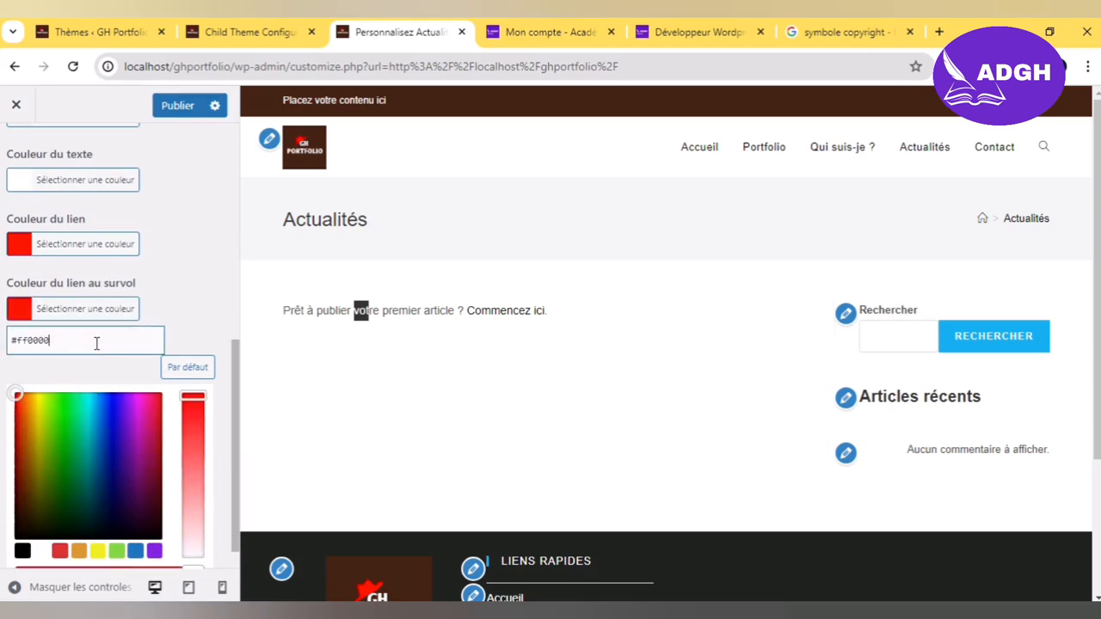
pyautogui.click(201, 272)
pyautogui.moveTo(237, 372); pyautogui.dragTo(241, 197)
pyautogui.click(183, 105)
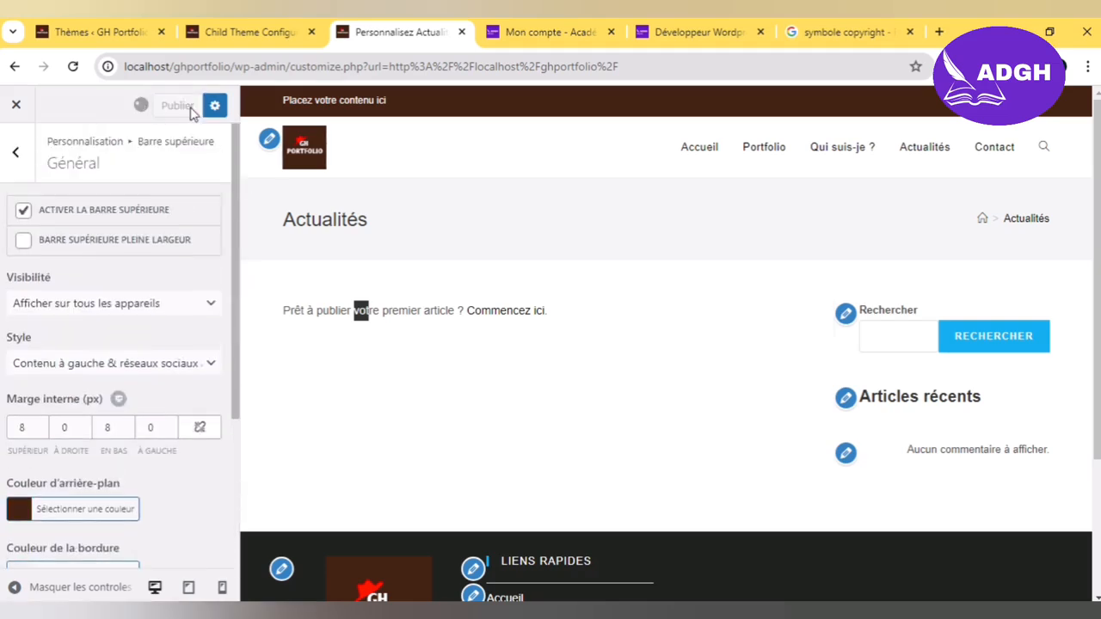
# Step: Replace the top bar's content text with "Découvrez nos meilleurs talents !"
pyautogui.click(17, 176)
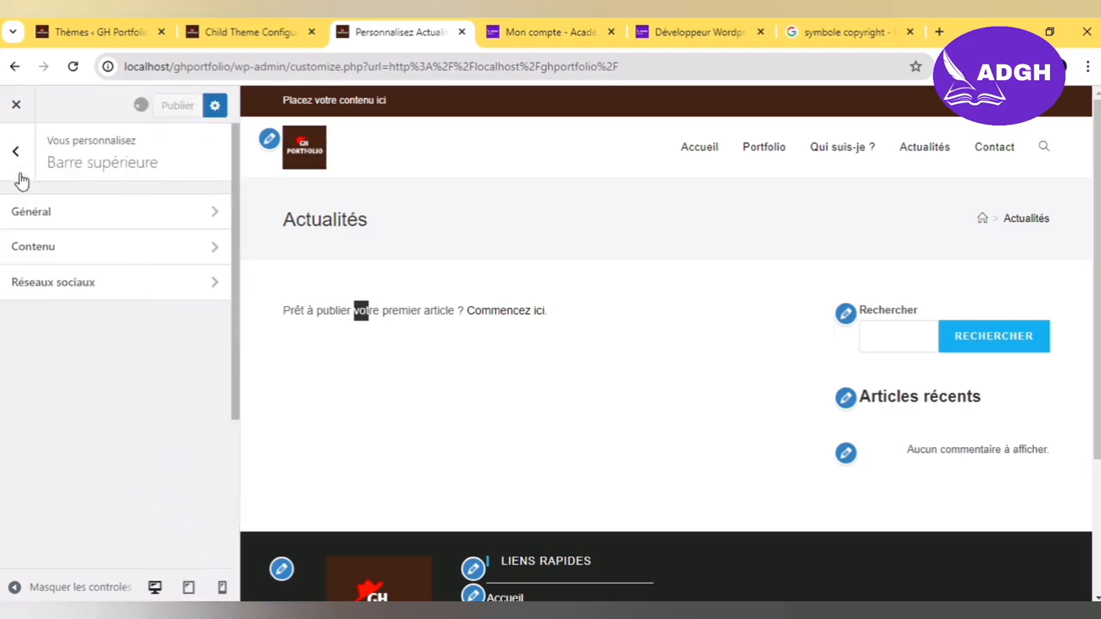
pyautogui.click(57, 250)
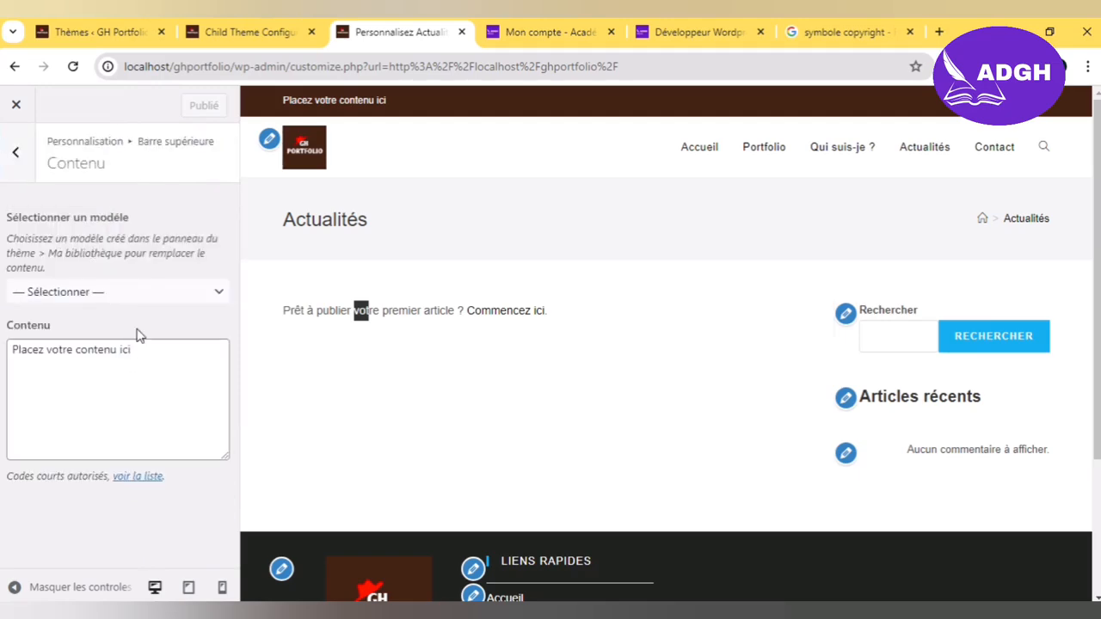
pyautogui.click(138, 303)
pyautogui.click(138, 398)
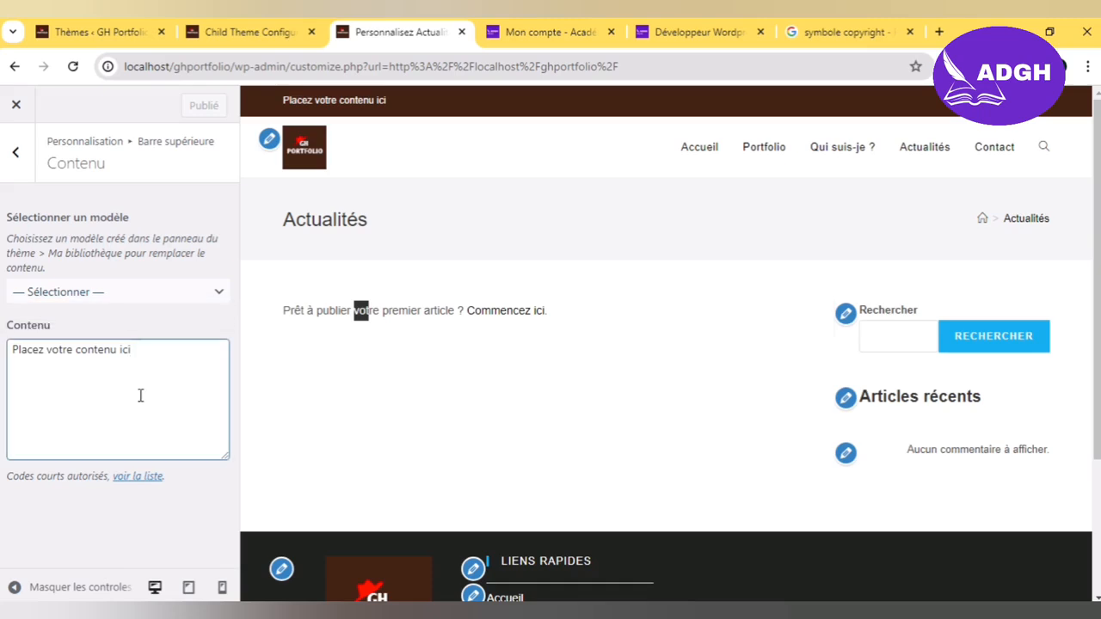
pyautogui.hotkey('ctrl', 'a')
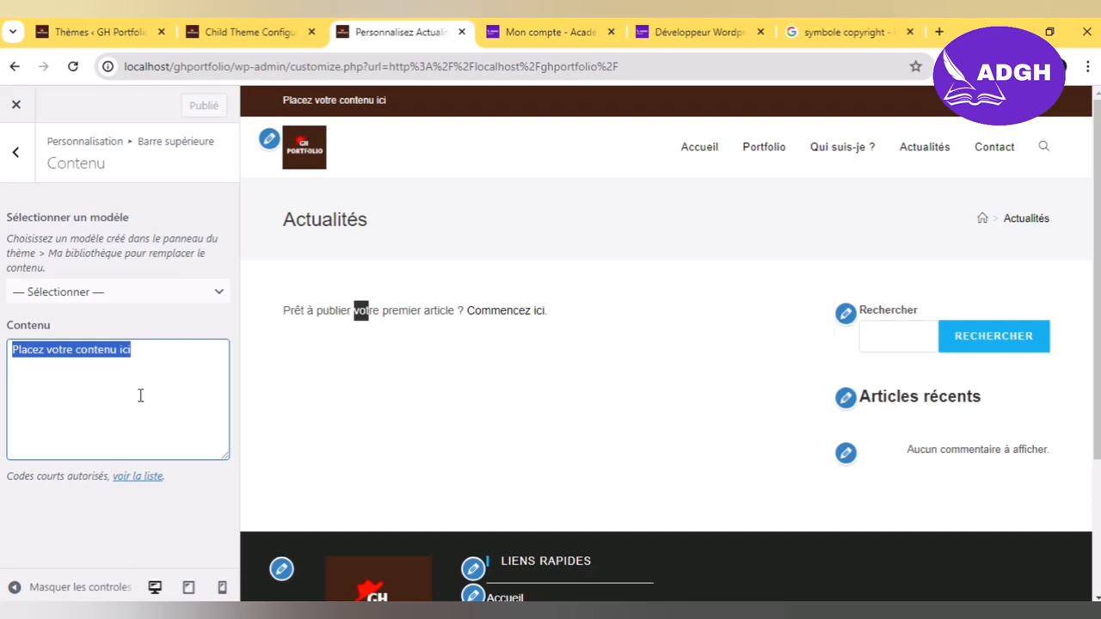
pyautogui.write('d')
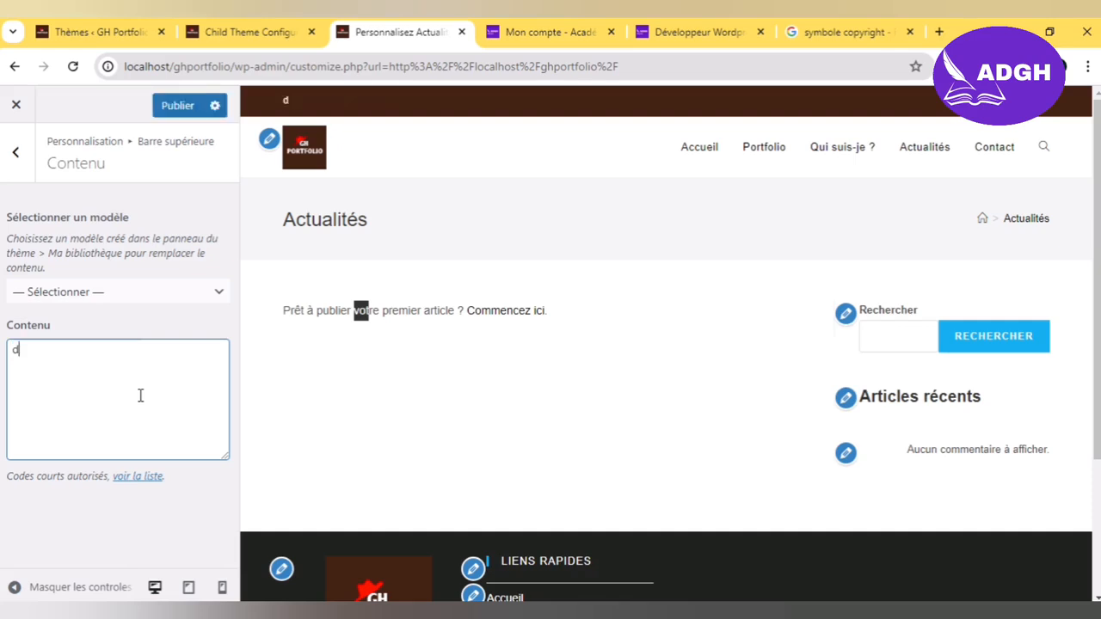
pyautogui.write('Découvrez nos ')
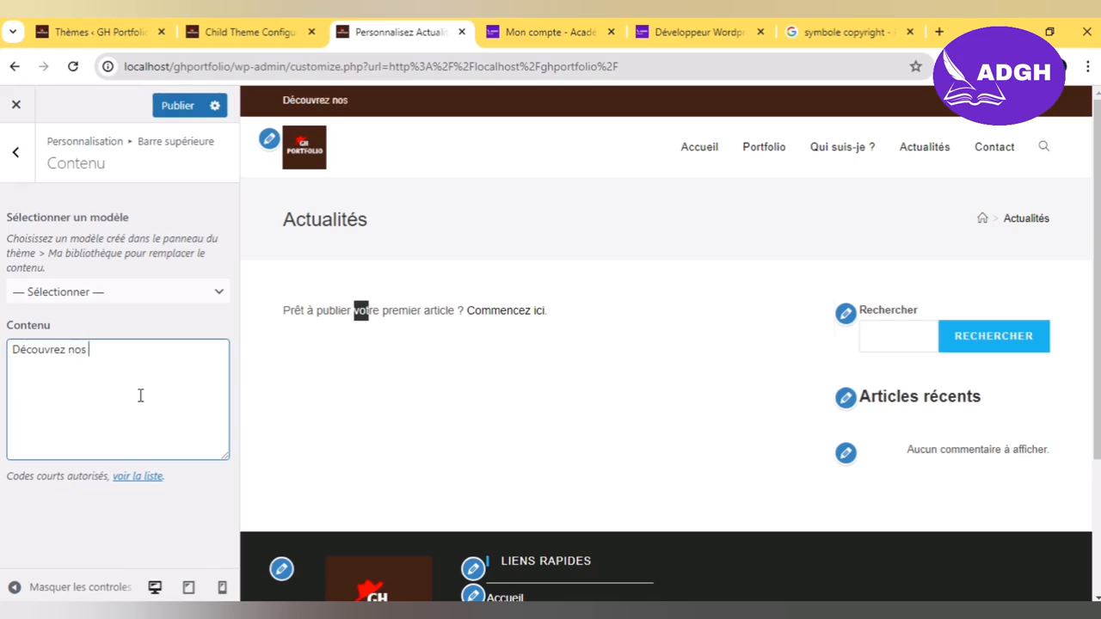
pyautogui.write('meilleurs')
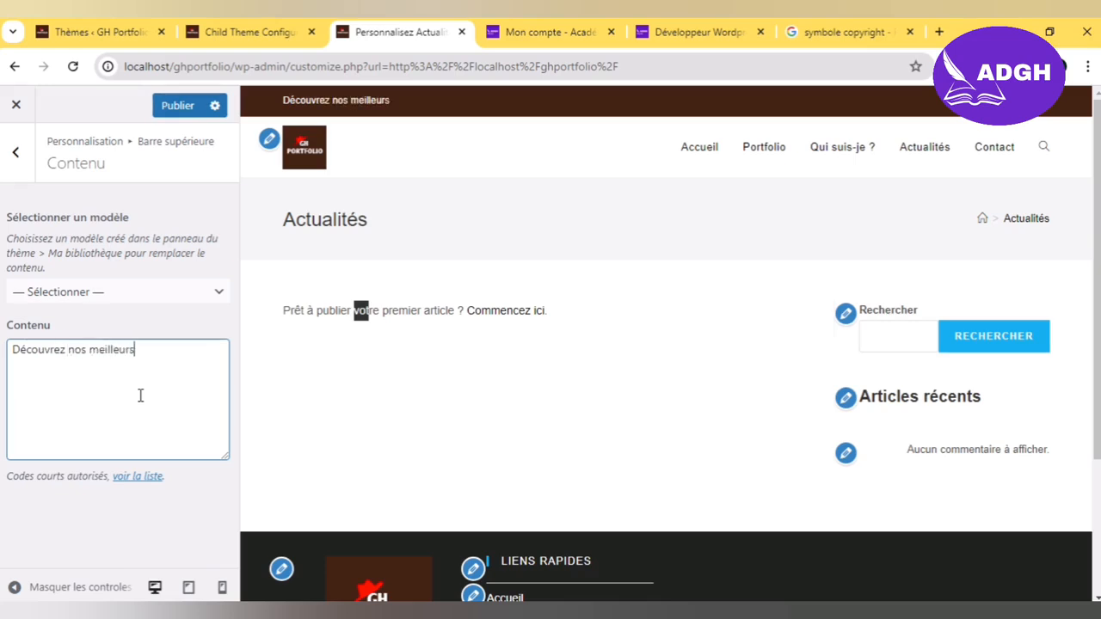
pyautogui.write(' talents !')
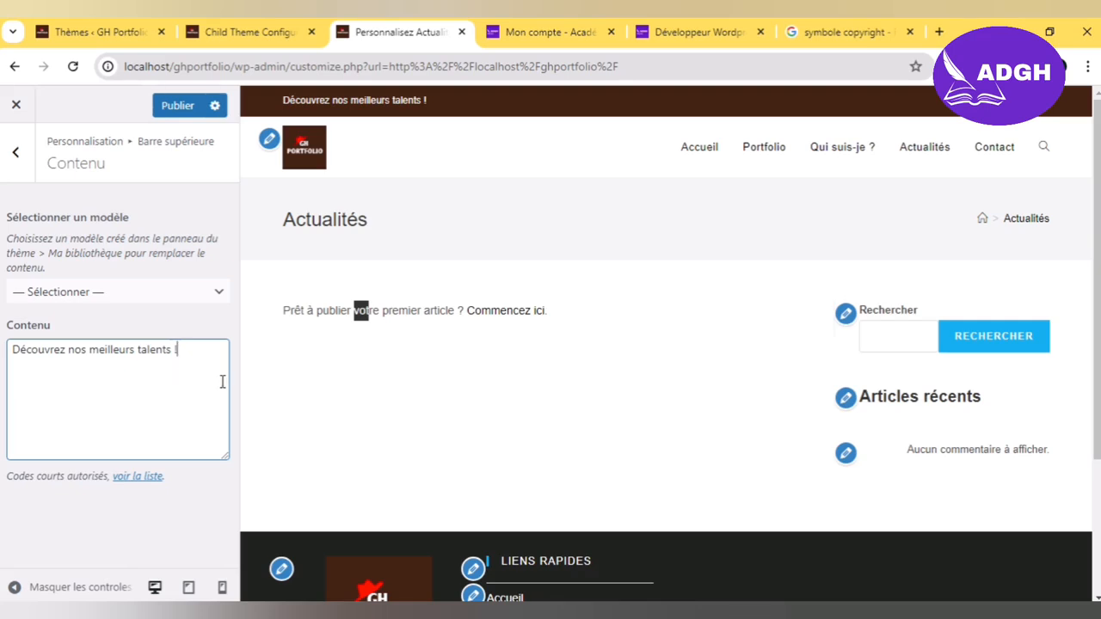
pyautogui.click(22, 172)
pyautogui.click(92, 289)
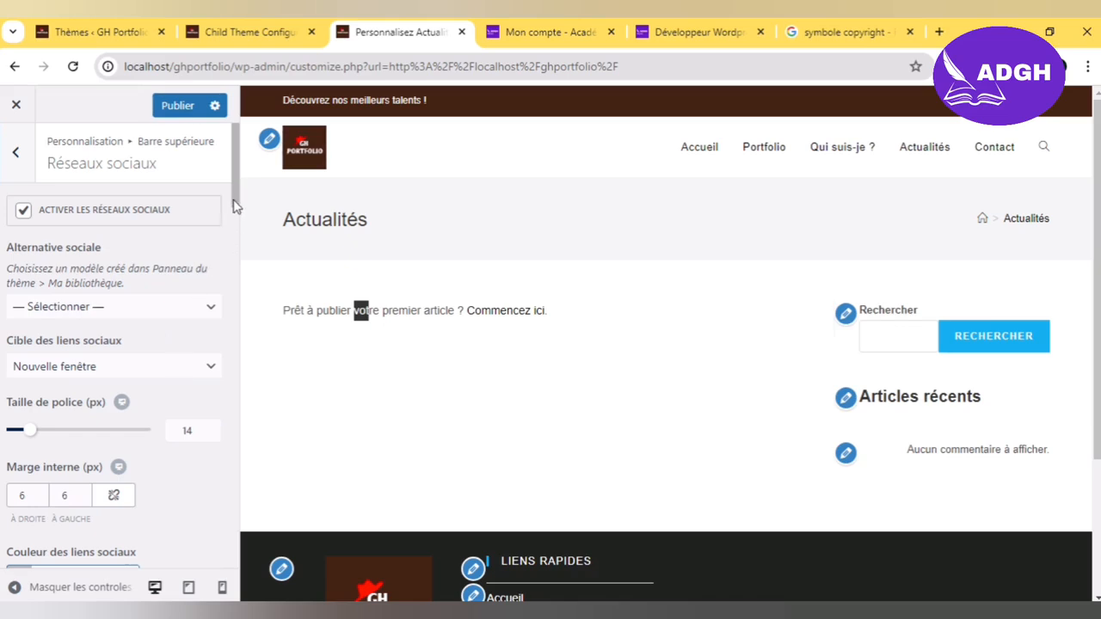
pyautogui.moveTo(236, 206); pyautogui.dragTo(239, 248)
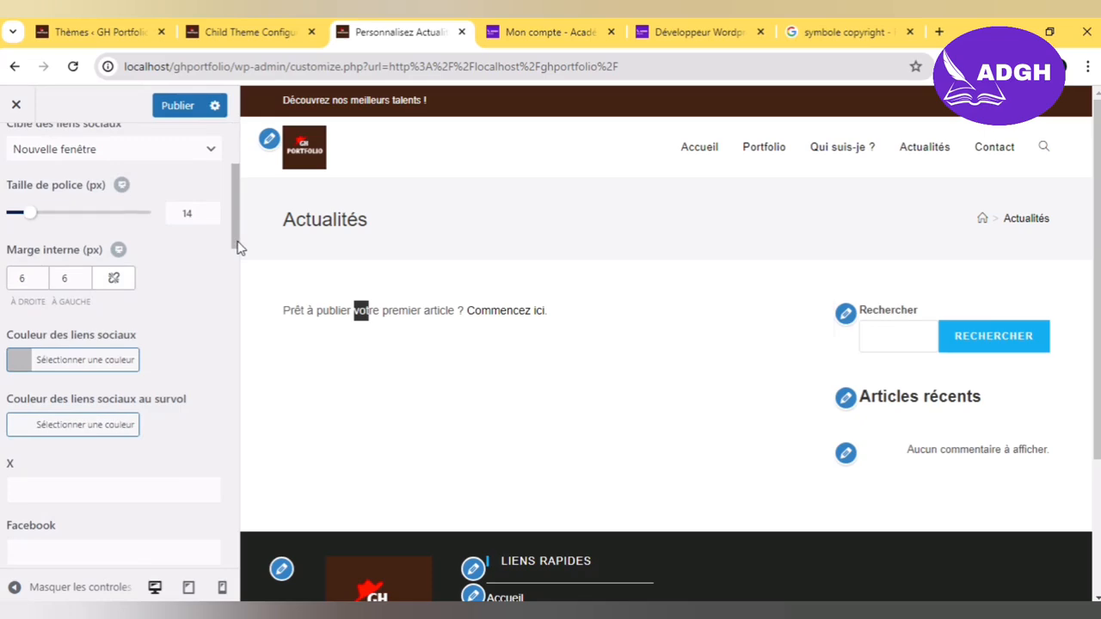
pyautogui.moveTo(239, 248); pyautogui.dragTo(238, 285)
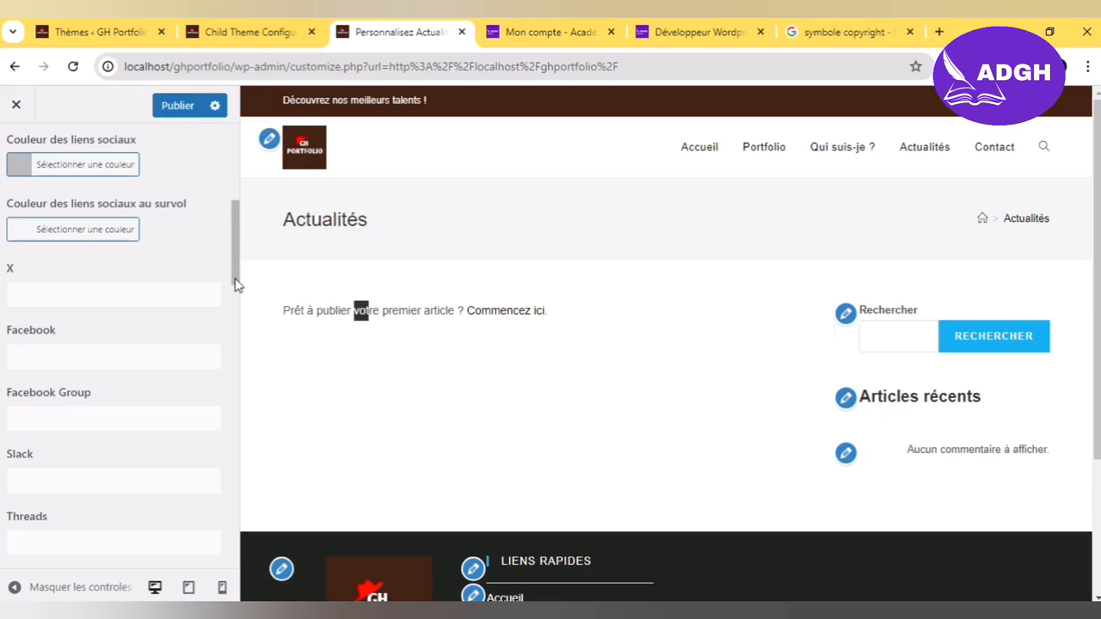
pyautogui.moveTo(237, 285); pyautogui.dragTo(238, 300)
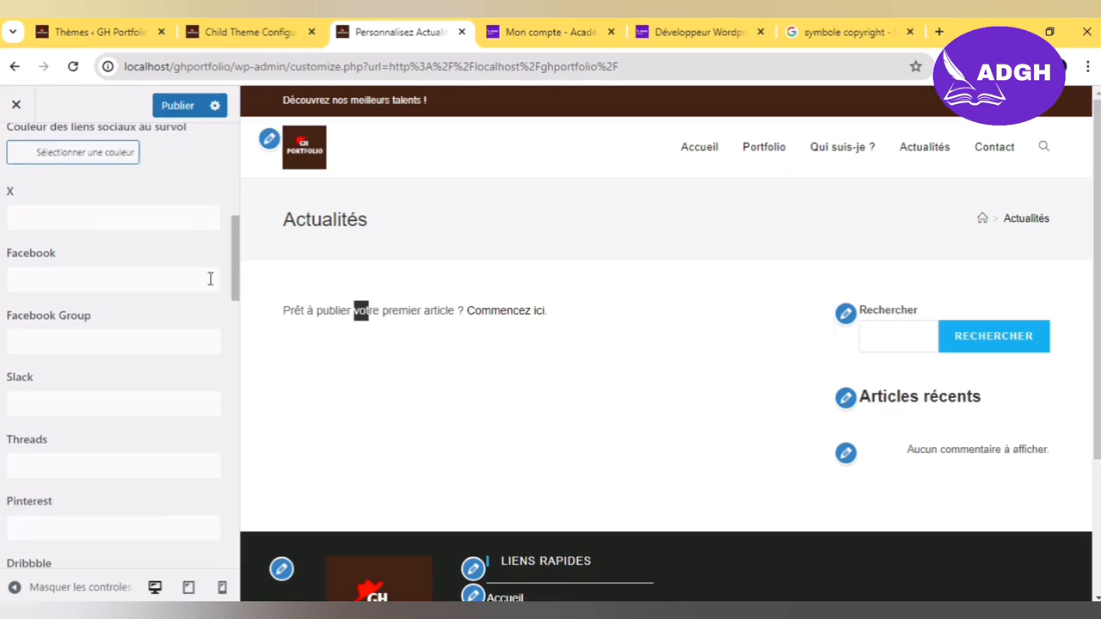
pyautogui.click(43, 222)
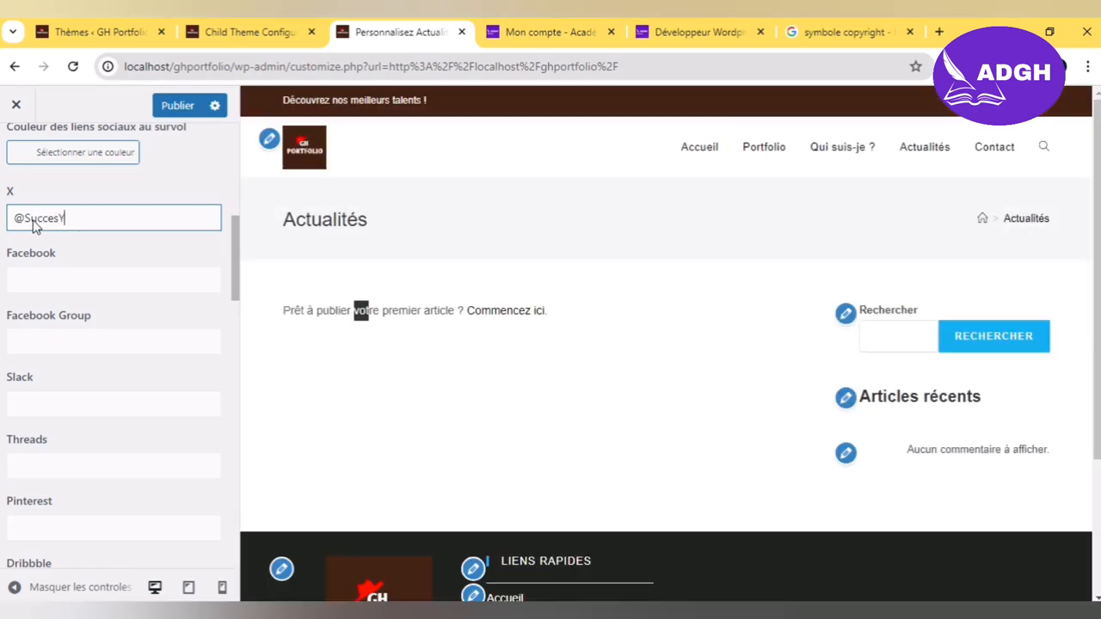
pyautogui.write('utube')
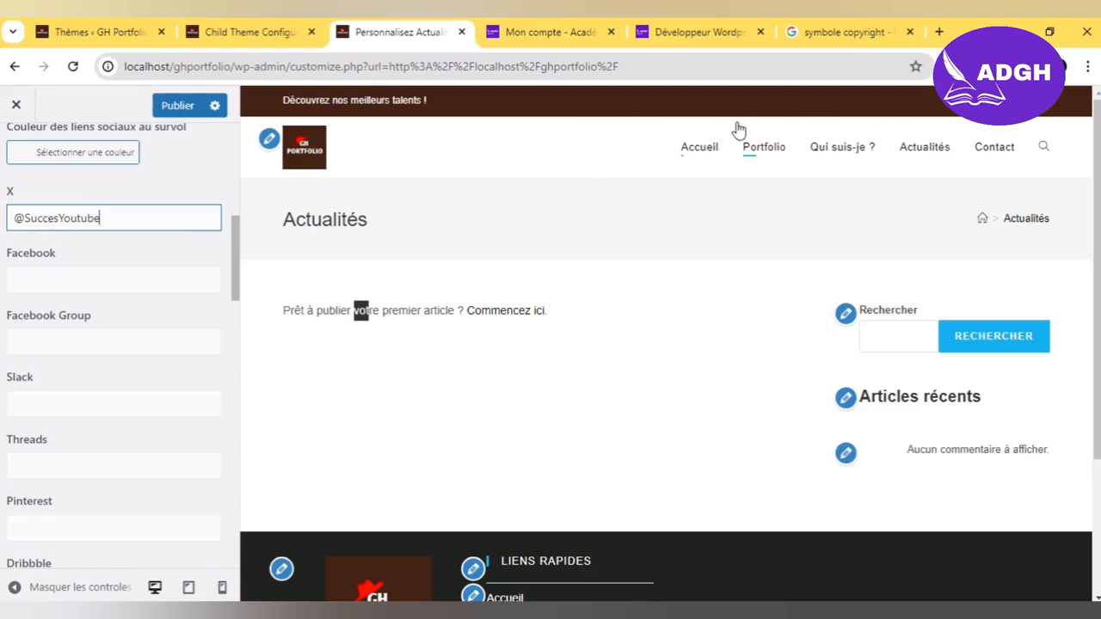
pyautogui.click(84, 284)
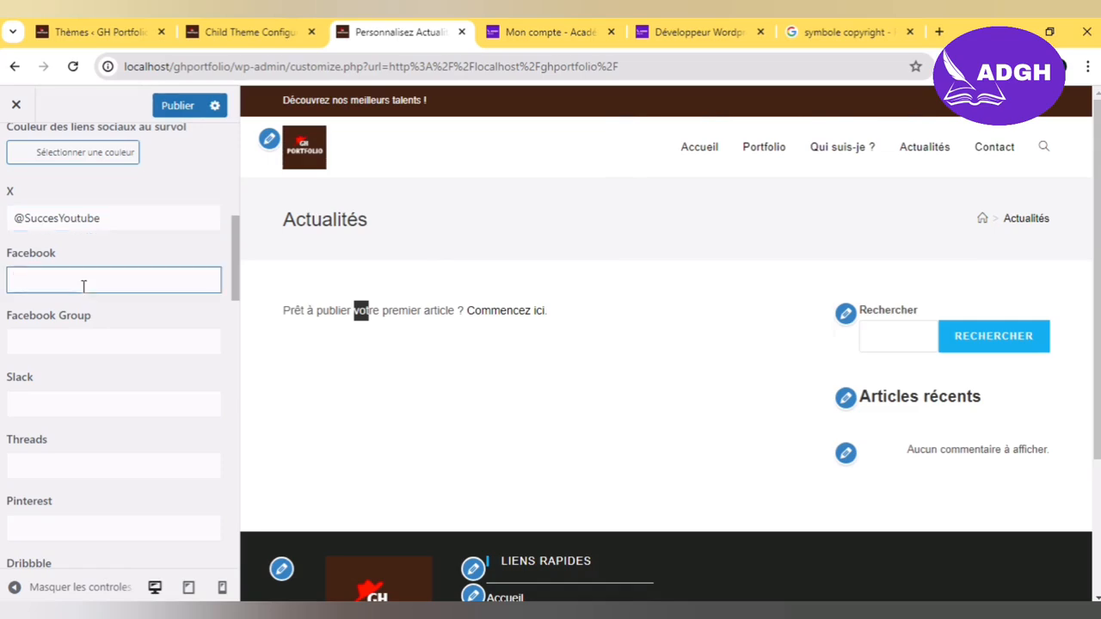
pyautogui.write('htt')
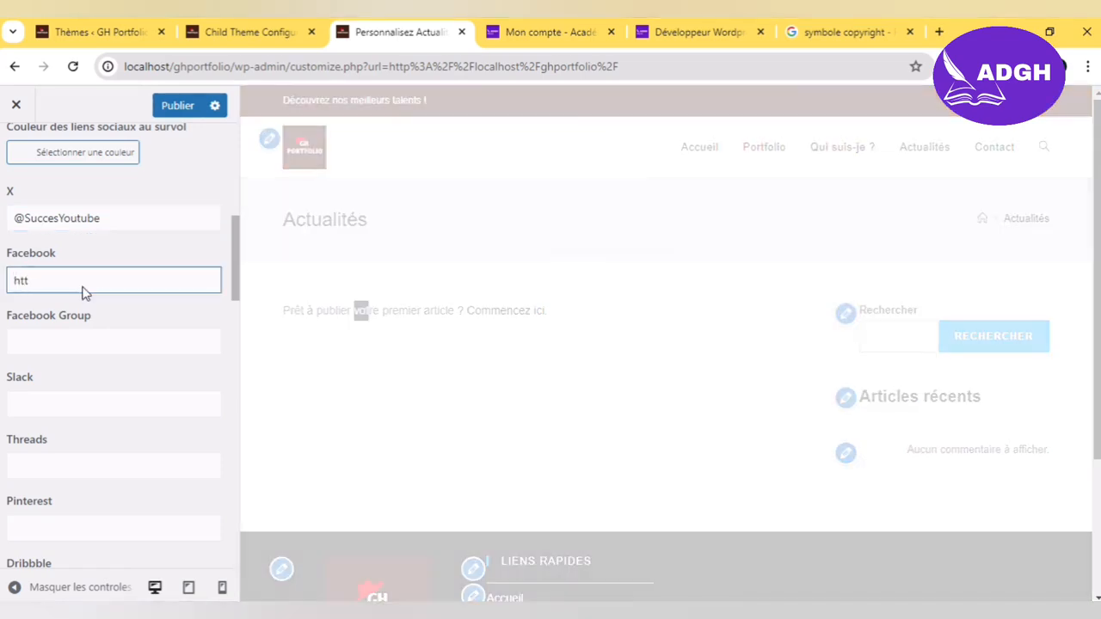
pyautogui.write('ps://f')
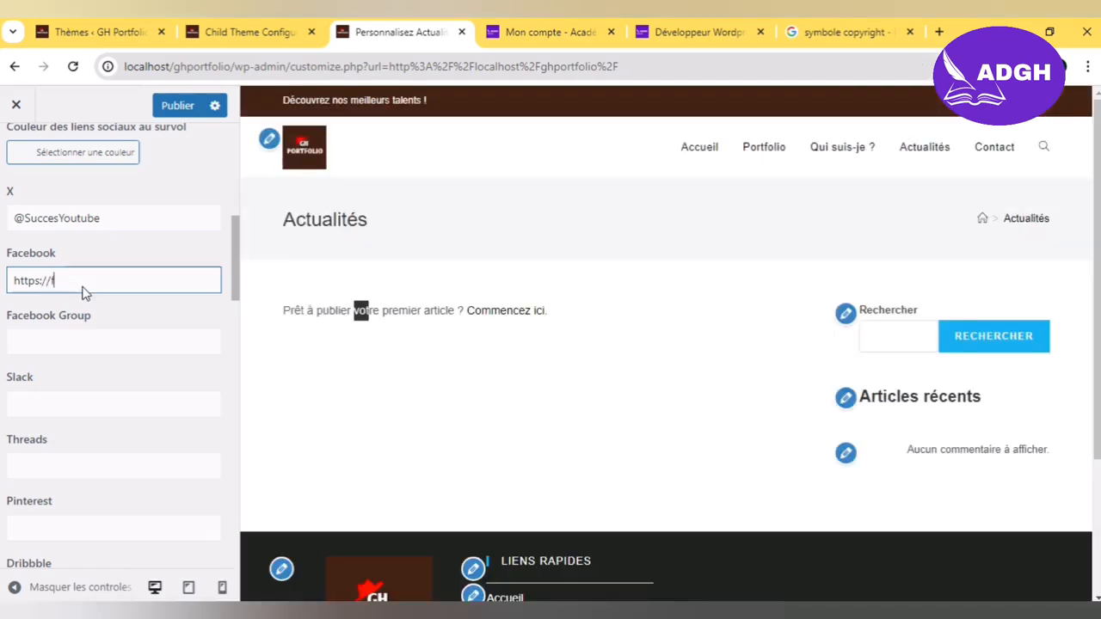
pyautogui.write('acebook')
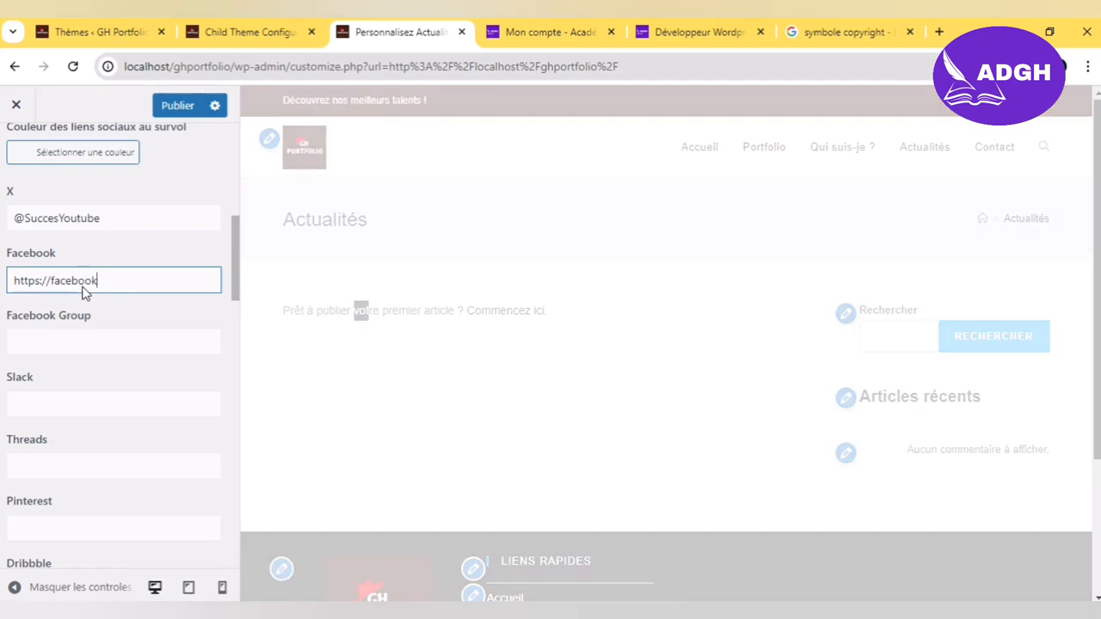
pyautogui.write('.com/')
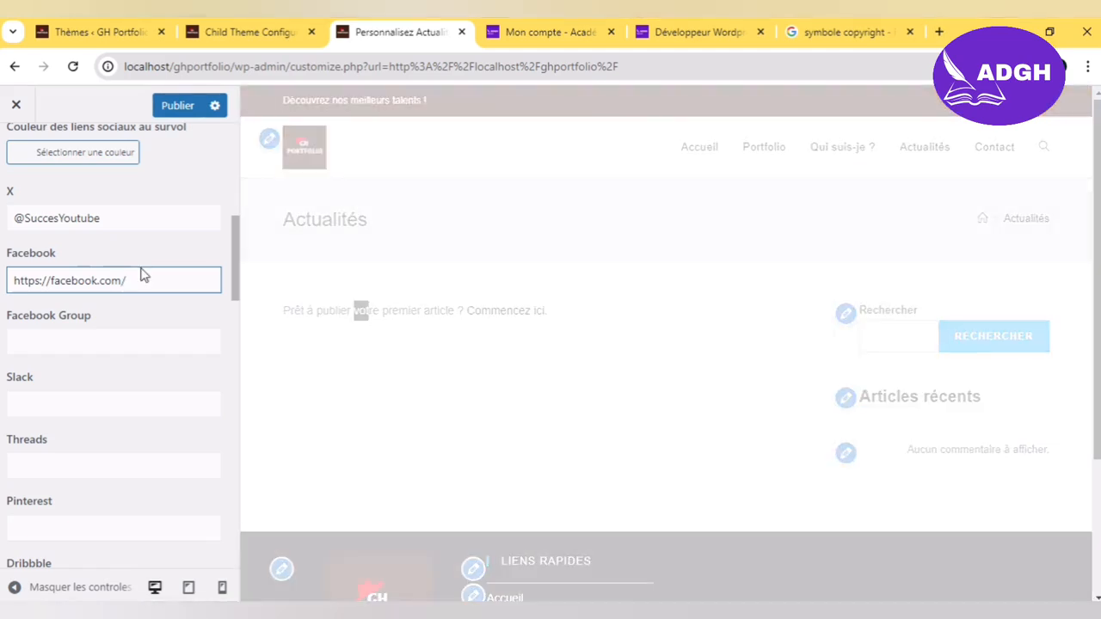
pyautogui.write('ghkpg')
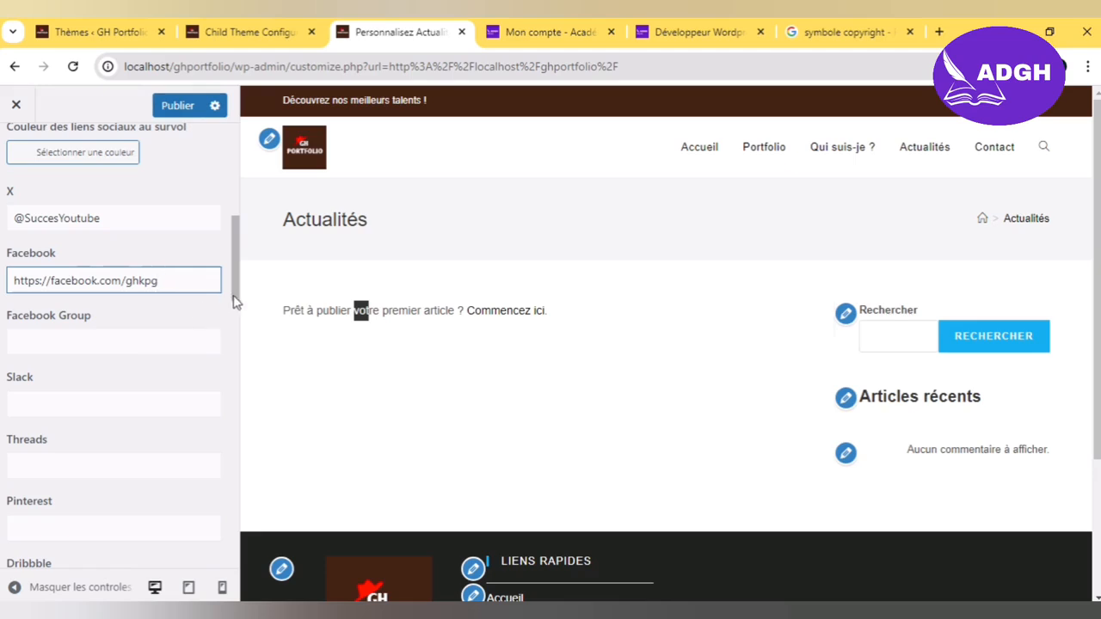
pyautogui.moveTo(236, 302); pyautogui.dragTo(239, 396)
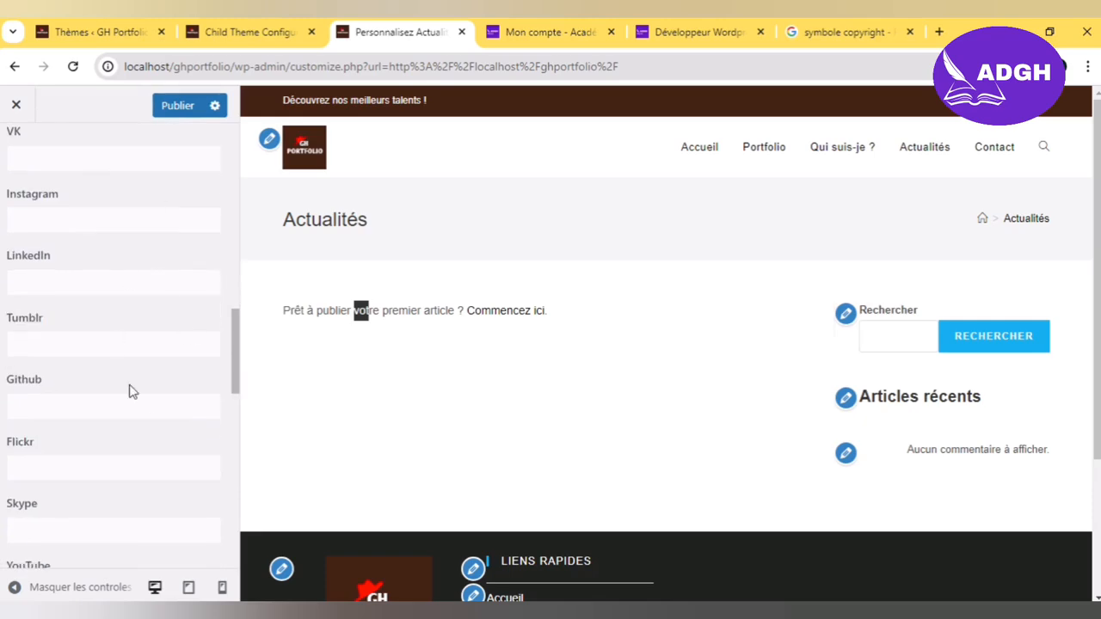
pyautogui.moveTo(238, 371); pyautogui.dragTo(231, 183)
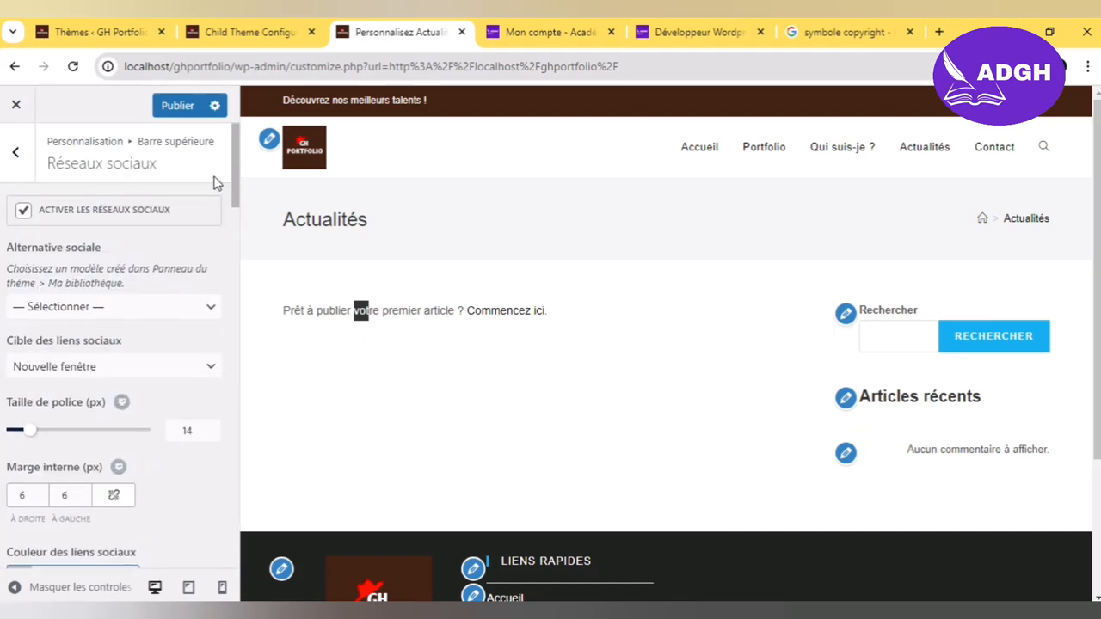
pyautogui.click(188, 108)
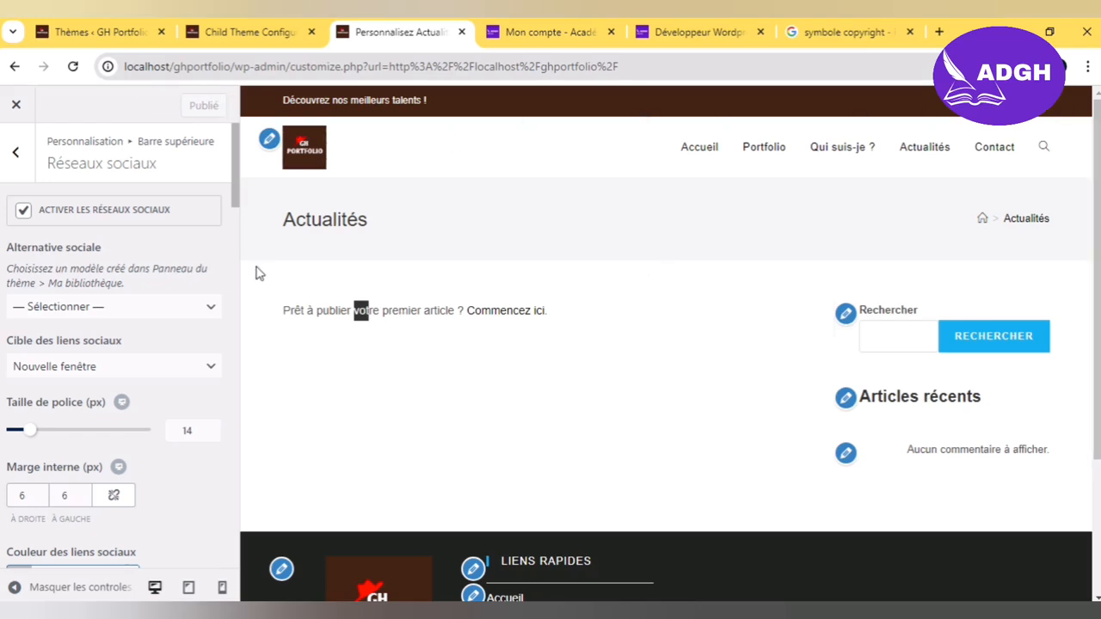
# Step: Set the top bar's social links color (Couleur des liens sociaux) to white, #ffffff
pyautogui.moveTo(236, 202); pyautogui.dragTo(243, 255)
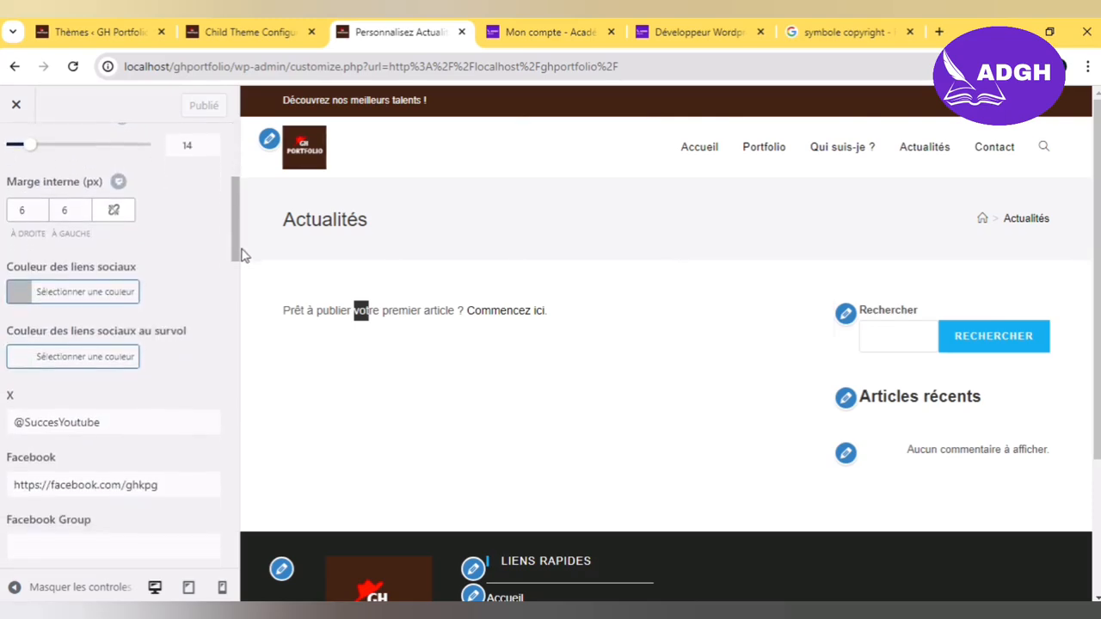
pyautogui.click(60, 284)
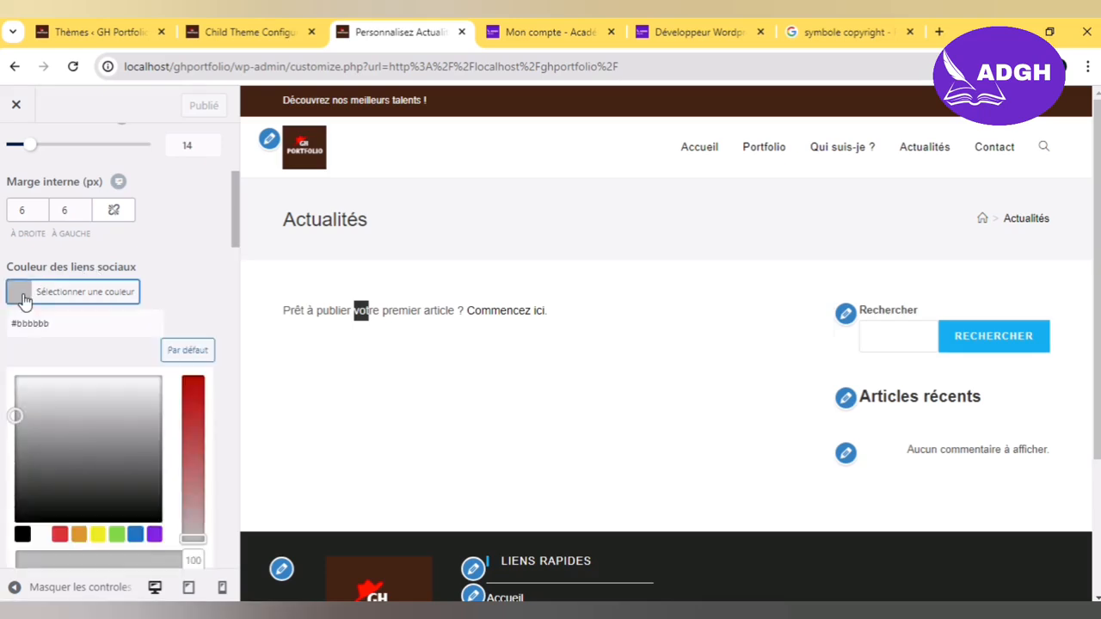
pyautogui.click(47, 418)
pyautogui.moveTo(47, 418); pyautogui.dragTo(13, 373)
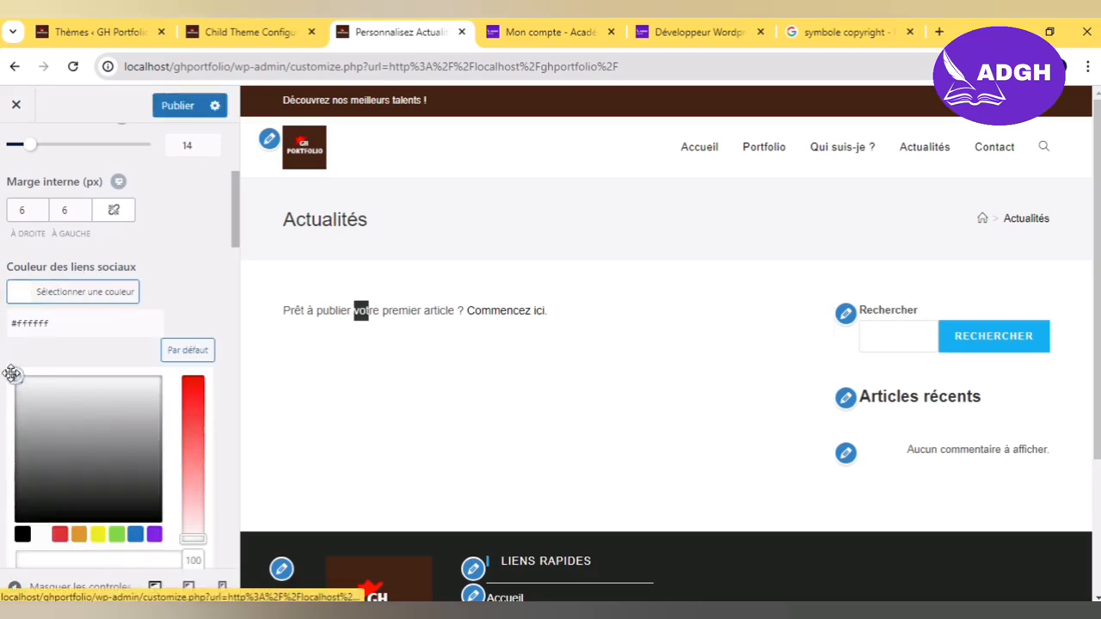
pyautogui.click(215, 267)
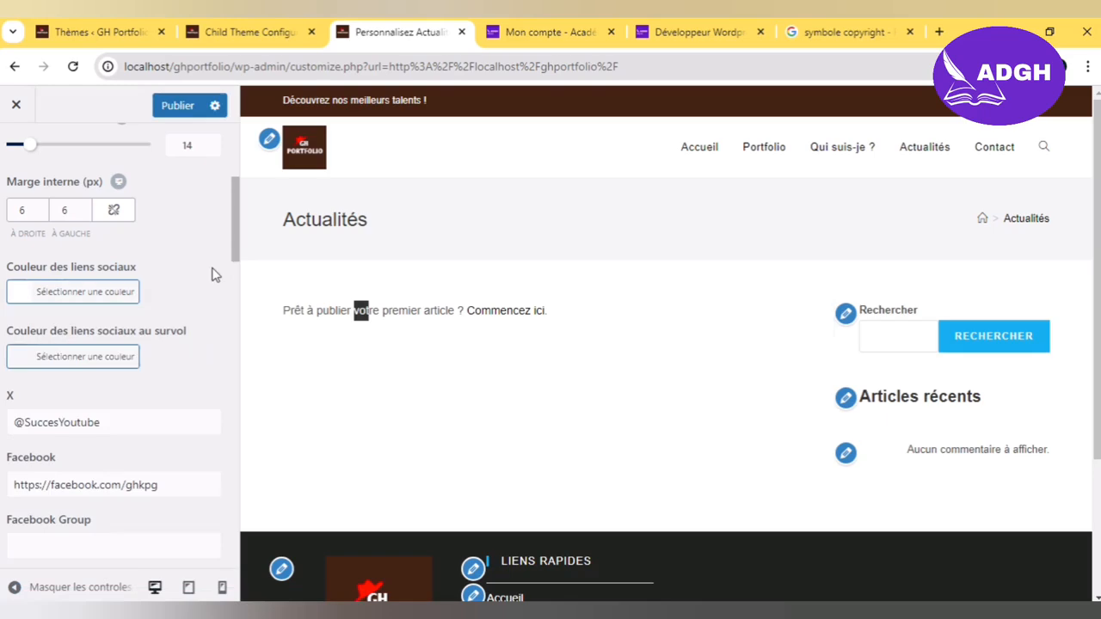
# Step: Set the social links' hover color (Couleur des liens sociaux au survol) to light gray, #cccccc
pyautogui.click(21, 361)
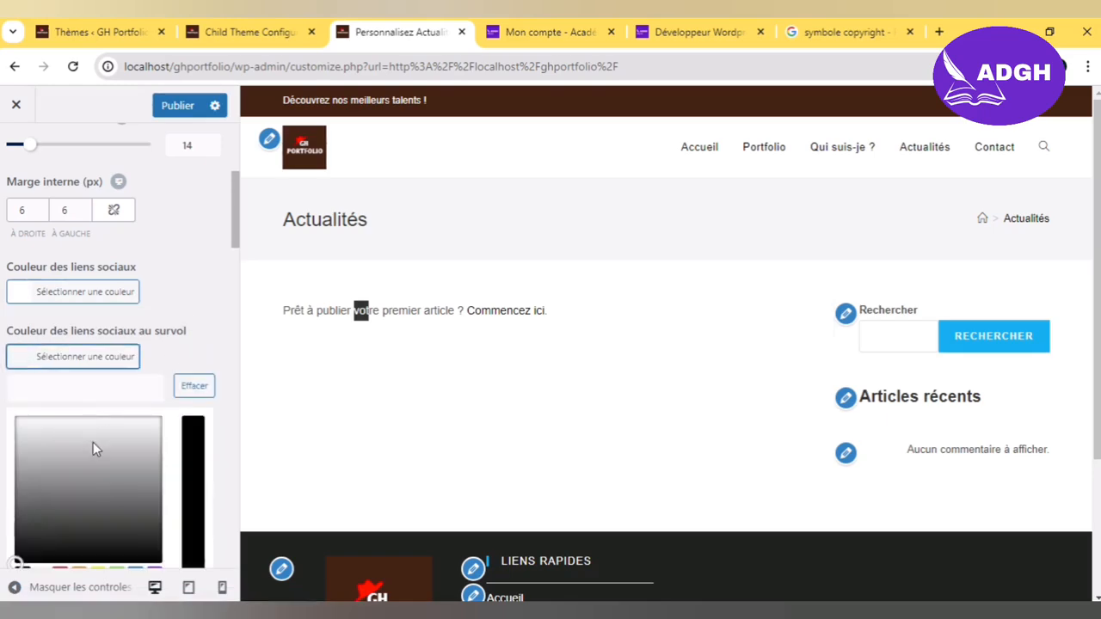
pyautogui.moveTo(236, 229)
pyautogui.mouseDown()
pyautogui.moveTo(241, 292)
pyautogui.moveTo(233, 183)
pyautogui.moveTo(230, 224)
pyautogui.mouseUp()
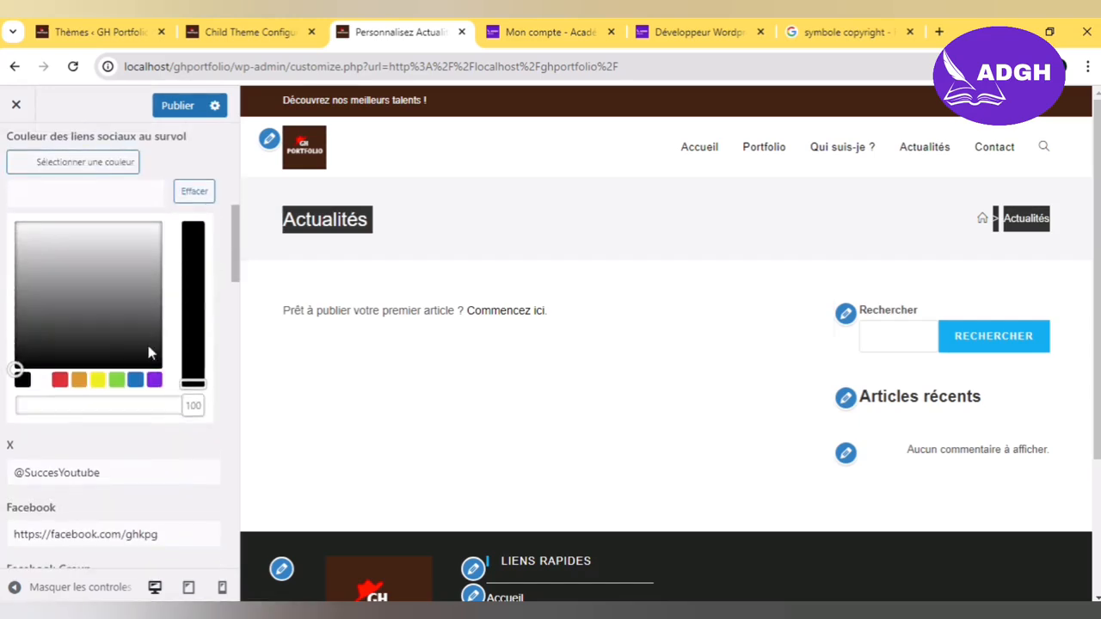
pyautogui.click(127, 336)
pyautogui.click(74, 251)
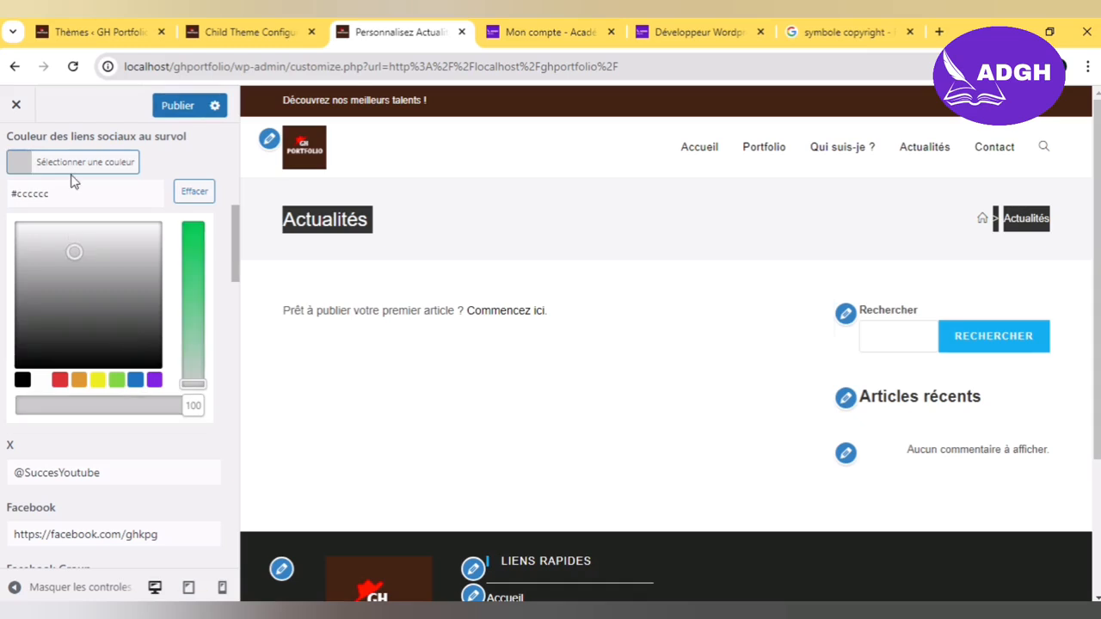
# Step: Change the social links' hover color (Couleur des liens sociaux au survol) to red, #ff0000
pyautogui.click(77, 195)
pyautogui.hotkey('ctrl', 'a')
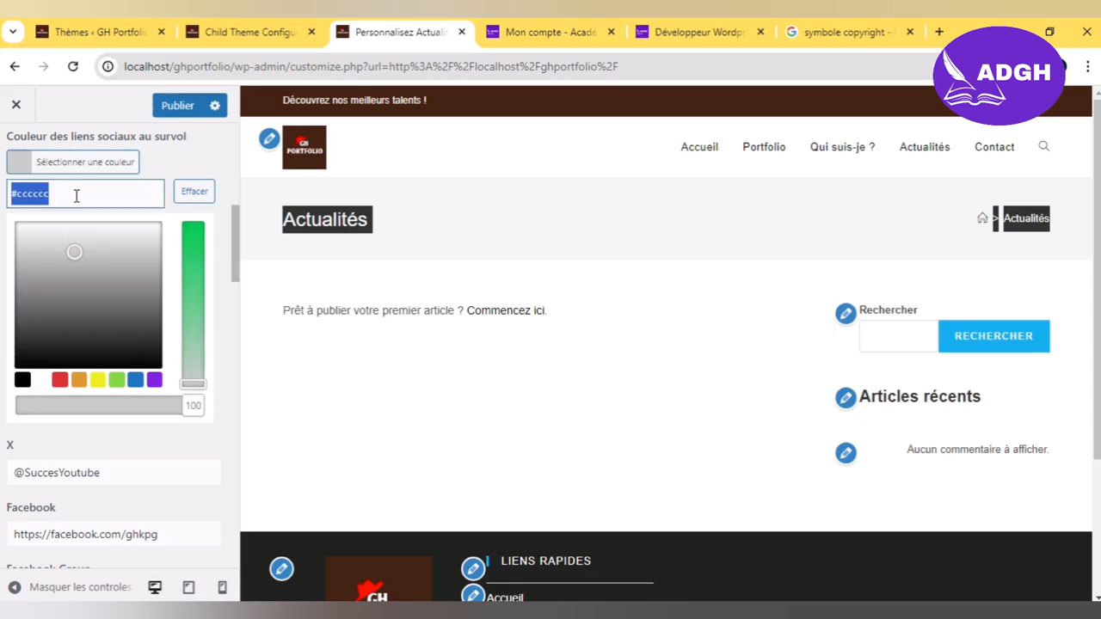
pyautogui.write('ffàà')
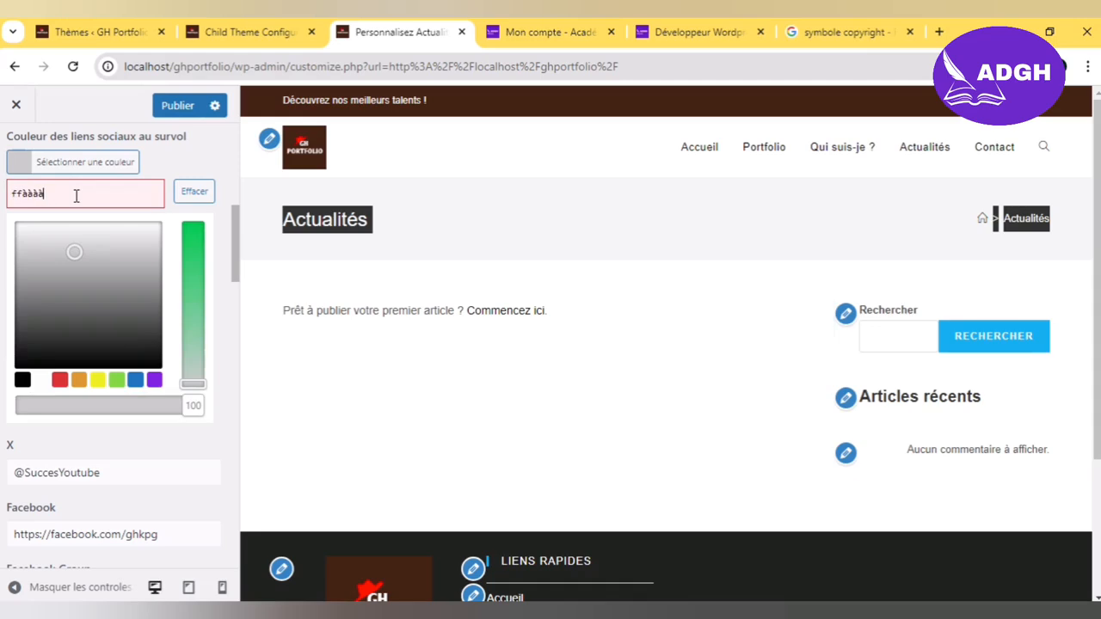
pyautogui.write('àà')
pyautogui.hotkey('ctrl', 'a')
pyautogui.press('BackSpace')
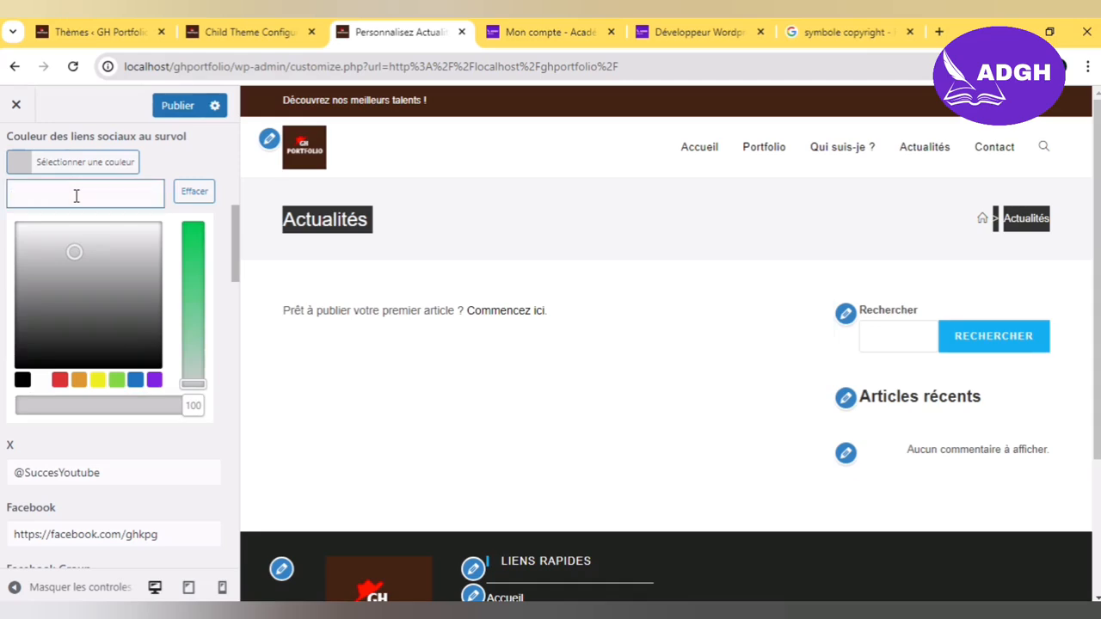
pyautogui.write('#ff0000')
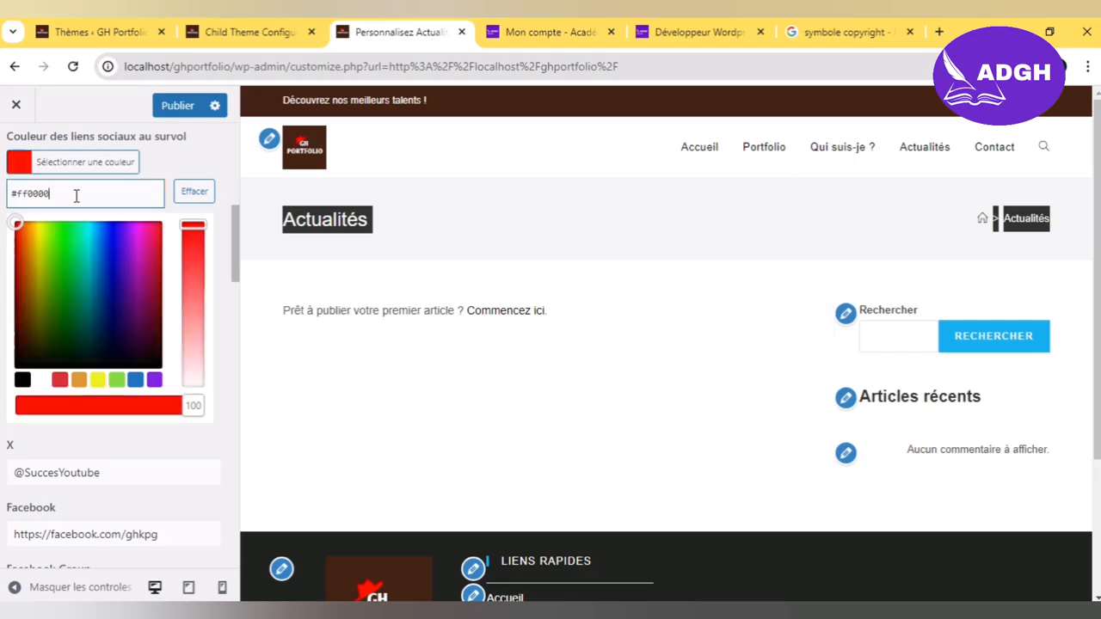
pyautogui.click(170, 155)
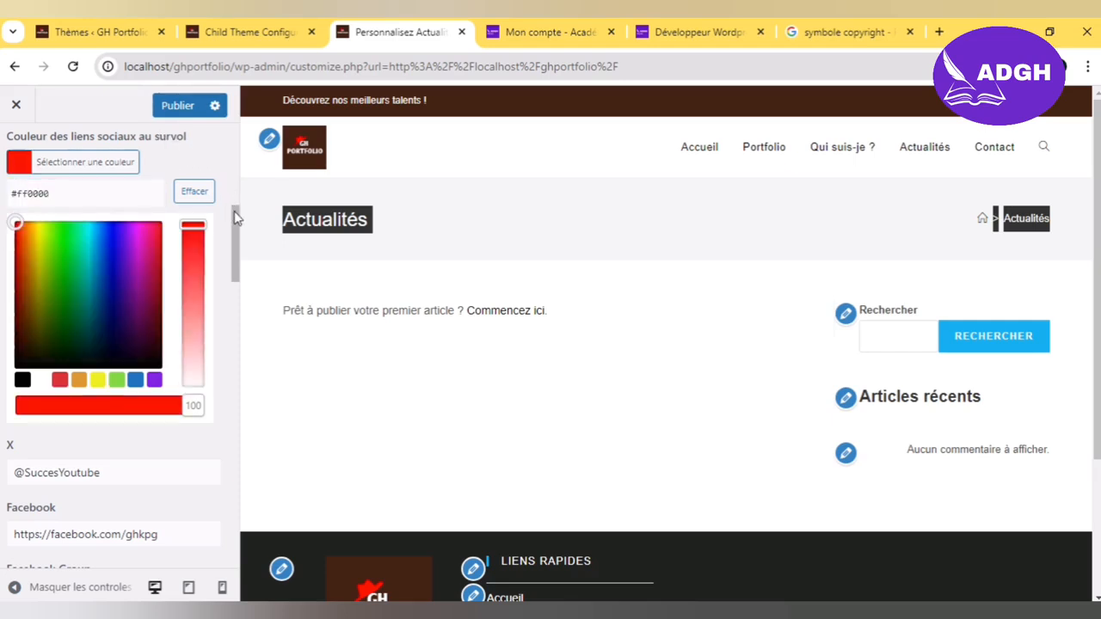
# Step: Publish the social link color changes and return to the main list of customization sections
pyautogui.moveTo(235, 216); pyautogui.dragTo(239, 121)
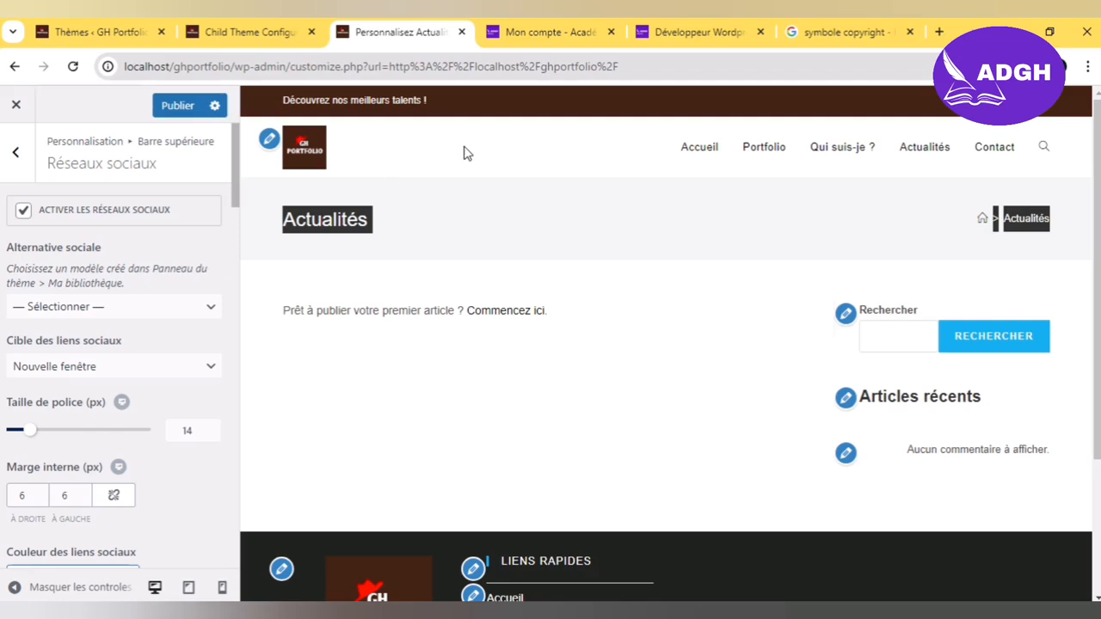
pyautogui.click(17, 153)
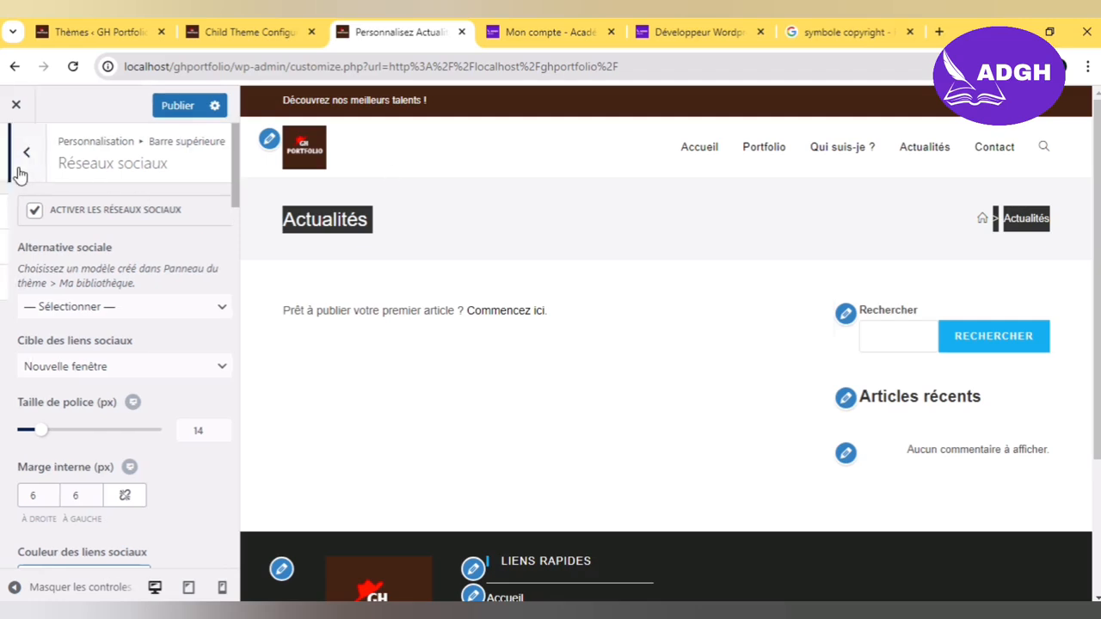
pyautogui.click(198, 115)
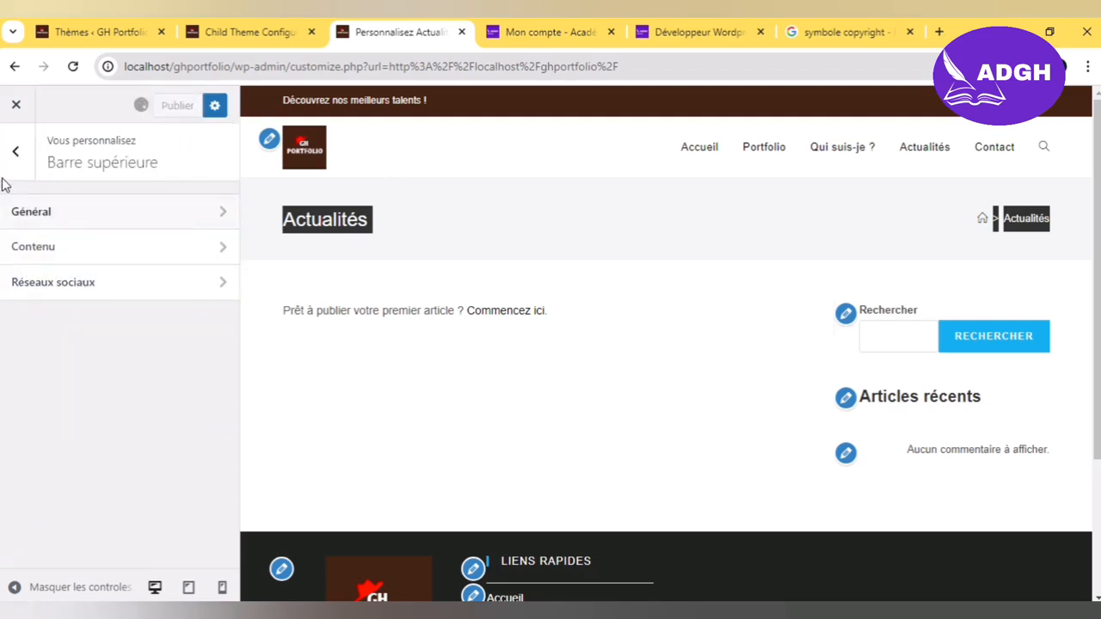
pyautogui.click(15, 153)
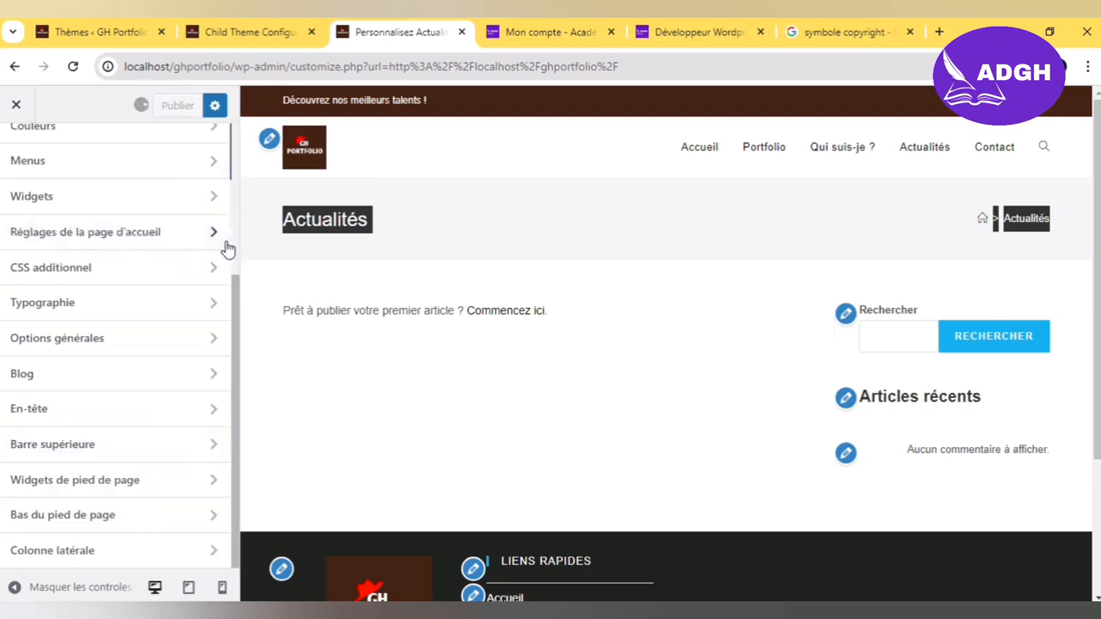
pyautogui.click(555, 209)
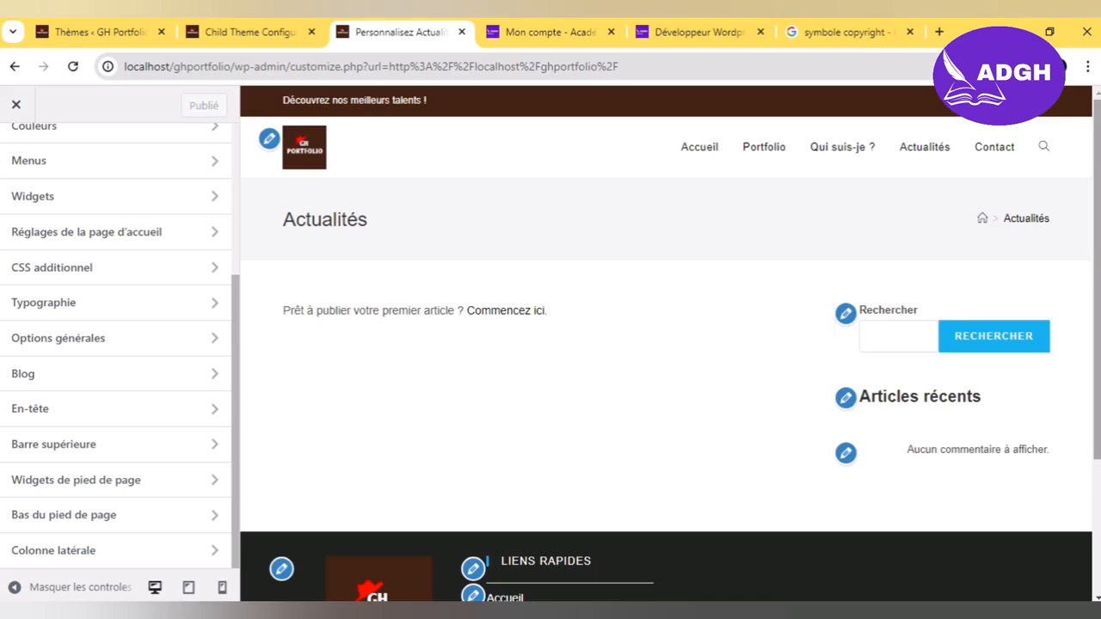
pyautogui.scroll(-2, 940, 258)
pyautogui.scroll(2, 941, 258)
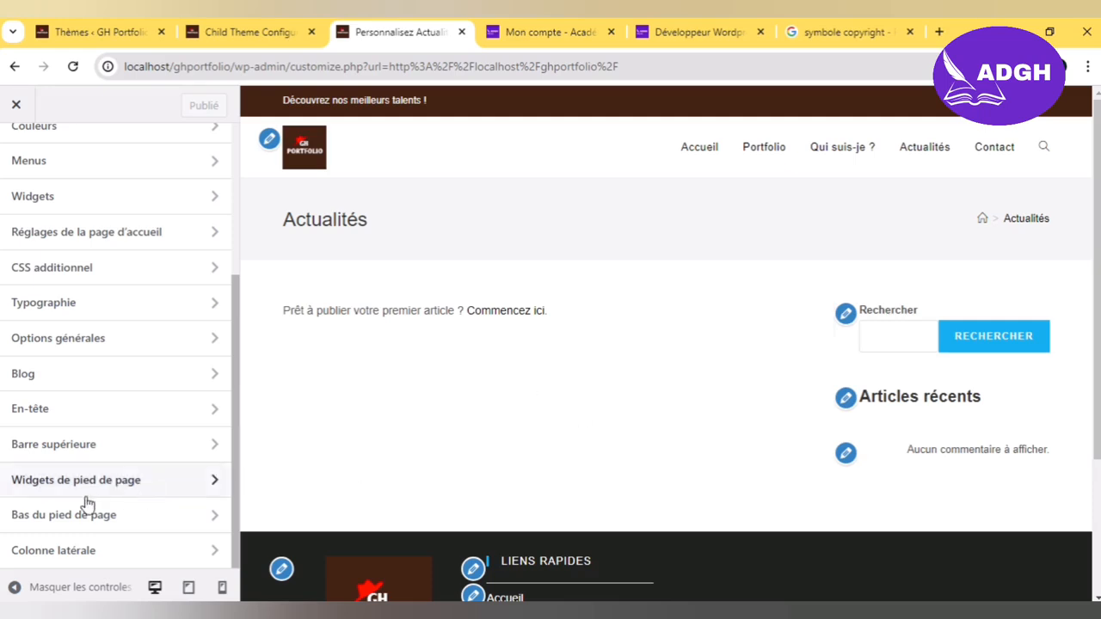
# Step: In the Colonne latérale settings, set the widgets' title border color (Couleur de bordure des titres) to red, #ff0000
pyautogui.click(92, 550)
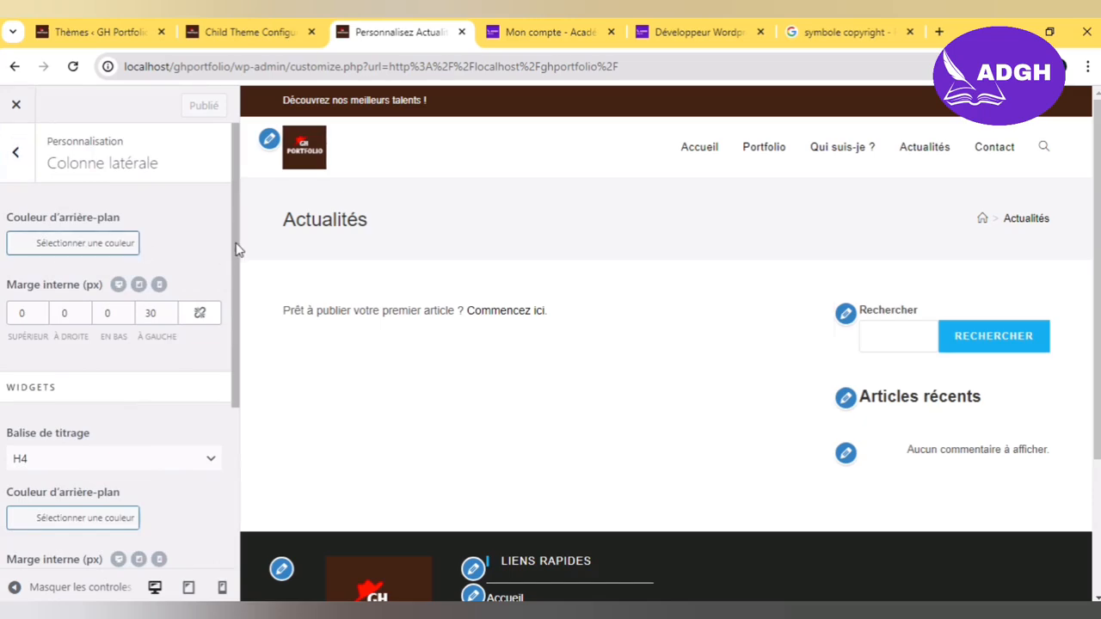
pyautogui.moveTo(233, 244); pyautogui.dragTo(69, 471)
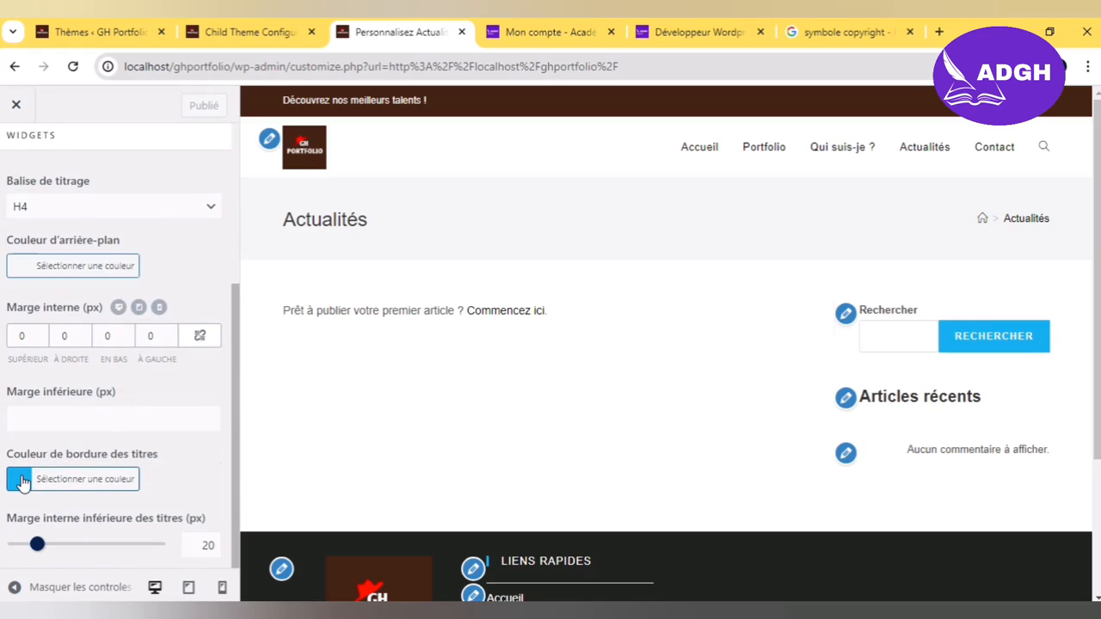
pyautogui.click(22, 484)
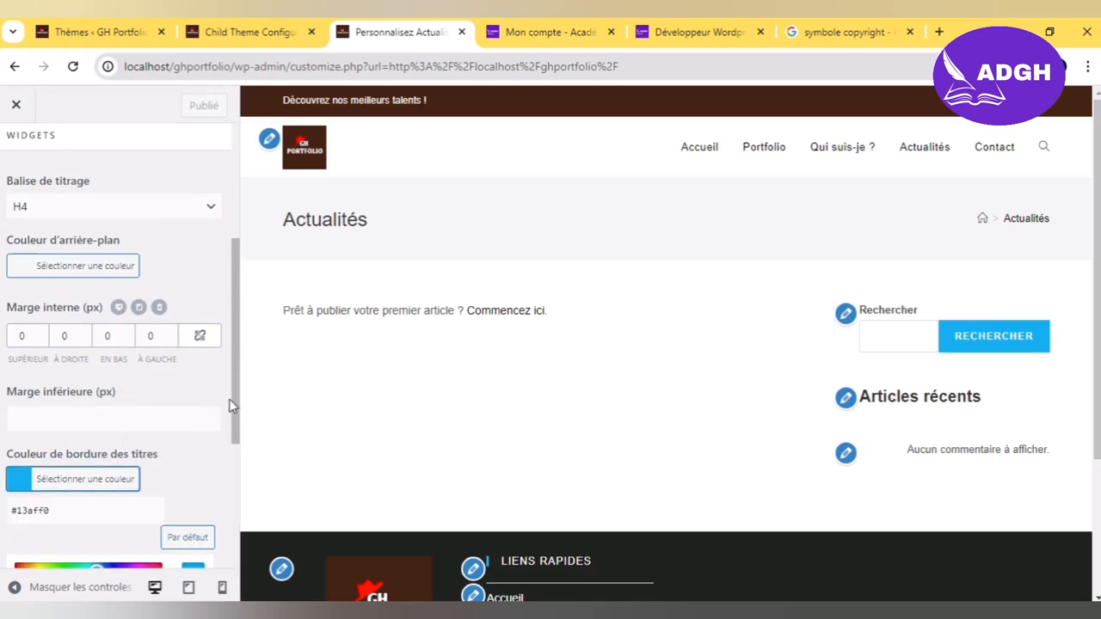
pyautogui.moveTo(233, 411); pyautogui.dragTo(239, 496)
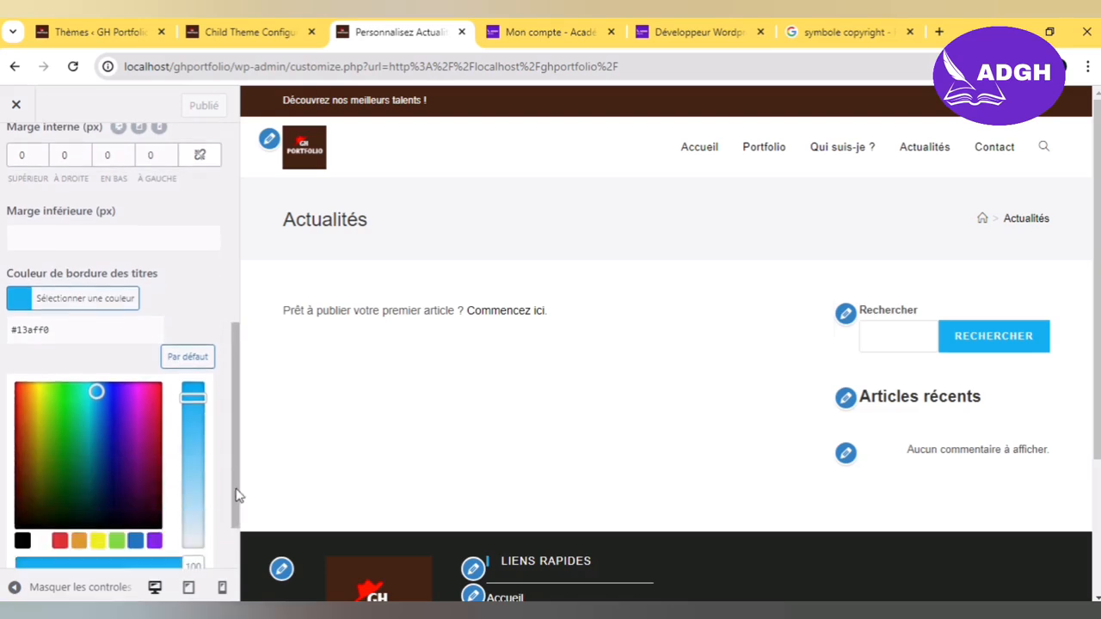
pyautogui.click(80, 341)
pyautogui.hotkey('ctrl', 'a')
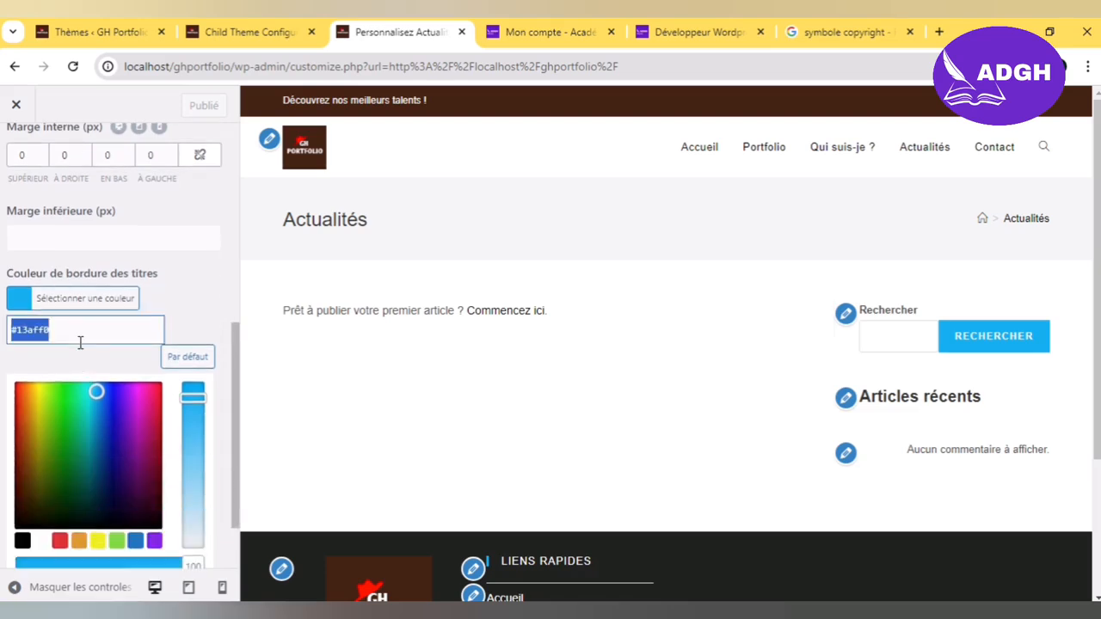
pyautogui.write('FF0000')
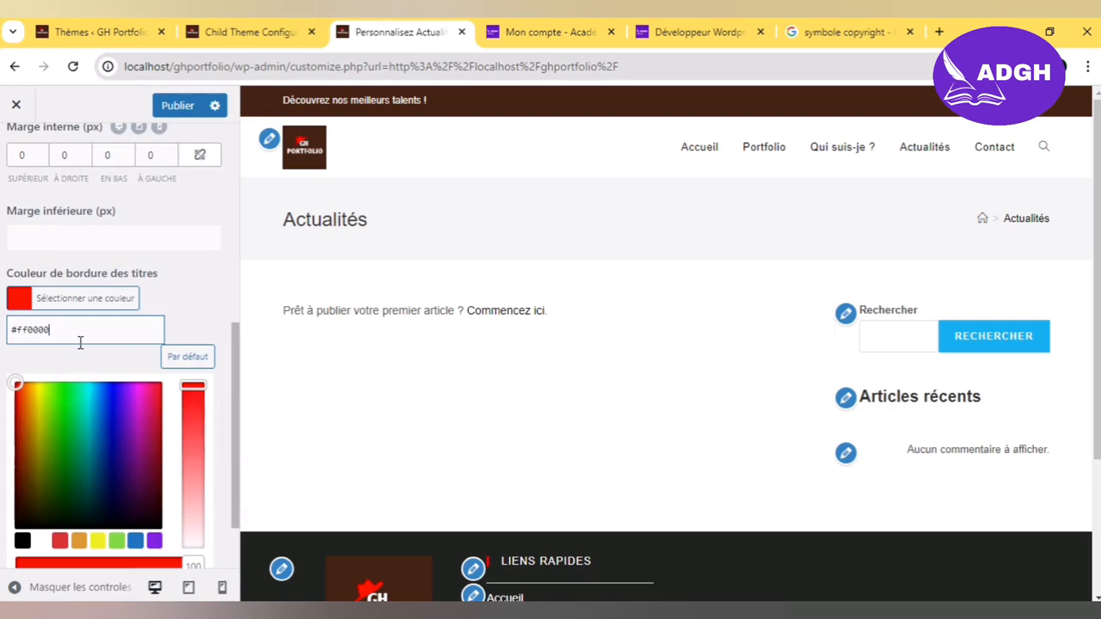
pyautogui.click(195, 304)
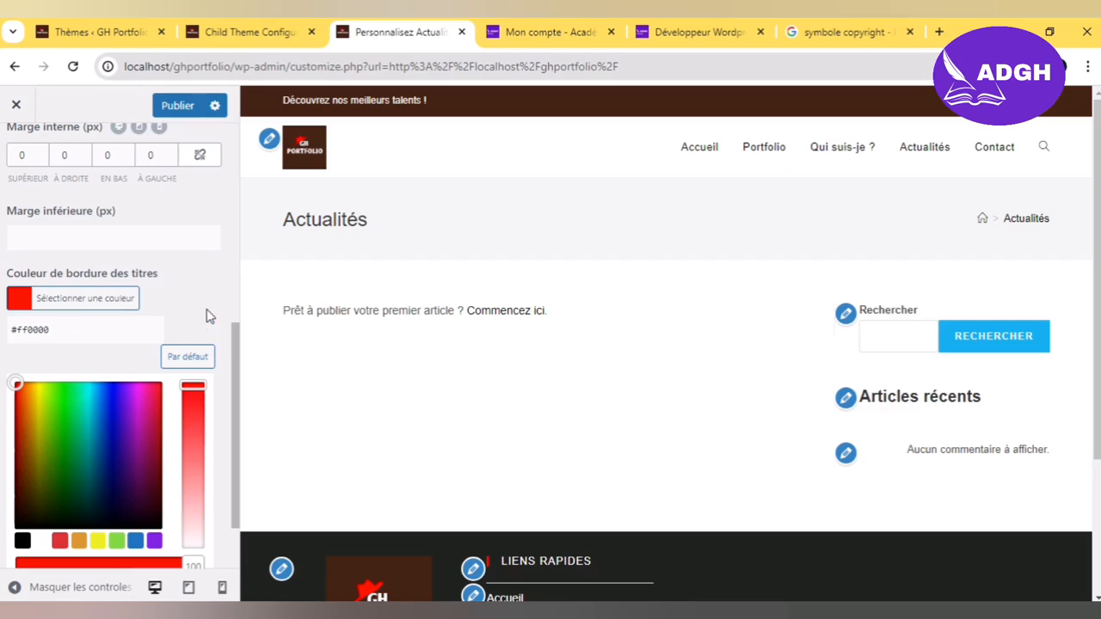
# Step: Publish the title border color and open the Boutons du thème settings under Options générales
pyautogui.moveTo(234, 344); pyautogui.dragTo(241, 193)
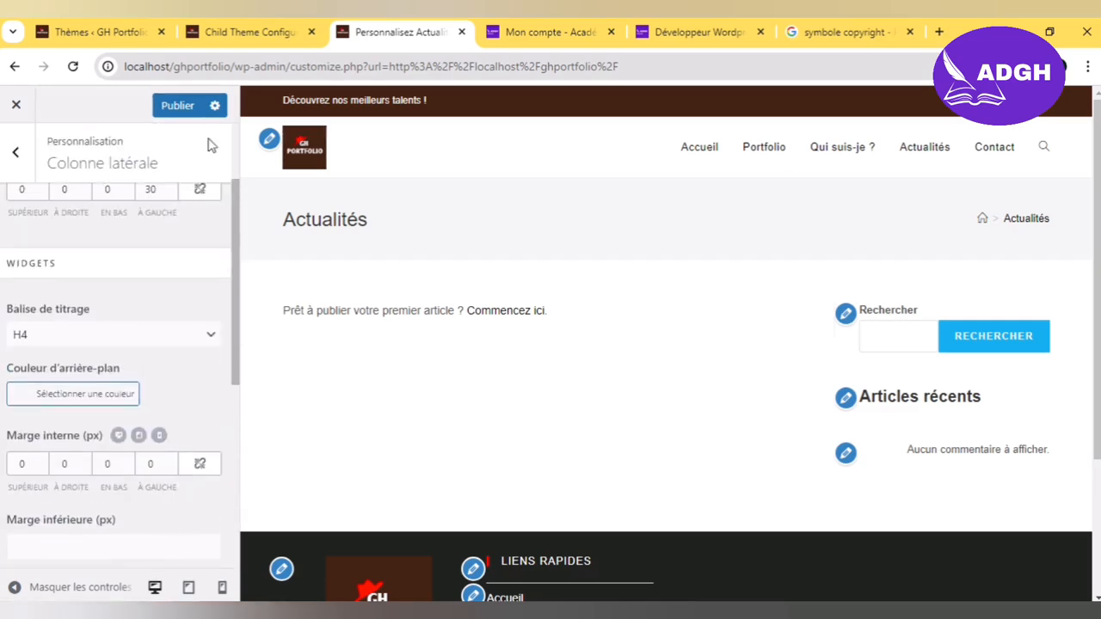
pyautogui.click(178, 106)
pyautogui.moveTo(238, 308); pyautogui.dragTo(226, 190)
pyautogui.click(31, 170)
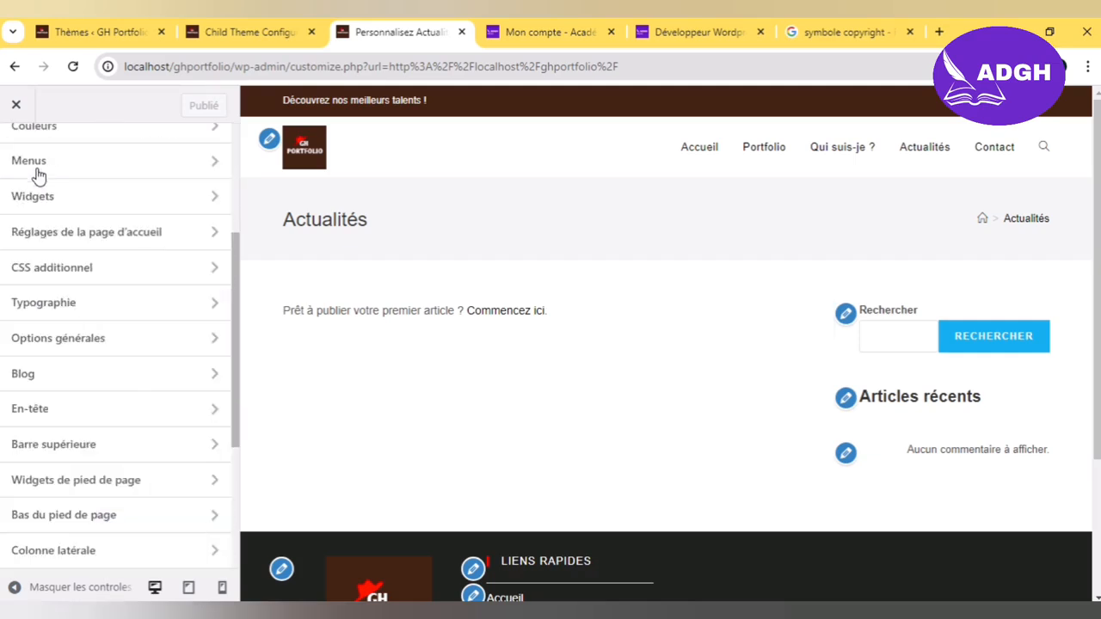
pyautogui.click(111, 341)
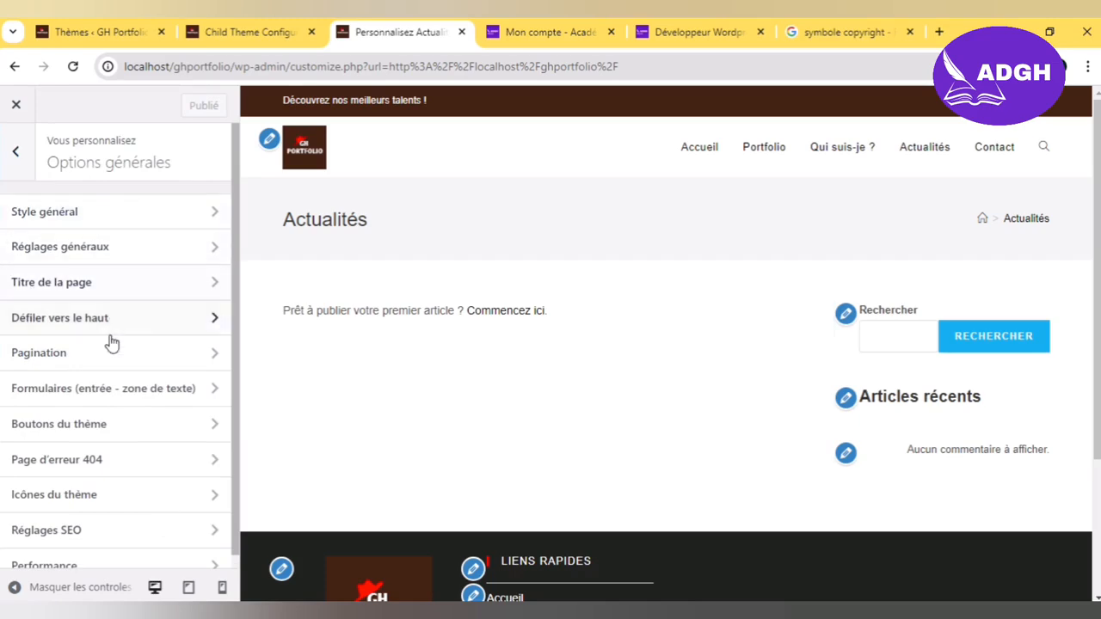
pyautogui.click(78, 437)
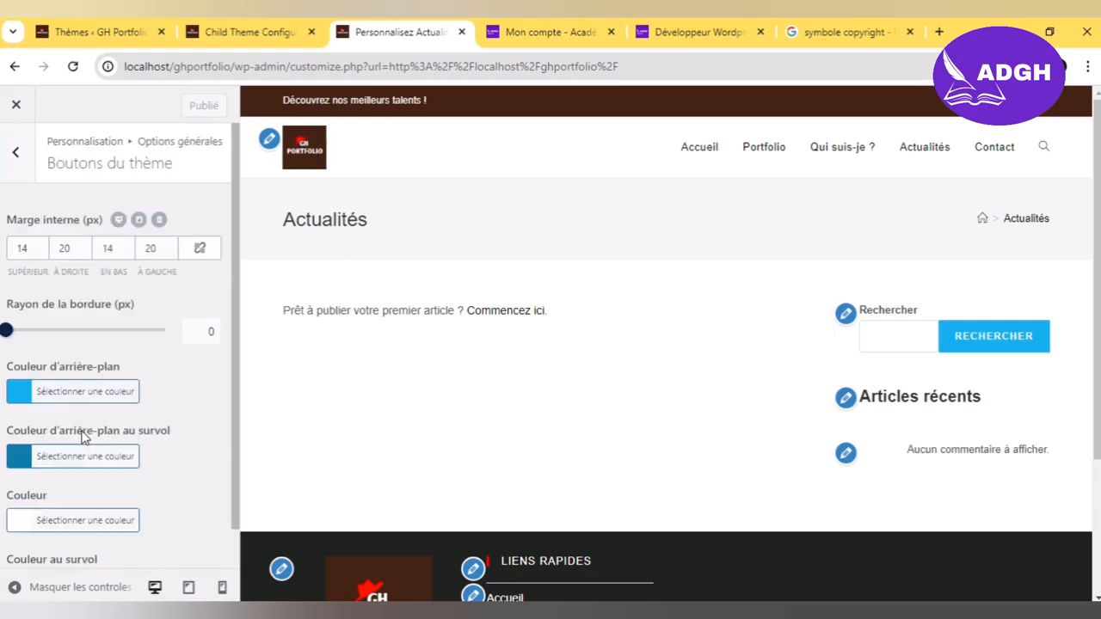
# Step: Try red, #ff0000, as the theme buttons' background color (Couleur d'arrière-plan)
pyautogui.click(19, 399)
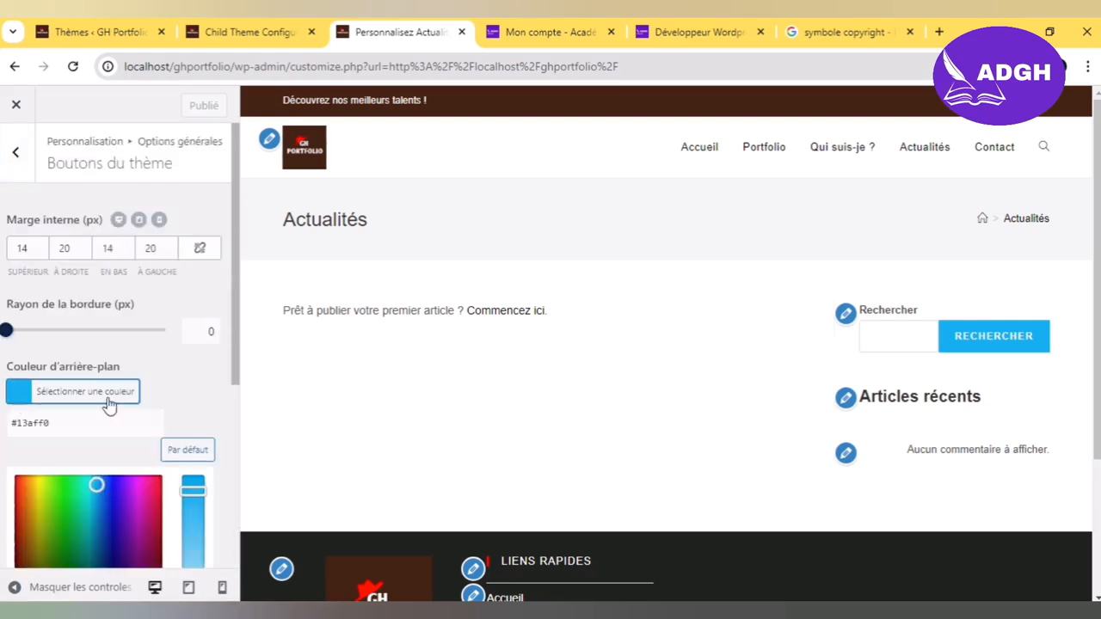
pyautogui.click(86, 417)
pyautogui.hotkey('ctrl', 'a')
pyautogui.write('FF')
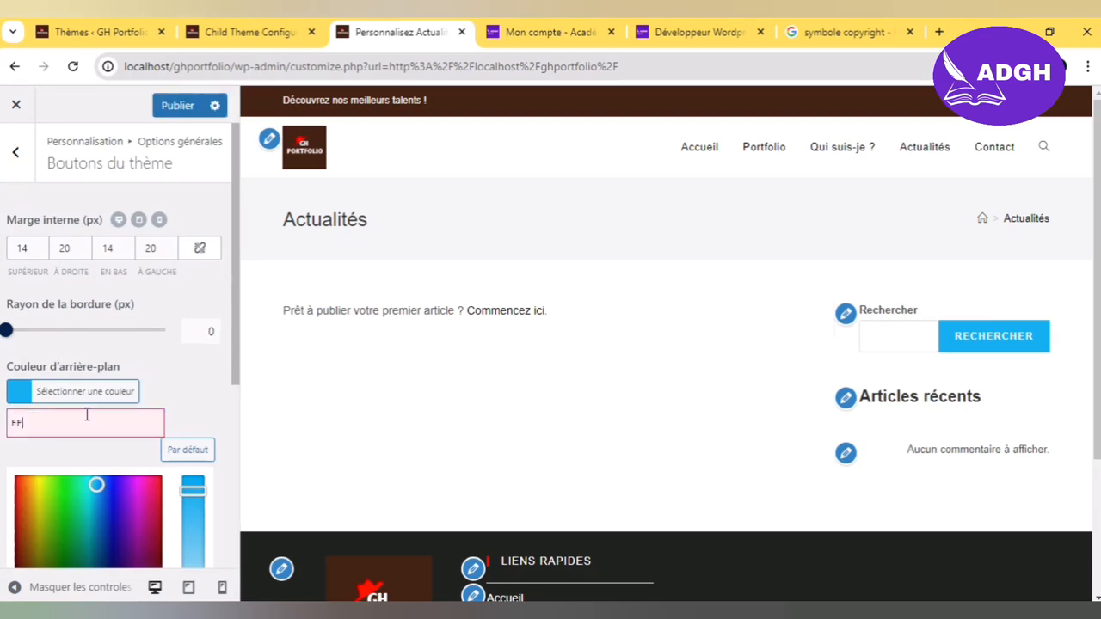
pyautogui.write('0000')
pyautogui.click(184, 367)
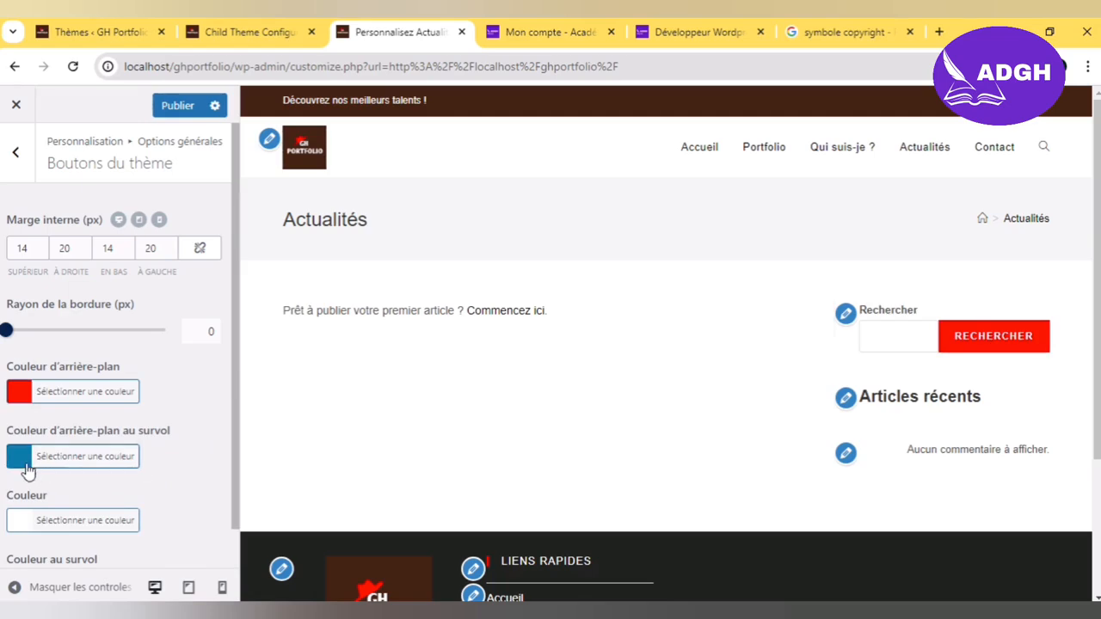
# Step: Set the theme buttons' background color (Couleur d'arrière-plan) to dark brown, #452216
pyautogui.click(20, 395)
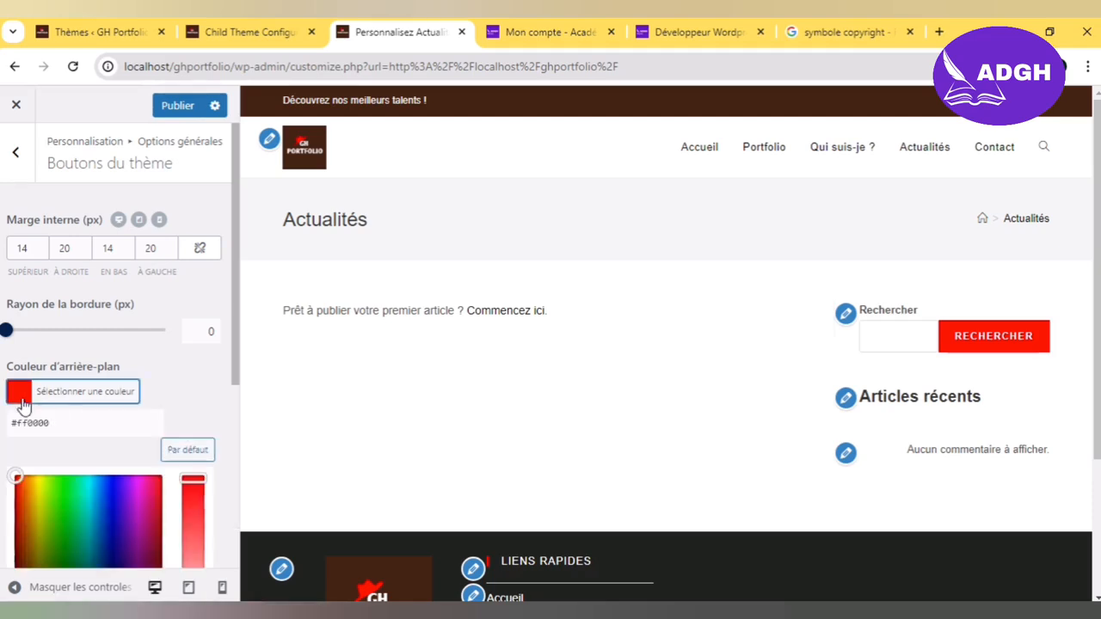
pyautogui.click(82, 423)
pyautogui.doubleClick(82, 423)
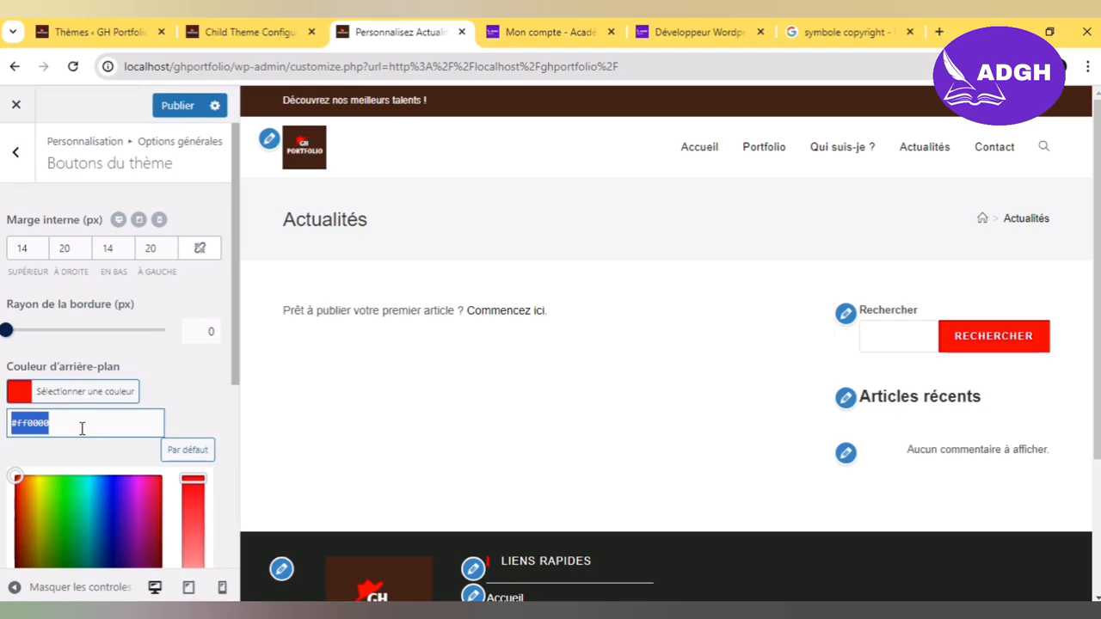
pyautogui.write('452216')
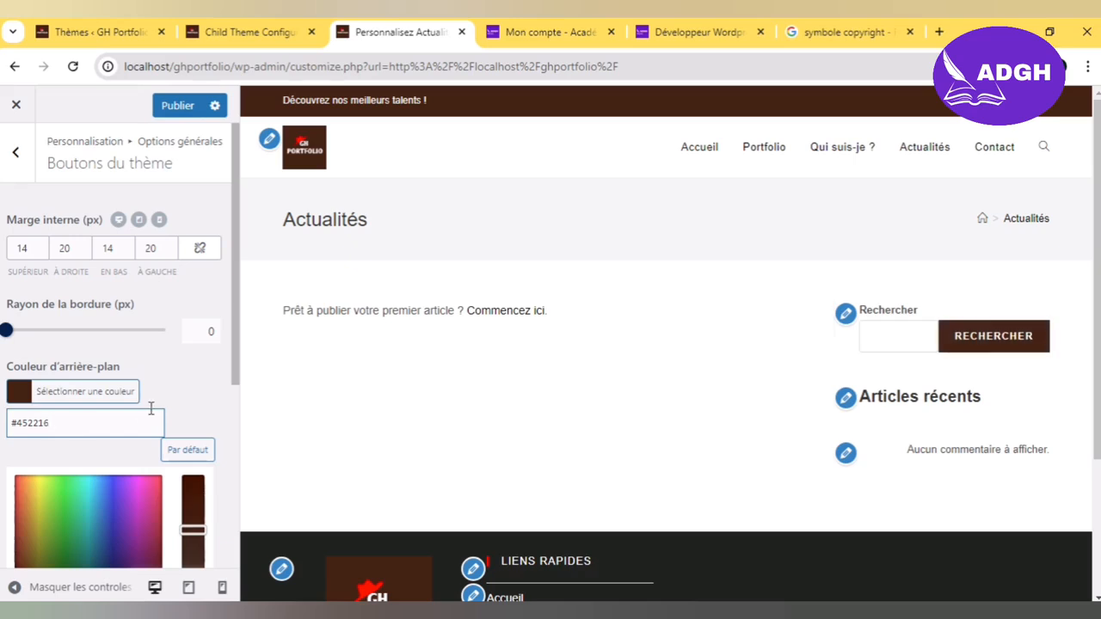
pyautogui.click(200, 388)
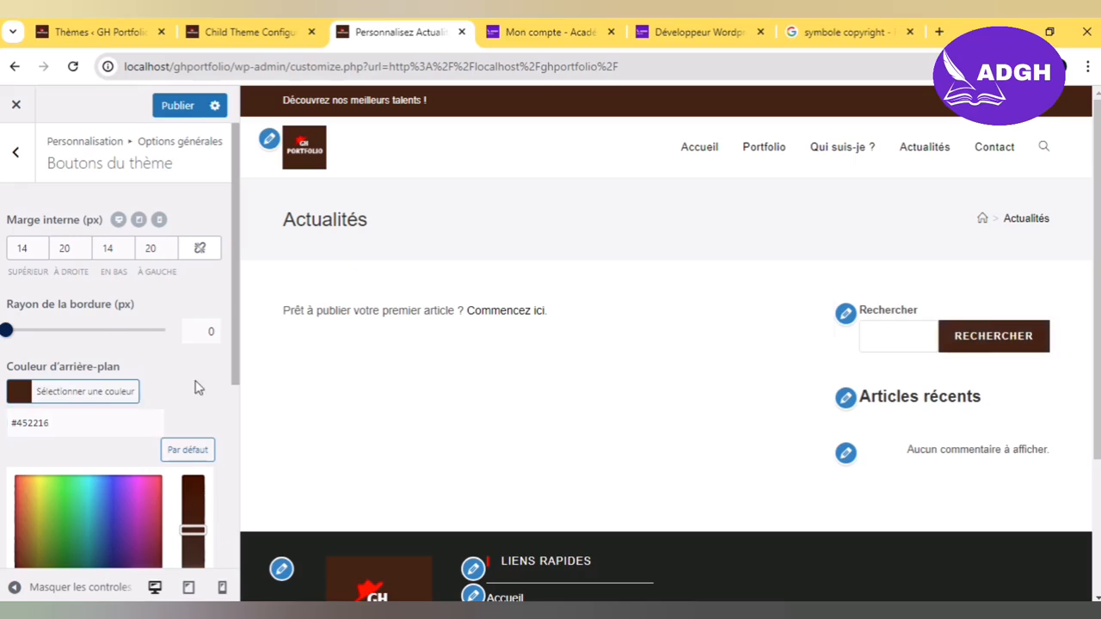
# Step: Set the theme buttons' hover background color (Couleur d'arrière-plan au survol) to red, #ff0000
pyautogui.moveTo(238, 388); pyautogui.dragTo(237, 497)
pyautogui.click(75, 531)
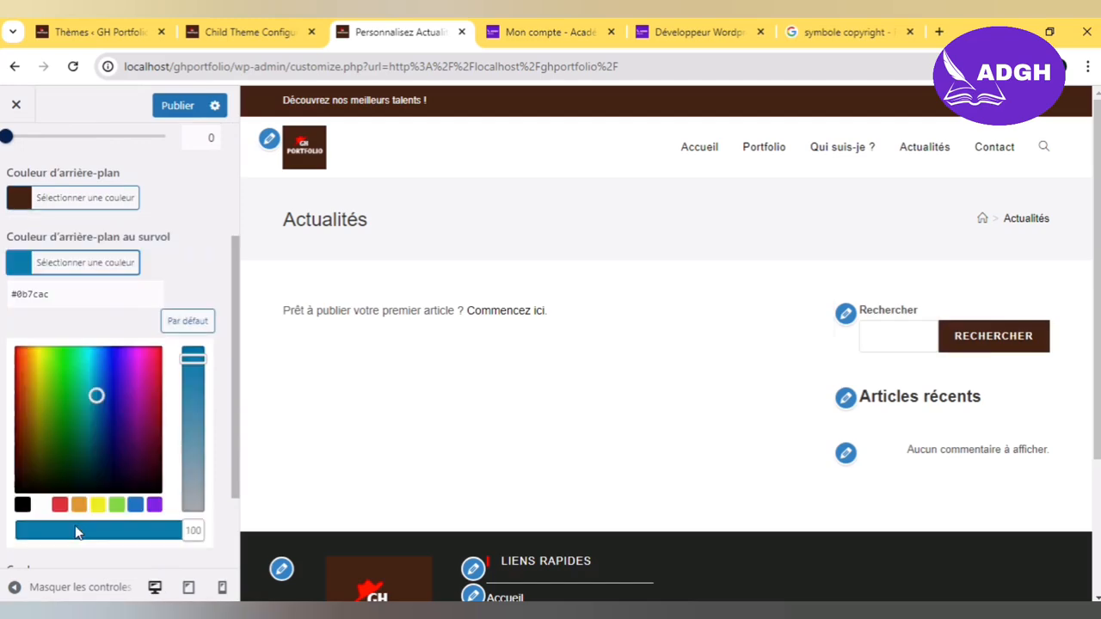
pyautogui.click(93, 294)
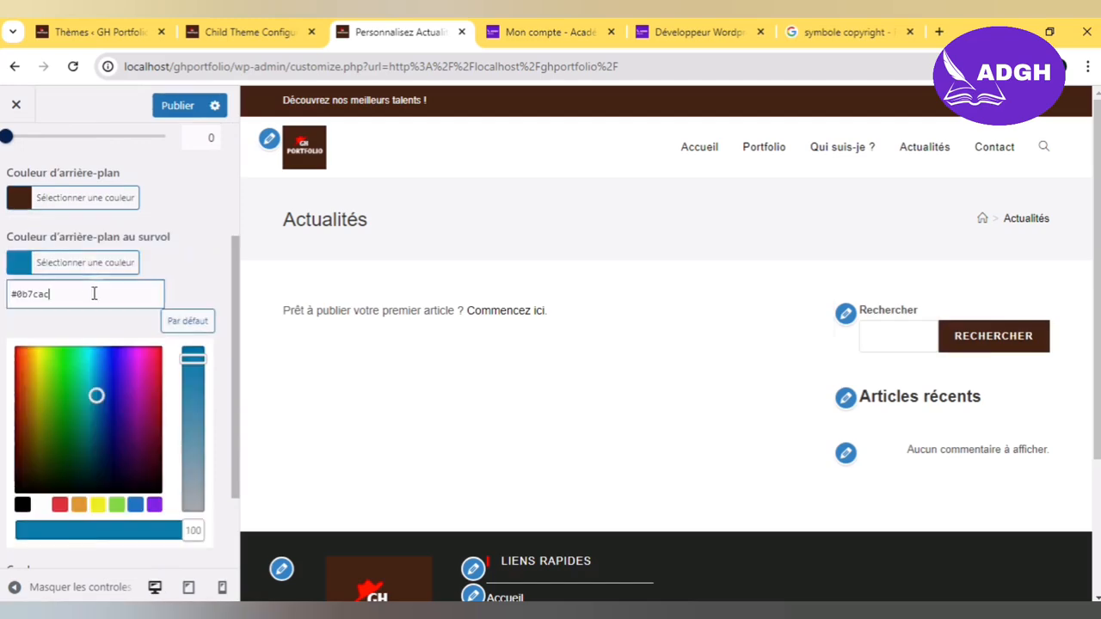
pyautogui.hotkey('ctrl', 'a')
pyautogui.write('#ff0000')
pyautogui.click(183, 272)
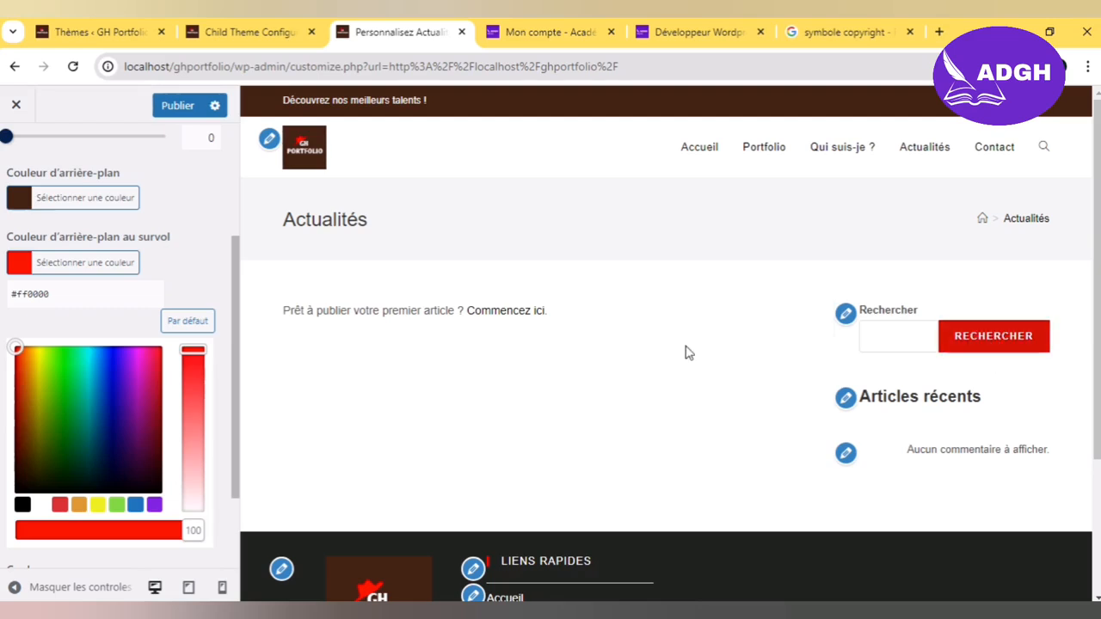
# Step: Publish the theme button colors and exit the customizer
pyautogui.click(178, 106)
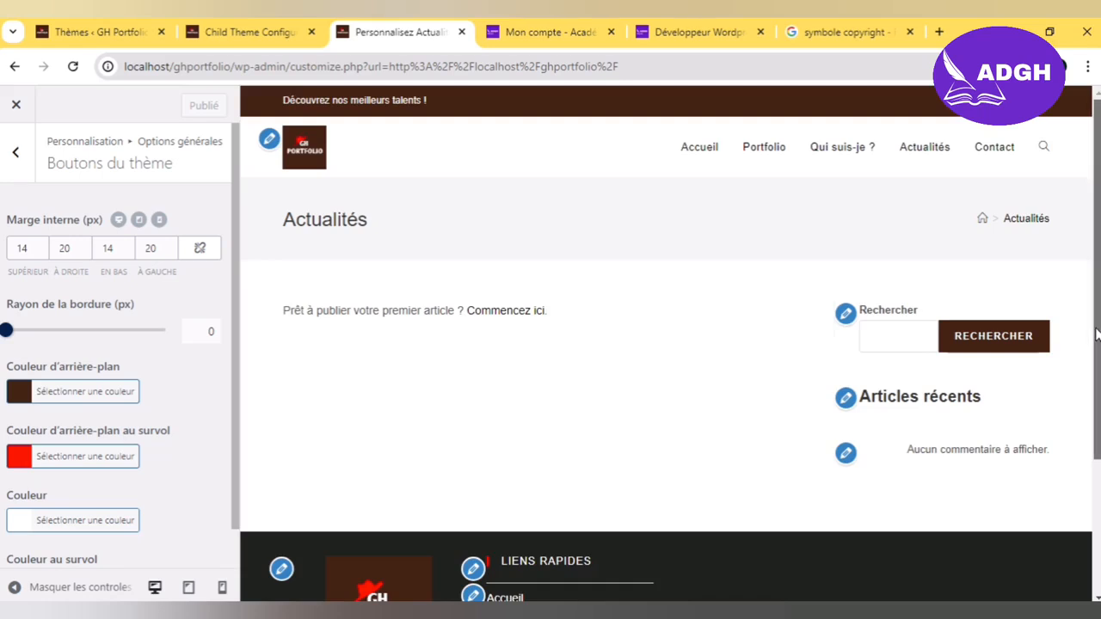
pyautogui.scroll(-3, 1097, 334)
pyautogui.scroll(3, 1097, 334)
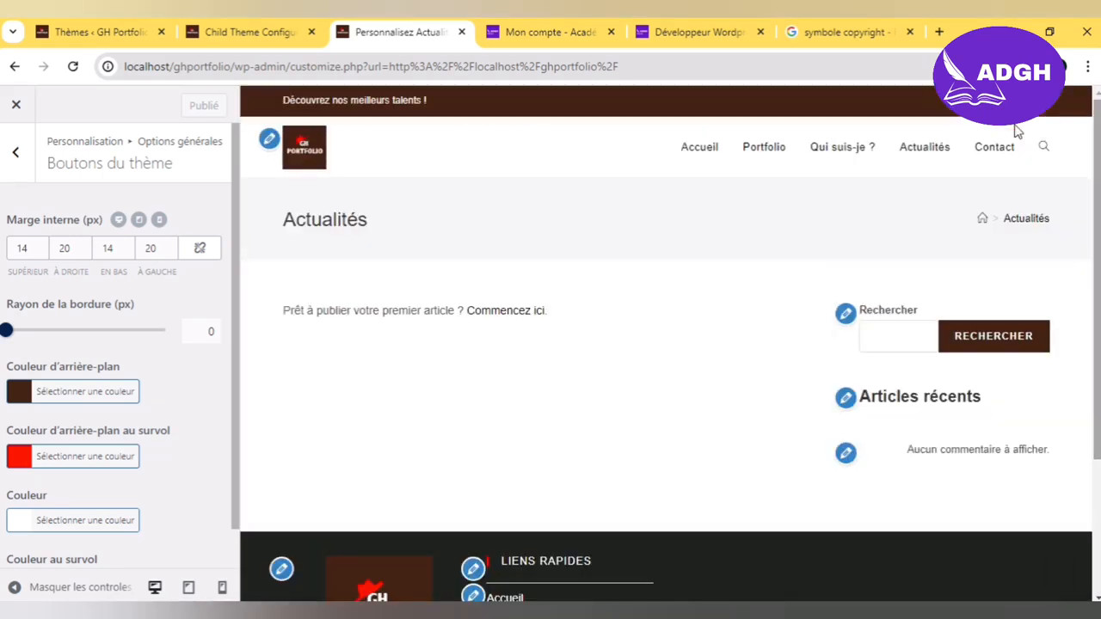
pyautogui.click(16, 105)
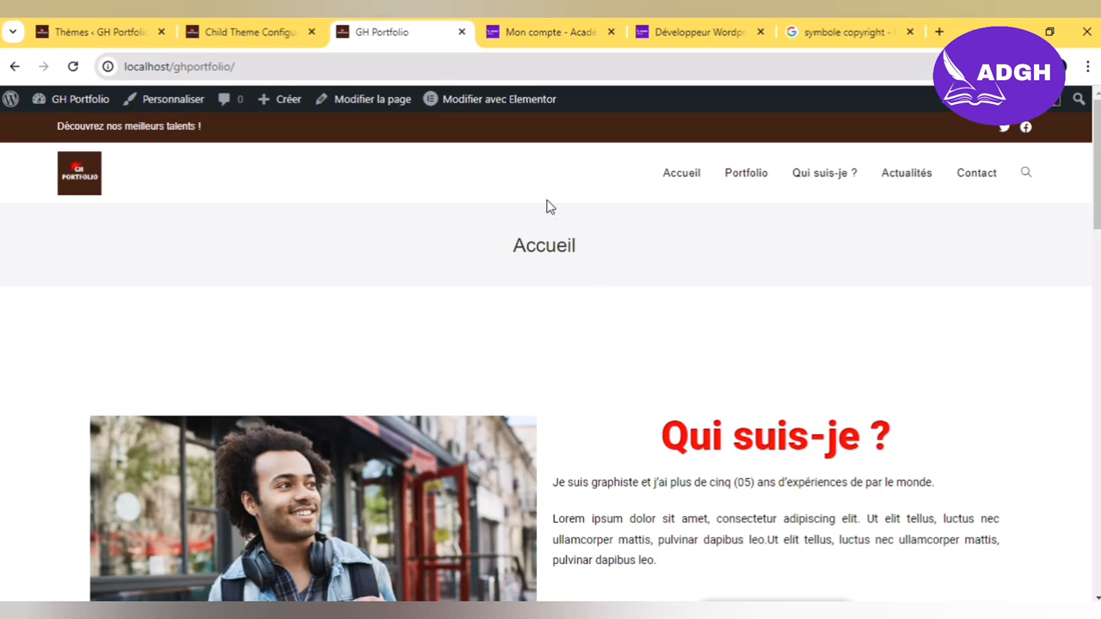
# Step: Open the Accueil page in the Elementor editor and look over its top sections
pyautogui.click(492, 101)
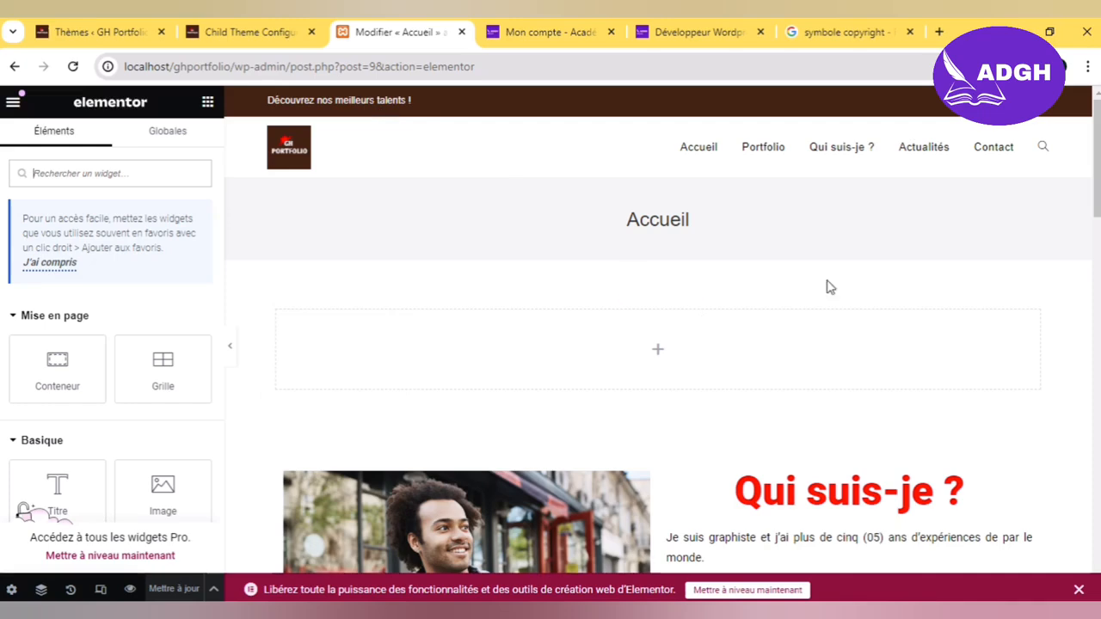
pyautogui.moveTo(1098, 198); pyautogui.dragTo(1099, 242)
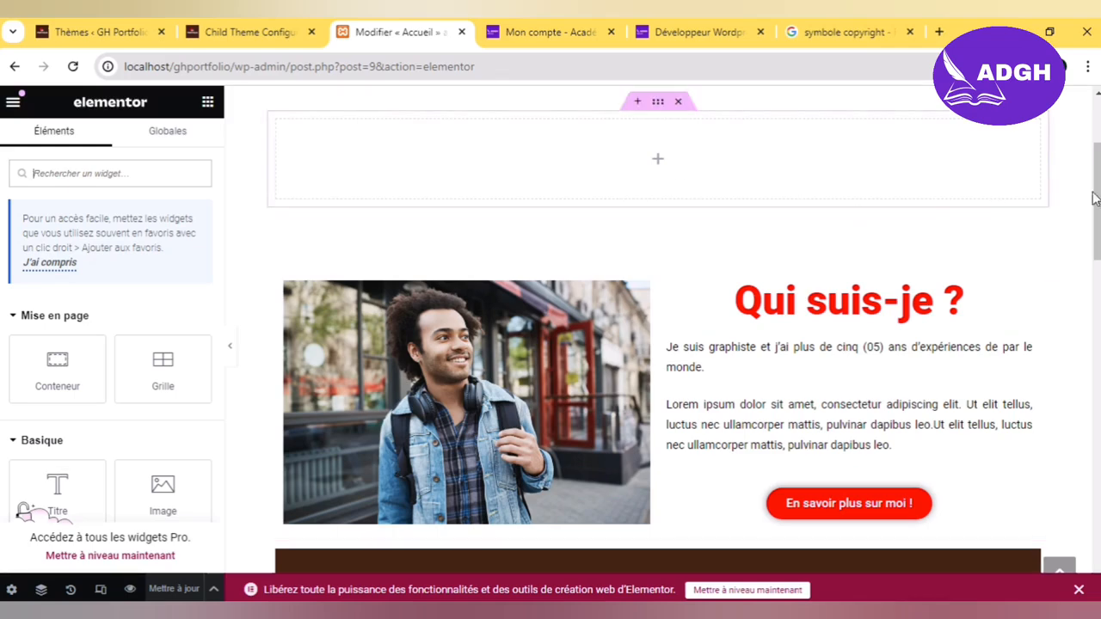
pyautogui.moveTo(1095, 198); pyautogui.dragTo(1095, 155)
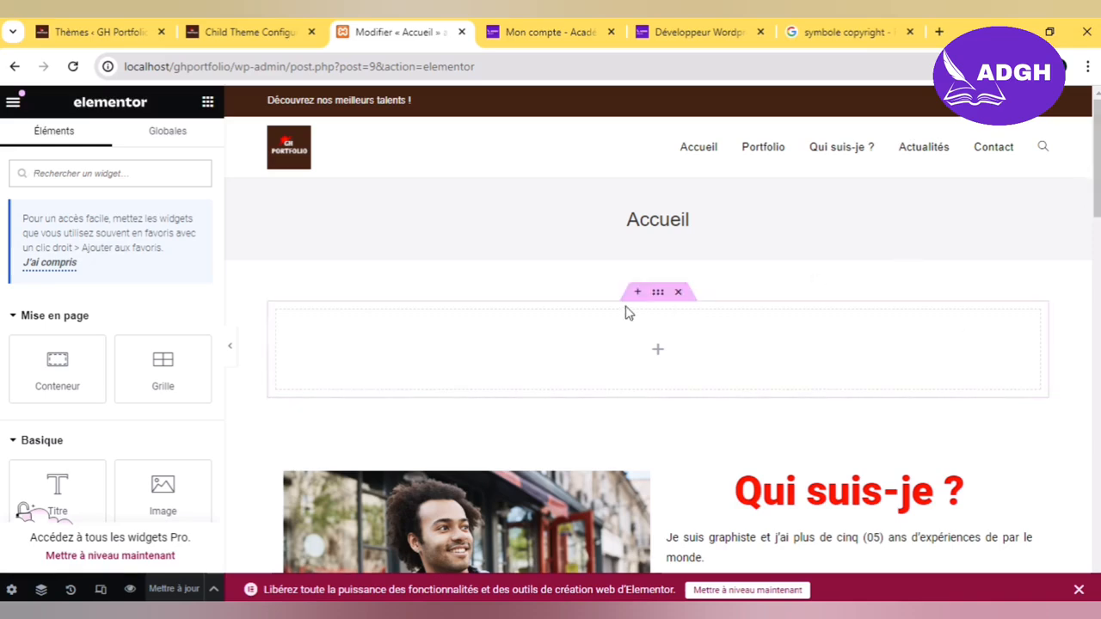
# Step: View the Flexbox structures offered for a new container above the empty top section, and close the chooser without adding one
pyautogui.click(637, 294)
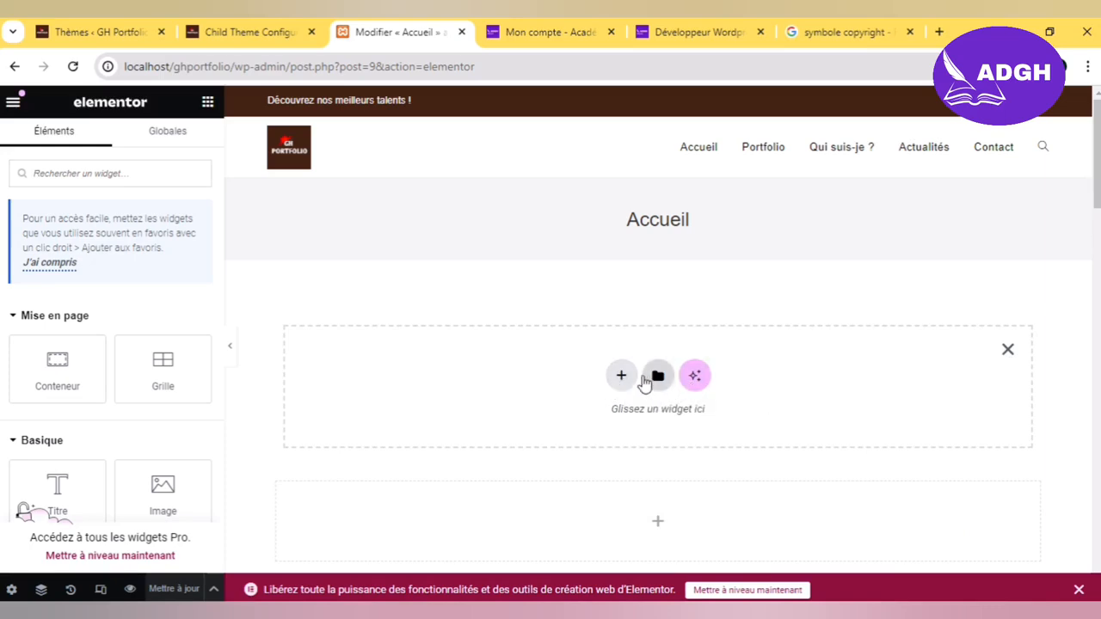
pyautogui.click(623, 379)
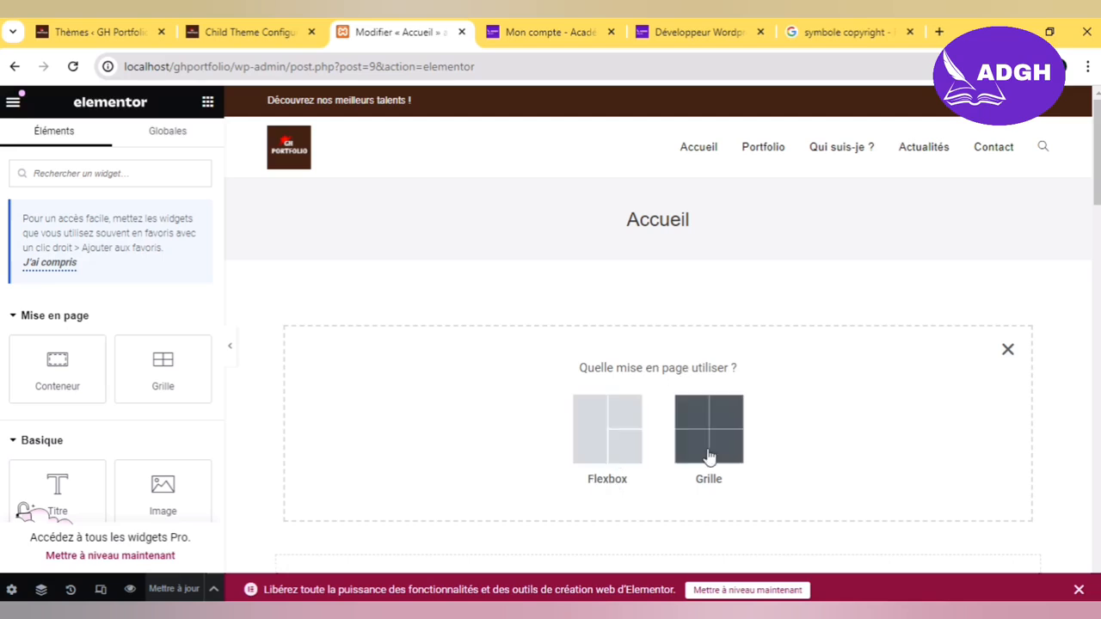
pyautogui.click(633, 441)
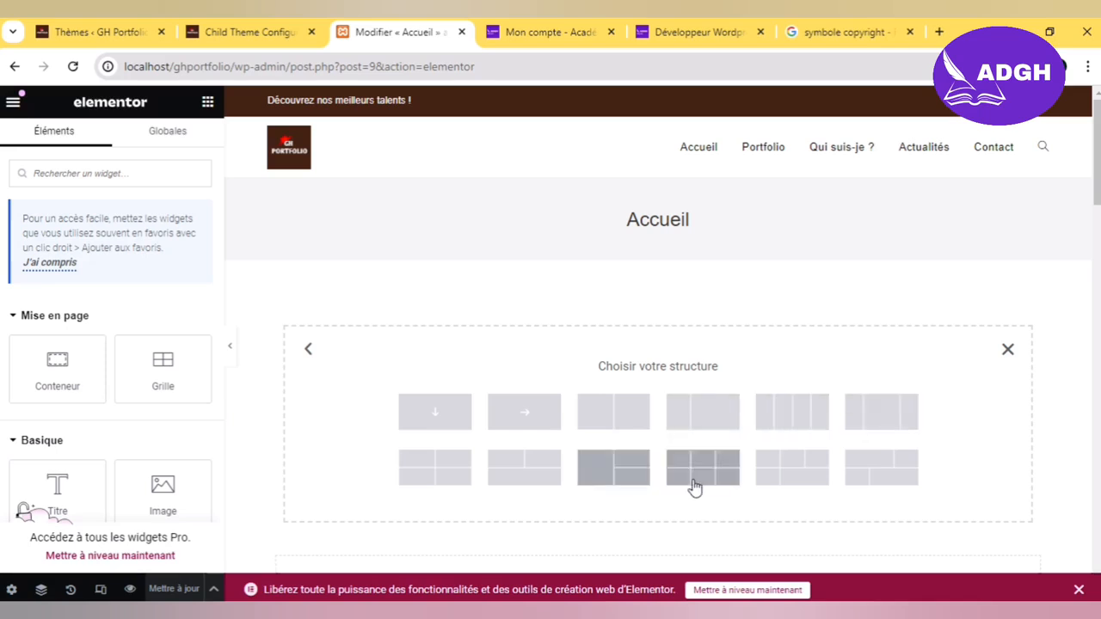
pyautogui.click(1008, 349)
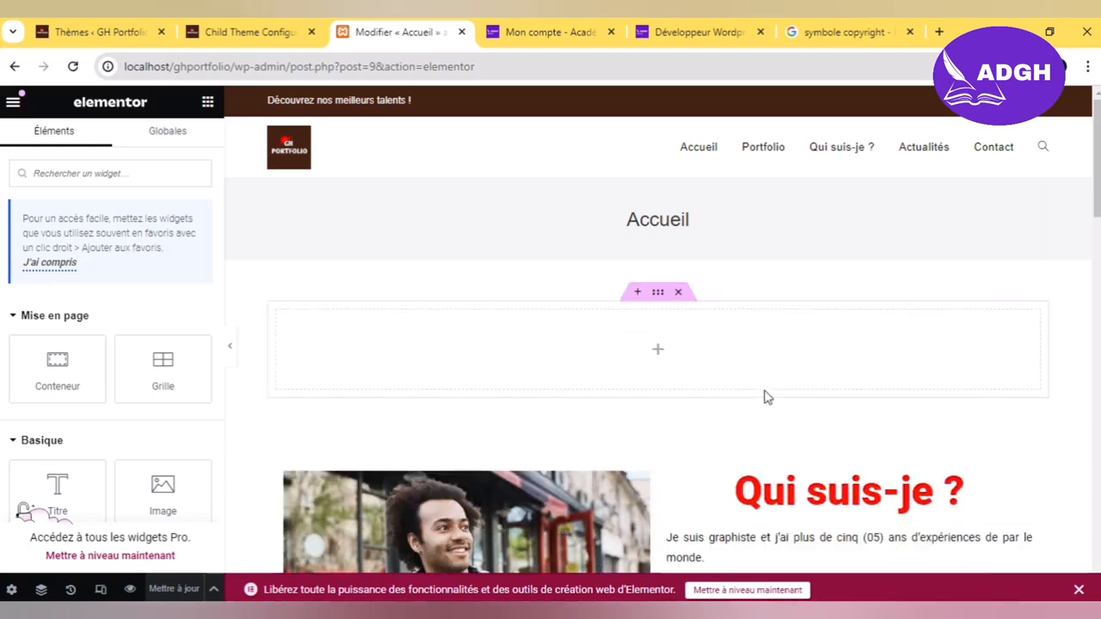
# Step: View the Grille structures offered for a new container above the empty top section, and close the chooser
pyautogui.click(637, 294)
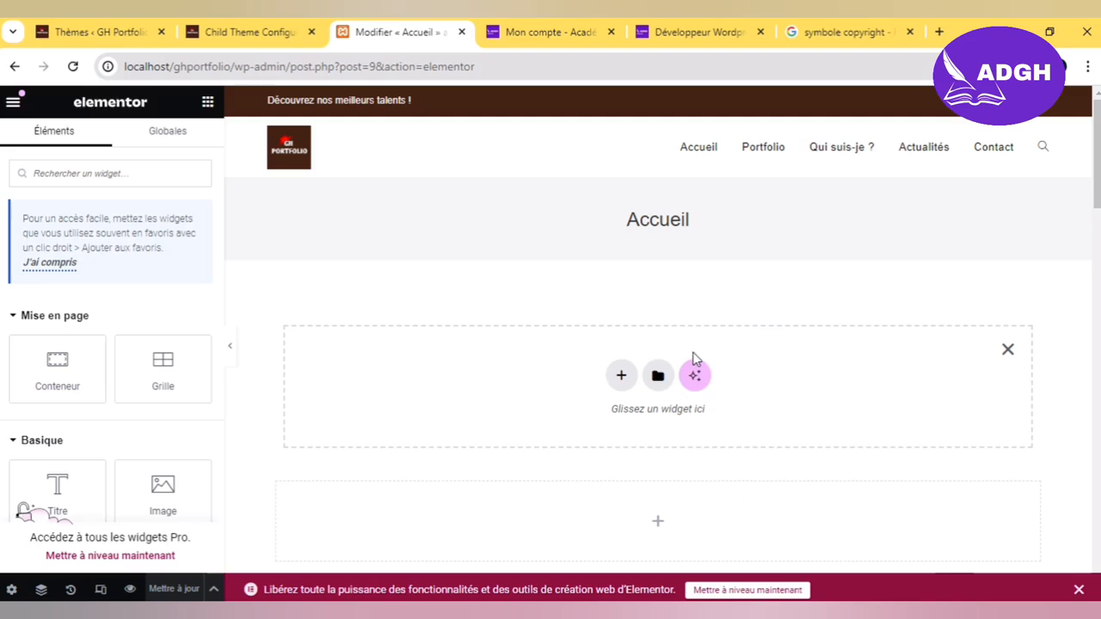
pyautogui.click(621, 377)
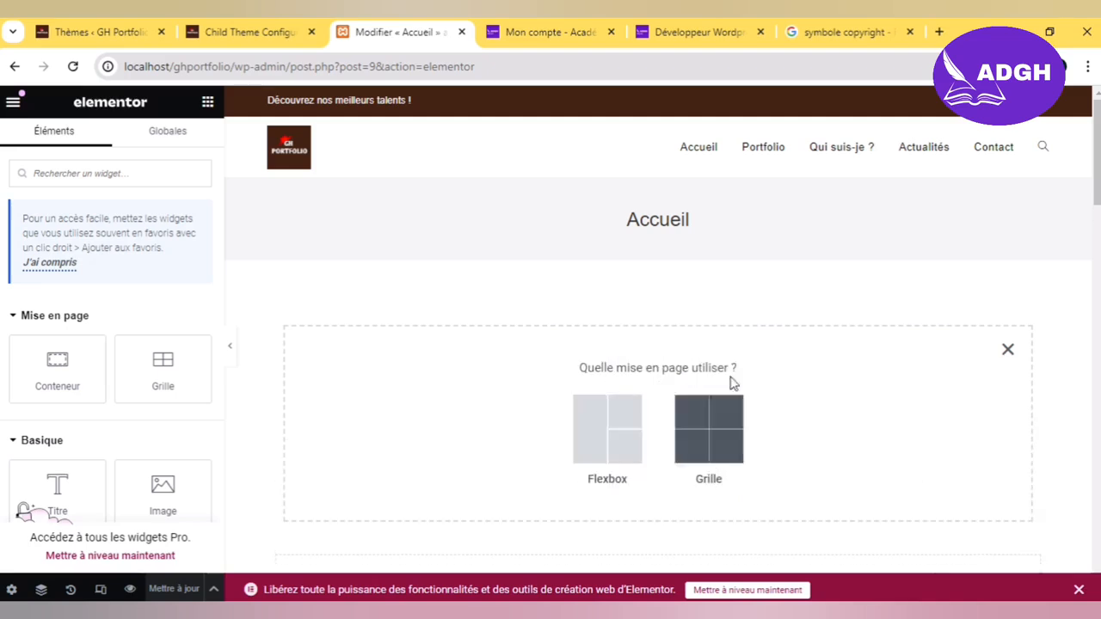
pyautogui.click(725, 434)
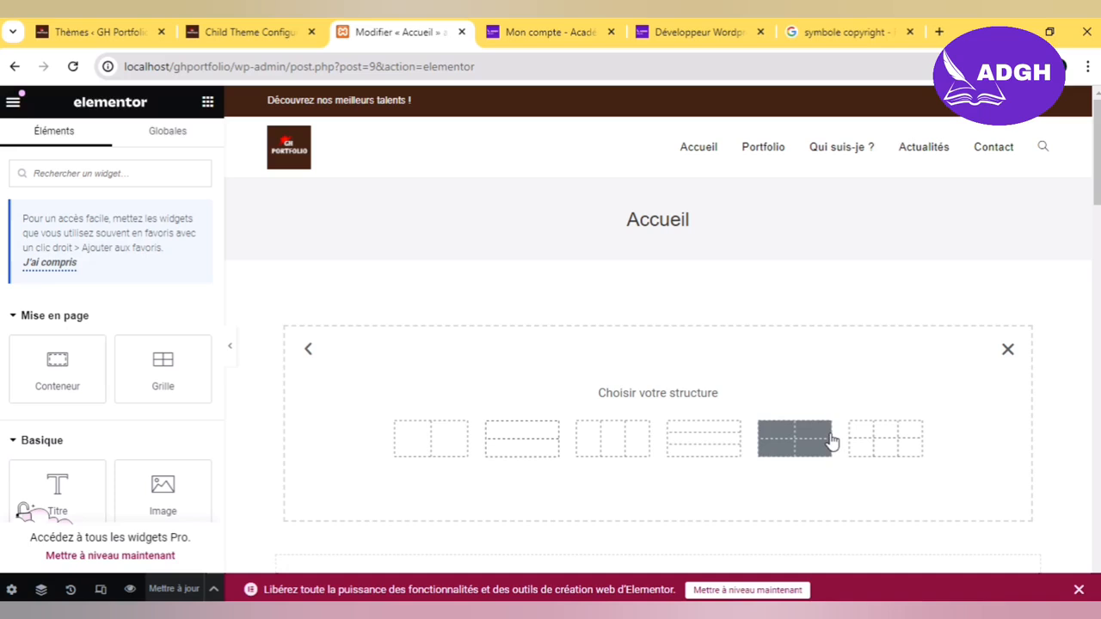
pyautogui.click(1006, 348)
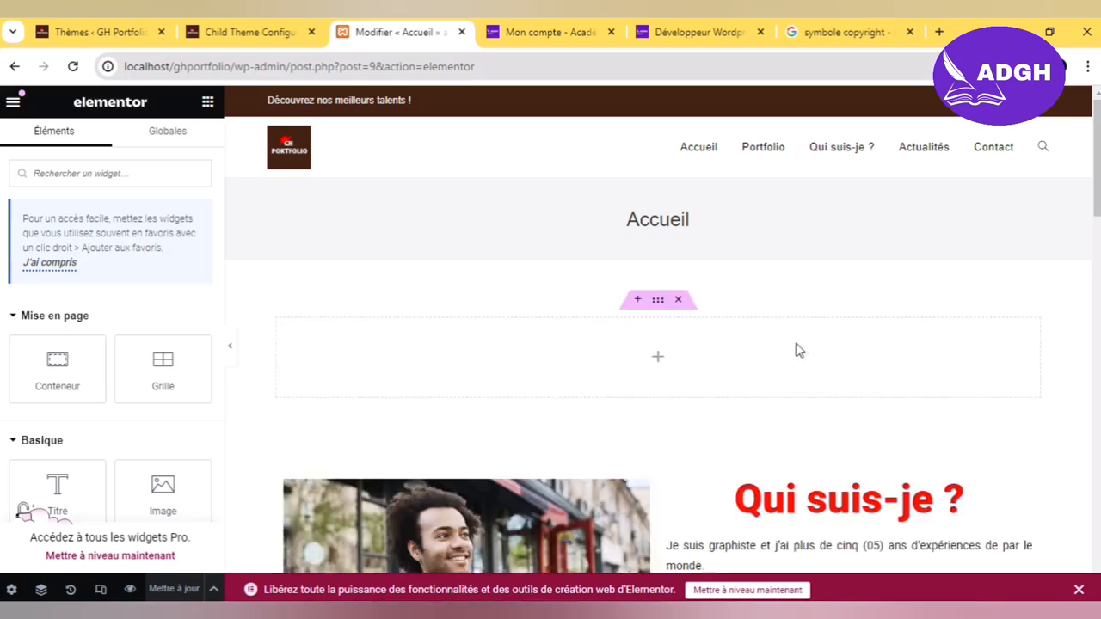
# Step: Bring up the Flexbox structure choices again for the top section and dismiss them without adding a container
pyautogui.click(630, 296)
pyautogui.click(619, 379)
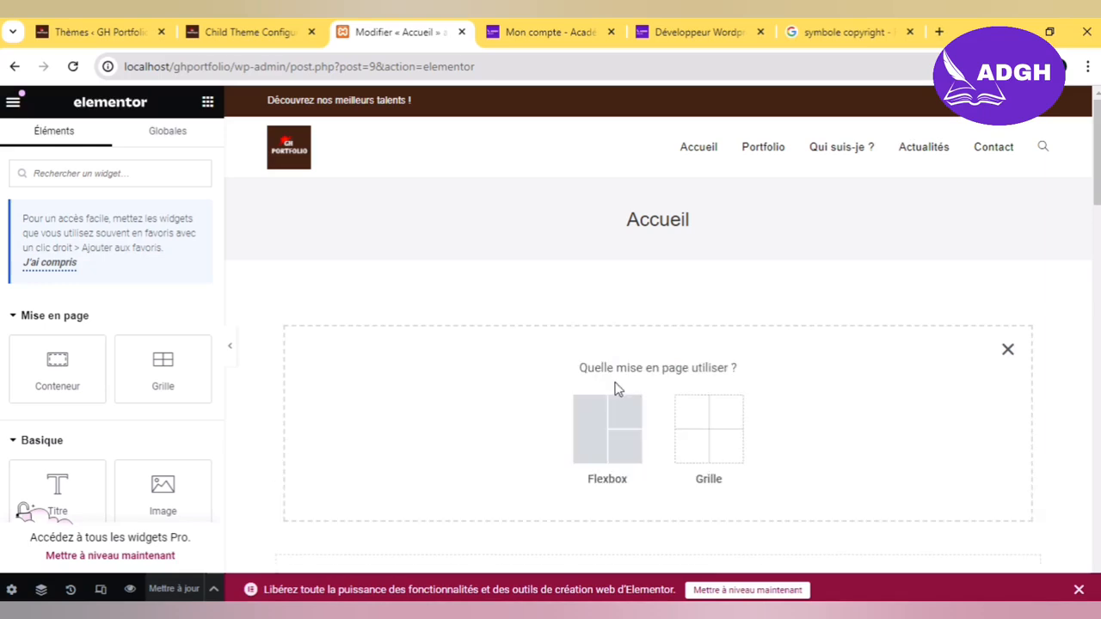
pyautogui.click(613, 419)
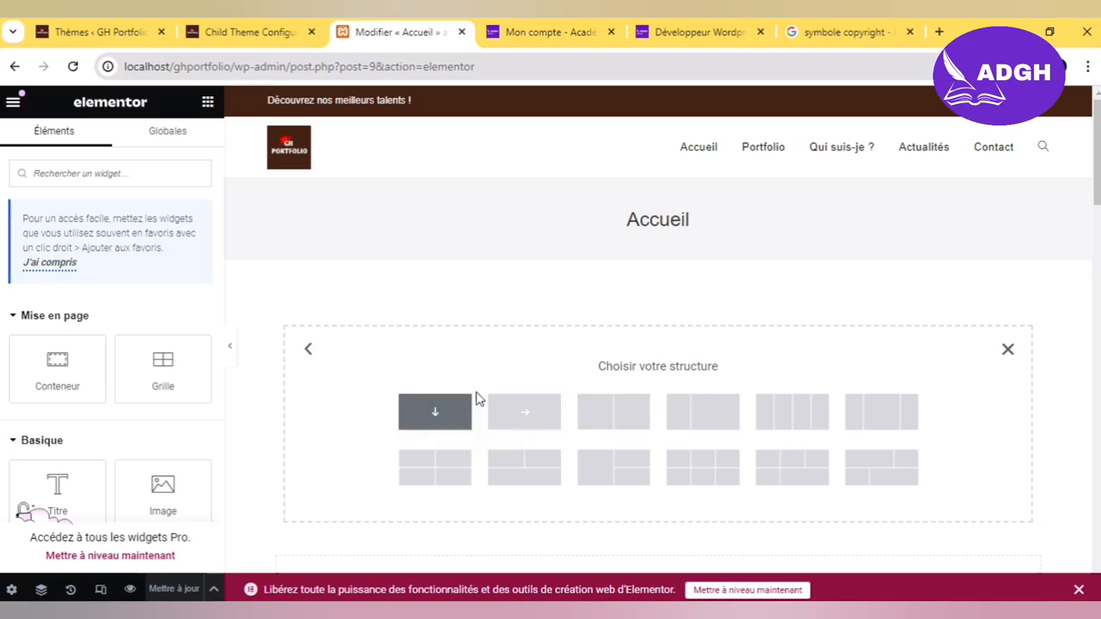
pyautogui.click(1007, 349)
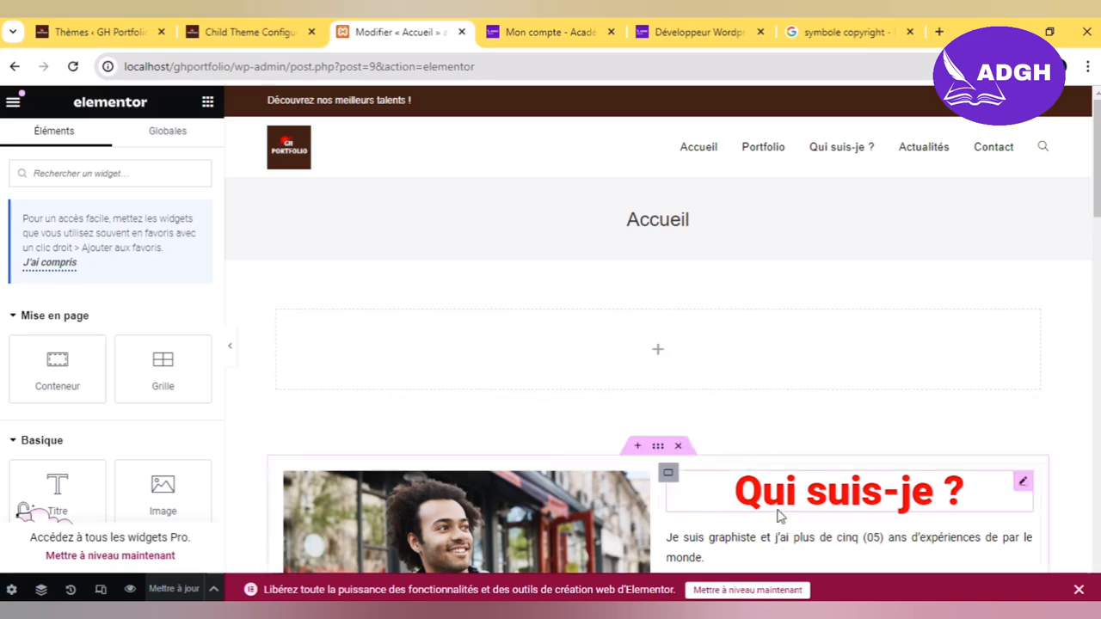
# Step: Examine the content settings of the image, title, text and button widgets in the "Qui suis-je ?" section
pyautogui.scroll(-3, 971, 297)
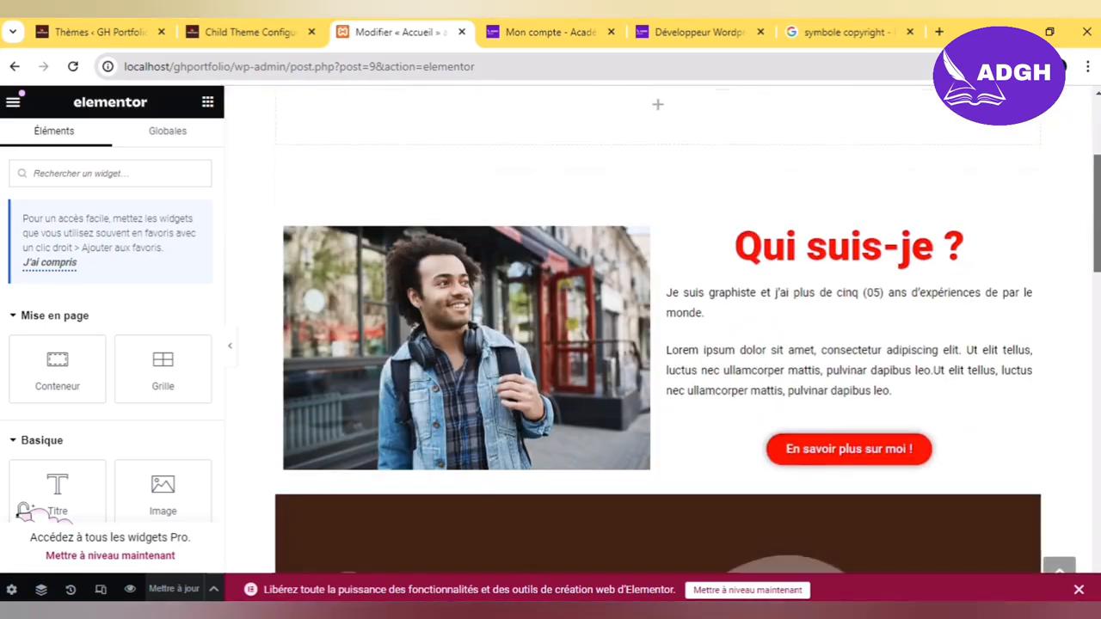
pyautogui.scroll(-1, 971, 297)
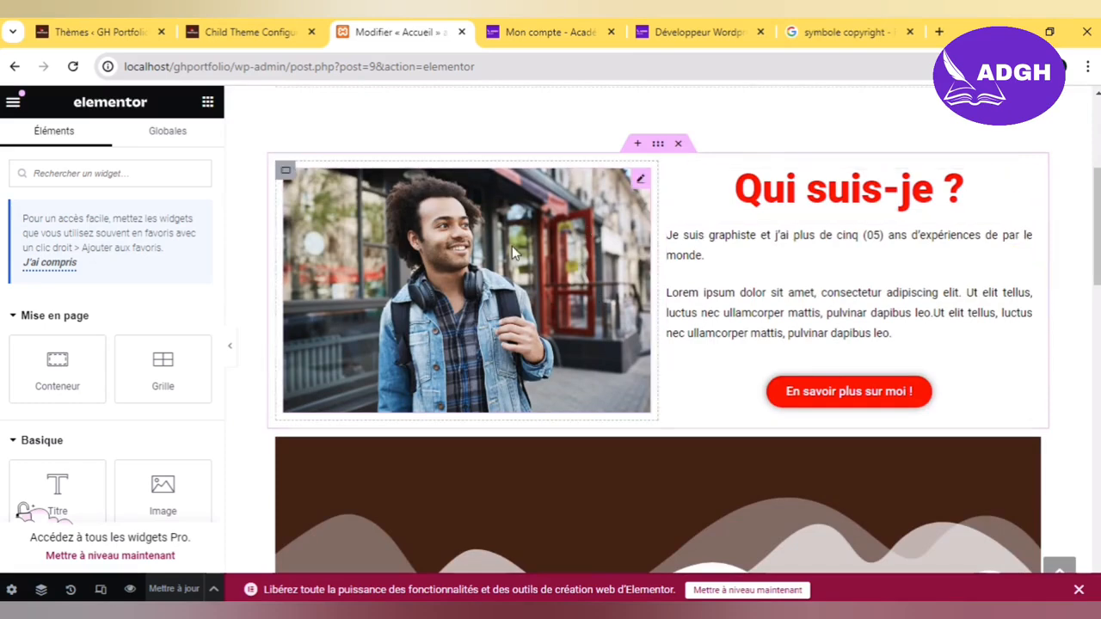
pyautogui.click(508, 287)
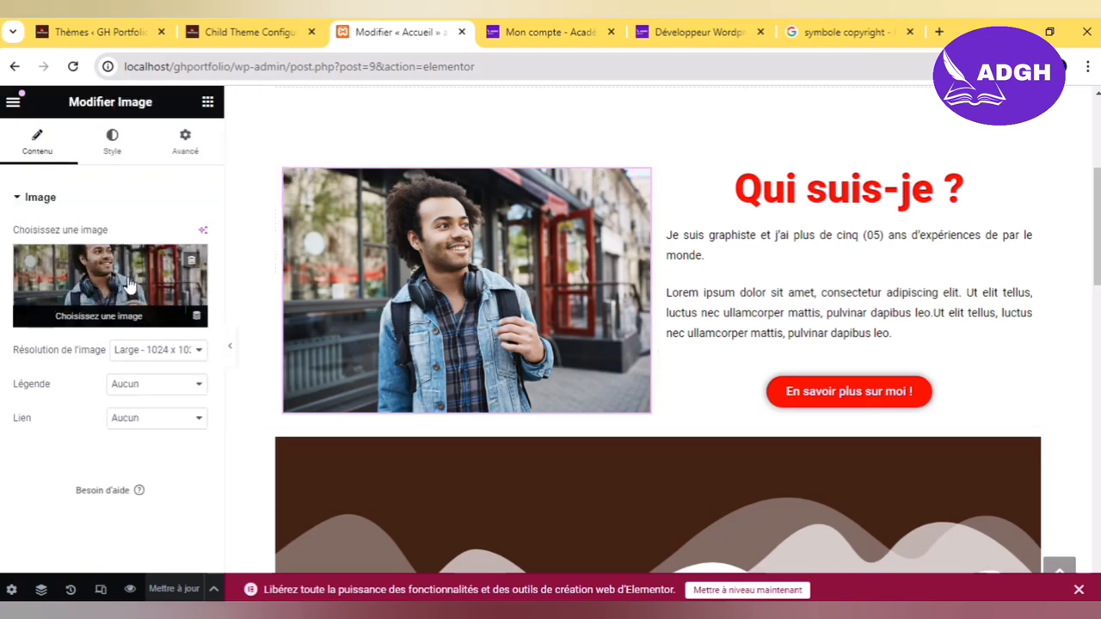
pyautogui.click(806, 191)
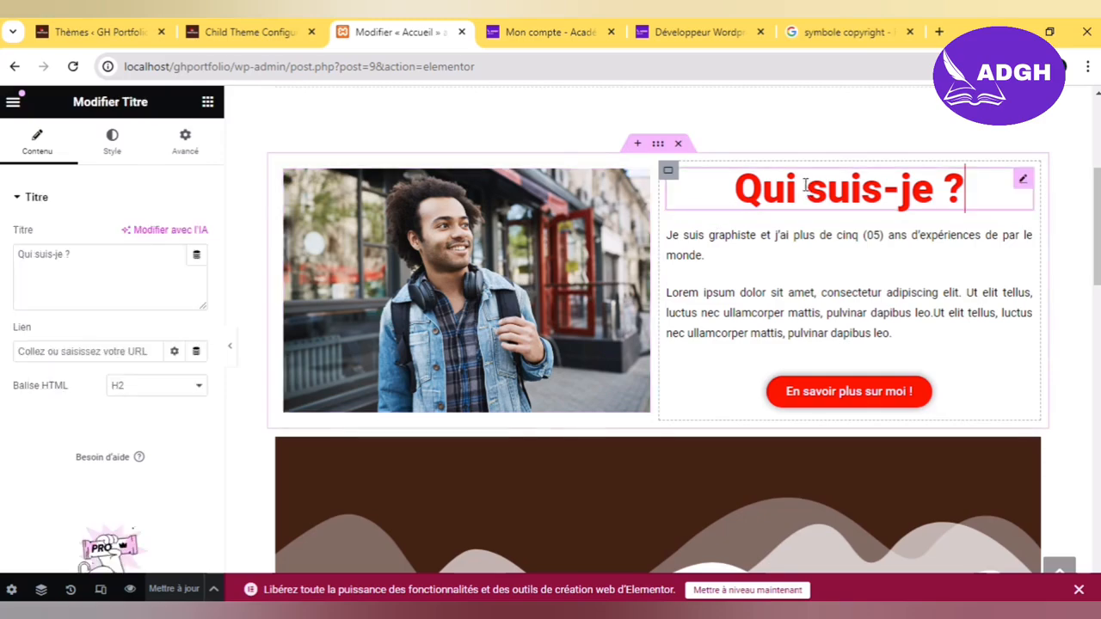
pyautogui.click(754, 249)
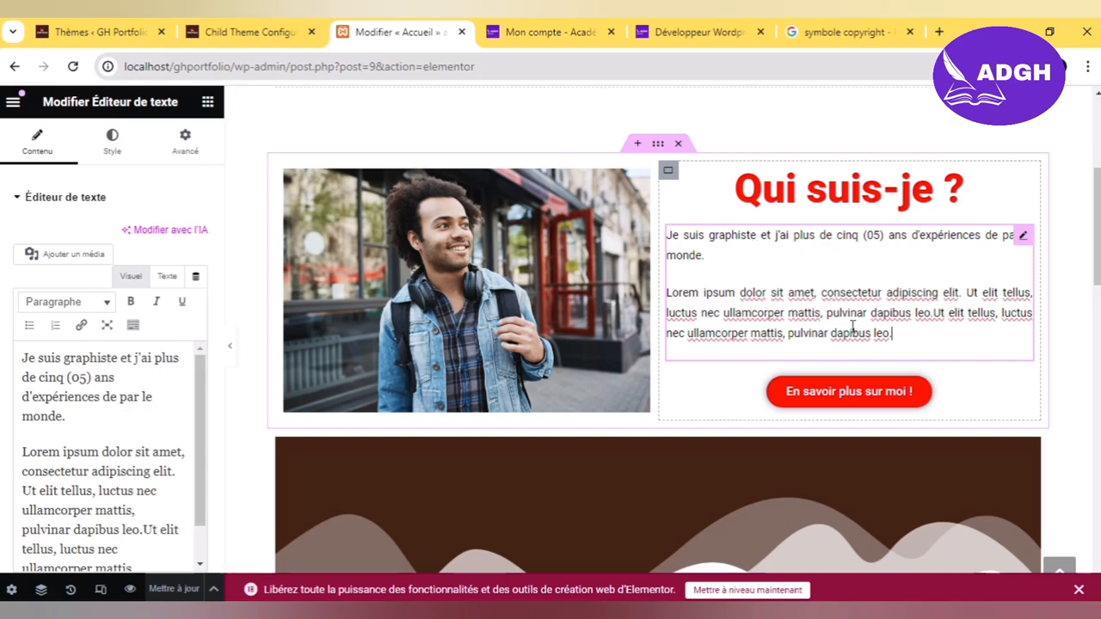
pyautogui.click(866, 394)
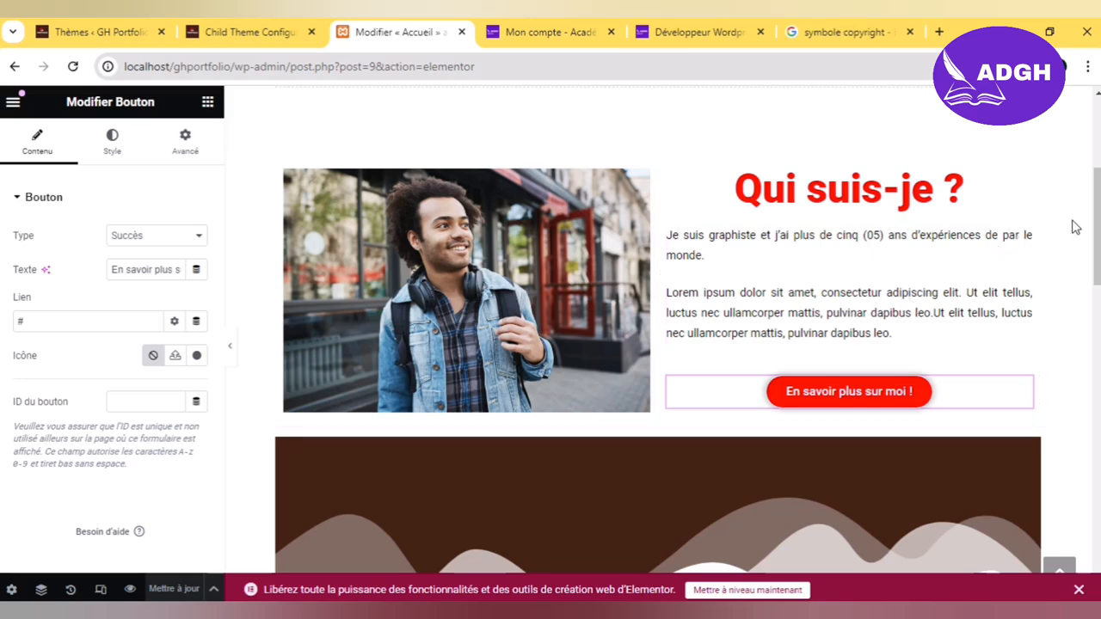
# Step: Examine the layout, advanced and style settings of the brown banner's container, including its separator shape (Forme de séparation)
pyautogui.scroll(-1, 1075, 228)
pyautogui.scroll(-2, 959, 241)
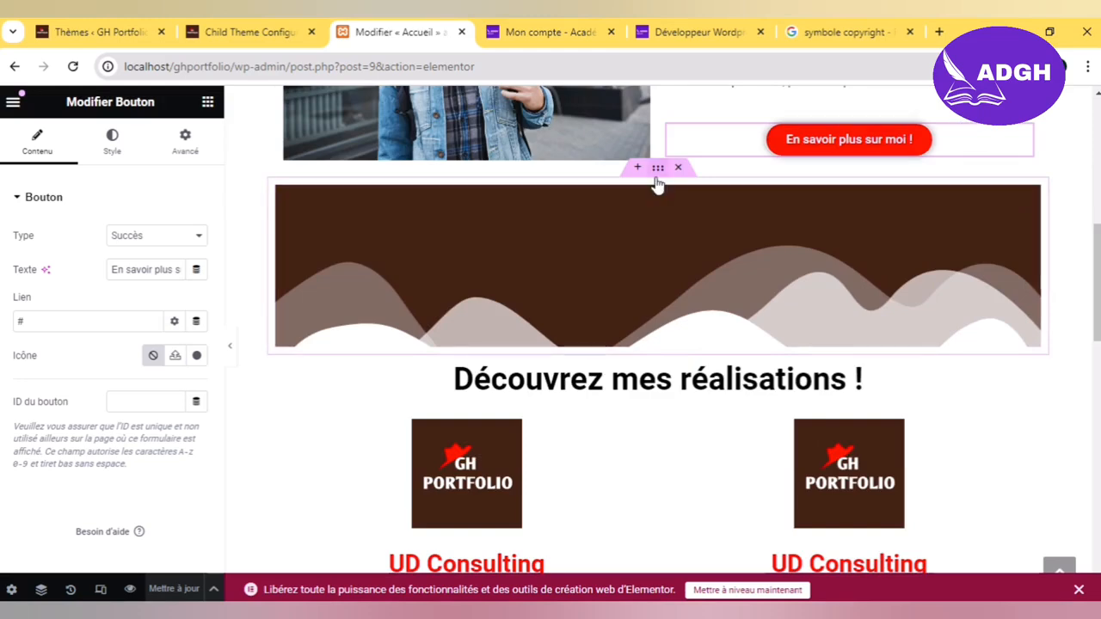
pyautogui.click(655, 176)
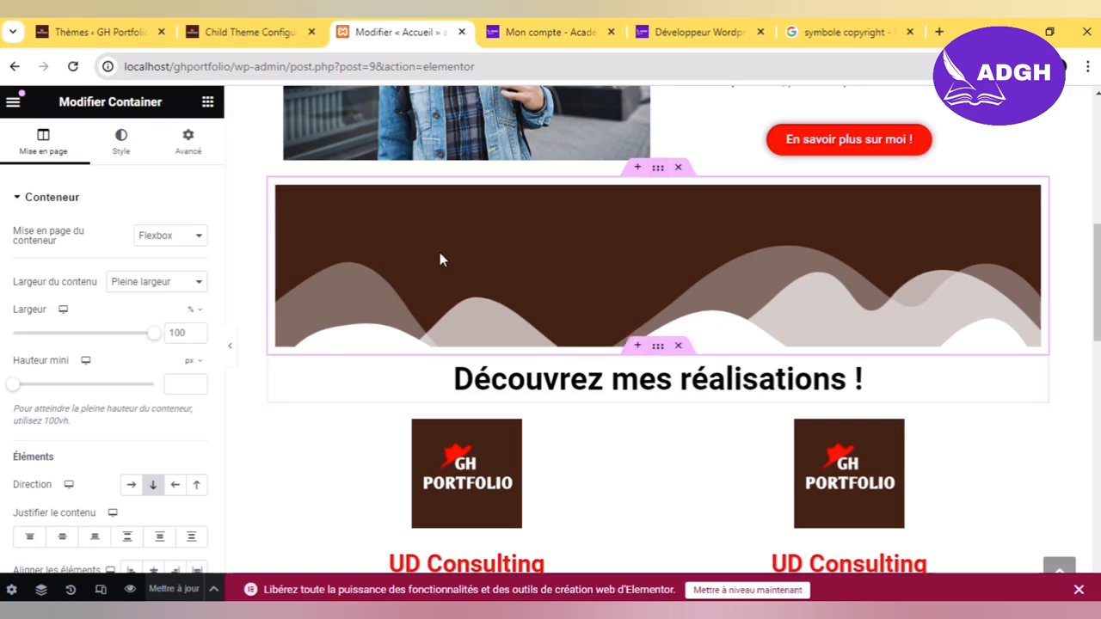
pyautogui.click(176, 135)
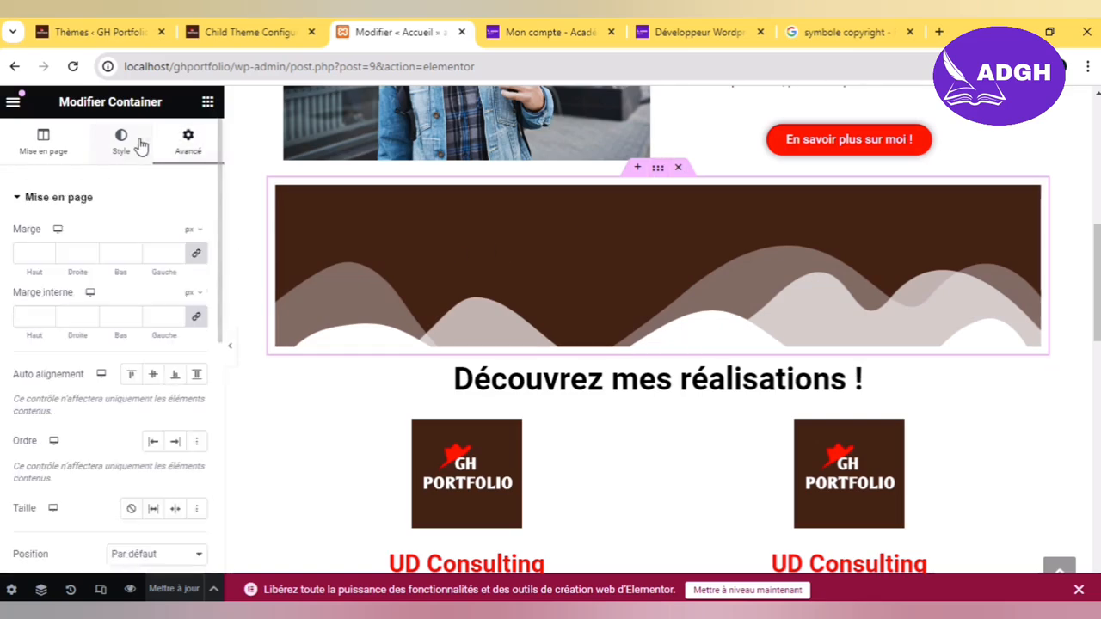
pyautogui.click(140, 146)
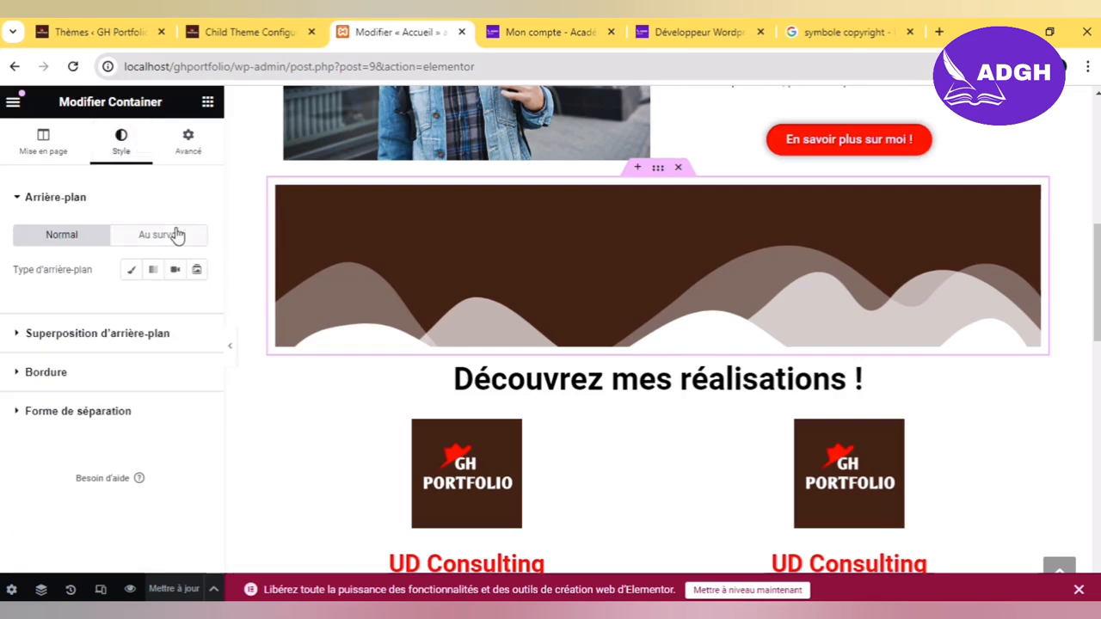
pyautogui.click(74, 414)
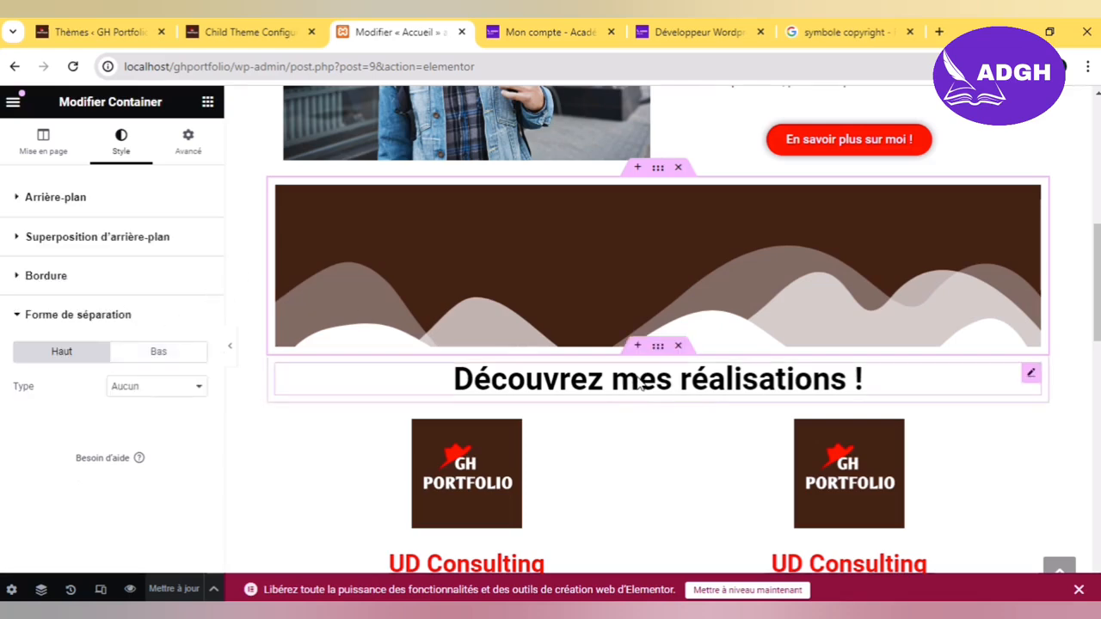
# Step: Set the height of the bottom (Bas) separator shape on the "Découvrez mes réalisations !" container to 175 px
pyautogui.click(658, 352)
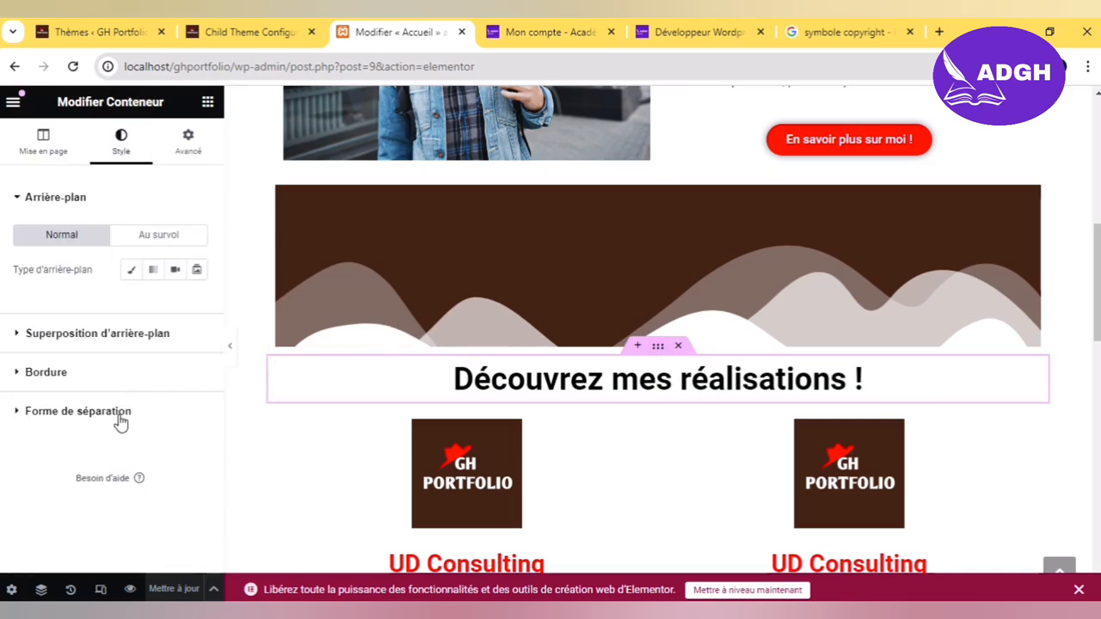
pyautogui.click(122, 413)
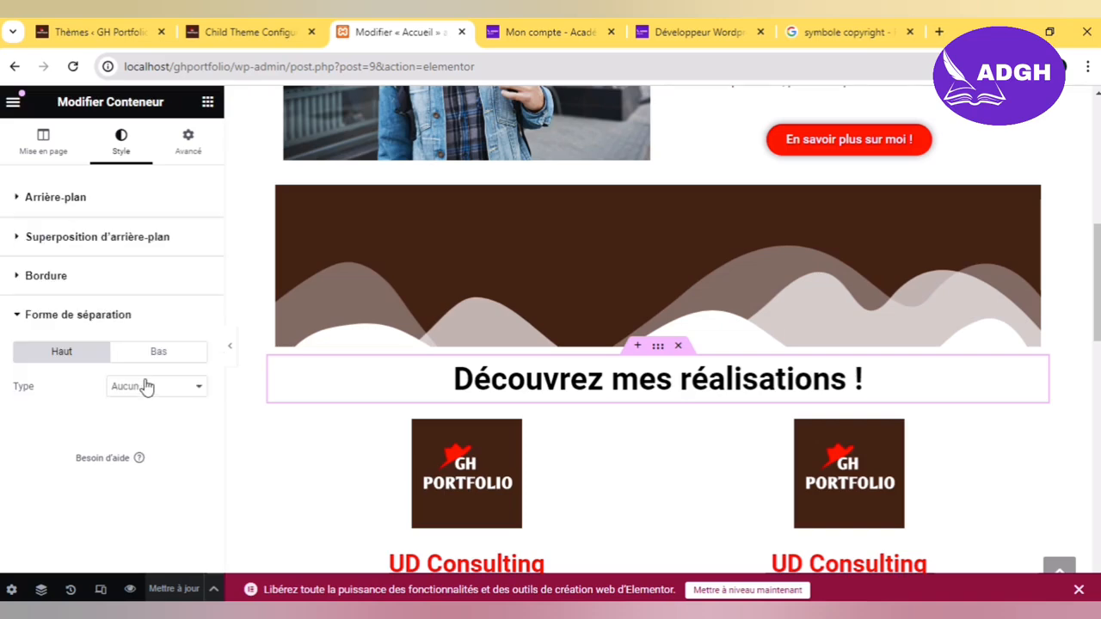
pyautogui.click(157, 353)
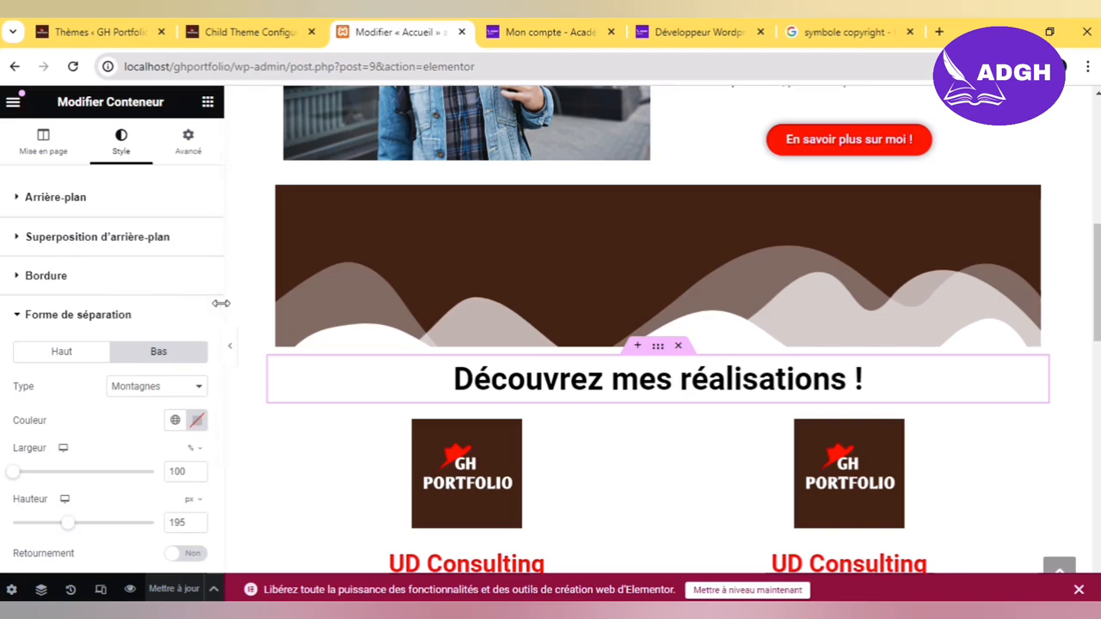
pyautogui.moveTo(218, 320); pyautogui.dragTo(215, 424)
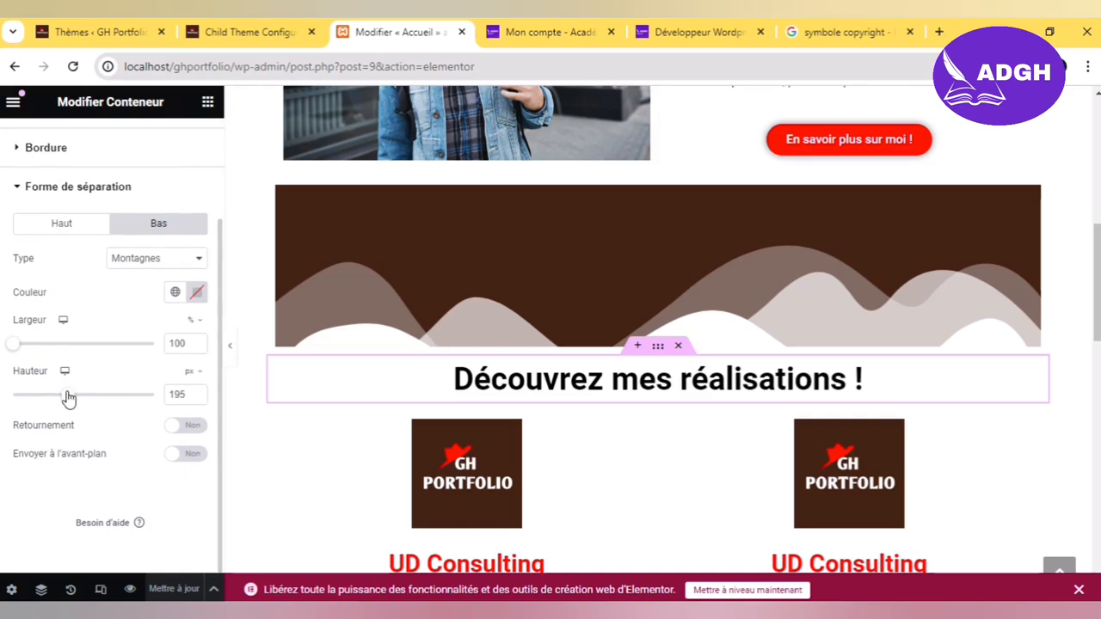
pyautogui.moveTo(72, 396); pyautogui.dragTo(64, 399)
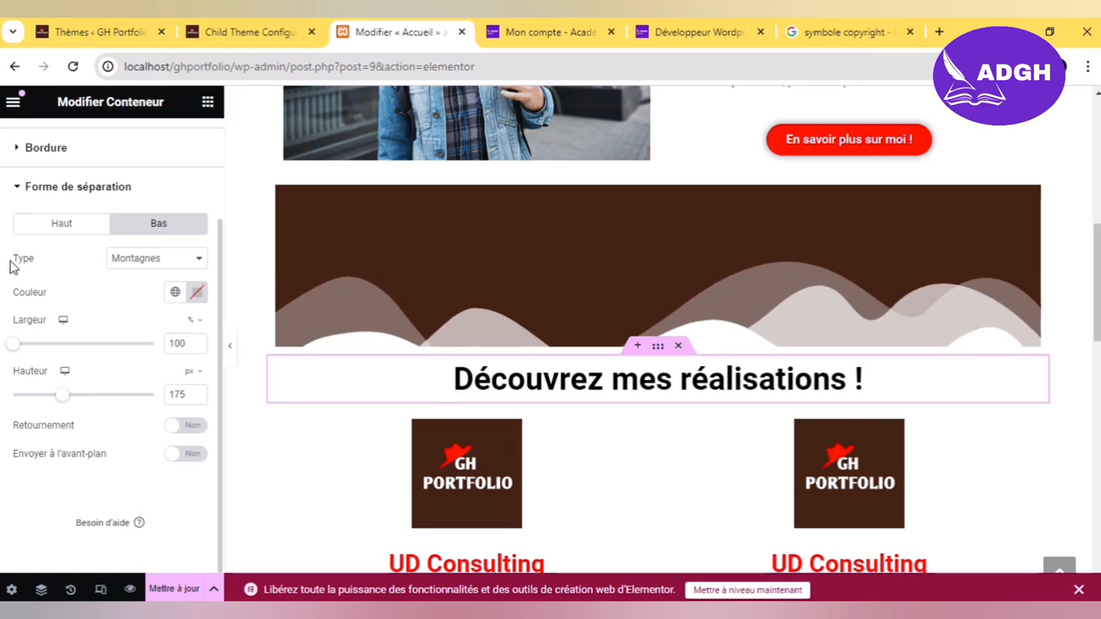
# Step: Try the type Aucun for the container's bottom separator shape, and restore the type Montagnes
pyautogui.click(125, 262)
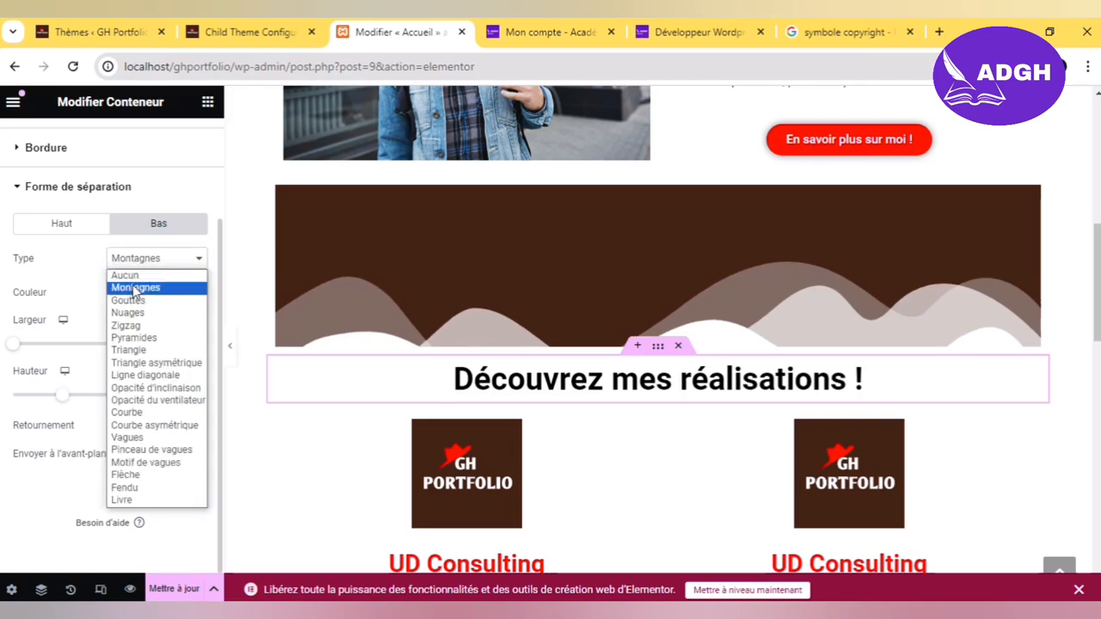
pyautogui.click(128, 276)
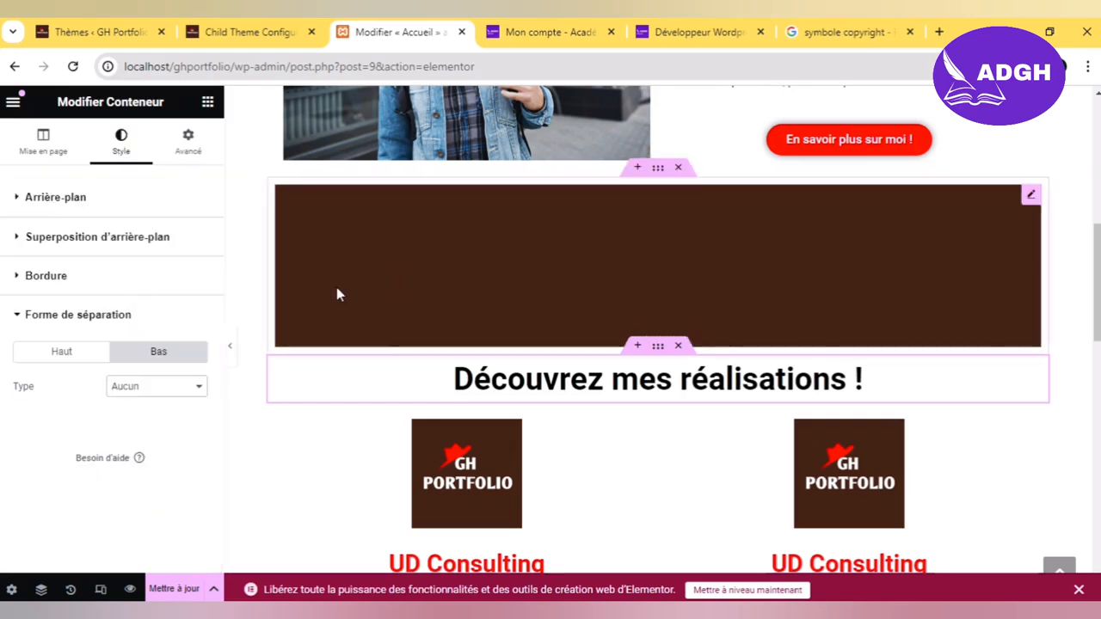
pyautogui.click(168, 398)
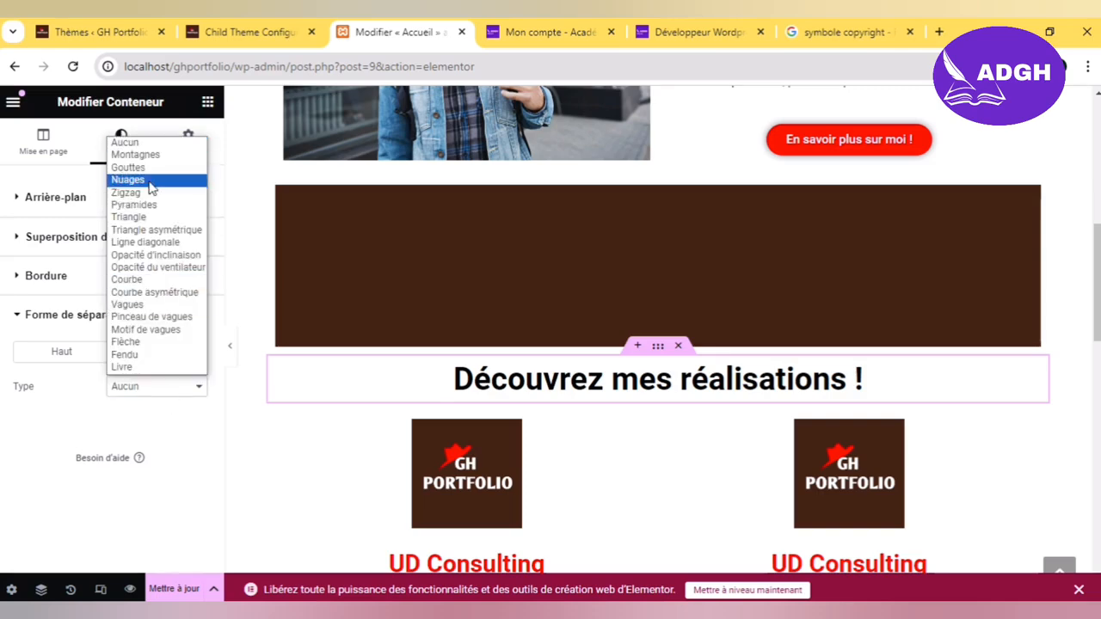
pyautogui.click(158, 155)
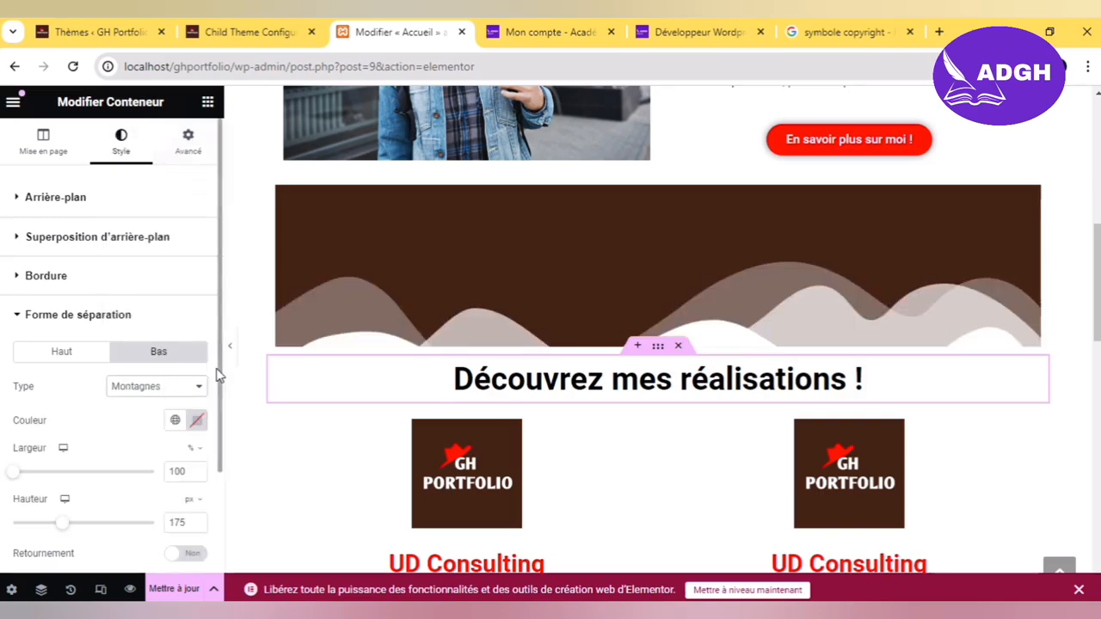
pyautogui.moveTo(220, 375); pyautogui.dragTo(219, 444)
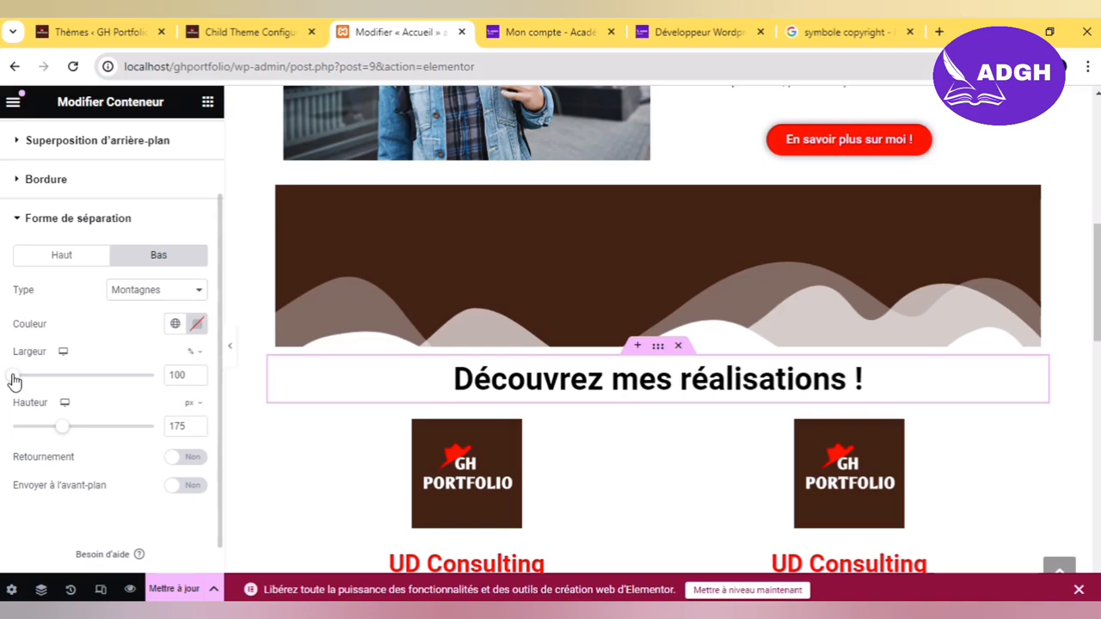
# Step: Set the container's bottom separator shape width to 115%, try a height of 250 px, and restore the height to 175 px
pyautogui.moveTo(12, 378)
pyautogui.mouseDown()
pyautogui.moveTo(46, 384)
pyautogui.moveTo(8, 381)
pyautogui.moveTo(25, 381)
pyautogui.mouseUp()
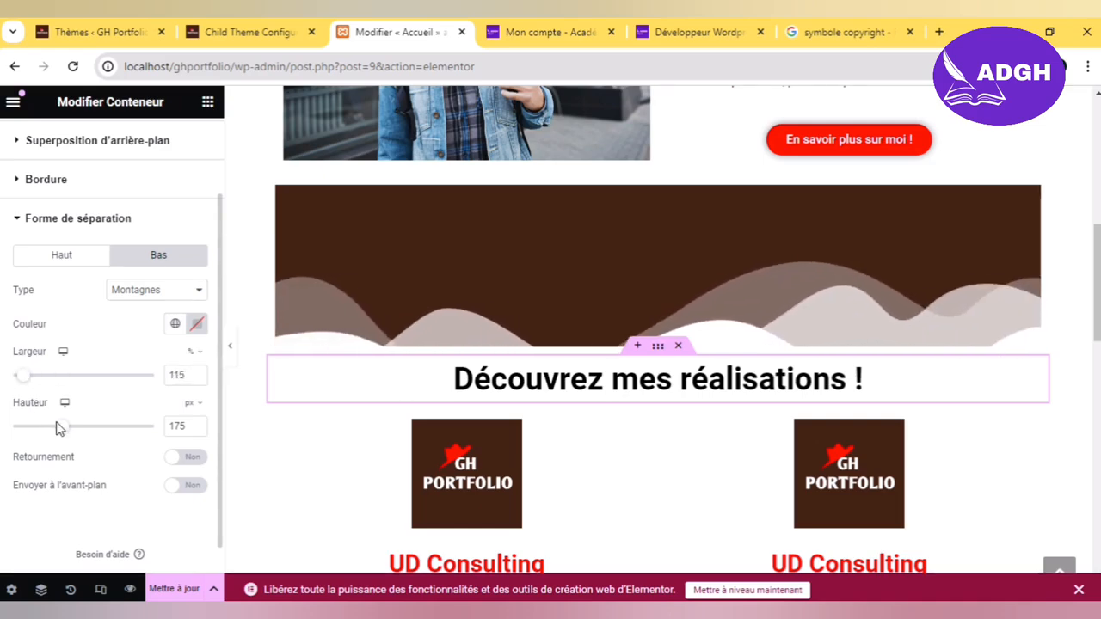
pyautogui.moveTo(69, 434)
pyautogui.mouseDown()
pyautogui.moveTo(130, 430)
pyautogui.moveTo(29, 427)
pyautogui.moveTo(84, 427)
pyautogui.mouseUp()
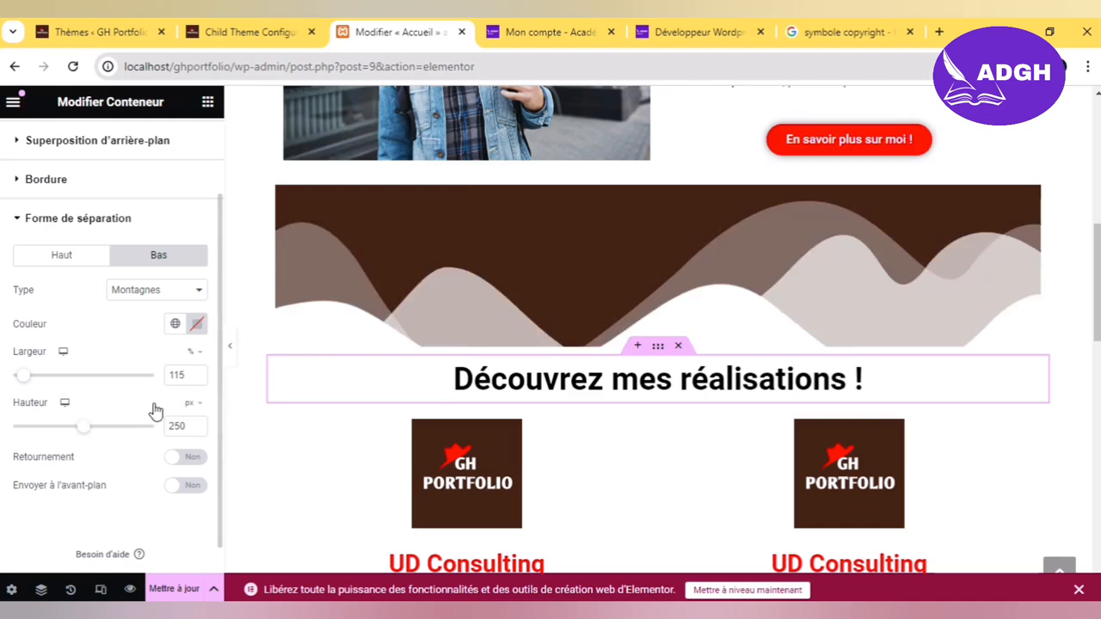
pyautogui.moveTo(155, 412); pyautogui.dragTo(61, 422)
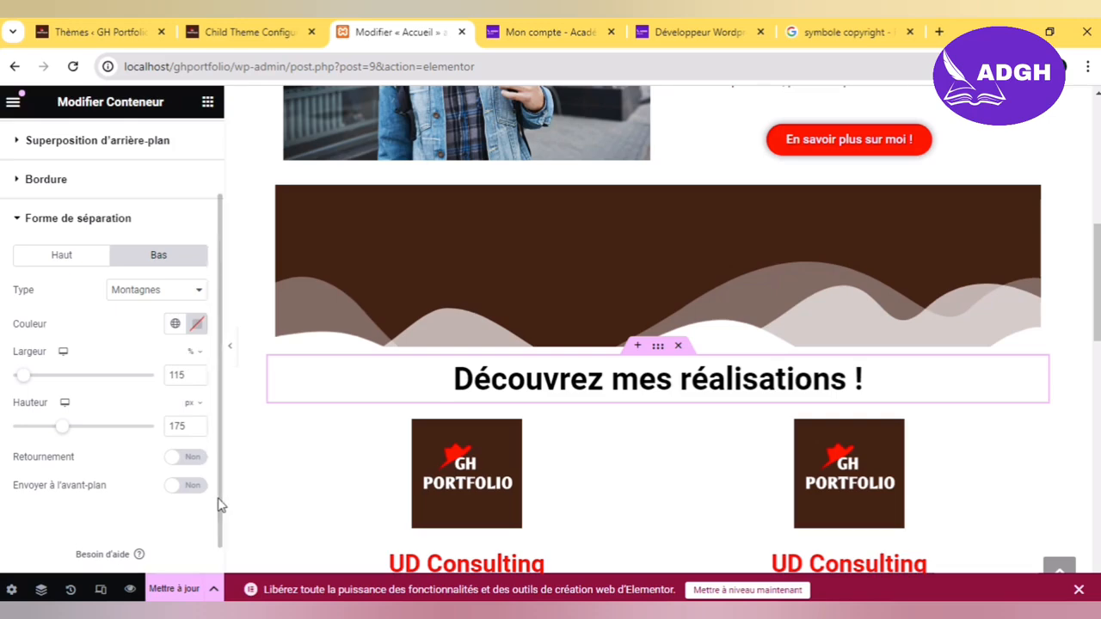
pyautogui.moveTo(221, 506); pyautogui.dragTo(207, 393)
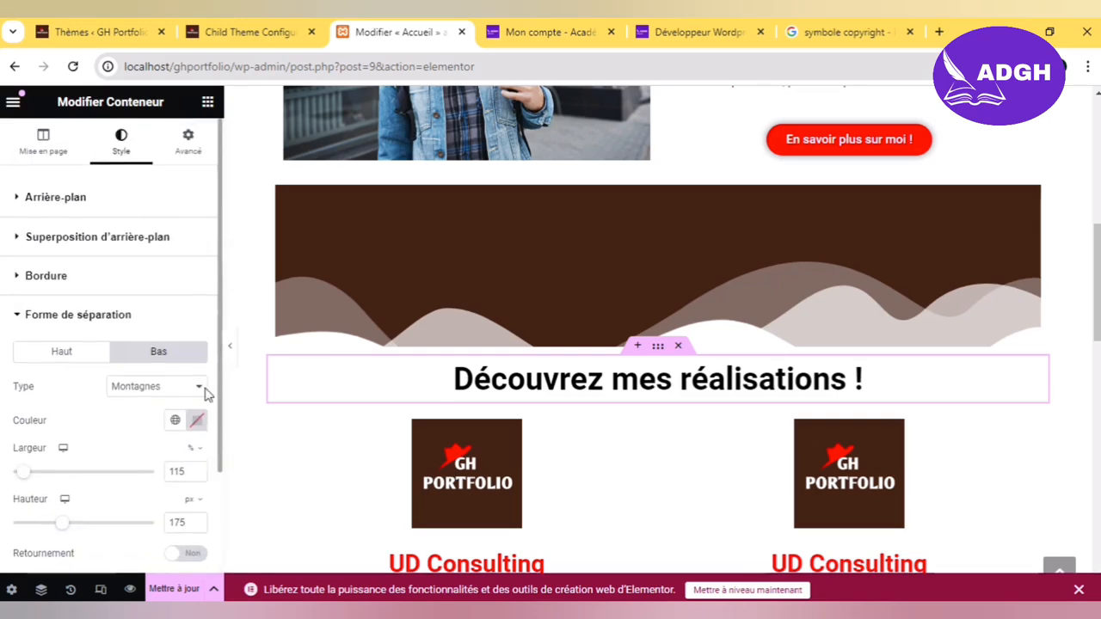
pyautogui.click(77, 310)
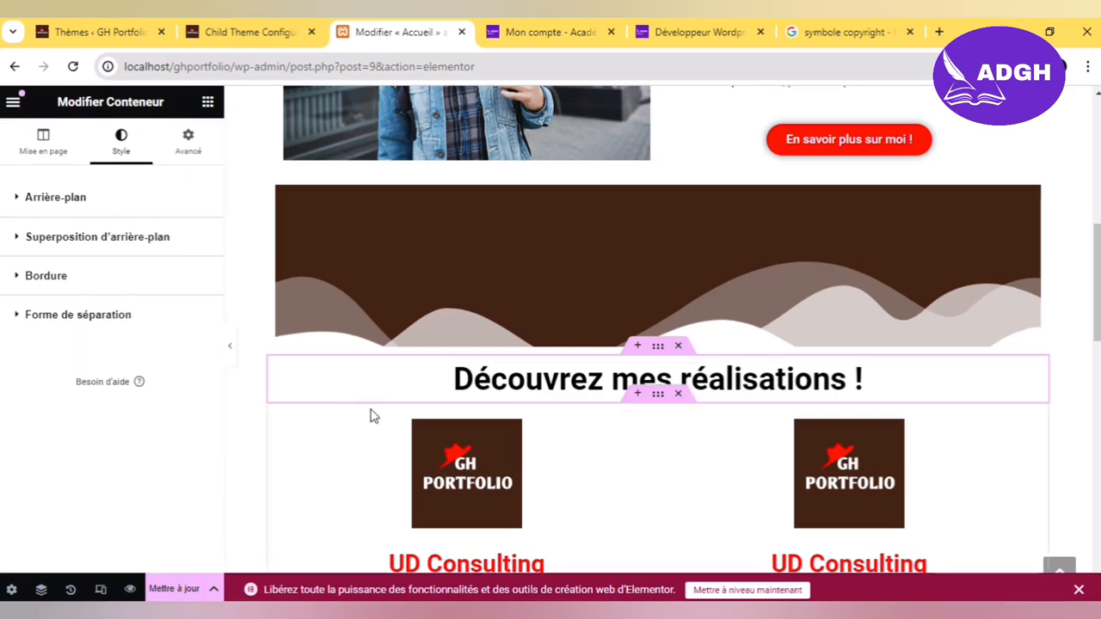
# Step: View the content settings of the "Découvrez mes réalisations !" title and the image boxes beneath it
pyautogui.moveTo(1098, 315); pyautogui.dragTo(1098, 335)
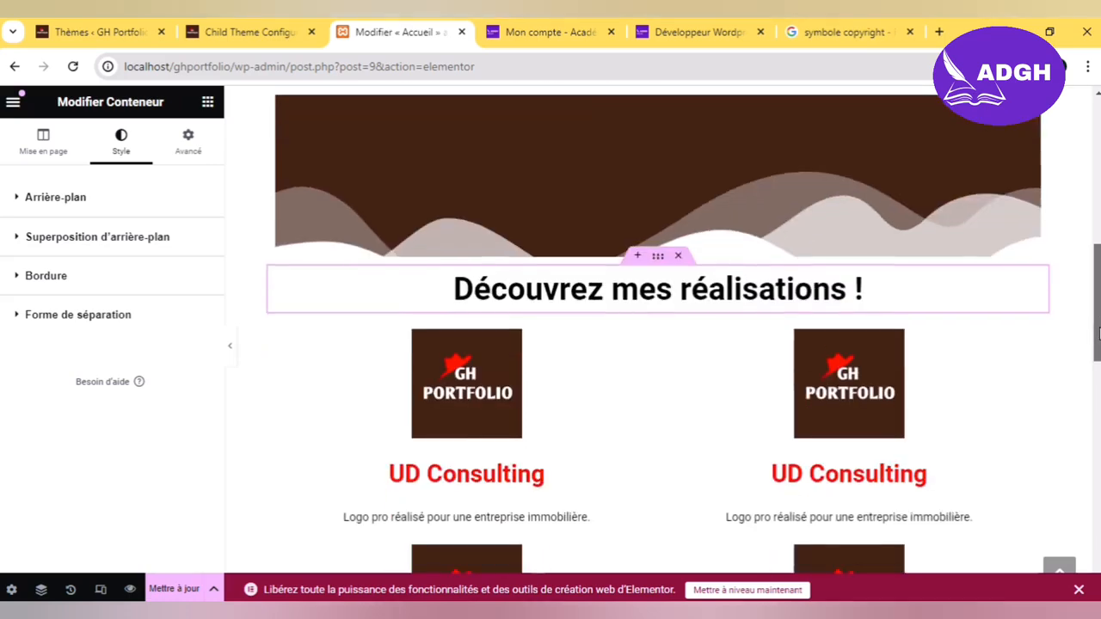
pyautogui.click(691, 295)
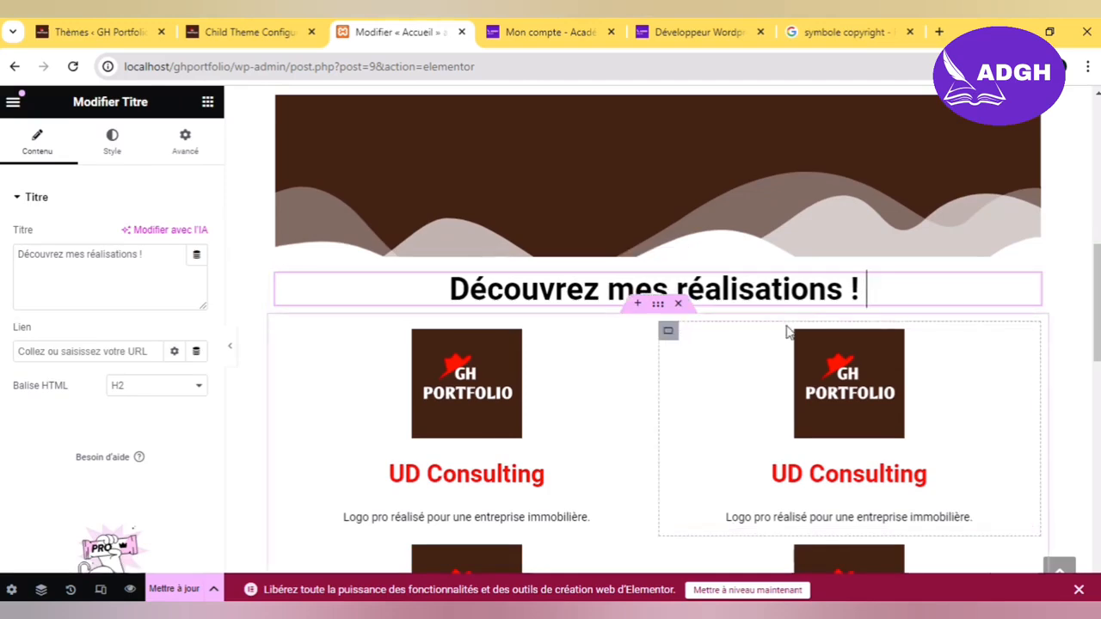
pyautogui.moveTo(1096, 301); pyautogui.dragTo(1089, 335)
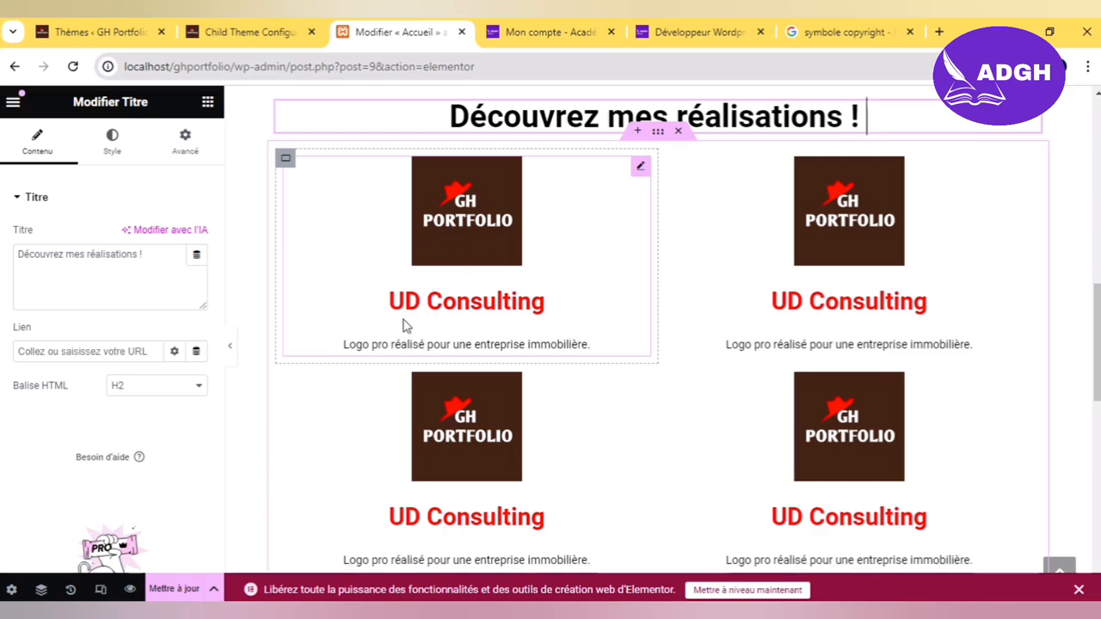
# Step: Change the title of the second image box in the first row of réalisations to "Web design"
pyautogui.click(802, 297)
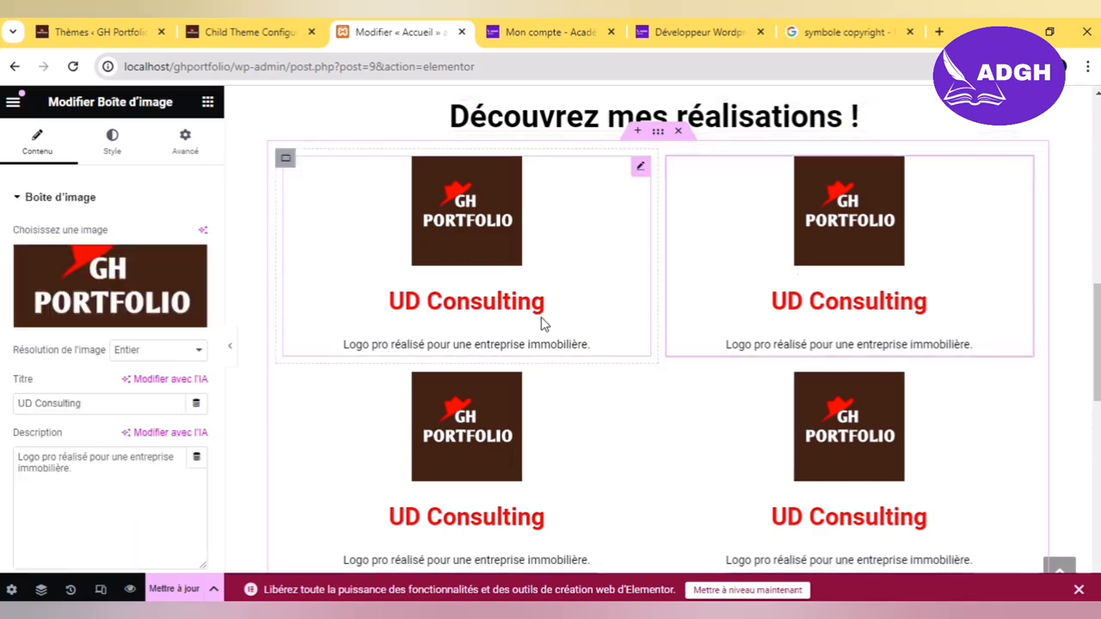
pyautogui.click(135, 408)
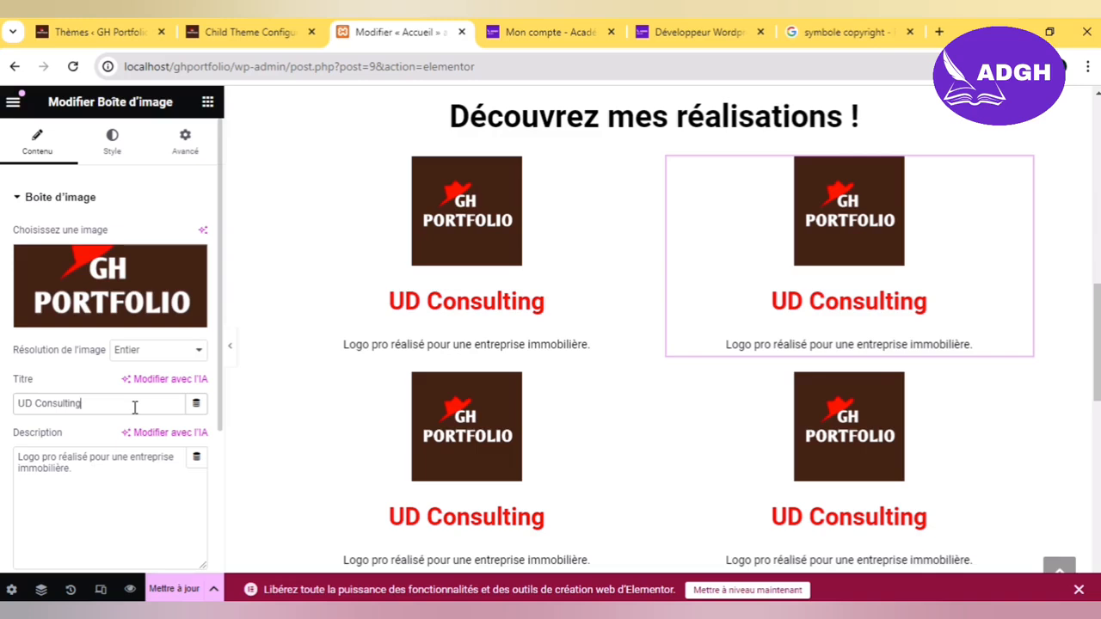
pyautogui.hotkey('ctrl', 'a')
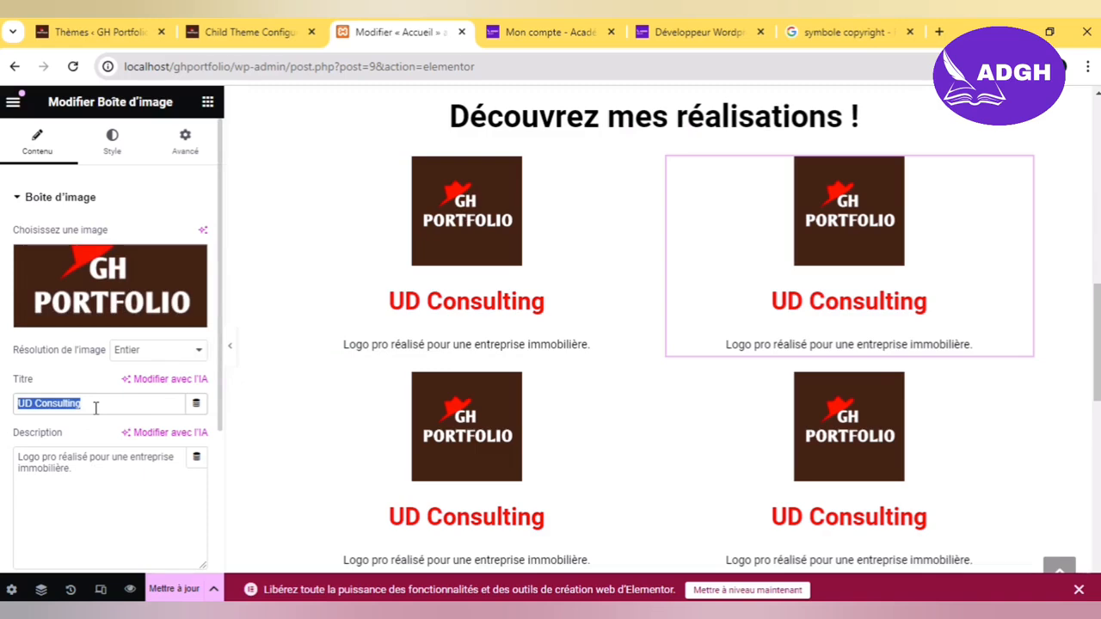
pyautogui.write('wEB')
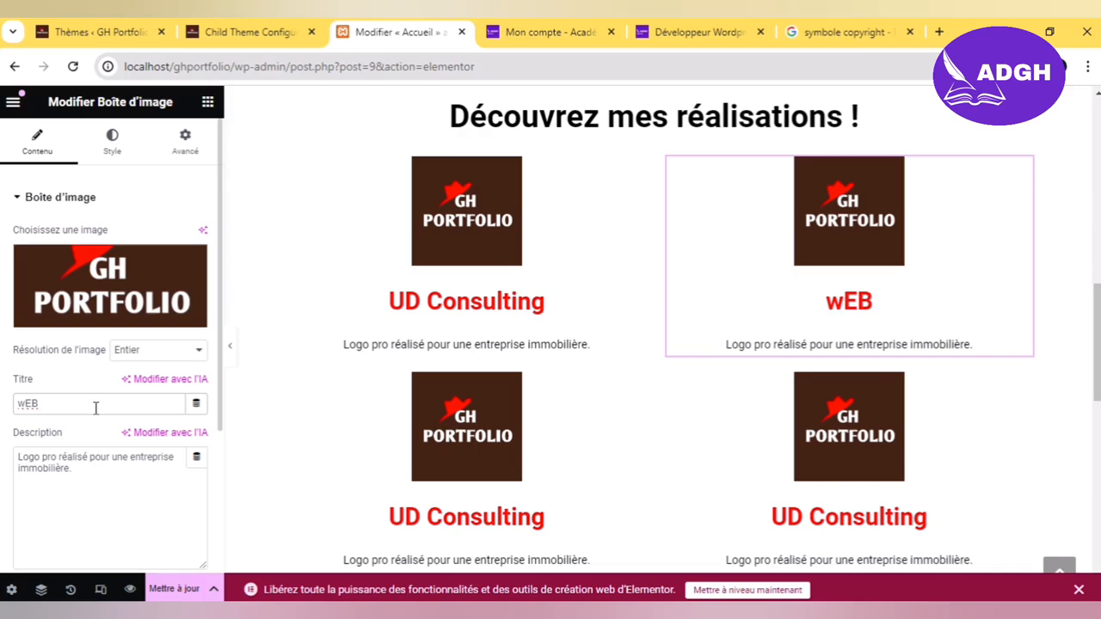
pyautogui.press('BackSpace')
pyautogui.press('BackSpace')
pyautogui.press('BackSpace')
pyautogui.write('Web')
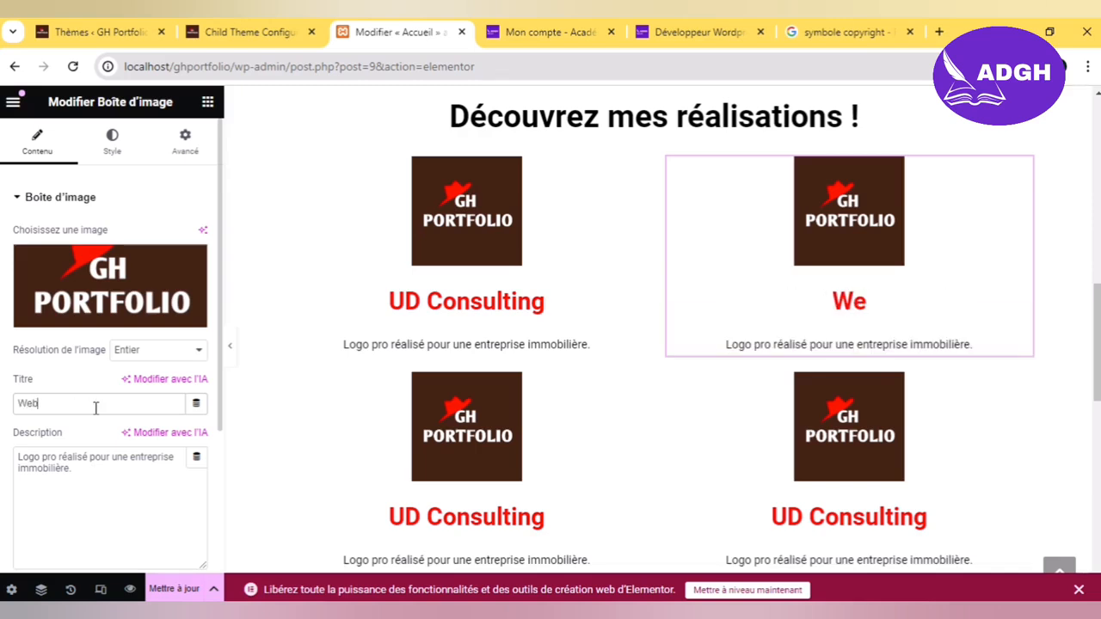
pyautogui.write(' design')
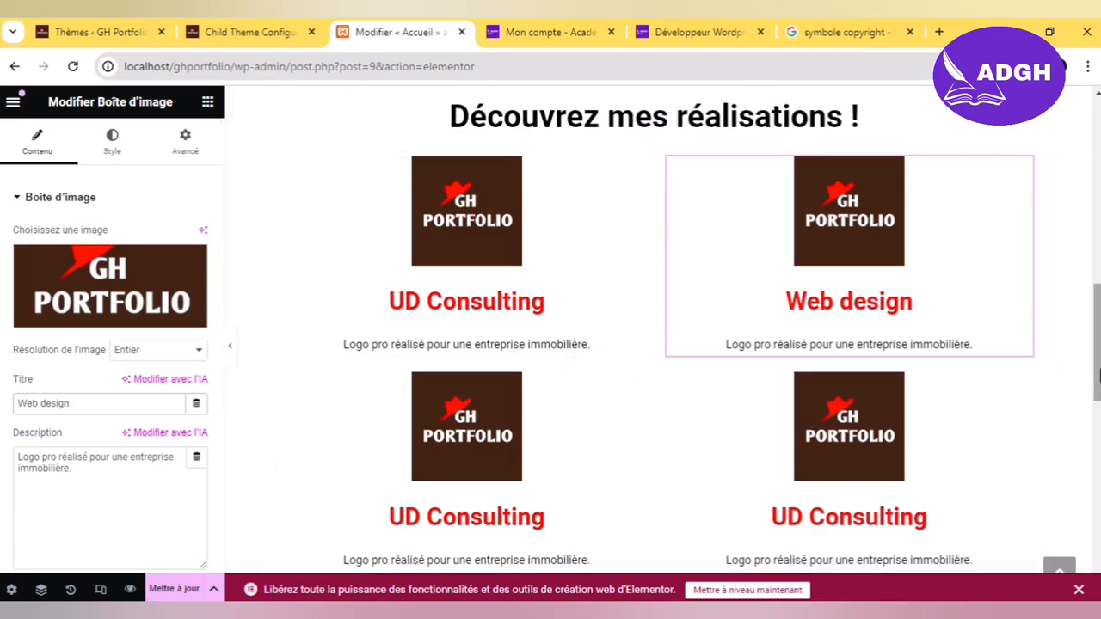
# Step: Replace the title of the first image box in the second row of réalisations with "Kit méd"
pyautogui.scroll(-3, 1098, 373)
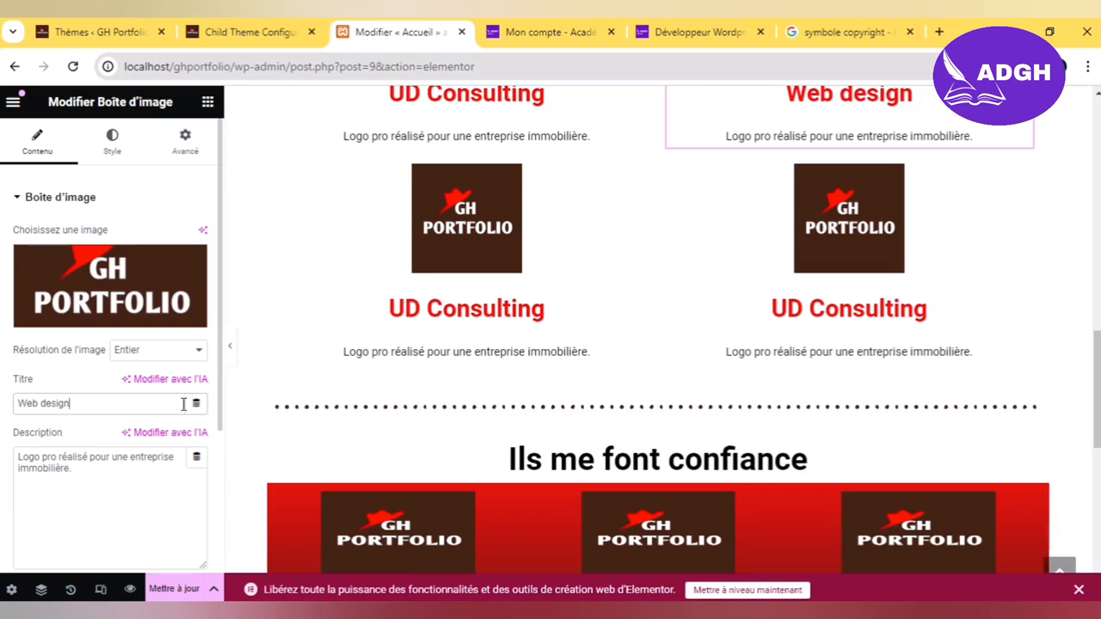
pyautogui.click(437, 290)
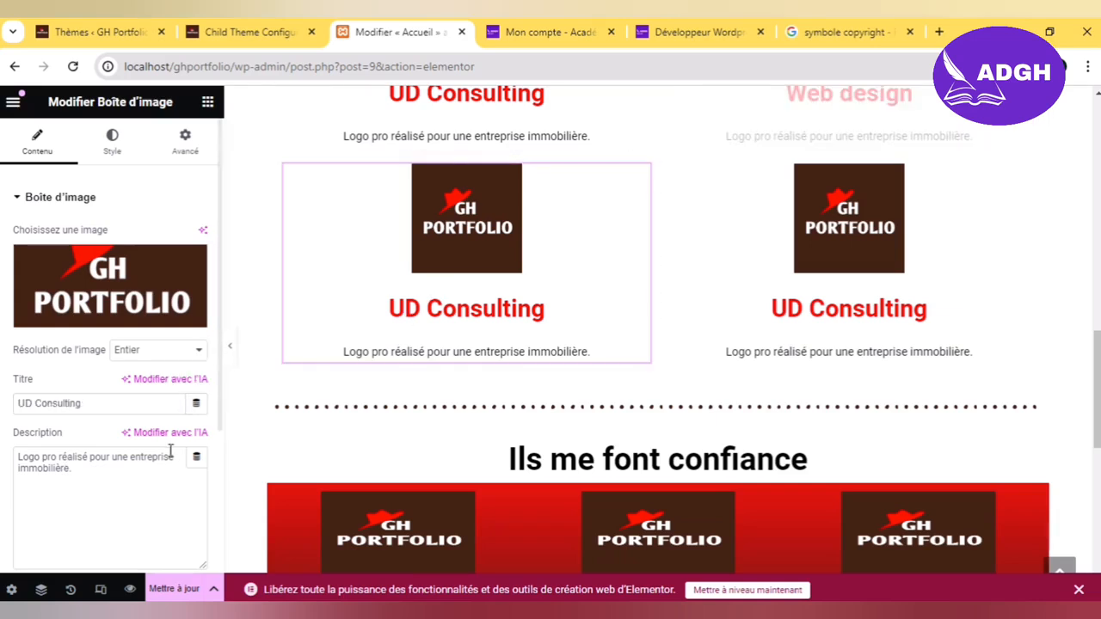
pyautogui.tripleClick(109, 407)
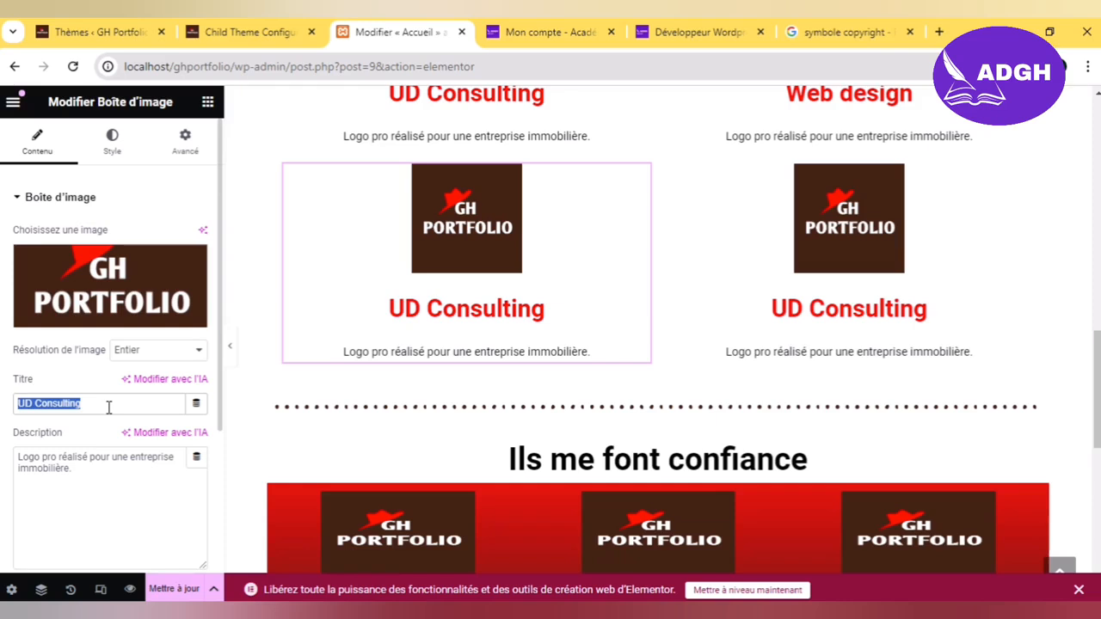
pyautogui.write('Kit méd')
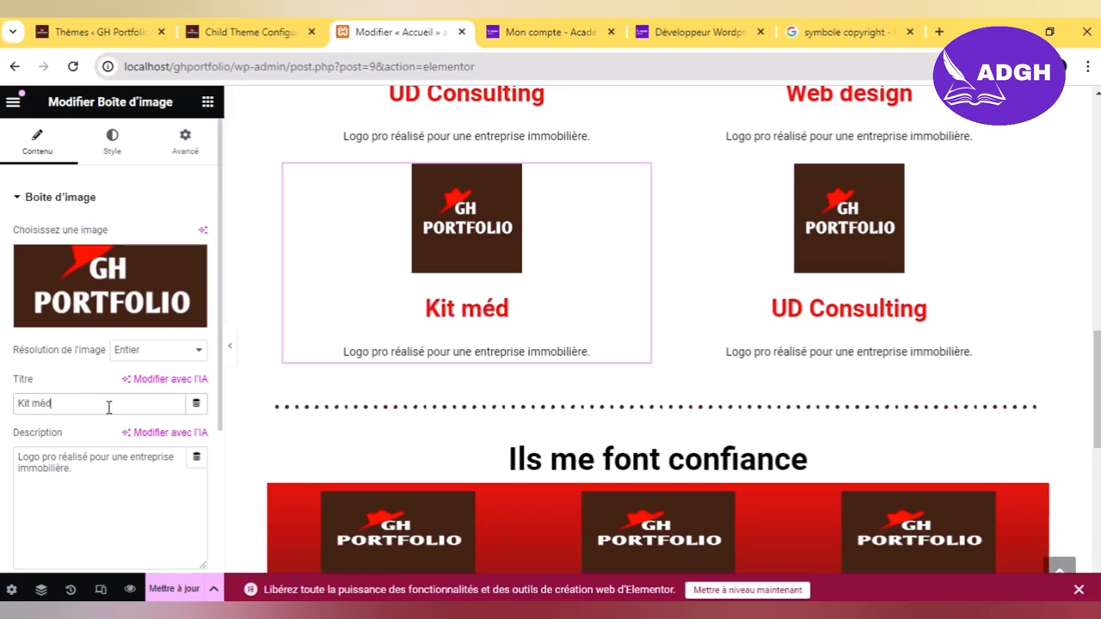
# Step: Complete the title "Kit média" on the image box beside the lower "UD Consulting" box and save the page
pyautogui.write('ia')
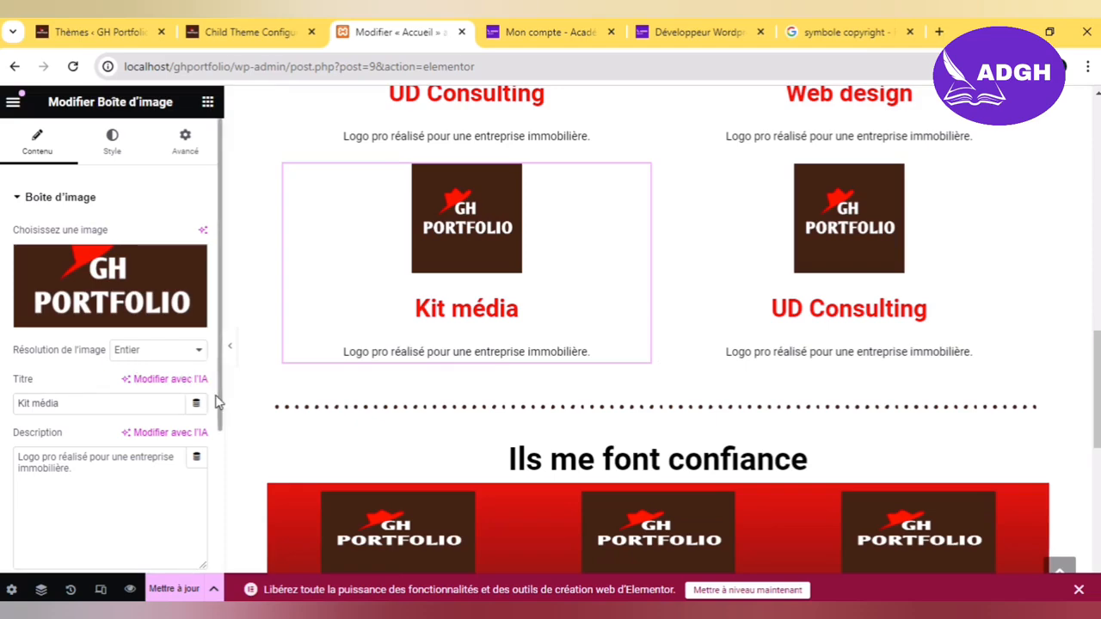
pyautogui.click(806, 247)
pyautogui.click(123, 405)
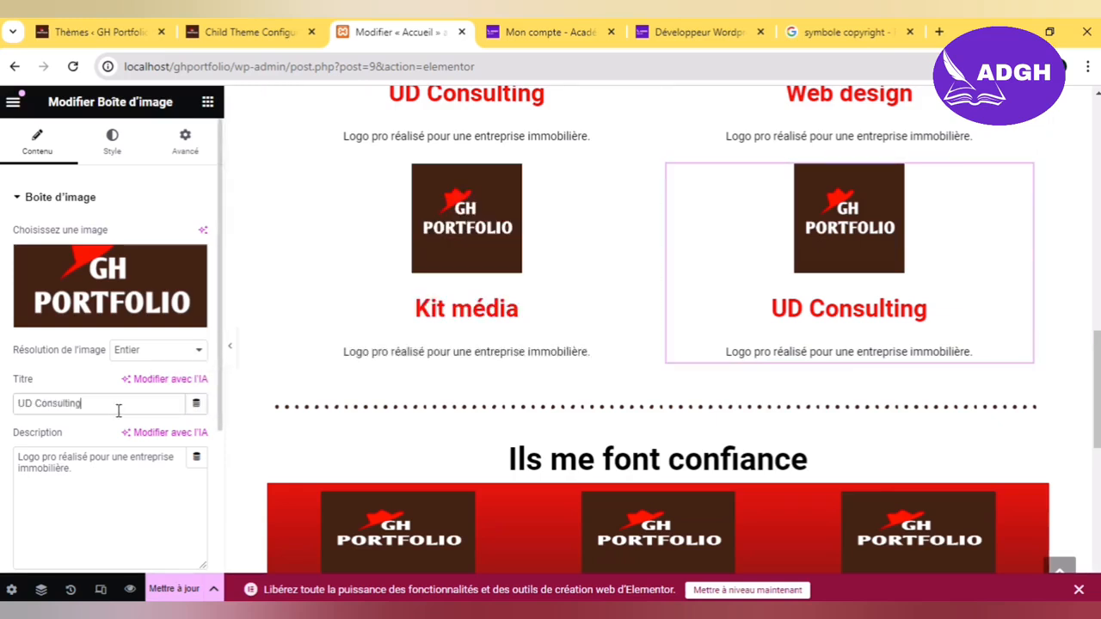
pyautogui.hotkey('ctrl', 'a')
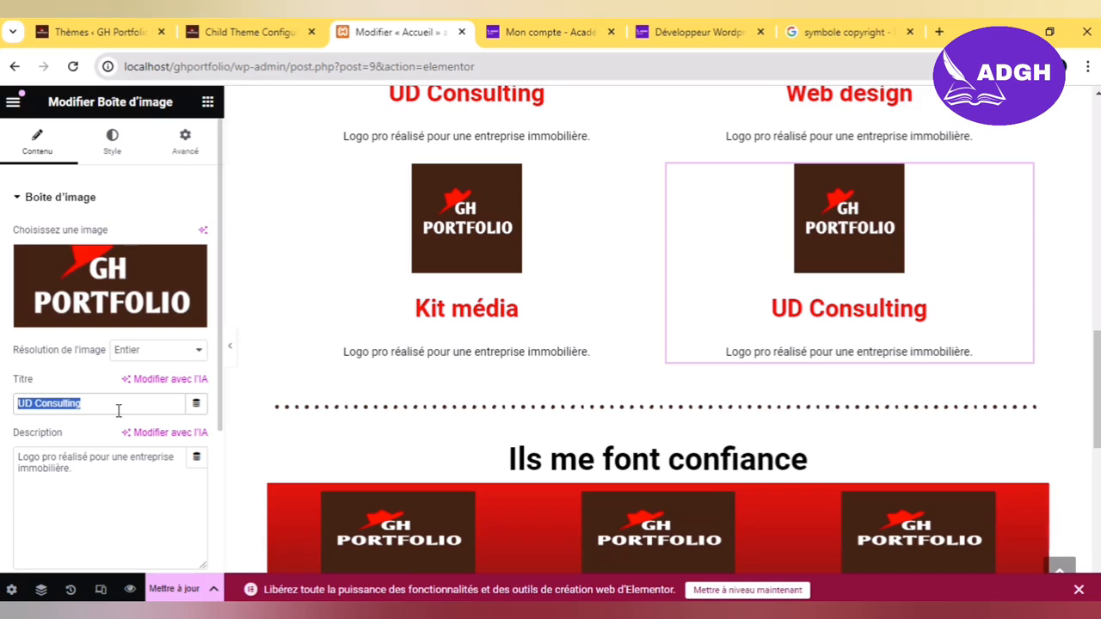
pyautogui.click(169, 592)
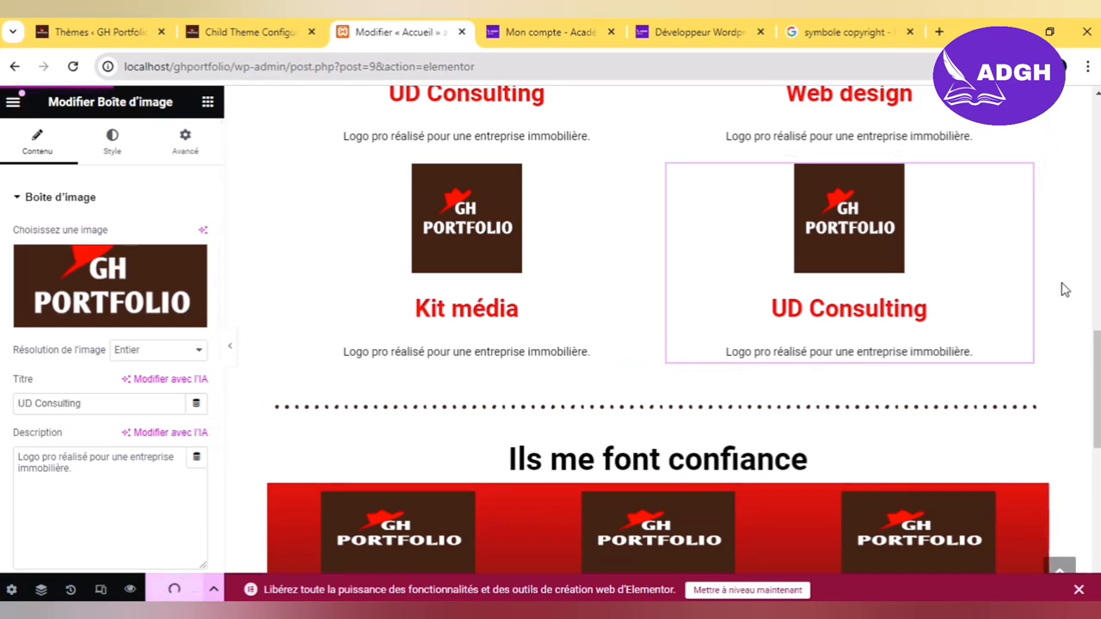
# Step: Try the Solide and Double styles on the separator above "Ils me font confiance" and restore its Points style
pyautogui.scroll(-2, 1075, 397)
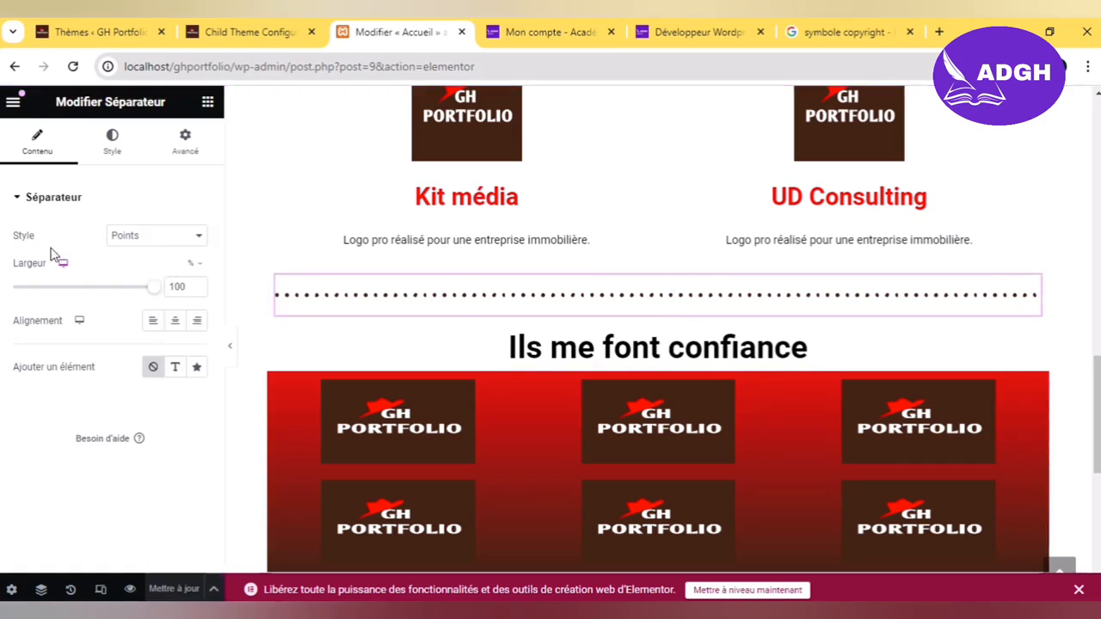
pyautogui.click(166, 236)
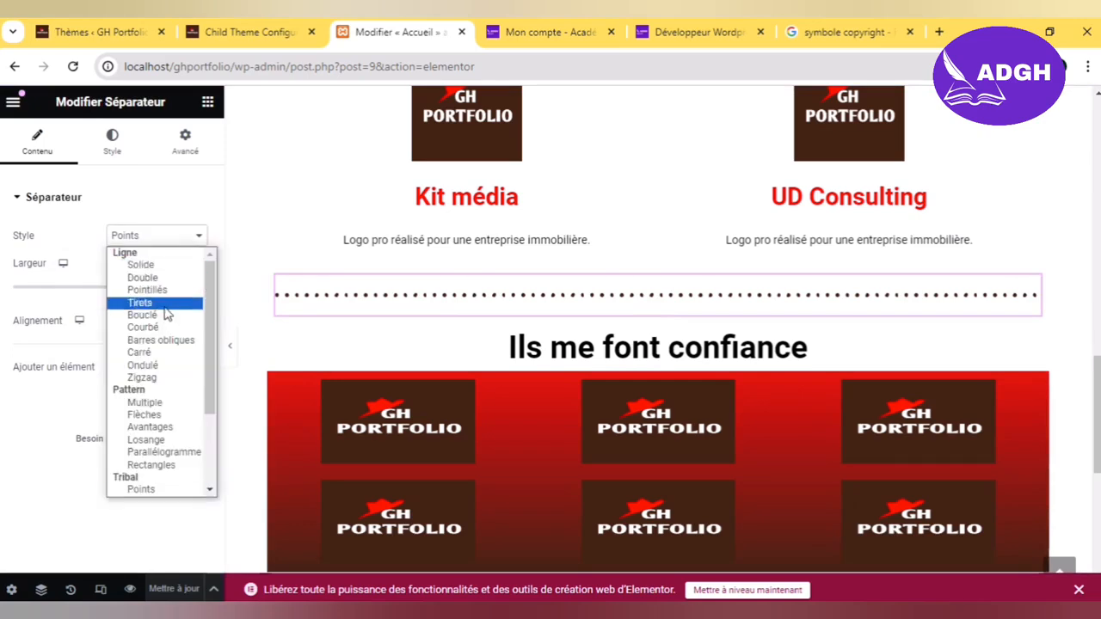
pyautogui.click(159, 269)
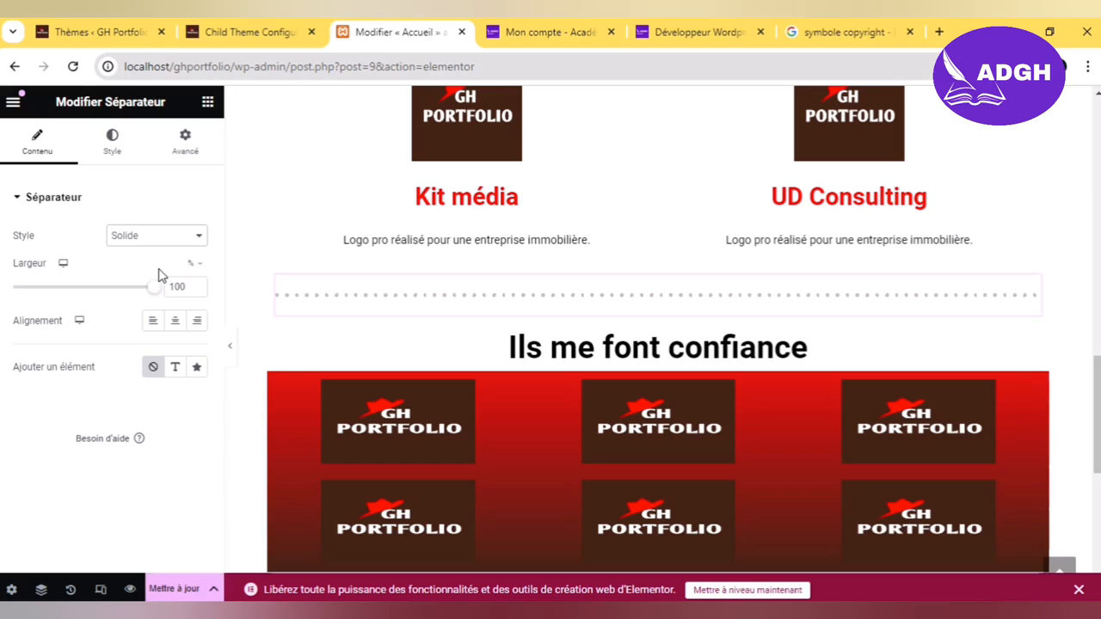
pyautogui.click(155, 236)
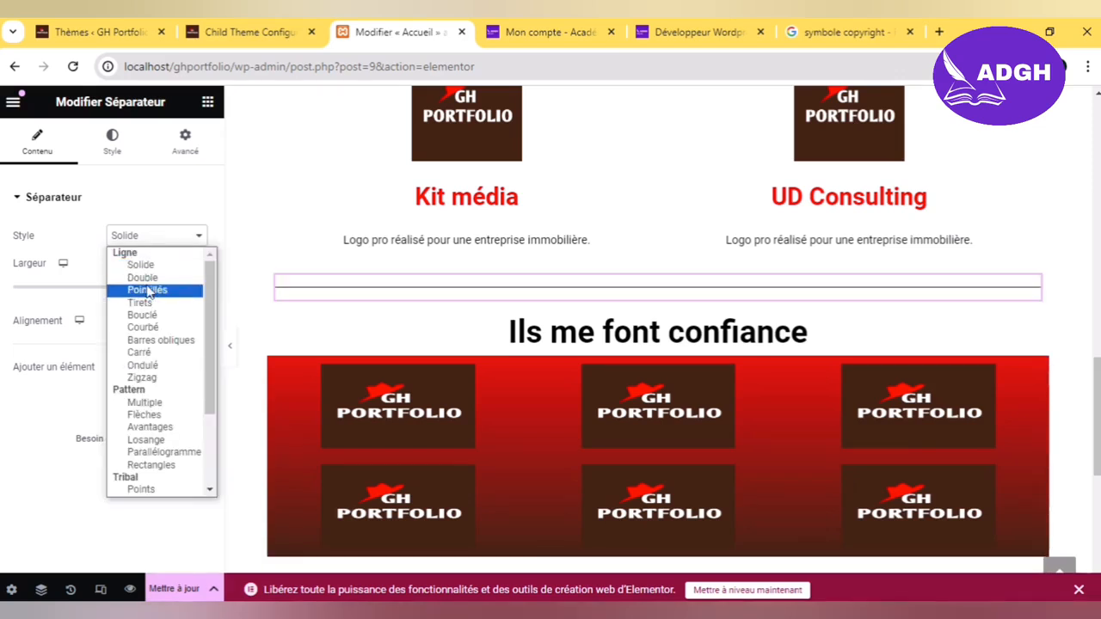
pyautogui.click(148, 280)
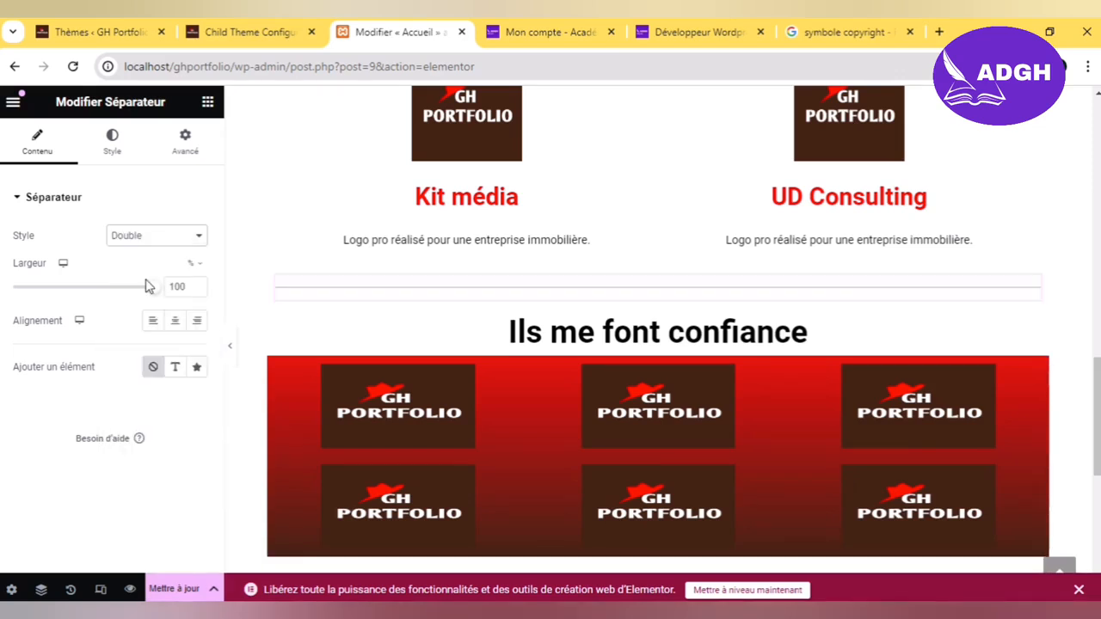
pyautogui.click(191, 246)
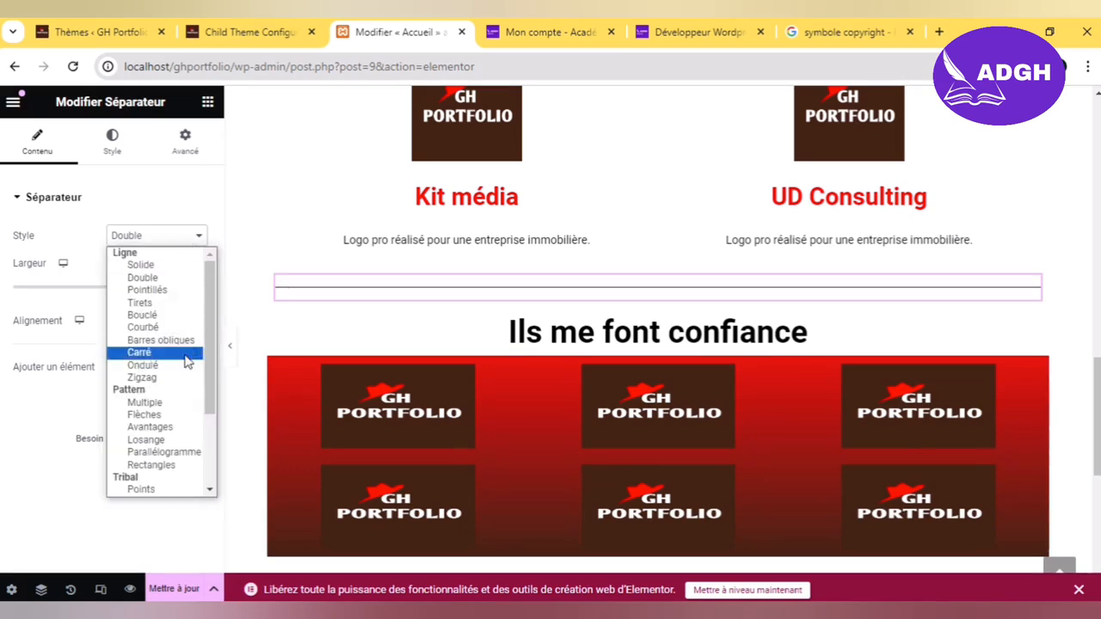
pyautogui.click(172, 490)
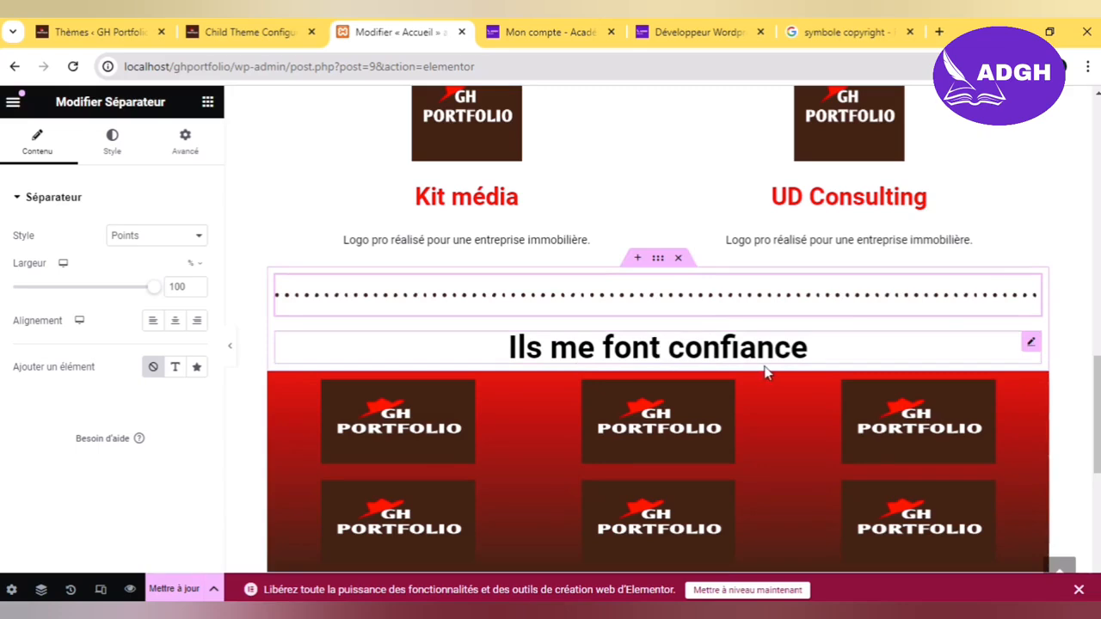
# Step: Make the first gradient color of the logo grid under "Ils me font confiance" semi-transparent, at #E90D0D96
pyautogui.scroll(-2, 1094, 413)
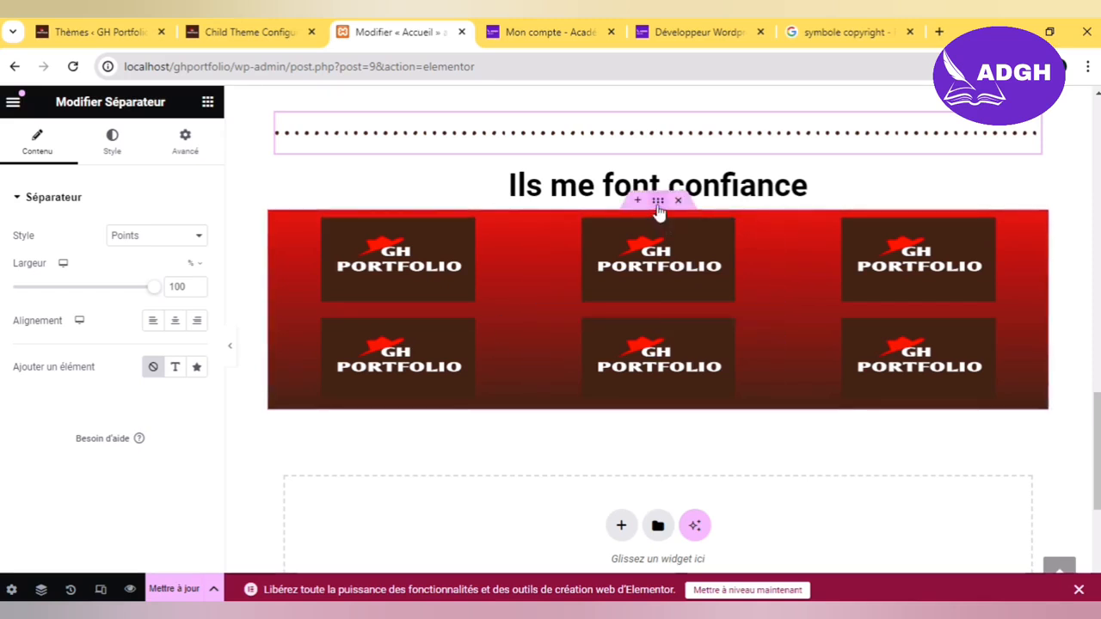
pyautogui.click(658, 205)
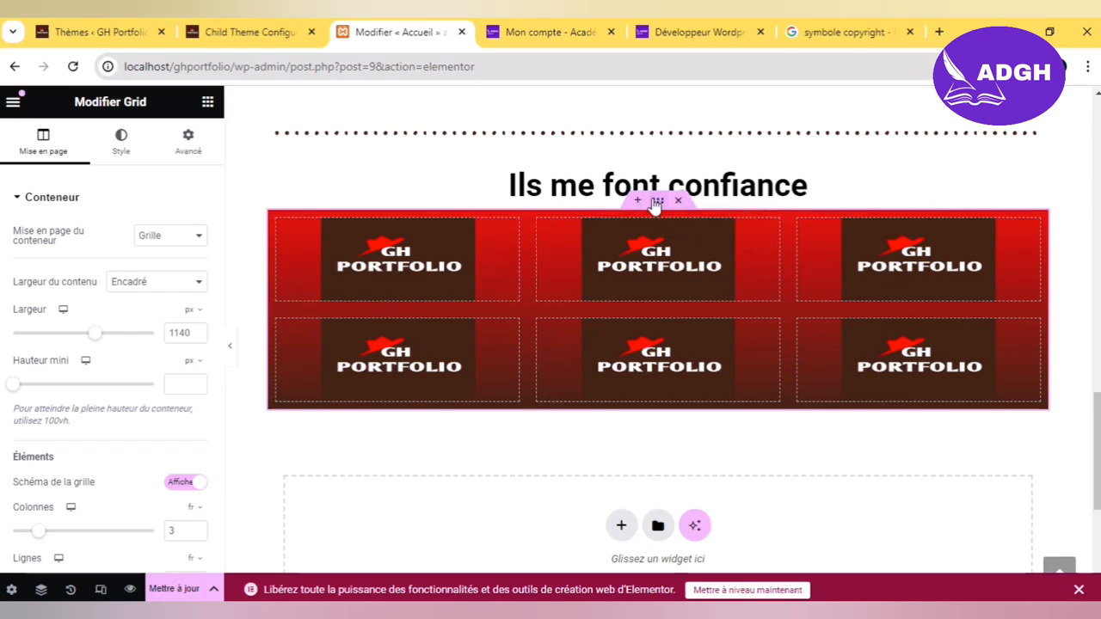
pyautogui.click(144, 148)
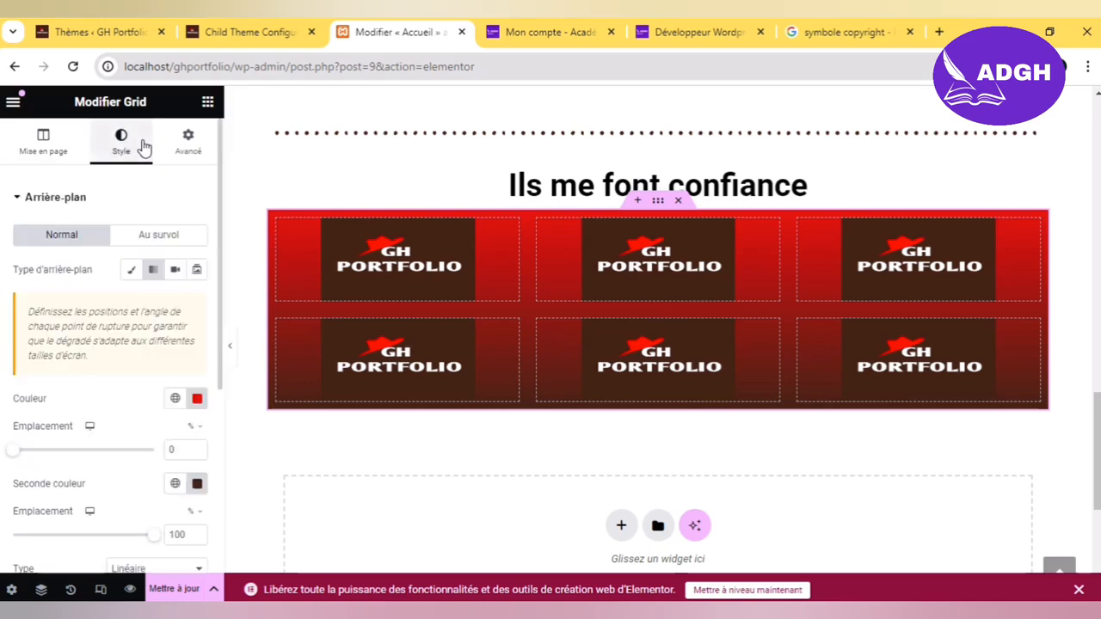
pyautogui.click(194, 404)
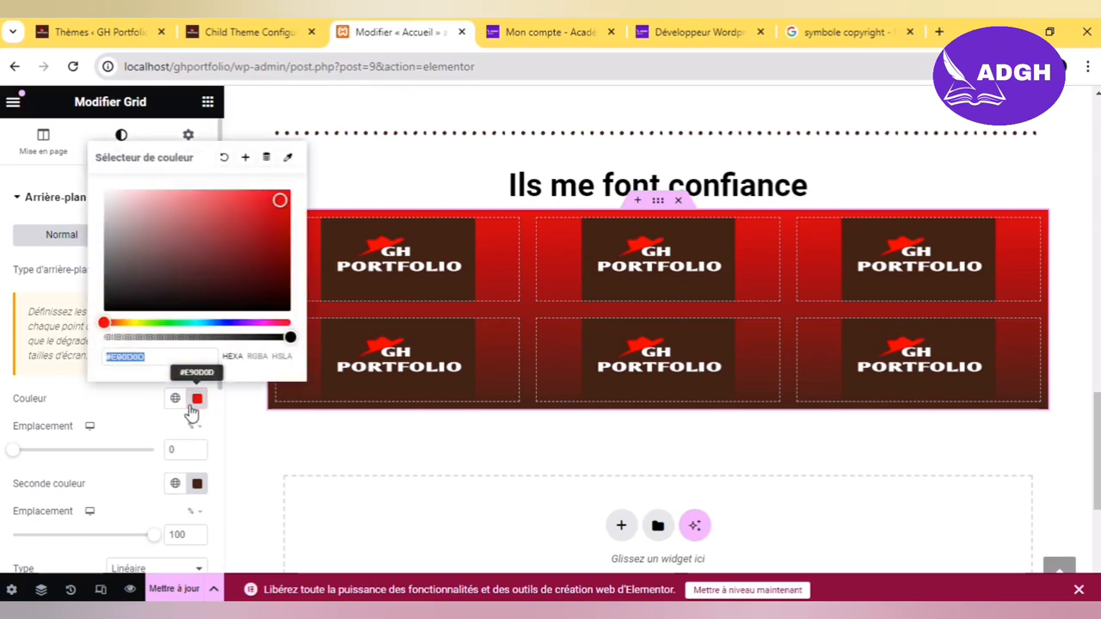
pyautogui.click(184, 345)
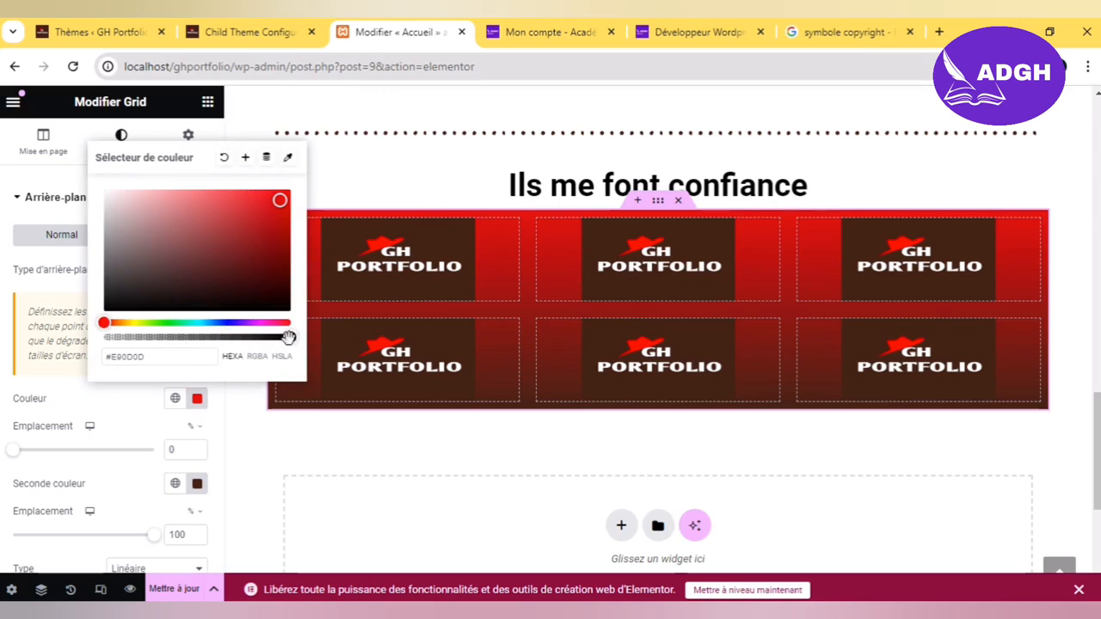
pyautogui.moveTo(289, 337); pyautogui.dragTo(220, 338)
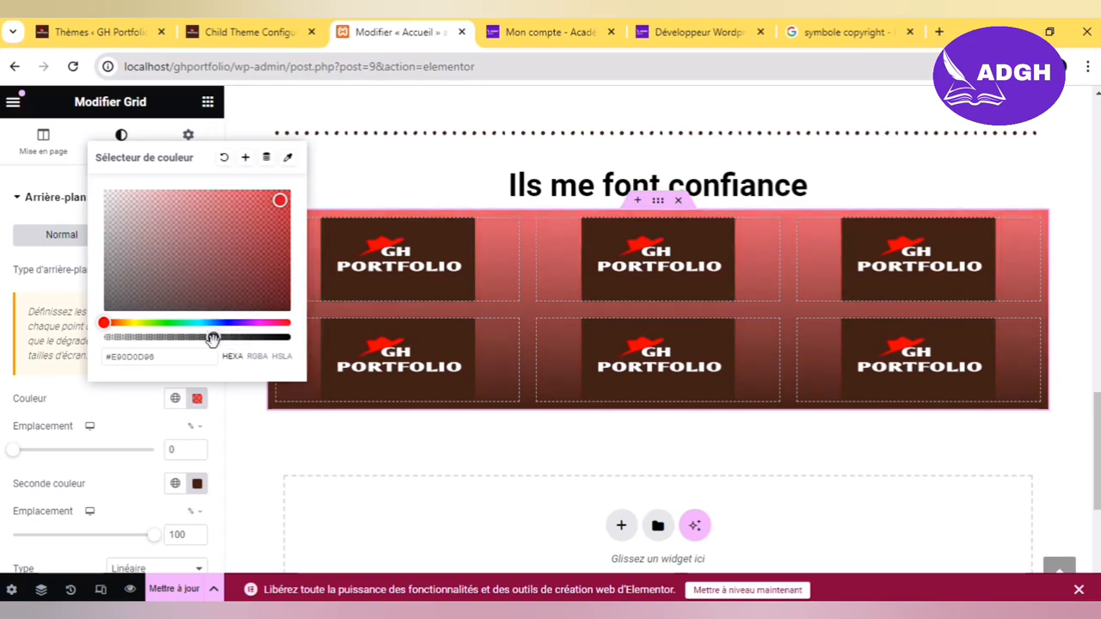
pyautogui.click(133, 401)
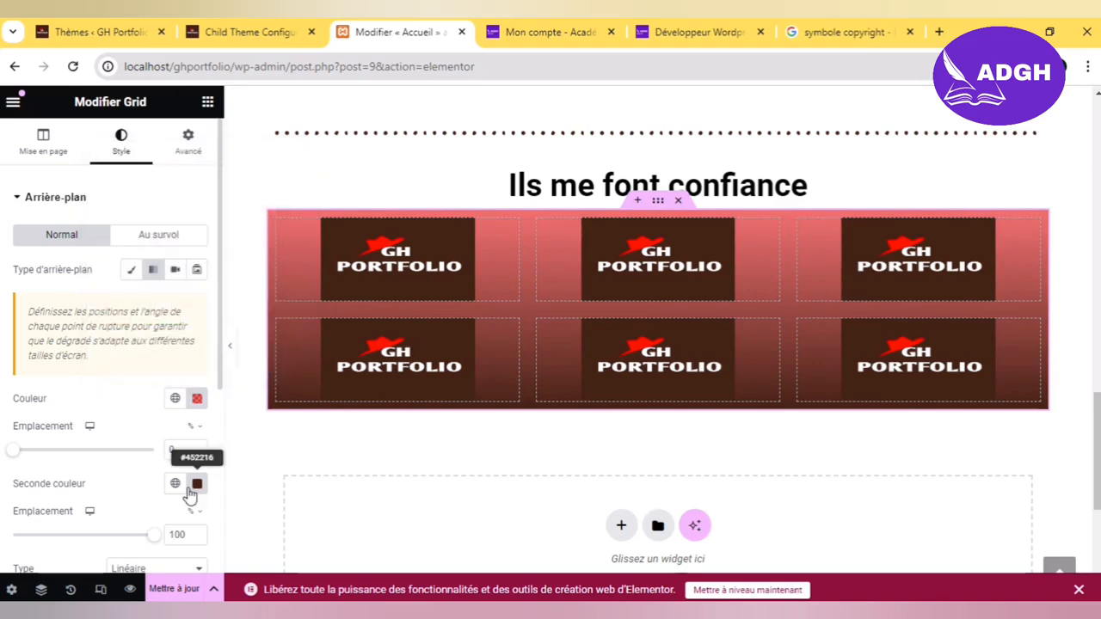
# Step: Make the logo grid's second gradient color semi-transparent, at #452216A1, and save the page
pyautogui.click(196, 487)
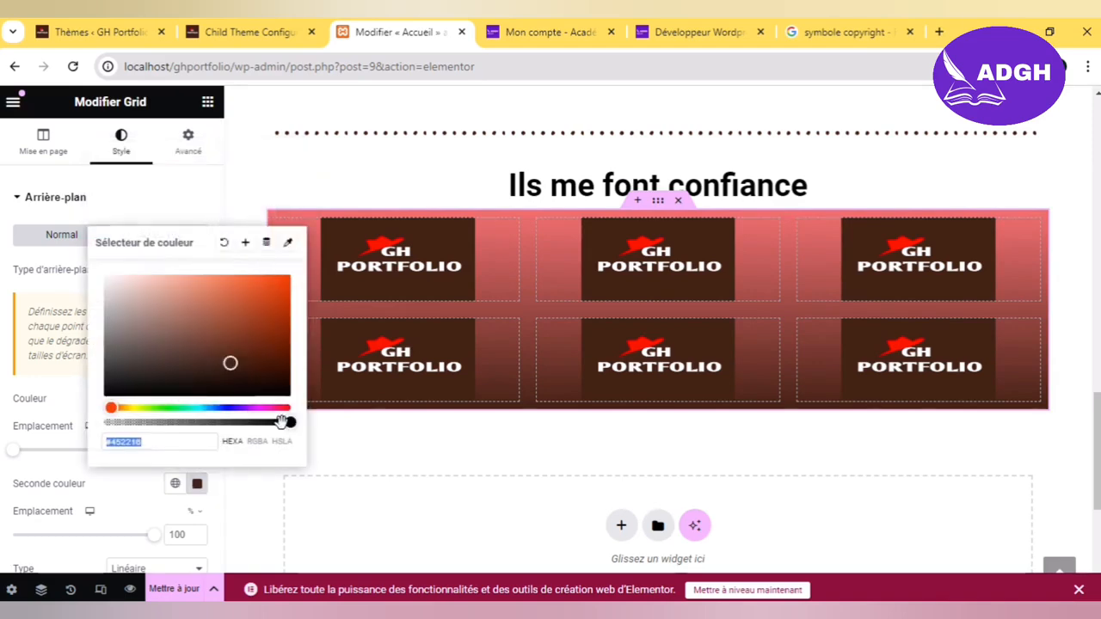
pyautogui.moveTo(282, 421); pyautogui.dragTo(222, 423)
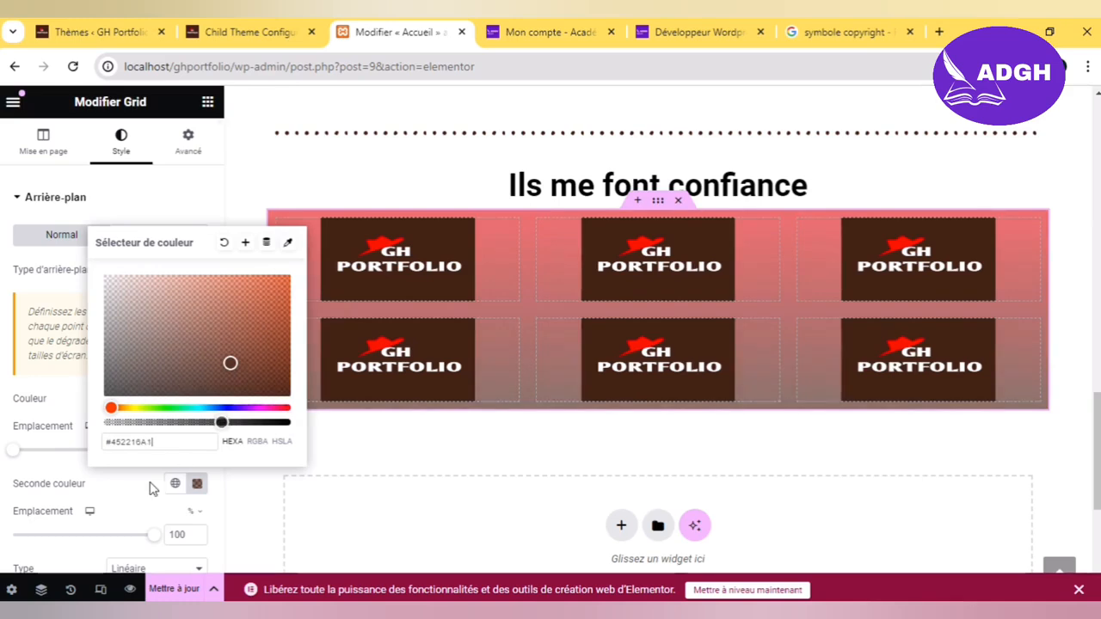
pyautogui.click(122, 489)
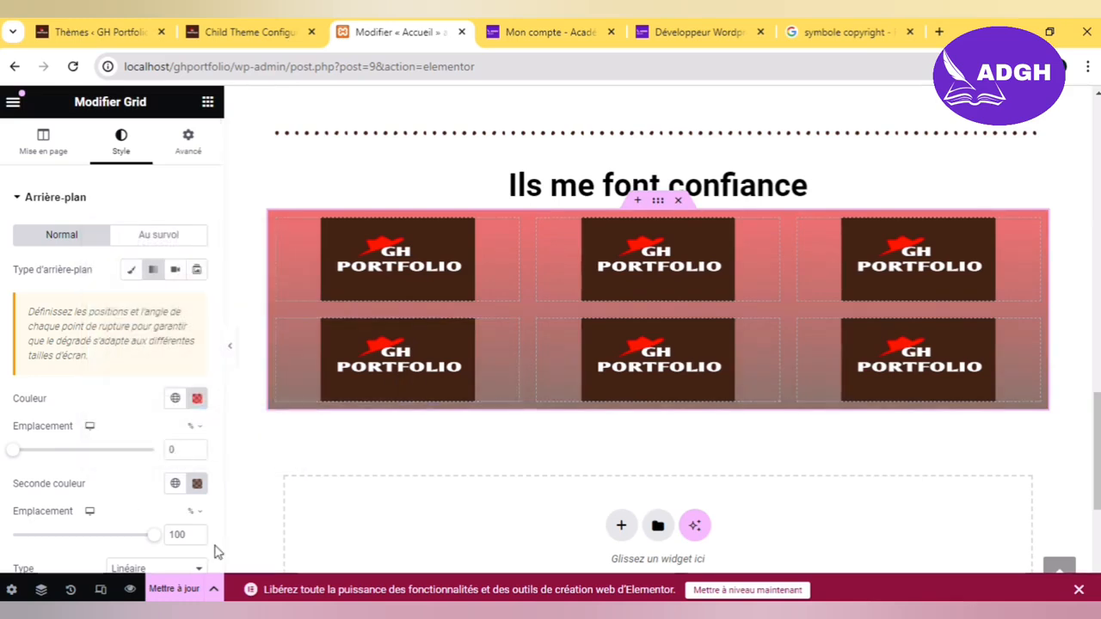
pyautogui.click(182, 589)
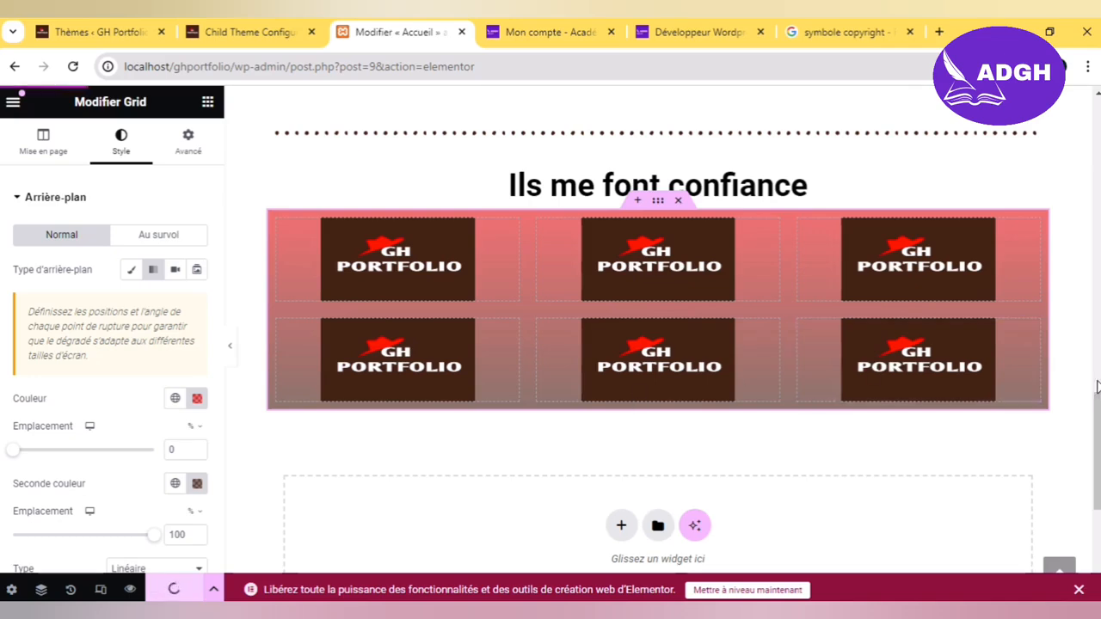
# Step: Review the home page from the footer up to the header and exit the Elementor editor
pyautogui.scroll(-3, 1097, 387)
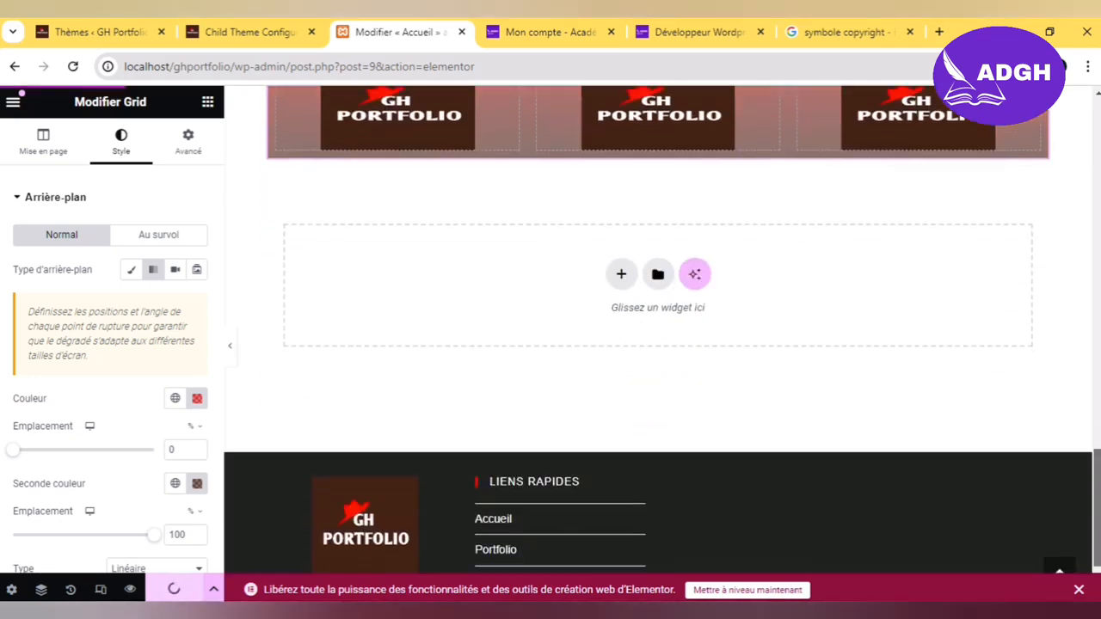
pyautogui.scroll(15, 1097, 388)
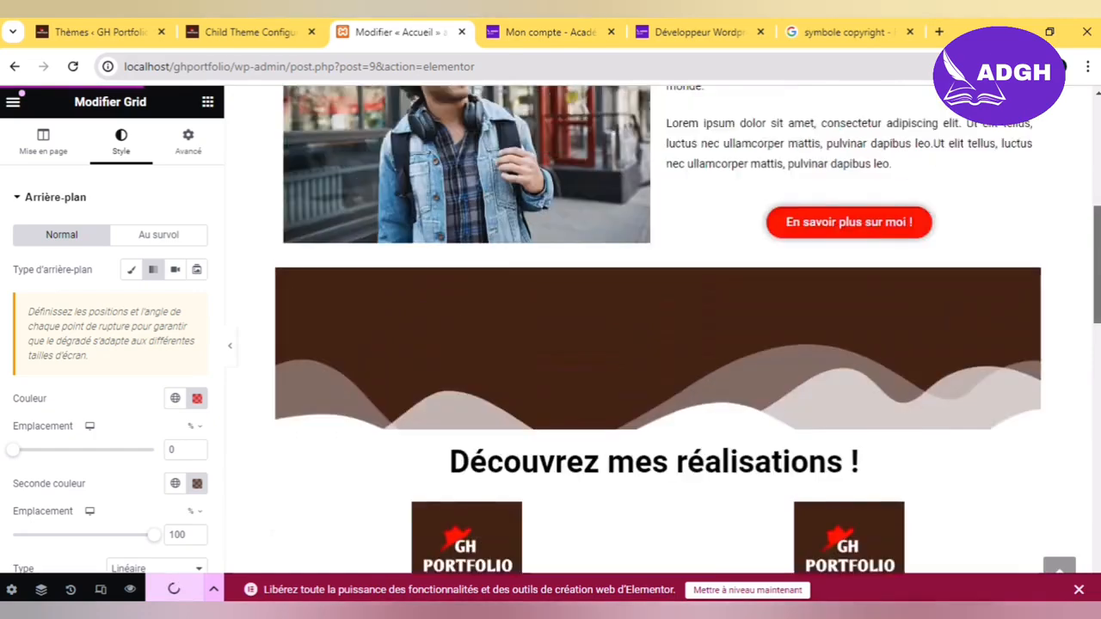
pyautogui.scroll(1, 658, 344)
pyautogui.scroll(-8, 658, 344)
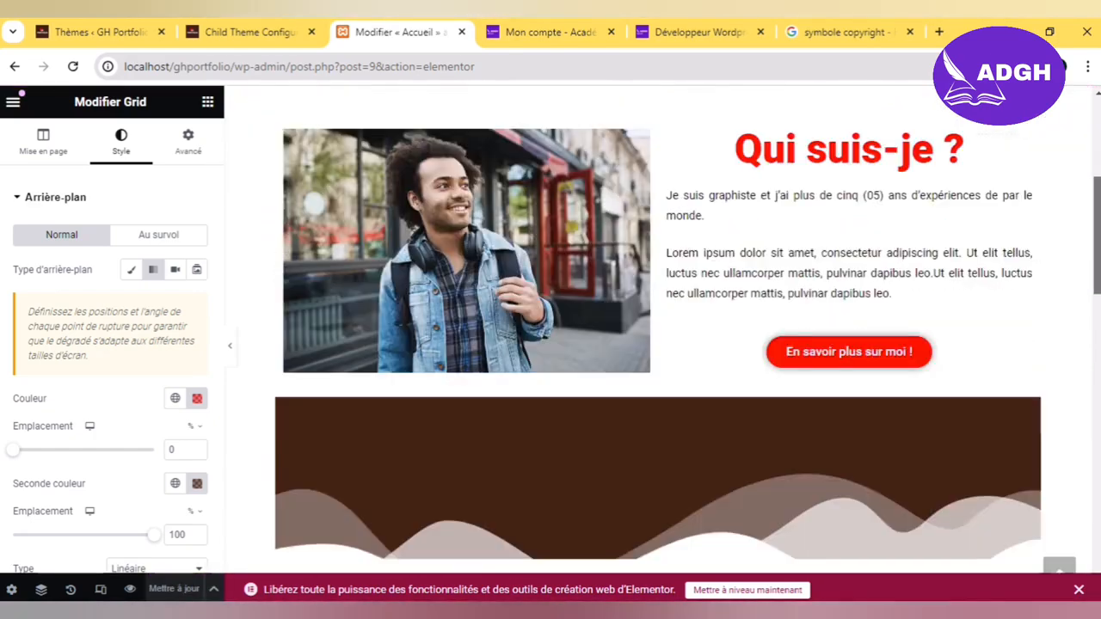
pyautogui.moveTo(1098, 315); pyautogui.dragTo(1096, 112)
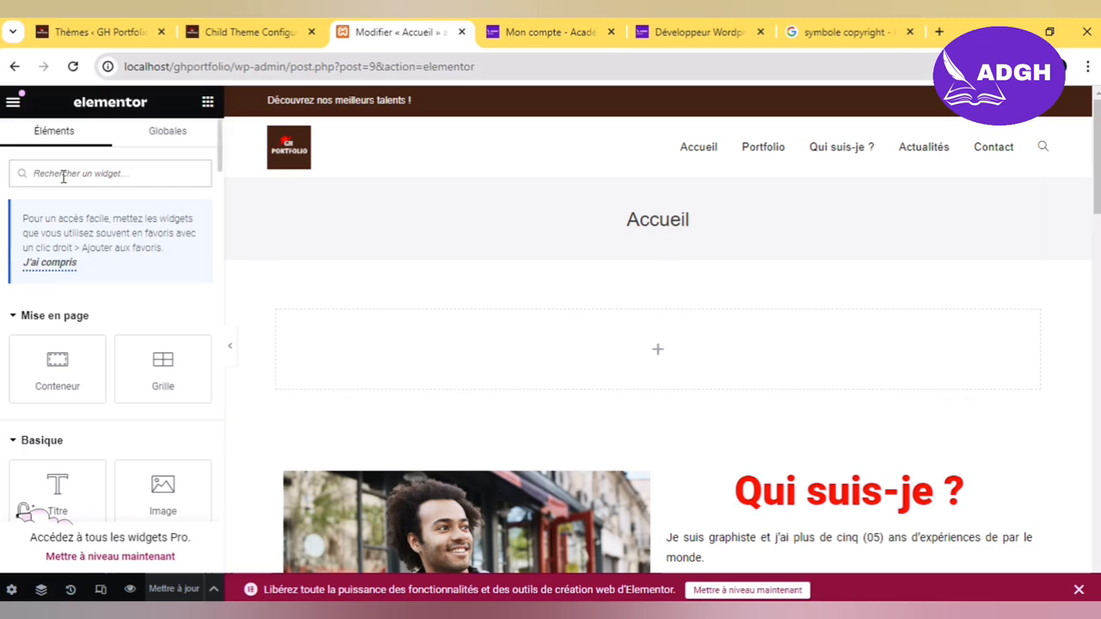
pyautogui.click(13, 101)
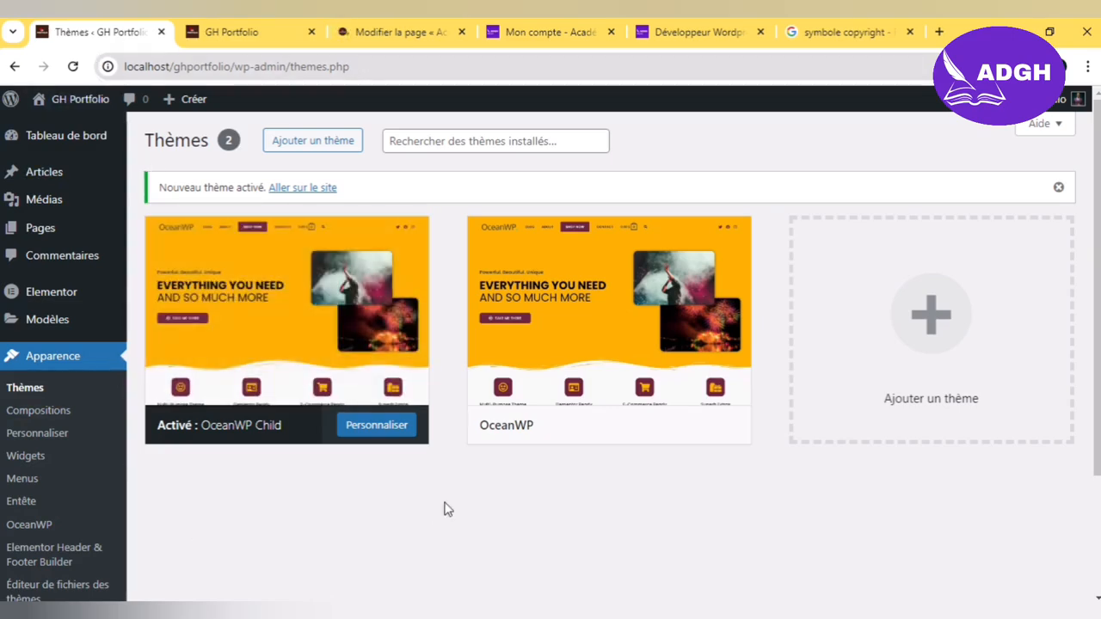
# Step: Go to the page for adding WordPress plugins and search the directory for "metas"
pyautogui.scroll(-1, 931, 396)
pyautogui.scroll(-1, 806, 504)
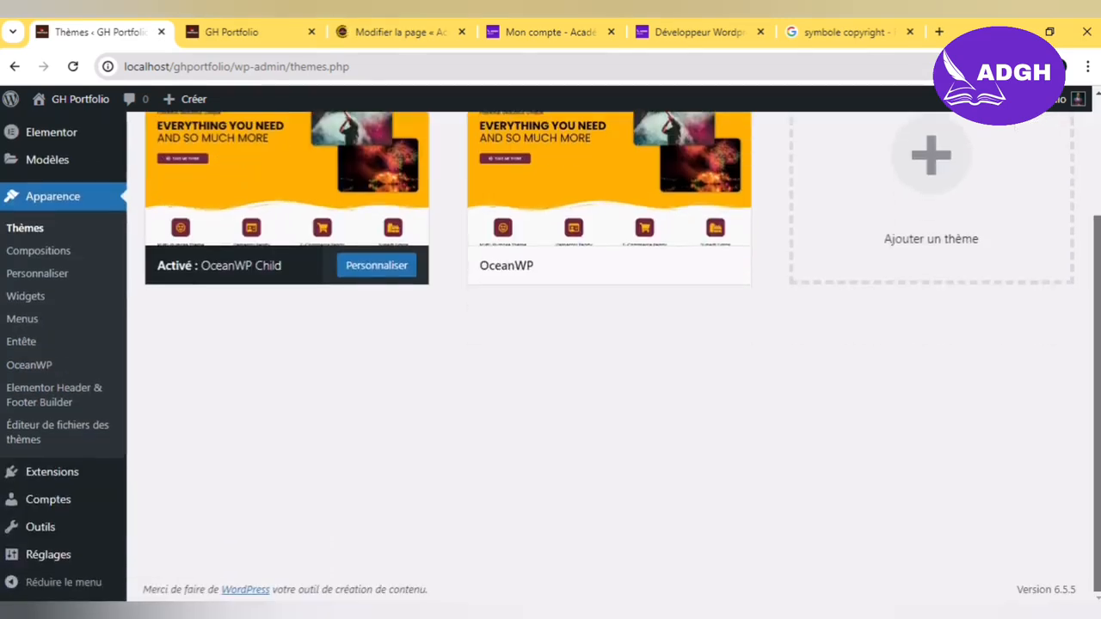
pyautogui.moveTo(117, 484)
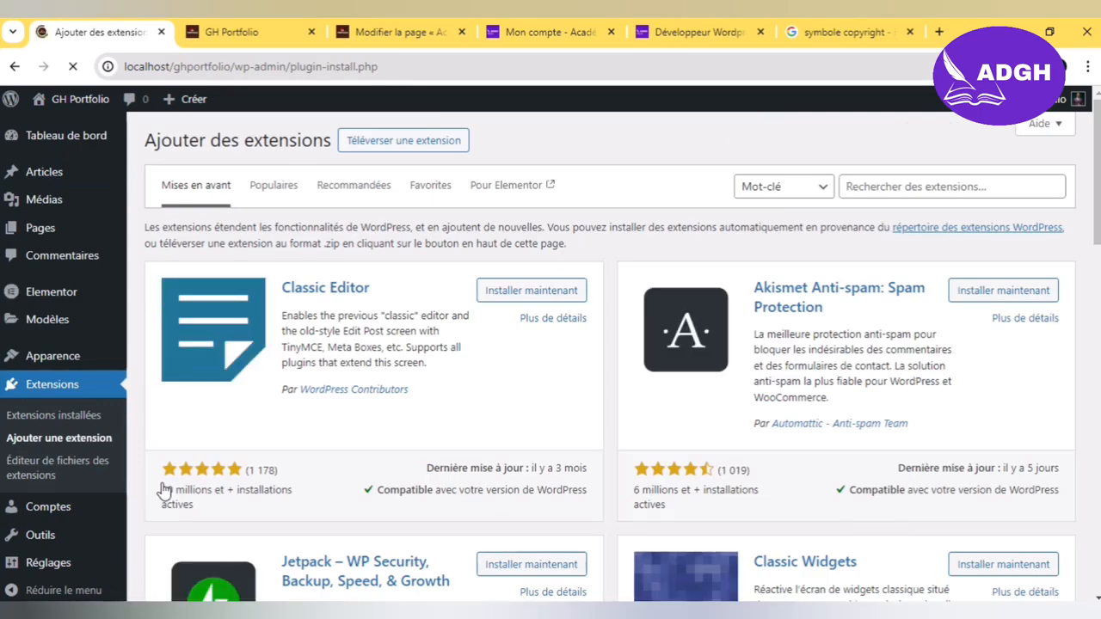
pyautogui.click(875, 181)
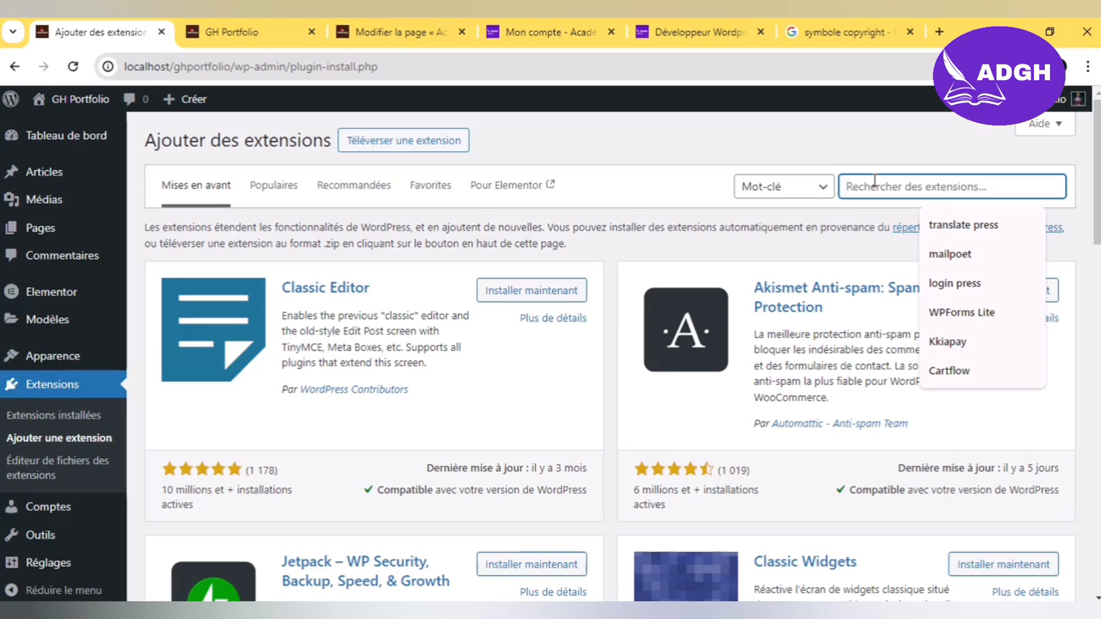
pyautogui.write('me')
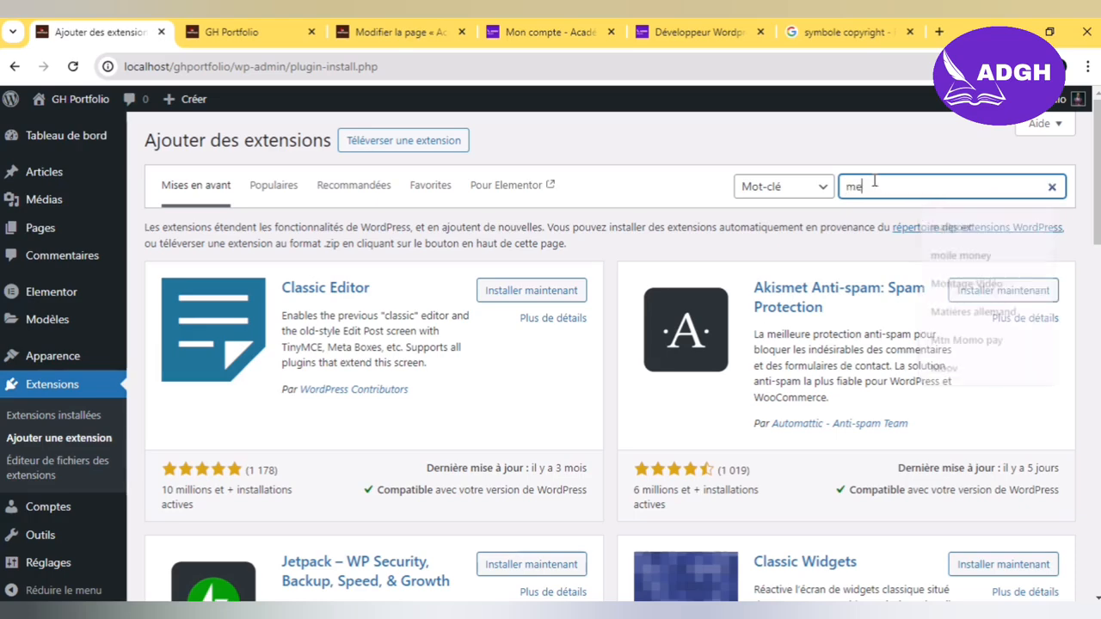
pyautogui.write('tas')
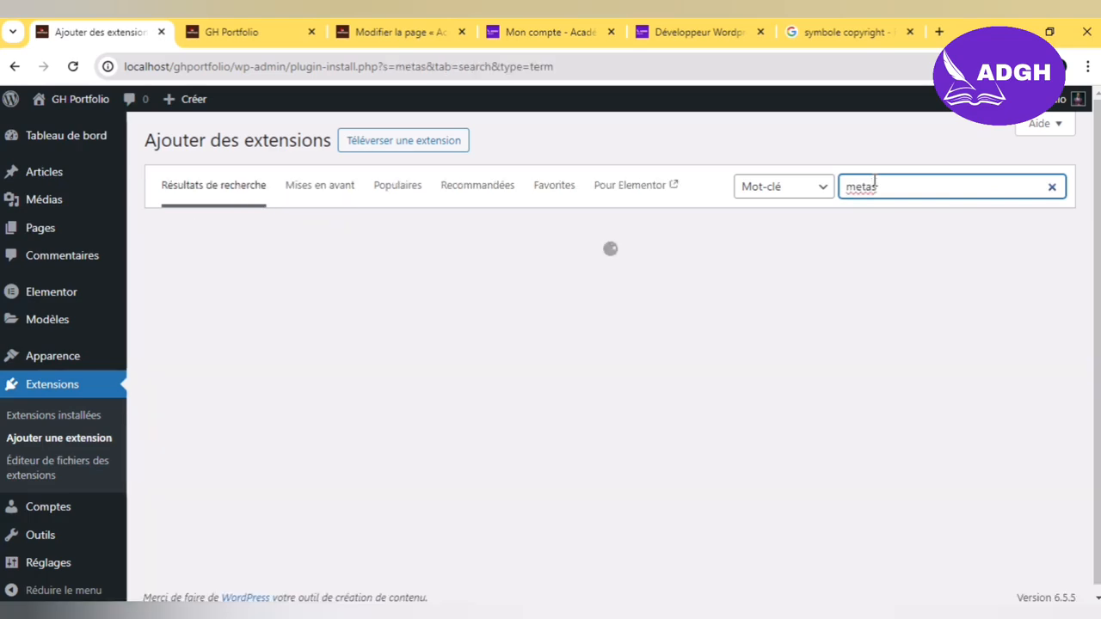
# Step: Deactivate MetaSlider Lightbox and install "Slider, Gallery, and Carousel by MetaSlider" from a "meta slider" plugin search
pyautogui.click(206, 395)
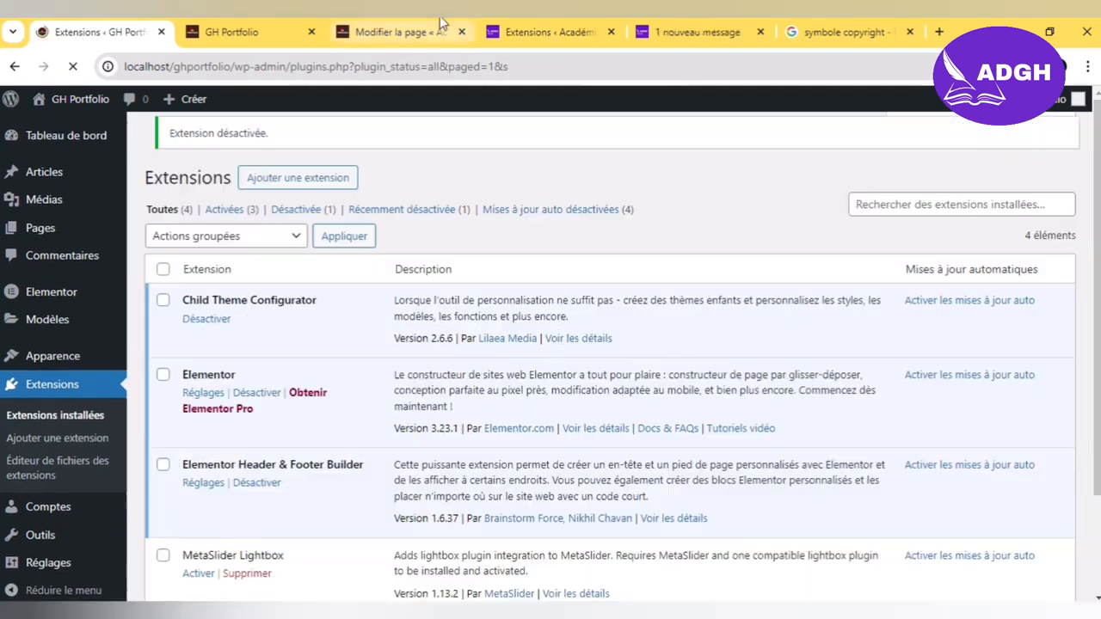
pyautogui.moveTo(441, 23)
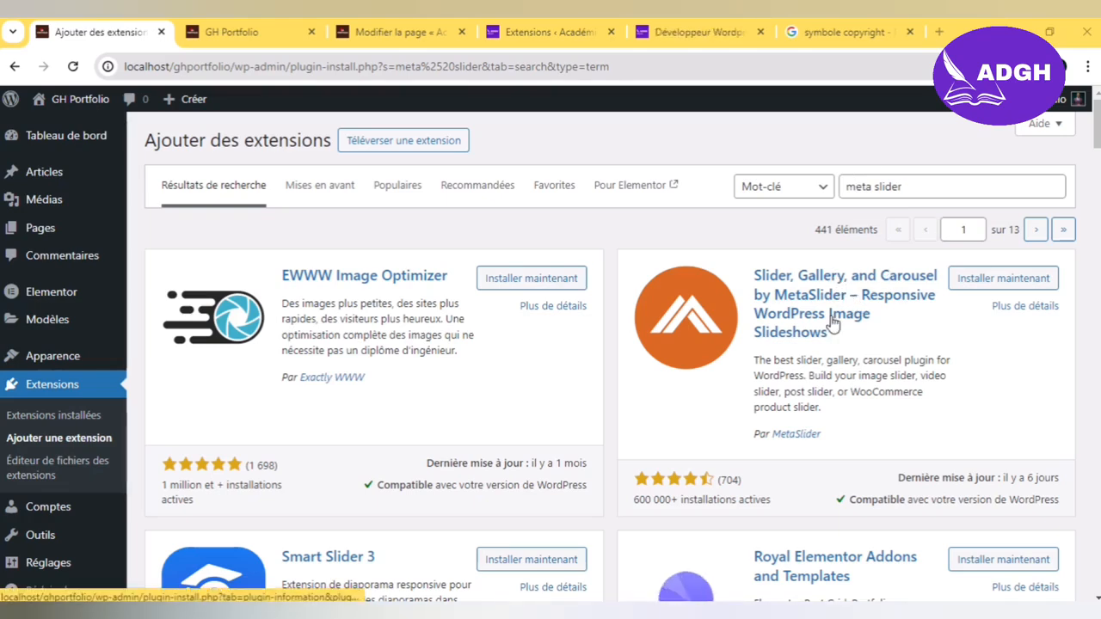
pyautogui.click(998, 280)
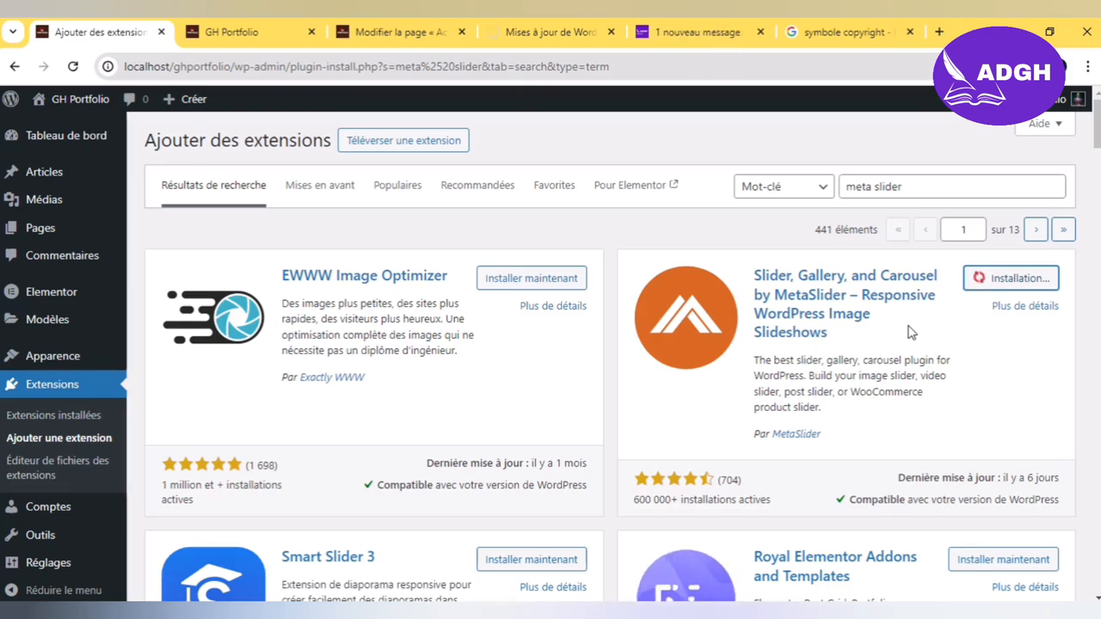
# Step: Activate the installed MetaSlider plugin and check the GH Portfolio home page before returning to the MetaSlider start page
pyautogui.scroll(-1, 912, 333)
pyautogui.scroll(1, 912, 333)
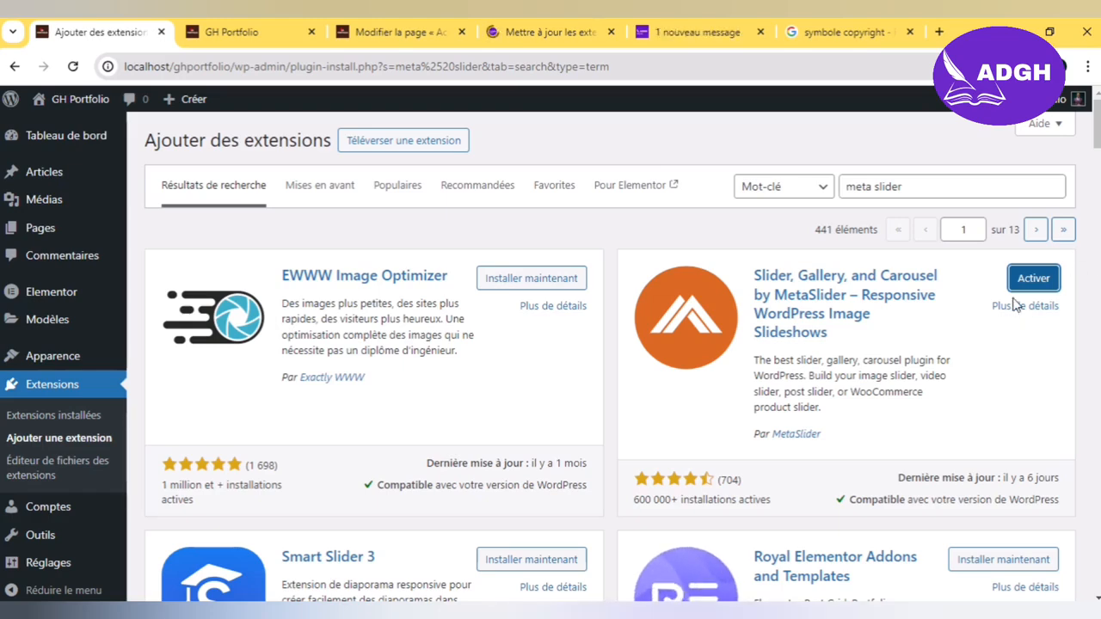
pyautogui.click(1035, 278)
pyautogui.click(245, 32)
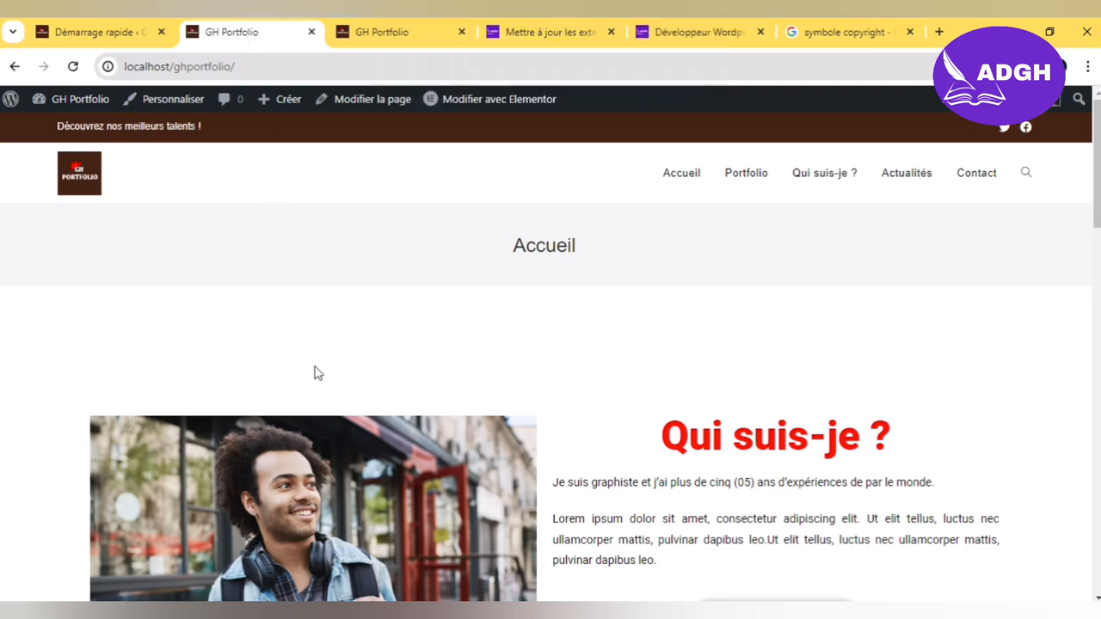
pyautogui.click(102, 43)
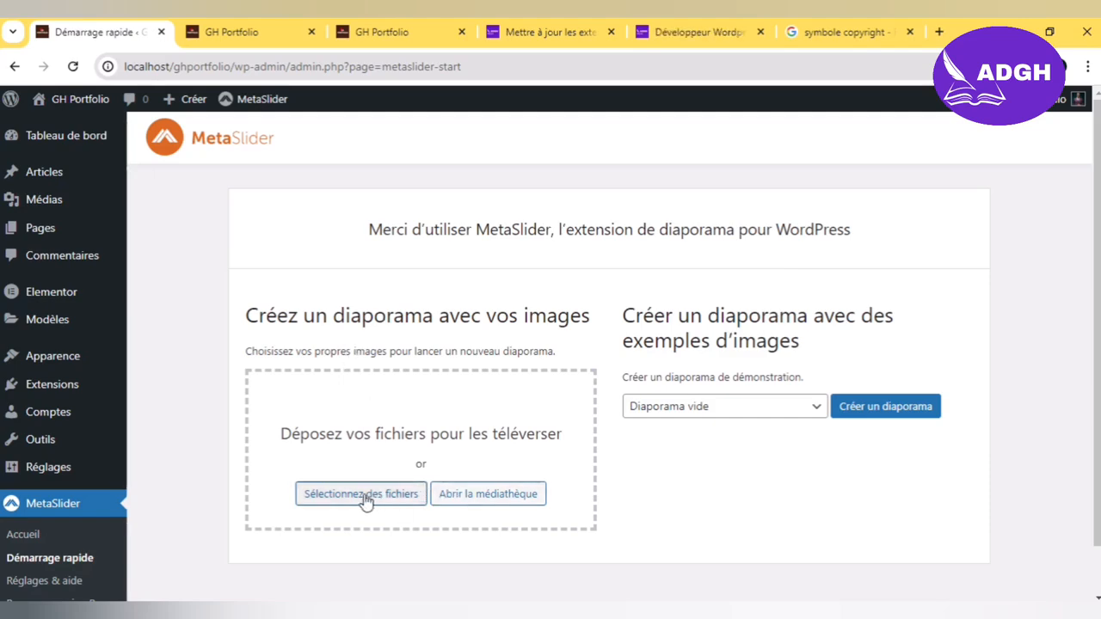
# Step: Create a demo slideshow from the "Diaporama carrousel" sample
pyautogui.click(727, 406)
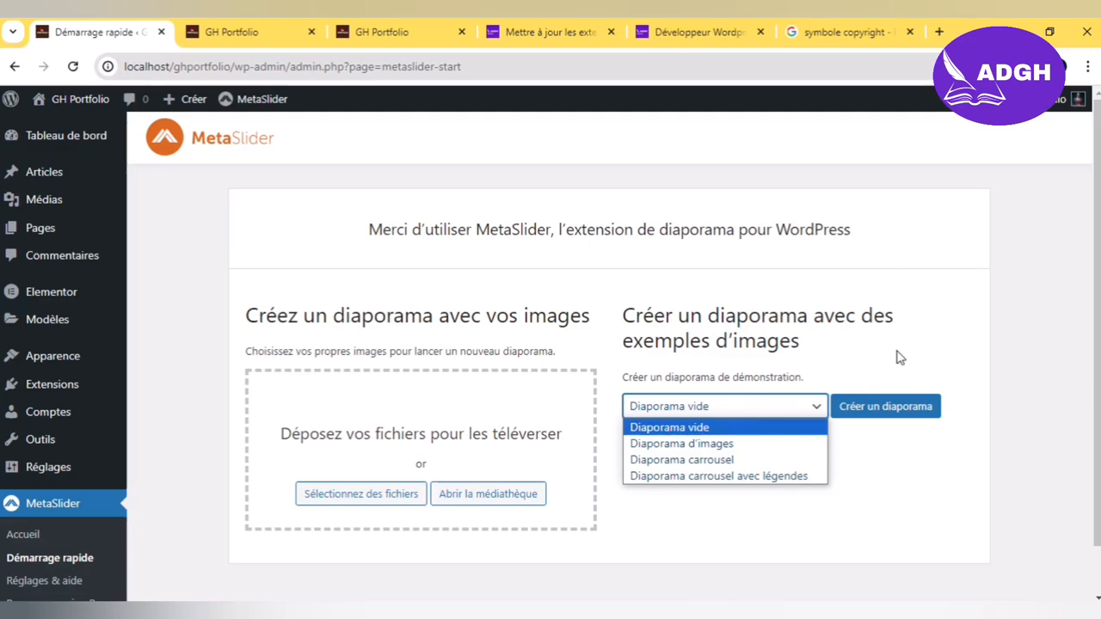
pyautogui.click(789, 465)
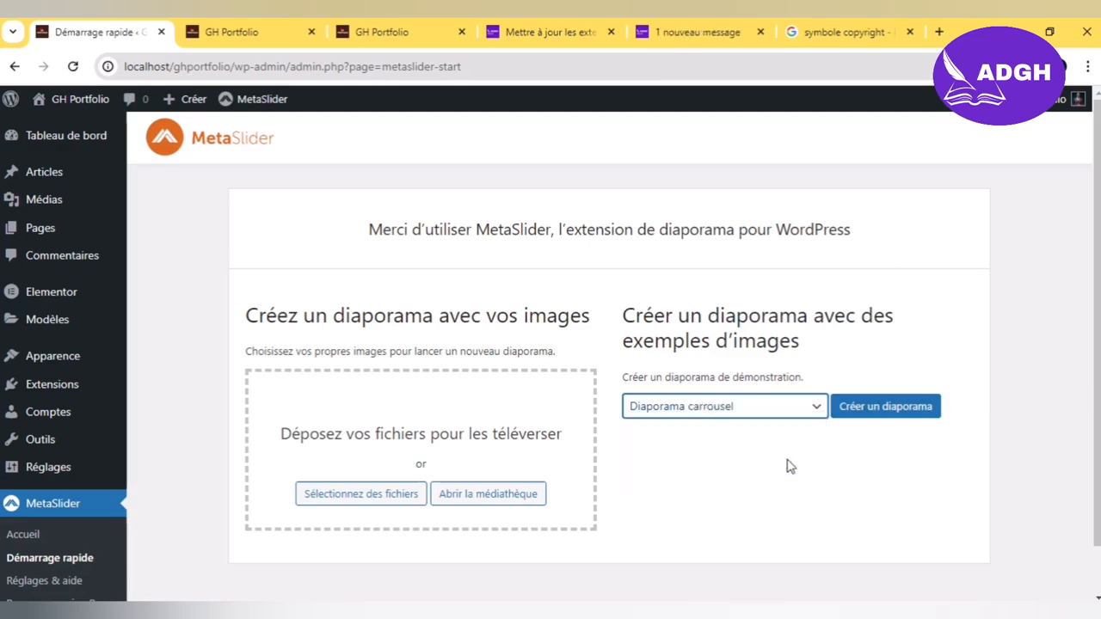
pyautogui.click(863, 411)
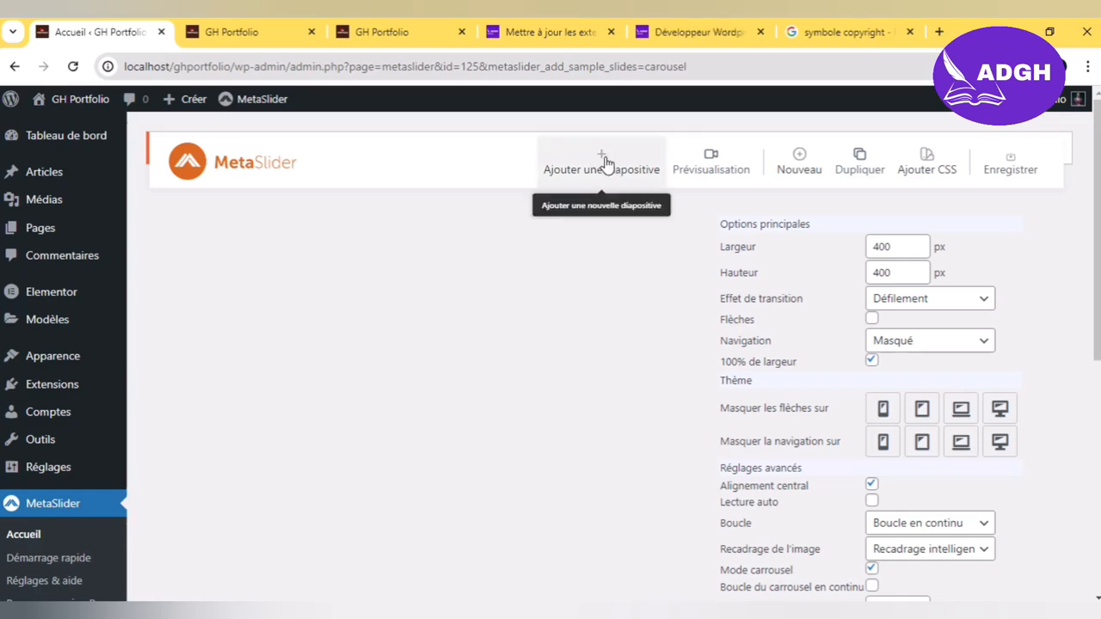
# Step: Try to add a slide to the carousel slideshow, return to it and reopen the MetaSlider home page
pyautogui.click(605, 163)
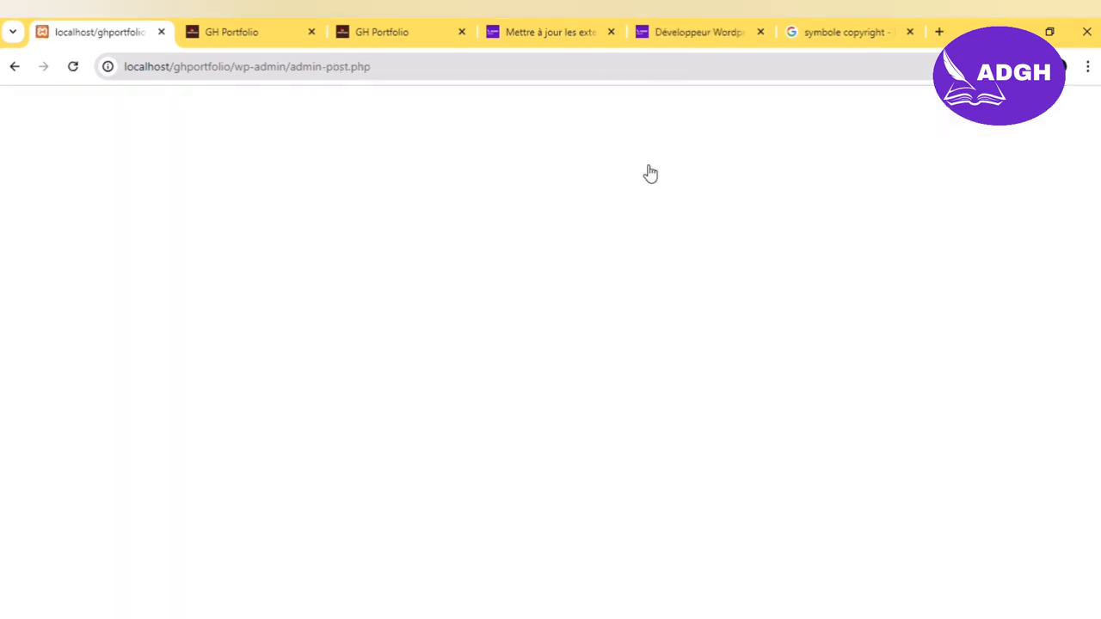
pyautogui.click(15, 68)
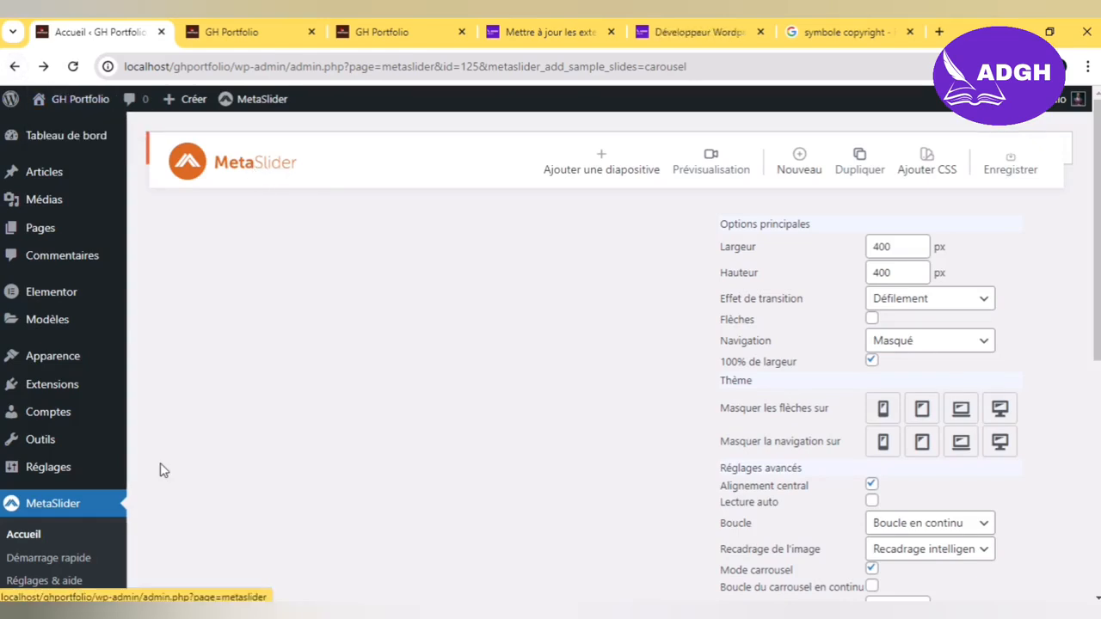
pyautogui.click(93, 546)
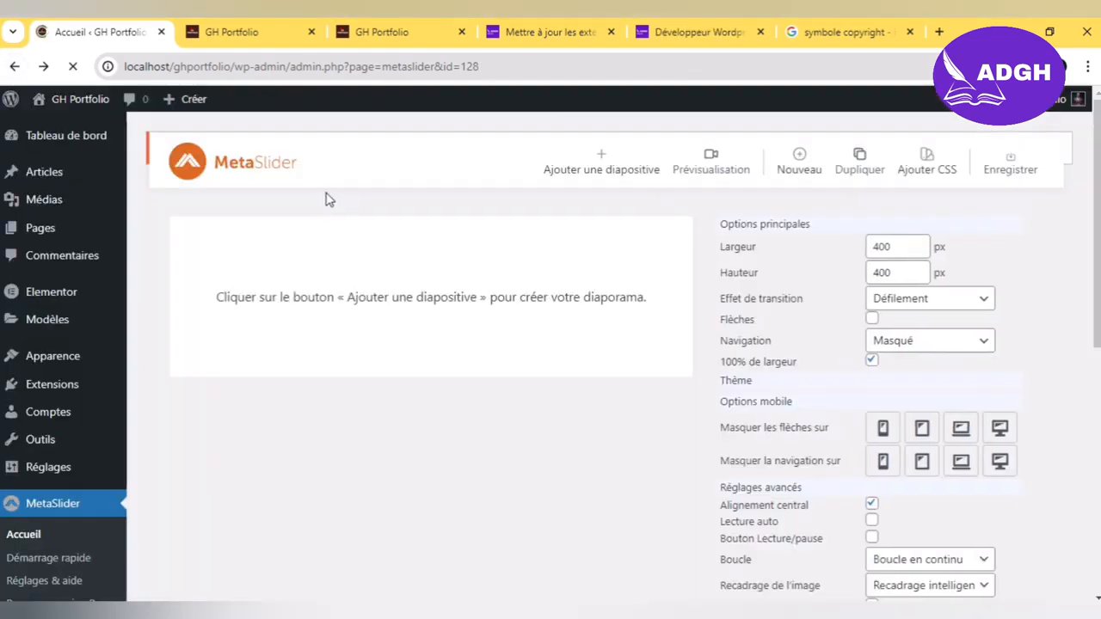
# Step: Switch to the Académie De GH site's WordPress admin and open MetaSlider there
pyautogui.click(565, 43)
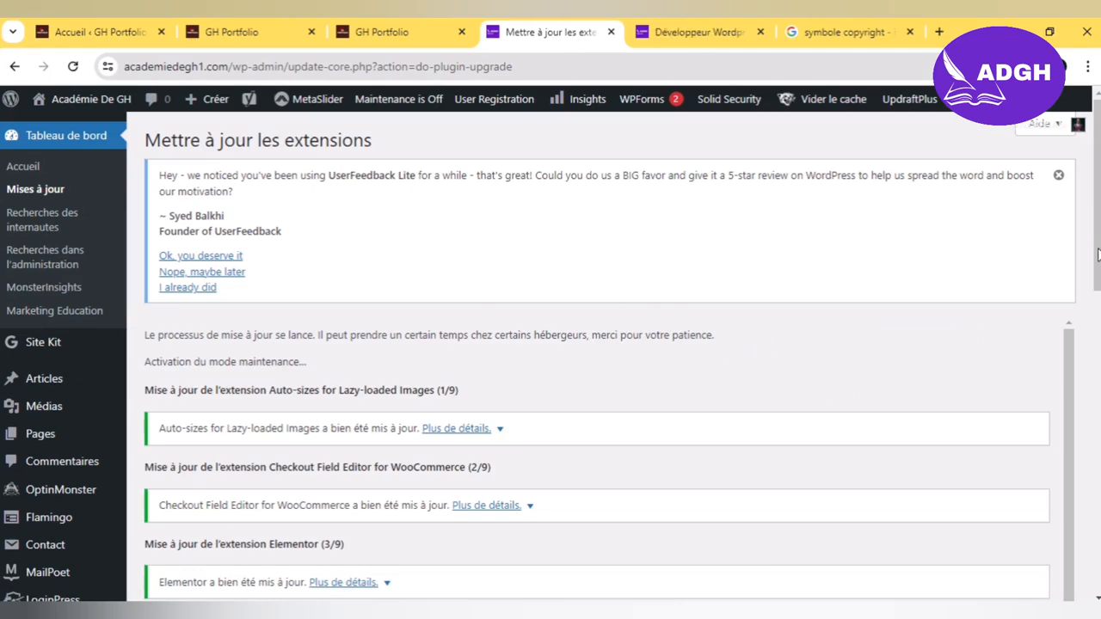
pyautogui.moveTo(1098, 258); pyautogui.dragTo(1099, 561)
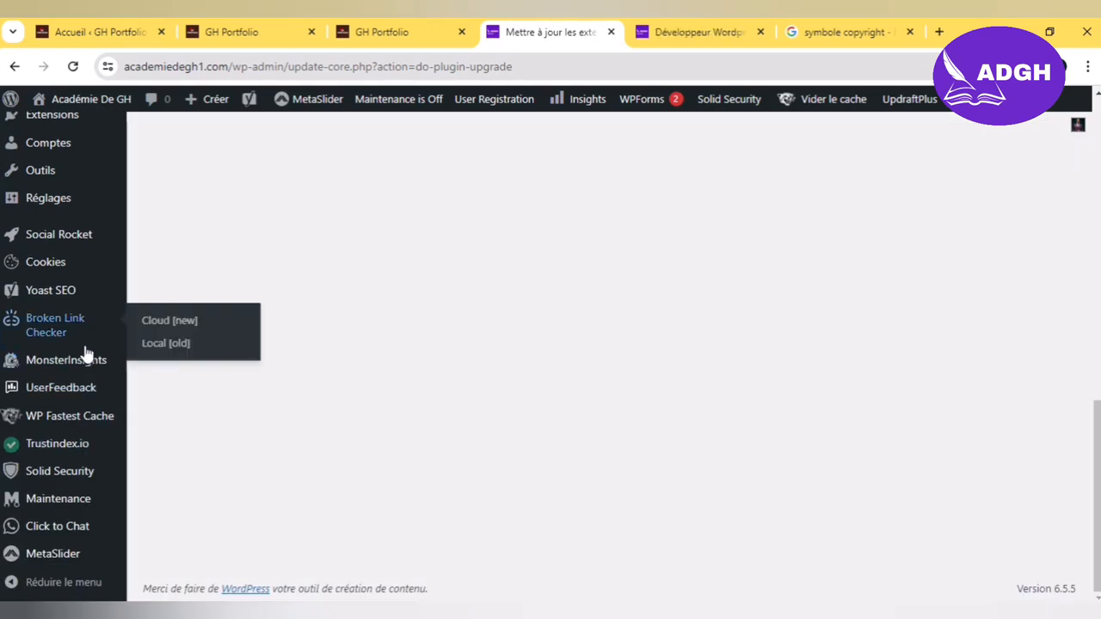
pyautogui.click(74, 564)
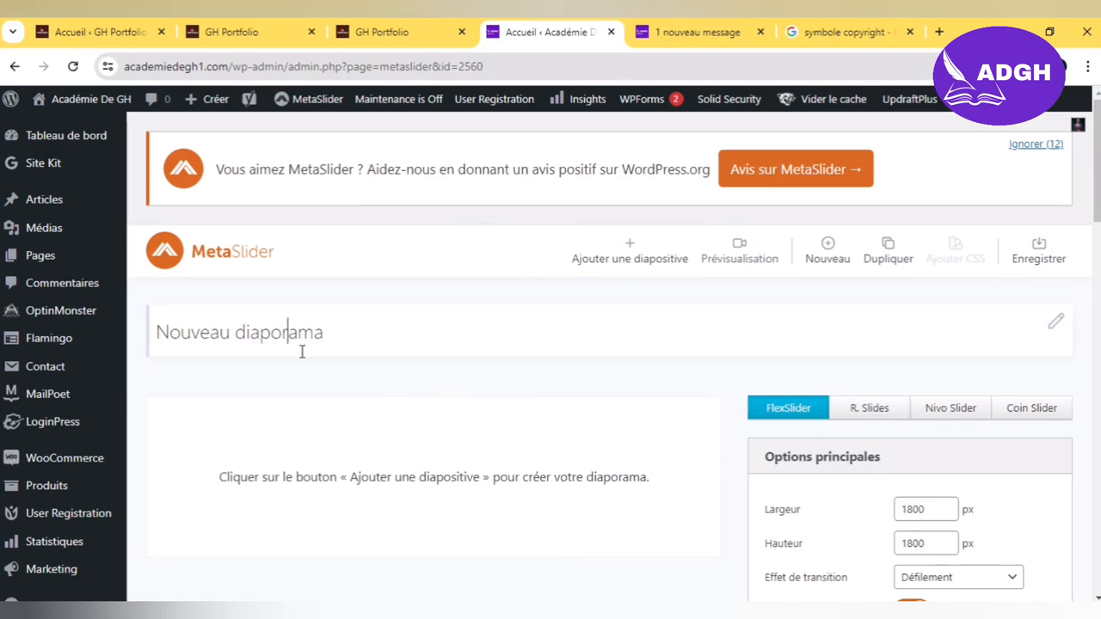
# Step: Rename the new slideshow as "Slide 1" and save it
pyautogui.moveTo(324, 332); pyautogui.dragTo(261, 332)
pyautogui.hotkey('ctrl', 'a')
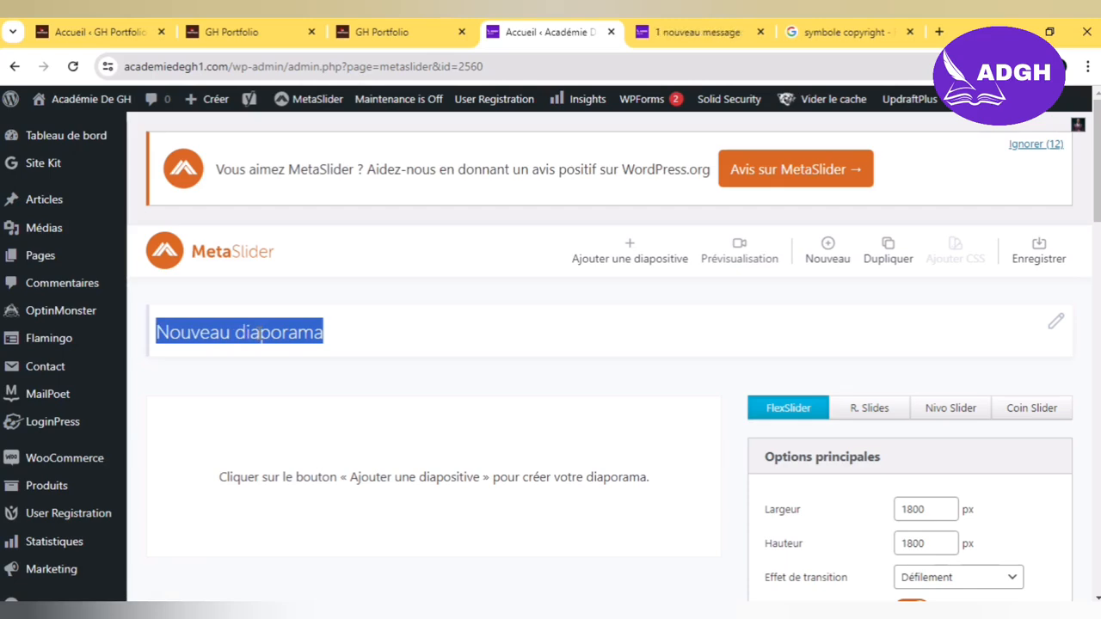
pyautogui.write('Slide ')
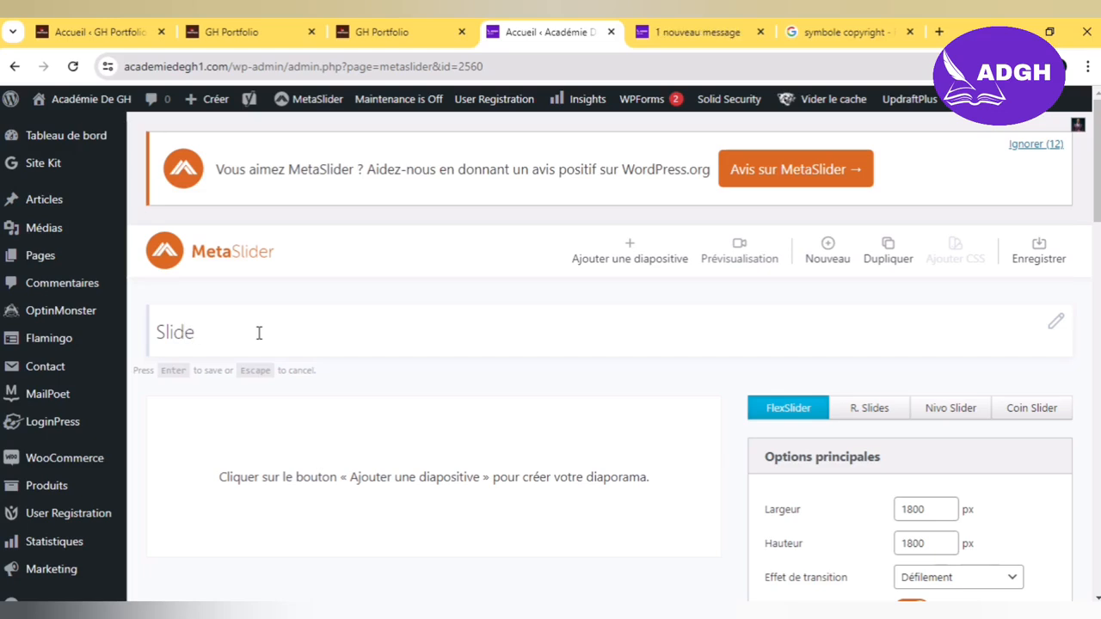
pyautogui.write('1')
pyautogui.click(1029, 269)
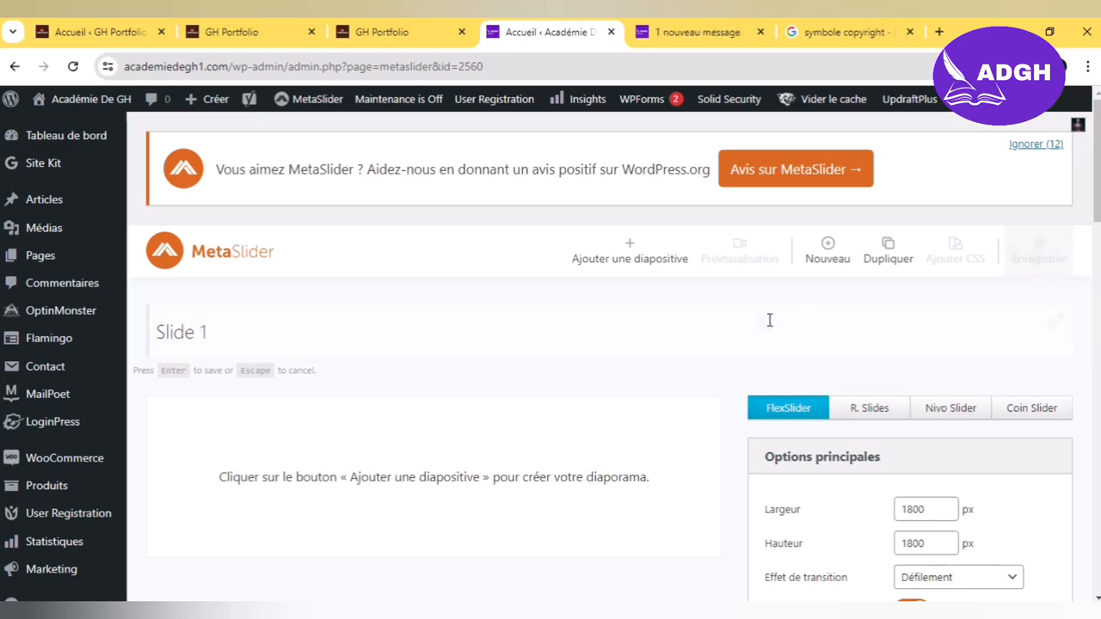
# Step: Add five media library images to Slide 1: the office photo, the "Sept (07) raisons" banner and three "Site web" visuals from the second row
pyautogui.click(634, 254)
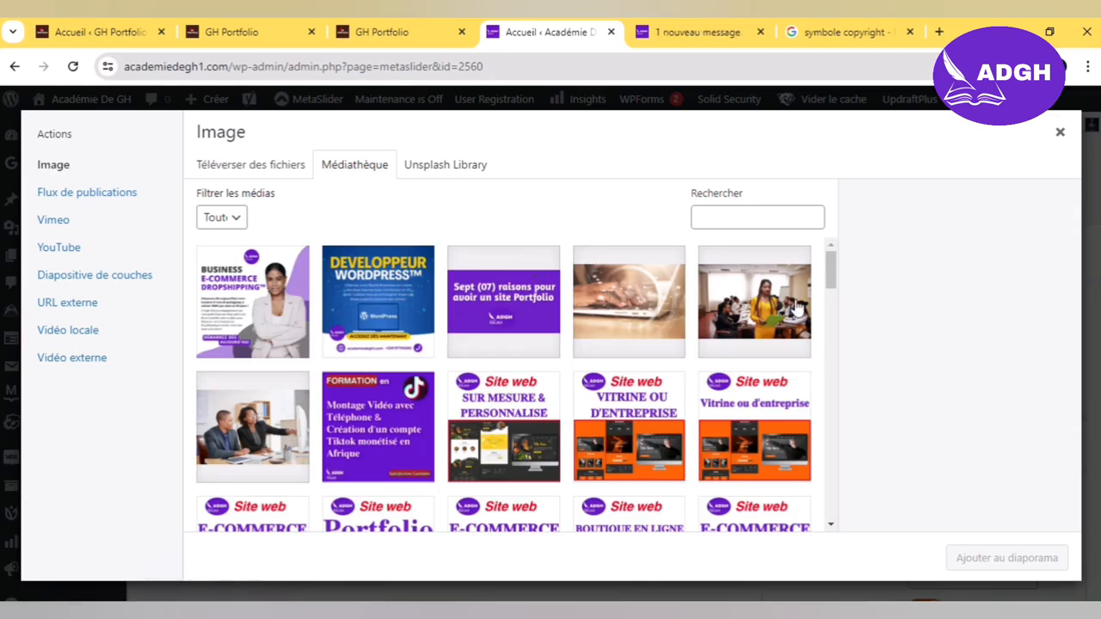
pyautogui.click(811, 287)
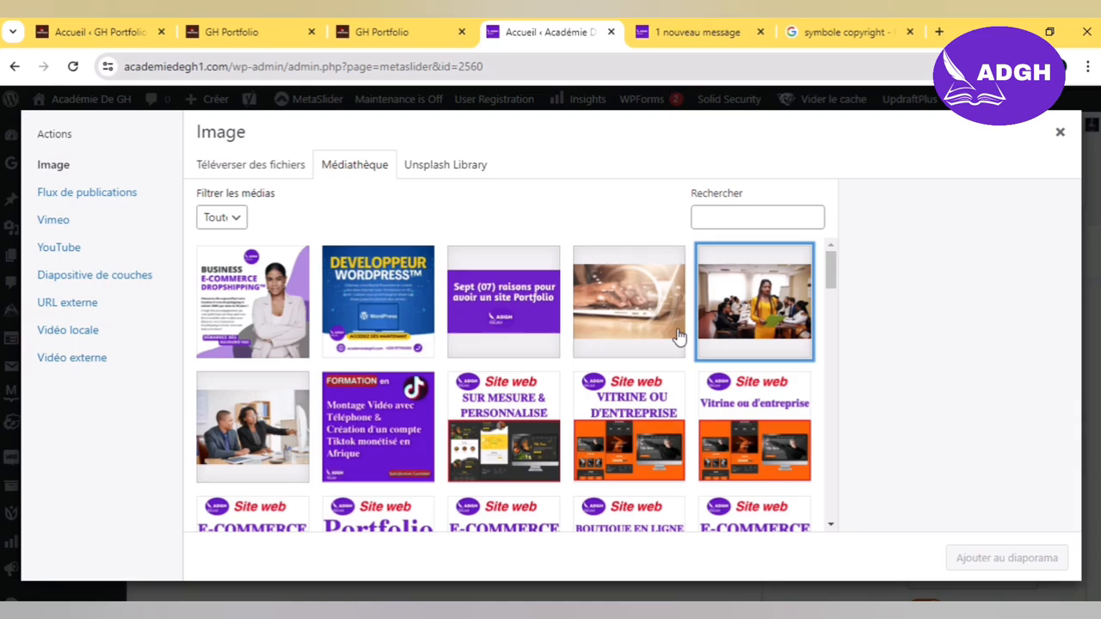
pyautogui.click(621, 234)
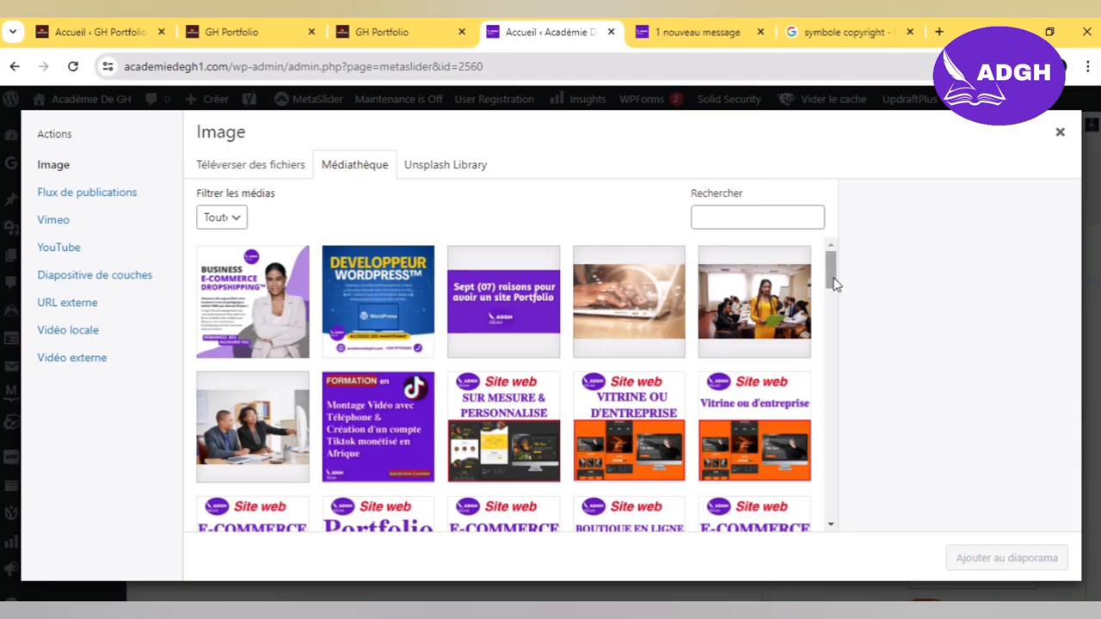
pyautogui.moveTo(832, 284)
pyautogui.mouseDown()
pyautogui.moveTo(837, 307)
pyautogui.moveTo(836, 276)
pyautogui.mouseUp()
pyautogui.click(251, 437)
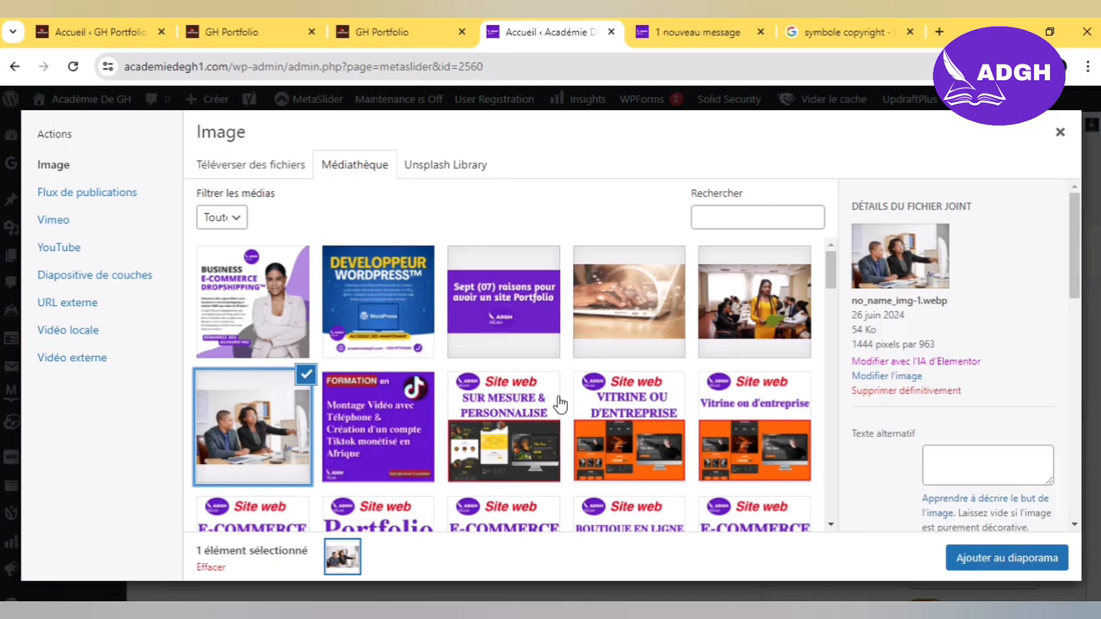
pyautogui.click(488, 334)
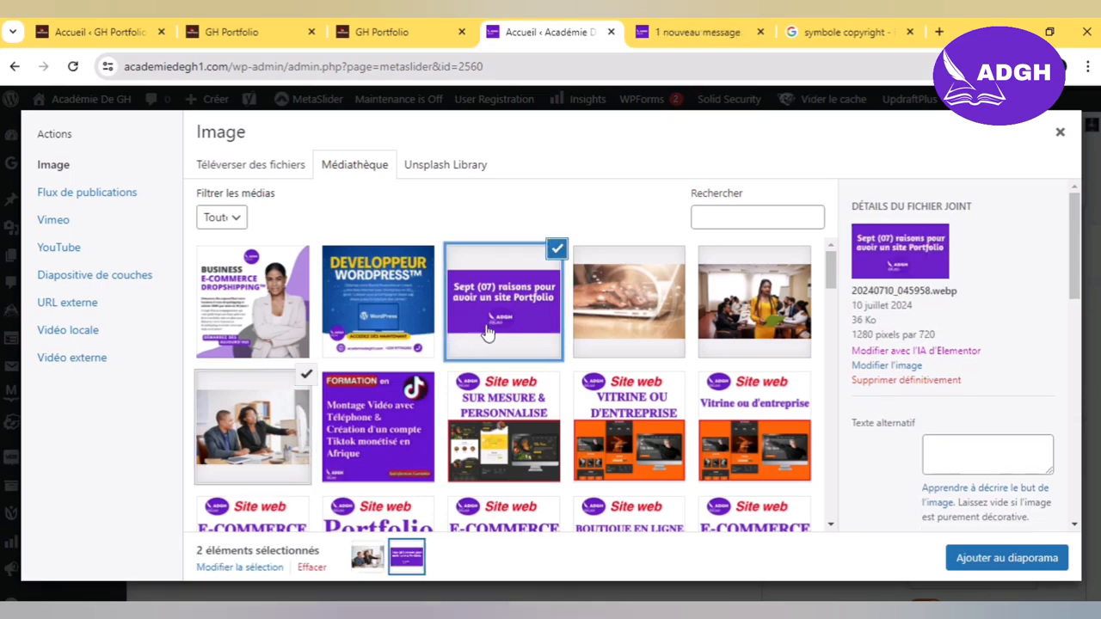
pyautogui.click(493, 447)
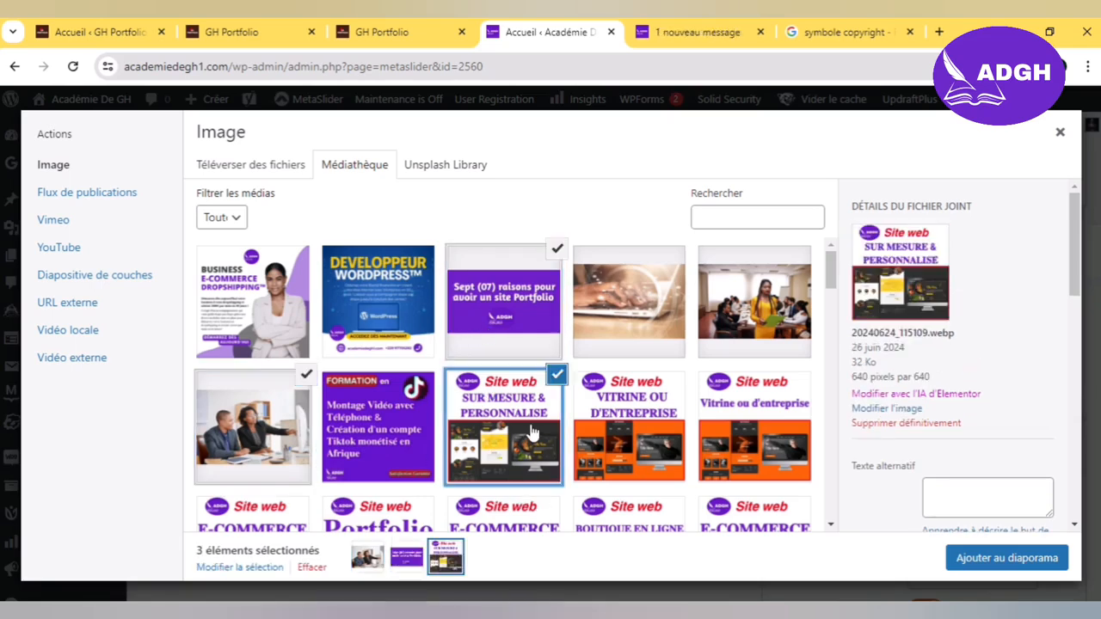
pyautogui.click(680, 417)
pyautogui.click(716, 421)
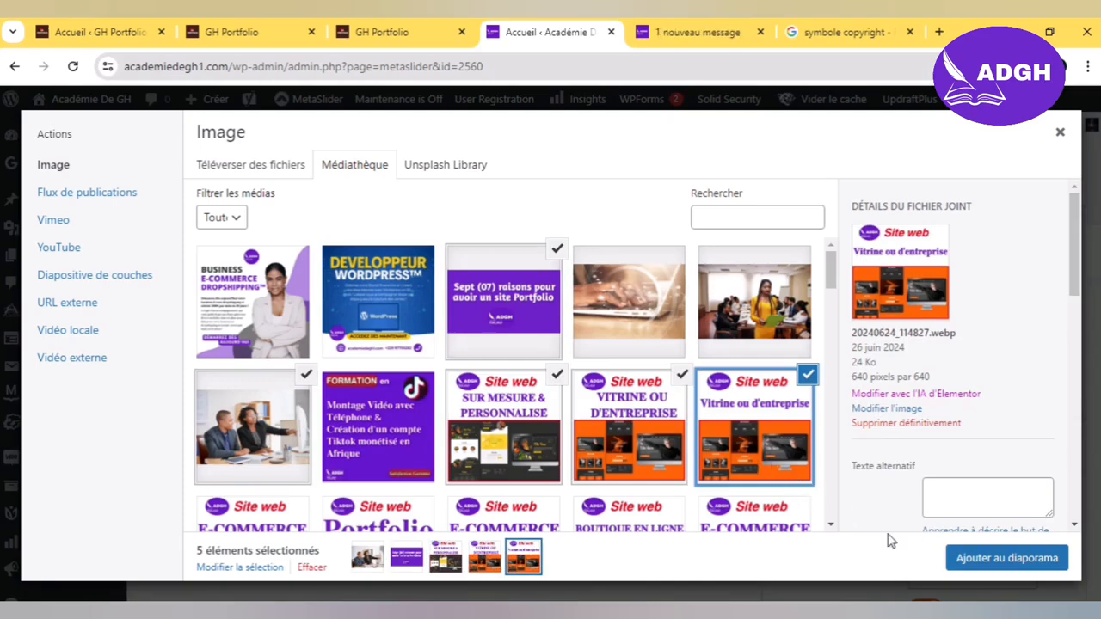
pyautogui.click(999, 568)
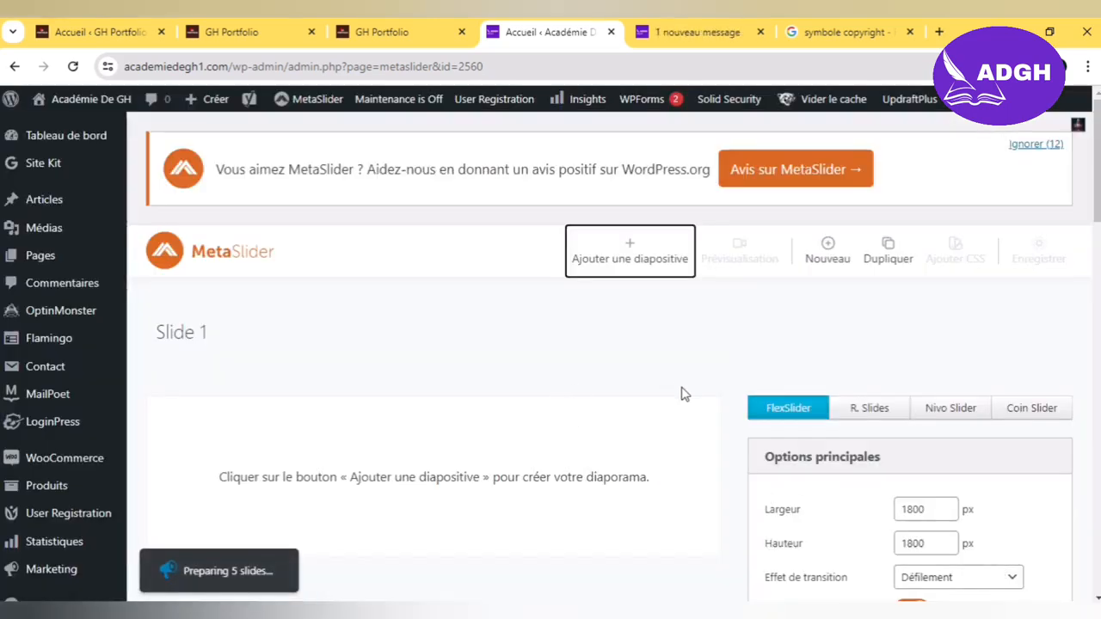
# Step: Set the slideshow's width to 700 px and its height to 400 px in the main options
pyautogui.scroll(-4, 1067, 234)
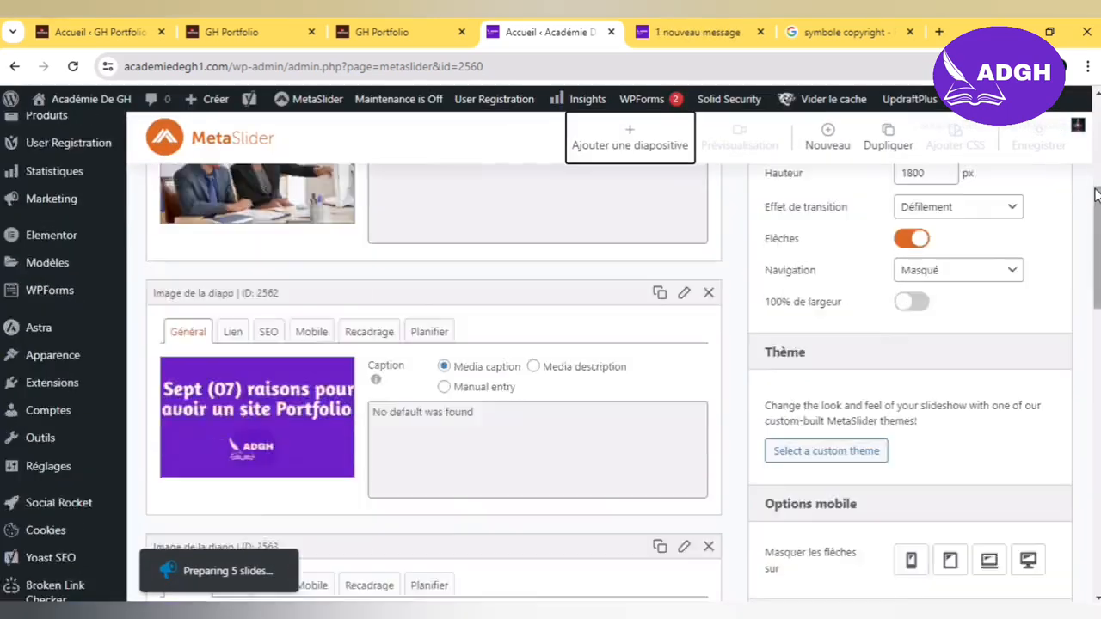
pyautogui.scroll(-15, 1097, 193)
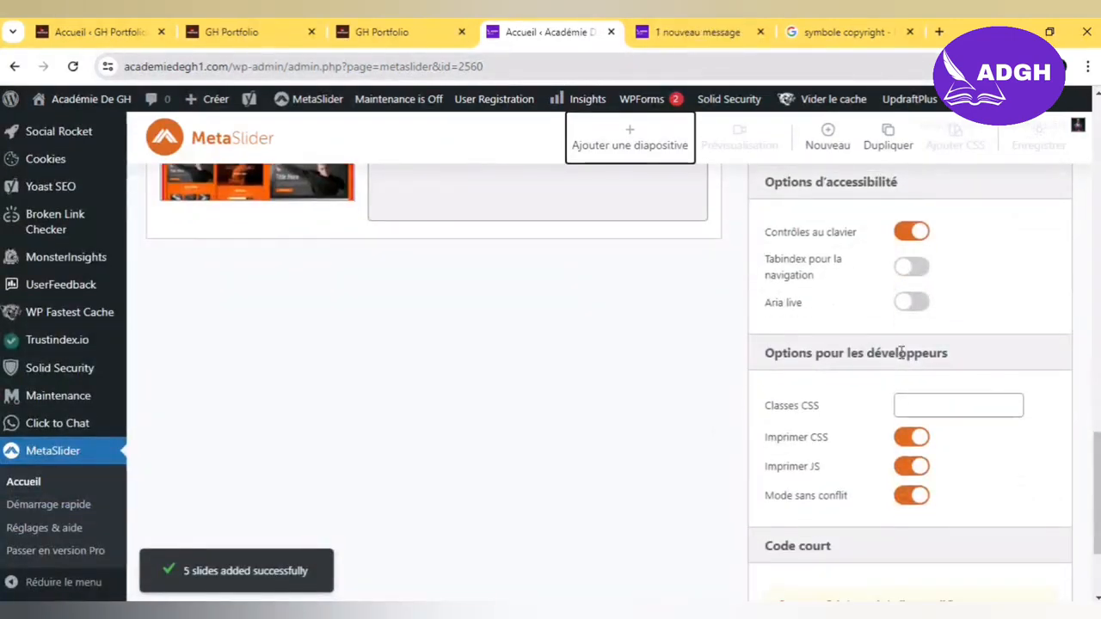
pyautogui.scroll(2, 1099, 436)
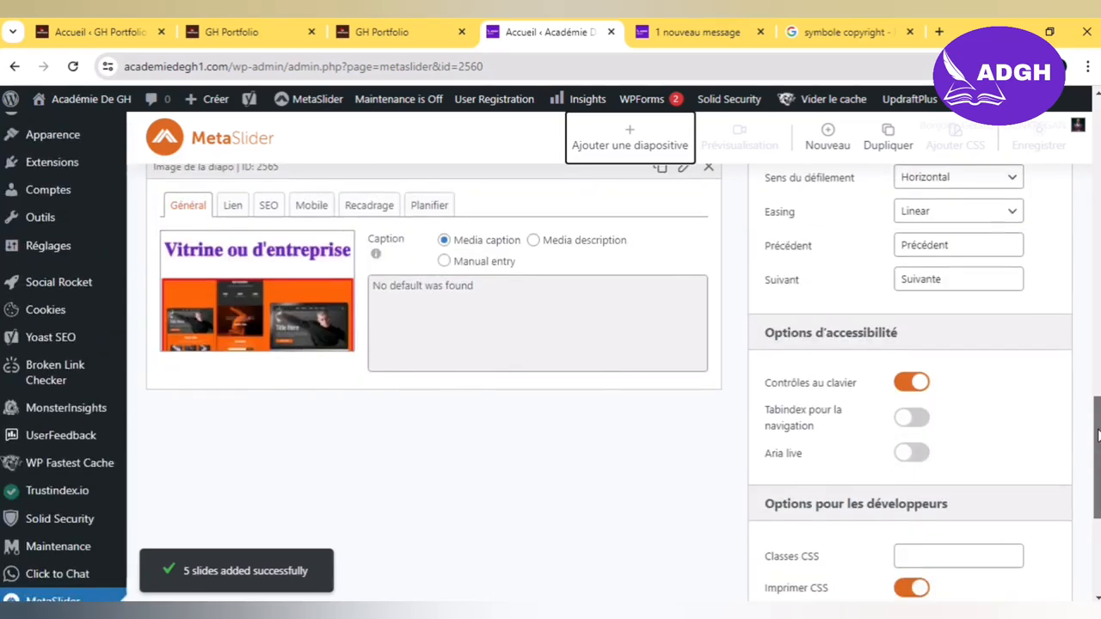
pyautogui.moveTo(1099, 436); pyautogui.dragTo(1097, 196)
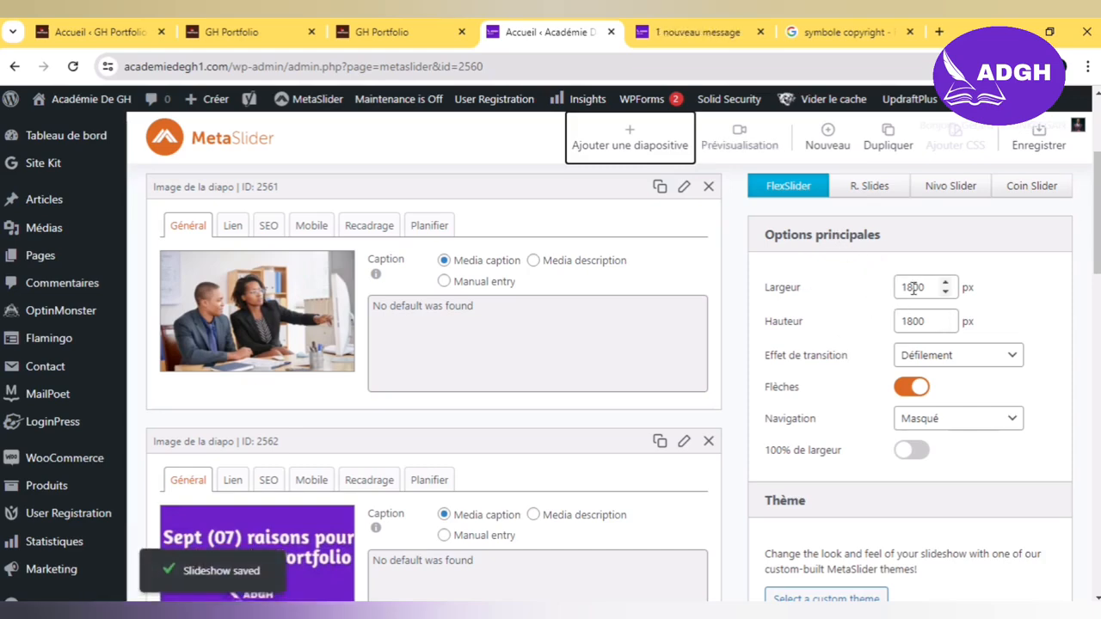
pyautogui.moveTo(925, 289); pyautogui.dragTo(898, 288)
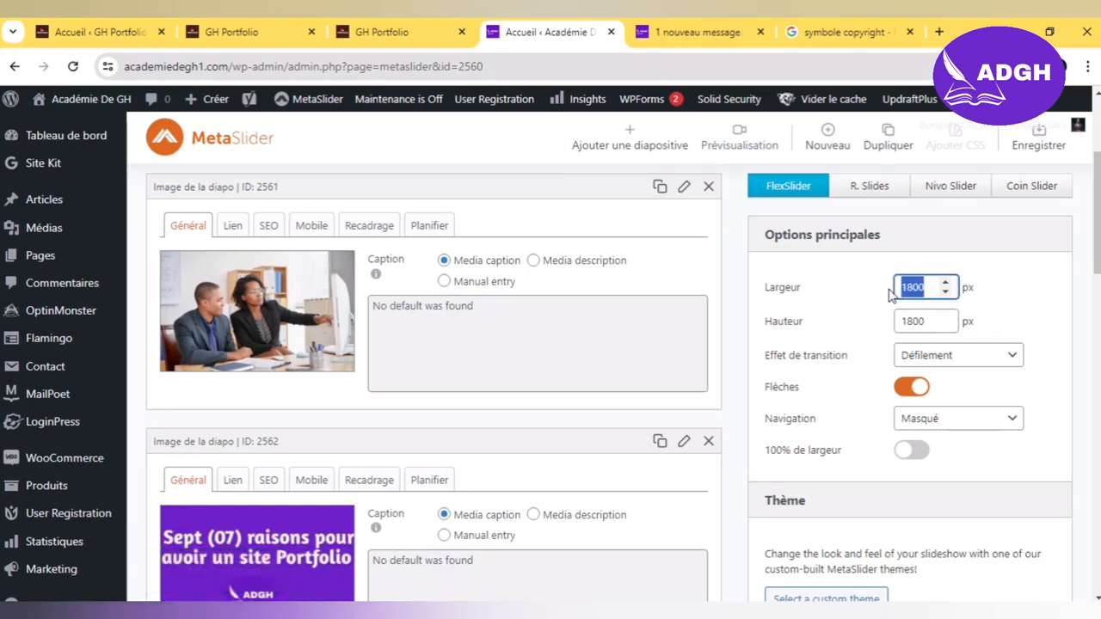
pyautogui.write('700')
pyautogui.click(917, 321)
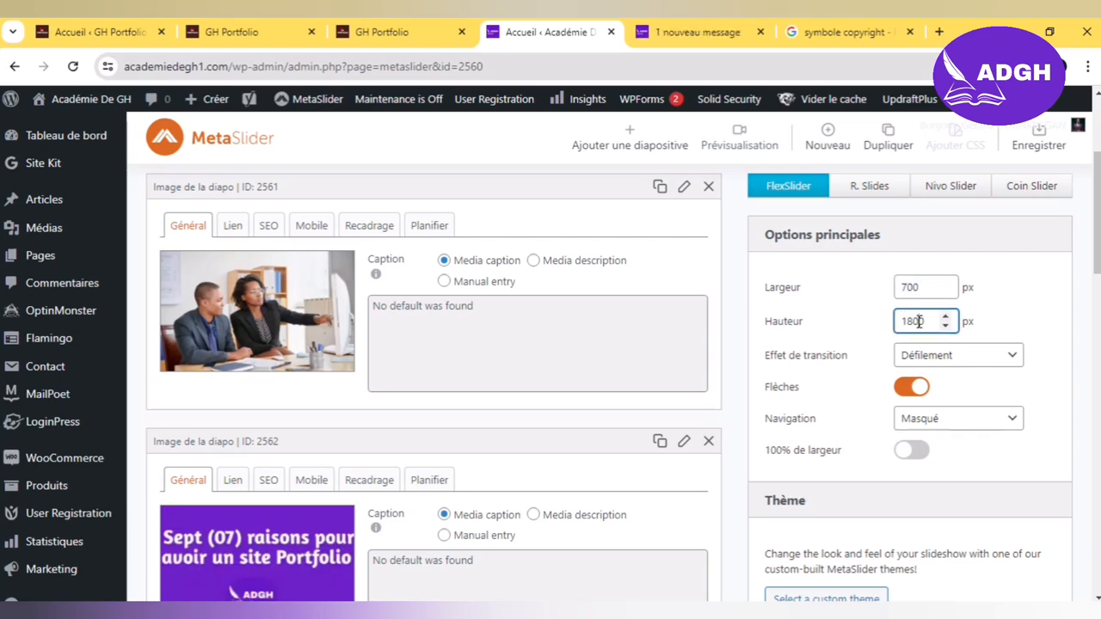
pyautogui.doubleClick(919, 321)
pyautogui.write('400')
pyautogui.click(881, 313)
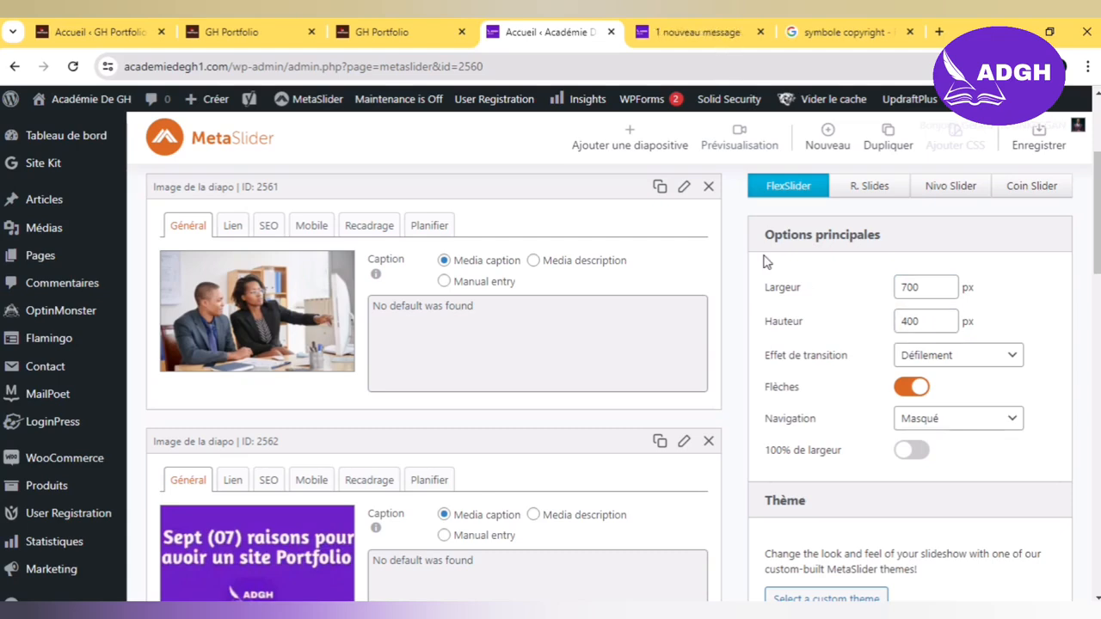
# Step: Check the default base image width and height in the GH Portfolio site's MetaSlider settings
pyautogui.click(108, 28)
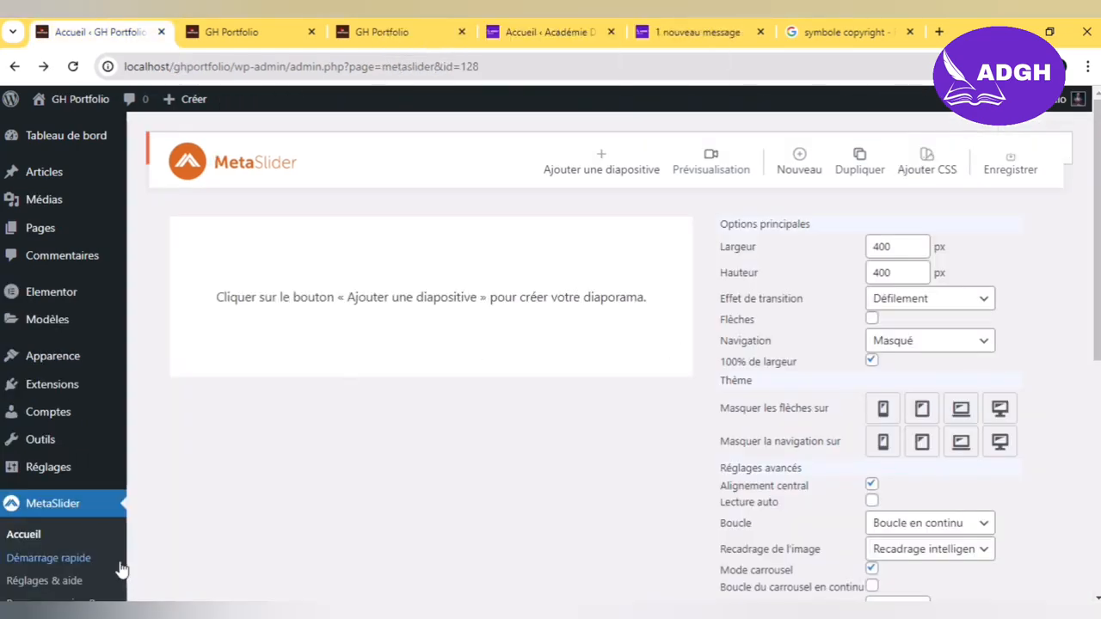
pyautogui.click(63, 584)
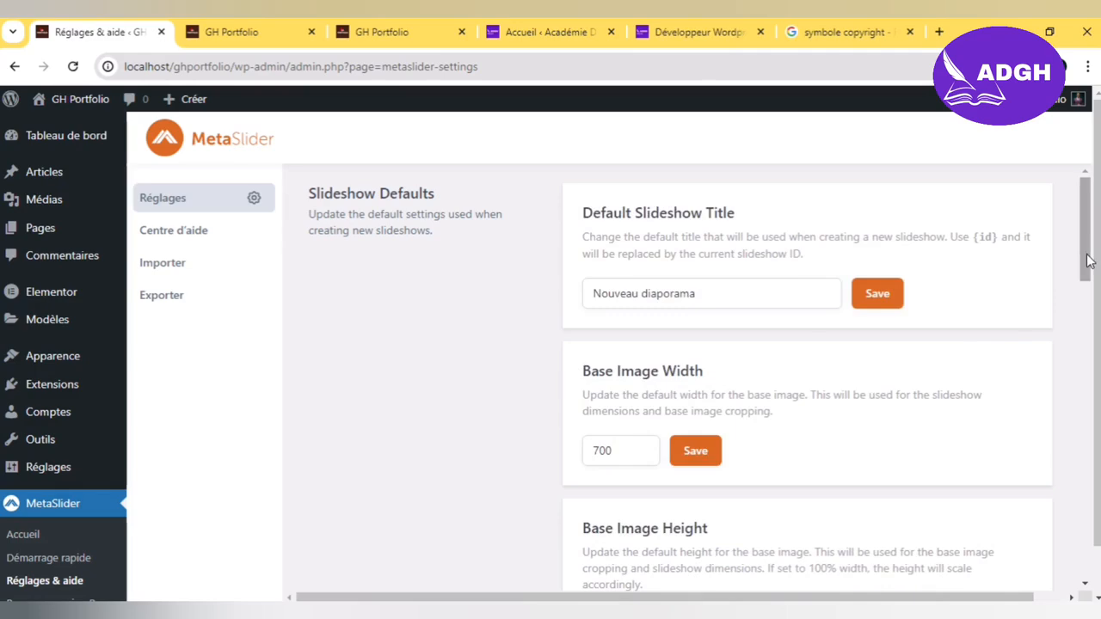
pyautogui.moveTo(1086, 259); pyautogui.dragTo(1097, 295)
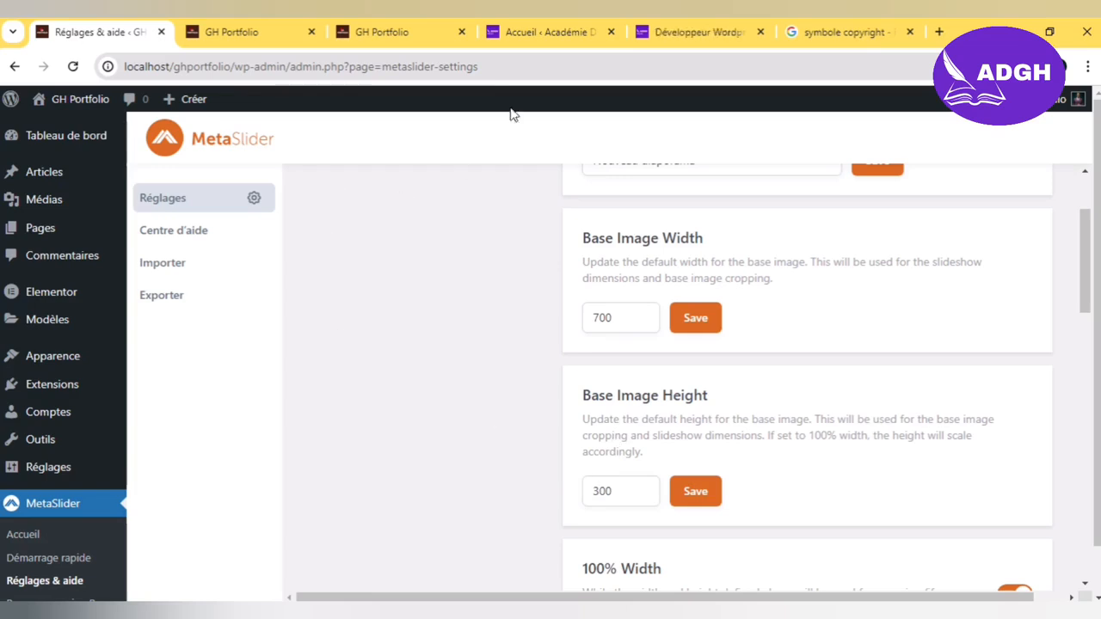
# Step: Switch back to the Académie De GH slideshow and set its height to 300 px in the main options
pyautogui.click(537, 45)
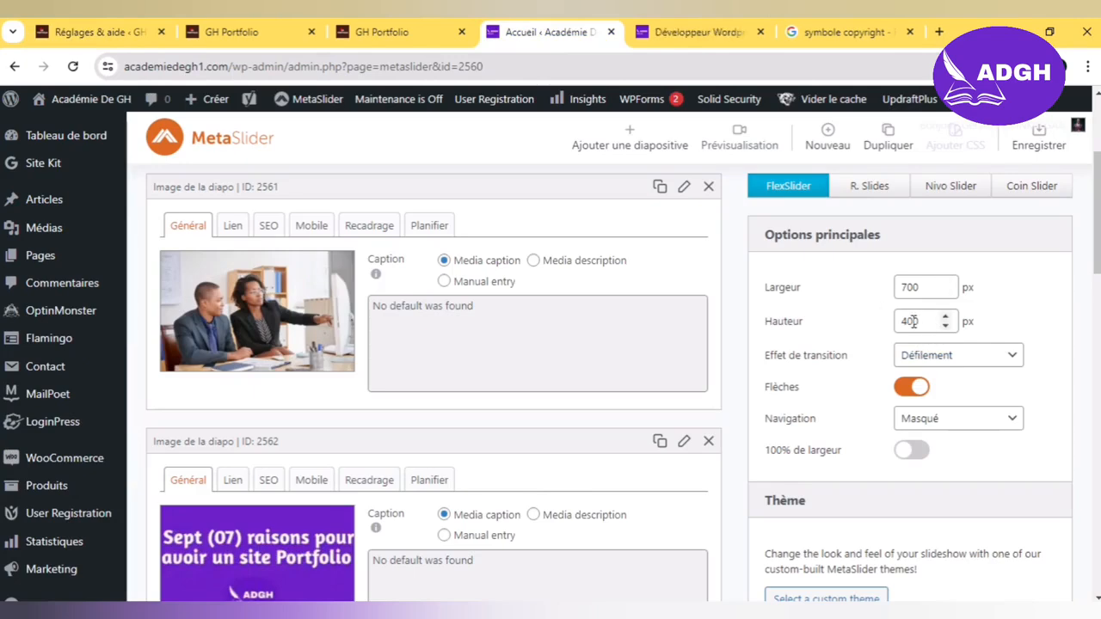
pyautogui.click(908, 321)
pyautogui.press('BackSpace')
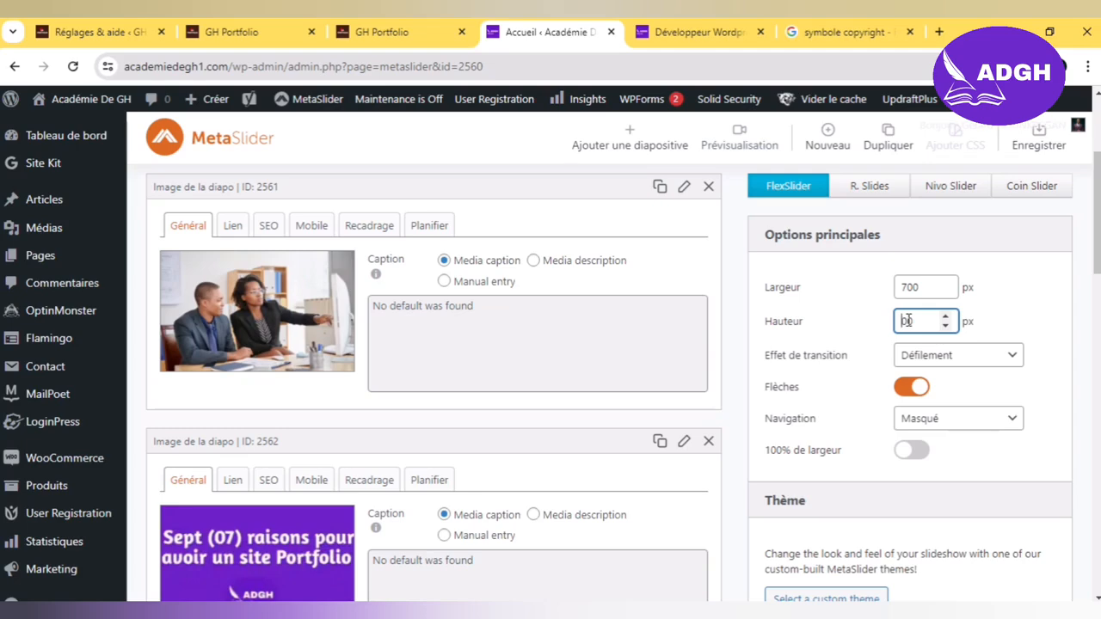
pyautogui.write('3')
# Step: Review the transition effect, arrow and navigation choices in the main options, keeping Défilement, arrows enabled and Masqué
pyautogui.click(966, 355)
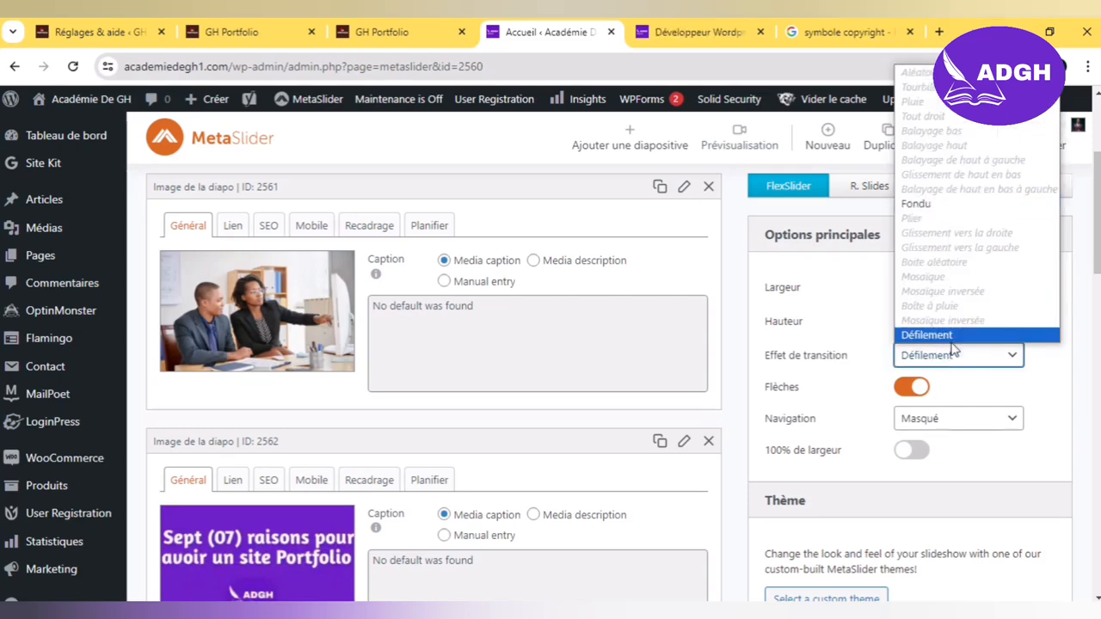
pyautogui.click(874, 367)
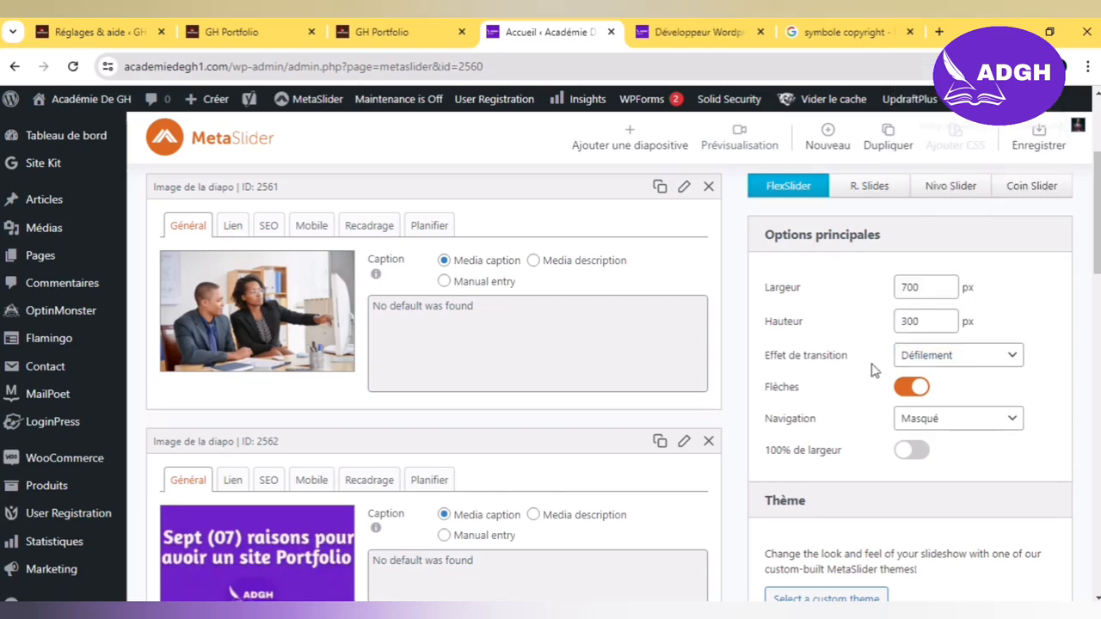
pyautogui.click(914, 388)
pyautogui.click(914, 396)
pyautogui.click(964, 420)
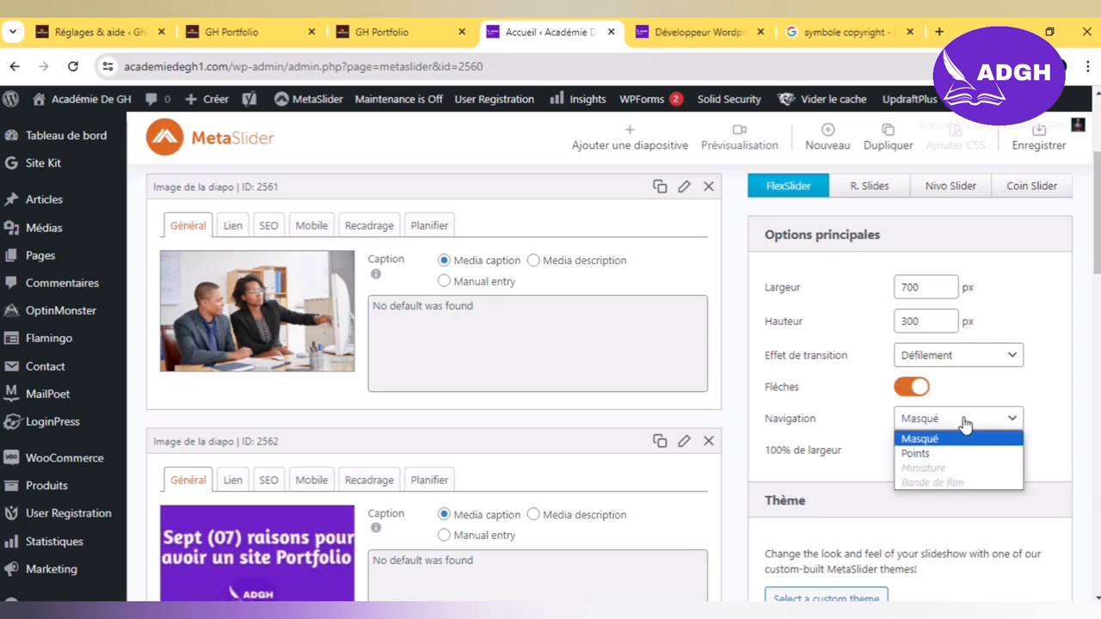
pyautogui.click(838, 423)
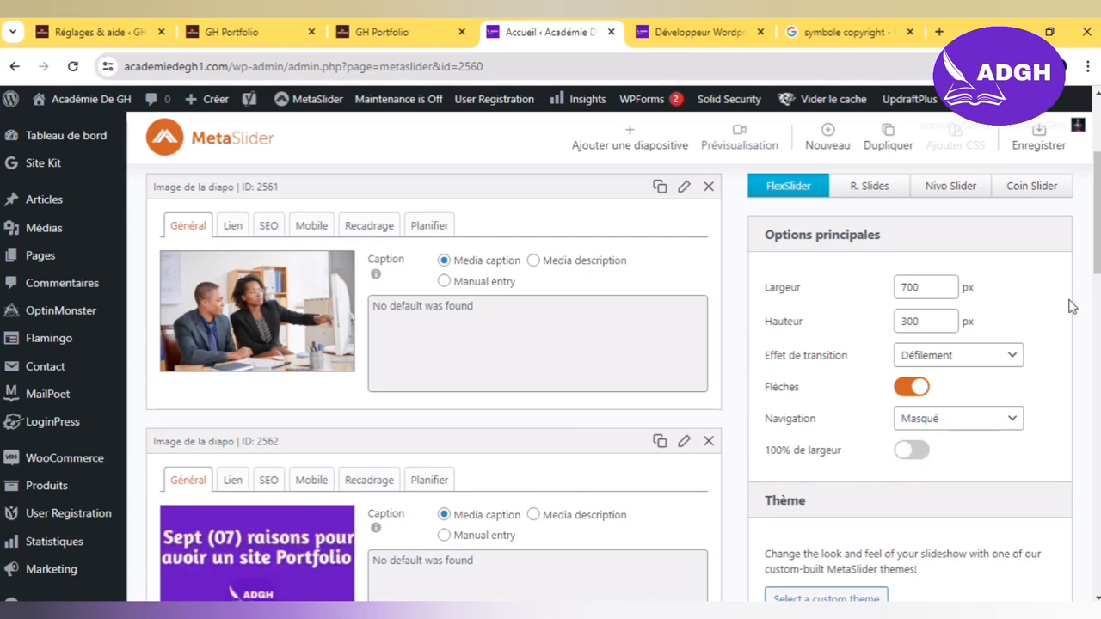
# Step: Examine the slideshow's theme, mobile, advanced, accessibility and developer settings, including autoplay, carousel mode and slide delay
pyautogui.scroll(-4, 550, 361)
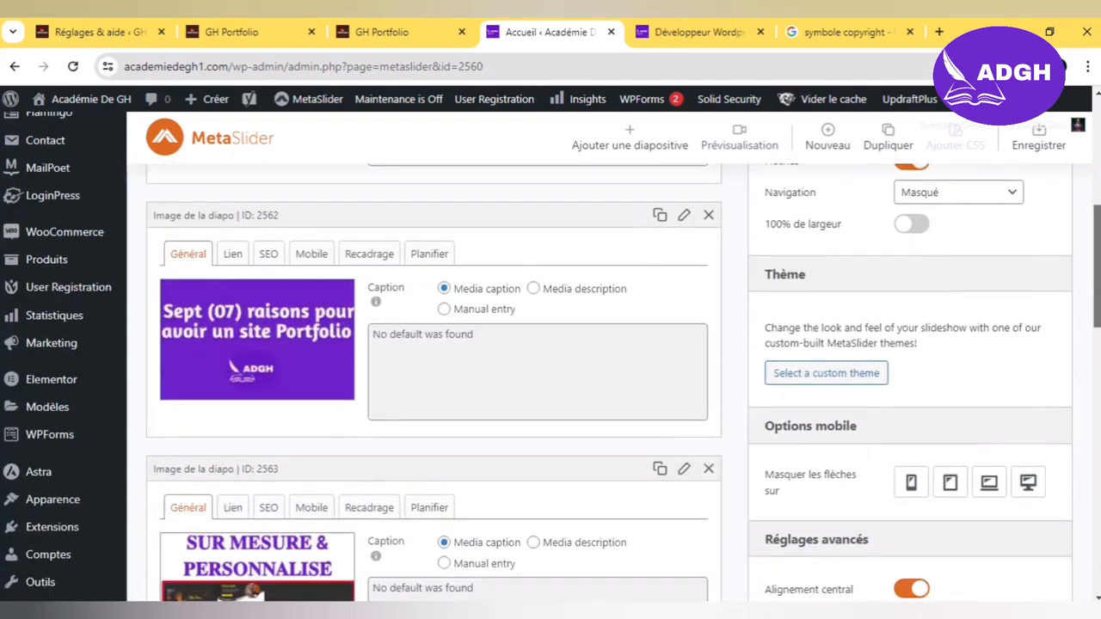
pyautogui.scroll(-7, 551, 361)
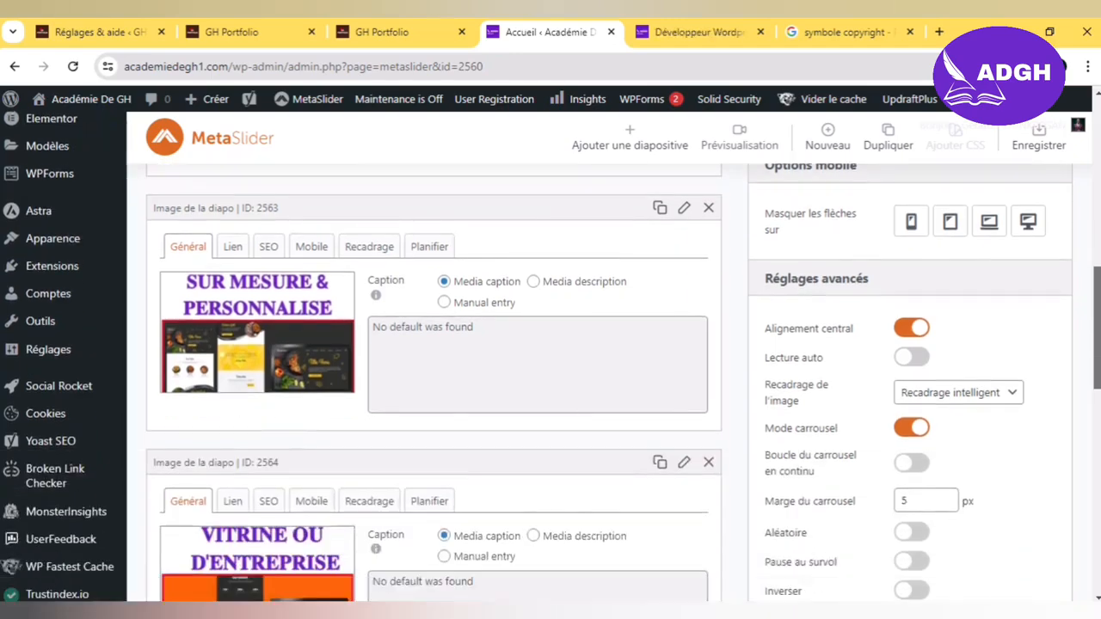
pyautogui.scroll(-3, 551, 361)
pyautogui.scroll(9, 551, 361)
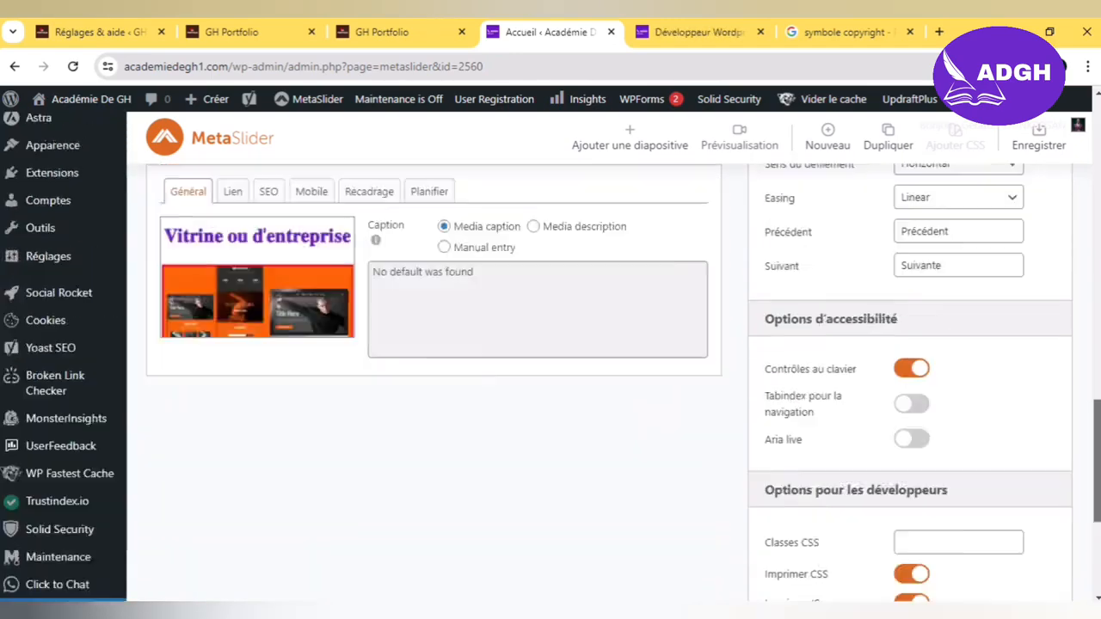
pyautogui.scroll(1, 890, 348)
pyautogui.scroll(-2, 890, 348)
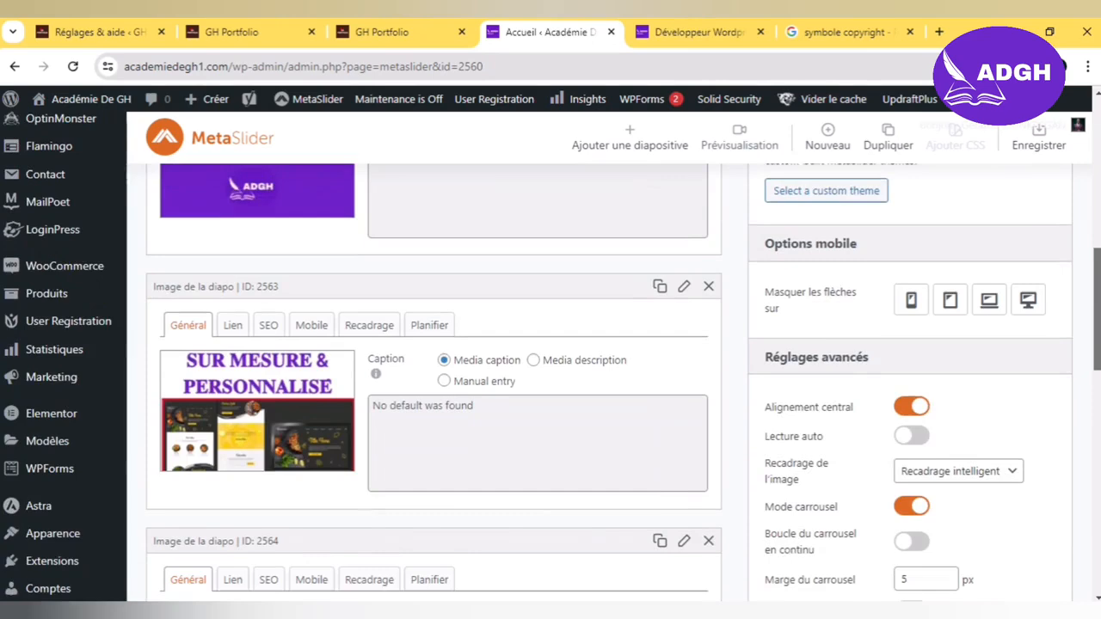
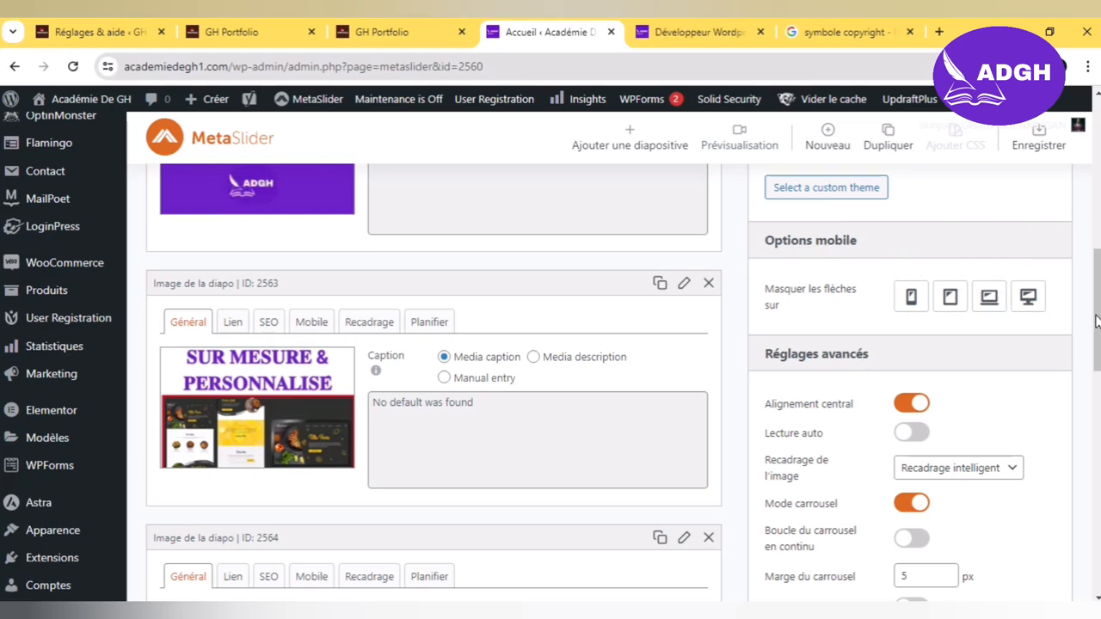
pyautogui.scroll(-3, 1099, 322)
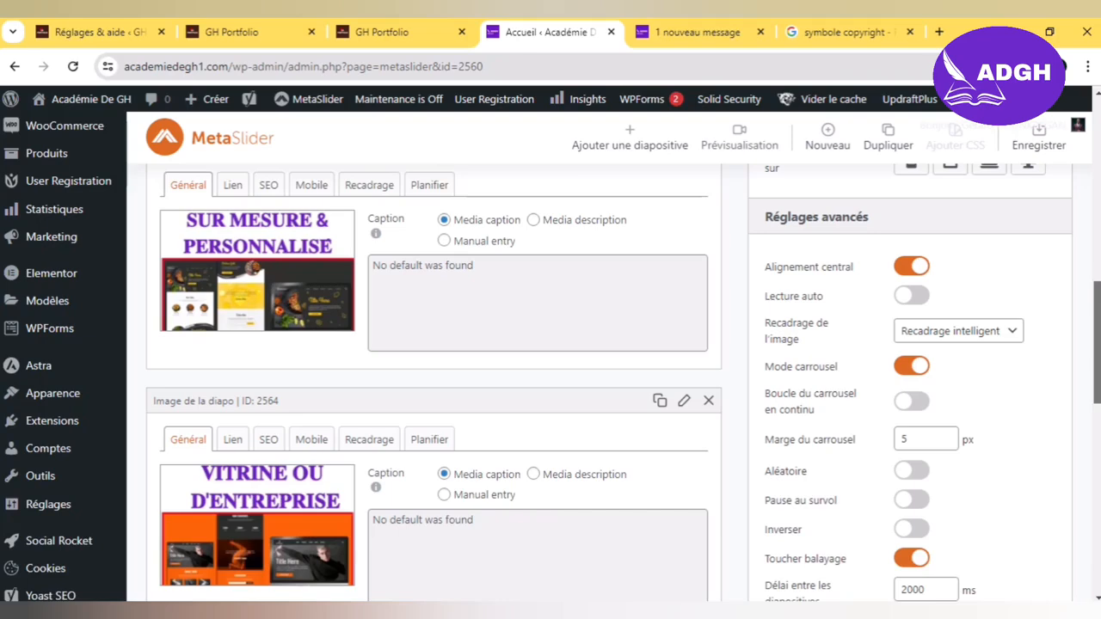
pyautogui.scroll(-1, 537, 360)
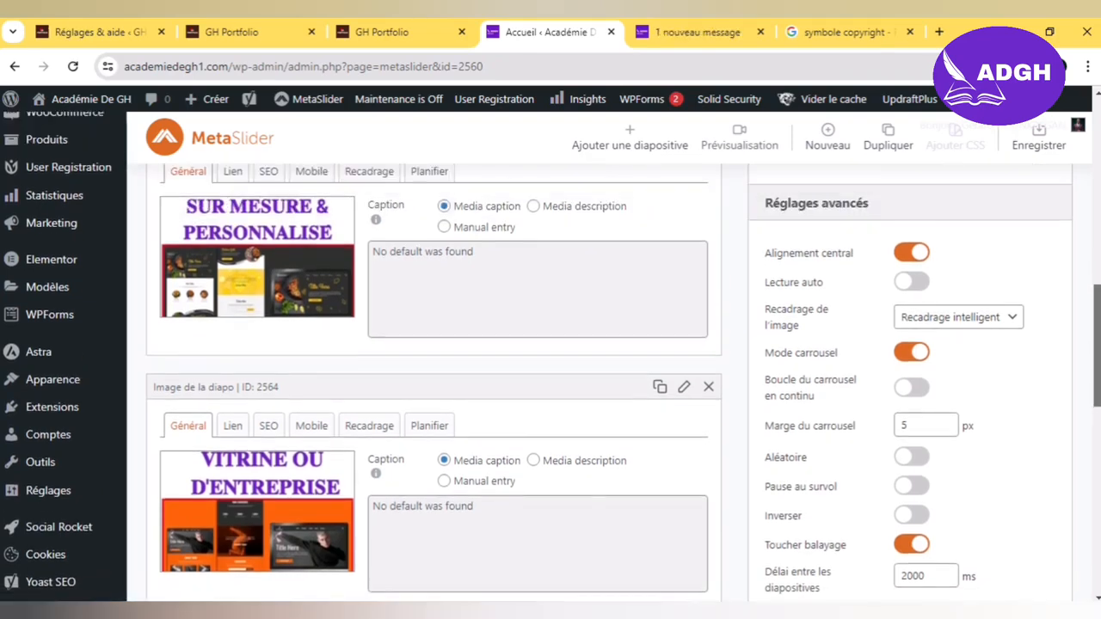
pyautogui.scroll(1, 551, 361)
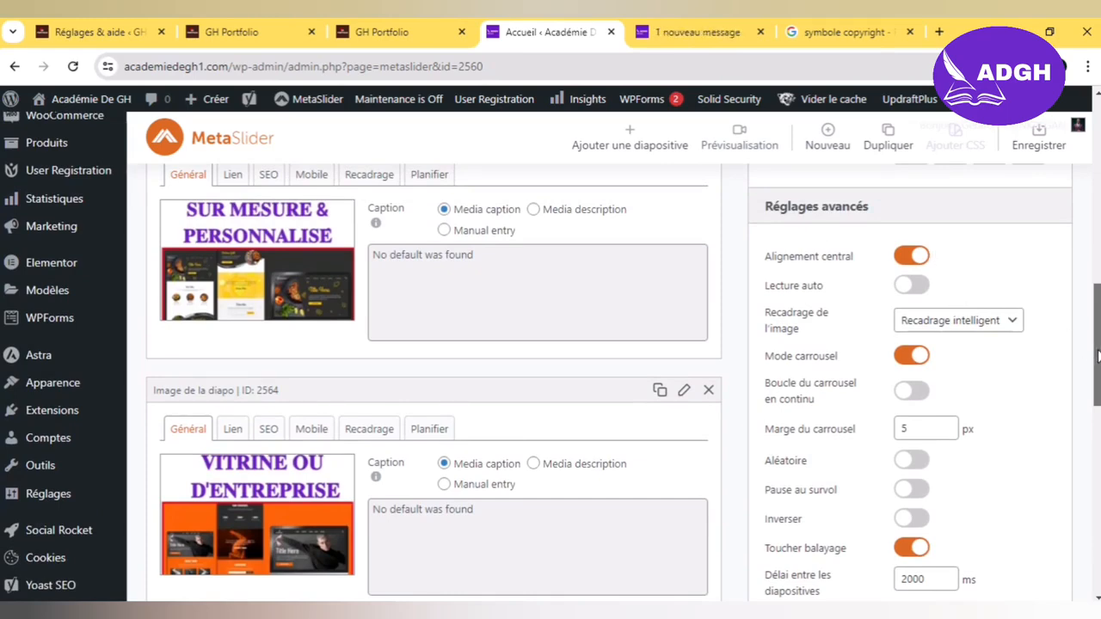
pyautogui.moveTo(1099, 357); pyautogui.dragTo(1100, 360)
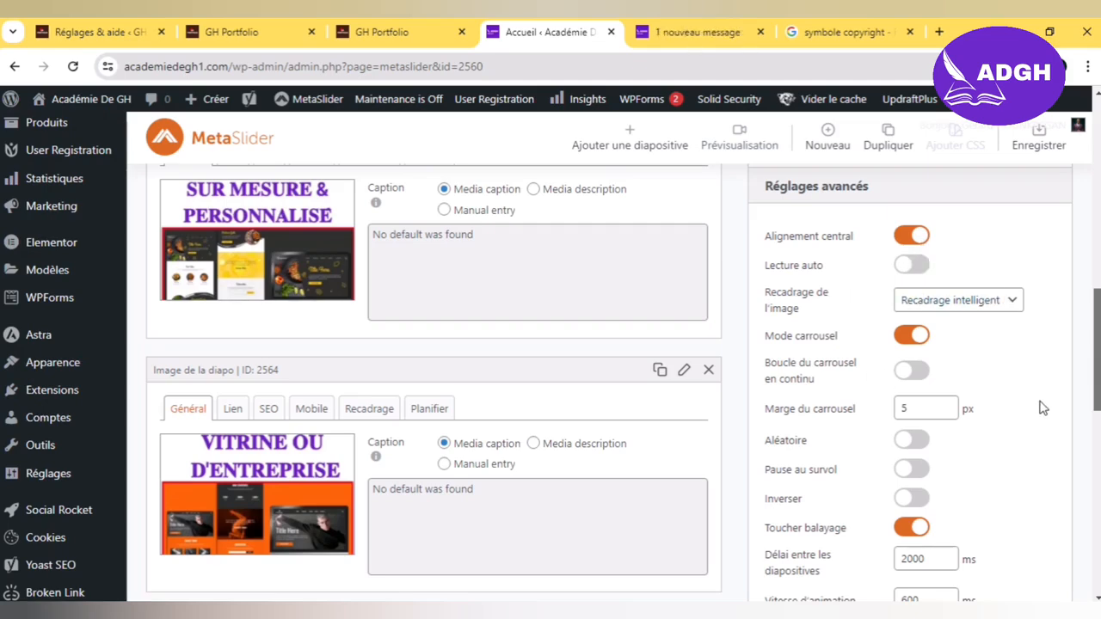
pyautogui.scroll(-4, 551, 344)
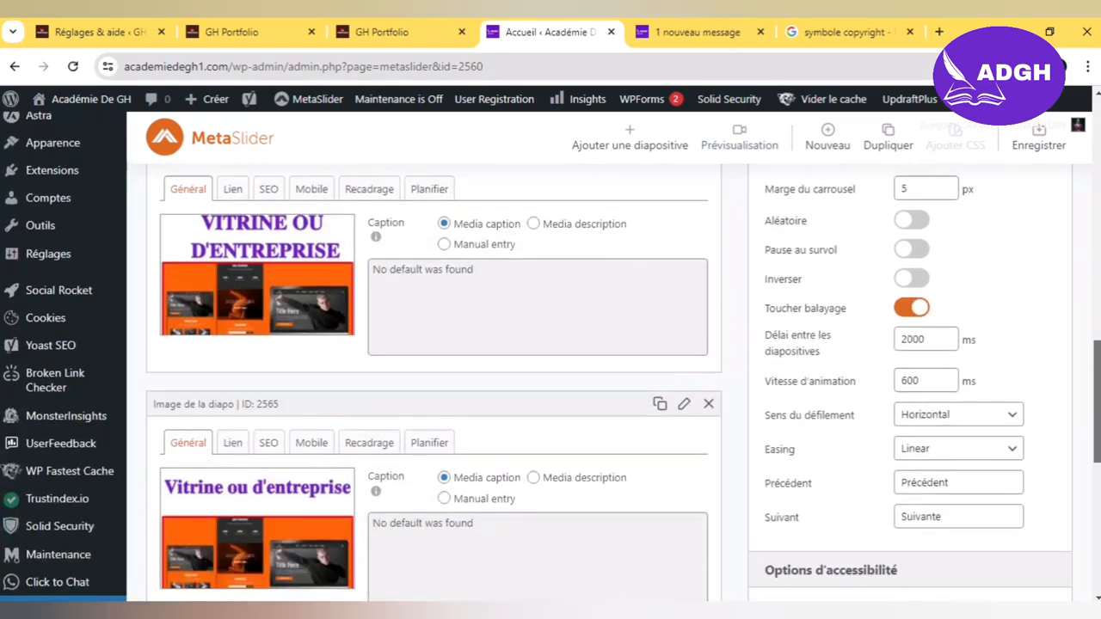
pyautogui.scroll(10, 728, 238)
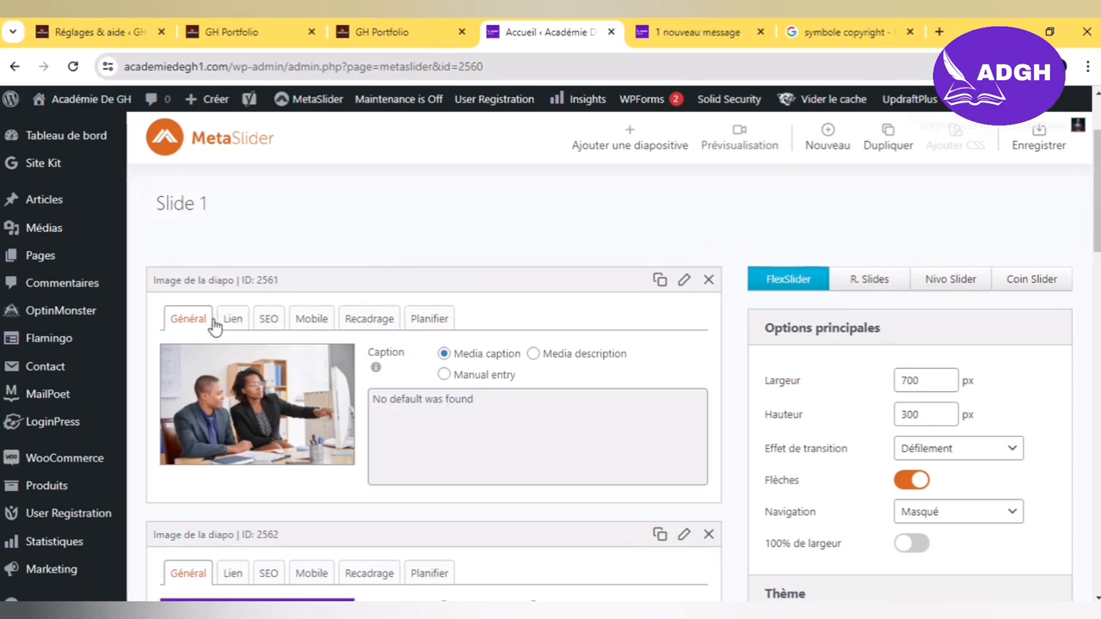
# Step: Inspect the first slide's image link URL and alternative text settings, and return to its general settings
pyautogui.click(234, 320)
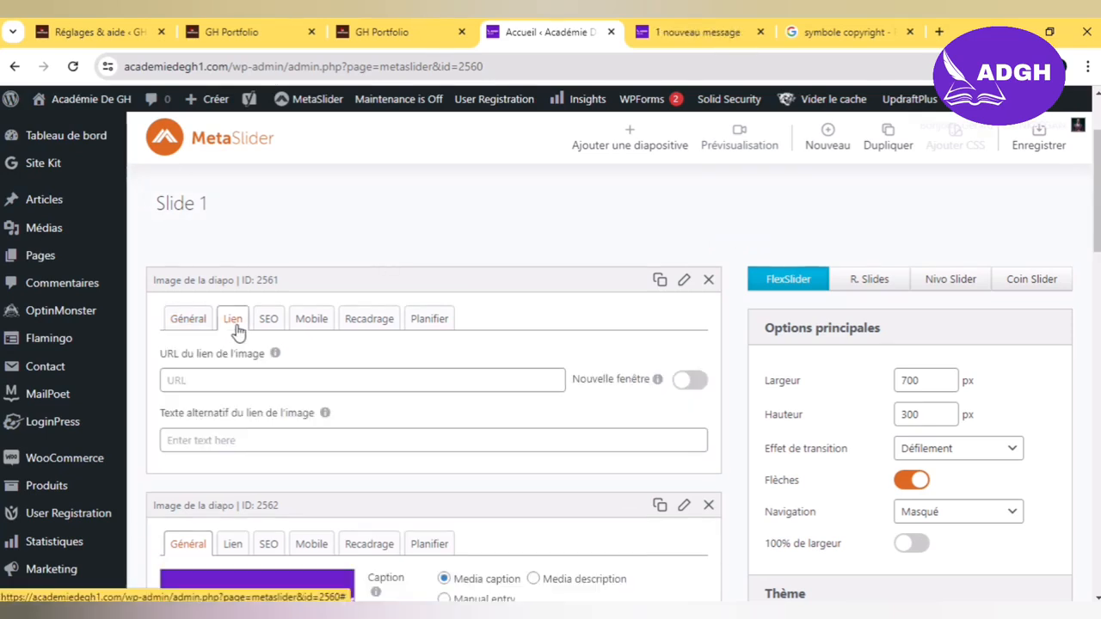
pyautogui.click(268, 384)
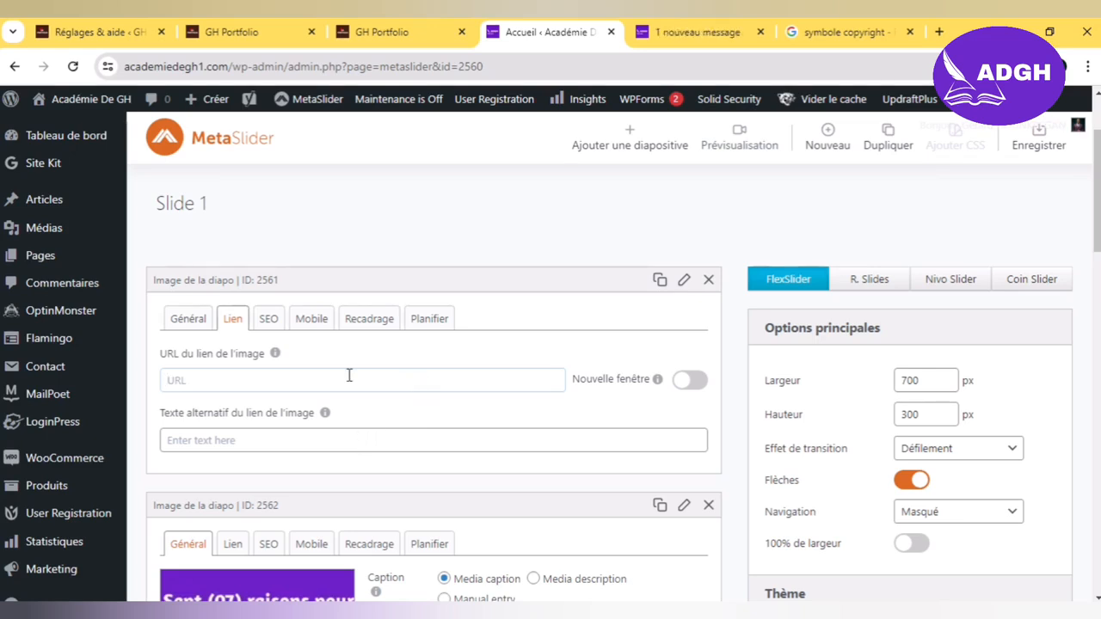
pyautogui.click(205, 323)
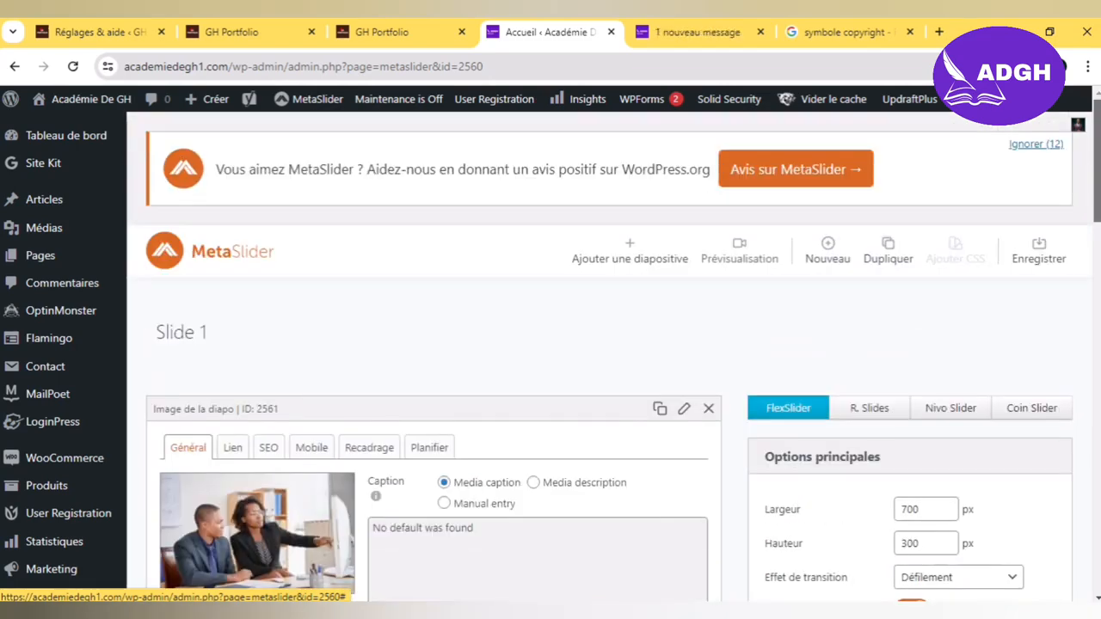
# Step: Copy the slideshow's shortcode [metaslider id="2560"] from the end of its settings
pyautogui.scroll(-20, 551, 362)
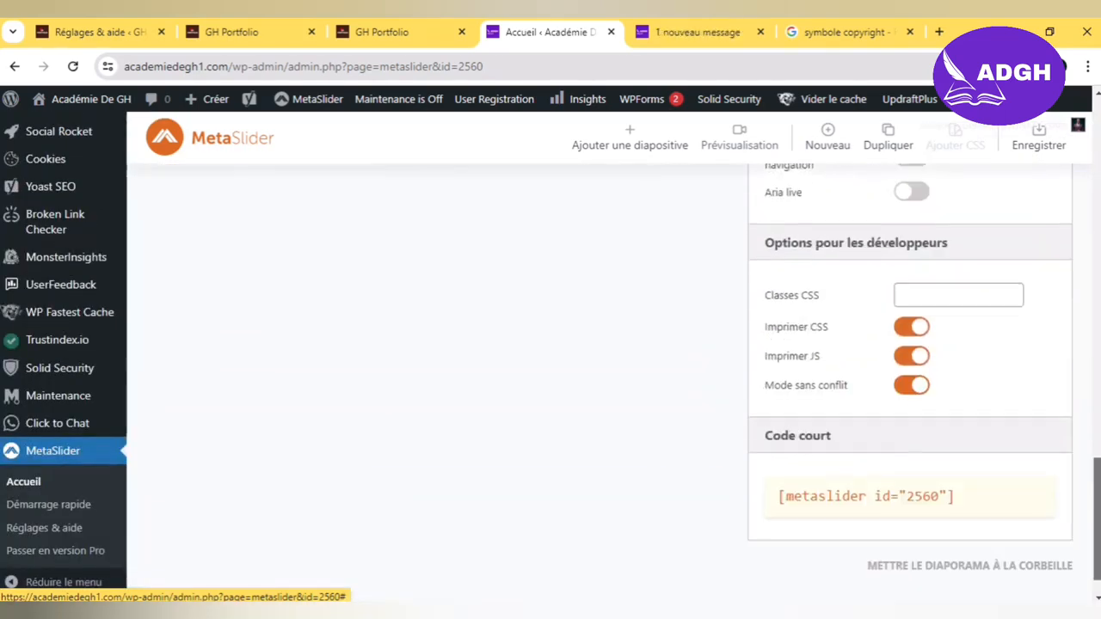
pyautogui.scroll(10, 550, 361)
pyautogui.scroll(-11, 551, 361)
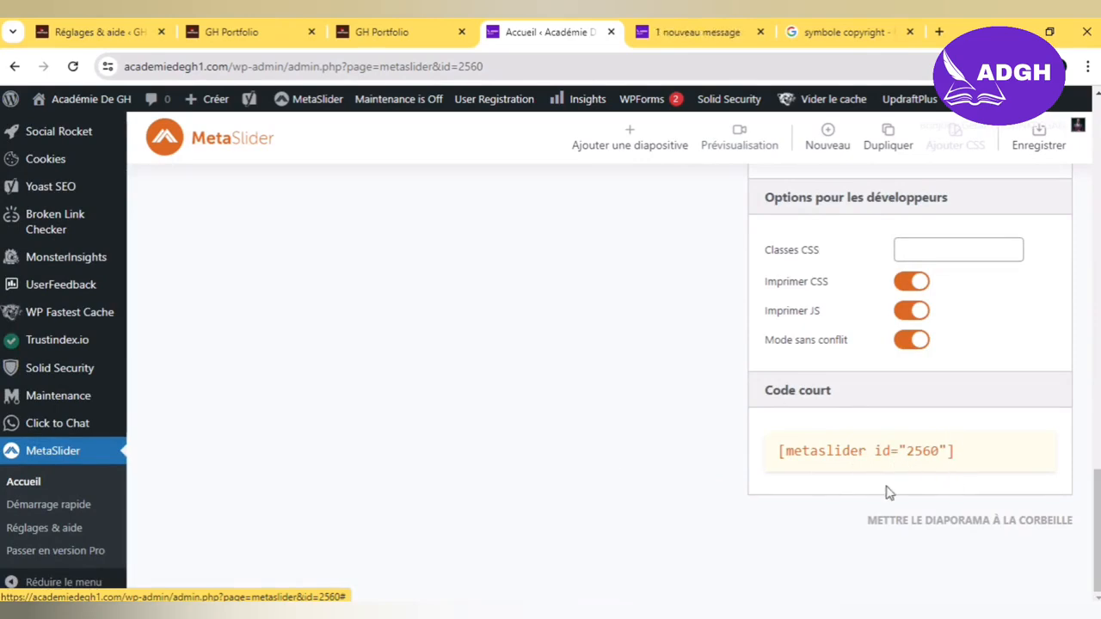
pyautogui.click(775, 446)
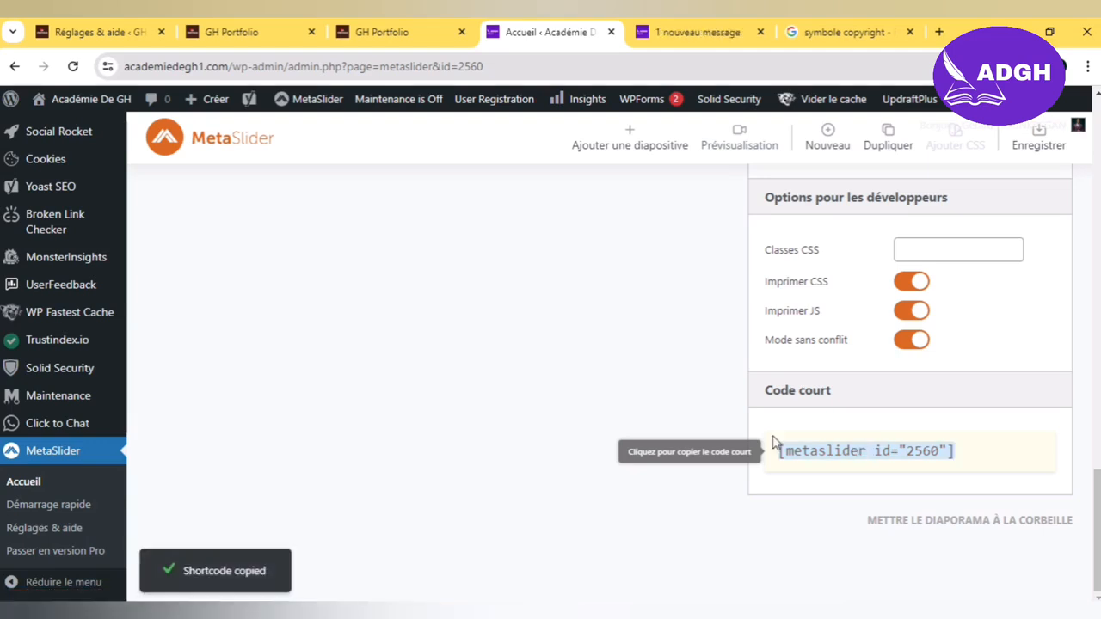
# Step: Open the GH Portfolio site's Accueil page for editing in Elementor
pyautogui.click(99, 26)
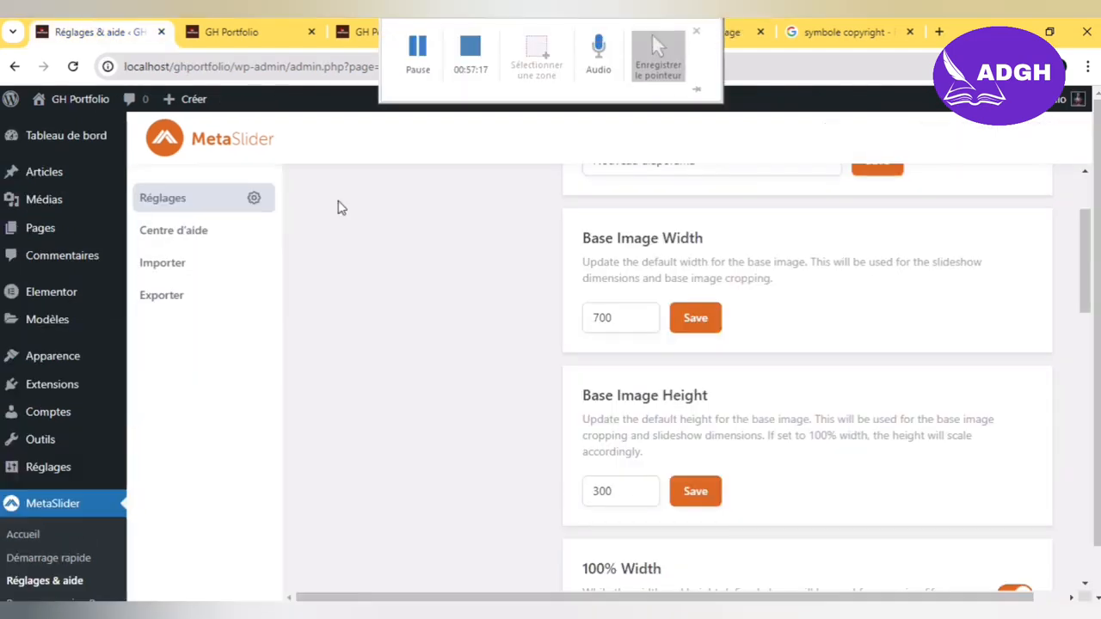
pyautogui.click(258, 43)
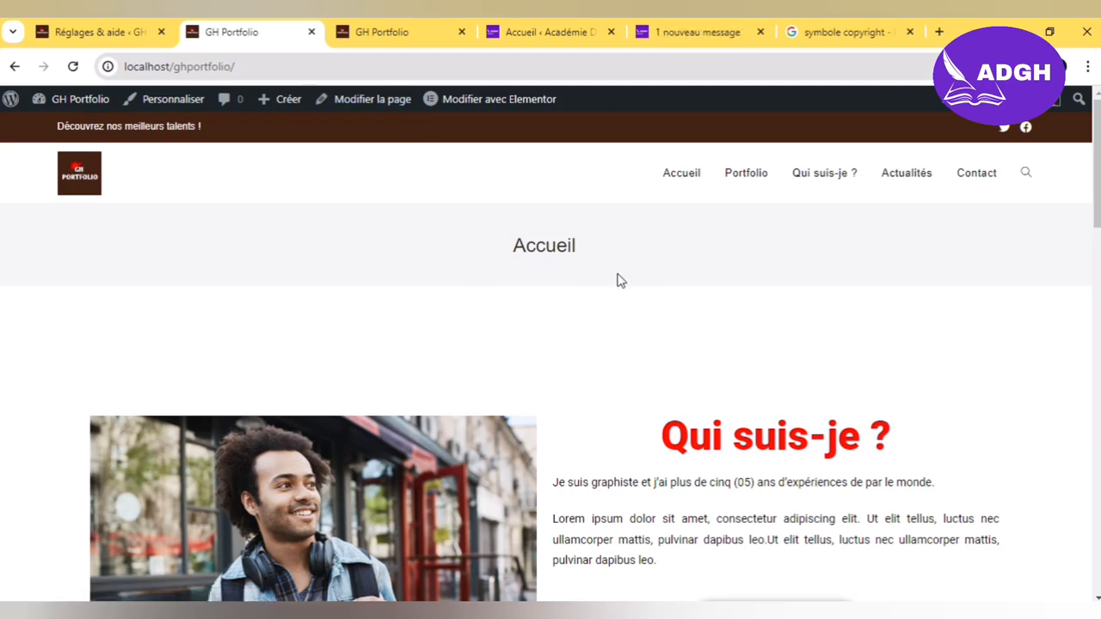
pyautogui.click(497, 101)
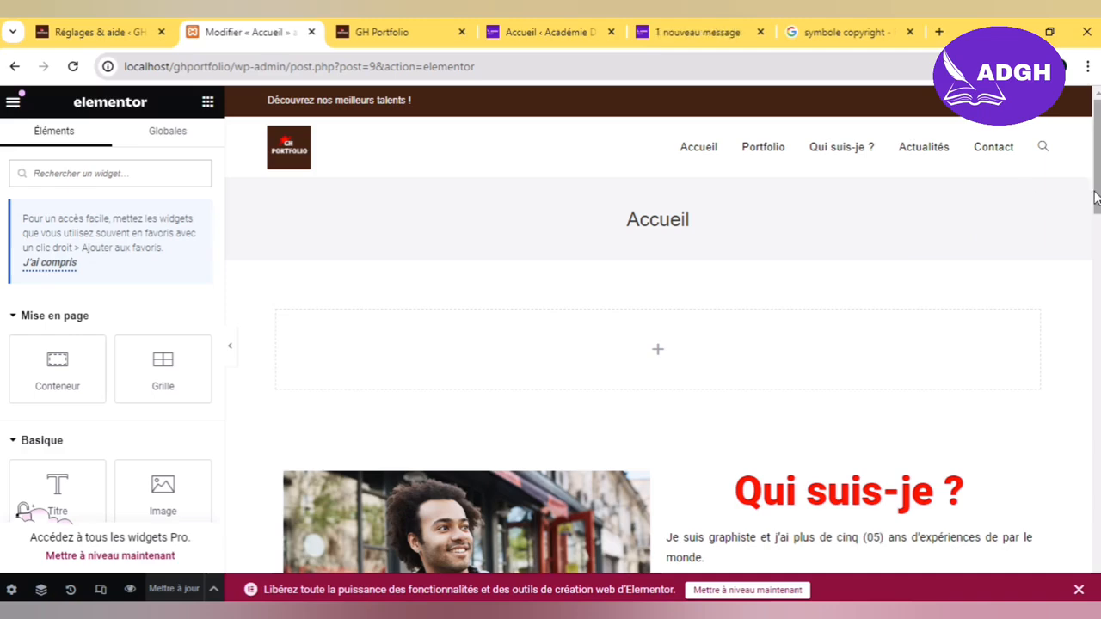
# Step: Paste [metaslider id="2560"] into the shortcode widget beneath the "Ils me font confiance" logo grid
pyautogui.moveTo(1098, 198); pyautogui.dragTo(1098, 504)
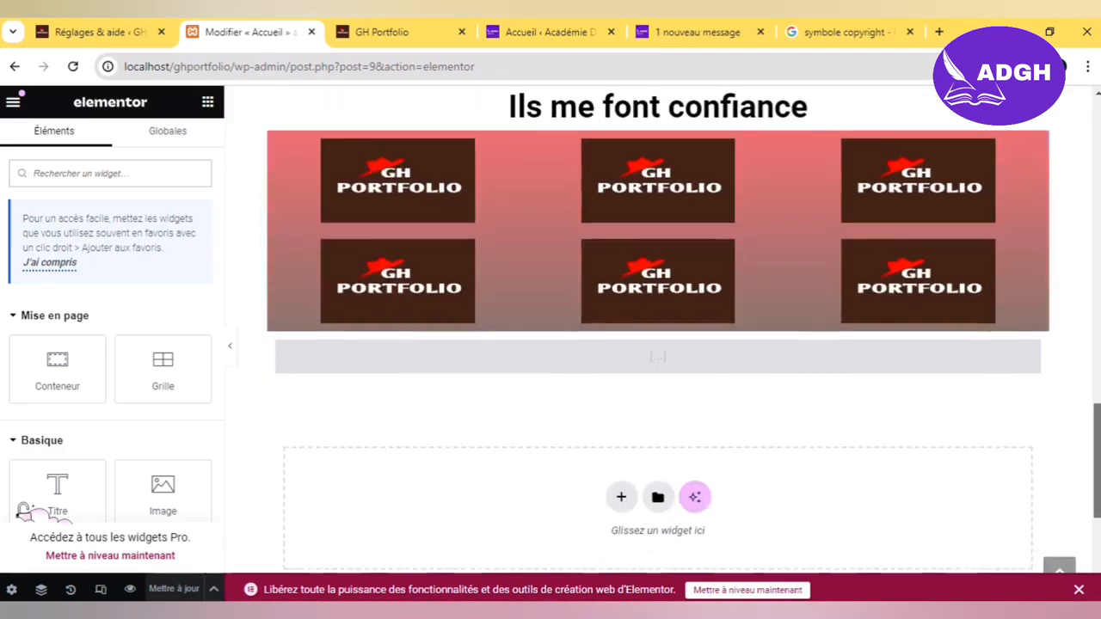
pyautogui.click(656, 368)
pyautogui.click(128, 300)
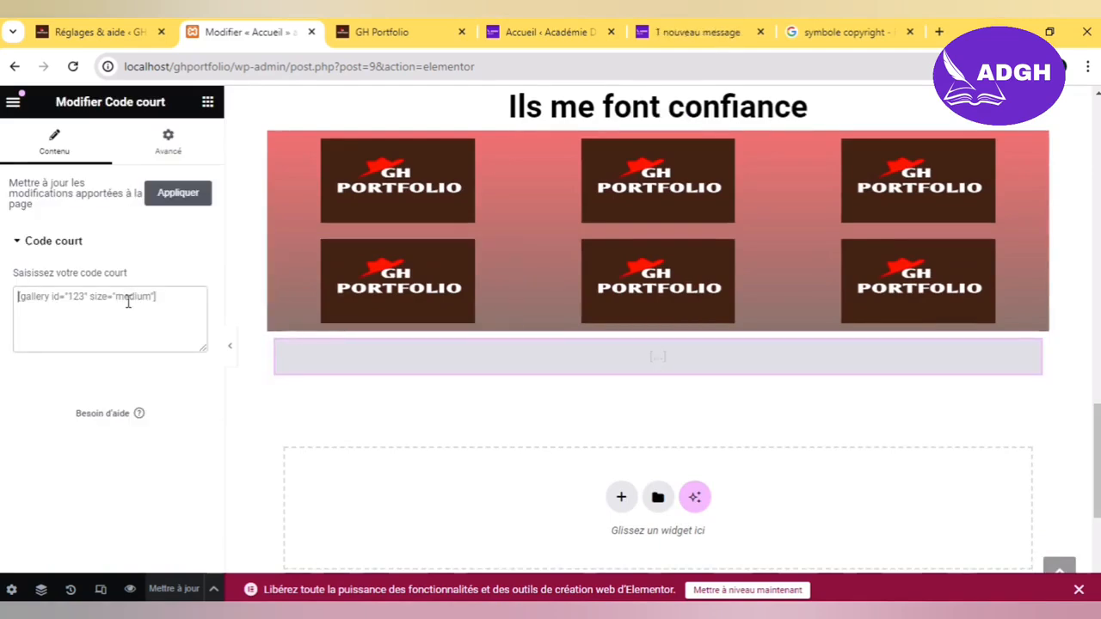
pyautogui.hotkey('ctrl', 'a')
pyautogui.hotkey('ctrl', 'v')
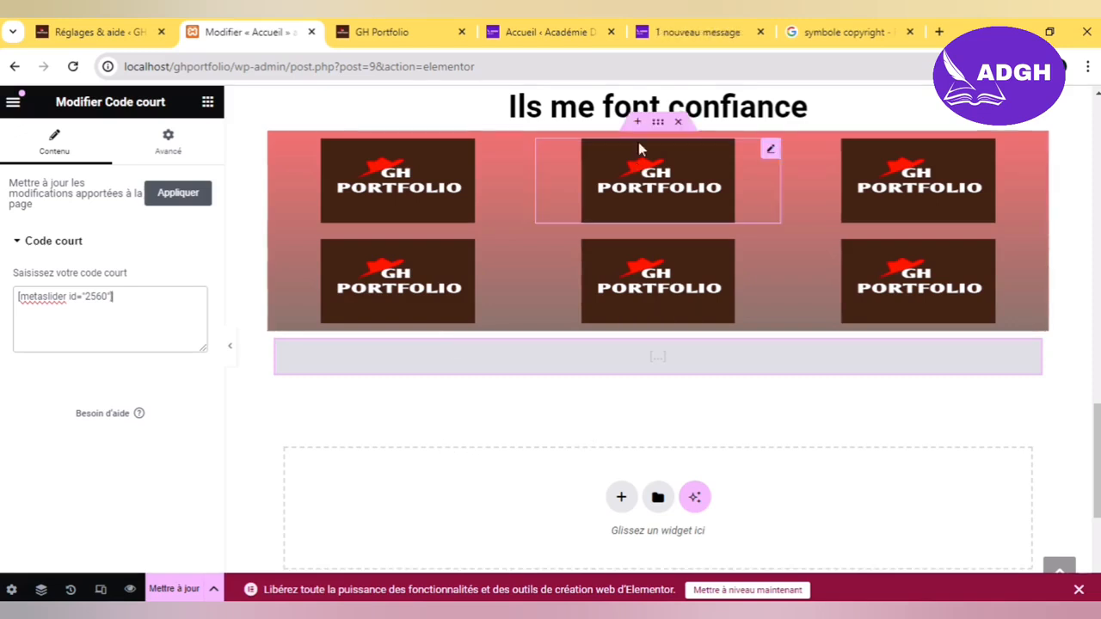
# Step: View the live slideshow on the Académie De GH home page and advance it to the following slide
pyautogui.click(698, 36)
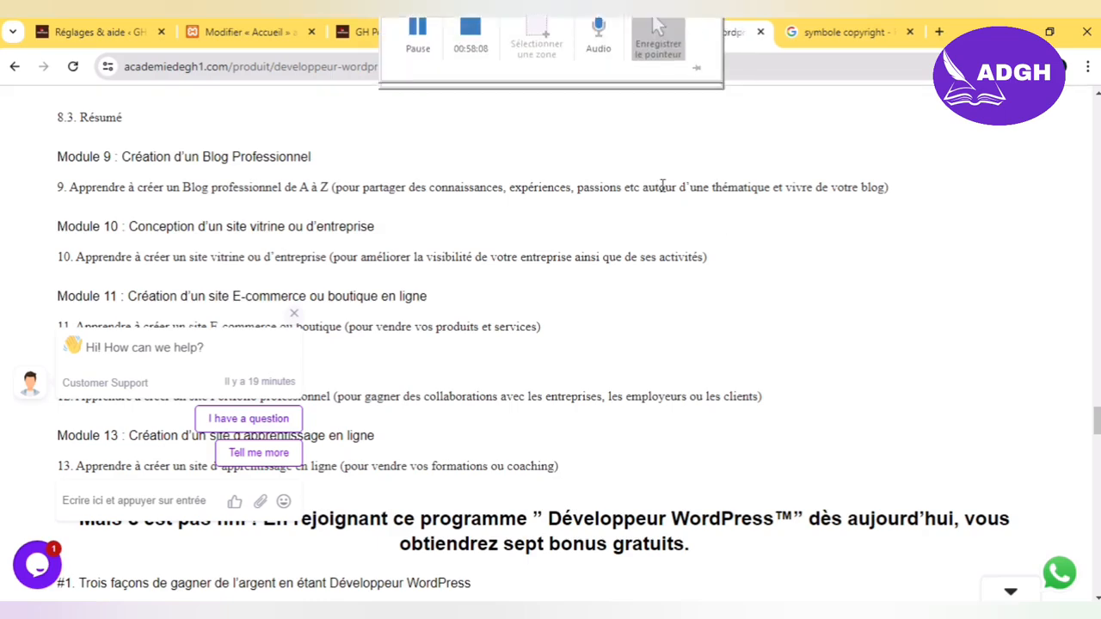
pyautogui.click(293, 317)
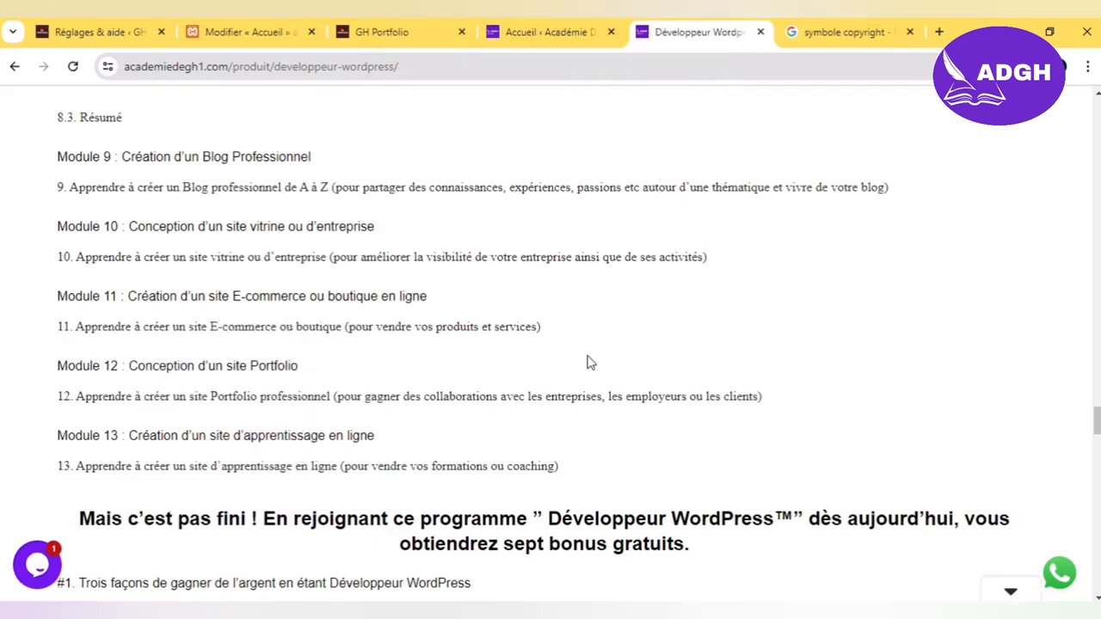
pyautogui.moveTo(1097, 431); pyautogui.dragTo(1097, 110)
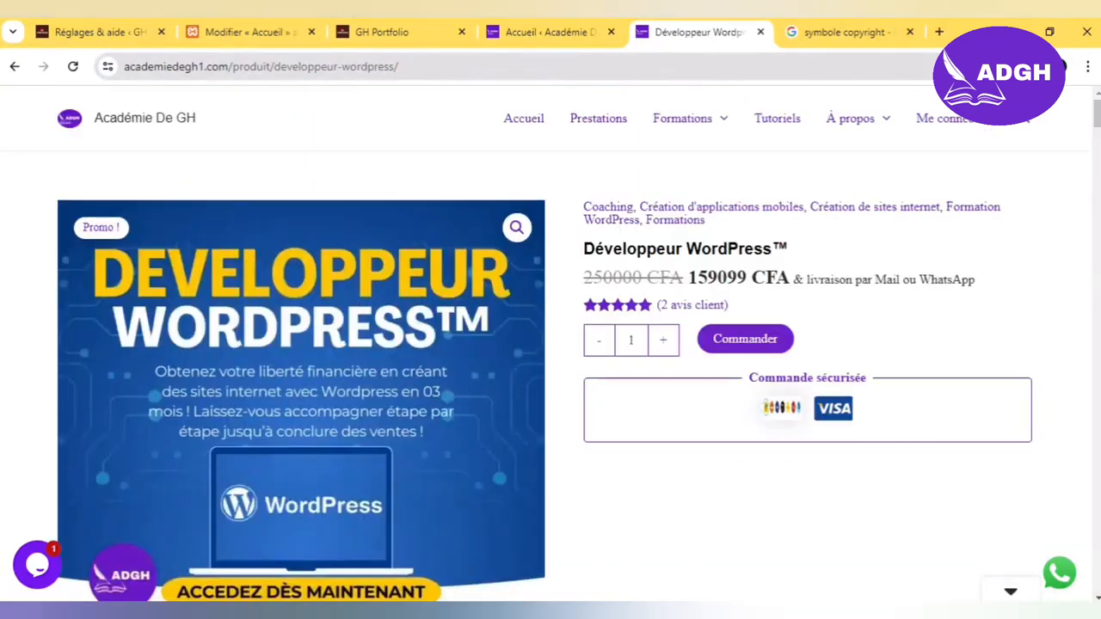
pyautogui.click(516, 129)
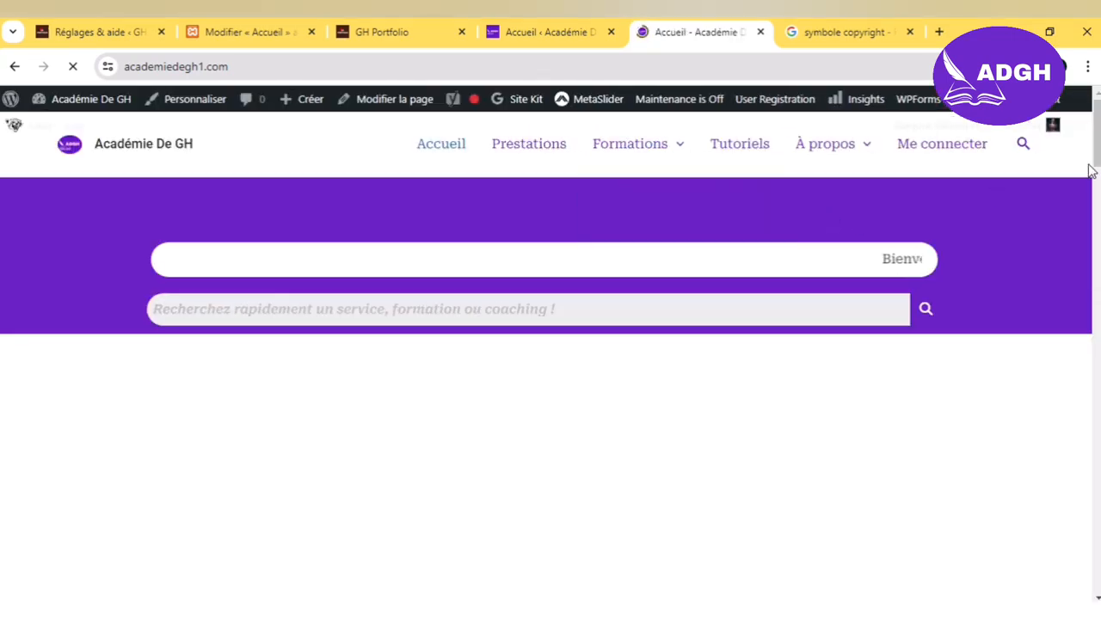
pyautogui.moveTo(1098, 164); pyautogui.dragTo(1099, 513)
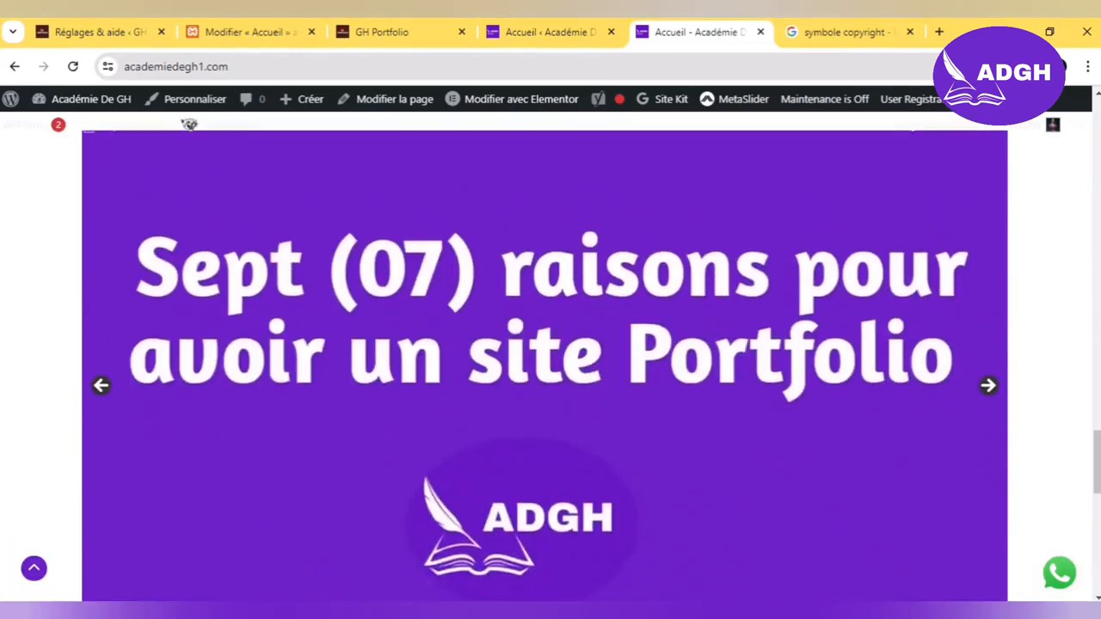
pyautogui.click(988, 389)
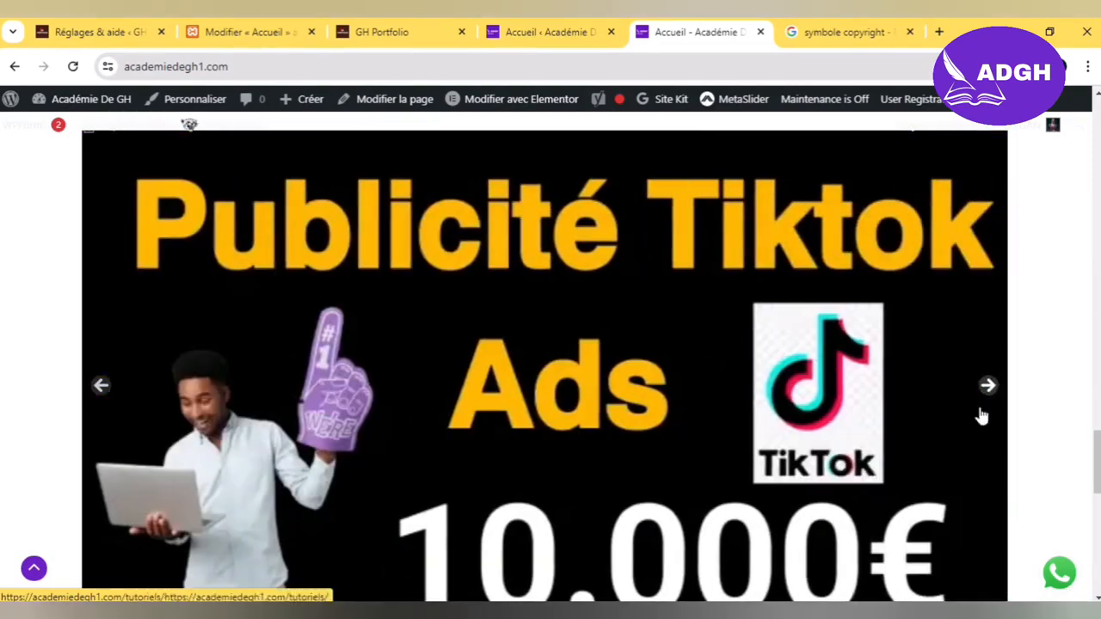
# Step: Advance the live slideshow to the "Créer votre Entreprise ou Société au Benin" slide and follow its link
pyautogui.click(990, 389)
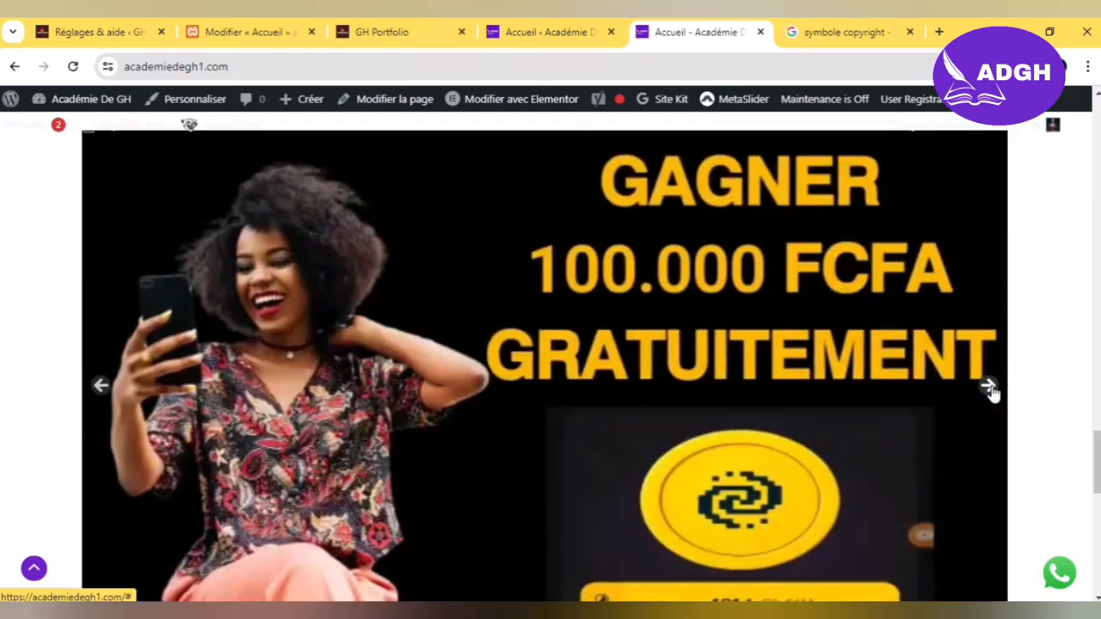
pyautogui.click(990, 389)
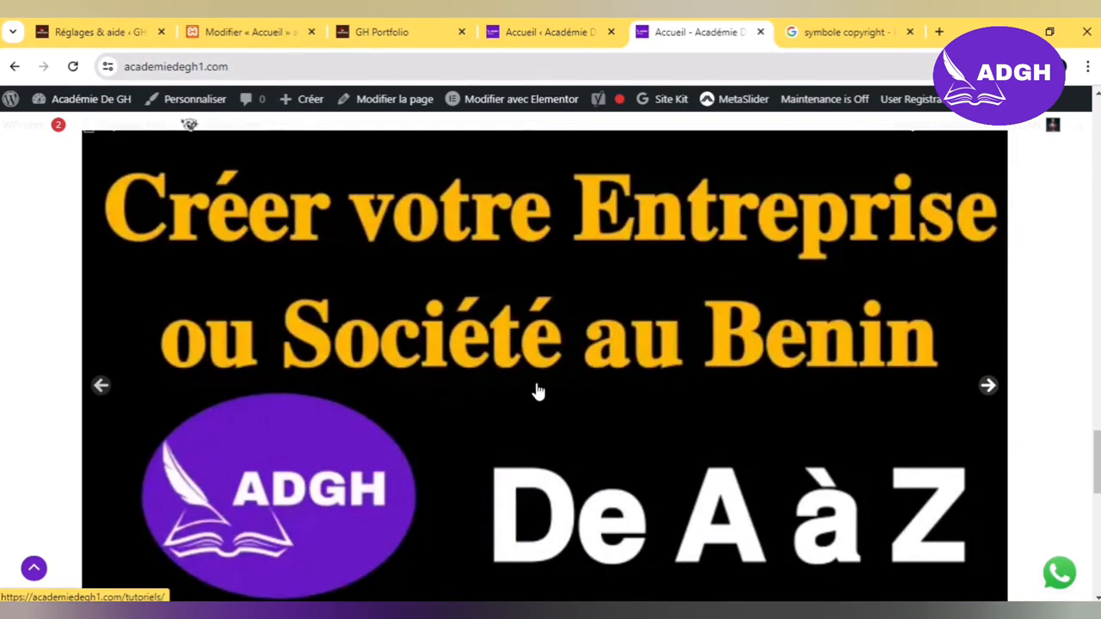
pyautogui.click(537, 392)
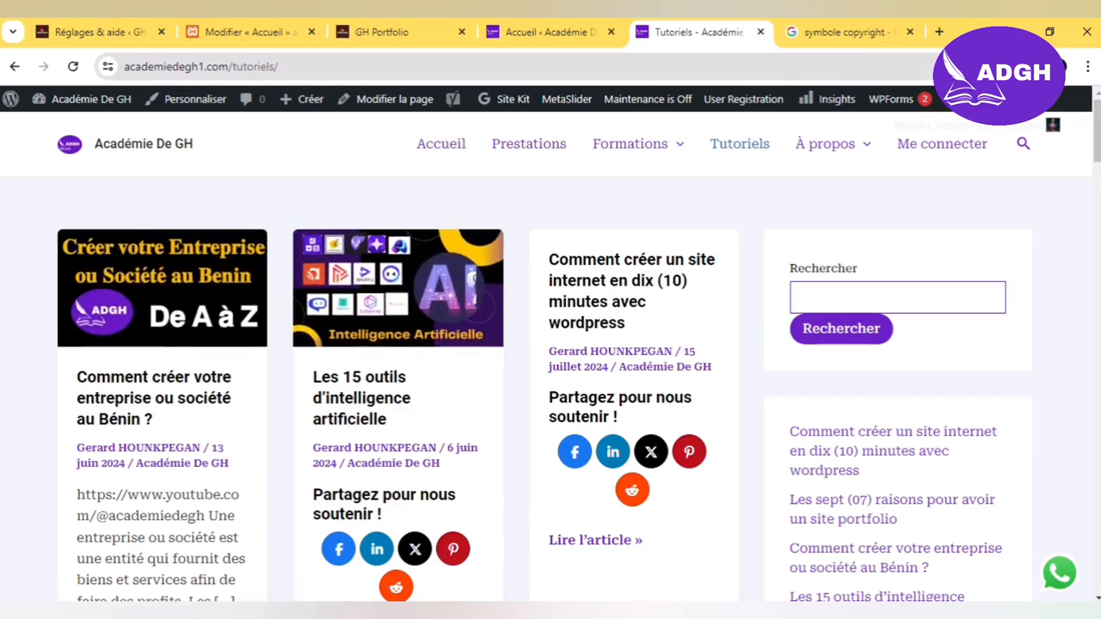
# Step: Browse the Tutoriels page and view the article "Comment créer votre entreprise ou société au Bénin ?"
pyautogui.scroll(-9, 550, 362)
pyautogui.scroll(3, 551, 361)
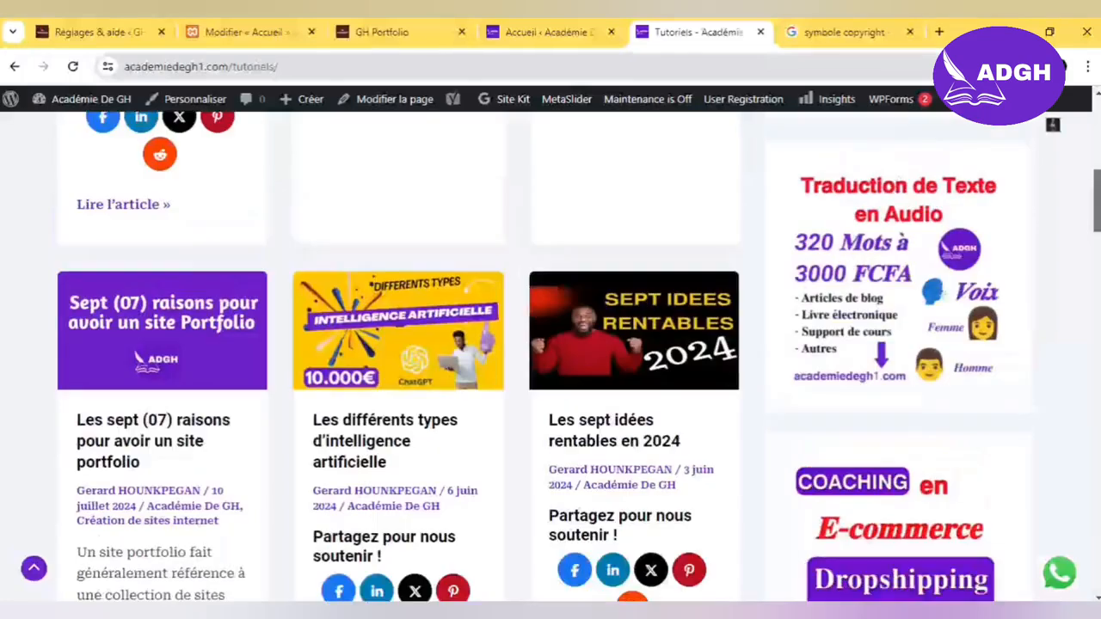
pyautogui.scroll(5, 551, 361)
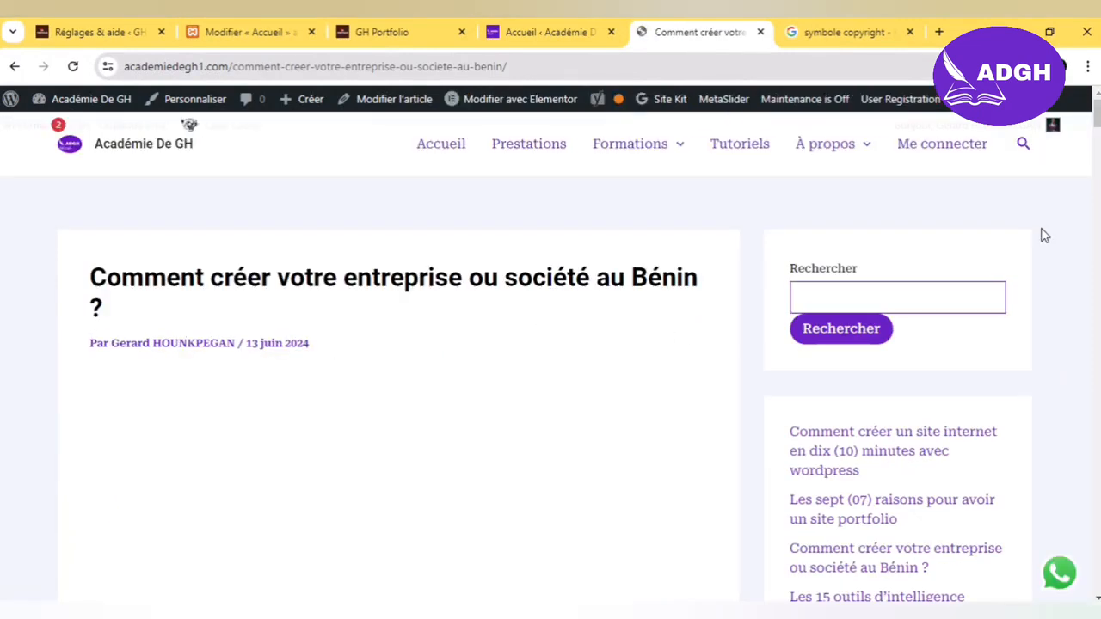
pyautogui.moveTo(1100, 121); pyautogui.dragTo(1076, 116)
# Step: Return to the GH Portfolio site and open its Portfolio page for editing in Elementor
pyautogui.click(14, 115)
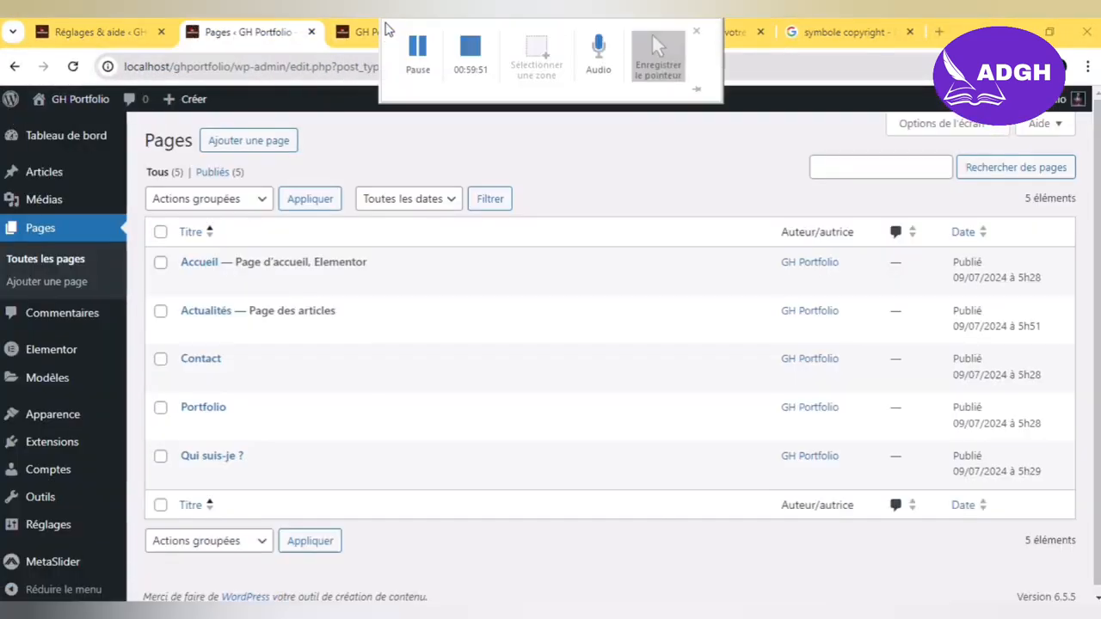
pyautogui.click(363, 35)
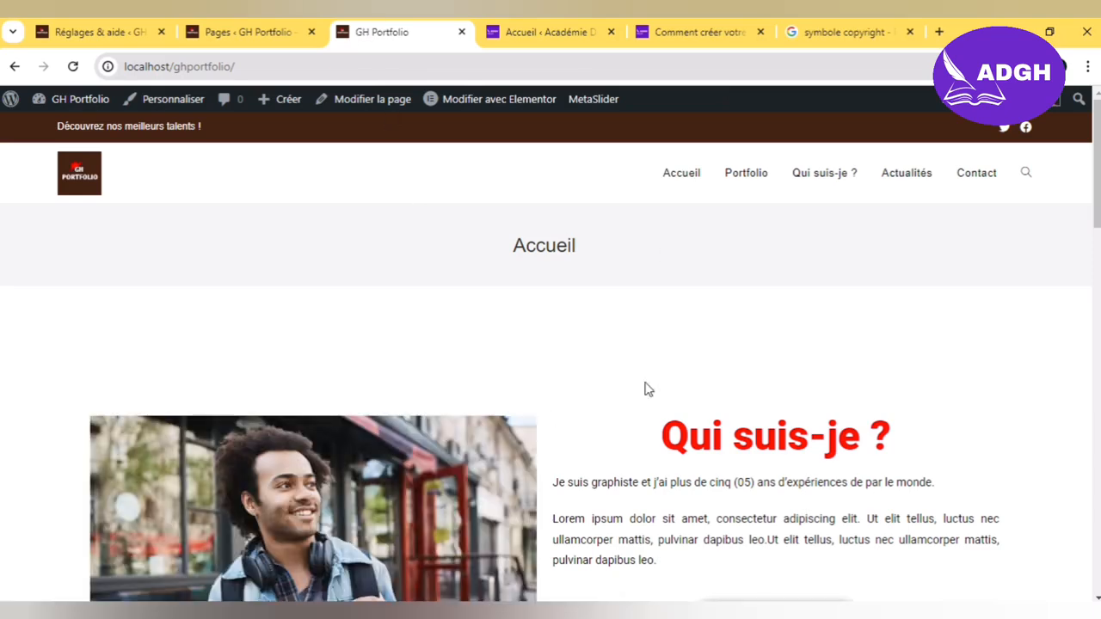
pyautogui.moveTo(1097, 182); pyautogui.dragTo(1093, 157)
pyautogui.click(759, 183)
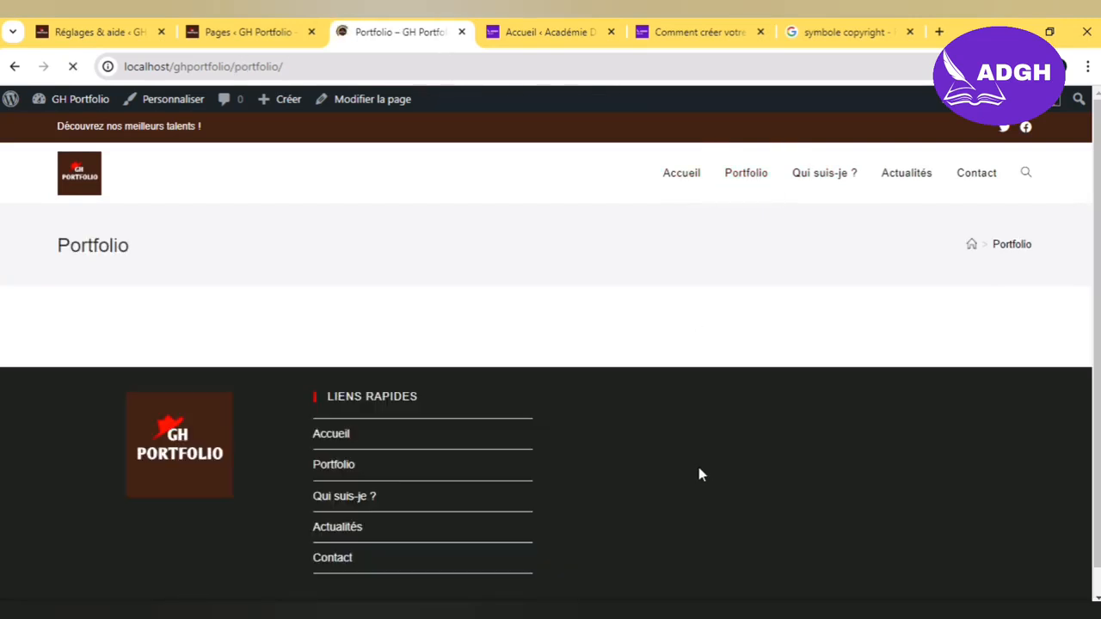
pyautogui.click(385, 102)
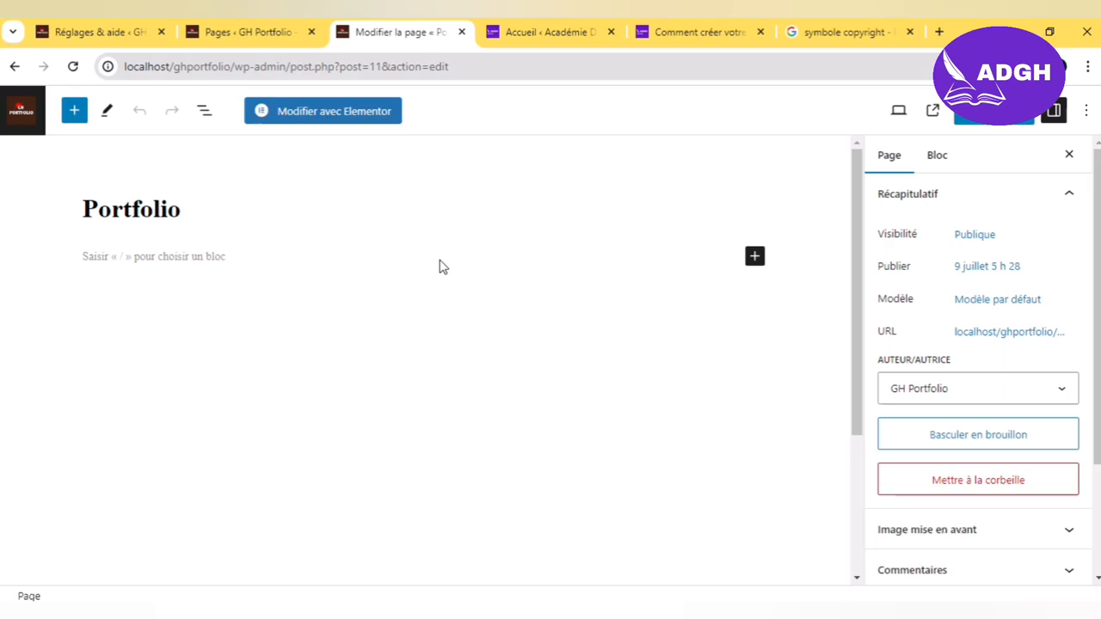
pyautogui.click(365, 120)
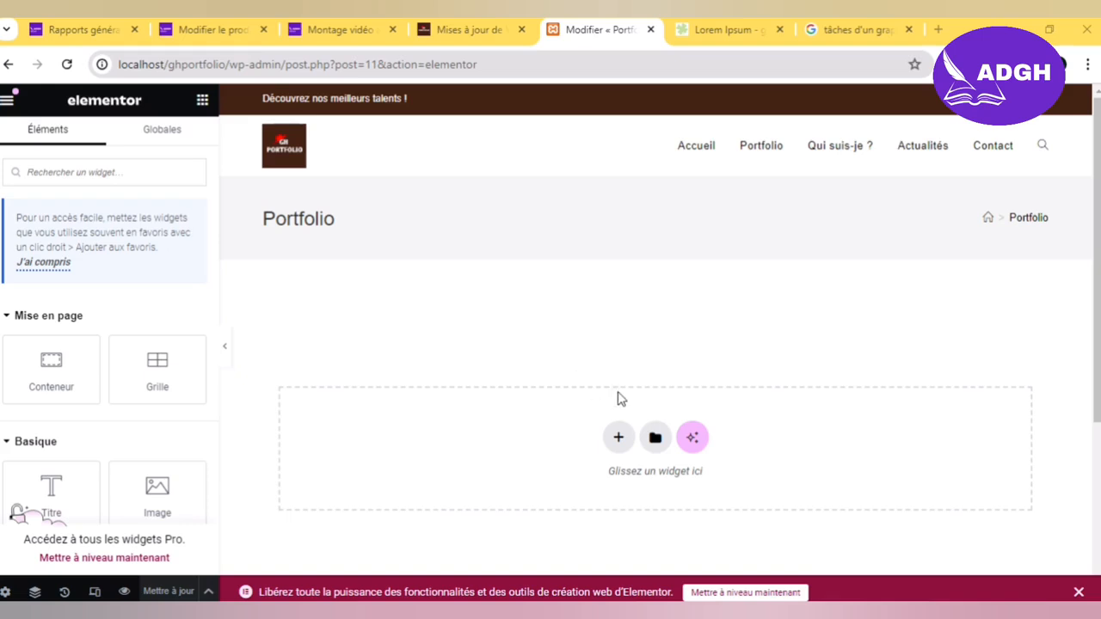
# Step: Add a Flexbox container with two equal columns to the empty Portfolio page
pyautogui.click(618, 437)
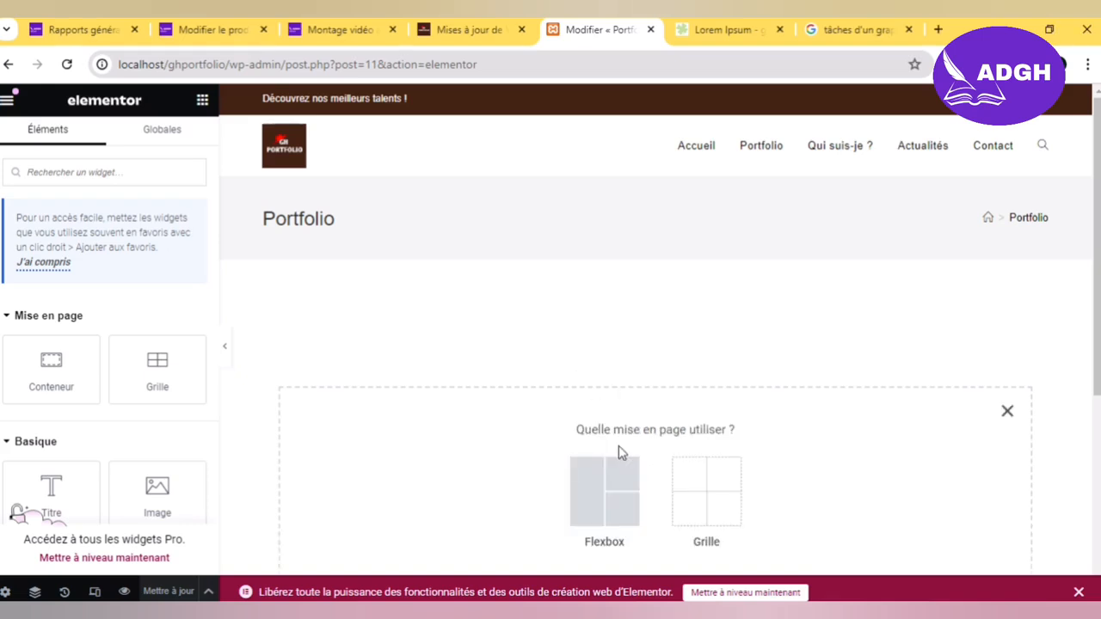
pyautogui.click(595, 497)
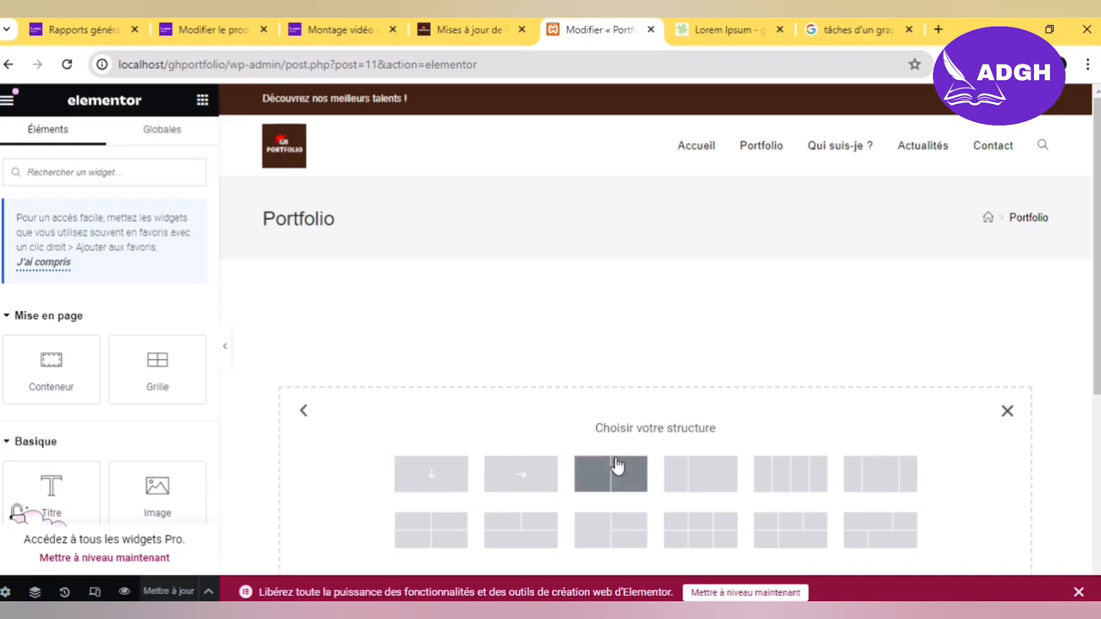
pyautogui.click(612, 474)
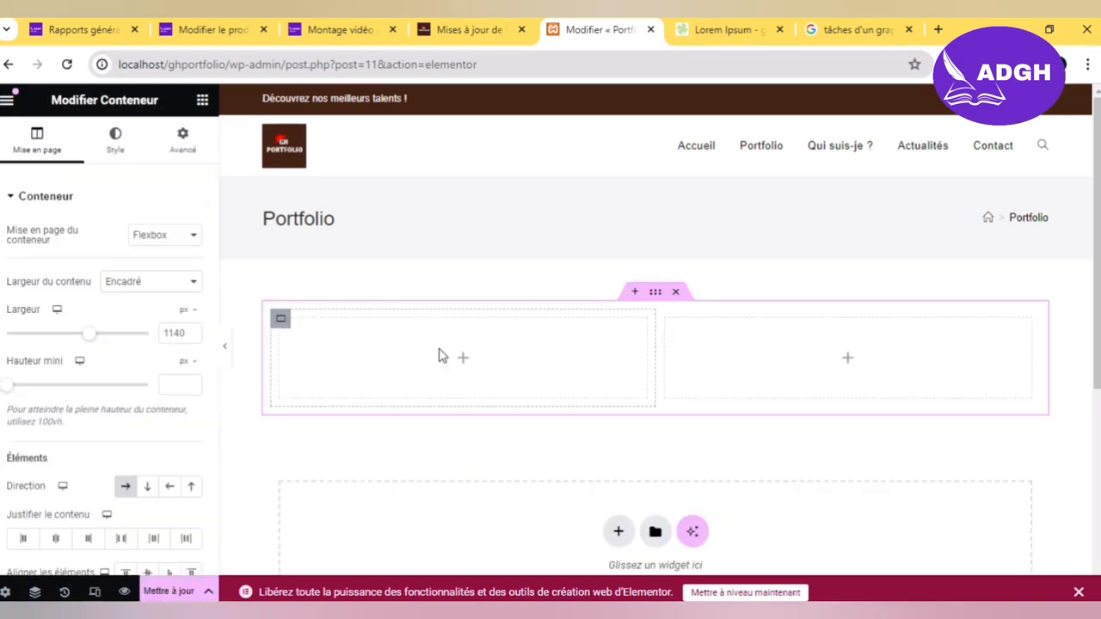
# Step: Place a Titre widget in the container's first column and an Image widget in its second column
pyautogui.click(203, 101)
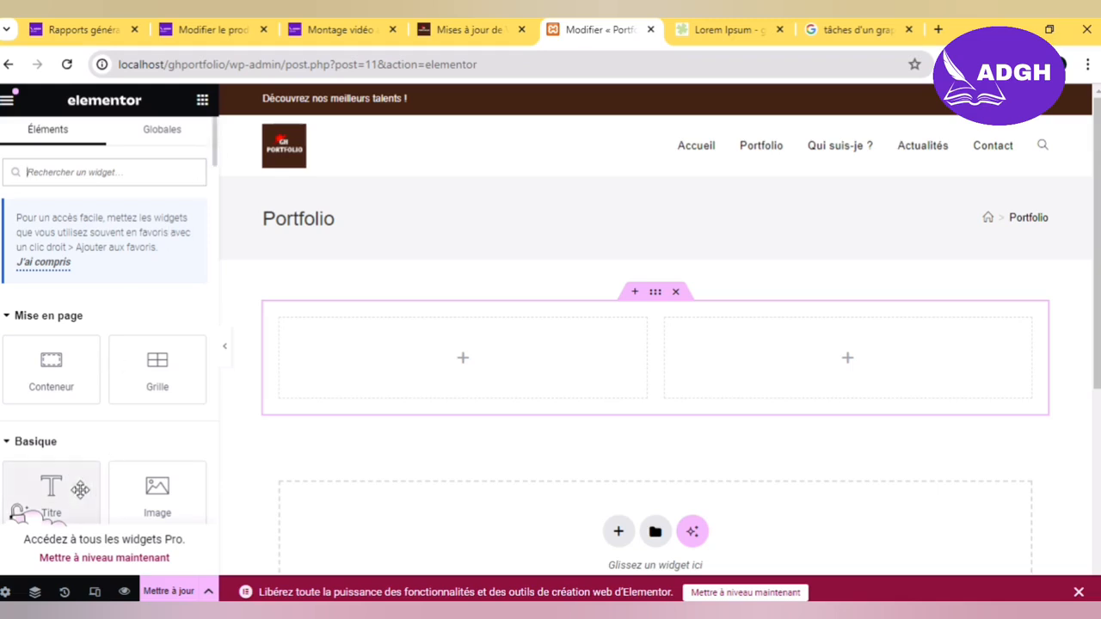
pyautogui.moveTo(77, 491); pyautogui.dragTo(433, 366)
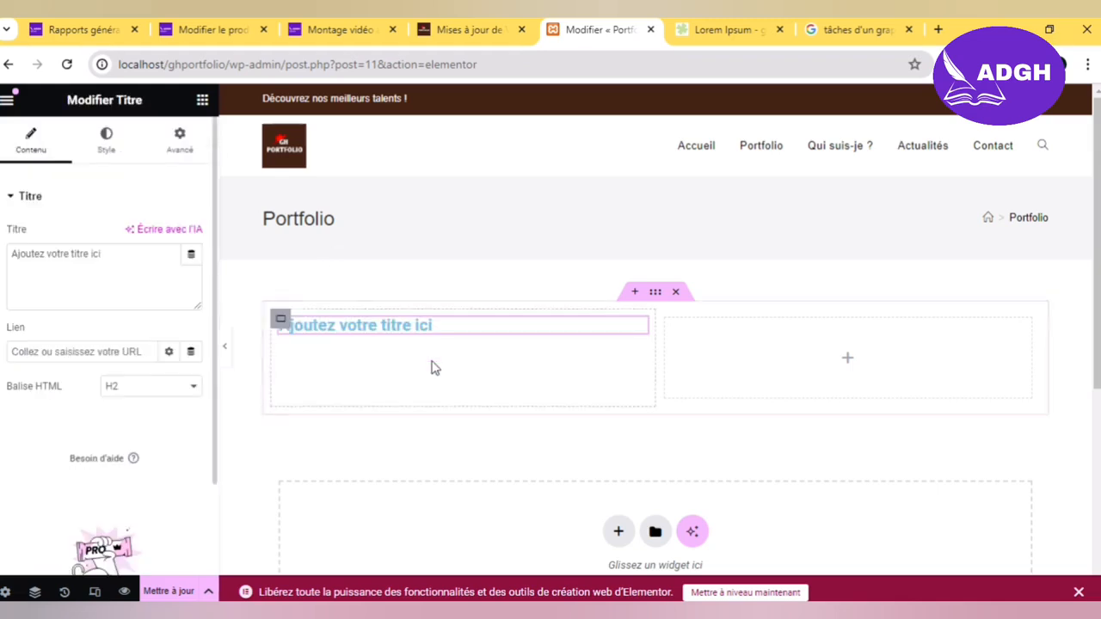
pyautogui.click(203, 101)
pyautogui.moveTo(156, 516); pyautogui.dragTo(195, 460)
pyautogui.click(175, 436)
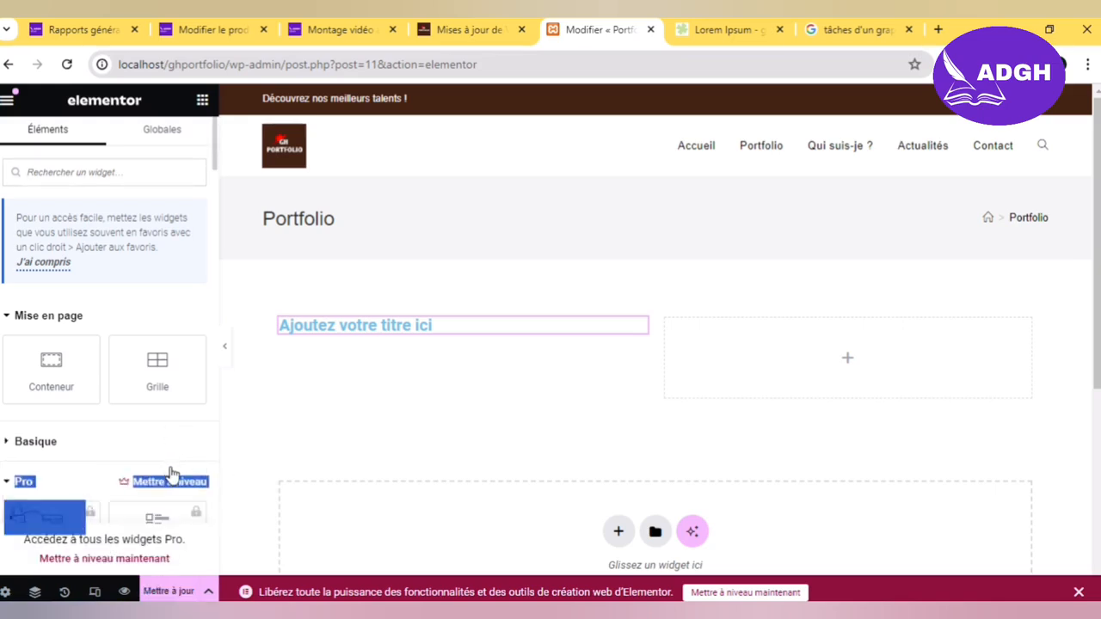
pyautogui.click(167, 440)
pyautogui.moveTo(159, 481); pyautogui.dragTo(818, 325)
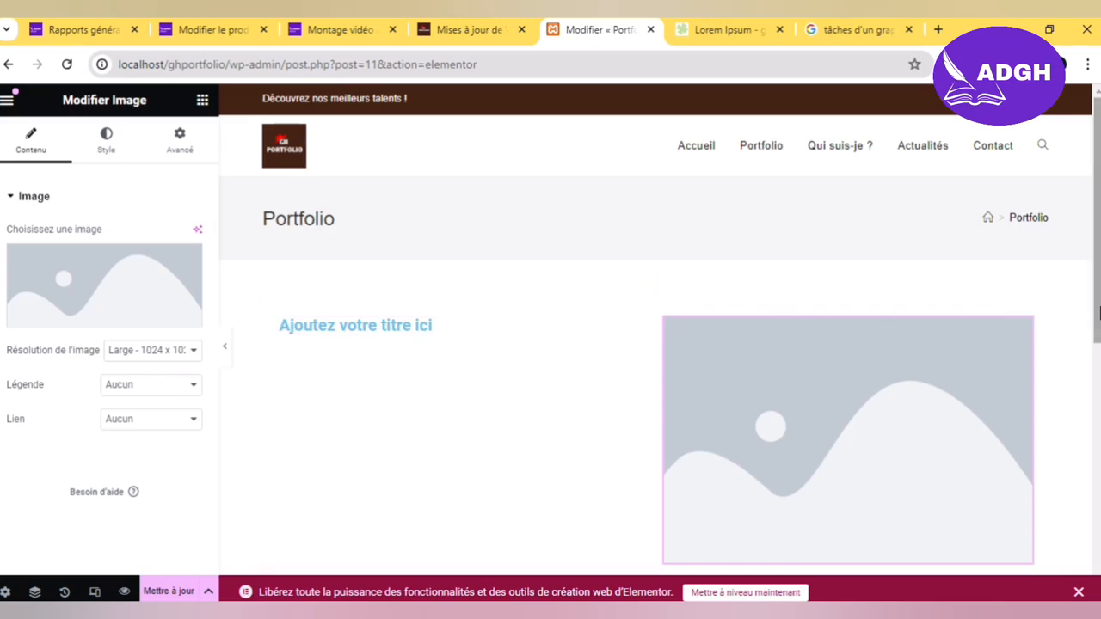
# Step: Set the Image widget's picture to the media library photo of the man wearing headphones around his neck
pyautogui.scroll(-1, 1099, 312)
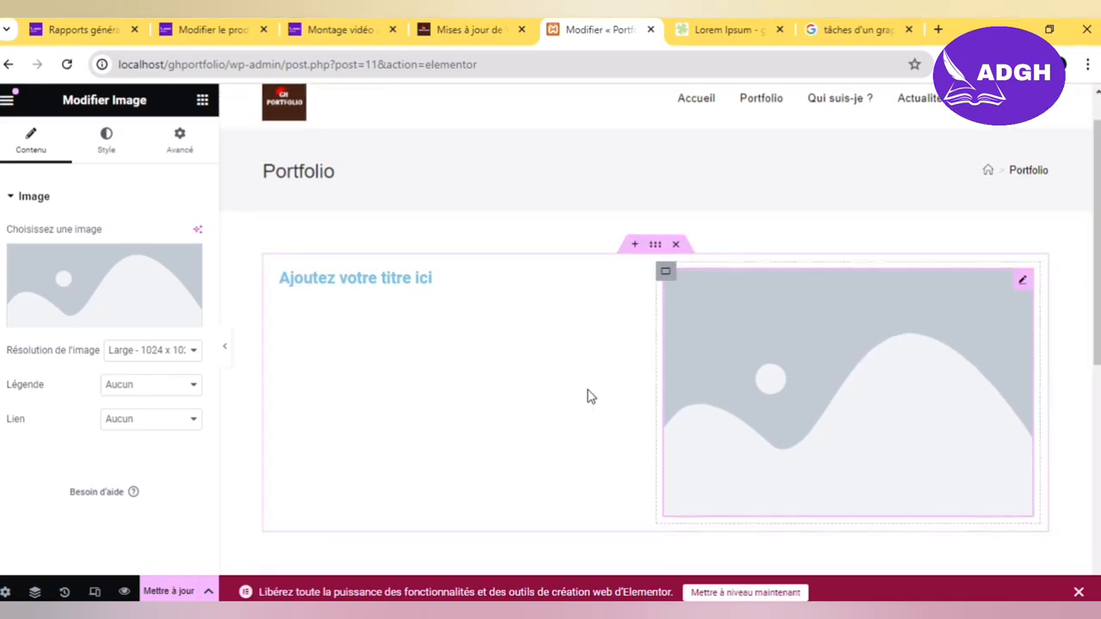
pyautogui.click(147, 303)
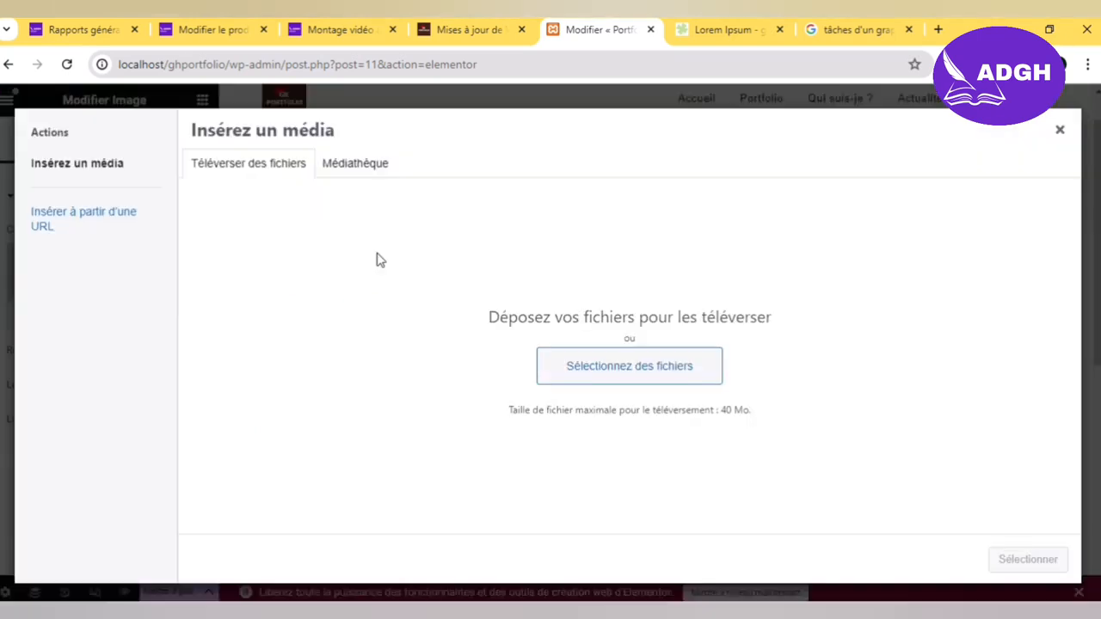
pyautogui.click(389, 169)
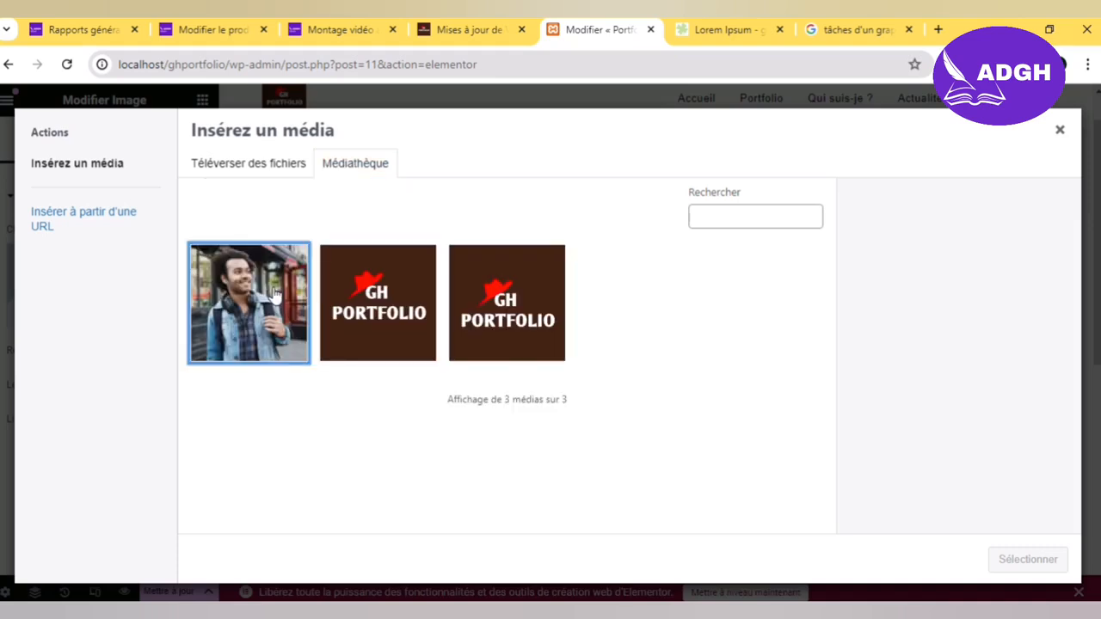
pyautogui.click(276, 297)
pyautogui.click(1008, 561)
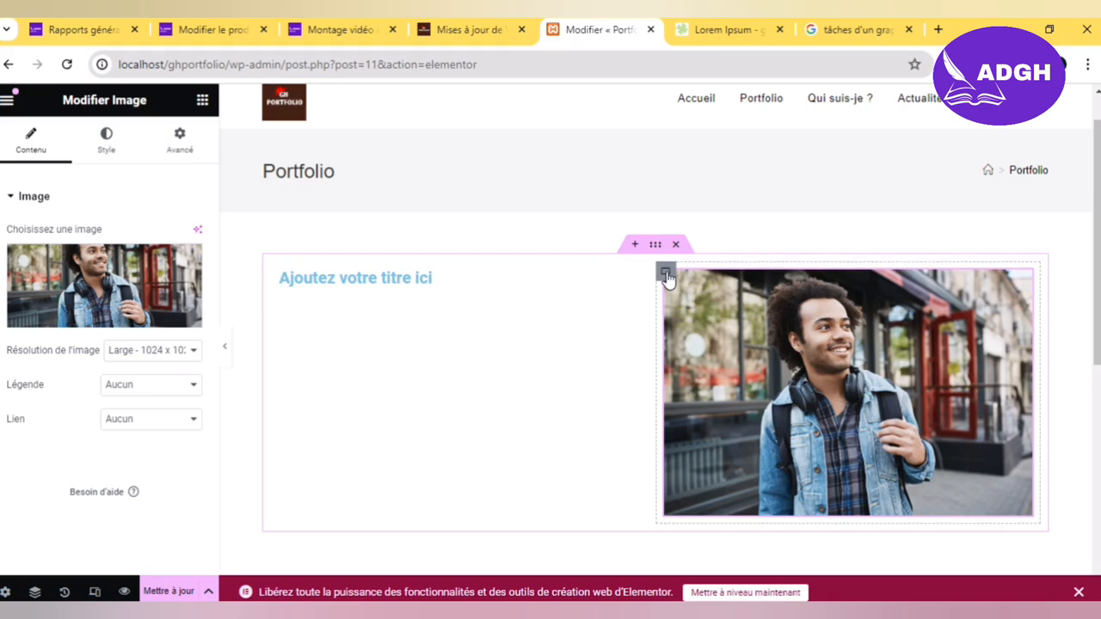
# Step: Move the photo ahead of the title column and delete the empty inner container
pyautogui.moveTo(527, 318); pyautogui.dragTo(454, 349)
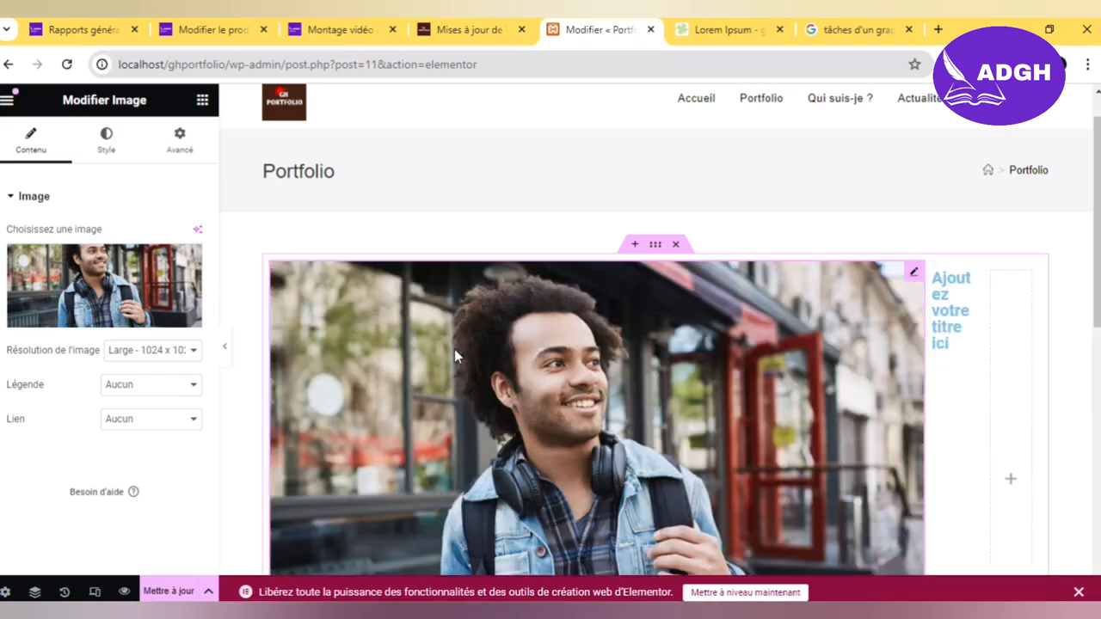
pyautogui.rightClick(1016, 370)
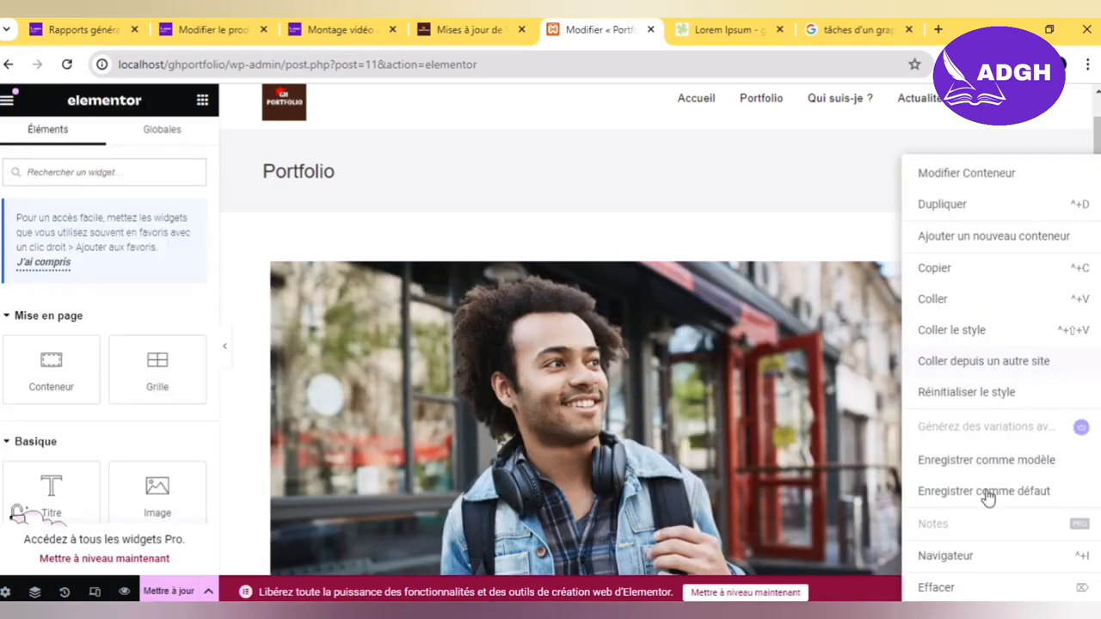
pyautogui.click(982, 586)
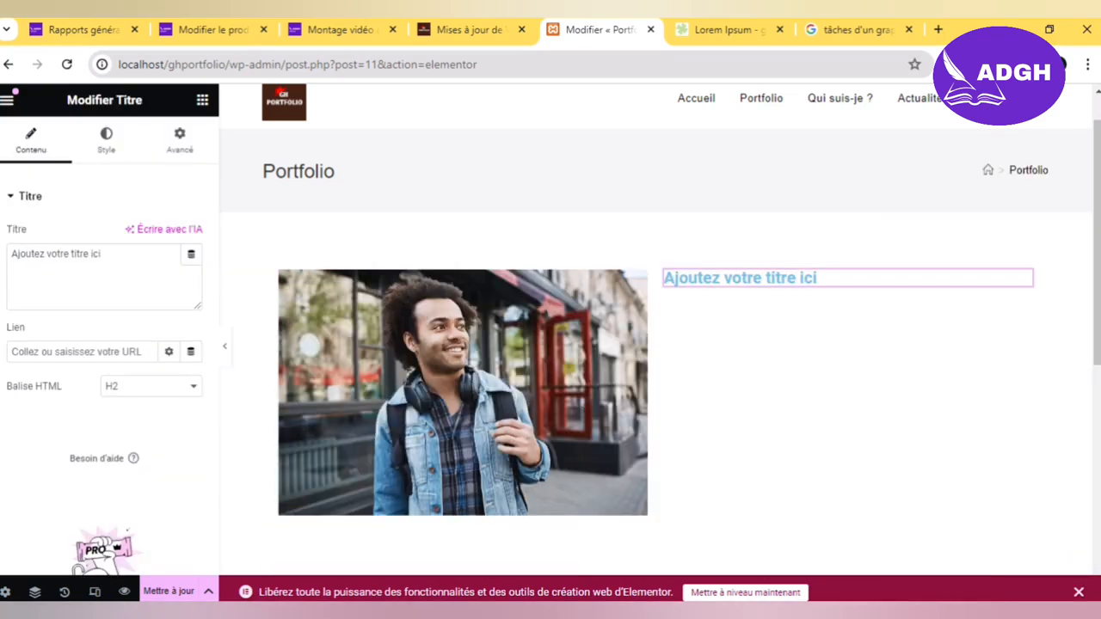
# Step: Replace the title widget's placeholder text with "Bienvenue sur mon Portfolio !"
pyautogui.tripleClick(126, 269)
pyautogui.write('B')
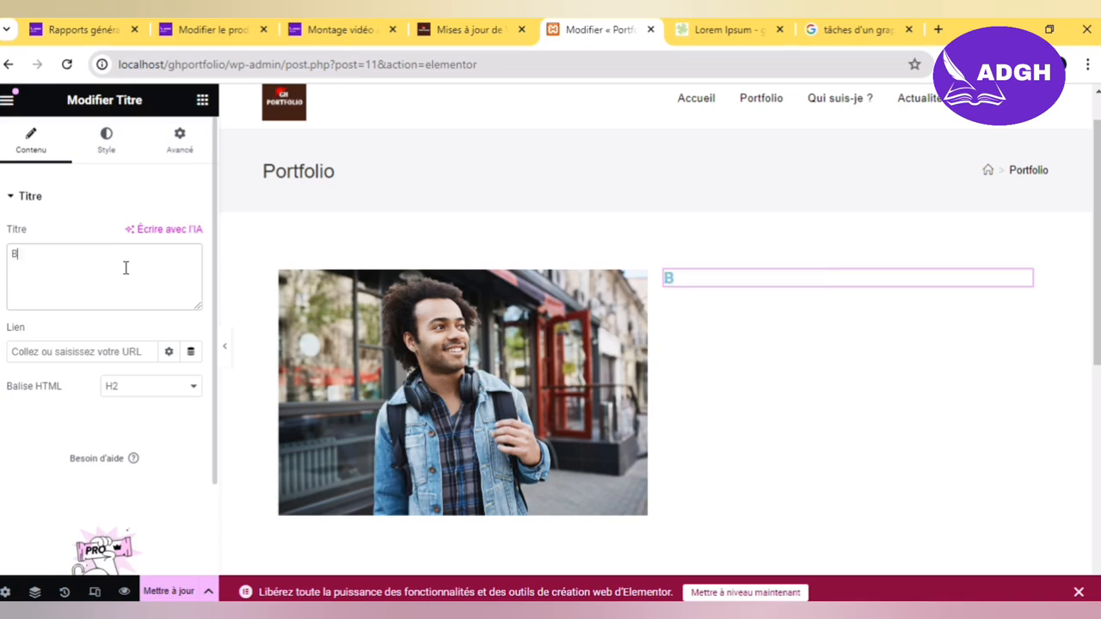
pyautogui.write('ienve')
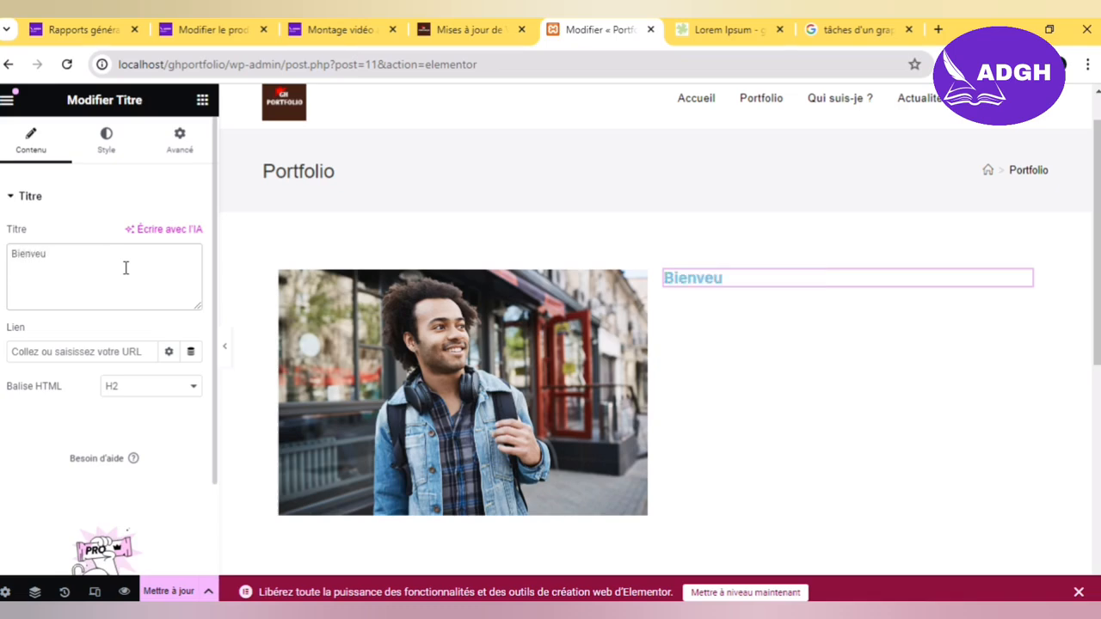
pyautogui.write('nue sur mon Portfolio !')
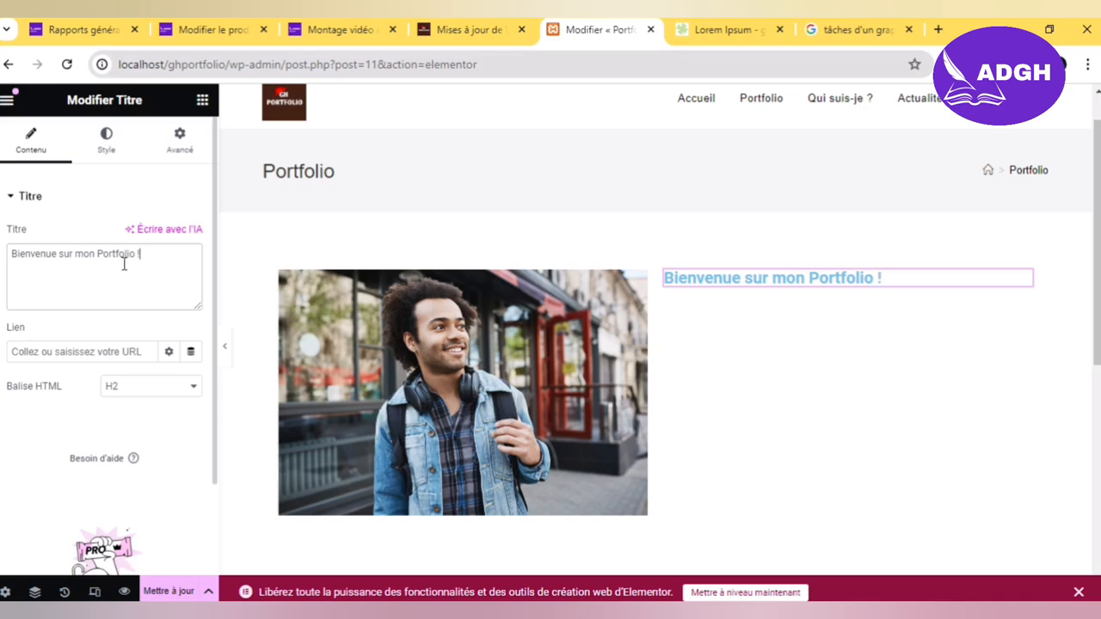
# Step: Centre the "Bienvenue sur mon Portfolio !" title and set its text colour to #ff0000
pyautogui.click(107, 141)
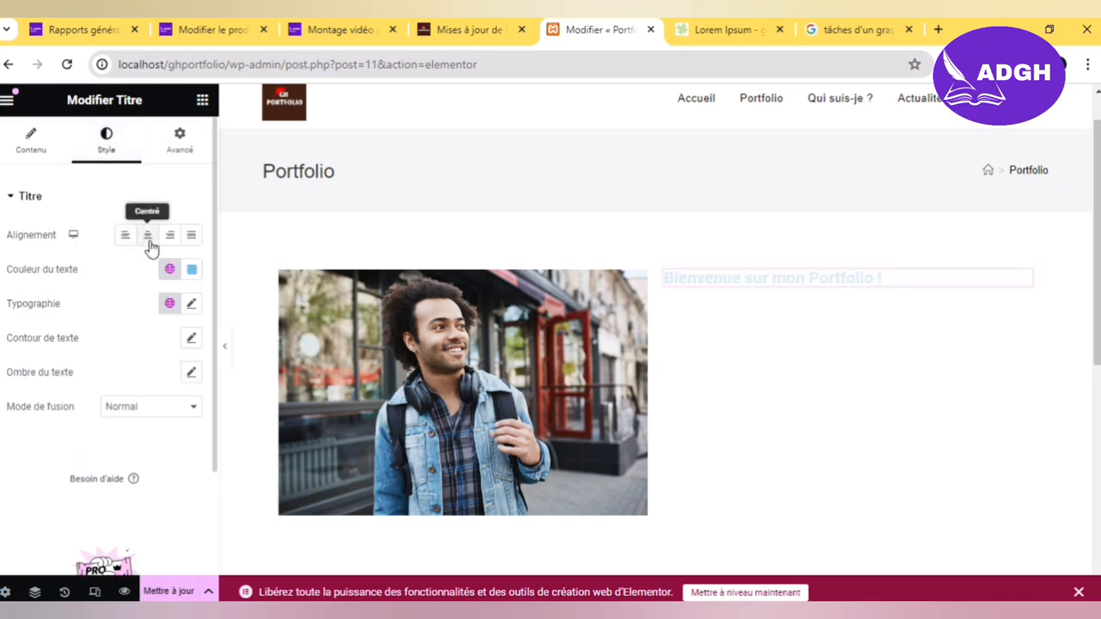
pyautogui.click(148, 241)
pyautogui.click(191, 269)
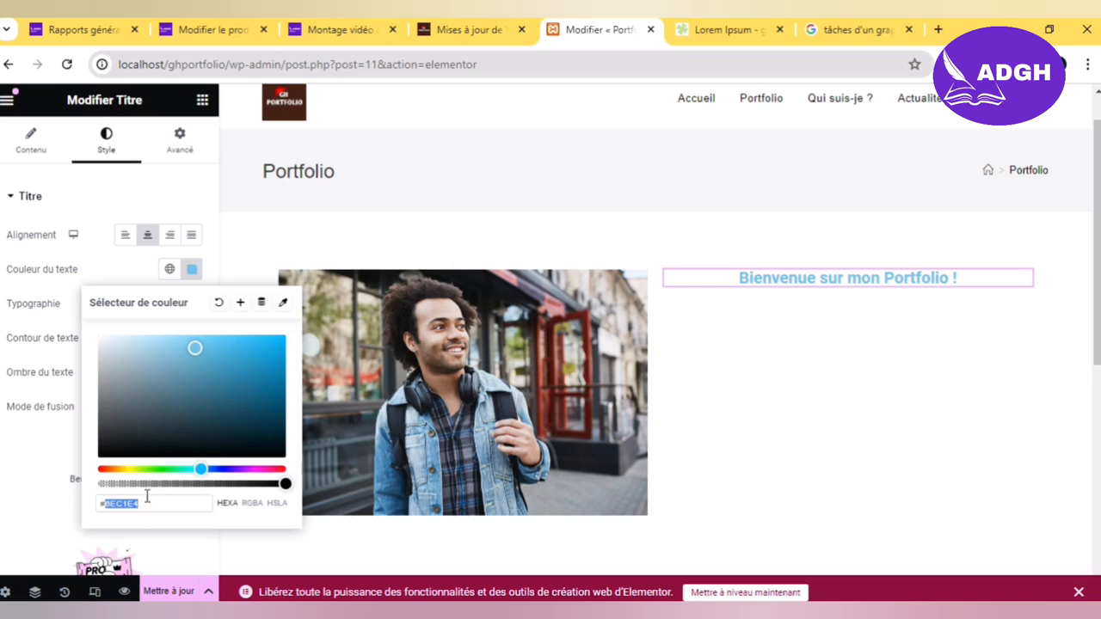
pyautogui.write('ff0000')
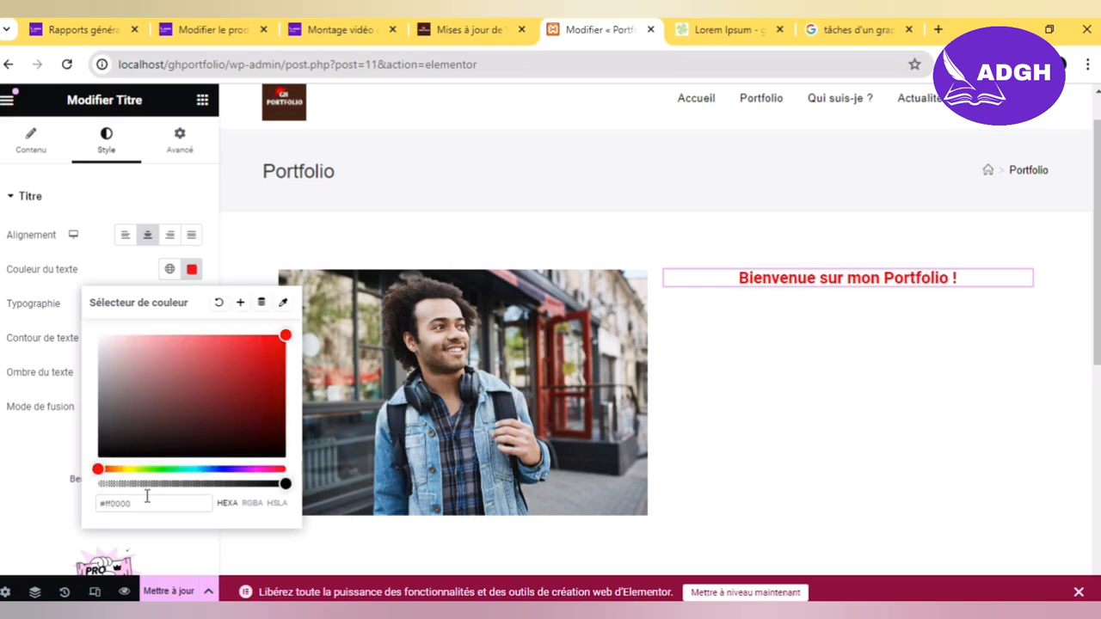
pyautogui.click(53, 465)
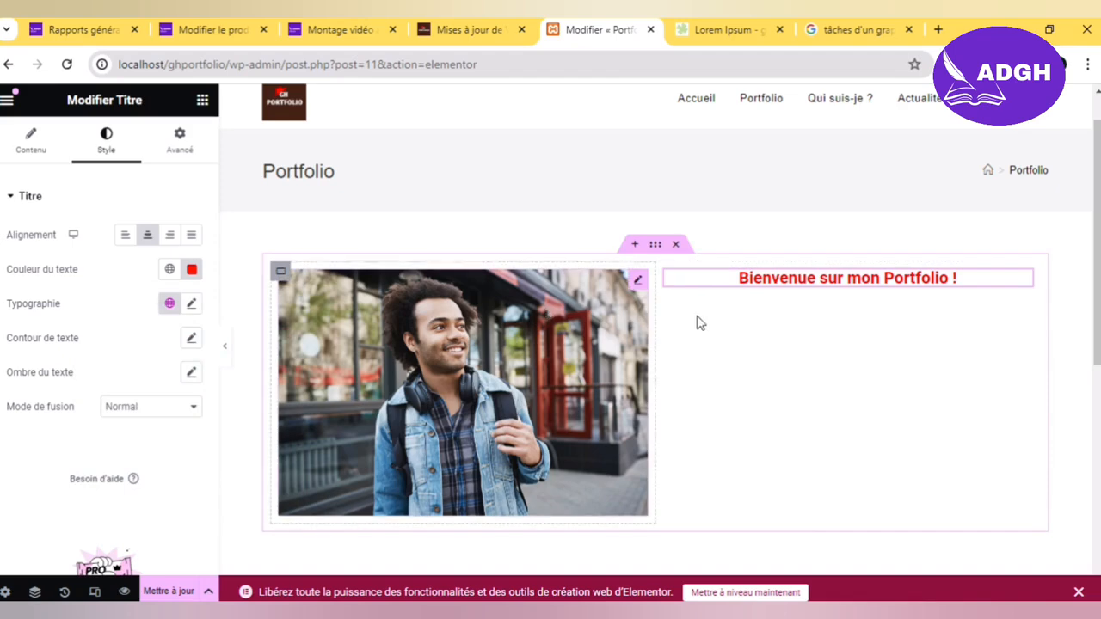
# Step: Set the title's typography to the Roboto Serif family with the Gras weight
pyautogui.click(192, 311)
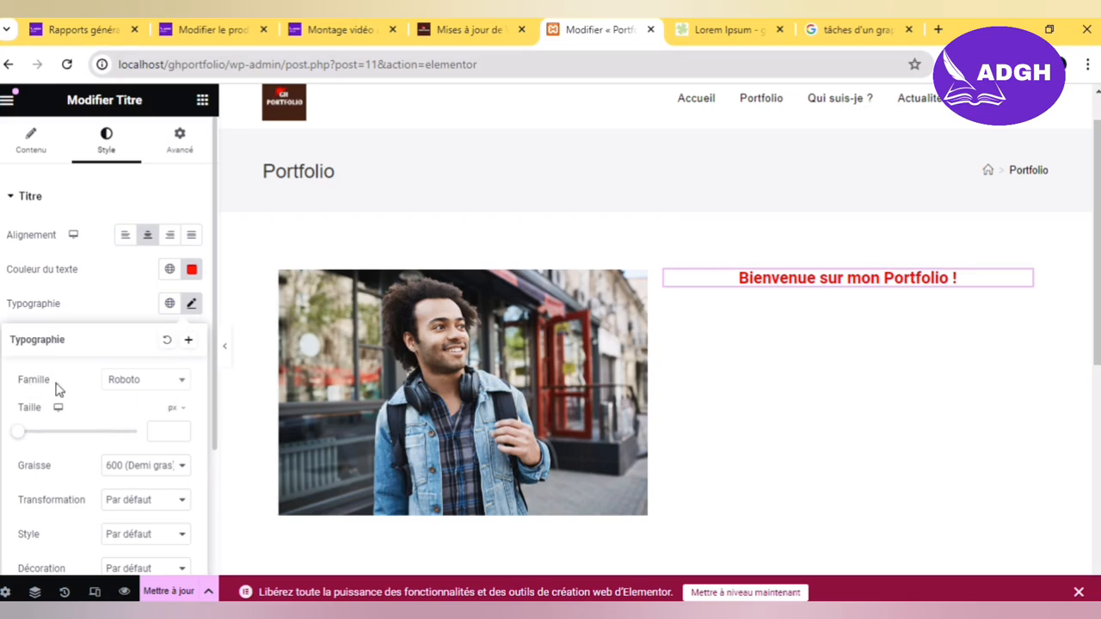
pyautogui.click(161, 388)
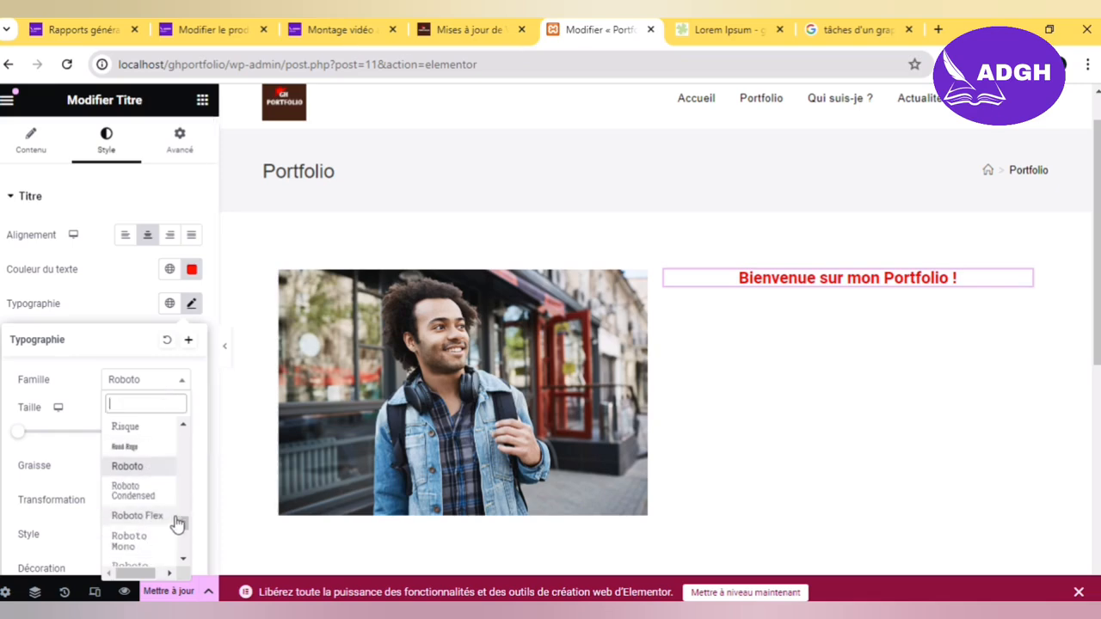
pyautogui.moveTo(183, 529); pyautogui.dragTo(182, 515)
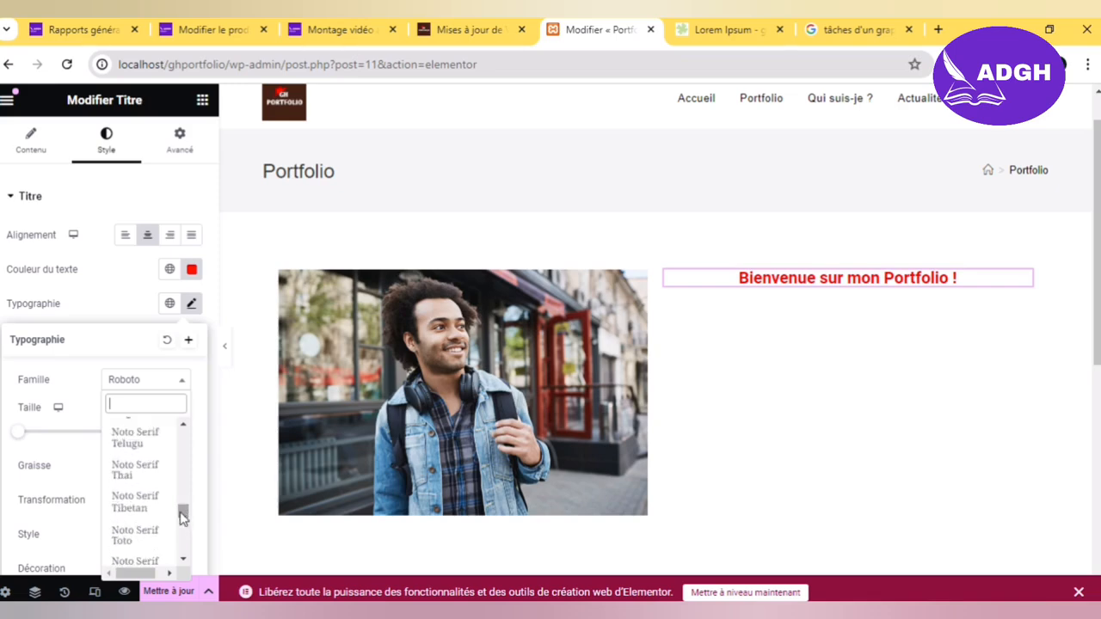
pyautogui.write('ROBO')
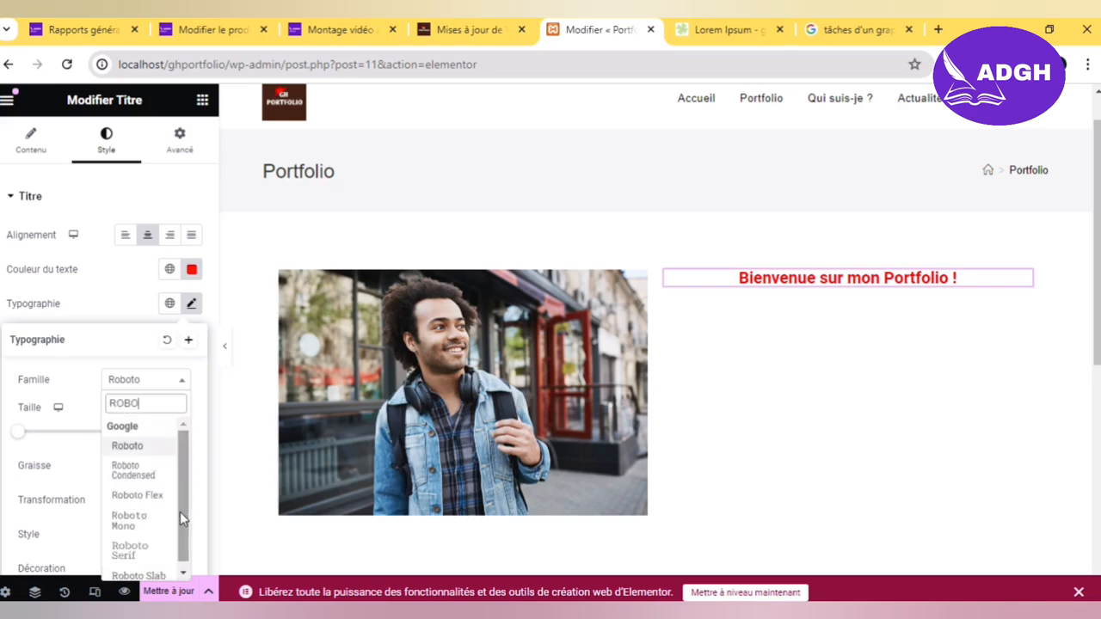
pyautogui.click(145, 555)
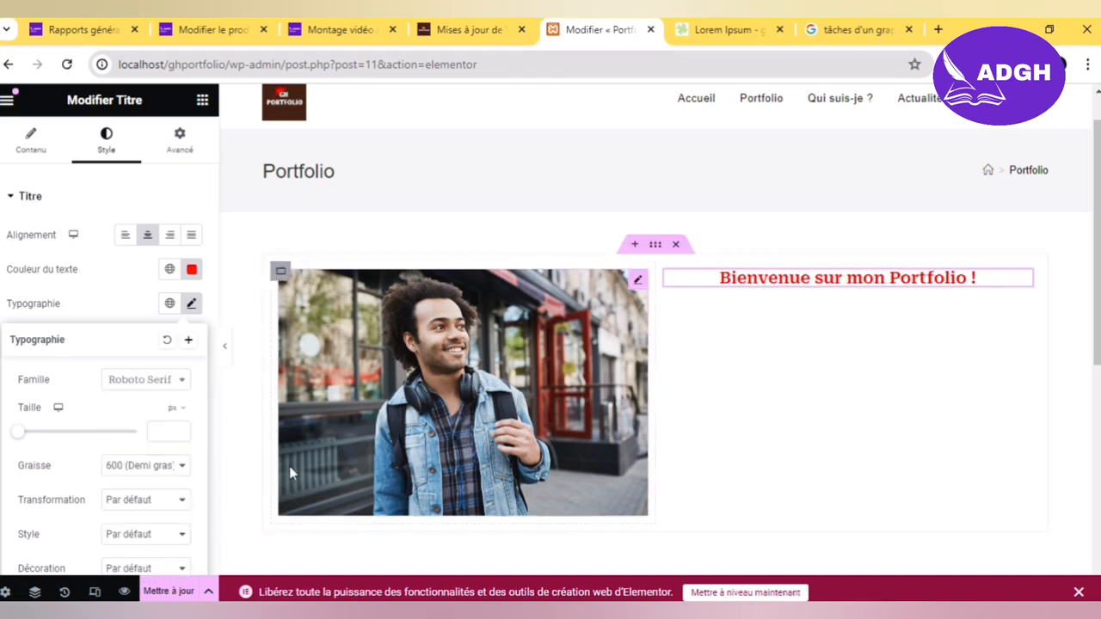
pyautogui.click(164, 467)
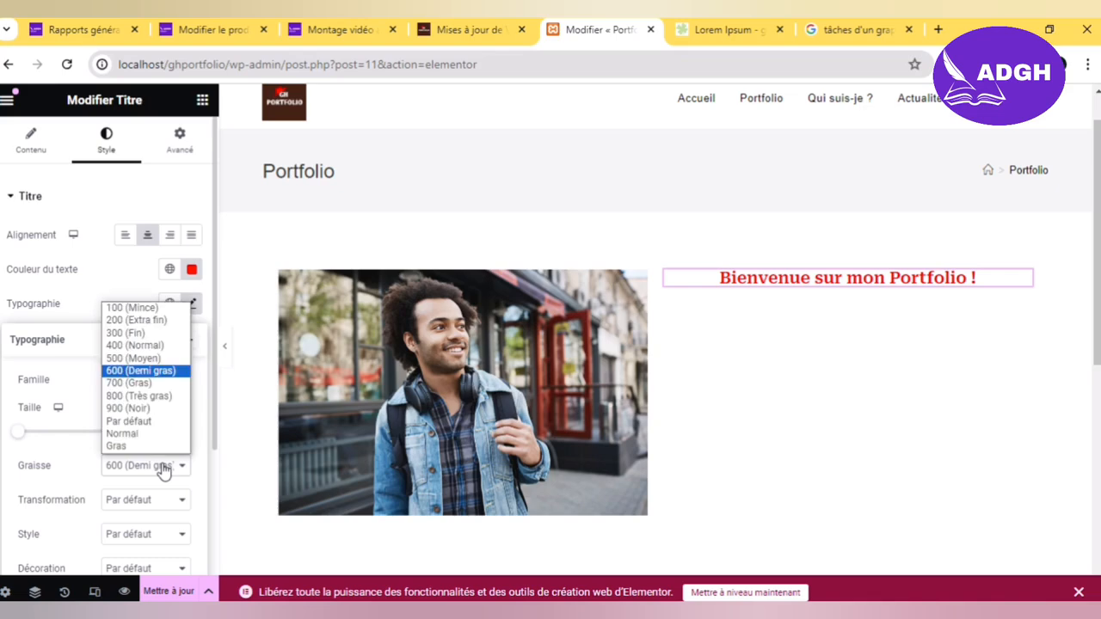
pyautogui.click(151, 447)
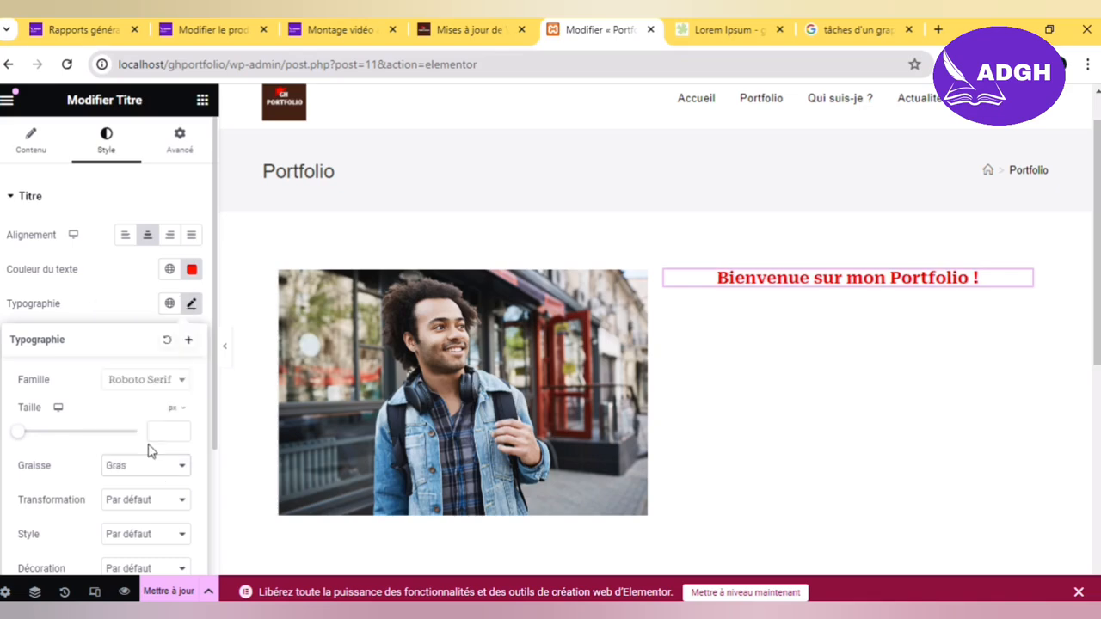
pyautogui.click(118, 306)
pyautogui.click(190, 306)
pyautogui.click(129, 501)
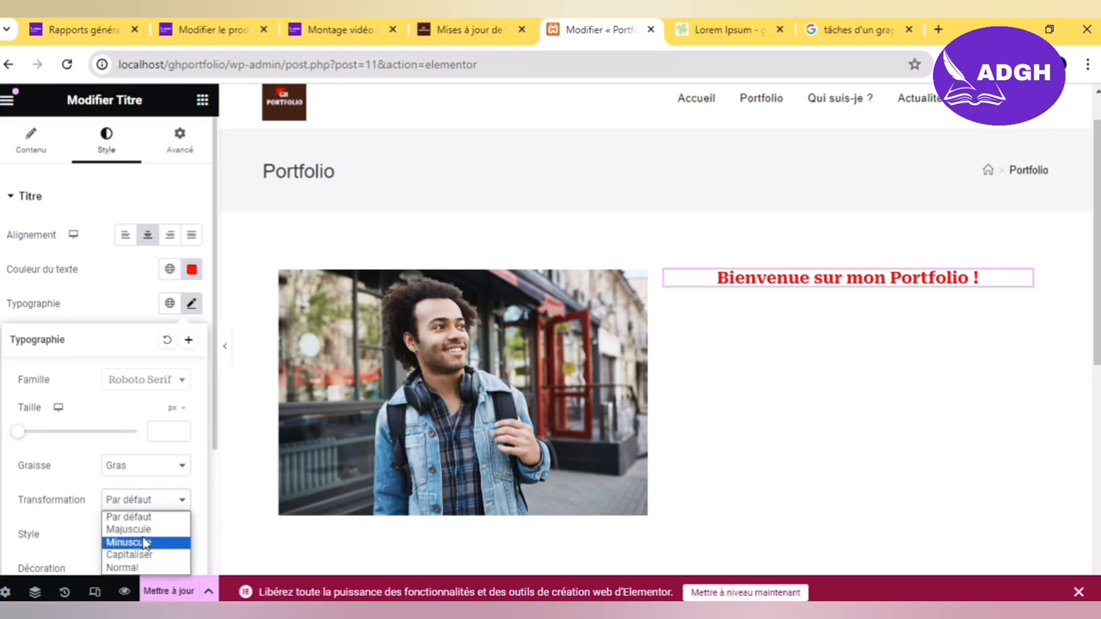
pyautogui.click(76, 501)
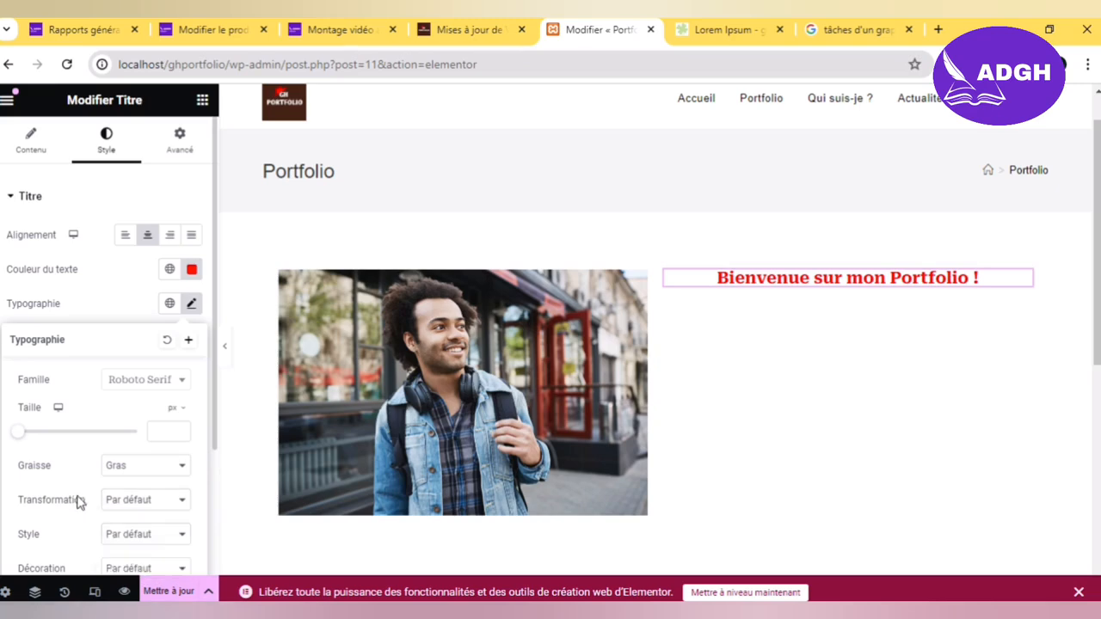
pyautogui.click(144, 534)
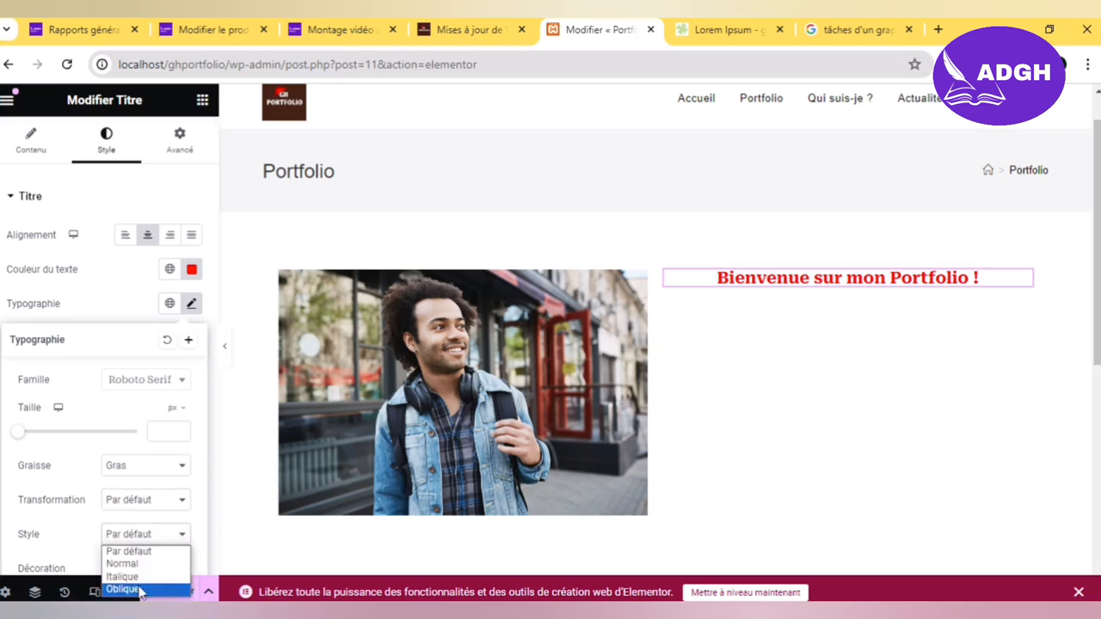
pyautogui.click(92, 534)
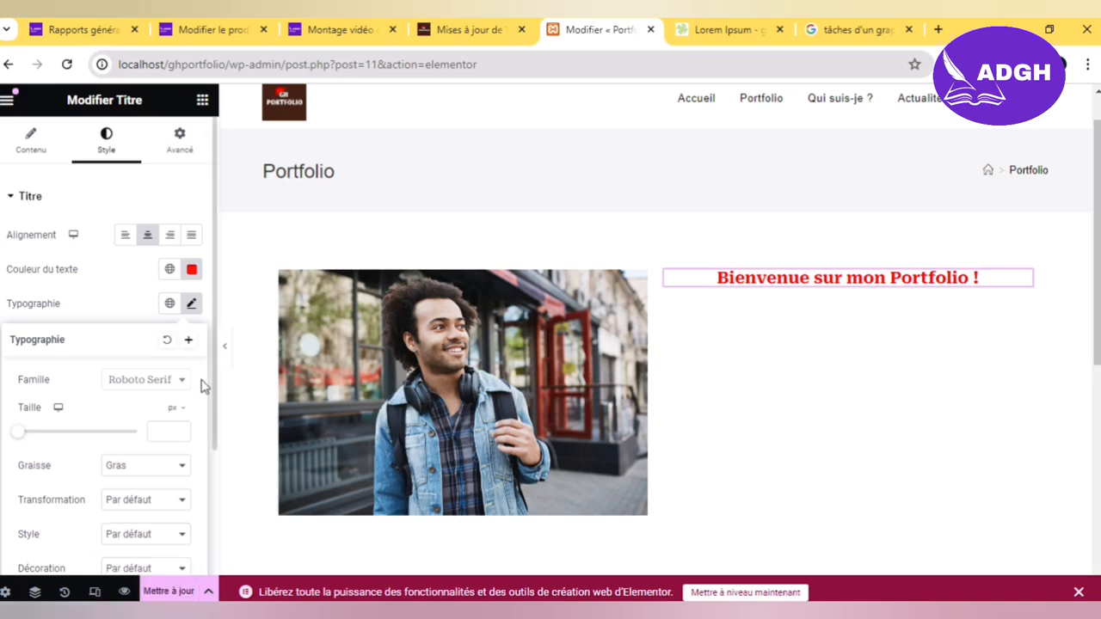
pyautogui.click(125, 236)
pyautogui.click(148, 236)
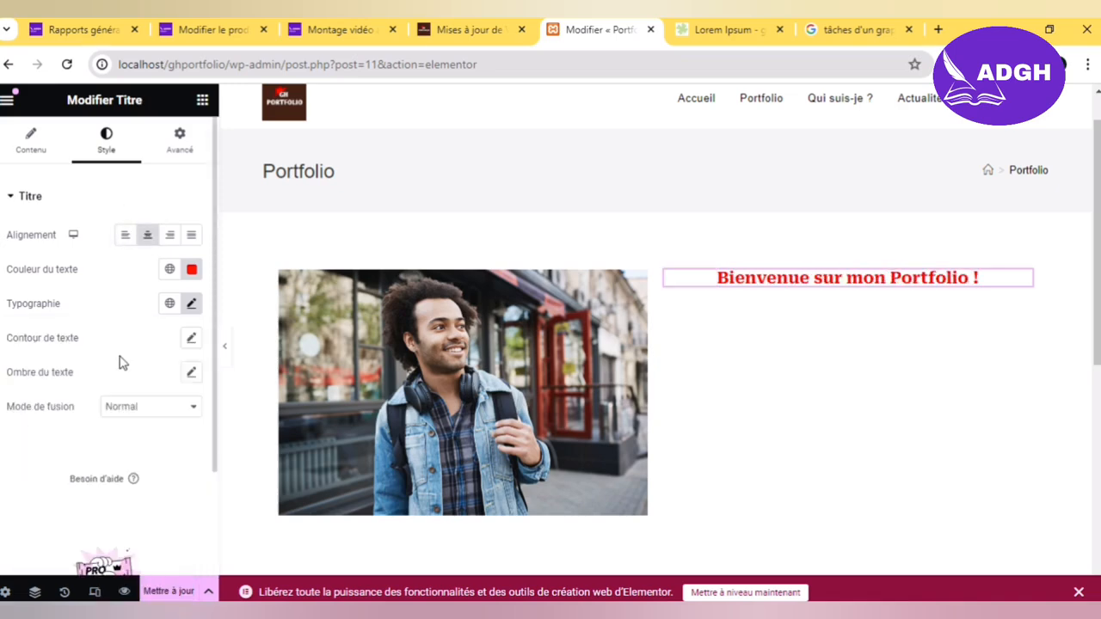
# Step: Increase the "Bienvenue sur mon Portfolio !" title's font size to 71 px
pyautogui.click(191, 303)
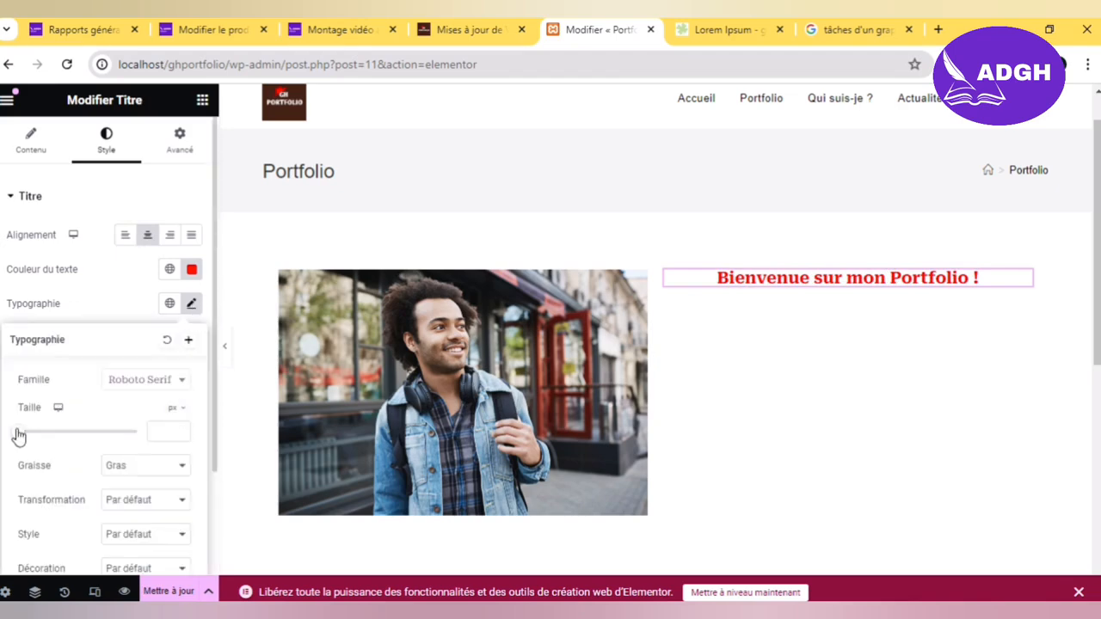
pyautogui.moveTo(17, 433); pyautogui.dragTo(60, 442)
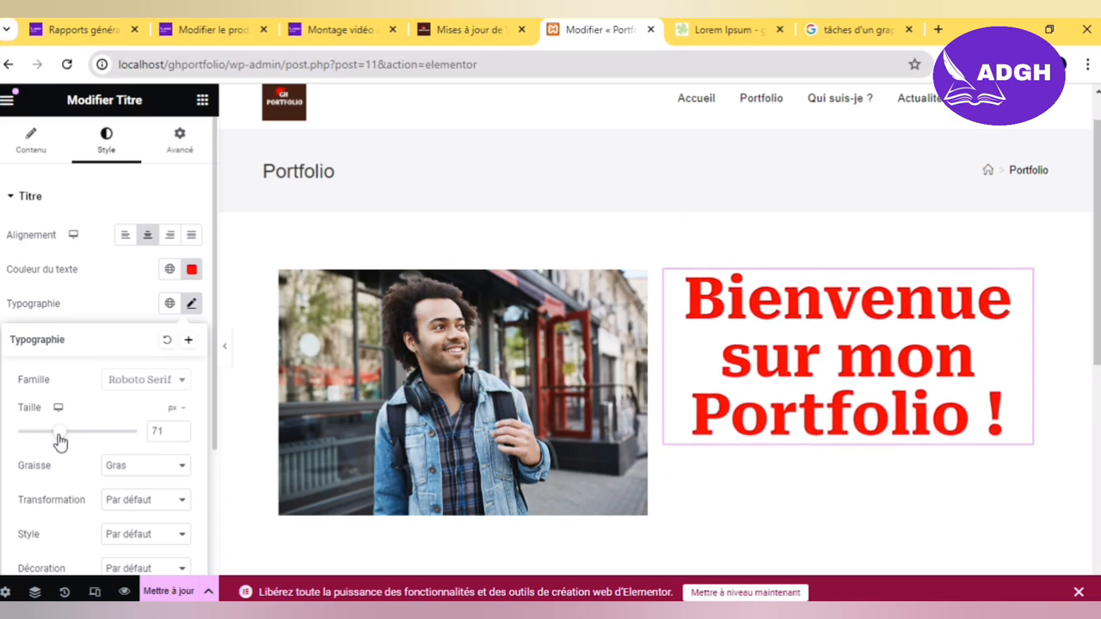
pyautogui.click(102, 288)
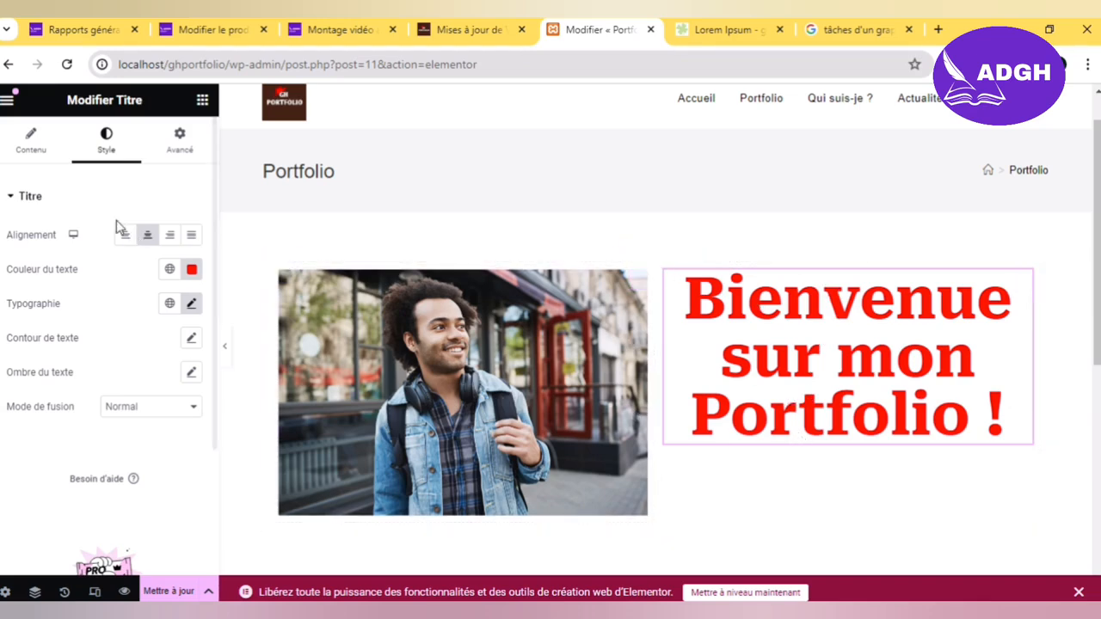
# Step: Set the title's outer margin to 0 px on all four sides, leaving the sides linked
pyautogui.click(178, 143)
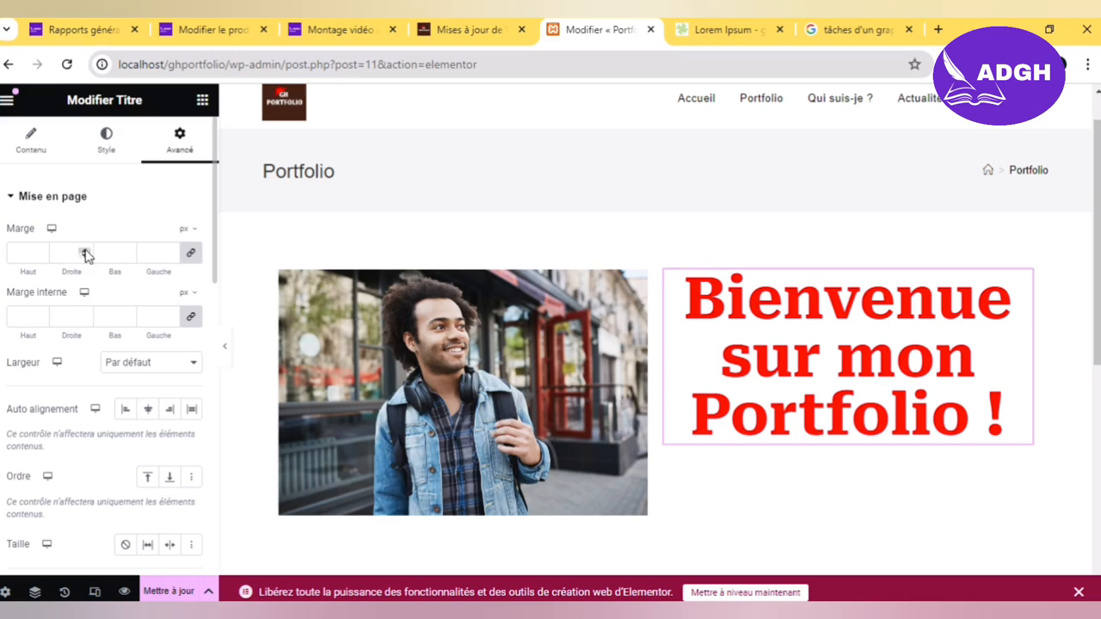
pyautogui.click(191, 258)
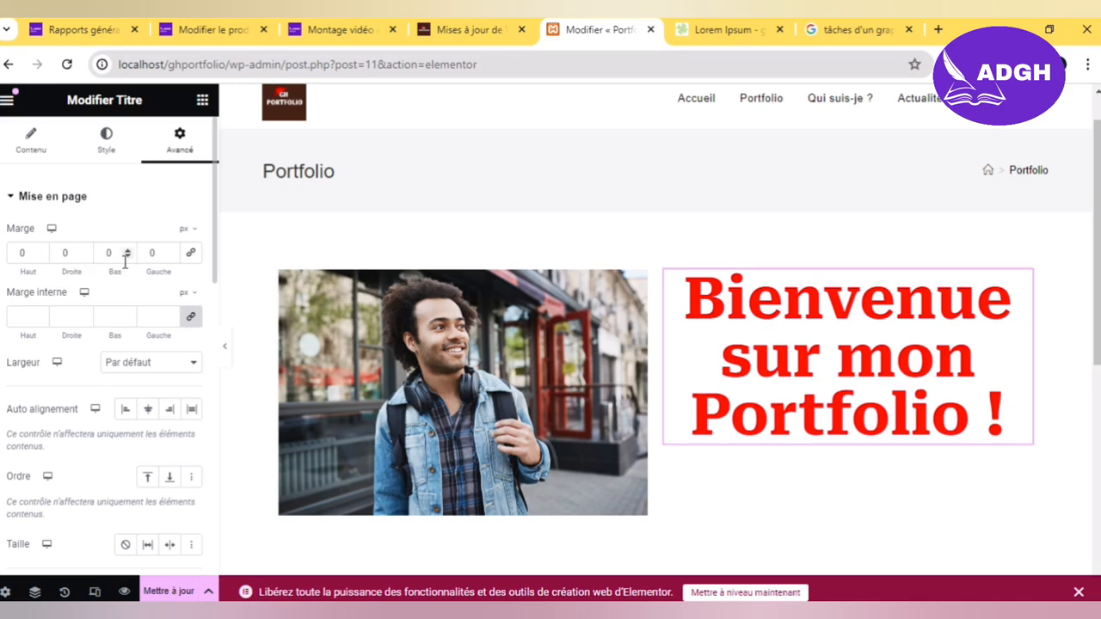
pyautogui.click(192, 254)
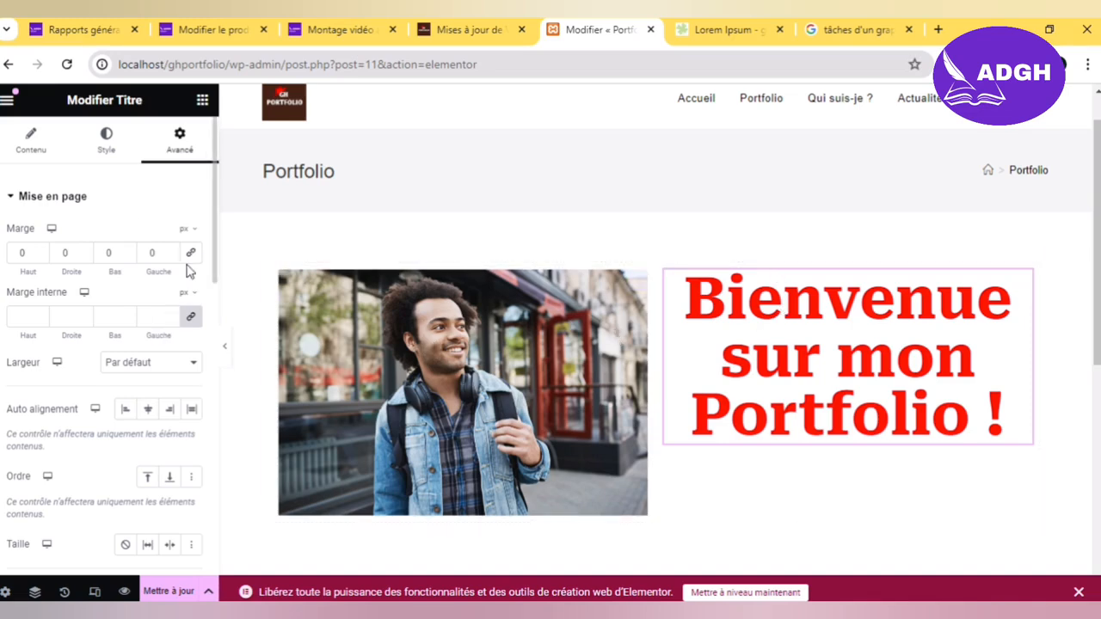
pyautogui.click(190, 252)
# Step: Unlink the title's inner margin sides and set the top inner margin to 50 px
pyautogui.click(190, 316)
pyautogui.click(40, 313)
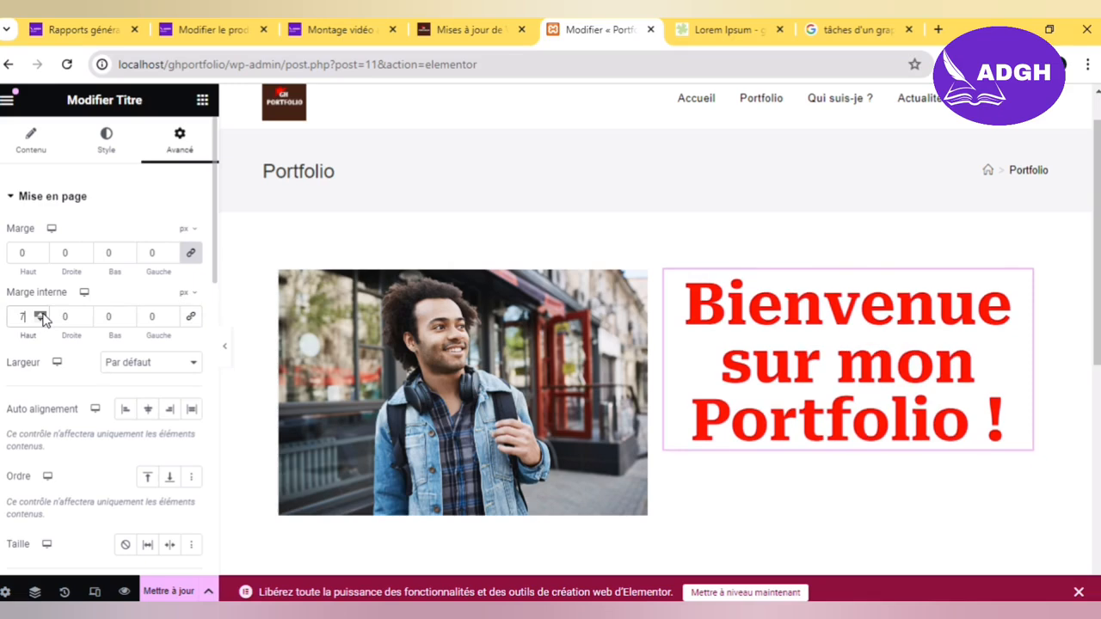
pyautogui.click(43, 314)
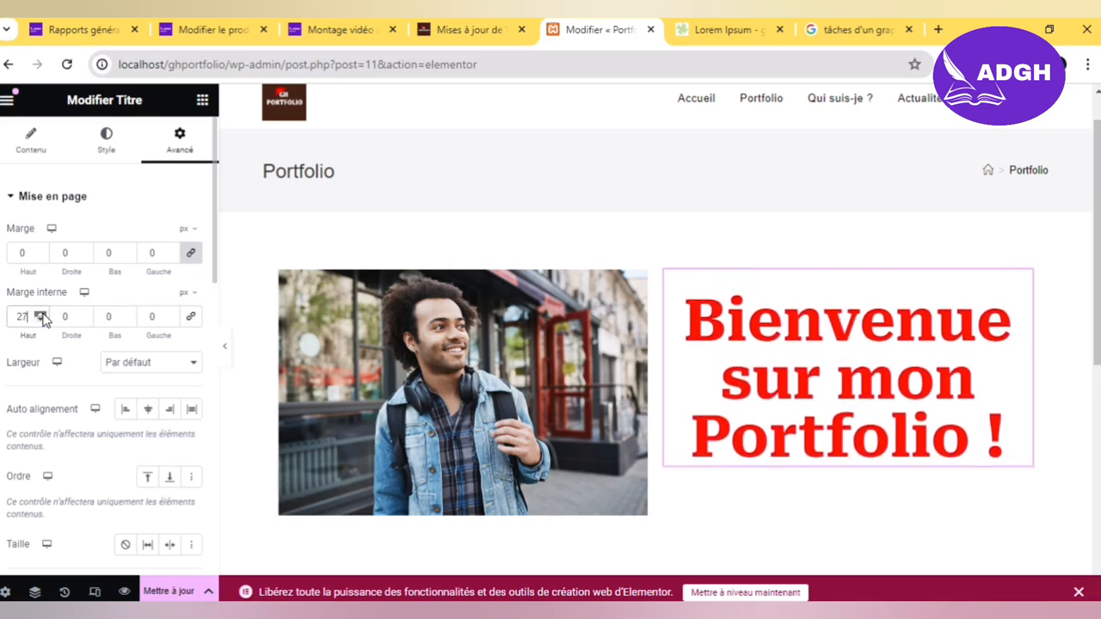
pyautogui.click(42, 314)
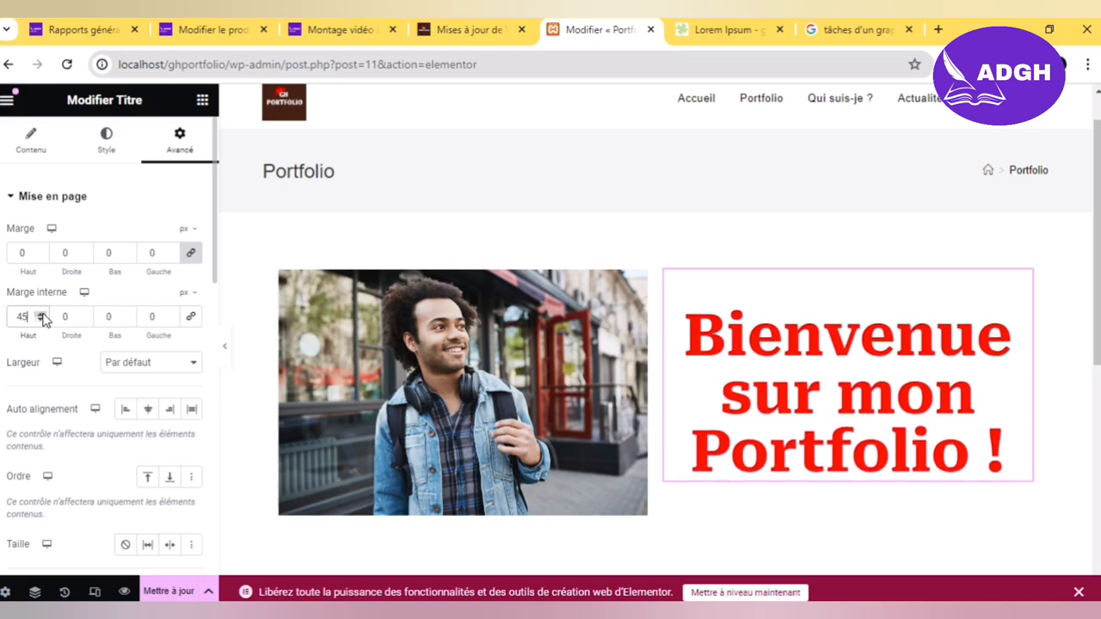
pyautogui.click(41, 313)
pyautogui.click(41, 313)
pyautogui.click(40, 314)
pyautogui.click(40, 313)
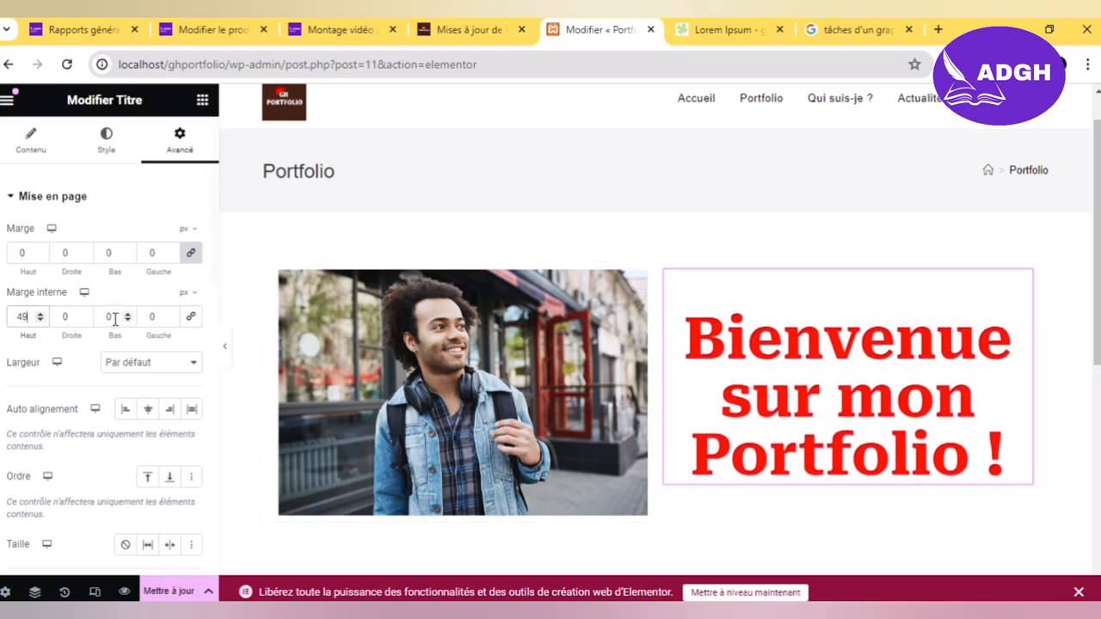
pyautogui.click(41, 313)
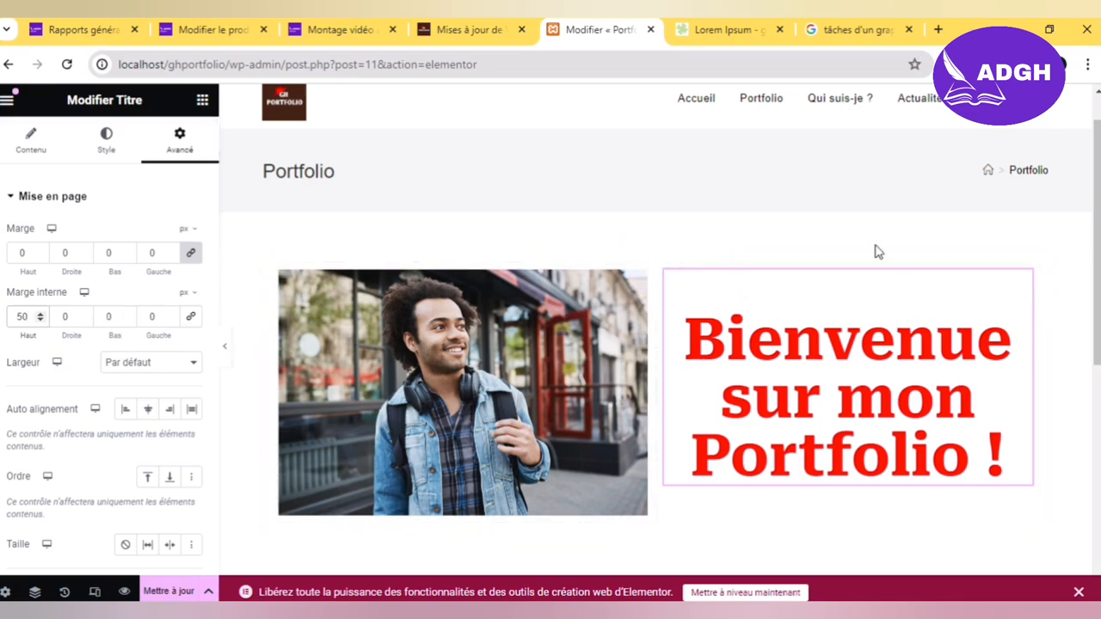
# Step: Select the photo of the man with headphones and set its alignment to centre
pyautogui.scroll(-2, 1099, 270)
pyautogui.scroll(-2, 1100, 271)
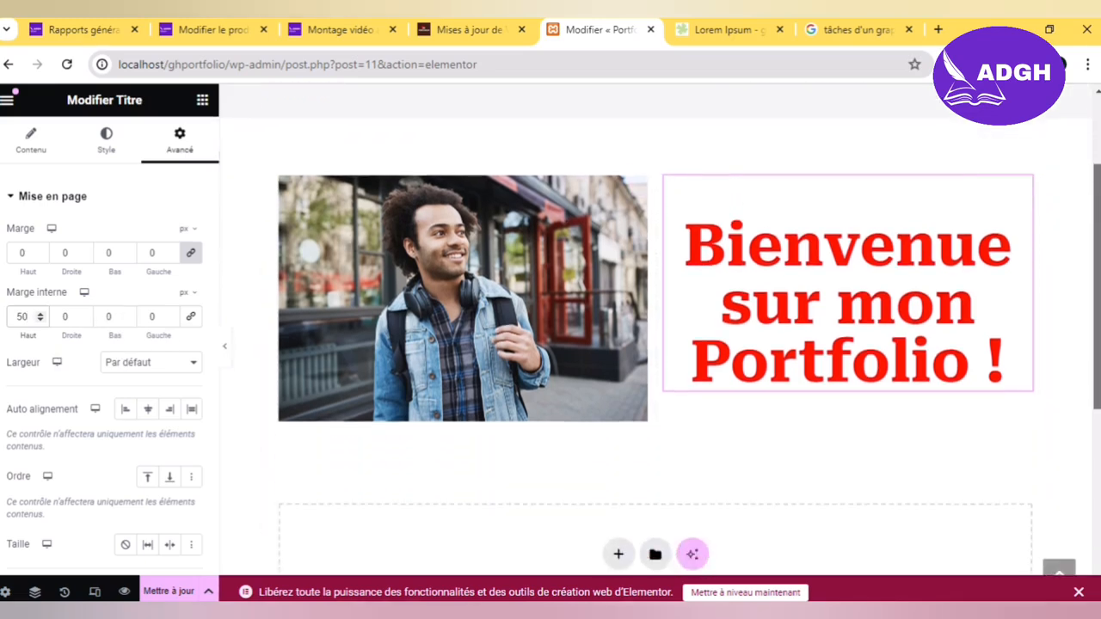
pyautogui.scroll(-1, 661, 331)
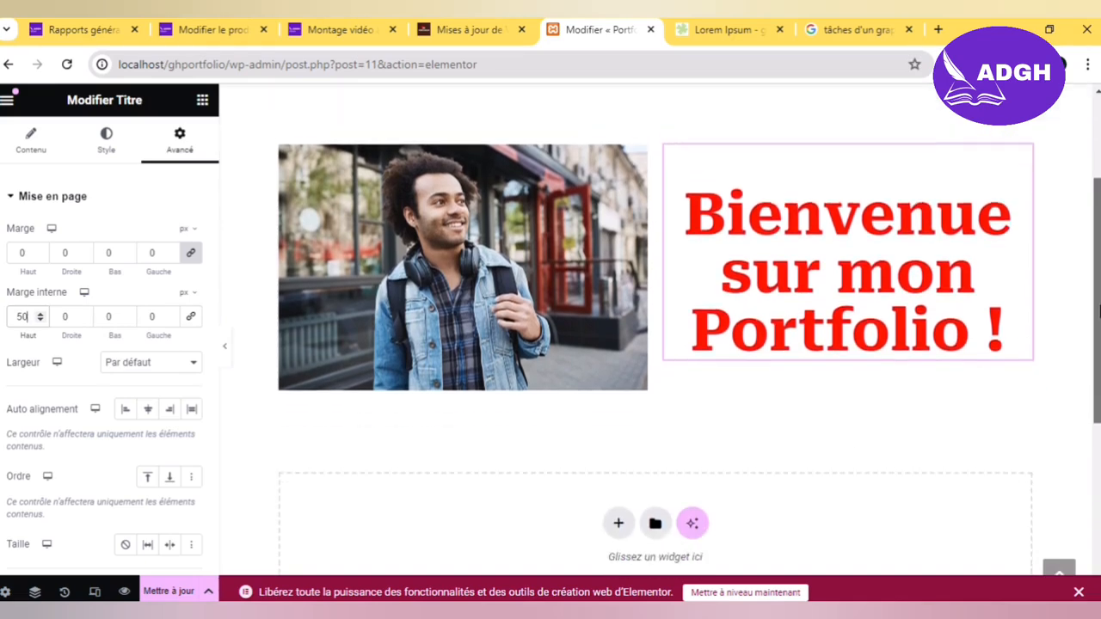
pyautogui.moveTo(1099, 325); pyautogui.dragTo(1099, 321)
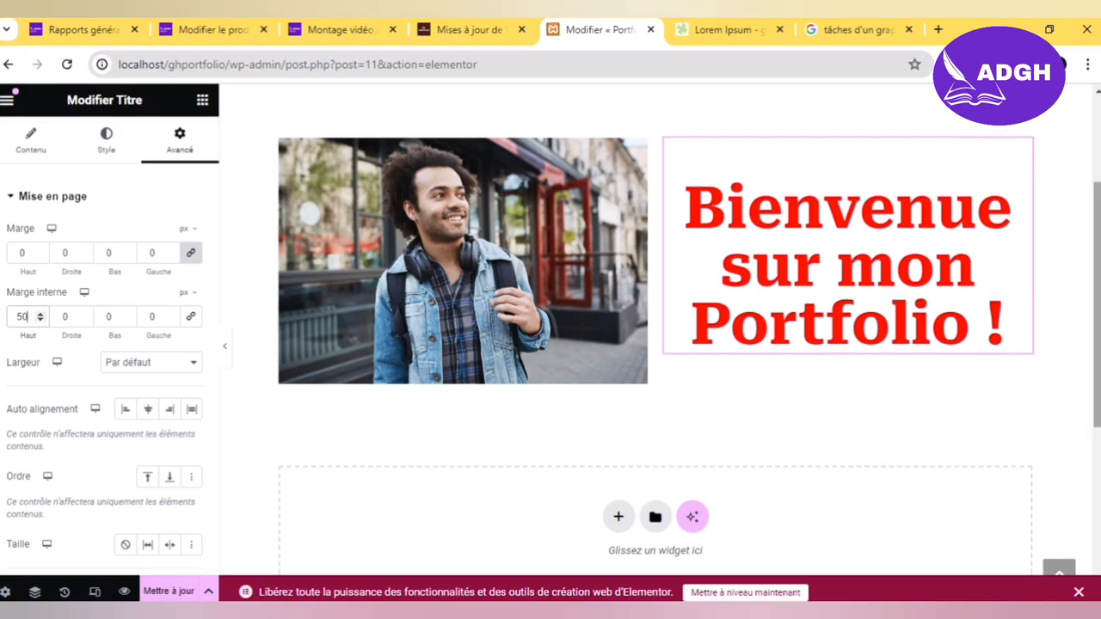
pyautogui.click(469, 284)
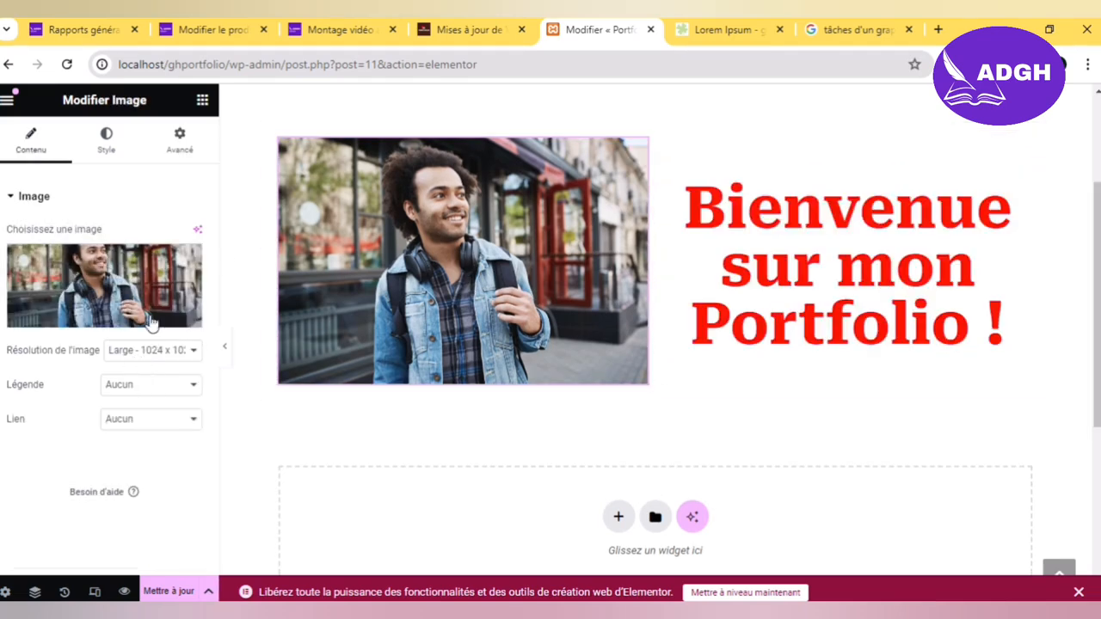
pyautogui.click(121, 151)
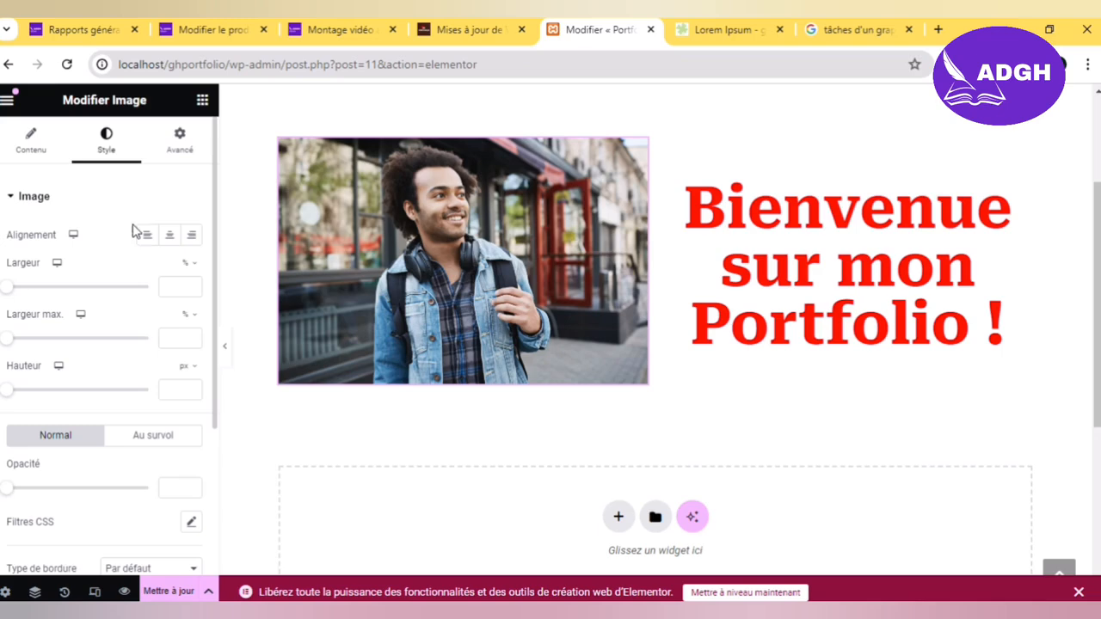
pyautogui.click(170, 238)
# Step: Set the photo's border radius to 45 px on all corners and its border type to Aucun
pyautogui.click(181, 140)
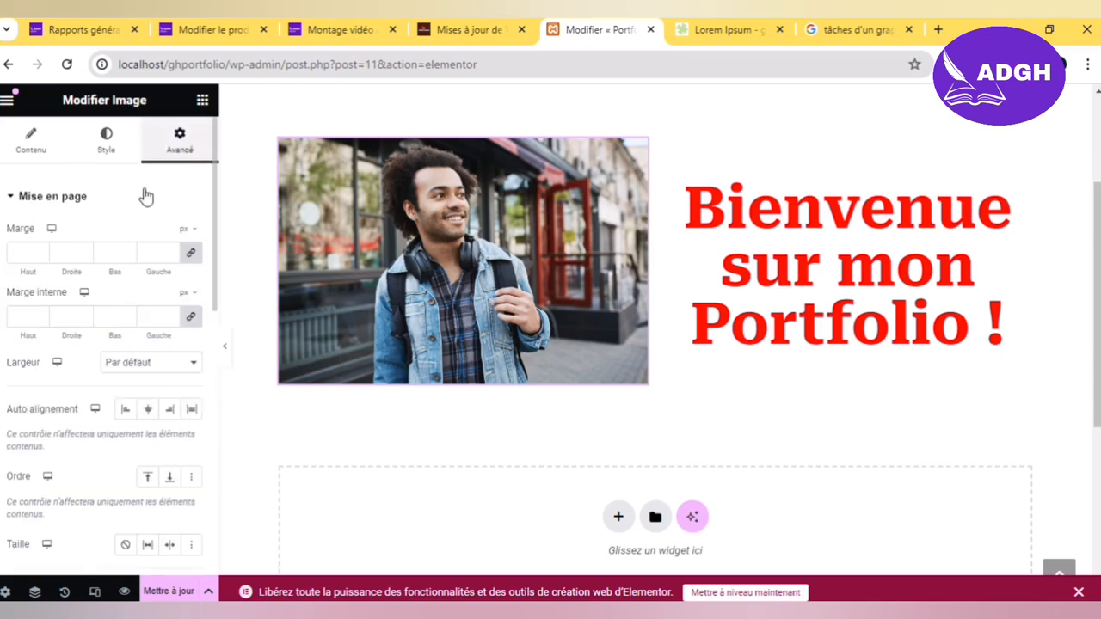
pyautogui.click(79, 199)
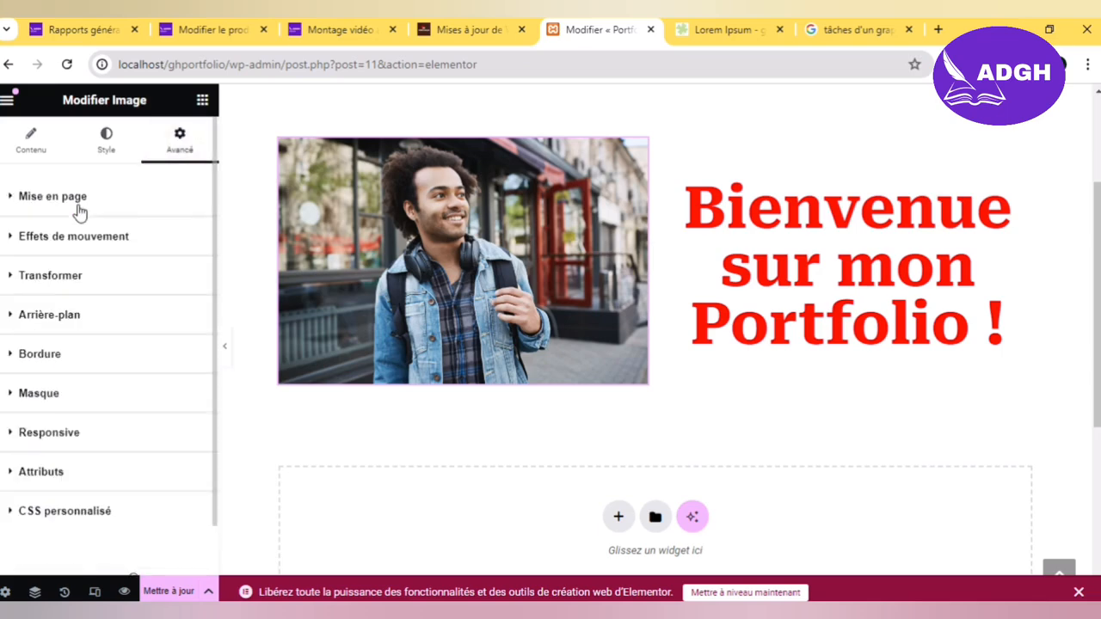
pyautogui.click(88, 359)
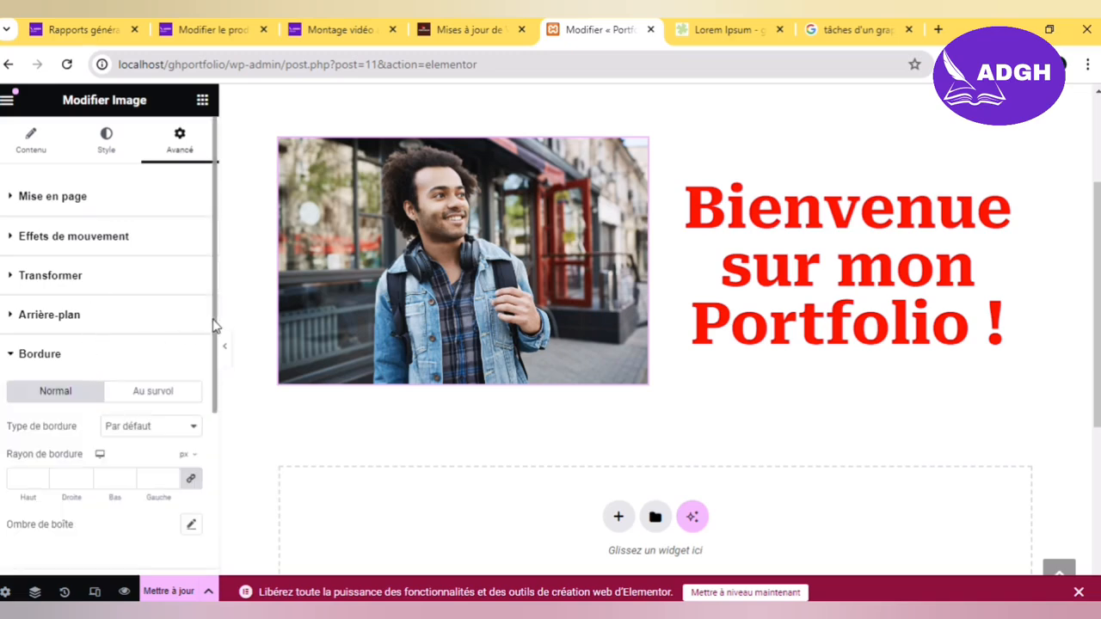
pyautogui.scroll(-2, 212, 379)
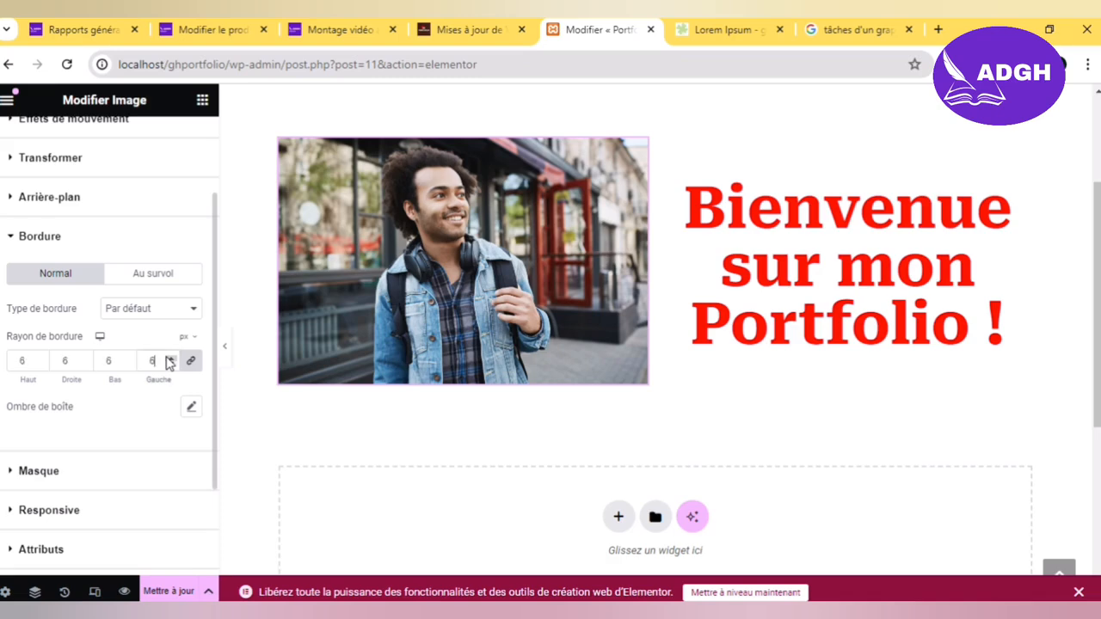
pyautogui.click(168, 357)
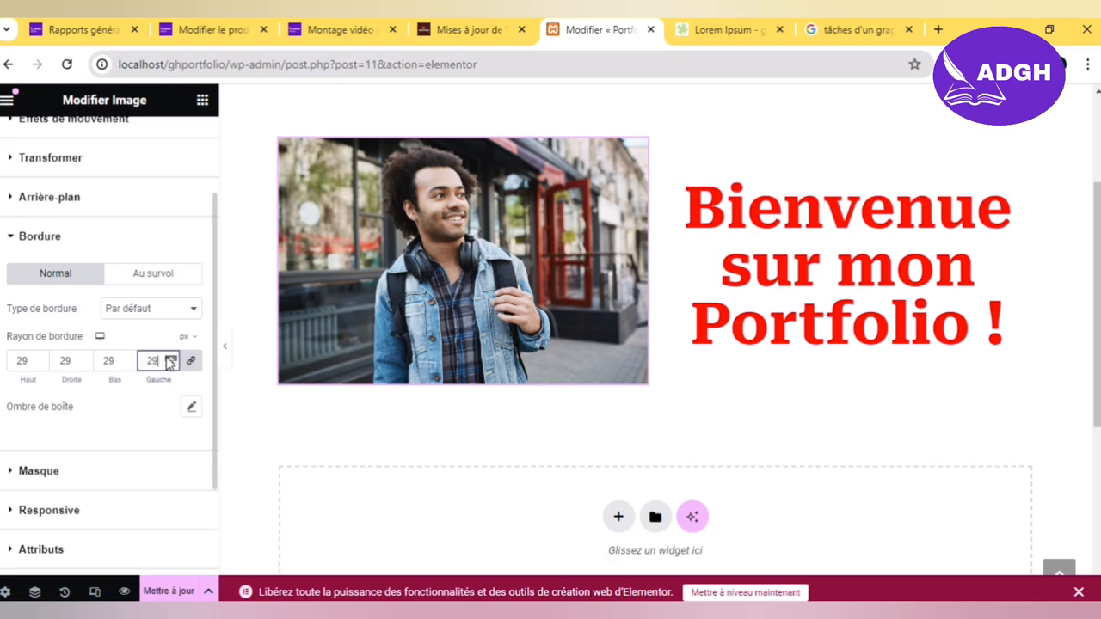
pyautogui.click(169, 359)
pyautogui.click(155, 311)
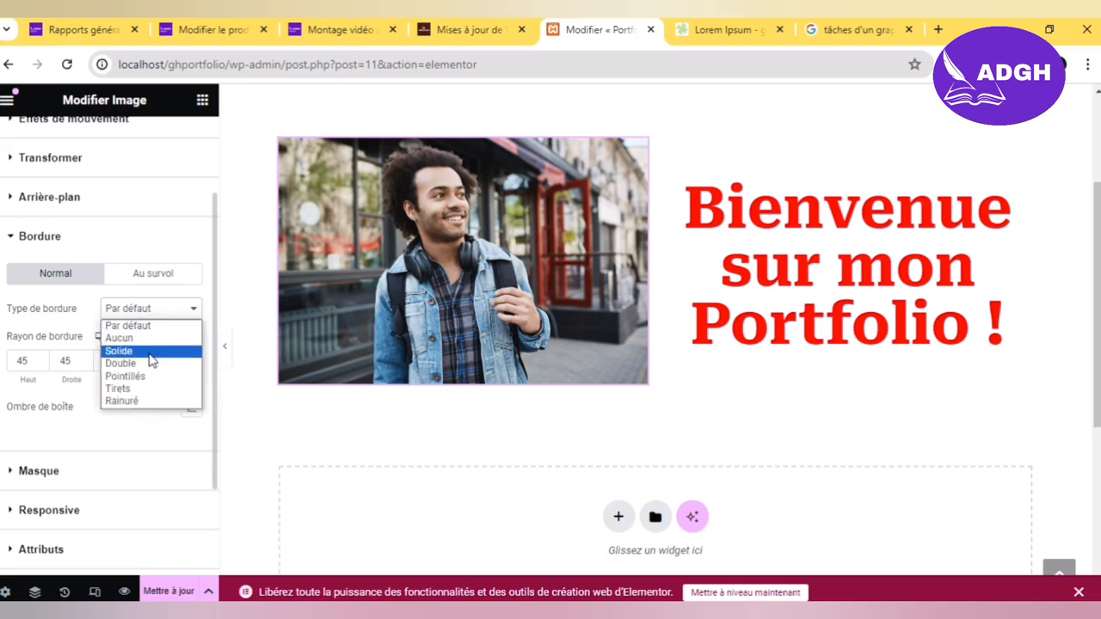
pyautogui.click(152, 345)
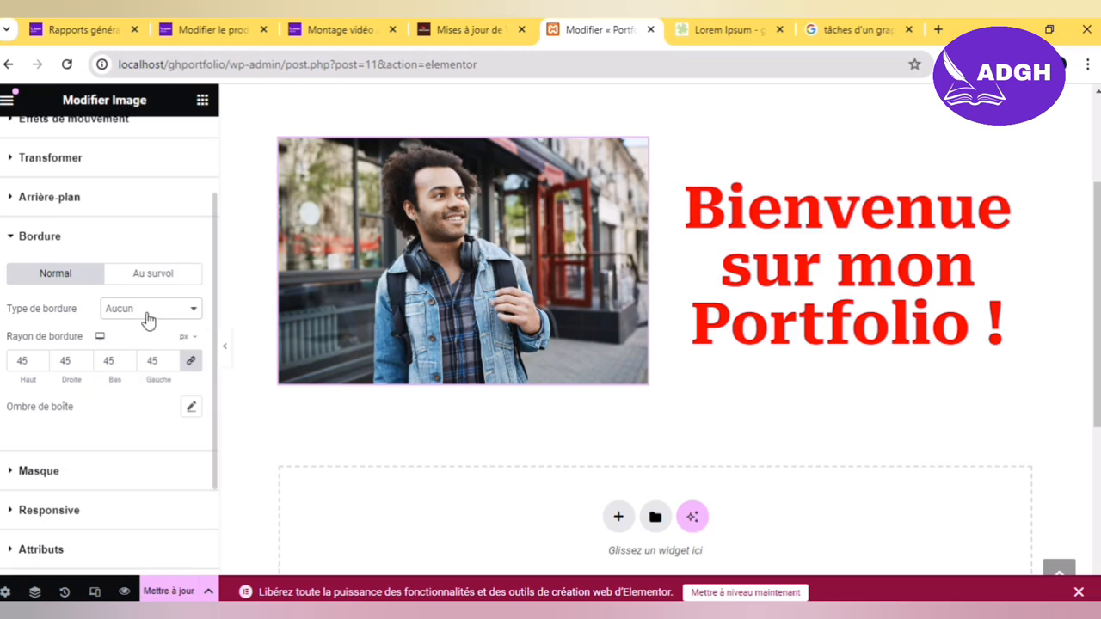
# Step: Try a Solide border on the photo with a 77 px radius and linked widths of 34 px and -6 px
pyautogui.click(147, 315)
pyautogui.click(147, 351)
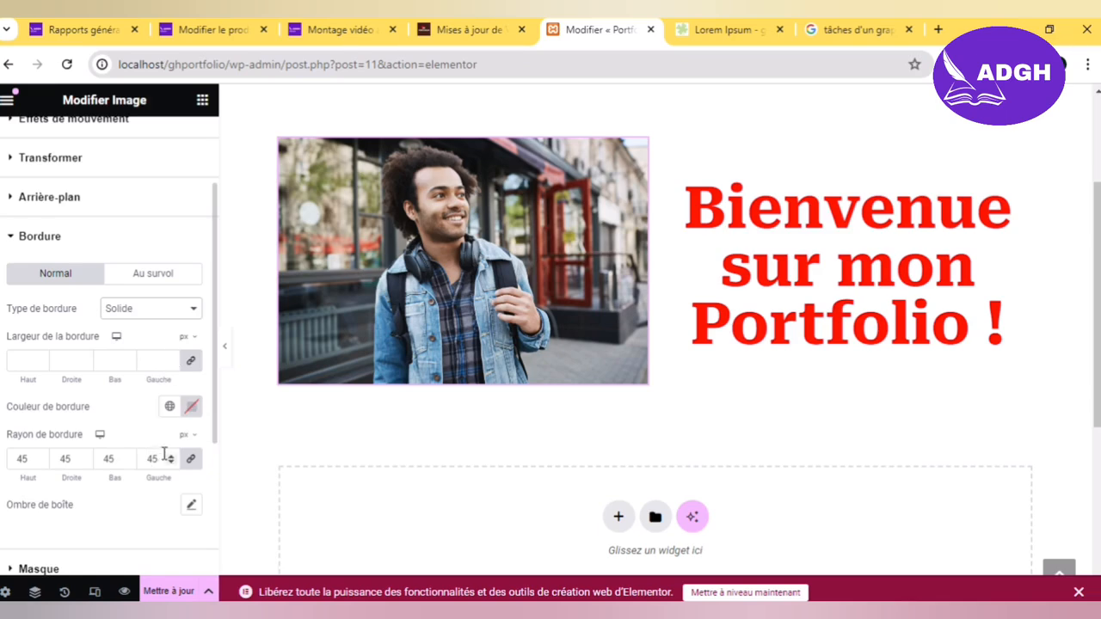
pyautogui.moveTo(171, 456); pyautogui.dragTo(171, 457)
pyautogui.click(170, 358)
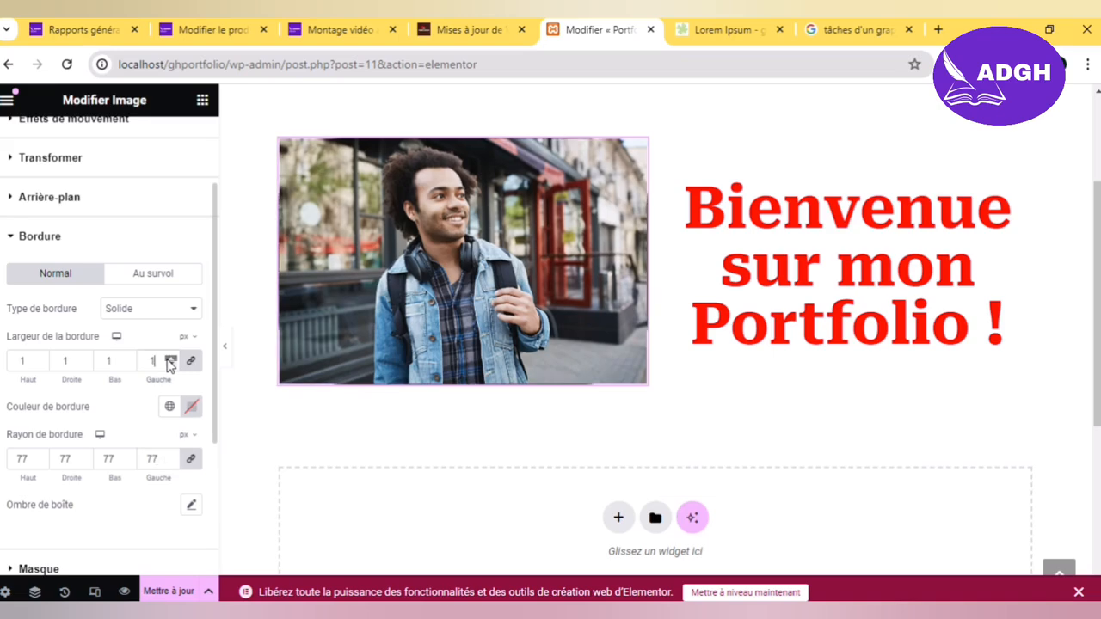
pyautogui.moveTo(170, 363); pyautogui.dragTo(170, 363)
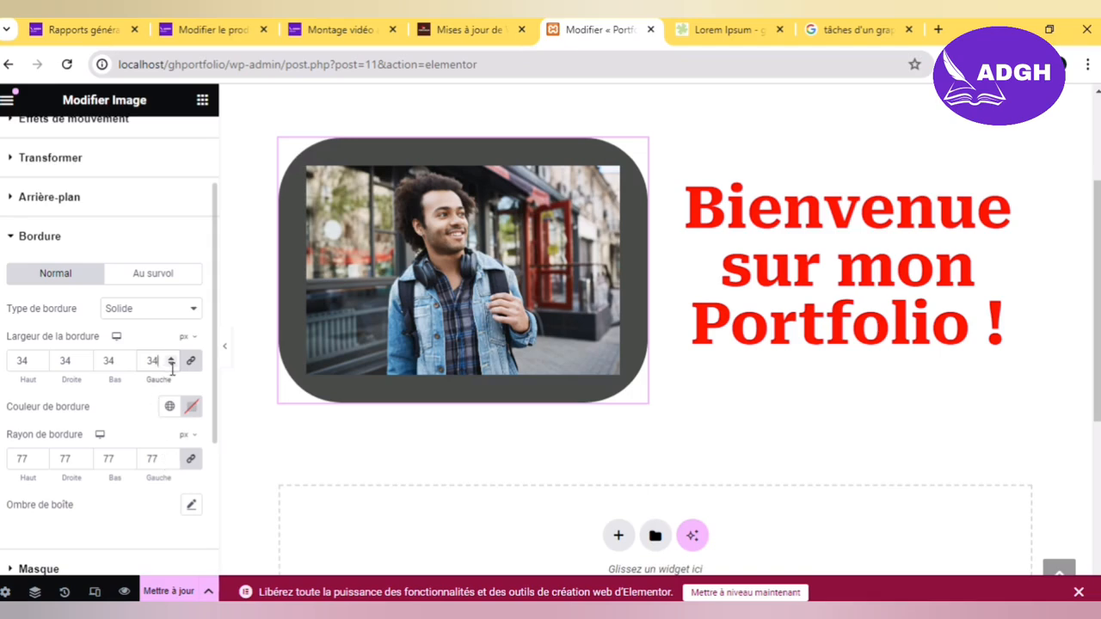
pyautogui.moveTo(171, 367); pyautogui.dragTo(172, 368)
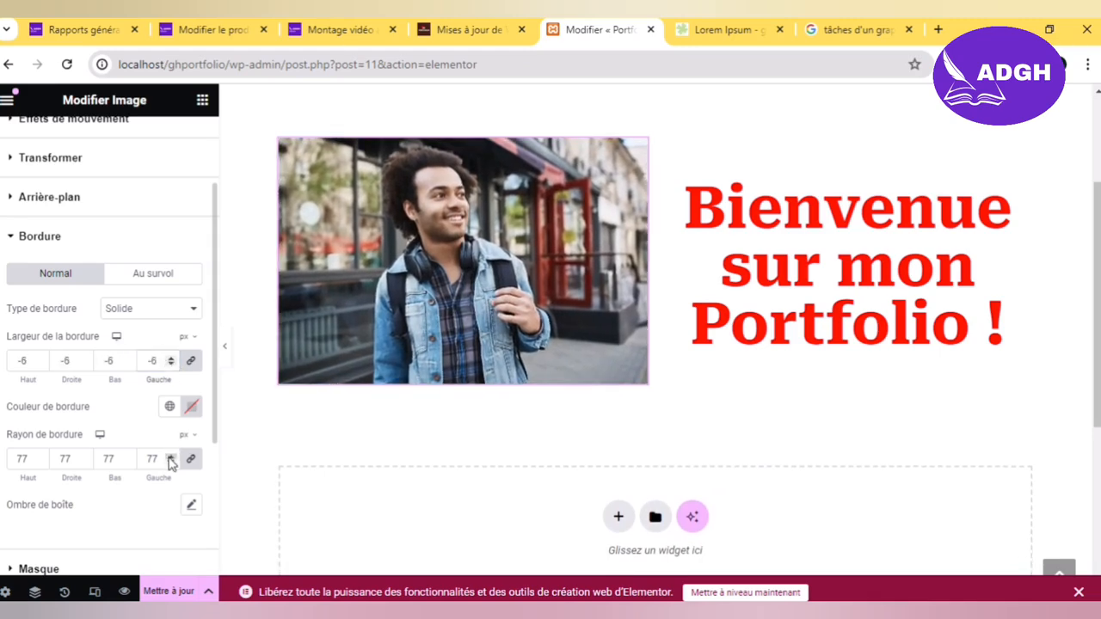
# Step: Clear the photo's border radius values and reset its border type to Par défaut
pyautogui.click(170, 456)
pyautogui.press('BackSpace')
pyautogui.press('BackSpace')
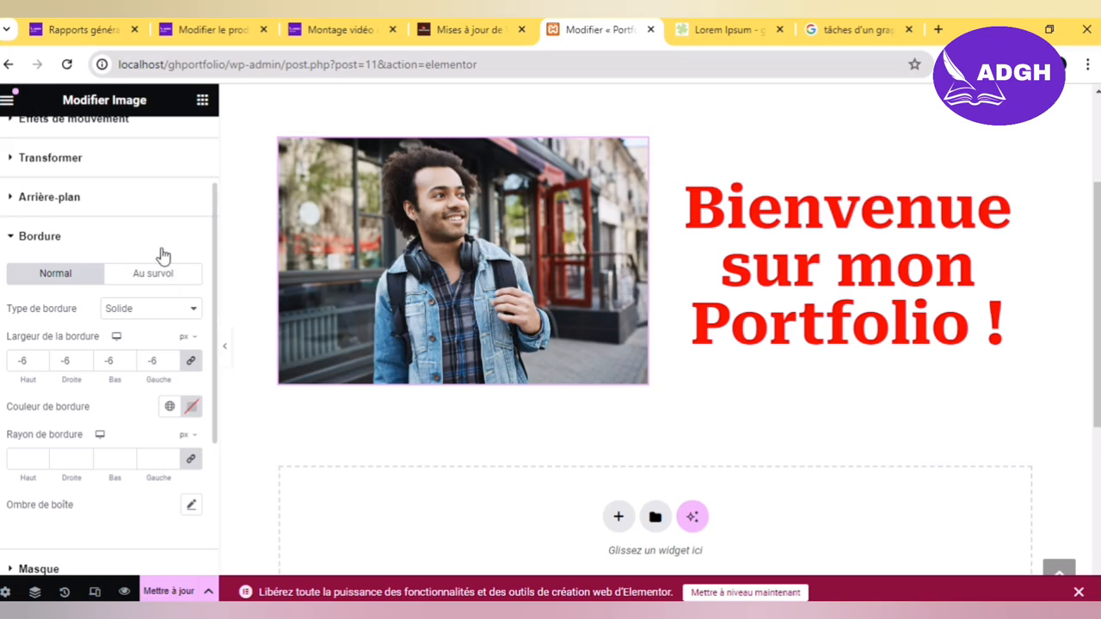
pyautogui.click(164, 313)
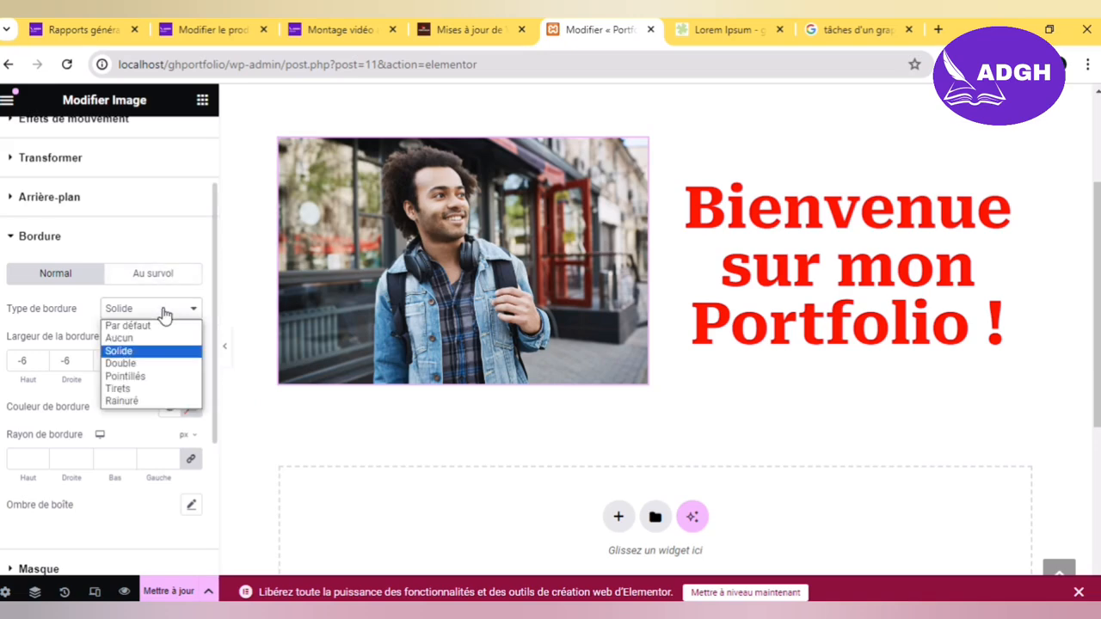
pyautogui.click(165, 323)
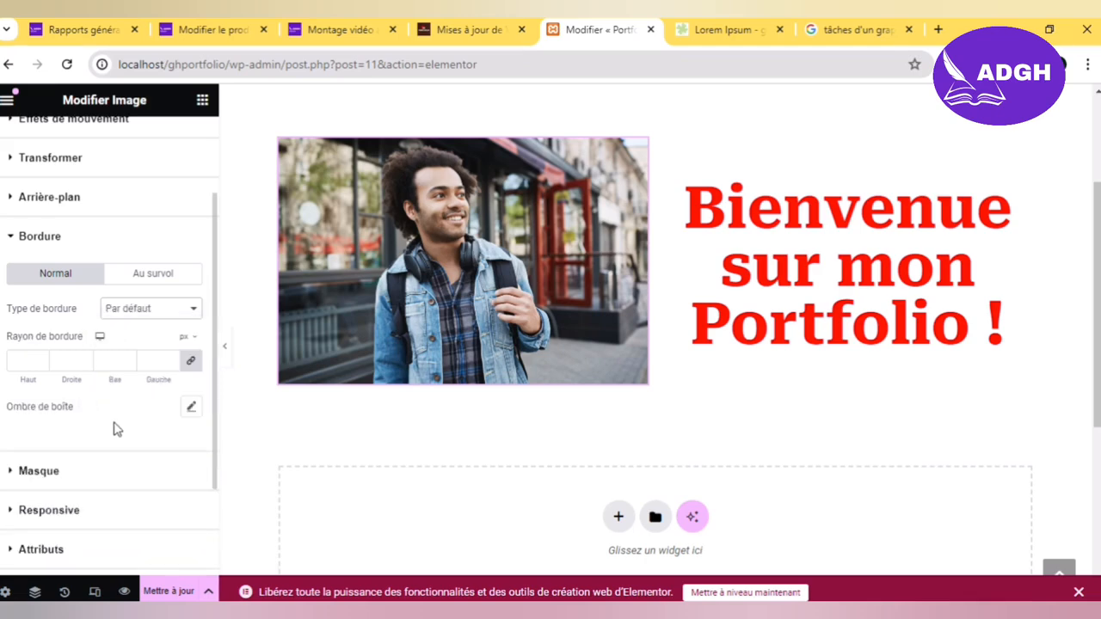
# Step: Add the default box shadow to the photo and set its border radius to 22 px on all corners
pyautogui.click(193, 407)
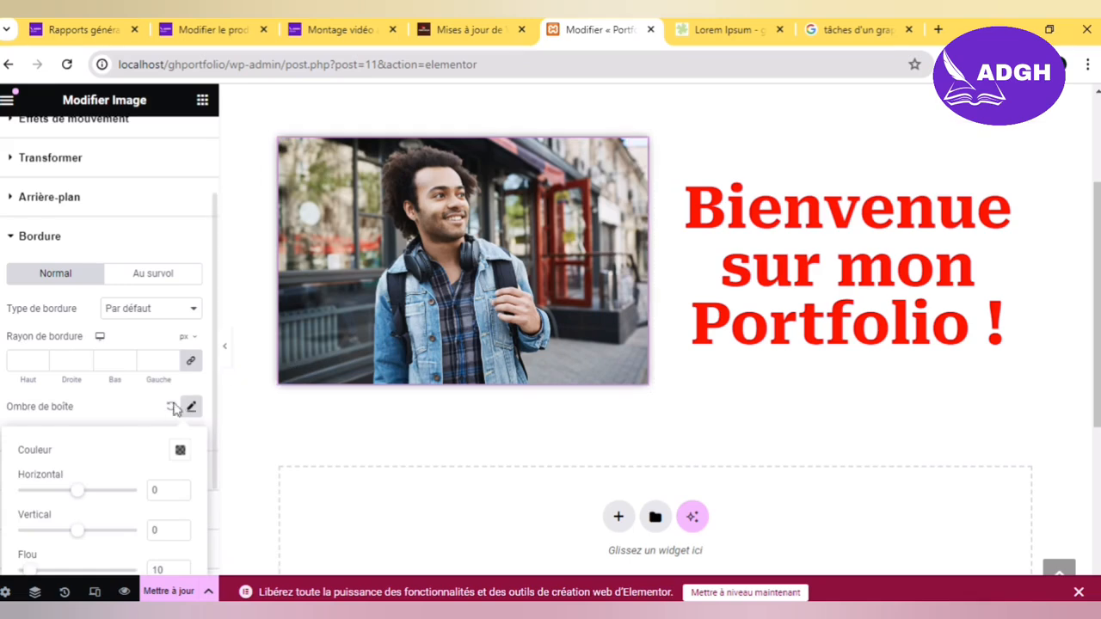
pyautogui.click(191, 408)
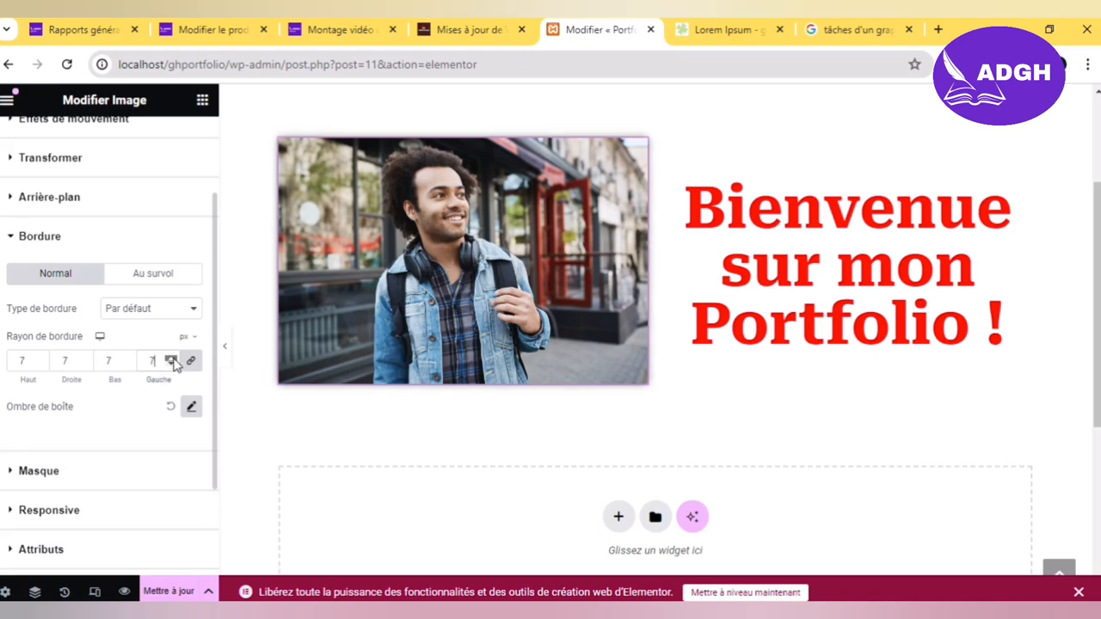
pyautogui.doubleClick(174, 363)
pyautogui.write('14')
pyautogui.doubleClick(173, 360)
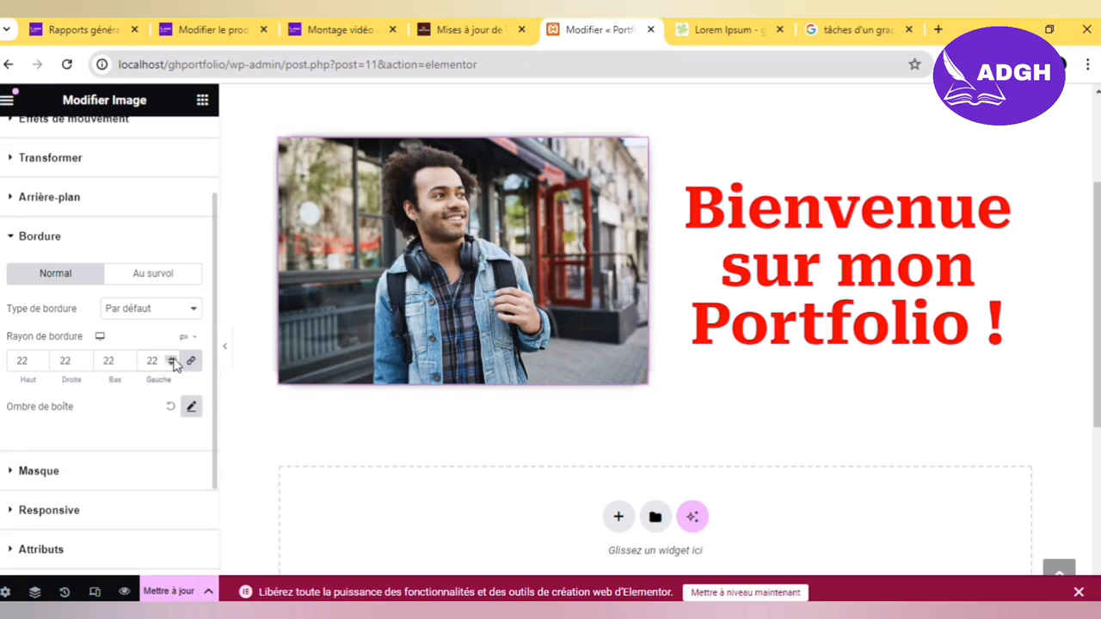
# Step: Set the photo's border type to Solide and its border radius to 37 px on all corners
pyautogui.click(167, 308)
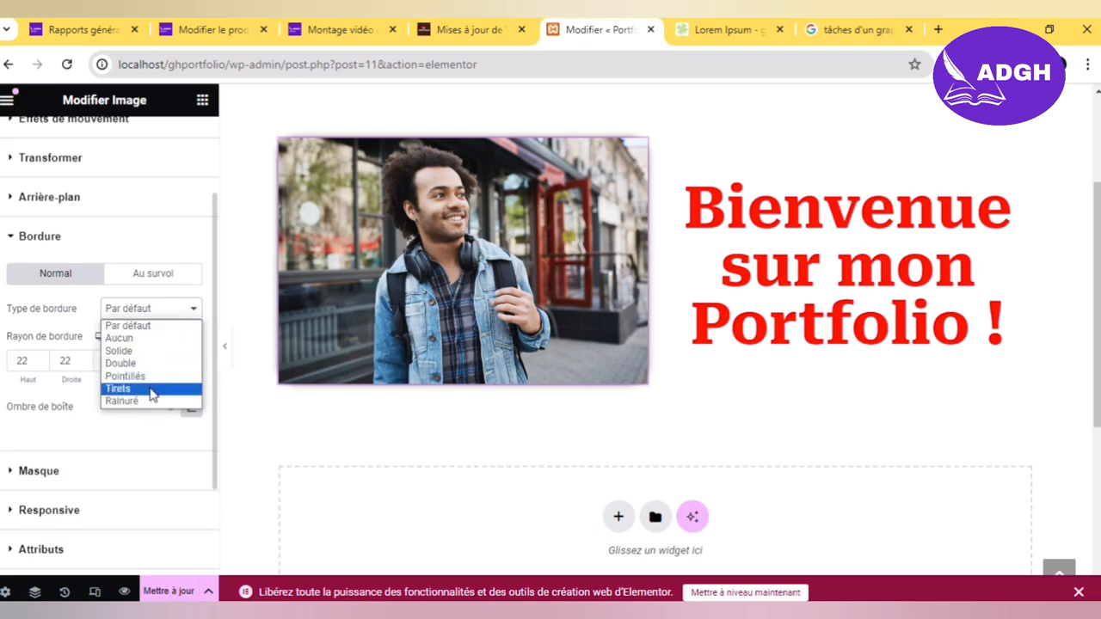
pyautogui.click(149, 344)
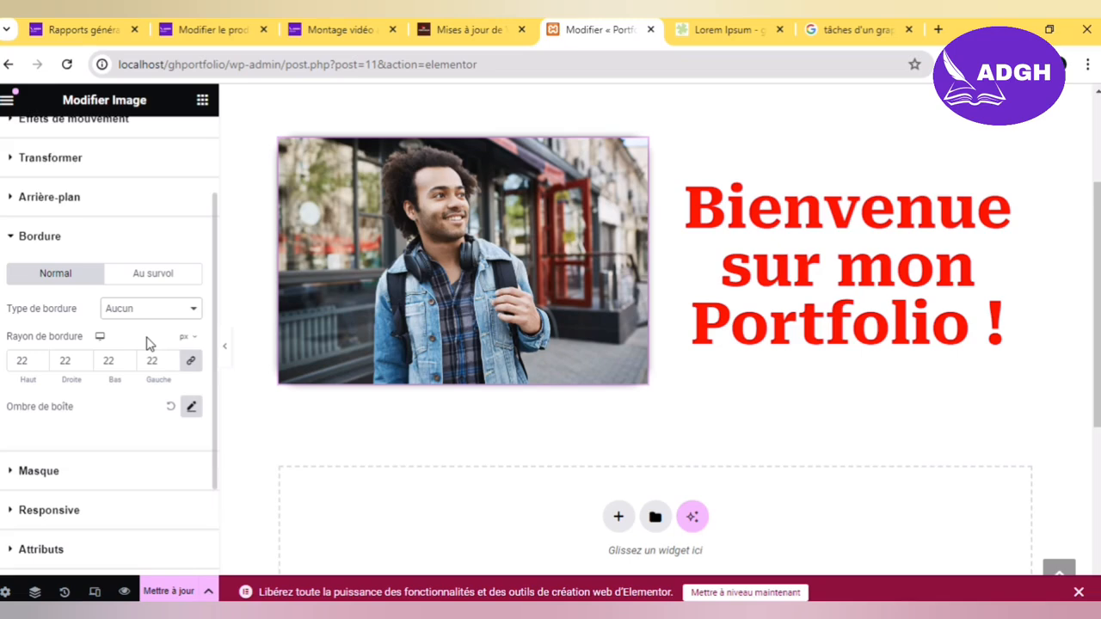
pyautogui.click(146, 315)
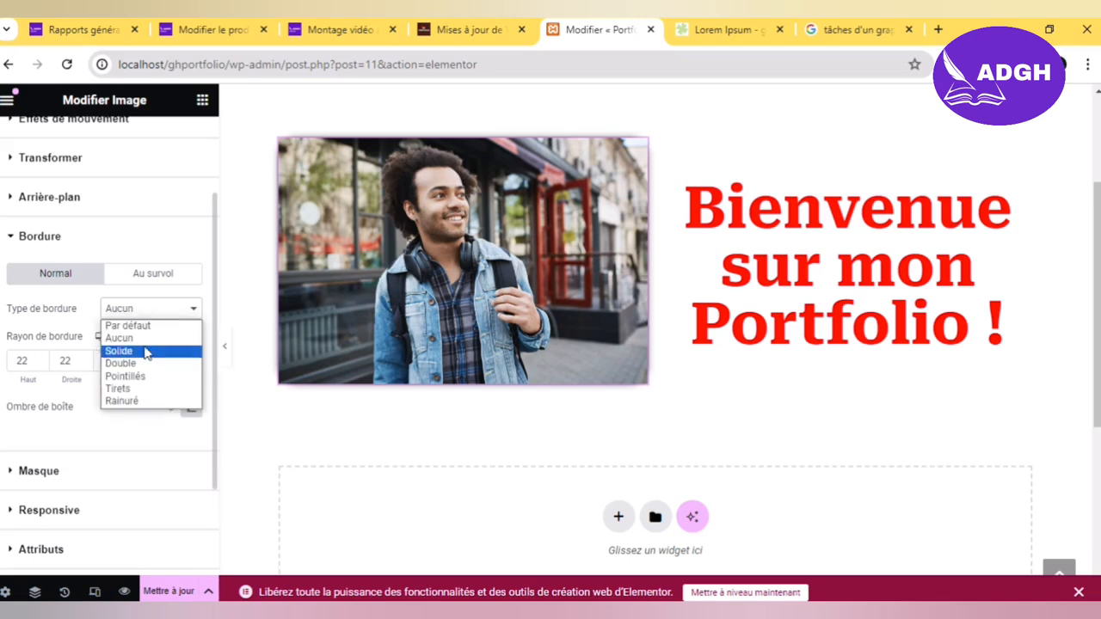
pyautogui.click(147, 351)
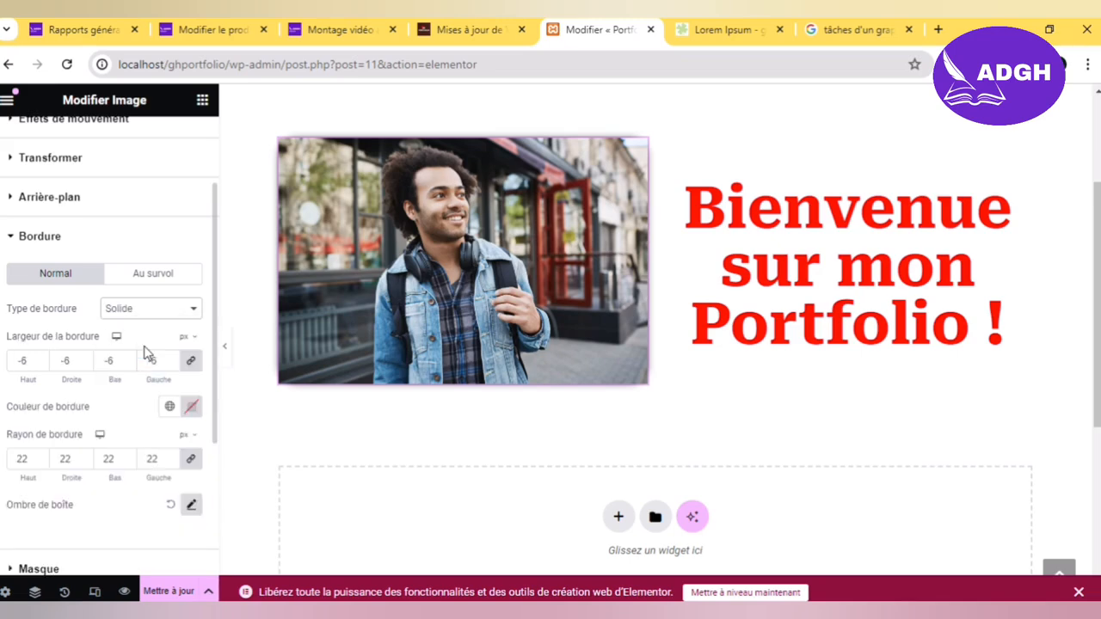
pyautogui.click(127, 456)
pyautogui.click(127, 456)
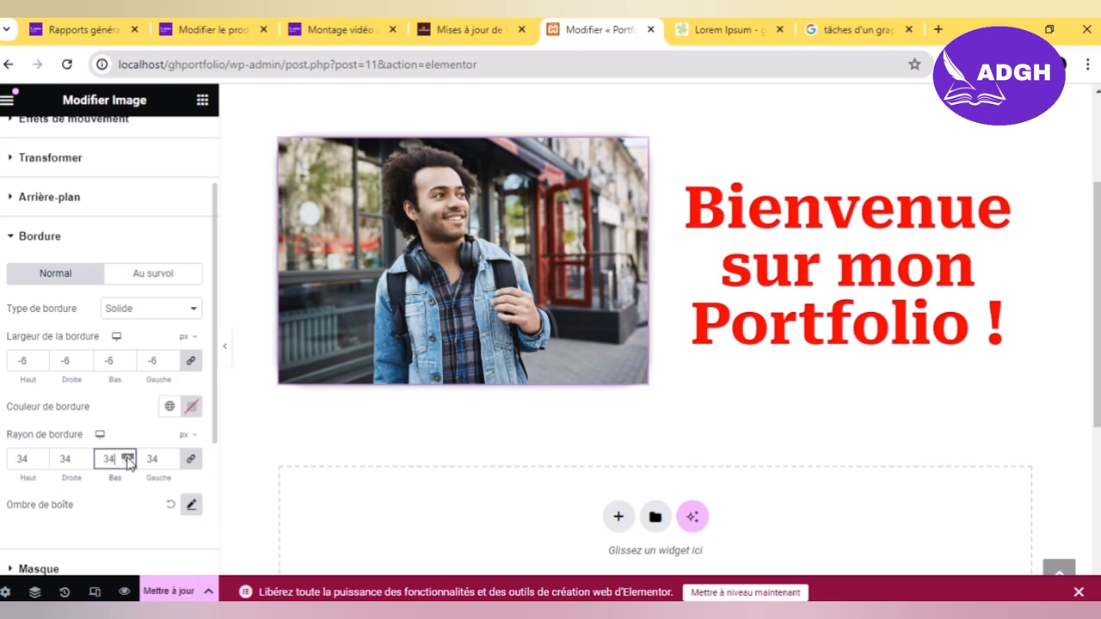
pyautogui.click(127, 457)
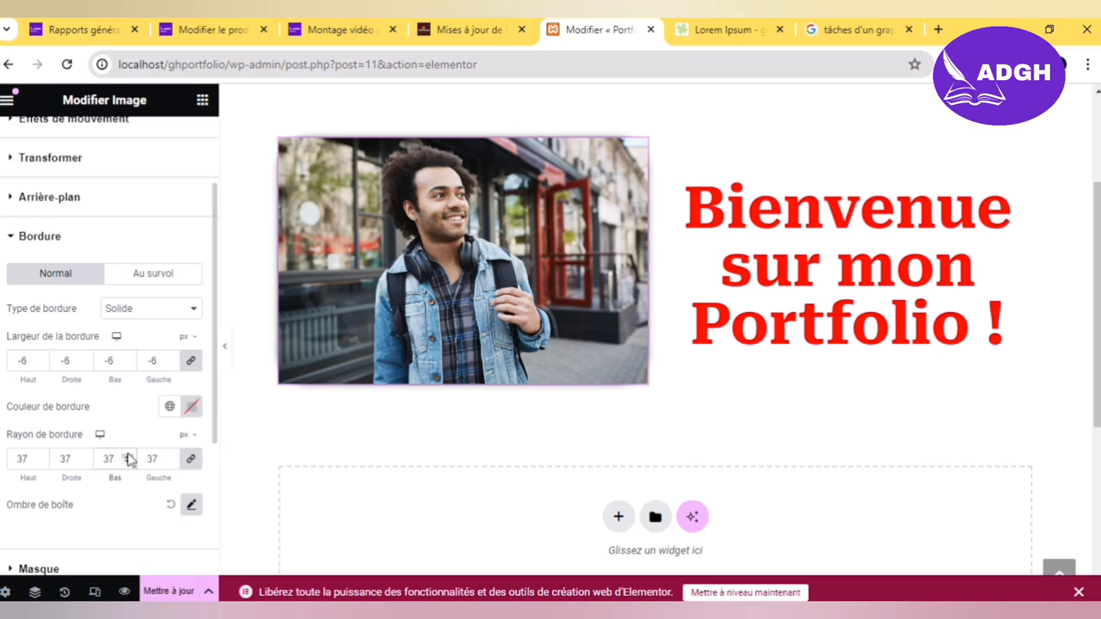
# Step: Set the photo's border width to 19 px on all sides and save the page update
pyautogui.click(127, 361)
pyautogui.click(126, 360)
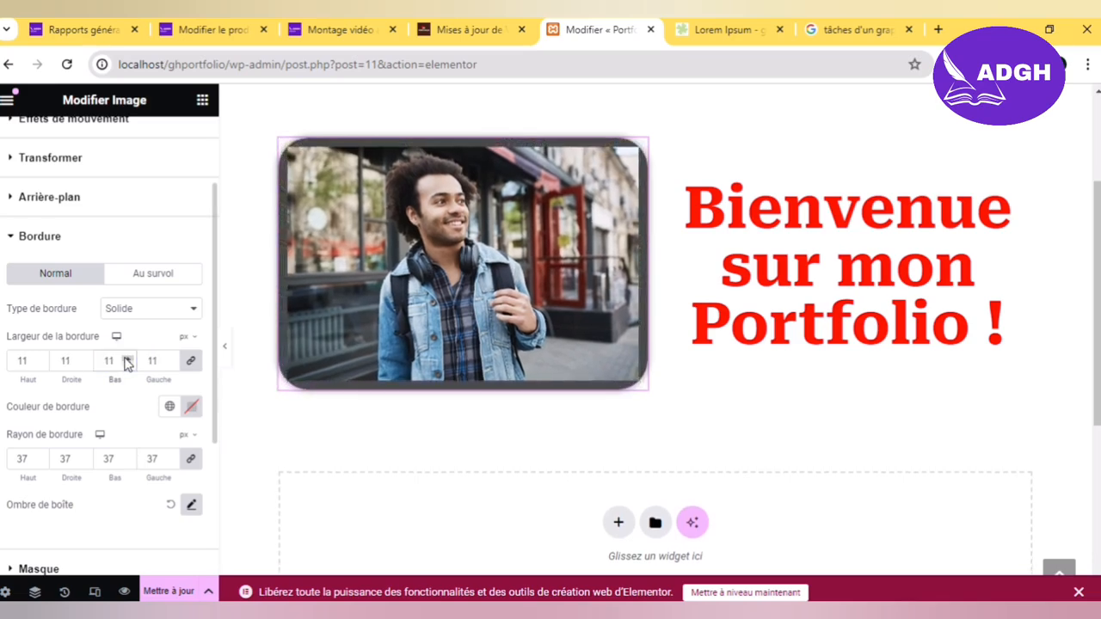
pyautogui.click(127, 360)
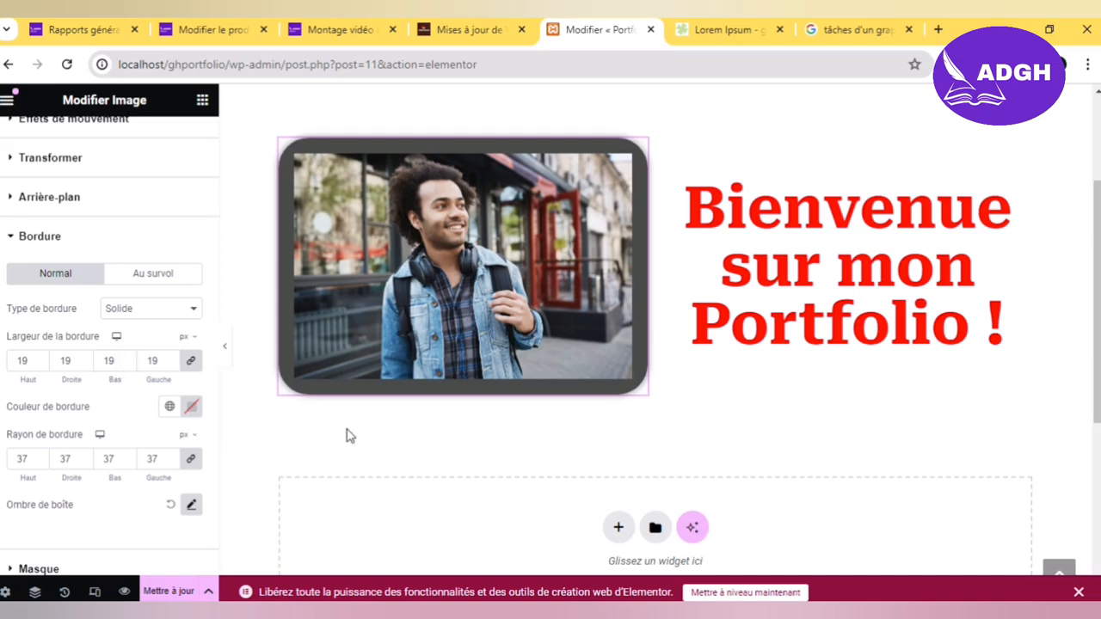
pyautogui.click(201, 226)
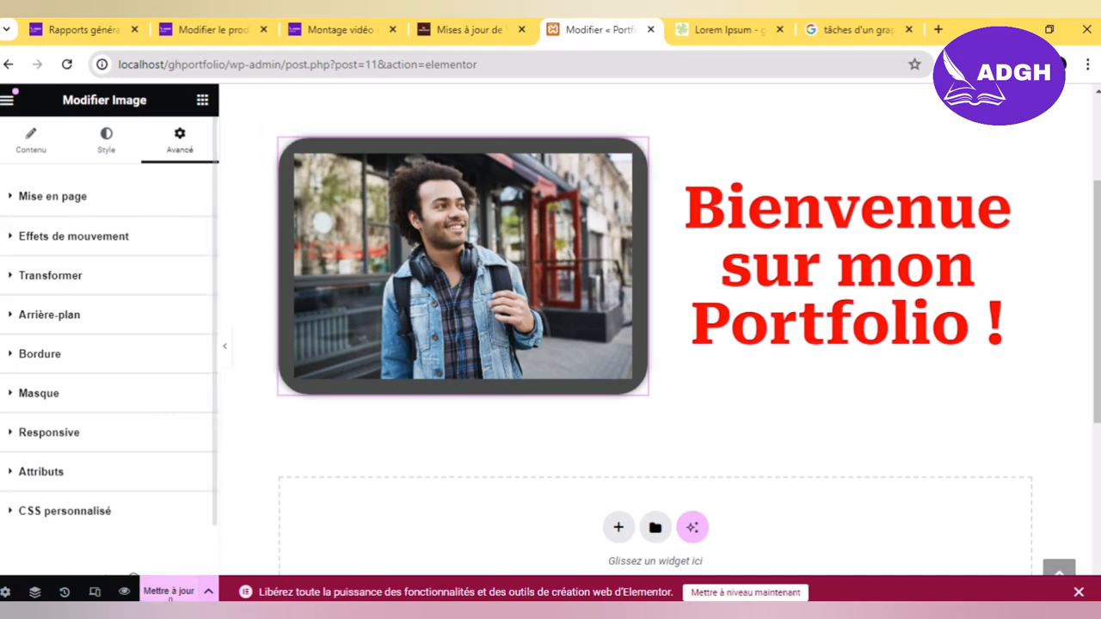
pyautogui.click(169, 592)
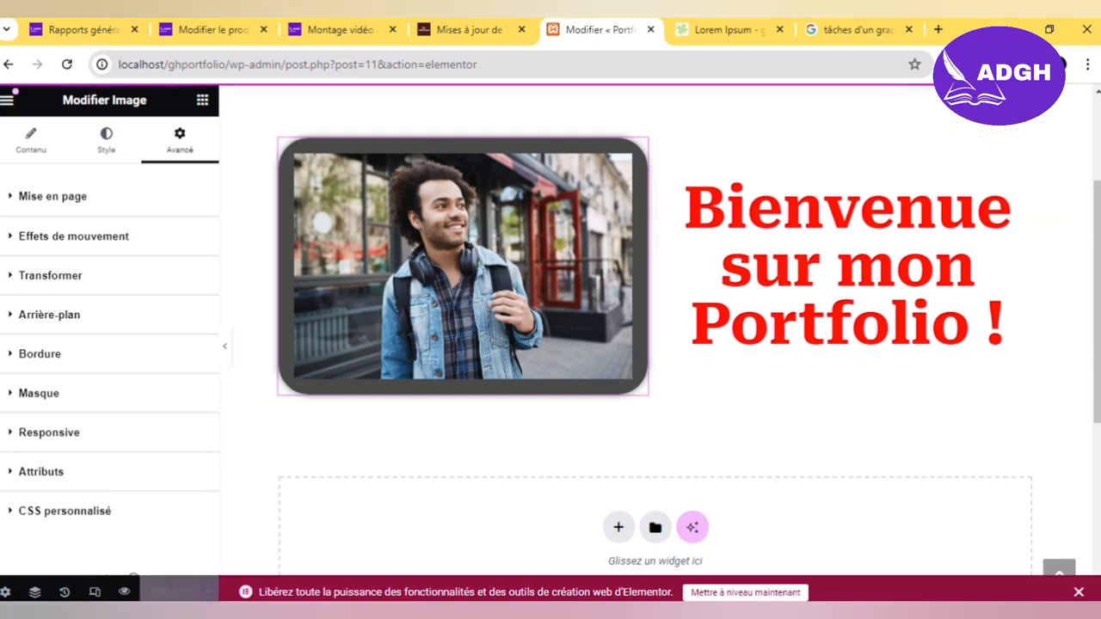
# Step: Add an Éditeur de texte widget and place it directly under the welcome title, beside the photo
pyautogui.click(202, 100)
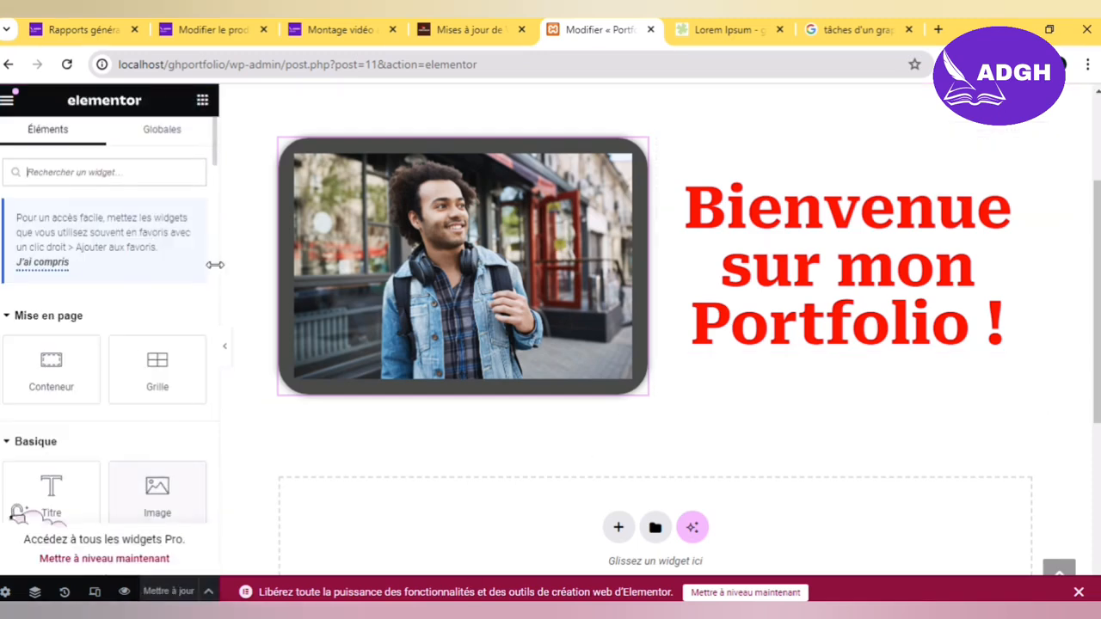
pyautogui.moveTo(214, 152); pyautogui.dragTo(216, 192)
pyautogui.scroll(-2, 207, 207)
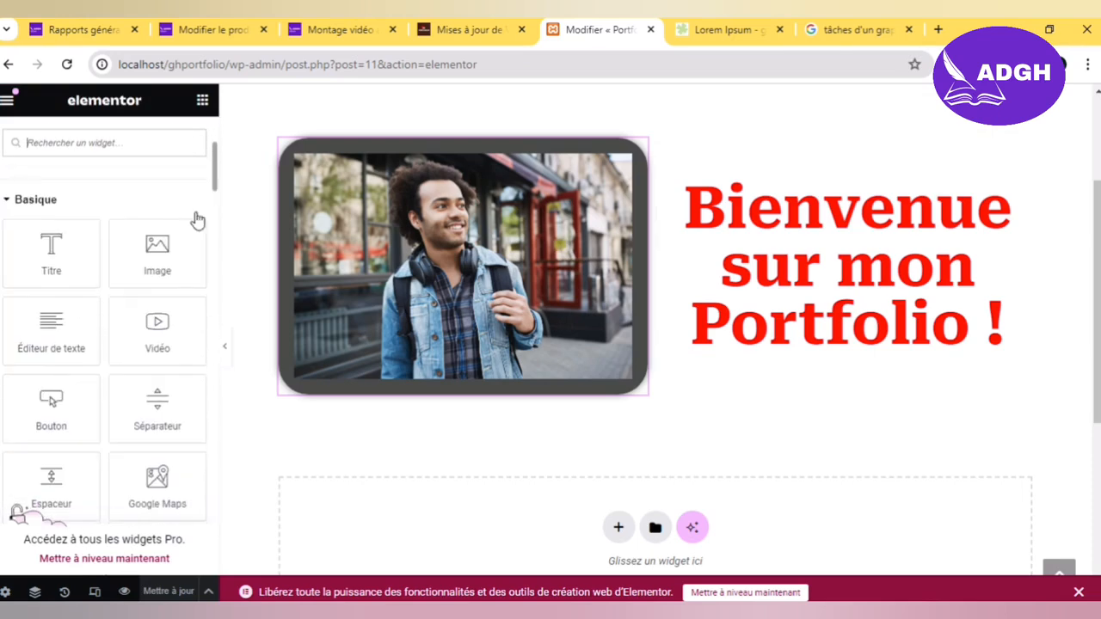
pyautogui.moveTo(55, 339); pyautogui.dragTo(305, 329)
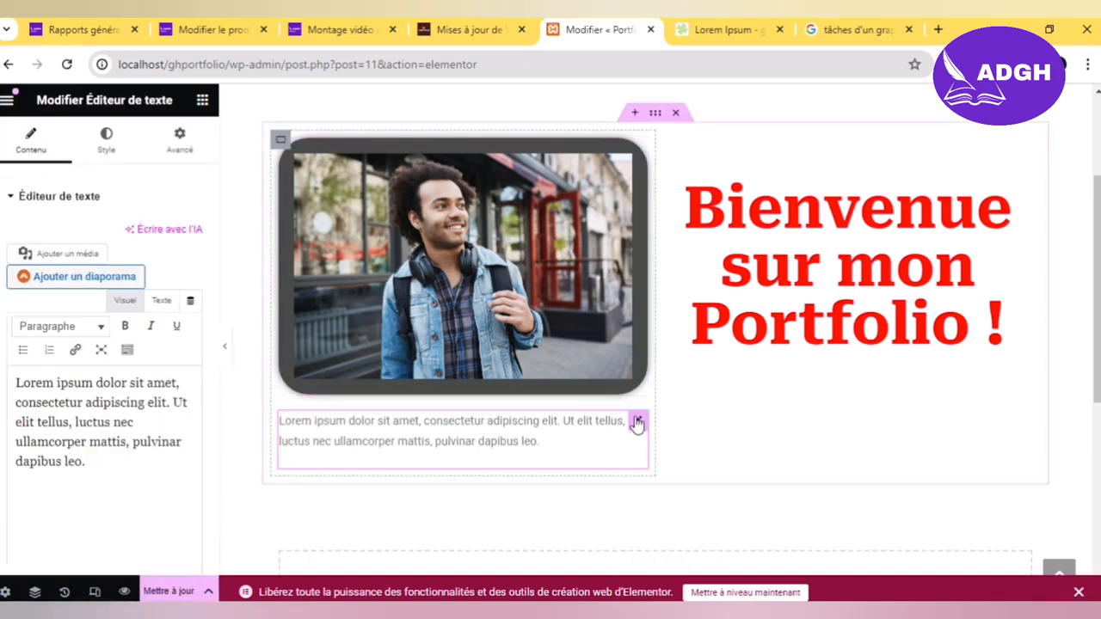
pyautogui.moveTo(637, 422); pyautogui.dragTo(774, 352)
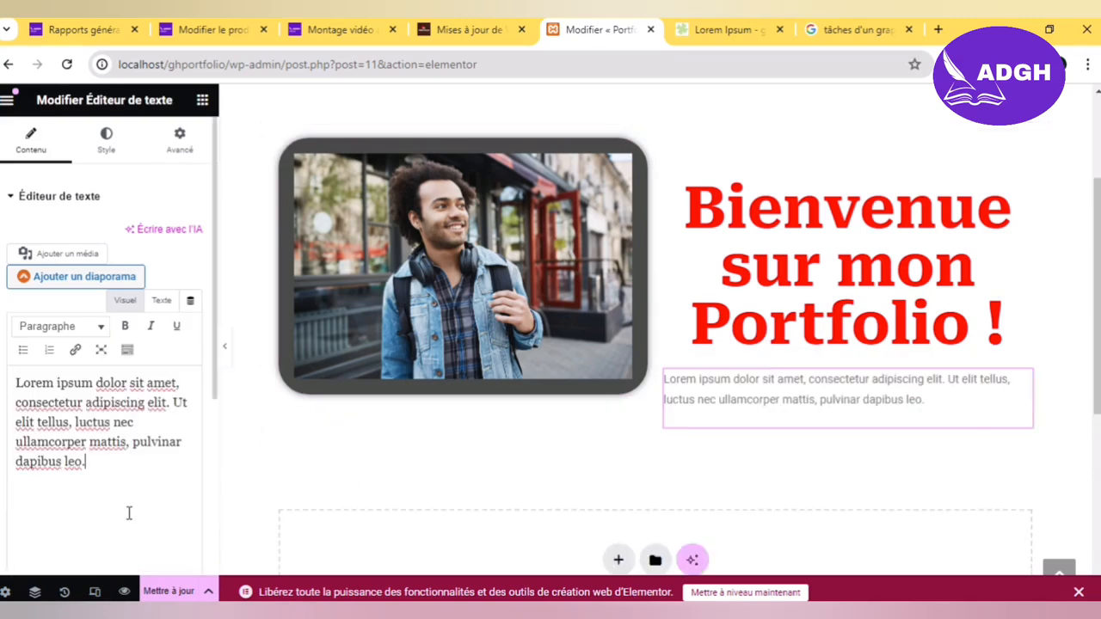
# Step: Replace the widget's placeholder text with "Je suis graphiste depuis plus de 5 ans !"
pyautogui.hotkey('ctrl', 'a')
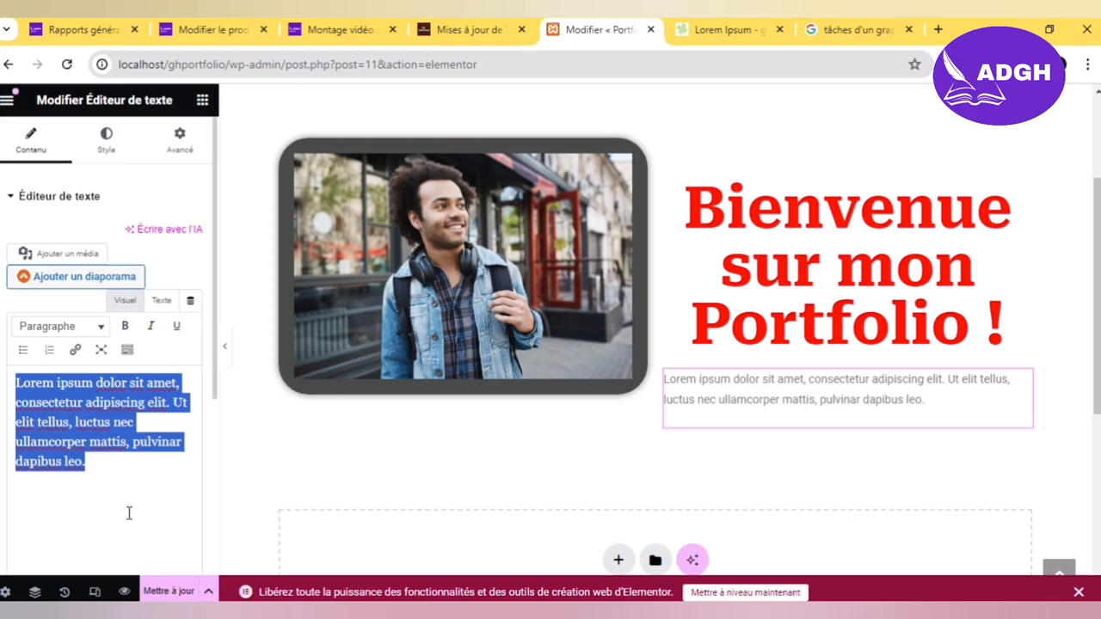
pyautogui.press('BackSpace')
pyautogui.write('j')
pyautogui.press('BackSpace')
pyautogui.write('Je suis g')
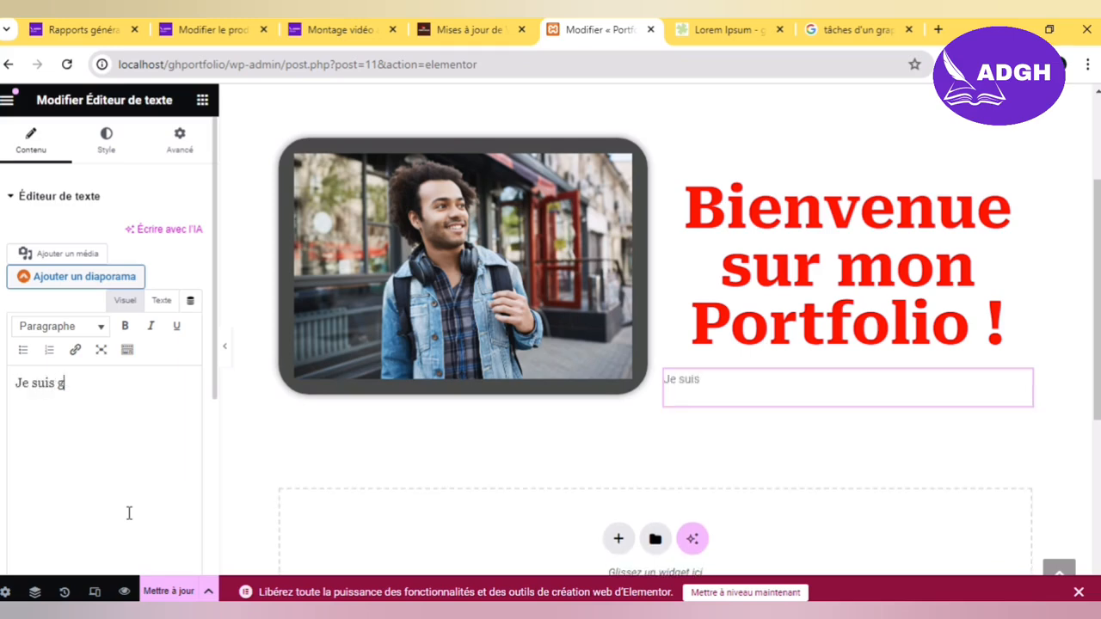
pyautogui.write('raaphiste  depuis plus de 5 ans !')
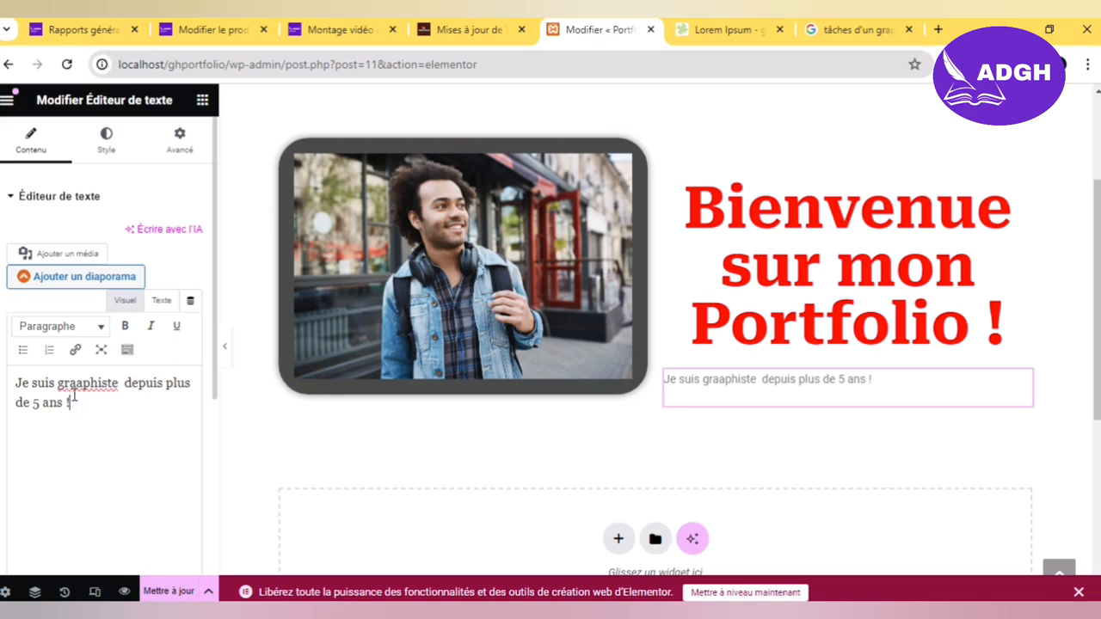
pyautogui.press('BackSpace')
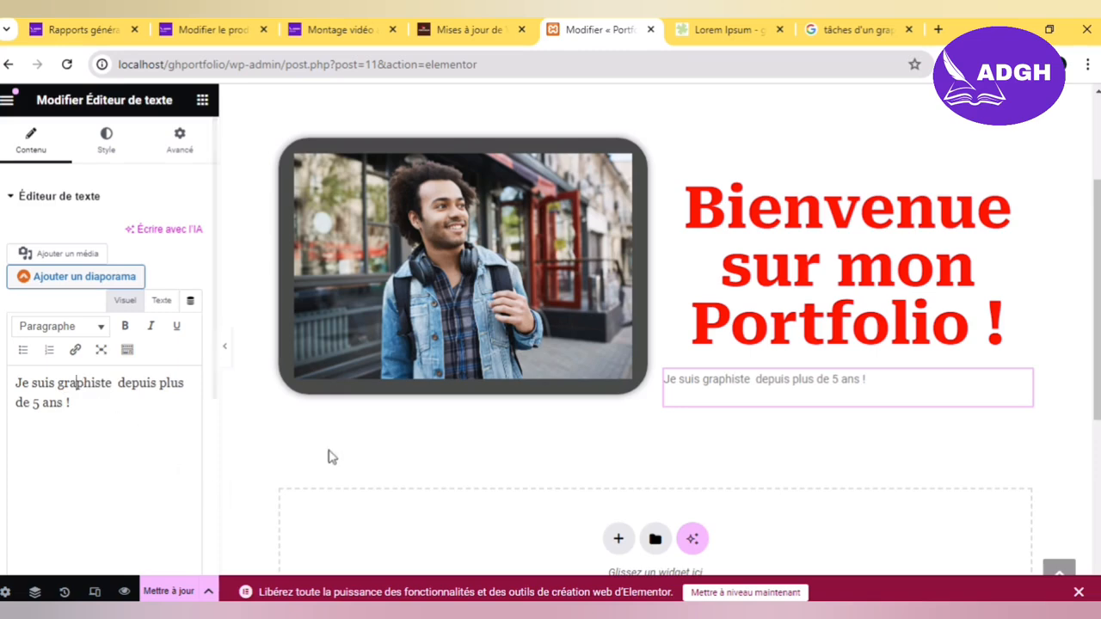
# Step: Centre the text under the title and set its text colour to black, #000000
pyautogui.click(107, 142)
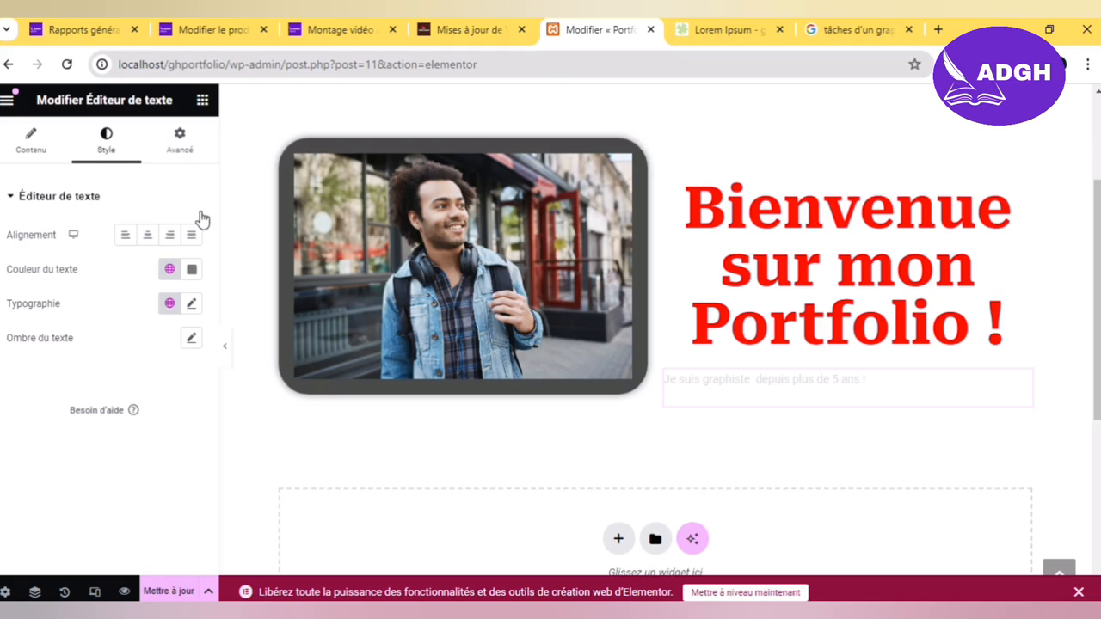
pyautogui.click(148, 236)
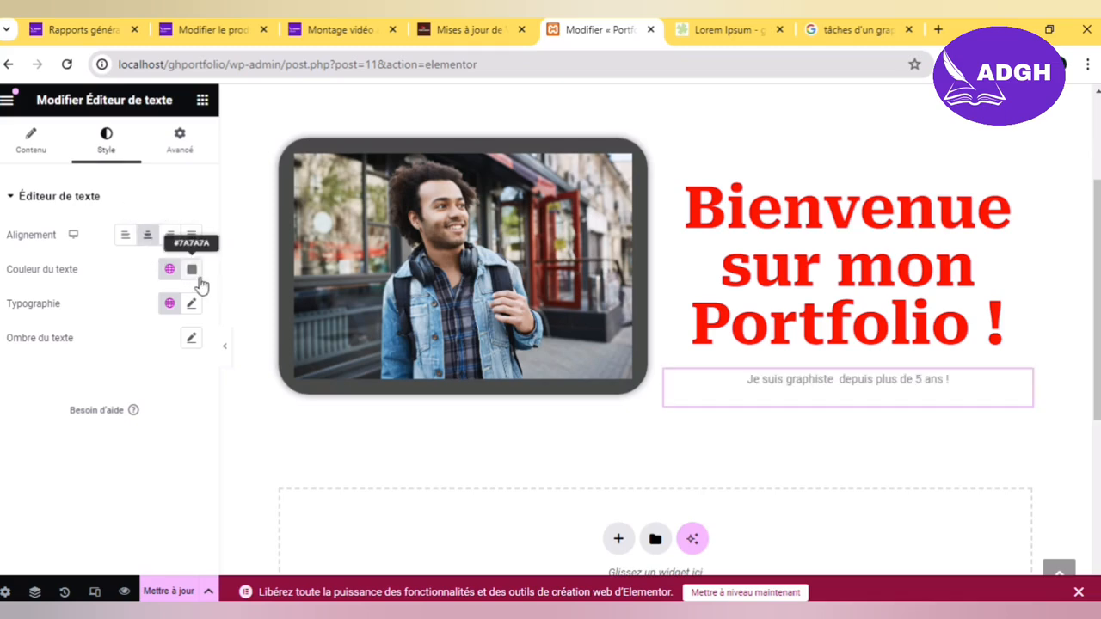
pyautogui.click(192, 273)
pyautogui.moveTo(140, 413); pyautogui.dragTo(97, 458)
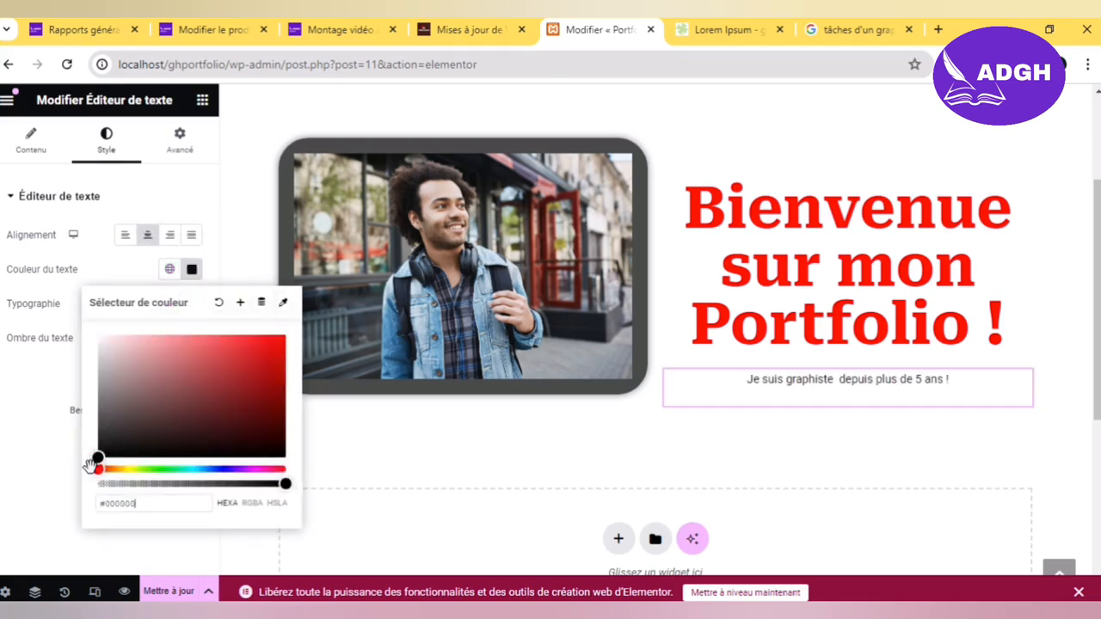
pyautogui.click(60, 457)
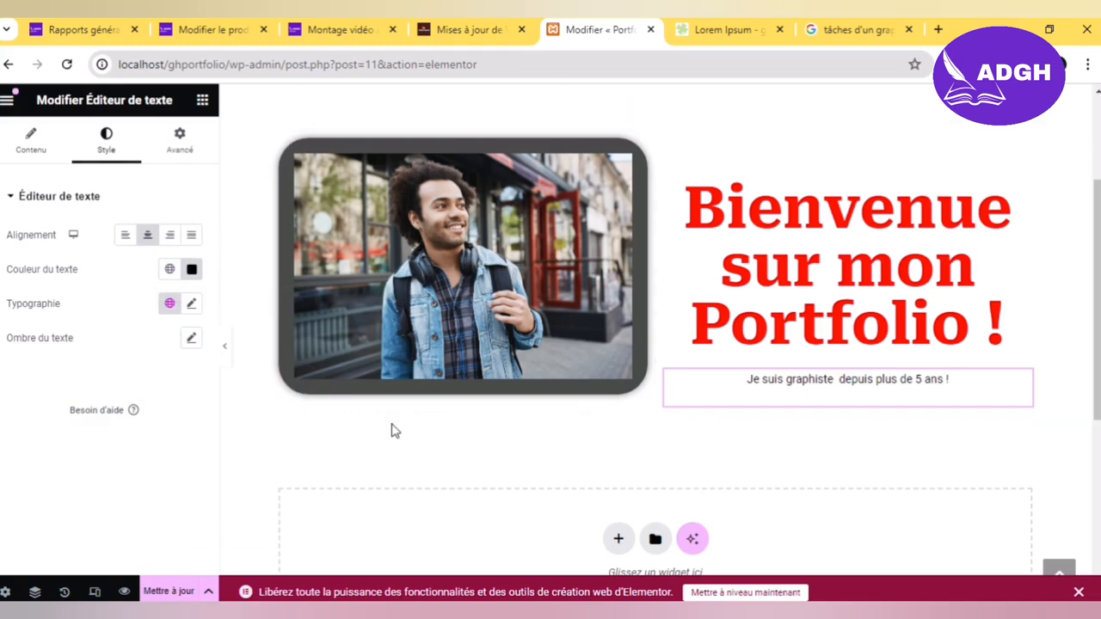
# Step: Set the font size of the text under the title to 15 px
pyautogui.click(193, 304)
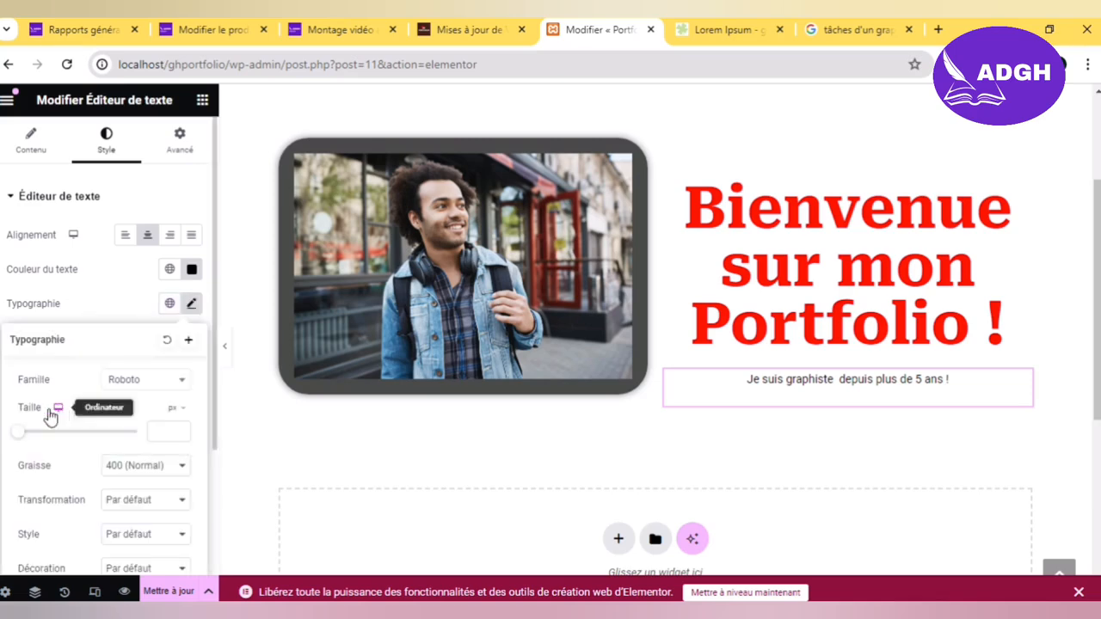
pyautogui.moveTo(23, 437); pyautogui.dragTo(27, 437)
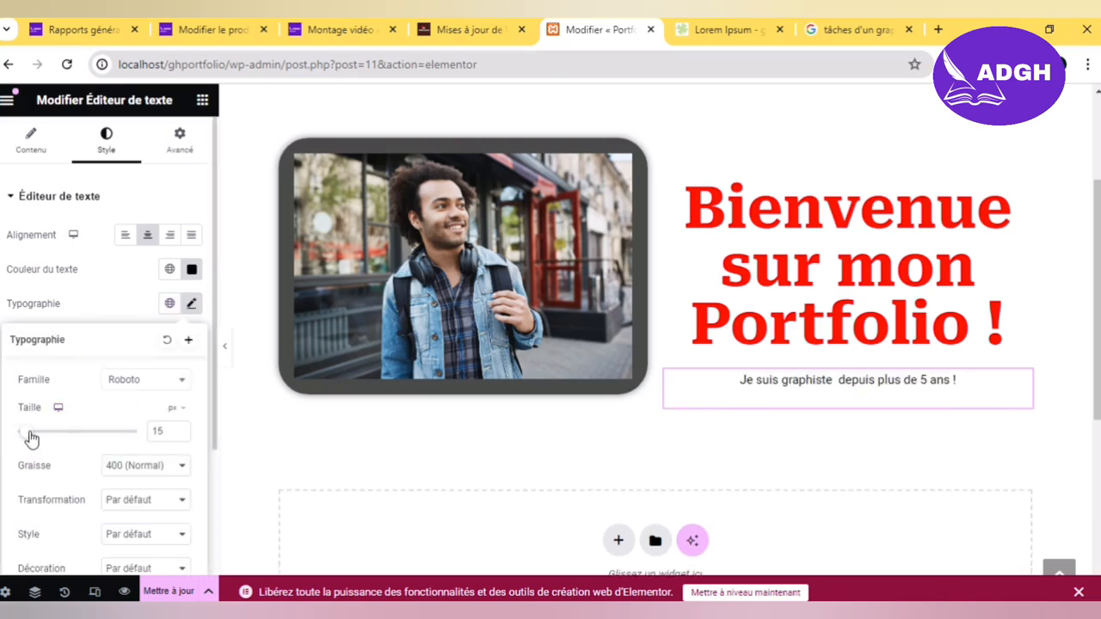
pyautogui.click(138, 302)
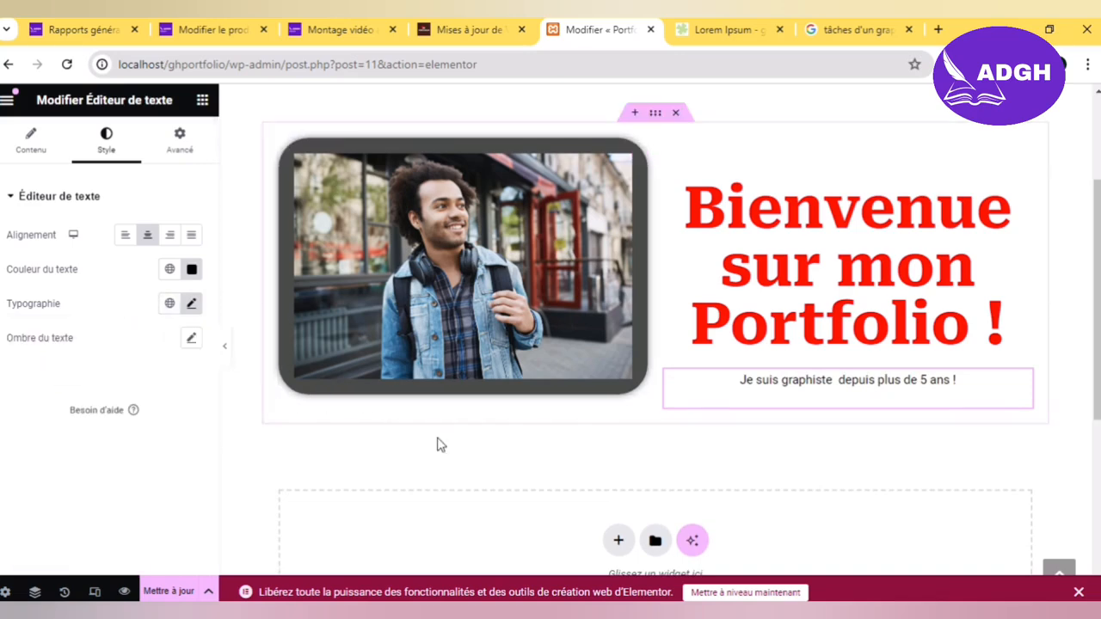
# Step: Save the page and add a single-column Flexbox container below the photo and welcome title section
pyautogui.click(168, 592)
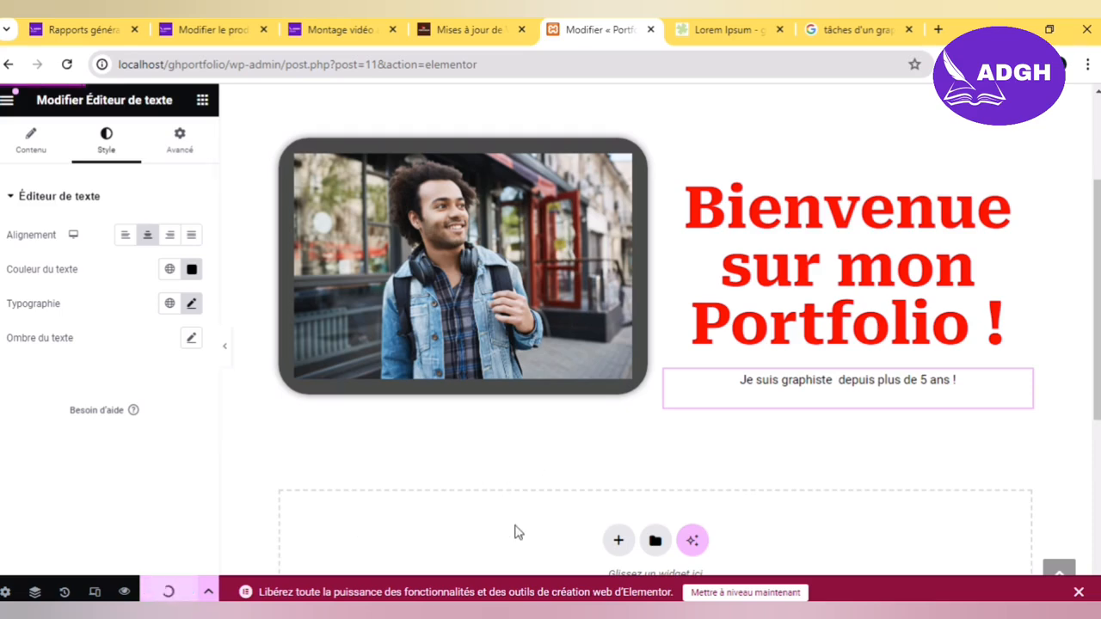
pyautogui.click(619, 539)
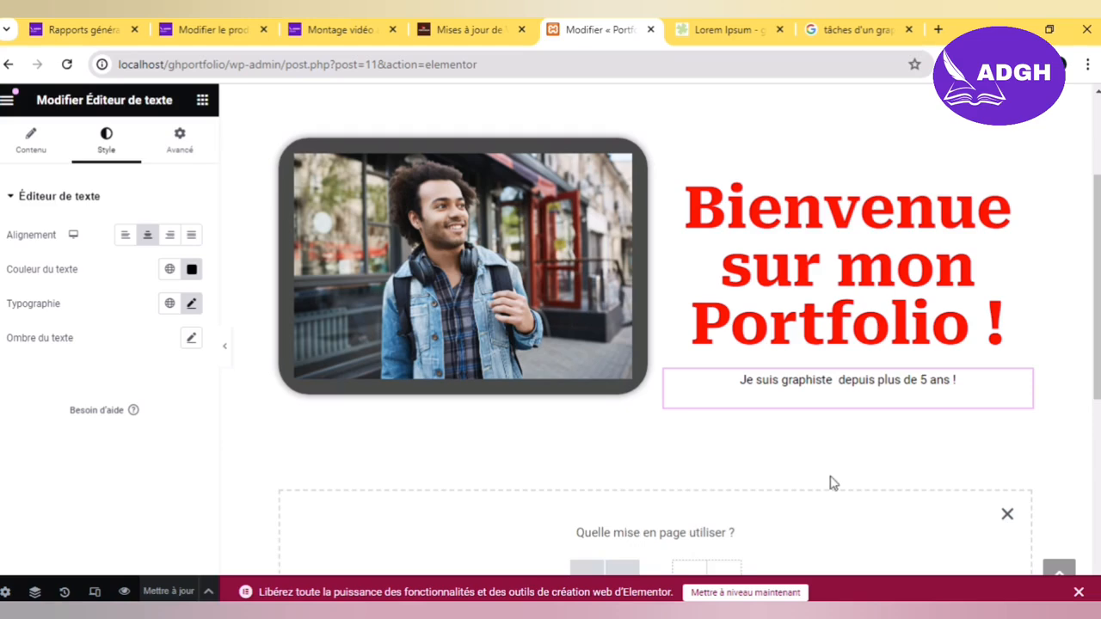
pyautogui.scroll(-2, 746, 373)
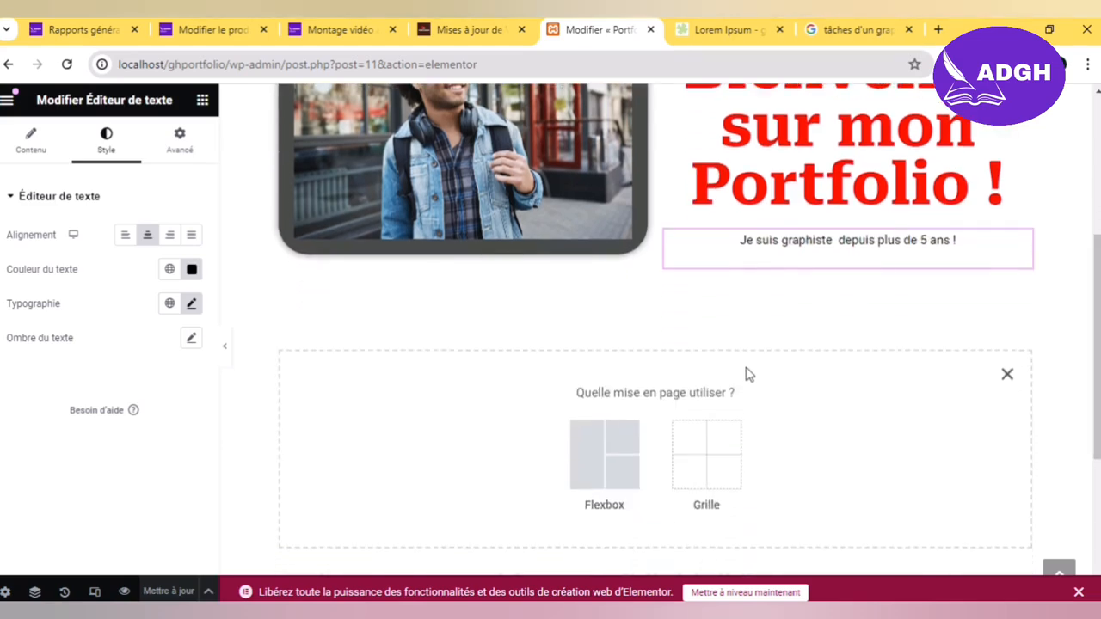
pyautogui.click(618, 471)
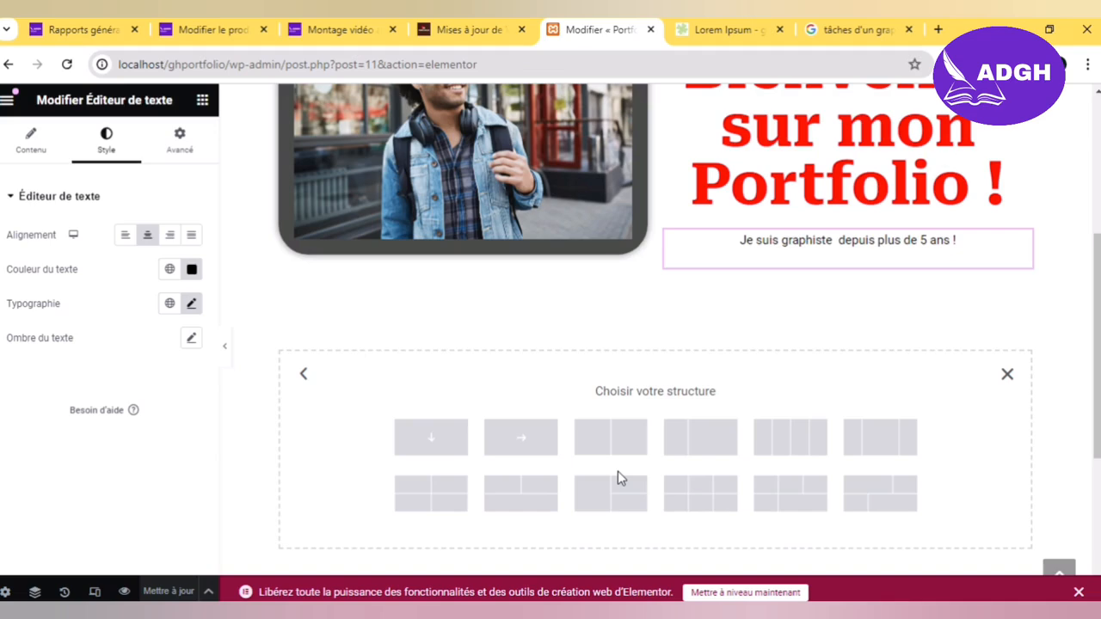
pyautogui.click(429, 454)
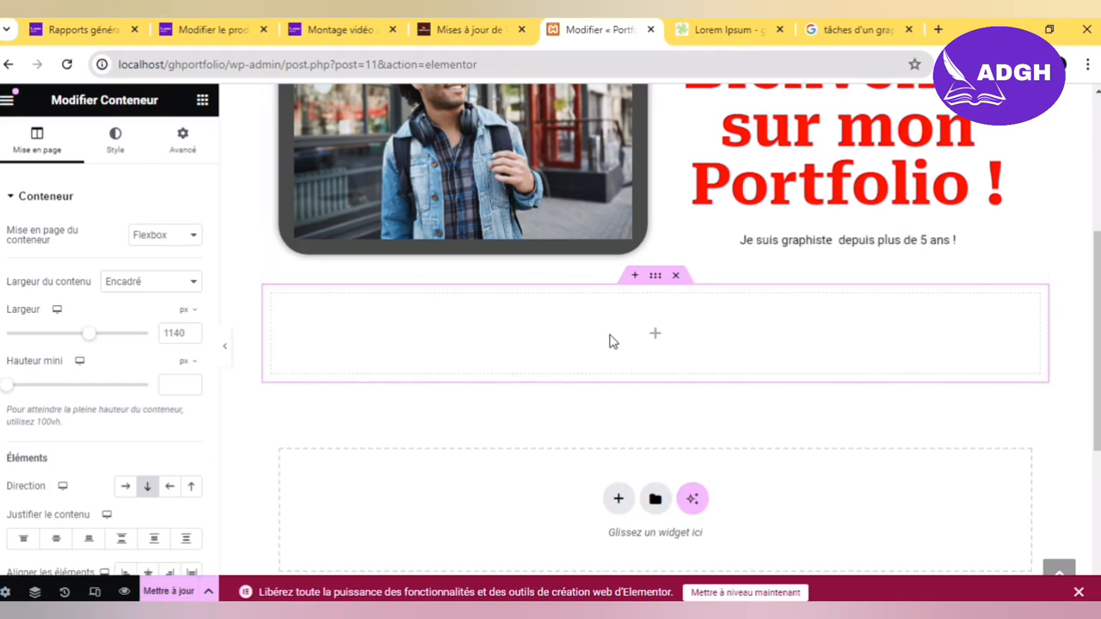
# Step: Place a Titre widget inside the new empty container
pyautogui.click(203, 102)
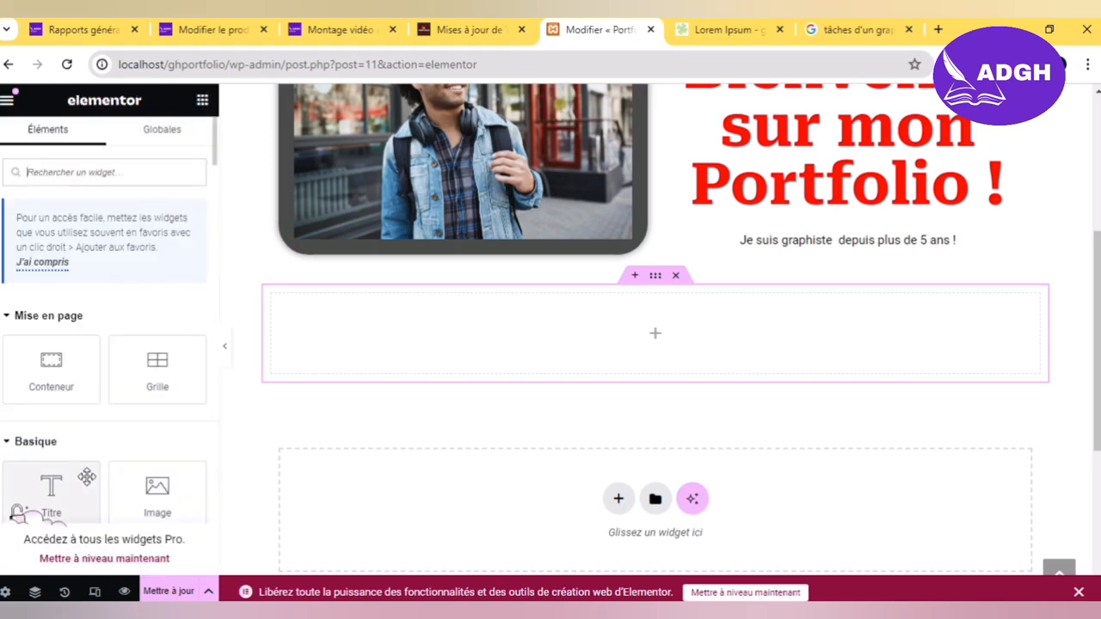
pyautogui.moveTo(88, 478); pyautogui.dragTo(608, 326)
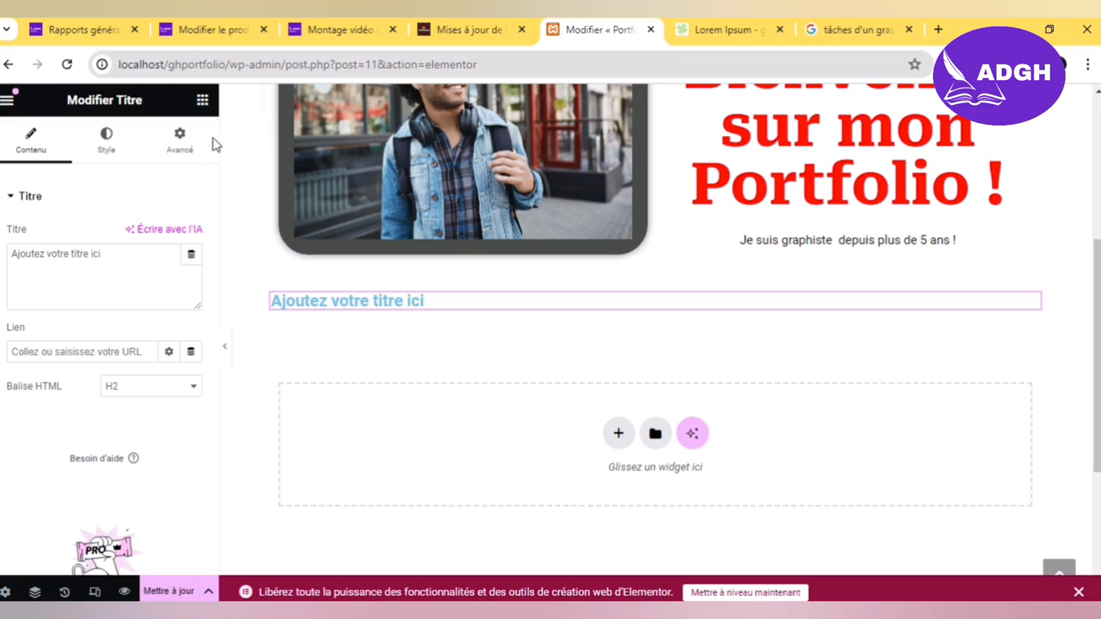
pyautogui.click(203, 103)
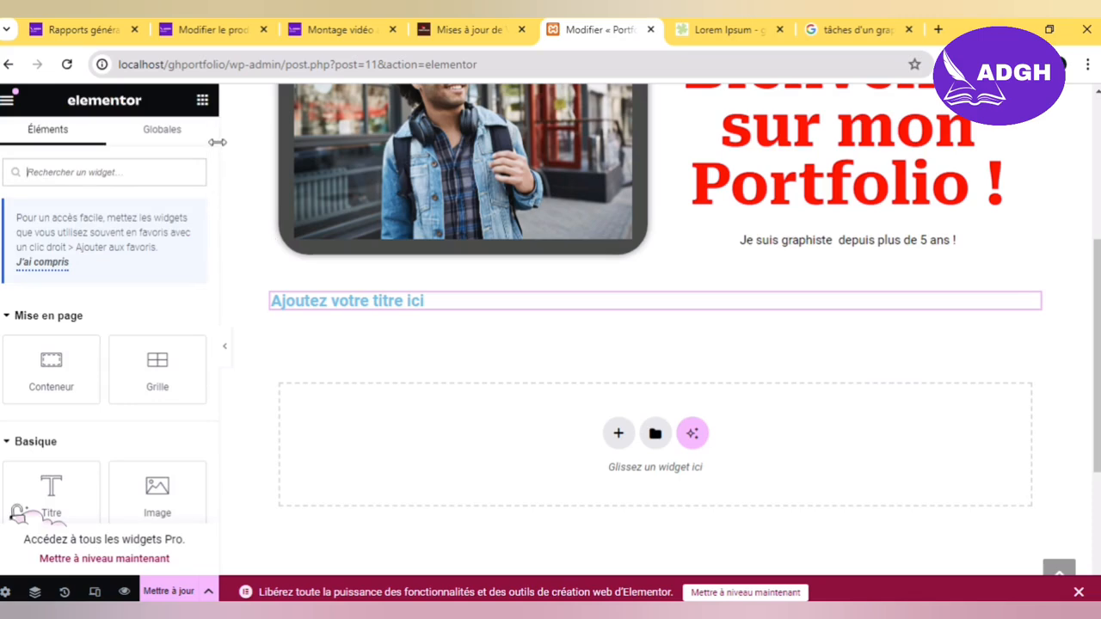
pyautogui.moveTo(215, 168); pyautogui.dragTo(199, 377)
pyautogui.scroll(-2, 199, 379)
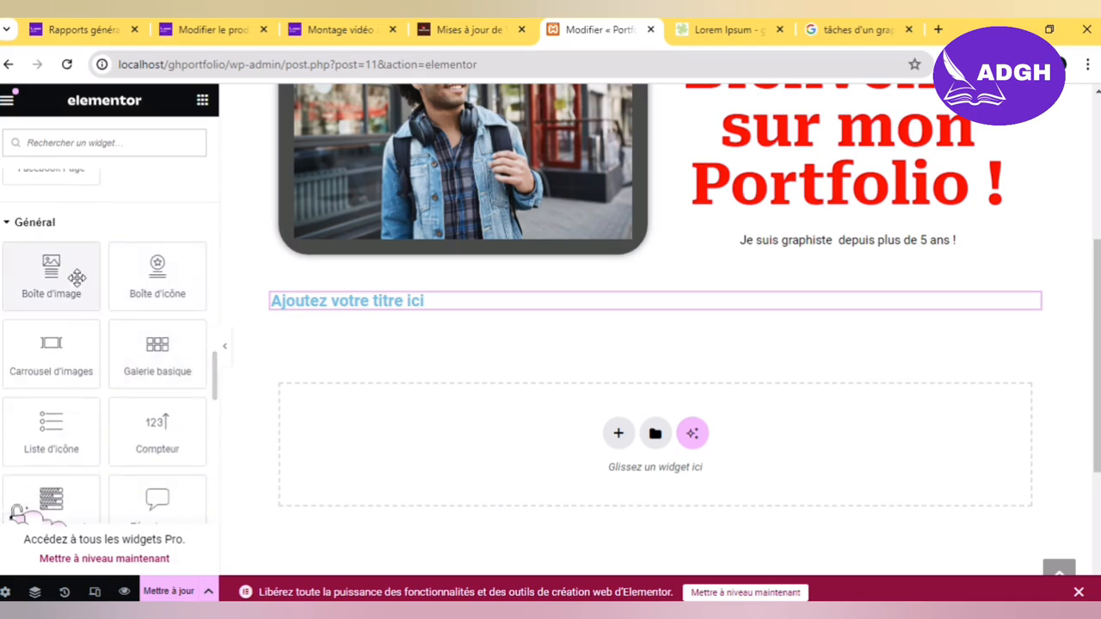
pyautogui.moveTo(76, 278); pyautogui.dragTo(406, 312)
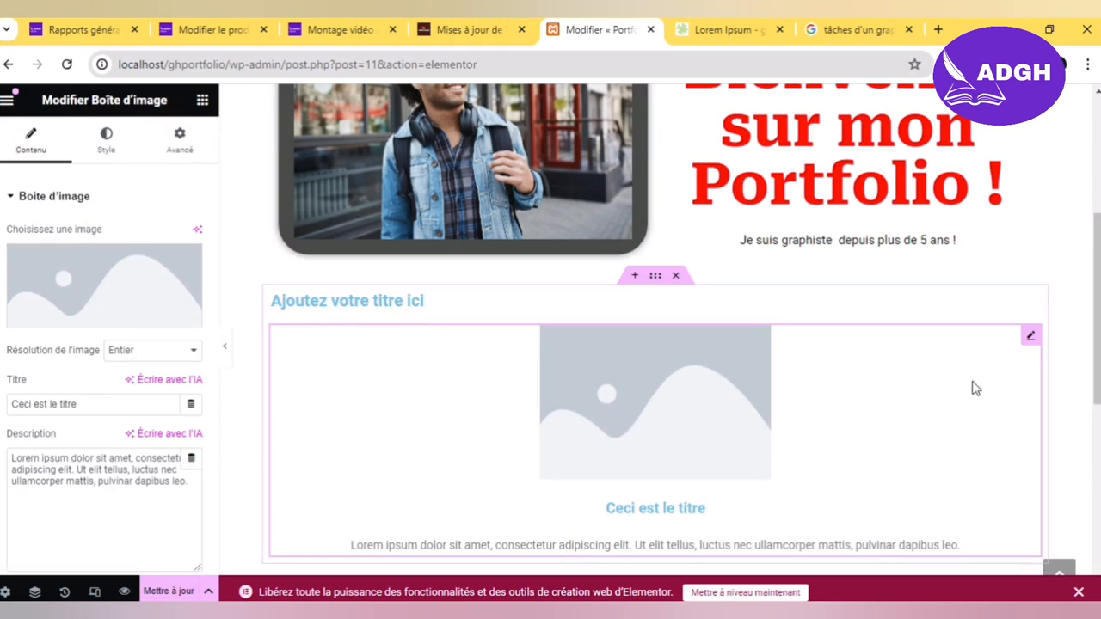
pyautogui.rightClick(1028, 337)
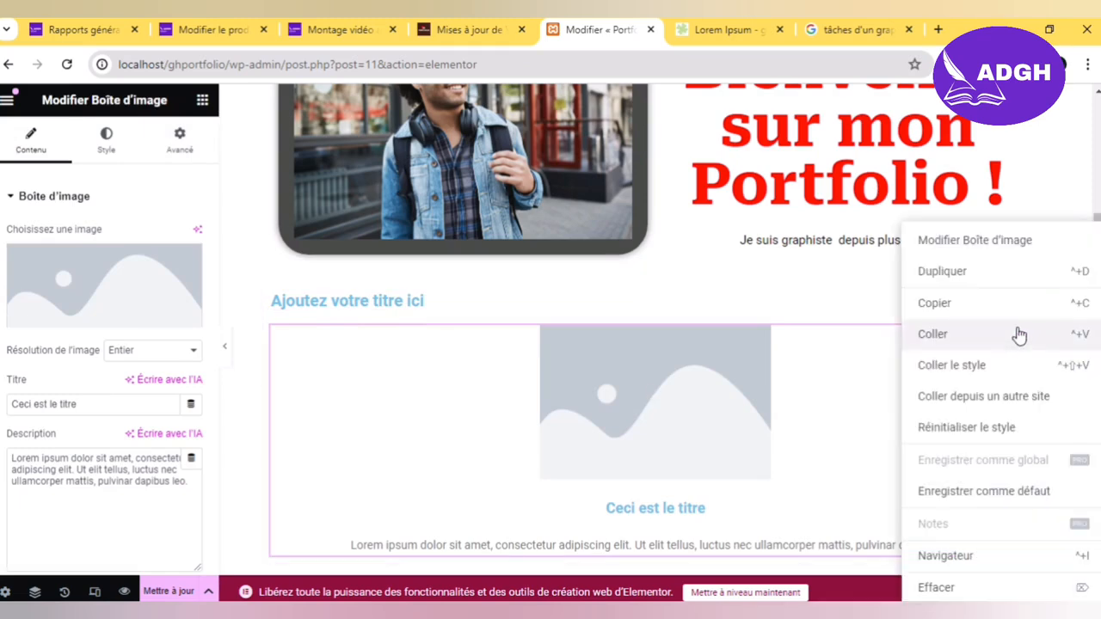
pyautogui.click(1005, 284)
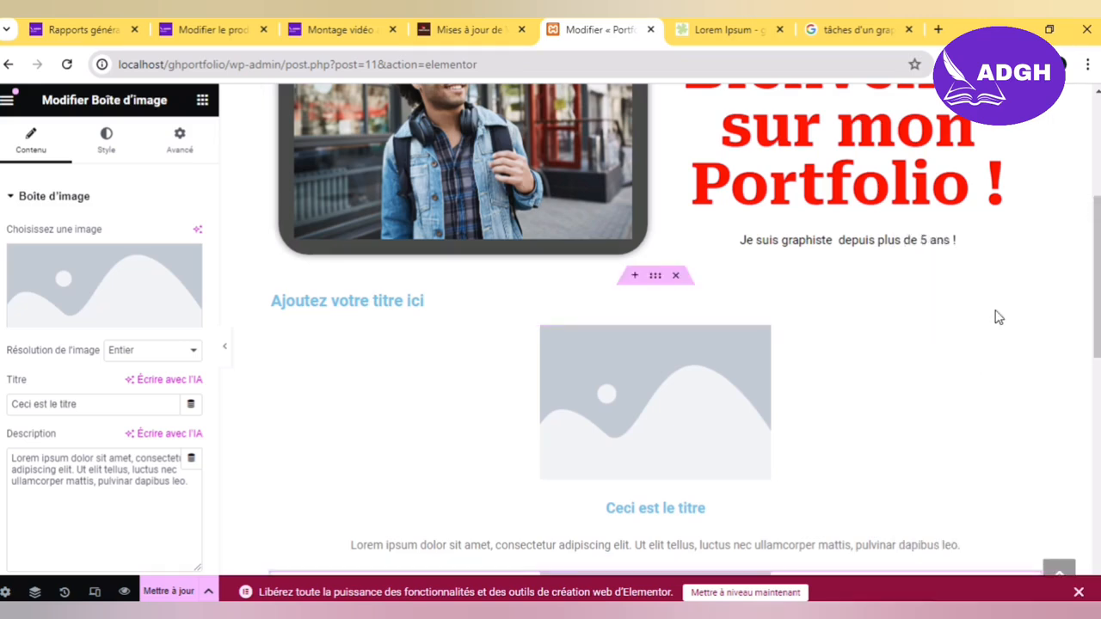
pyautogui.scroll(-3, 655, 330)
pyautogui.scroll(3, 656, 329)
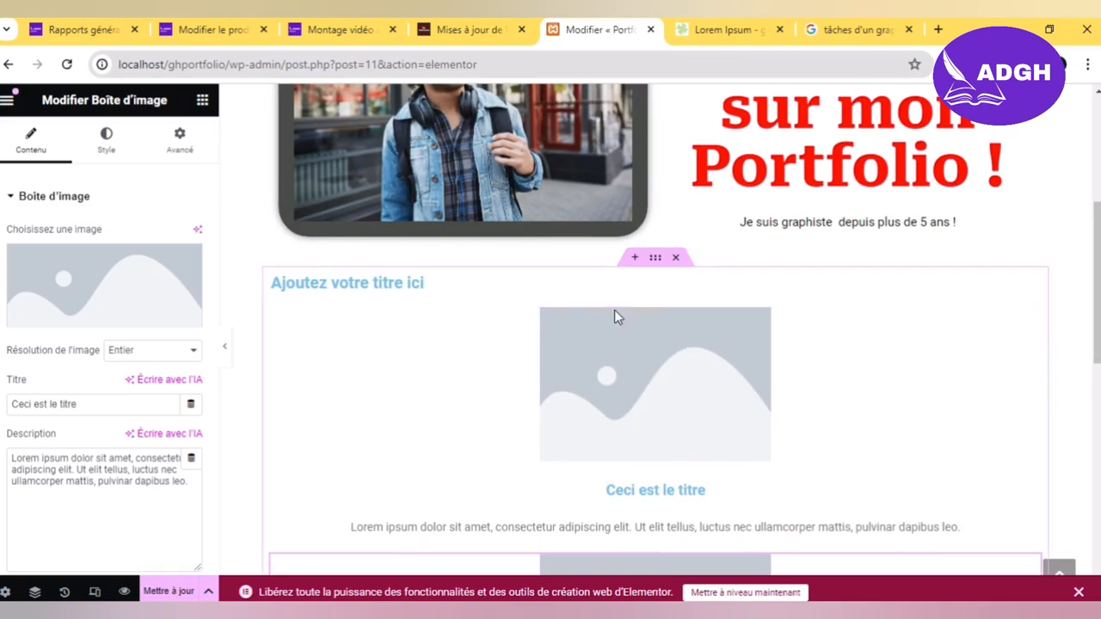
pyautogui.rightClick(1031, 355)
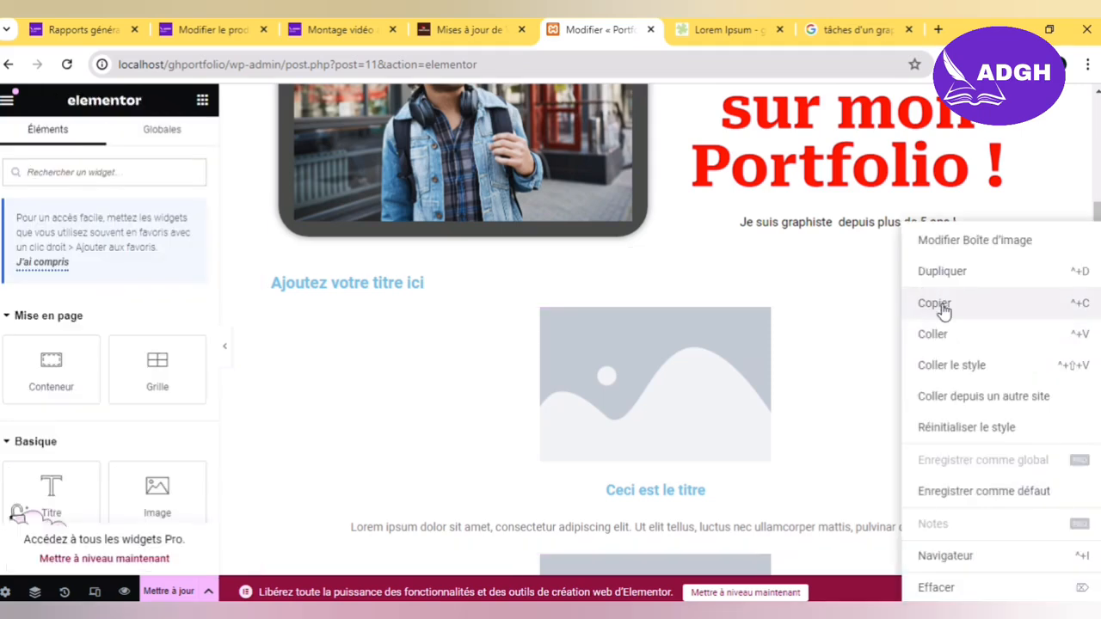
pyautogui.click(942, 592)
pyautogui.rightClick(920, 365)
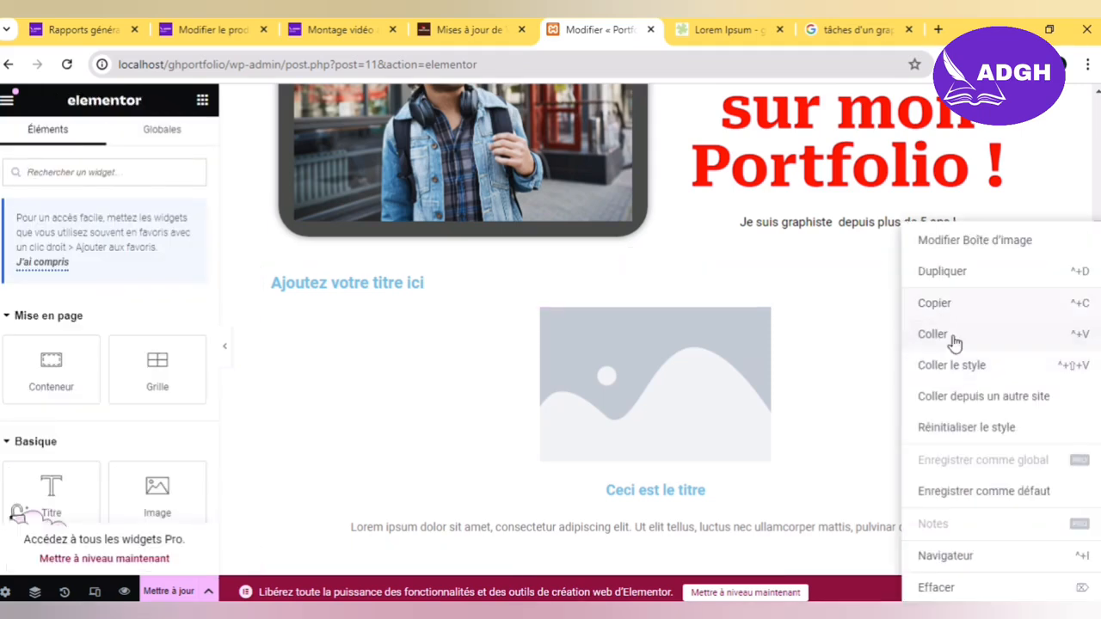
pyautogui.click(952, 592)
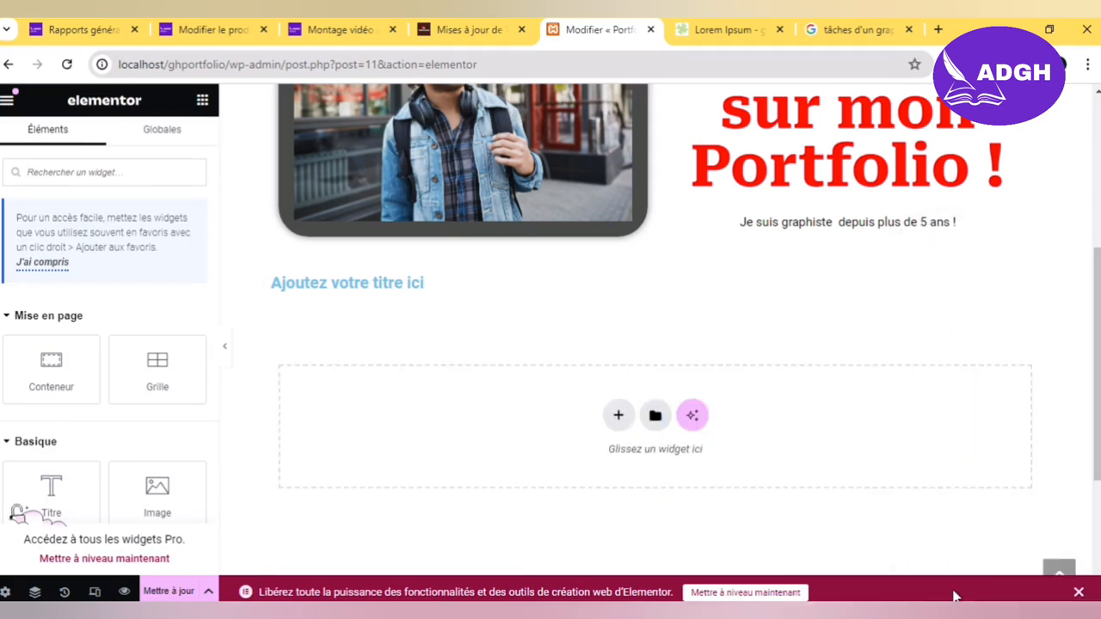
# Step: Add a Flexbox container with four equal columns below the placeholder title
pyautogui.click(618, 416)
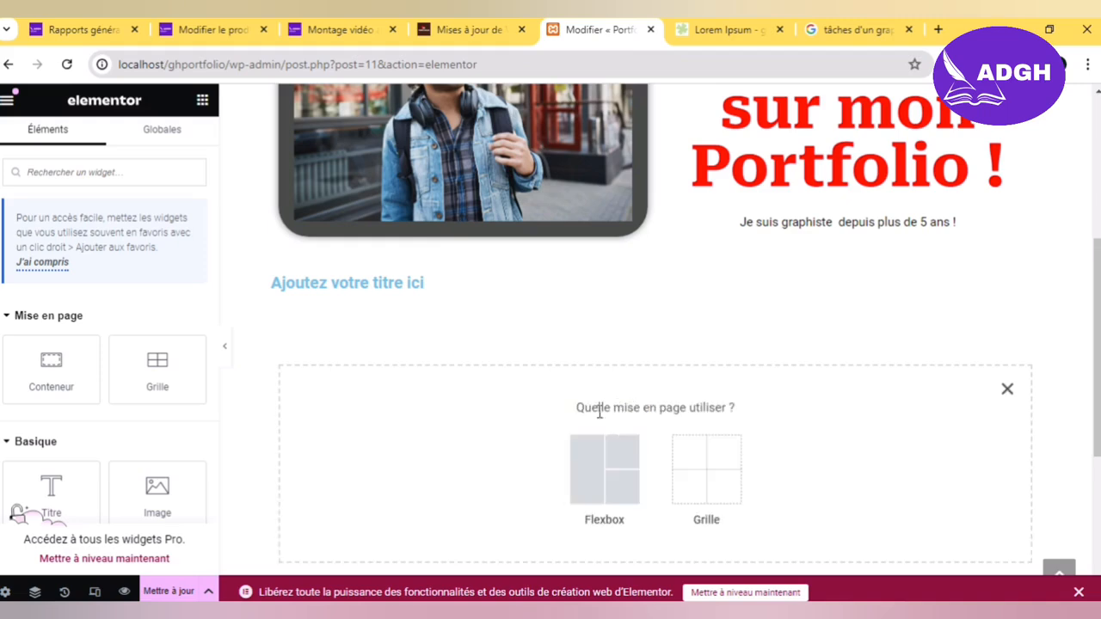
pyautogui.click(580, 477)
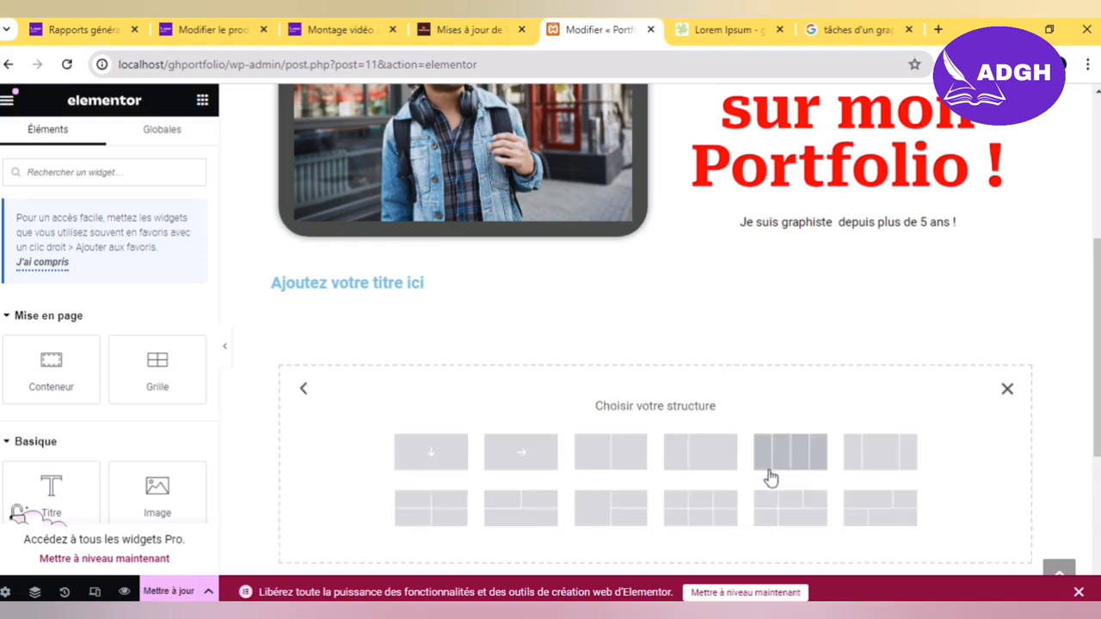
pyautogui.click(800, 471)
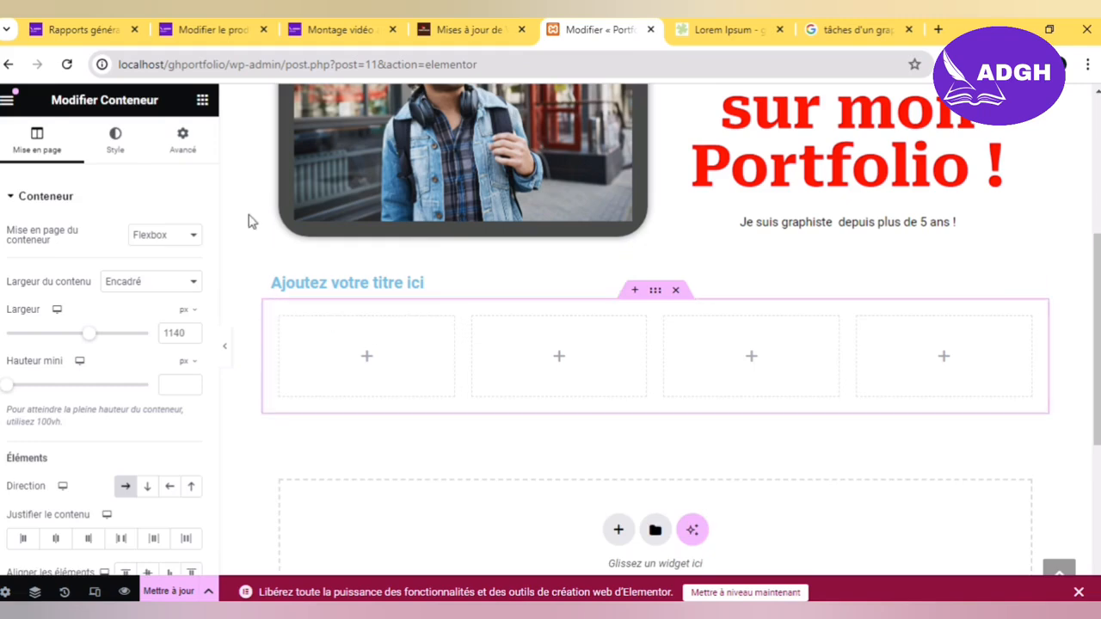
# Step: Place a Boîte d'image widget in the first column of the four-column container
pyautogui.click(203, 101)
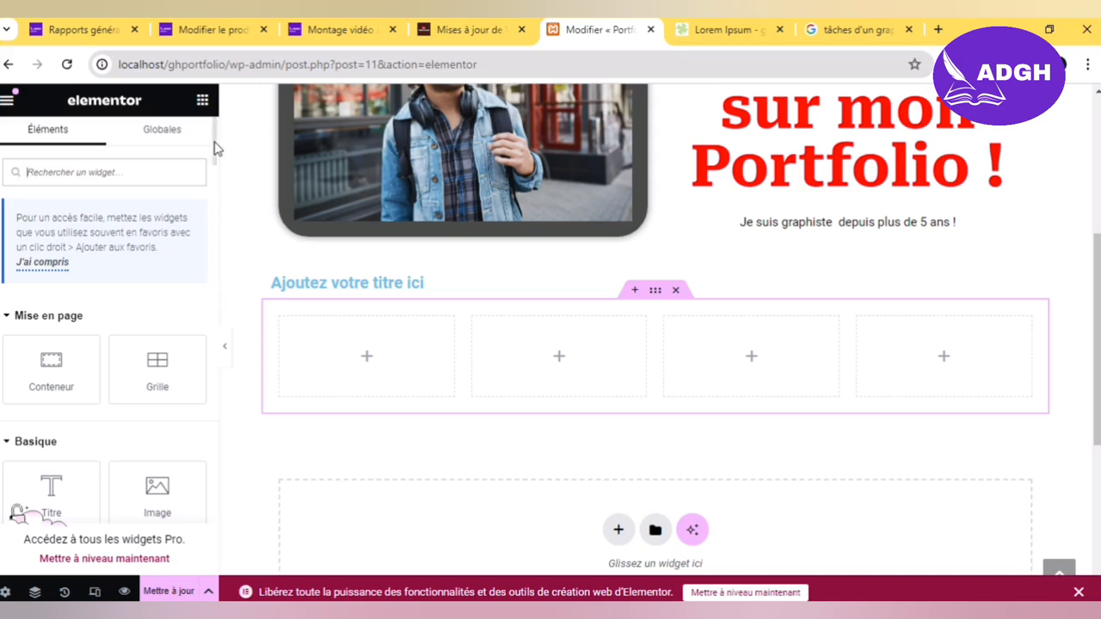
pyautogui.moveTo(214, 149); pyautogui.dragTo(214, 380)
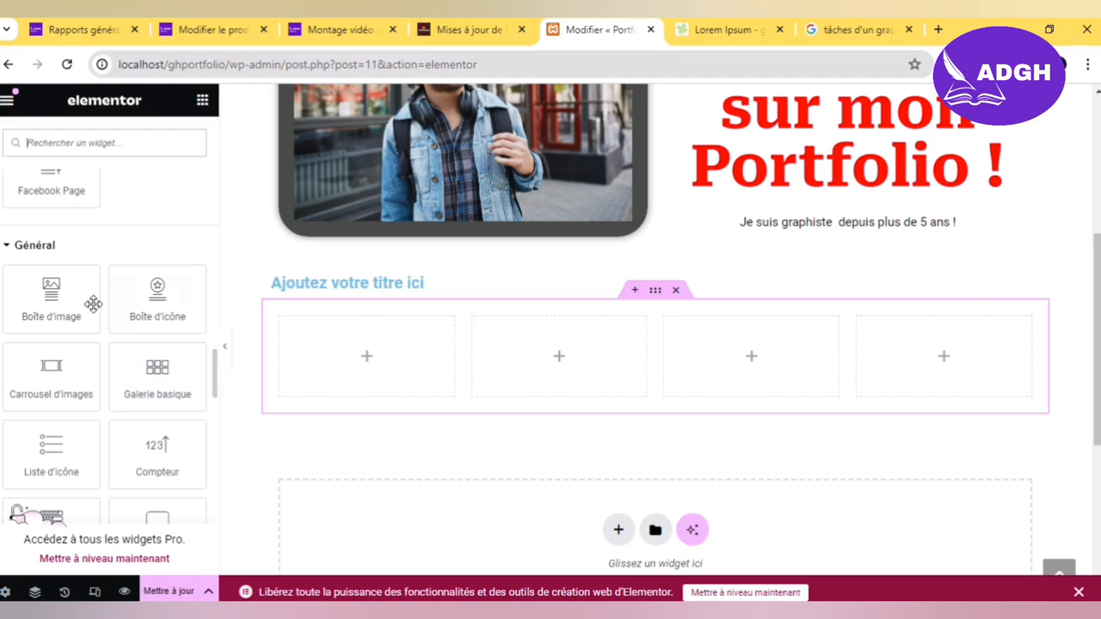
pyautogui.moveTo(93, 305); pyautogui.dragTo(319, 350)
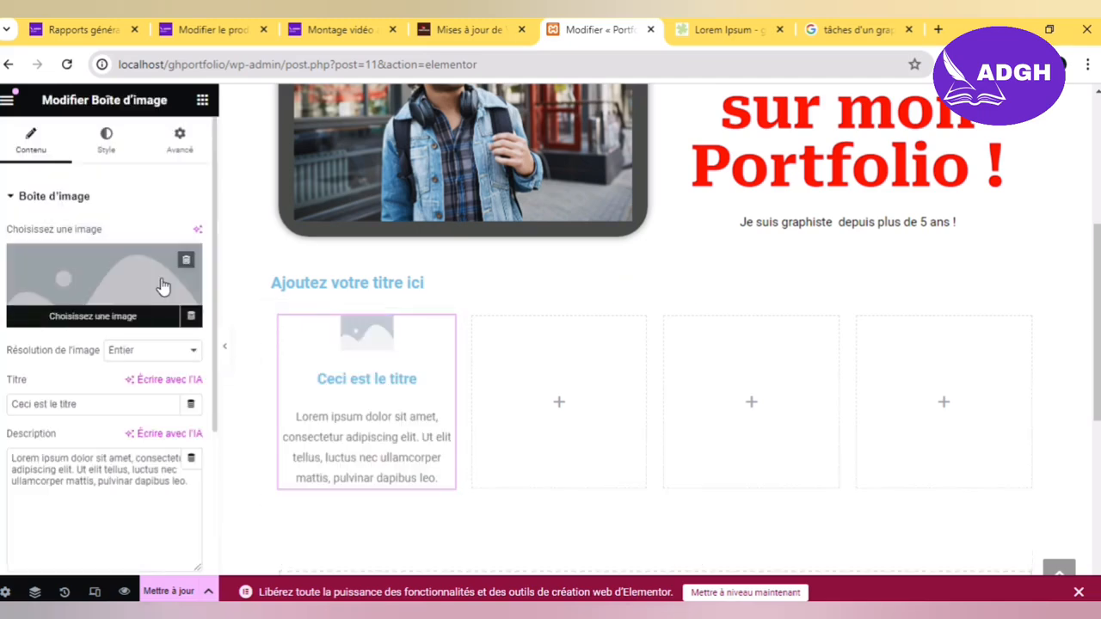
# Step: Copy the Boîte d'image widget from the first column and paste it into each of the other three columns
pyautogui.rightClick(337, 355)
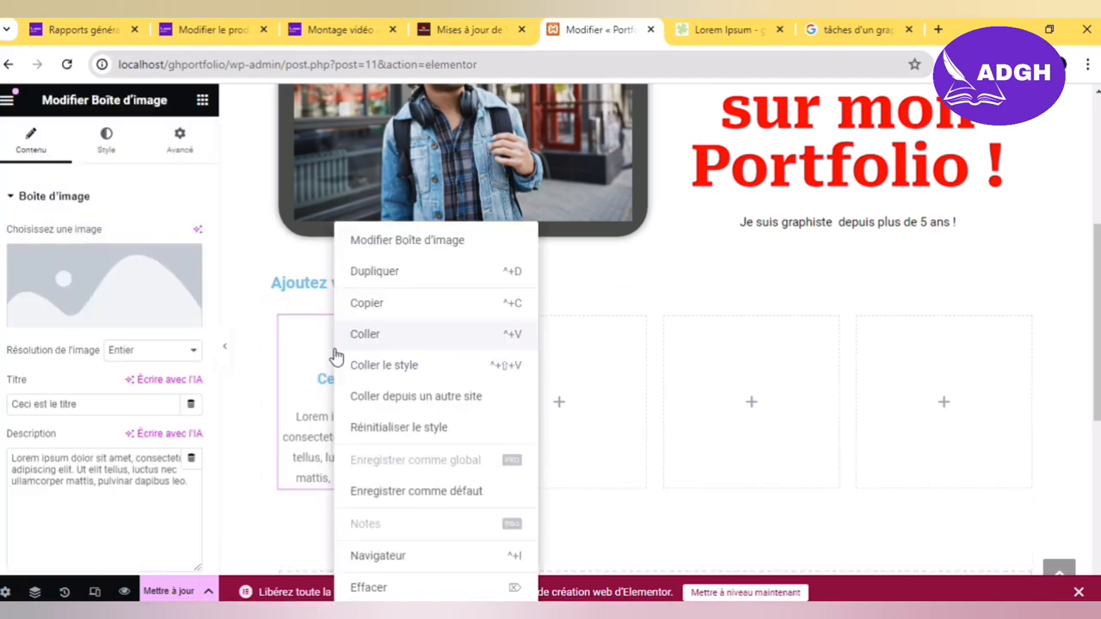
pyautogui.click(386, 311)
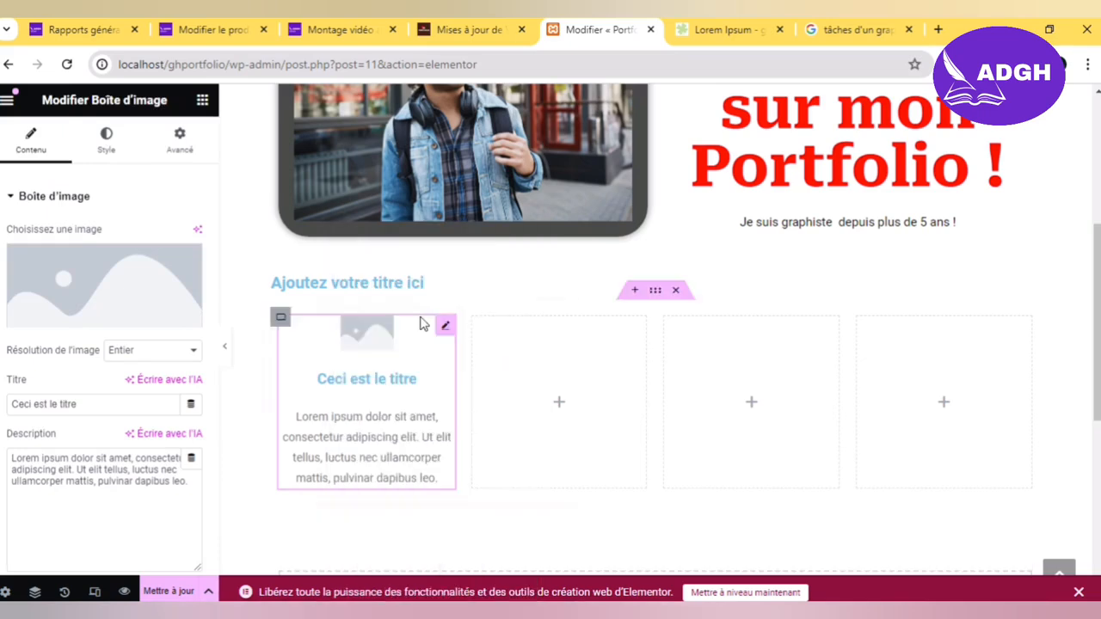
pyautogui.rightClick(582, 398)
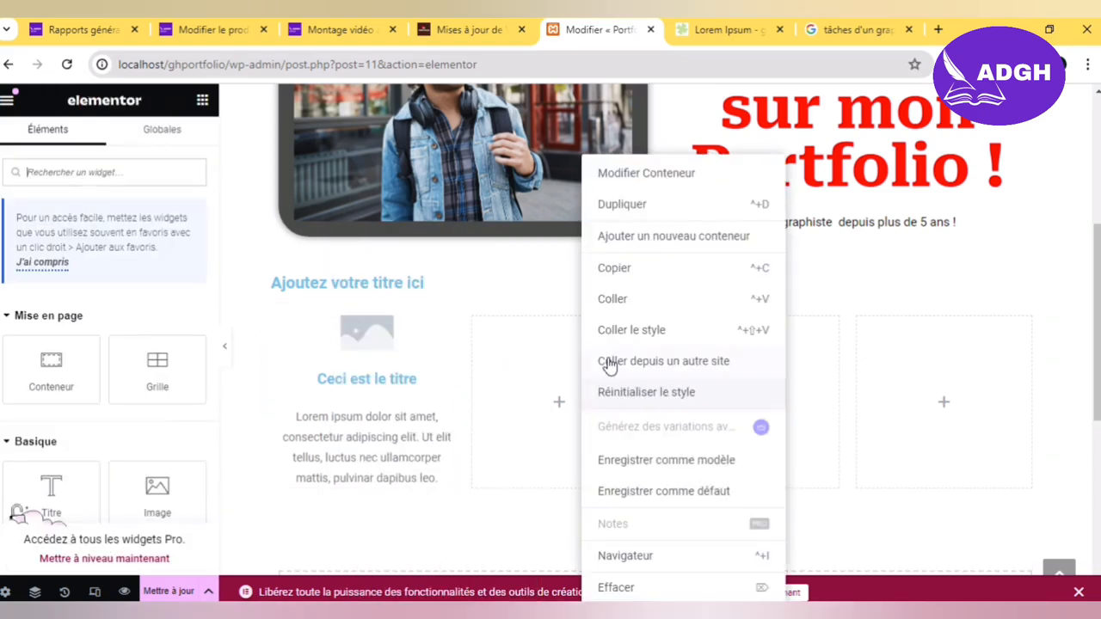
pyautogui.click(639, 299)
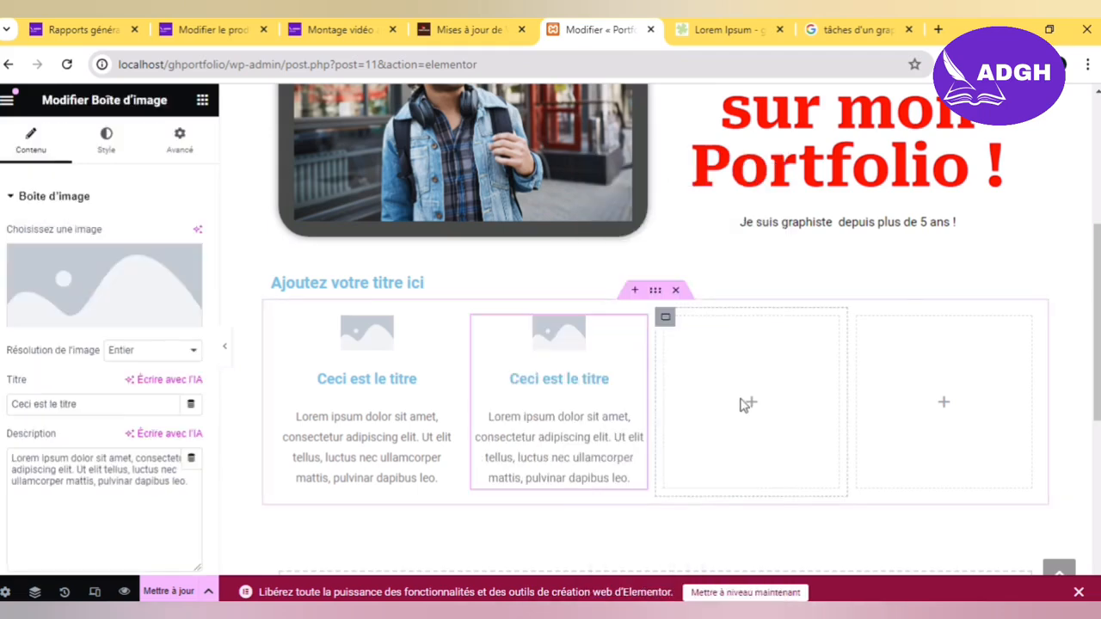
pyautogui.rightClick(745, 405)
pyautogui.click(811, 296)
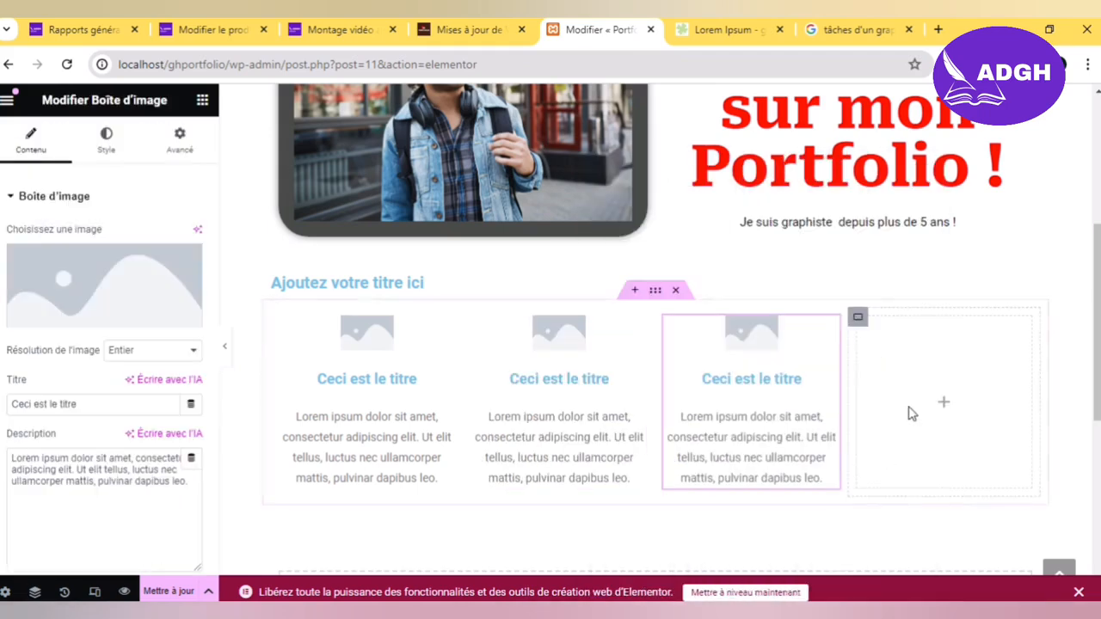
pyautogui.rightClick(909, 409)
pyautogui.click(955, 310)
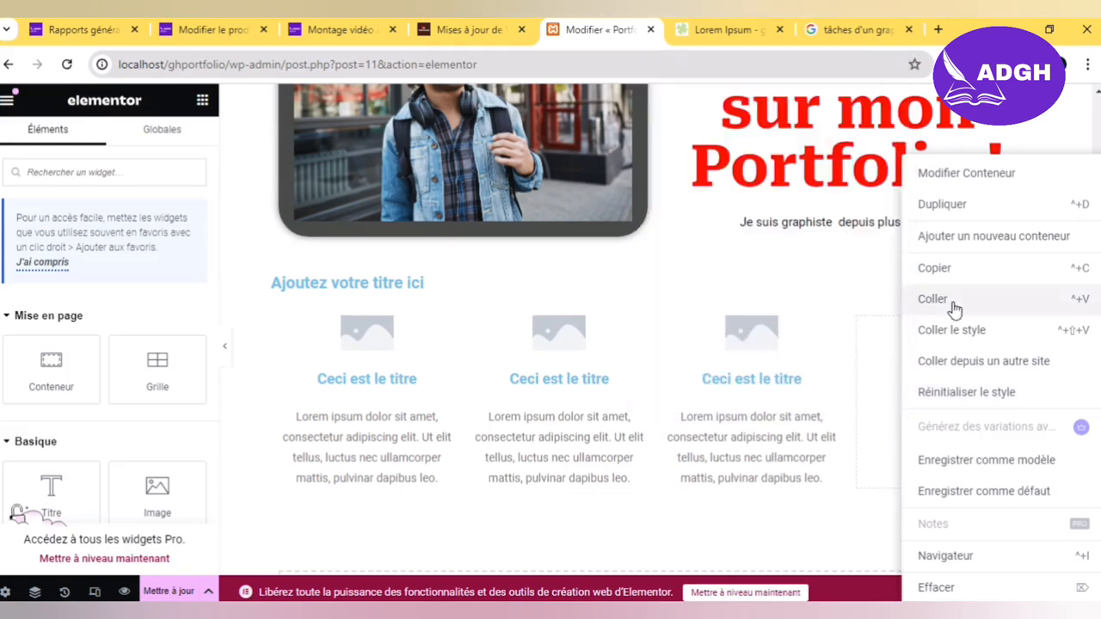
pyautogui.click(955, 310)
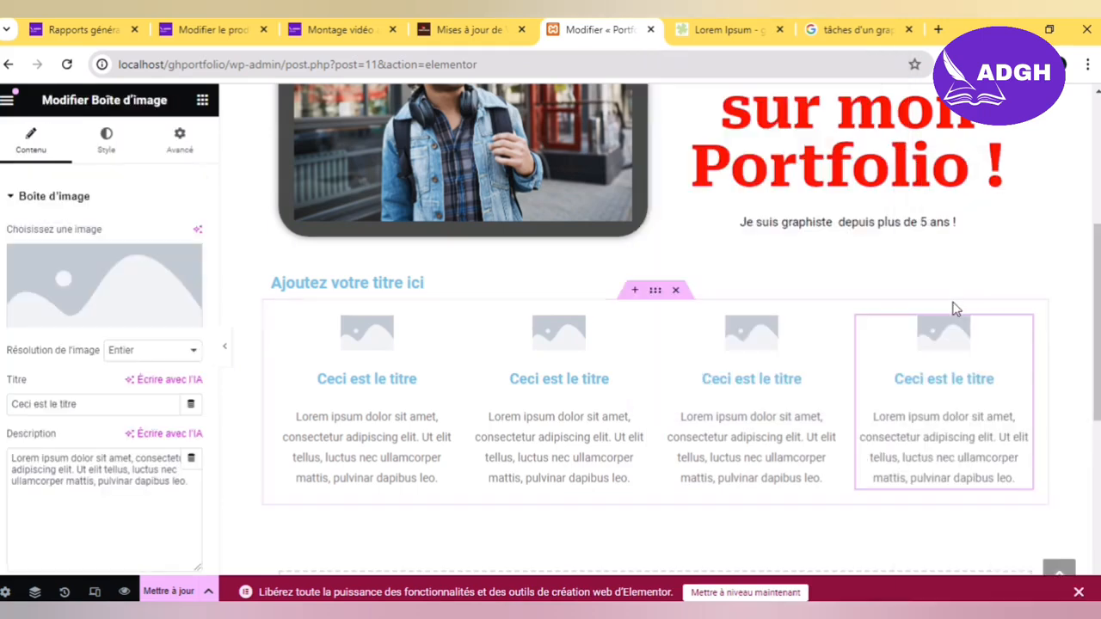
pyautogui.click(352, 346)
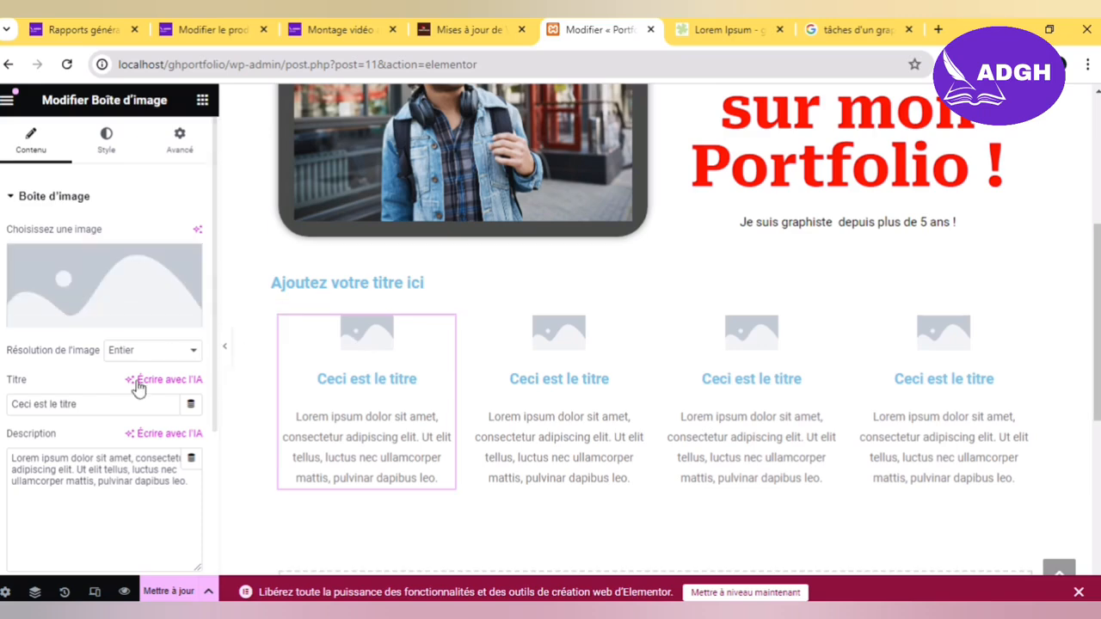
pyautogui.click(101, 403)
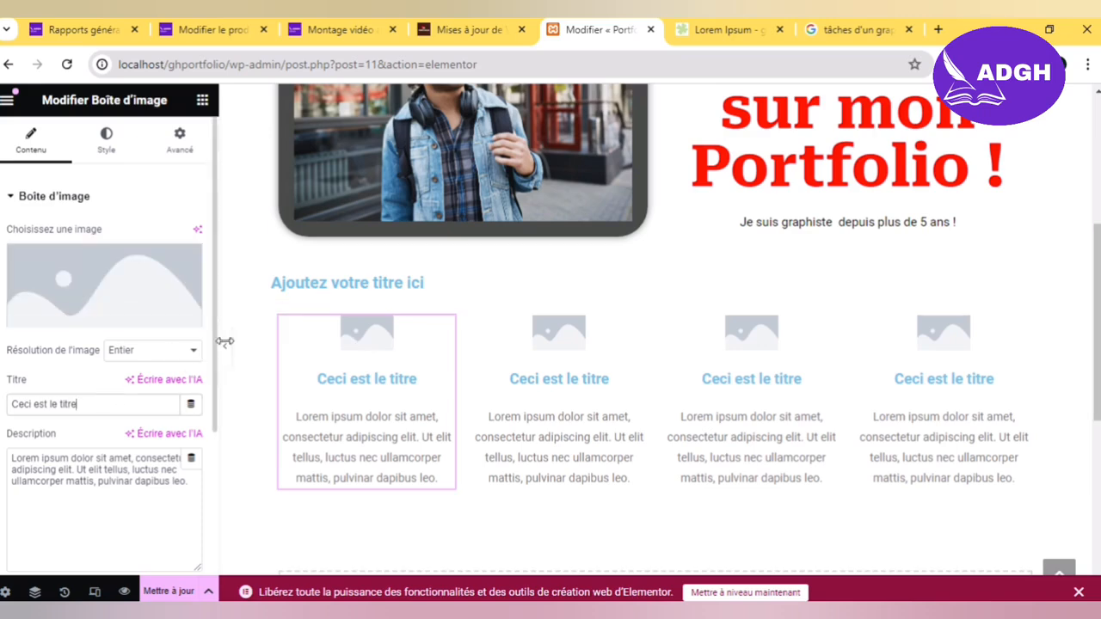
# Step: Replace the placeholder text of the title above the image boxes with "Mon art"
pyautogui.click(312, 287)
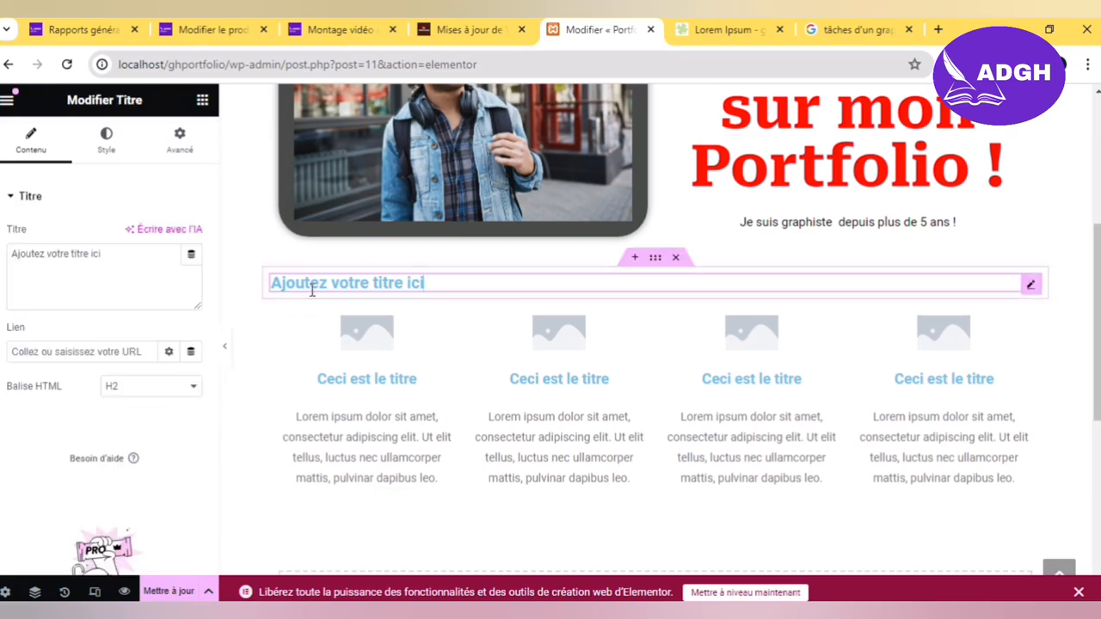
pyautogui.click(135, 274)
pyautogui.hotkey('ctrl', 'a')
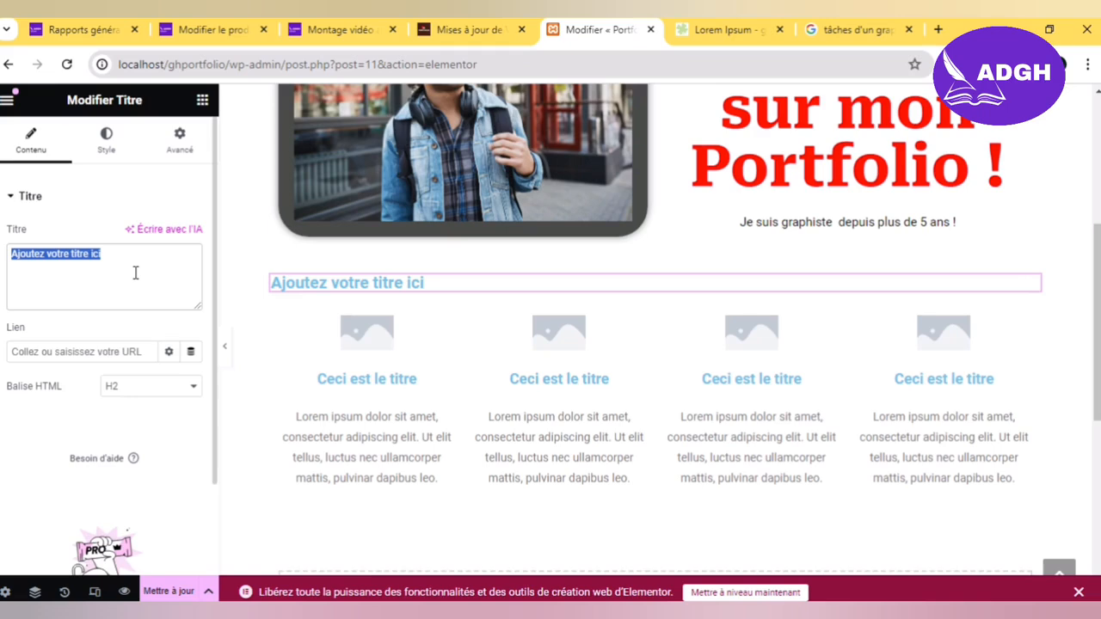
pyautogui.write('Mon art')
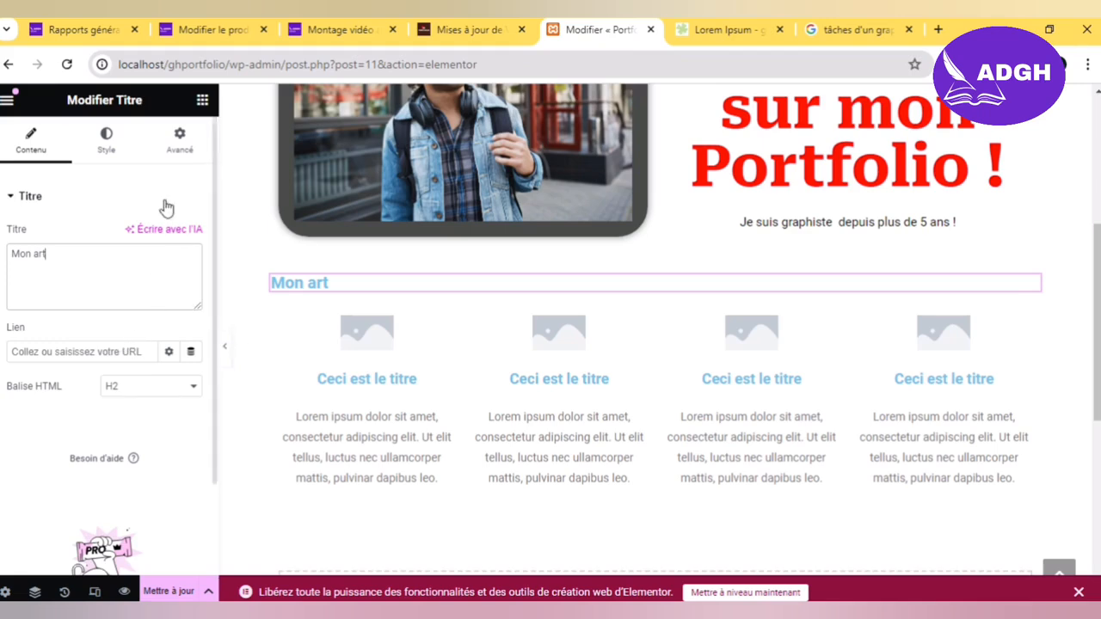
# Step: Align the "Mon art" title to the left and set its text colour to #ff0000
pyautogui.click(121, 153)
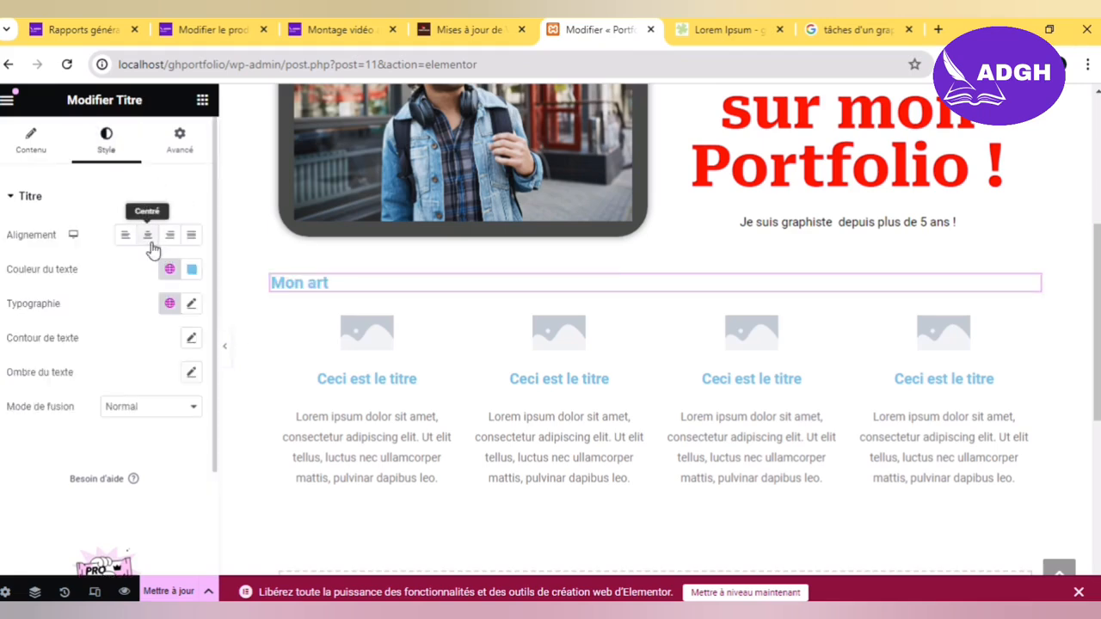
pyautogui.click(147, 235)
pyautogui.click(194, 273)
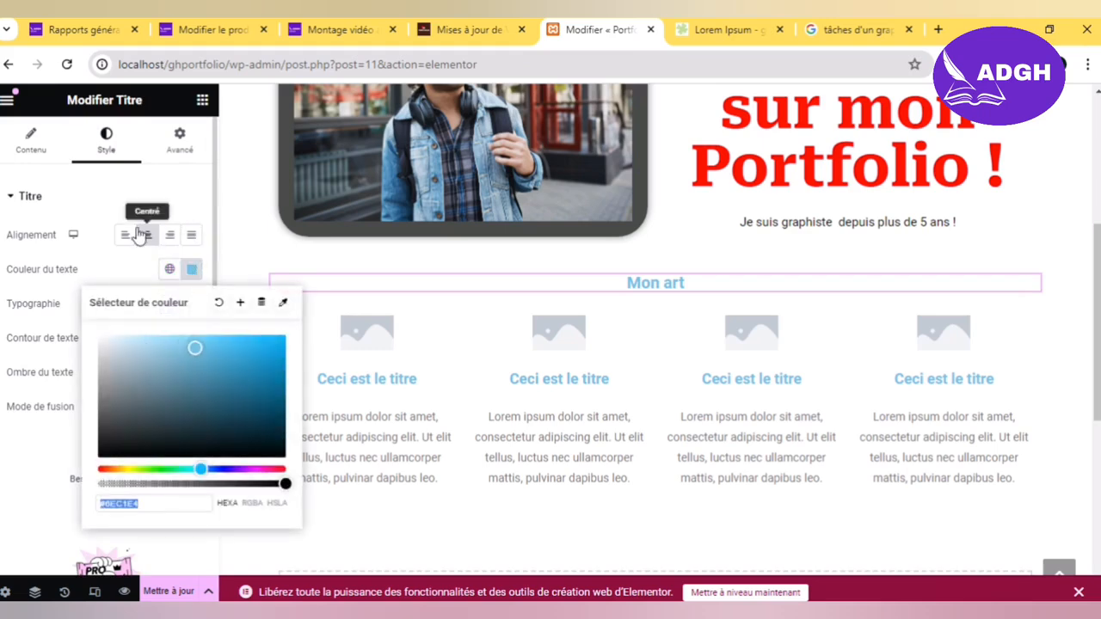
pyautogui.click(125, 235)
pyautogui.click(196, 271)
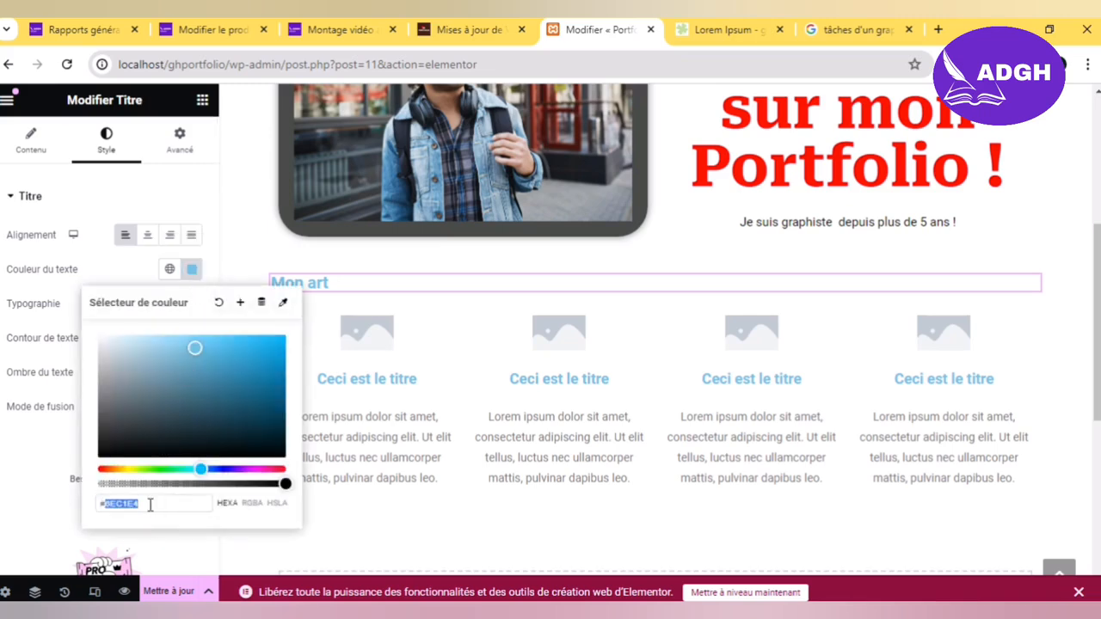
pyautogui.write('ff0000')
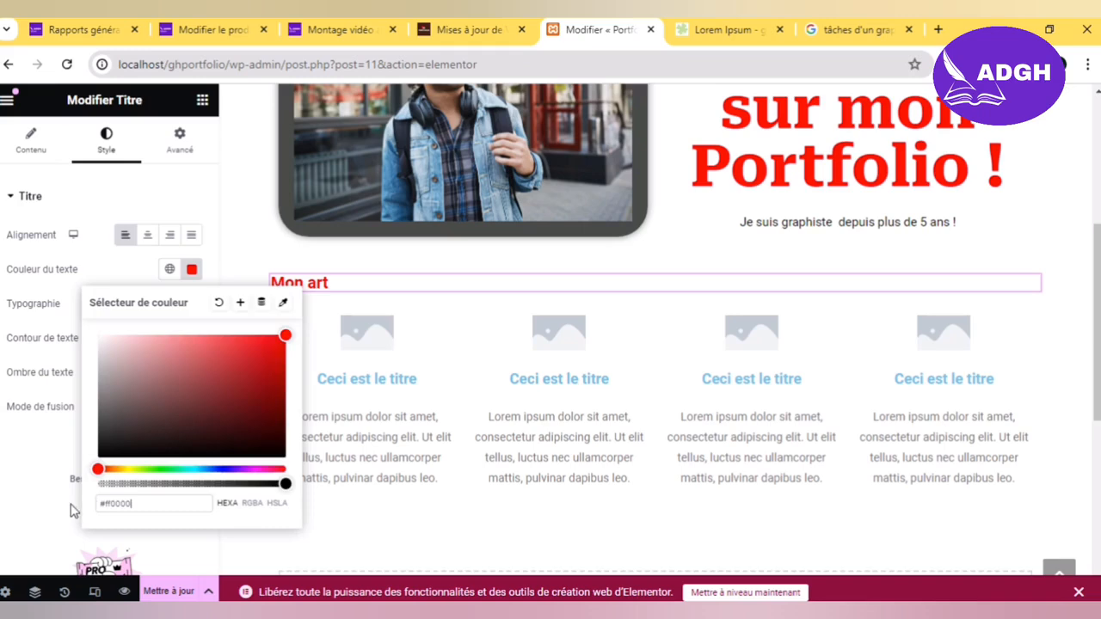
pyautogui.click(72, 510)
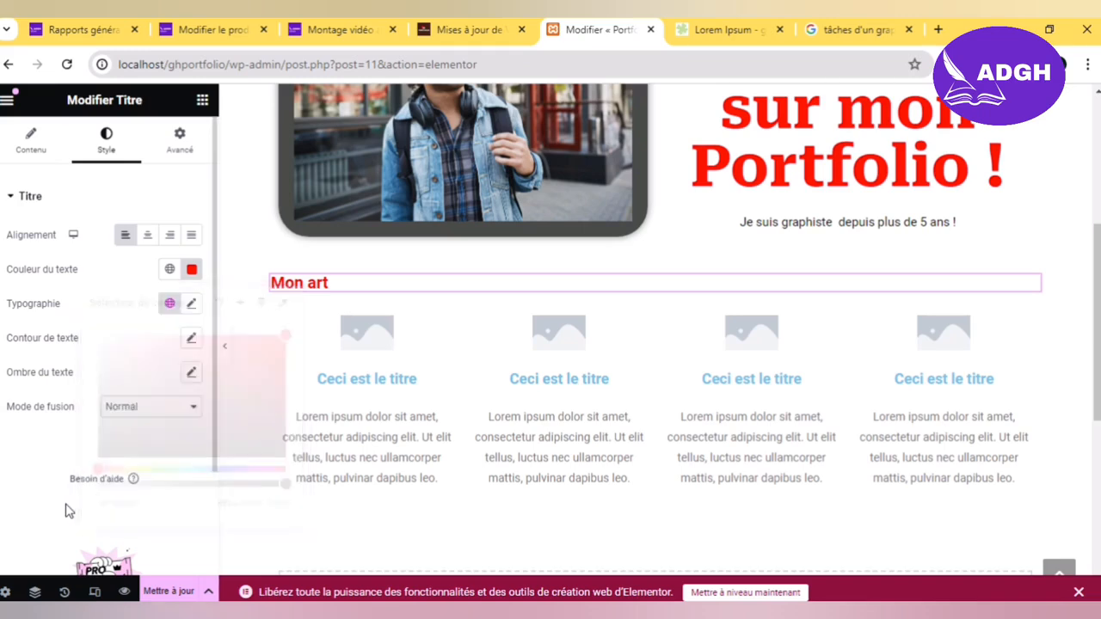
# Step: Set the "Mon art" title's font size to 68 px and its font family to Roboto Serif
pyautogui.click(192, 302)
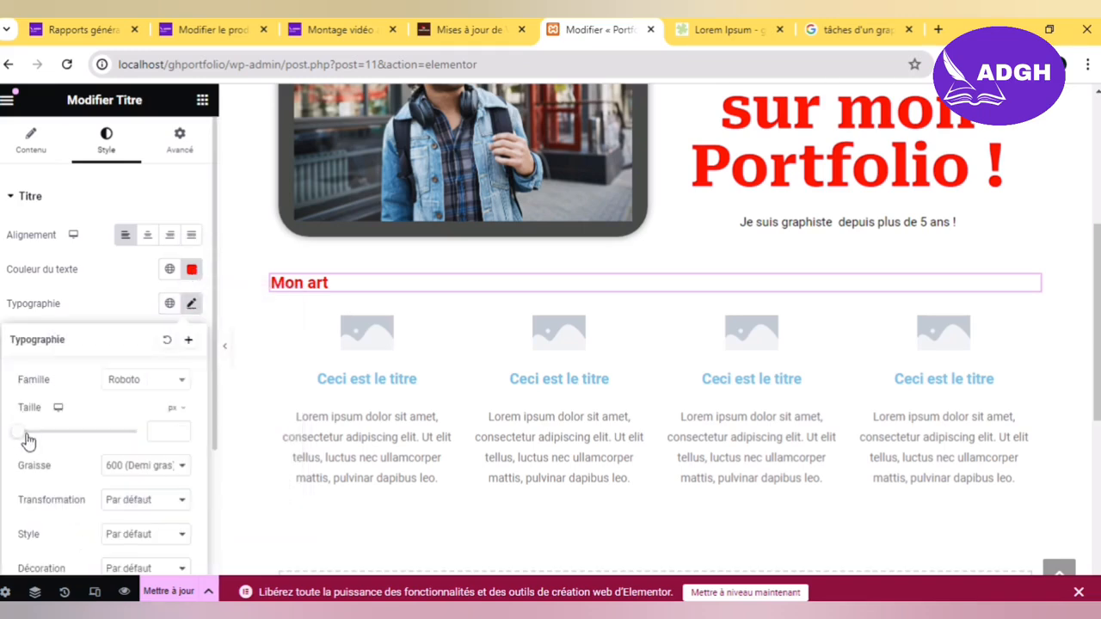
pyautogui.moveTo(26, 440); pyautogui.dragTo(66, 442)
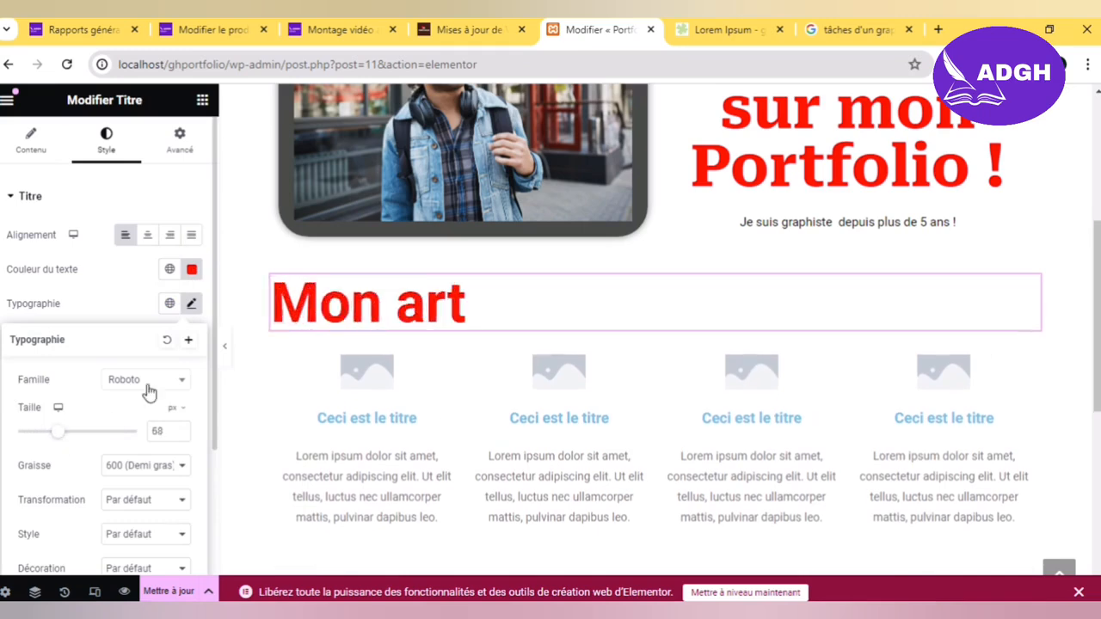
pyautogui.click(152, 385)
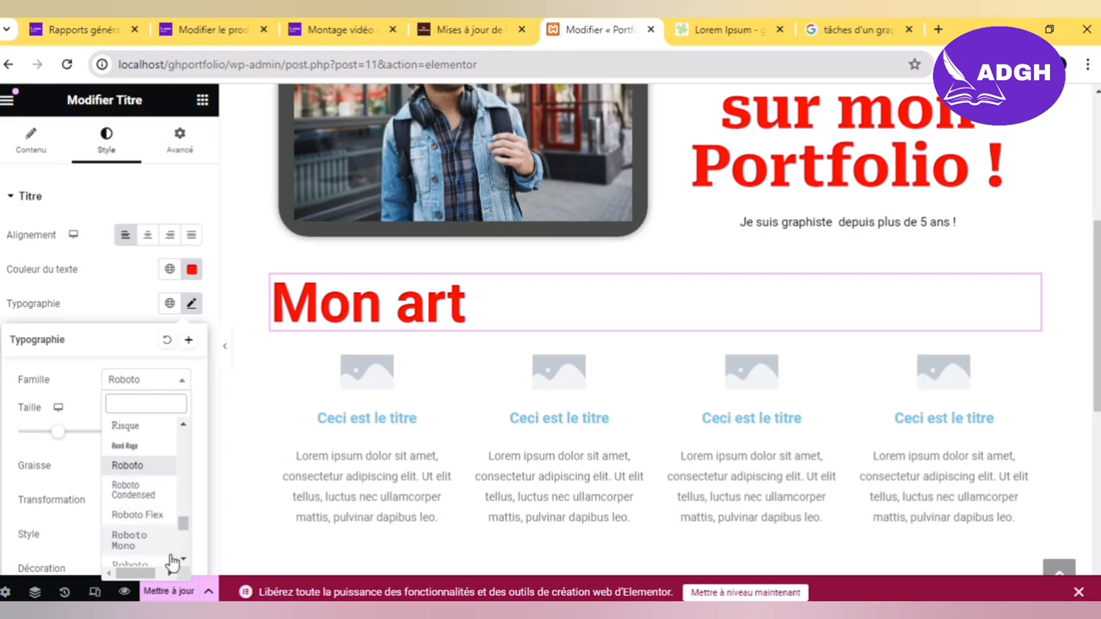
pyautogui.scroll(-5, 183, 531)
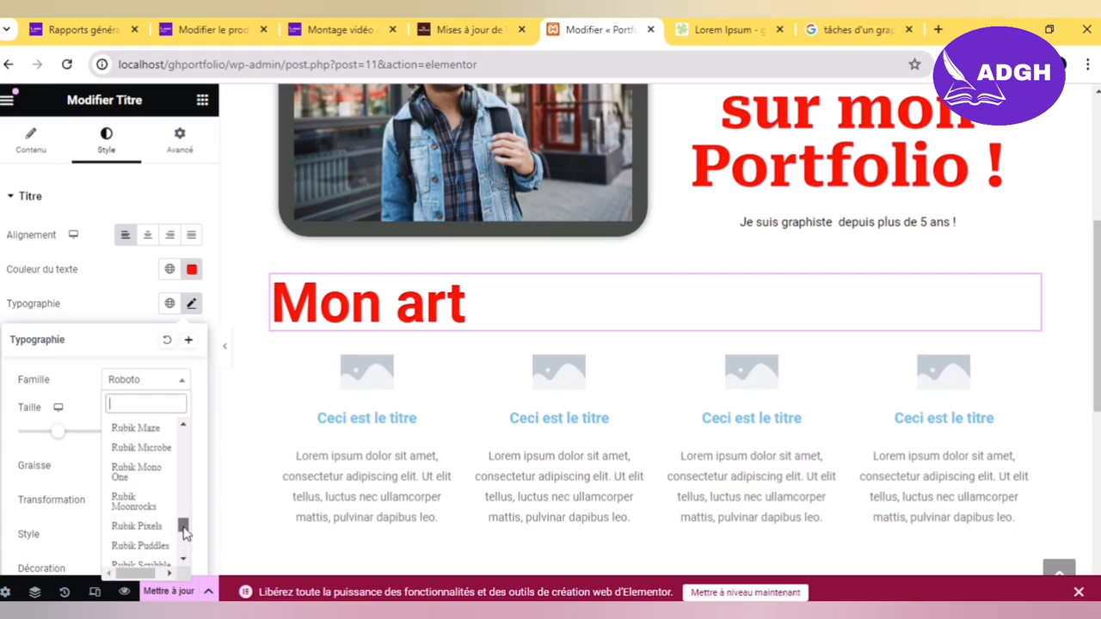
pyautogui.scroll(15, 183, 531)
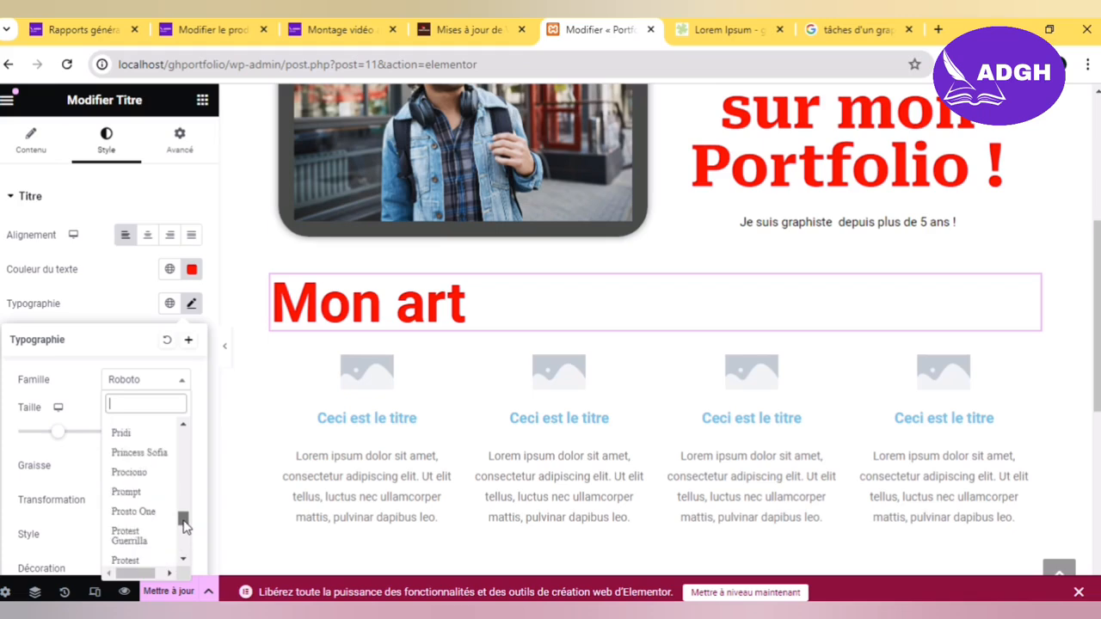
pyautogui.scroll(5, 183, 525)
pyautogui.moveTo(183, 515); pyautogui.dragTo(182, 519)
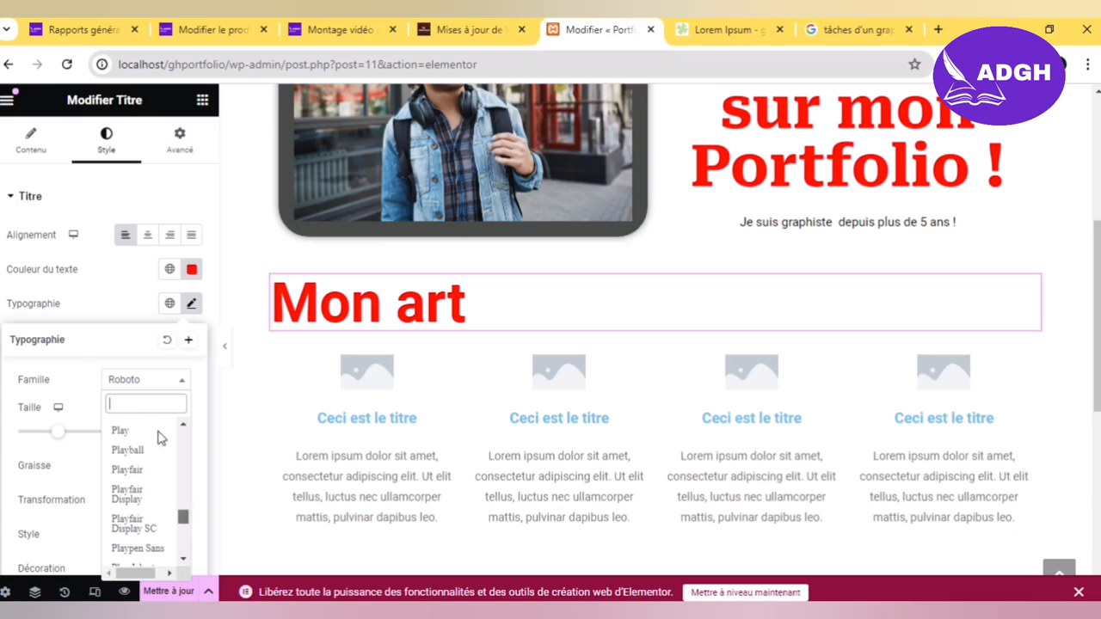
pyautogui.write('ROBO')
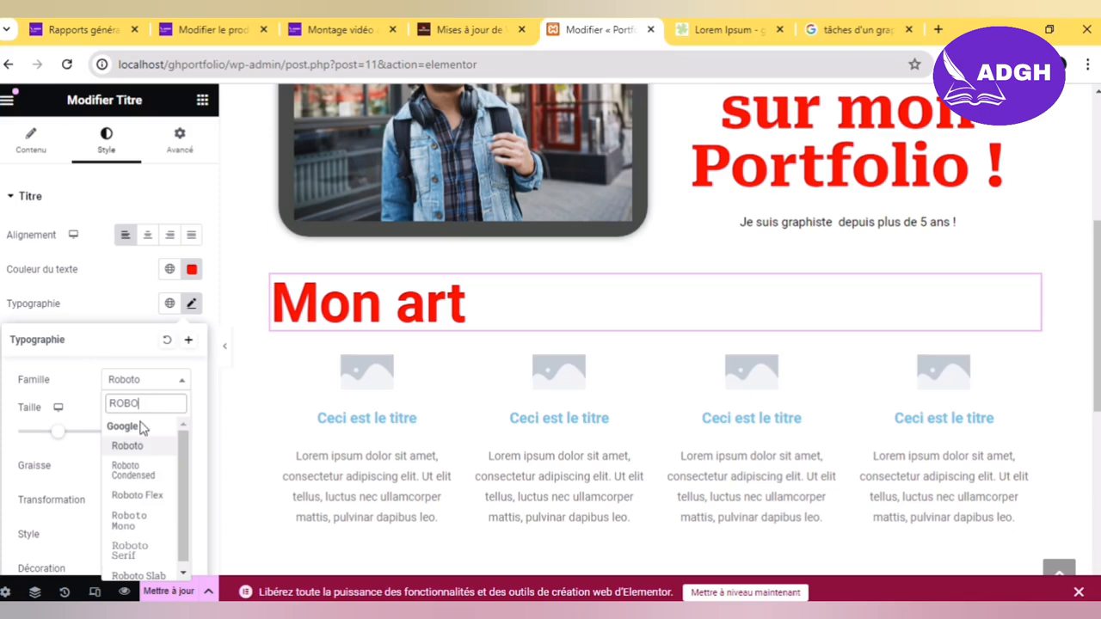
pyautogui.click(143, 549)
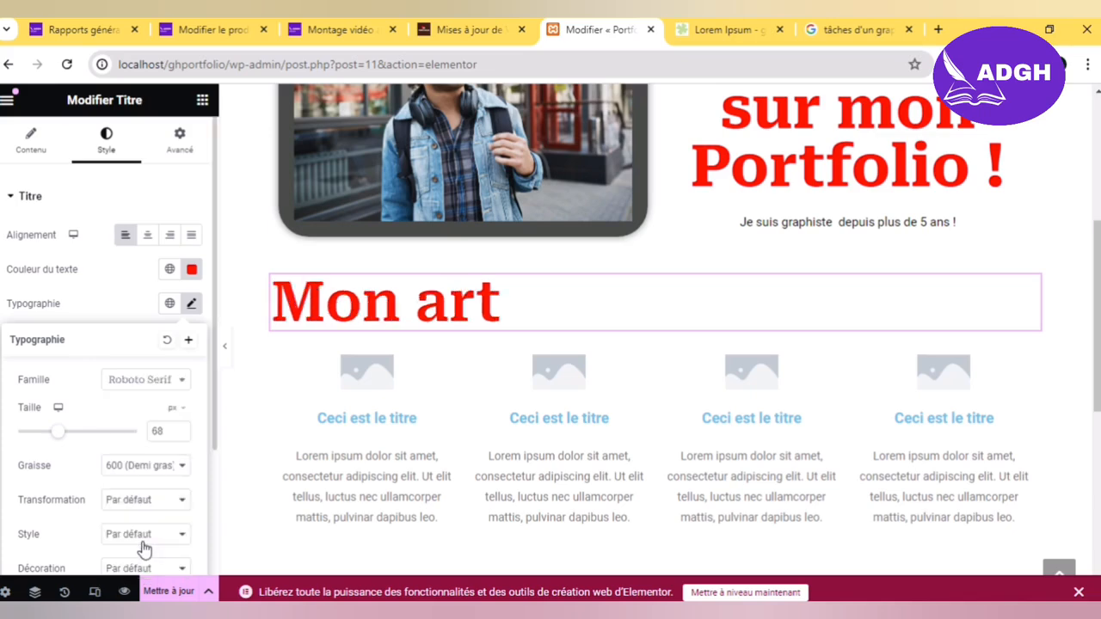
# Step: Set the "Mon art" title's font weight to Gras and enlarge its size to 88 px
pyautogui.click(166, 480)
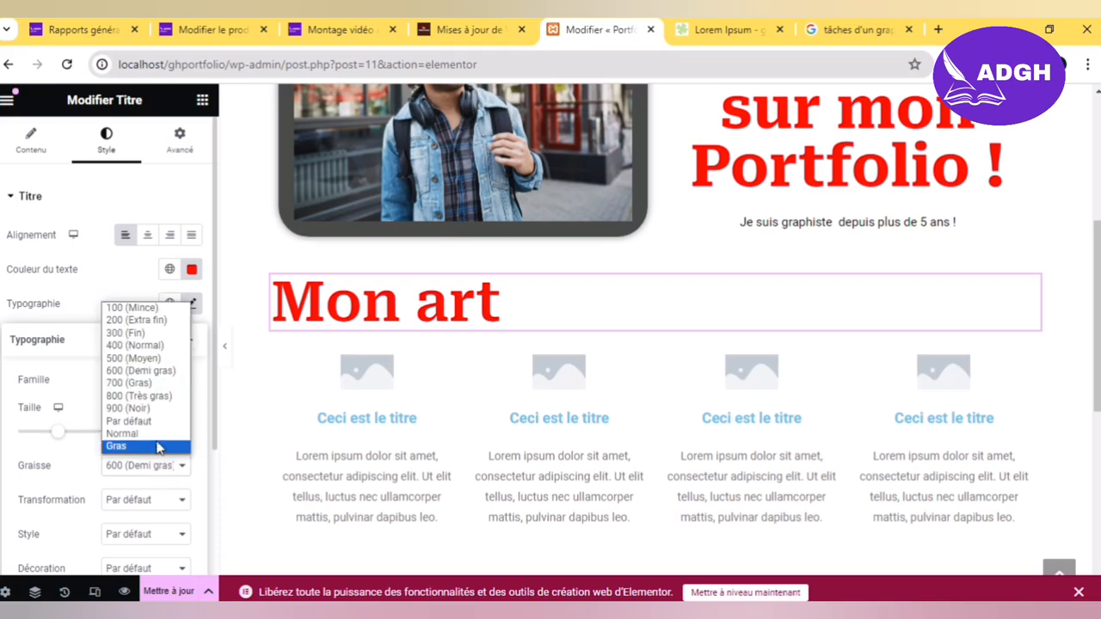
pyautogui.click(158, 448)
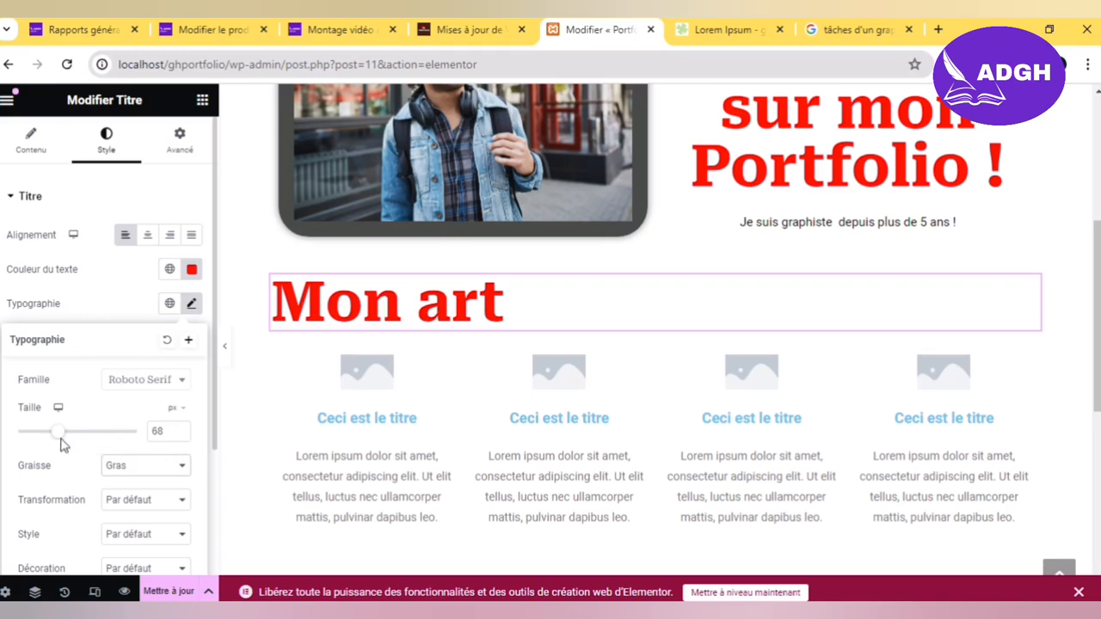
pyautogui.moveTo(60, 442); pyautogui.dragTo(74, 445)
pyautogui.click(126, 293)
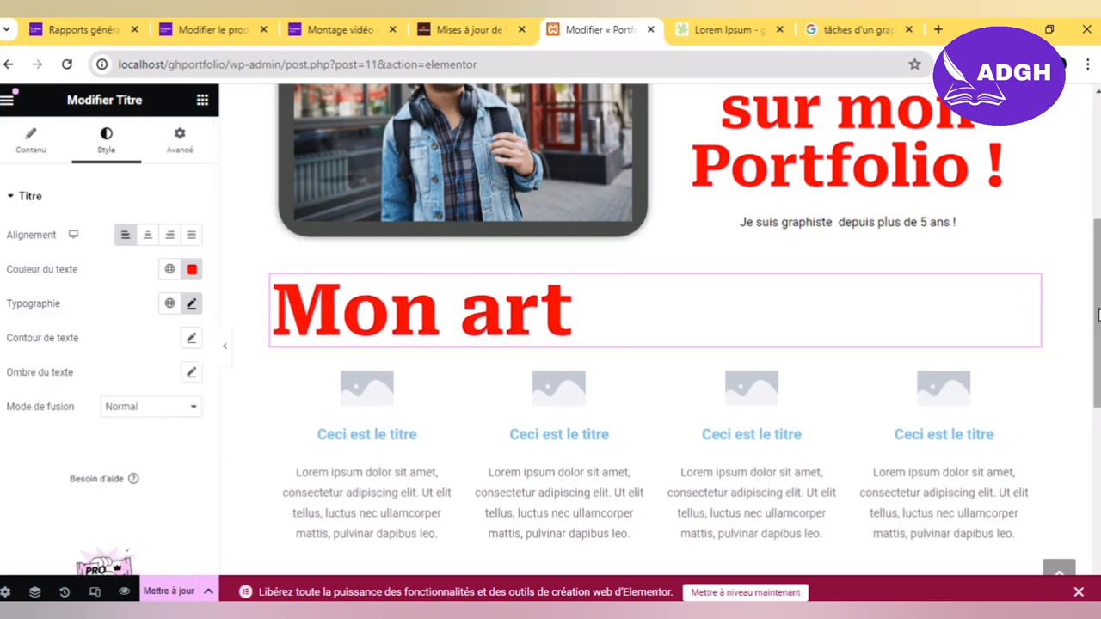
# Step: Set the font style of the "Mon art" title to Italique
pyautogui.click(192, 306)
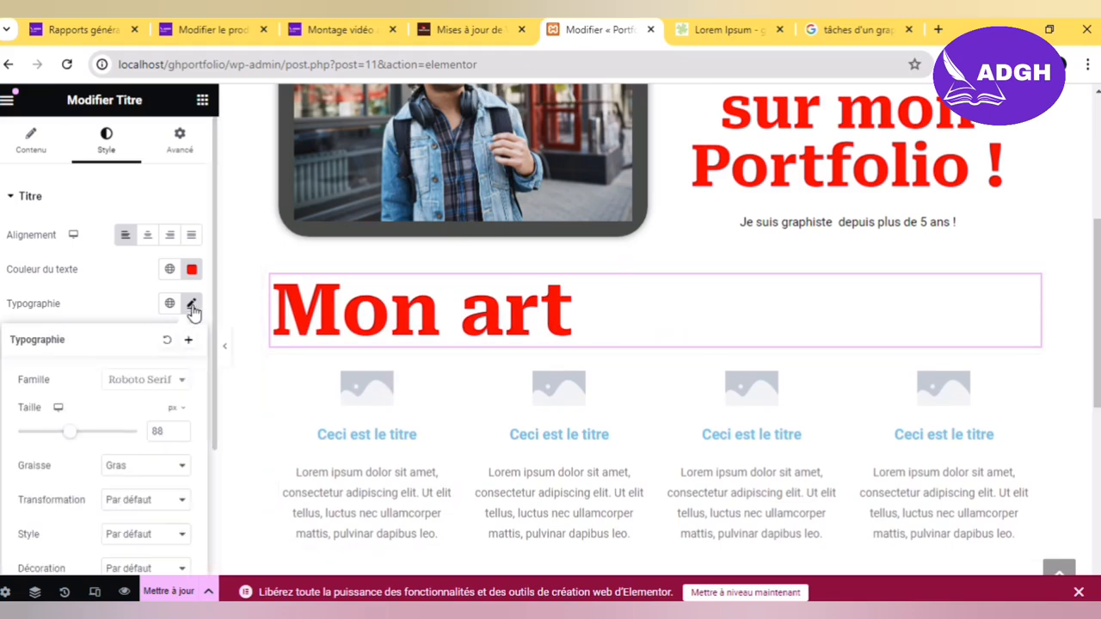
pyautogui.click(158, 530)
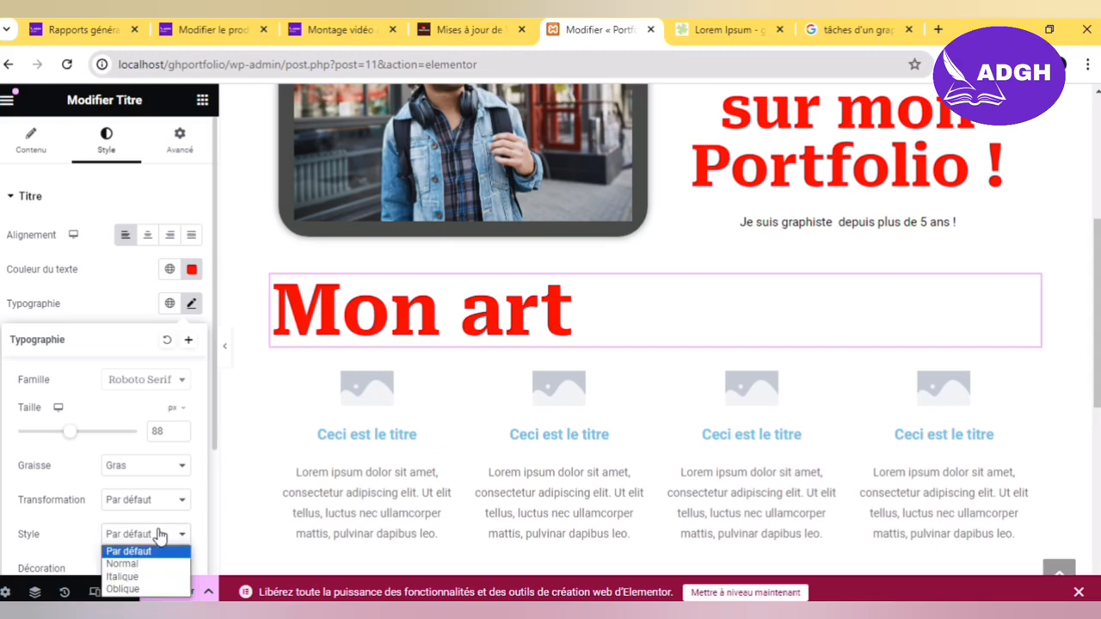
pyautogui.click(150, 574)
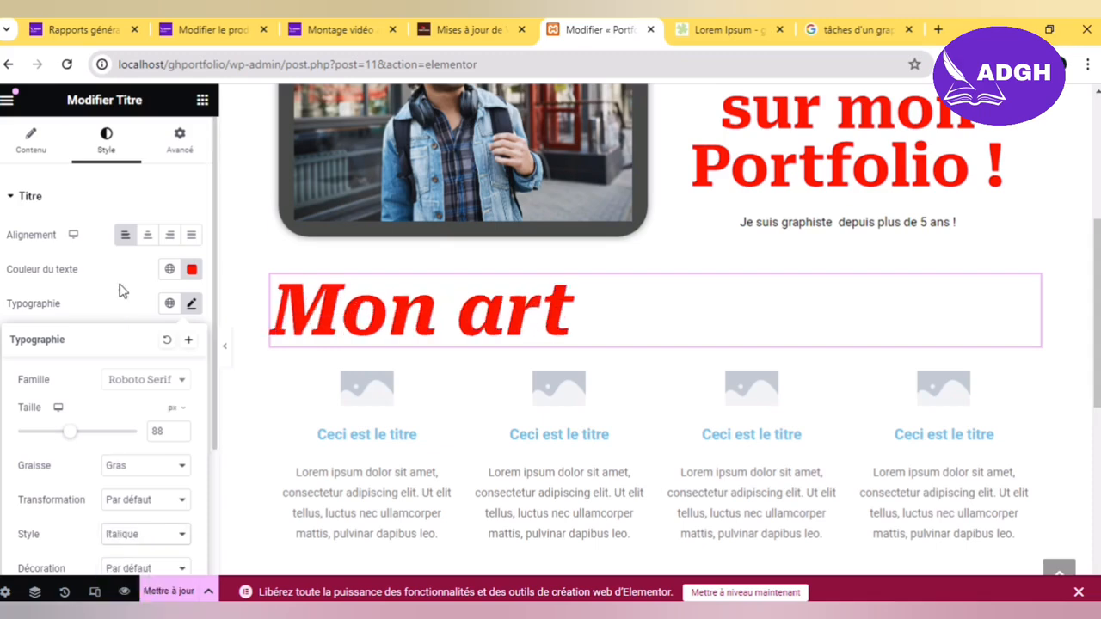
pyautogui.click(121, 286)
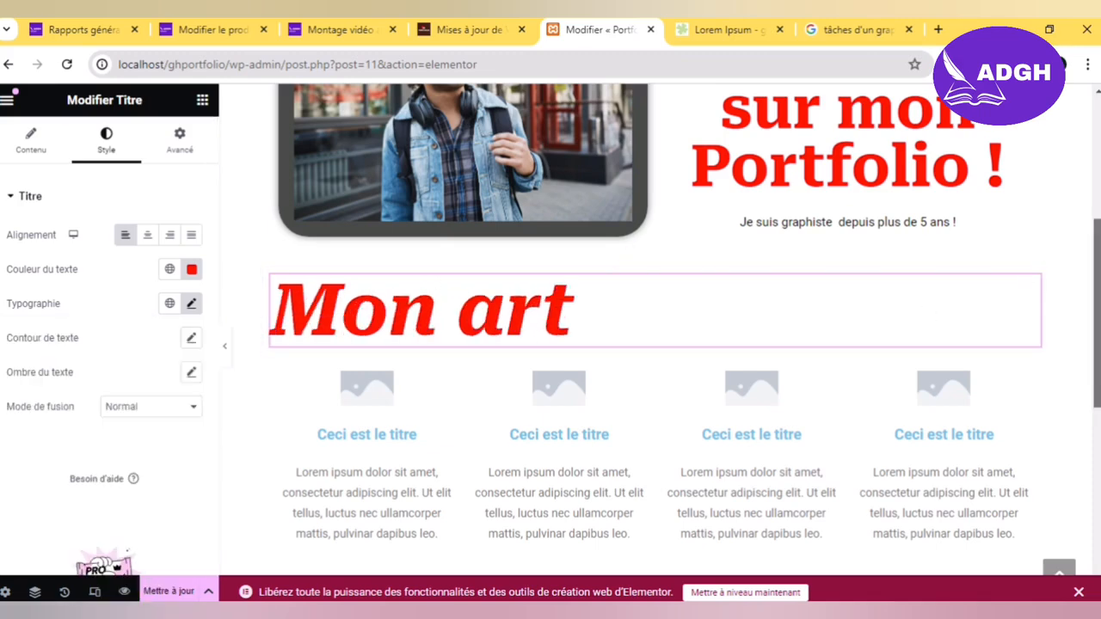
# Step: Consult the Google results on a graphic designer's tasks and set the first image box's title to "Couverture de magasin"
pyautogui.scroll(-2, 1084, 314)
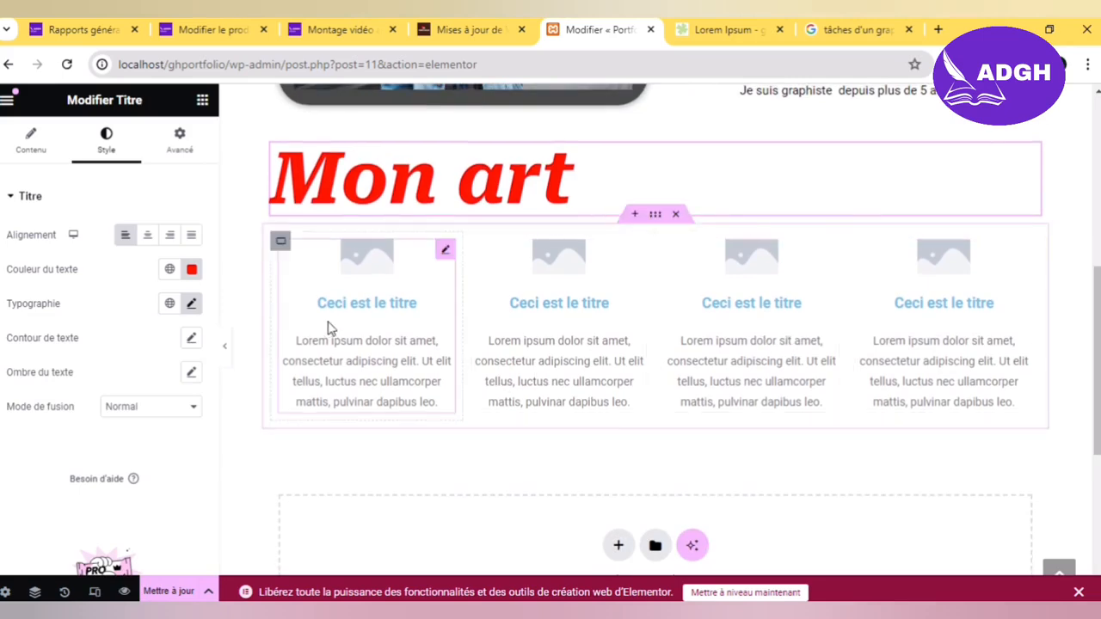
pyautogui.click(865, 29)
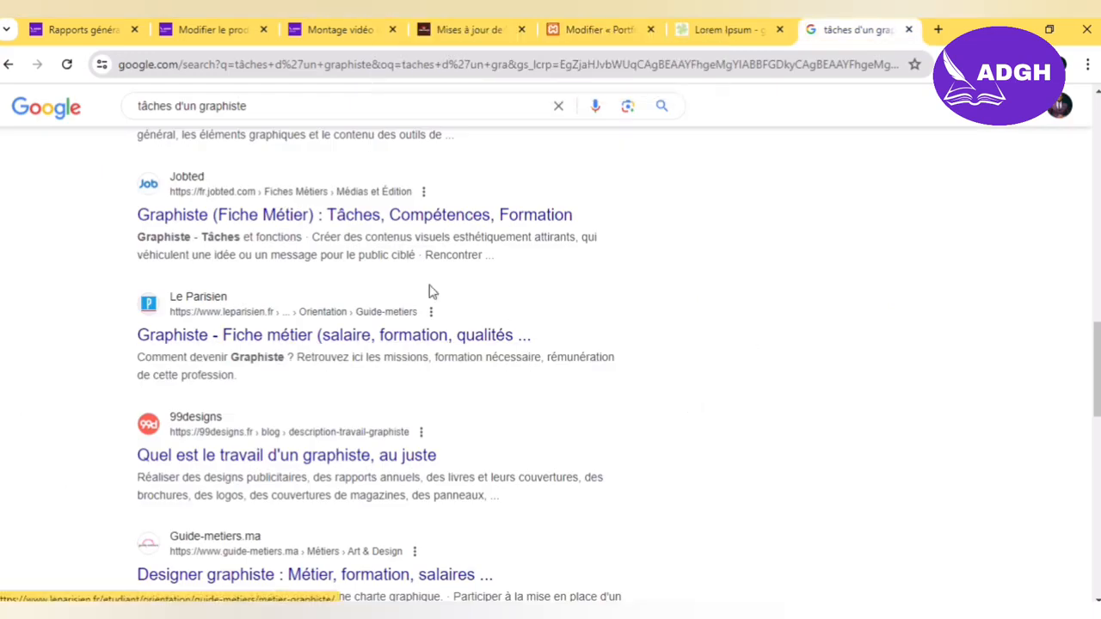
pyautogui.click(575, 31)
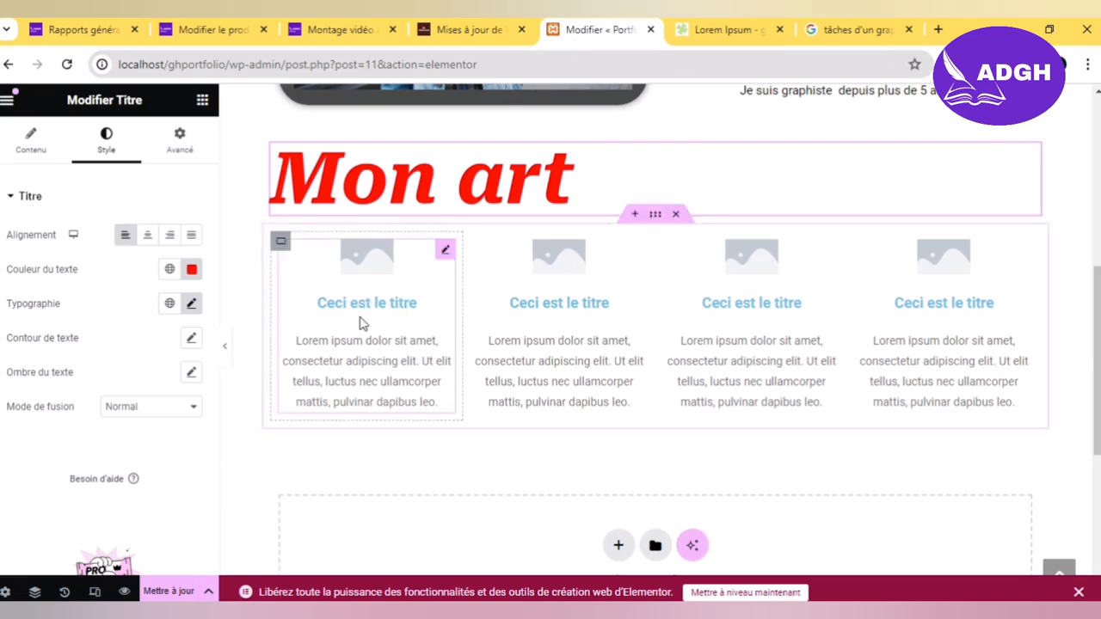
pyautogui.click(357, 376)
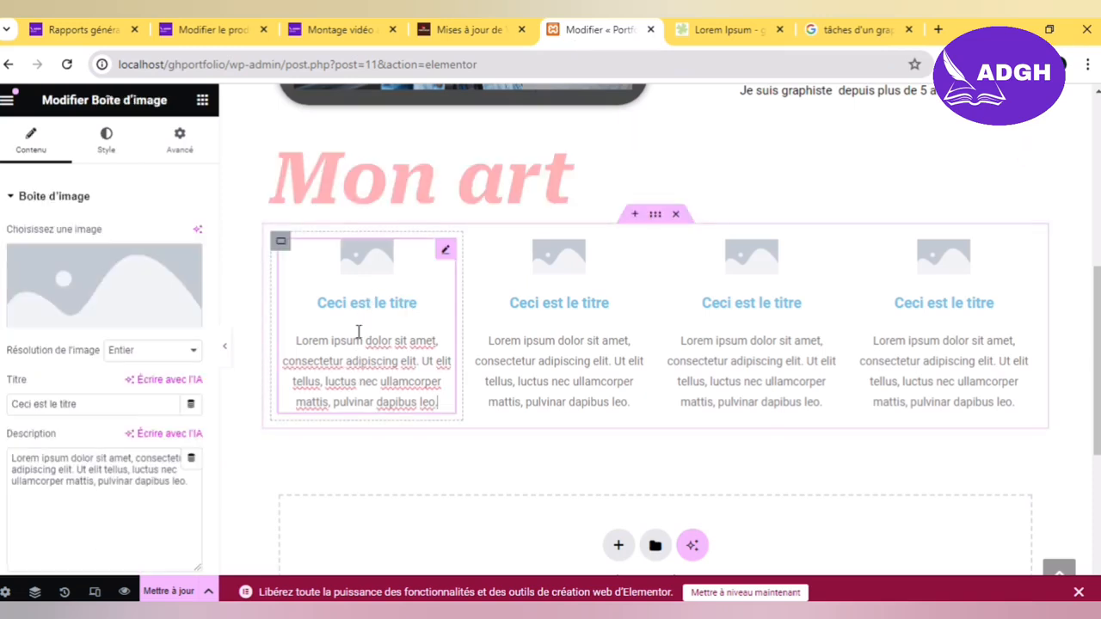
pyautogui.click(128, 410)
pyautogui.tripleClick(127, 413)
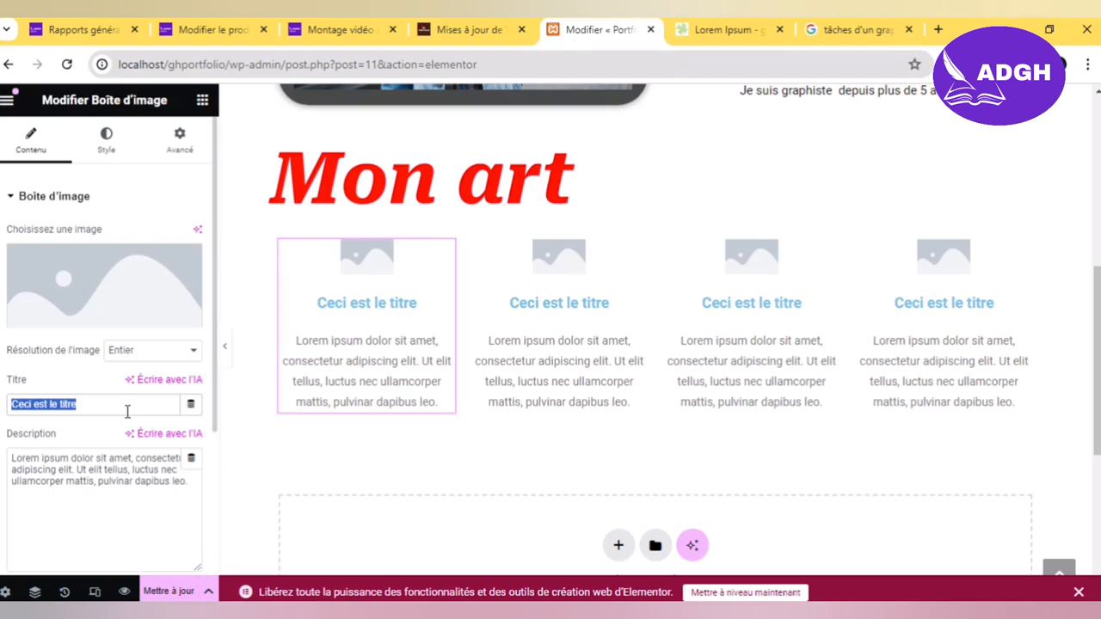
pyautogui.write('Couvertu')
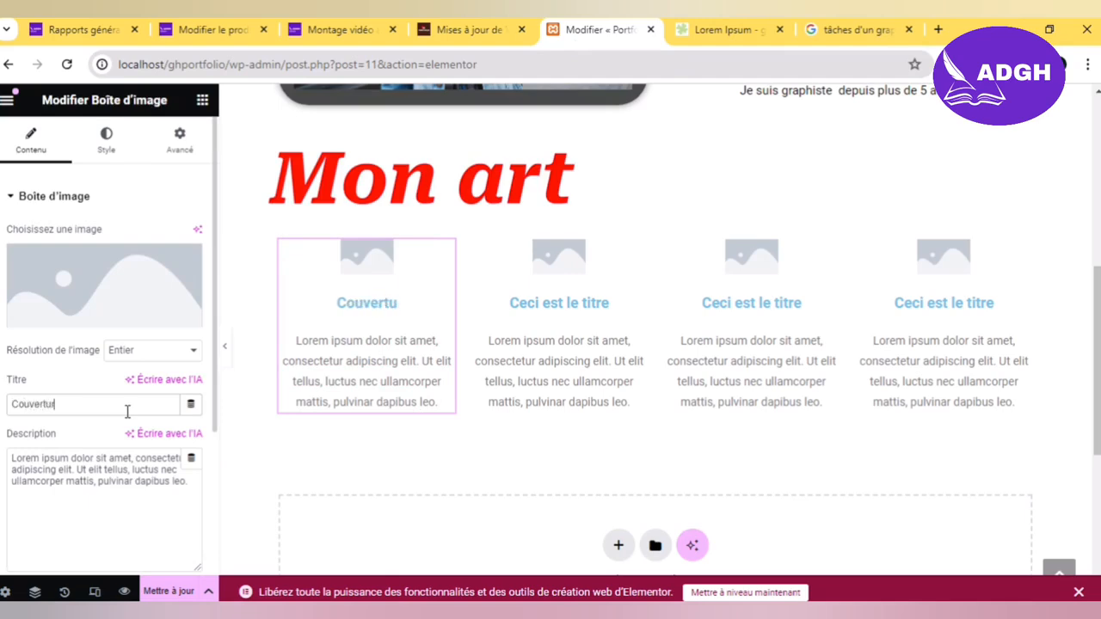
pyautogui.write('re de magasin')
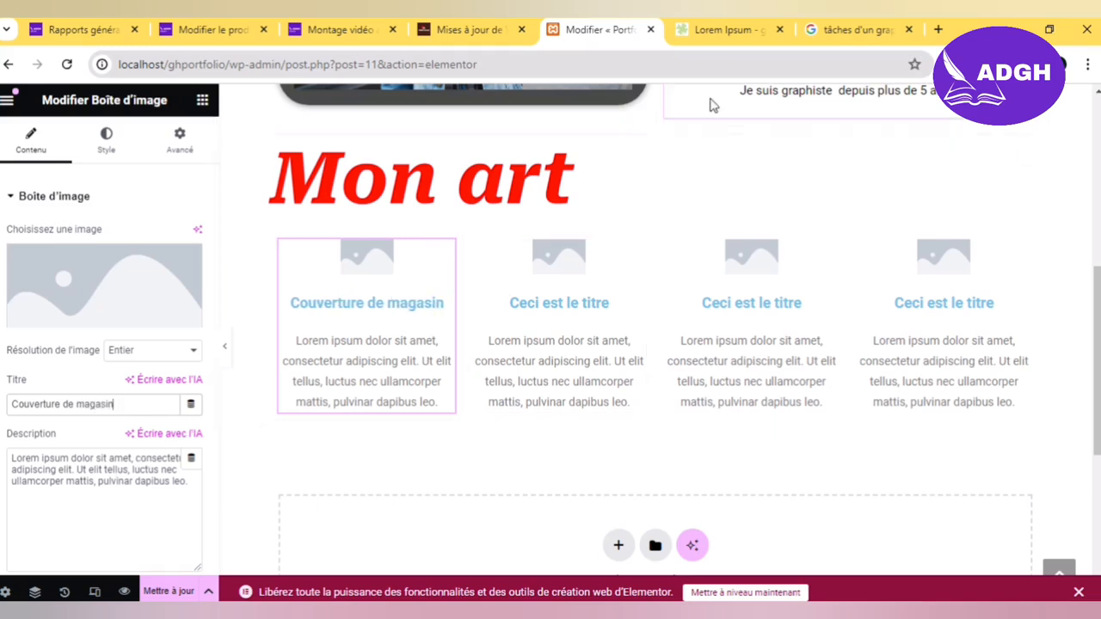
# Step: Switch to faux-texte.com, generate five paragraphs of Lorem Ipsum and copy the first paragraph
pyautogui.click(718, 35)
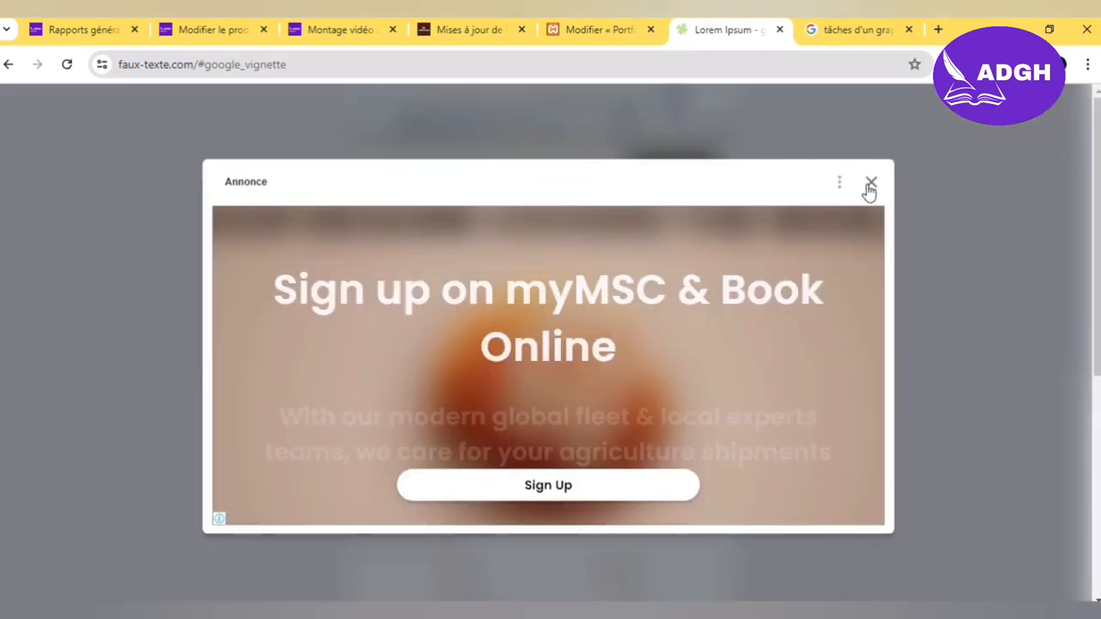
pyautogui.click(870, 184)
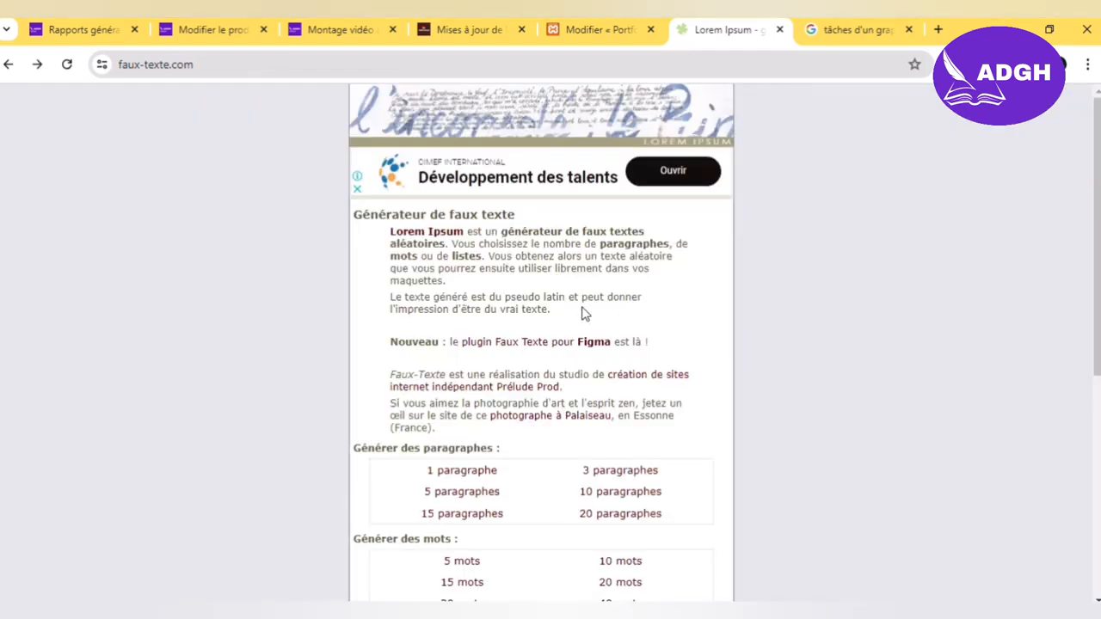
pyautogui.click(469, 494)
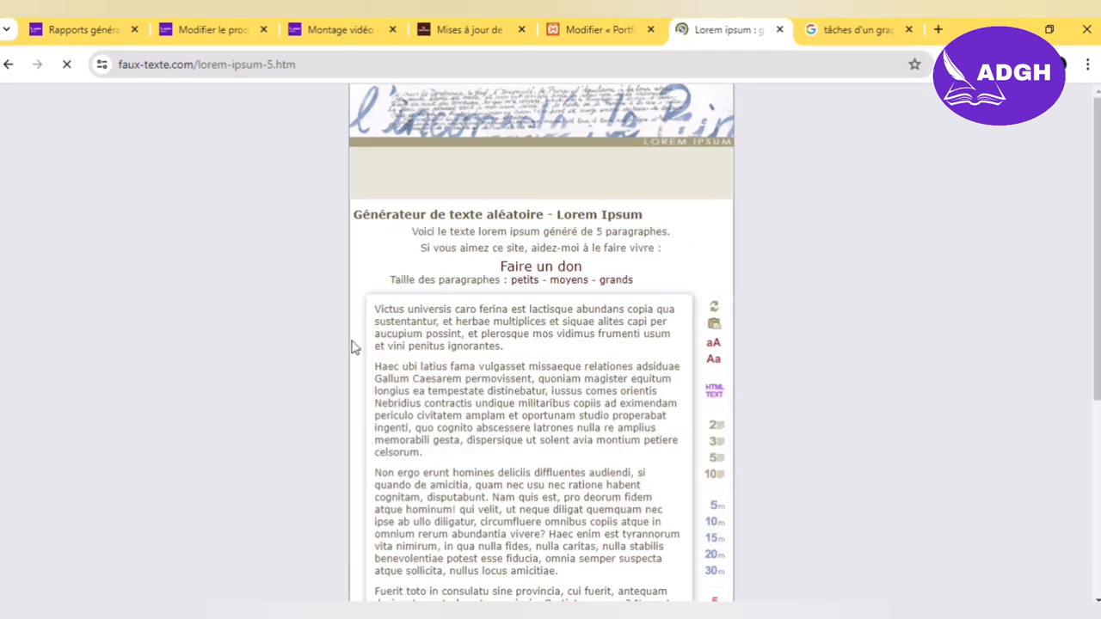
pyautogui.moveTo(506, 353); pyautogui.dragTo(379, 313)
pyautogui.hotkey('ctrl', 'c')
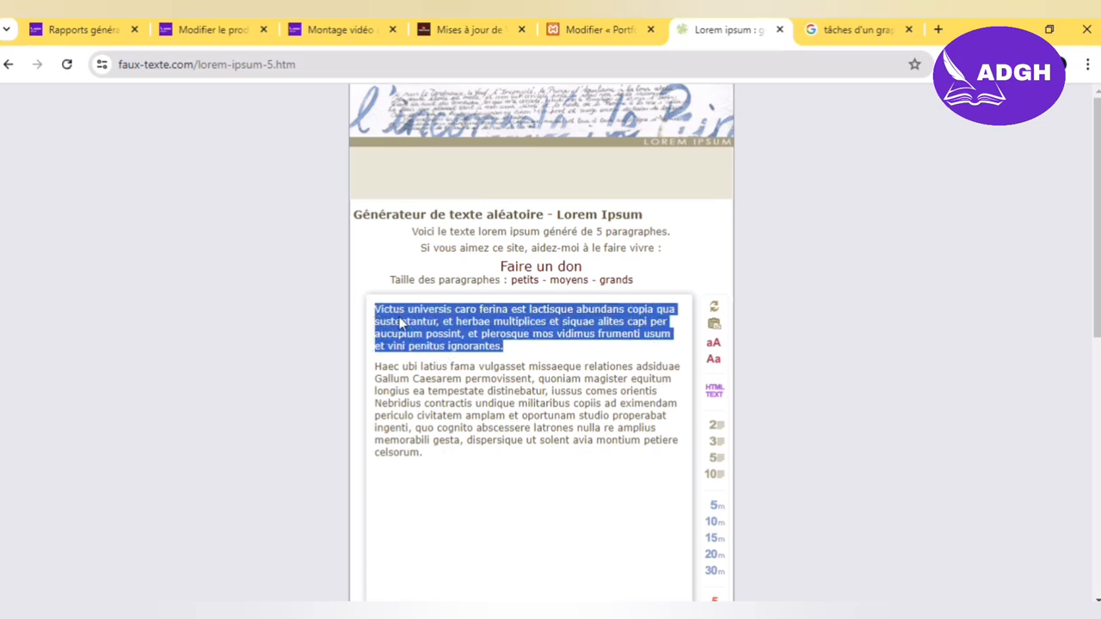
# Step: Back in Elementor, replace the "Couverture de magasin" box's description with the copied paragraph and update the page
pyautogui.click(582, 36)
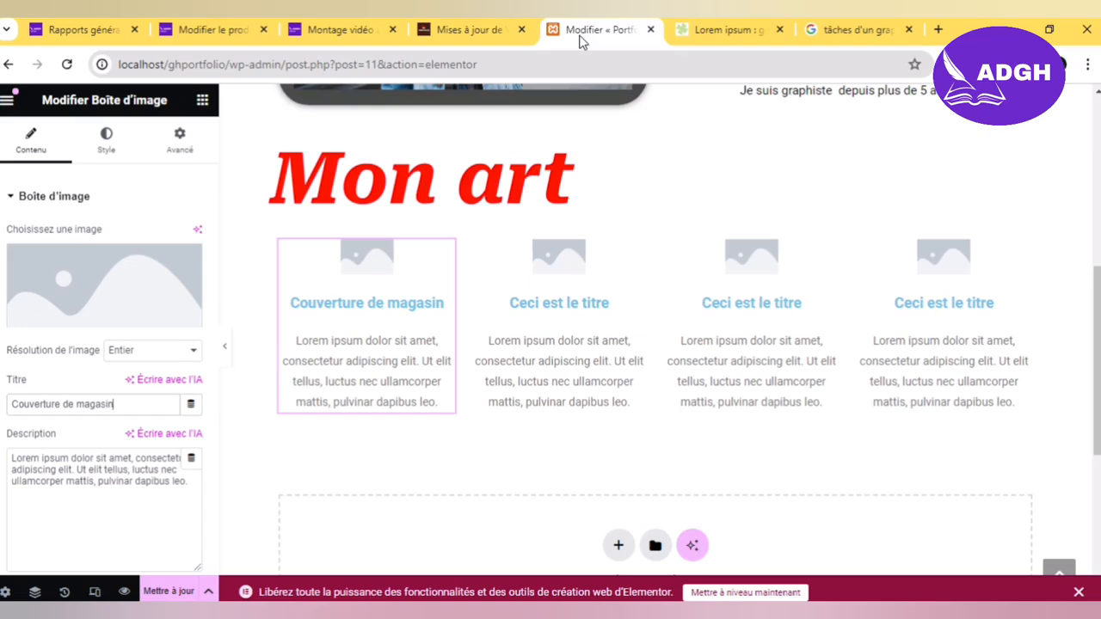
pyautogui.click(162, 487)
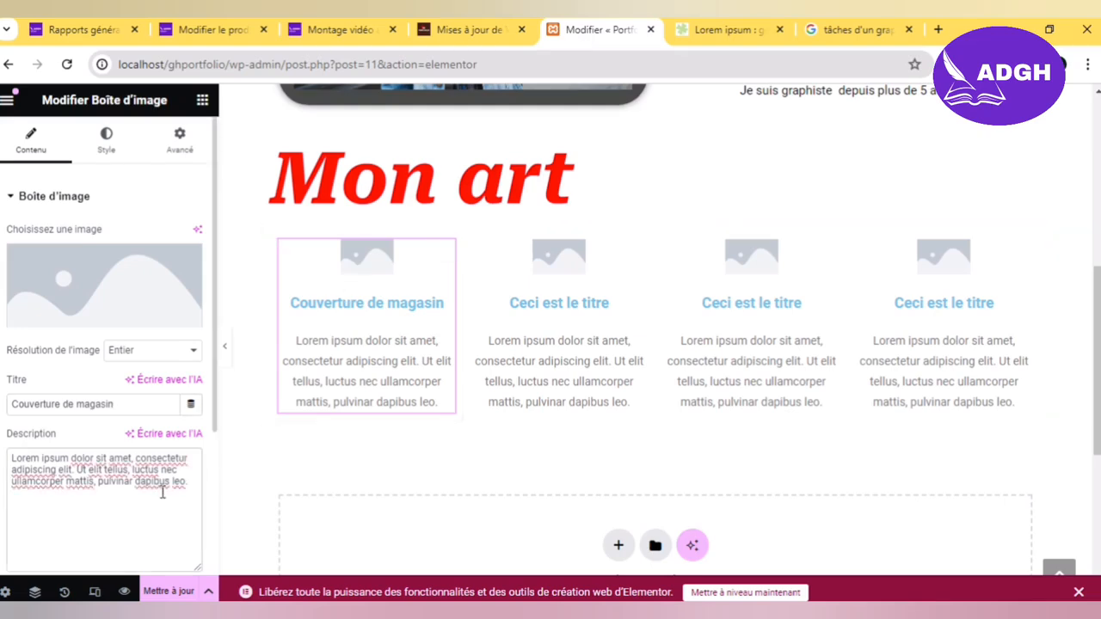
pyautogui.hotkey('ctrl', 'a')
pyautogui.hotkey('ctrl', 'v')
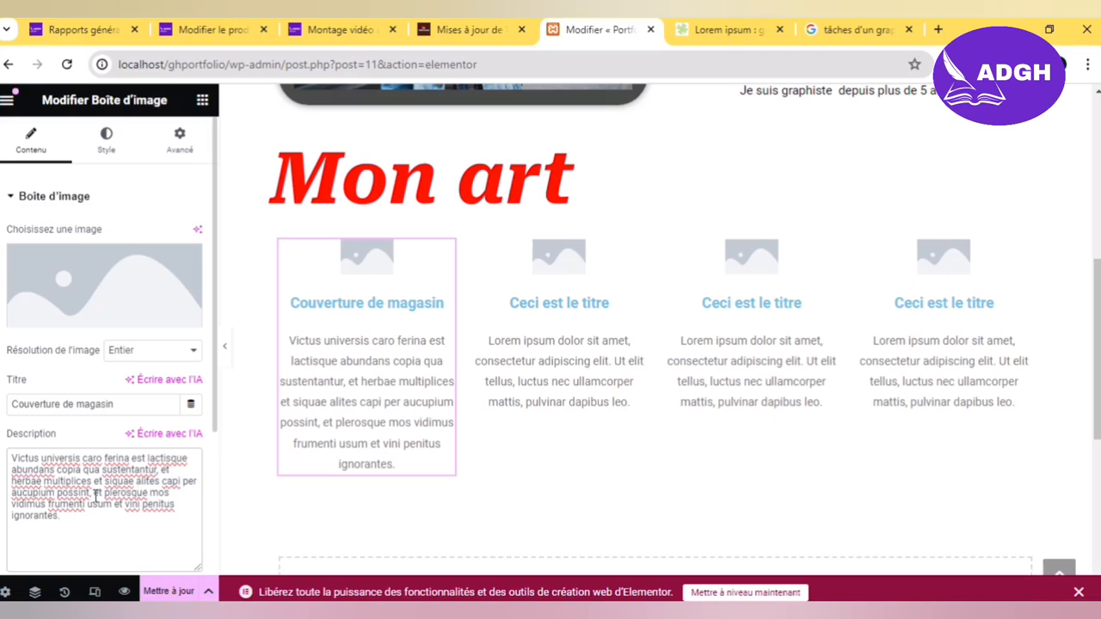
pyautogui.click(168, 591)
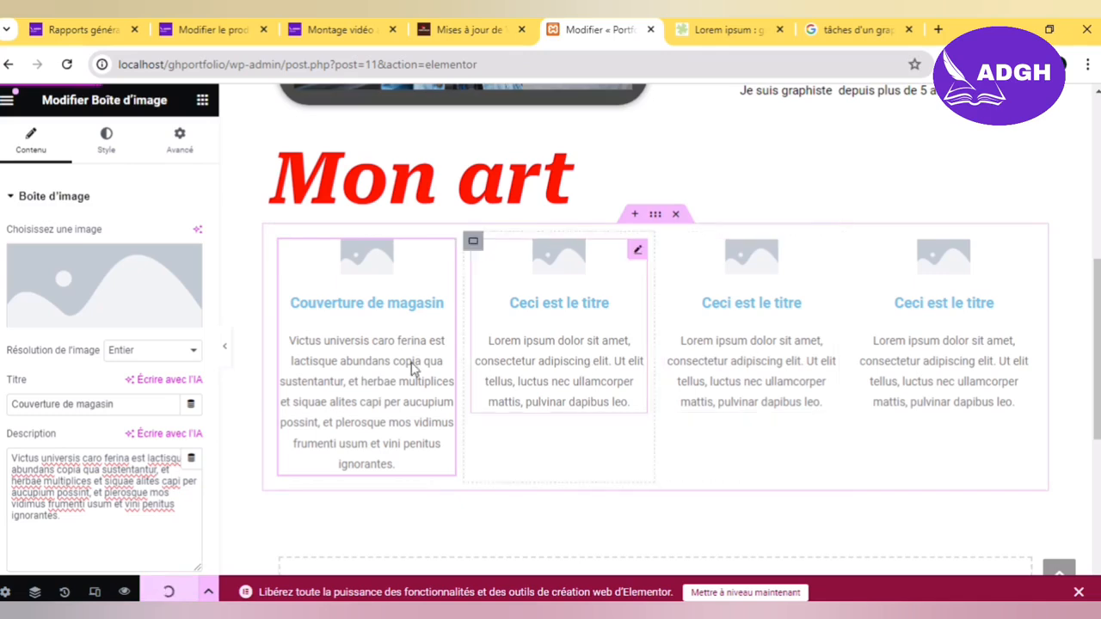
# Step: Search Google Images for "graphiste" in a new tab and save the picture of colour charts and graphics tablet as "téléchargement" in Téléchargements
pyautogui.click(108, 314)
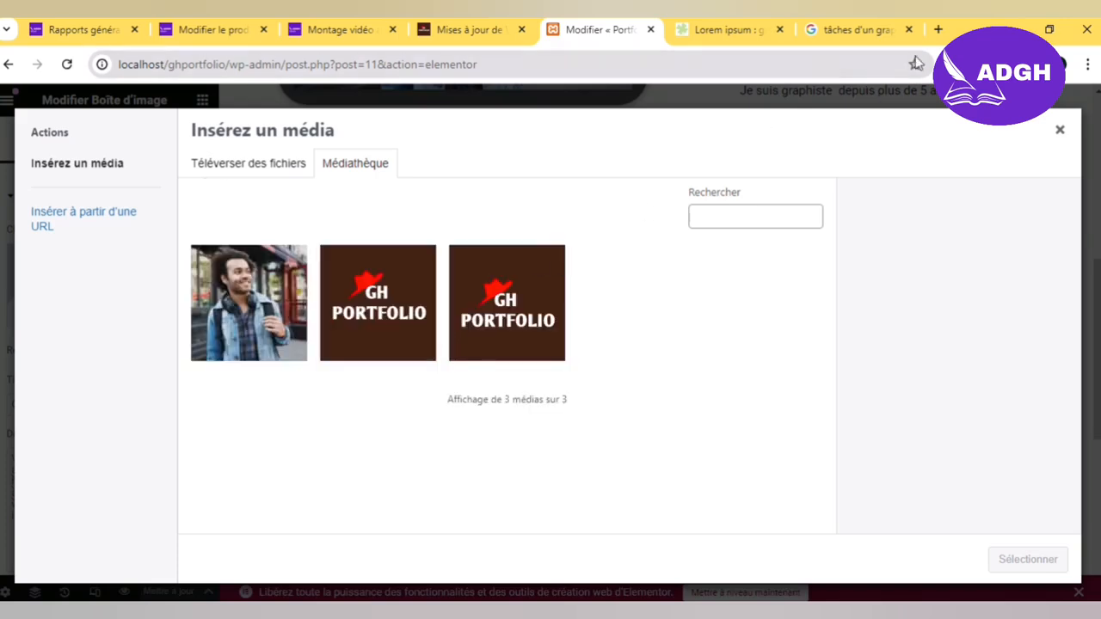
pyautogui.click(938, 29)
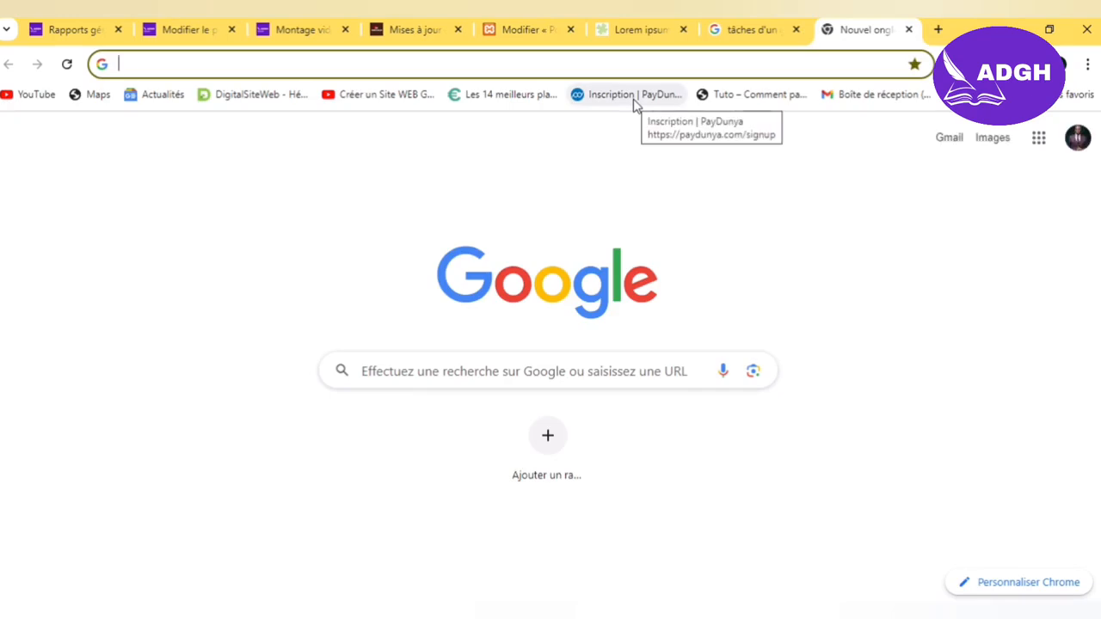
pyautogui.write('graphi')
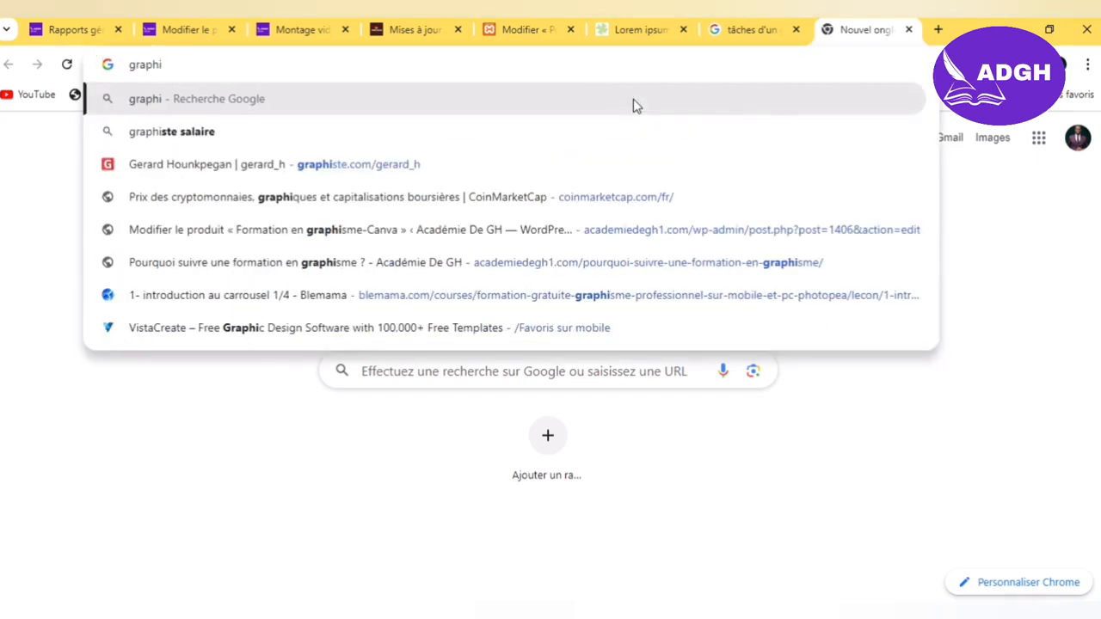
pyautogui.write('ste')
pyautogui.press('Return')
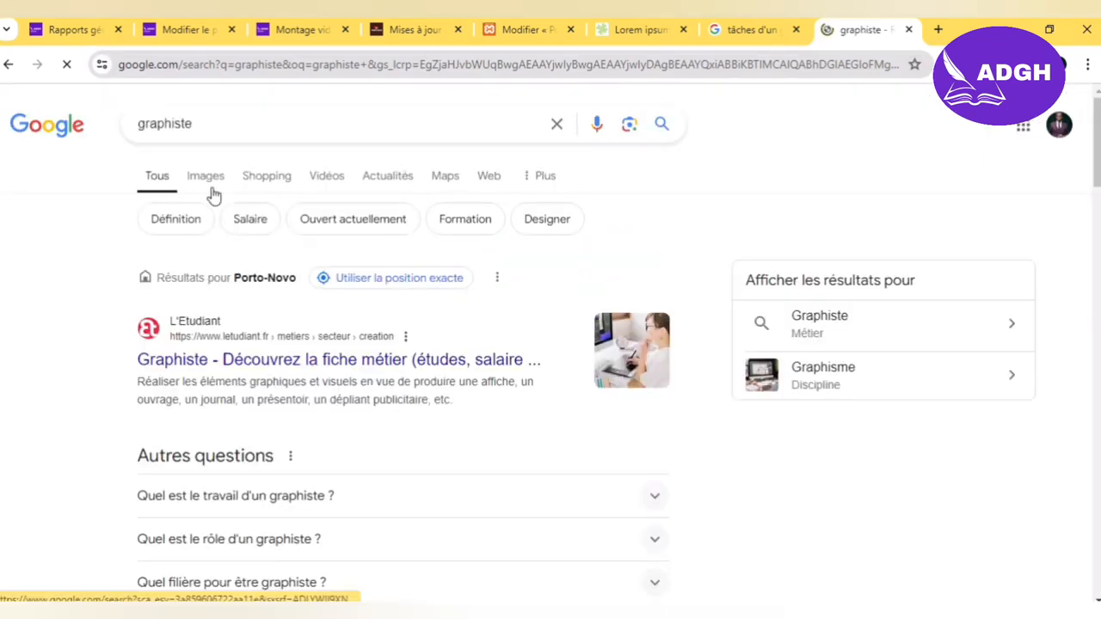
pyautogui.click(212, 196)
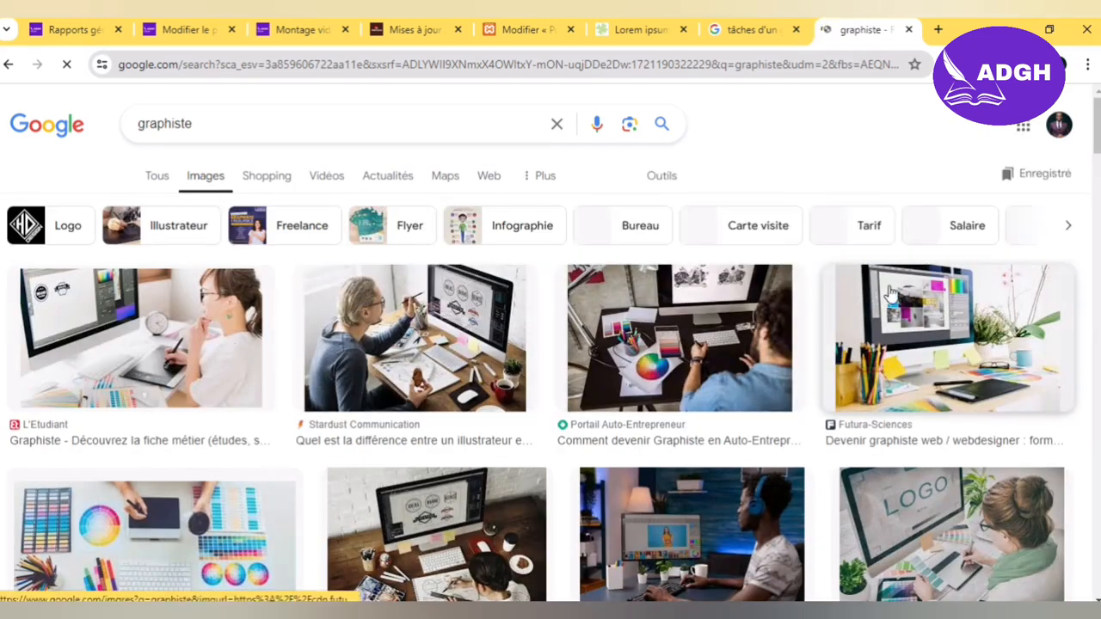
pyautogui.rightClick(166, 544)
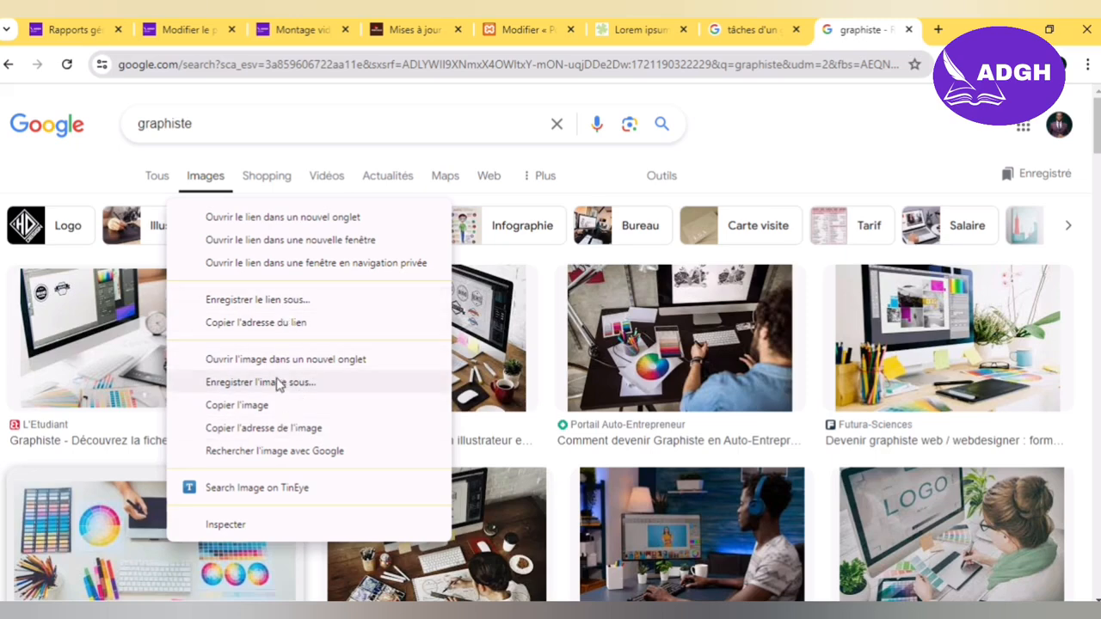
pyautogui.click(275, 388)
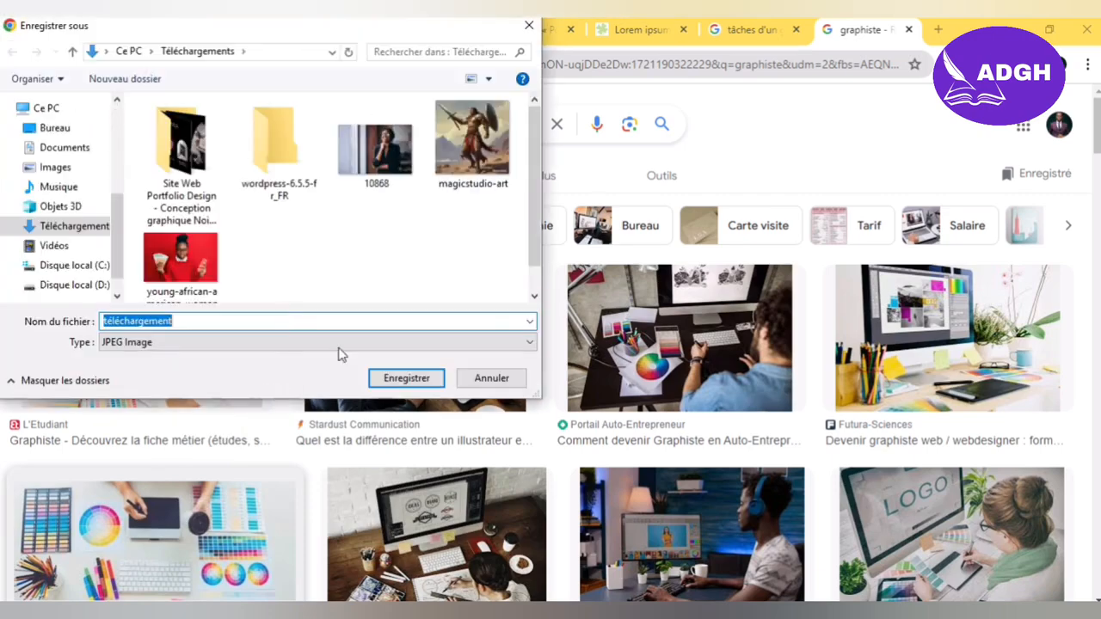
pyautogui.click(389, 380)
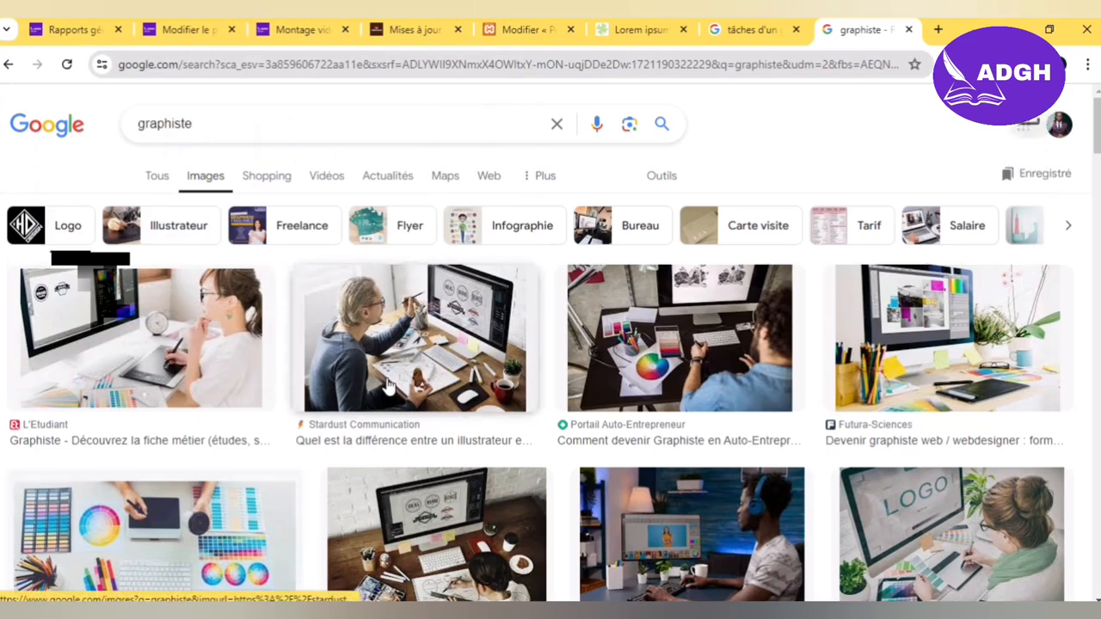
# Step: Back in Elementor, upload the "téléchargement" image to the media library and insert it into the "Couverture de magasin" image box
pyautogui.click(520, 30)
pyautogui.click(276, 172)
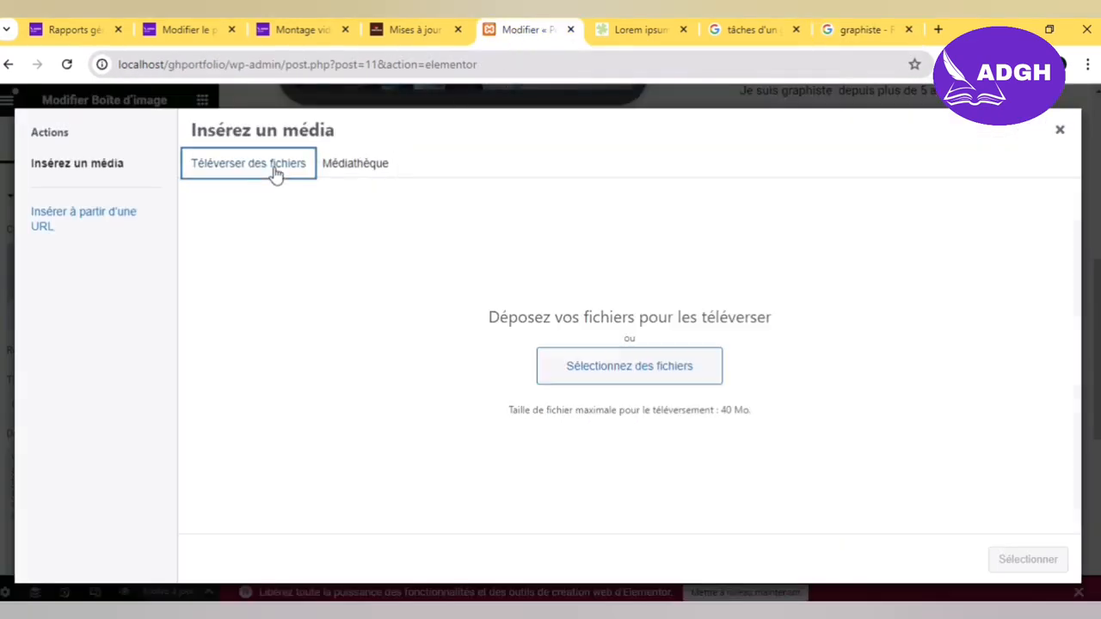
pyautogui.click(556, 368)
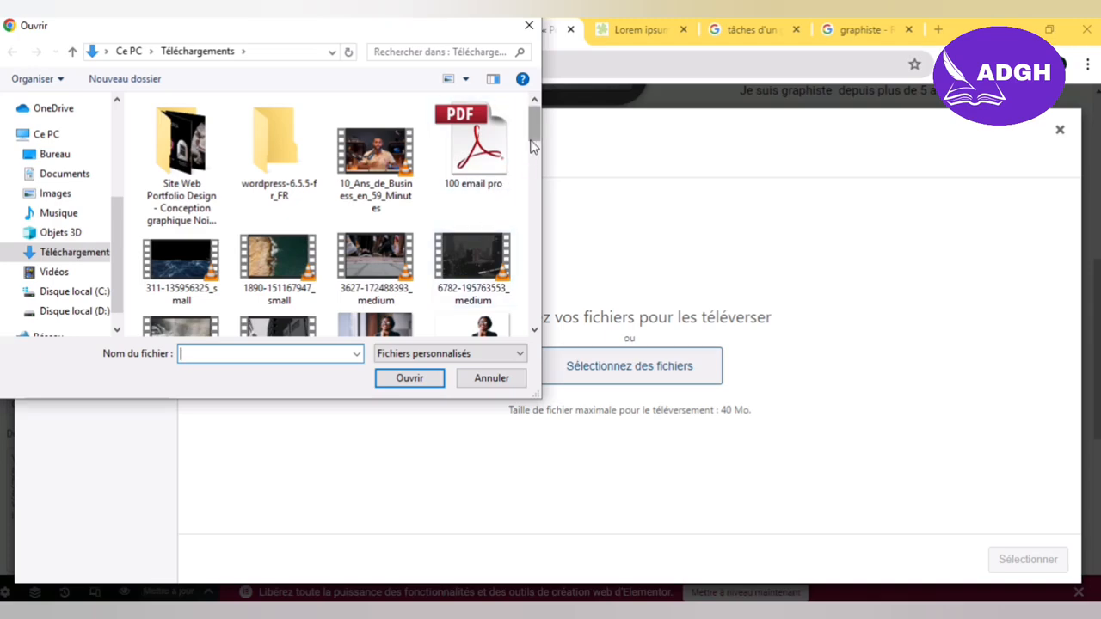
pyautogui.moveTo(538, 134); pyautogui.dragTo(534, 316)
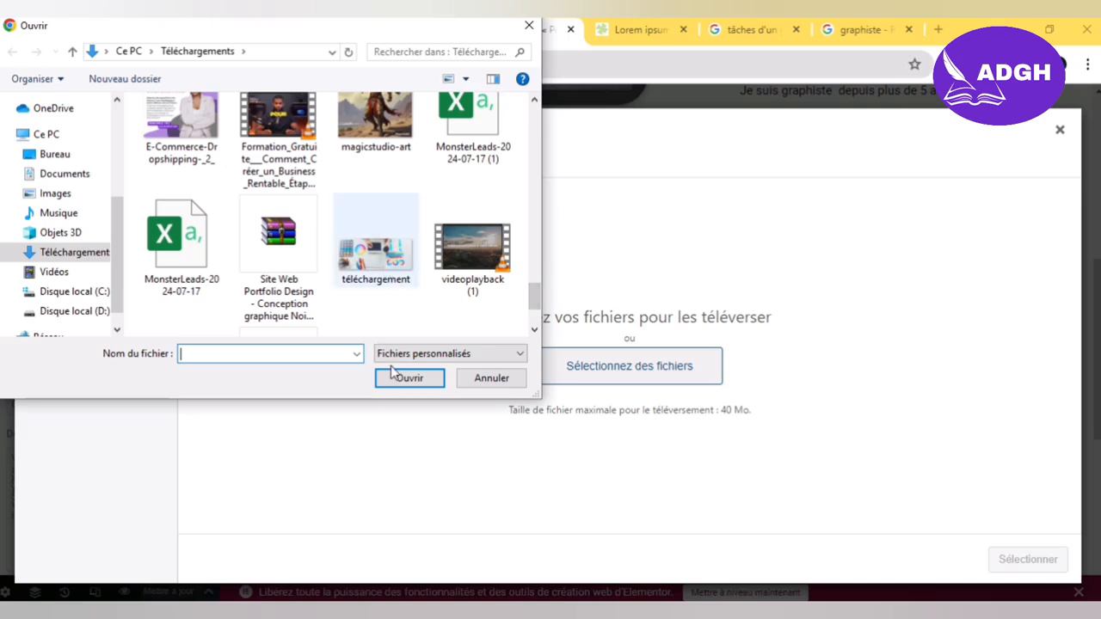
pyautogui.click(375, 245)
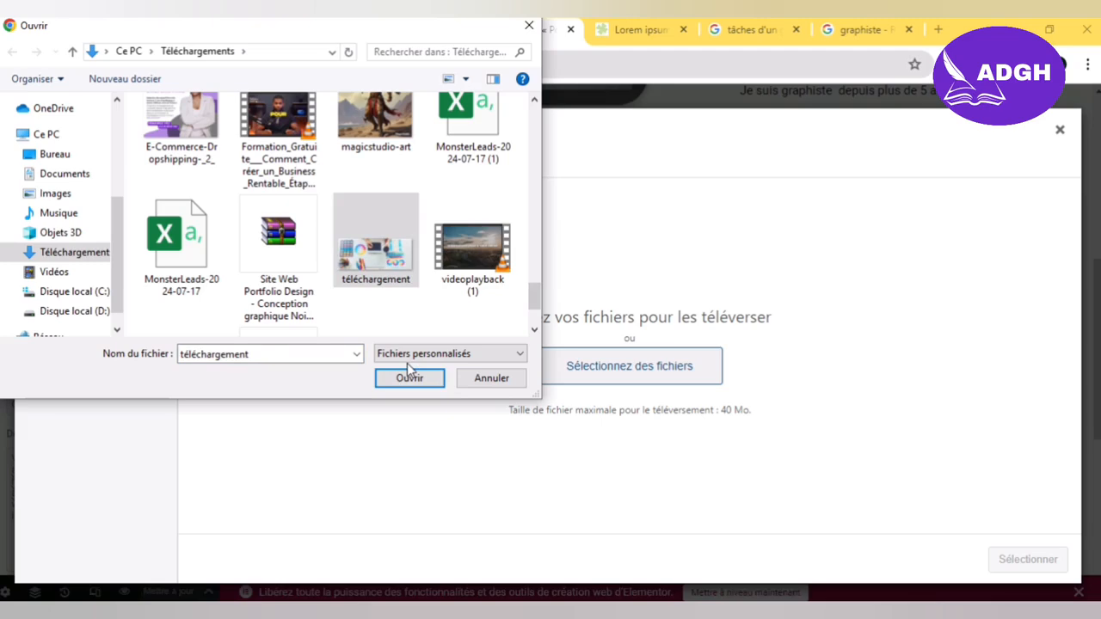
pyautogui.click(410, 378)
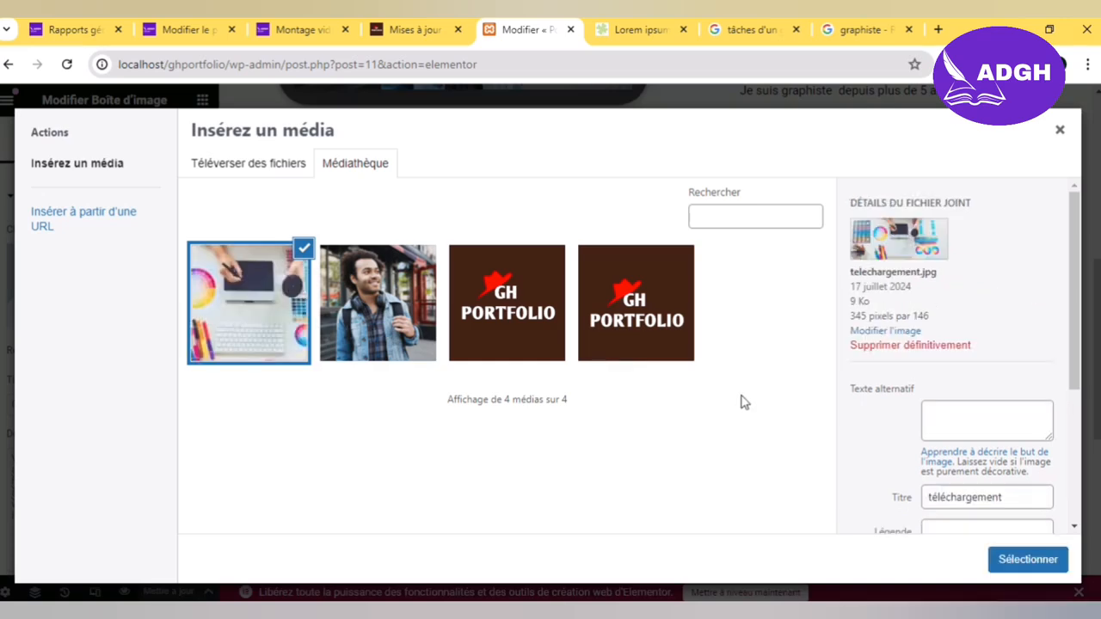
pyautogui.click(1015, 560)
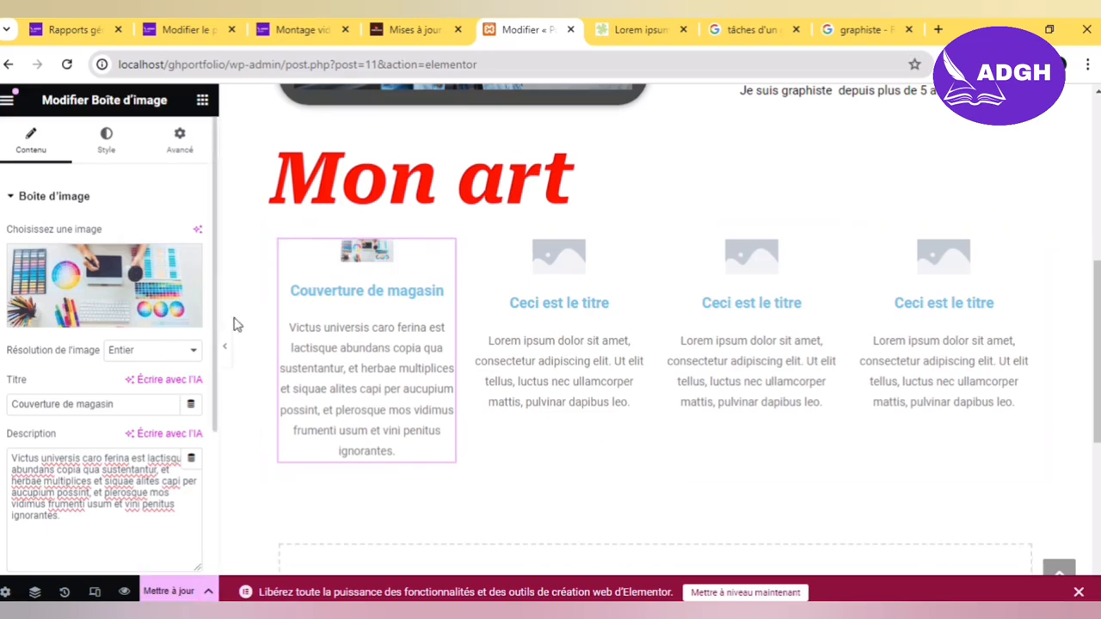
# Step: Set the "Couverture de magasin" box's image spacing to 17 px and its image width to 100%
pyautogui.click(106, 140)
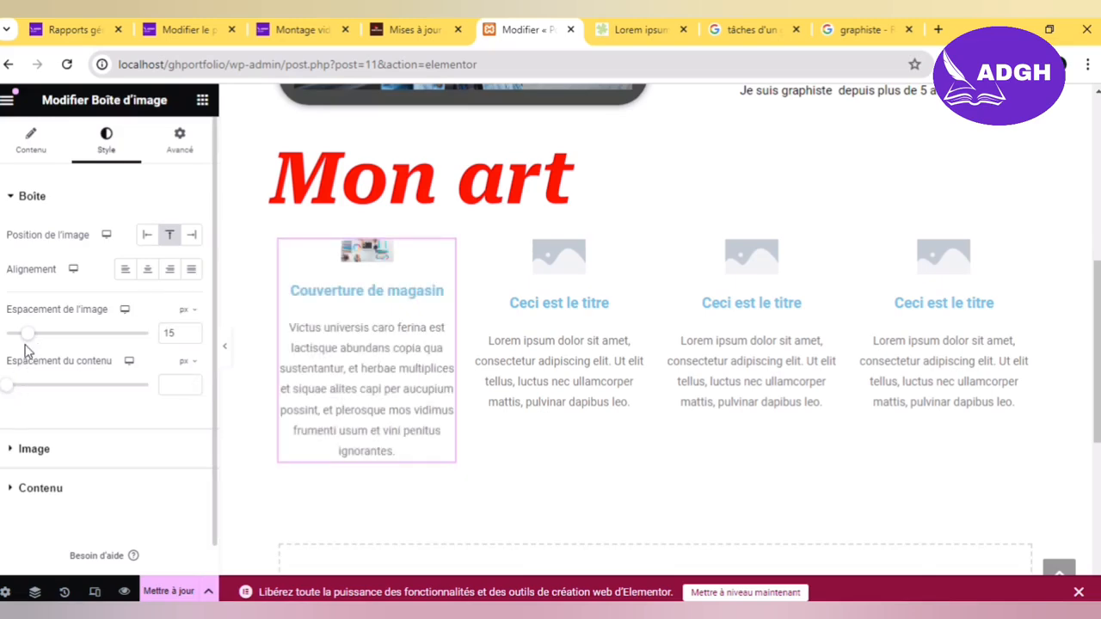
pyautogui.moveTo(30, 345); pyautogui.dragTo(34, 338)
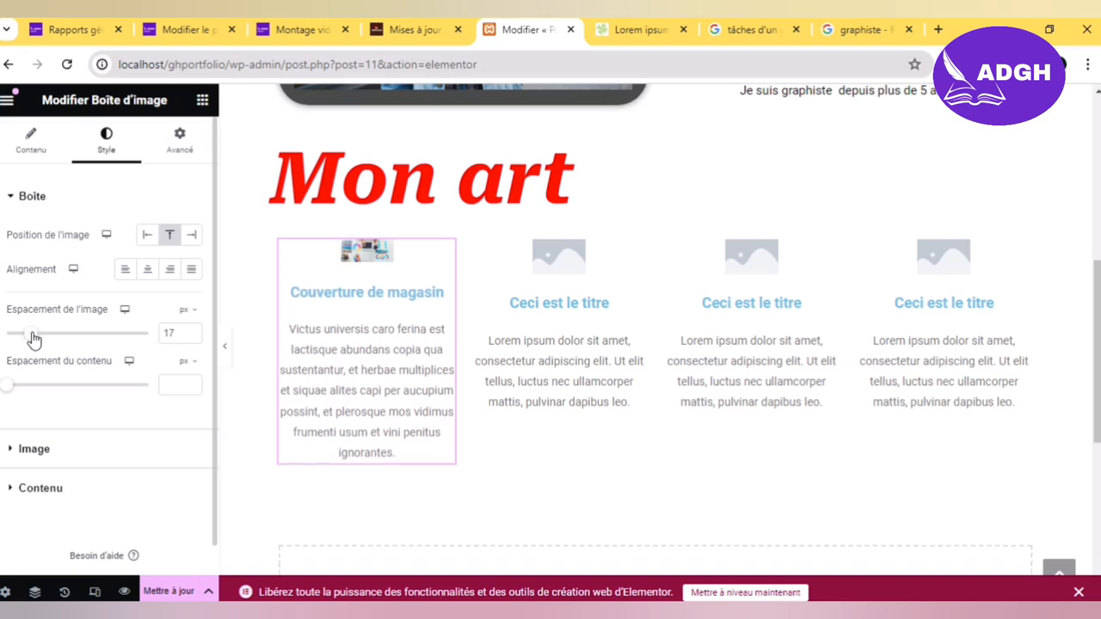
pyautogui.click(102, 211)
pyautogui.click(85, 238)
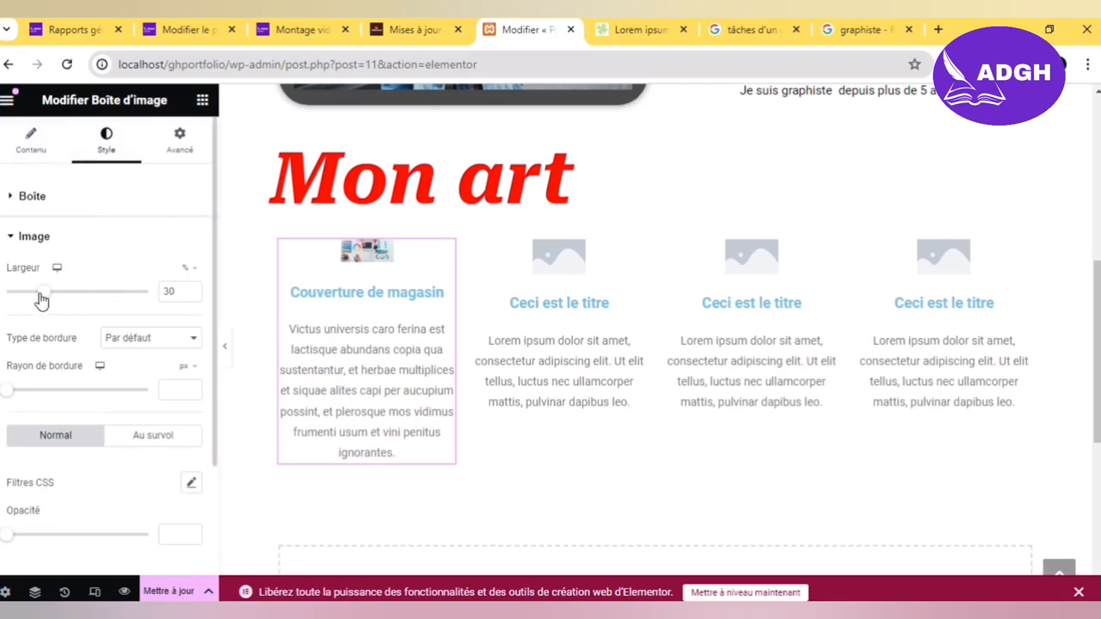
pyautogui.moveTo(39, 297); pyautogui.dragTo(151, 311)
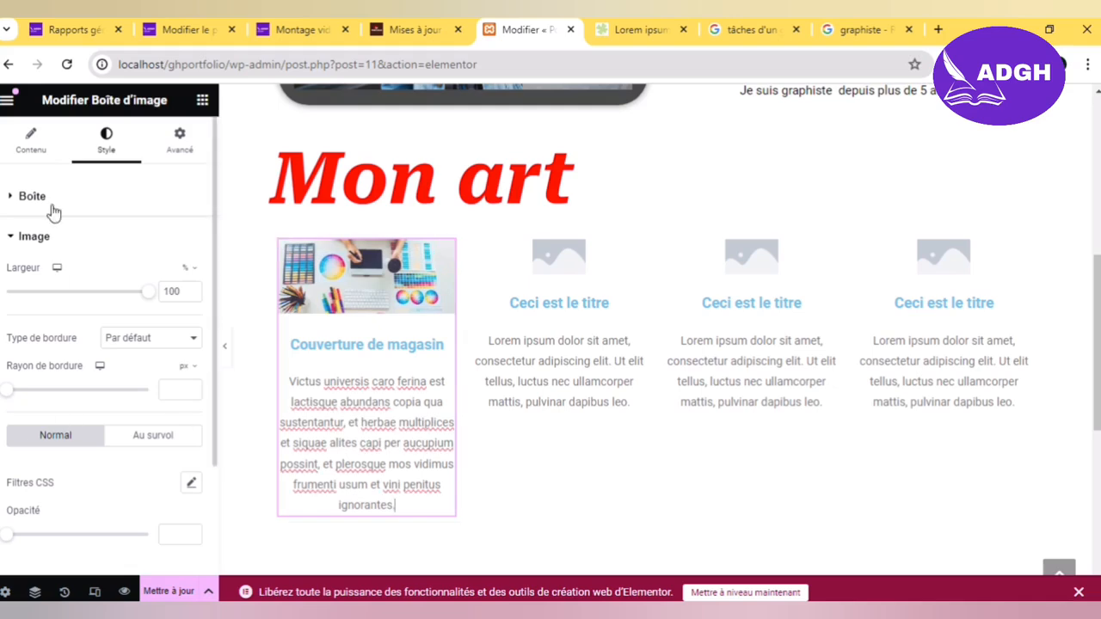
pyautogui.click(36, 237)
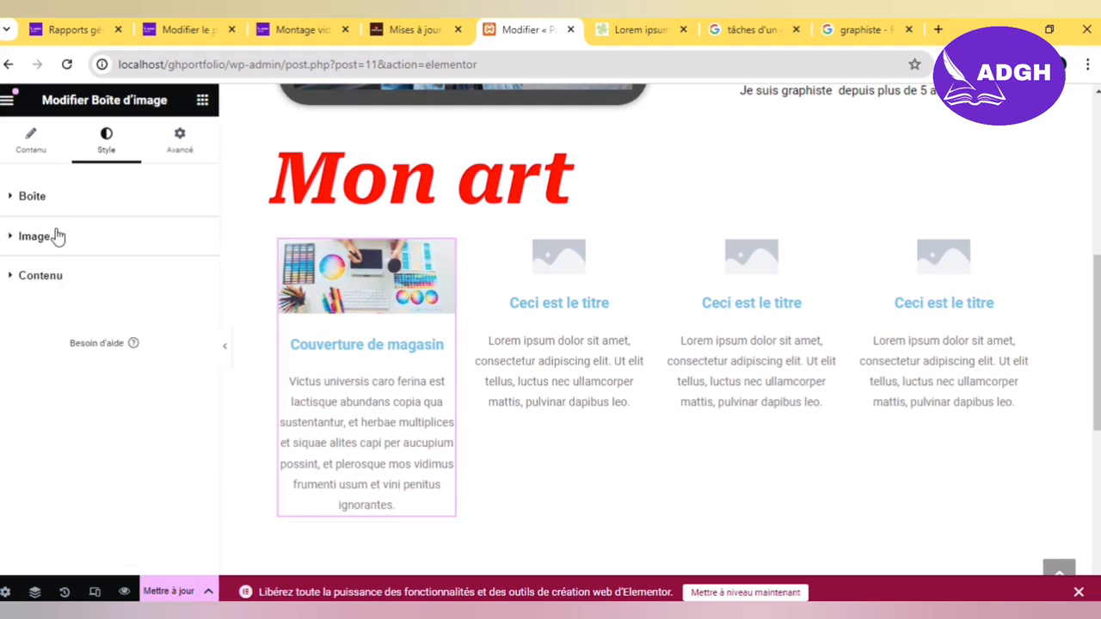
# Step: Set the "Couverture de magasin" title colour to near-black #030303
pyautogui.click(78, 284)
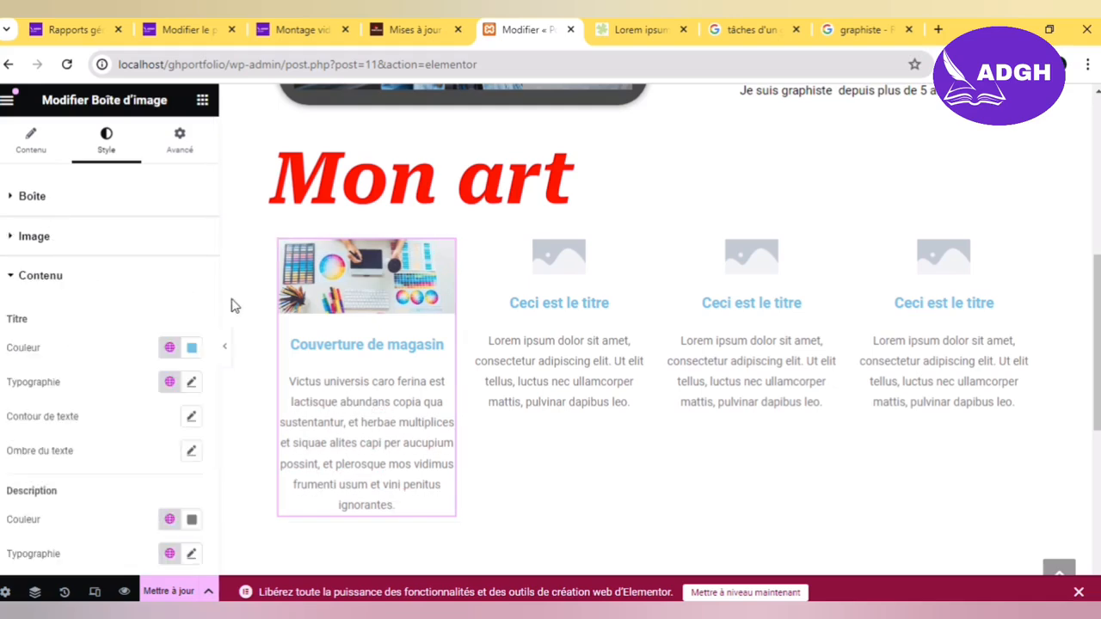
pyautogui.click(192, 351)
pyautogui.moveTo(139, 489); pyautogui.dragTo(101, 535)
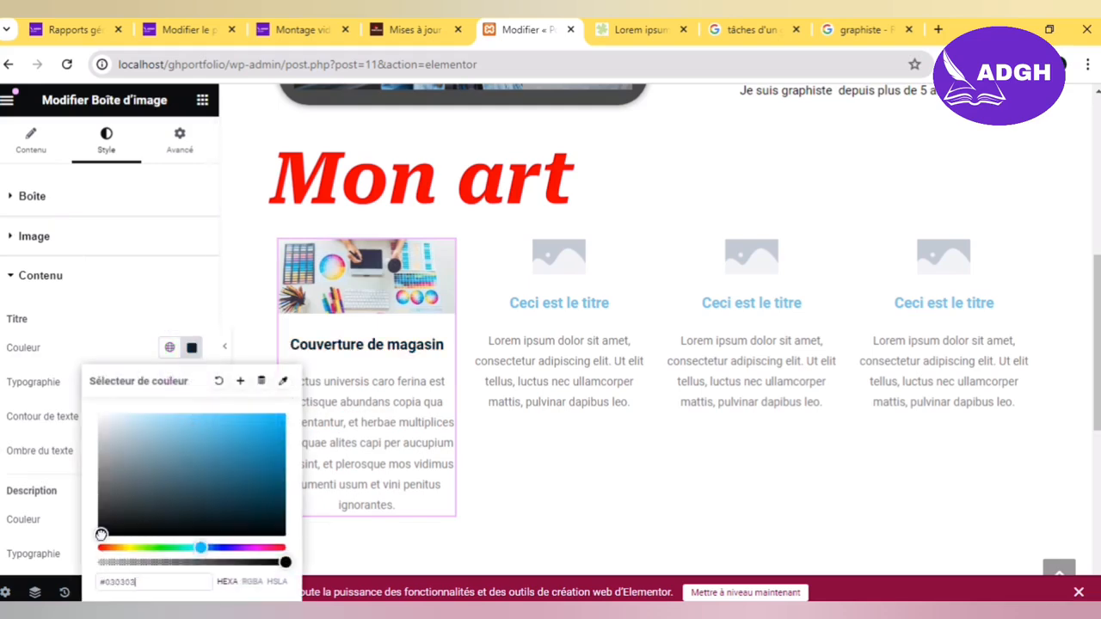
pyautogui.click(90, 277)
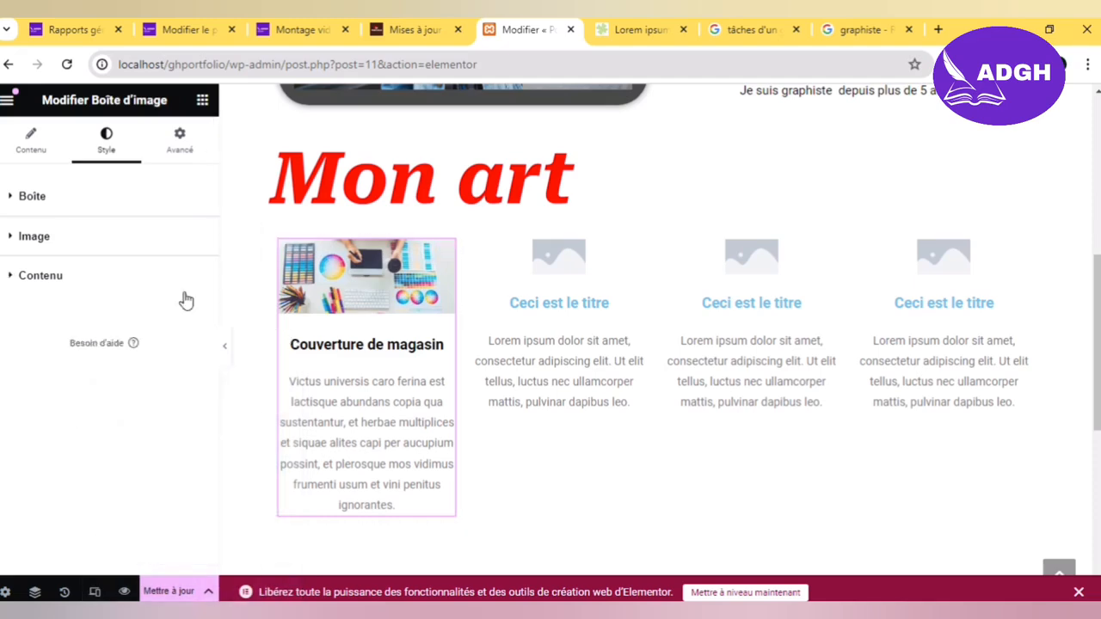
# Step: Set the "Couverture de magasin" title colour to red #FF0000
pyautogui.click(127, 241)
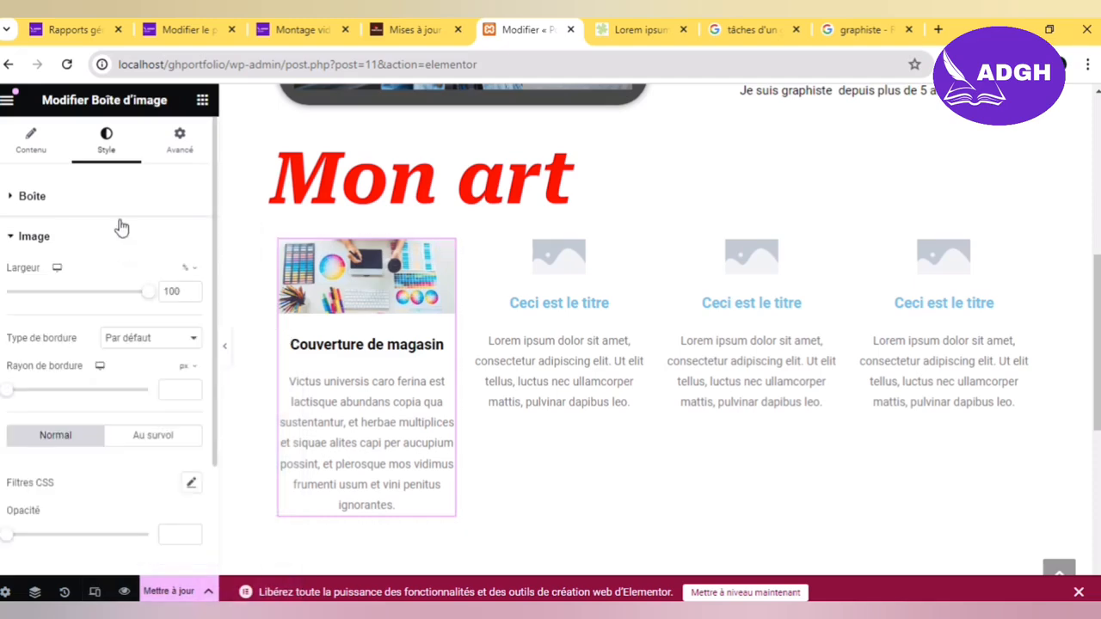
pyautogui.click(121, 229)
pyautogui.click(82, 276)
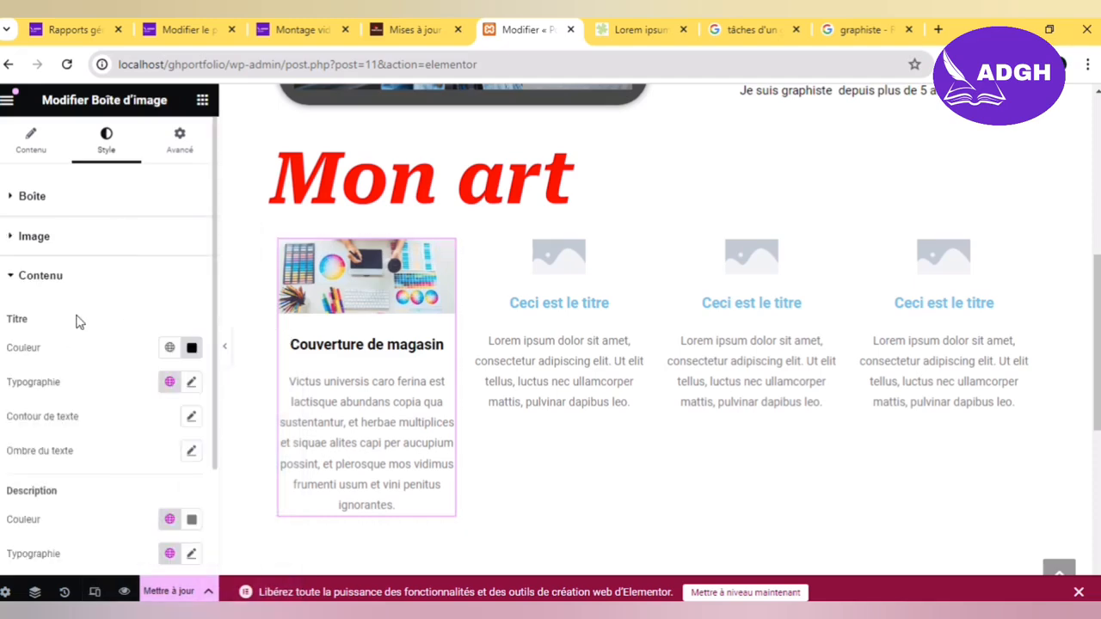
pyautogui.click(191, 349)
pyautogui.moveTo(271, 429); pyautogui.dragTo(293, 413)
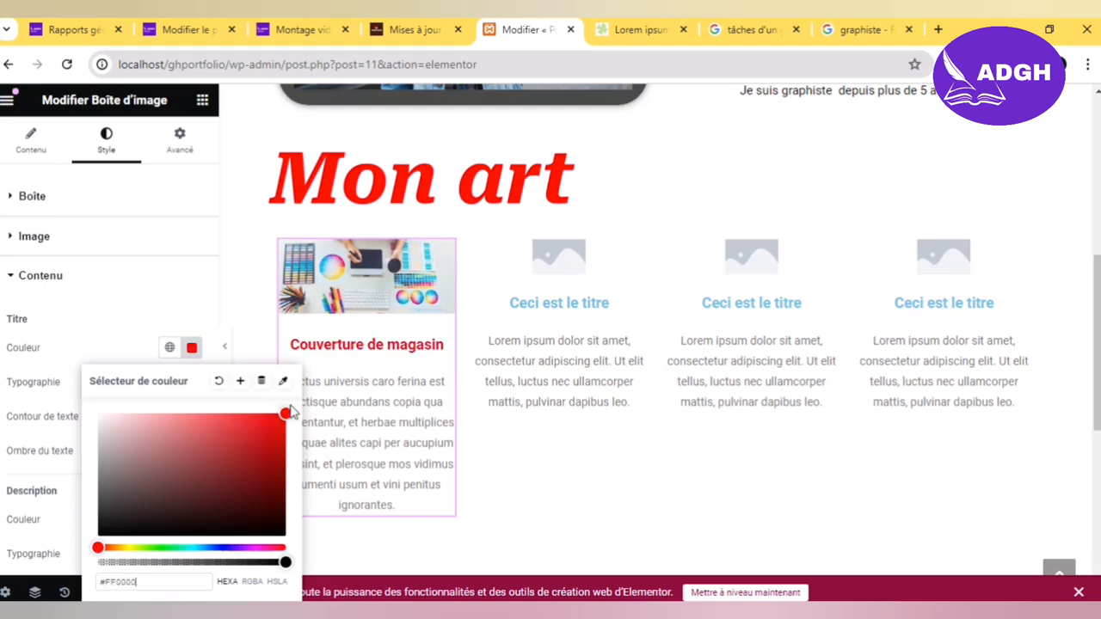
pyautogui.click(154, 290)
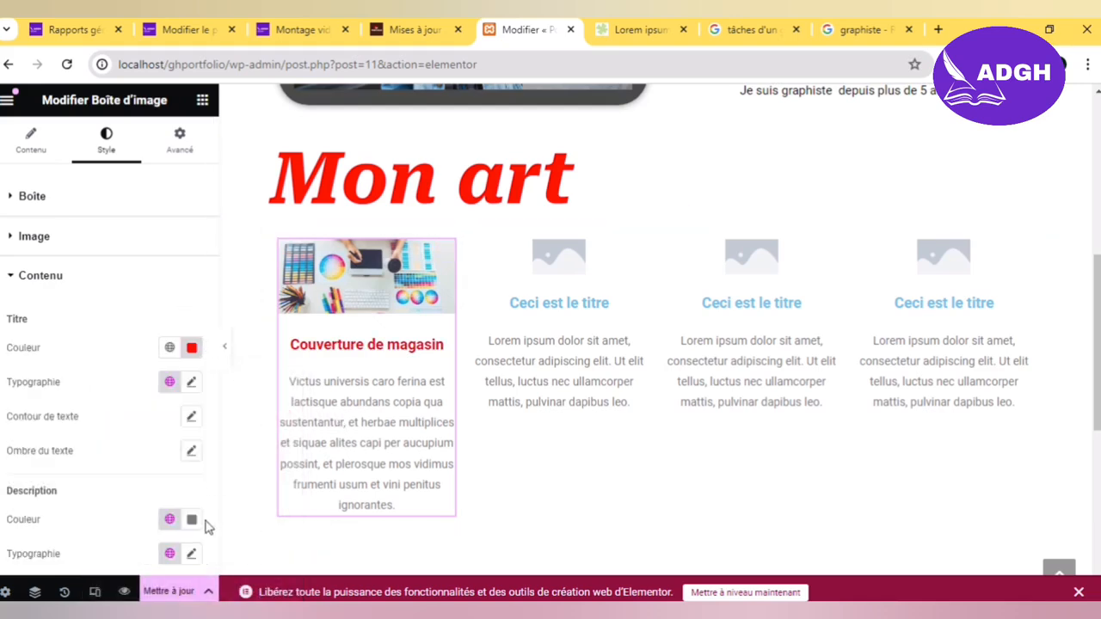
# Step: Set the "Couverture de magasin" description colour to black #000000
pyautogui.click(192, 520)
pyautogui.moveTo(145, 386); pyautogui.dragTo(97, 487)
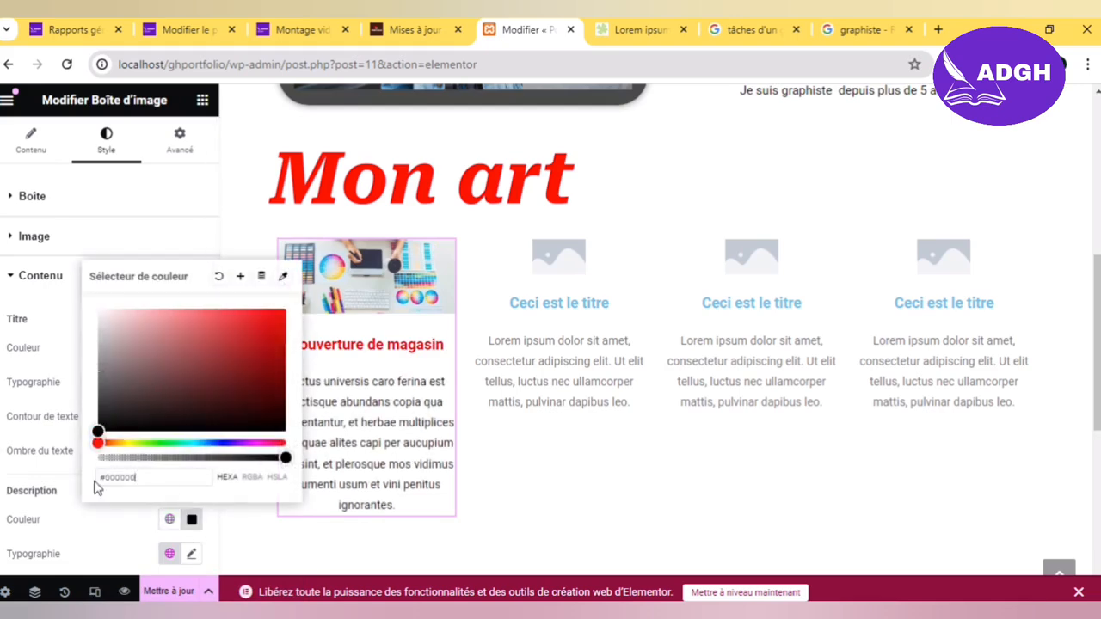
pyautogui.click(45, 327)
# Step: Shorten the "Couverture de magasin" description so it ends at "copia qua sustentantur." and update the page
pyautogui.click(49, 140)
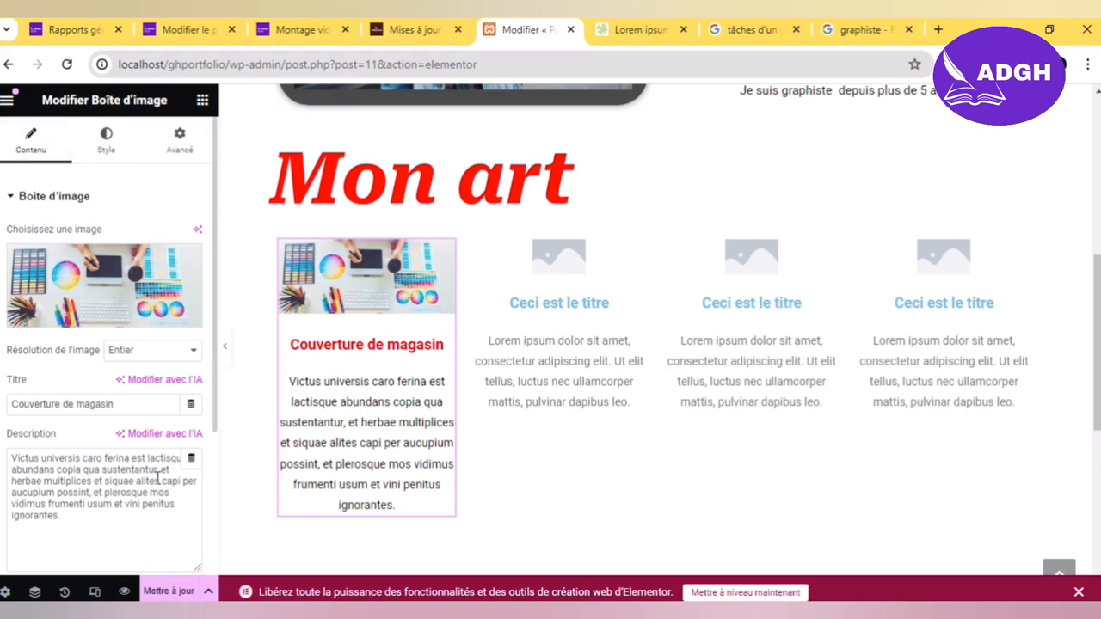
pyautogui.moveTo(157, 476); pyautogui.dragTo(205, 592)
pyautogui.press('BackSpace')
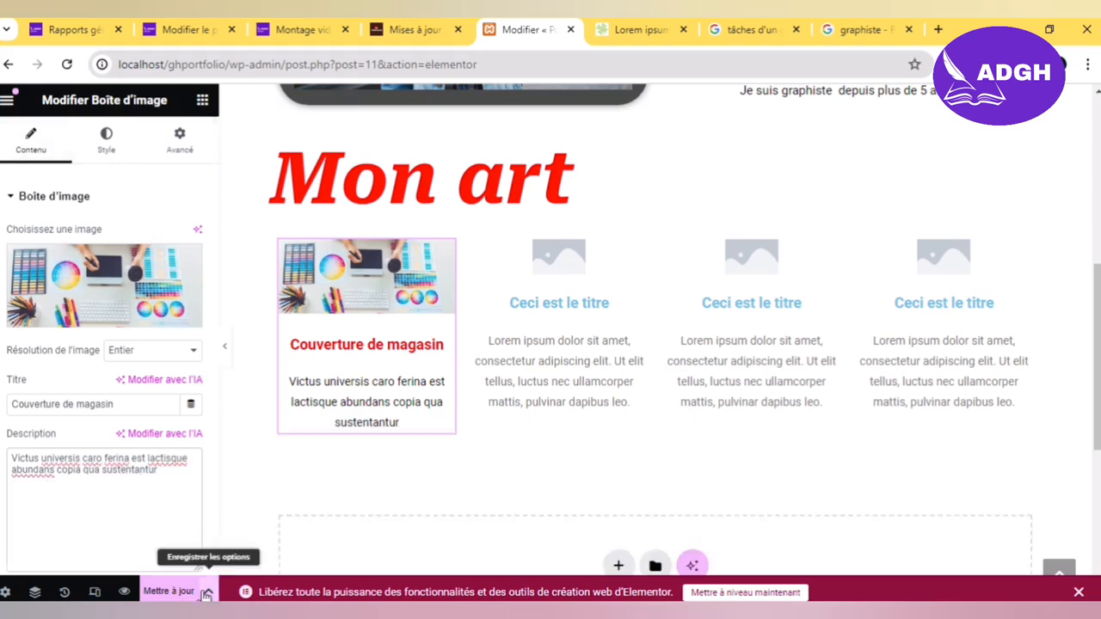
pyautogui.write('.')
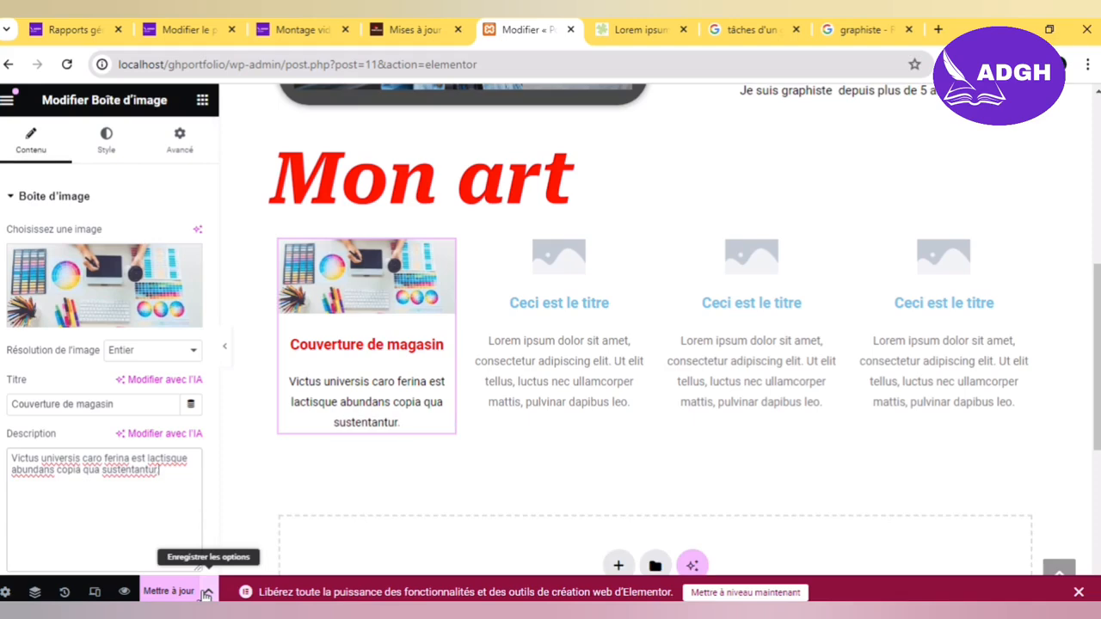
pyautogui.click(182, 594)
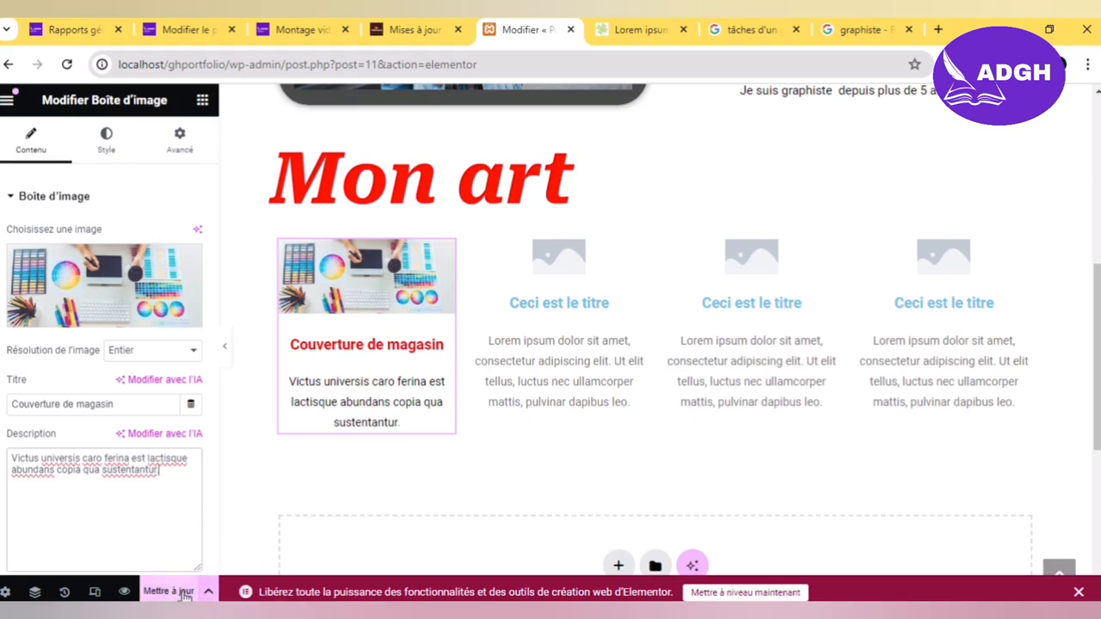
# Step: Start a file upload for the second image box's picture and browse to the ADGH > Images folder on drive D
pyautogui.click(590, 278)
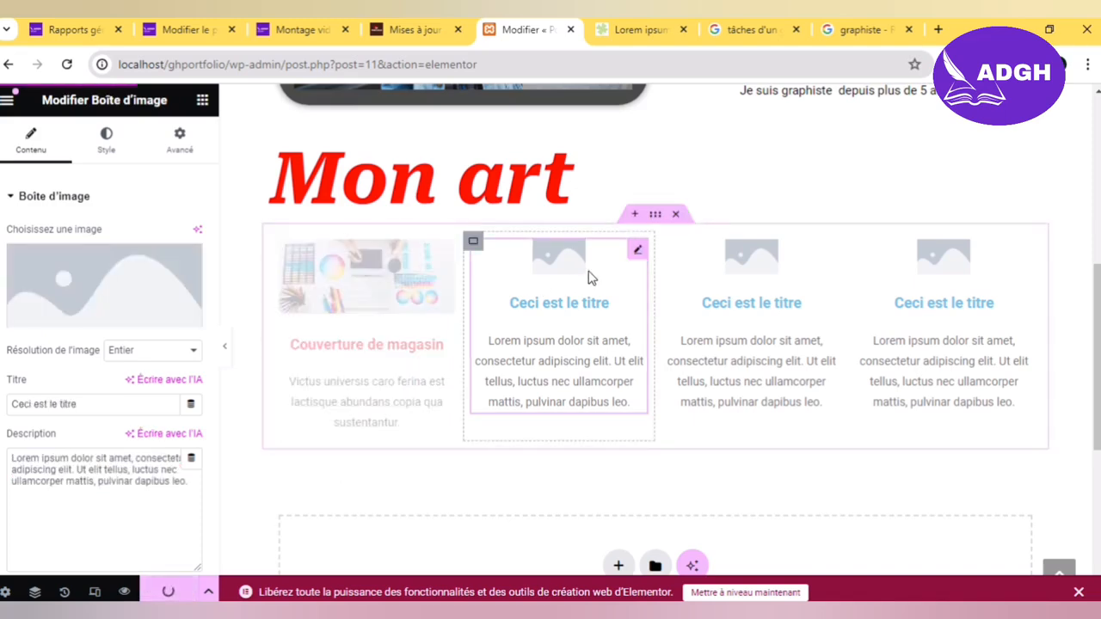
pyautogui.click(157, 307)
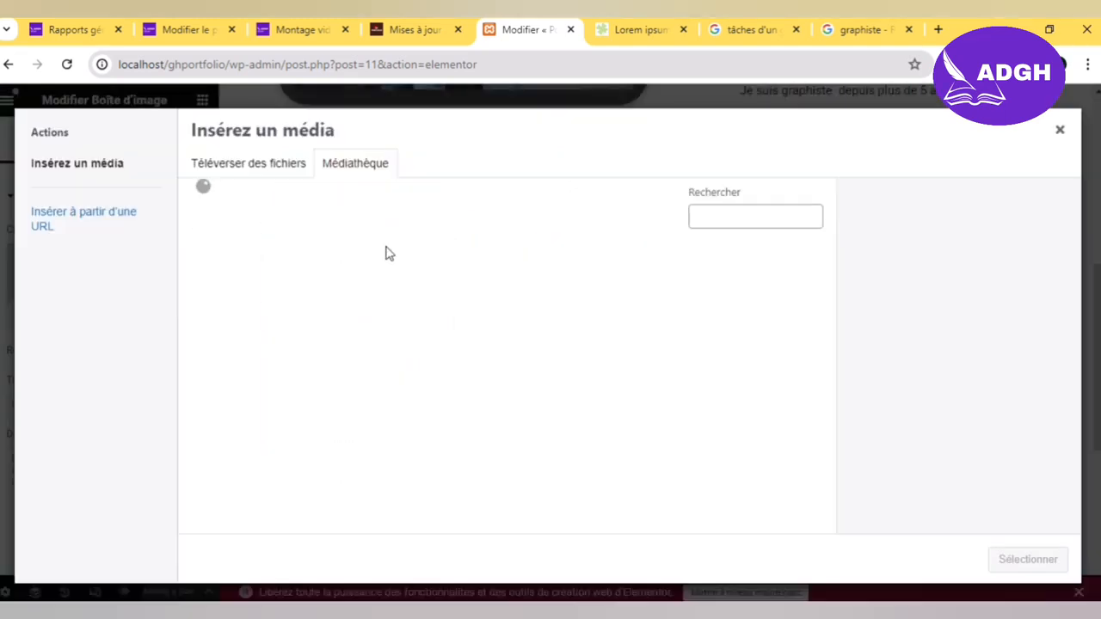
pyautogui.click(265, 170)
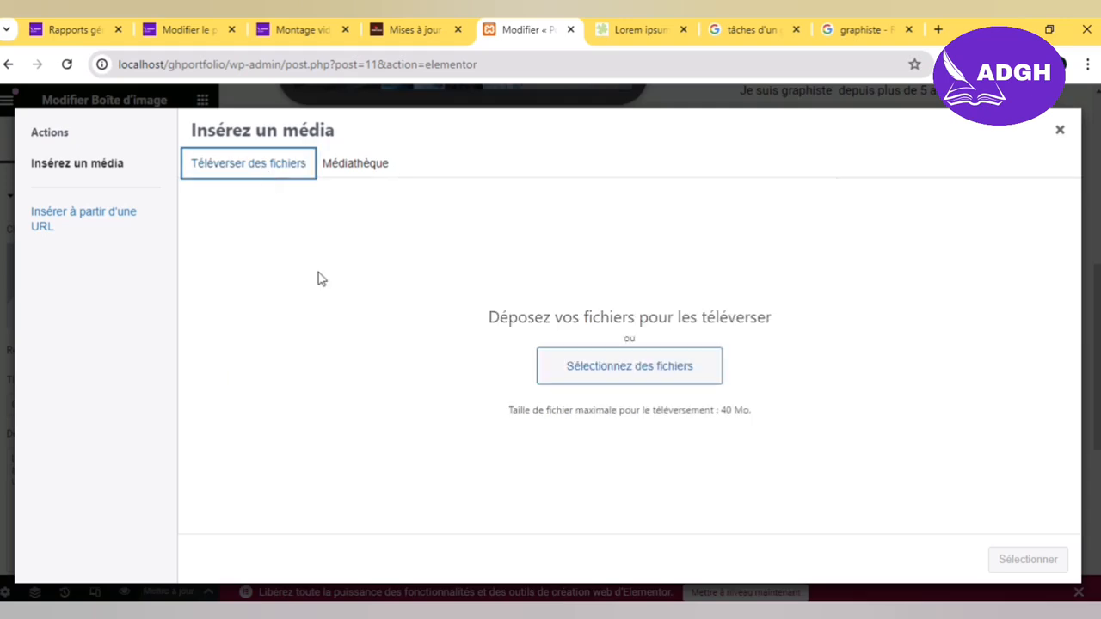
pyautogui.click(603, 364)
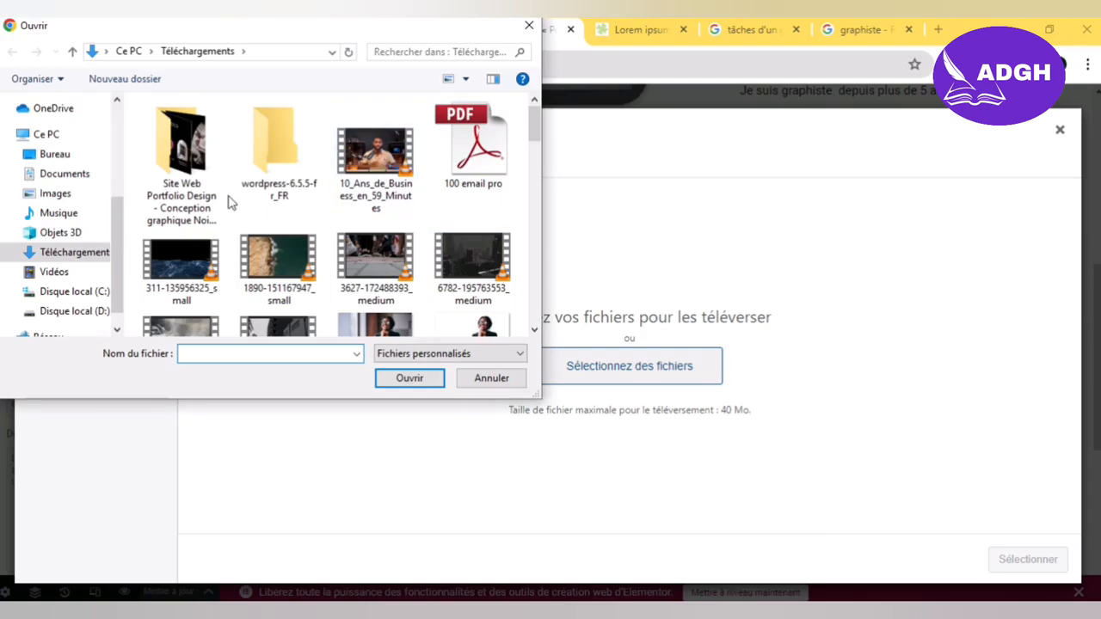
pyautogui.click(75, 313)
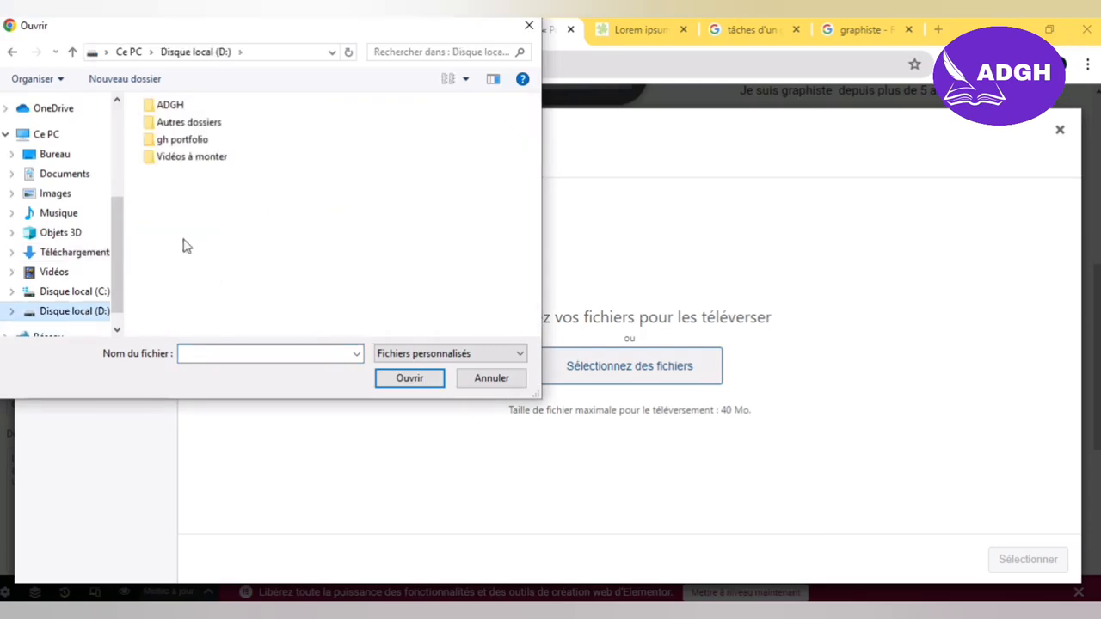
pyautogui.doubleClick(176, 106)
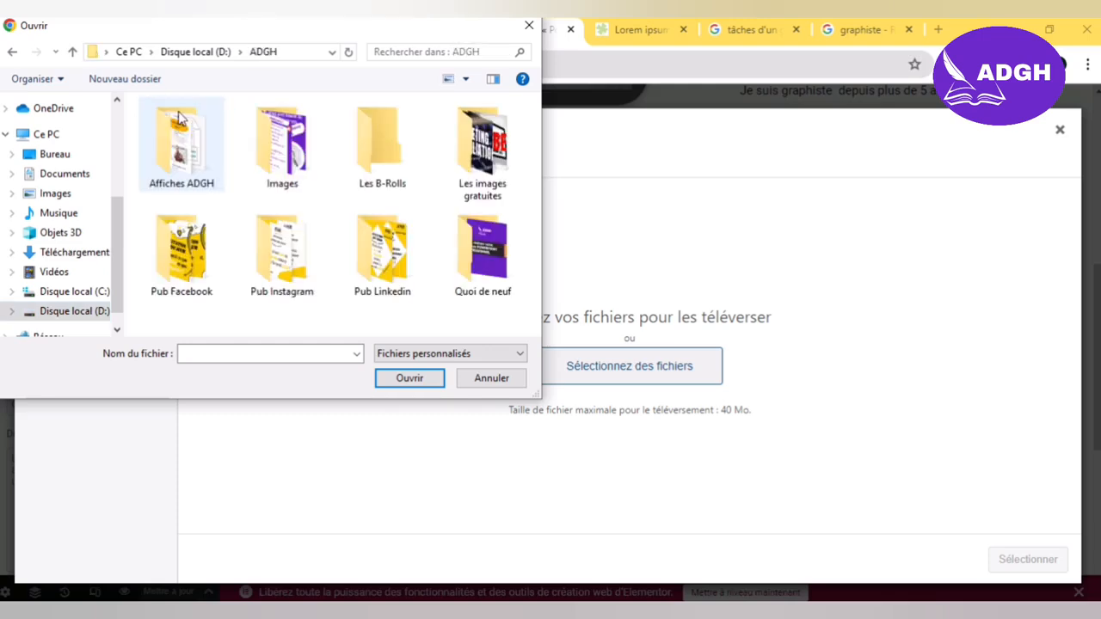
pyautogui.click(191, 158)
pyautogui.doubleClick(193, 158)
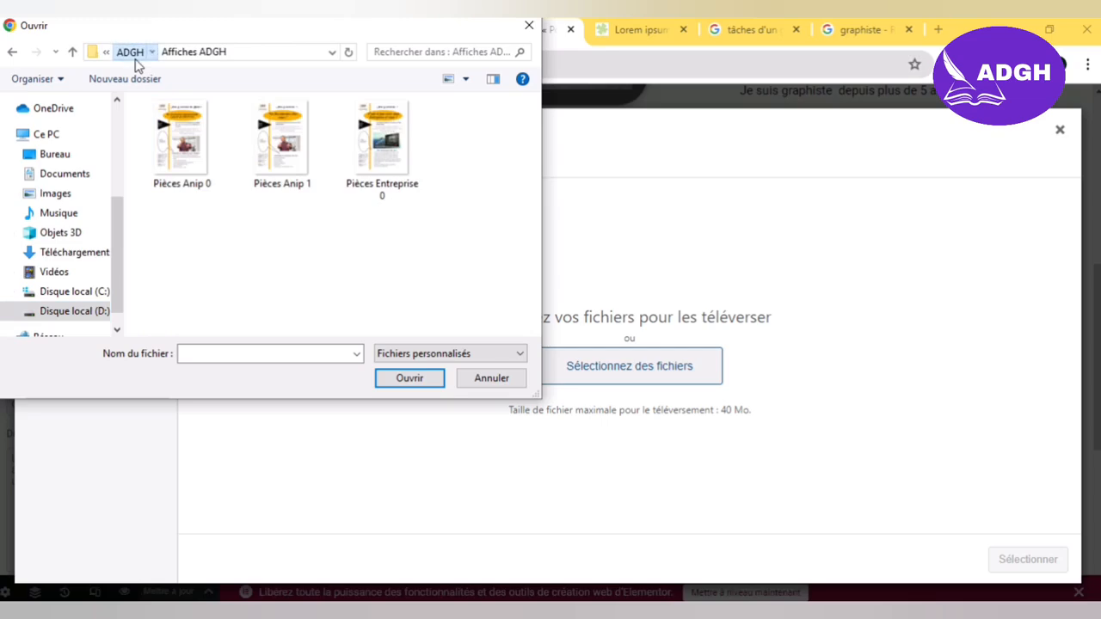
pyautogui.click(129, 51)
pyautogui.doubleClick(279, 140)
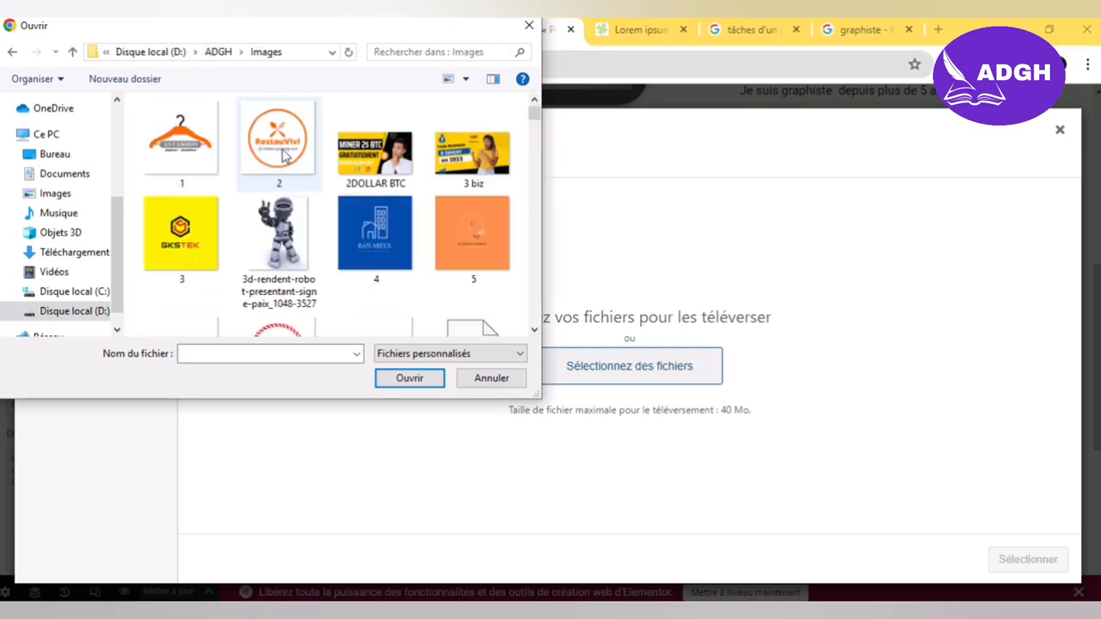
# Step: Upload image file 3 (the yellow GKSTEK logo) and insert it into the second image box
pyautogui.click(370, 159)
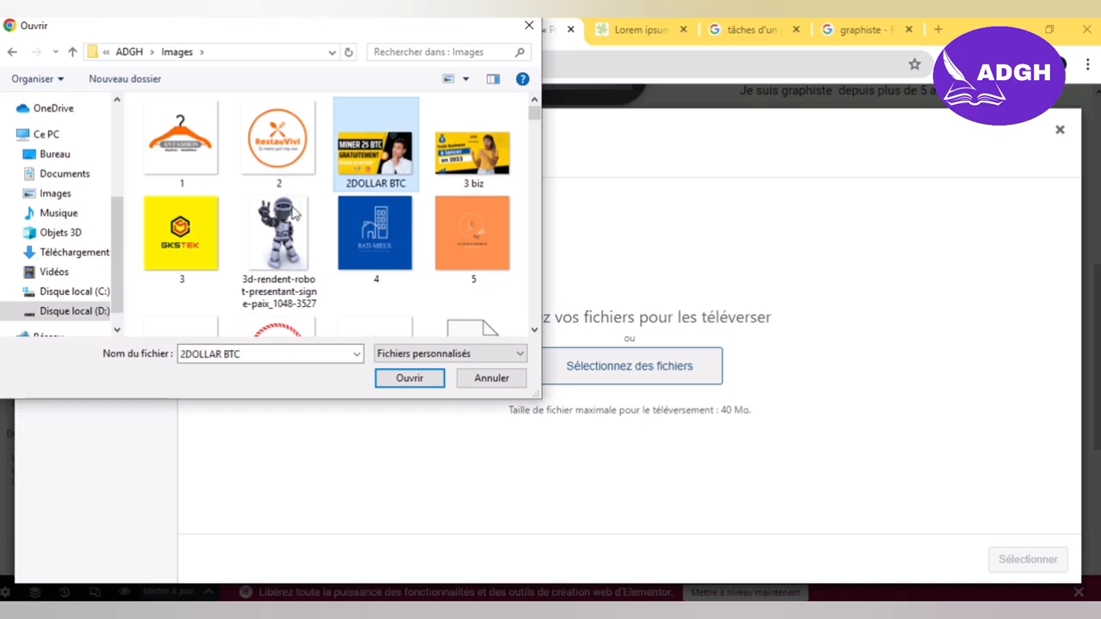
pyautogui.click(213, 252)
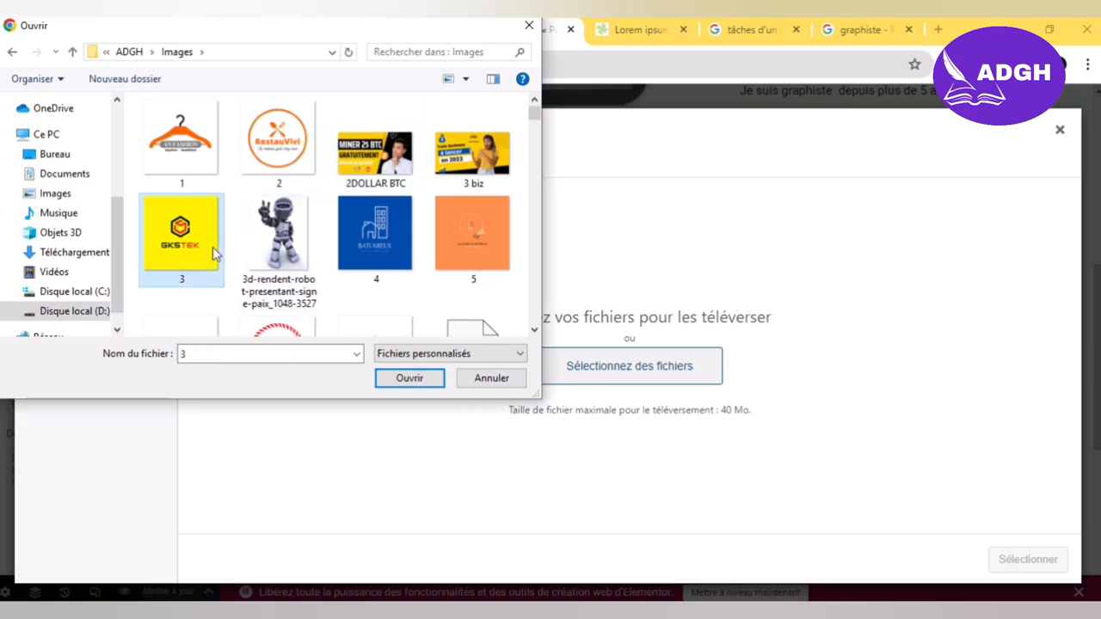
pyautogui.click(411, 379)
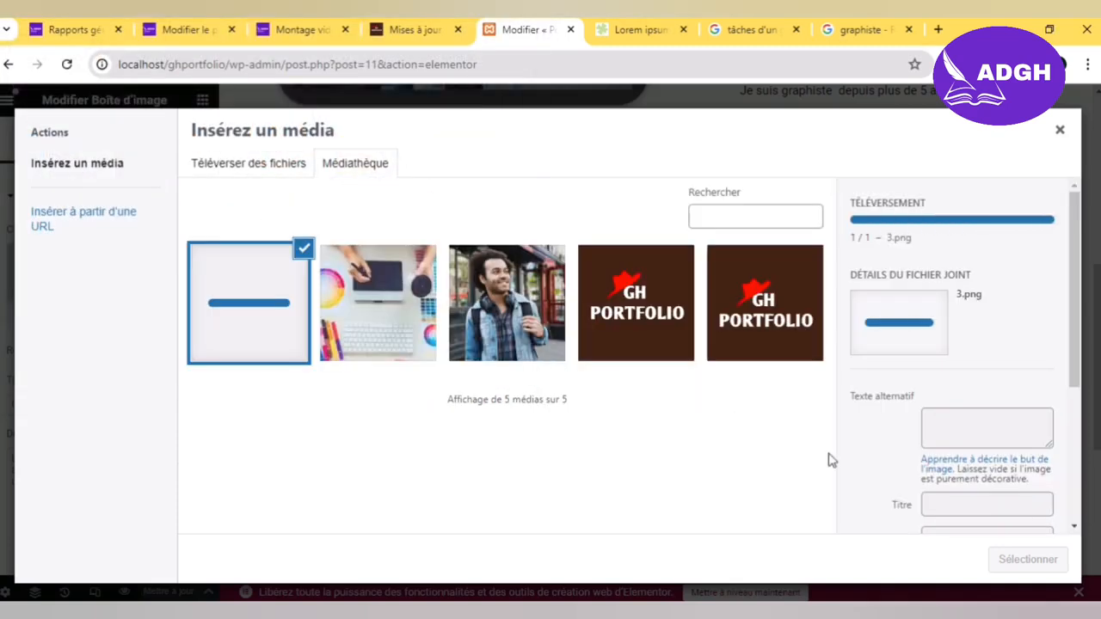
pyautogui.click(1016, 559)
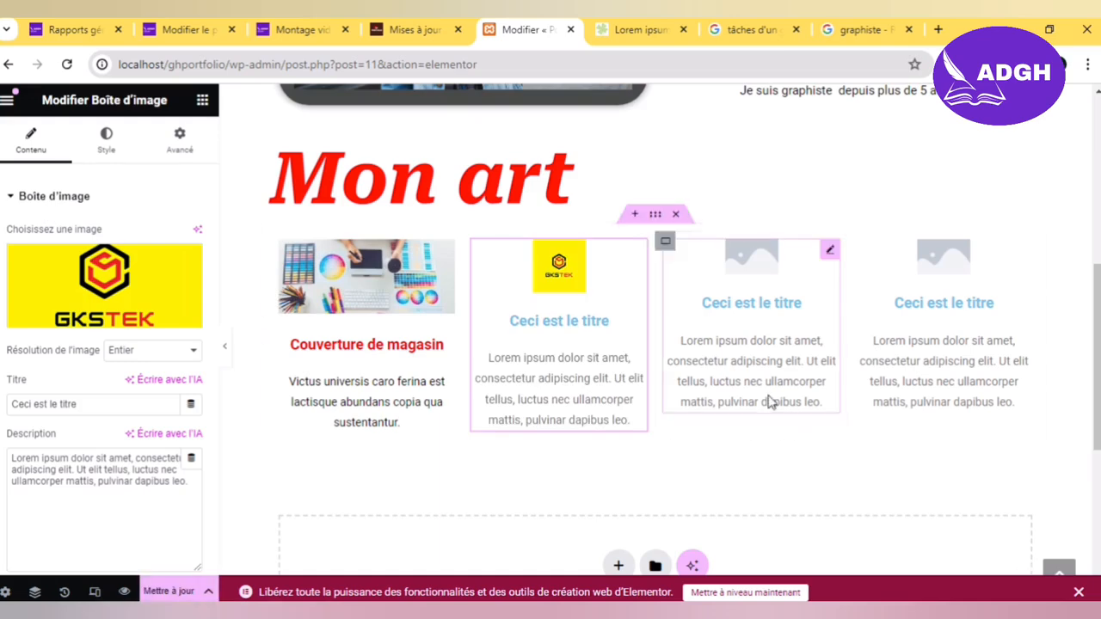
# Step: Centre the second image box's alignment and set its image width to 51%
pyautogui.click(97, 148)
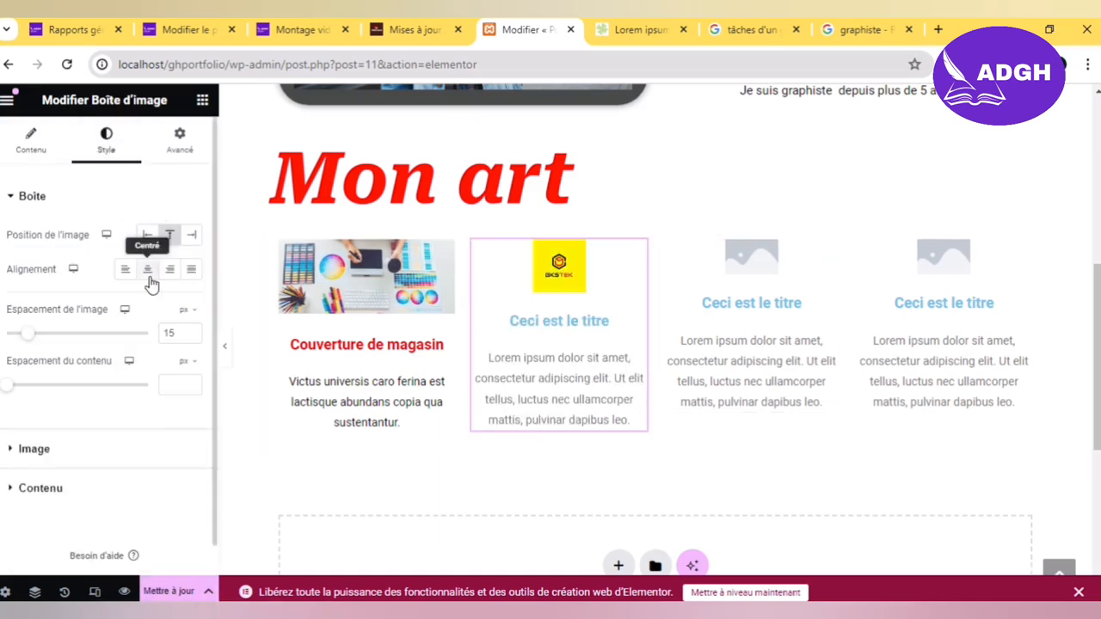
pyautogui.click(147, 271)
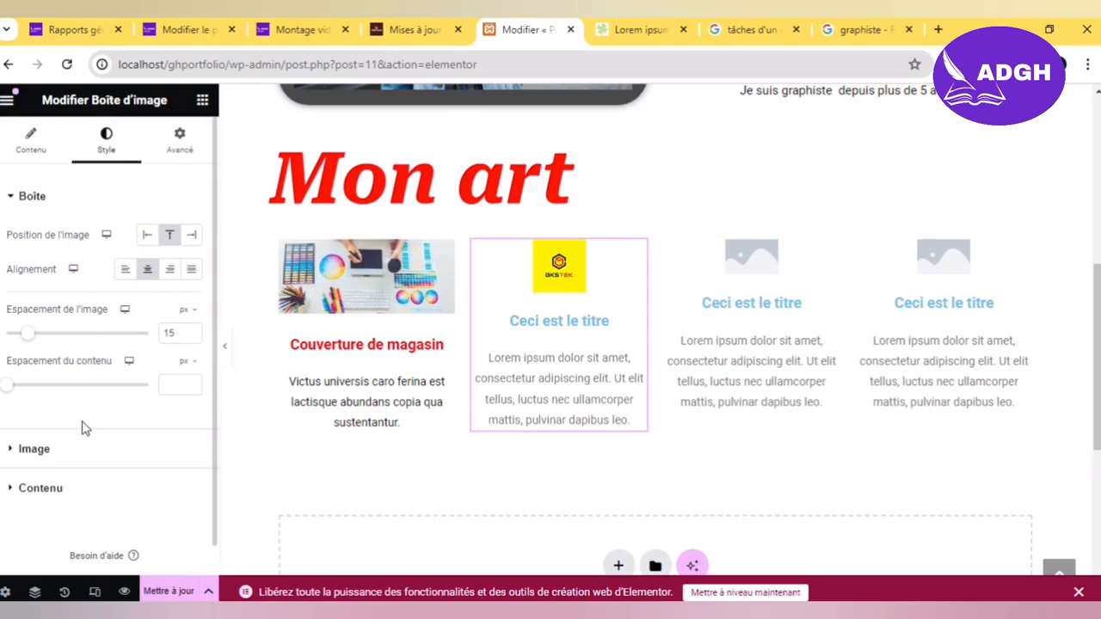
pyautogui.click(84, 446)
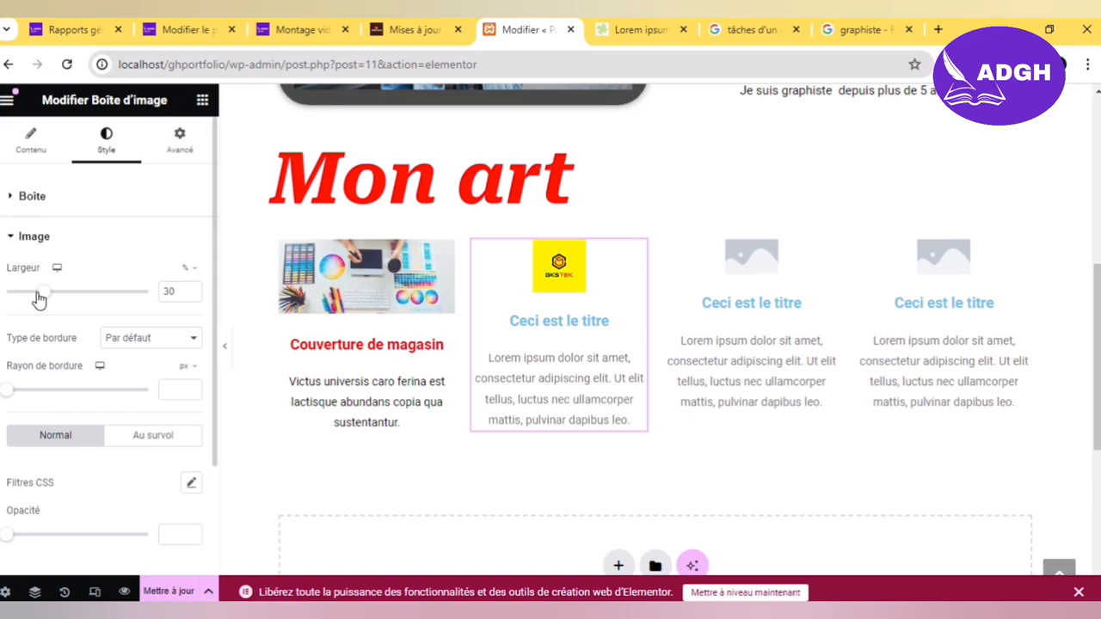
pyautogui.moveTo(45, 298); pyautogui.dragTo(151, 297)
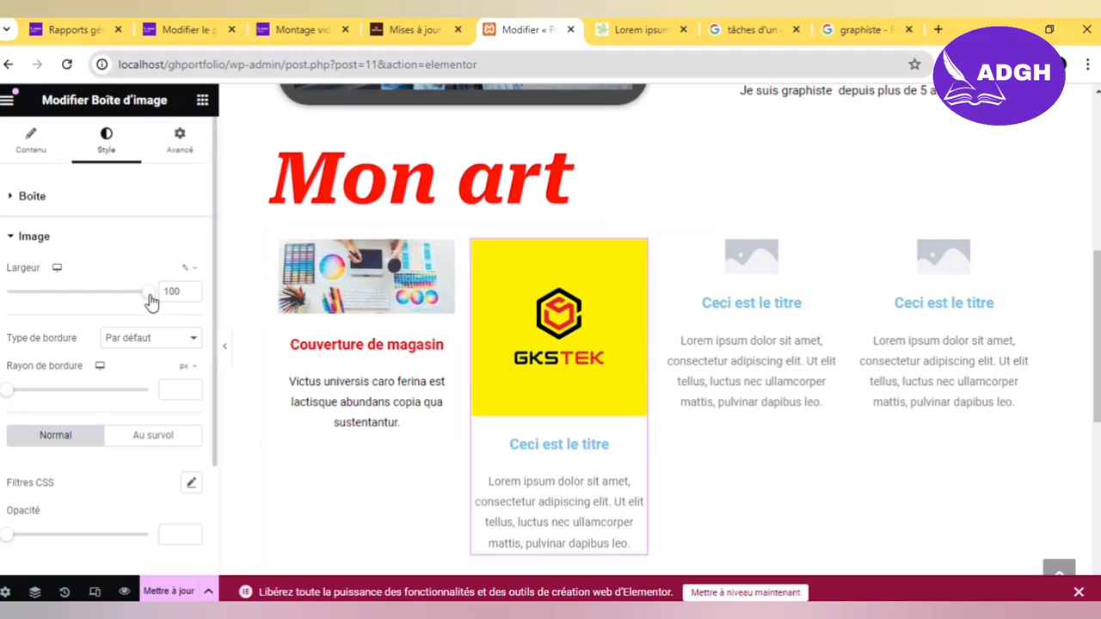
pyautogui.moveTo(149, 300); pyautogui.dragTo(77, 301)
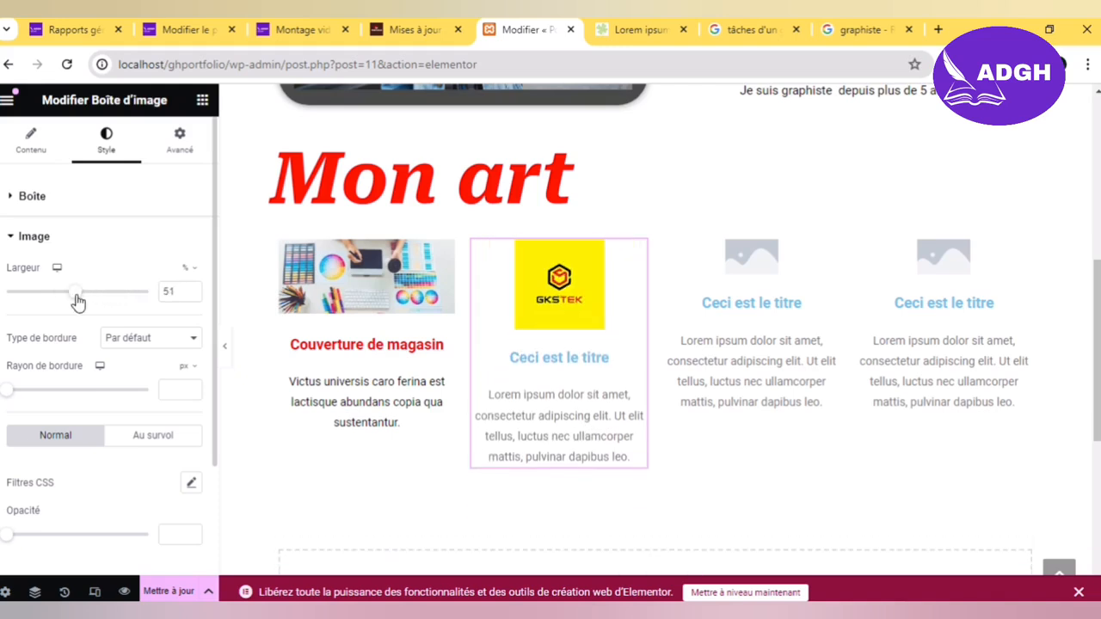
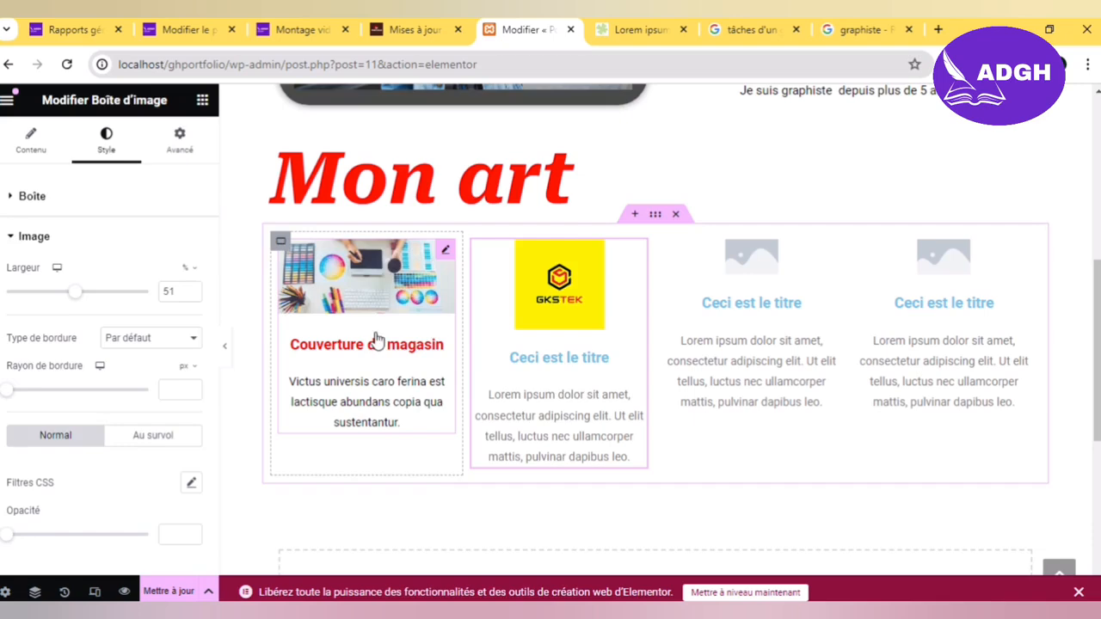
# Step: Copy the "Couverture de magasin" image box and paste its style onto the other three image boxes
pyautogui.rightClick(376, 338)
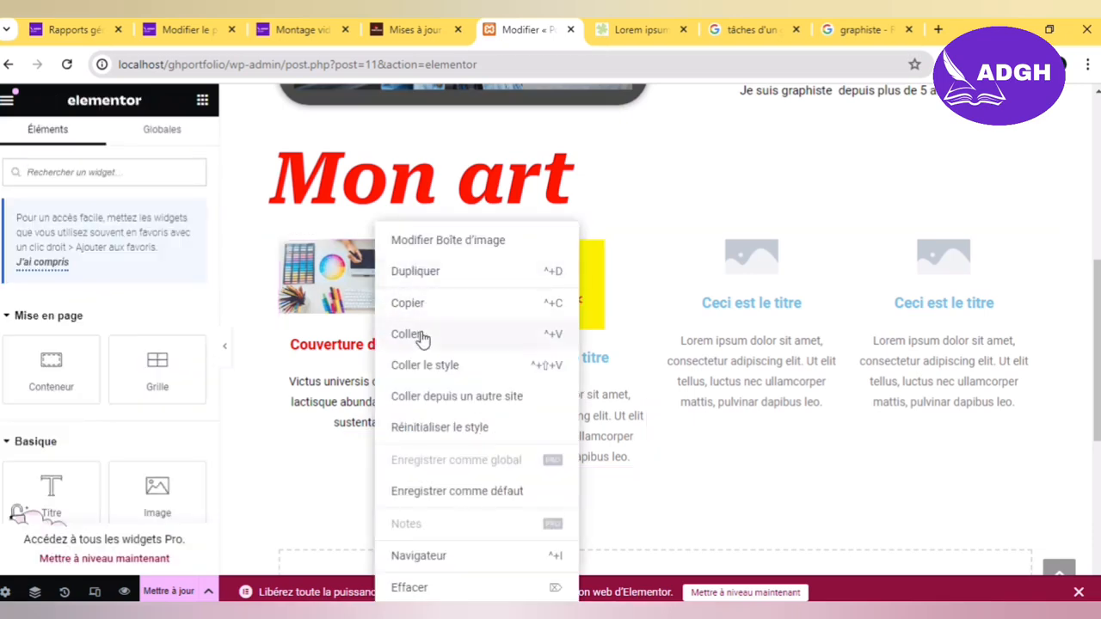
pyautogui.click(442, 311)
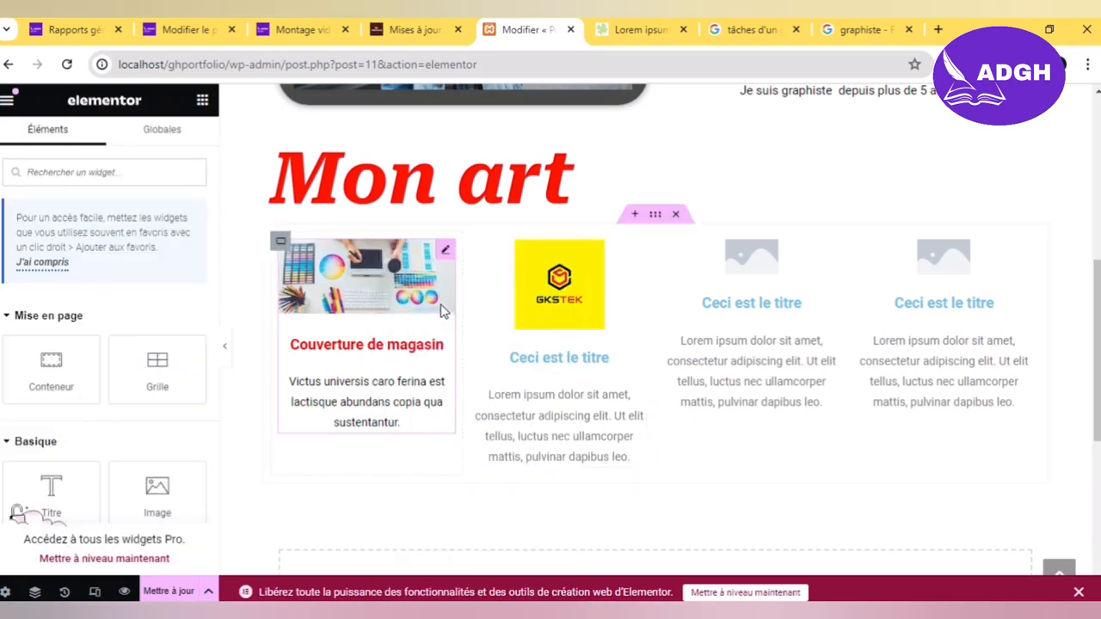
pyautogui.rightClick(534, 320)
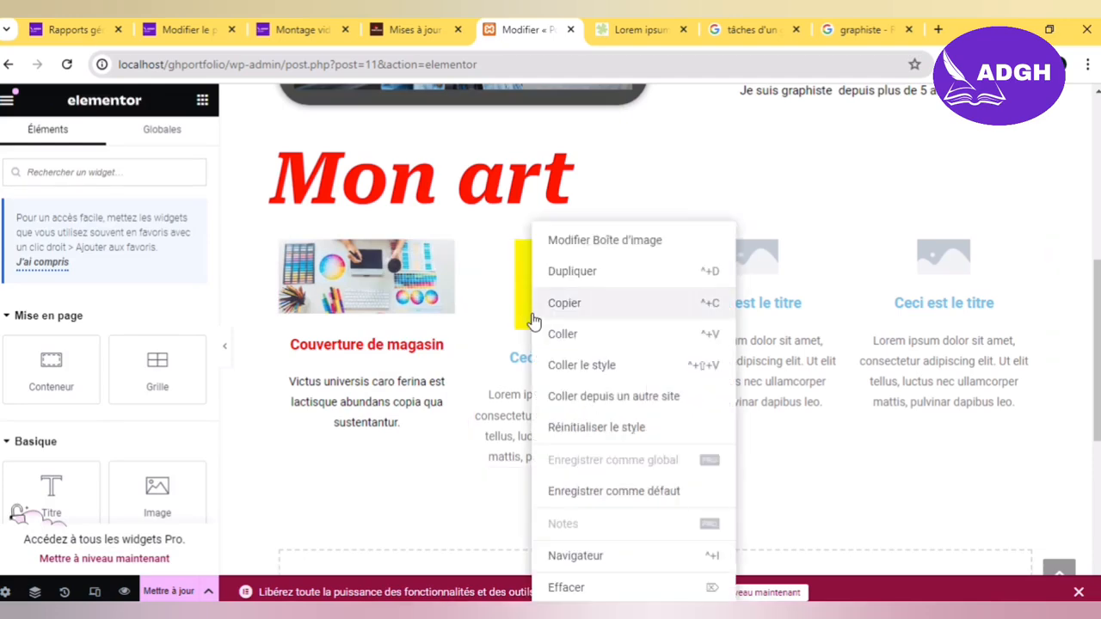
pyautogui.click(582, 365)
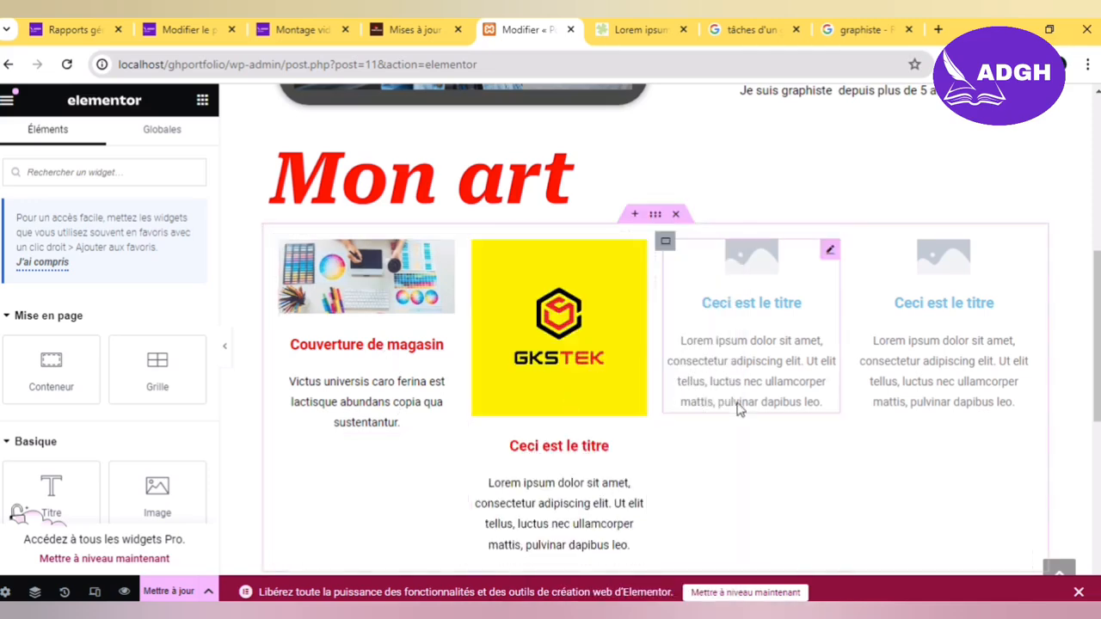
pyautogui.rightClick(745, 372)
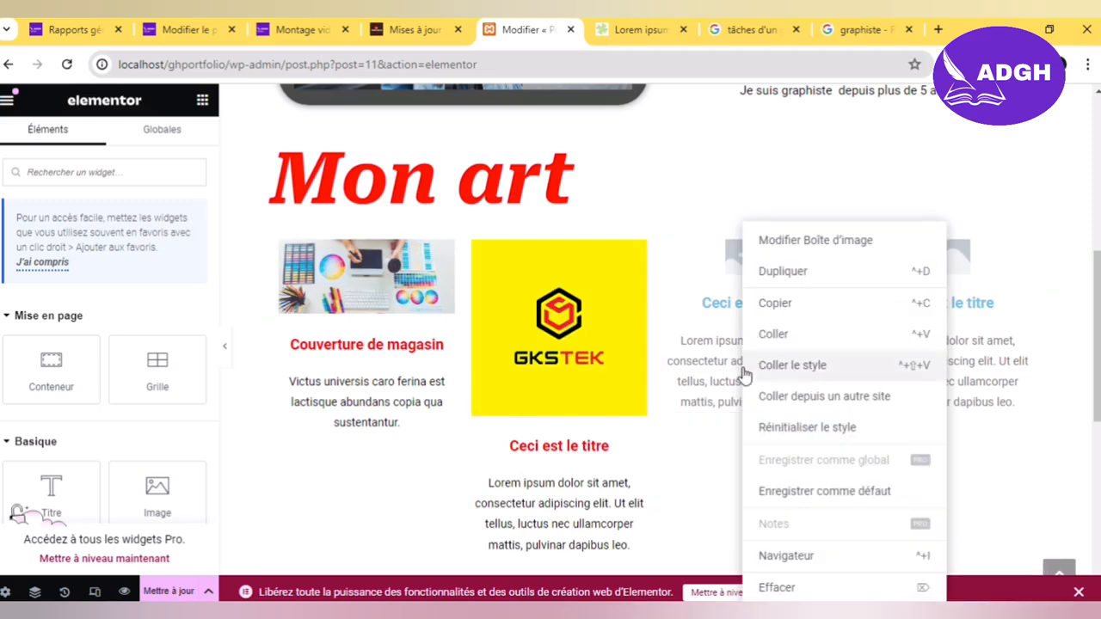
pyautogui.click(791, 368)
pyautogui.rightClick(936, 332)
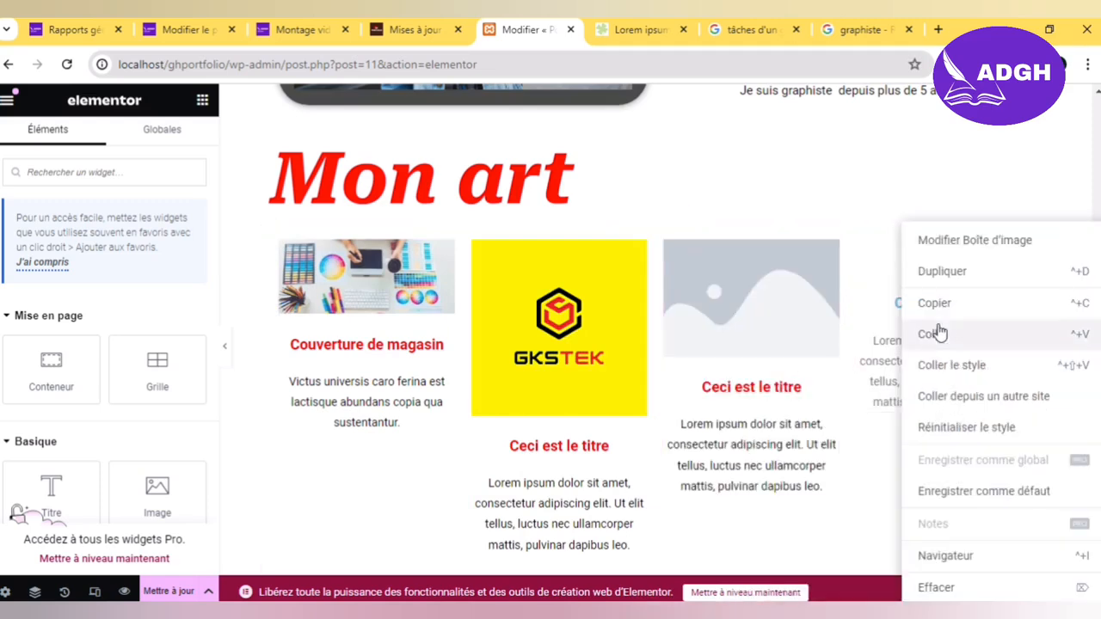
pyautogui.click(955, 375)
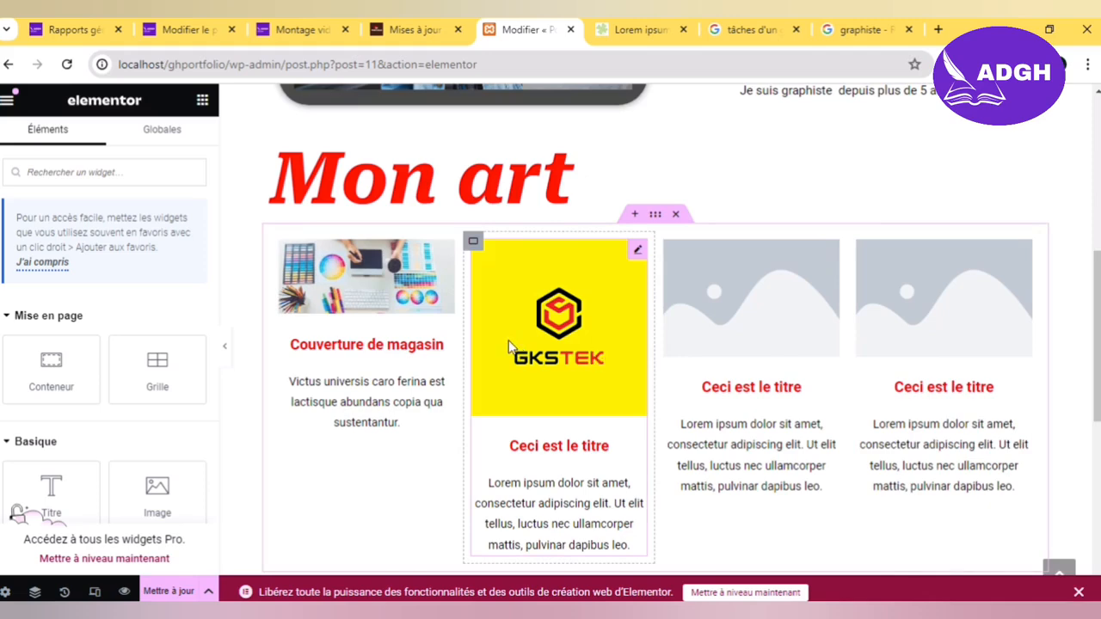
# Step: Upload image file 8 (the BON ODEUR logo) from the Images folder and insert it into the third image box
pyautogui.click(718, 310)
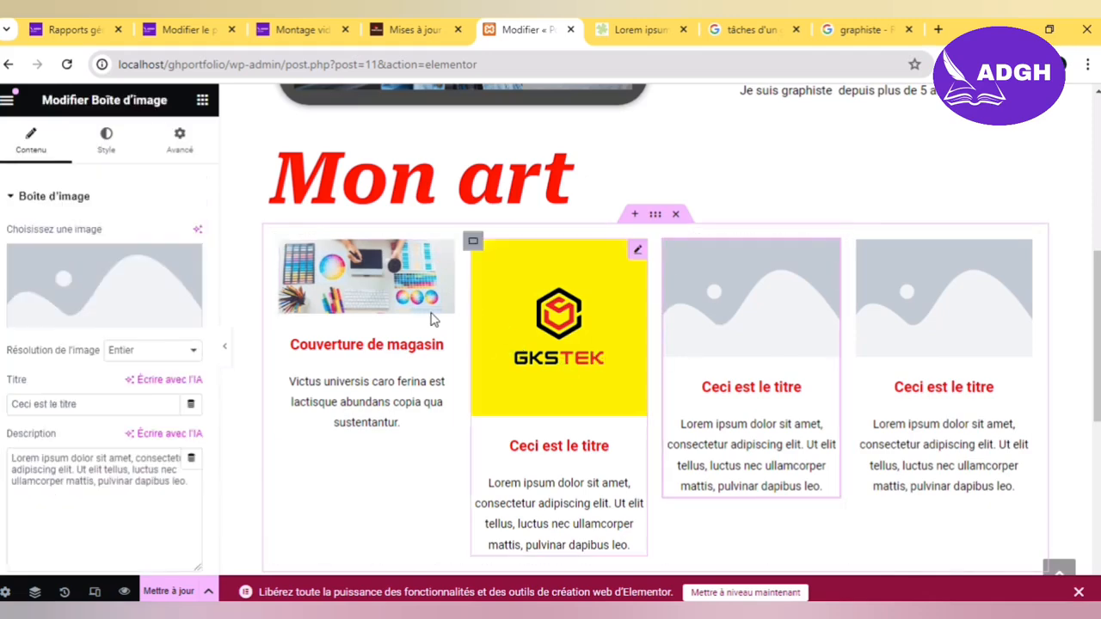
pyautogui.click(148, 323)
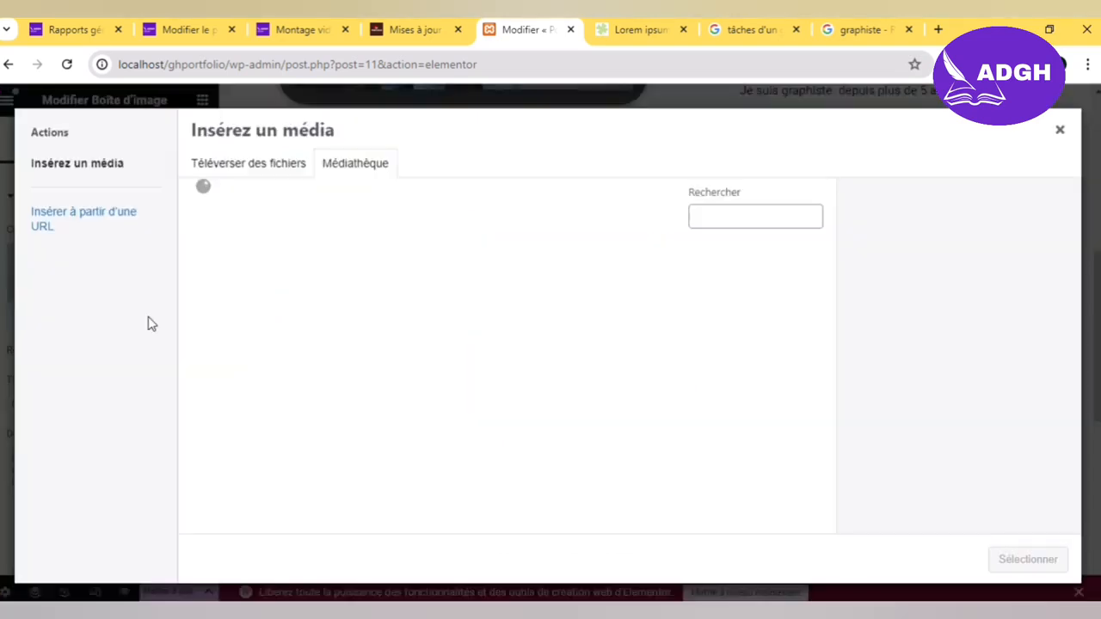
pyautogui.click(302, 172)
pyautogui.click(585, 371)
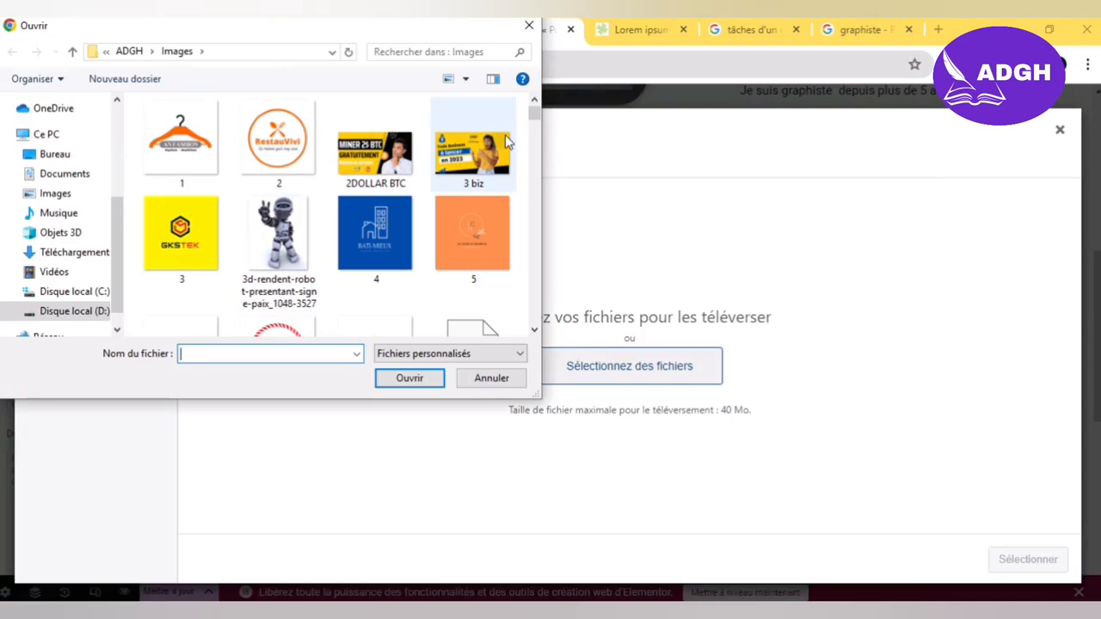
pyautogui.moveTo(531, 118); pyautogui.dragTo(534, 127)
pyautogui.click(360, 157)
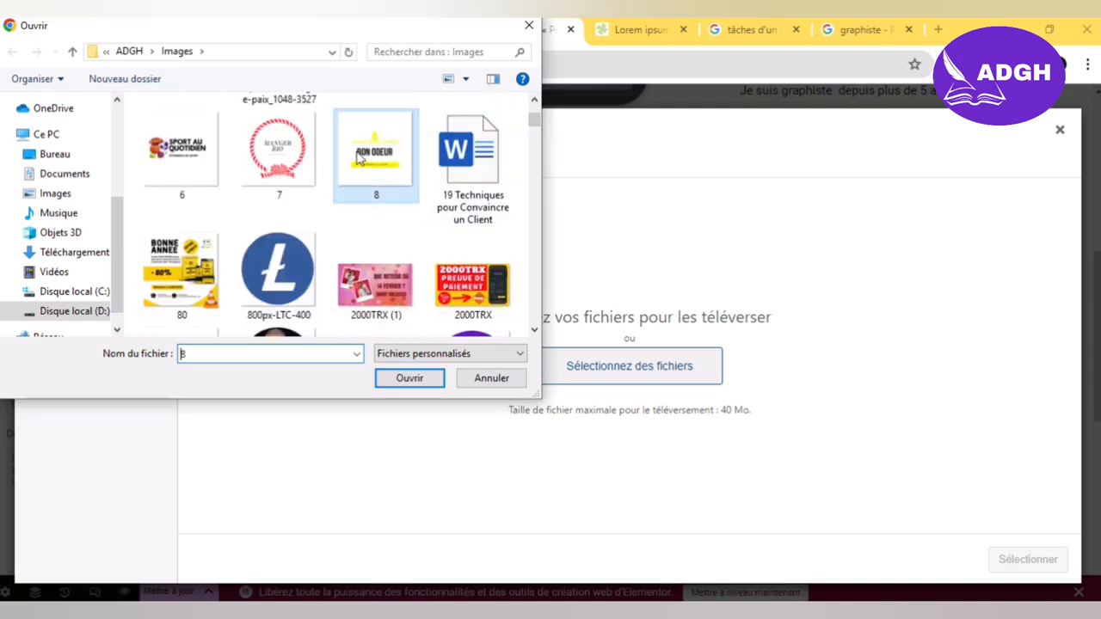
pyautogui.click(405, 379)
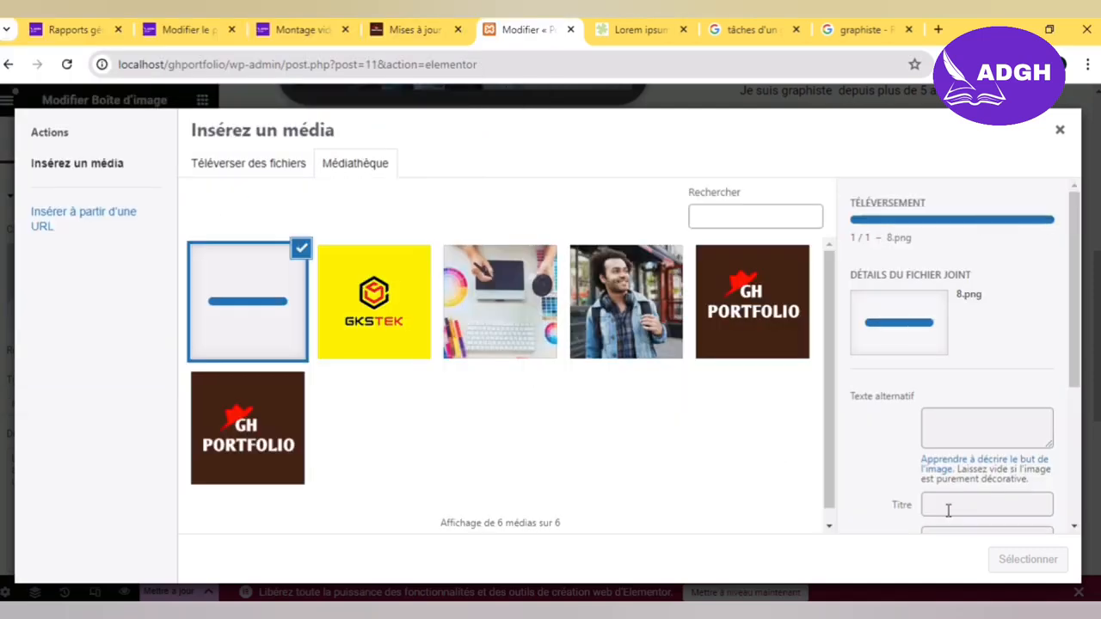
pyautogui.click(1029, 560)
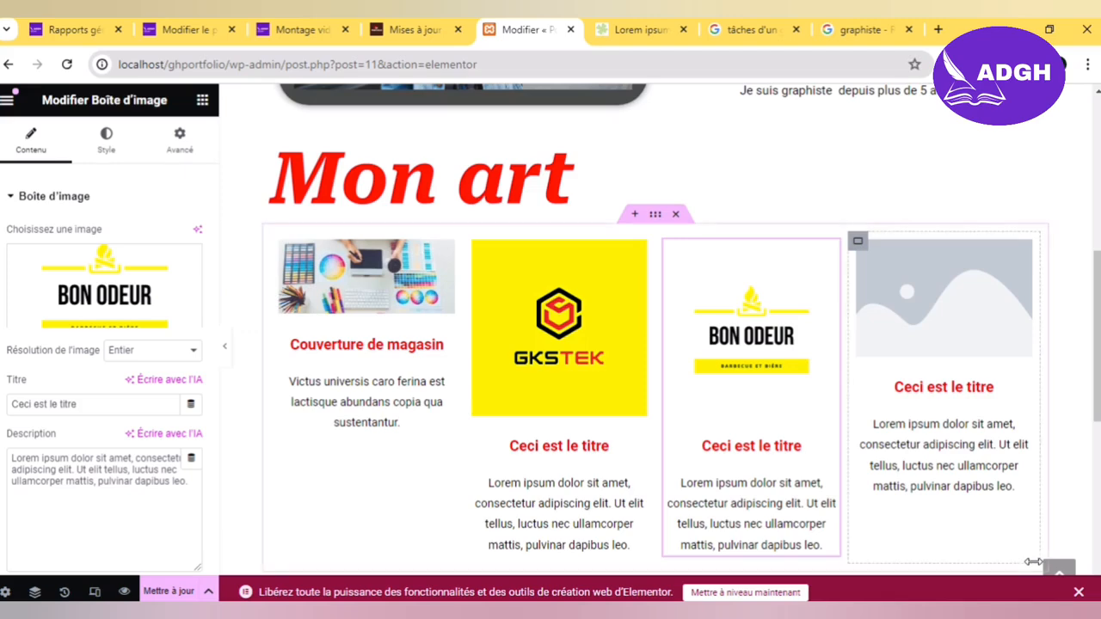
# Step: Replace the "Couverture de magasin" box's image by uploading and inserting image file 4 (the BATI-MIEUX logo)
pyautogui.click(388, 303)
pyautogui.click(106, 293)
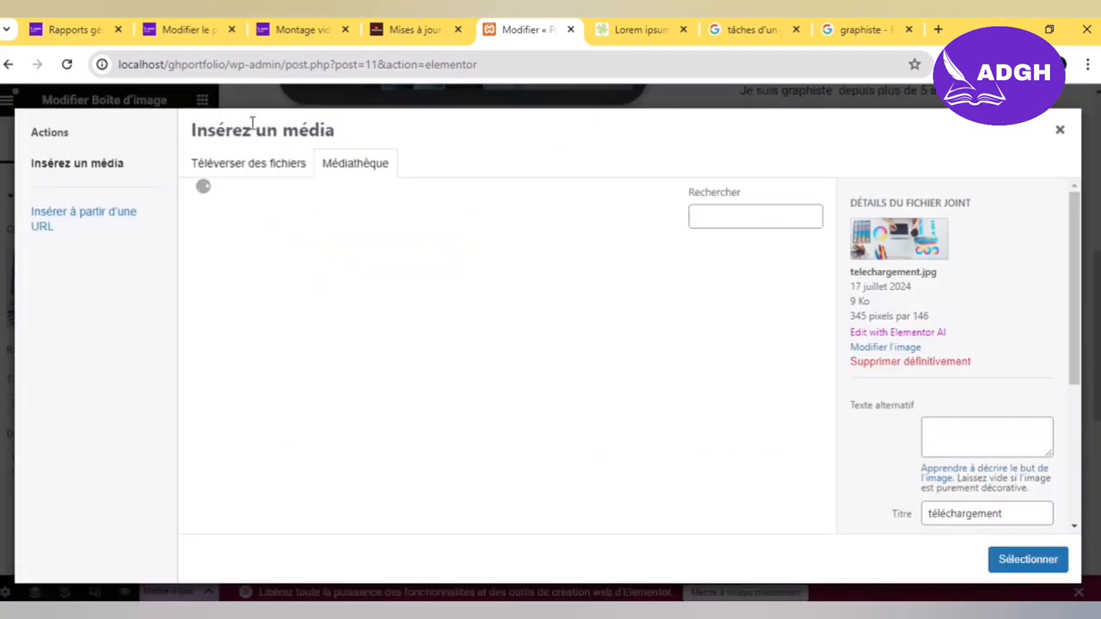
pyautogui.click(255, 163)
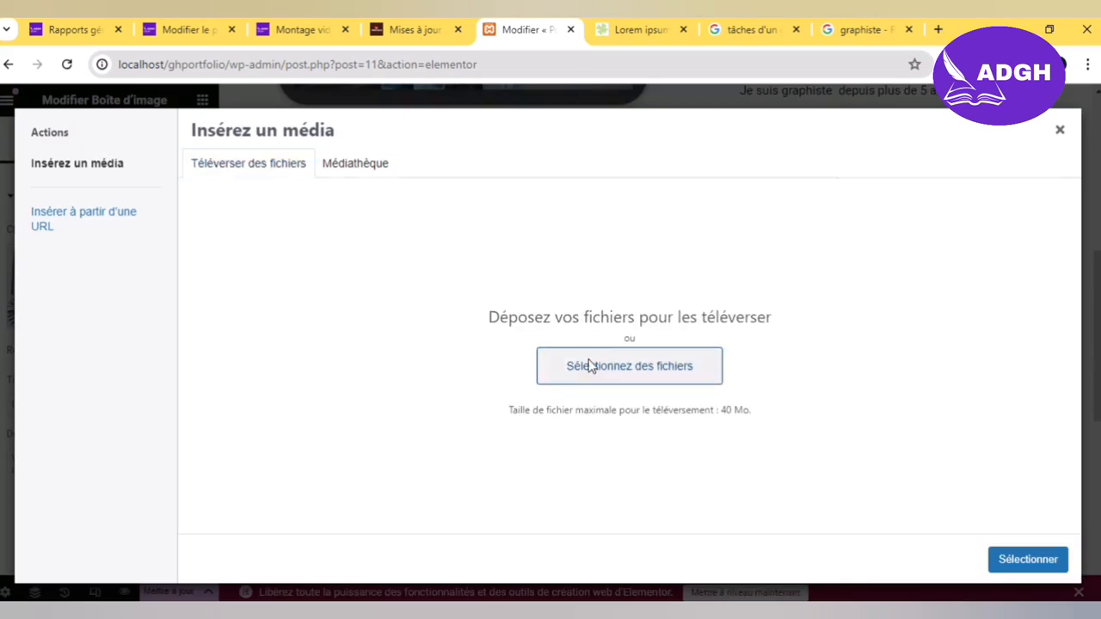
pyautogui.click(591, 366)
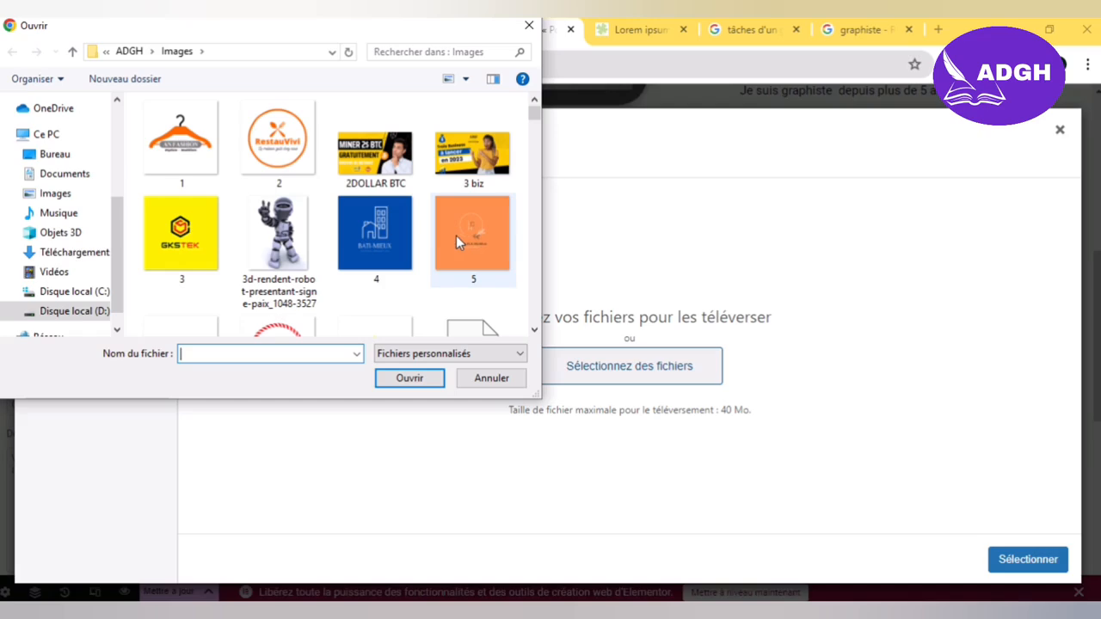
pyautogui.click(415, 239)
pyautogui.click(421, 382)
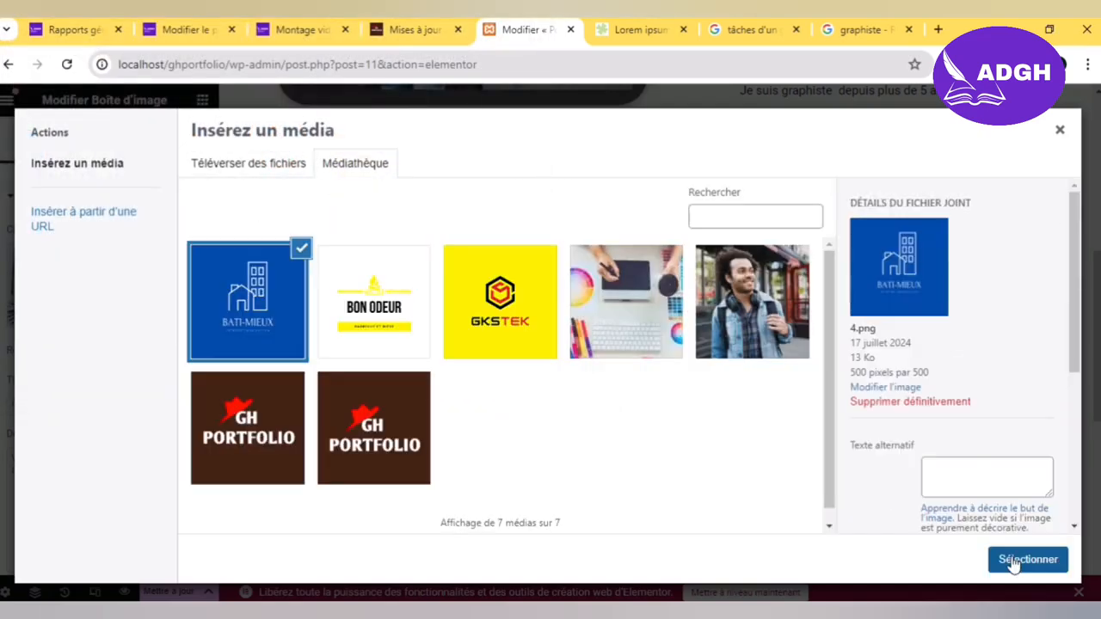
pyautogui.click(1013, 561)
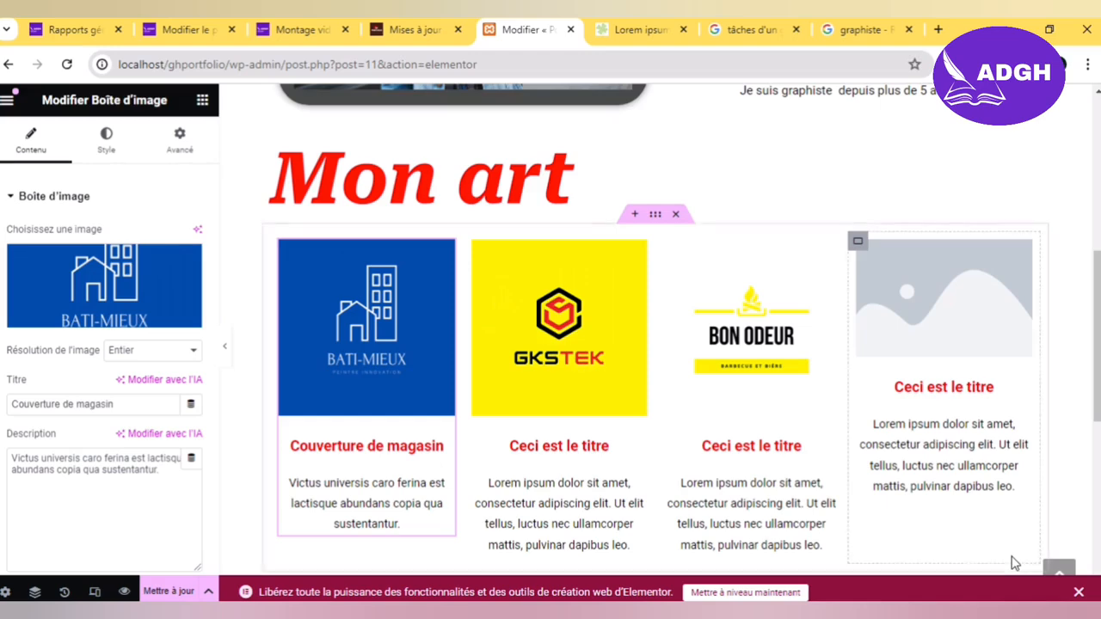
# Step: Upload image file 800px-LTC-400 from the Images folder, insert it into the fourth image box, and update the page
pyautogui.click(931, 313)
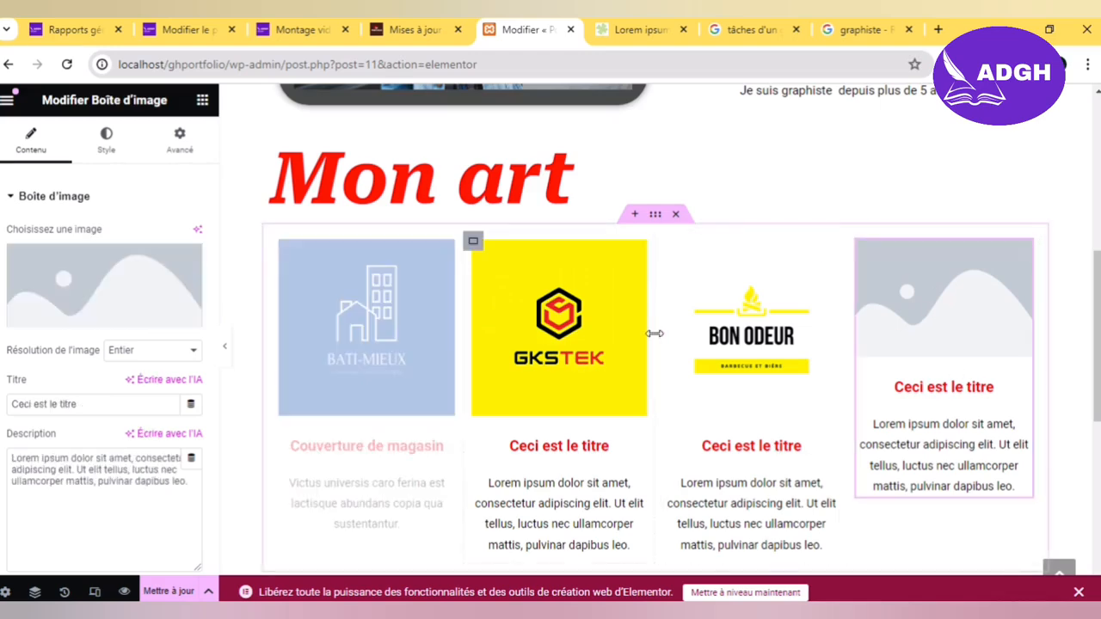
pyautogui.click(120, 317)
pyautogui.click(298, 175)
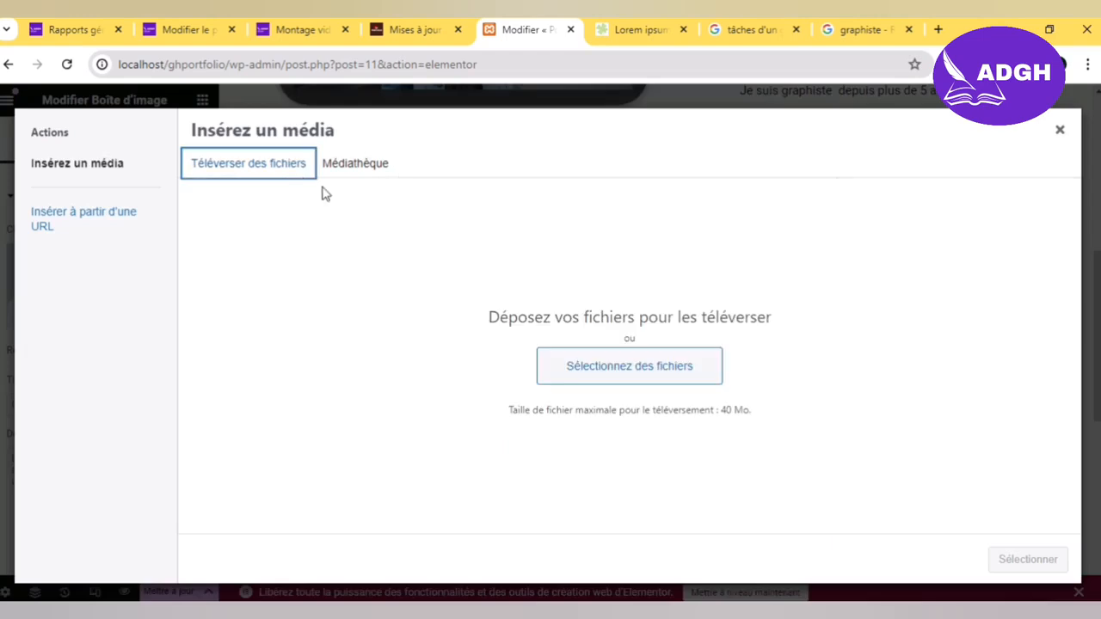
pyautogui.click(664, 370)
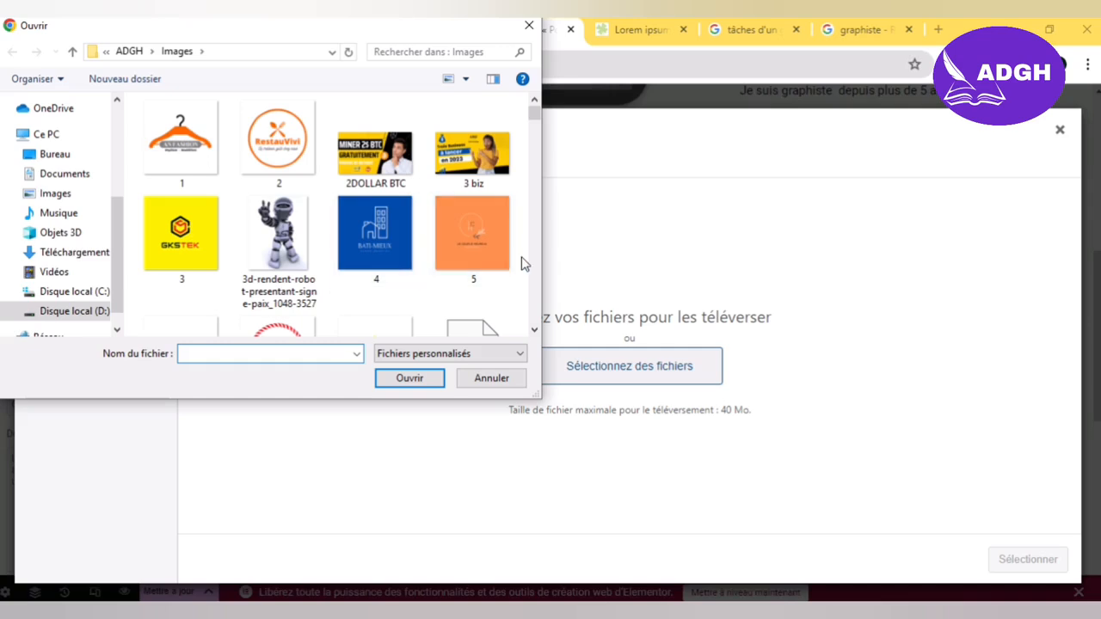
pyautogui.scroll(-3, 517, 181)
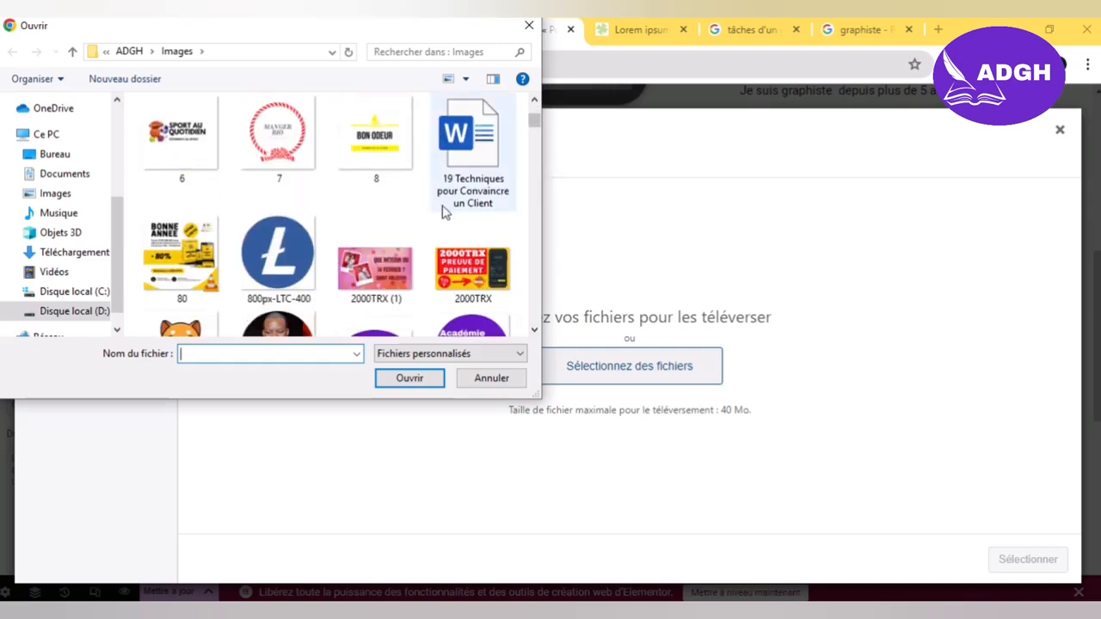
pyautogui.click(278, 258)
pyautogui.click(408, 379)
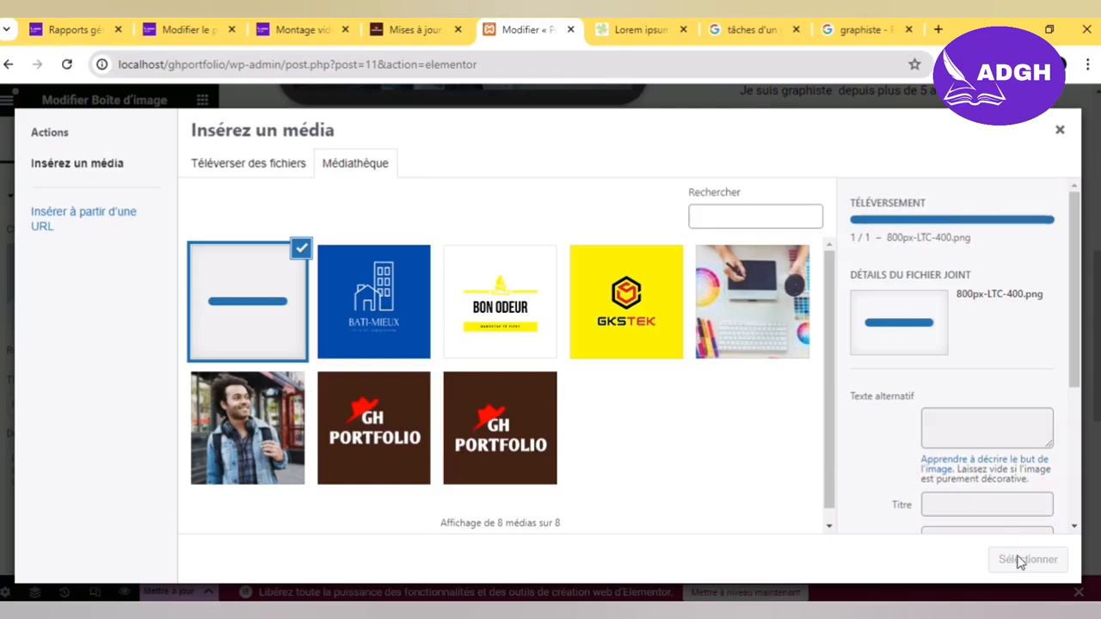
pyautogui.click(1023, 560)
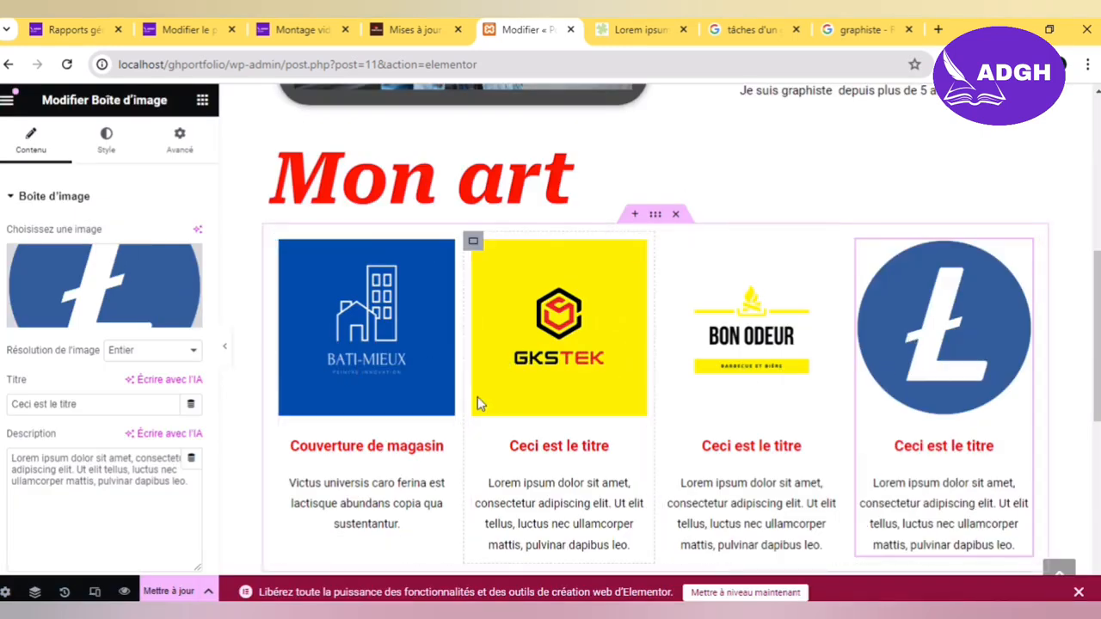
pyautogui.click(172, 591)
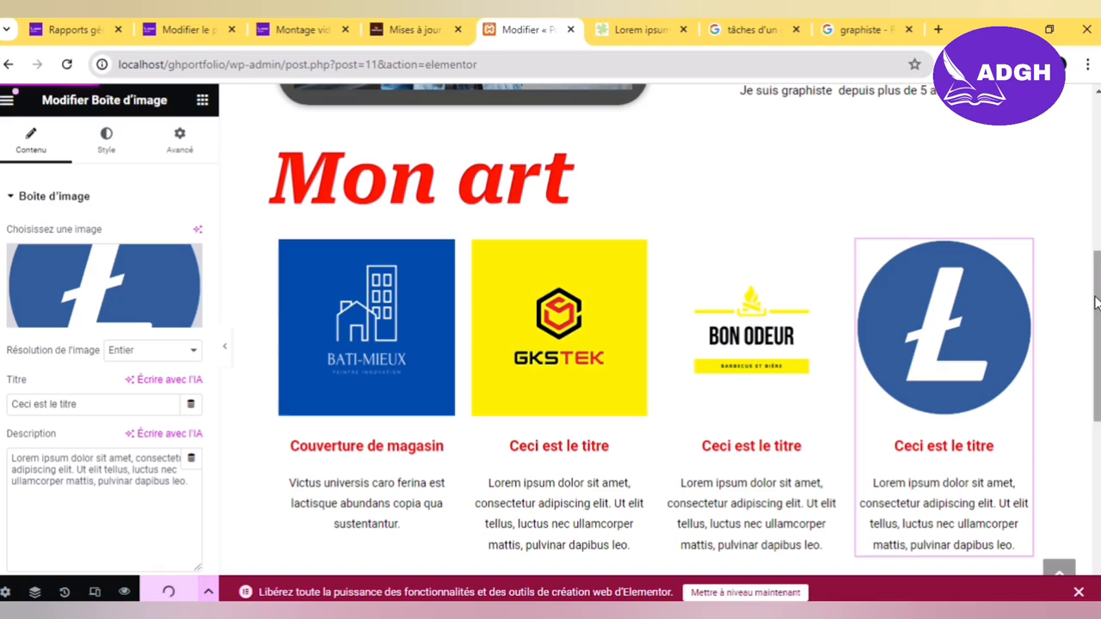
# Step: Add a new single-column Flexbox container with downward direction below the four image boxes
pyautogui.scroll(-3, 1097, 314)
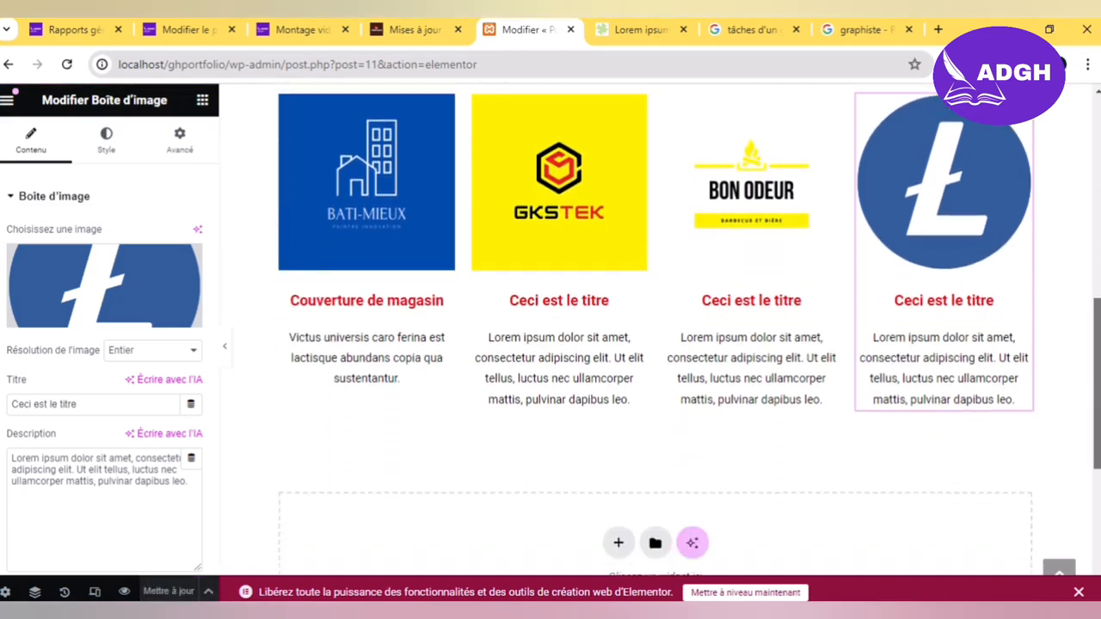
pyautogui.scroll(2, 1098, 314)
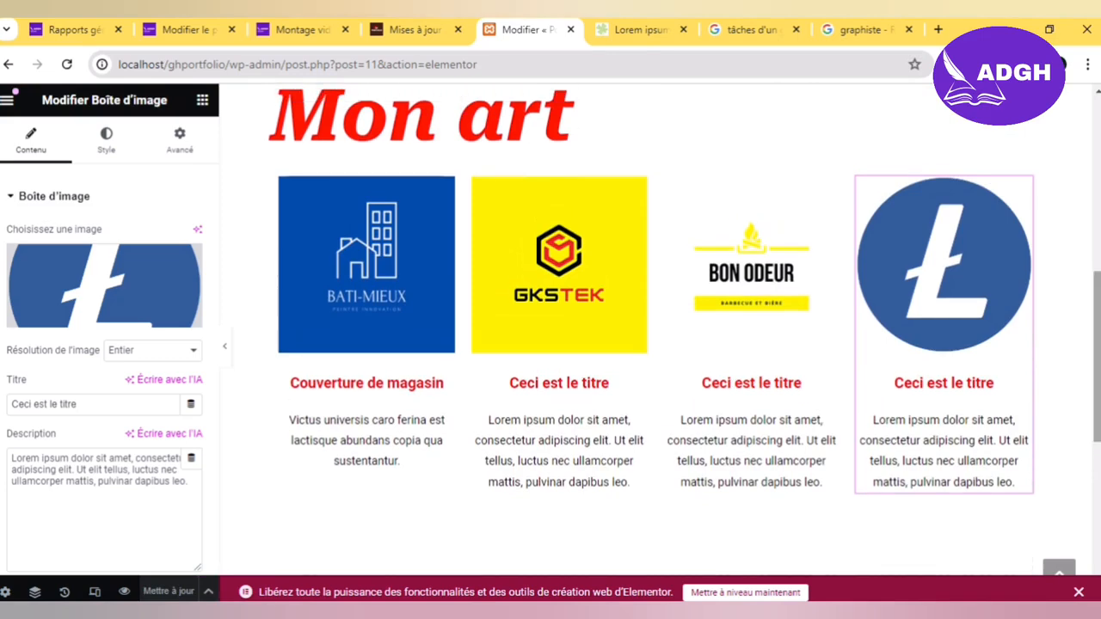
pyautogui.scroll(1, 1098, 314)
pyautogui.scroll(-1, 1098, 314)
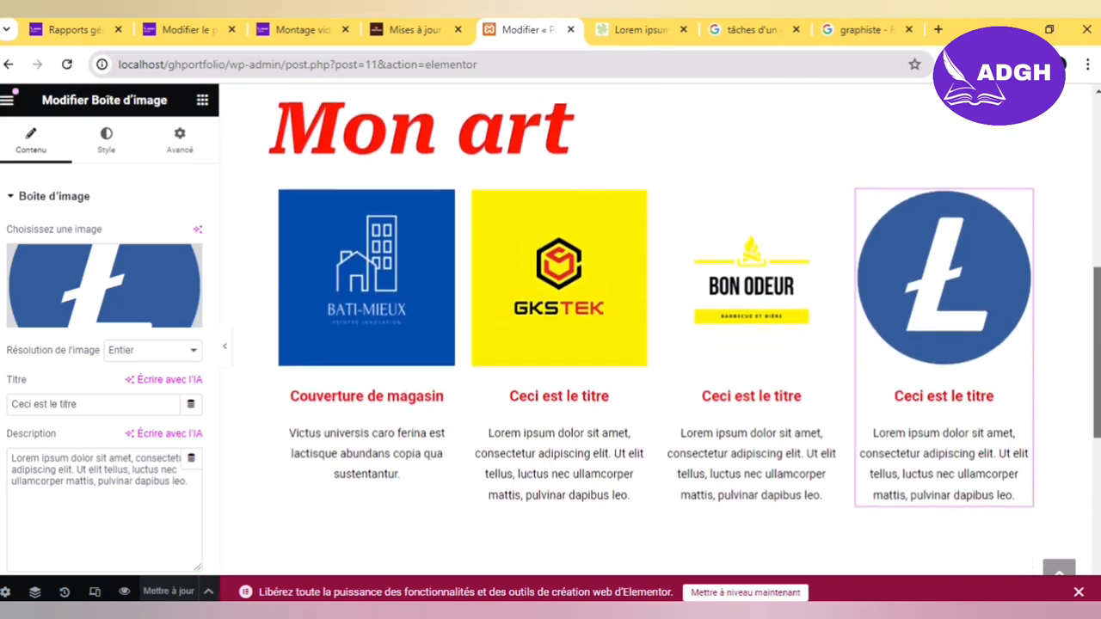
pyautogui.scroll(-3, 875, 382)
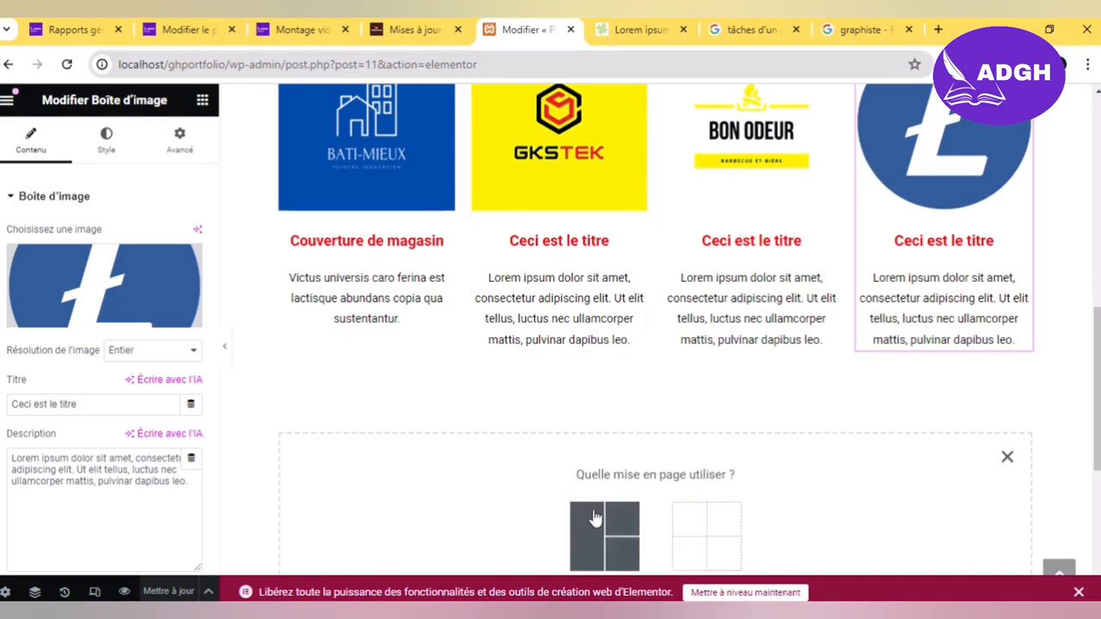
pyautogui.click(595, 519)
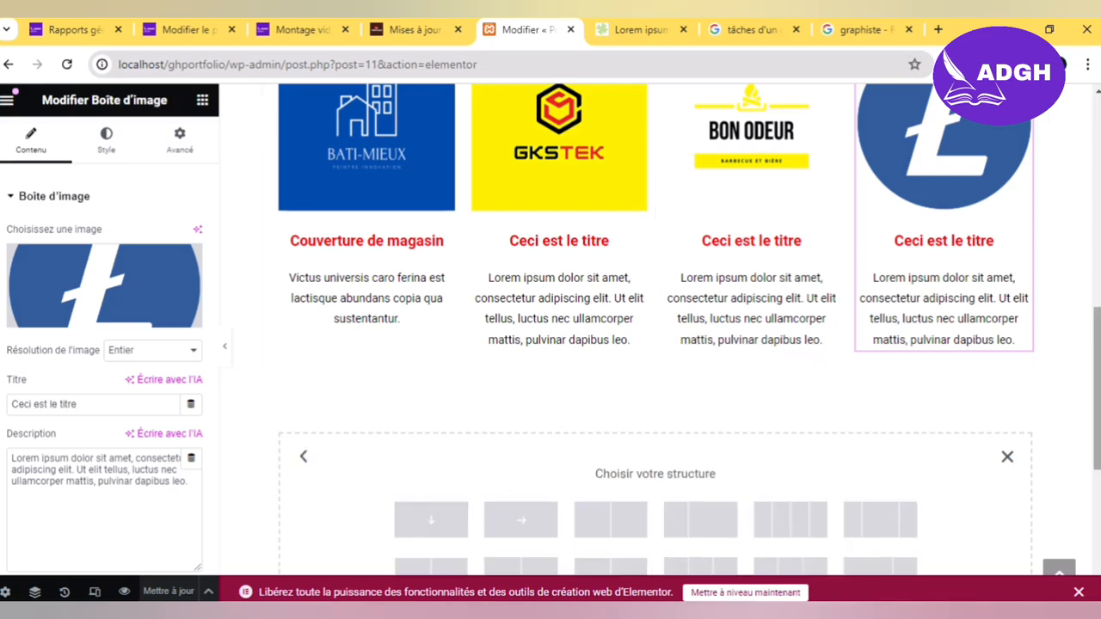
pyautogui.scroll(-1, 653, 344)
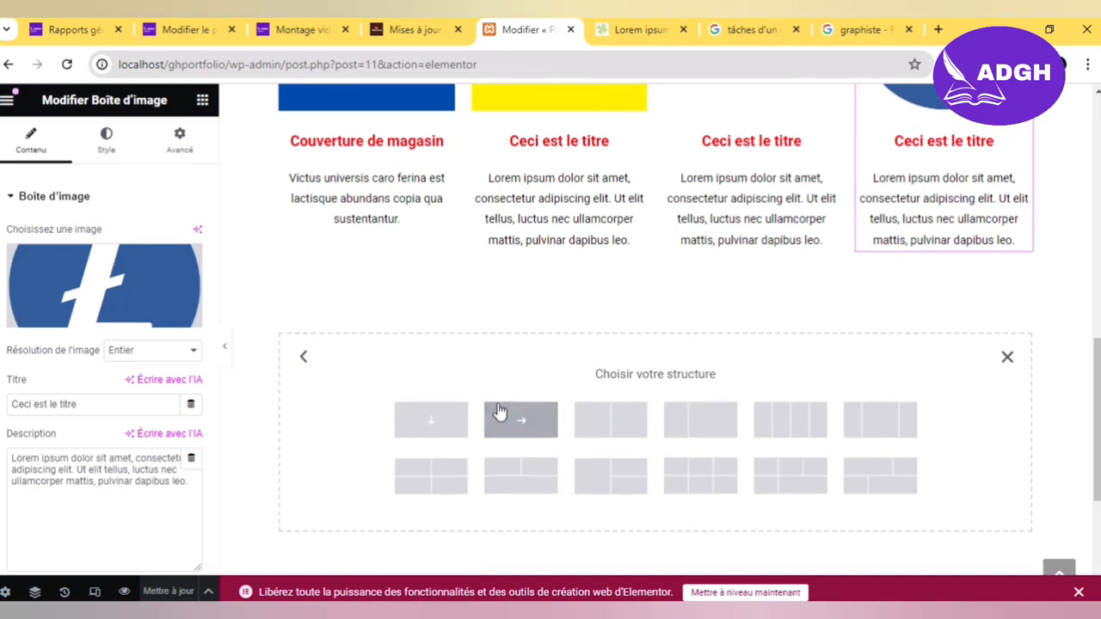
pyautogui.click(432, 420)
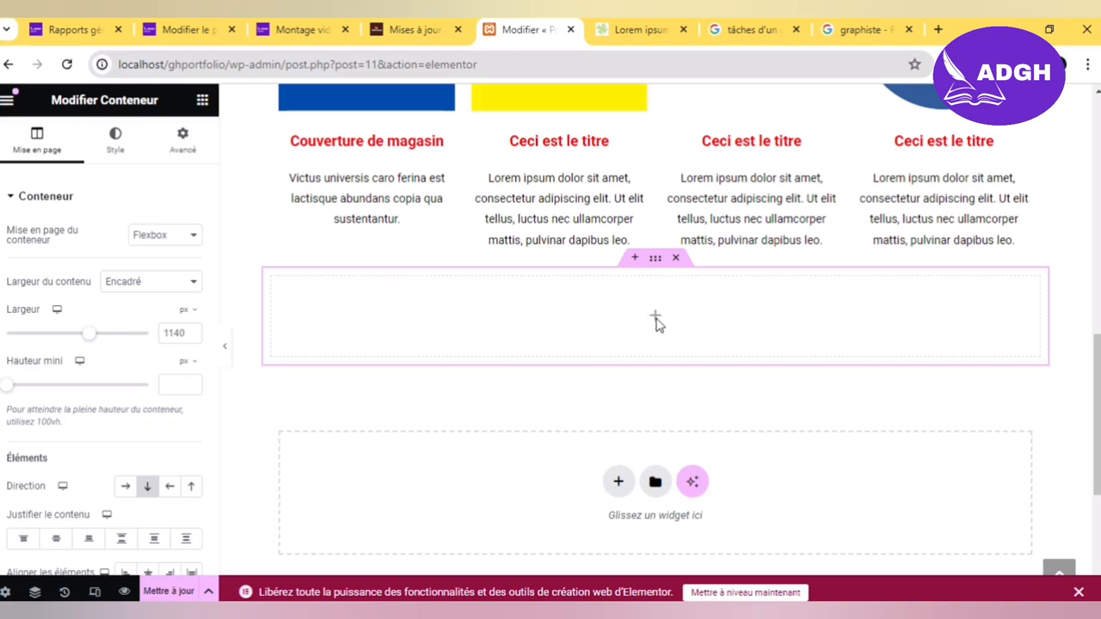
# Step: Give the new container a classic background with the colour #452216
pyautogui.scroll(1, 672, 319)
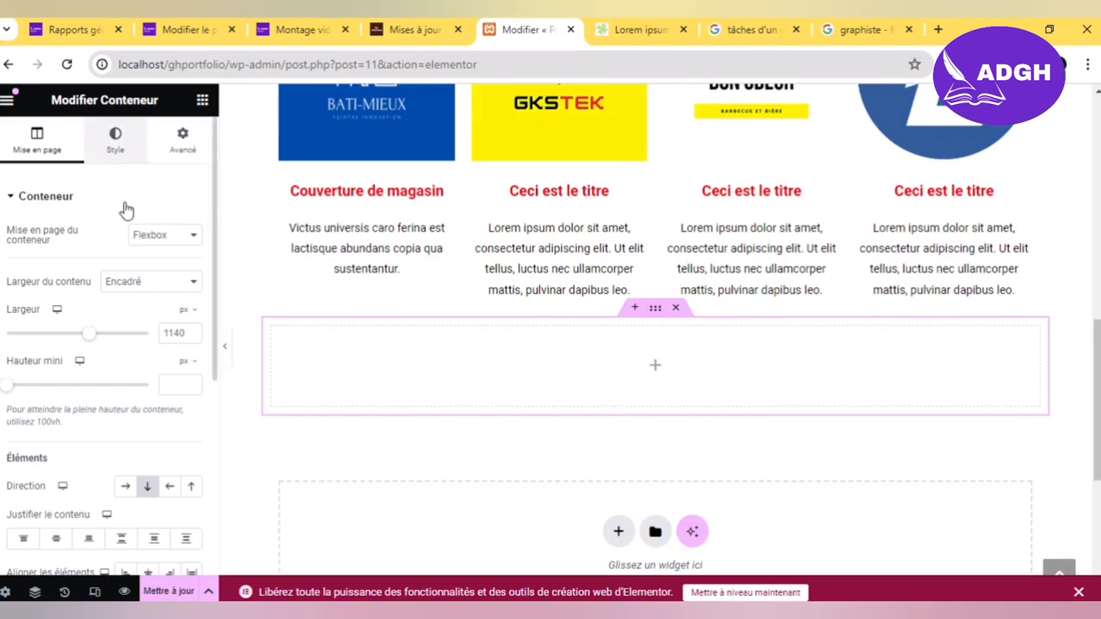
pyautogui.click(125, 270)
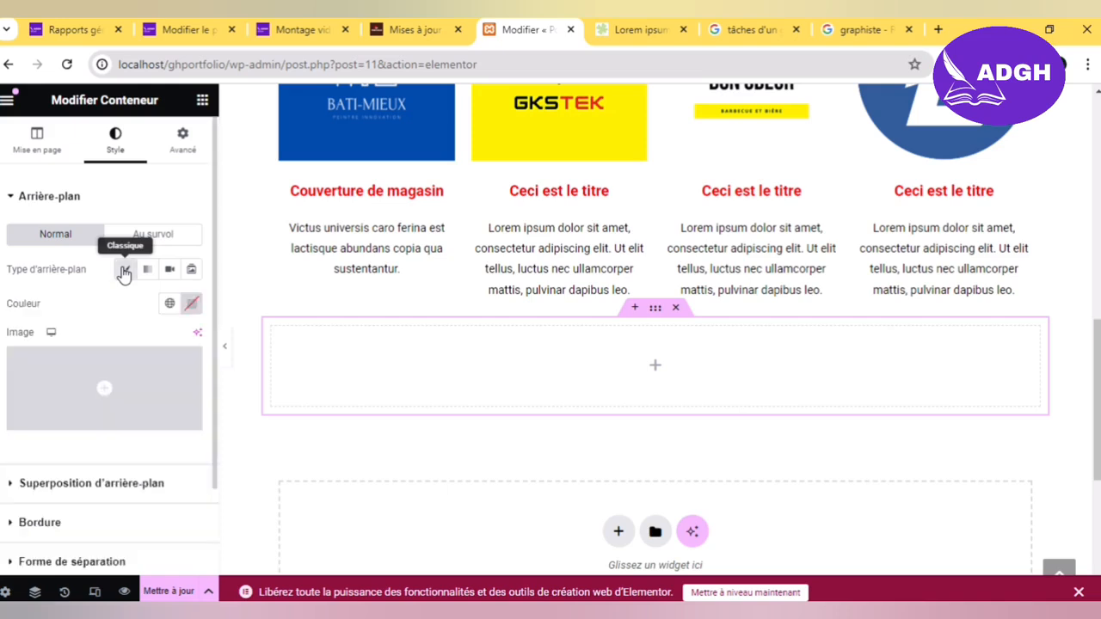
pyautogui.click(191, 305)
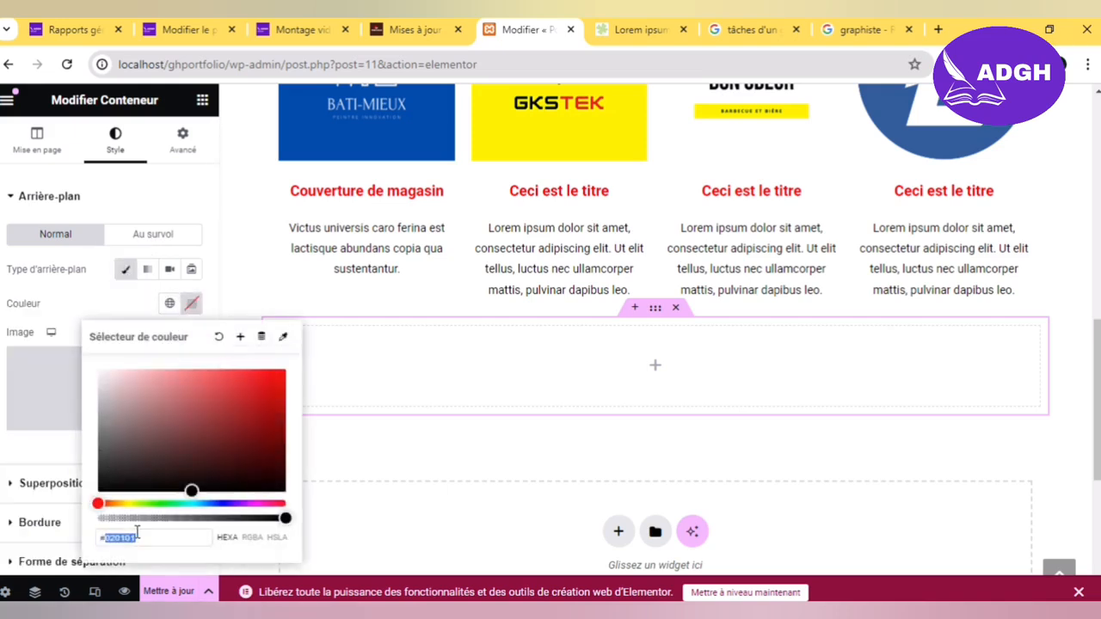
pyautogui.write('45221')
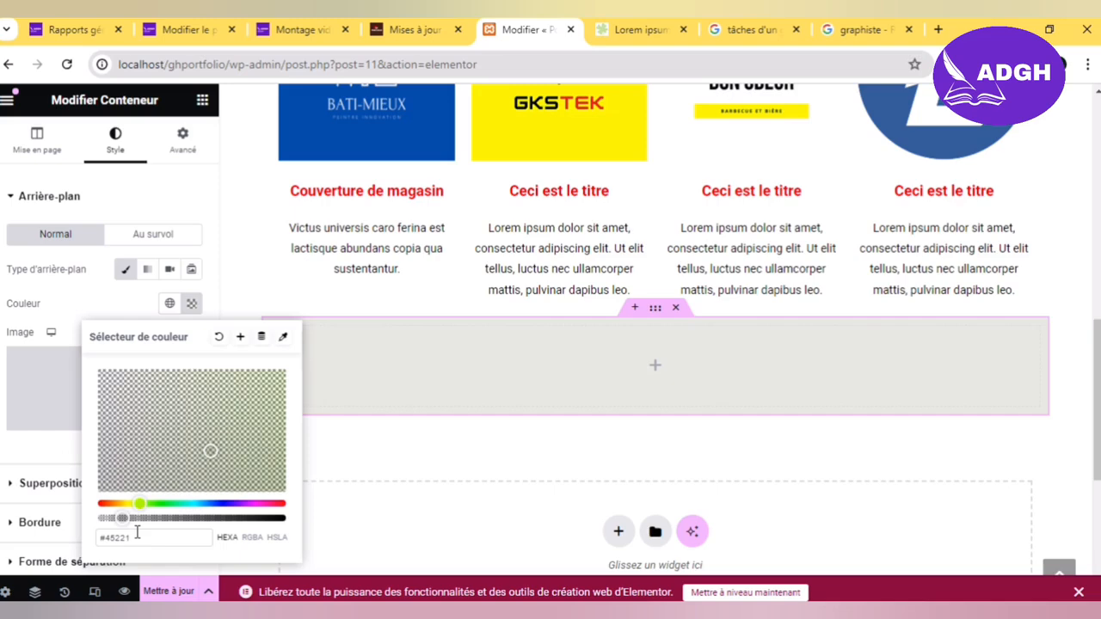
pyautogui.write('6')
pyautogui.click(84, 300)
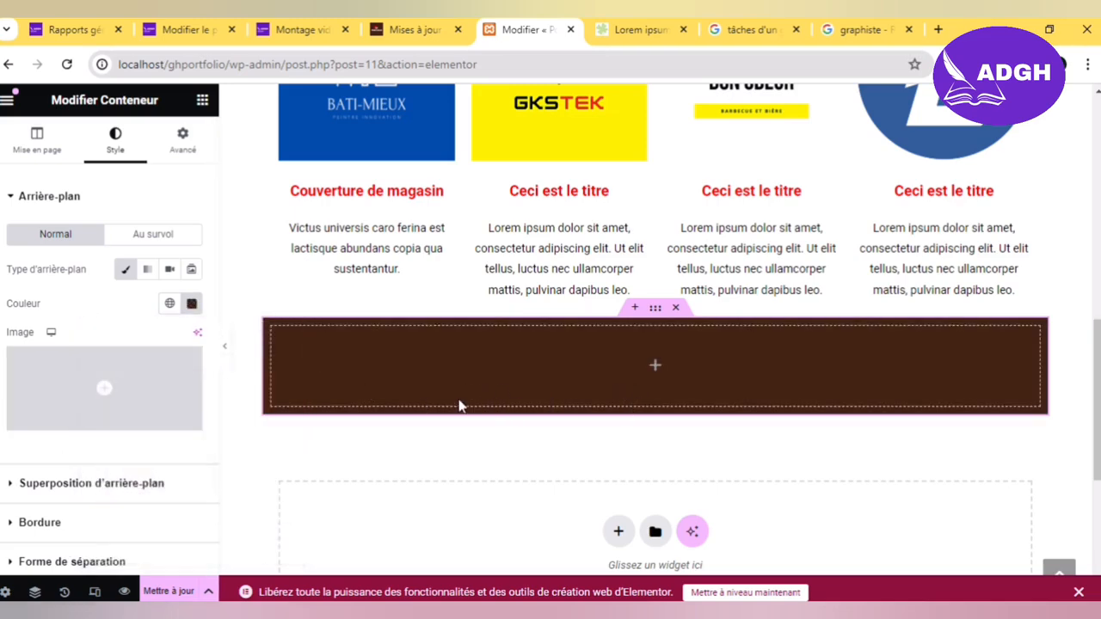
# Step: Find the Bouton widget, place it in the dark brown container, and open its text for editing
pyautogui.click(202, 101)
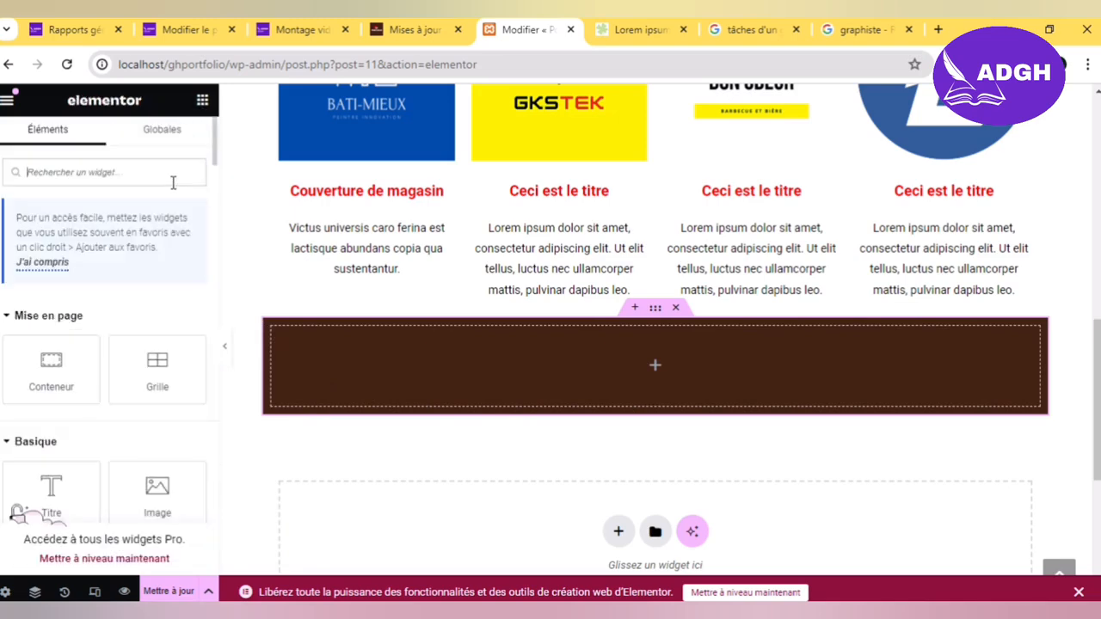
pyautogui.write('BOU')
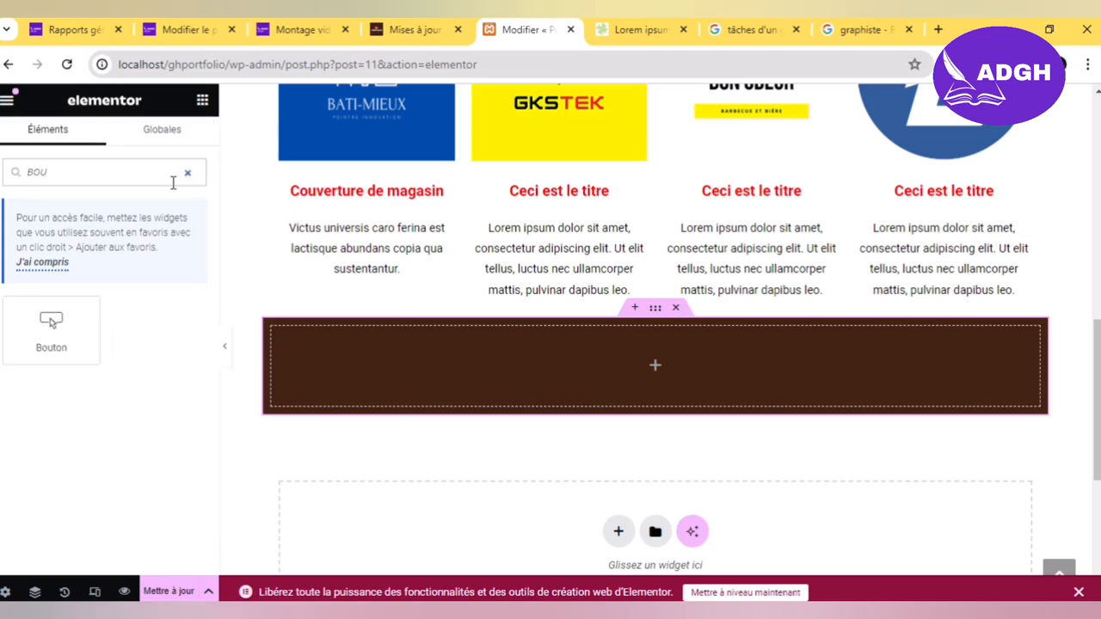
pyautogui.moveTo(56, 320); pyautogui.dragTo(459, 338)
pyautogui.click(156, 277)
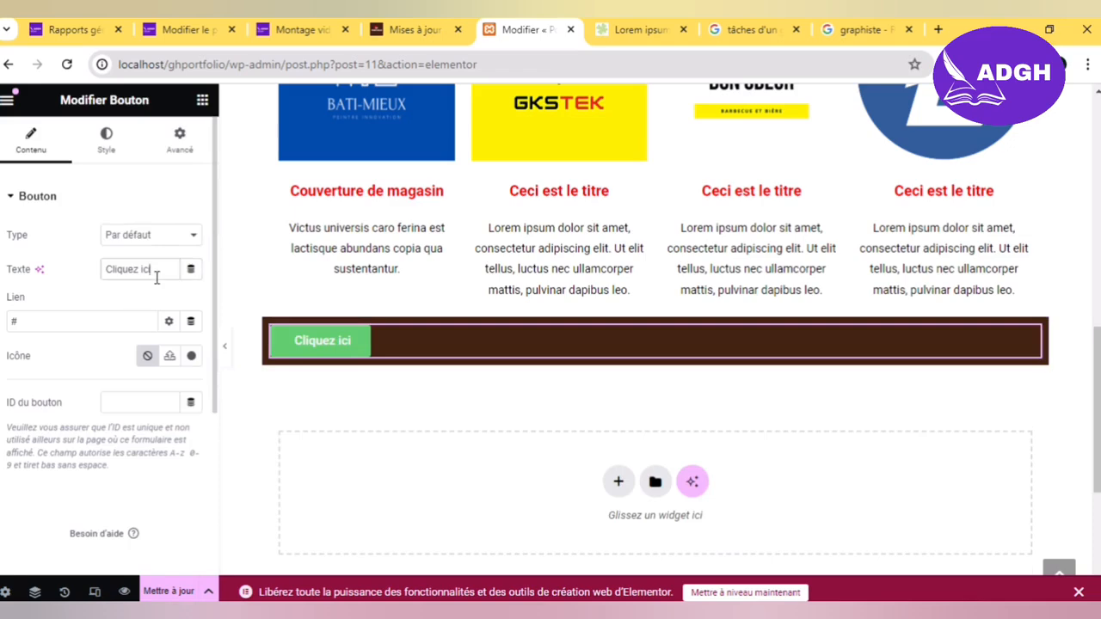
pyautogui.hotkey('ctrl', 'a')
pyautogui.write('cONTACTE')
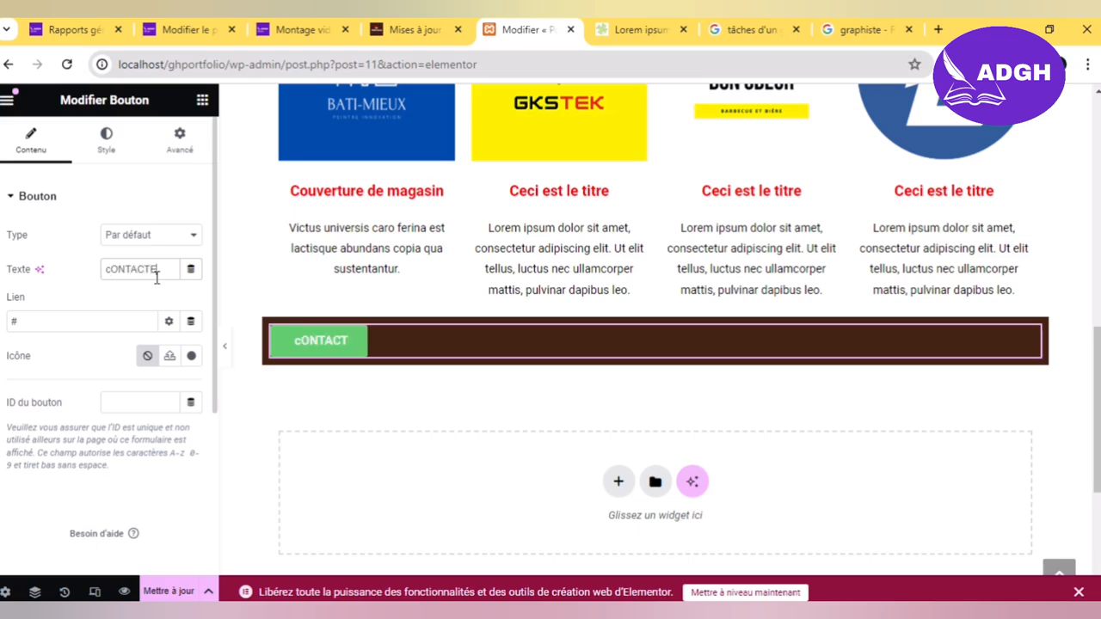
pyautogui.write('Z6MOI')
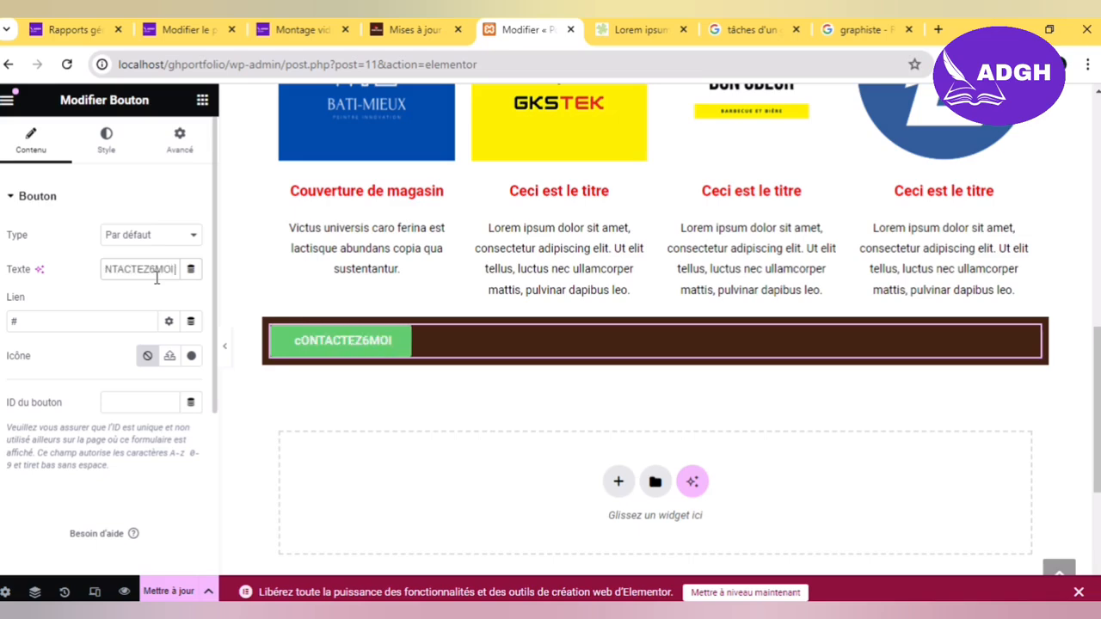
pyautogui.hotkey('ctrl', 'a')
pyautogui.press('BackSpace')
# Step: Set the button's text to "Contactez-moi pour discuter de votre projet !"
pyautogui.write('Co')
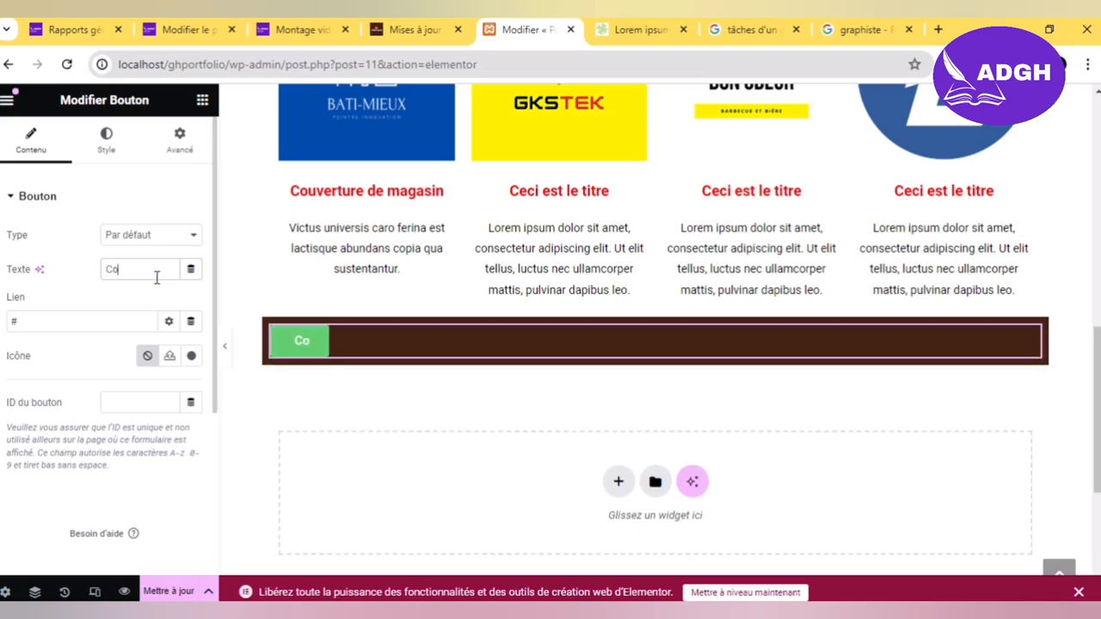
pyautogui.write('ntcatez-moi')
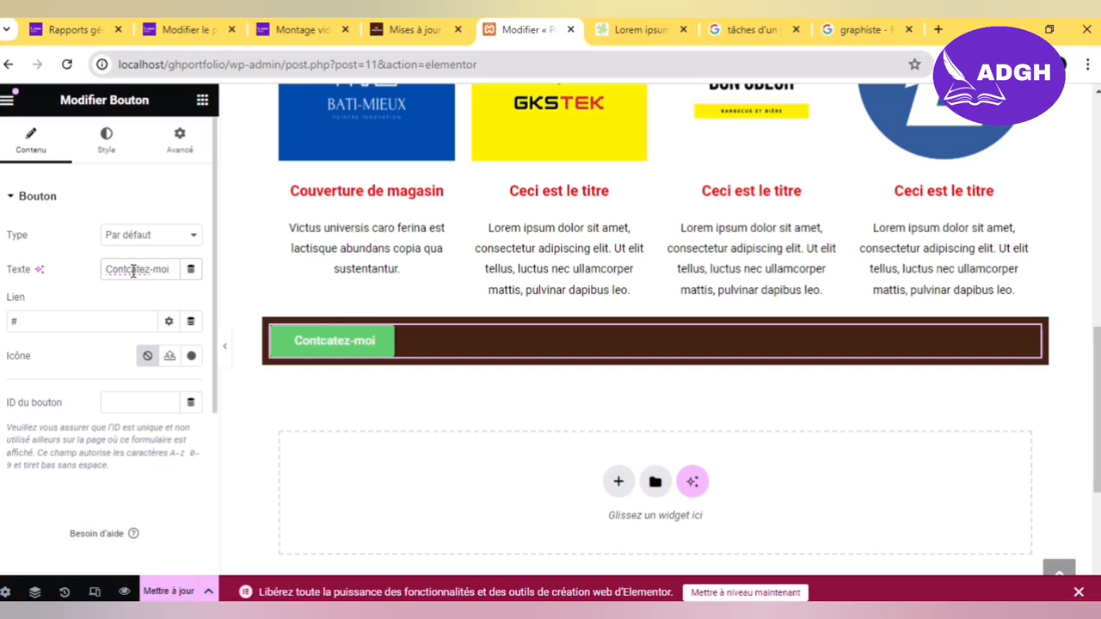
pyautogui.click(133, 272)
pyautogui.press('BackSpace')
pyautogui.write('ctez-moi pour')
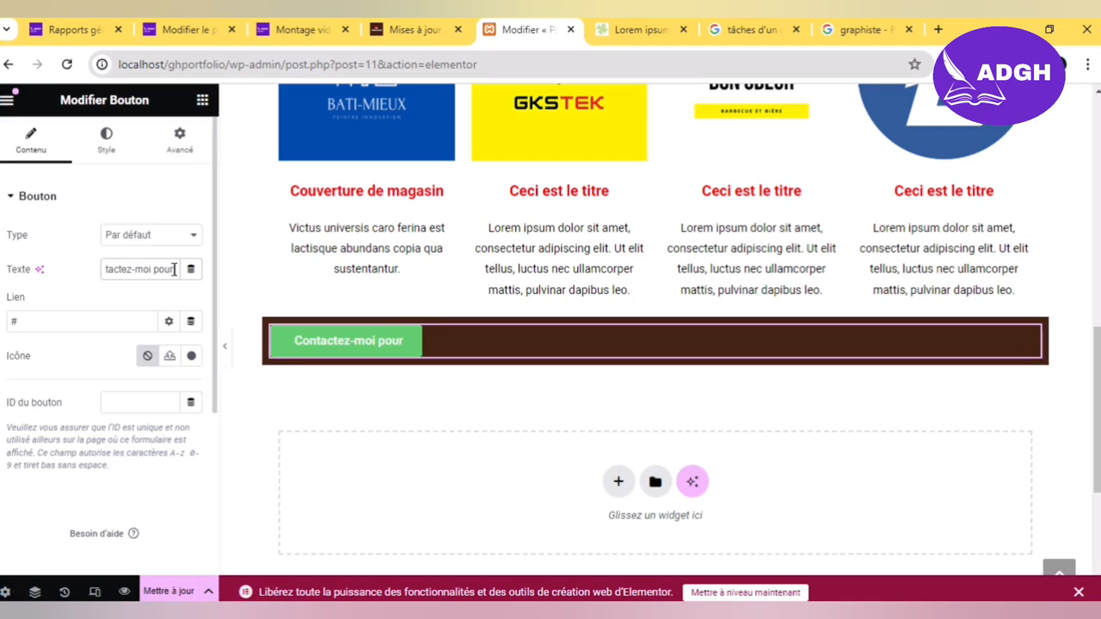
pyautogui.write(' dic')
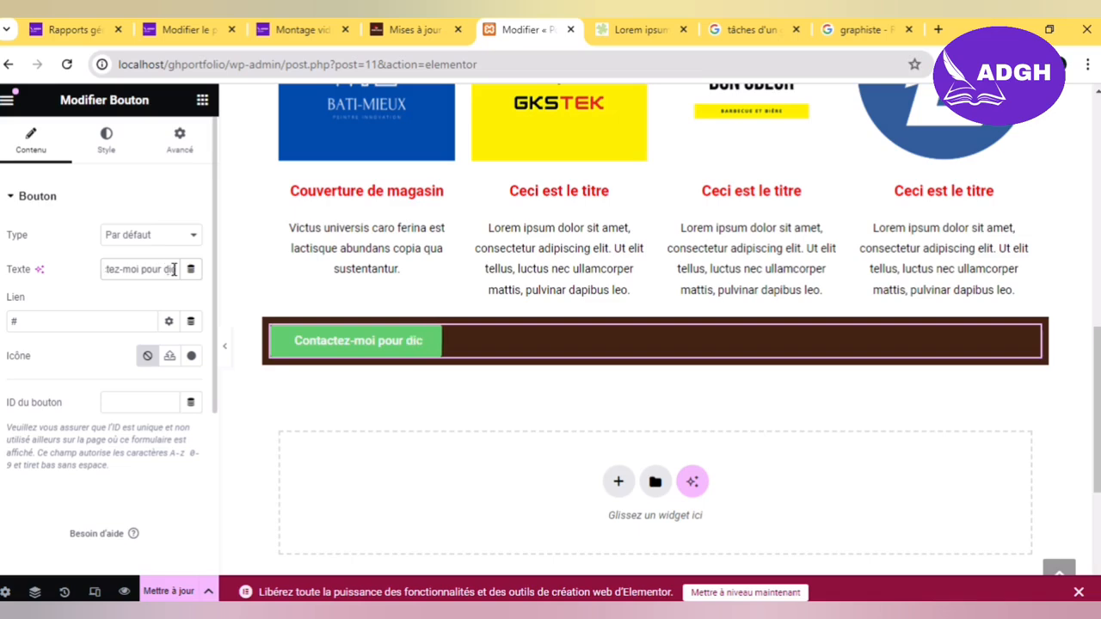
pyautogui.press('BackSpace')
pyautogui.write('scuter de')
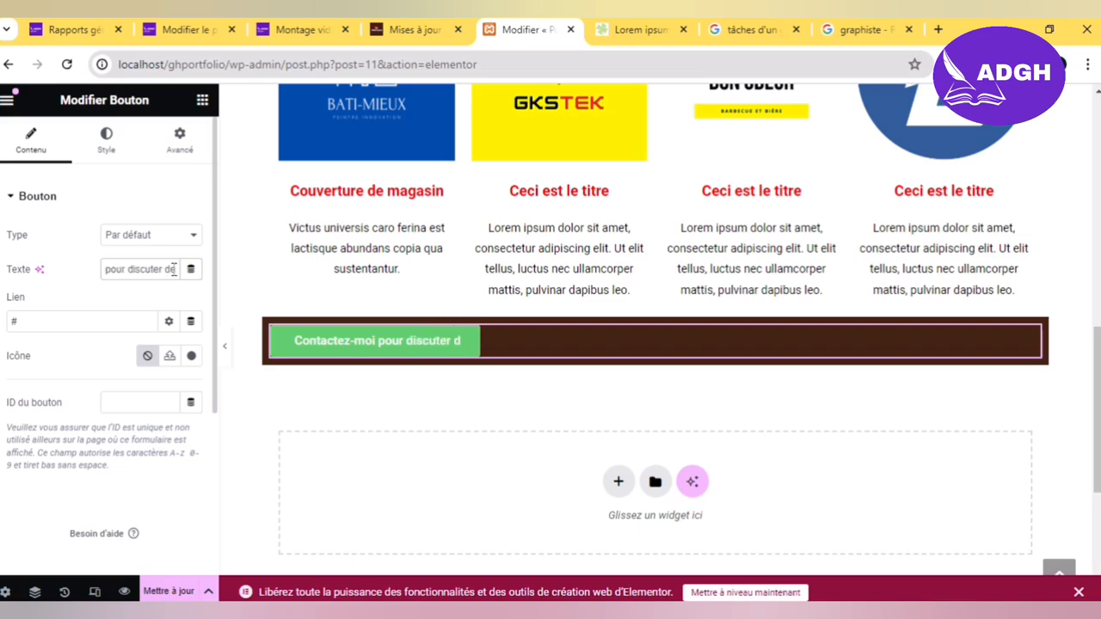
pyautogui.write(' vtre pr')
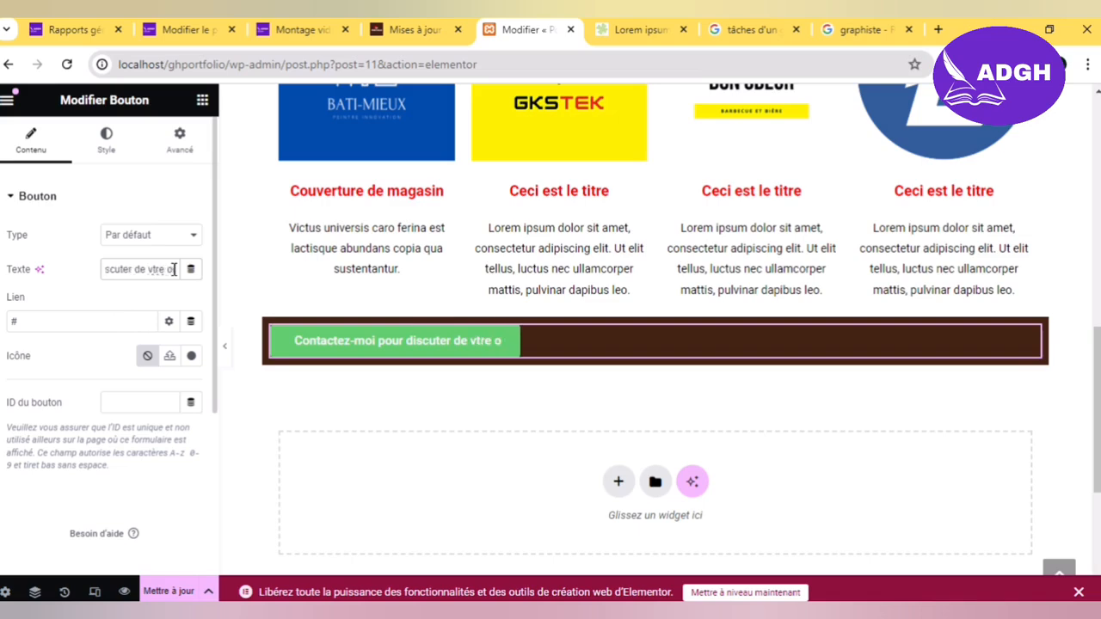
pyautogui.press('BackSpace')
pyautogui.press('BackSpace')
pyautogui.press('BackSpace')
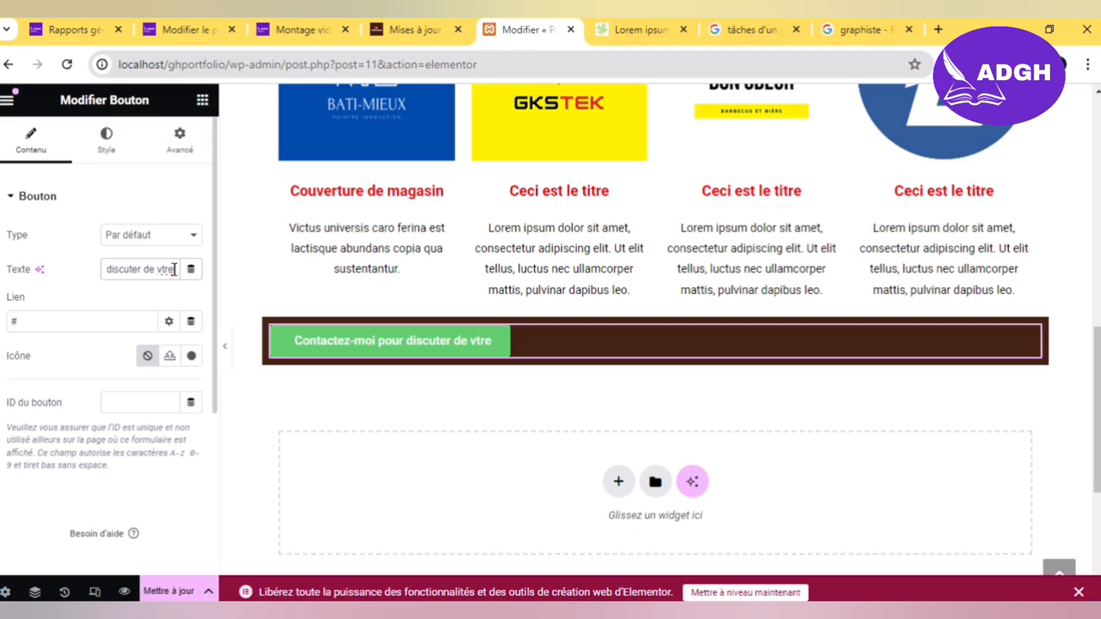
pyautogui.write('====')
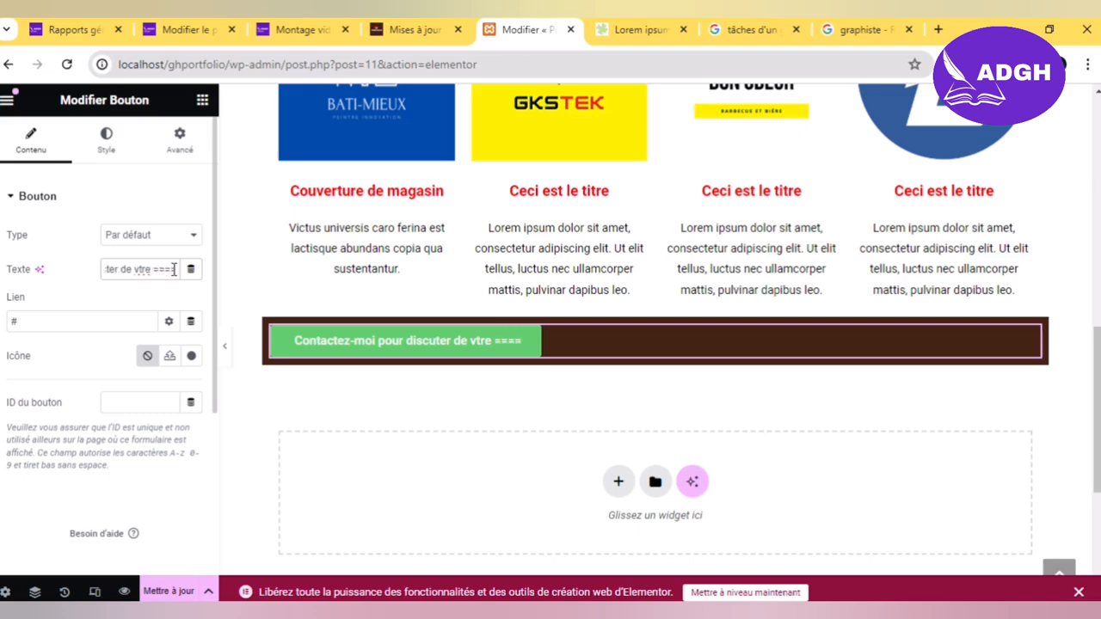
pyautogui.press('BackSpace')
pyautogui.press('BackSpace')
pyautogui.press('BackSpace')
pyautogui.press('BackSpace')
pyautogui.press('BackSpace')
pyautogui.press('BackSpace')
pyautogui.press('BackSpace')
pyautogui.press('BackSpace')
pyautogui.press('BackSpace')
pyautogui.press('BackSpace')
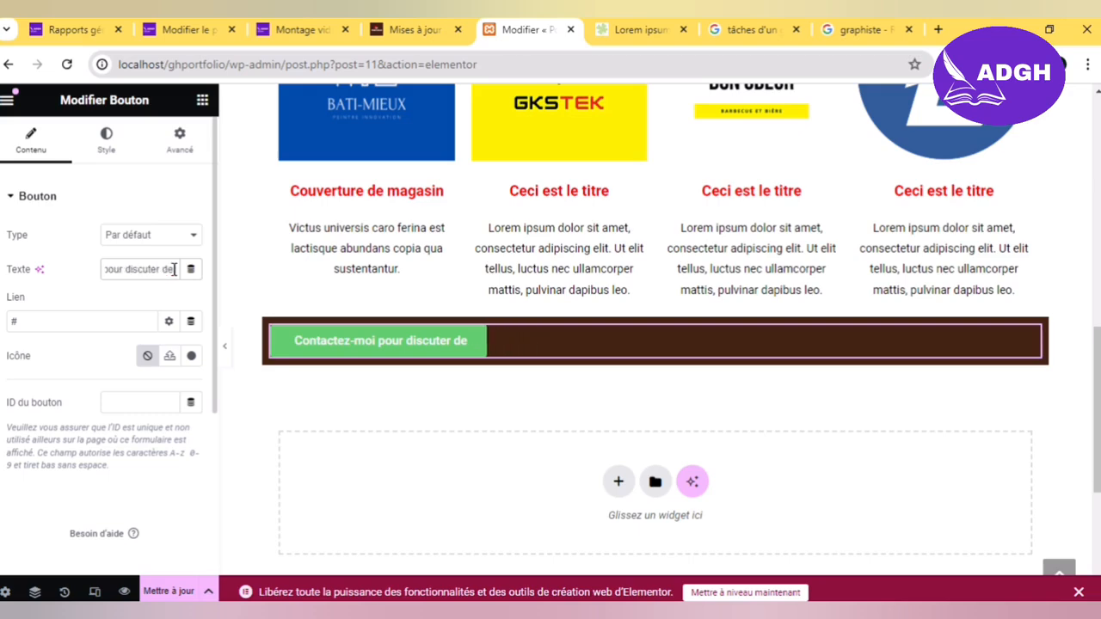
pyautogui.write('votre')
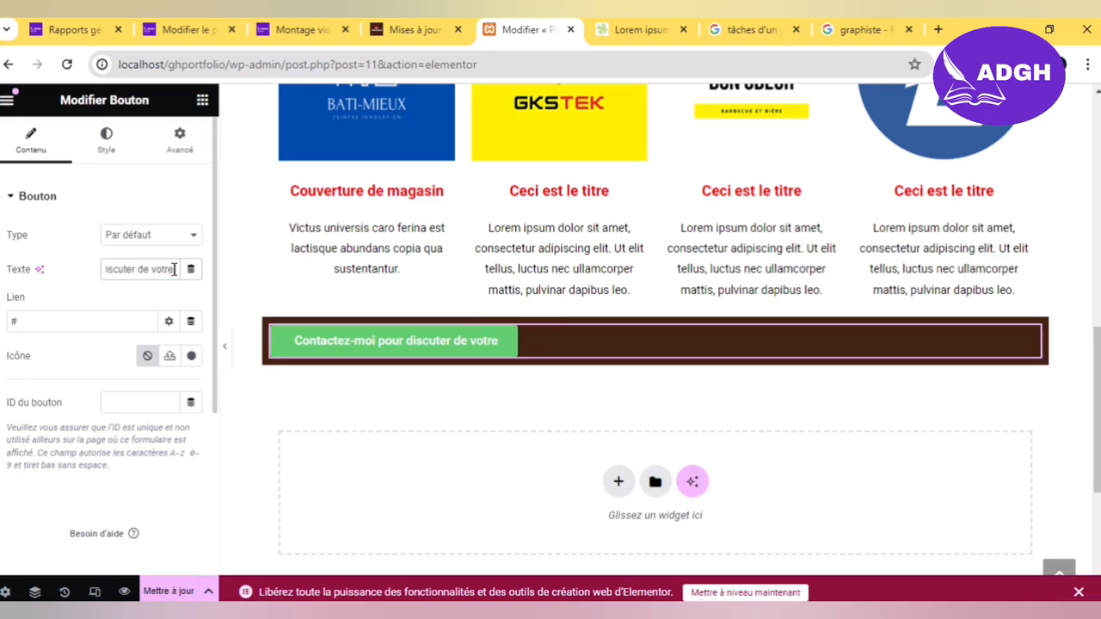
pyautogui.write(' projet !')
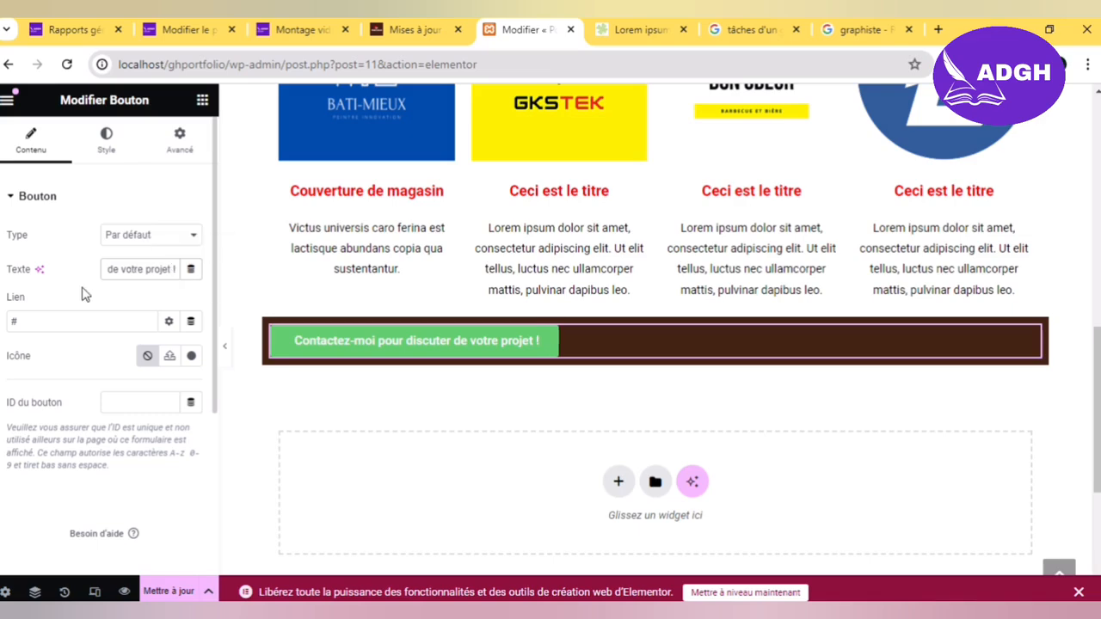
pyautogui.click(51, 324)
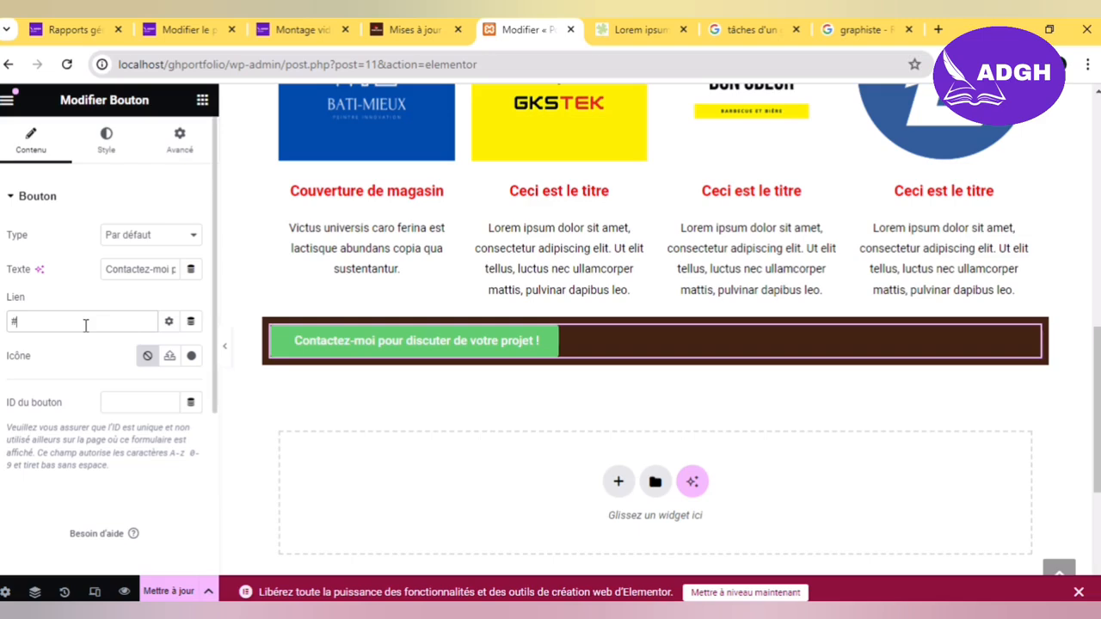
# Step: Centre the contact button in its container and set its normal background colour to #ff0000
pyautogui.click(126, 142)
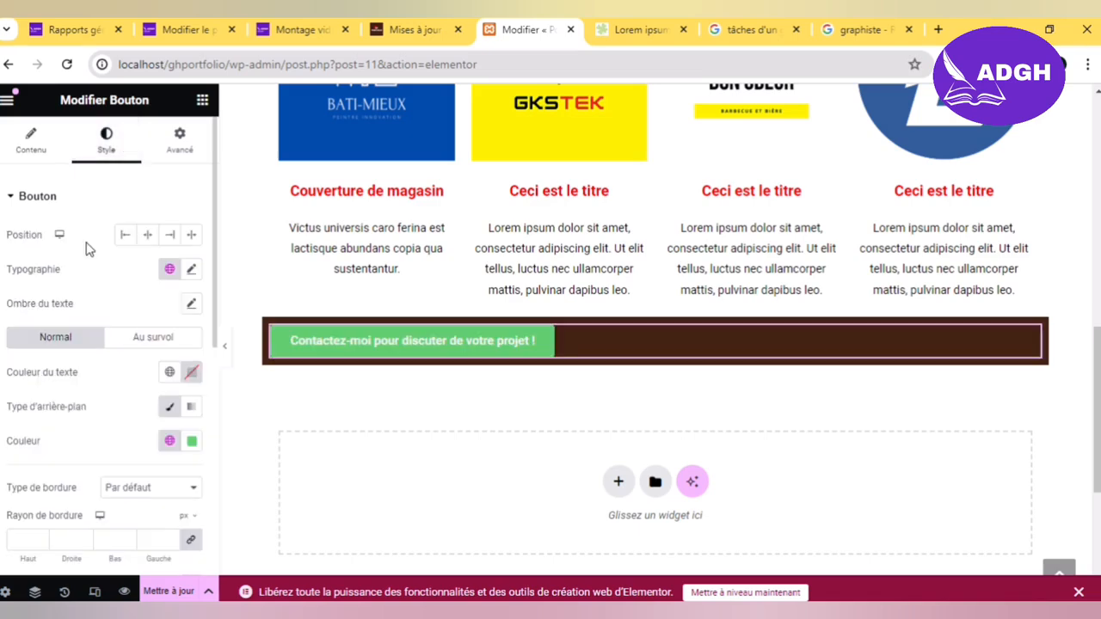
pyautogui.click(147, 237)
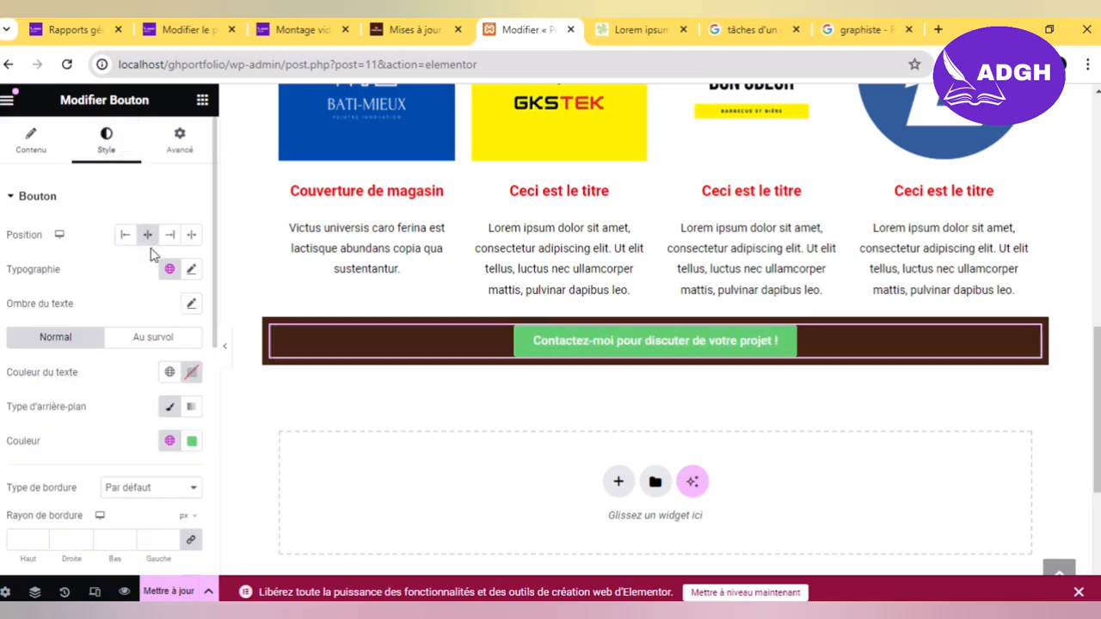
pyautogui.click(192, 442)
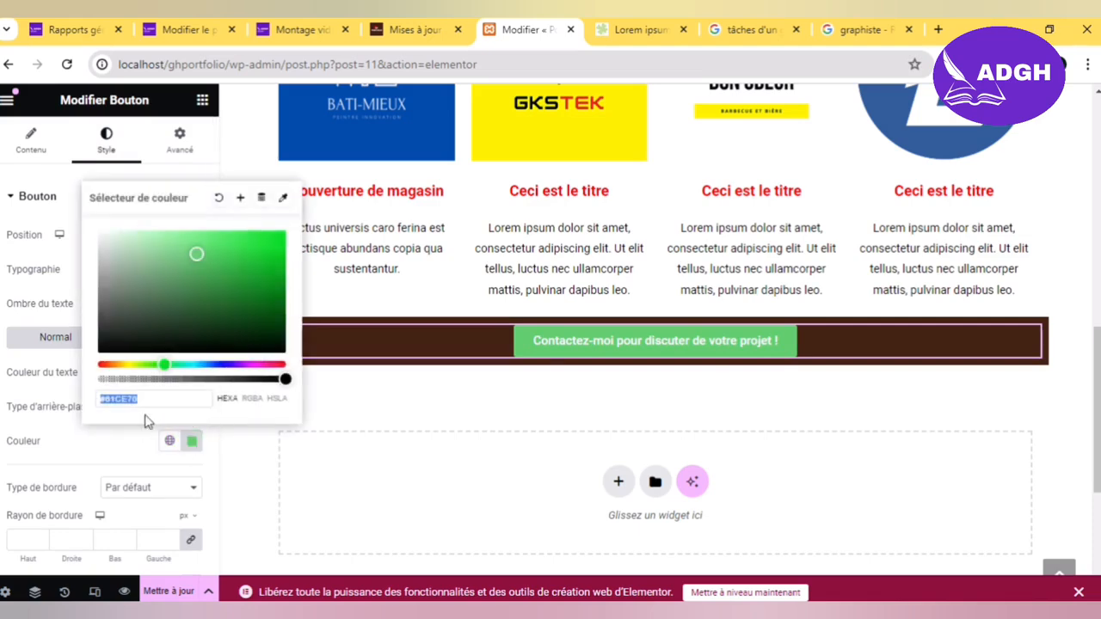
pyautogui.write('ff0000')
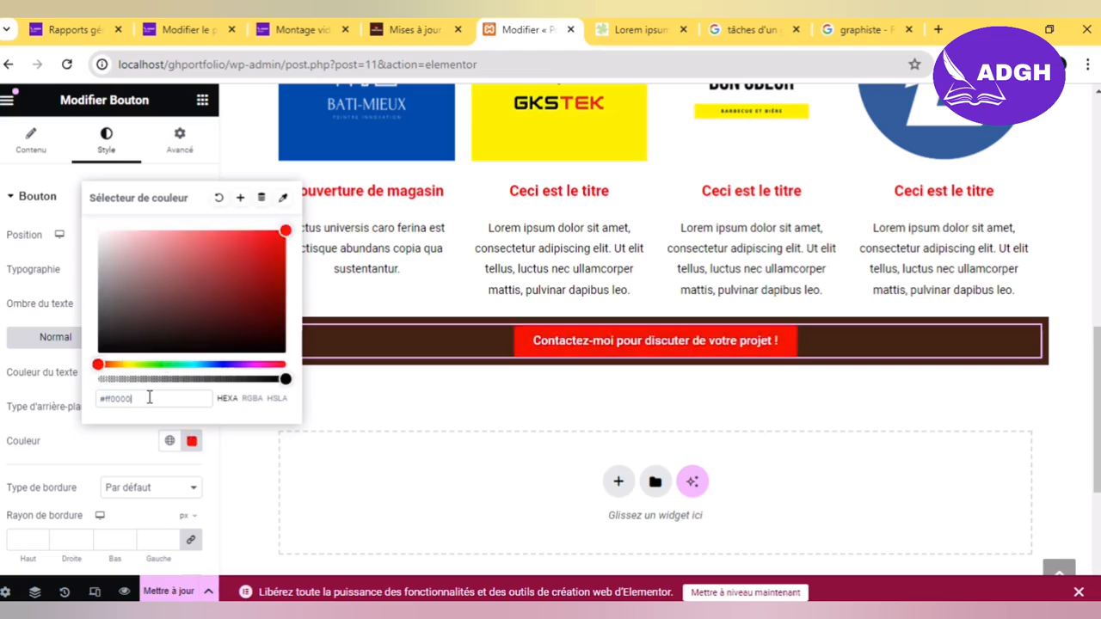
pyautogui.click(118, 456)
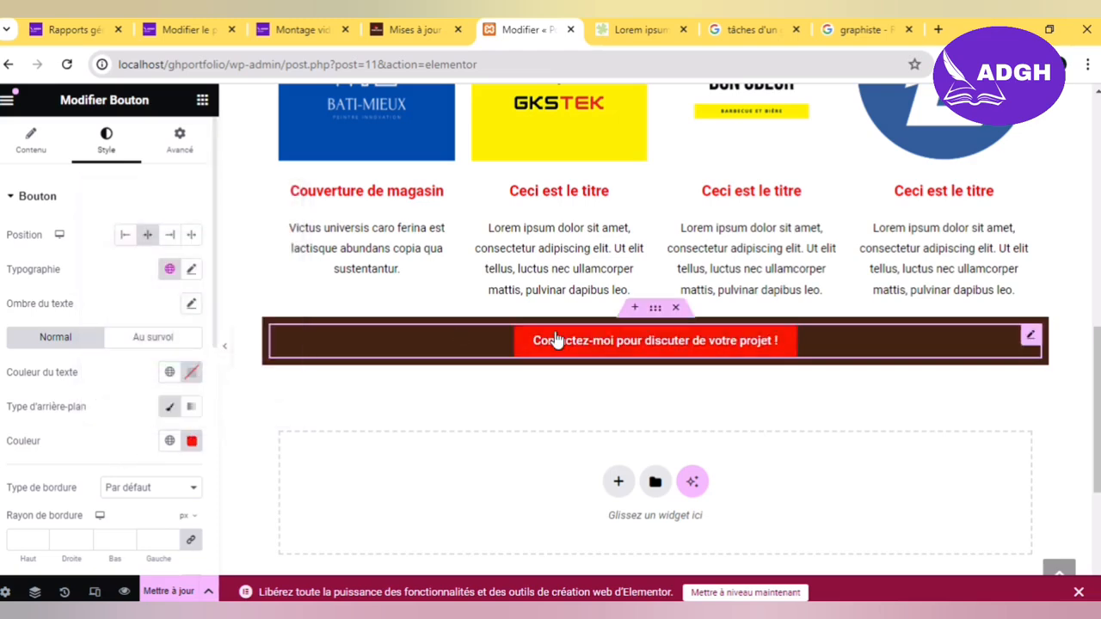
# Step: Give the button's hover state a #000000 background and near-white #FFF7F7 text
pyautogui.click(153, 343)
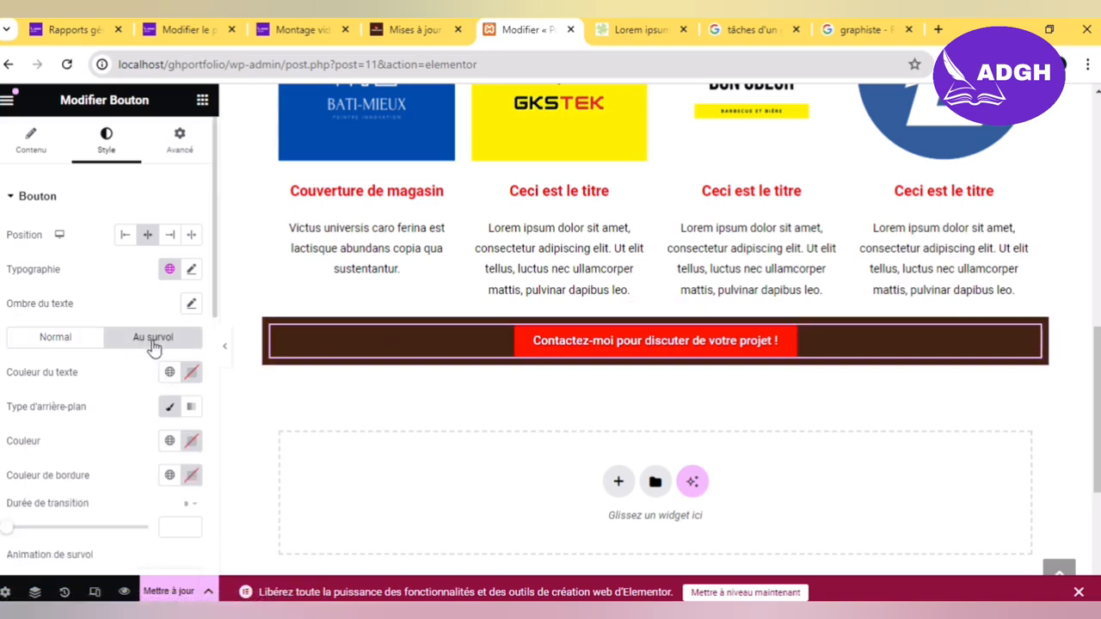
pyautogui.click(192, 441)
pyautogui.moveTo(157, 307); pyautogui.dragTo(94, 356)
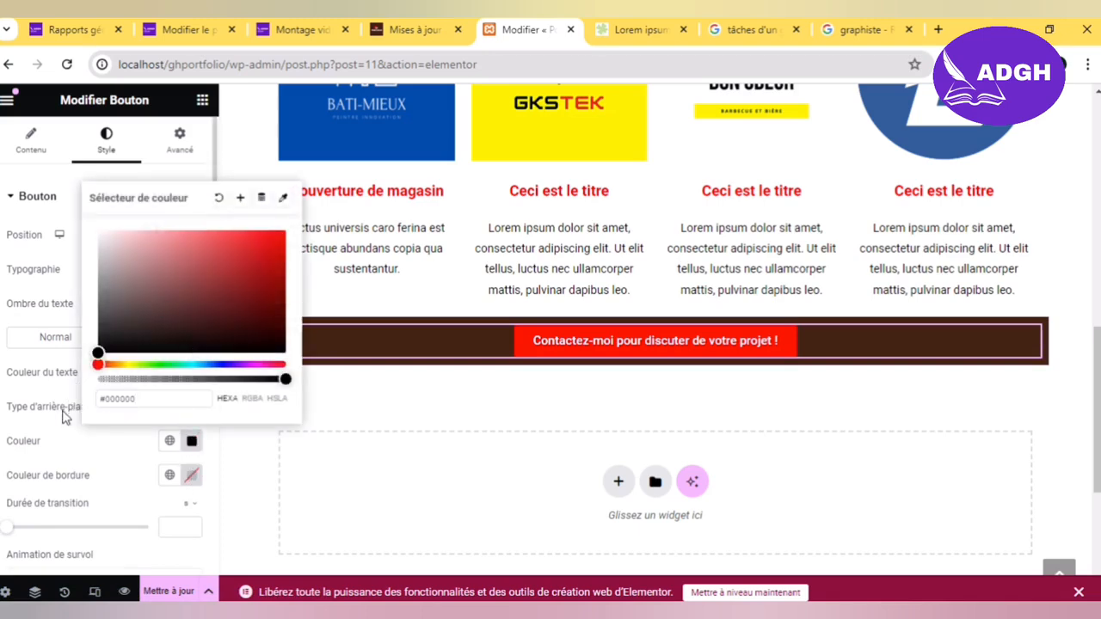
pyautogui.click(69, 414)
pyautogui.click(191, 371)
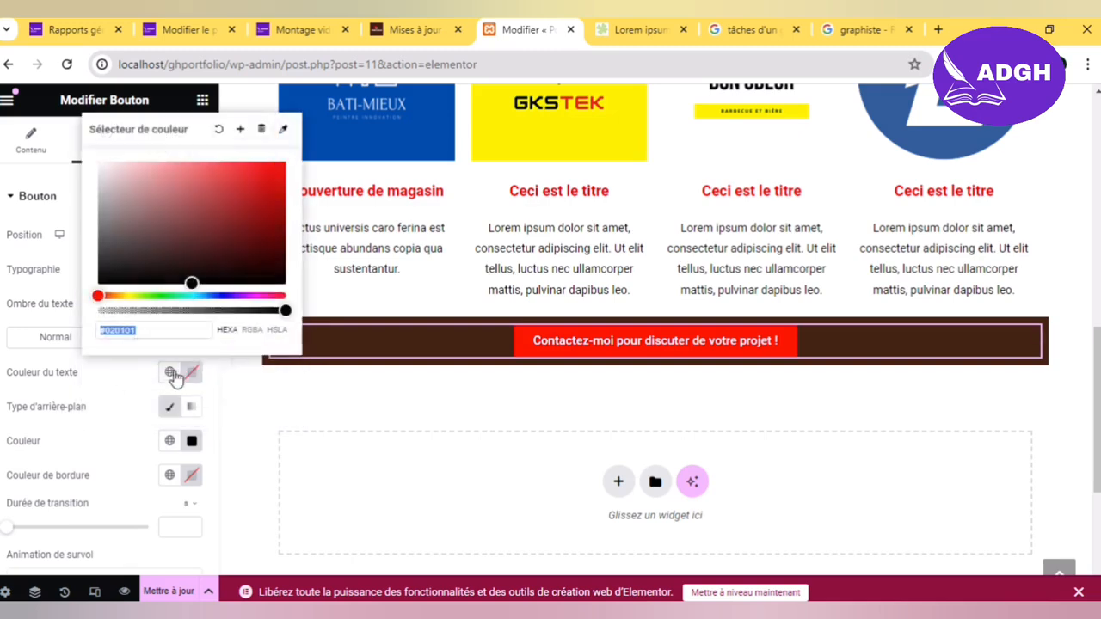
pyautogui.moveTo(142, 245); pyautogui.dragTo(103, 158)
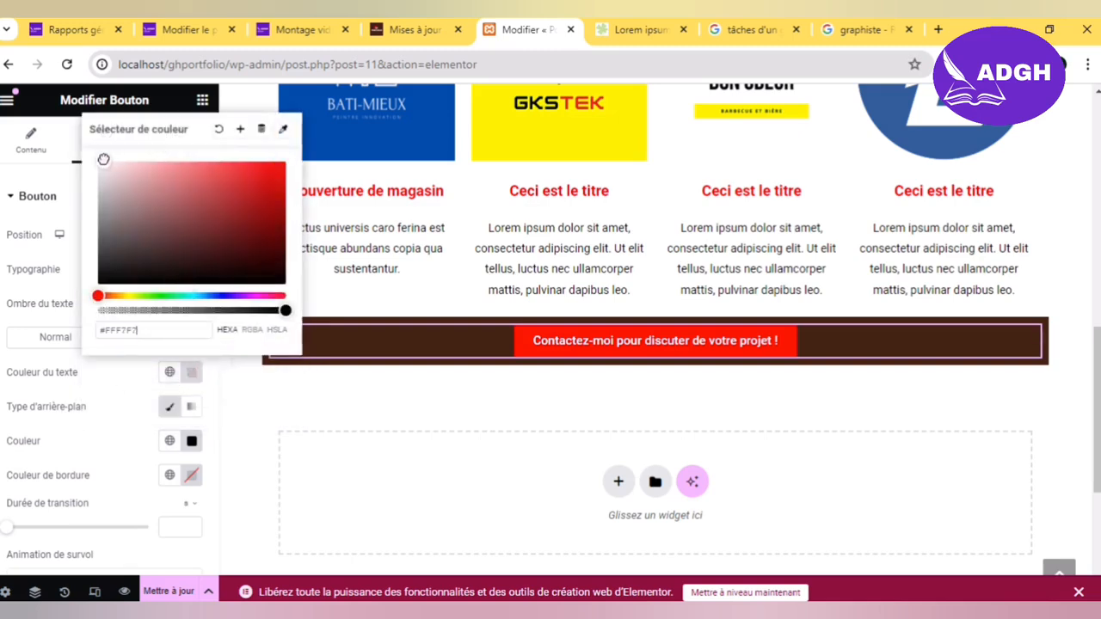
pyautogui.click(117, 401)
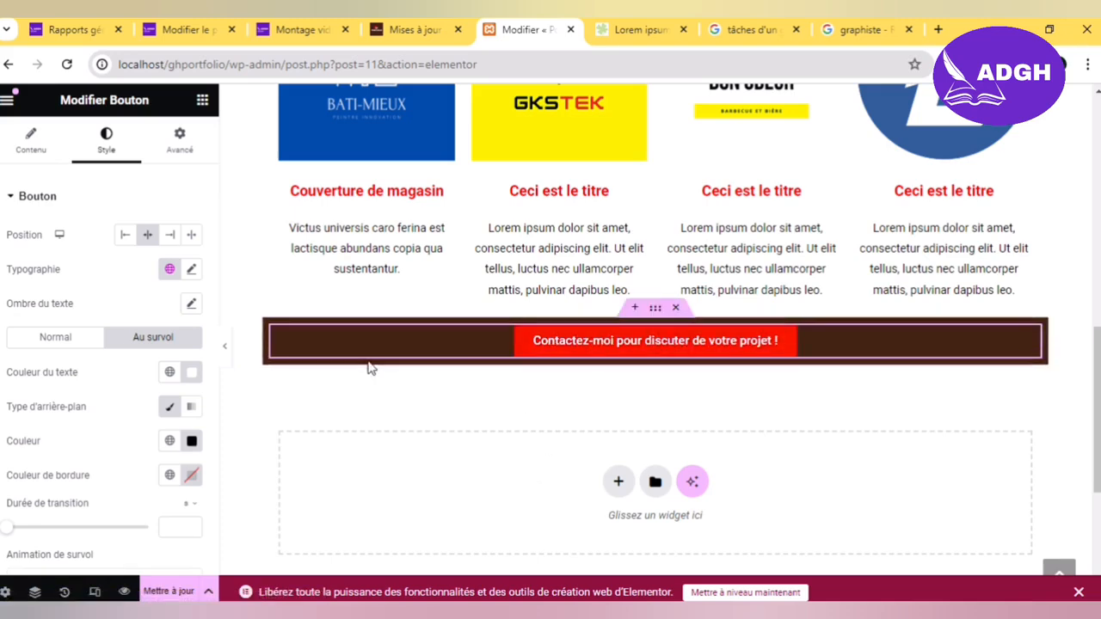
# Step: Try a 22 px border radius on all four corners in the button's advanced border settings
pyautogui.click(41, 198)
pyautogui.click(178, 142)
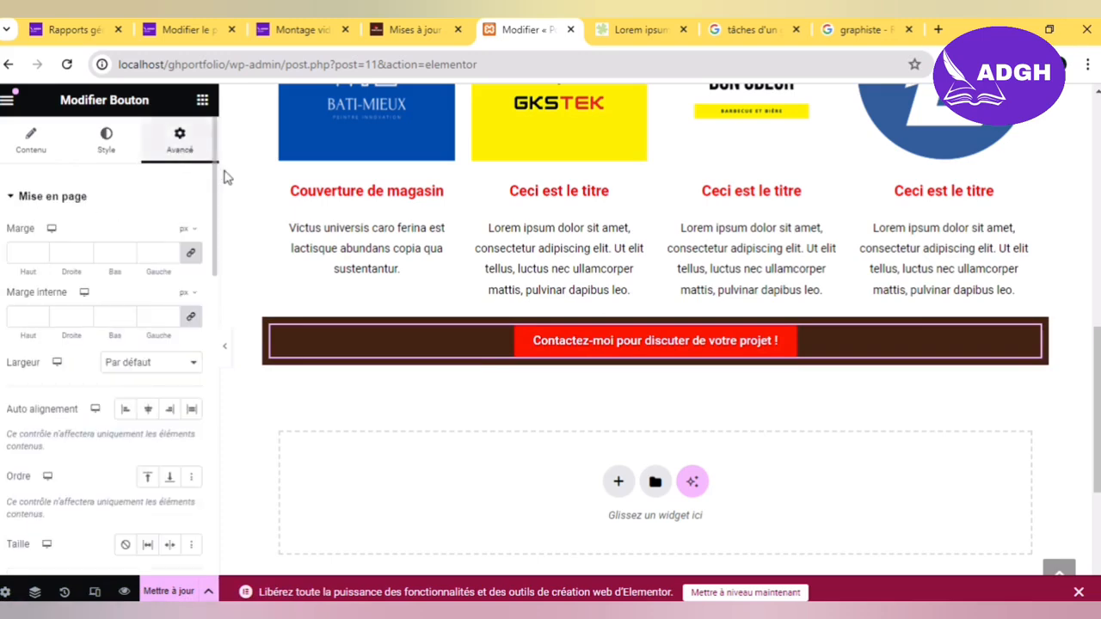
pyautogui.click(184, 206)
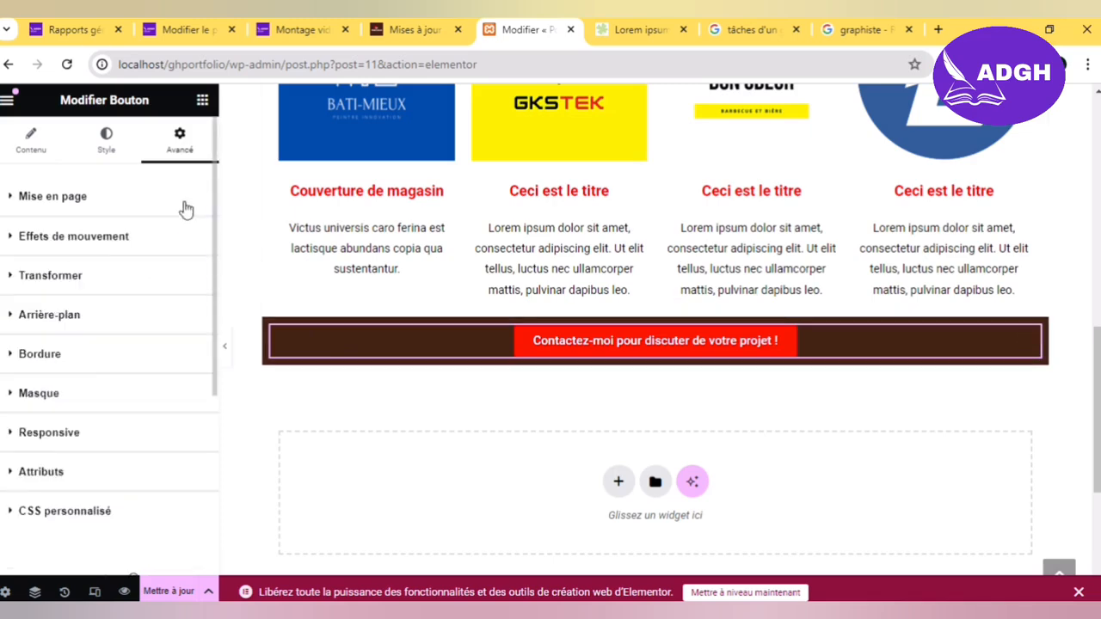
pyautogui.click(126, 356)
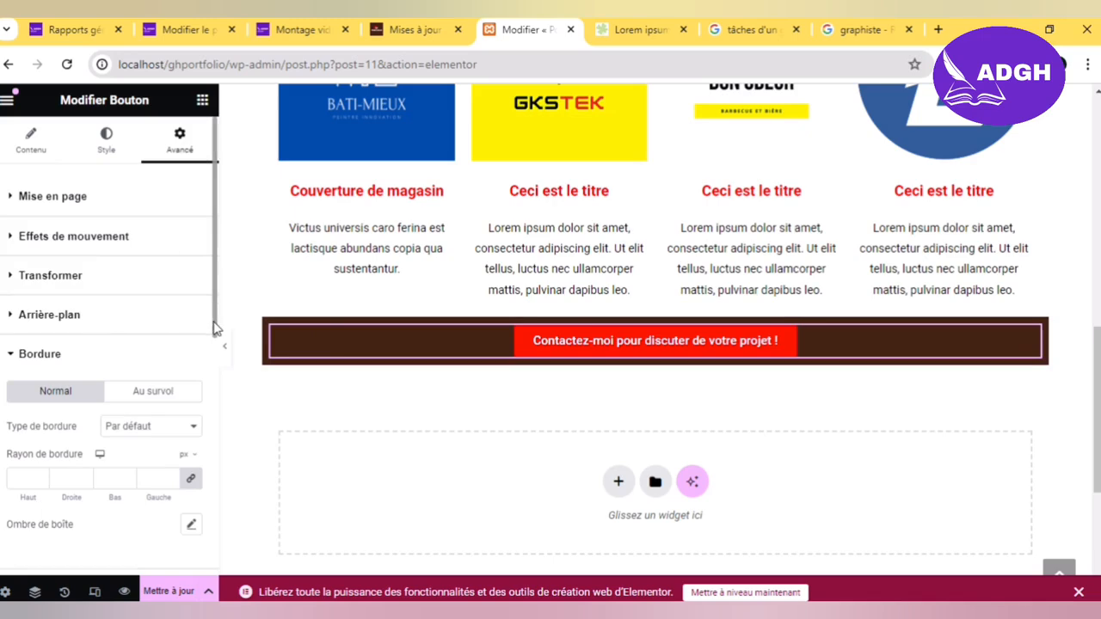
pyautogui.scroll(-2, 215, 328)
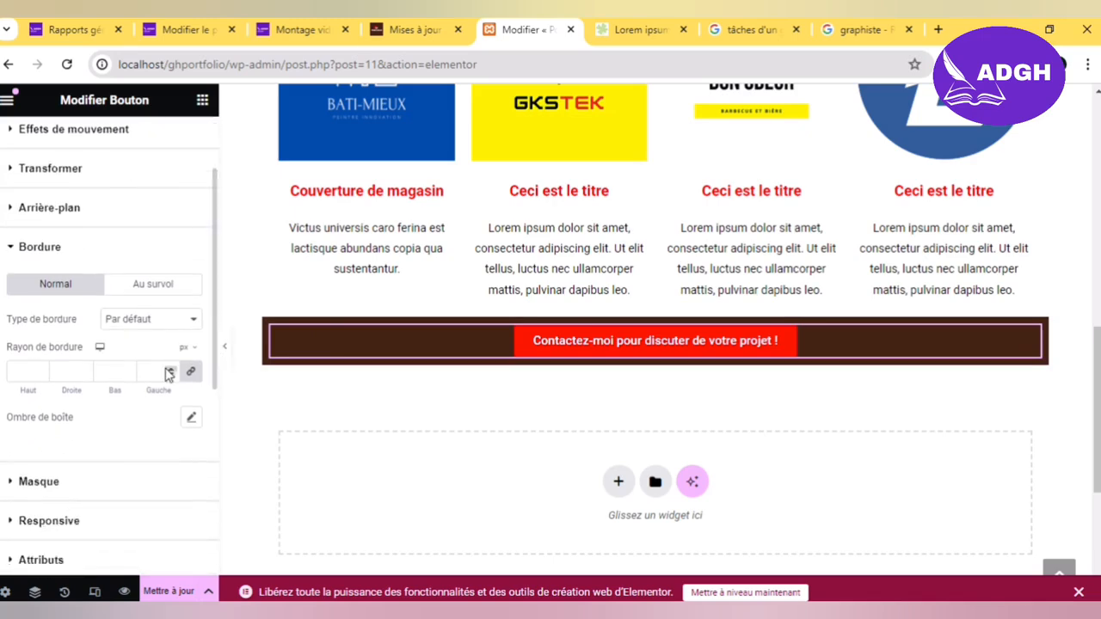
pyautogui.click(167, 368)
pyautogui.click(167, 368)
pyautogui.click(167, 369)
pyautogui.click(167, 368)
pyautogui.click(167, 368)
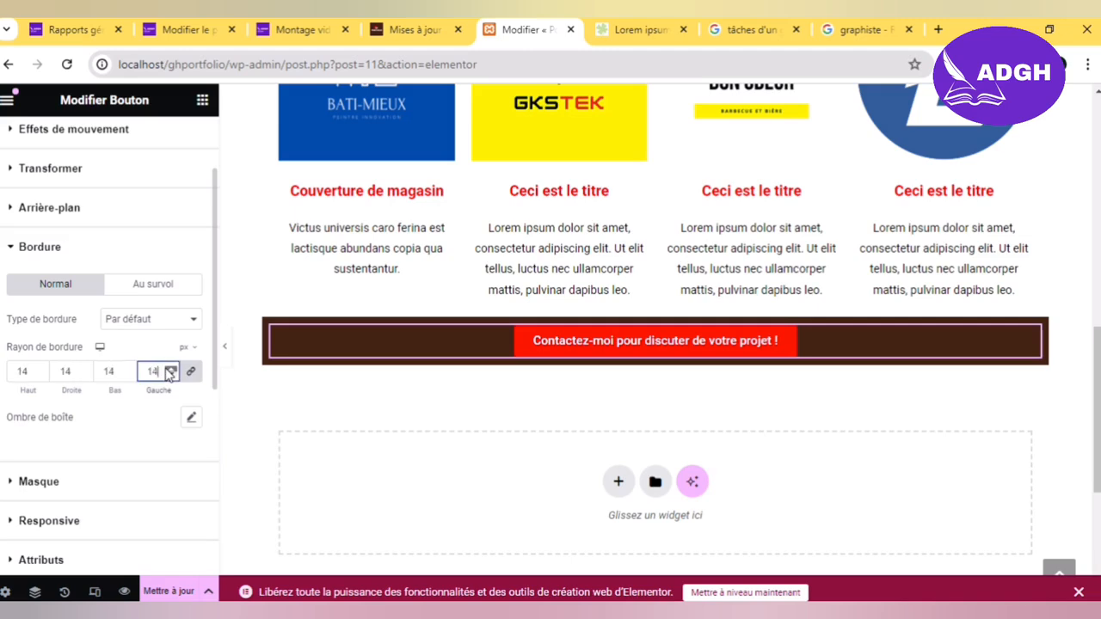
pyautogui.click(169, 369)
pyautogui.click(169, 369)
pyautogui.click(170, 369)
pyautogui.click(170, 369)
pyautogui.click(169, 369)
pyautogui.click(169, 369)
pyautogui.click(169, 369)
pyautogui.click(170, 369)
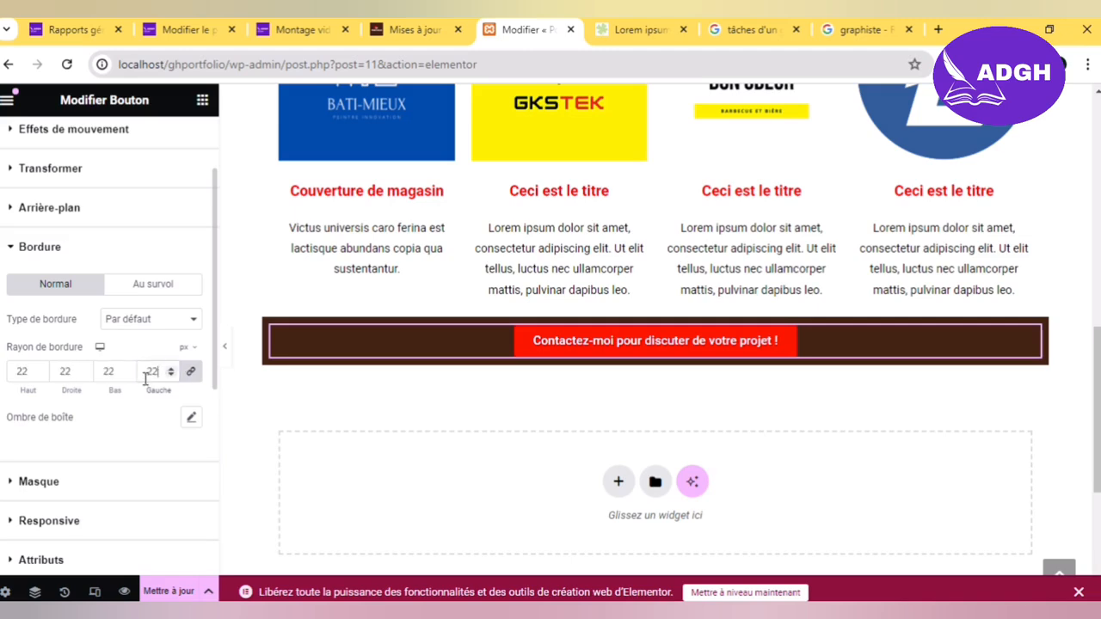
# Step: Clear the button's advanced border radius and set its border type to Aucun
pyautogui.press('BackSpace')
pyautogui.click(163, 337)
pyautogui.click(160, 349)
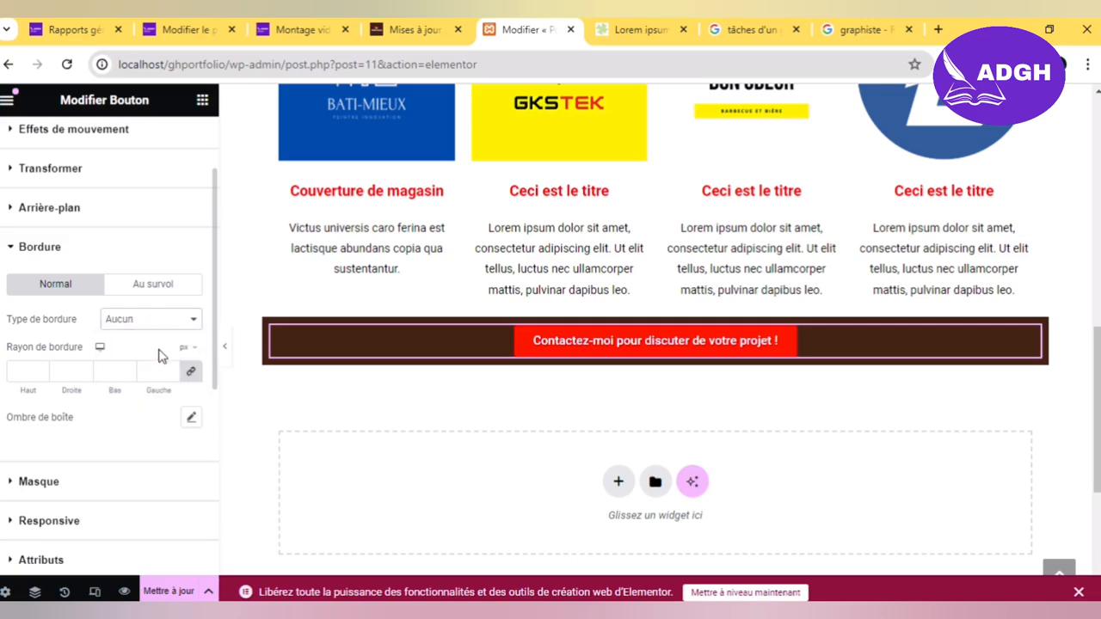
# Step: Set the contact button's border radius to 15 px on all corners and its border type to Solide
pyautogui.click(167, 370)
pyautogui.click(167, 370)
pyautogui.click(167, 370)
pyautogui.moveTo(168, 371); pyautogui.dragTo(169, 372)
pyautogui.click(160, 324)
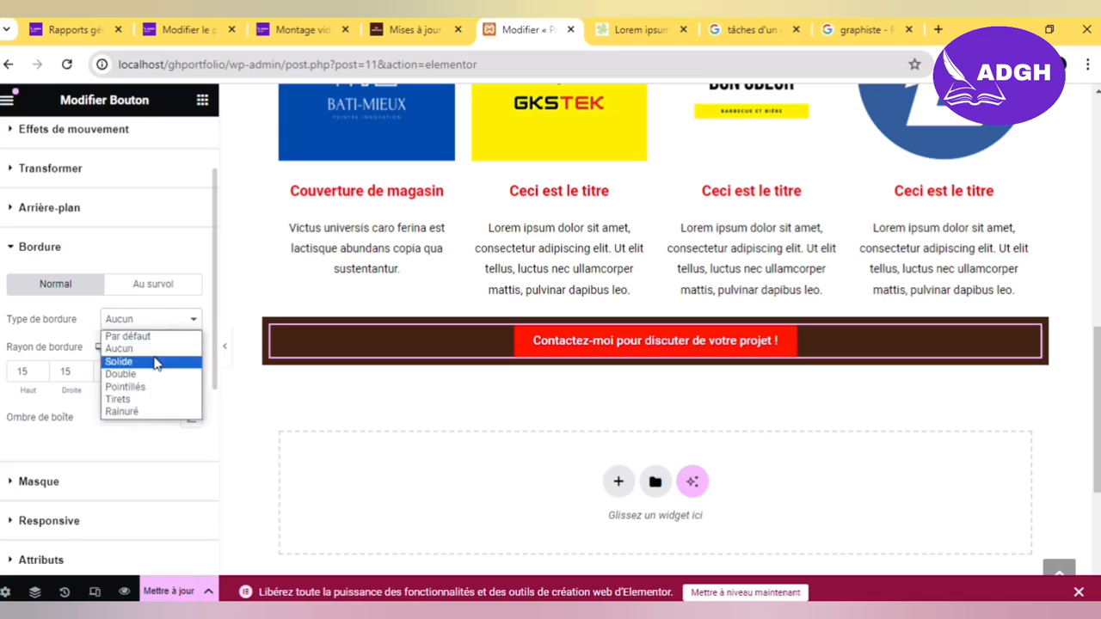
pyautogui.click(157, 362)
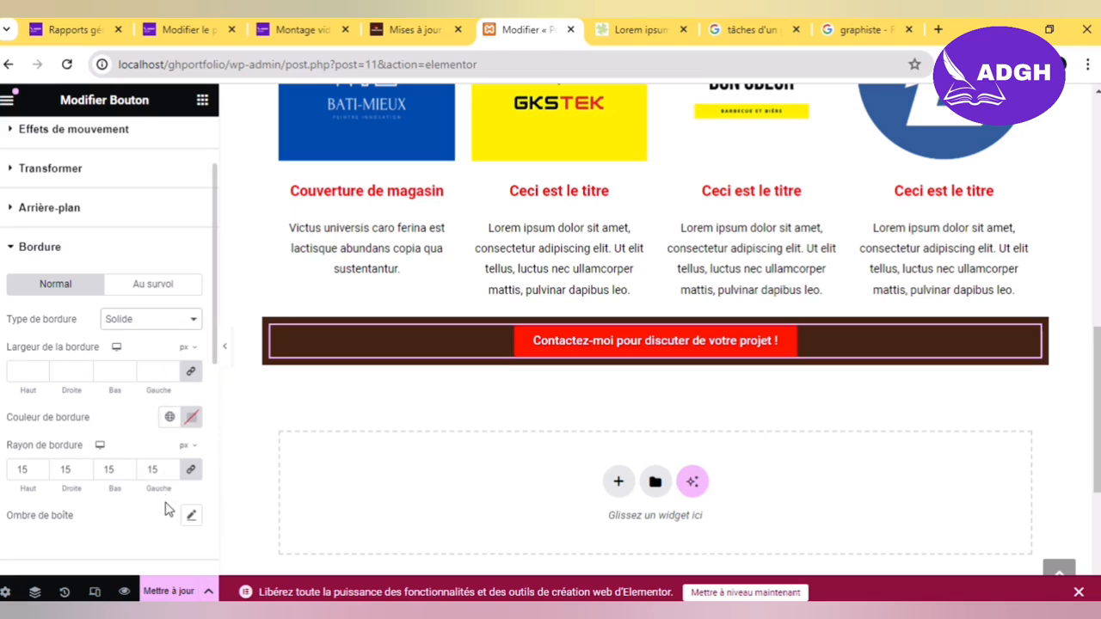
# Step: Raise the button's border radius to 38 px, and clear the radius values again
pyautogui.click(171, 468)
pyautogui.click(171, 467)
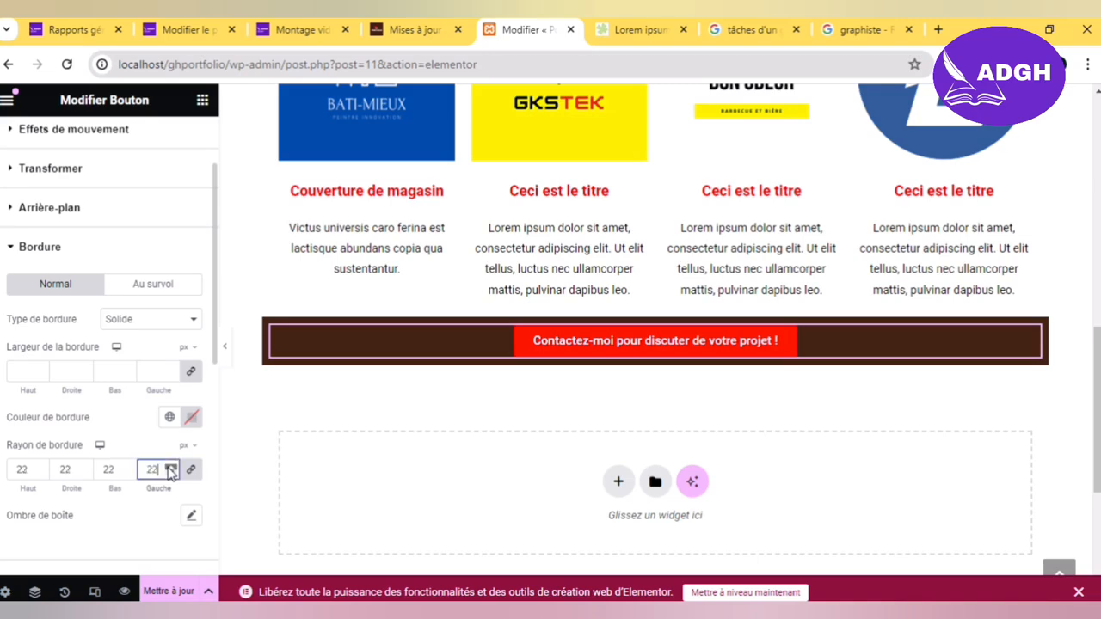
pyautogui.click(168, 466)
pyautogui.click(168, 467)
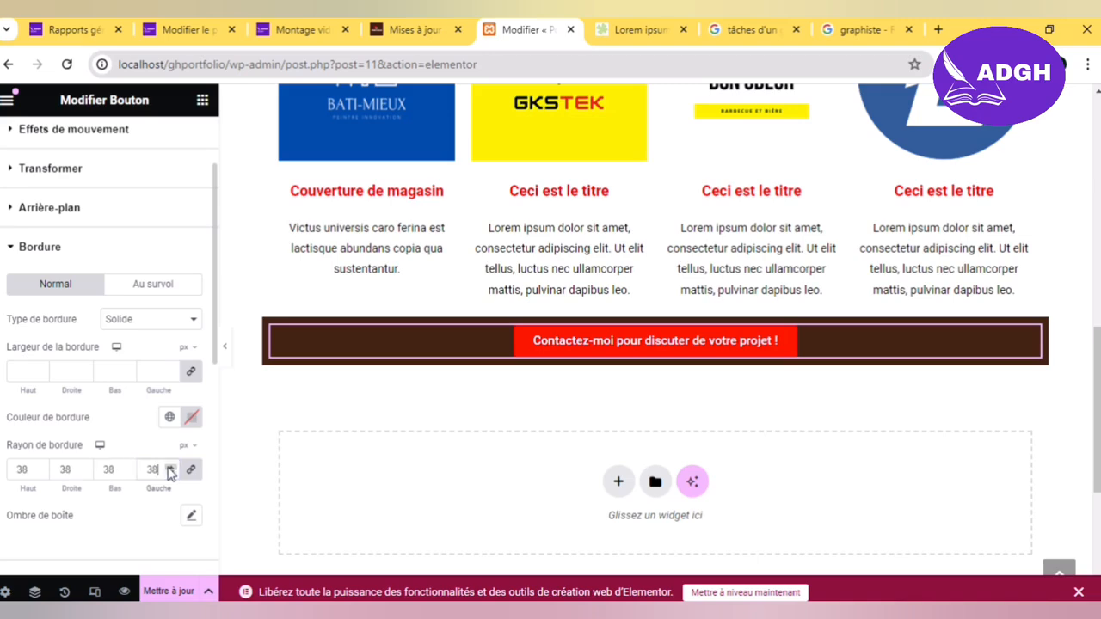
pyautogui.press('BackSpace')
# Step: Try a 1 px border width with a 53 px radius on the contact button, and set the border type back to Aucun
pyautogui.click(173, 371)
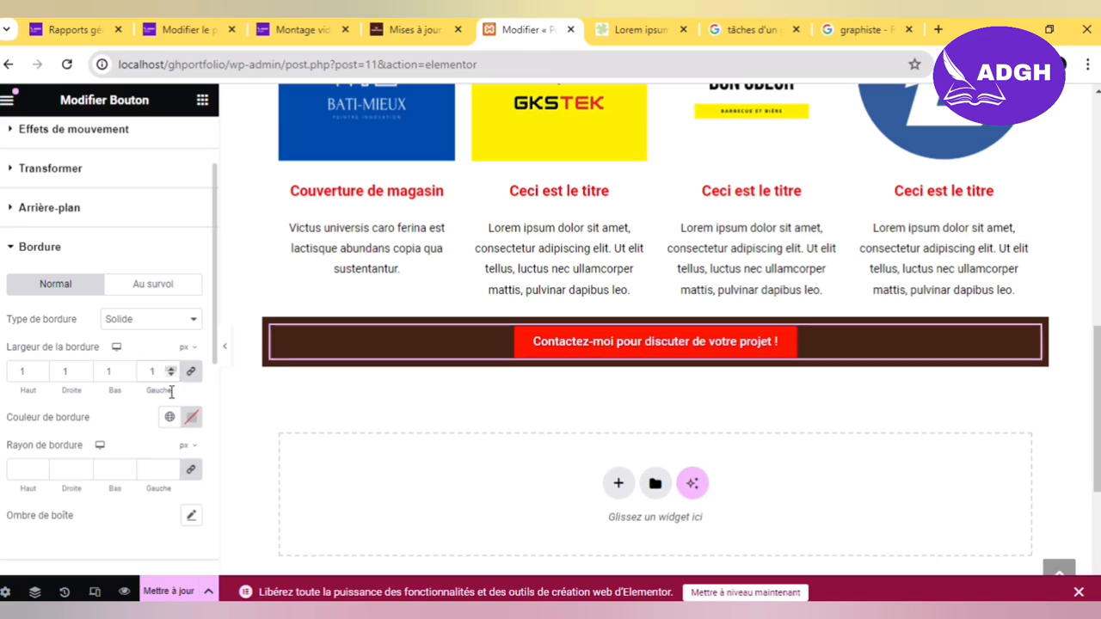
pyautogui.tripleClick(171, 468)
pyautogui.click(170, 468)
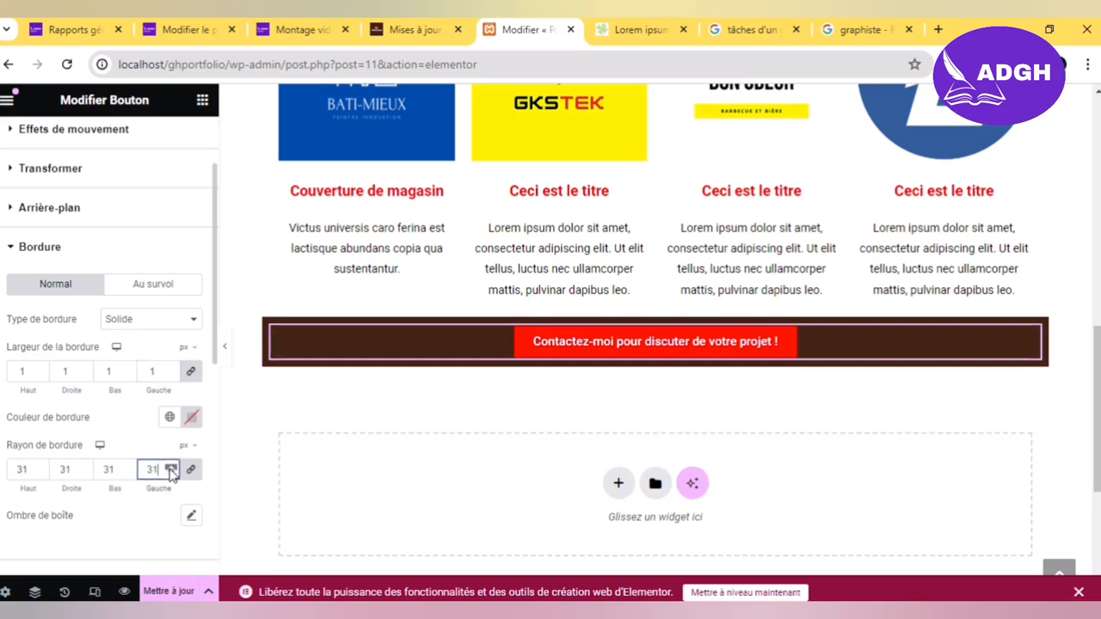
pyautogui.click(170, 467)
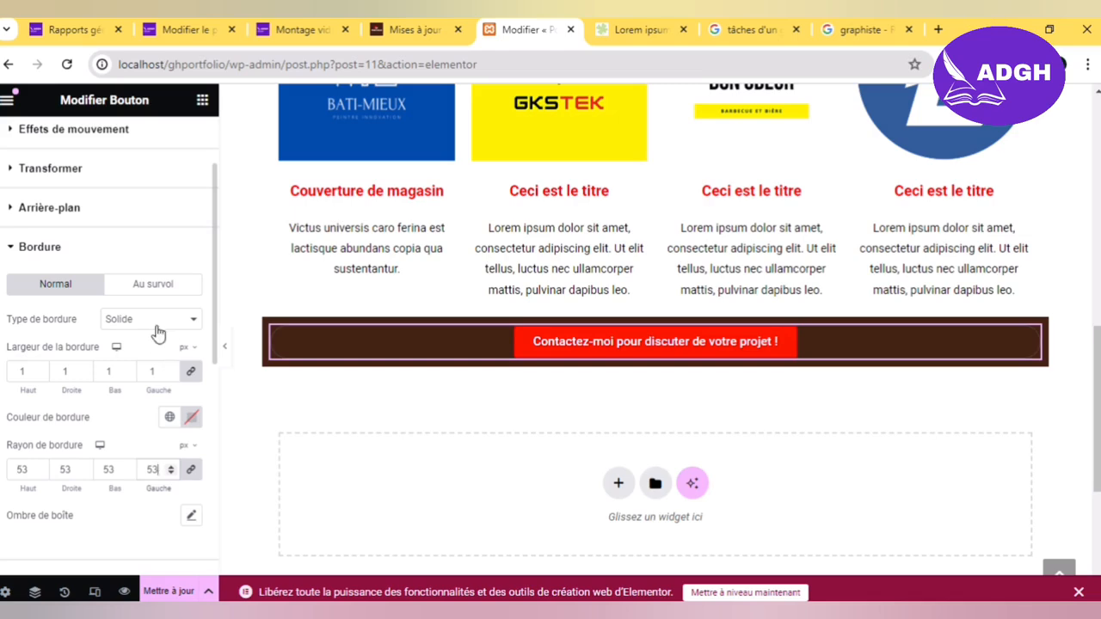
pyautogui.click(158, 327)
pyautogui.click(157, 349)
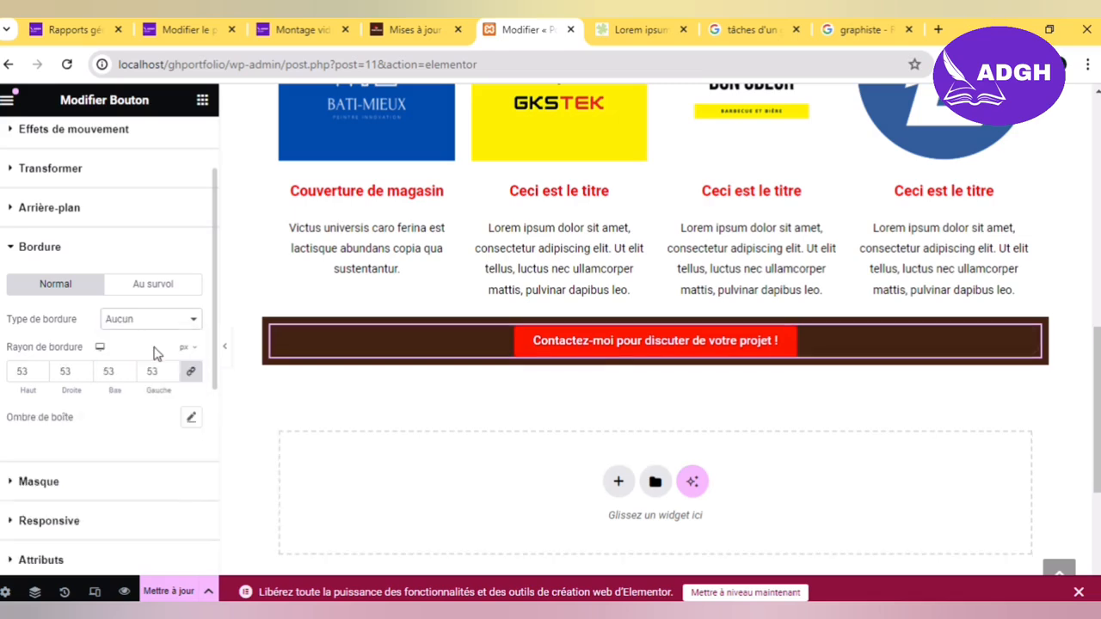
# Step: Raise the button's border radius to 79 px and set its border type to Par défaut
pyautogui.click(171, 367)
pyautogui.click(170, 367)
pyautogui.click(170, 368)
pyautogui.click(168, 326)
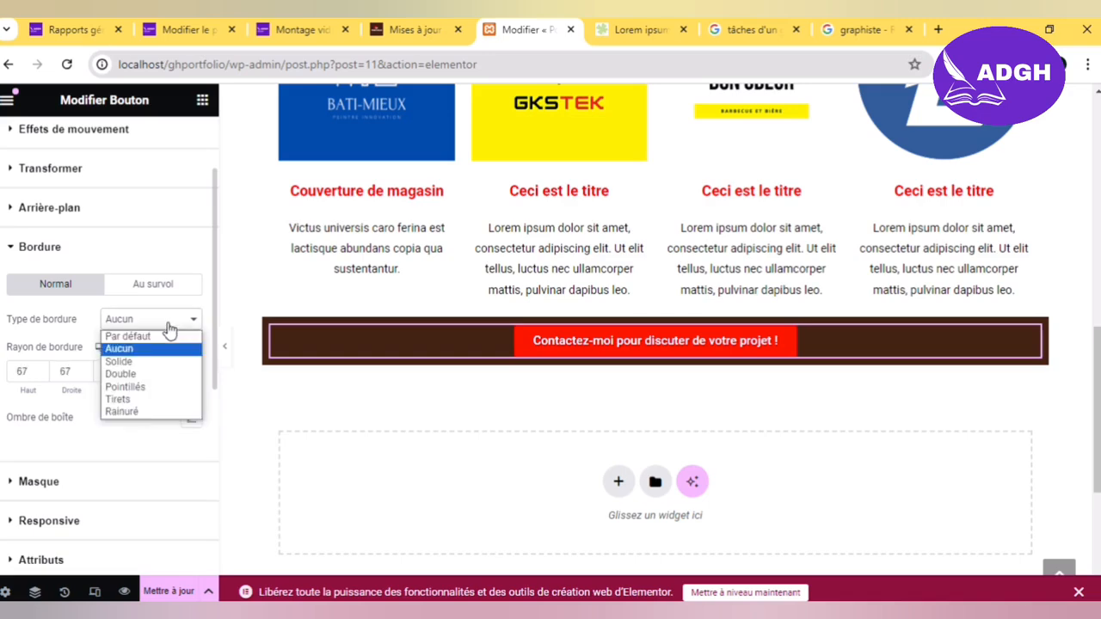
pyautogui.click(169, 337)
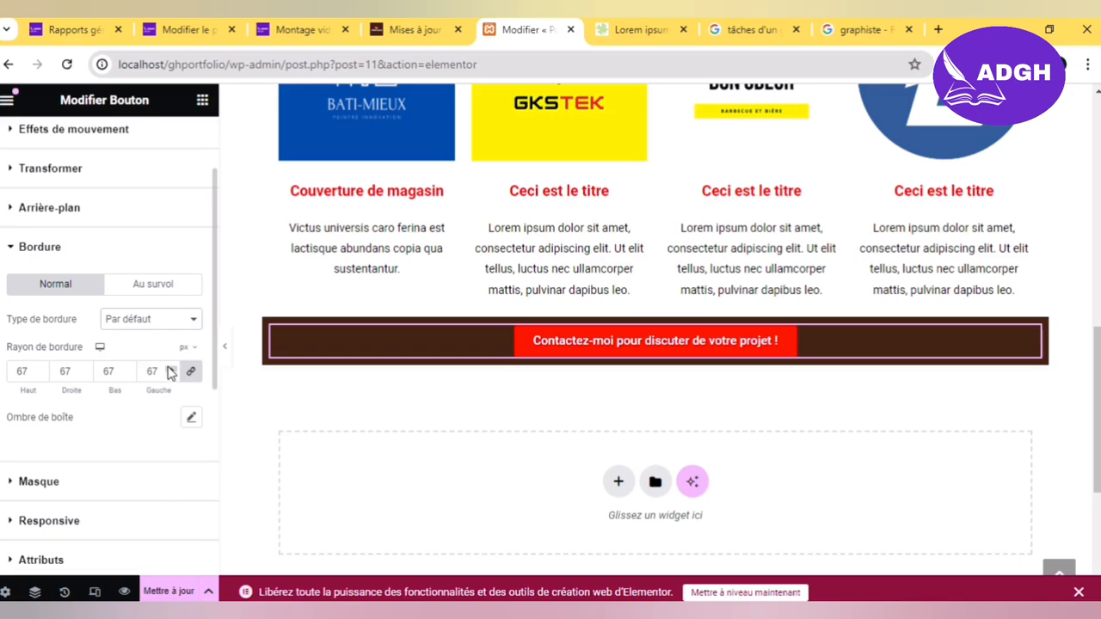
pyautogui.click(170, 368)
pyautogui.click(171, 368)
# Step: Open and close the button's box shadow settings, and clear its border radius
pyautogui.click(191, 417)
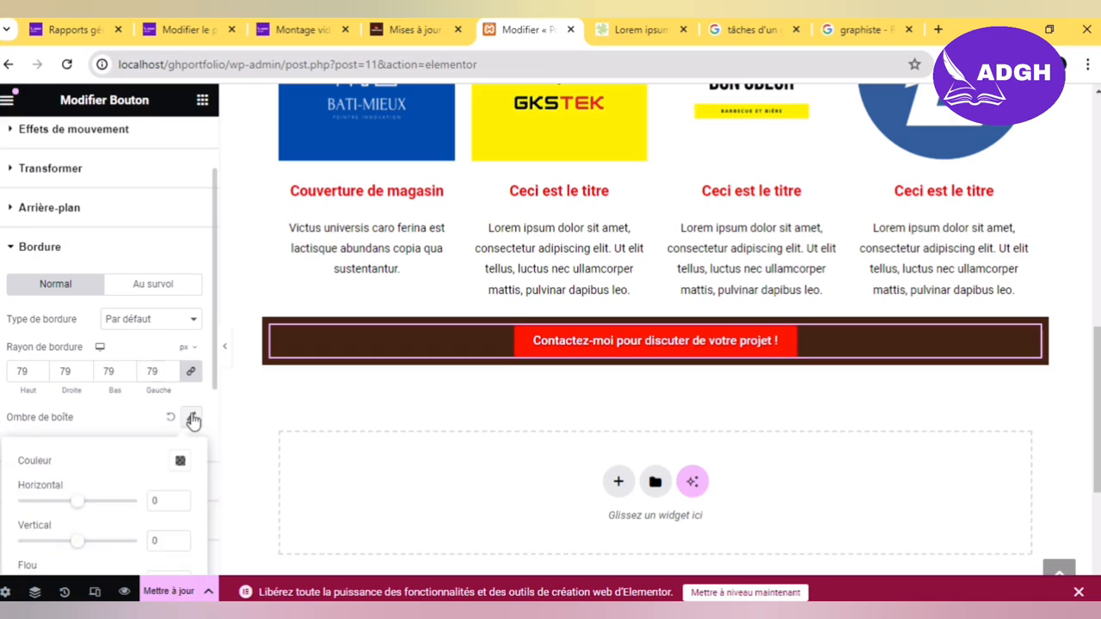
pyautogui.click(193, 419)
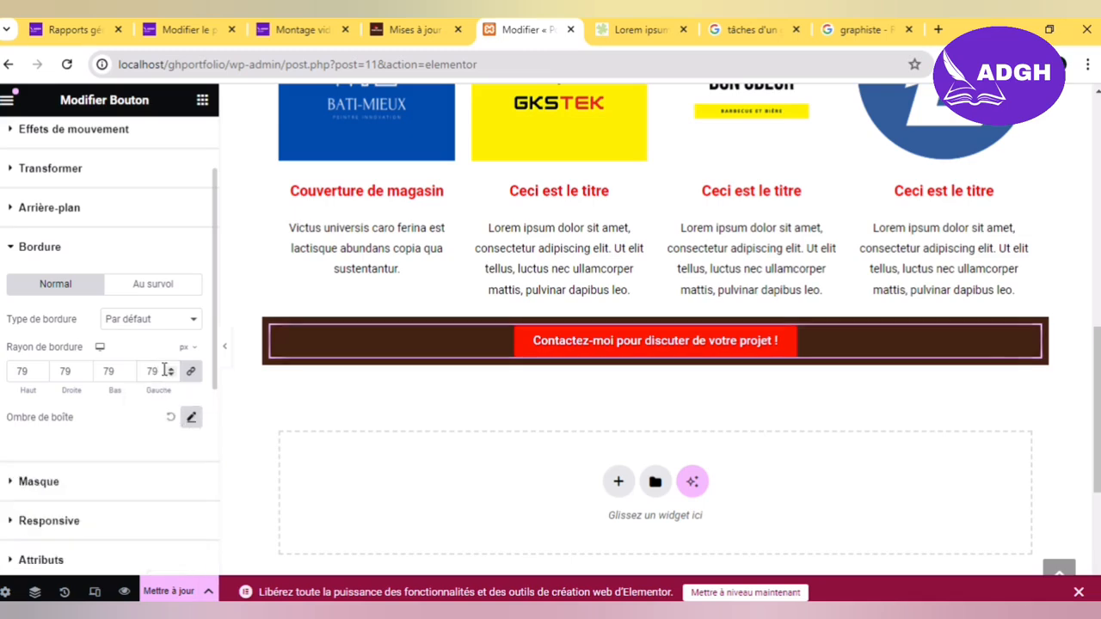
pyautogui.press('BackSpace')
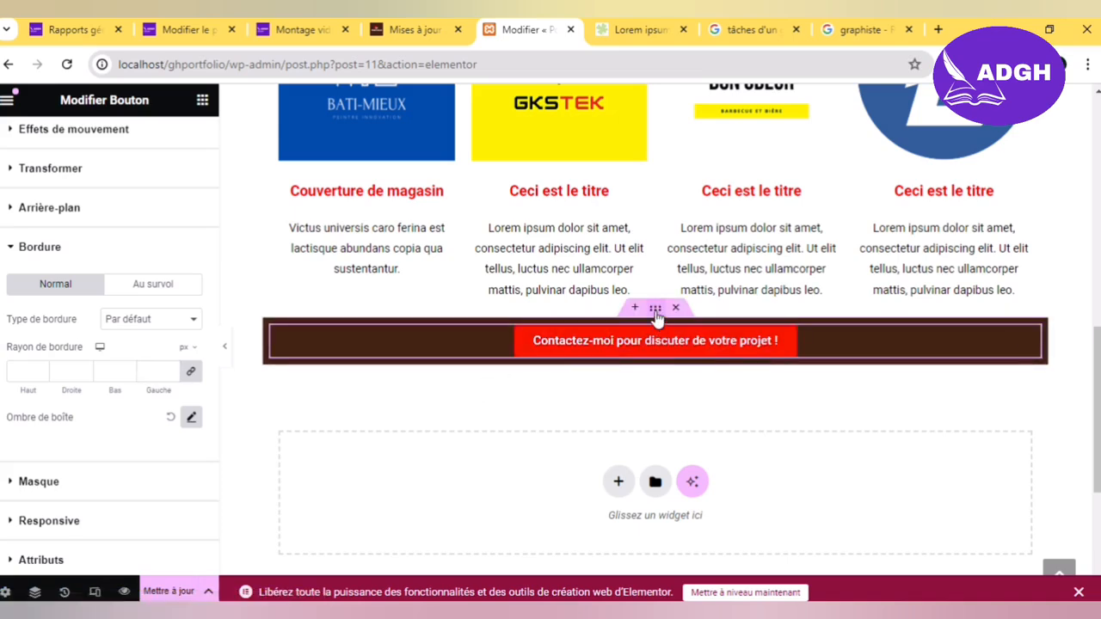
pyautogui.moveTo(655, 338)
pyautogui.mouseDown()
pyautogui.moveTo(650, 288)
pyautogui.moveTo(661, 325)
pyautogui.mouseUp()
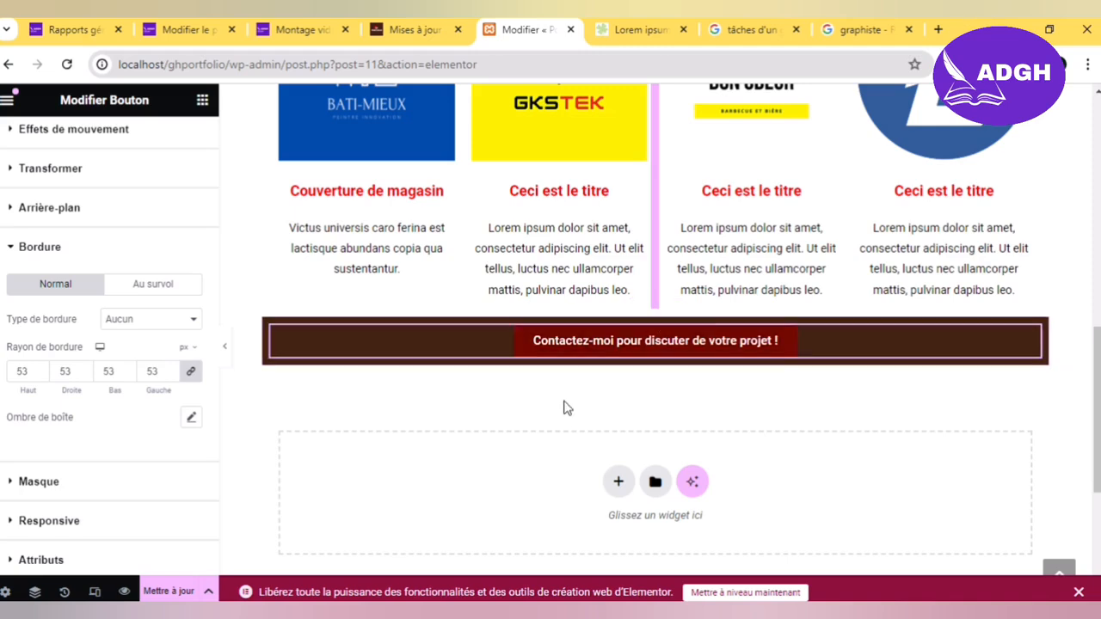
pyautogui.click(691, 212)
pyautogui.click(594, 230)
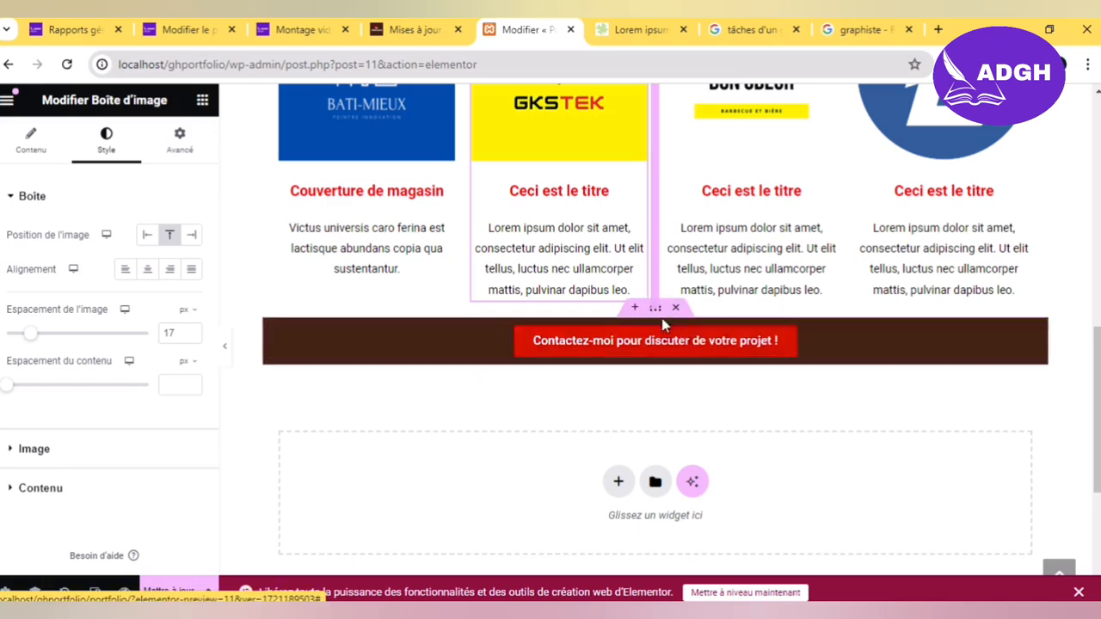
# Step: Remove the dark brown background color from the container that holds the contact button
pyautogui.click(656, 308)
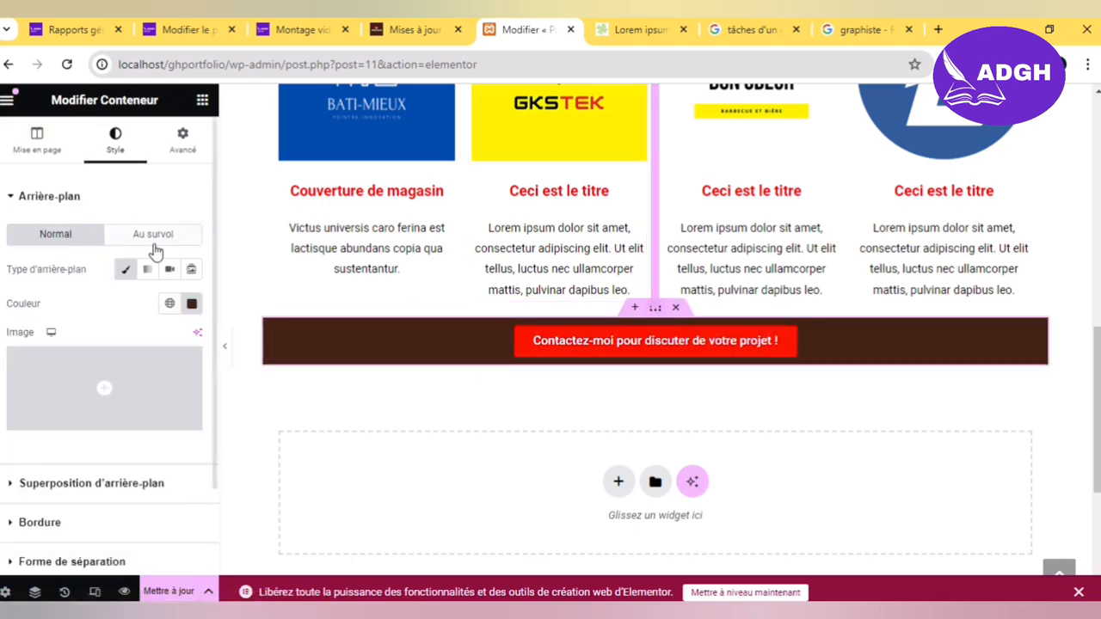
pyautogui.click(175, 305)
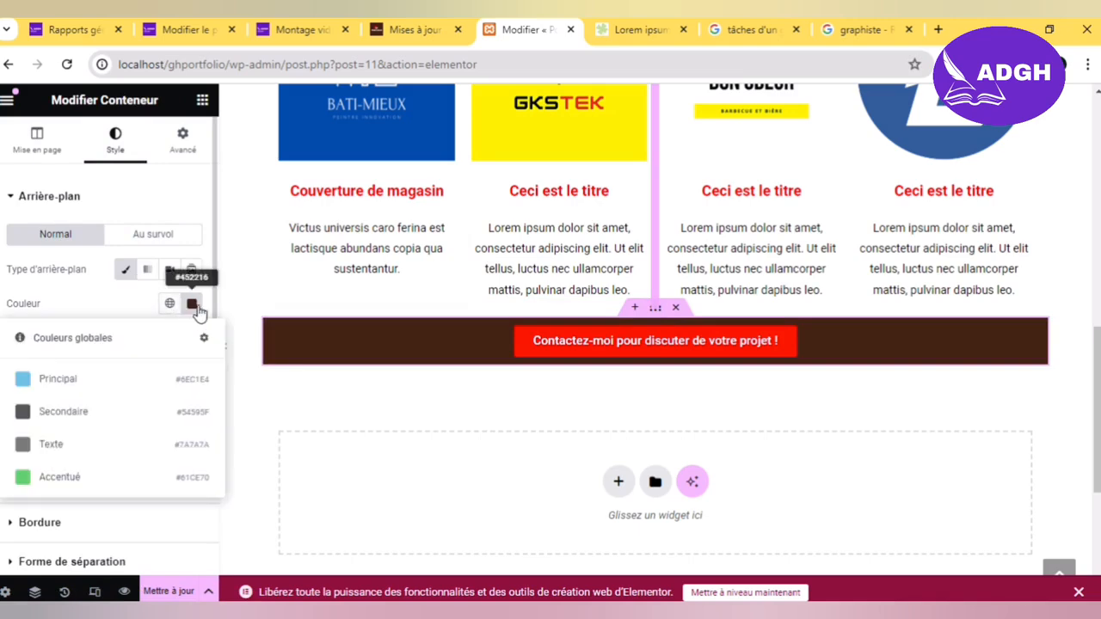
pyautogui.click(196, 309)
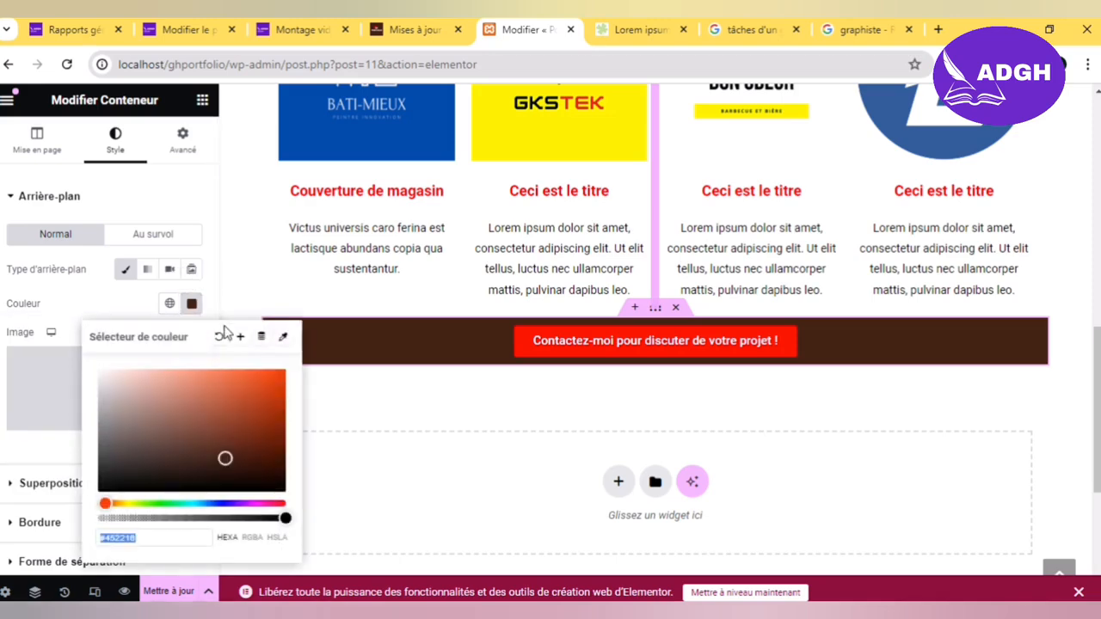
pyautogui.click(219, 337)
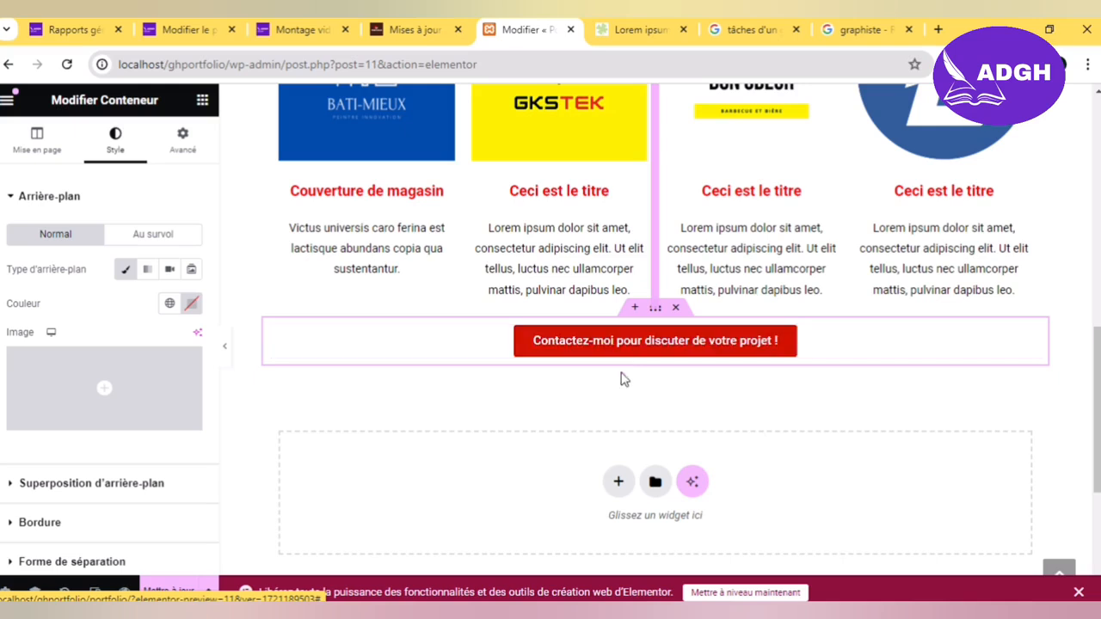
# Step: Add a two-column Flexbox container below the contact button, with a narrow first column and a wide second one
pyautogui.scroll(-1, 635, 384)
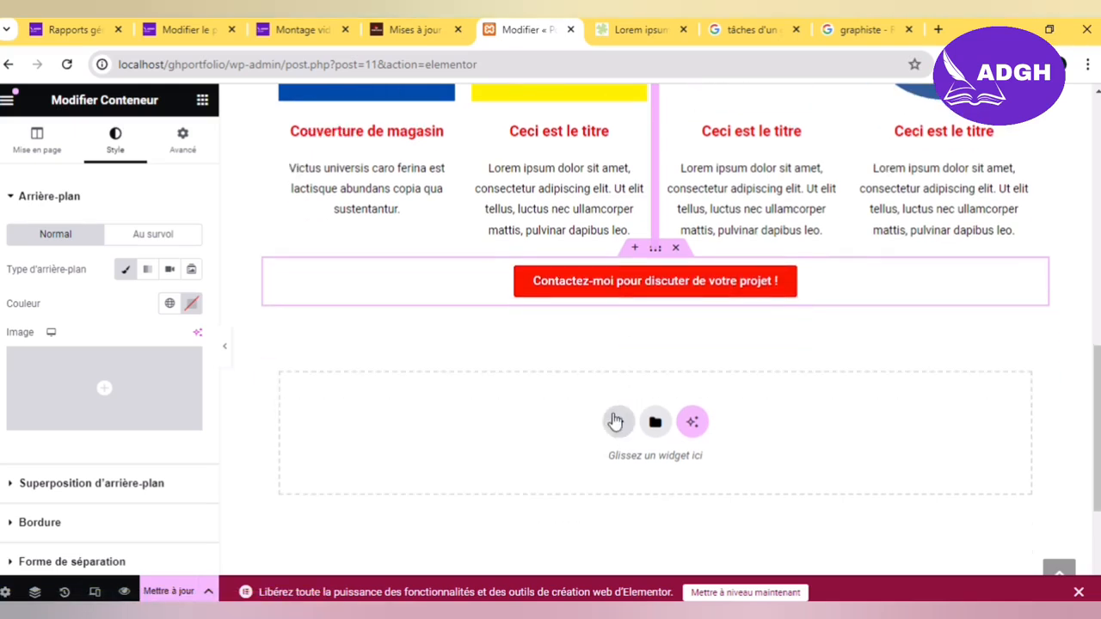
pyautogui.click(618, 423)
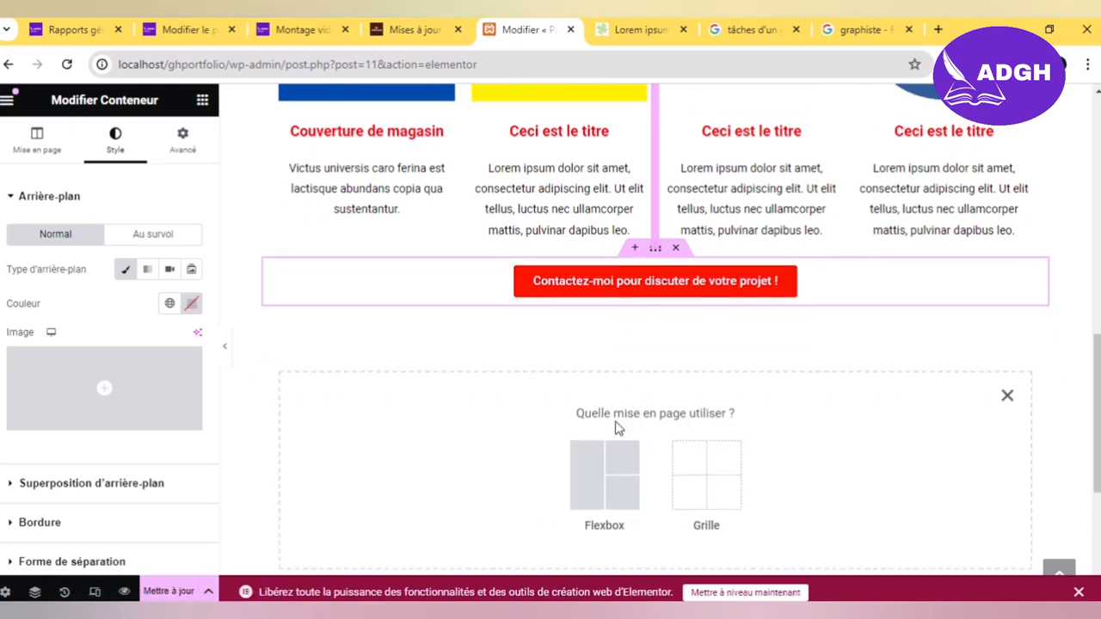
pyautogui.click(600, 492)
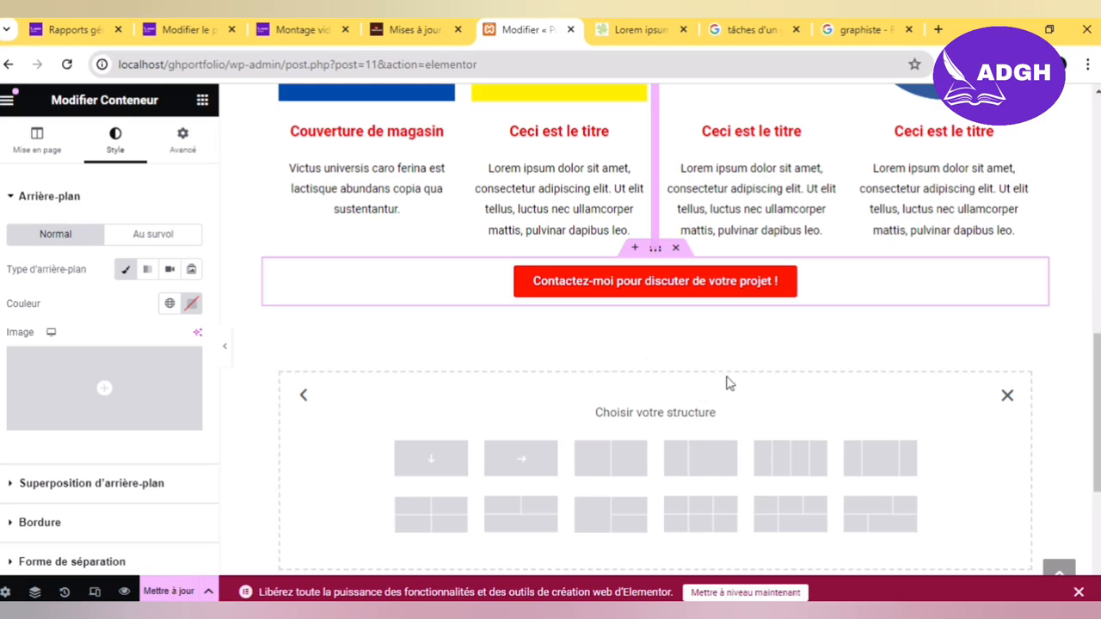
pyautogui.click(685, 465)
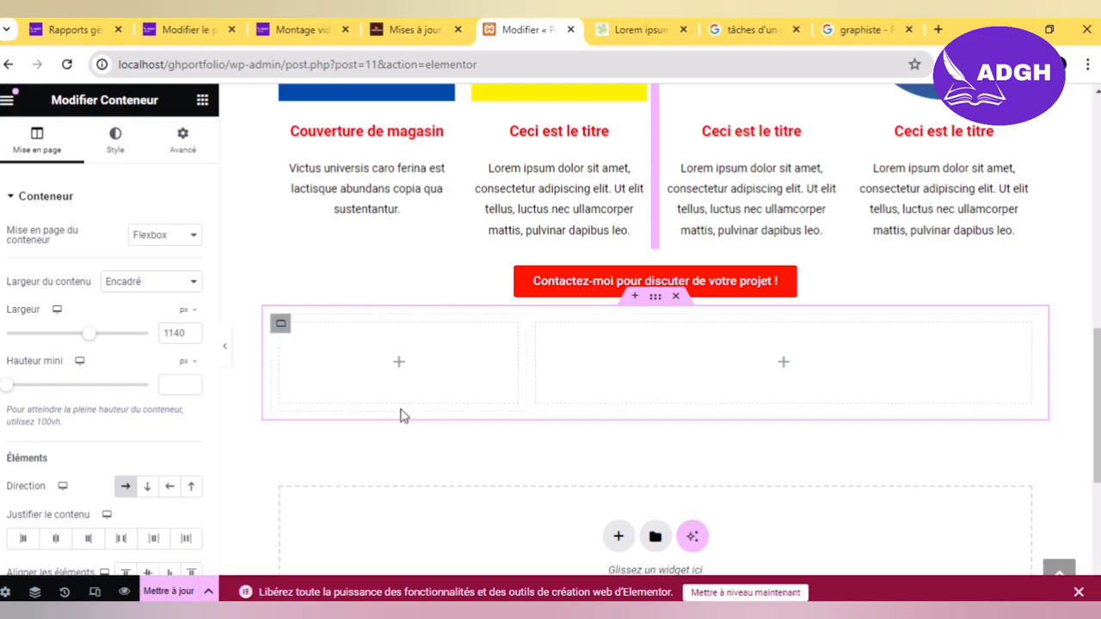
# Step: Place a Titre widget in the narrow column of the new container
pyautogui.click(181, 139)
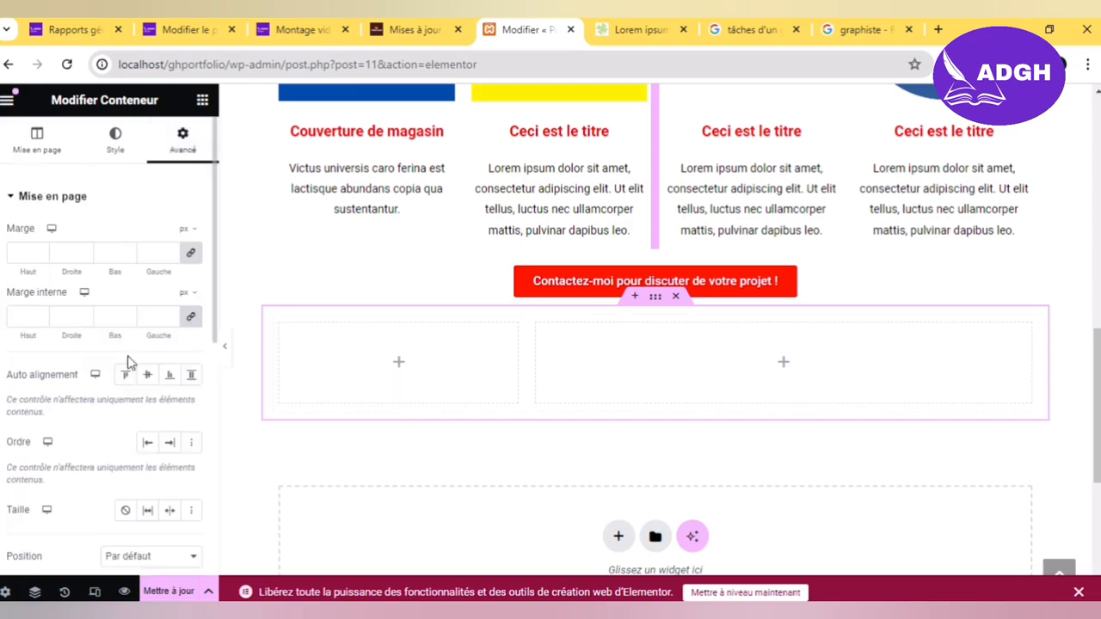
pyautogui.click(203, 100)
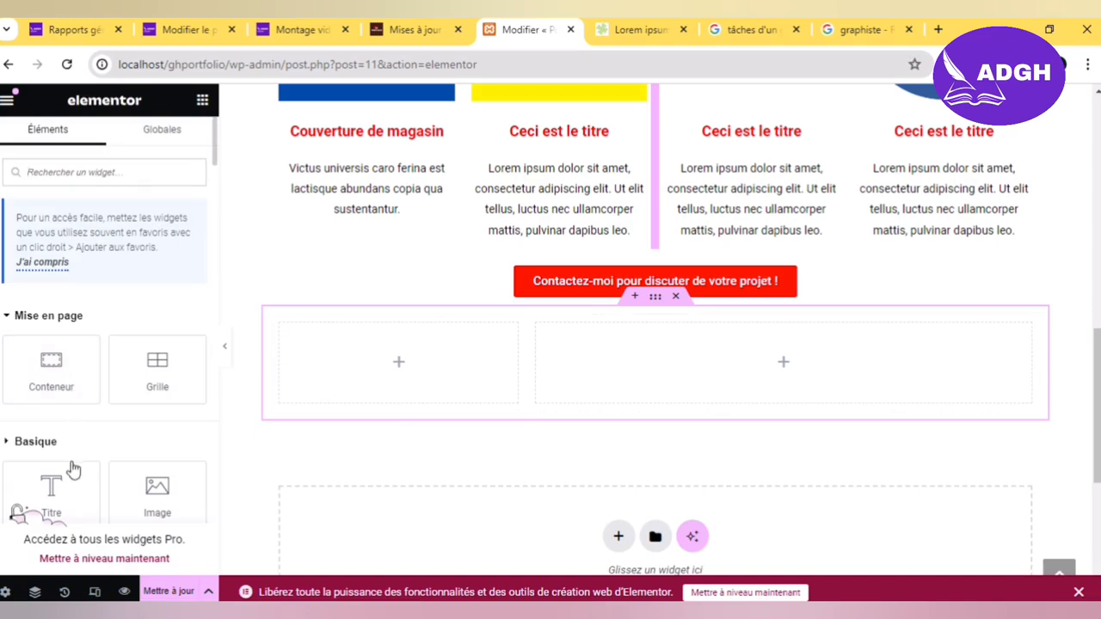
pyautogui.click(64, 454)
pyautogui.moveTo(70, 508); pyautogui.dragTo(392, 378)
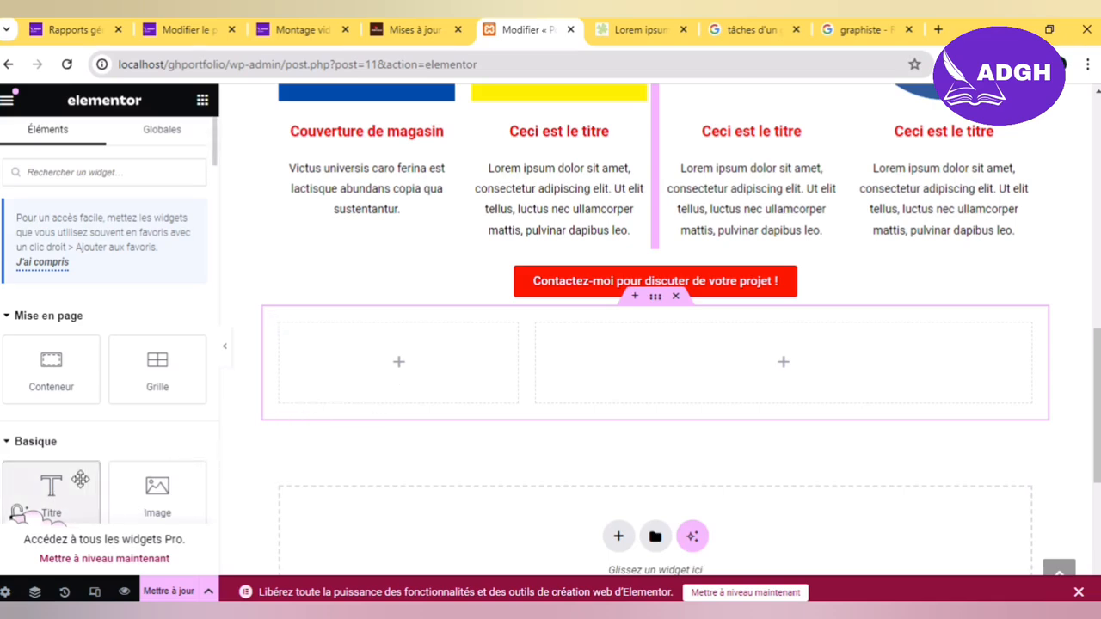
pyautogui.moveTo(19, 511); pyautogui.dragTo(371, 375)
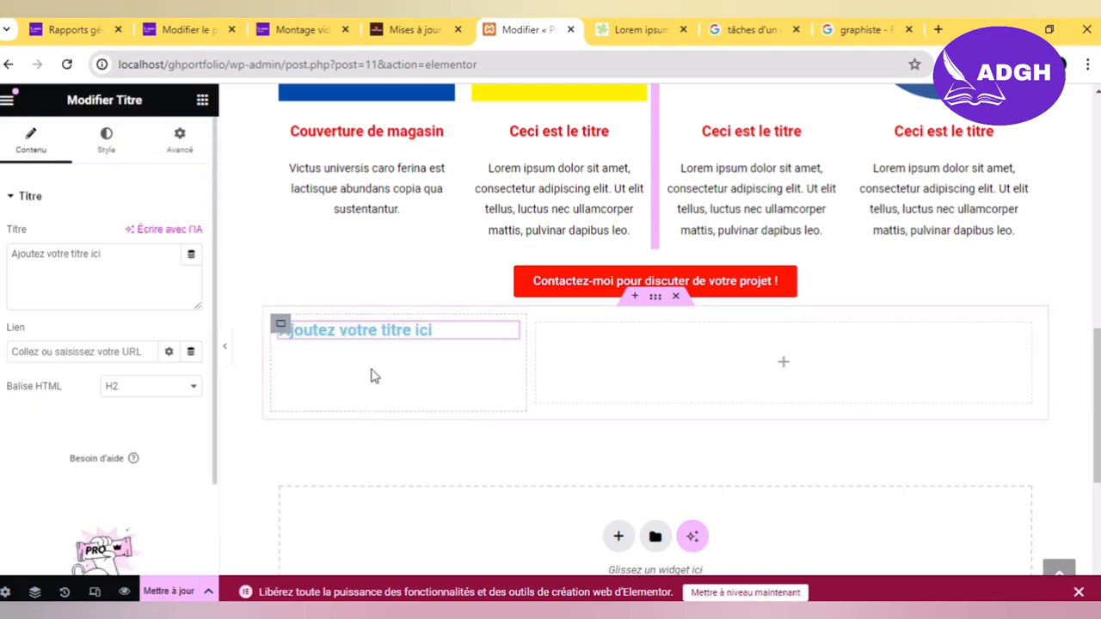
# Step: Replace the new heading's placeholder text with "Mes expériences"
pyautogui.click(163, 284)
pyautogui.hotkey('ctrl', 'a')
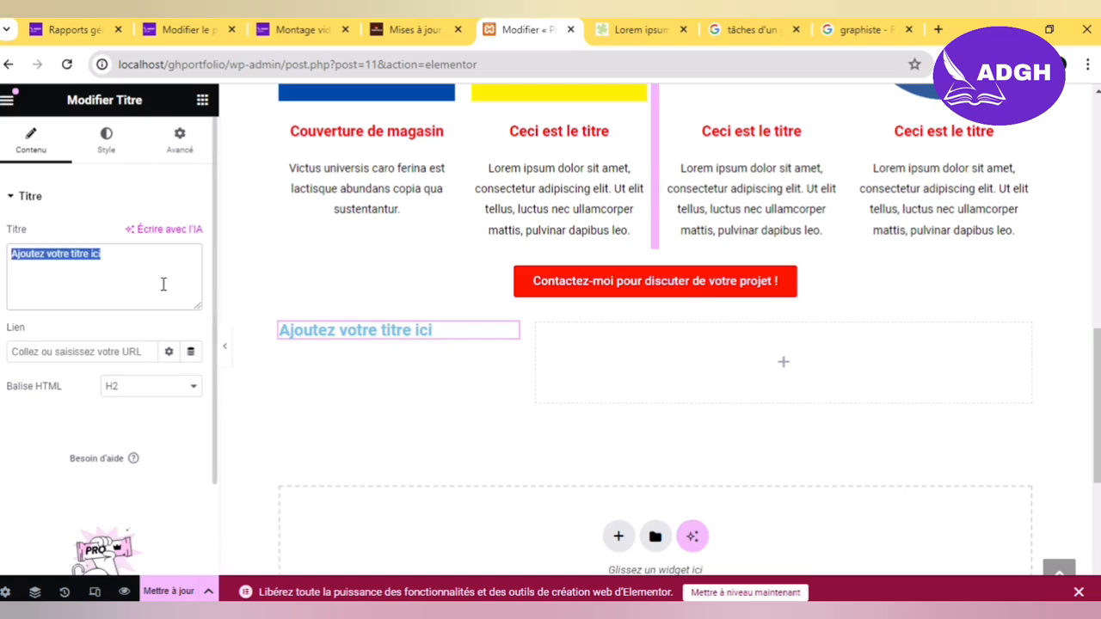
pyautogui.write('Mes')
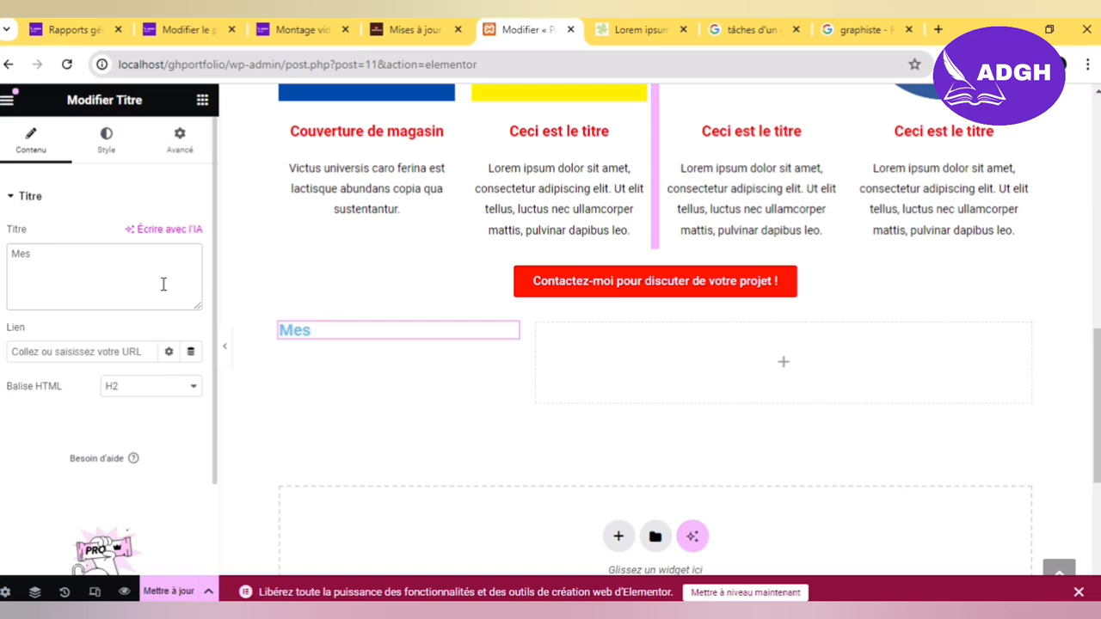
pyautogui.write(' expériences')
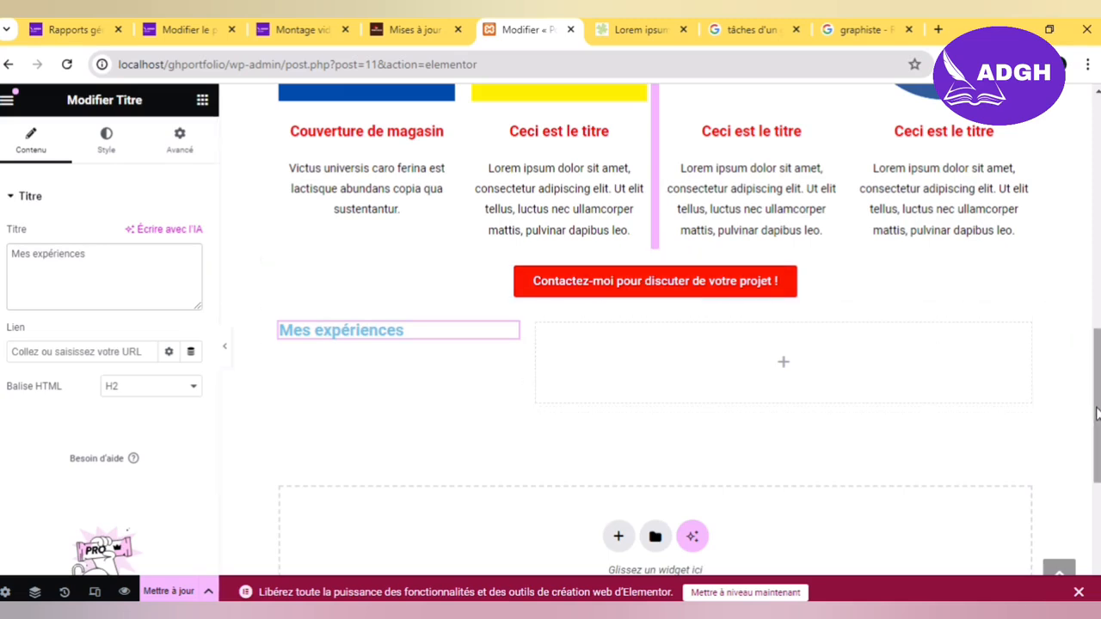
# Step: Try to copy the "Mon art" heading's style and paste it onto the column holding "Mes expériences"
pyautogui.scroll(4, 825, 312)
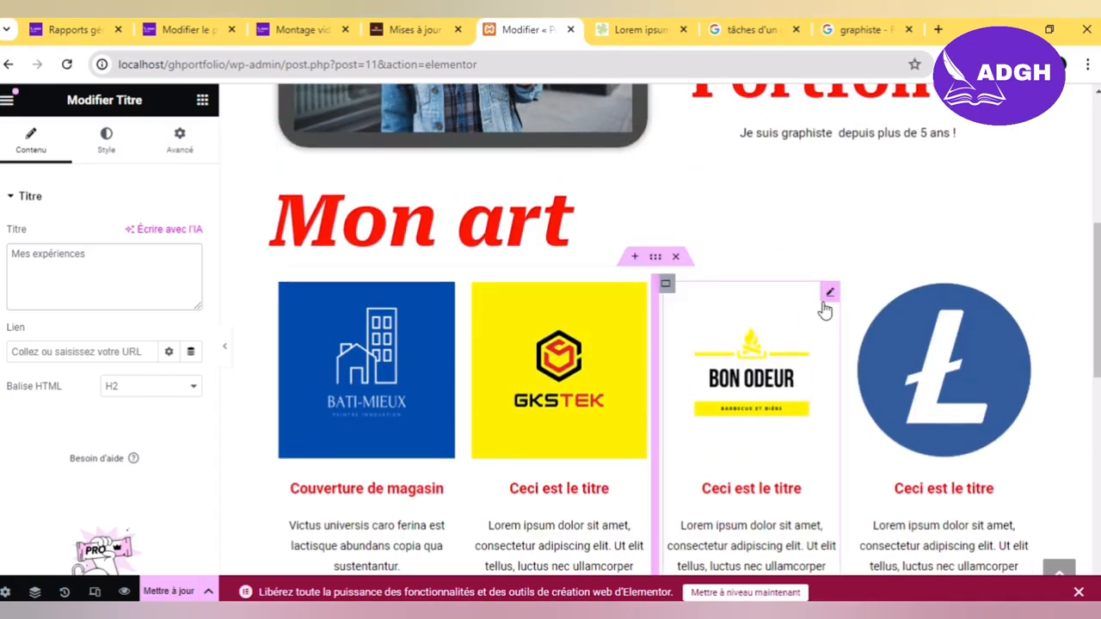
pyautogui.rightClick(468, 237)
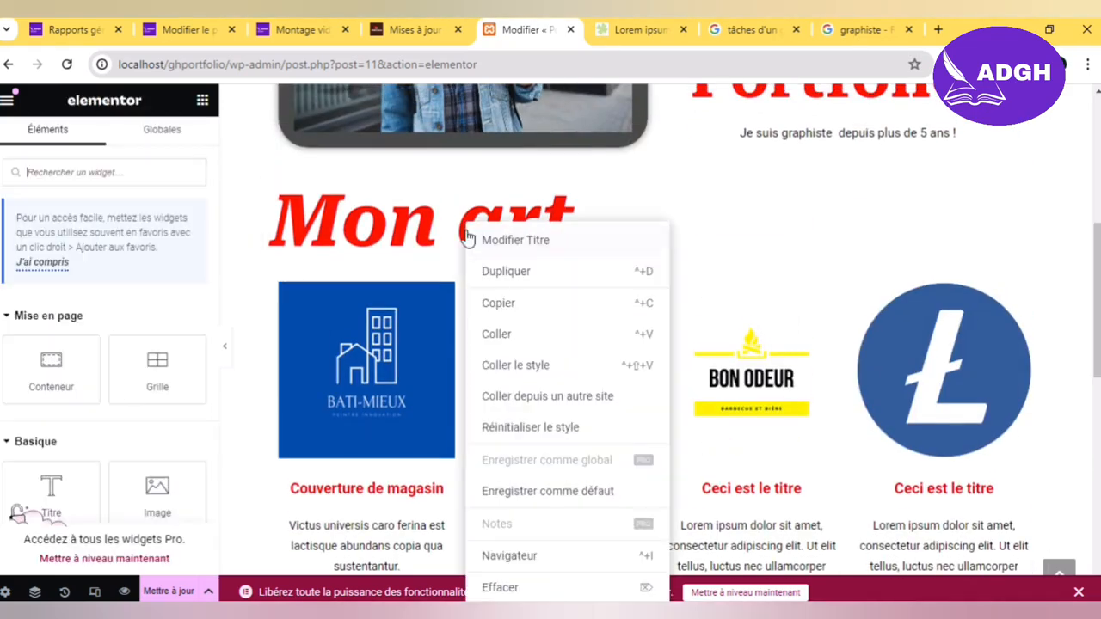
pyautogui.click(503, 308)
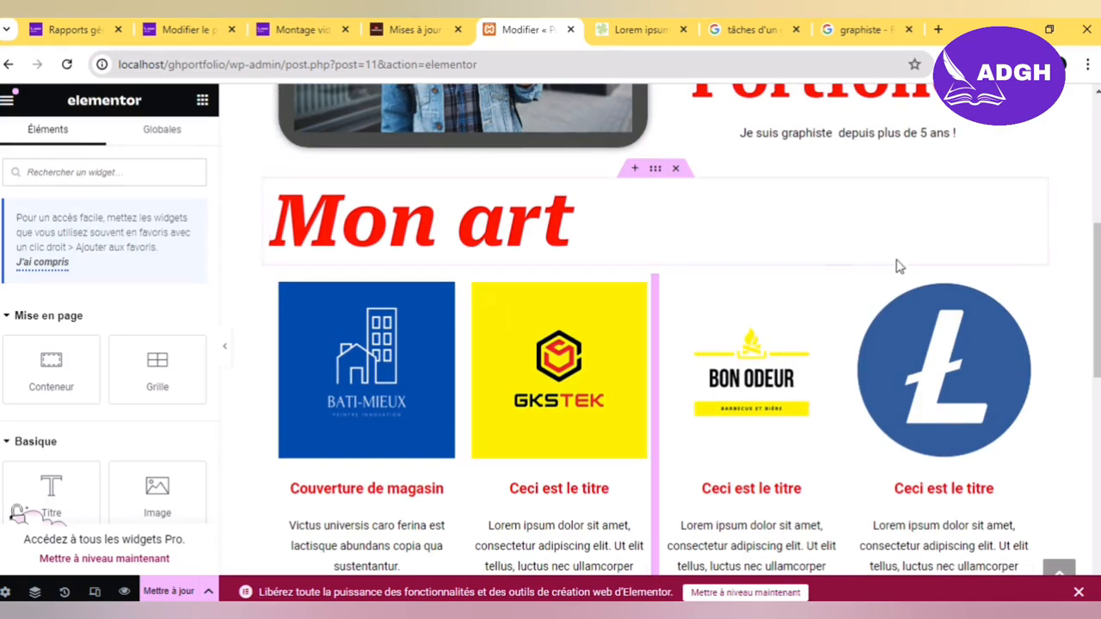
pyautogui.scroll(-6, 967, 358)
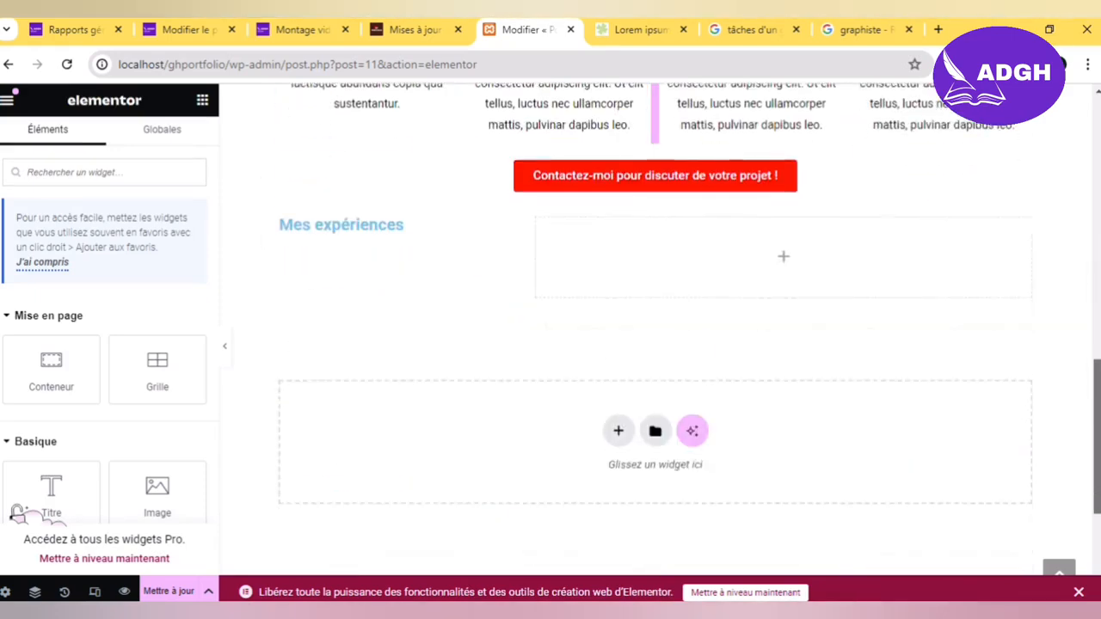
pyautogui.scroll(1, 967, 359)
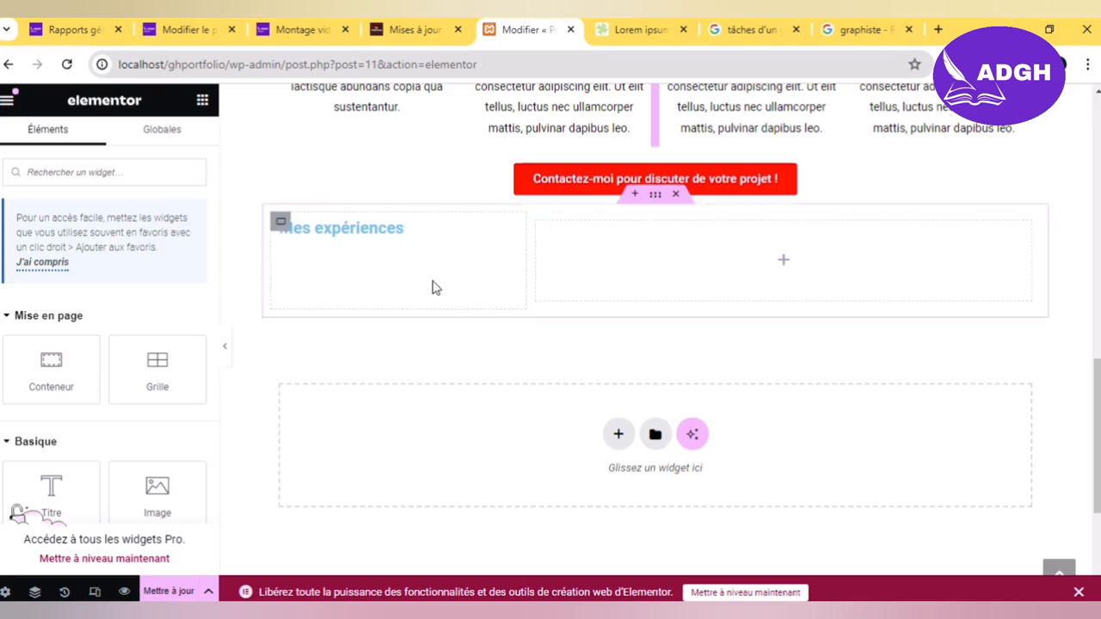
pyautogui.rightClick(397, 264)
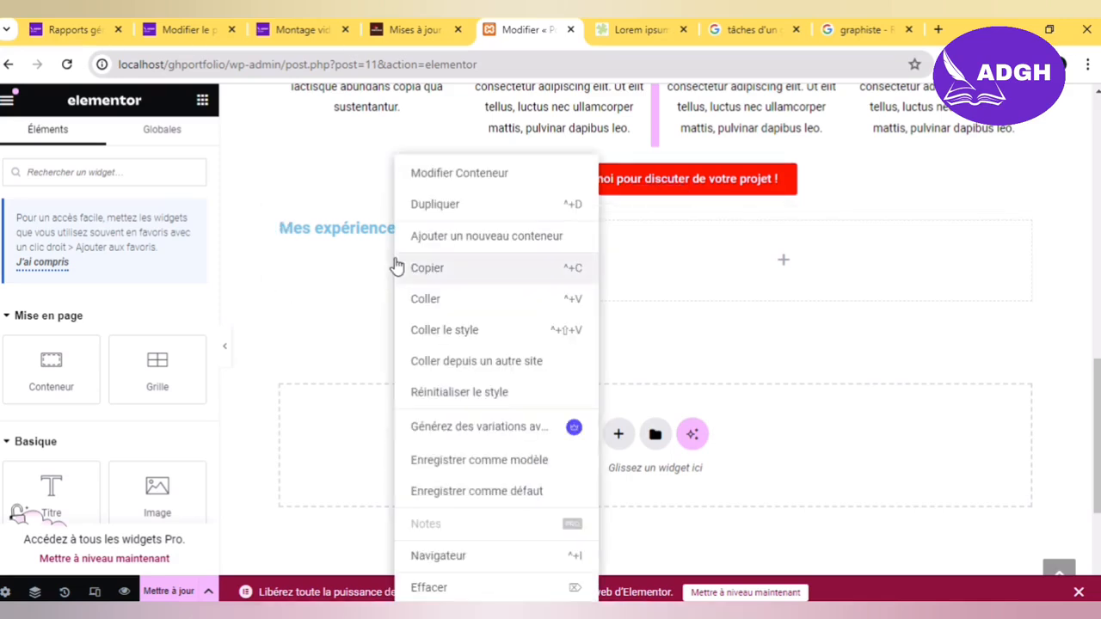
pyautogui.click(427, 336)
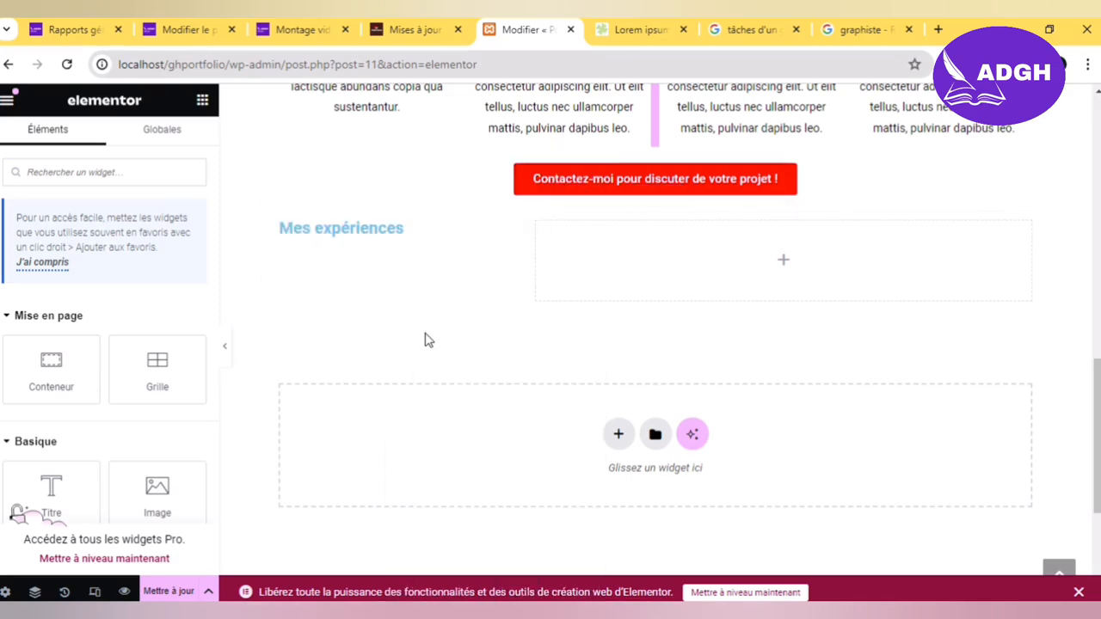
pyautogui.rightClick(364, 302)
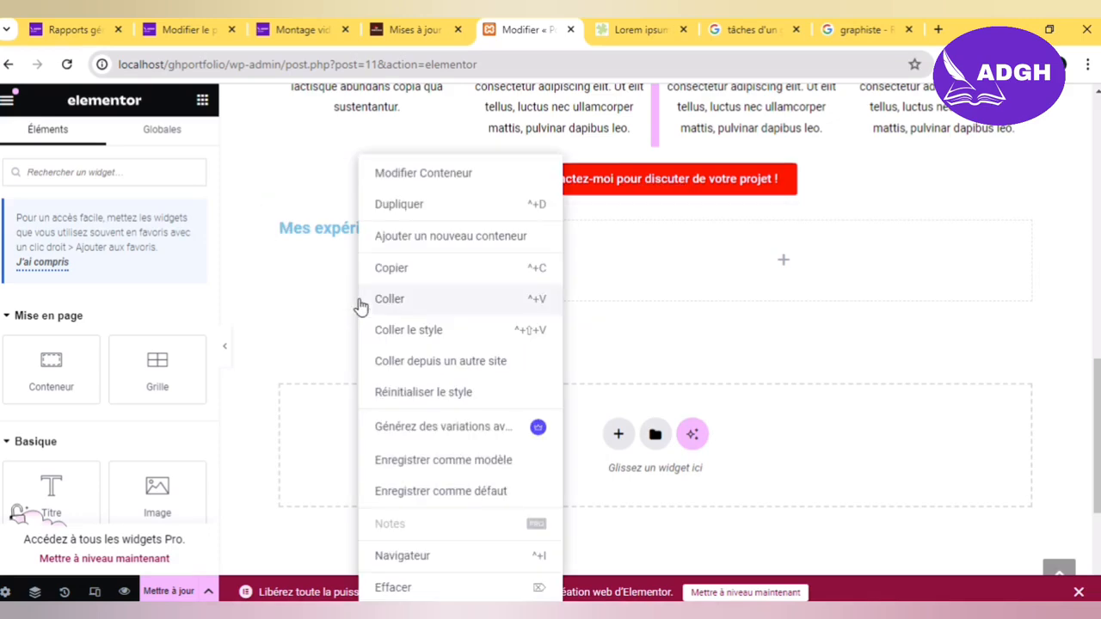
pyautogui.click(409, 330)
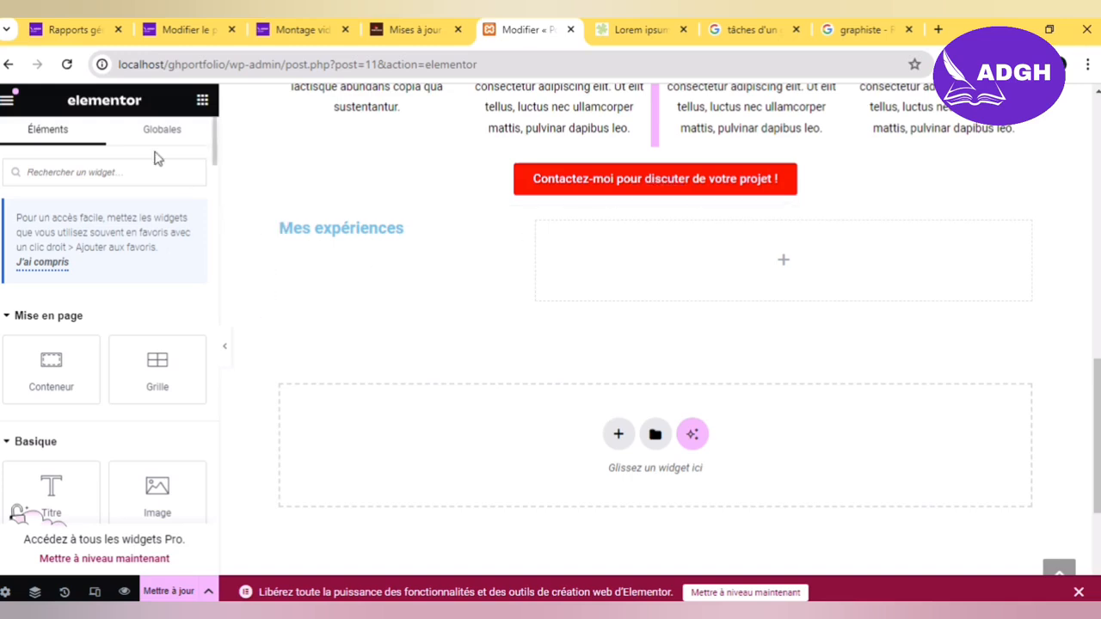
# Step: Delete the narrow column with the "Mes expériences" heading, along with its parent container below the contact button
pyautogui.click(333, 250)
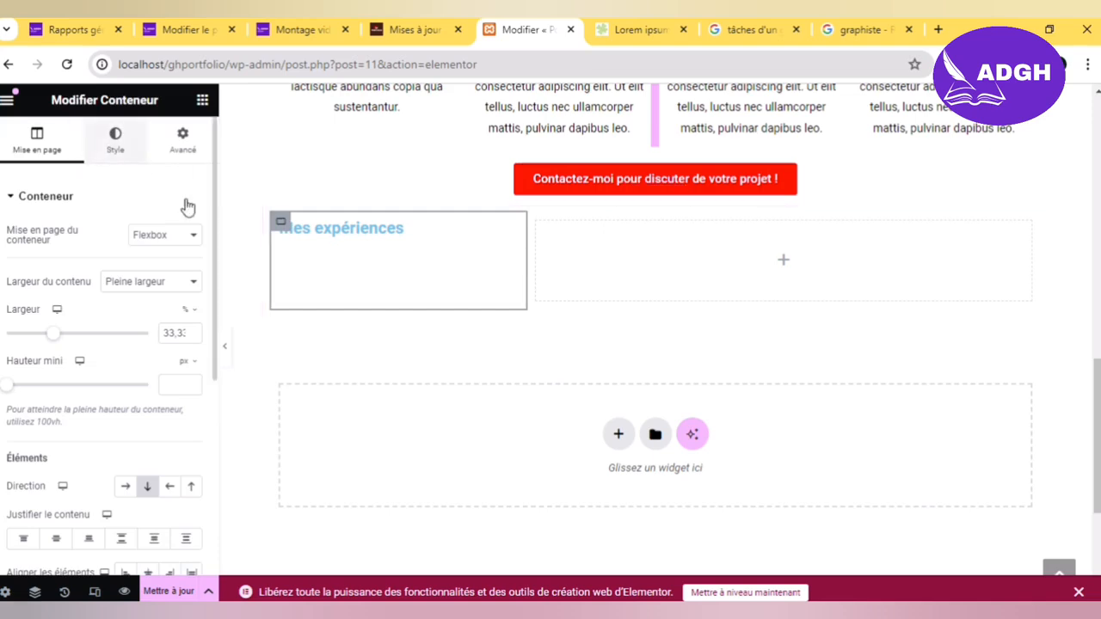
pyautogui.rightClick(374, 248)
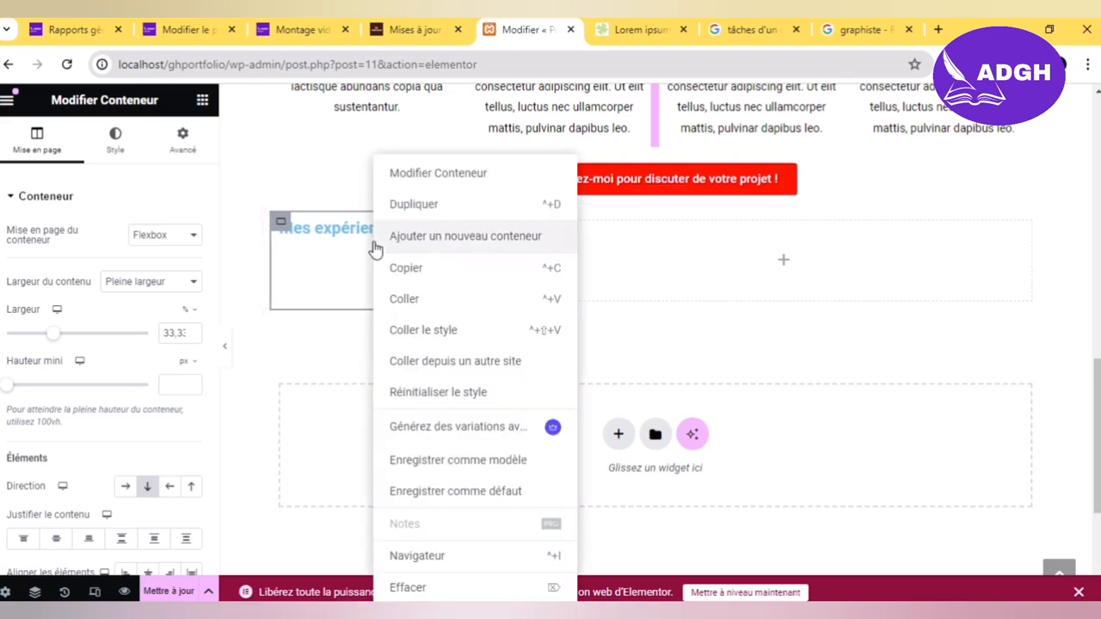
pyautogui.click(408, 588)
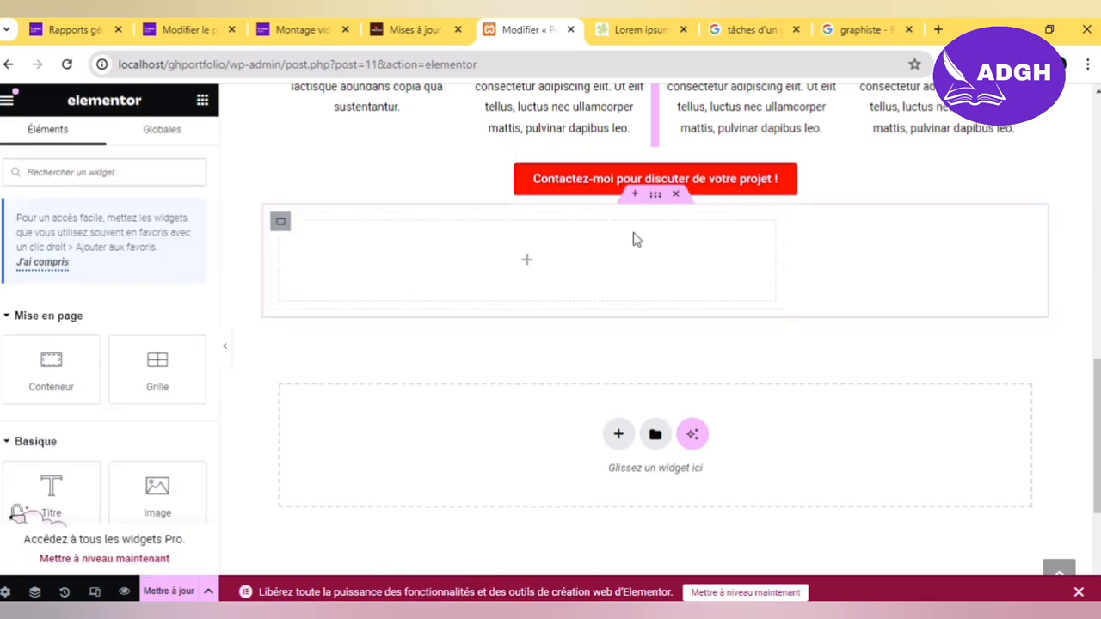
pyautogui.click(677, 194)
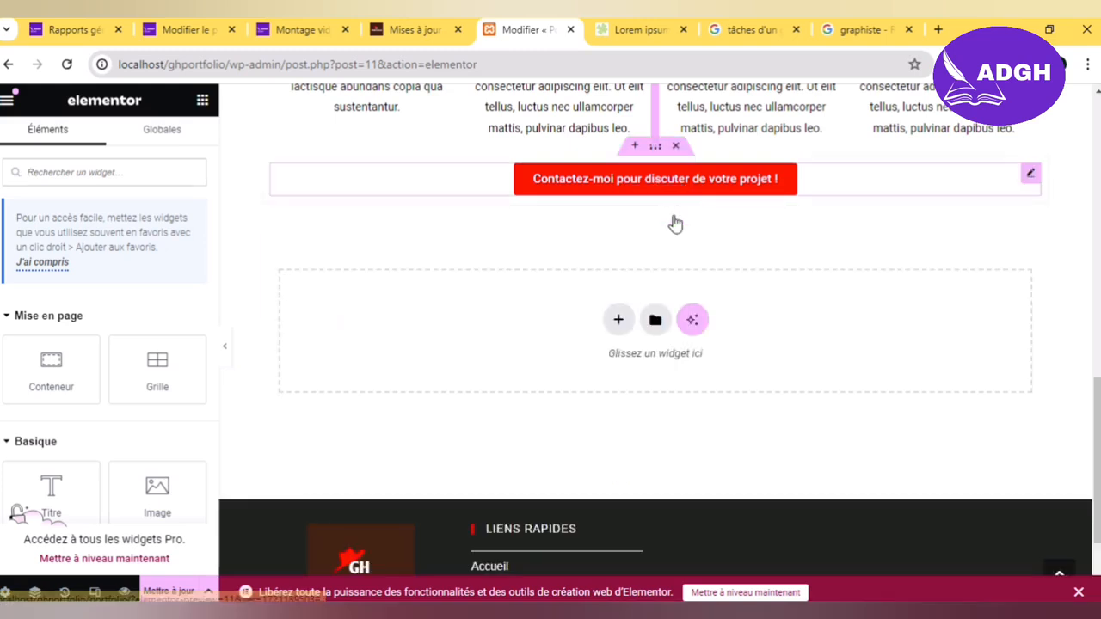
# Step: Add a new Flexbox container below the contact button with a narrow first column and a wide second one
pyautogui.click(618, 321)
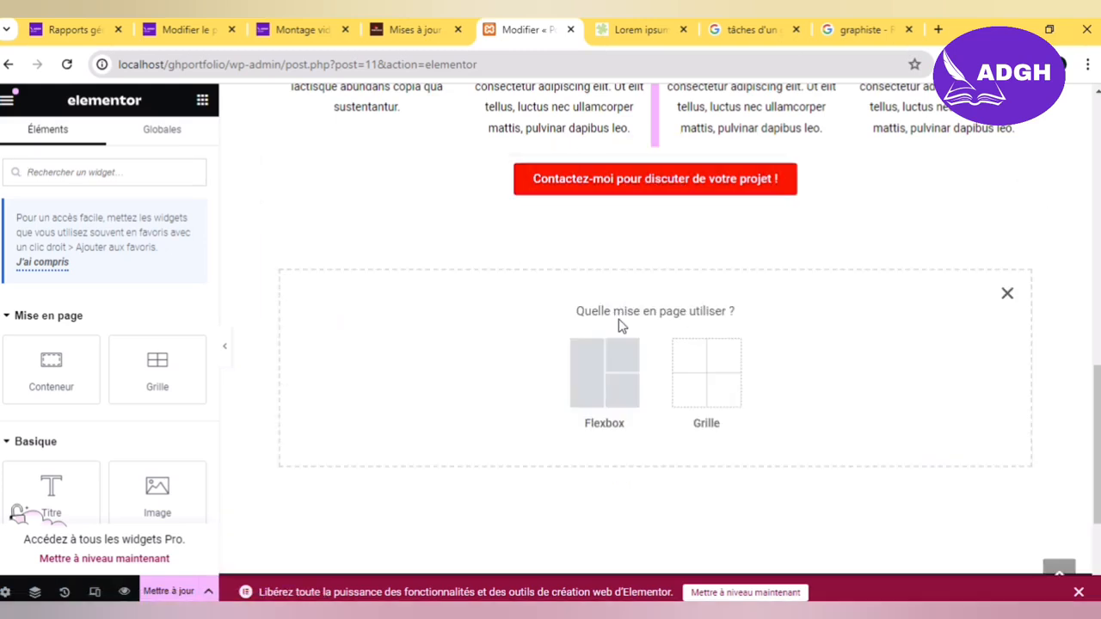
pyautogui.click(620, 366)
pyautogui.click(718, 349)
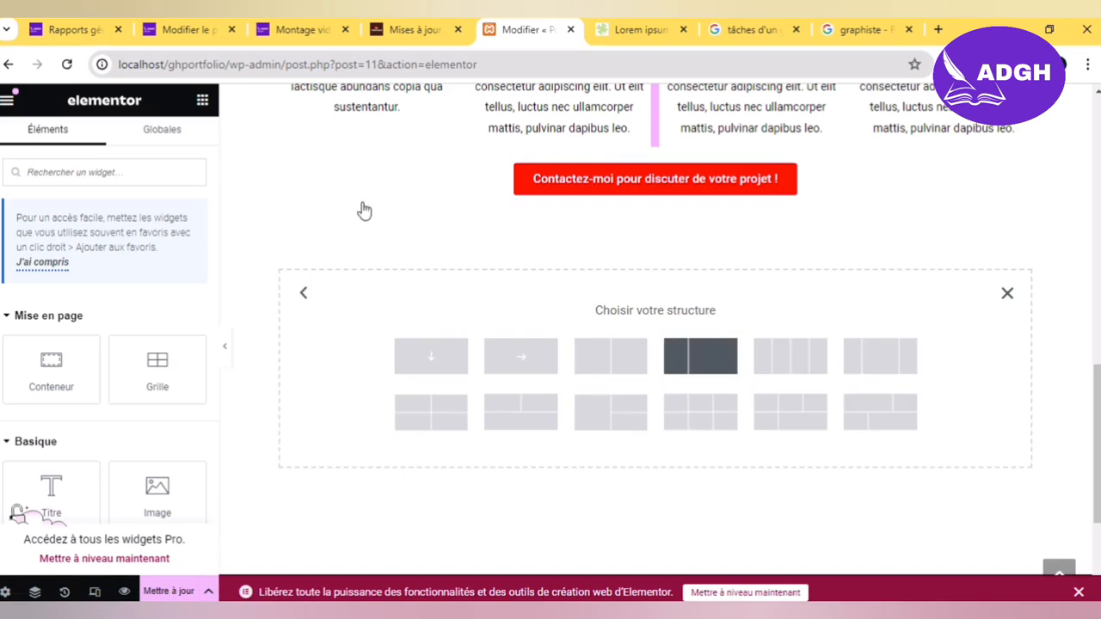
# Step: Place a Titre widget in the narrow column and set its text to "Mes expériences"
pyautogui.click(203, 100)
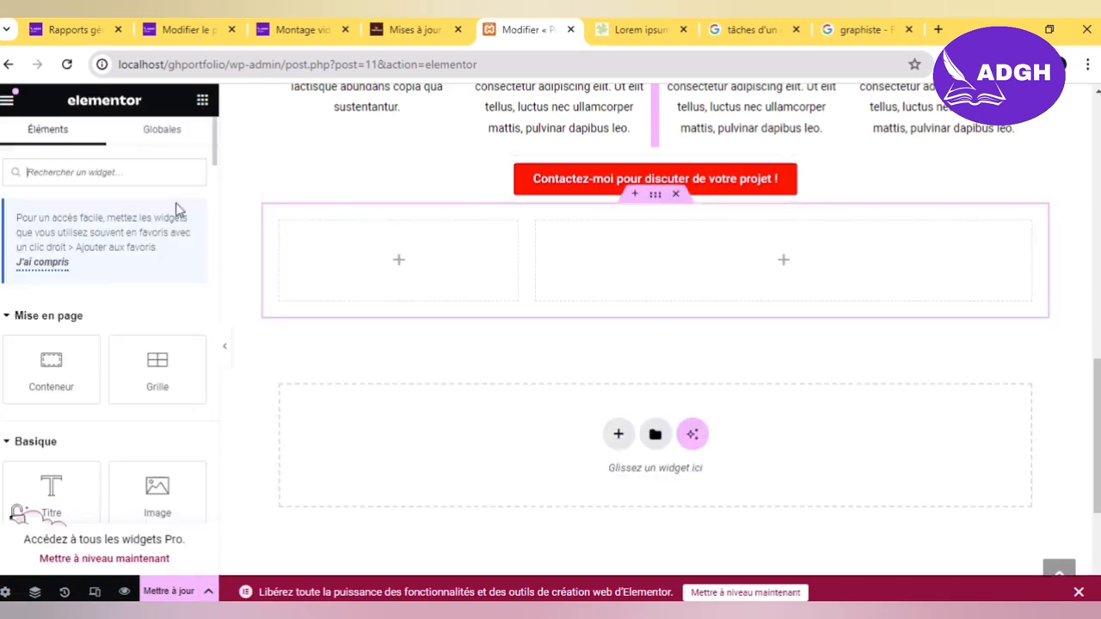
pyautogui.moveTo(76, 472); pyautogui.dragTo(381, 263)
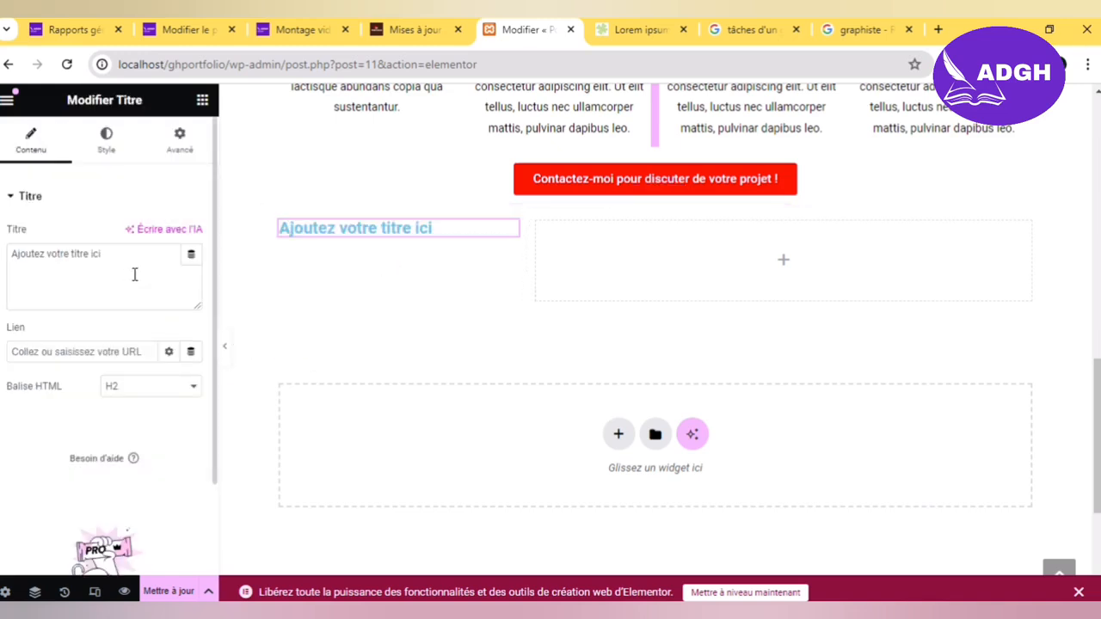
pyautogui.doubleClick(134, 274)
pyautogui.hotkey('ctrl', 'a')
pyautogui.write('M')
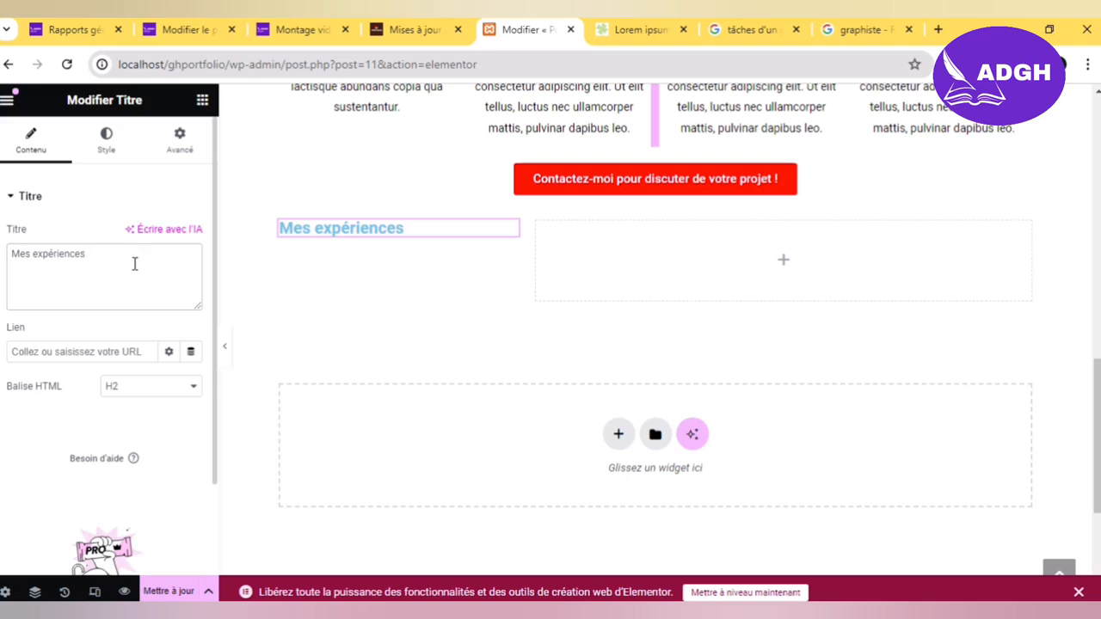
# Step: Center the "Mes expériences" heading and set its text color to red #FF0000
pyautogui.click(107, 138)
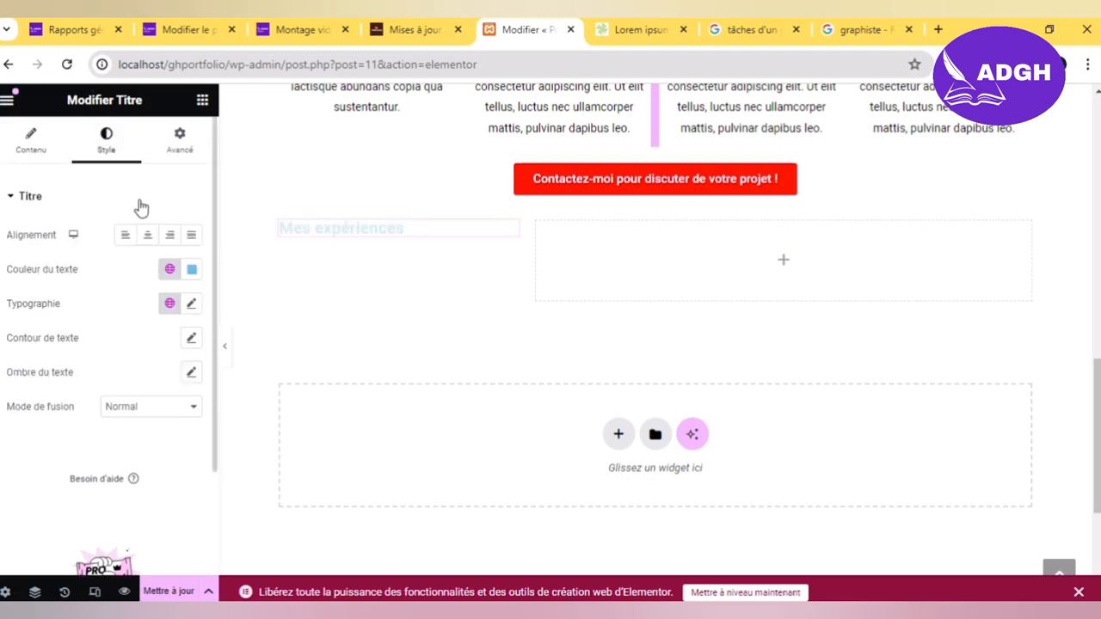
pyautogui.click(148, 235)
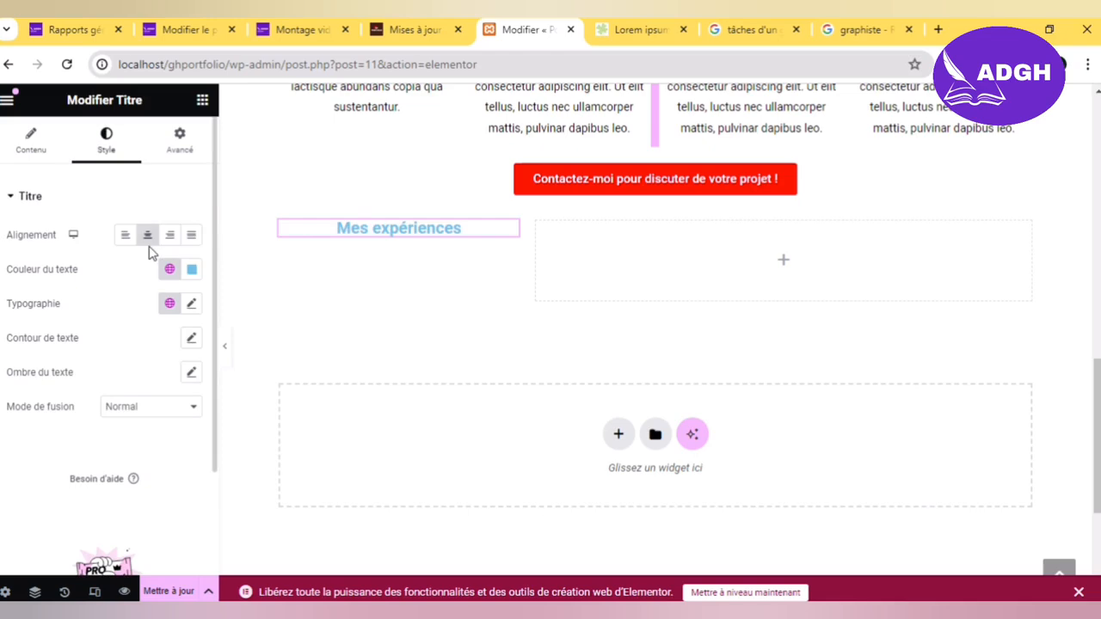
pyautogui.doubleClick(188, 270)
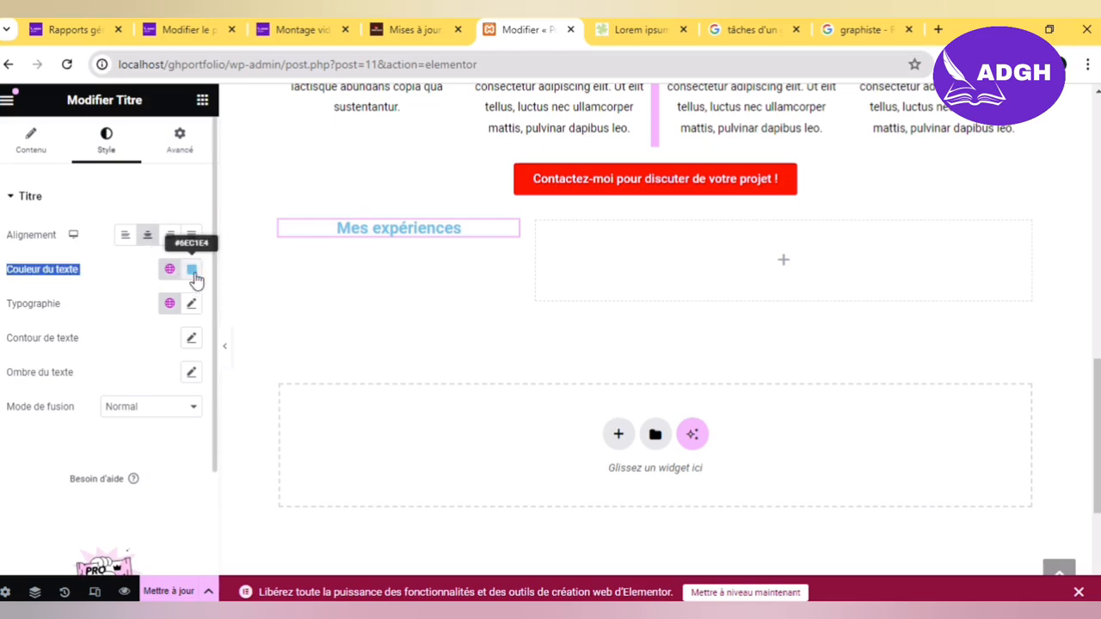
pyautogui.click(190, 270)
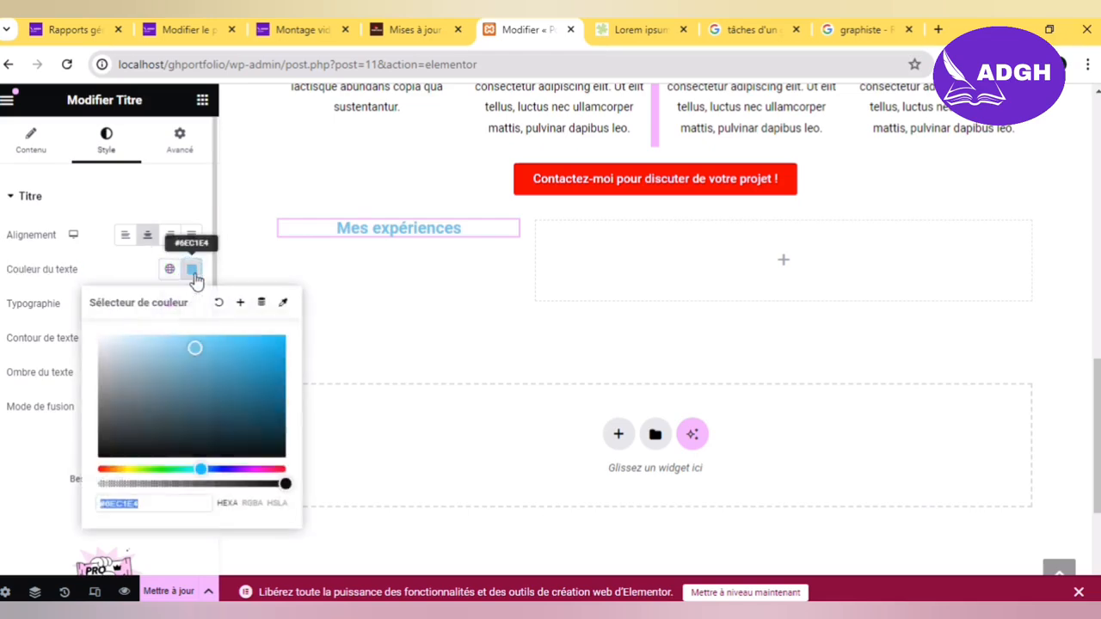
pyautogui.doubleClick(146, 500)
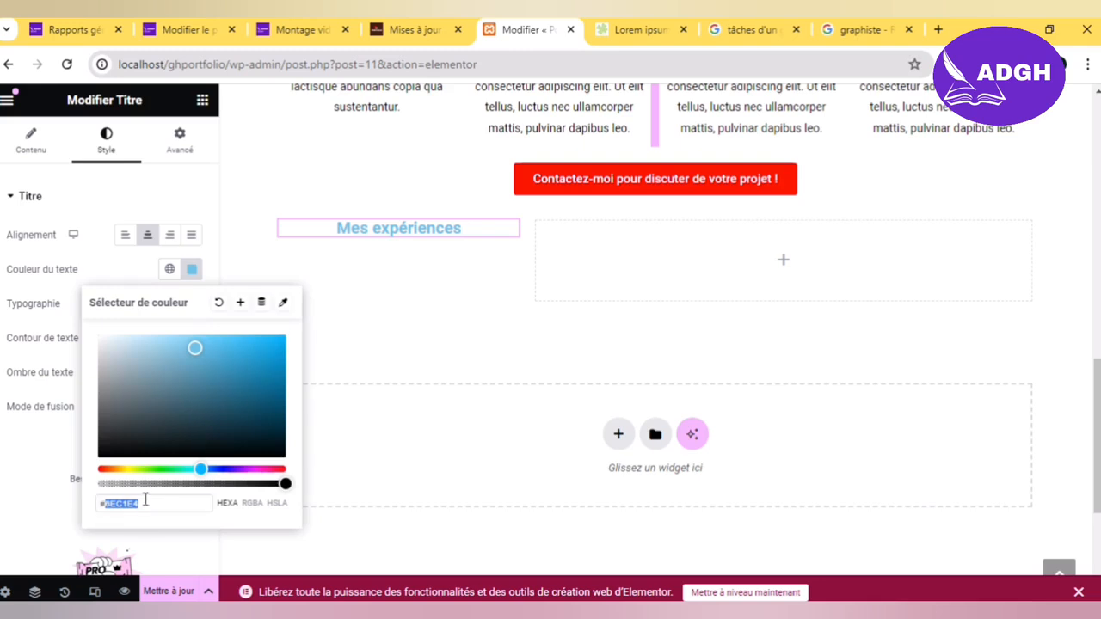
pyautogui.write('44')
pyautogui.write('F0000')
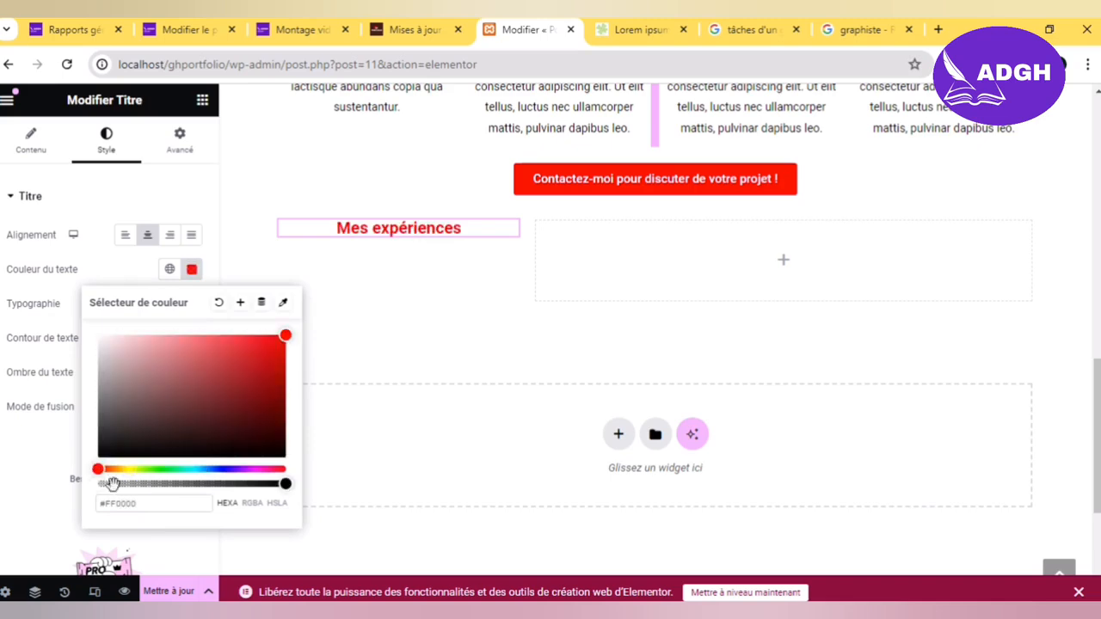
pyautogui.click(70, 471)
# Step: Set the "Mes expériences" heading's typography to the Roboto Serif family, Gras weight and Italique style
pyautogui.click(192, 306)
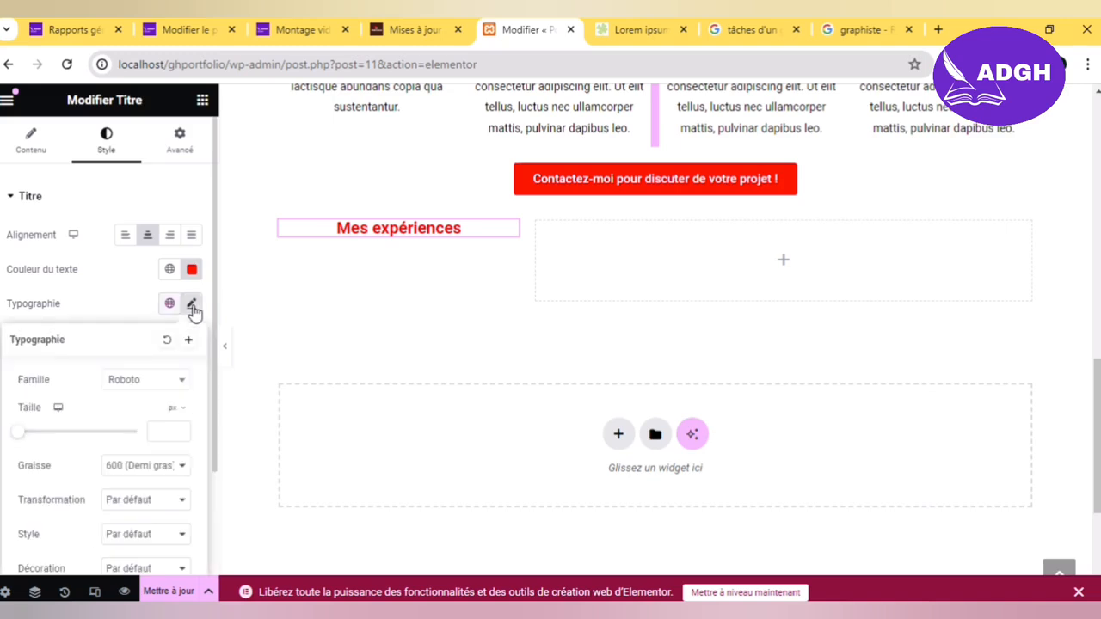
pyautogui.click(165, 395)
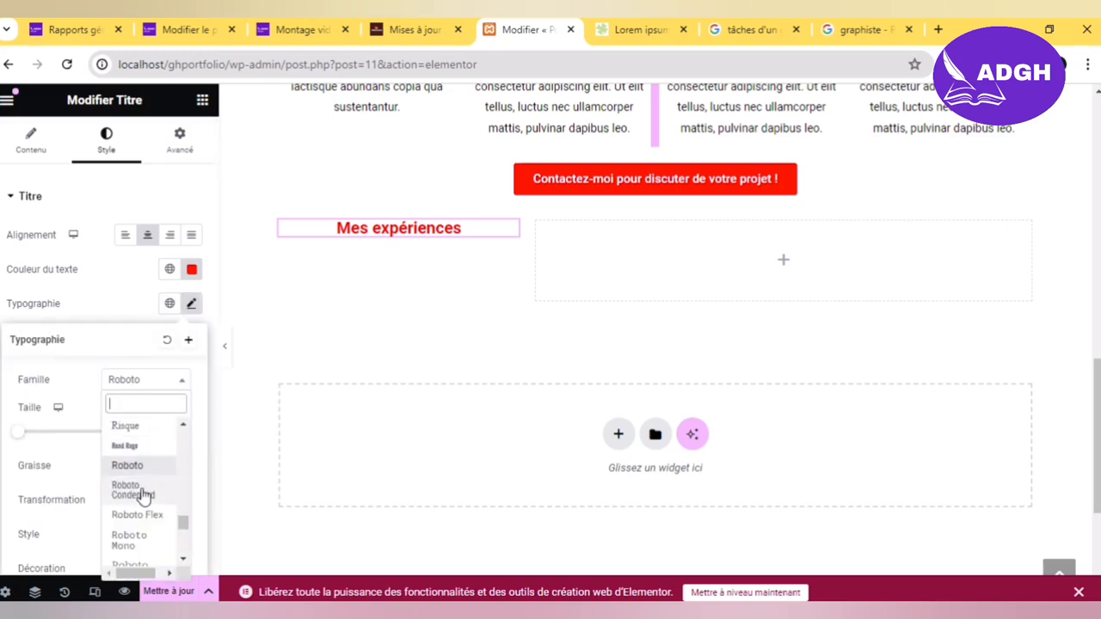
pyautogui.click(145, 565)
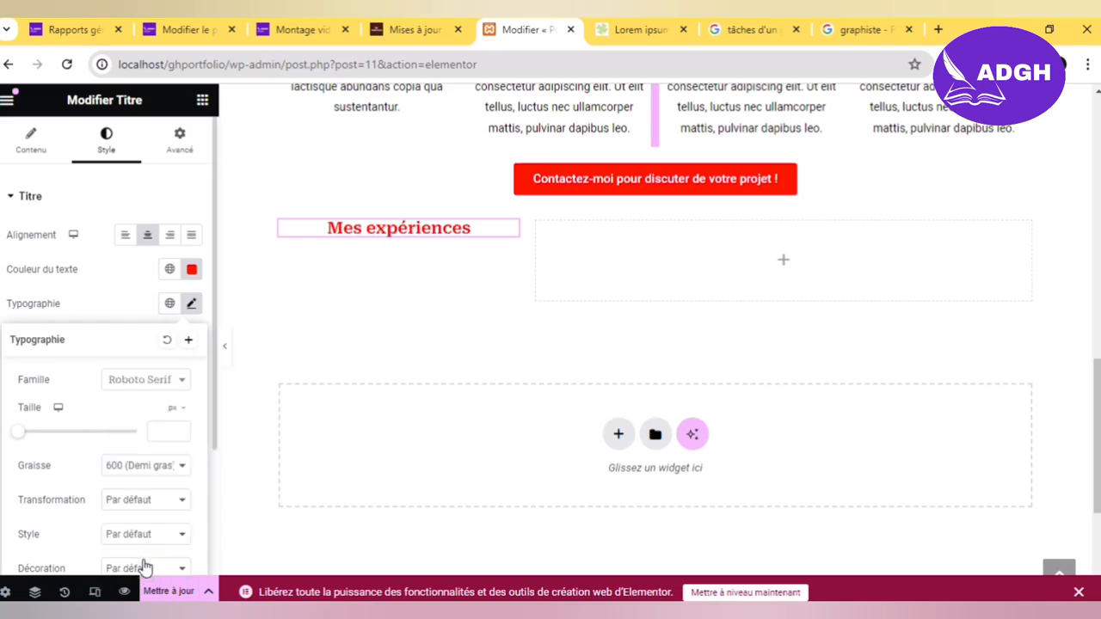
pyautogui.click(165, 469)
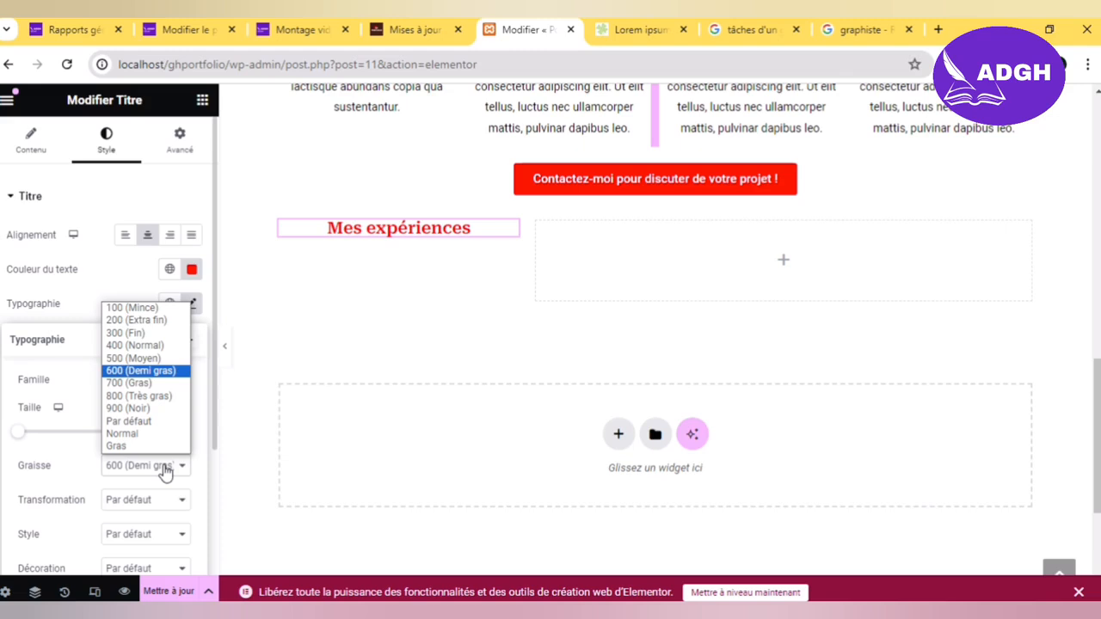
pyautogui.click(159, 446)
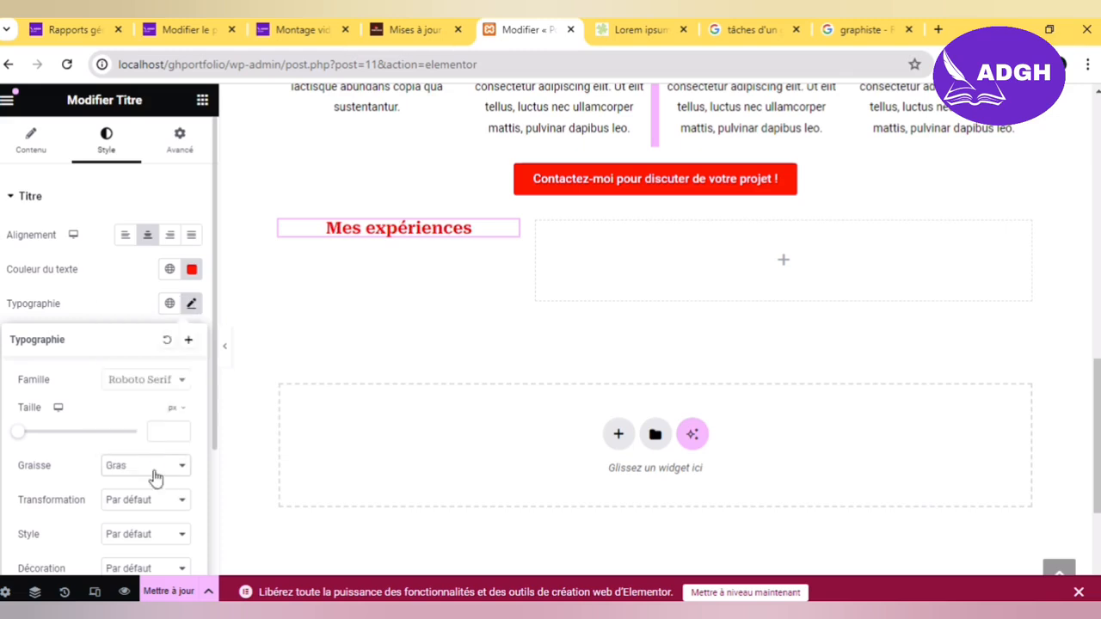
pyautogui.click(162, 535)
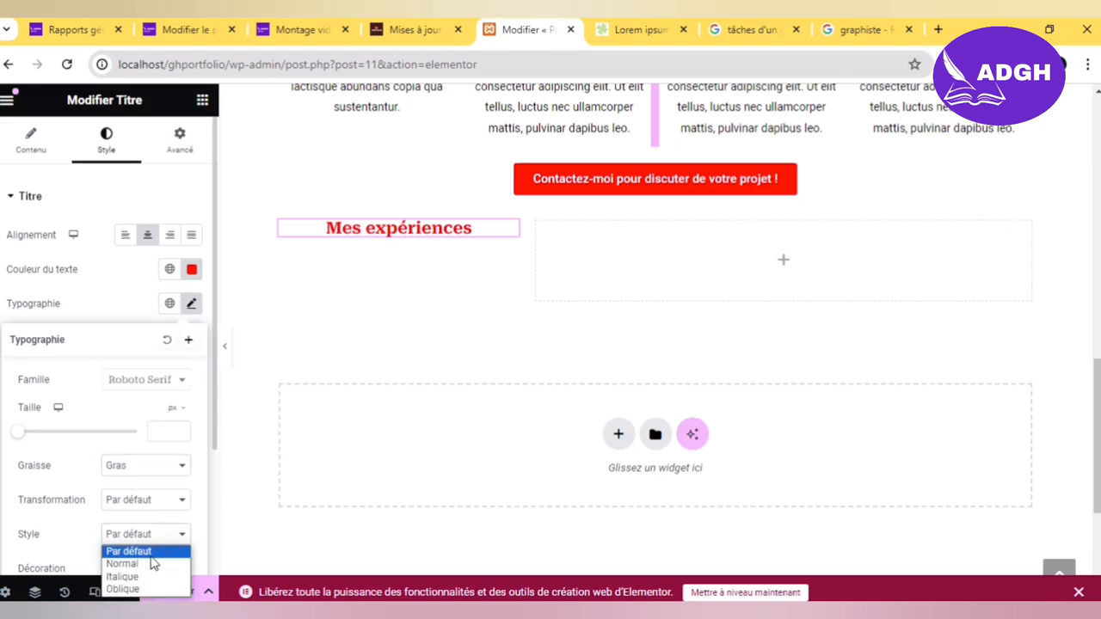
pyautogui.click(122, 577)
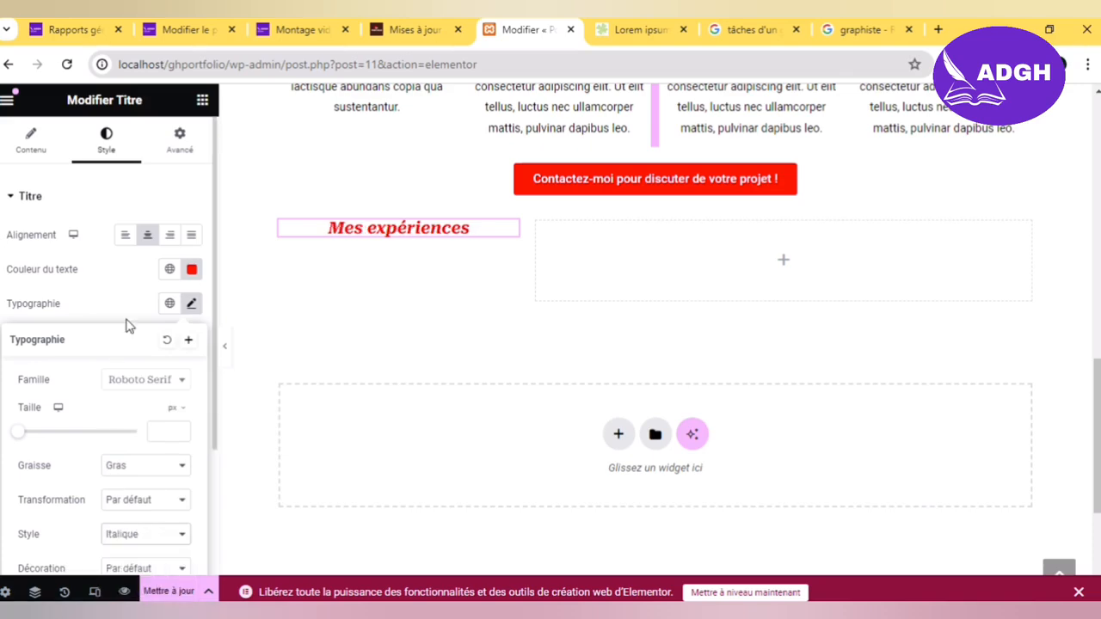
pyautogui.click(128, 291)
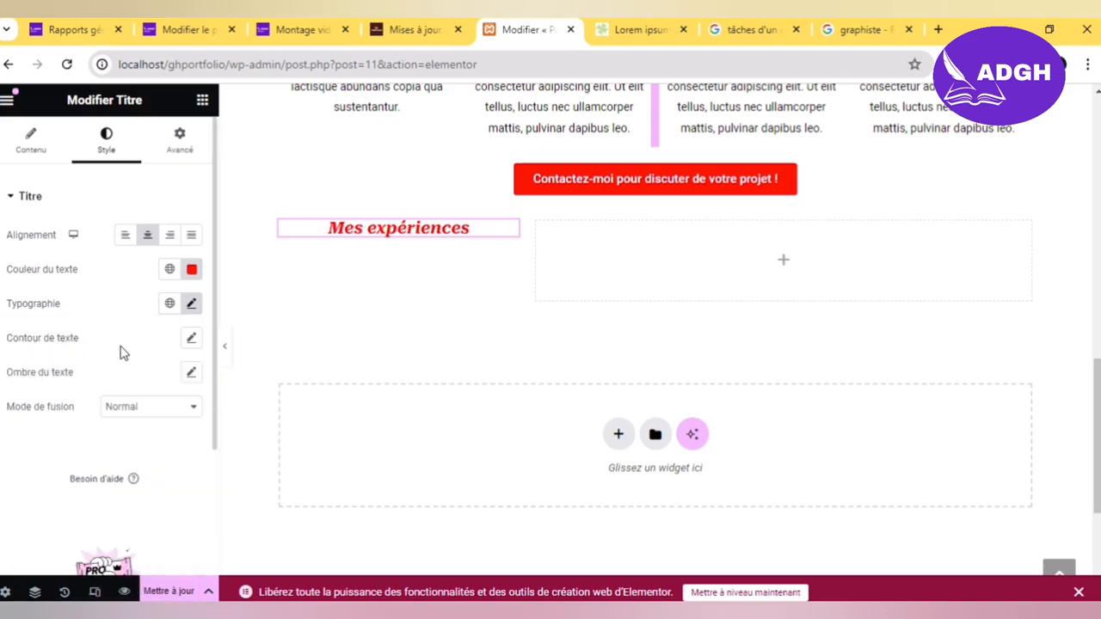
# Step: Enlarge the "Mes expériences" heading's font size until it wraps onto two lines in its column, and update the page
pyautogui.click(191, 305)
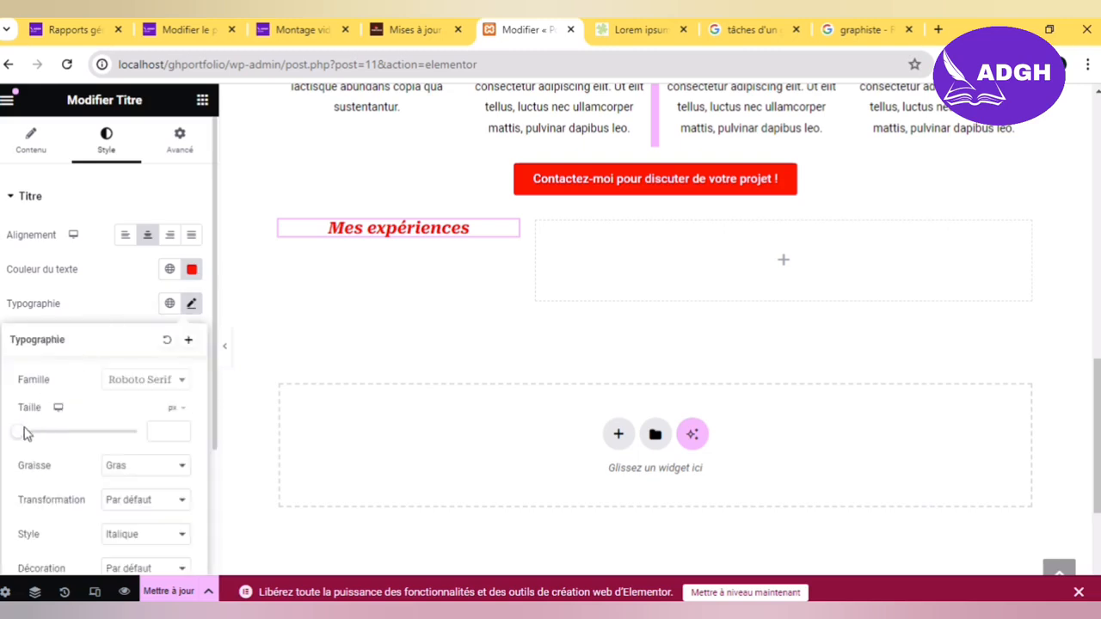
pyautogui.moveTo(22, 432); pyautogui.dragTo(68, 435)
pyautogui.moveTo(62, 437); pyautogui.dragTo(46, 432)
pyautogui.click(97, 269)
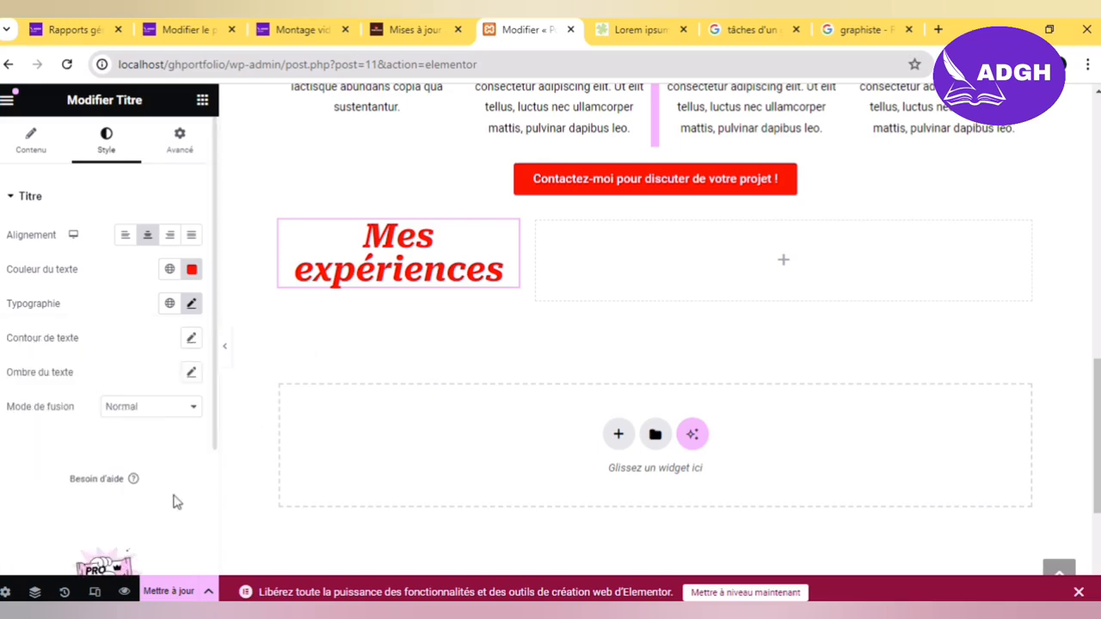
pyautogui.click(174, 593)
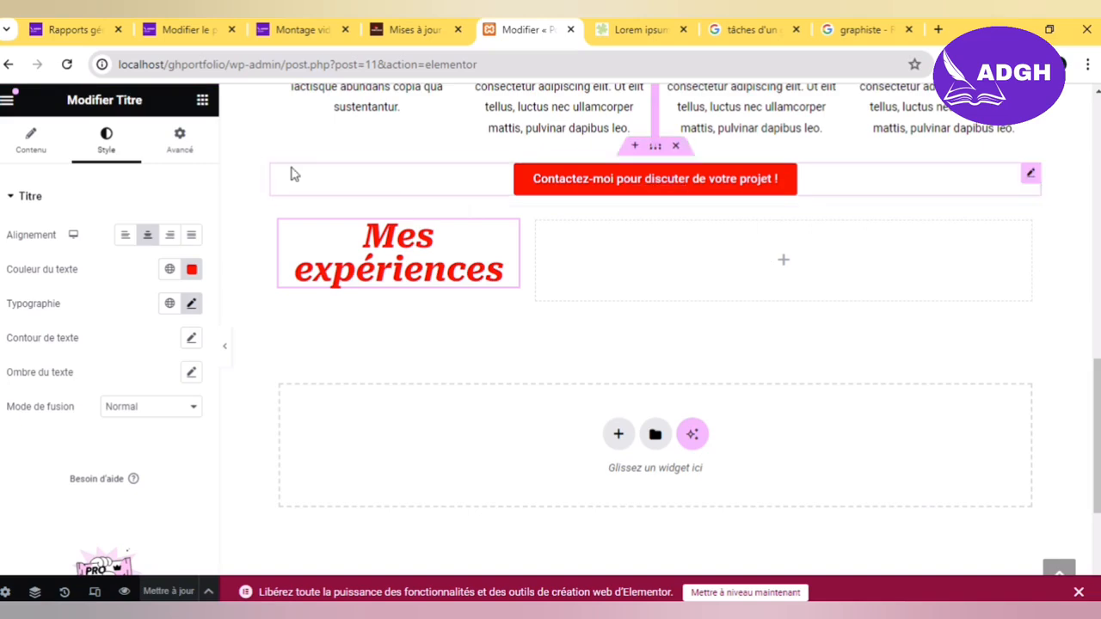
# Step: Add a Grille container to the empty column beside "Mes expériences" and place an Éditeur de texte widget in its first cell
pyautogui.click(203, 105)
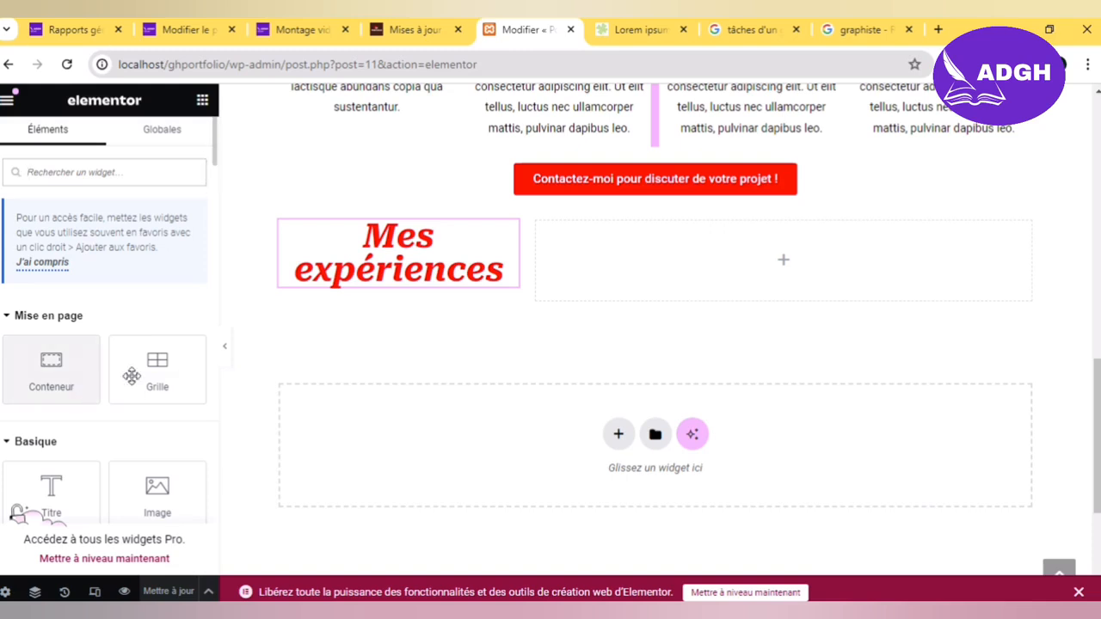
pyautogui.moveTo(141, 371); pyautogui.dragTo(658, 258)
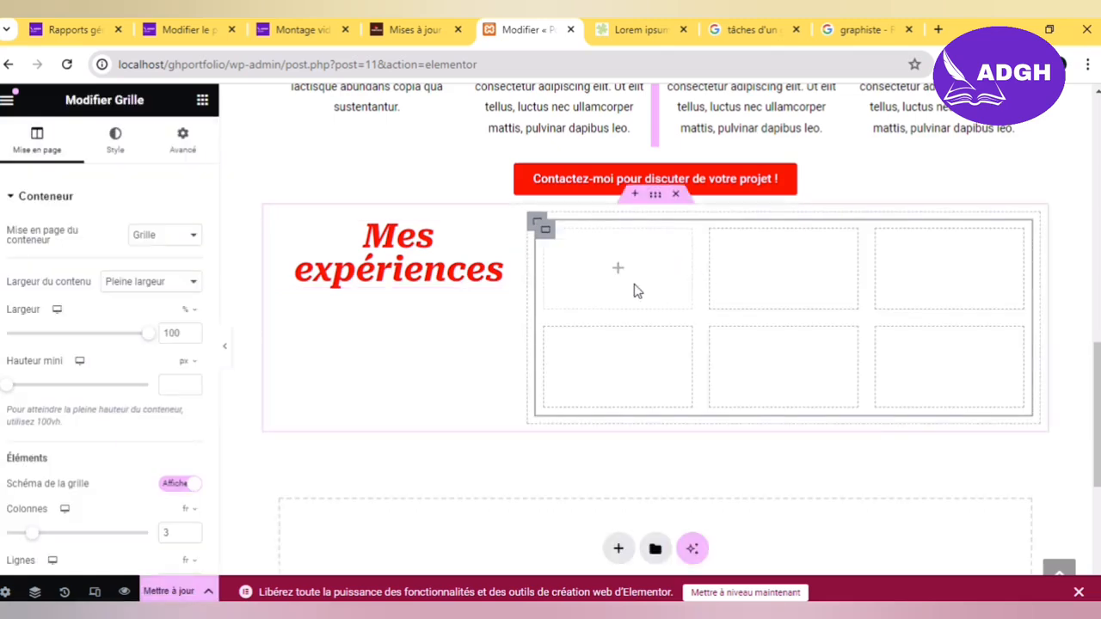
pyautogui.click(634, 285)
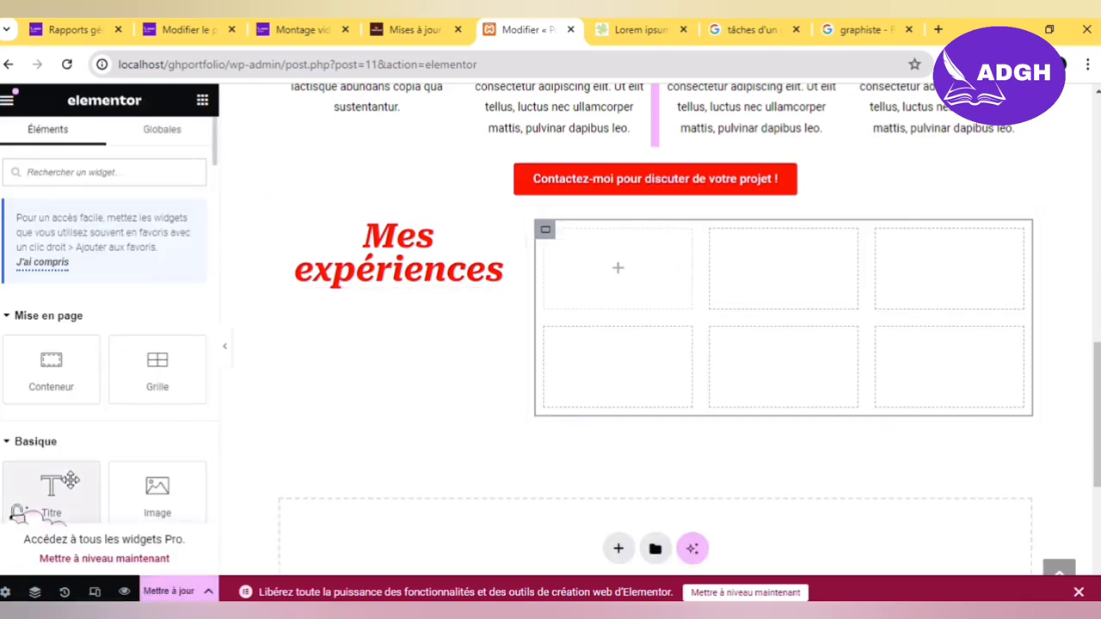
pyautogui.moveTo(70, 480); pyautogui.dragTo(124, 444)
pyautogui.moveTo(214, 157); pyautogui.dragTo(213, 183)
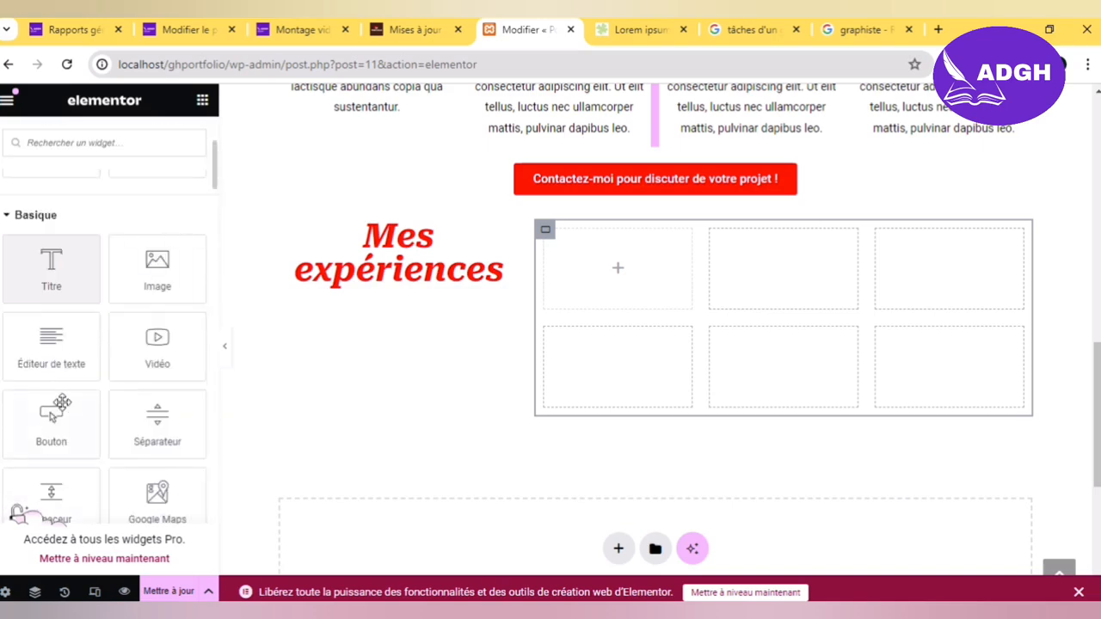
pyautogui.moveTo(53, 355); pyautogui.dragTo(599, 289)
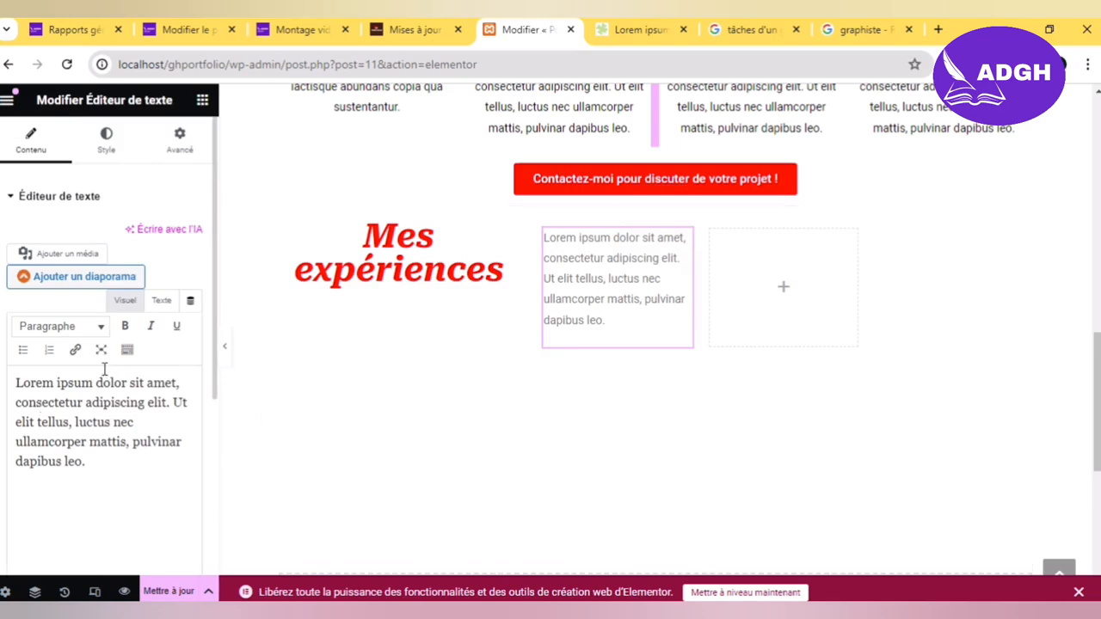
# Step: Copy "Haec ubi latius fama" from the Lorem Ipsum generator page and insert it as a separate first line in the text widget
pyautogui.click(648, 36)
pyautogui.click(534, 399)
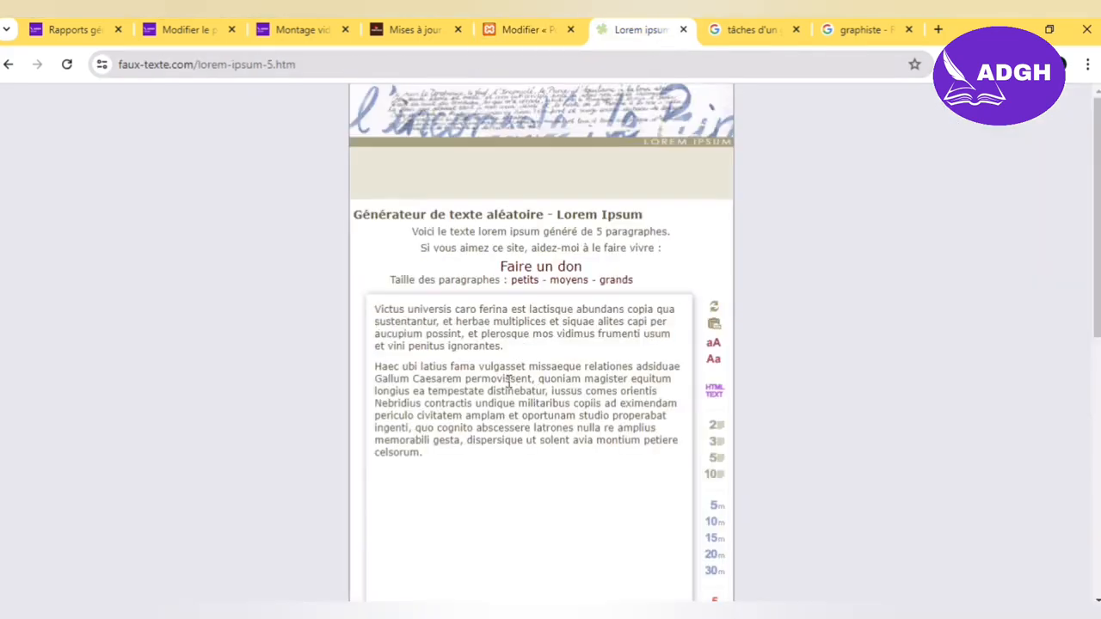
pyautogui.moveTo(476, 367); pyautogui.dragTo(379, 368)
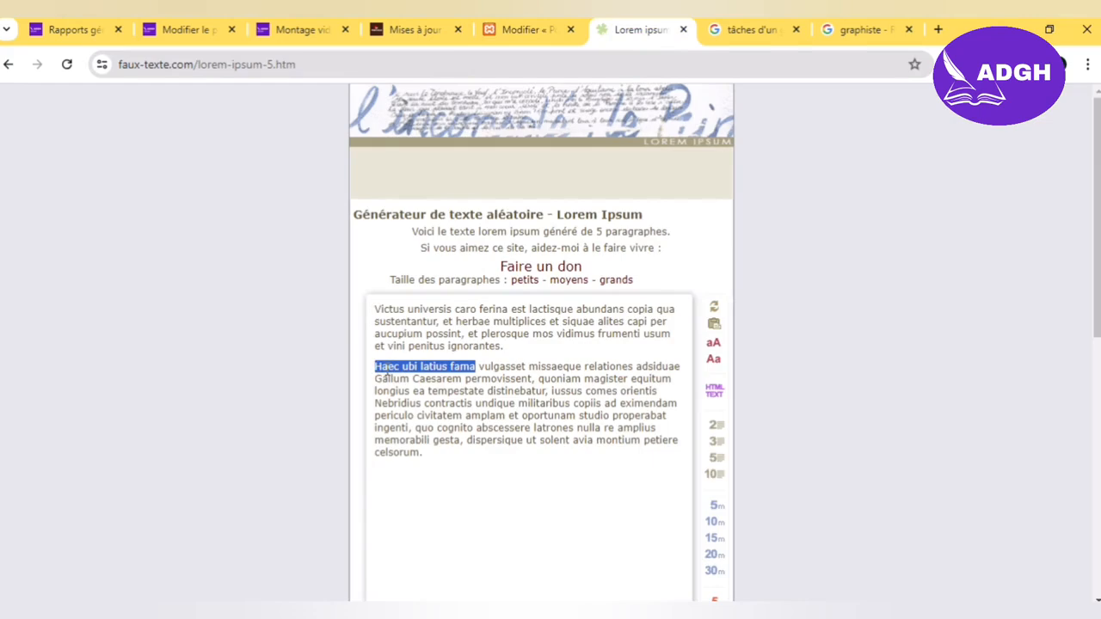
pyautogui.click(529, 30)
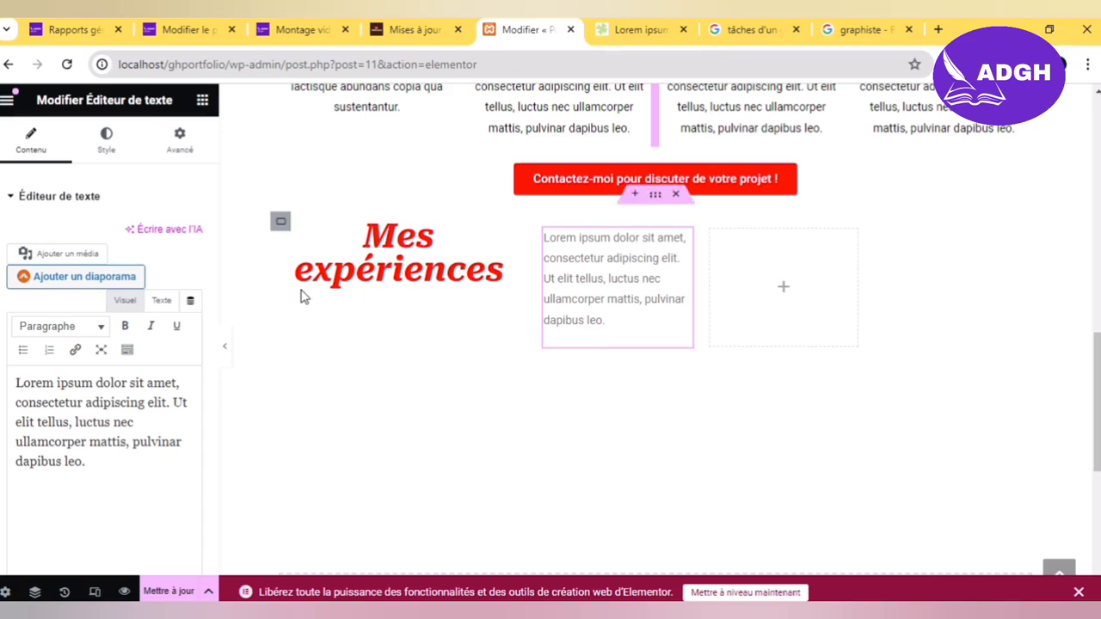
pyautogui.click(19, 384)
pyautogui.press('Return')
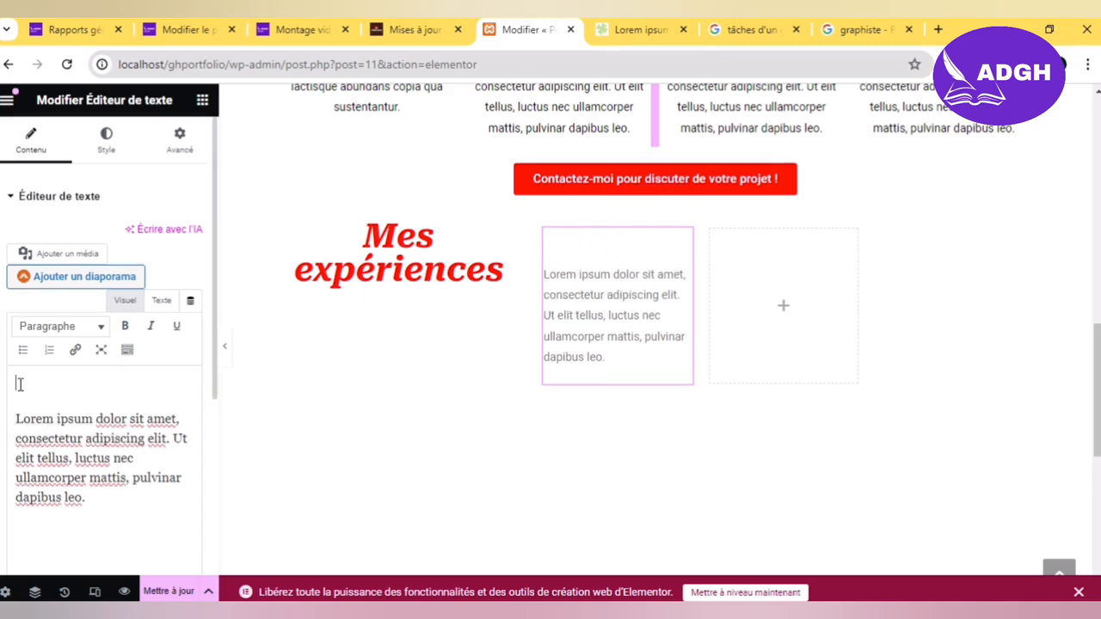
pyautogui.write('Haec ubi latius fama')
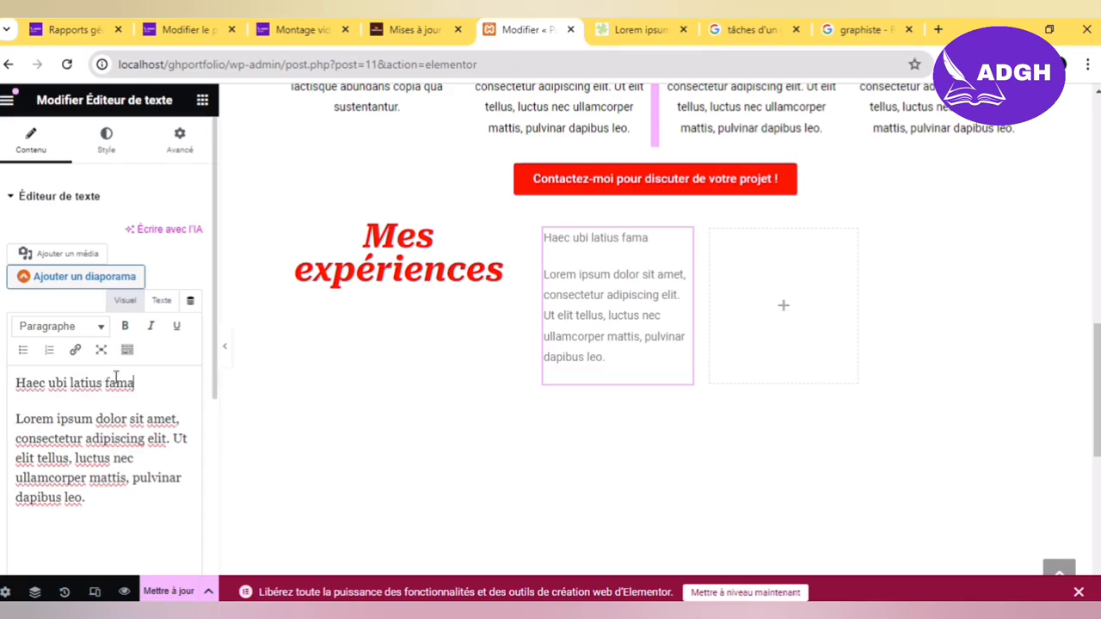
# Step: Make the "Haec ubi latius fama" line bold in the text widget
pyautogui.moveTo(137, 382); pyautogui.dragTo(17, 383)
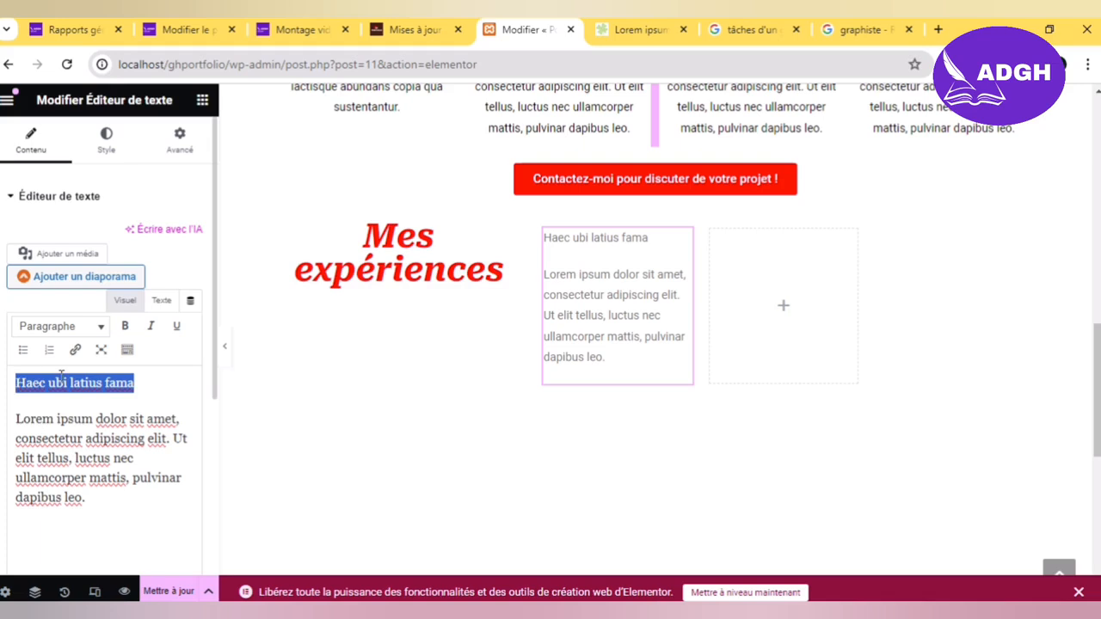
pyautogui.click(125, 329)
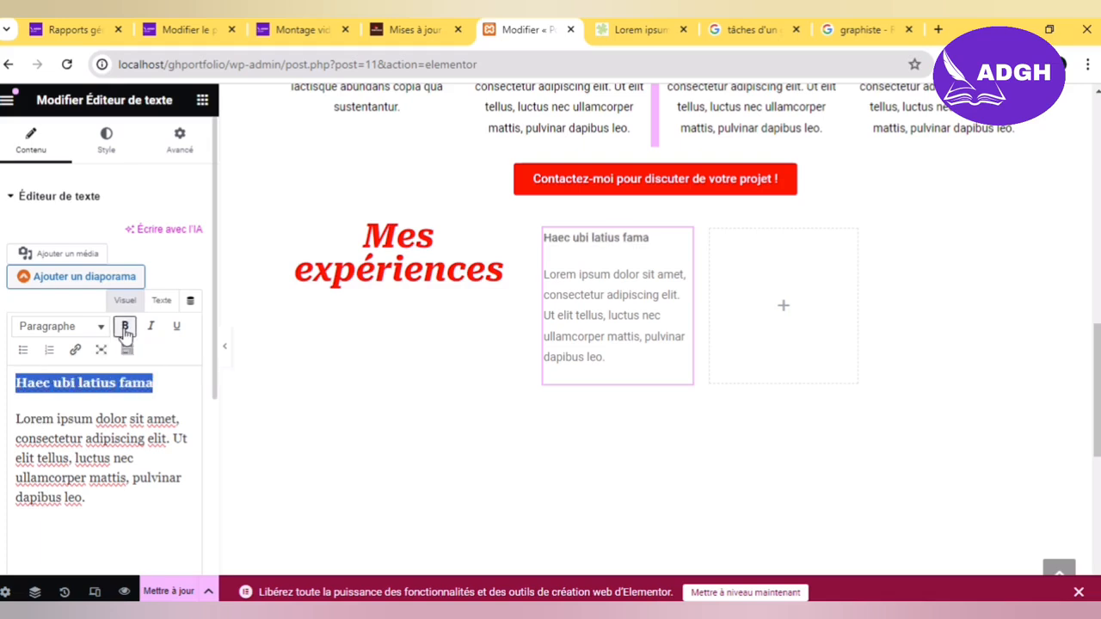
pyautogui.click(156, 386)
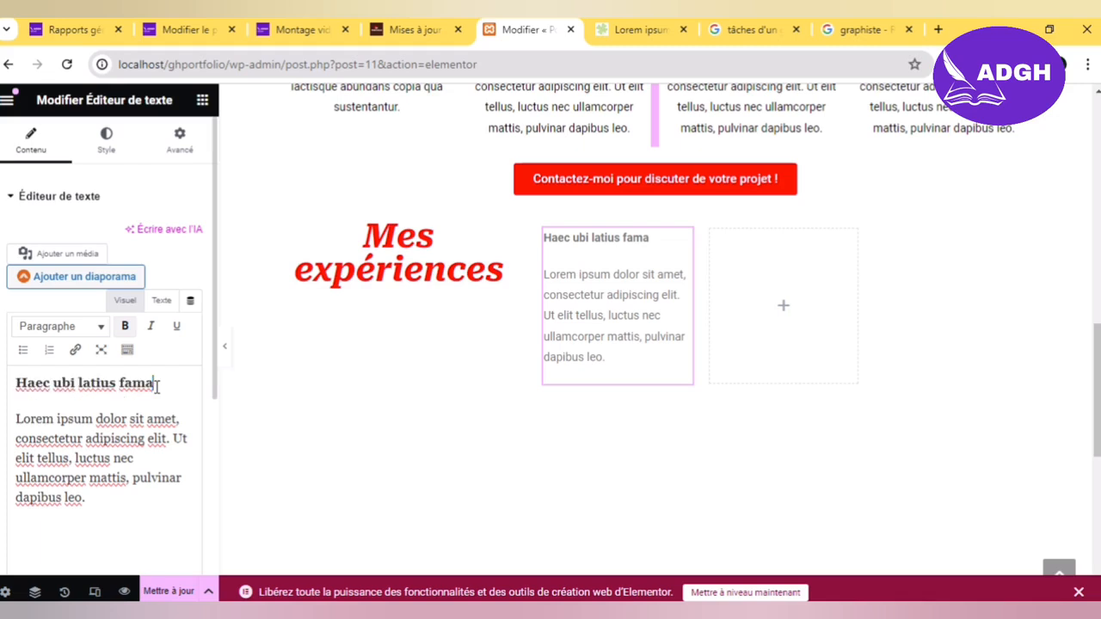
# Step: Justify the text widget's content and set its text color to black
pyautogui.click(116, 153)
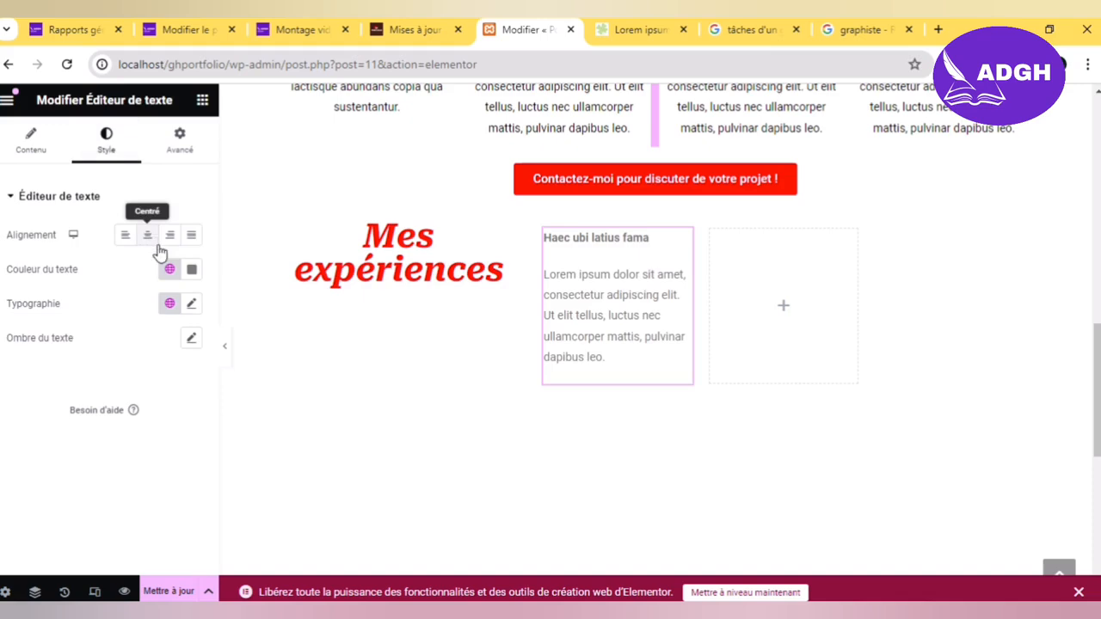
pyautogui.click(189, 247)
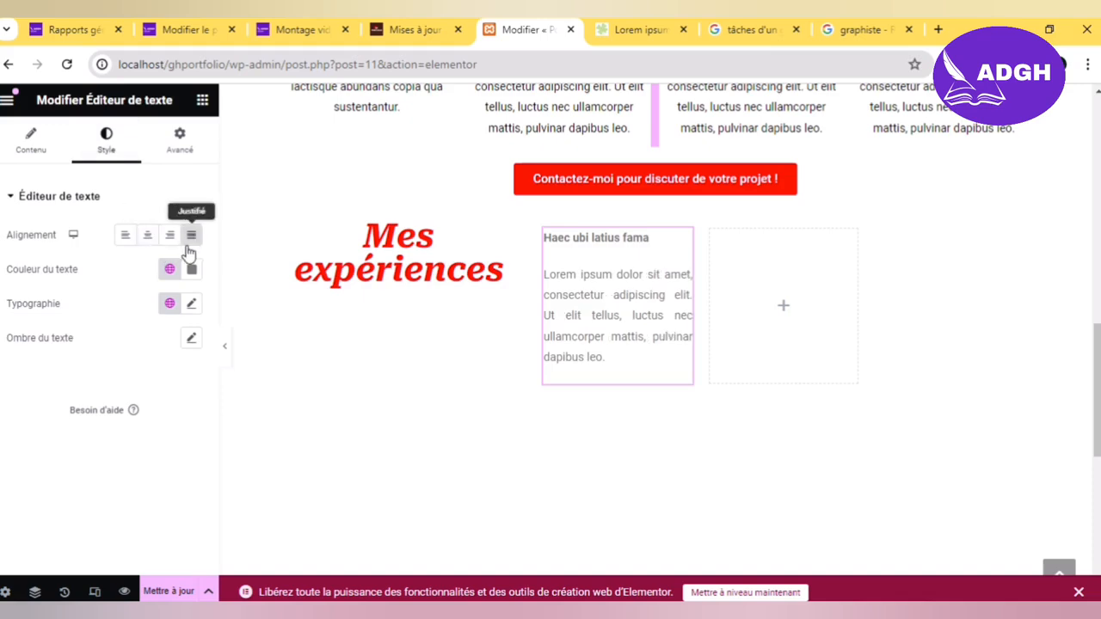
pyautogui.click(191, 270)
pyautogui.moveTo(98, 398)
pyautogui.mouseDown()
pyautogui.moveTo(105, 452)
pyautogui.moveTo(59, 466)
pyautogui.mouseUp()
pyautogui.click(59, 465)
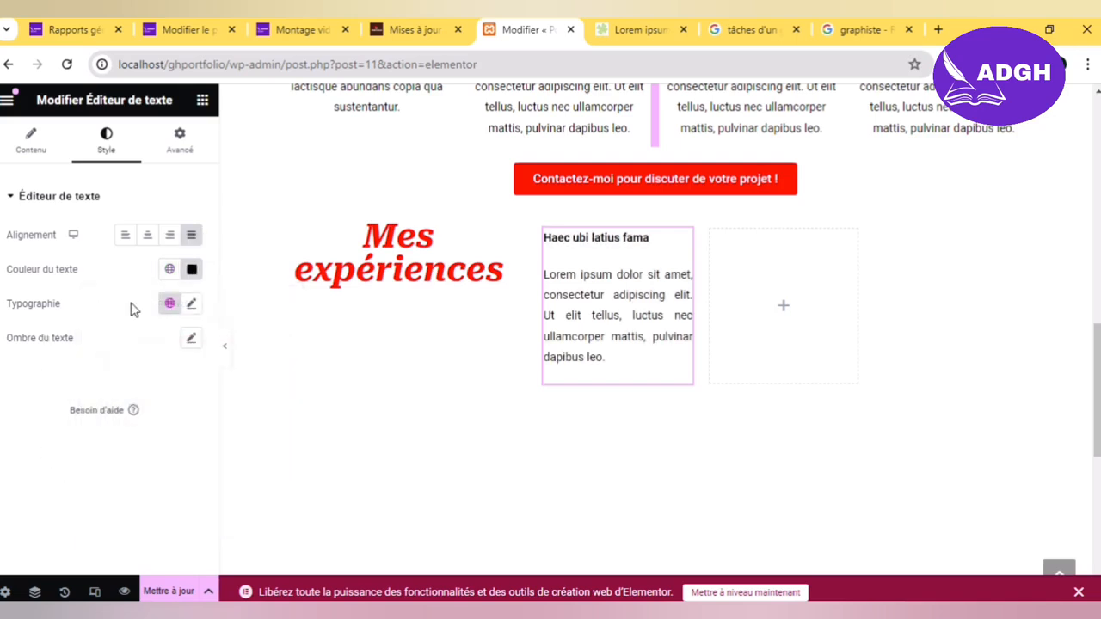
pyautogui.click(657, 274)
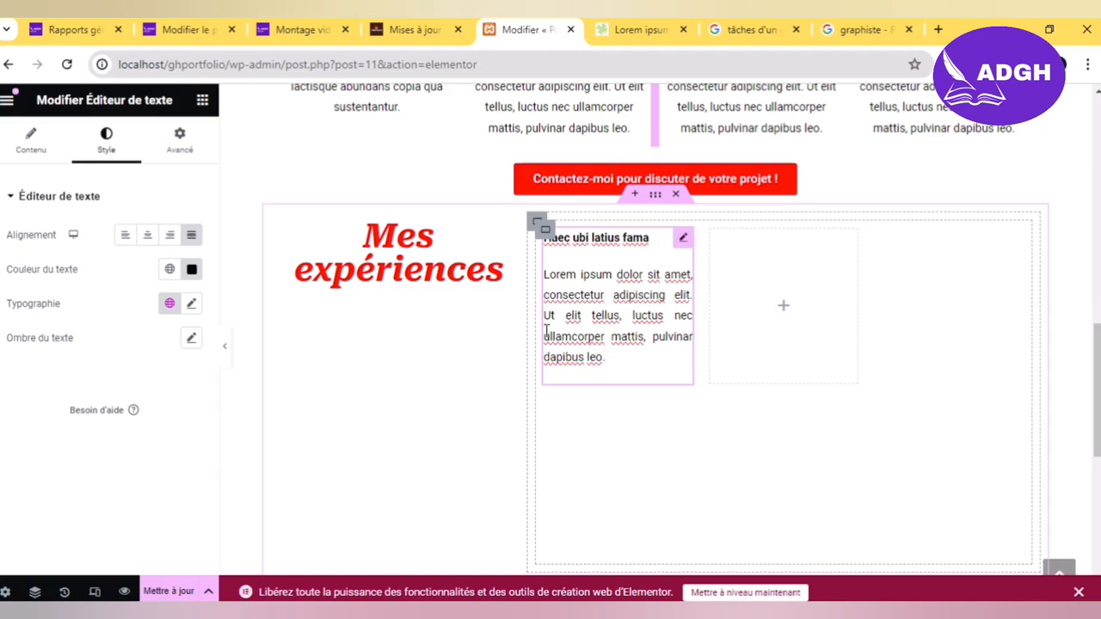
pyautogui.click(609, 487)
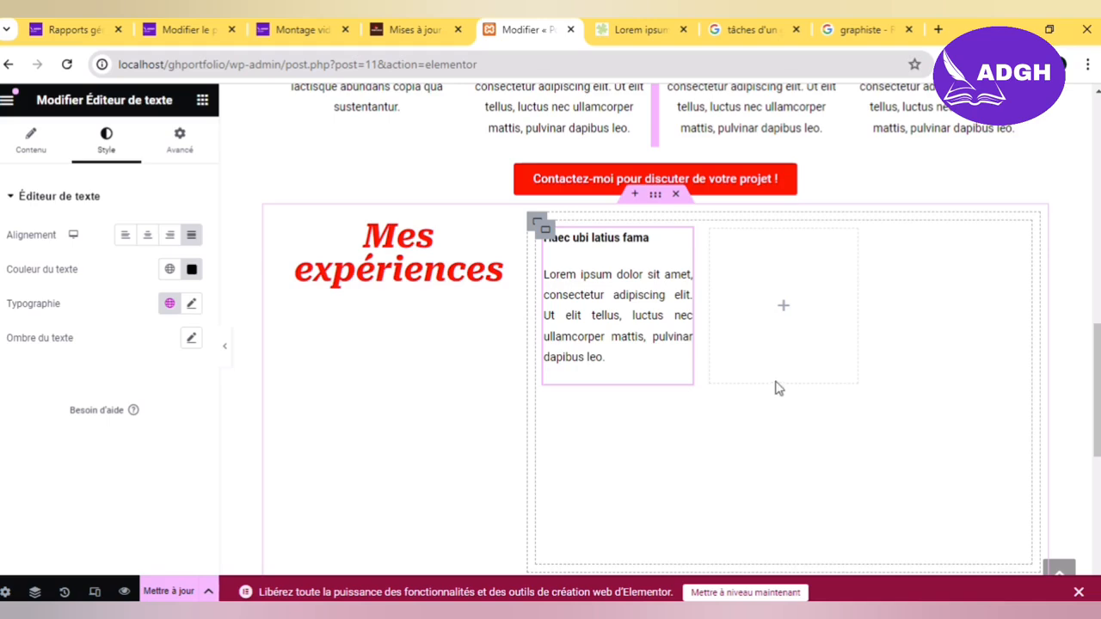
# Step: Try to copy the text widget and paste it into the grid's next cell
pyautogui.rightClick(650, 329)
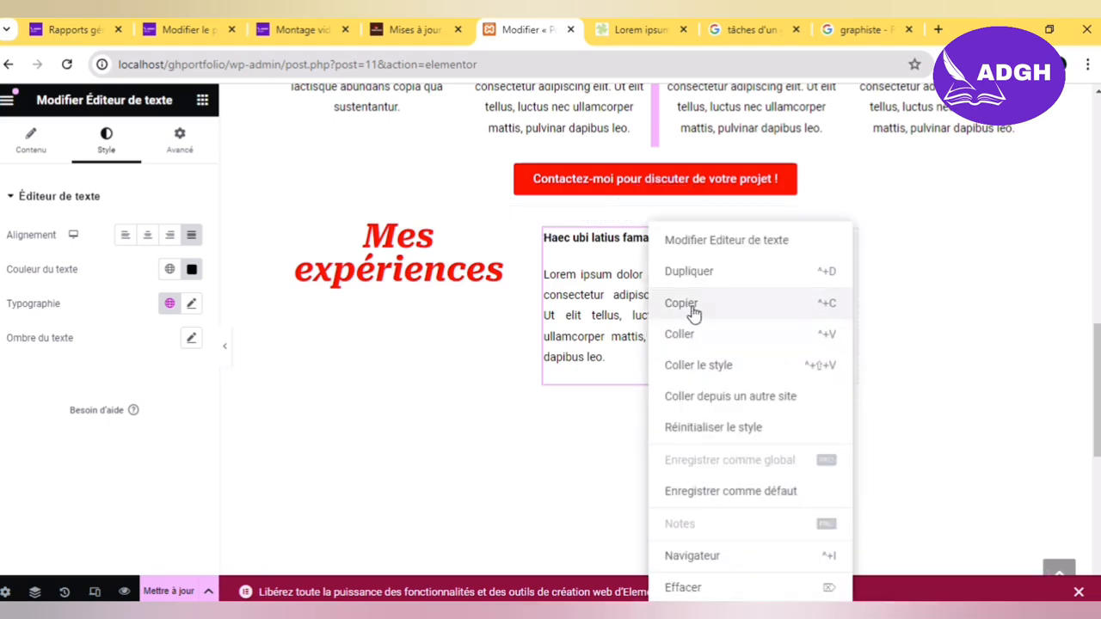
pyautogui.click(691, 306)
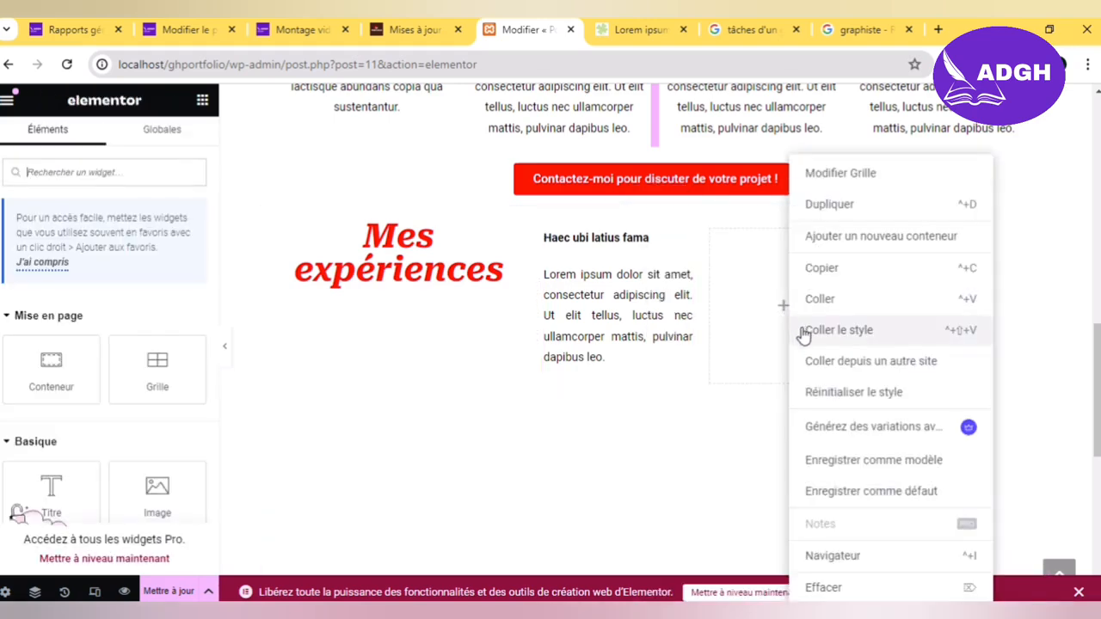
pyautogui.rightClick(795, 322)
pyautogui.click(821, 331)
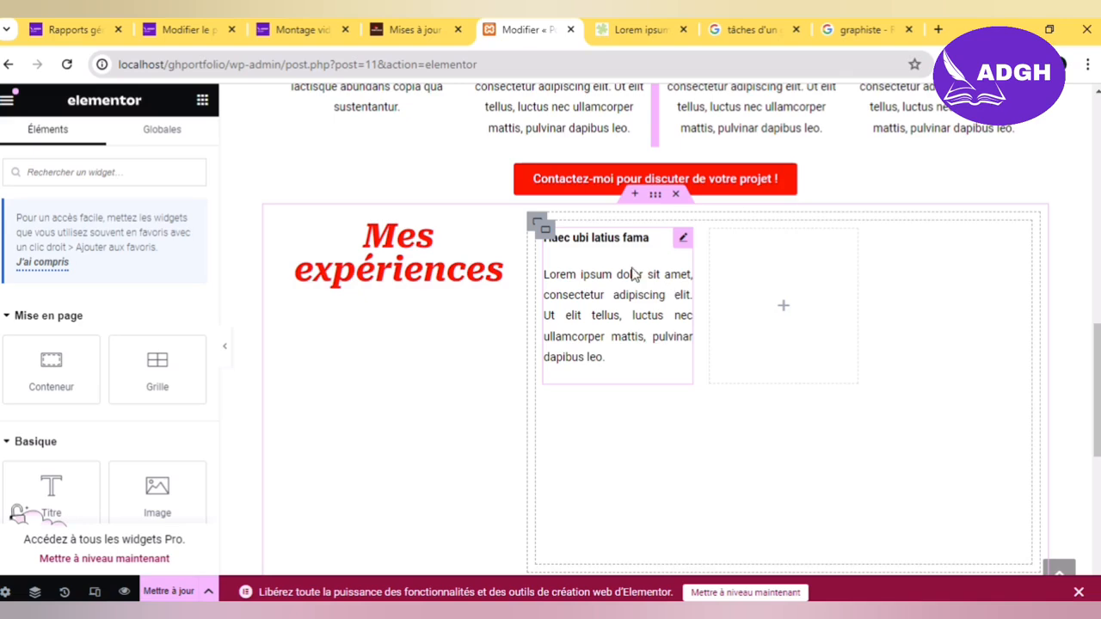
# Step: Delete the grid and place an Éditeur de texte widget directly in the wide column beside "Mes expériences"
pyautogui.rightClick(548, 244)
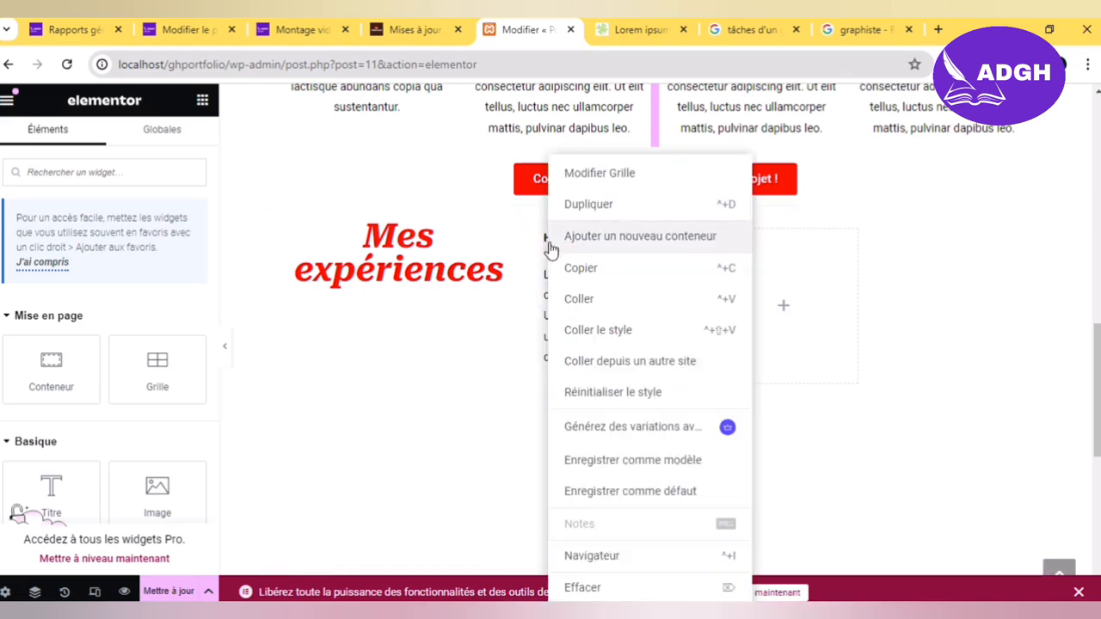
pyautogui.click(616, 585)
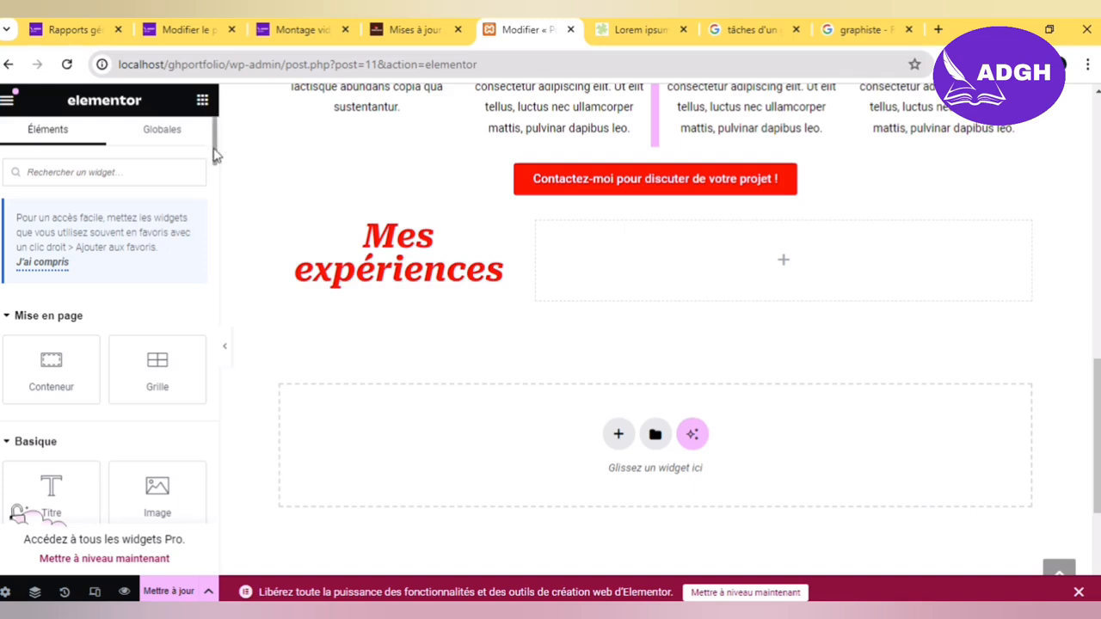
pyautogui.moveTo(215, 153); pyautogui.dragTo(210, 191)
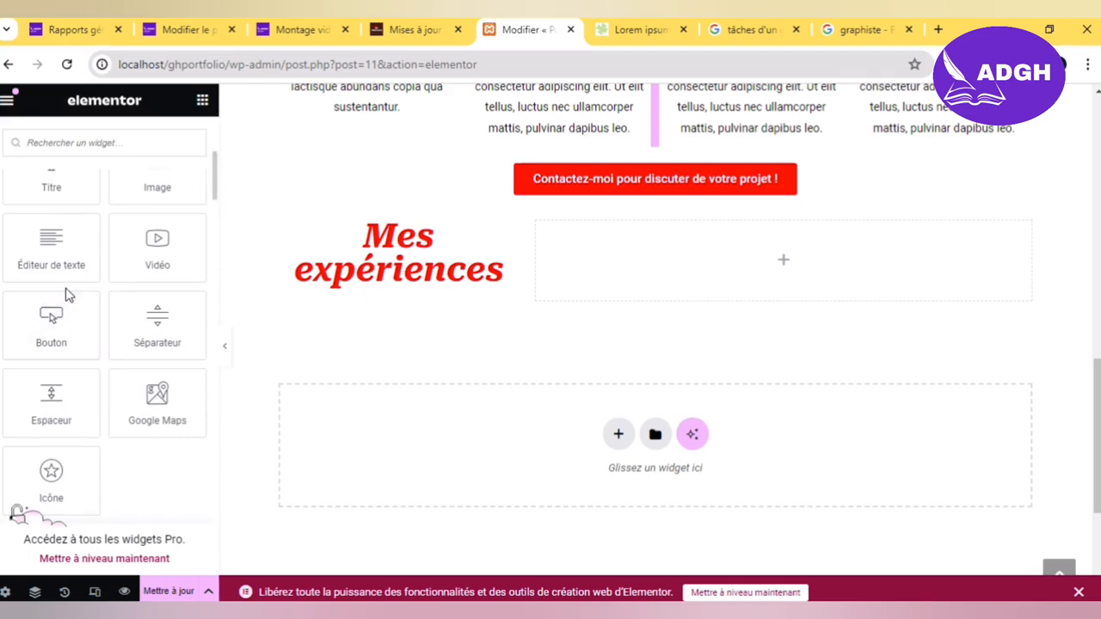
pyautogui.moveTo(64, 265); pyautogui.dragTo(621, 259)
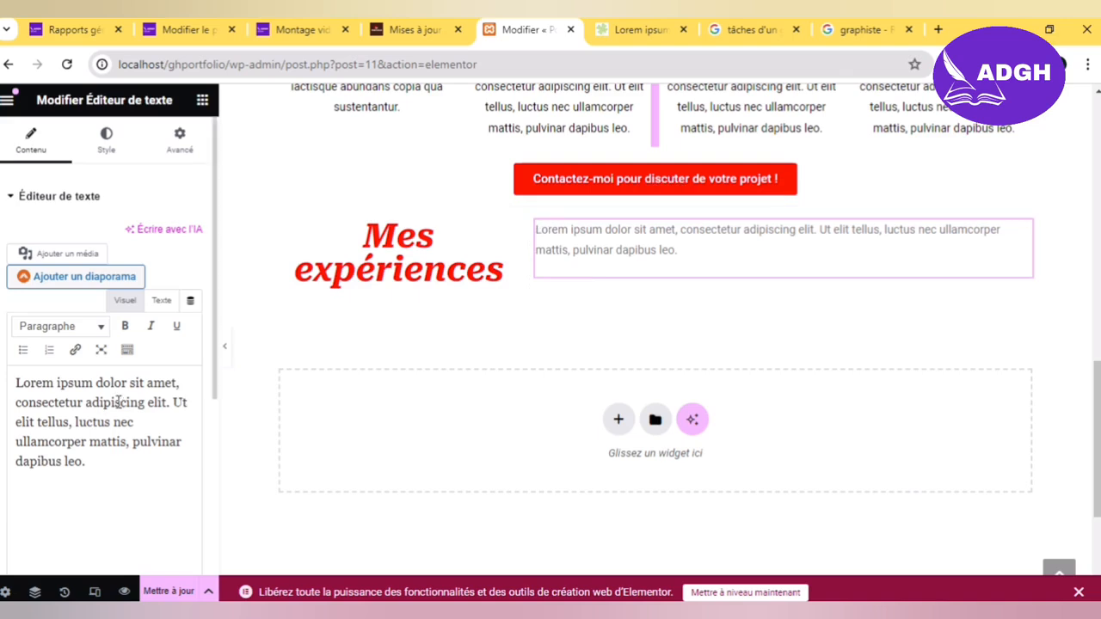
# Step: Make "Lorem ipsum dolor" bold and move the rest of the text into its own paragraph below
pyautogui.moveTo(127, 381); pyautogui.dragTo(15, 382)
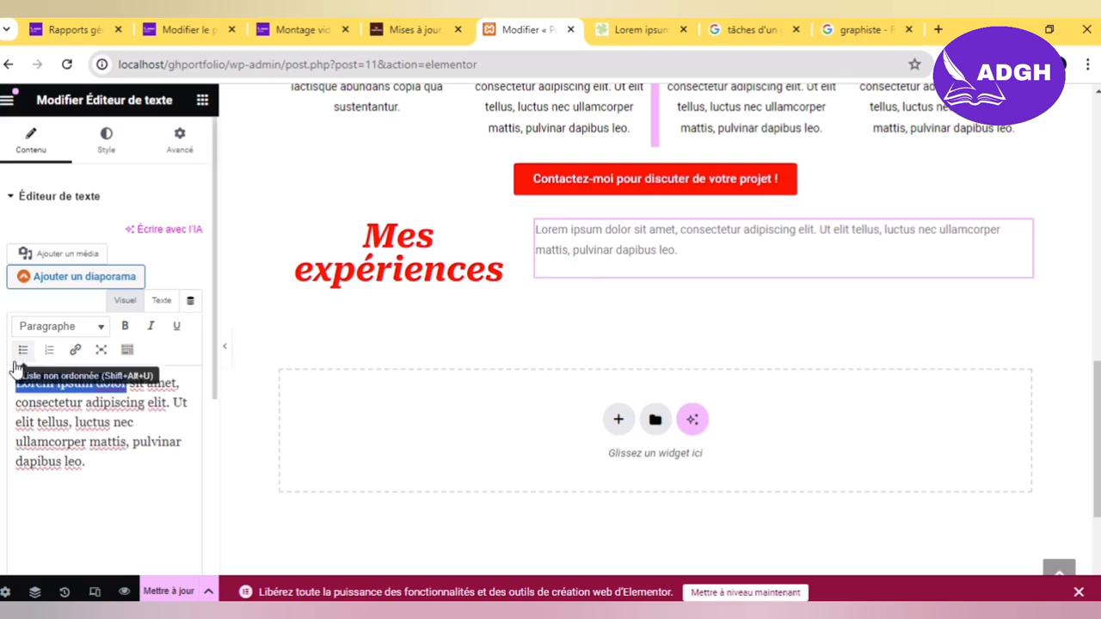
pyautogui.click(125, 326)
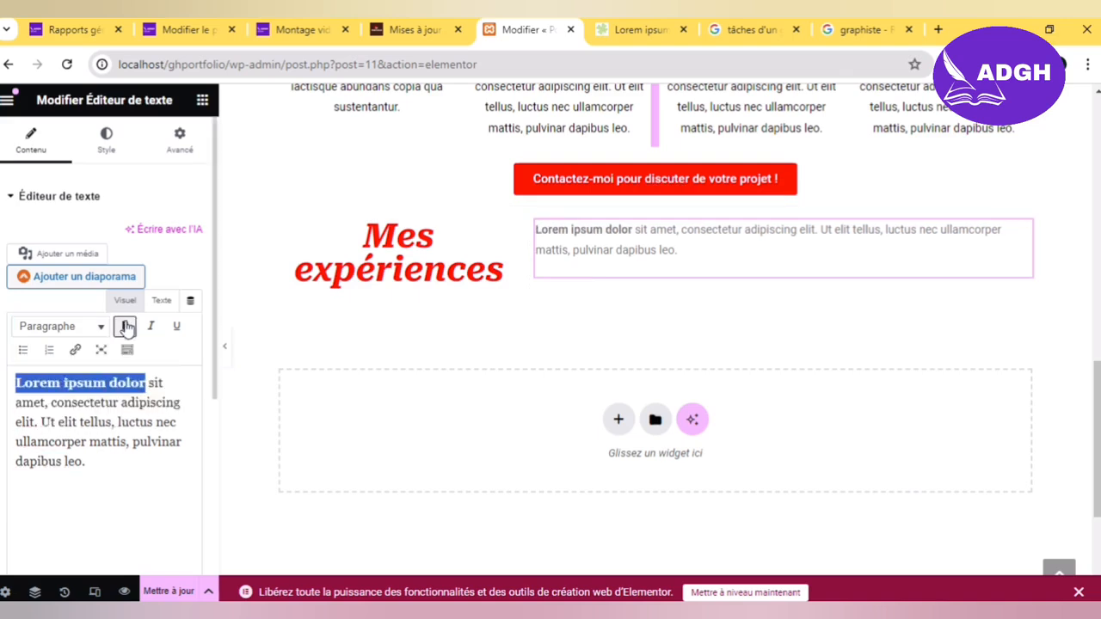
pyautogui.click(149, 387)
pyautogui.press('Return')
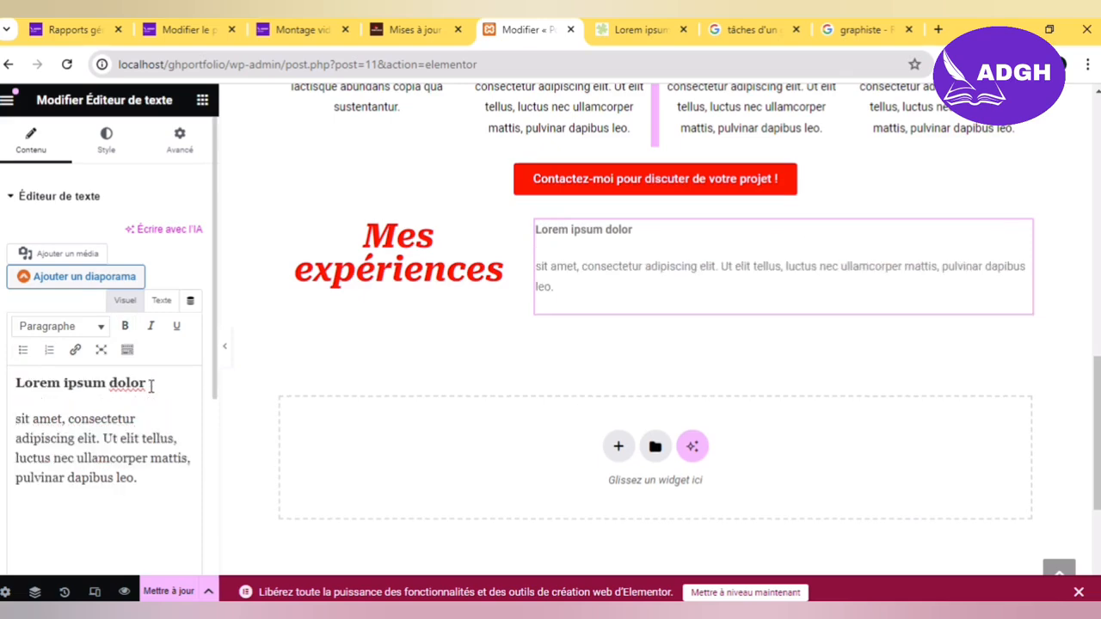
# Step: Copy the text widget, paste it twice into the "Mes expériences" section's outer container, and update the page
pyautogui.rightClick(572, 269)
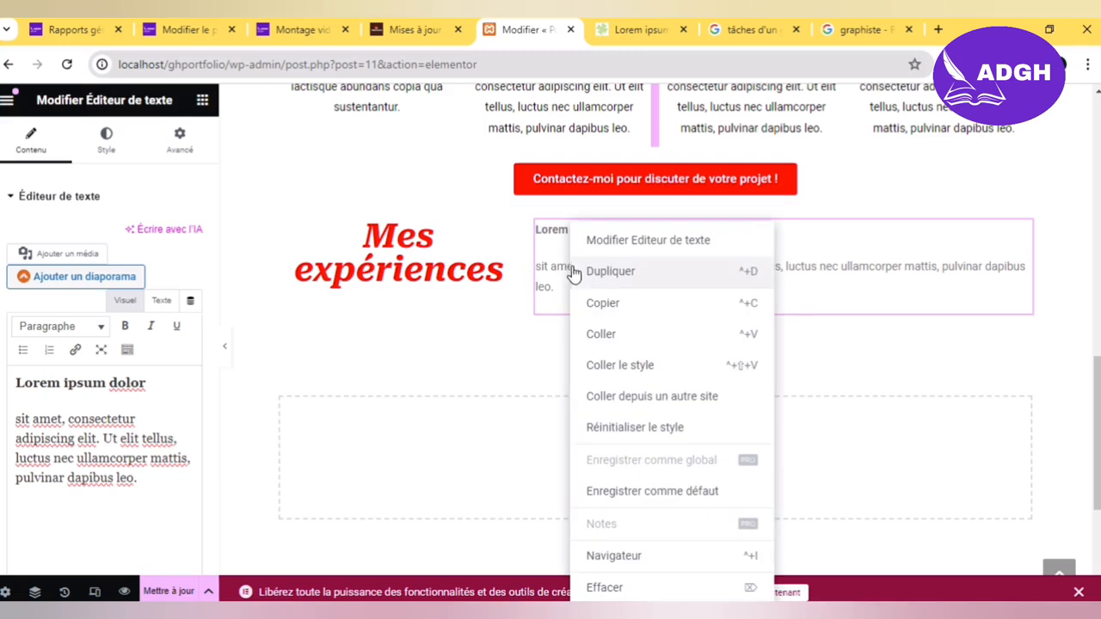
pyautogui.click(590, 309)
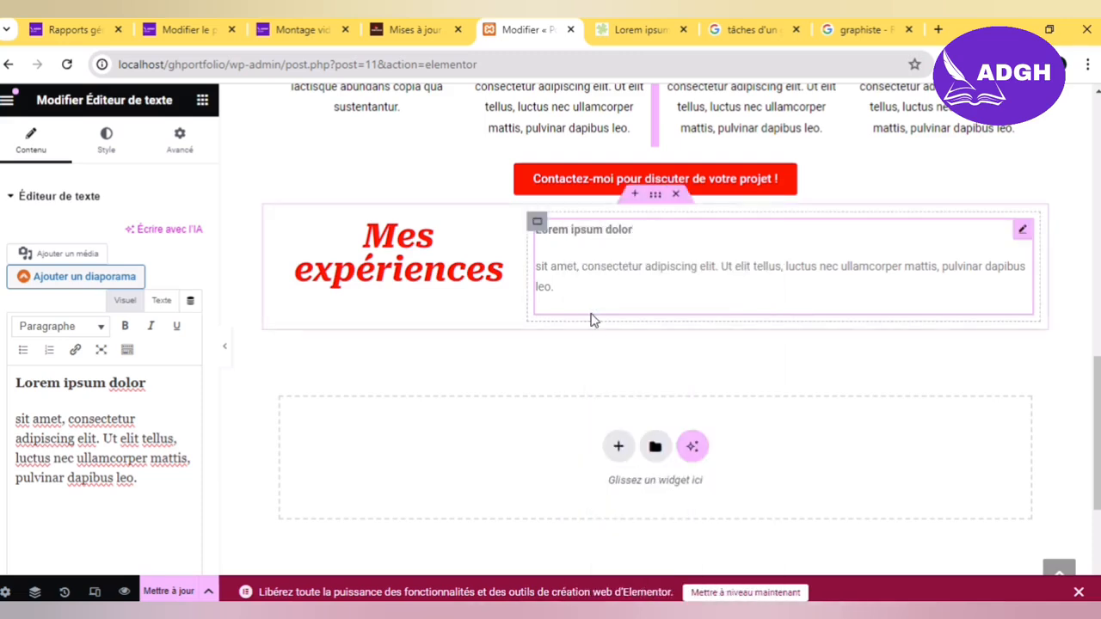
pyautogui.rightClick(597, 332)
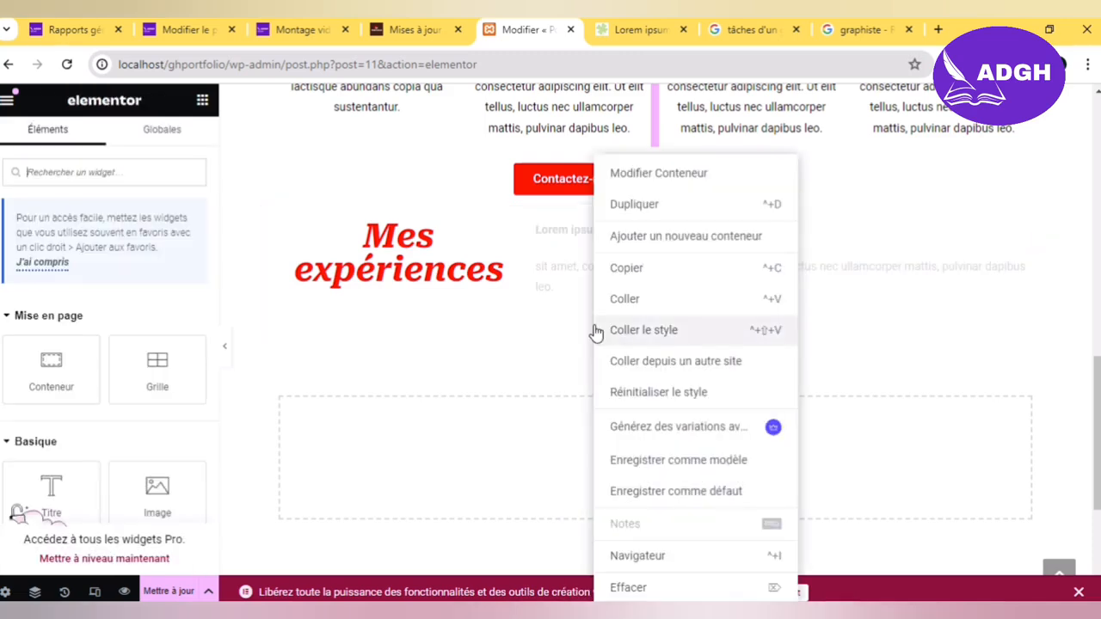
pyautogui.click(629, 316)
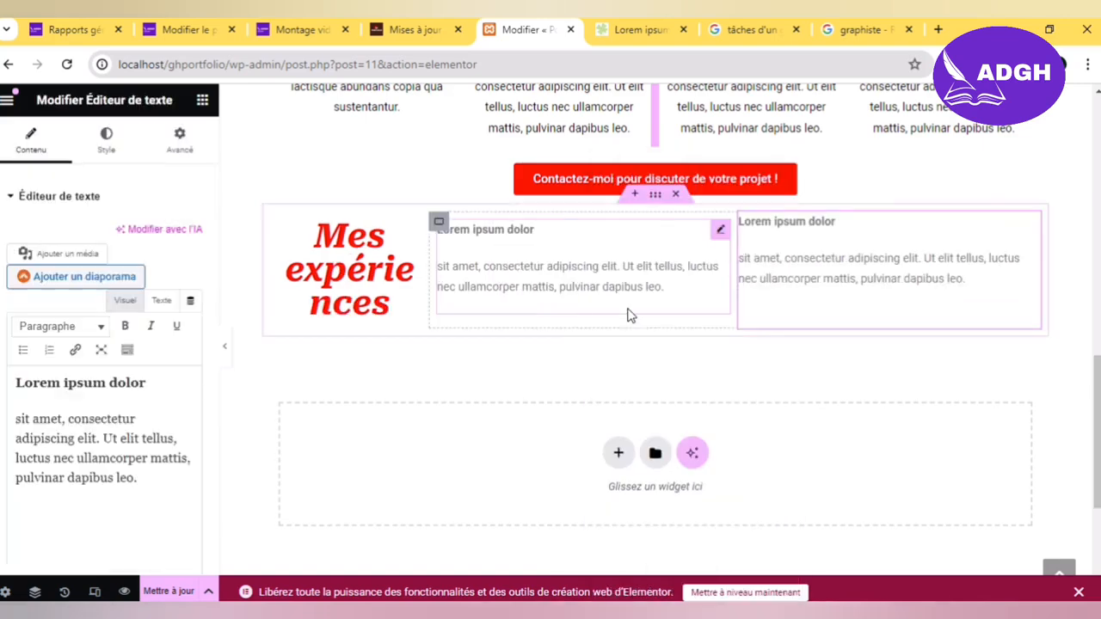
pyautogui.rightClick(705, 338)
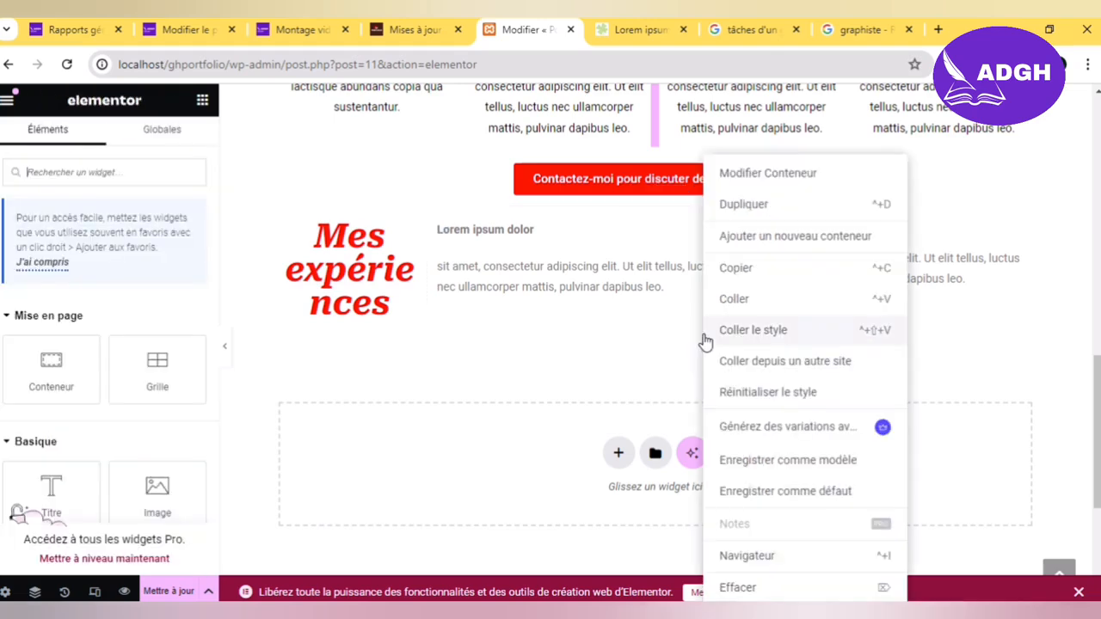
pyautogui.click(737, 300)
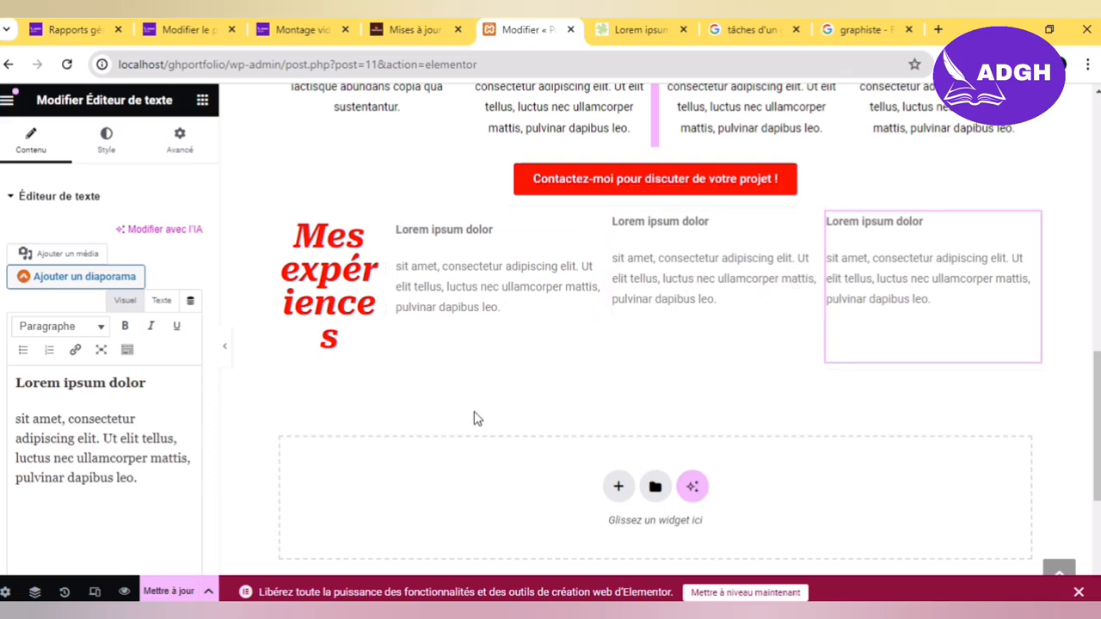
pyautogui.click(168, 591)
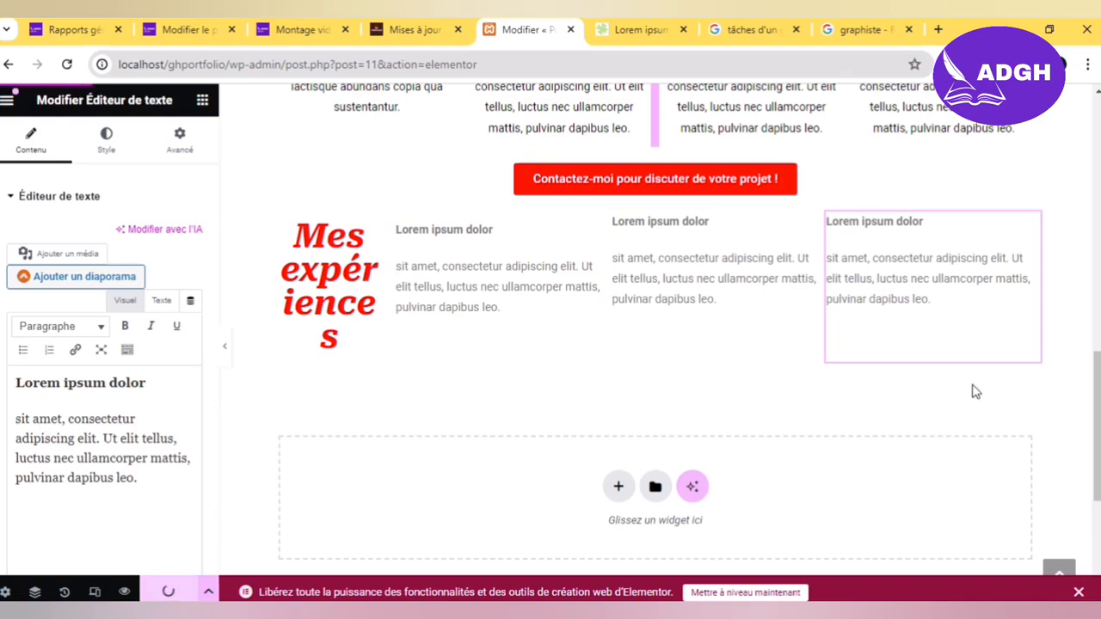
# Step: Review the whole portfolio page from its header down to the "Mes expériences" section
pyautogui.scroll(2, 1096, 393)
pyautogui.scroll(8, 1097, 393)
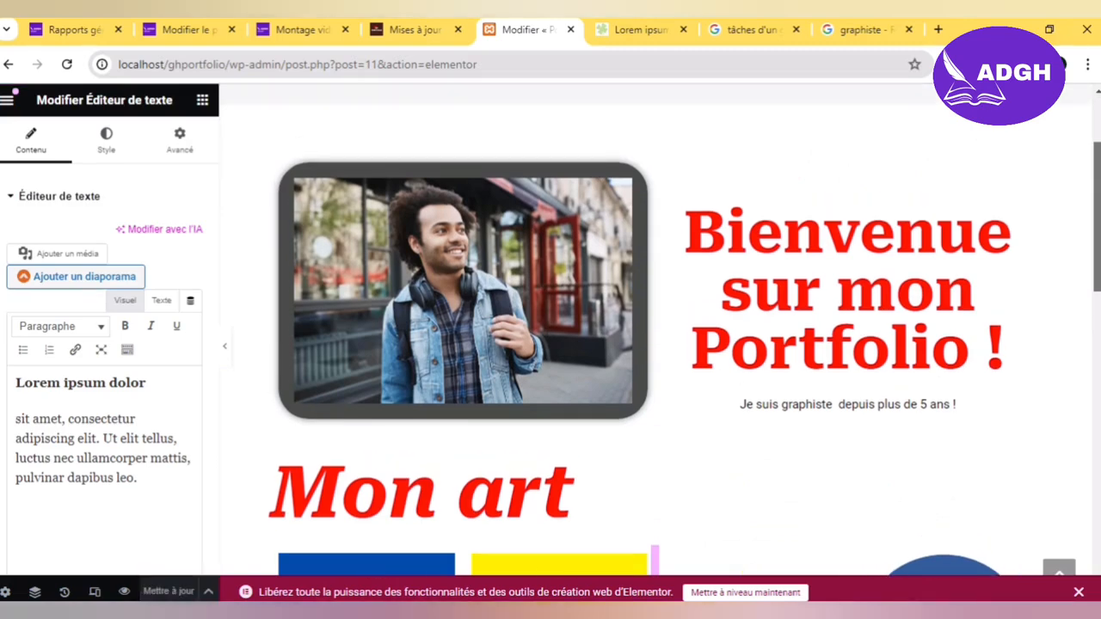
pyautogui.scroll(2, 654, 344)
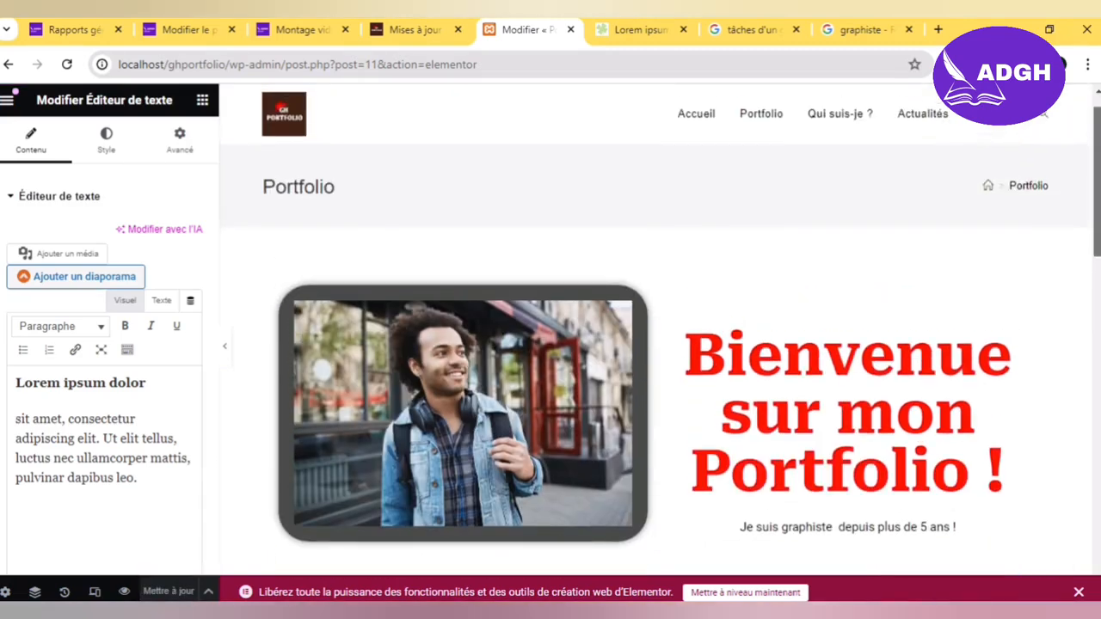
pyautogui.scroll(1, 654, 344)
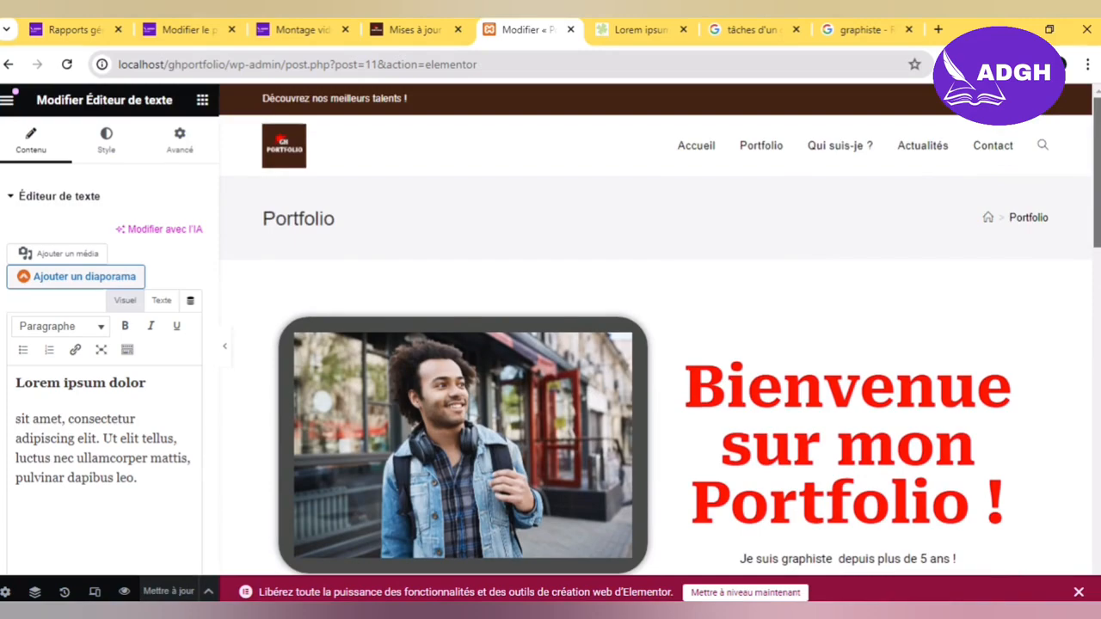
pyautogui.scroll(-5, 654, 344)
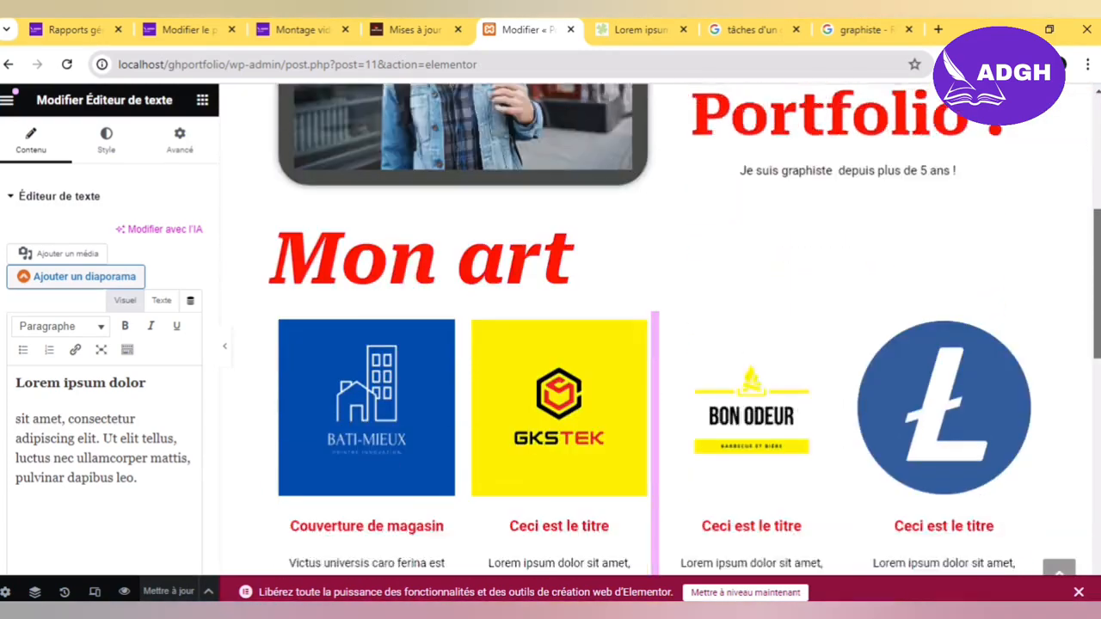
pyautogui.scroll(-4, 654, 344)
pyautogui.scroll(-2, 654, 344)
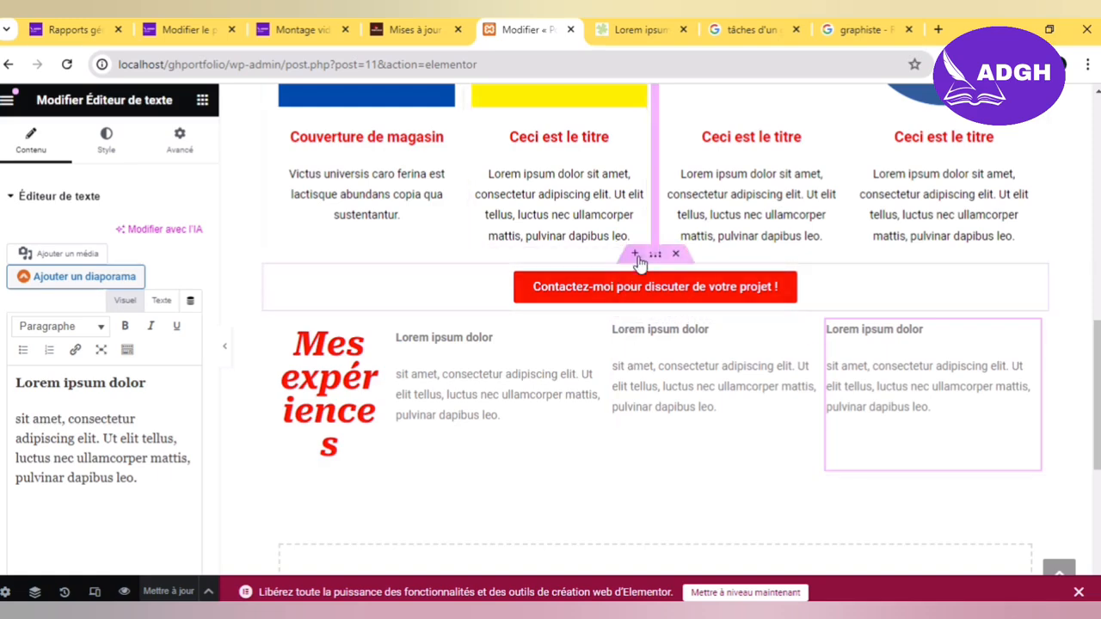
# Step: Add an Espaceur widget above the "Contactez-moi pour discuter de votre projet !" button
pyautogui.click(635, 255)
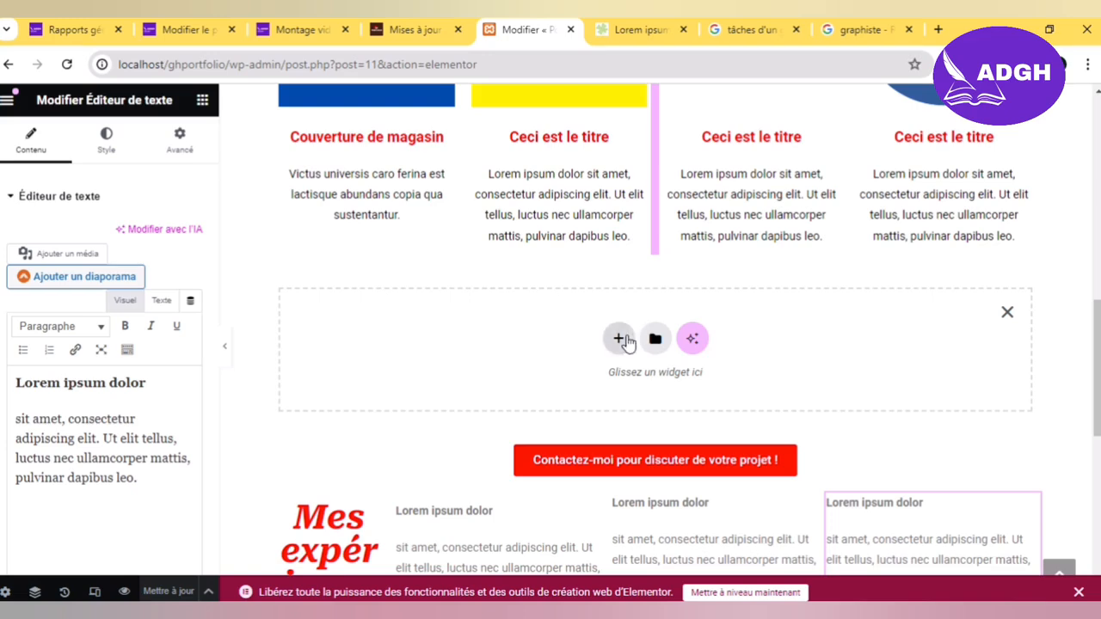
pyautogui.click(1008, 315)
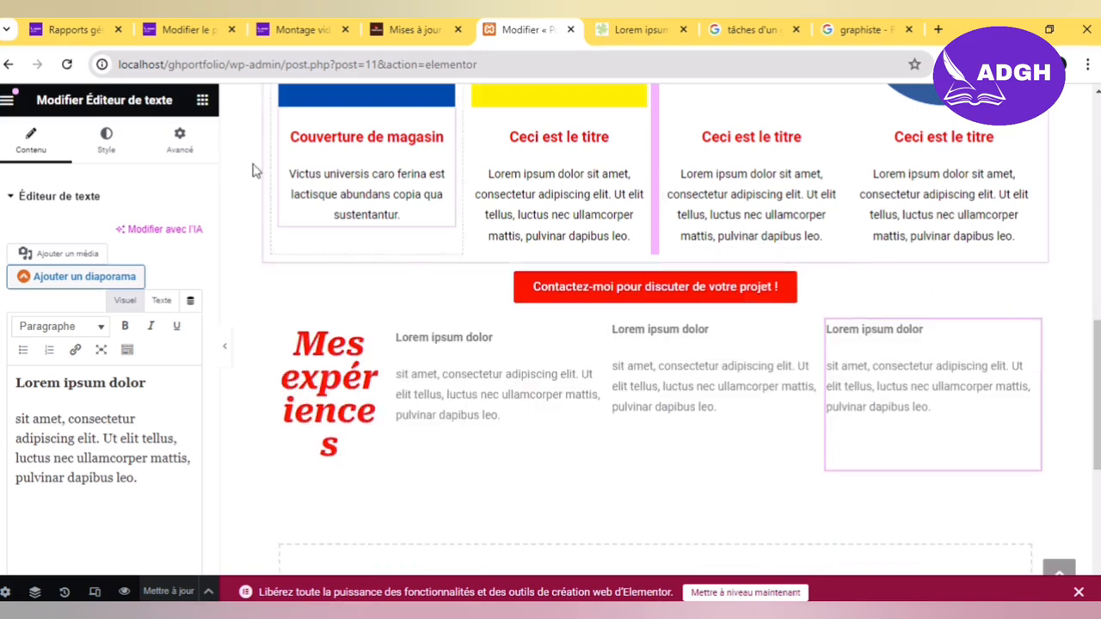
pyautogui.click(202, 100)
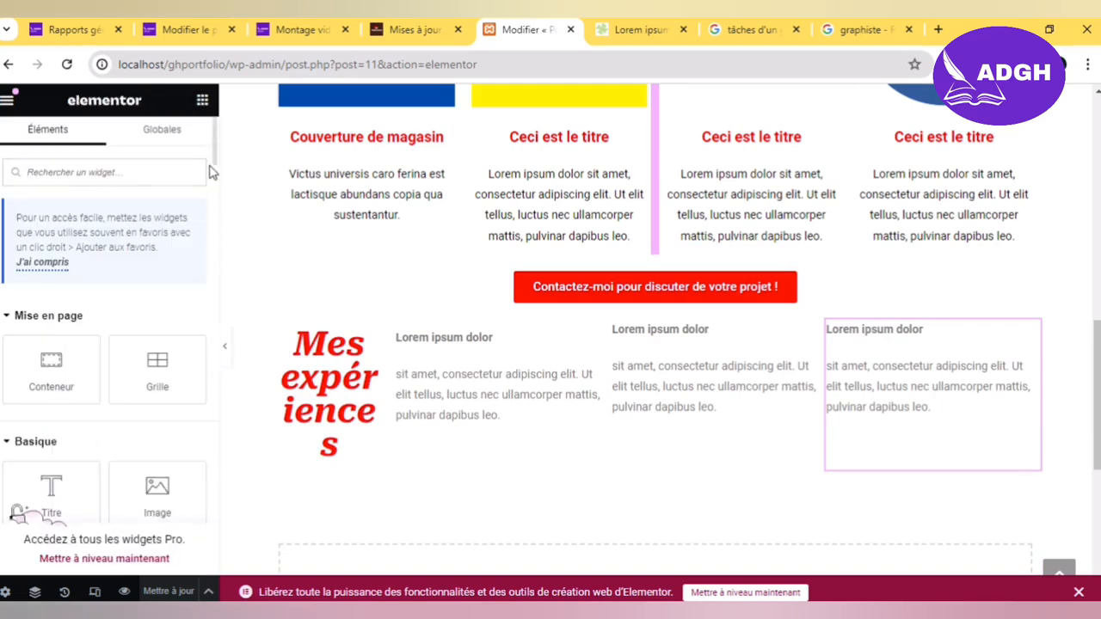
pyautogui.scroll(-5, 215, 164)
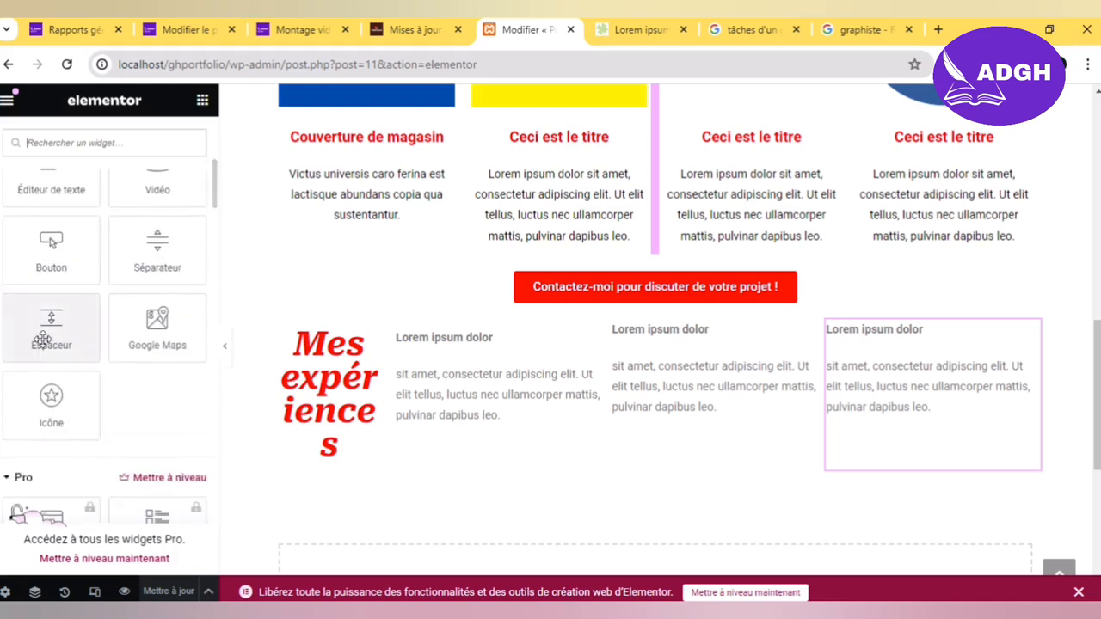
pyautogui.moveTo(42, 340); pyautogui.dragTo(497, 280)
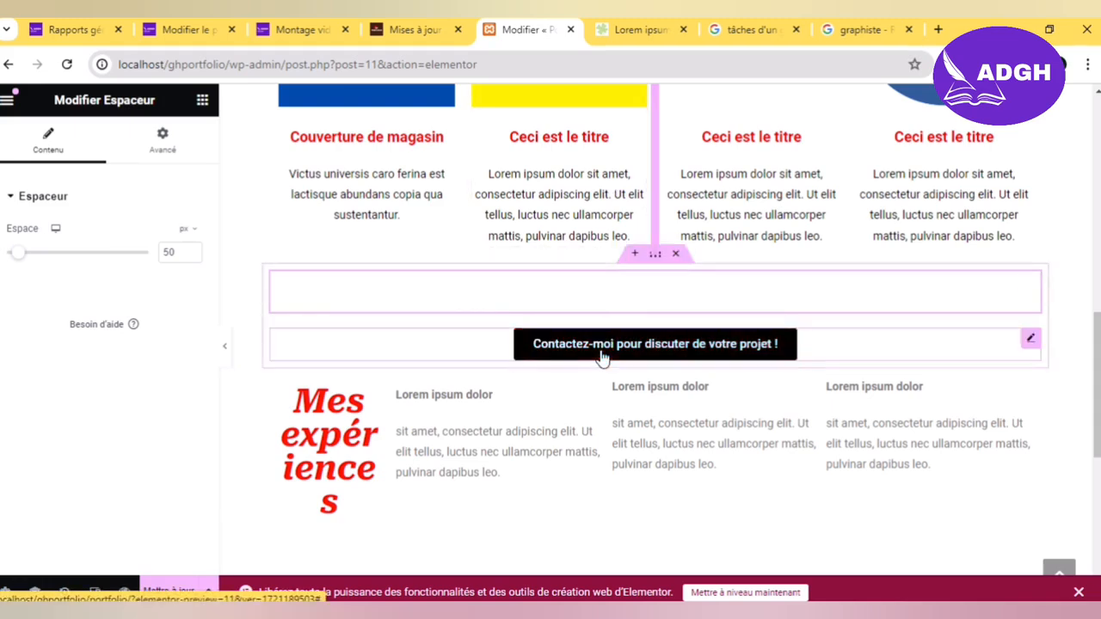
# Step: Add an Espaceur widget between the "Contactez-moi pour discuter de votre projet !" button and the "Mes expériences" section
pyautogui.click(203, 102)
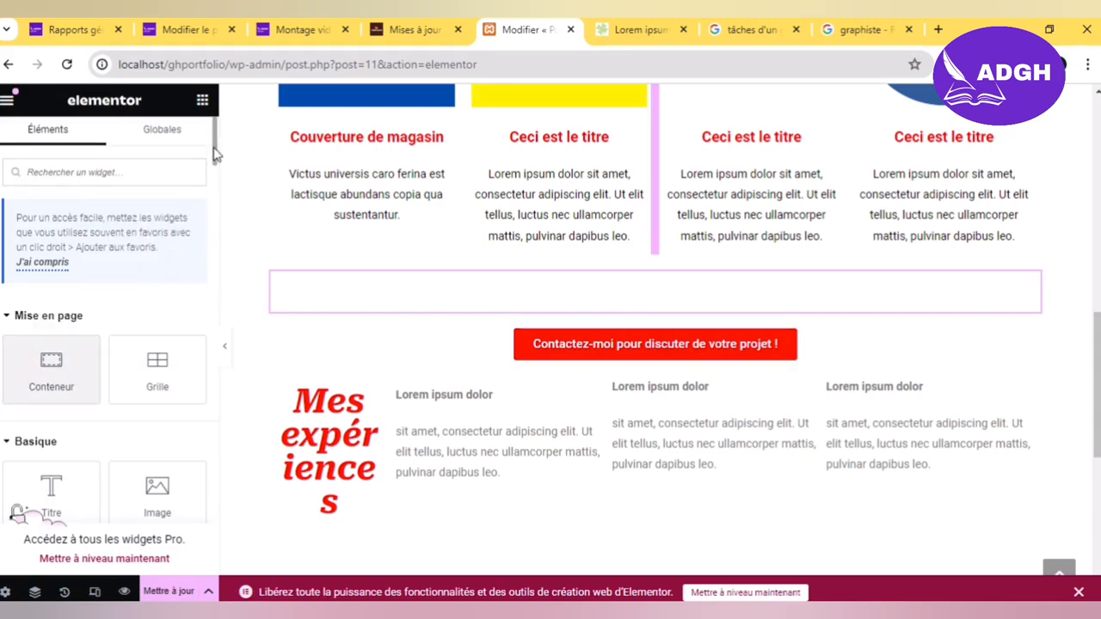
pyautogui.moveTo(216, 146); pyautogui.dragTo(221, 181)
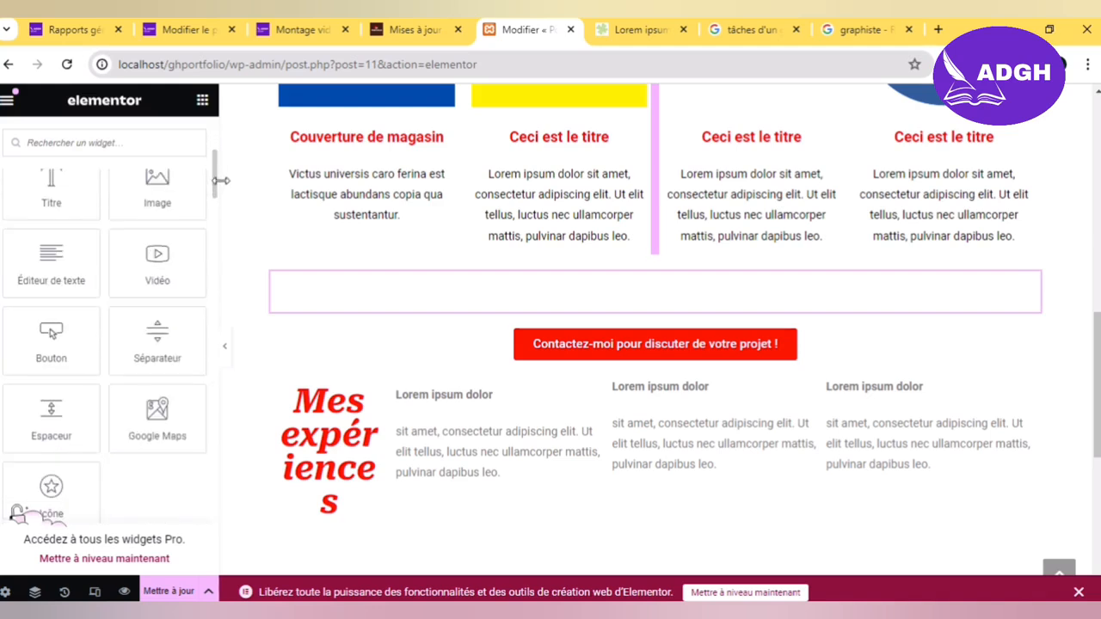
pyautogui.moveTo(61, 438); pyautogui.dragTo(517, 356)
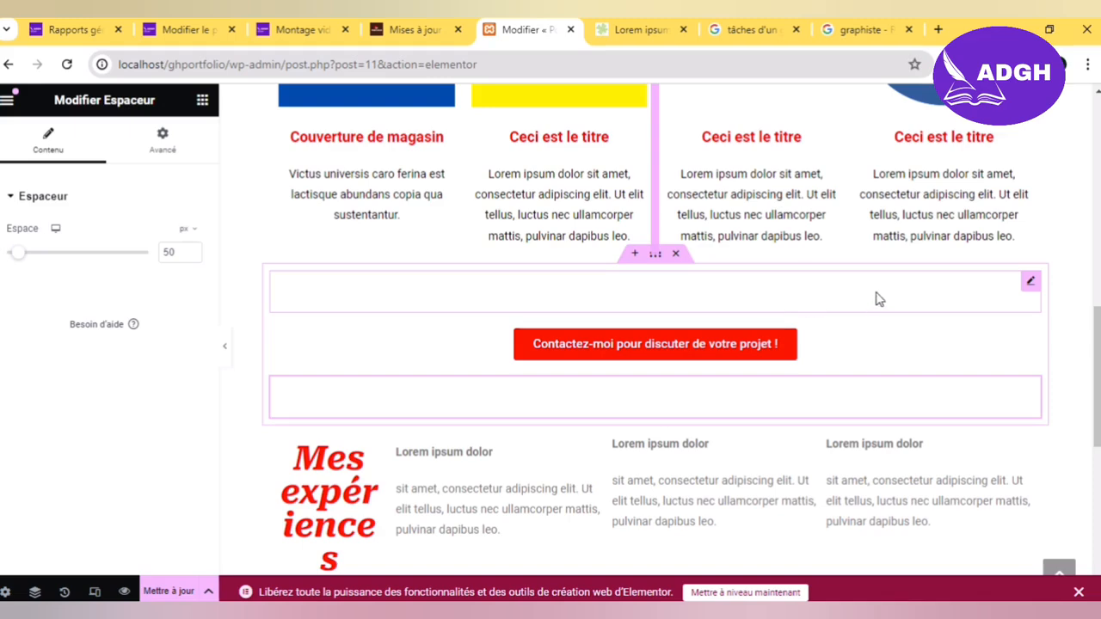
# Step: Delete the spacer above the contact button, keeping the one below it, and update the page
pyautogui.rightClick(1028, 282)
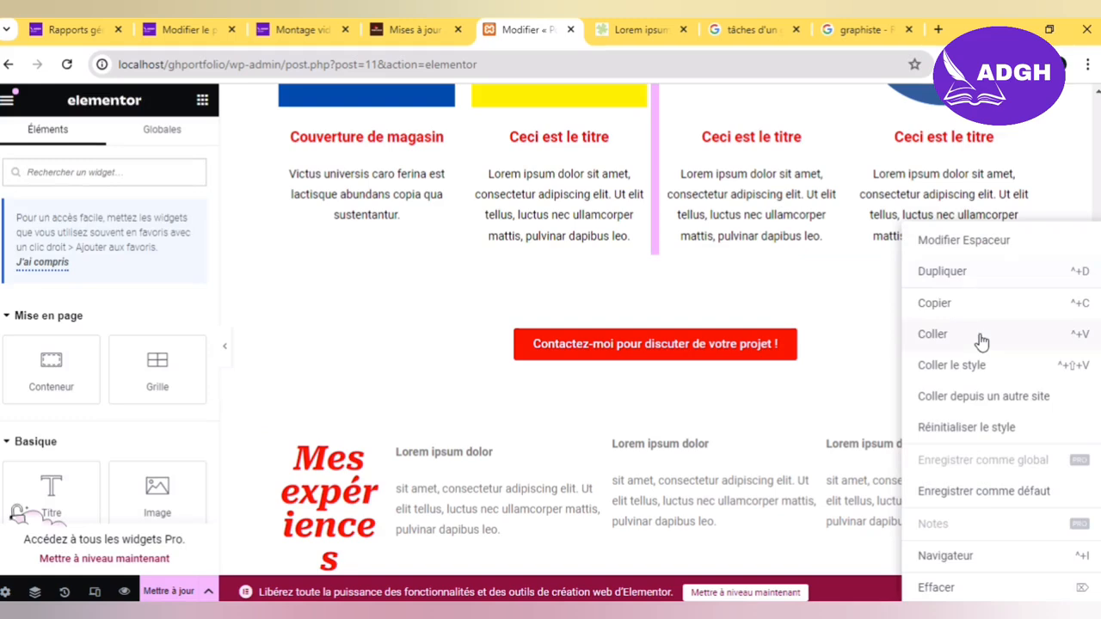
pyautogui.click(967, 588)
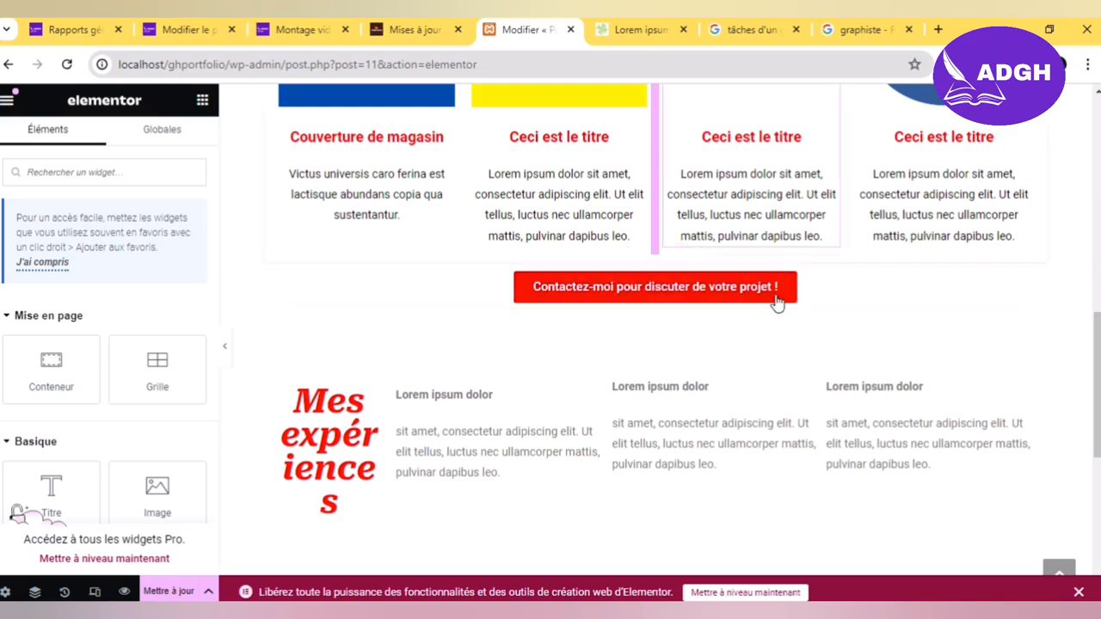
pyautogui.moveTo(1098, 389); pyautogui.dragTo(1099, 357)
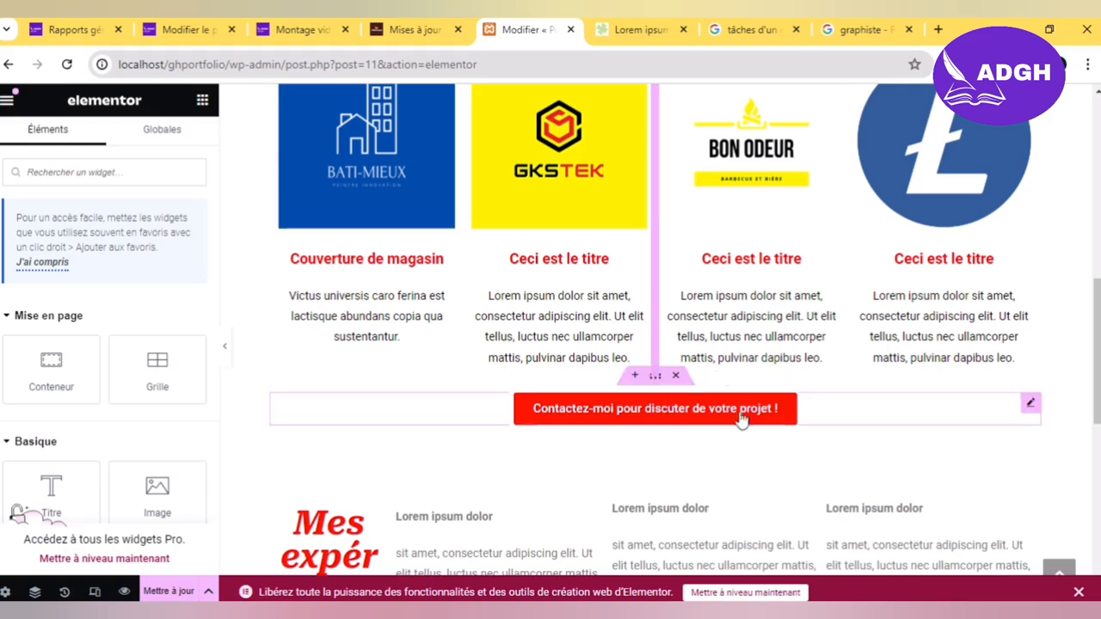
pyautogui.moveTo(1098, 372); pyautogui.dragTo(1097, 420)
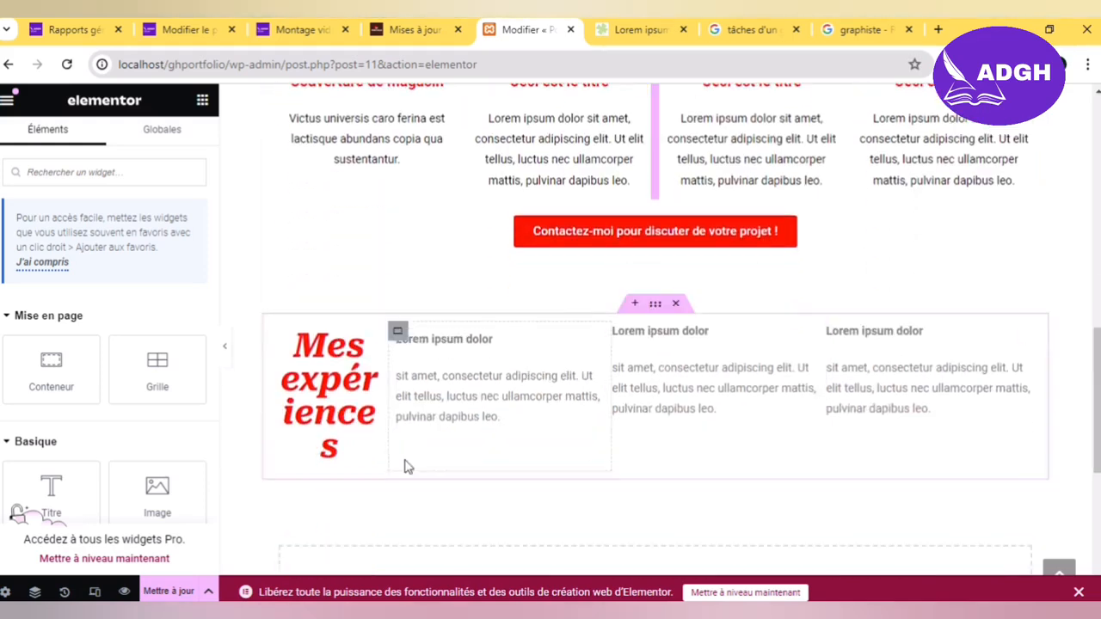
pyautogui.click(170, 592)
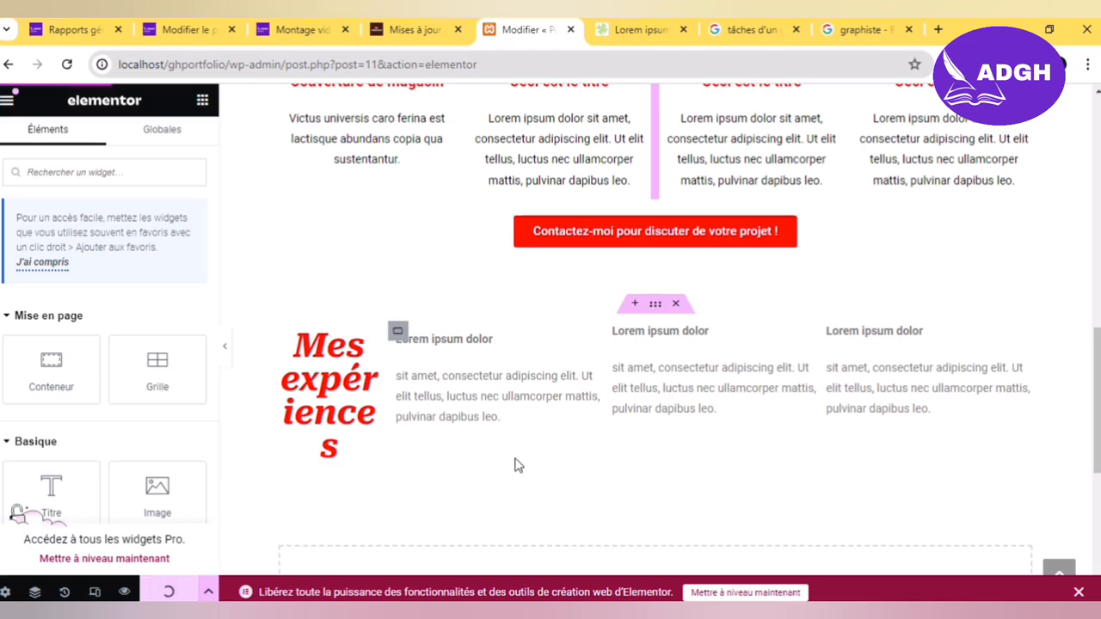
# Step: In the first experience text block, split the body text into three paragraphs, breaking before "Ut elit tellus" and before "pulvinar dapibus leo."
pyautogui.click(447, 387)
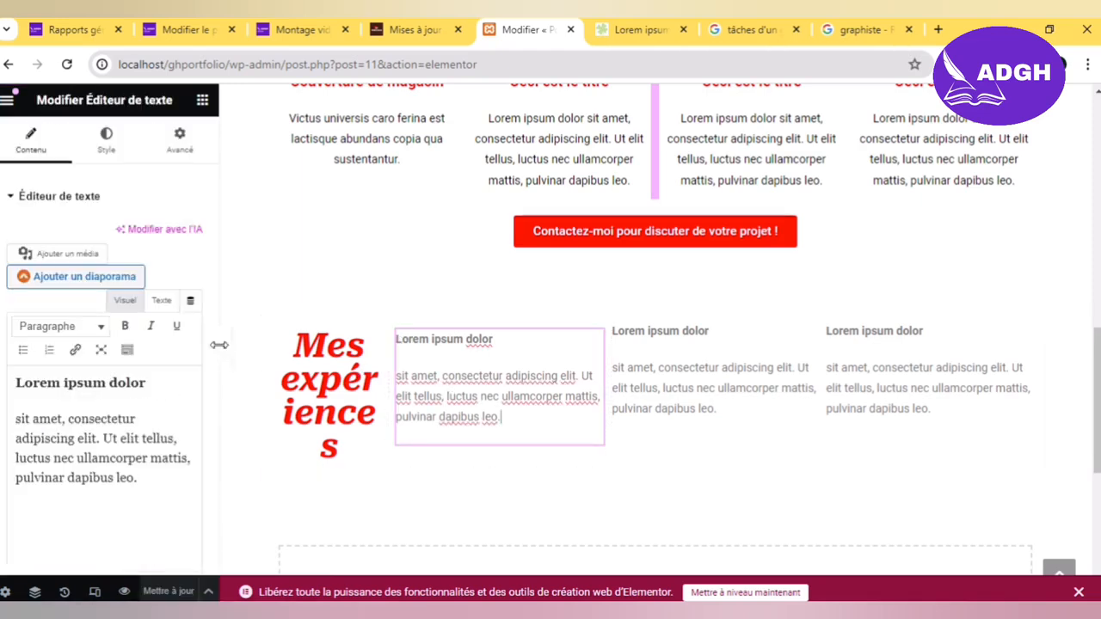
pyautogui.click(105, 439)
pyautogui.press('Return')
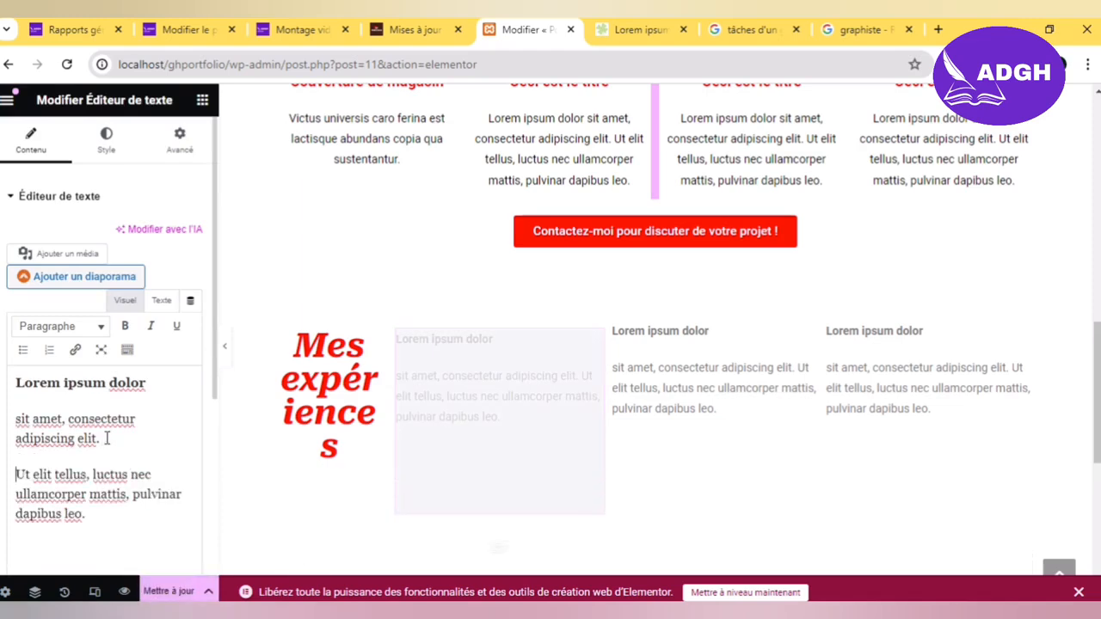
pyautogui.click(134, 496)
pyautogui.press('Return')
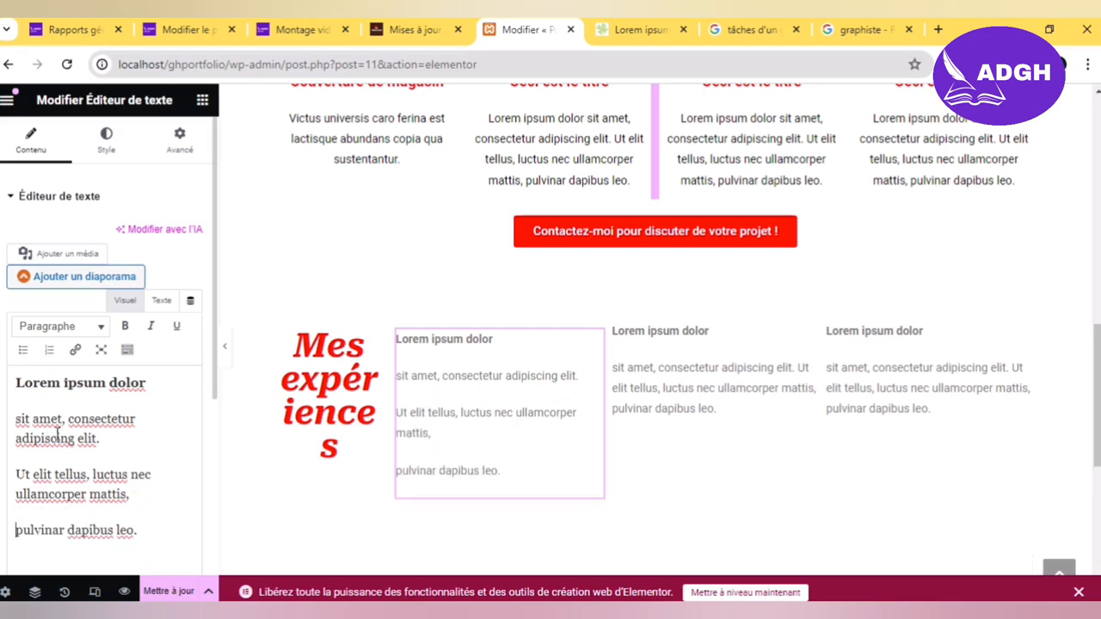
# Step: Turn the three paragraphs under "Lorem ipsum dolor" into a bulleted list and update the page
pyautogui.moveTo(46, 419); pyautogui.dragTo(54, 514)
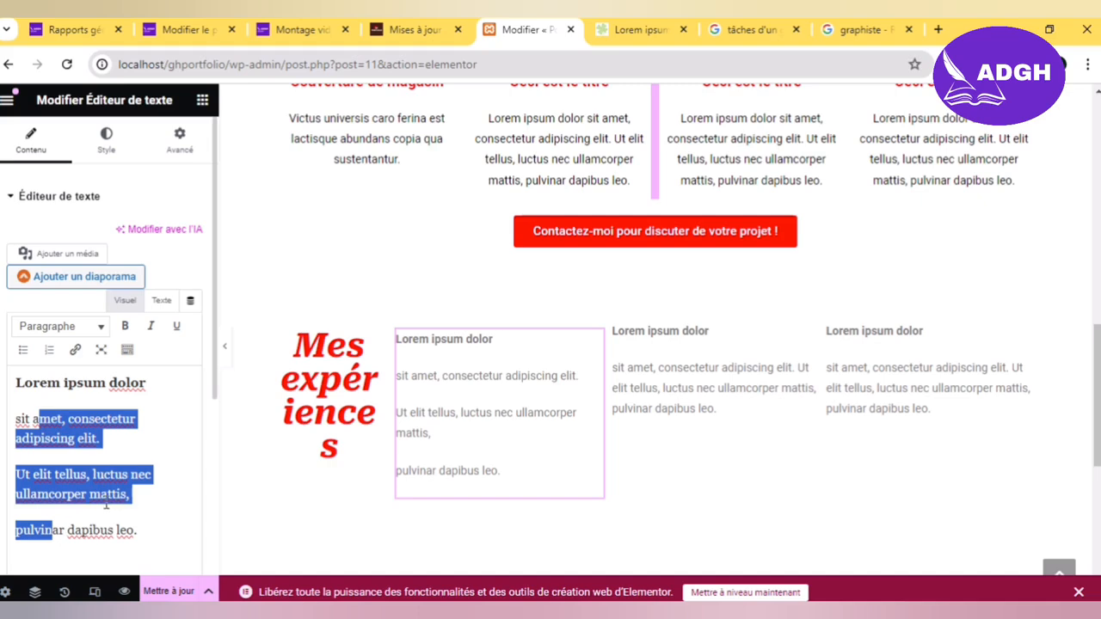
pyautogui.click(22, 351)
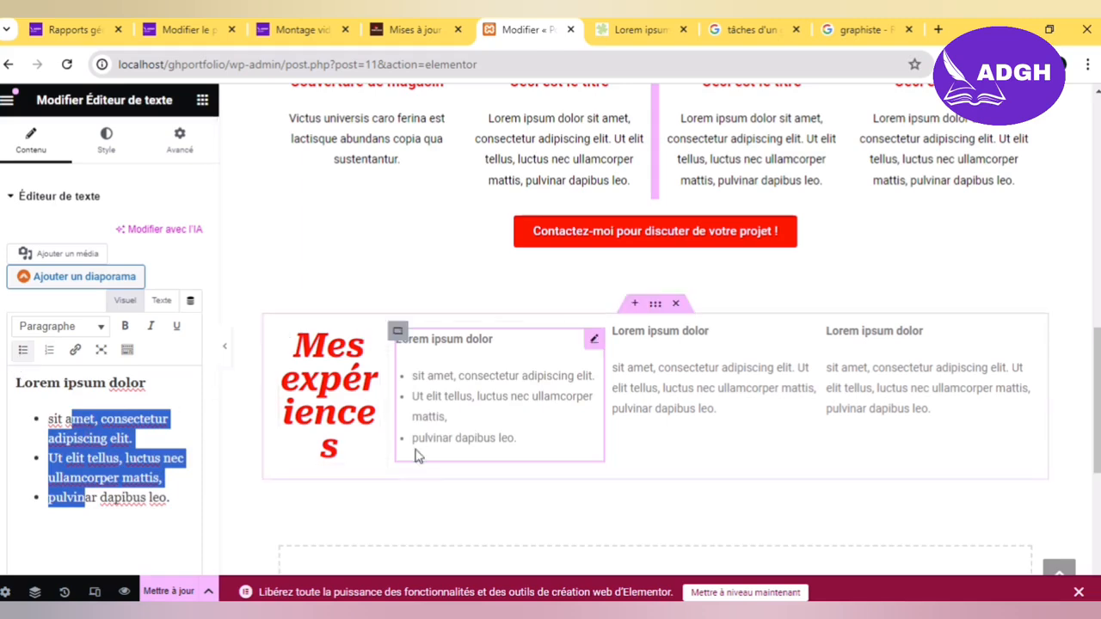
pyautogui.click(425, 428)
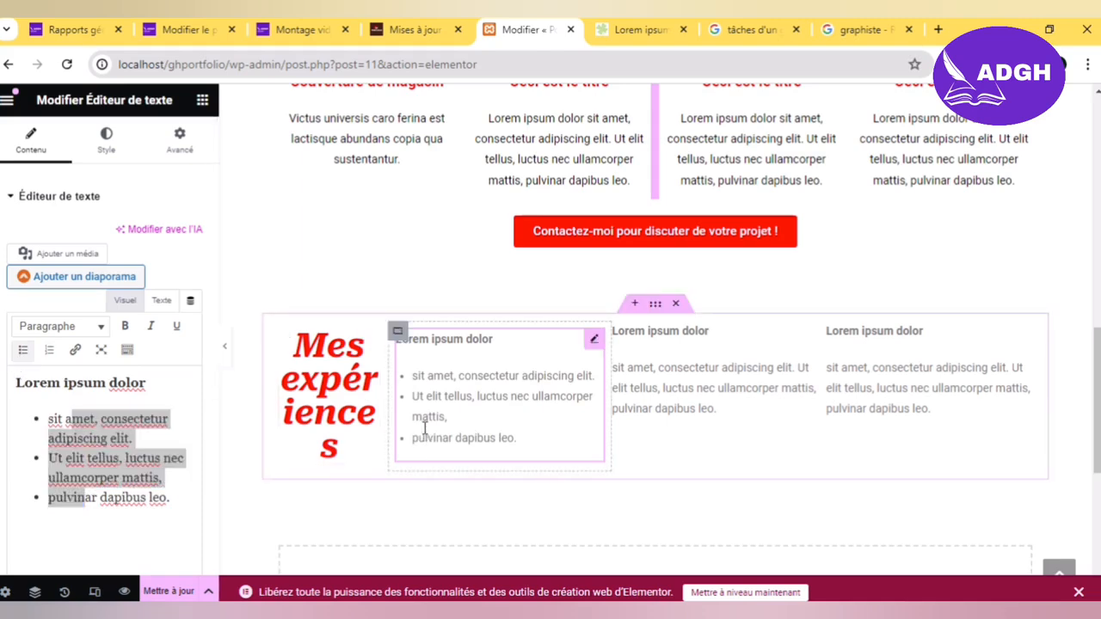
pyautogui.click(169, 589)
pyautogui.click(157, 440)
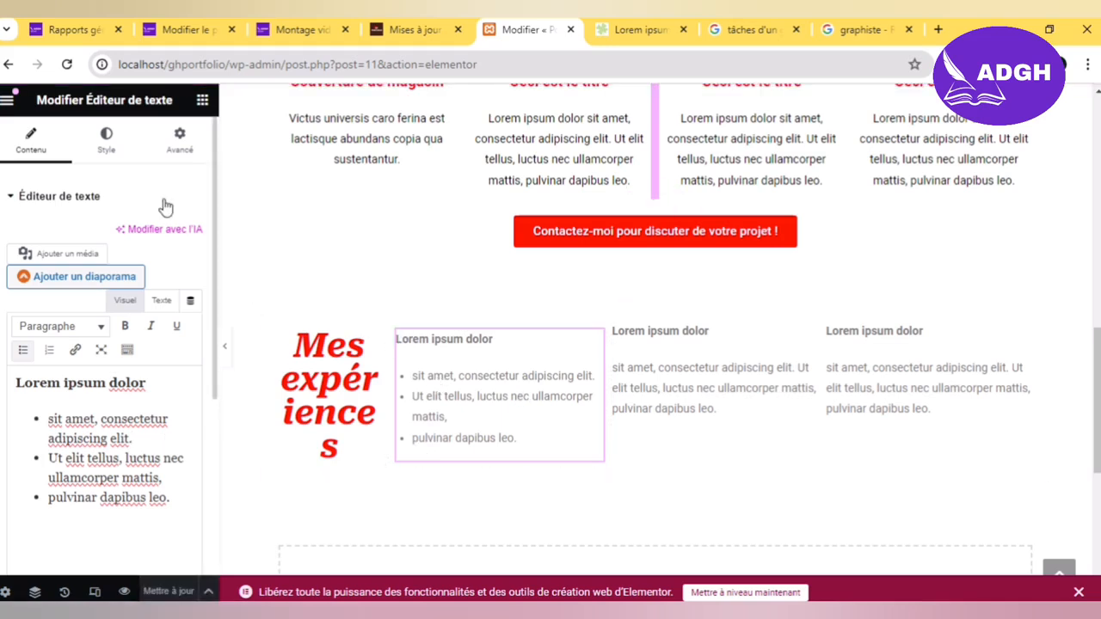
# Step: Set the text color of the first experience block to black
pyautogui.click(105, 140)
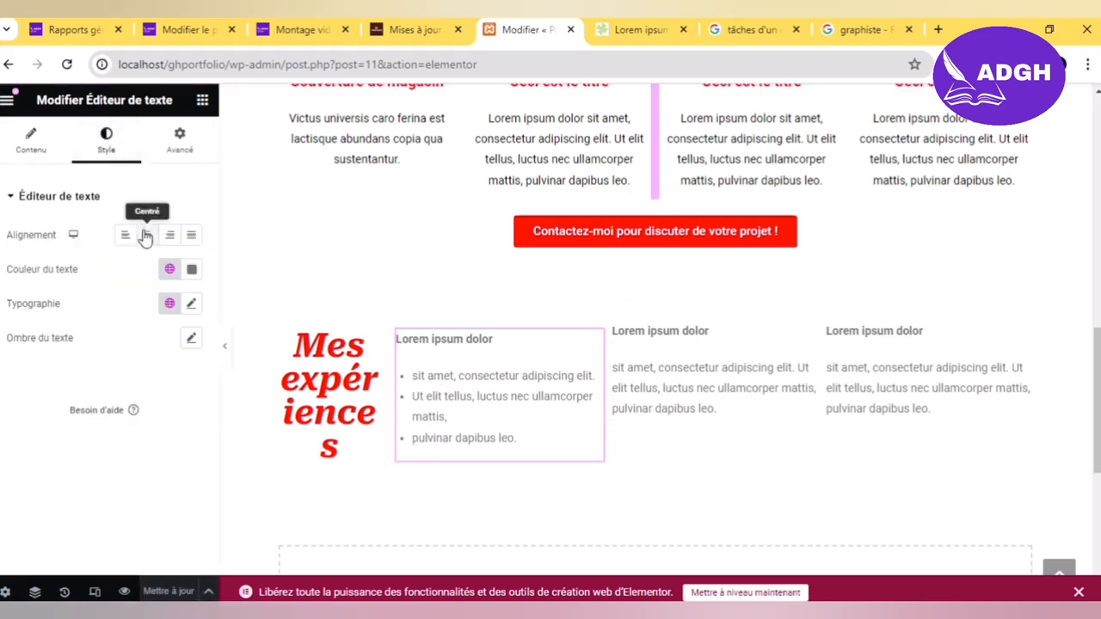
pyautogui.click(190, 271)
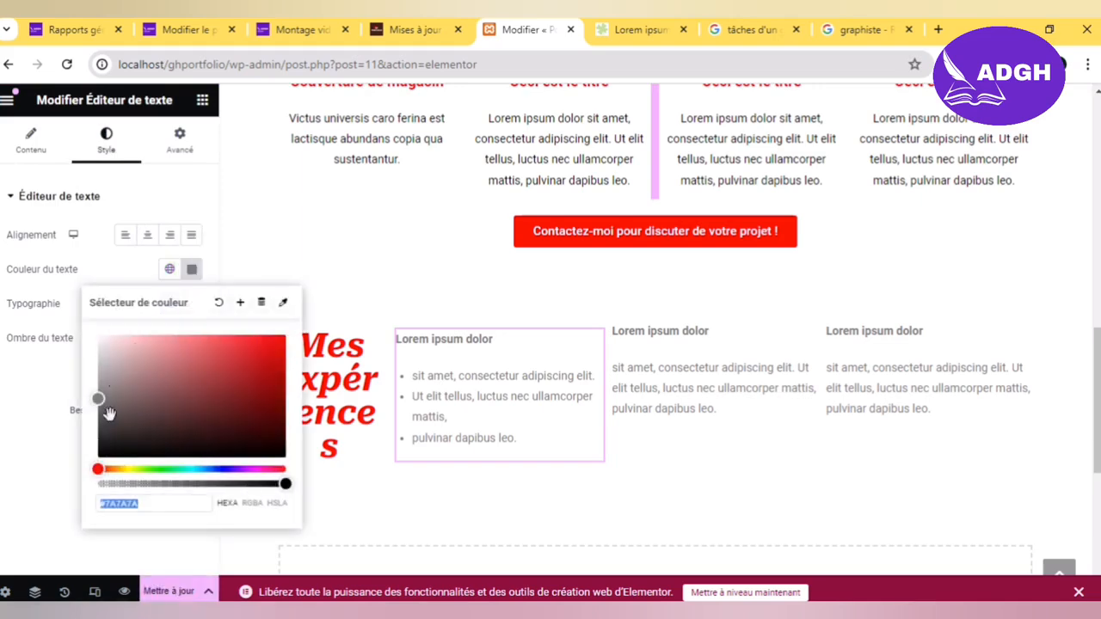
pyautogui.moveTo(110, 426); pyautogui.dragTo(54, 494)
pyautogui.click(47, 487)
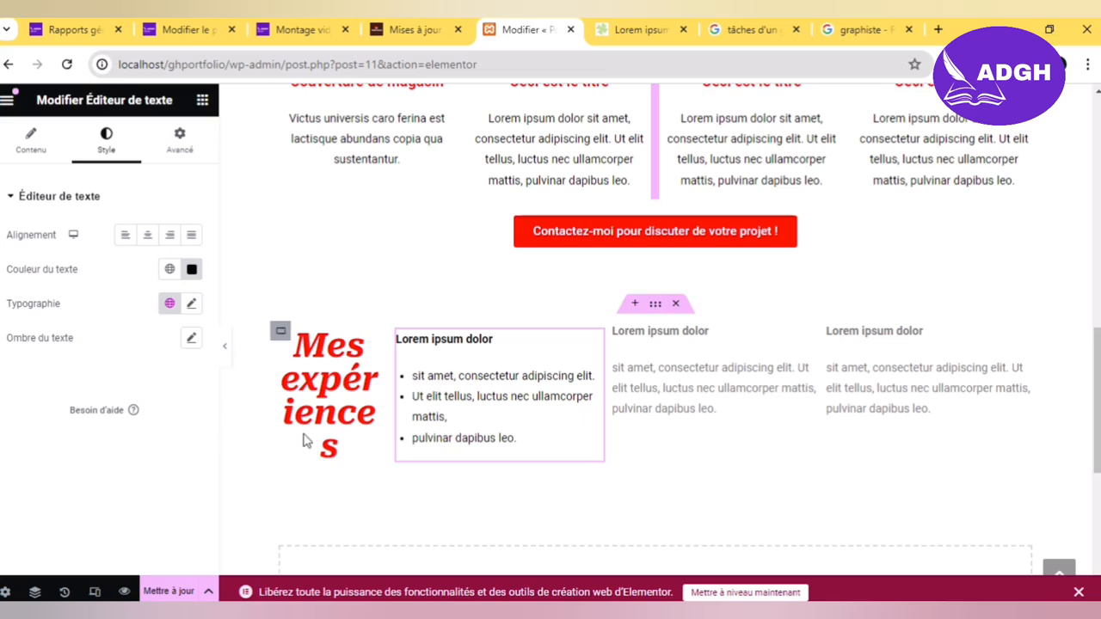
# Step: Copy the first experience block and paste its style onto the other two text blocks, then update the page
pyautogui.rightClick(462, 424)
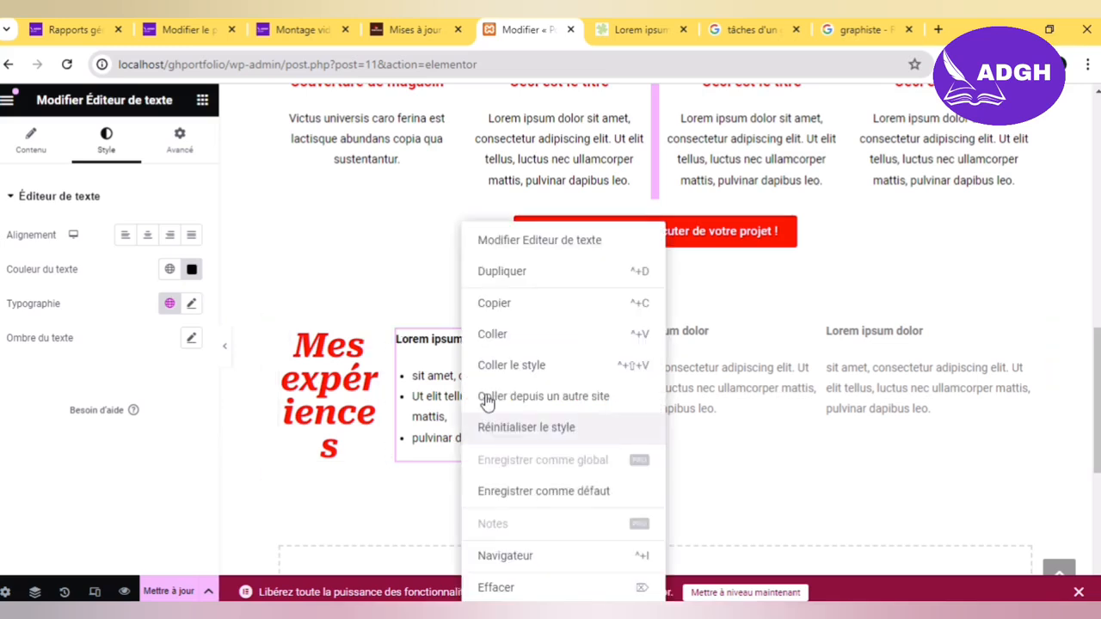
pyautogui.click(534, 320)
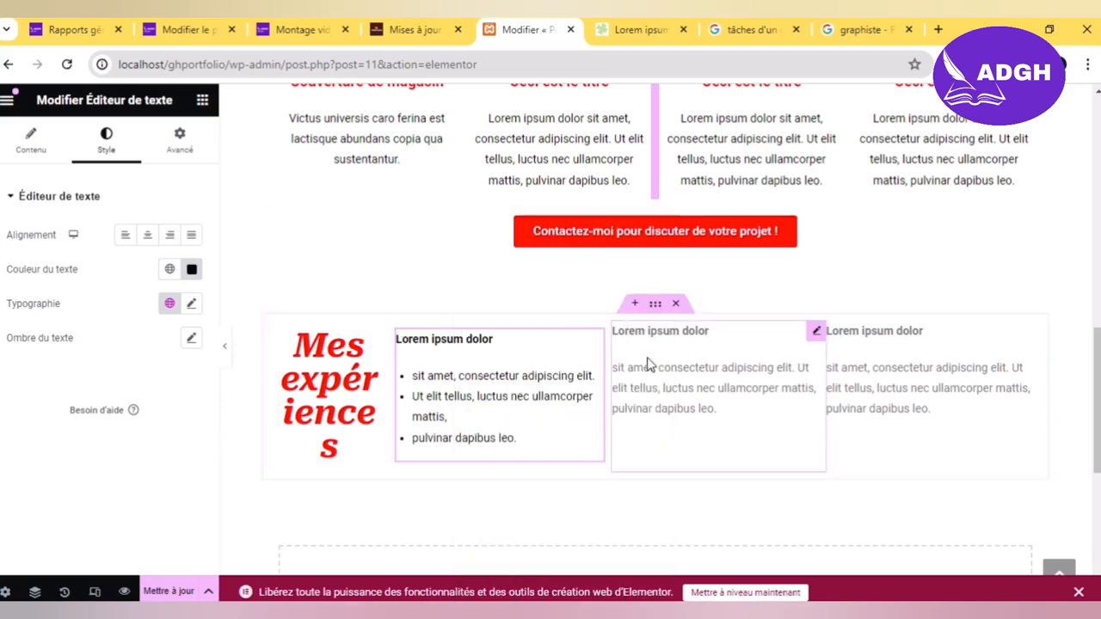
pyautogui.rightClick(652, 369)
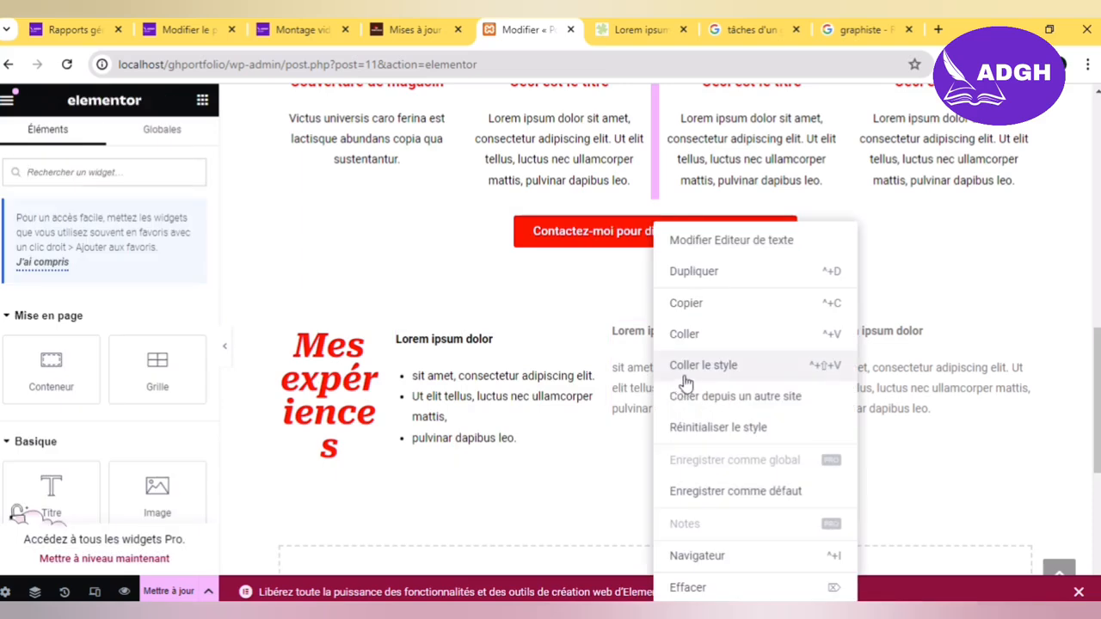
pyautogui.click(686, 381)
pyautogui.rightClick(848, 392)
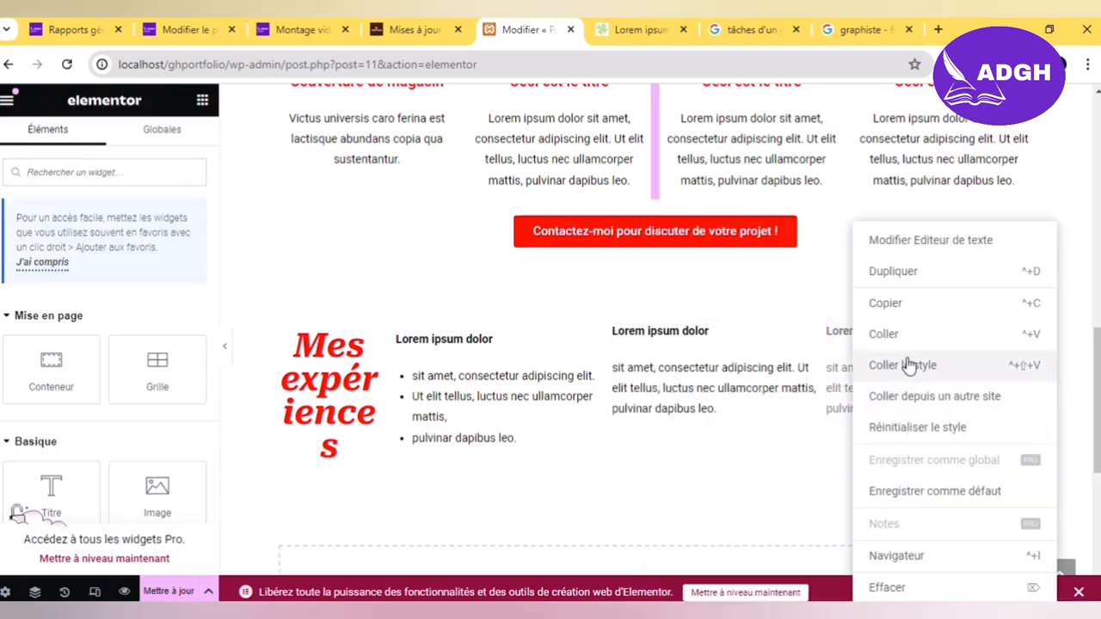
pyautogui.click(907, 365)
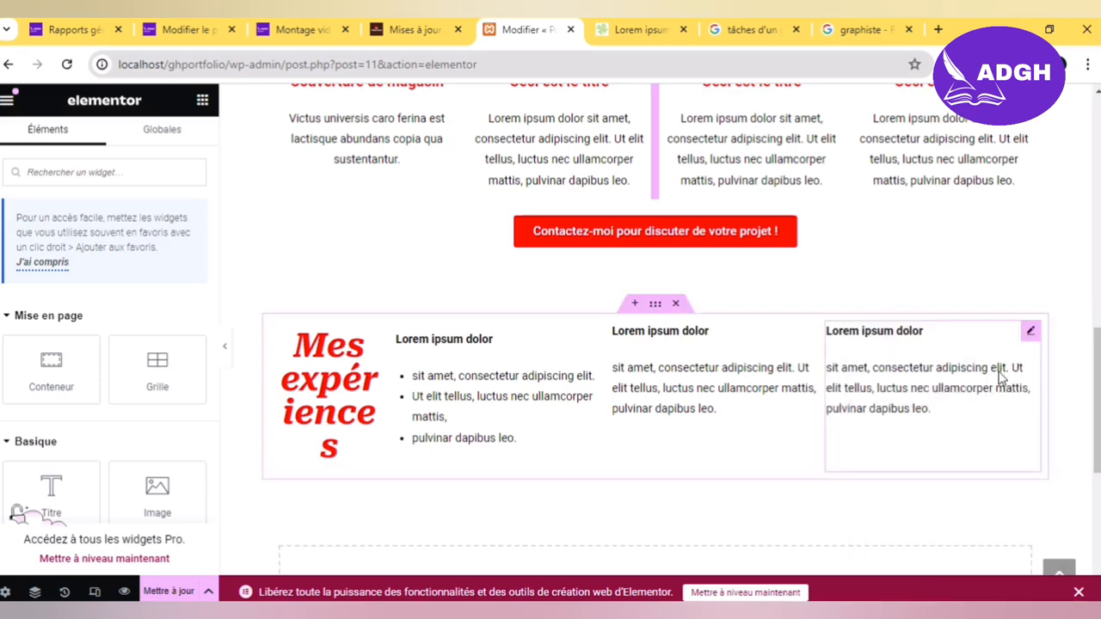
pyautogui.moveTo(1097, 398); pyautogui.dragTo(1098, 450)
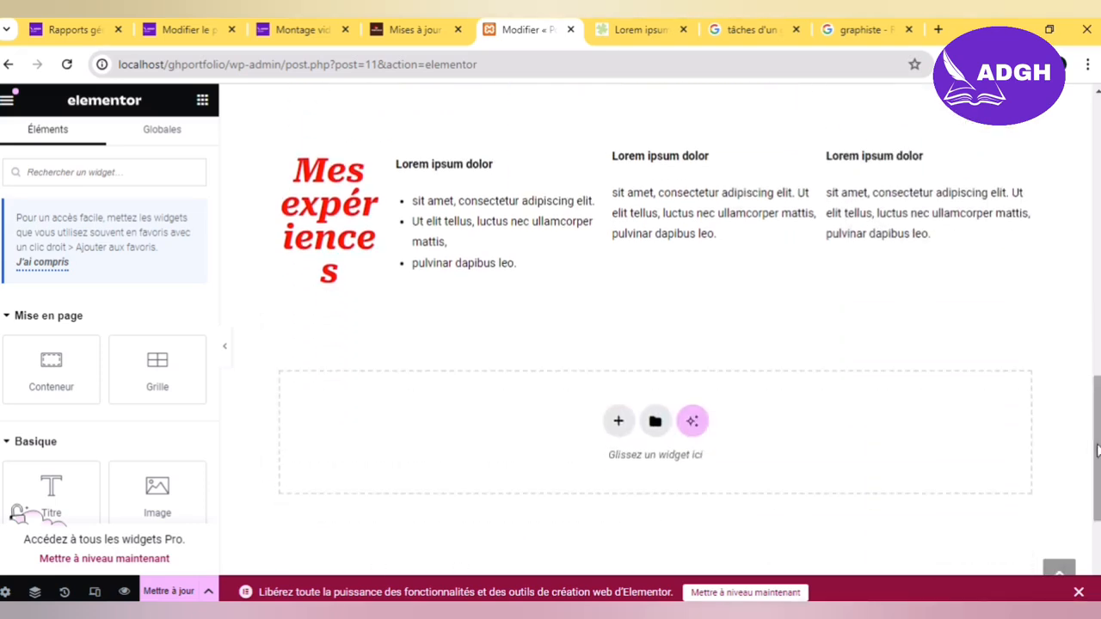
pyautogui.click(179, 592)
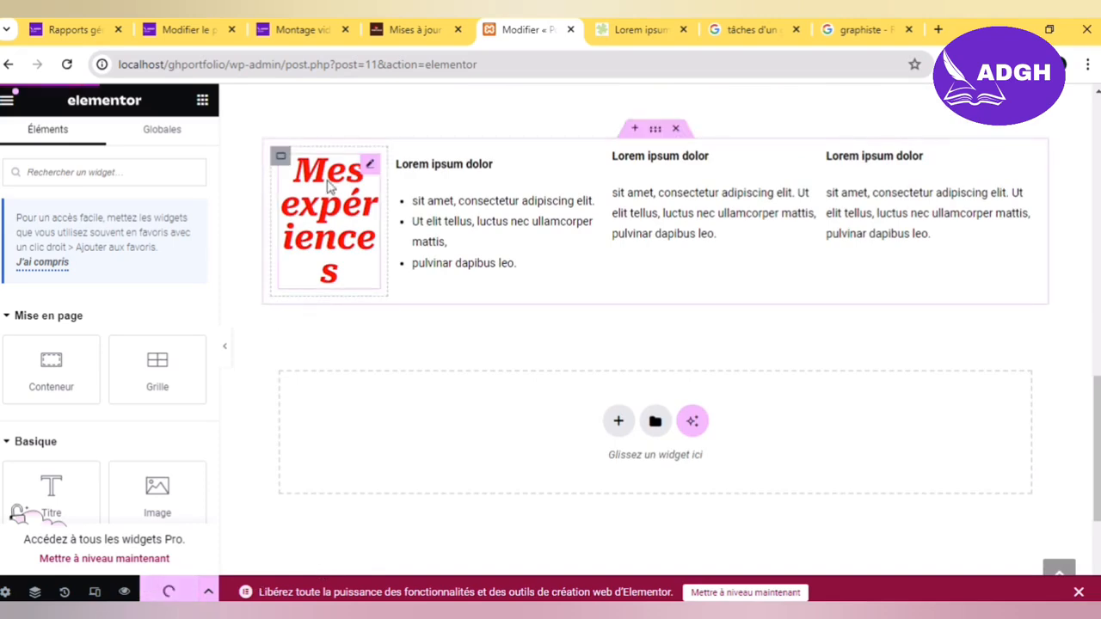
# Step: Widen the "Mes expériences" heading column to about 30% and set the heading's top inner padding to 44 px
pyautogui.click(327, 211)
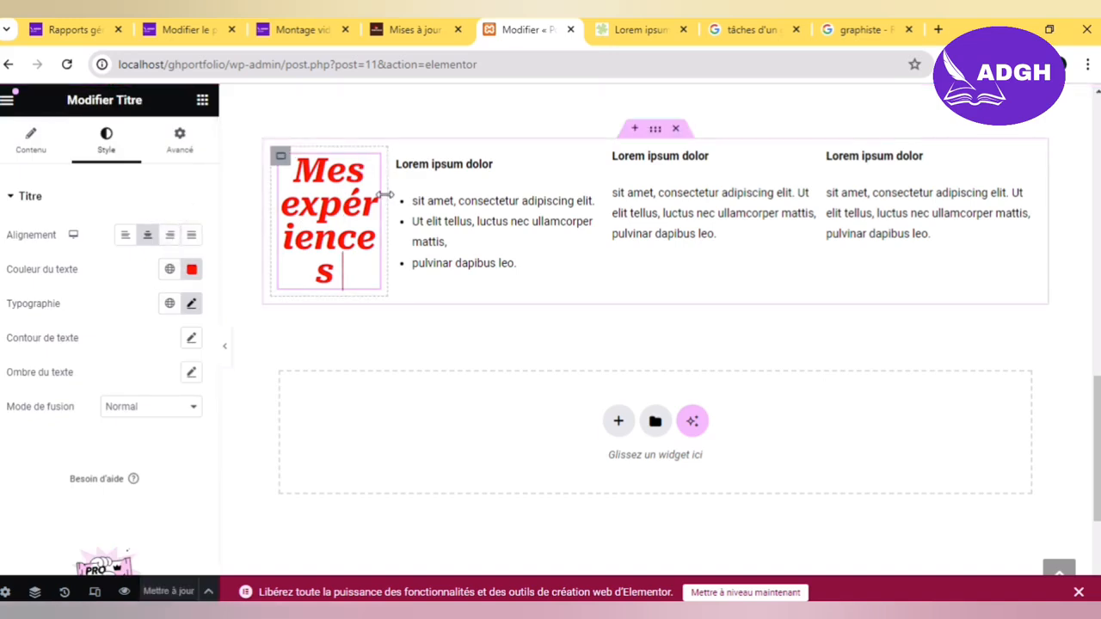
pyautogui.moveTo(389, 195); pyautogui.dragTo(516, 214)
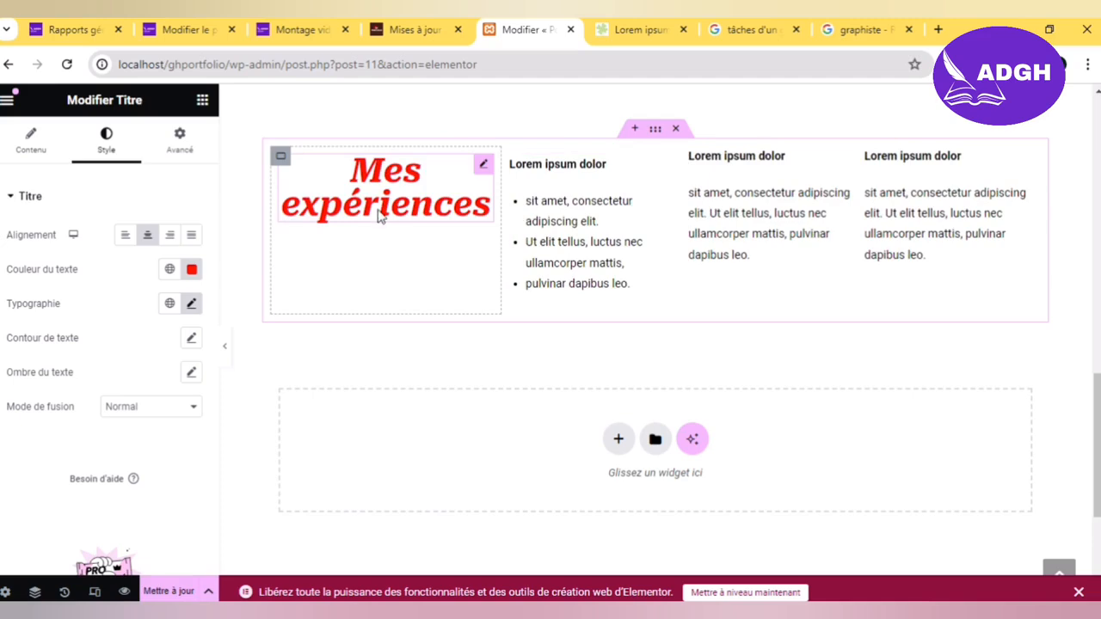
pyautogui.click(179, 140)
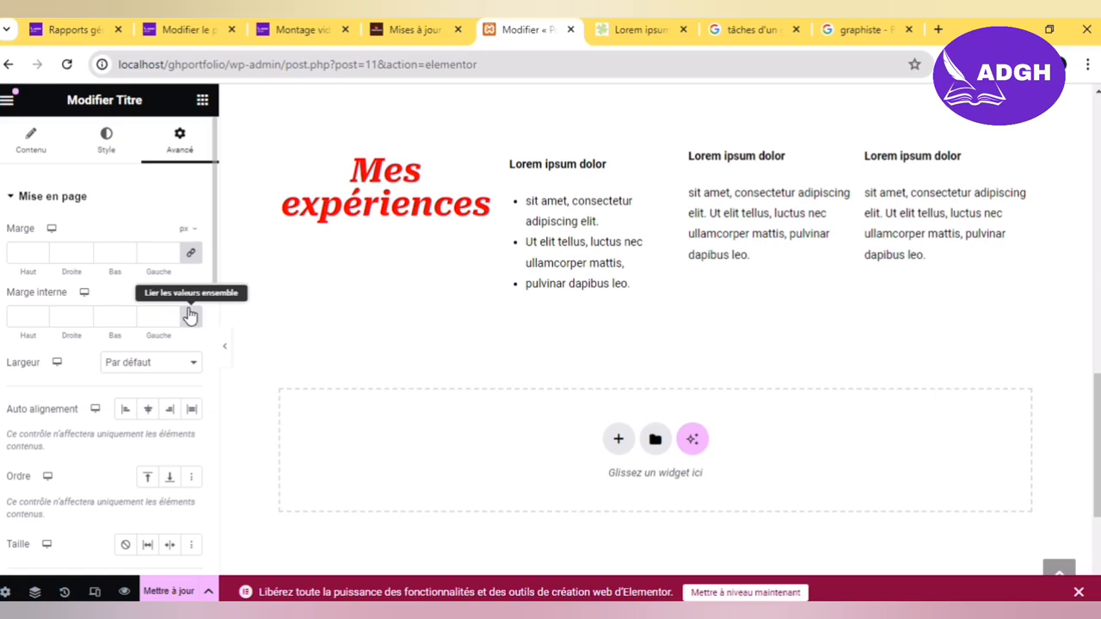
pyautogui.click(191, 320)
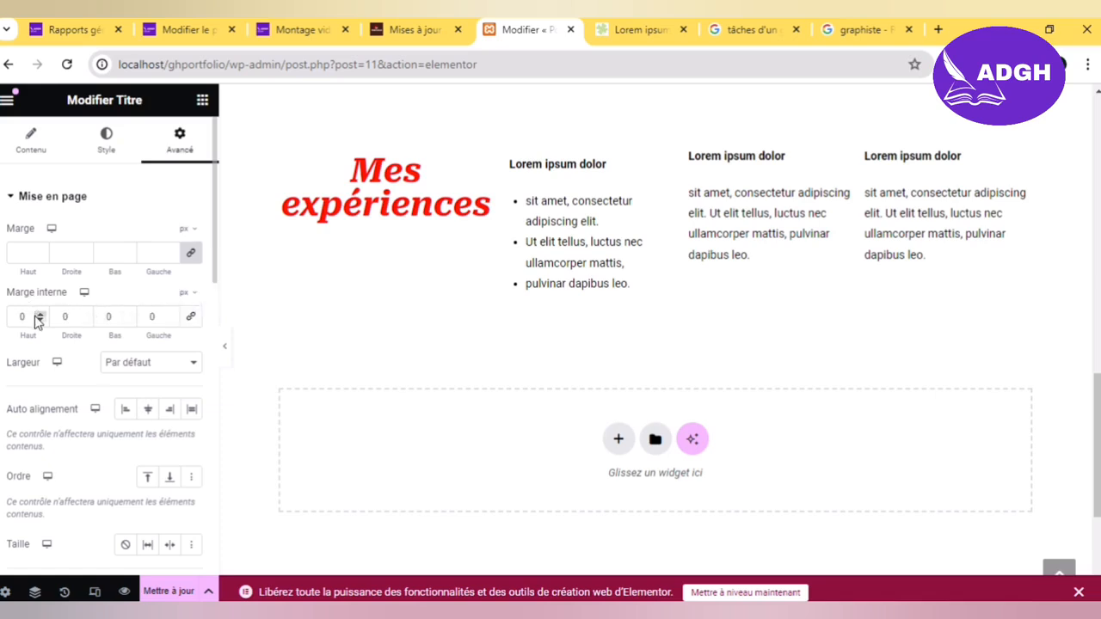
pyautogui.moveTo(37, 315); pyautogui.dragTo(38, 316)
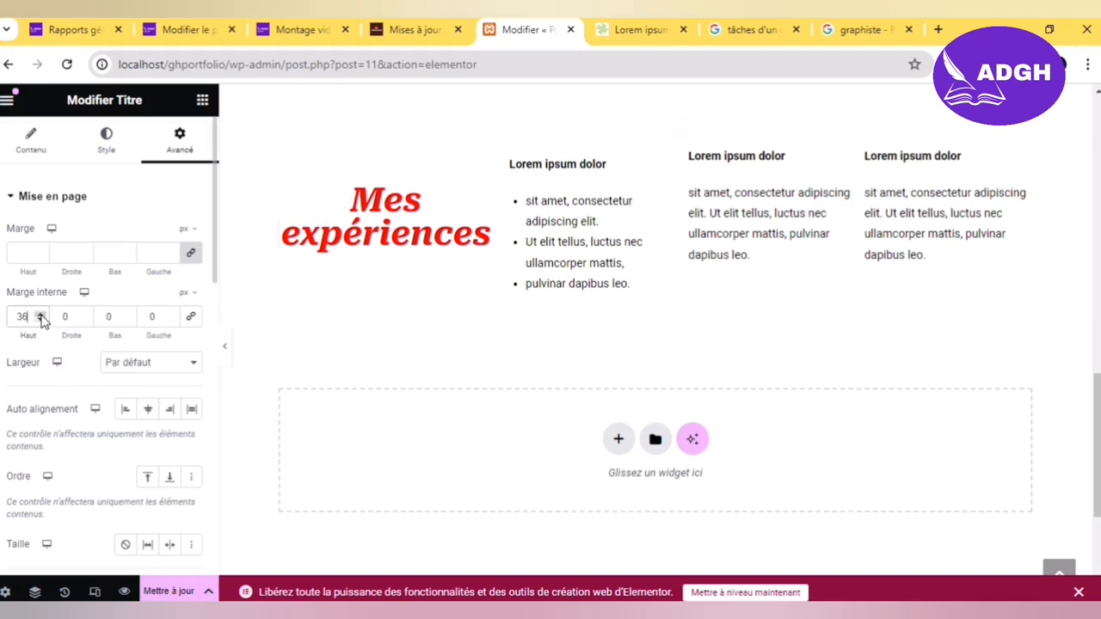
pyautogui.moveTo(39, 316); pyautogui.dragTo(39, 315)
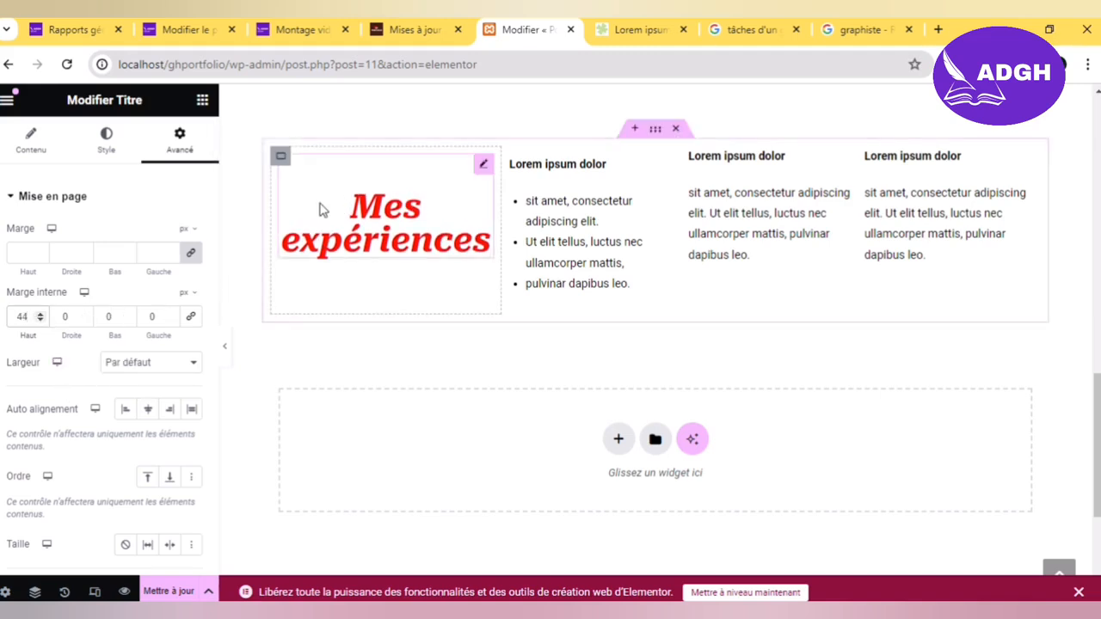
# Step: Give the container around the "Mes expériences" heading a classic black background
pyautogui.click(282, 158)
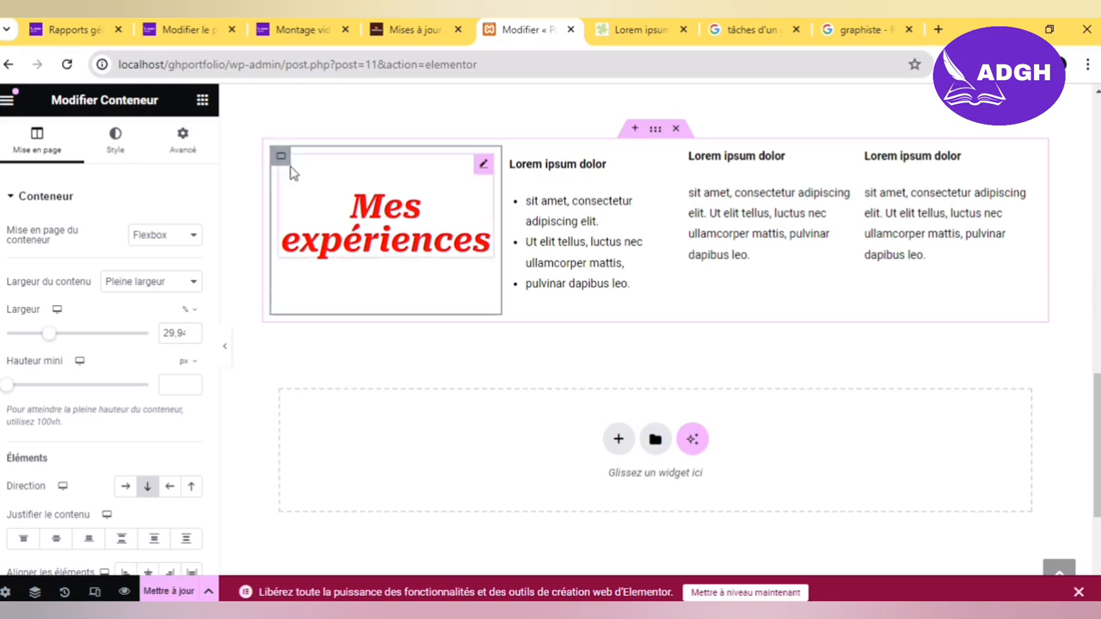
pyautogui.click(113, 157)
pyautogui.click(125, 271)
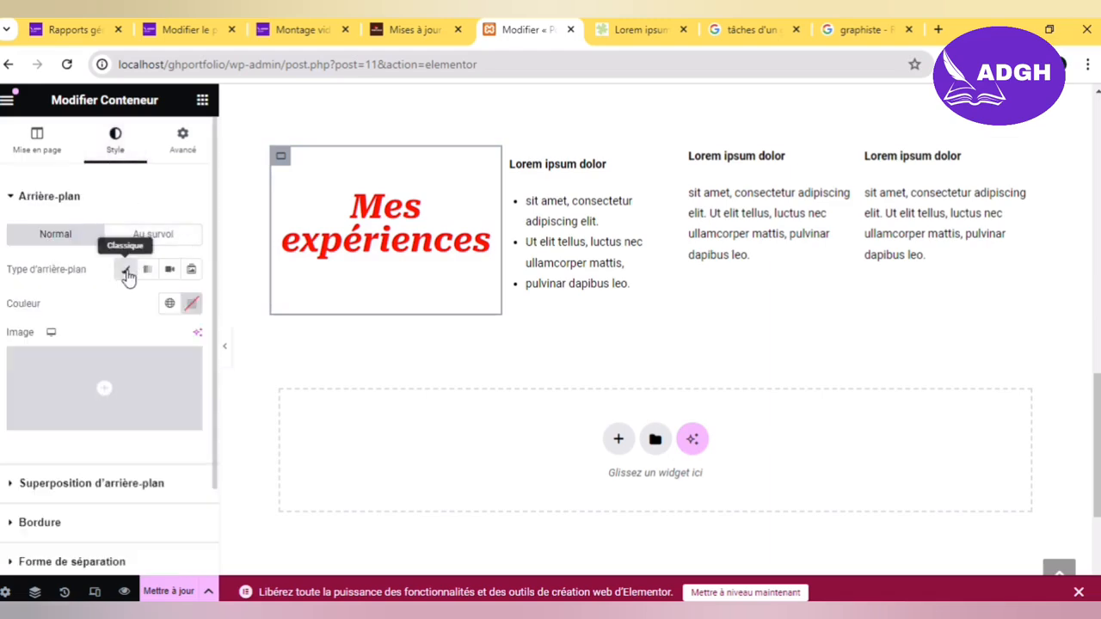
pyautogui.click(191, 307)
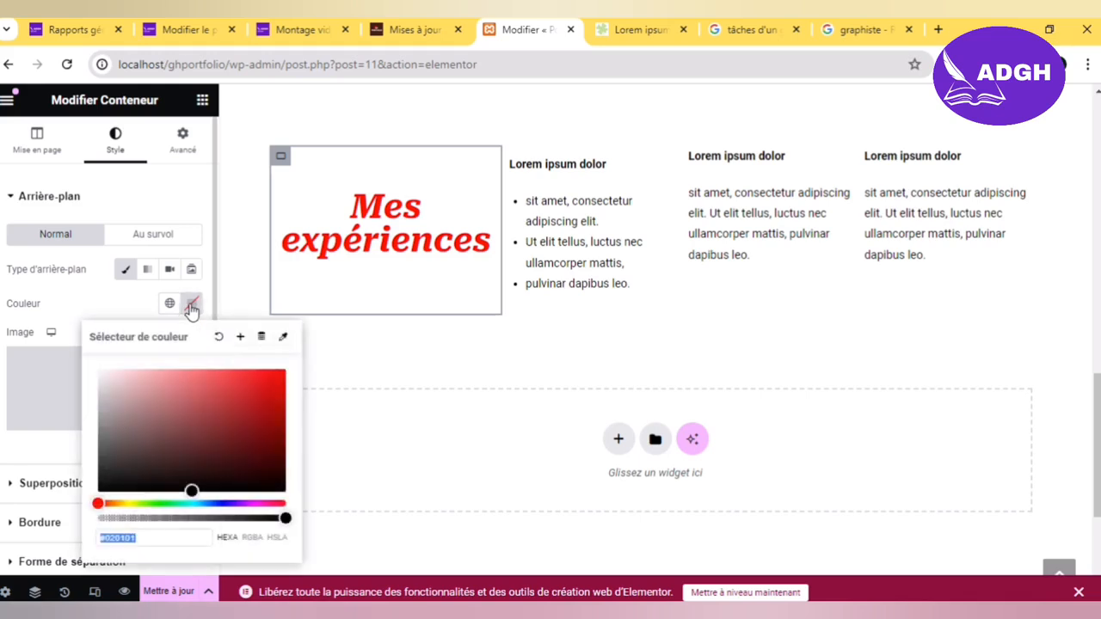
pyautogui.moveTo(134, 391); pyautogui.dragTo(97, 494)
pyautogui.click(46, 453)
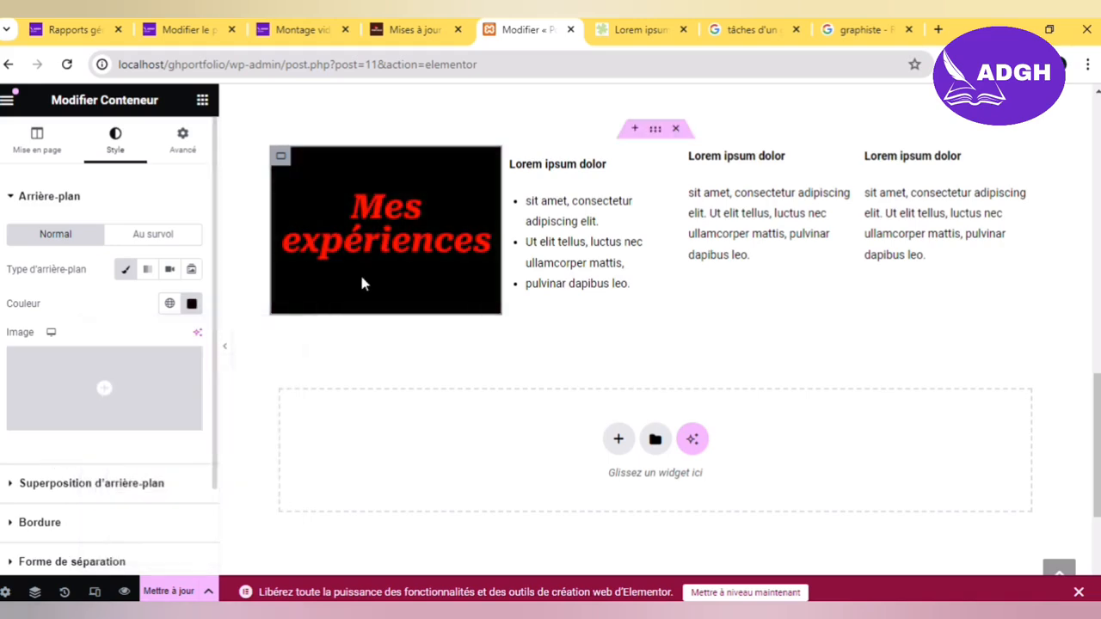
# Step: Change the "Mes expériences" heading's text color to white and update the page
pyautogui.click(381, 210)
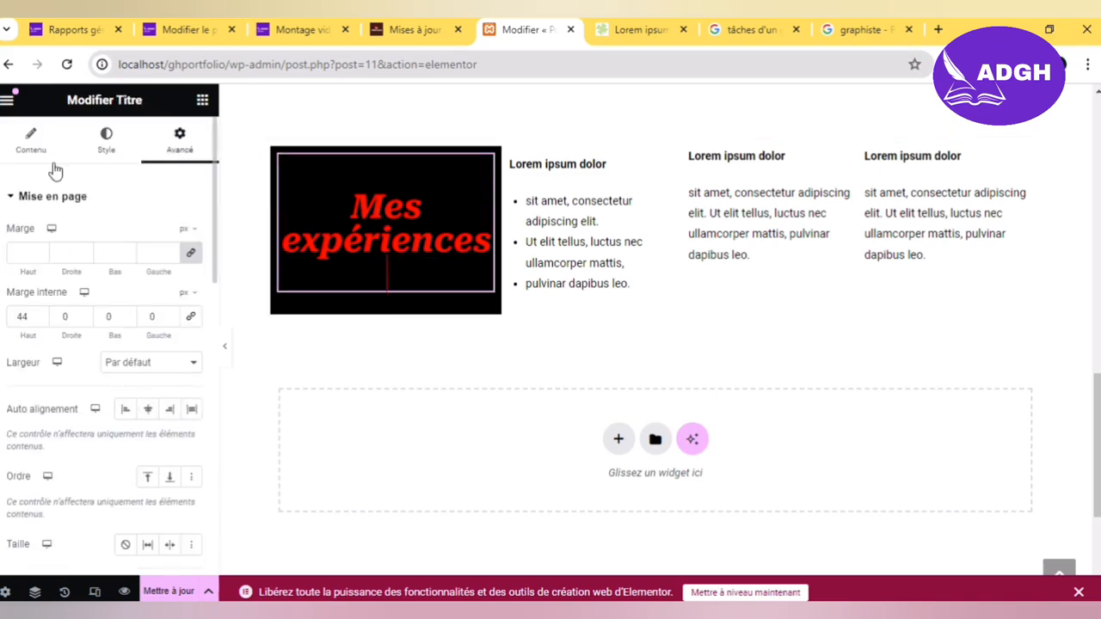
pyautogui.click(82, 148)
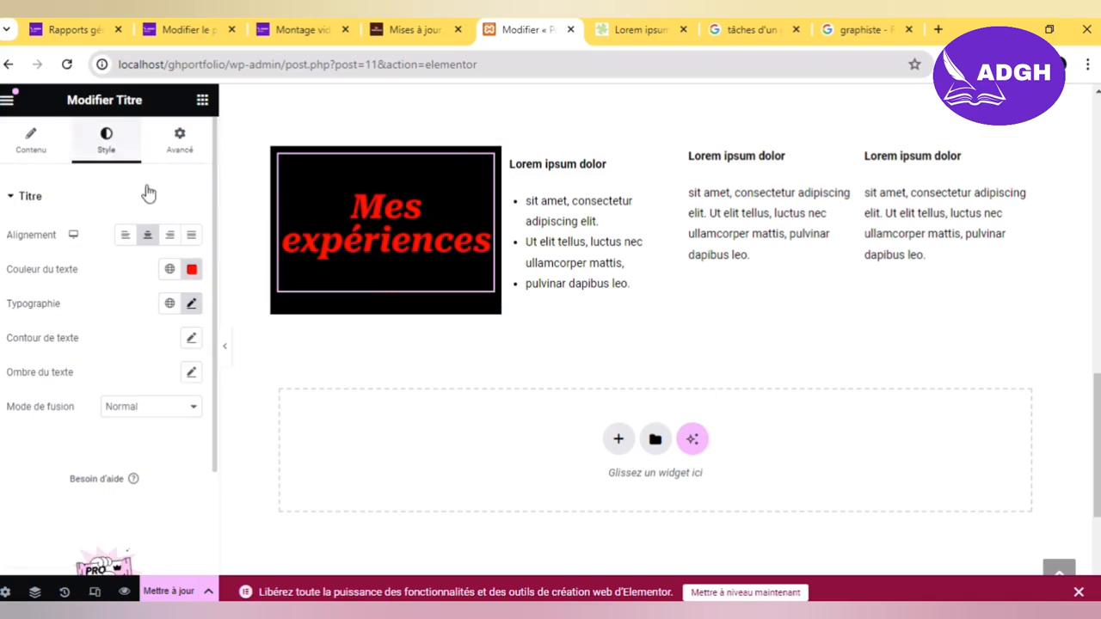
pyautogui.click(194, 272)
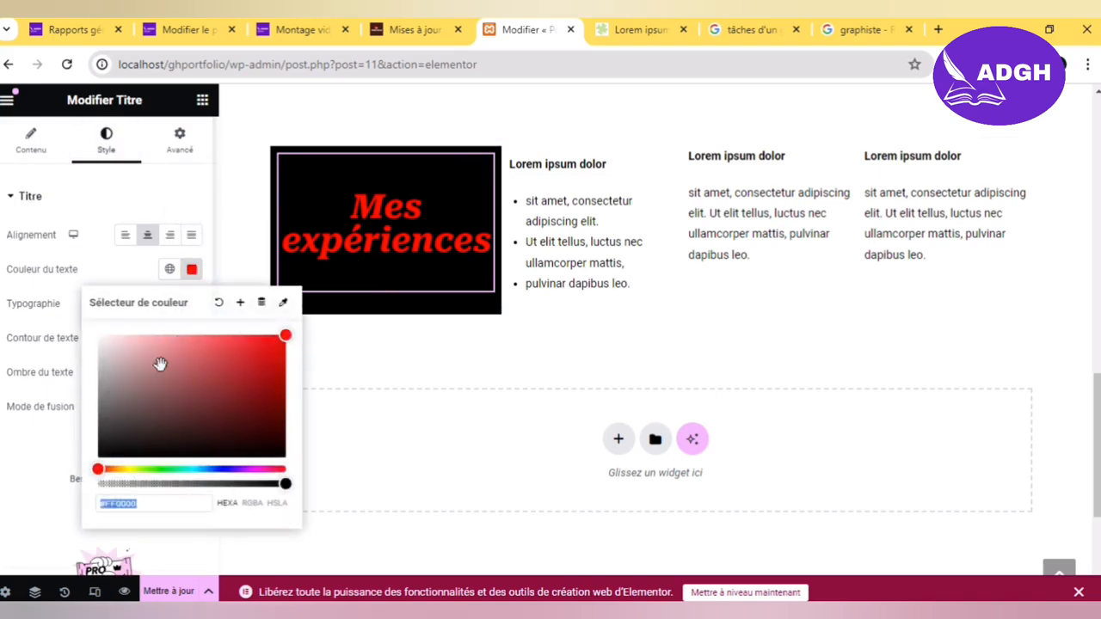
pyautogui.moveTo(160, 364); pyautogui.dragTo(99, 337)
pyautogui.click(33, 452)
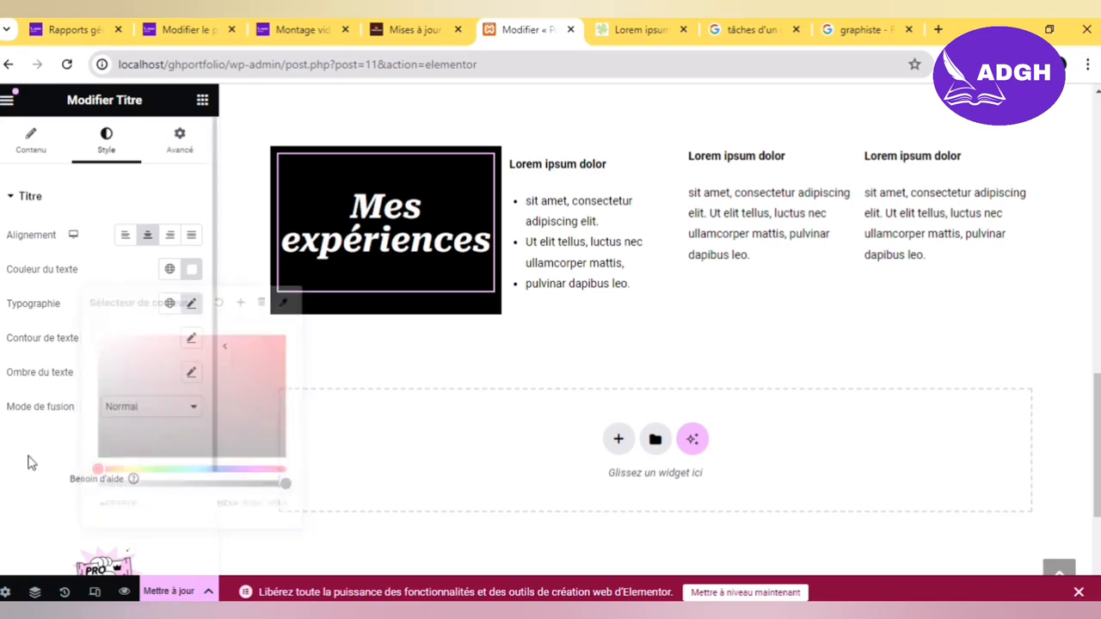
pyautogui.click(169, 591)
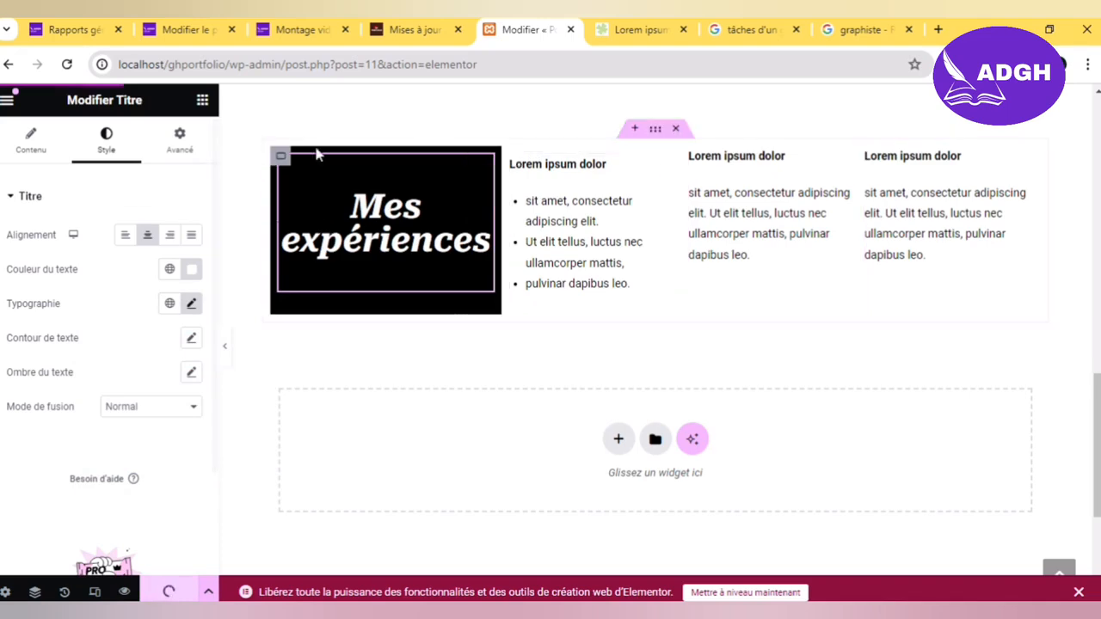
# Step: Add a "Courbe" shape divider to the top edge of the "Mes expériences" heading container
pyautogui.click(284, 160)
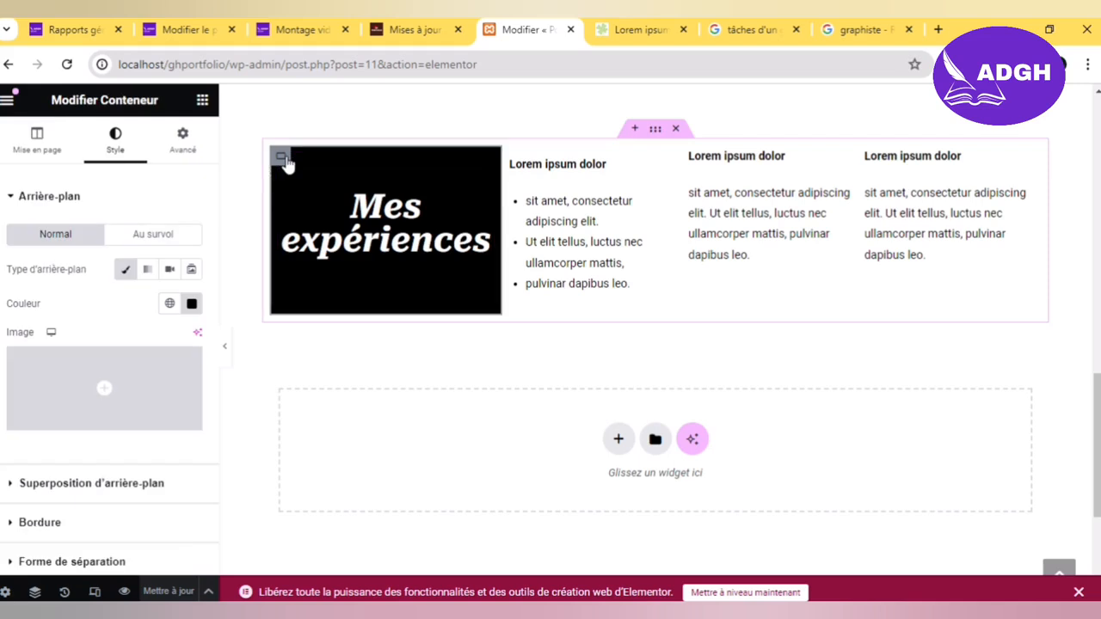
pyautogui.click(126, 205)
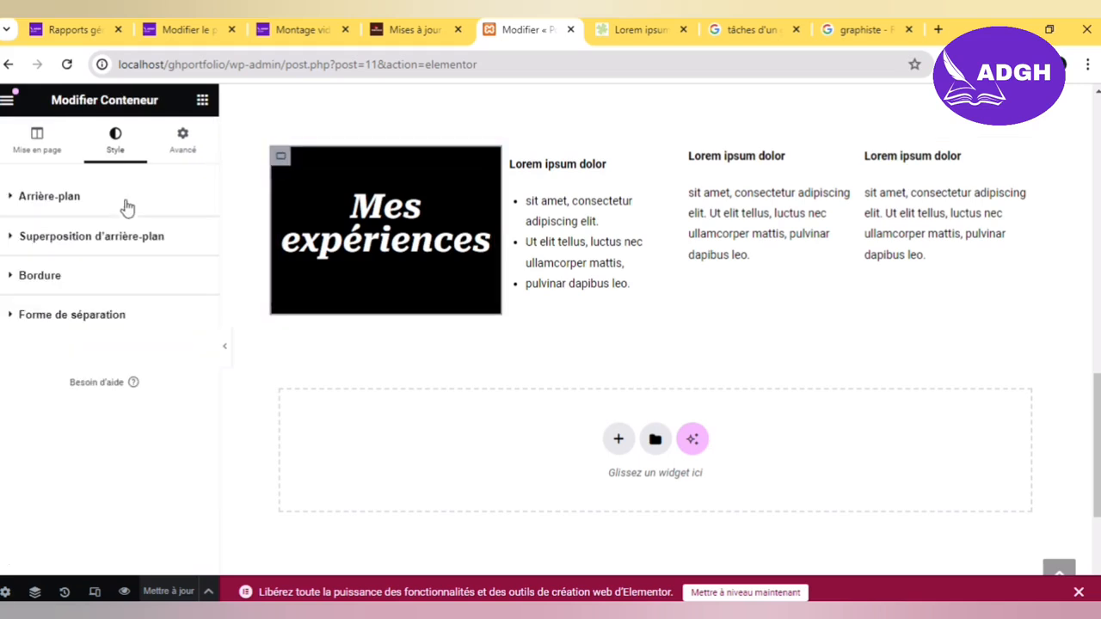
pyautogui.click(140, 317)
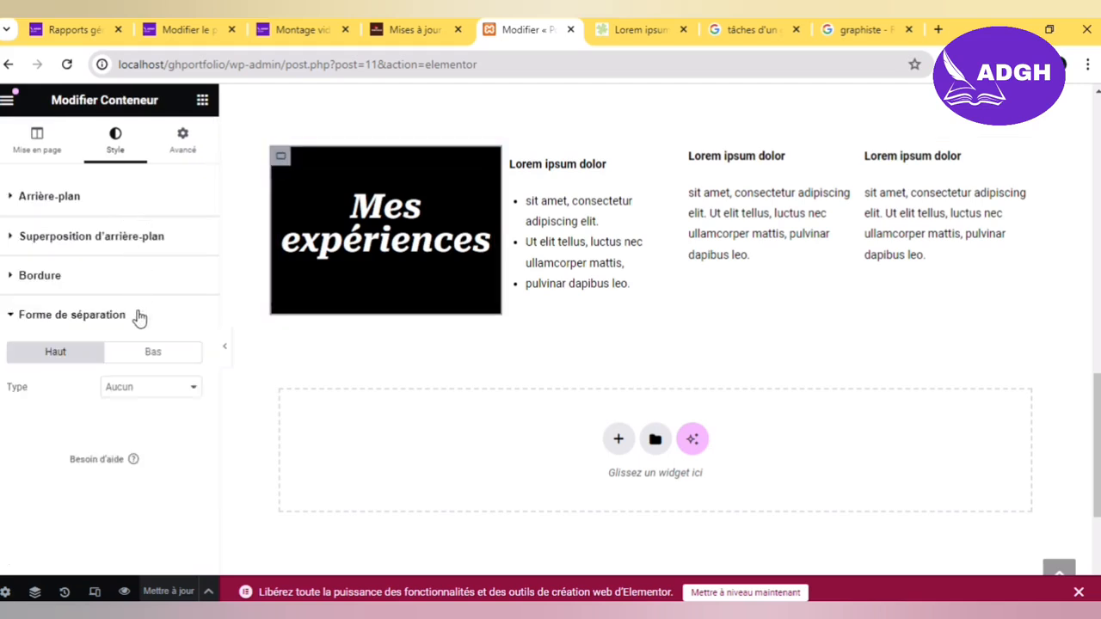
pyautogui.click(157, 391)
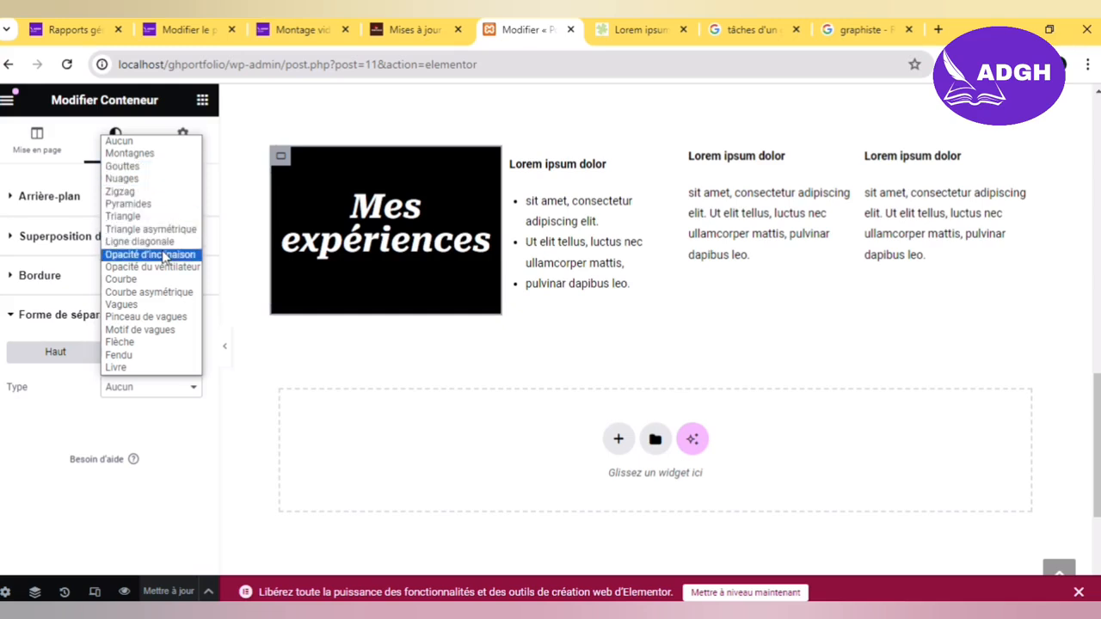
pyautogui.click(164, 279)
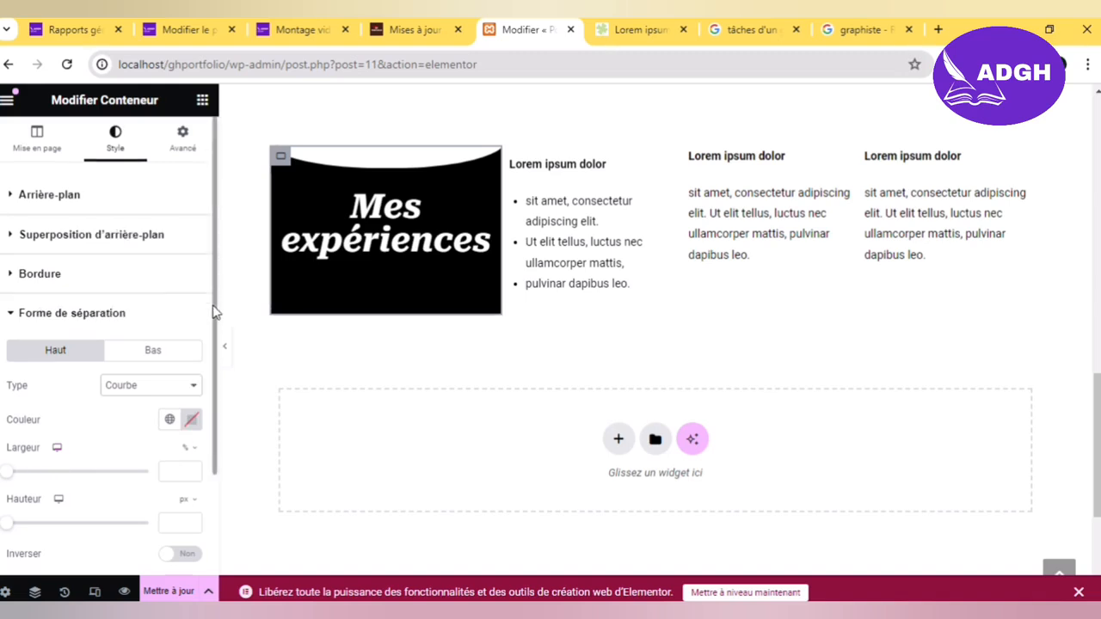
pyautogui.moveTo(214, 312); pyautogui.dragTo(209, 413)
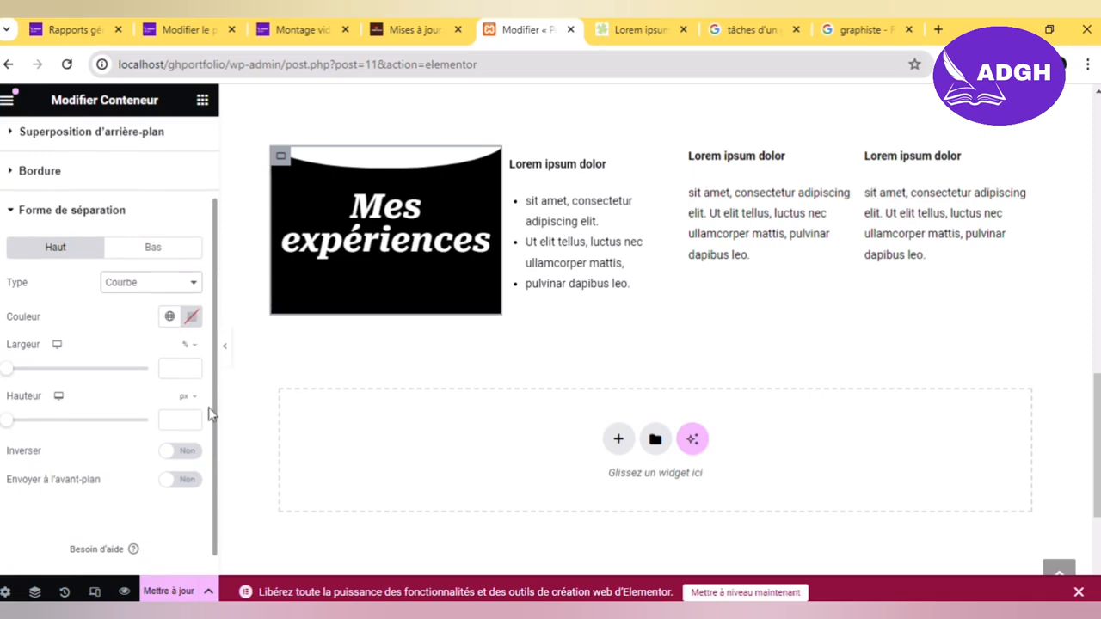
# Step: Try the invert and bring-to-front options on the heading container's top curve divider
pyautogui.click(186, 453)
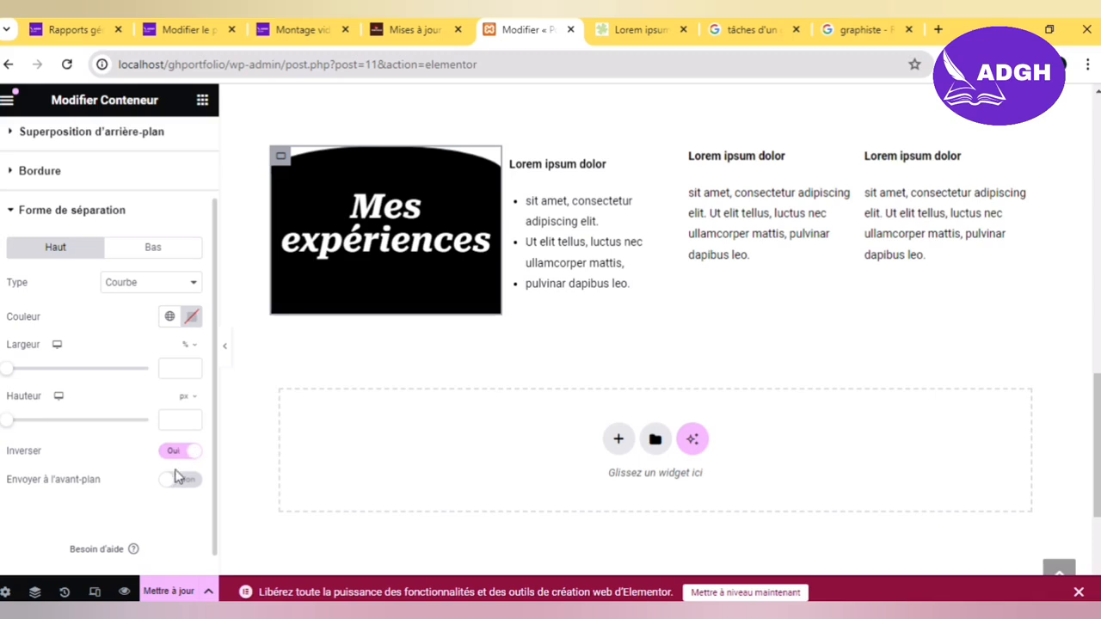
pyautogui.click(178, 483)
pyautogui.click(179, 484)
pyautogui.click(189, 453)
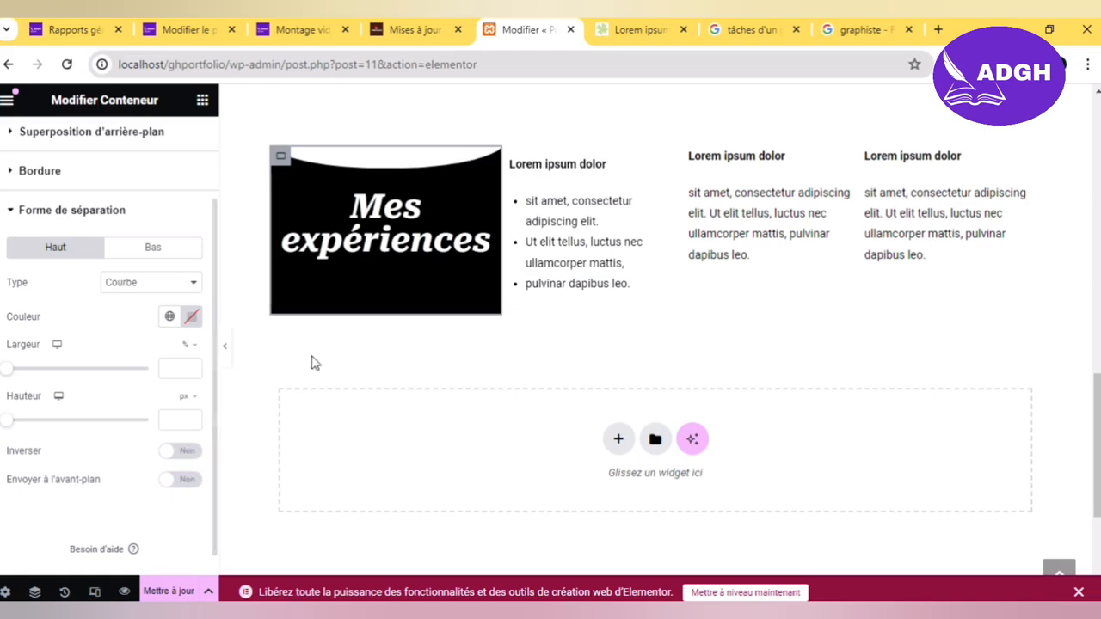
# Step: Update the page and review it down to the footer and back up to the header
pyautogui.click(168, 591)
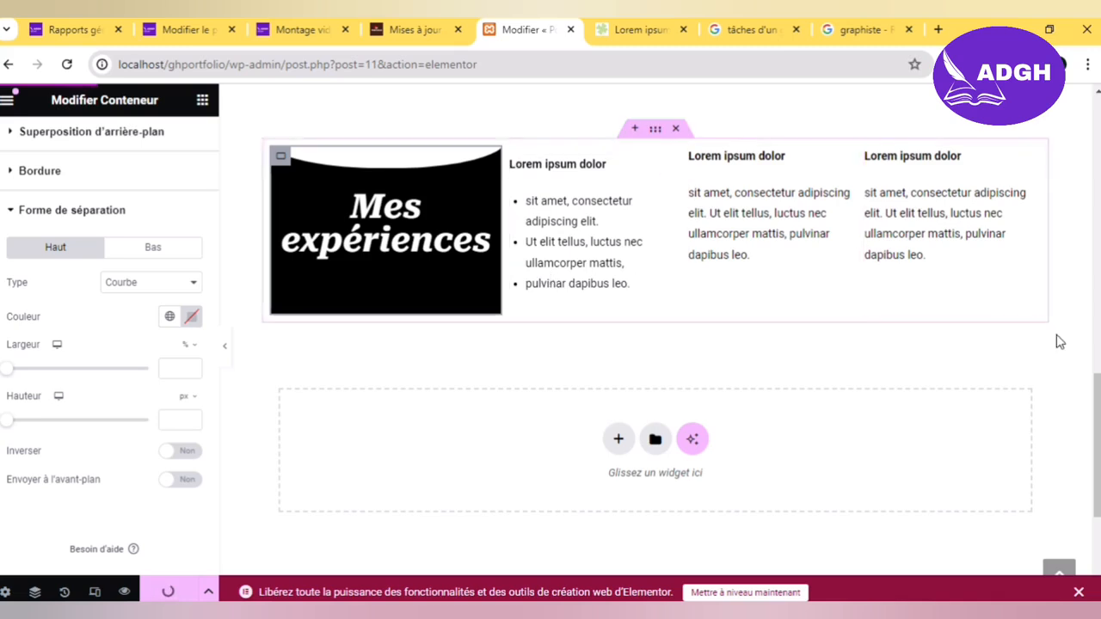
pyautogui.scroll(-1, 1096, 448)
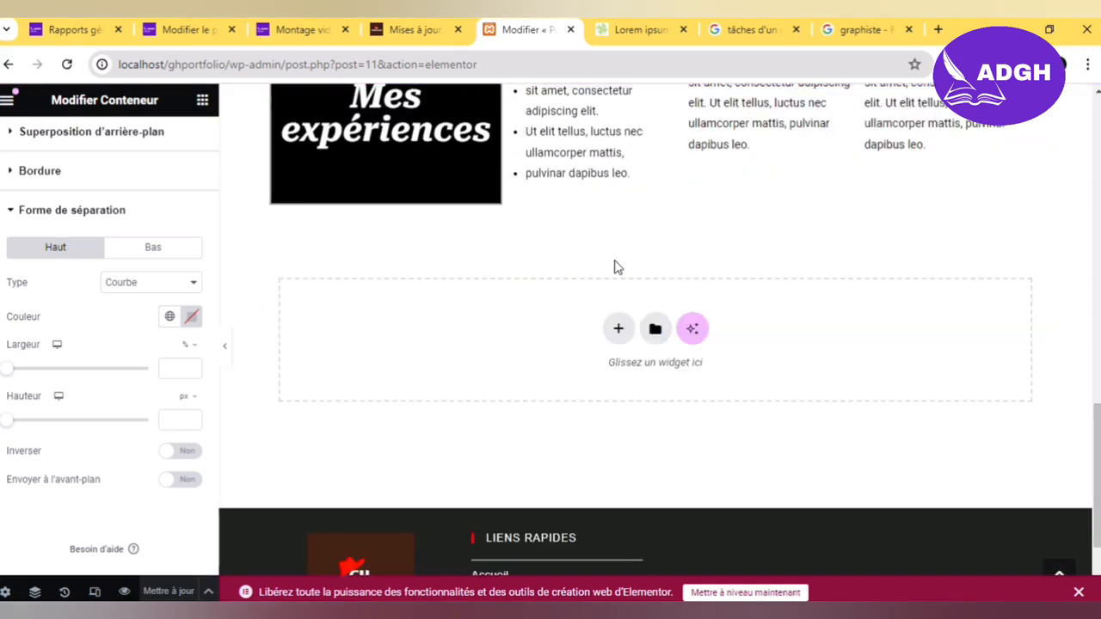
pyautogui.click(618, 328)
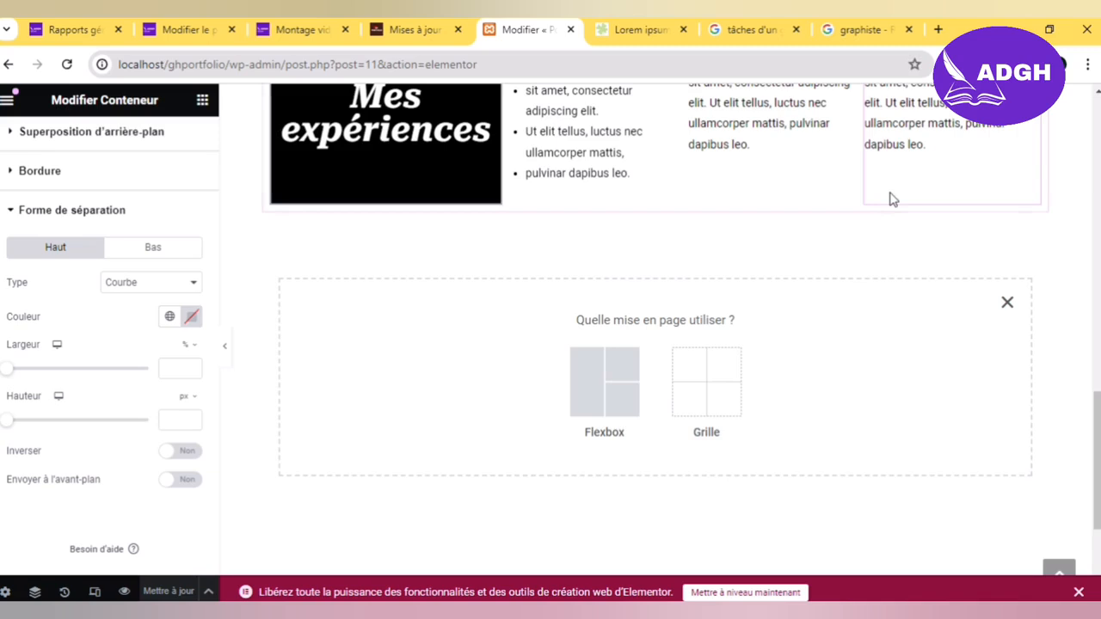
pyautogui.scroll(-3, 781, 308)
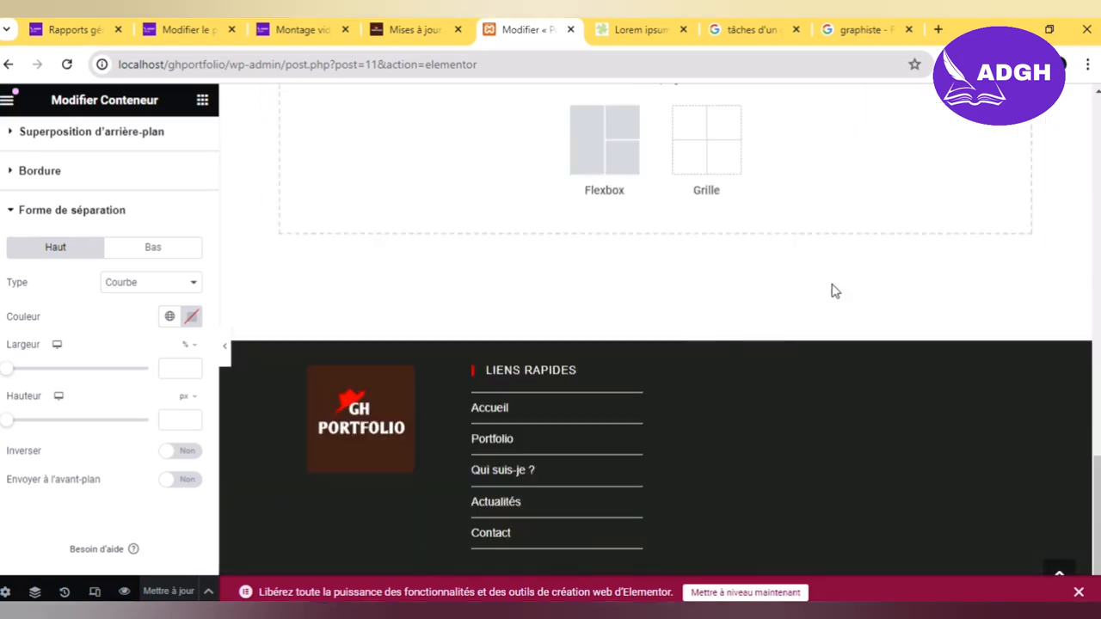
pyautogui.moveTo(1097, 470); pyautogui.dragTo(1097, 95)
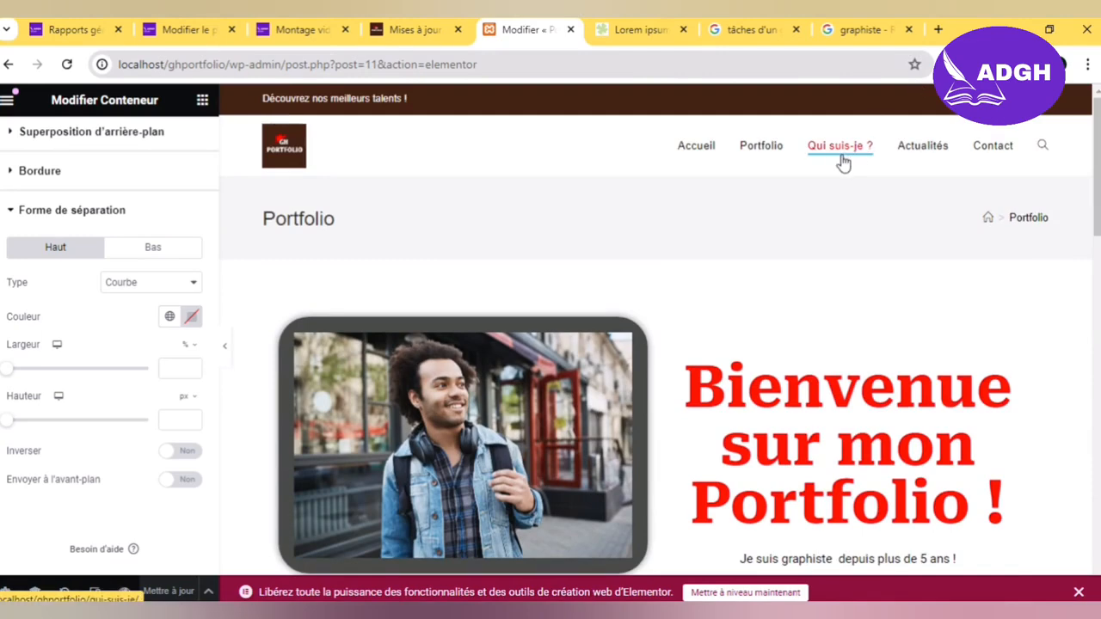
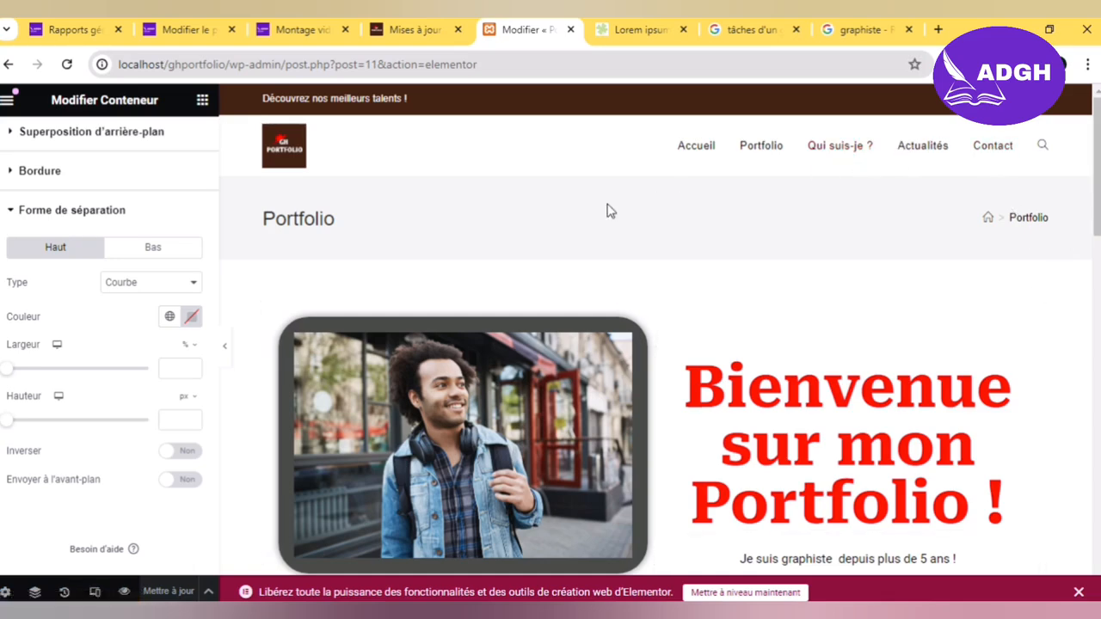
# Step: Switch to the WordPress updates page and examine the core updates on offer
pyautogui.click(419, 31)
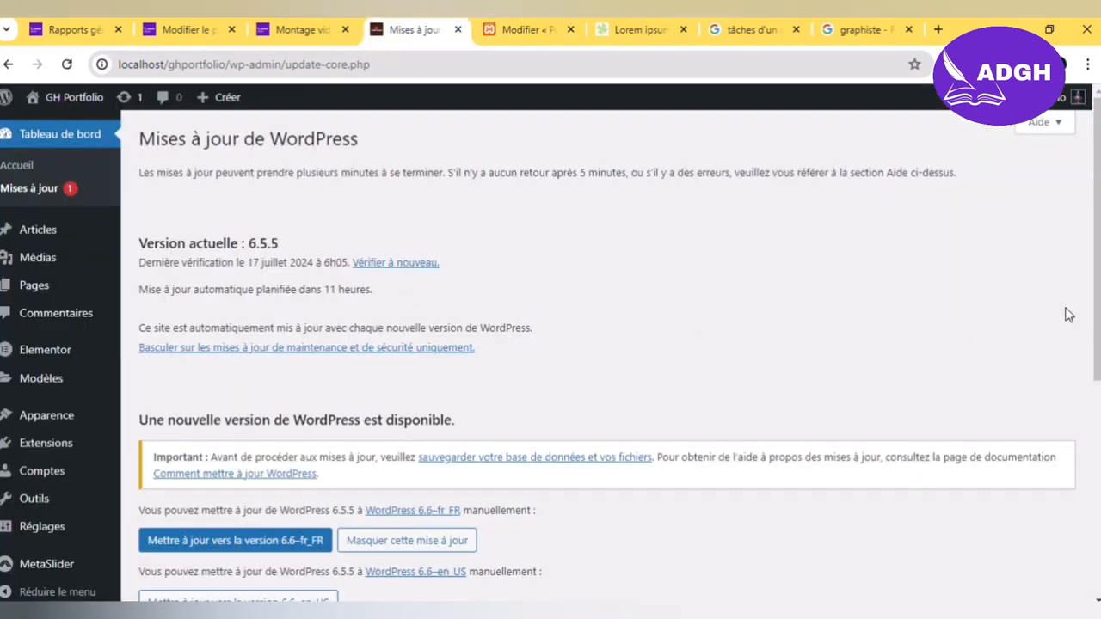
pyautogui.moveTo(1097, 314); pyautogui.dragTo(1097, 503)
pyautogui.scroll(5, 603, 344)
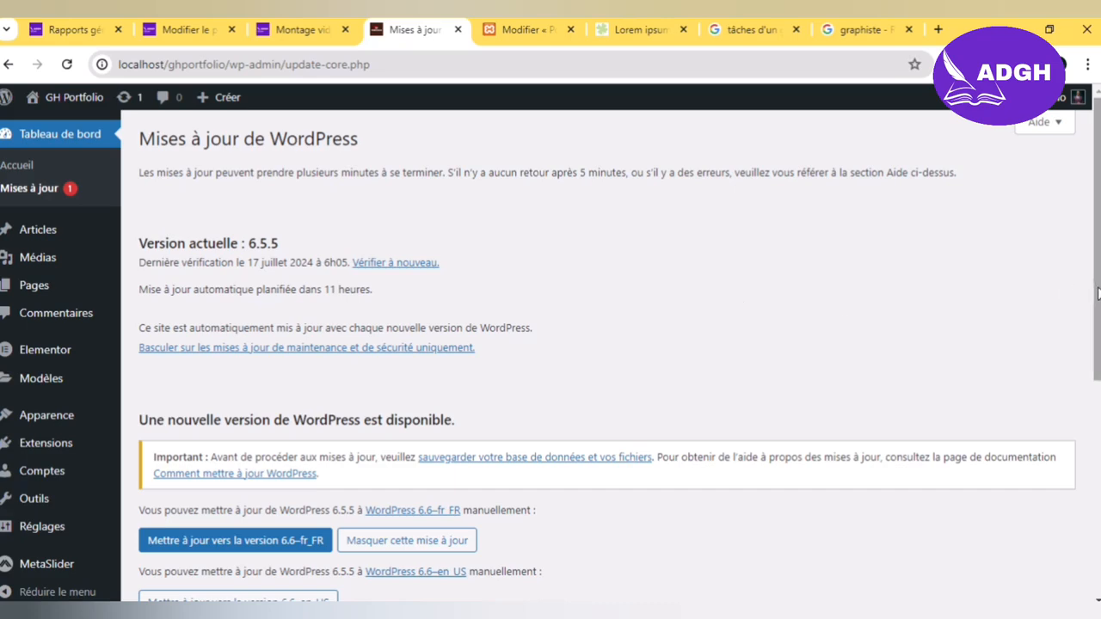
pyautogui.moveTo(1097, 293)
pyautogui.mouseDown()
pyautogui.moveTo(1098, 493)
pyautogui.moveTo(1098, 303)
pyautogui.mouseUp()
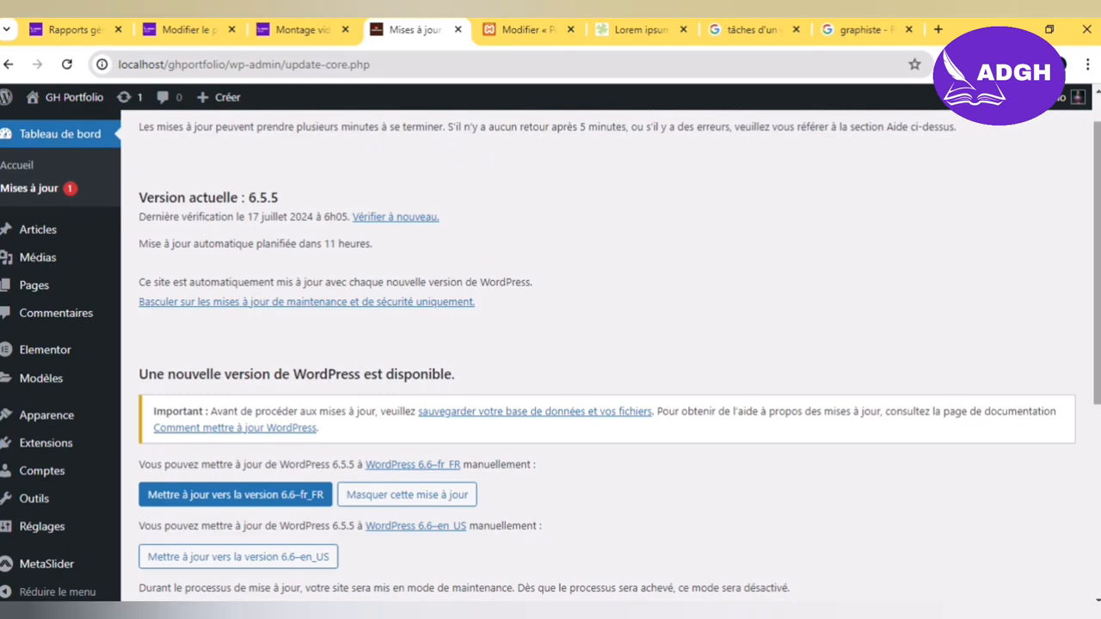
pyautogui.scroll(1, 1050, 314)
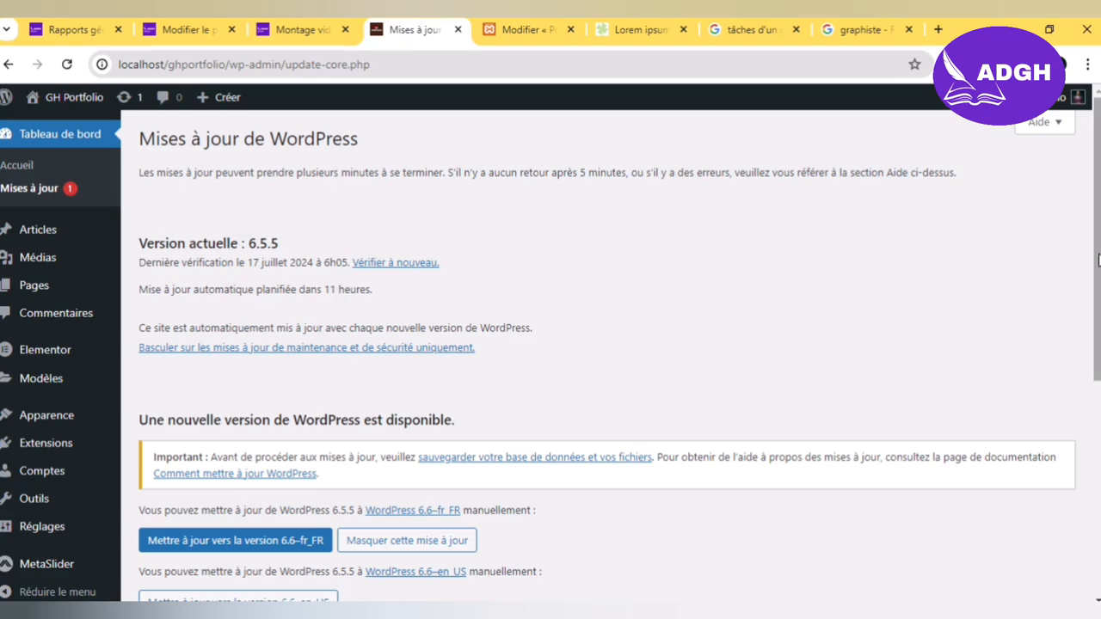
pyautogui.moveTo(1098, 259); pyautogui.dragTo(1098, 457)
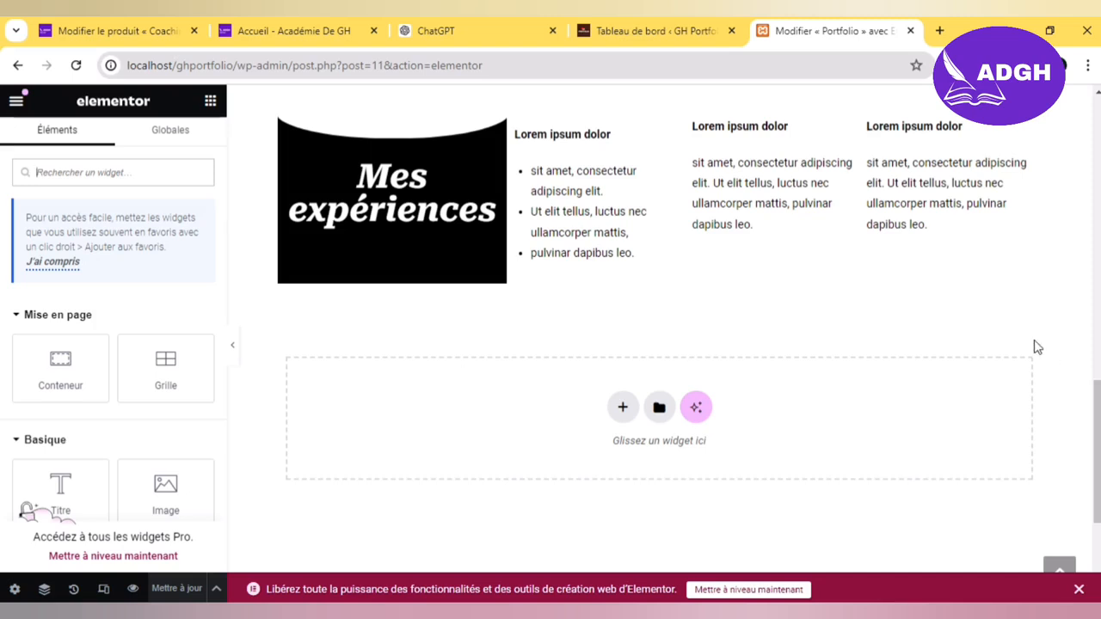
# Step: Add a single-column Flexbox container with downward direction below the "Mes expériences" section
pyautogui.click(625, 418)
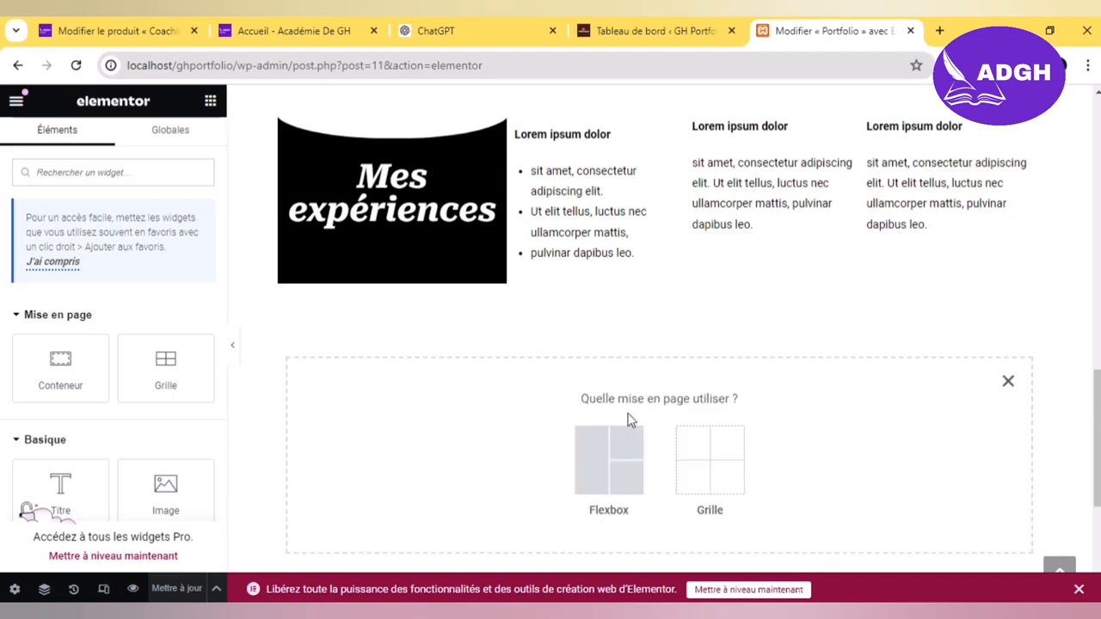
pyautogui.click(609, 457)
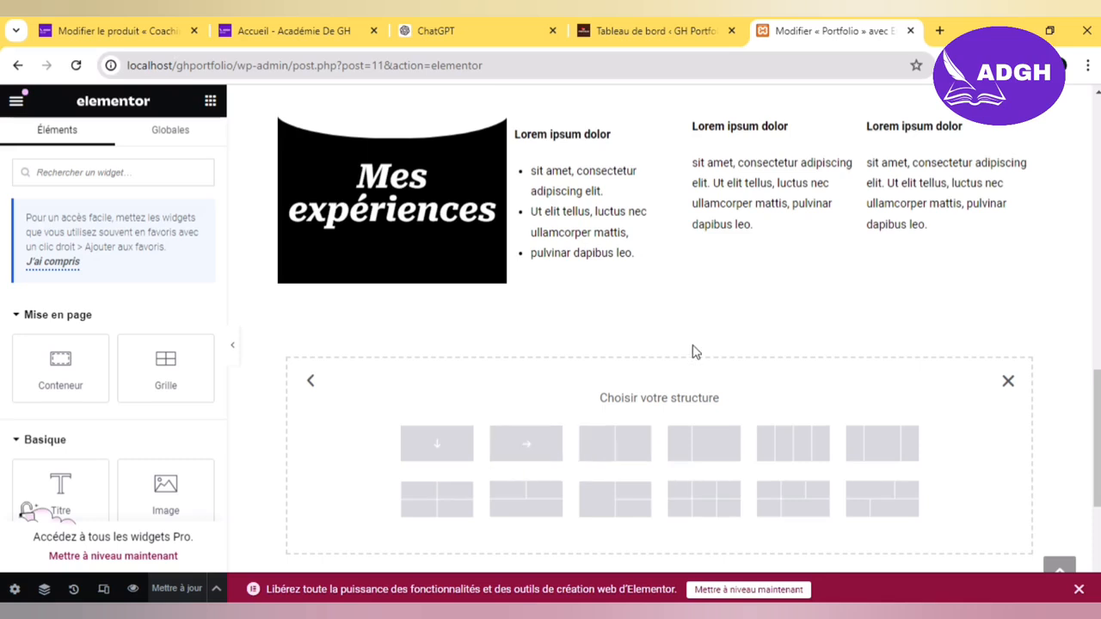
pyautogui.click(460, 444)
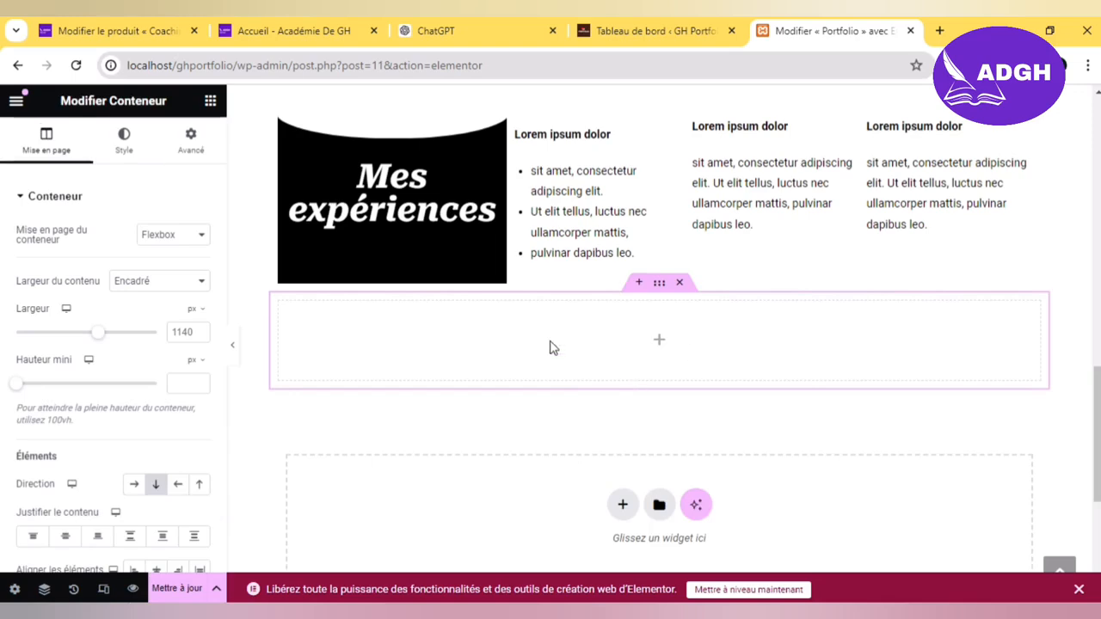
# Step: Add a heading widget to the new container and set its text to "Mes compétences linguistiques"
pyautogui.click(210, 104)
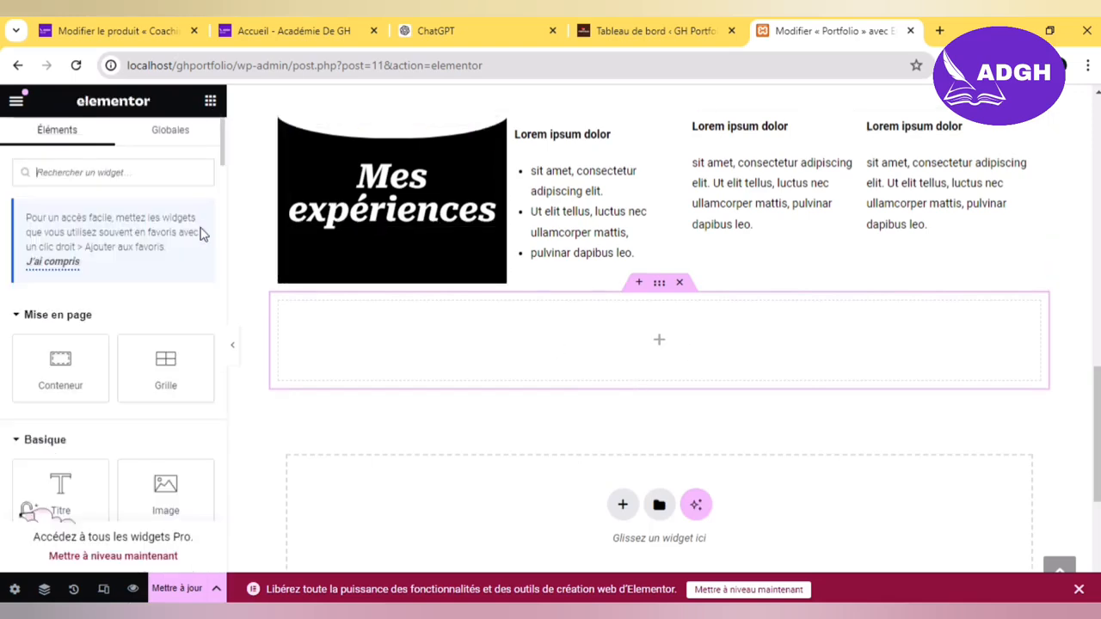
pyautogui.moveTo(76, 477); pyautogui.dragTo(512, 331)
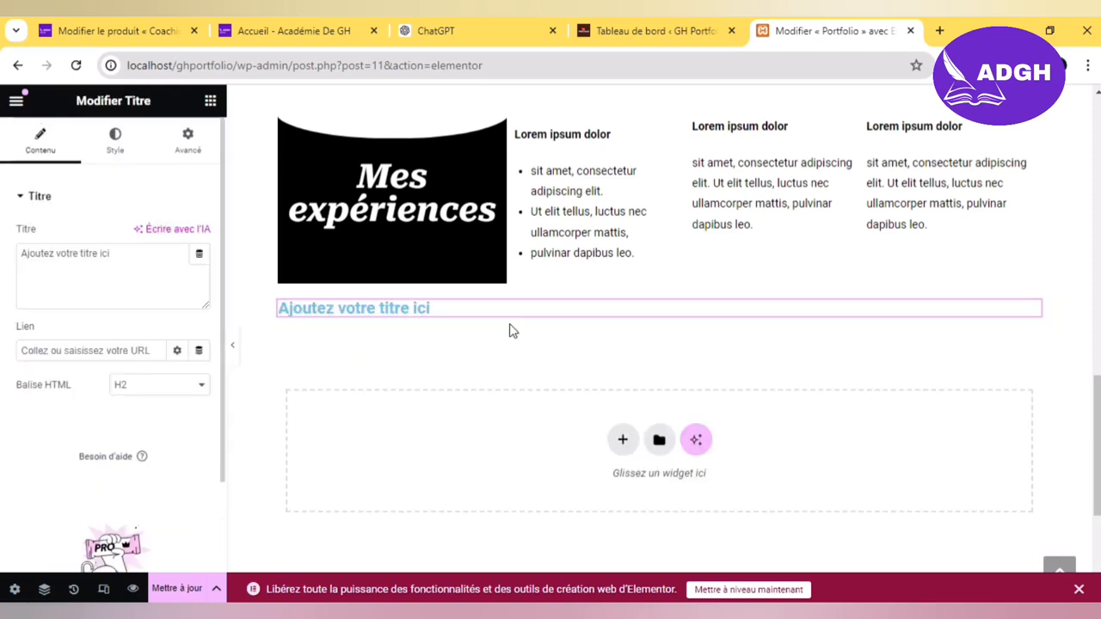
pyautogui.click(155, 271)
pyautogui.hotkey('ctrl', 'a')
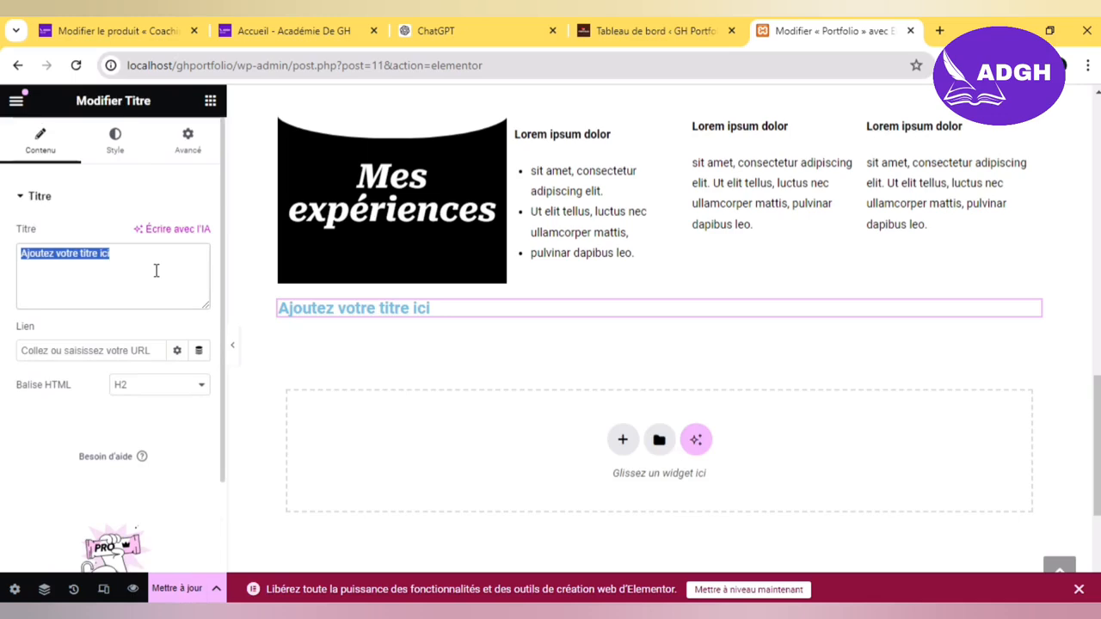
pyautogui.write('Mes co')
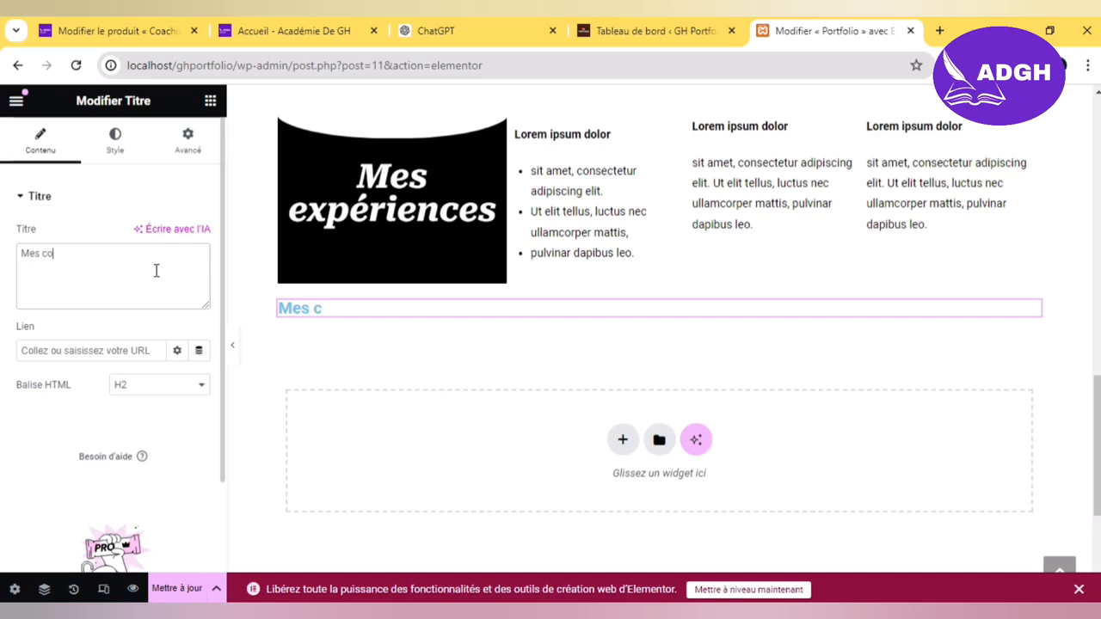
pyautogui.write('mpéten')
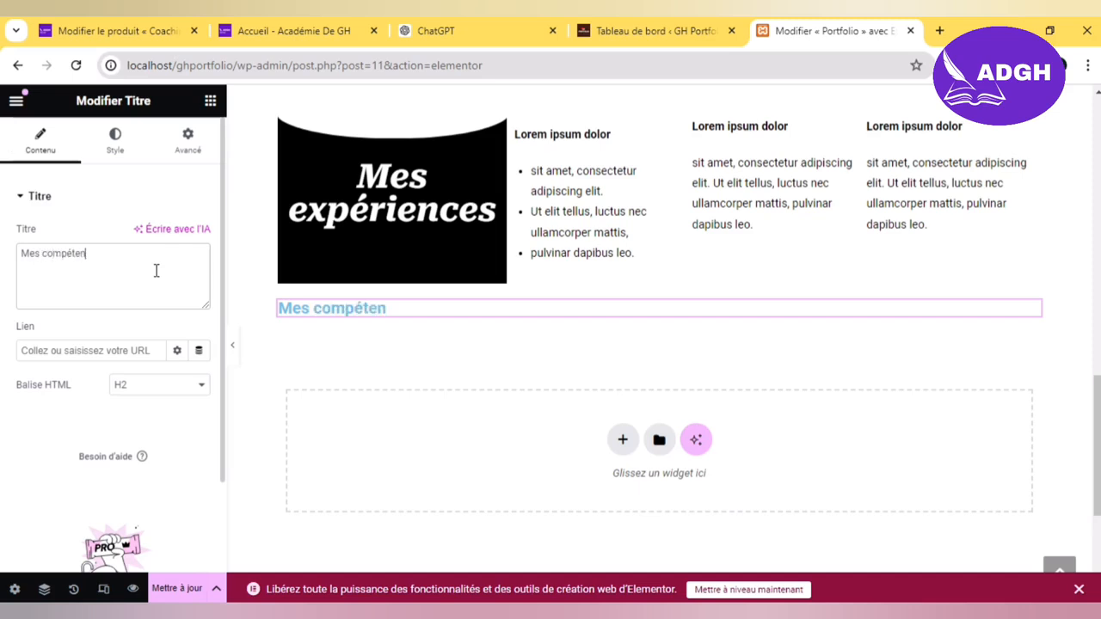
pyautogui.write('ces linguistiques')
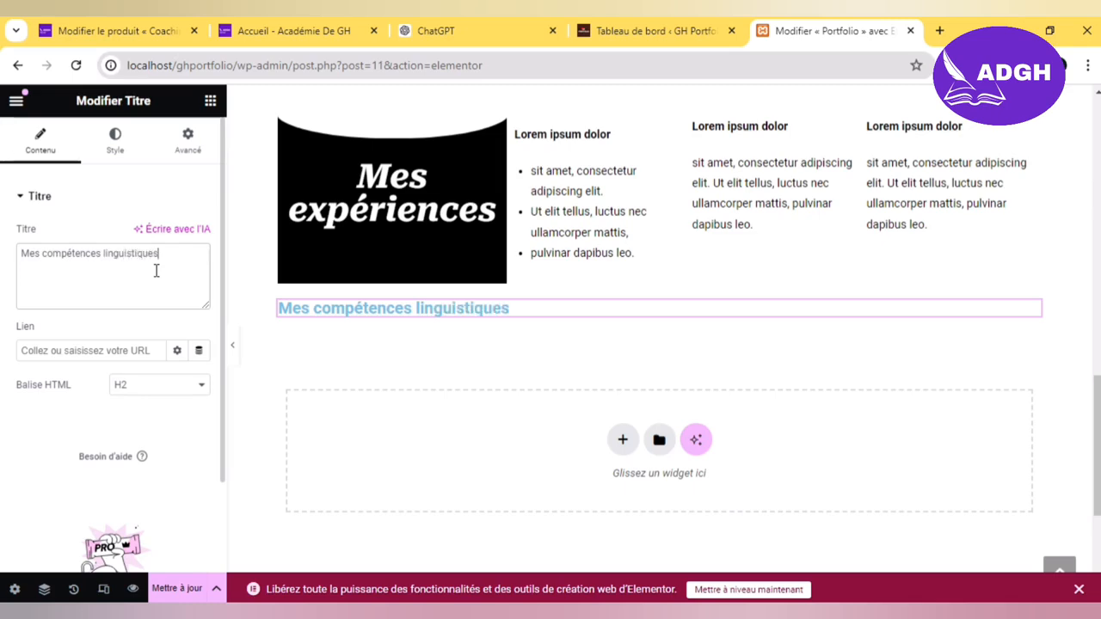
# Step: Centre the "Mes compétences linguistiques" heading and set its text colour to #FF0000
pyautogui.click(129, 146)
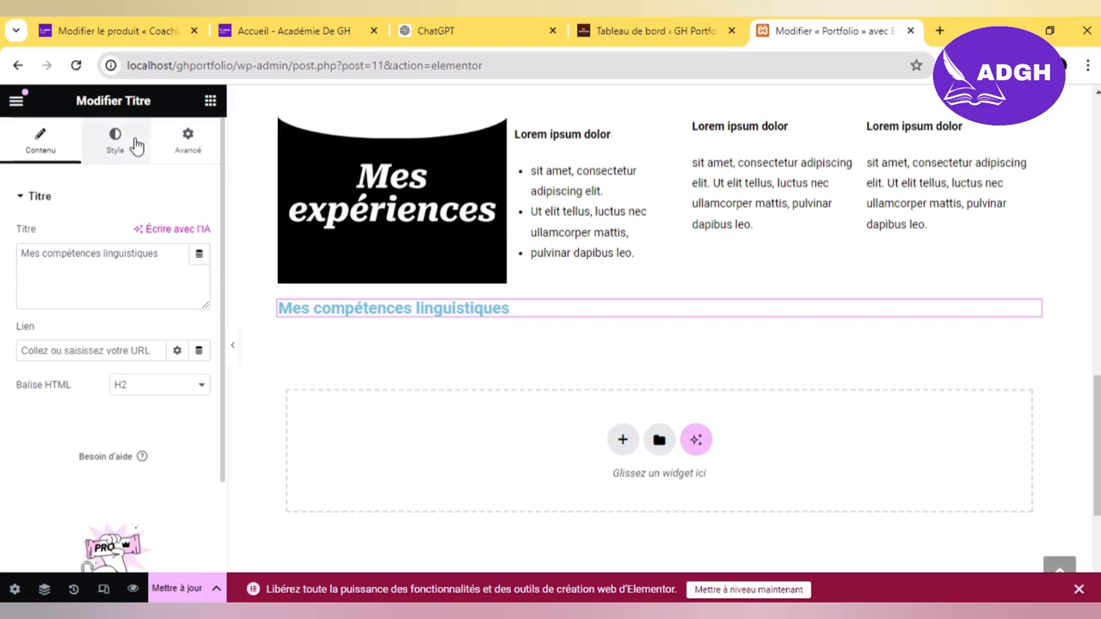
pyautogui.click(160, 235)
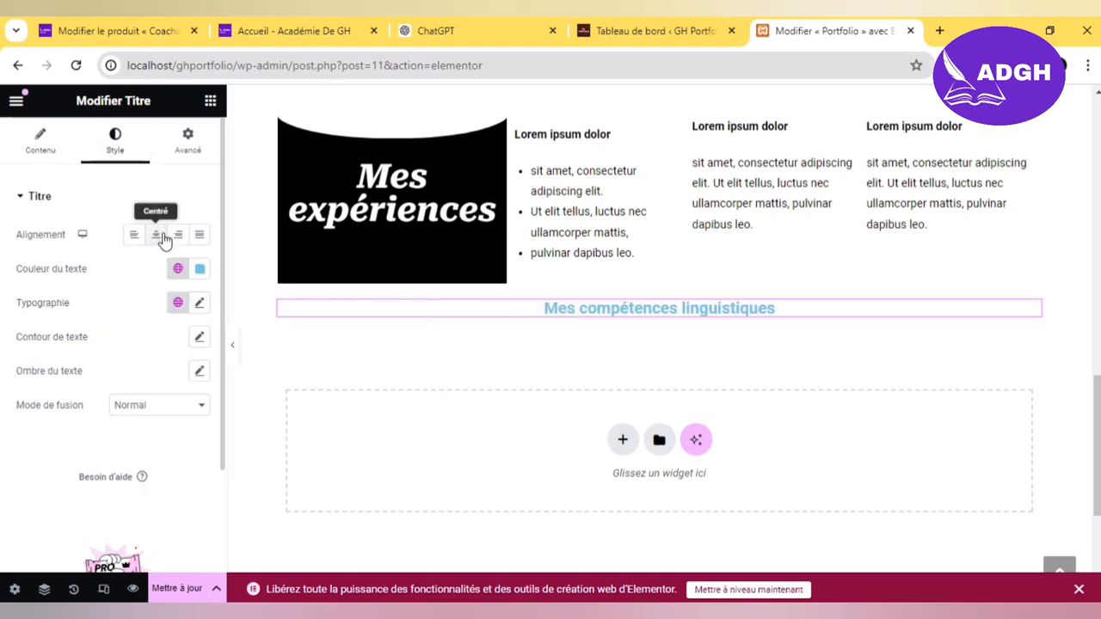
pyautogui.click(200, 269)
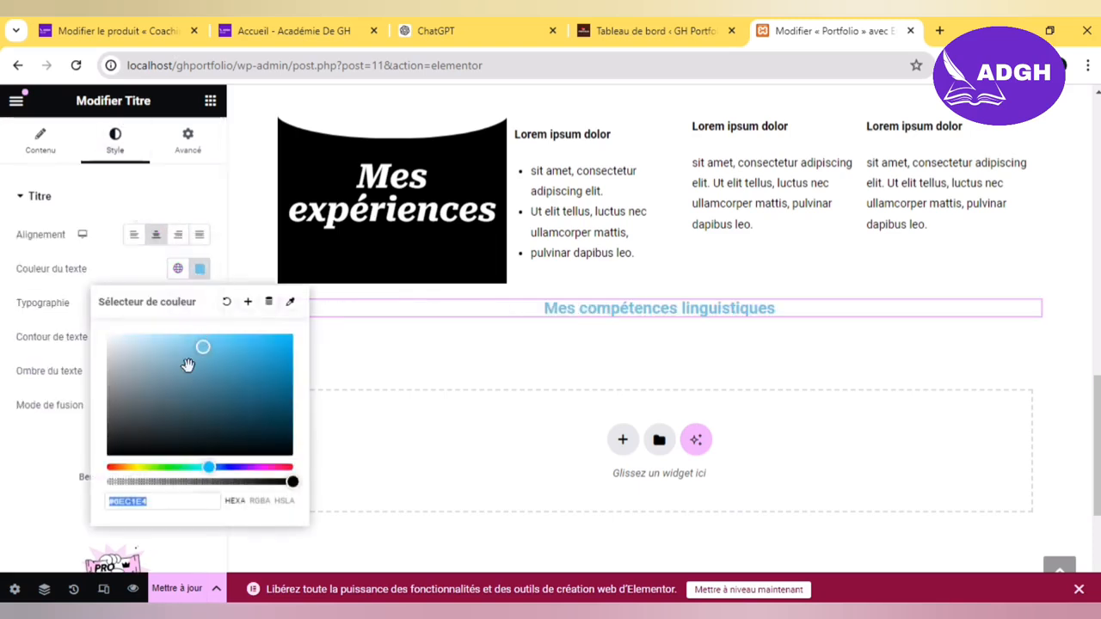
pyautogui.doubleClick(154, 505)
pyautogui.write('ff0000')
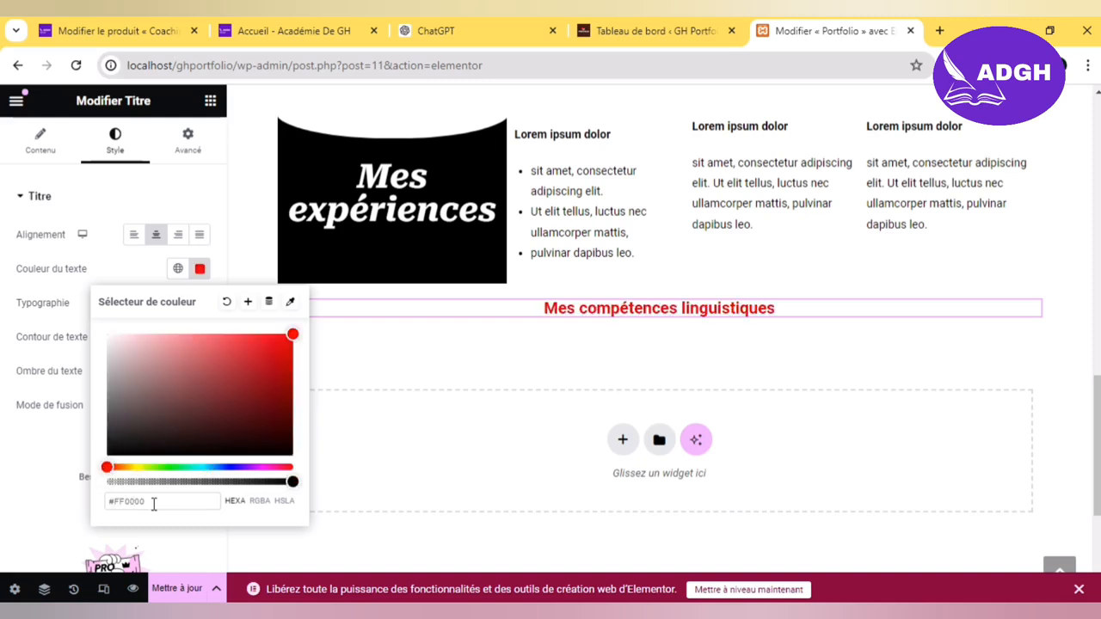
pyautogui.click(83, 462)
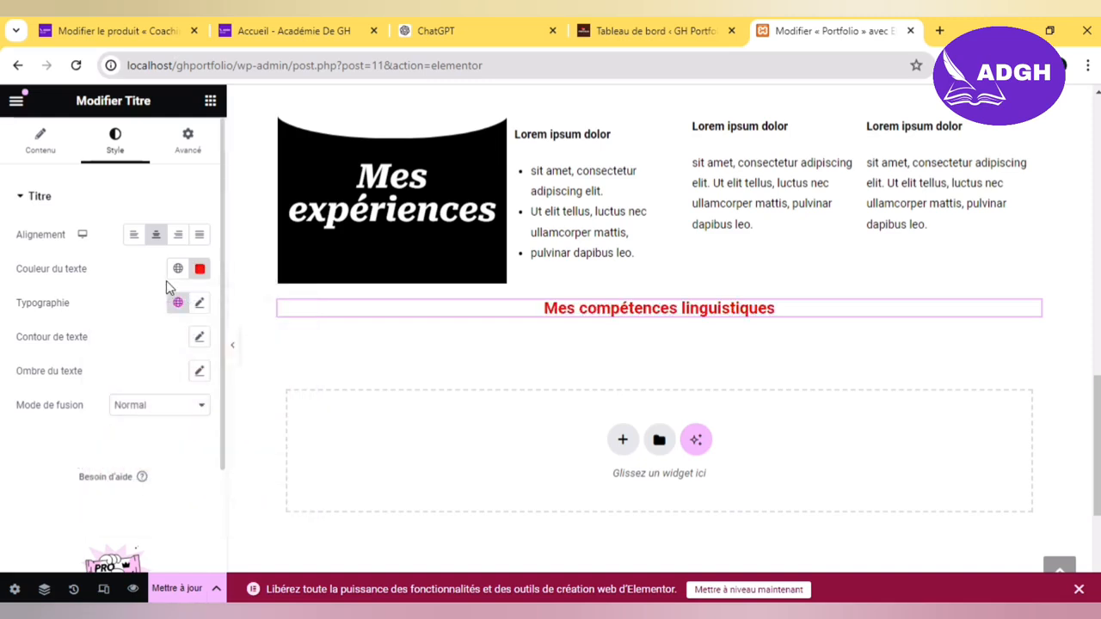
pyautogui.click(199, 303)
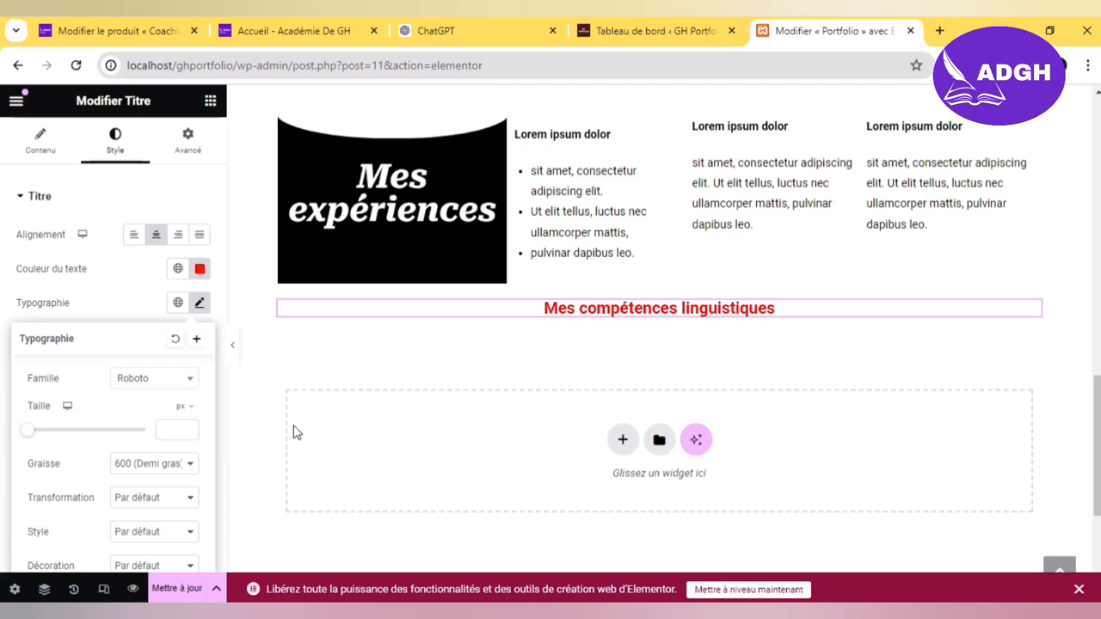
pyautogui.click(356, 358)
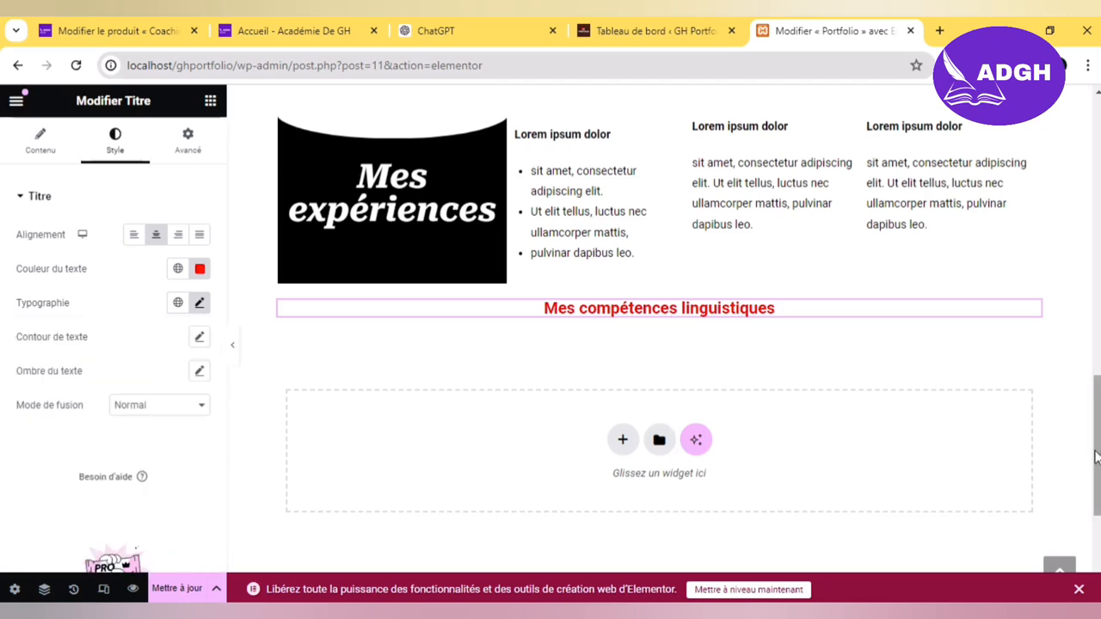
# Step: Copy the "Mon art" heading and paste its style onto the "Mes compétences linguistiques" heading
pyautogui.moveTo(1096, 456); pyautogui.dragTo(1096, 285)
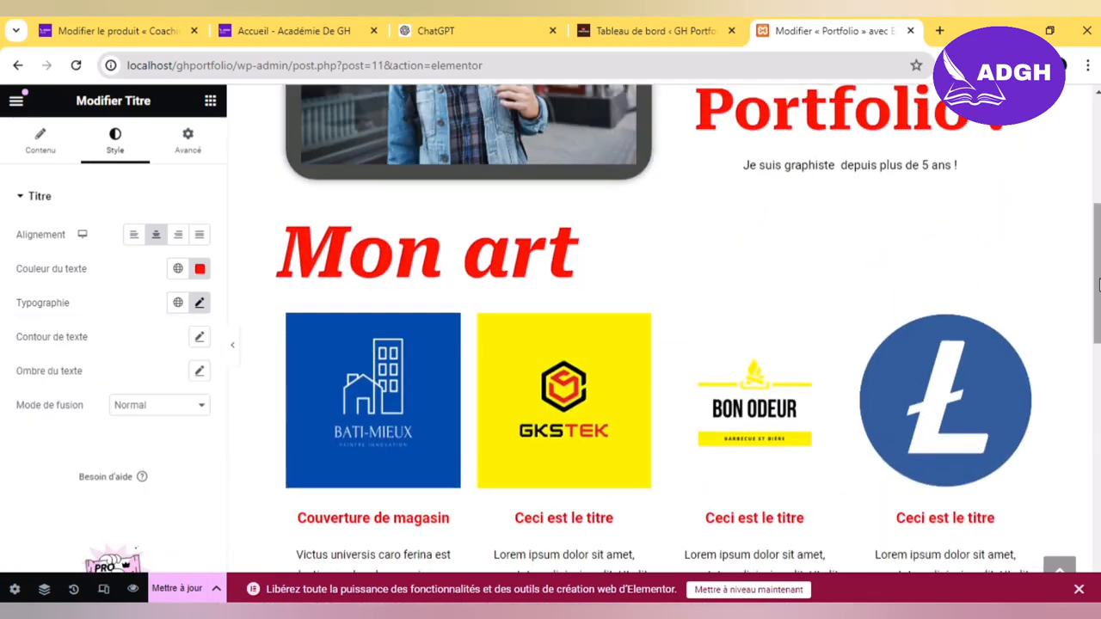
pyautogui.rightClick(462, 269)
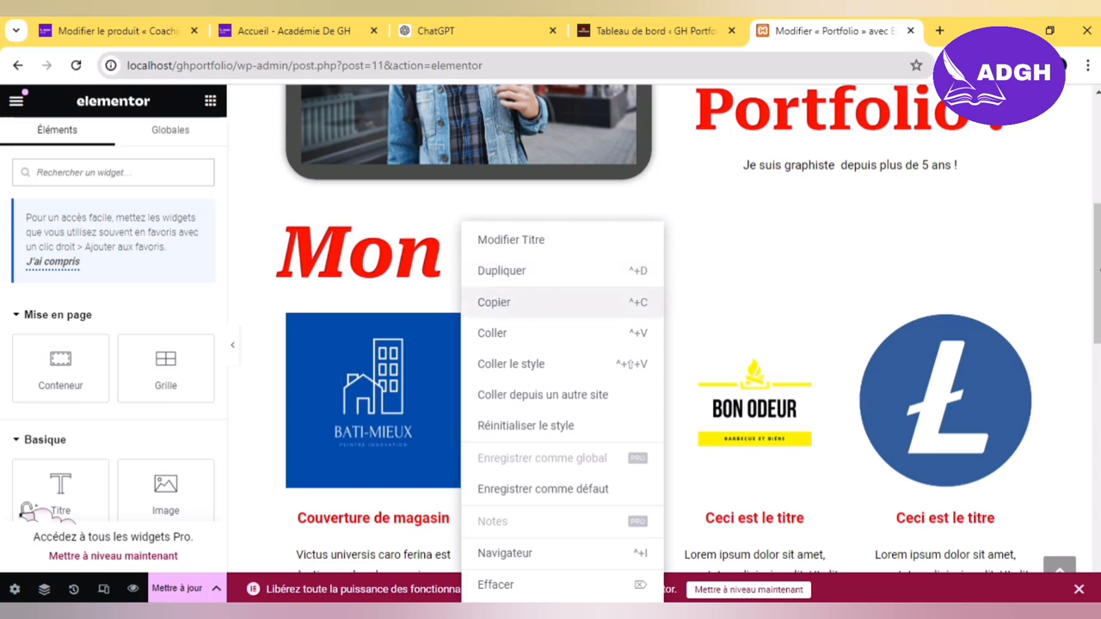
pyautogui.click(1098, 269)
pyautogui.moveTo(1098, 266); pyautogui.dragTo(1097, 413)
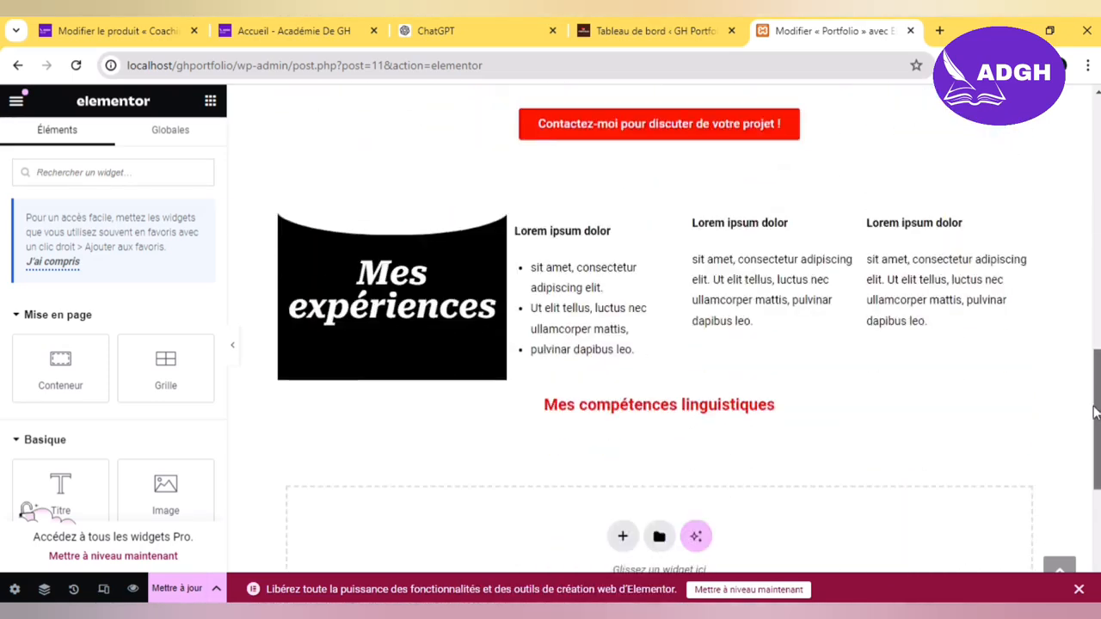
pyautogui.rightClick(715, 409)
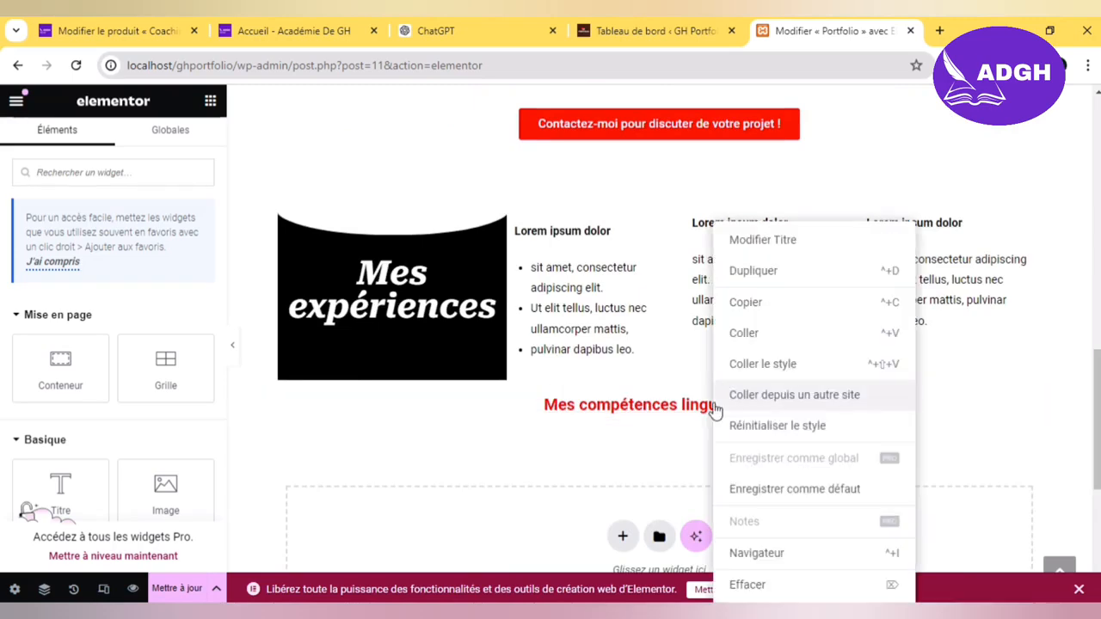
pyautogui.click(772, 365)
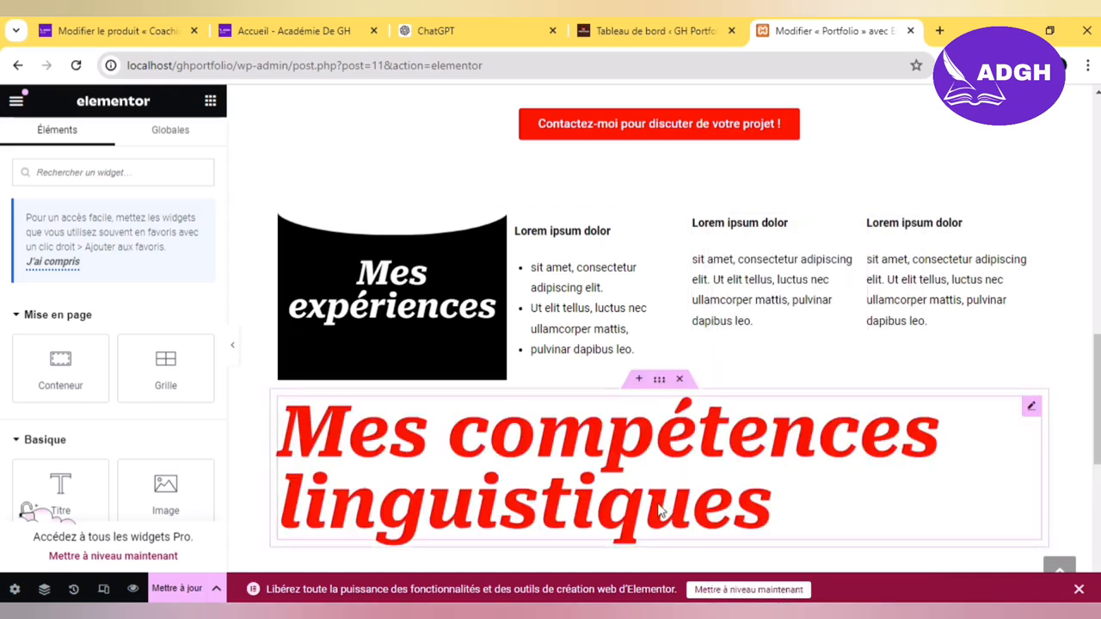
# Step: Centre the restyled "Mes compétences linguistiques" heading and set its font size to 39 px
pyautogui.click(565, 490)
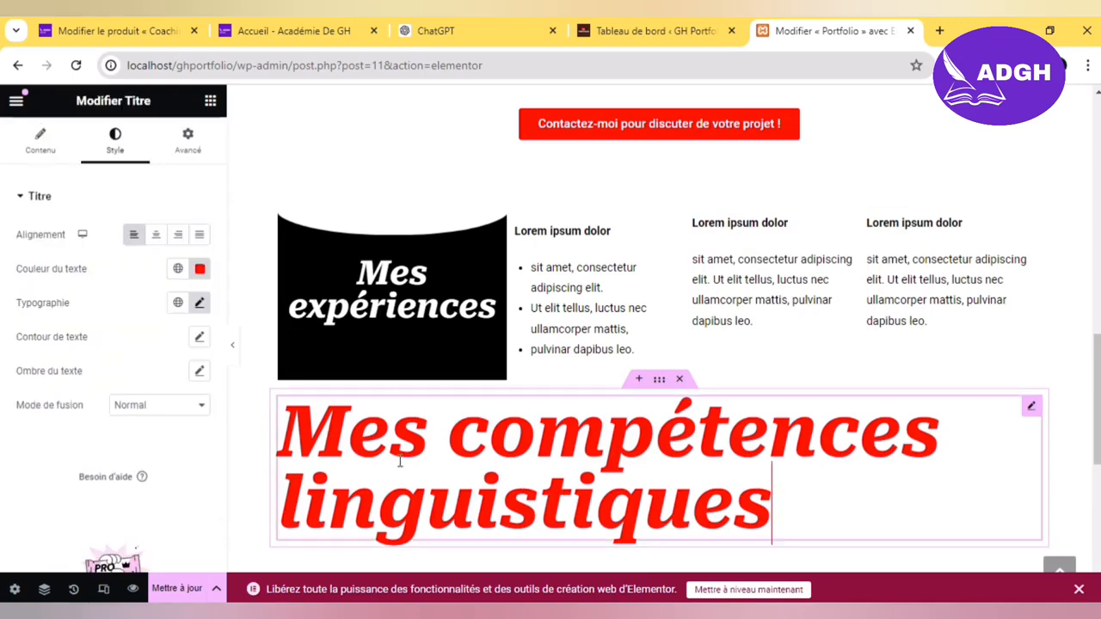
pyautogui.click(156, 235)
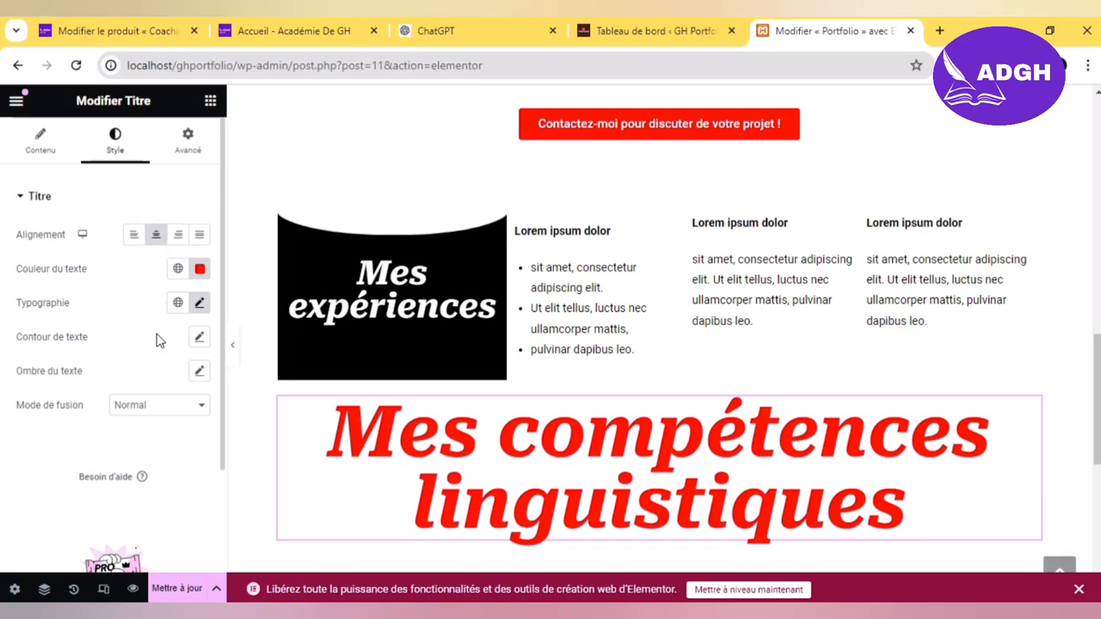
pyautogui.click(199, 306)
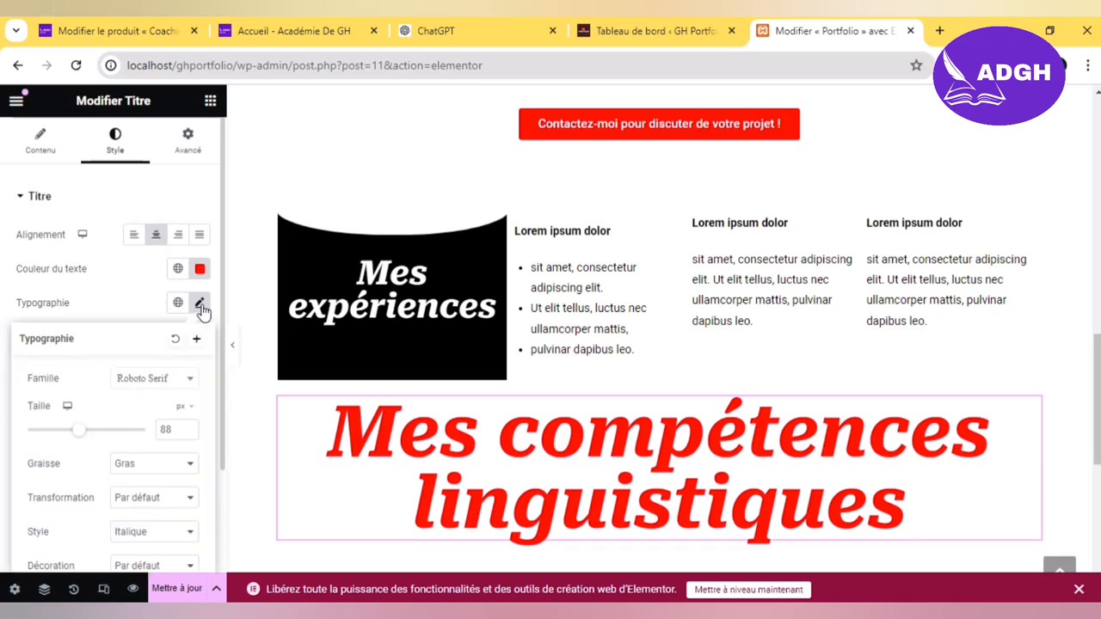
pyautogui.moveTo(81, 435); pyautogui.dragTo(49, 438)
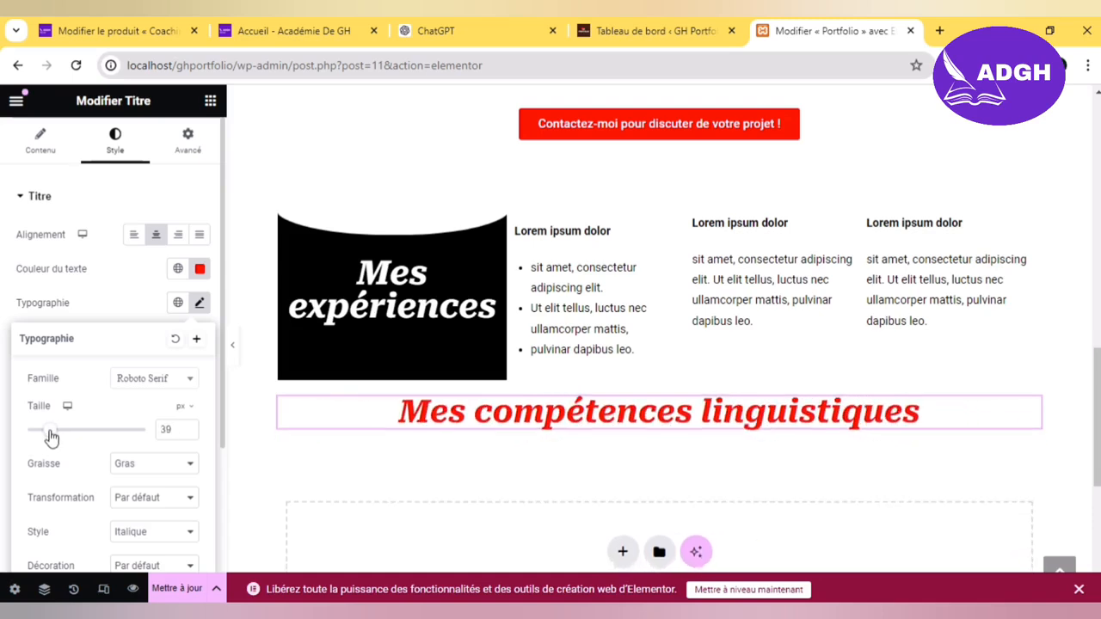
pyautogui.click(100, 260)
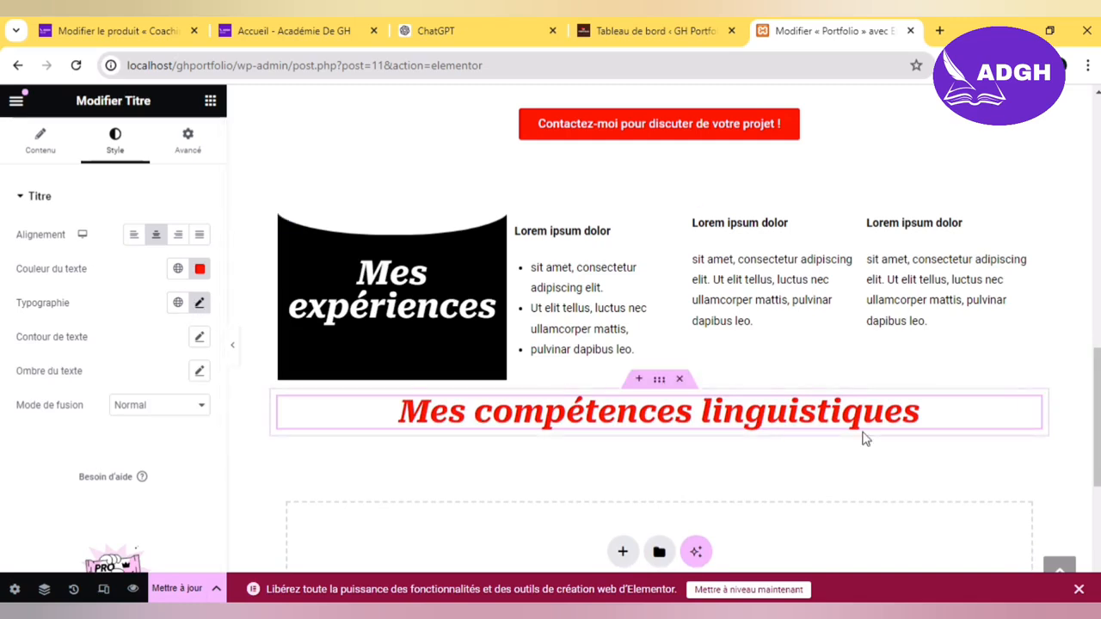
# Step: Add a Flexbox container with a two-by-two structure below the "Mes compétences linguistiques" heading
pyautogui.scroll(-3, 1093, 430)
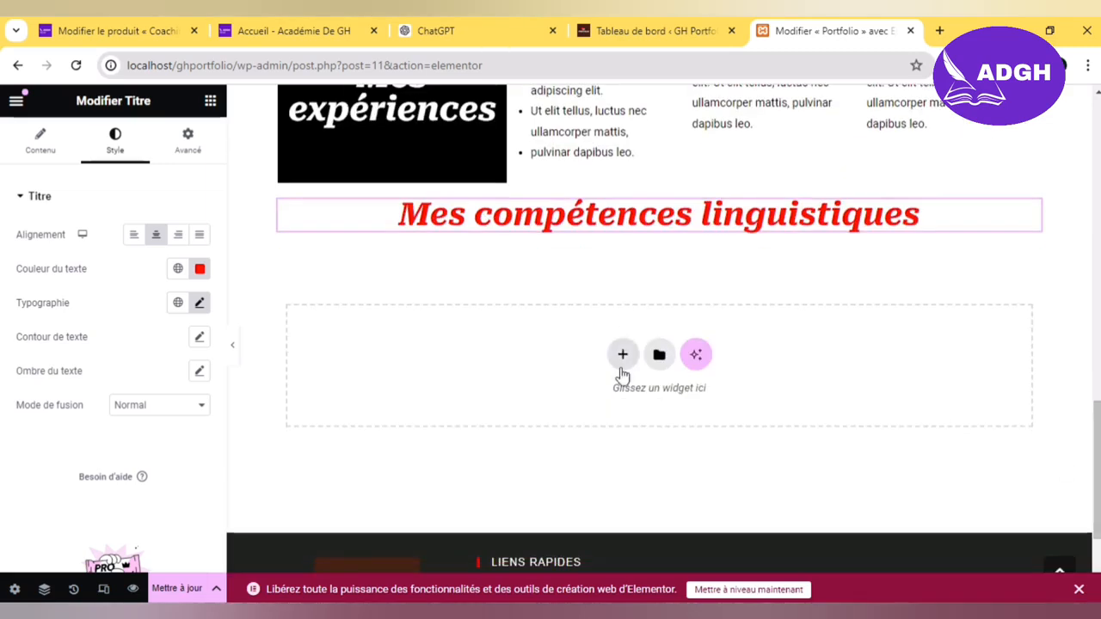
pyautogui.click(623, 356)
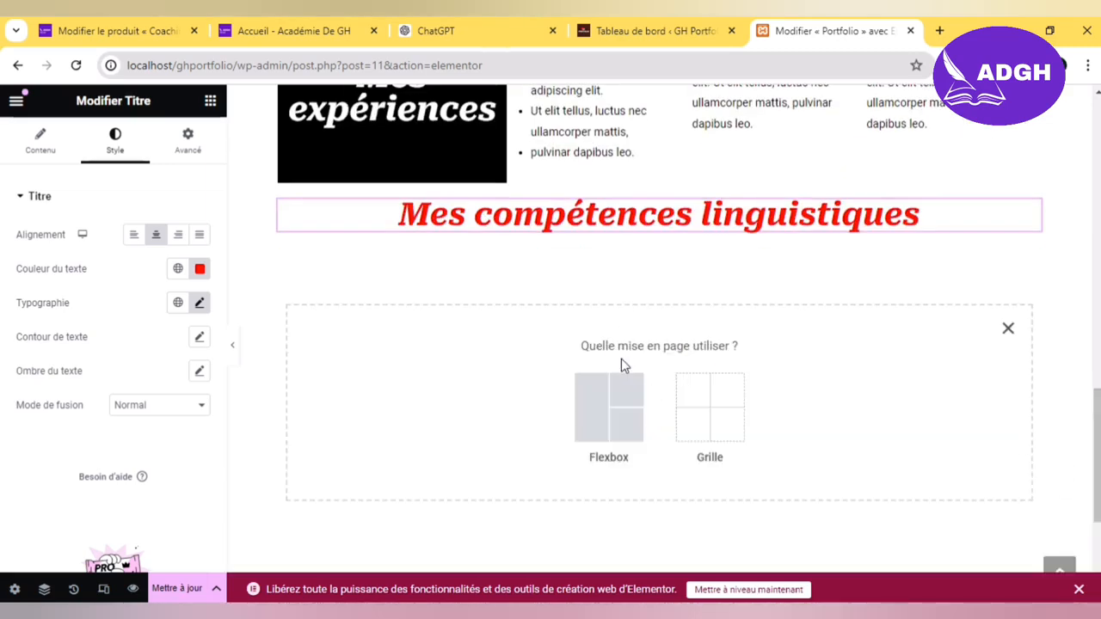
pyautogui.click(623, 408)
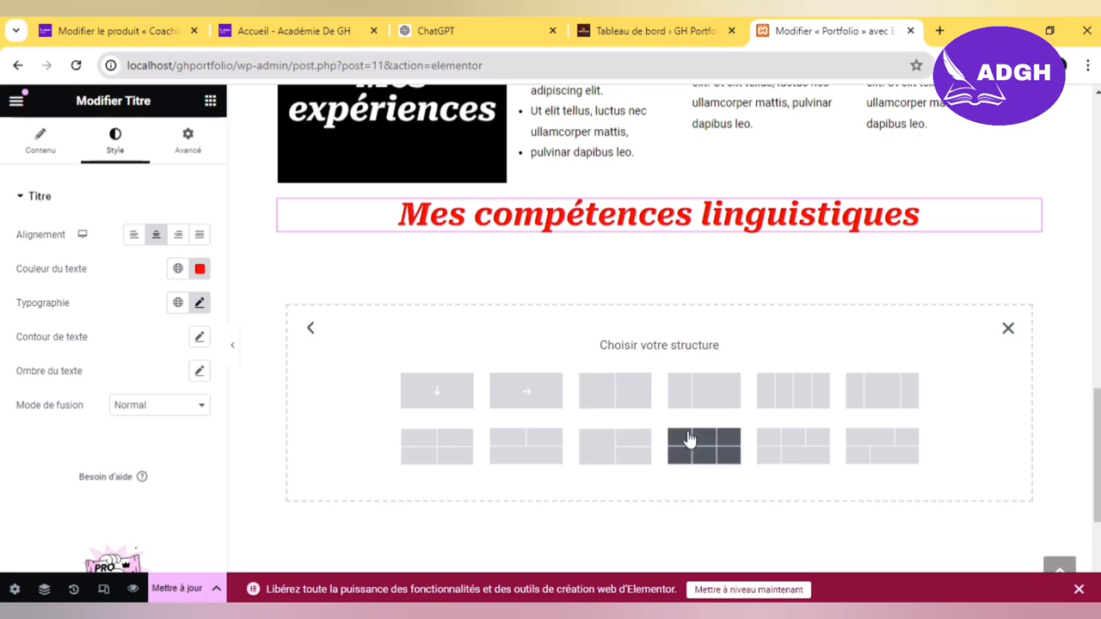
pyautogui.click(441, 452)
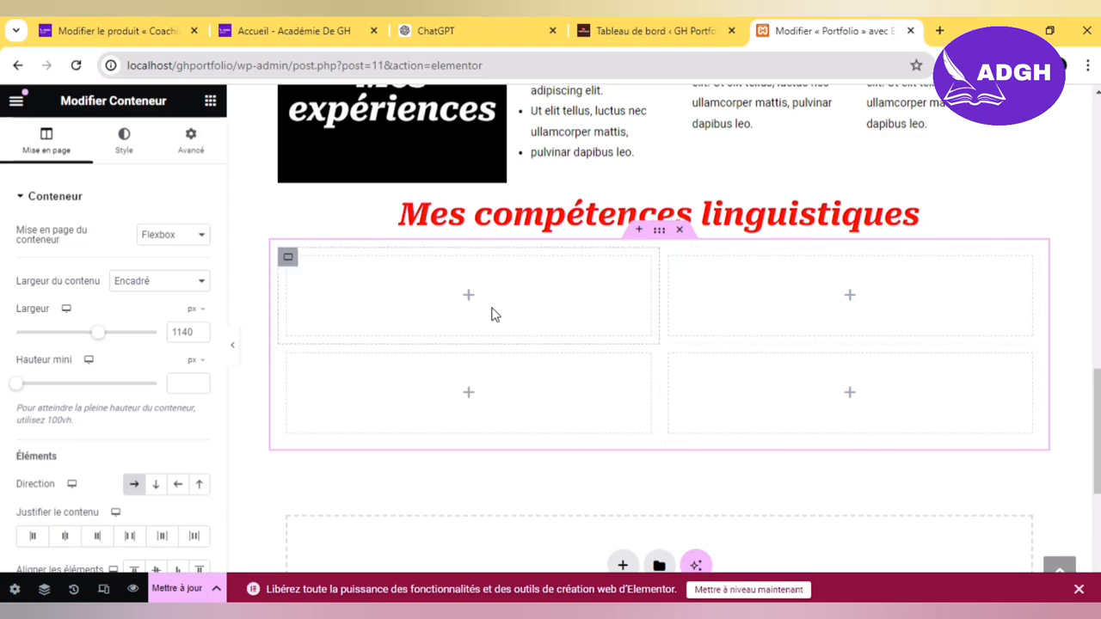
# Step: Add a Titre widget to the upper-left cell of the container below "Mes compétences linguistiques"
pyautogui.click(210, 101)
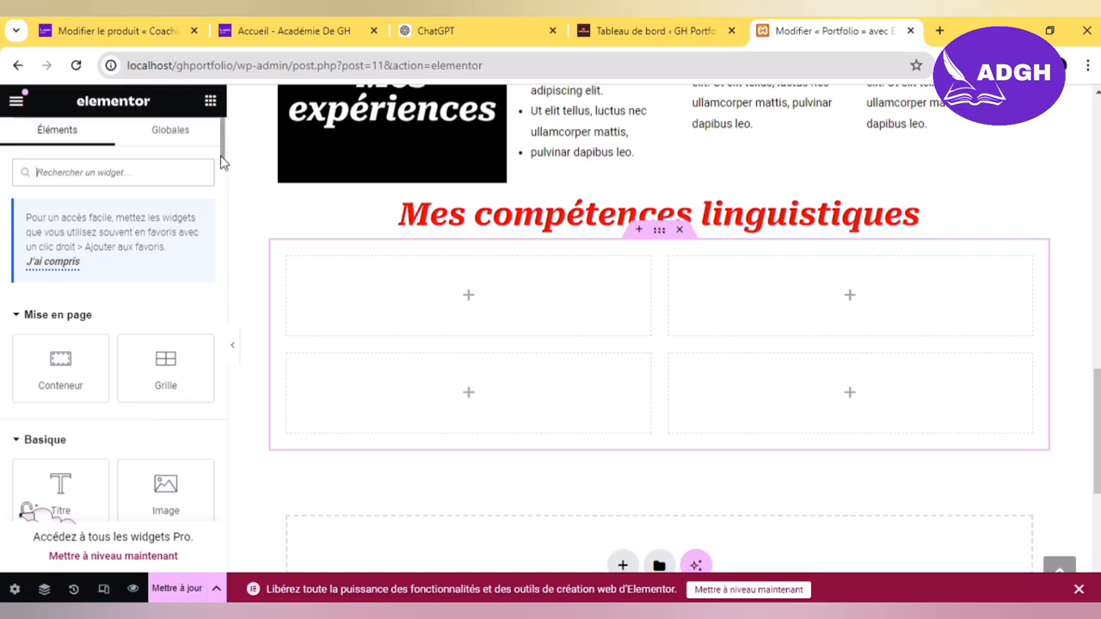
pyautogui.moveTo(222, 161)
pyautogui.mouseDown()
pyautogui.moveTo(223, 192)
pyautogui.moveTo(224, 166)
pyautogui.mouseUp()
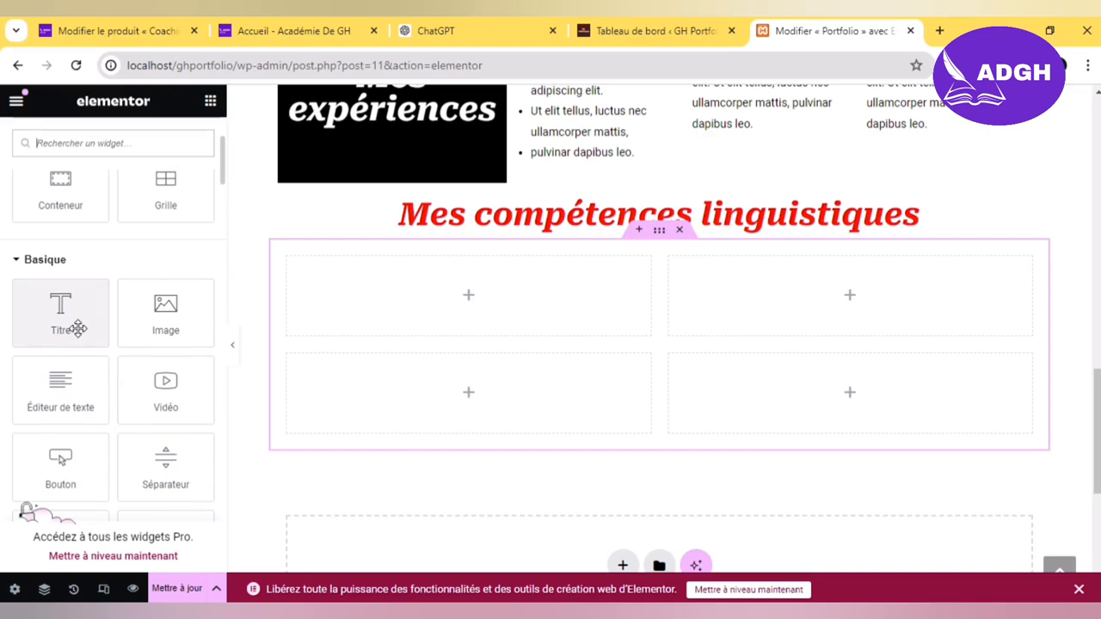
pyautogui.moveTo(78, 328); pyautogui.dragTo(401, 327)
# Step: Replace the new heading's placeholder text with "Niveau de langue : Français"
pyautogui.click(173, 275)
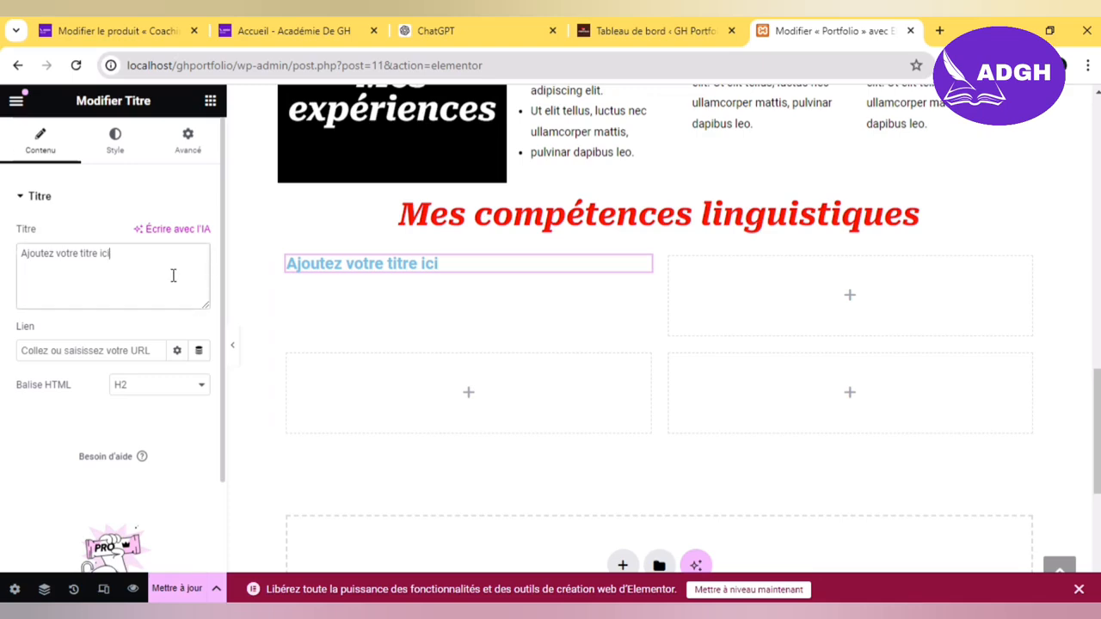
pyautogui.hotkey('ctrl', 'a')
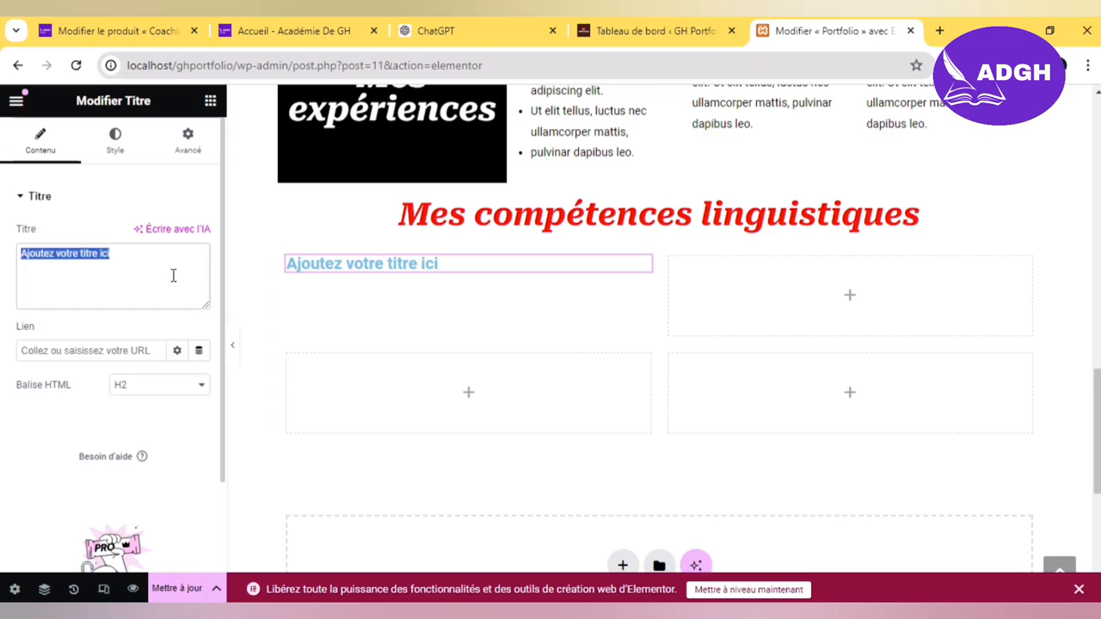
pyautogui.write('nl')
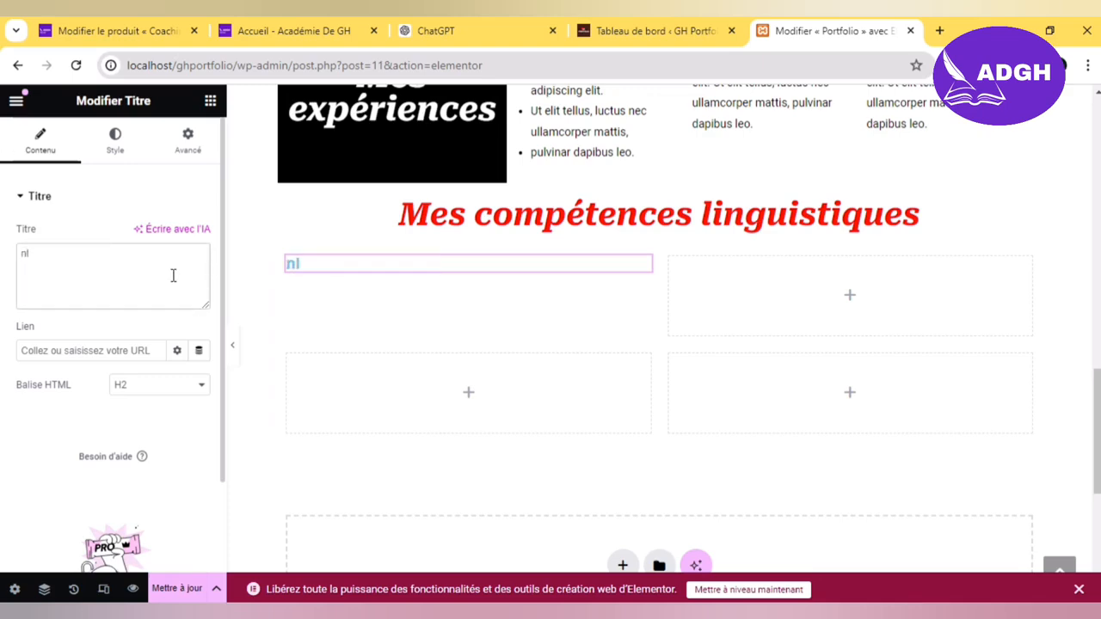
pyautogui.press('BackSpace')
pyautogui.press('BackSpace')
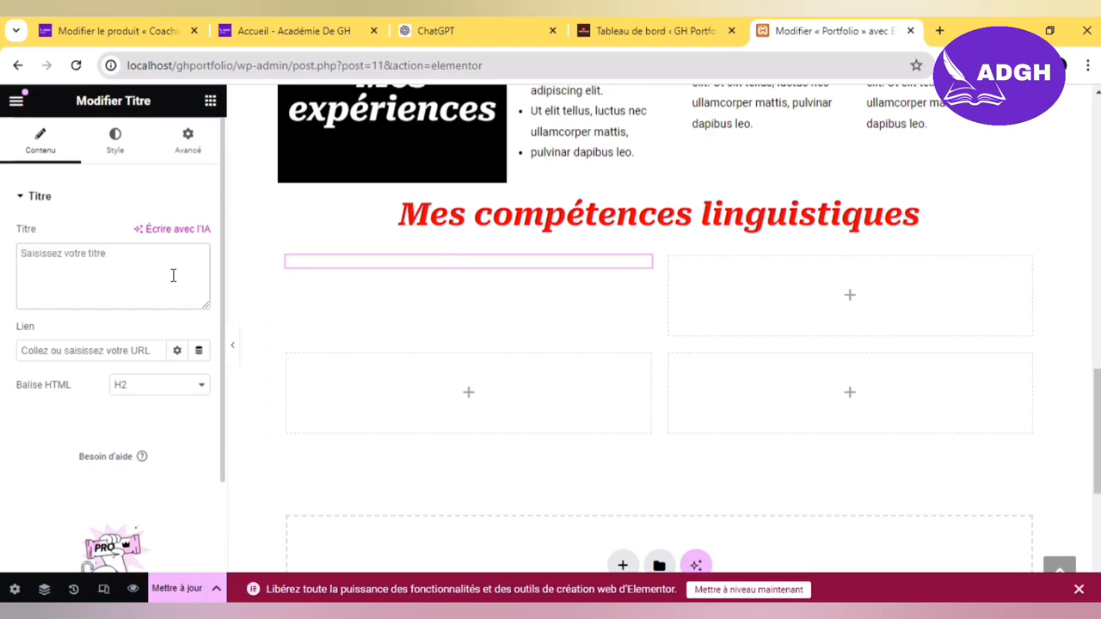
pyautogui.write('n')
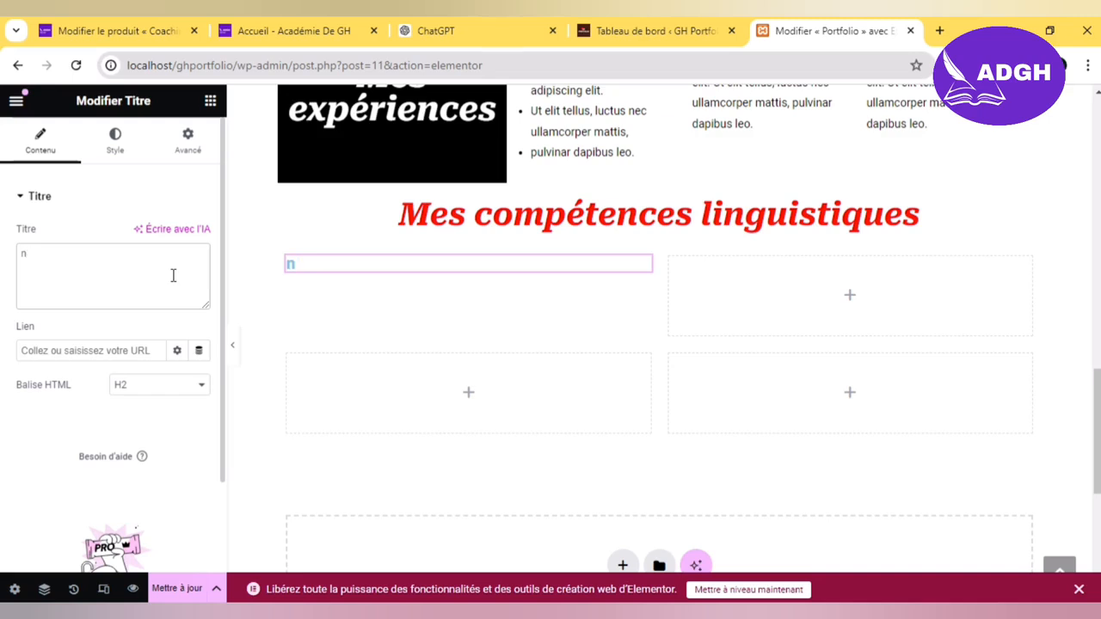
pyautogui.press('BackSpace')
pyautogui.write('Niveau de')
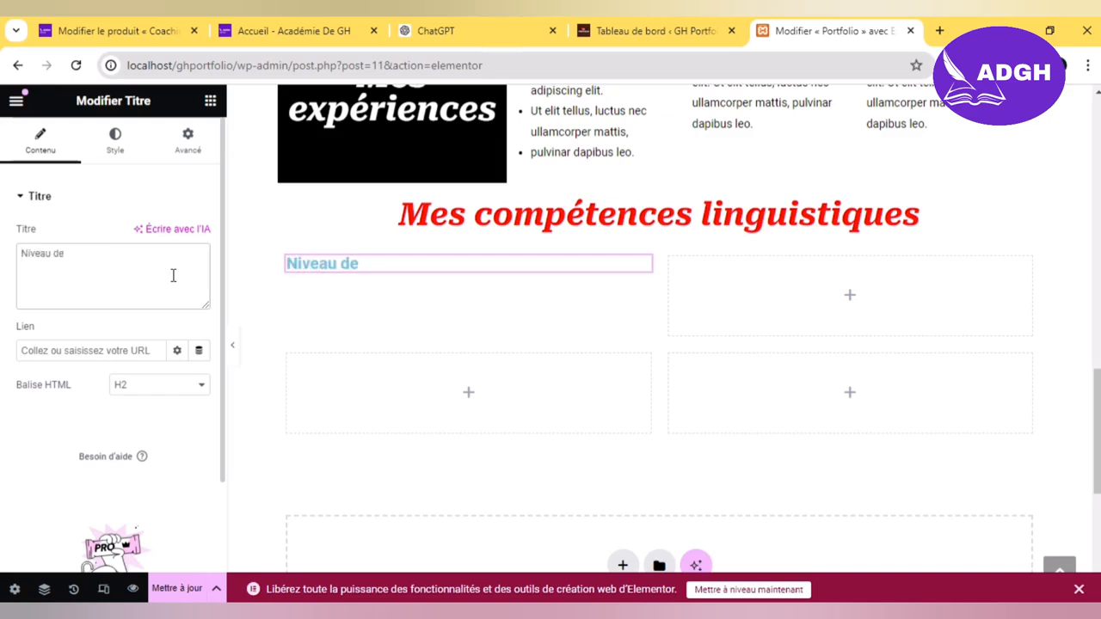
pyautogui.write('langue')
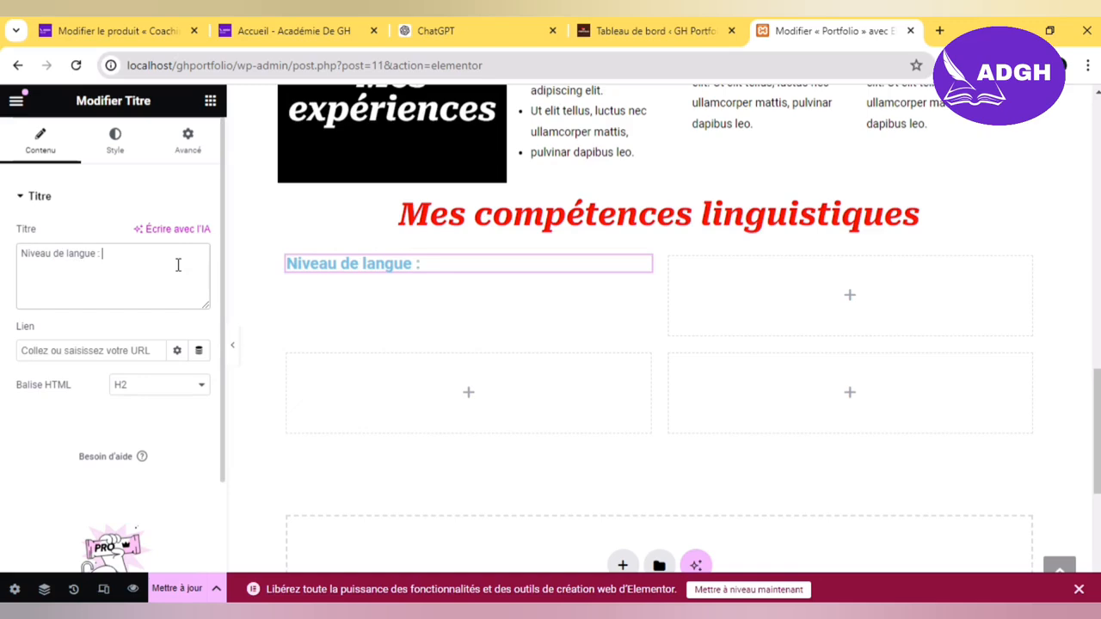
pyautogui.write(': Français')
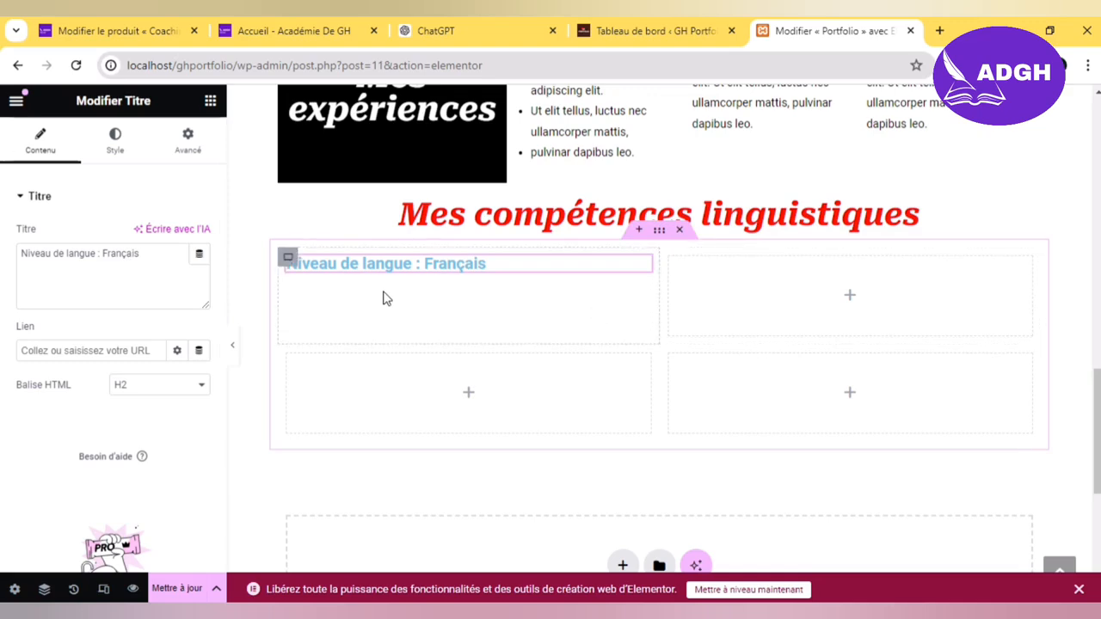
# Step: Add a Titre widget to the cell beside "Niveau de langue : Français" and set its text to "Très bien"
pyautogui.click(210, 100)
pyautogui.moveTo(76, 508); pyautogui.dragTo(222, 502)
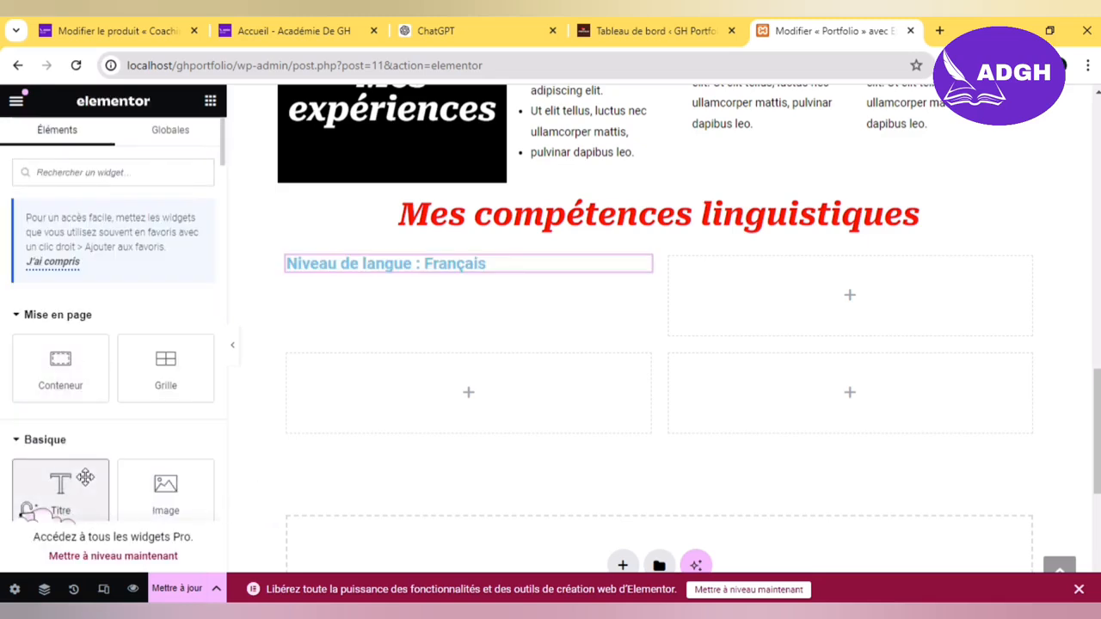
pyautogui.moveTo(85, 478); pyautogui.dragTo(851, 286)
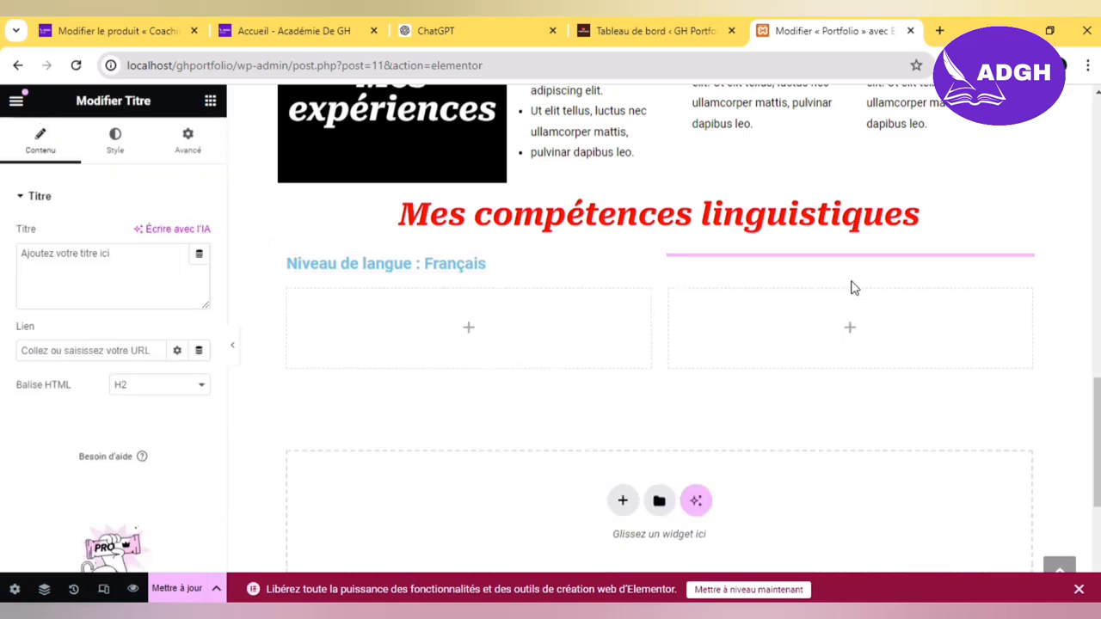
pyautogui.click(113, 266)
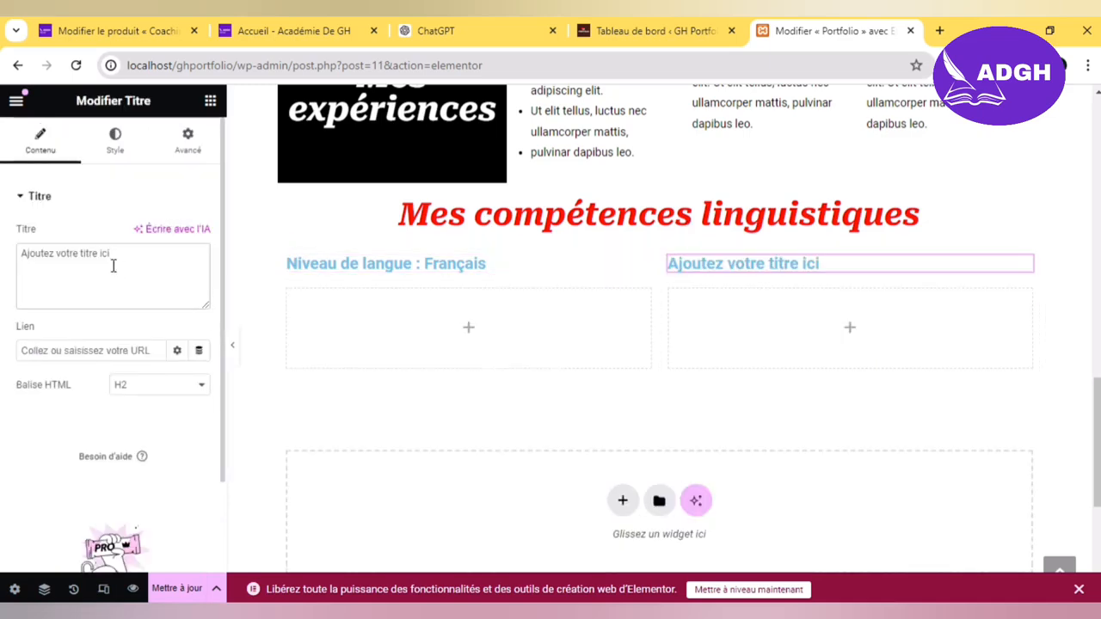
pyautogui.hotkey('ctrl', 'a')
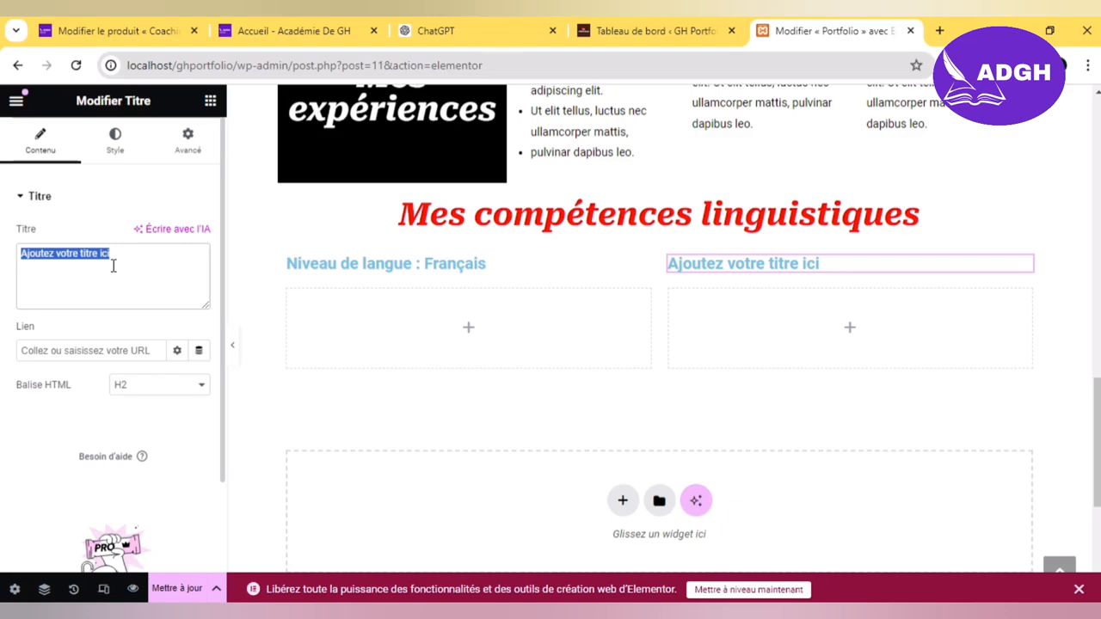
pyautogui.write('Tr')
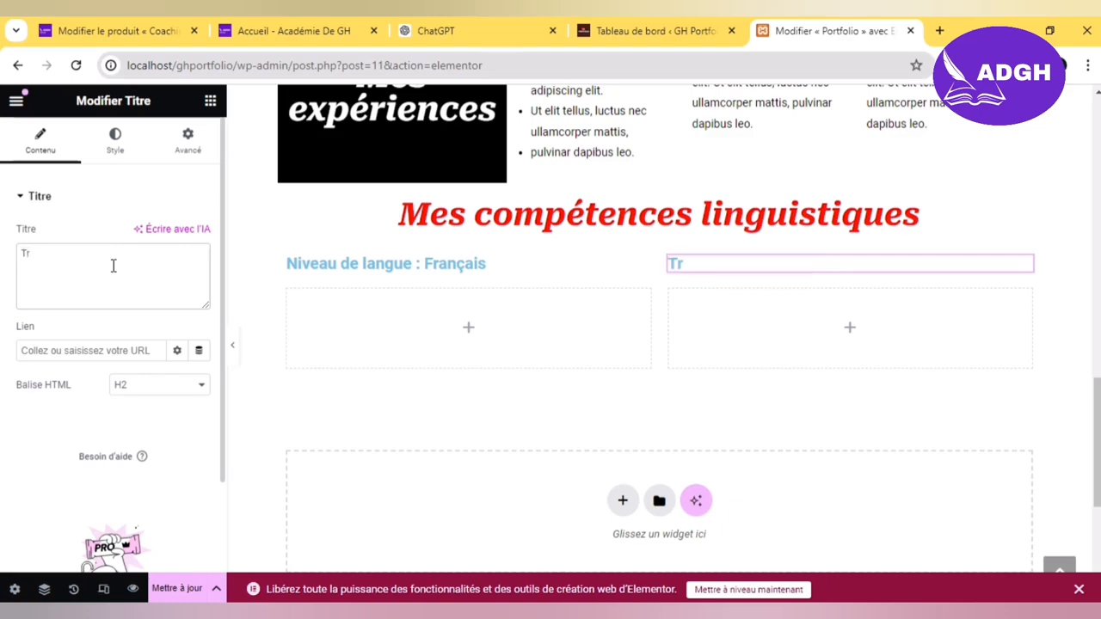
pyautogui.write('ès bien')
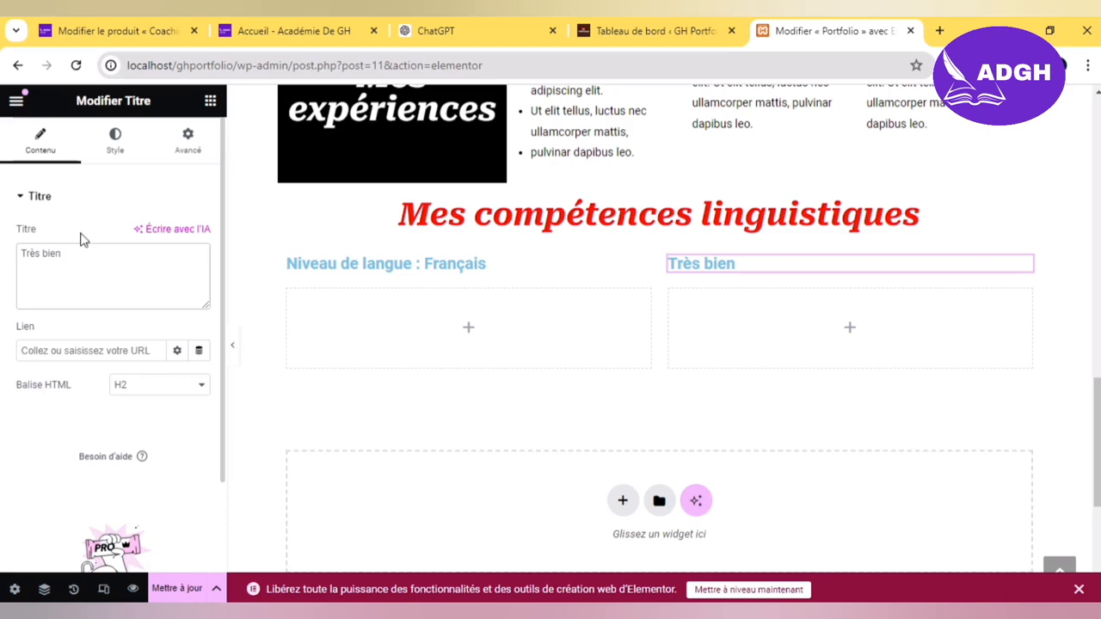
# Step: Style the "Niveau de langue : Français" heading as centred black text with a font size of 31 px
pyautogui.click(359, 277)
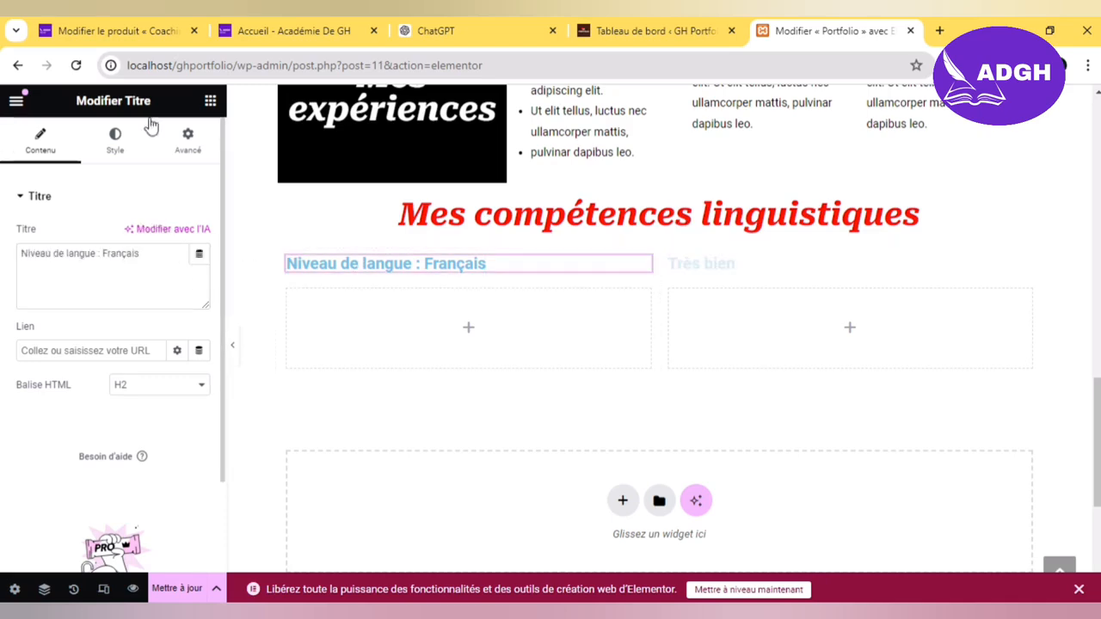
pyautogui.click(114, 140)
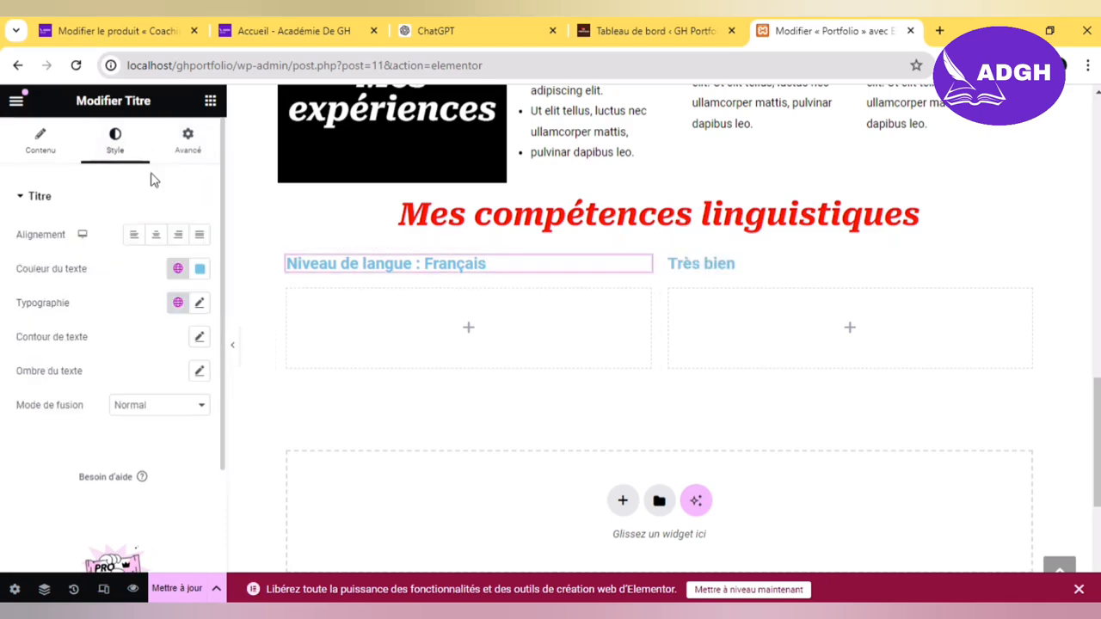
pyautogui.click(156, 234)
pyautogui.click(199, 272)
pyautogui.moveTo(153, 389); pyautogui.dragTo(83, 511)
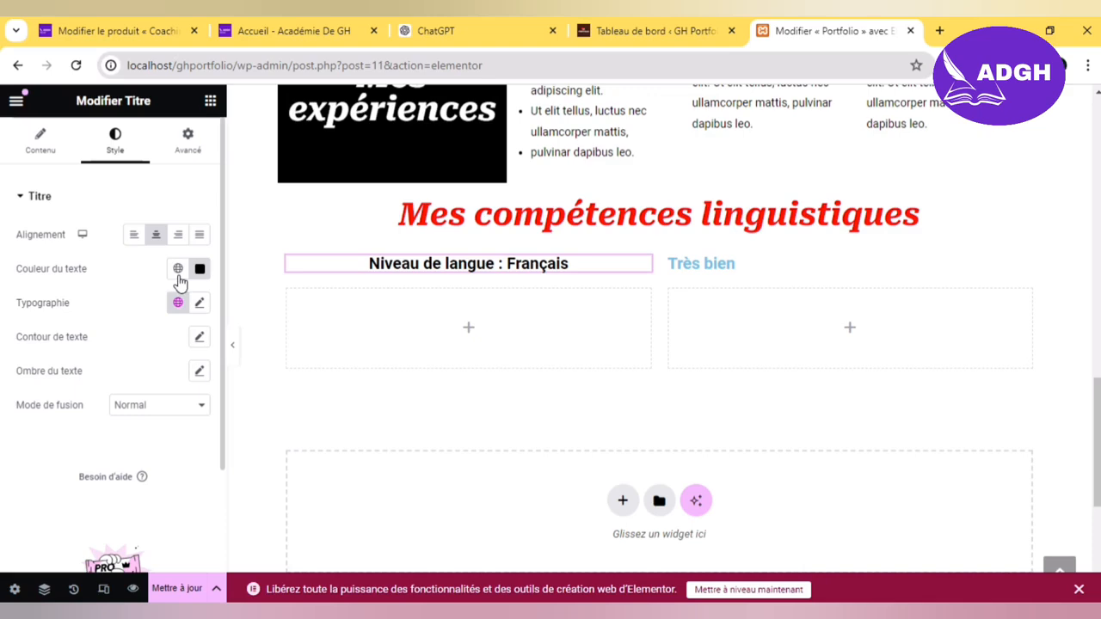
pyautogui.click(197, 304)
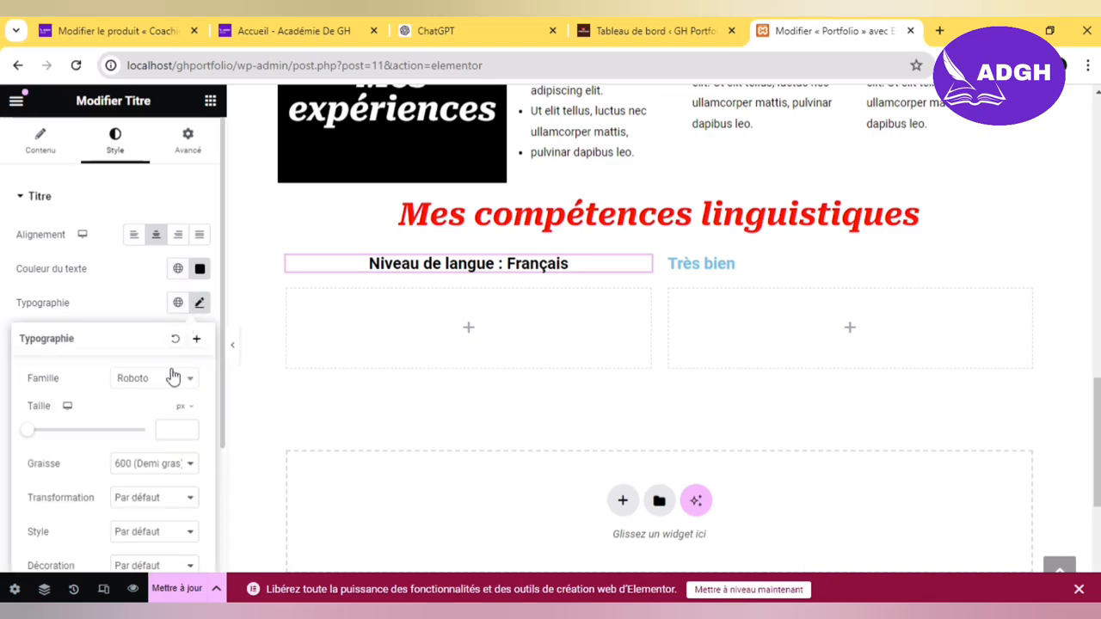
pyautogui.moveTo(29, 437); pyautogui.dragTo(46, 446)
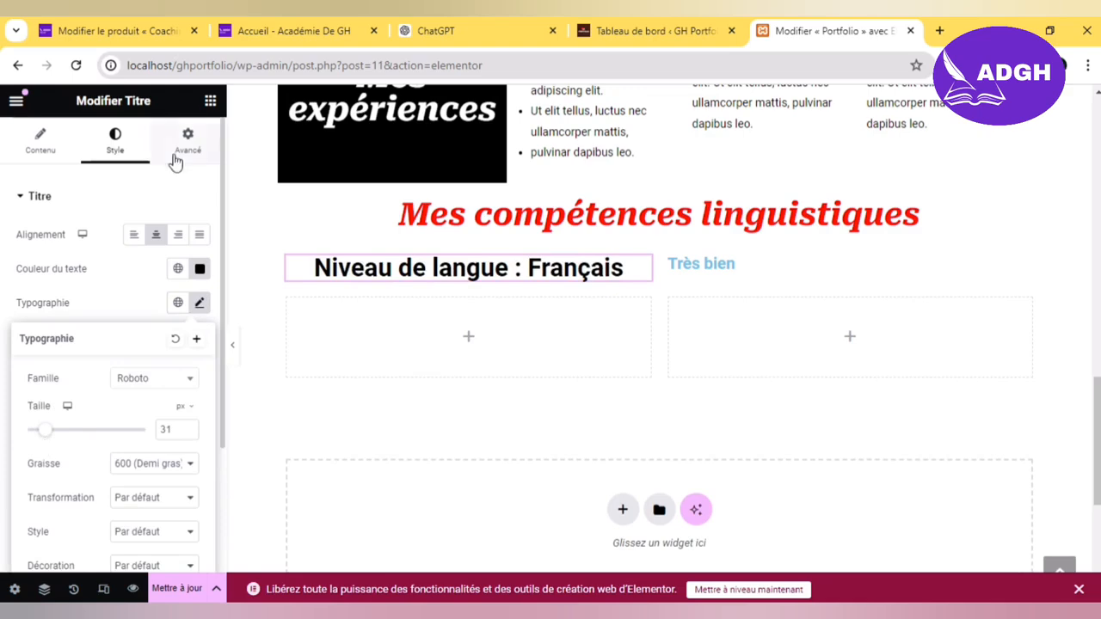
# Step: Copy the "Niveau de langue : Français" heading and paste its style onto the "Très bien" heading
pyautogui.rightClick(372, 268)
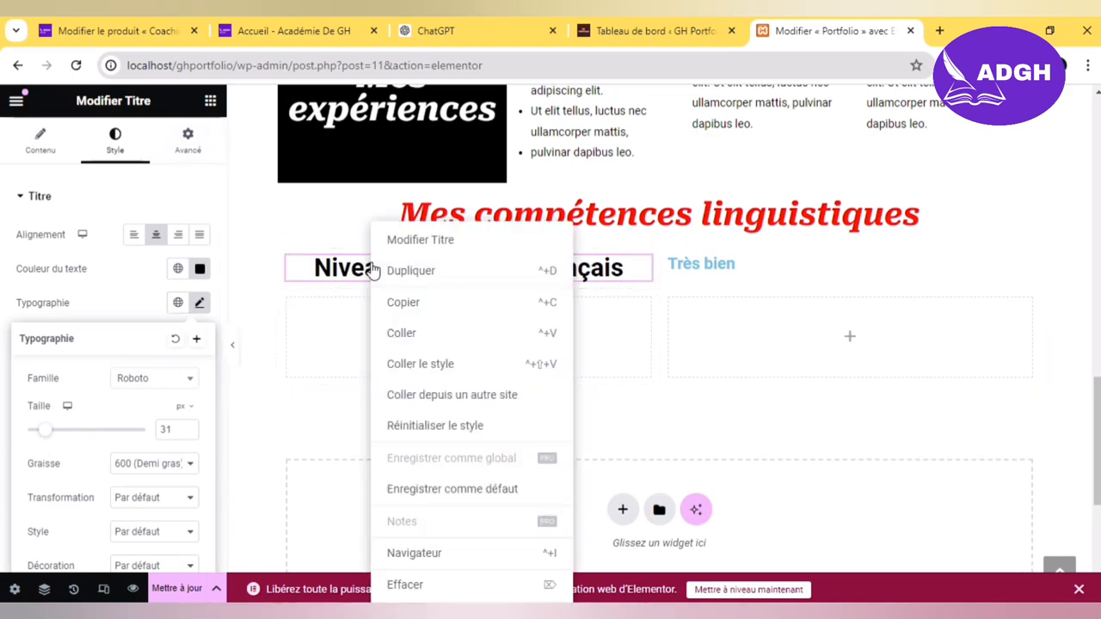
pyautogui.rightClick(373, 268)
pyautogui.click(356, 266)
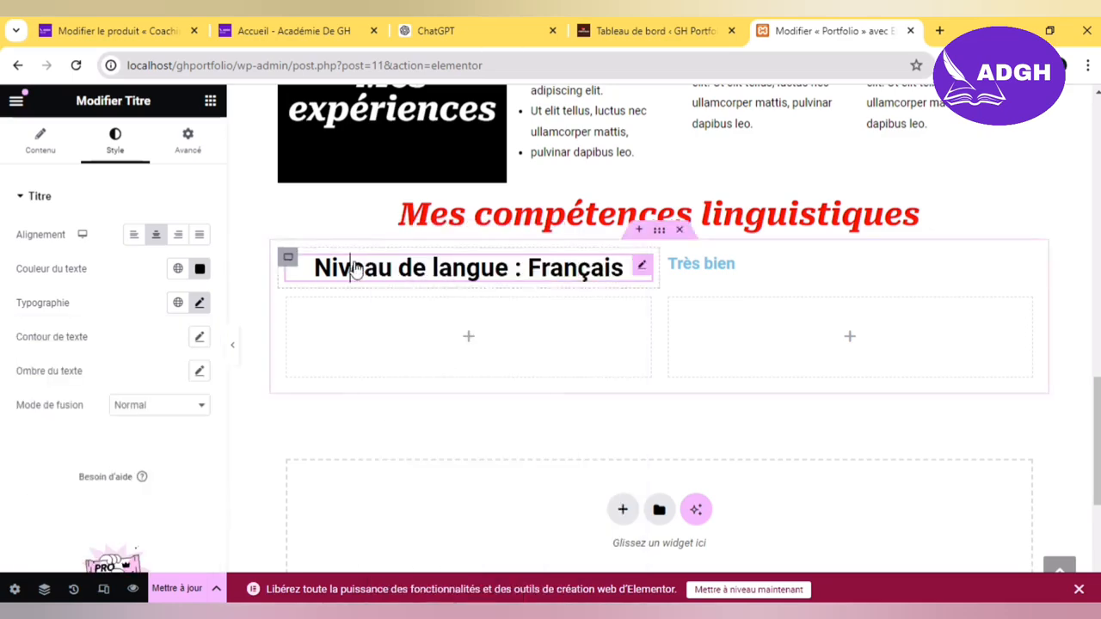
pyautogui.rightClick(356, 269)
pyautogui.click(393, 311)
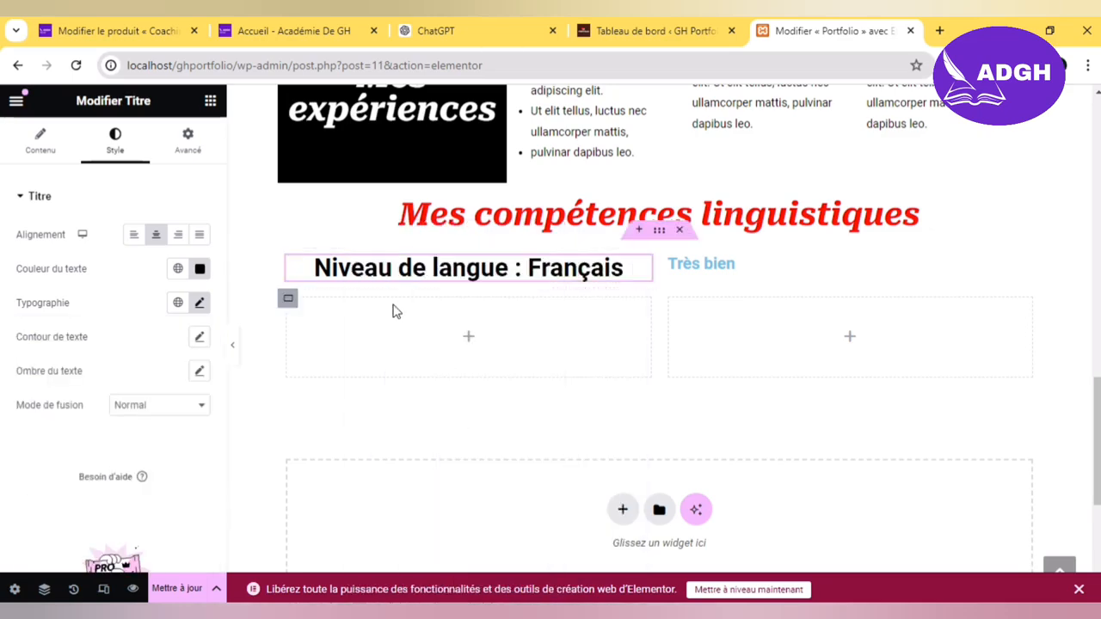
pyautogui.rightClick(713, 270)
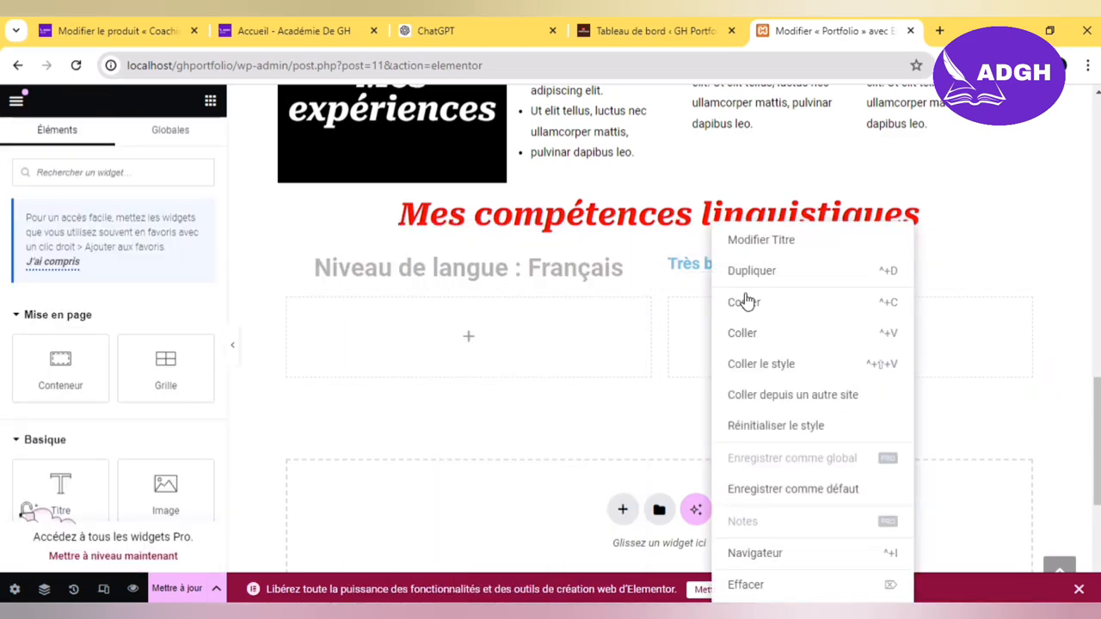
pyautogui.click(768, 363)
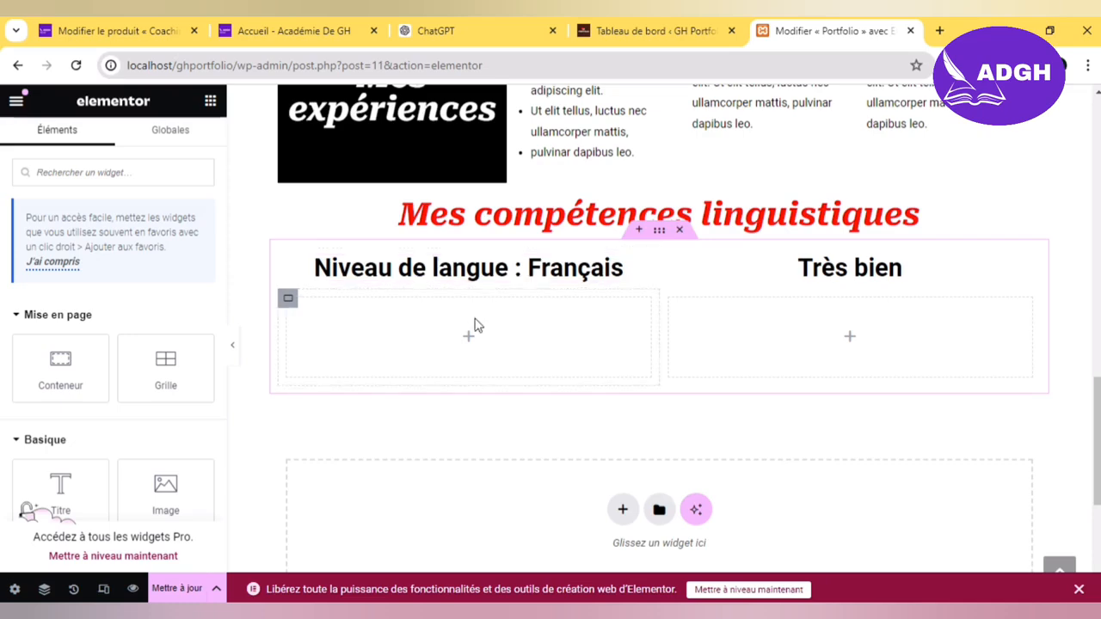
# Step: Paste the copied heading into the lower-left cell and change its text to "Niveau de langue : Anglais"
pyautogui.rightClick(463, 358)
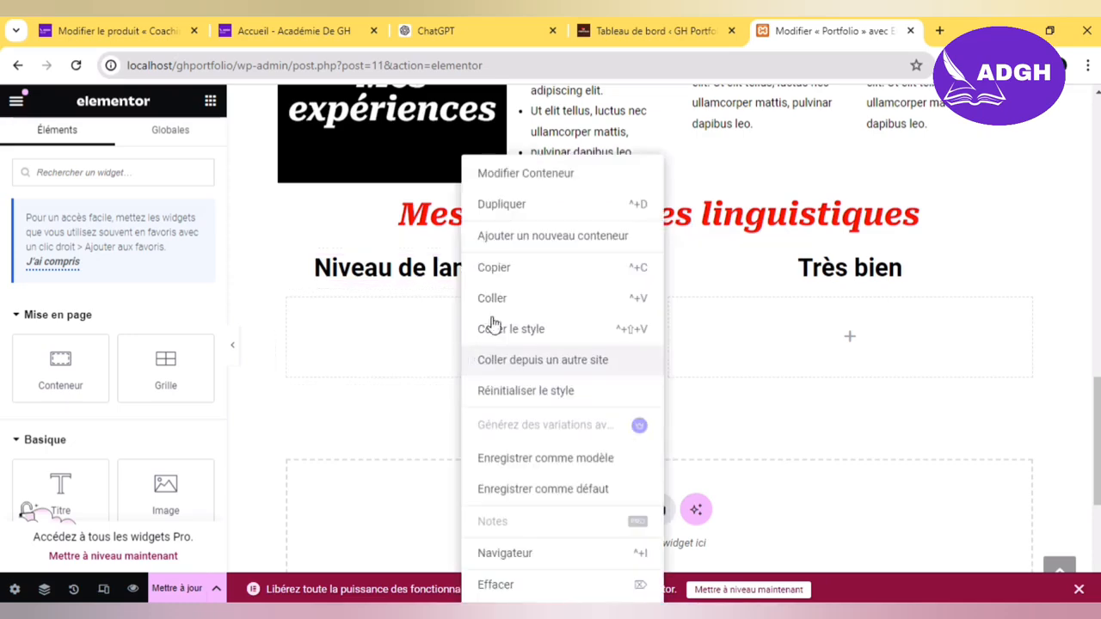
pyautogui.click(495, 296)
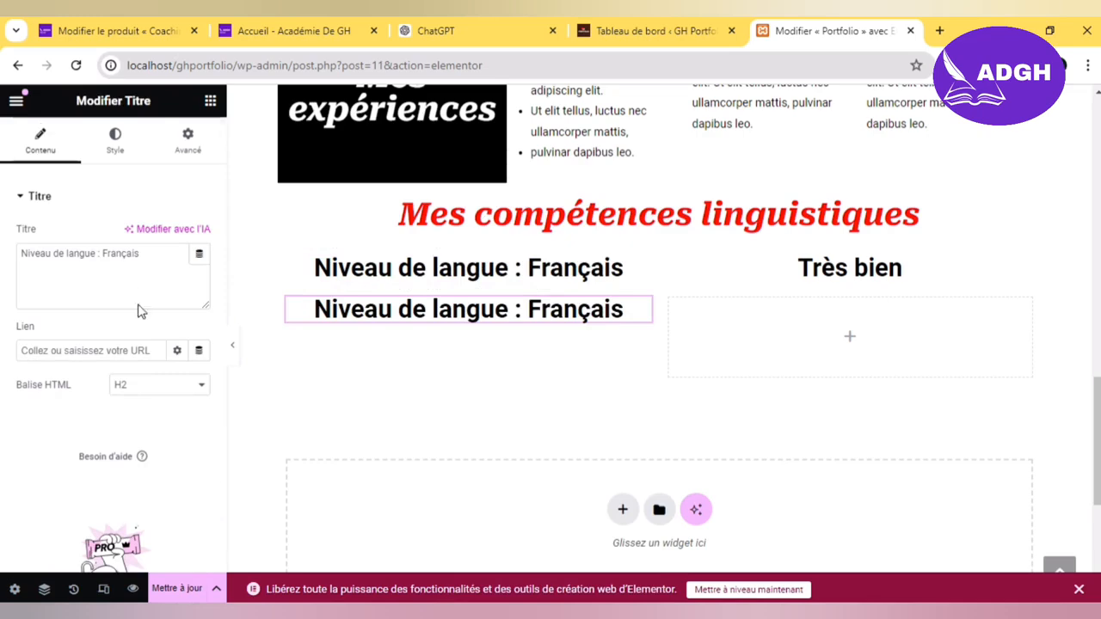
pyautogui.doubleClick(117, 257)
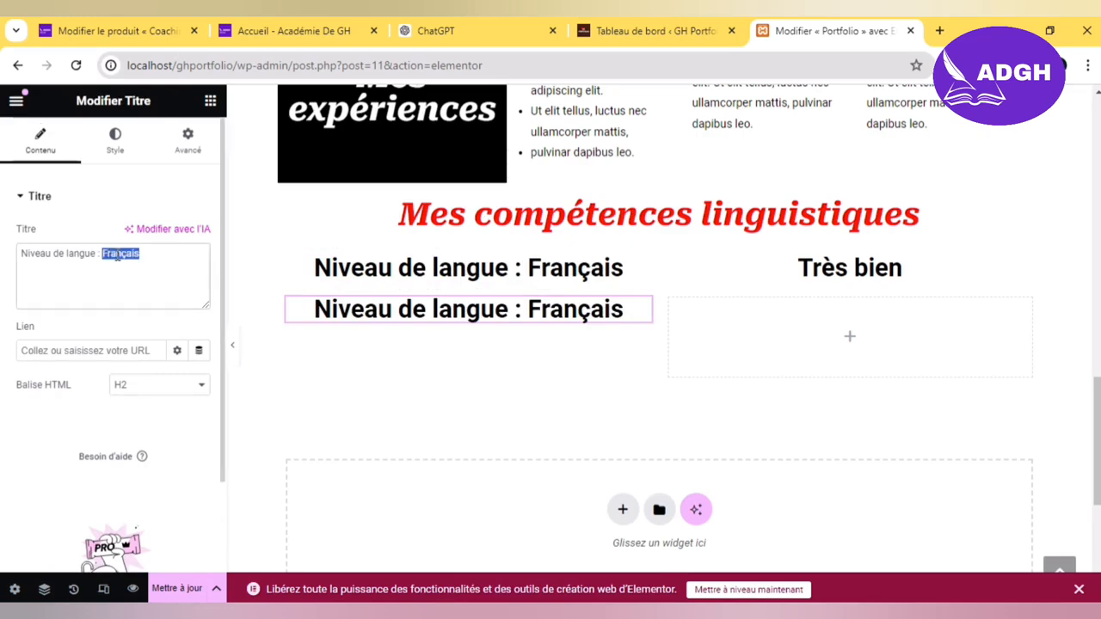
pyautogui.write('All')
pyautogui.press('BackSpace')
pyautogui.press('BackSpace')
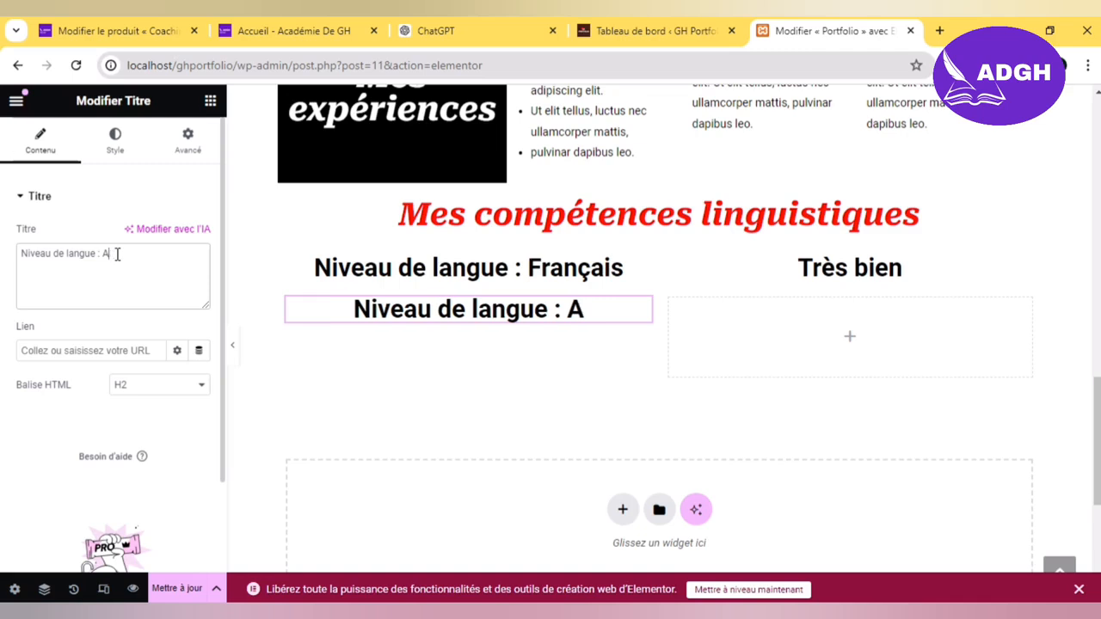
pyautogui.write('nk')
pyautogui.press('BackSpace')
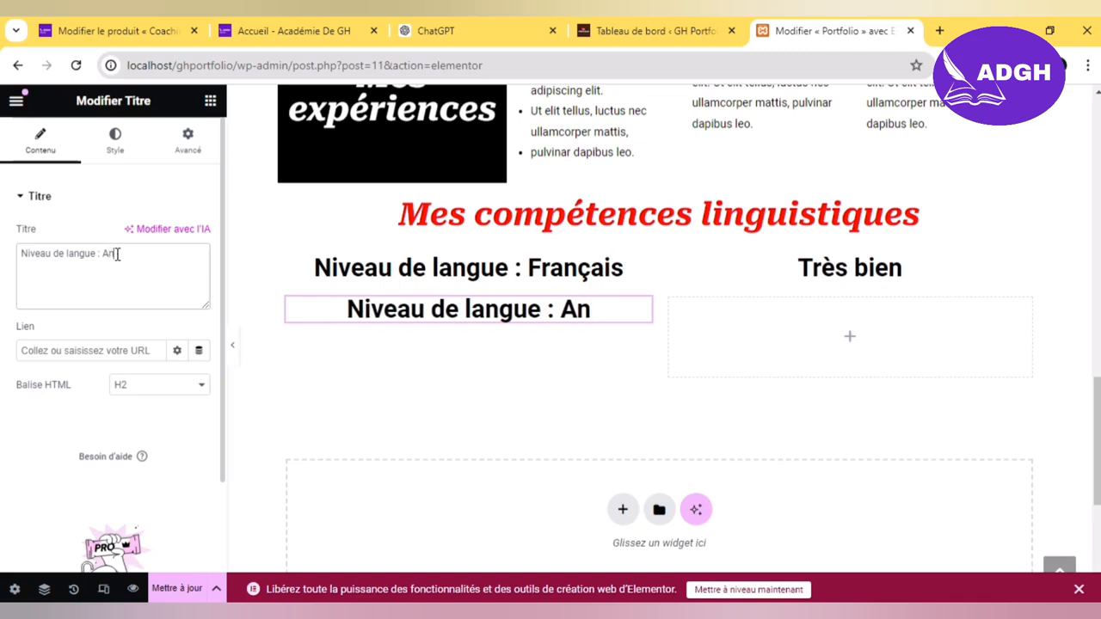
pyautogui.write('glais')
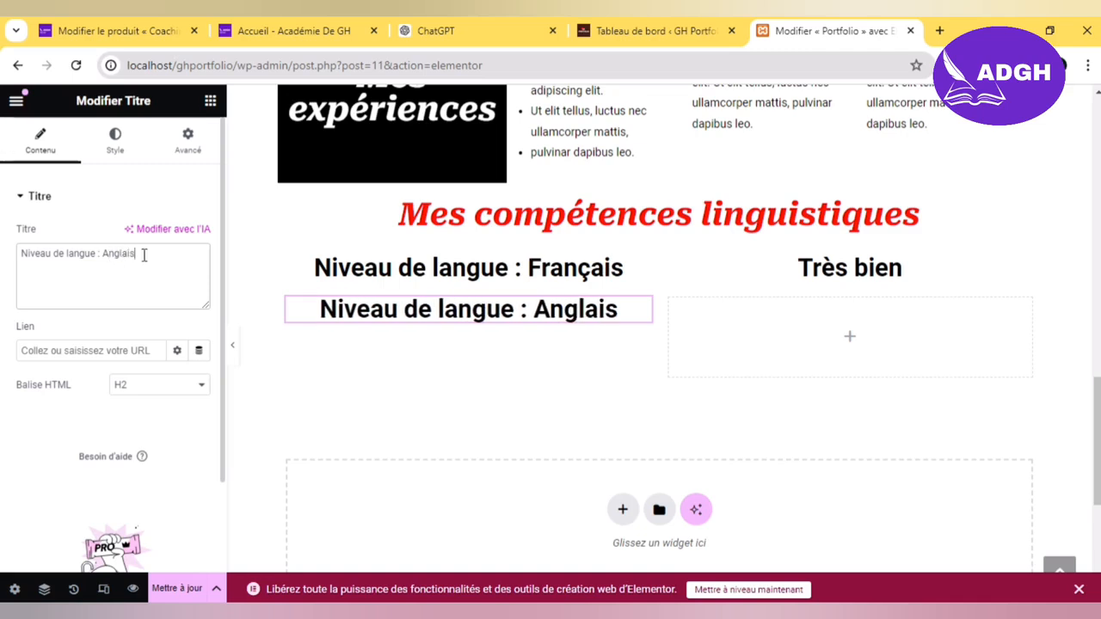
# Step: Paste a copy of the "Très bien" heading into the empty cell beside "Niveau de langue : Anglais" and change its text to "Bien"
pyautogui.scroll(-1, 782, 285)
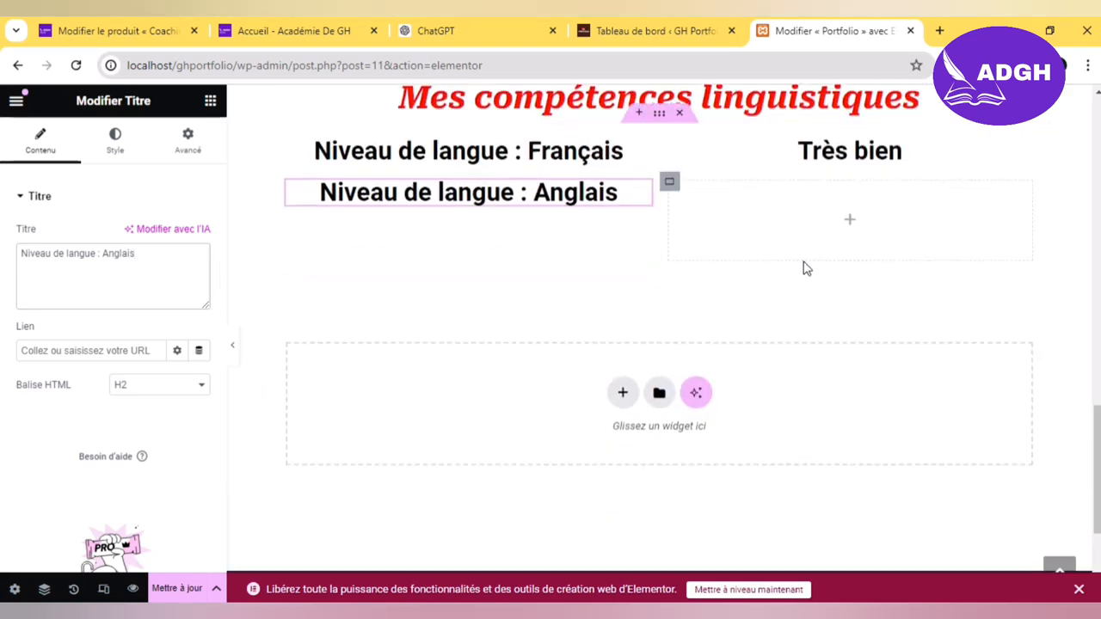
pyautogui.rightClick(808, 153)
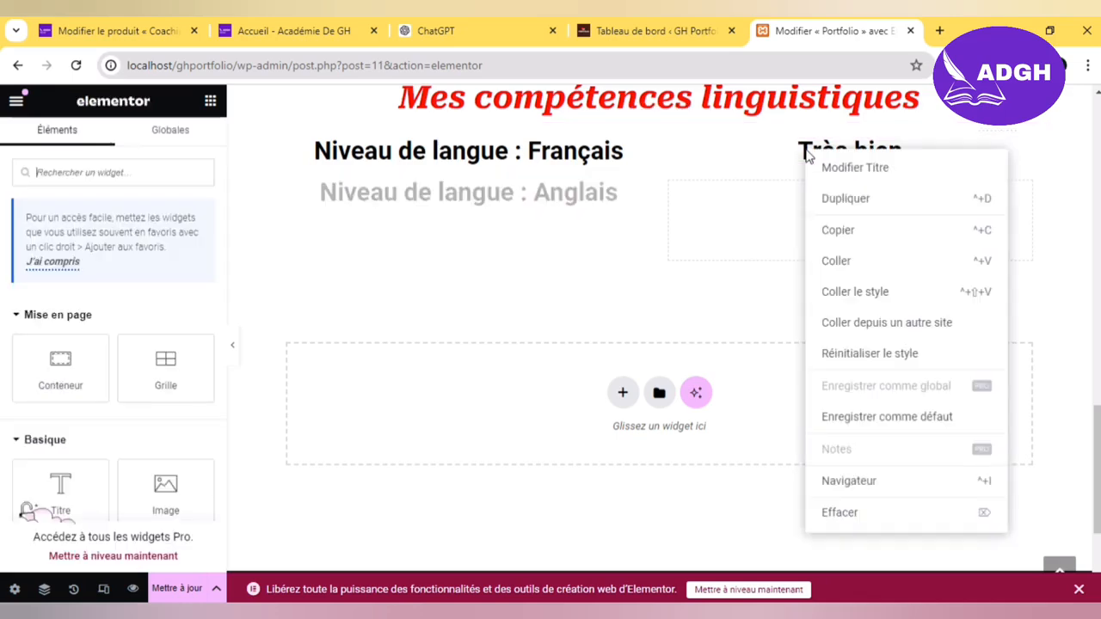
pyautogui.click(841, 232)
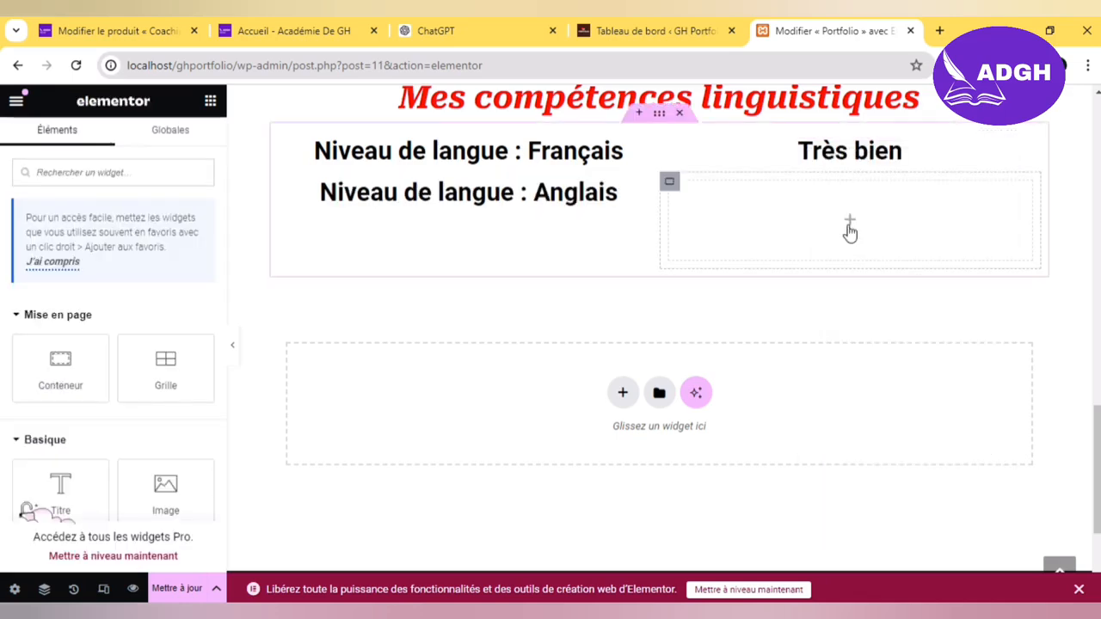
pyautogui.rightClick(850, 231)
pyautogui.click(873, 301)
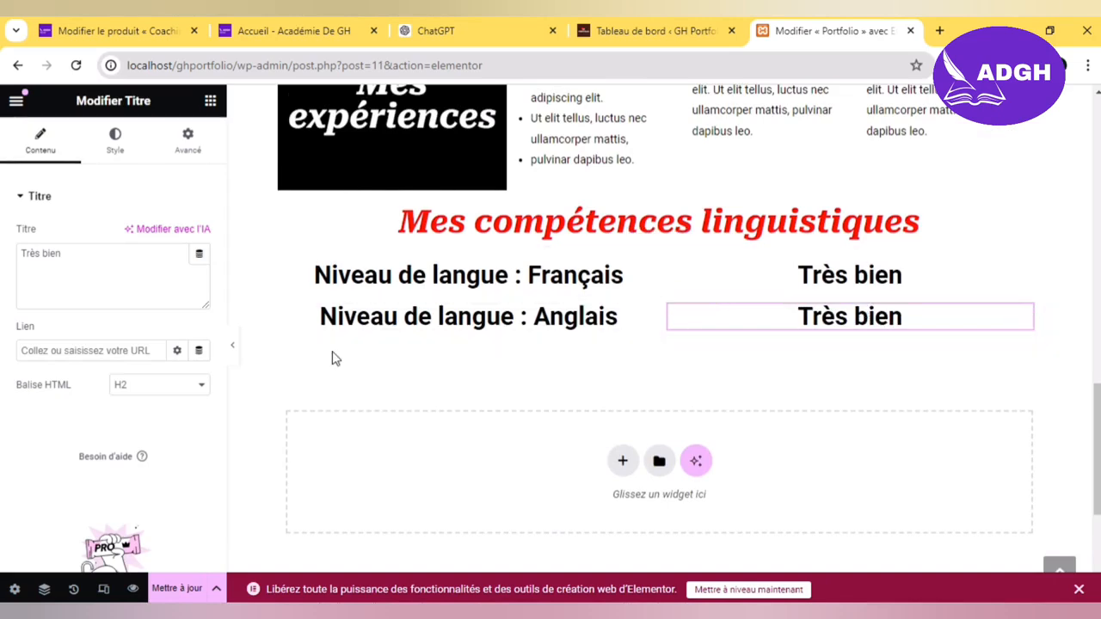
pyautogui.click(143, 279)
pyautogui.hotkey('ctrl', 'a')
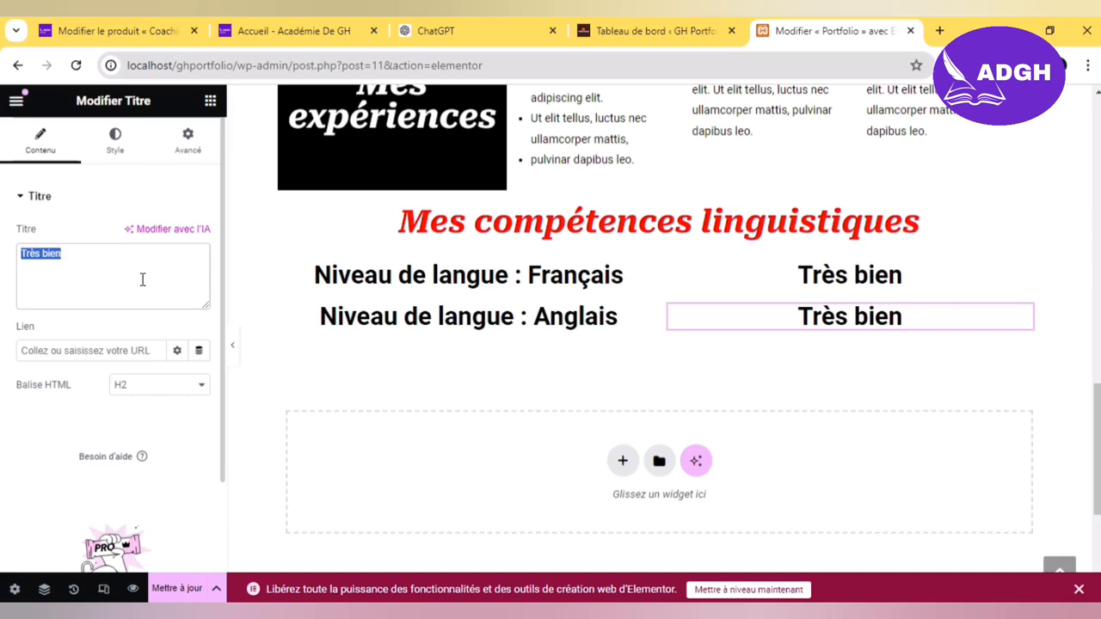
pyautogui.write('Bien,')
pyautogui.press('BackSpace')
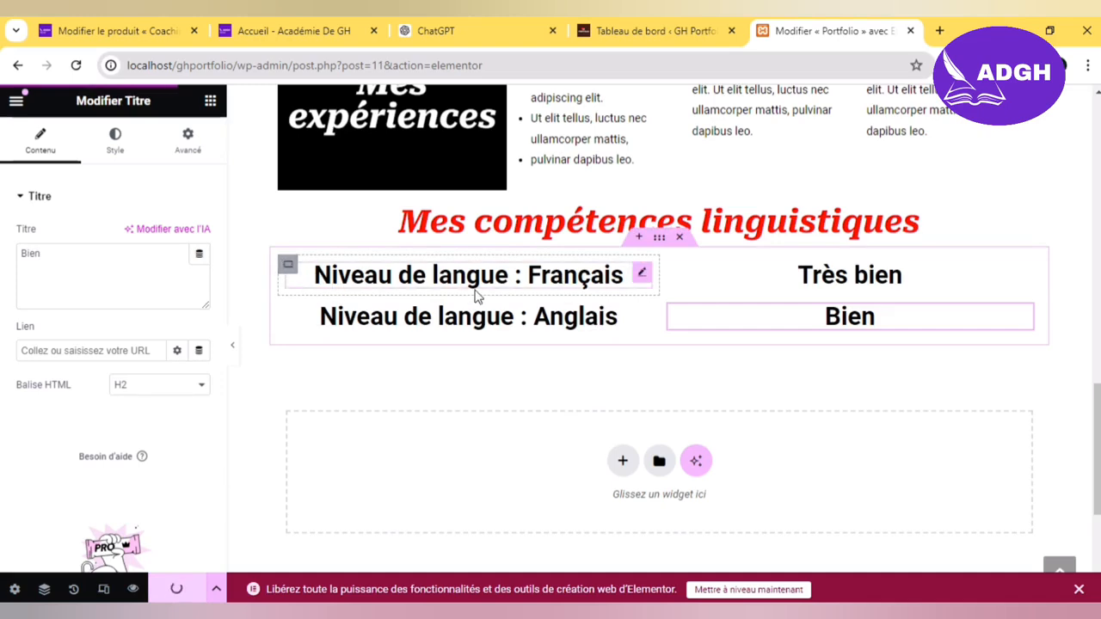
# Step: Give the container holding the language levels a 7 px border radius and a Solide border type
pyautogui.click(660, 244)
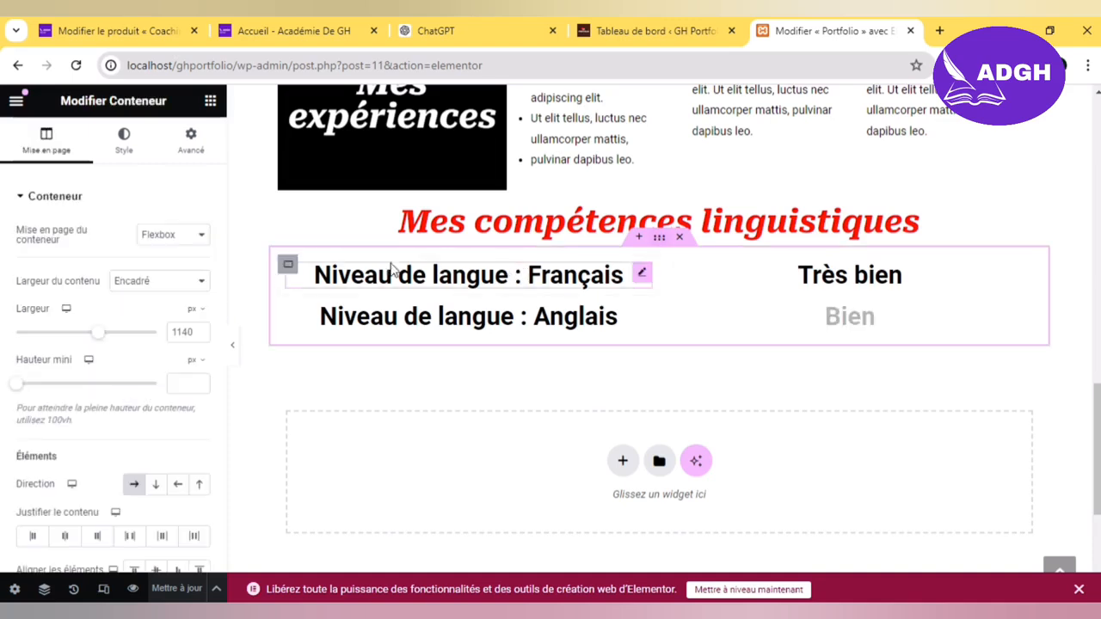
pyautogui.click(124, 147)
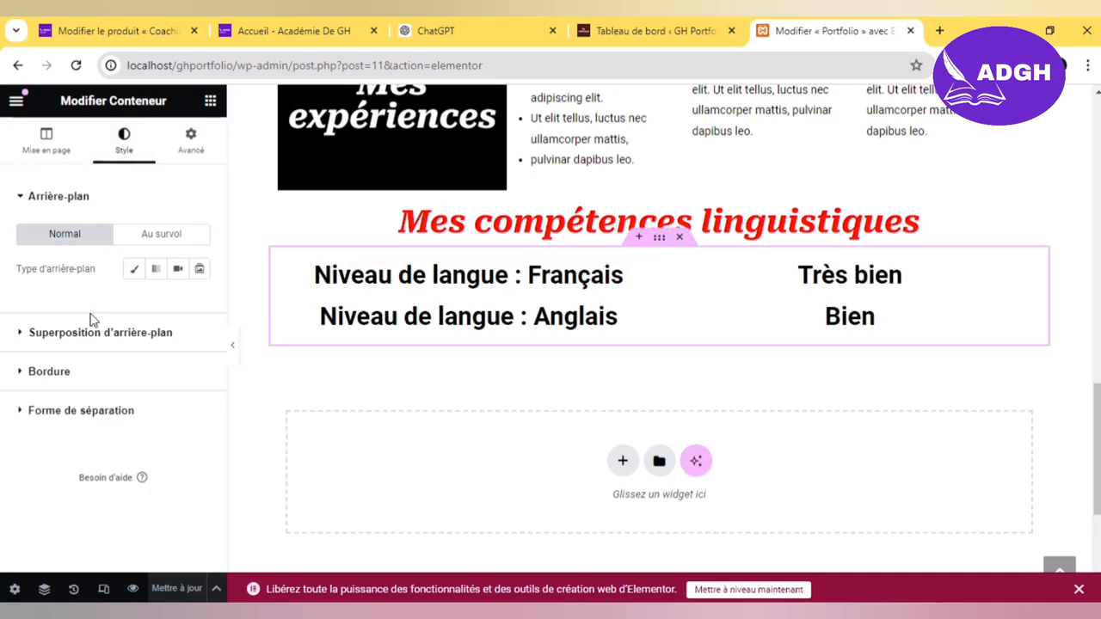
pyautogui.click(84, 389)
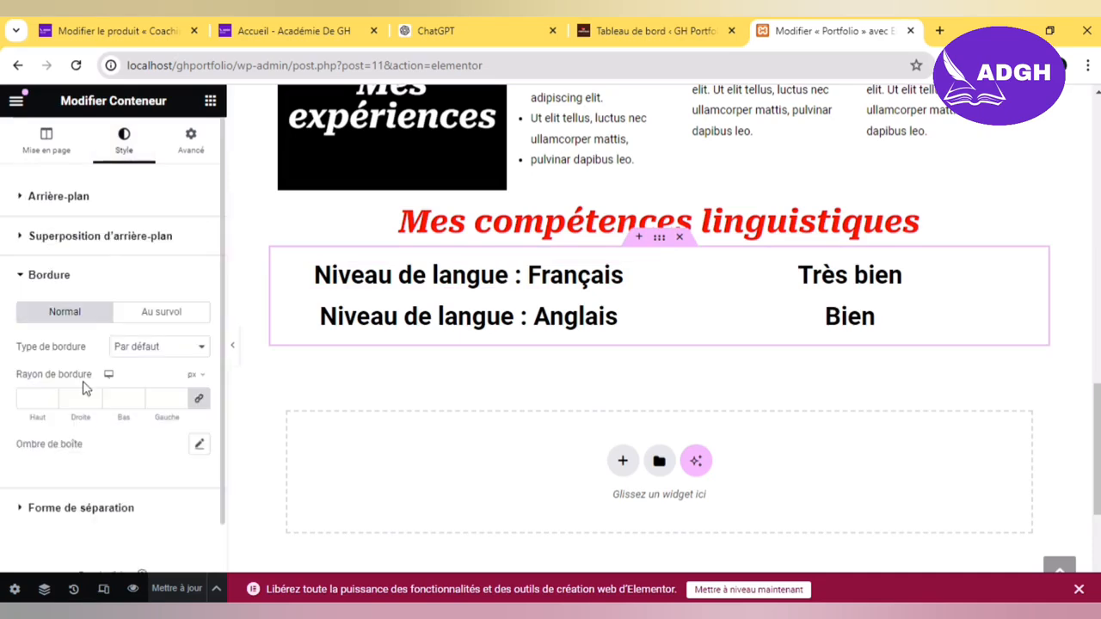
pyautogui.click(134, 394)
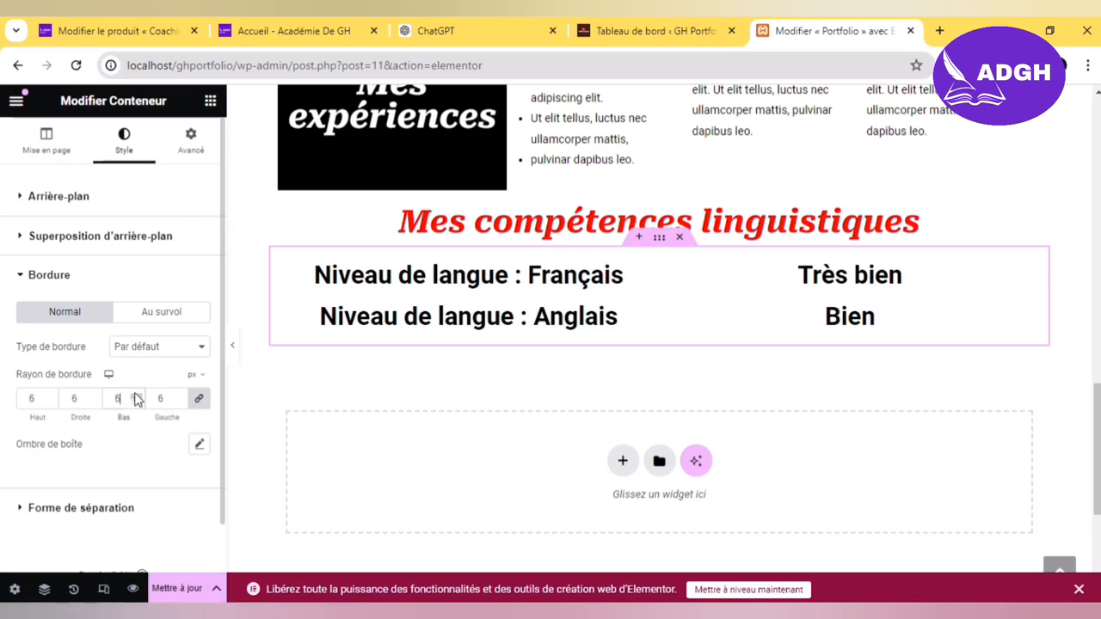
pyautogui.click(163, 348)
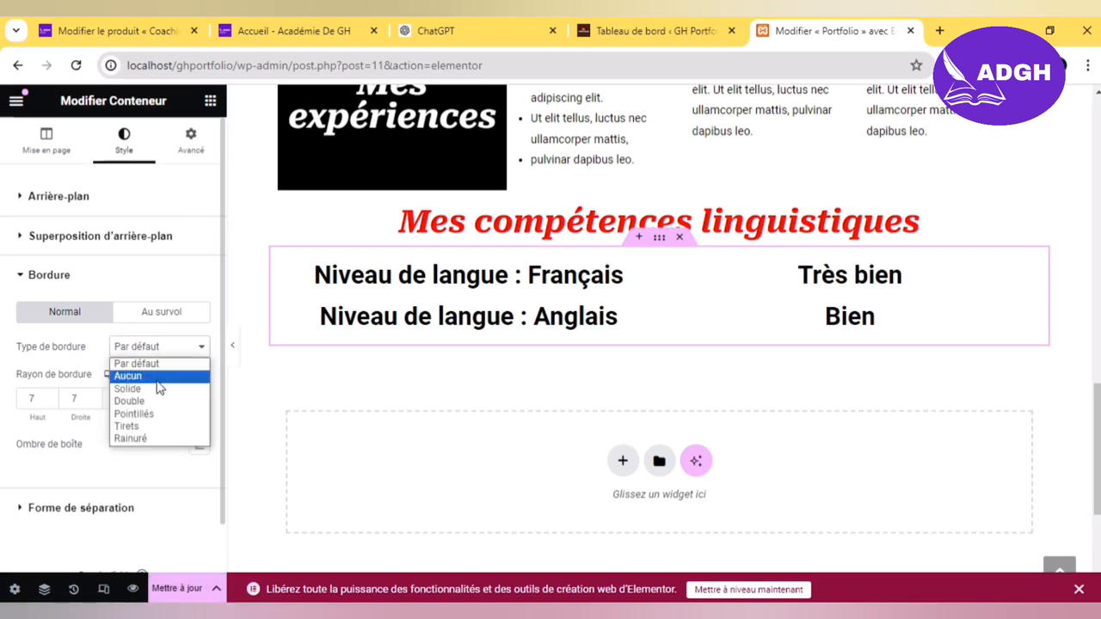
pyautogui.click(155, 392)
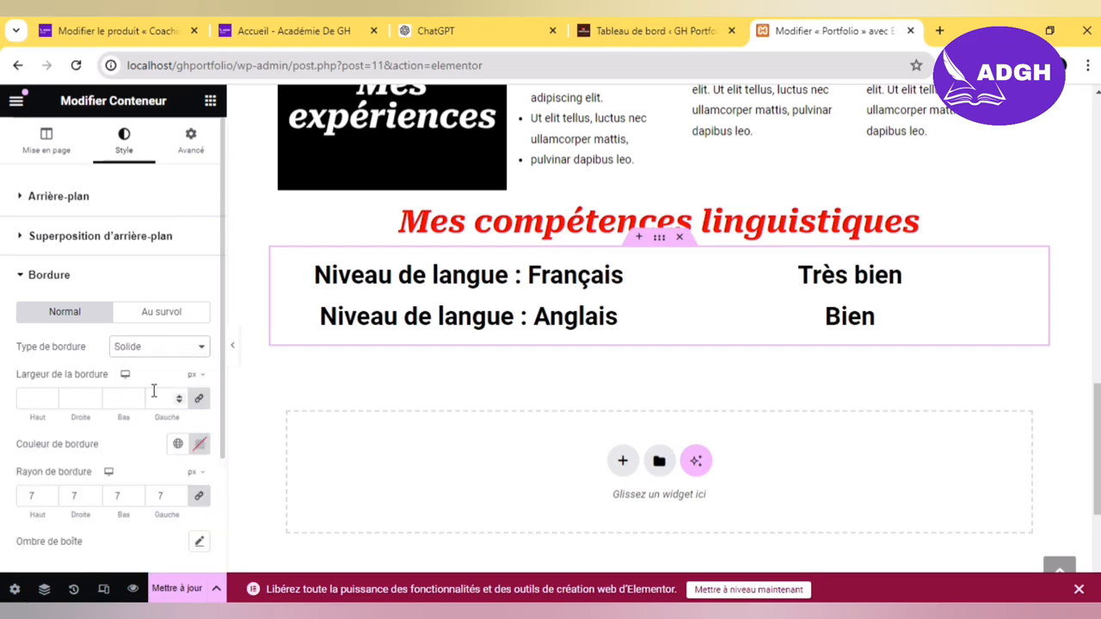
# Step: Set the language container's border width to 6 px on all four sides
pyautogui.click(135, 397)
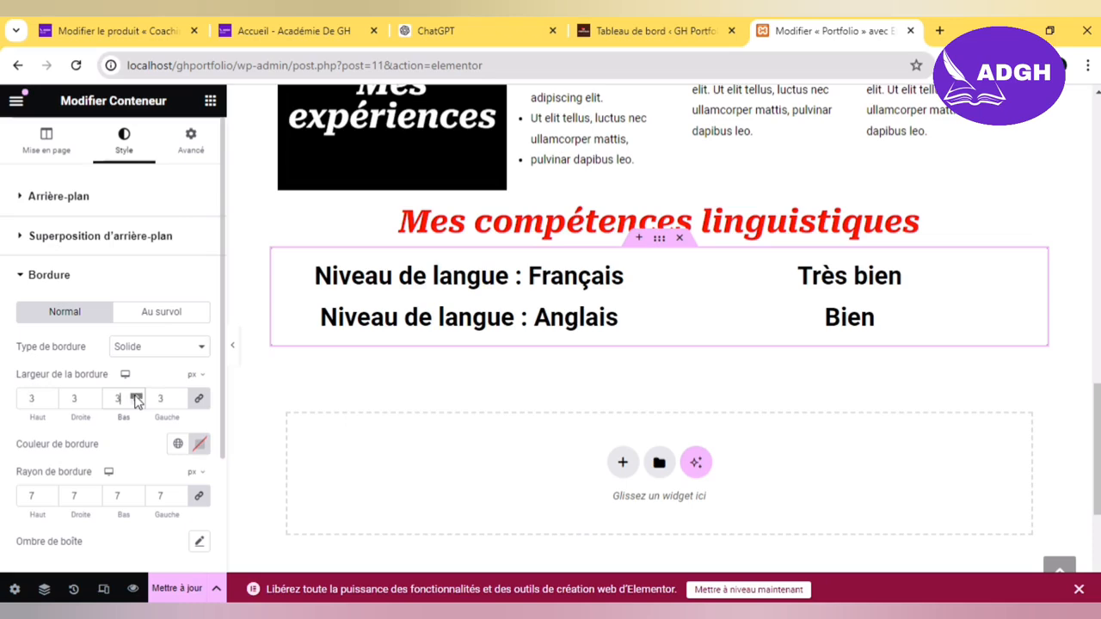
pyautogui.click(135, 397)
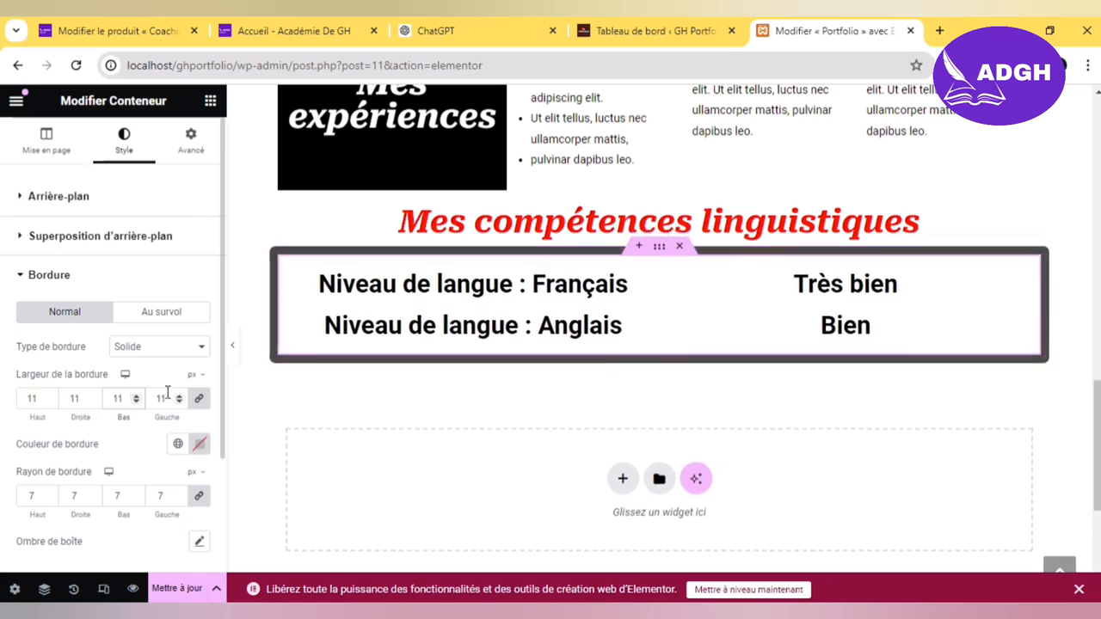
pyautogui.click(135, 402)
pyautogui.click(136, 402)
pyautogui.click(136, 401)
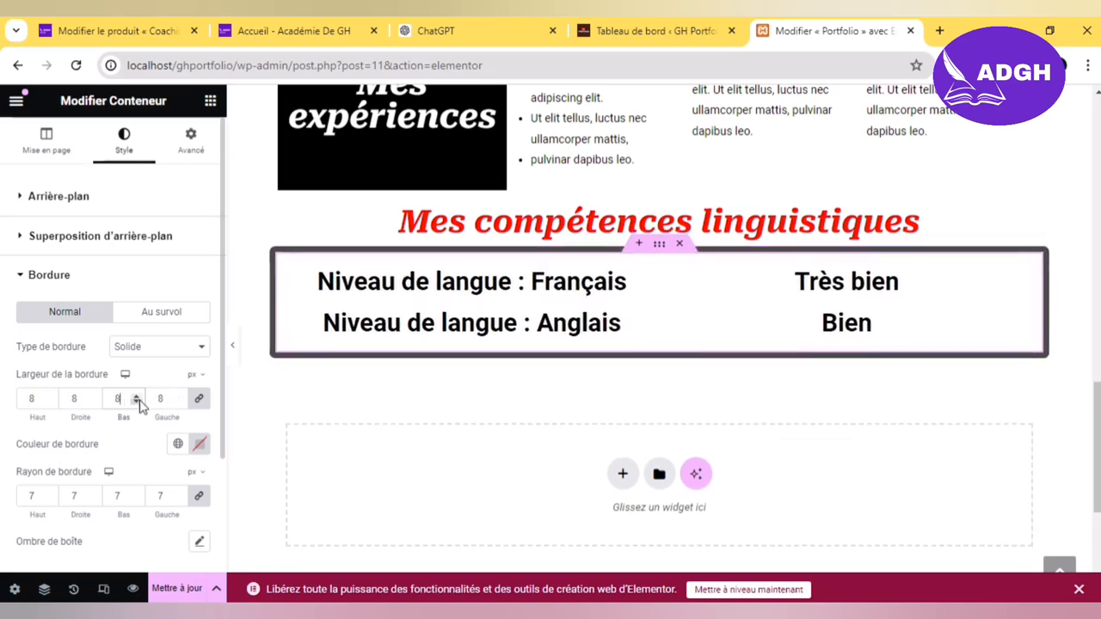
pyautogui.click(138, 402)
pyautogui.click(138, 402)
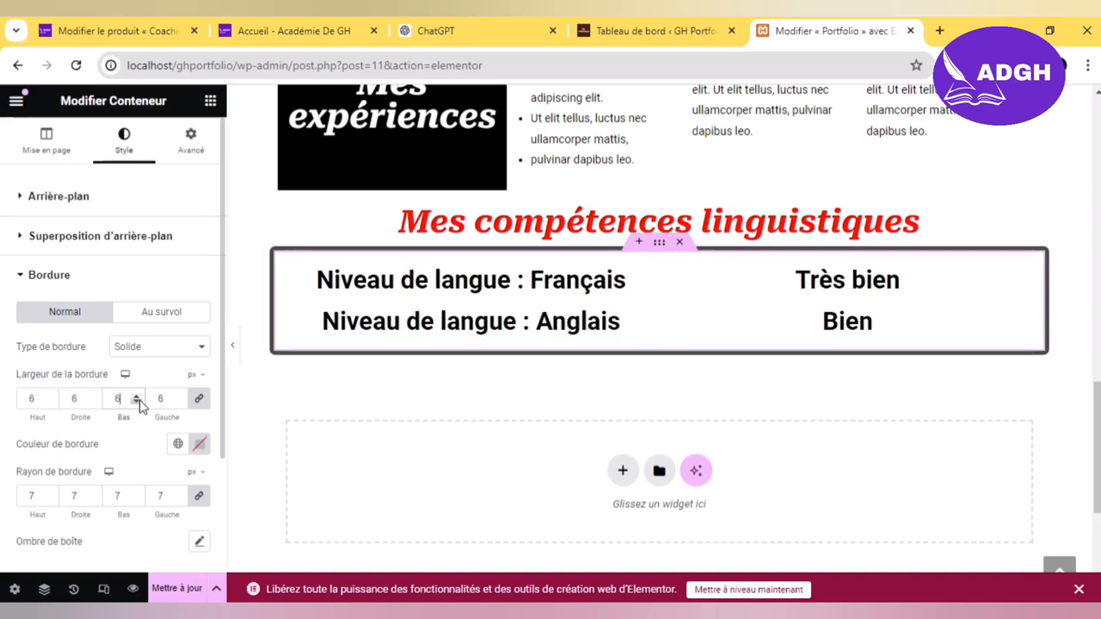
# Step: Try red #FF2C2C as the border colour of the language container
pyautogui.click(199, 444)
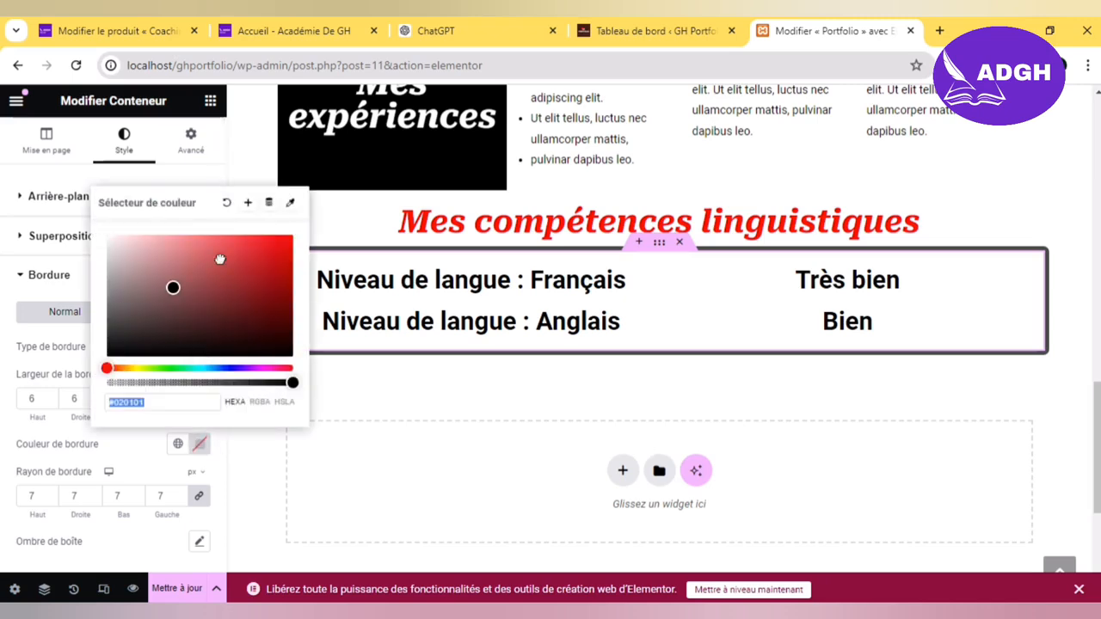
pyautogui.moveTo(220, 259); pyautogui.dragTo(260, 235)
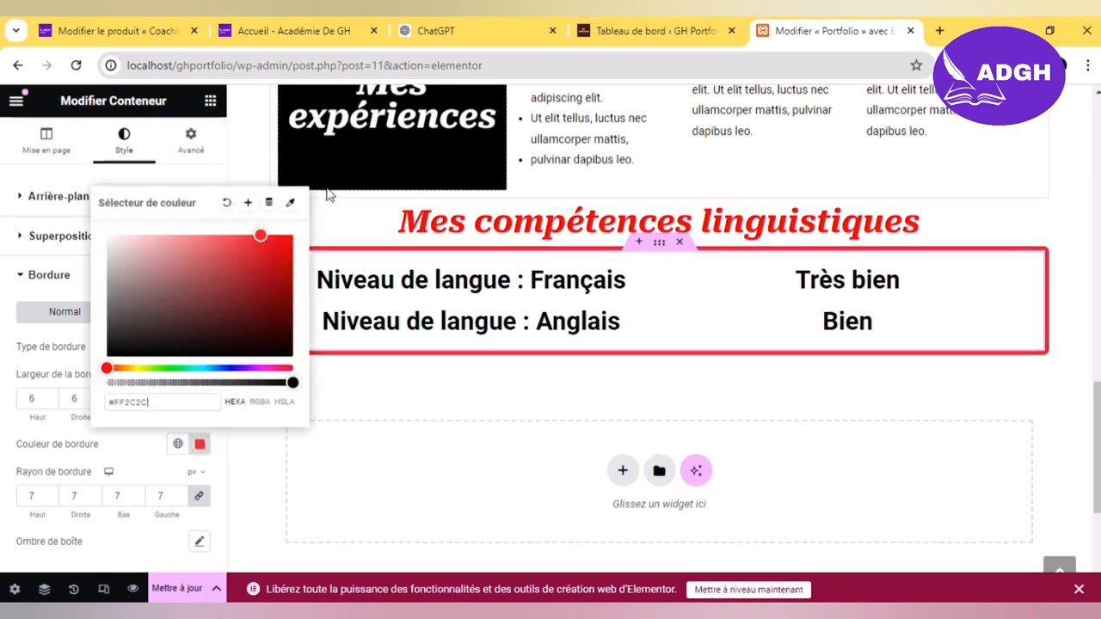
pyautogui.click(445, 382)
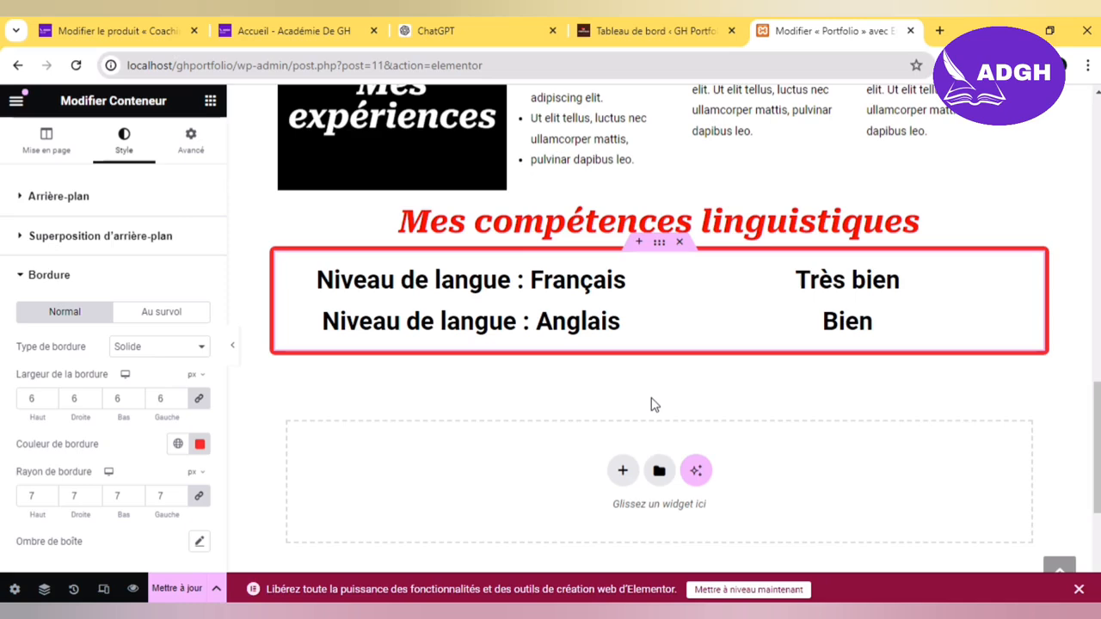
pyautogui.hotkey('ctrl', 'z')
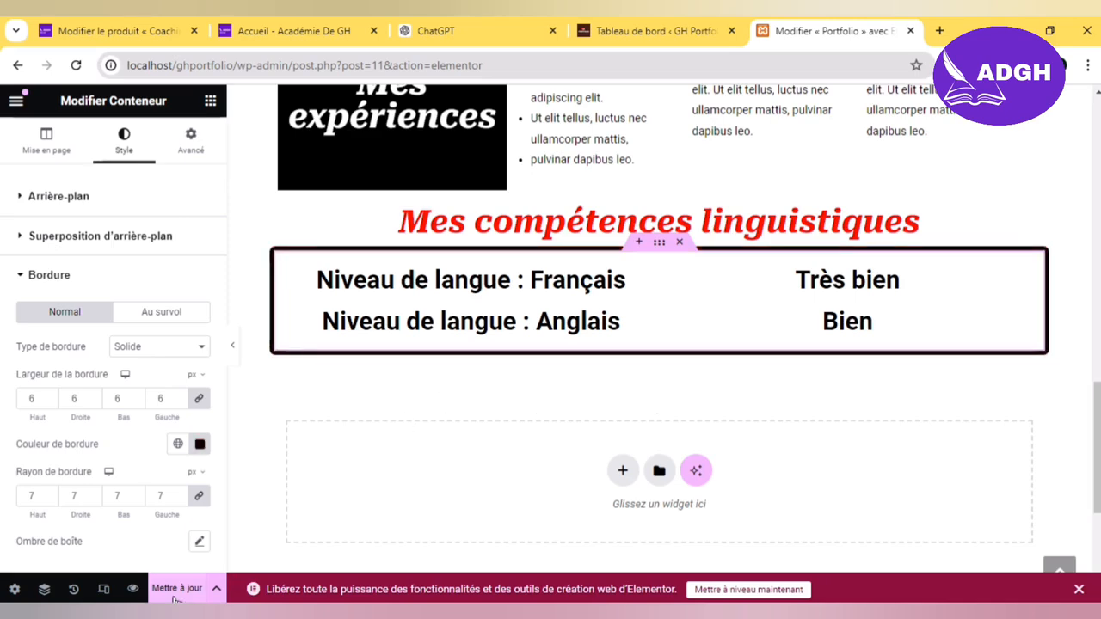
# Step: Update the page and set the language container's border colour to red #FF0000
pyautogui.click(173, 595)
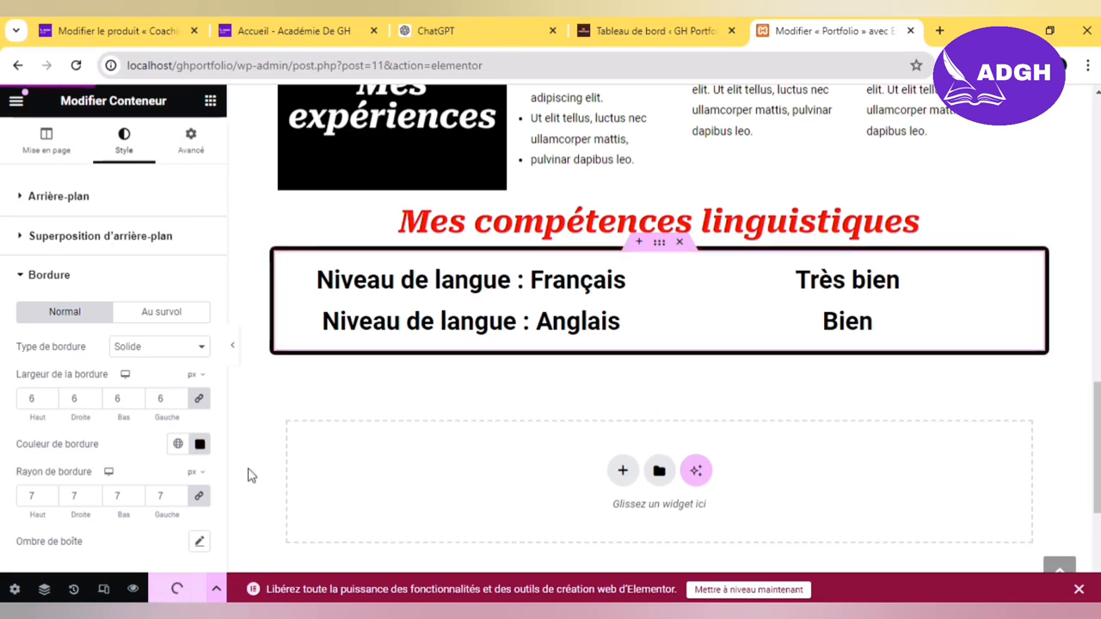
pyautogui.click(201, 444)
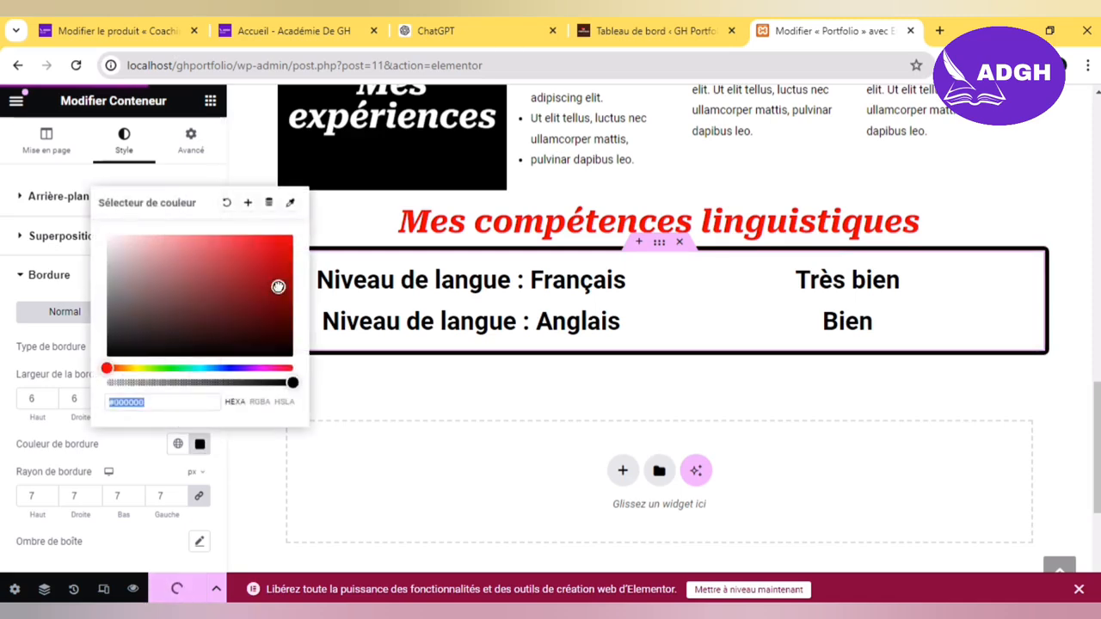
pyautogui.click(284, 261)
pyautogui.moveTo(285, 261); pyautogui.dragTo(301, 231)
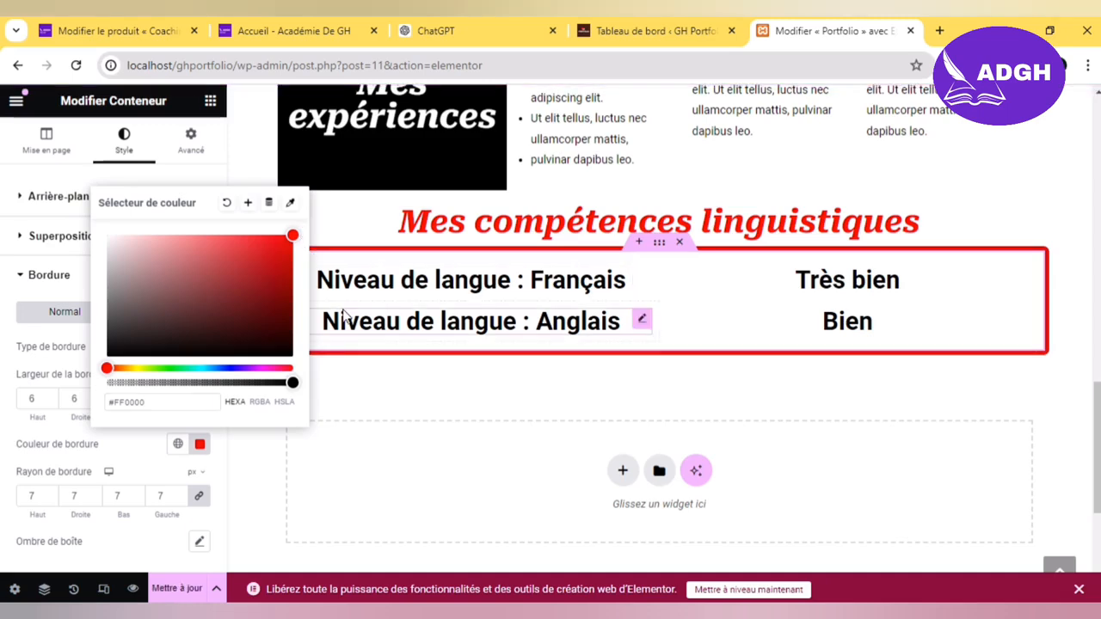
pyautogui.click(351, 363)
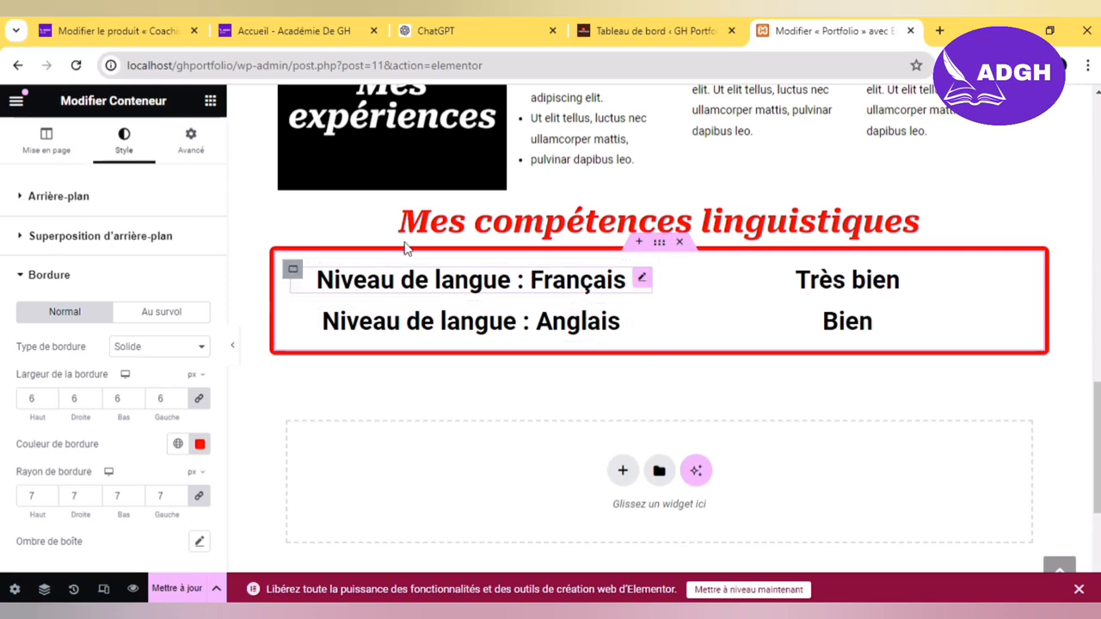
# Step: Try to place a Séparateur widget directly beneath the red-bordered container
pyautogui.click(210, 101)
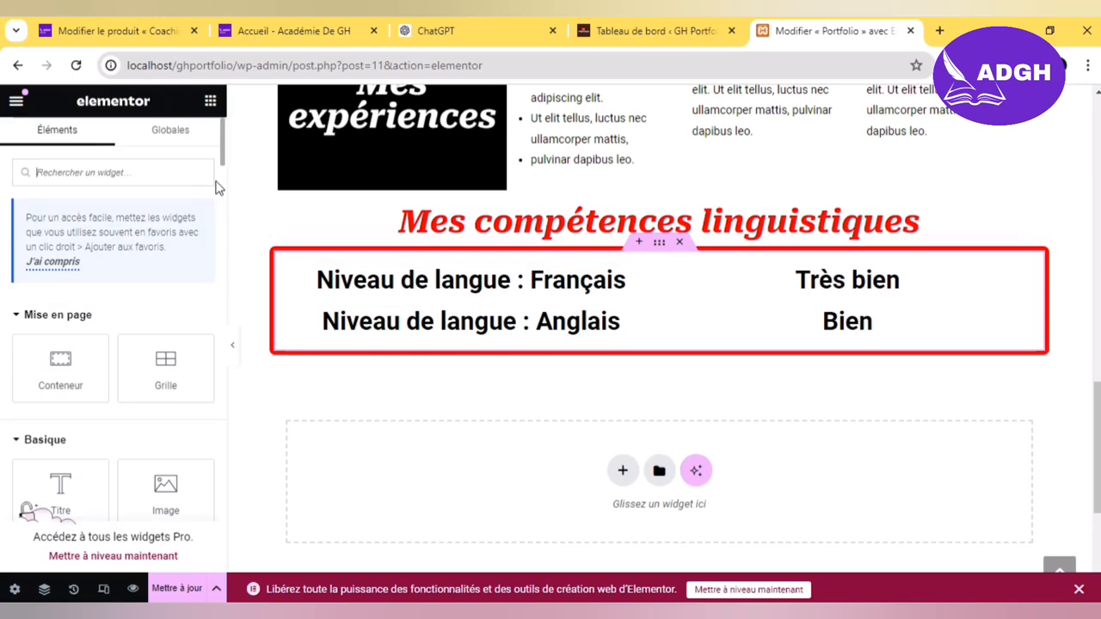
pyautogui.scroll(-5, 222, 166)
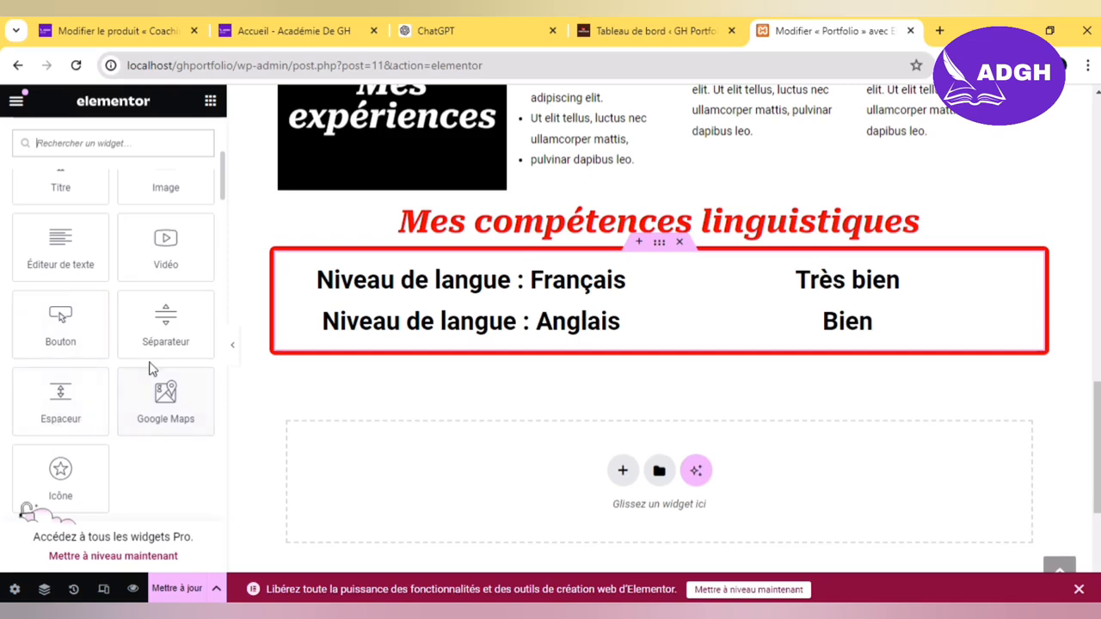
pyautogui.moveTo(165, 326); pyautogui.dragTo(258, 361)
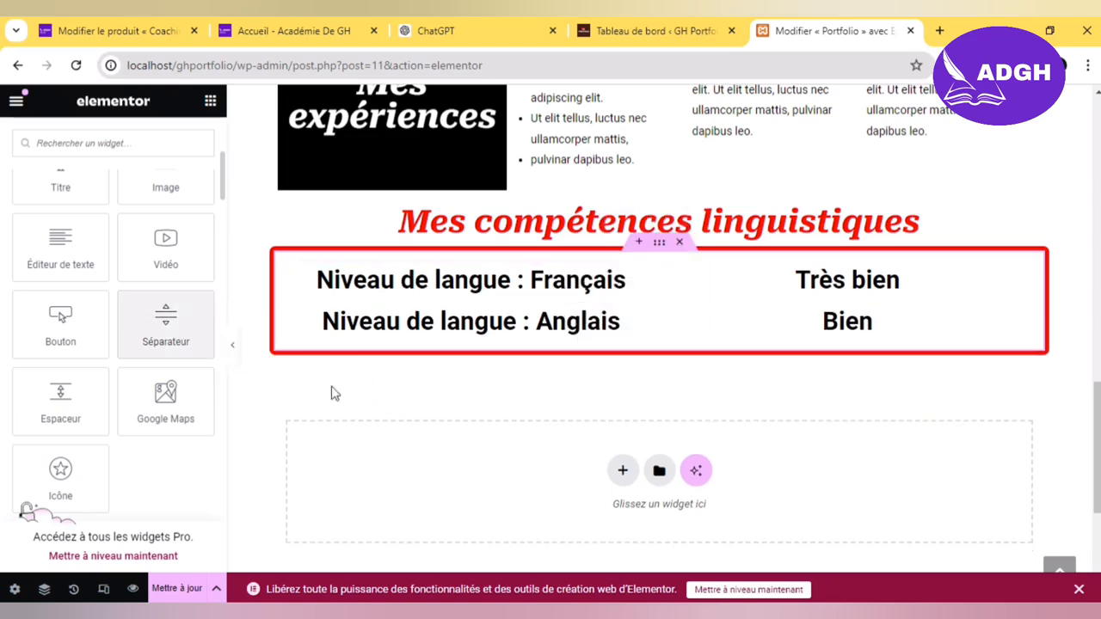
# Step: Add a single-column Flexbox container below the language section and place a Séparateur widget in it
pyautogui.click(622, 469)
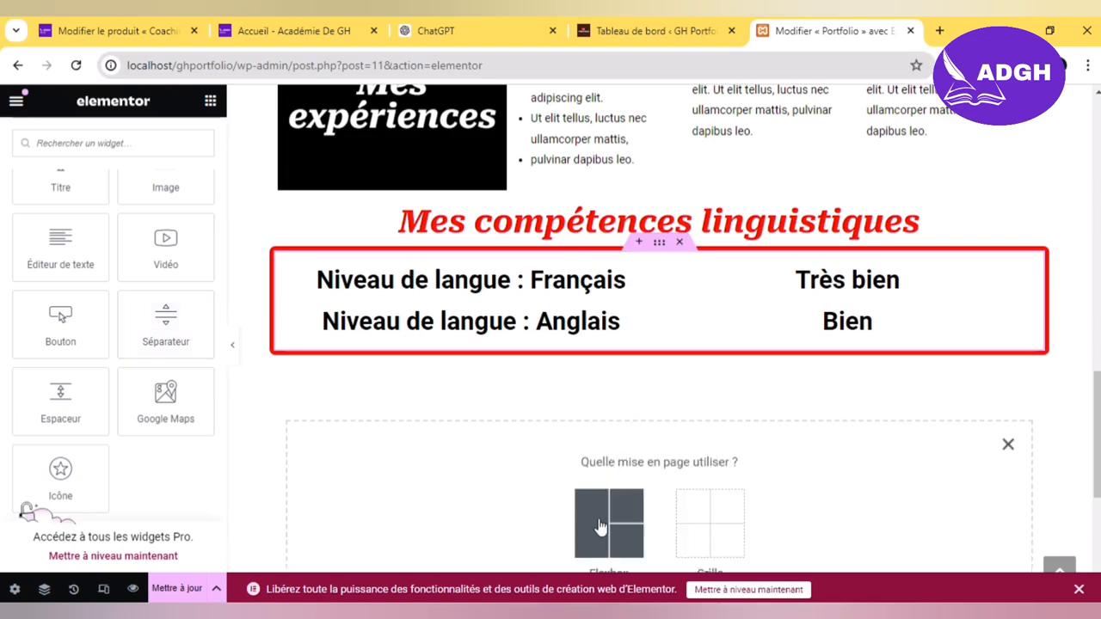
pyautogui.click(604, 509)
pyautogui.click(419, 513)
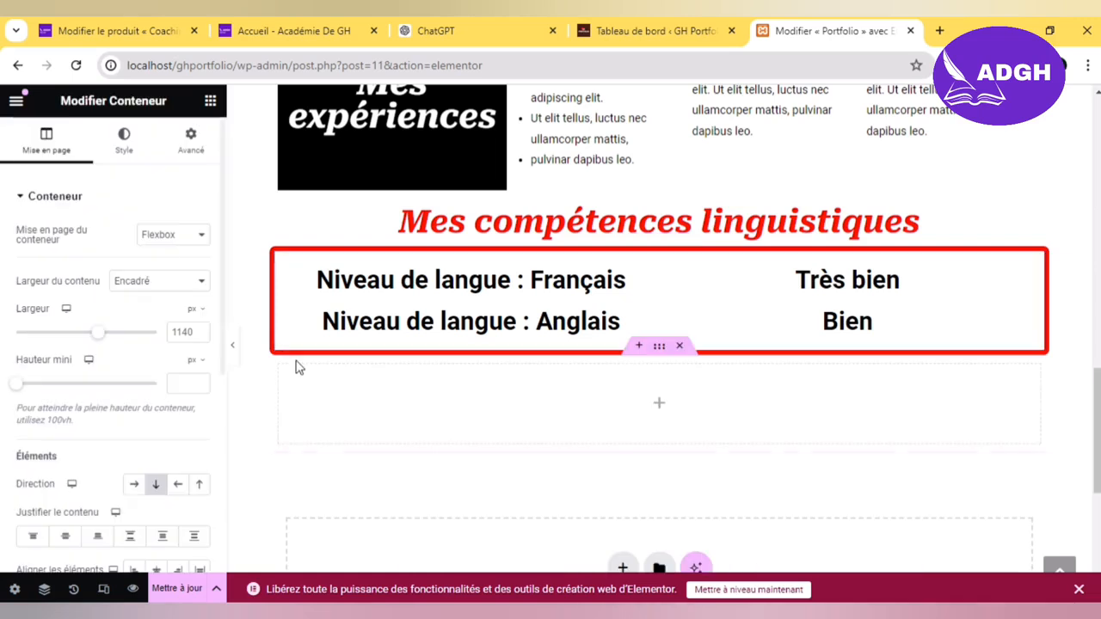
pyautogui.click(210, 102)
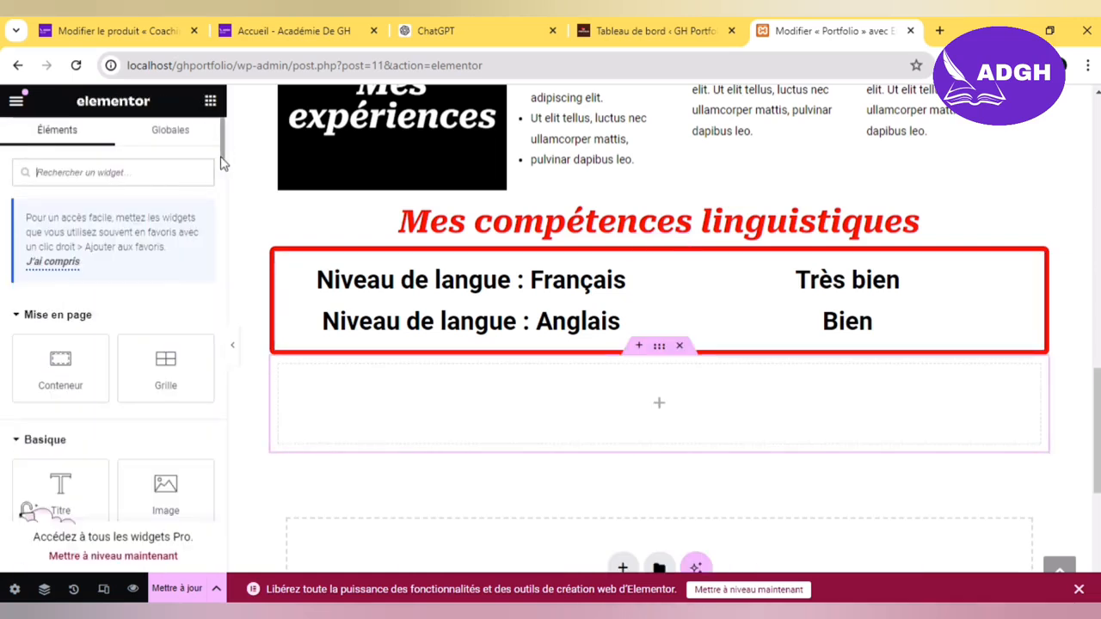
pyautogui.moveTo(221, 162); pyautogui.dragTo(222, 215)
pyautogui.moveTo(166, 191); pyautogui.dragTo(479, 378)
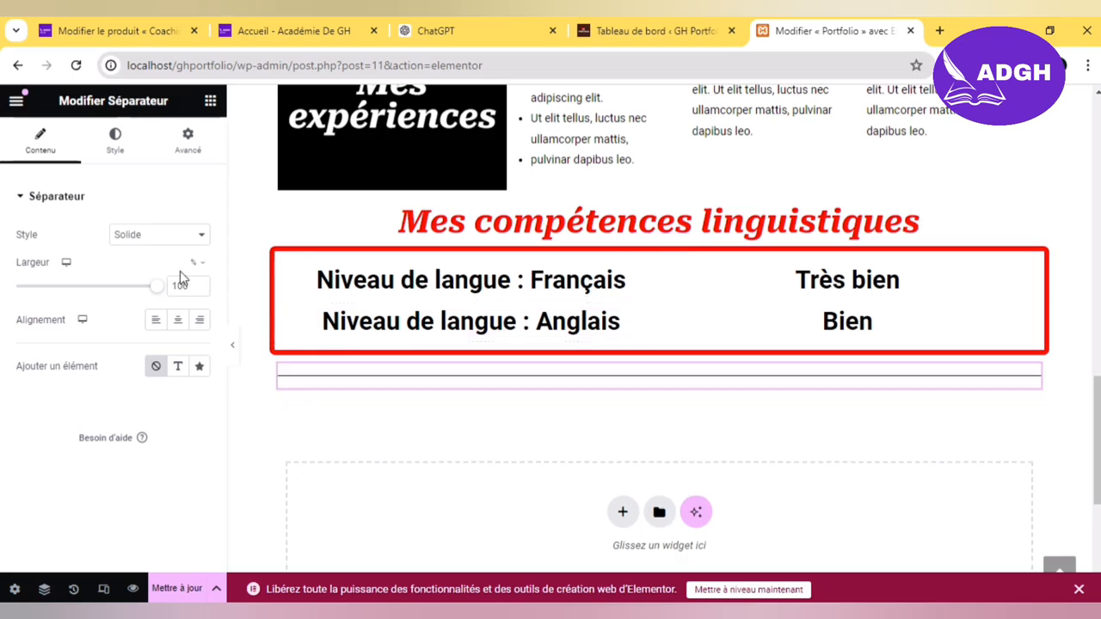
# Step: Set the separator's style to Losange, centre its alignment and add a text element to it
pyautogui.click(185, 241)
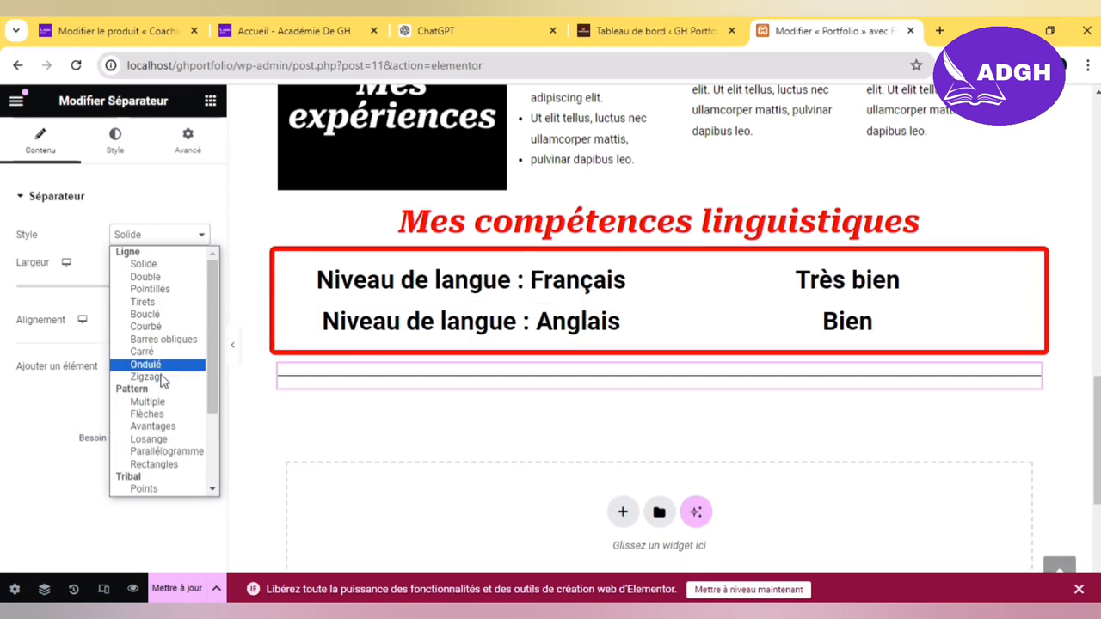
pyautogui.click(148, 440)
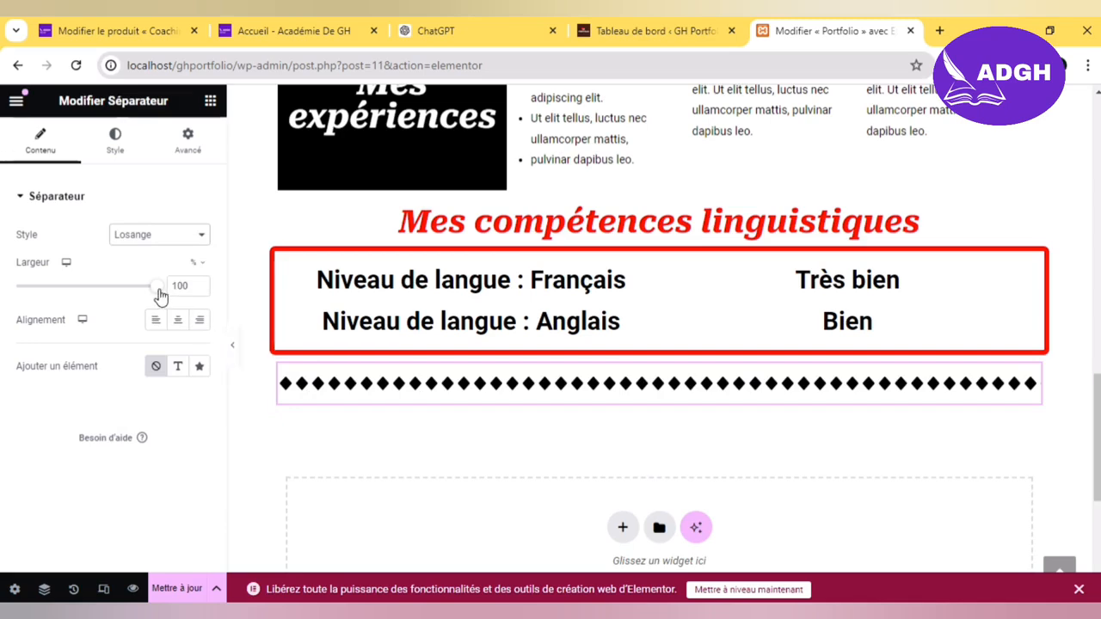
pyautogui.click(177, 320)
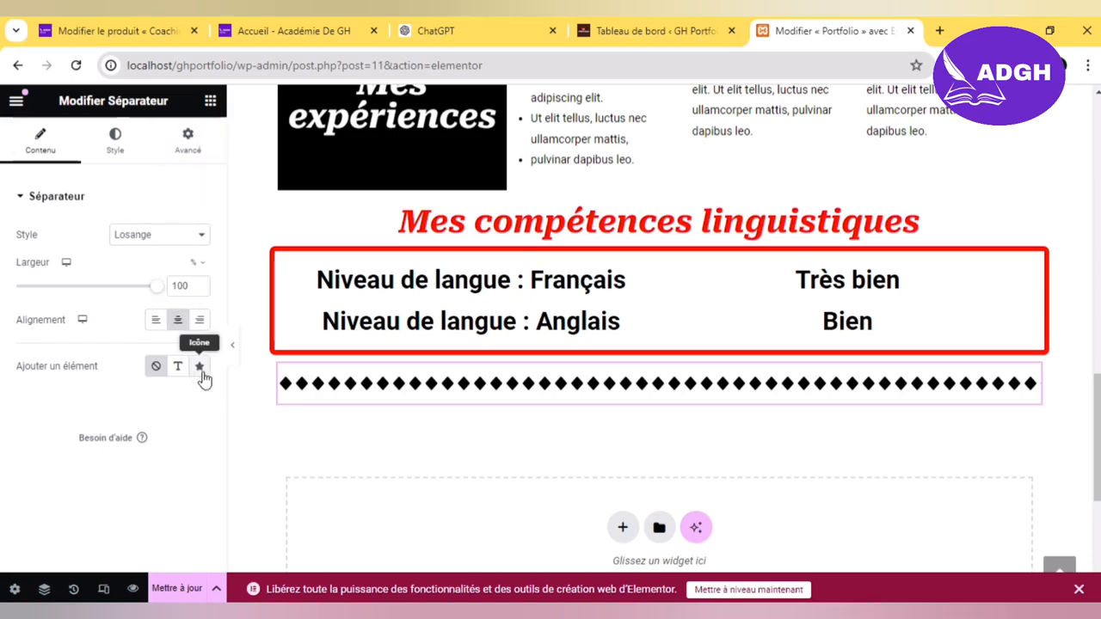
pyautogui.click(178, 366)
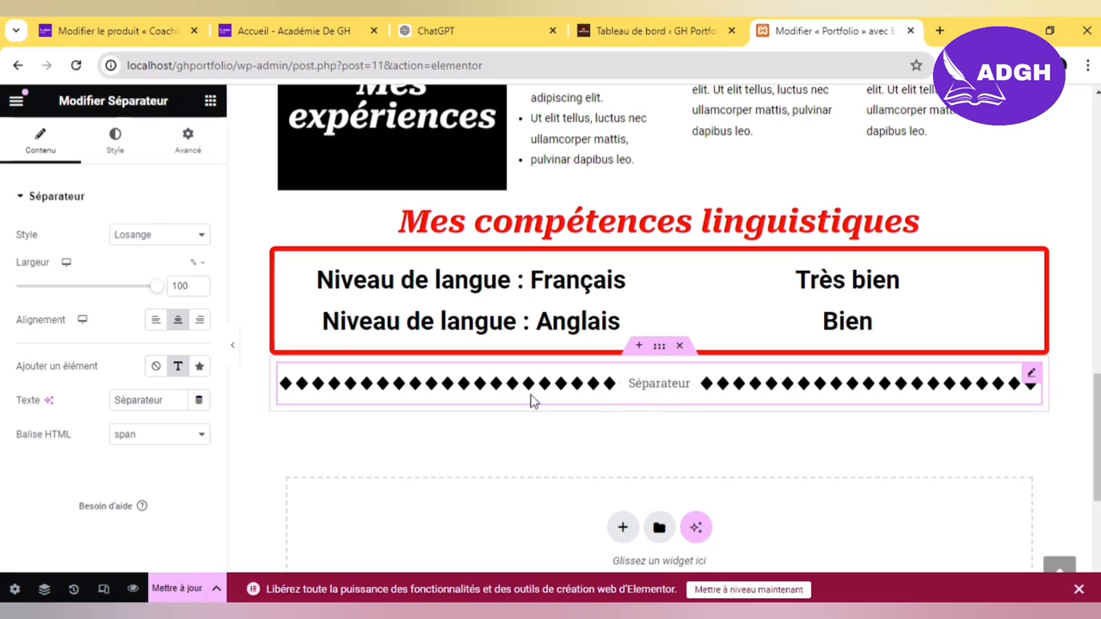
# Step: Replace the separator's text with "Mes passions"
pyautogui.doubleClick(171, 402)
pyautogui.press('BackSpace')
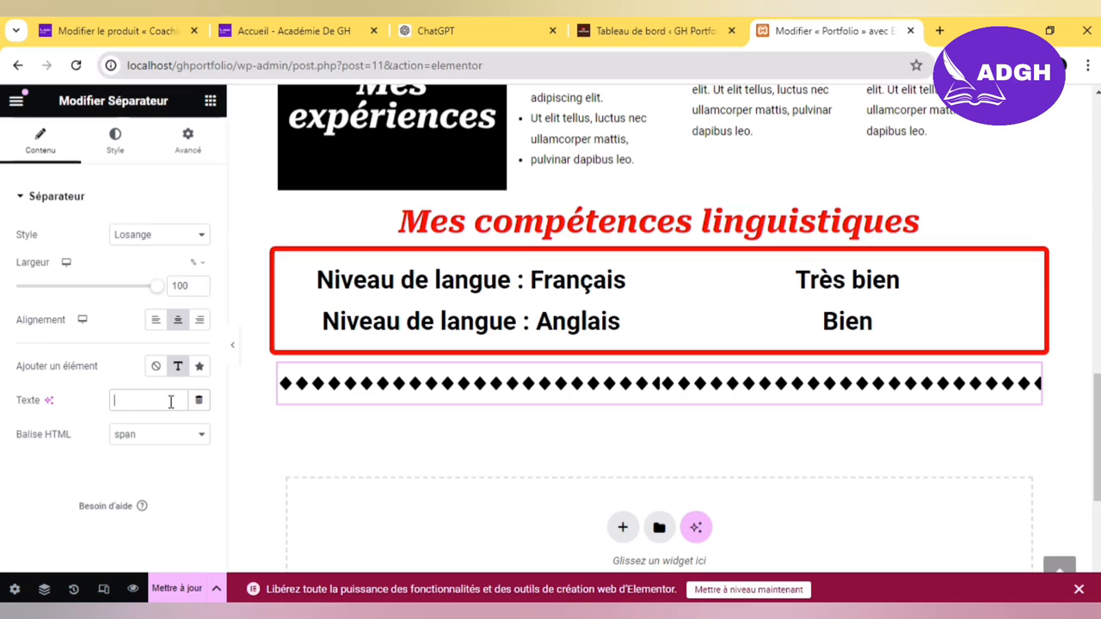
pyautogui.write('Me')
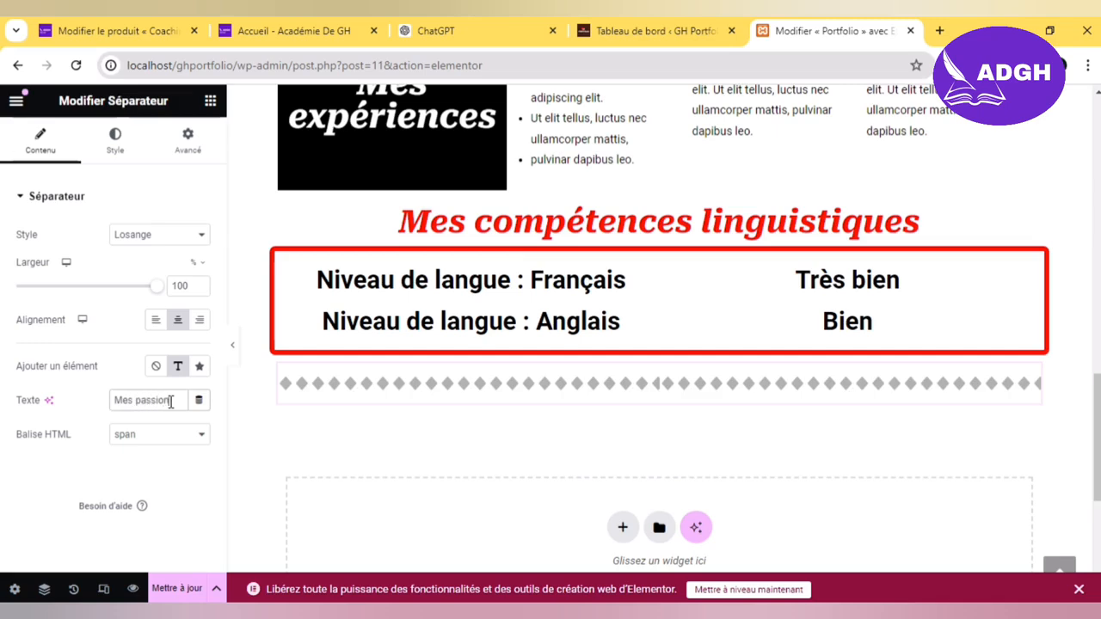
pyautogui.write('s passions')
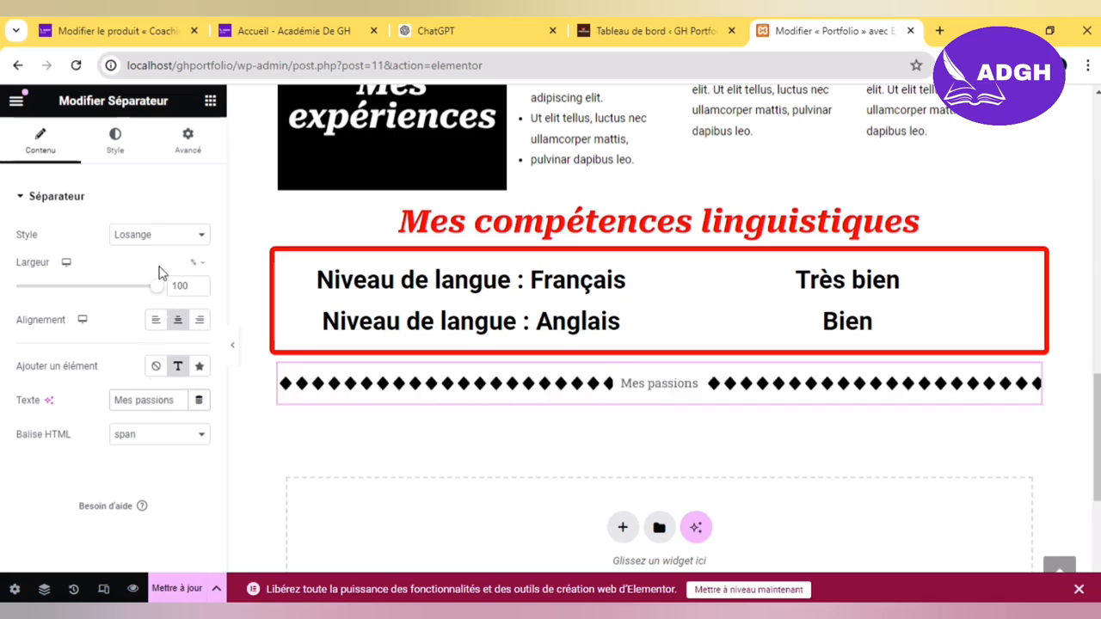
# Step: Set the colour of the separator's "Mes passions" text to red #FF0000
pyautogui.click(129, 149)
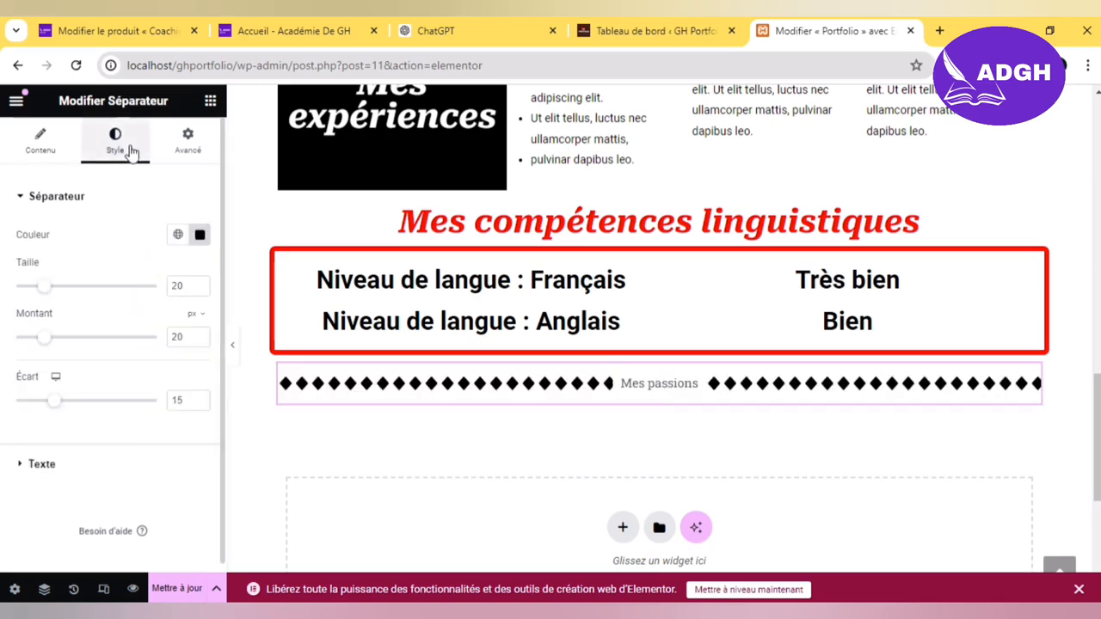
pyautogui.click(129, 464)
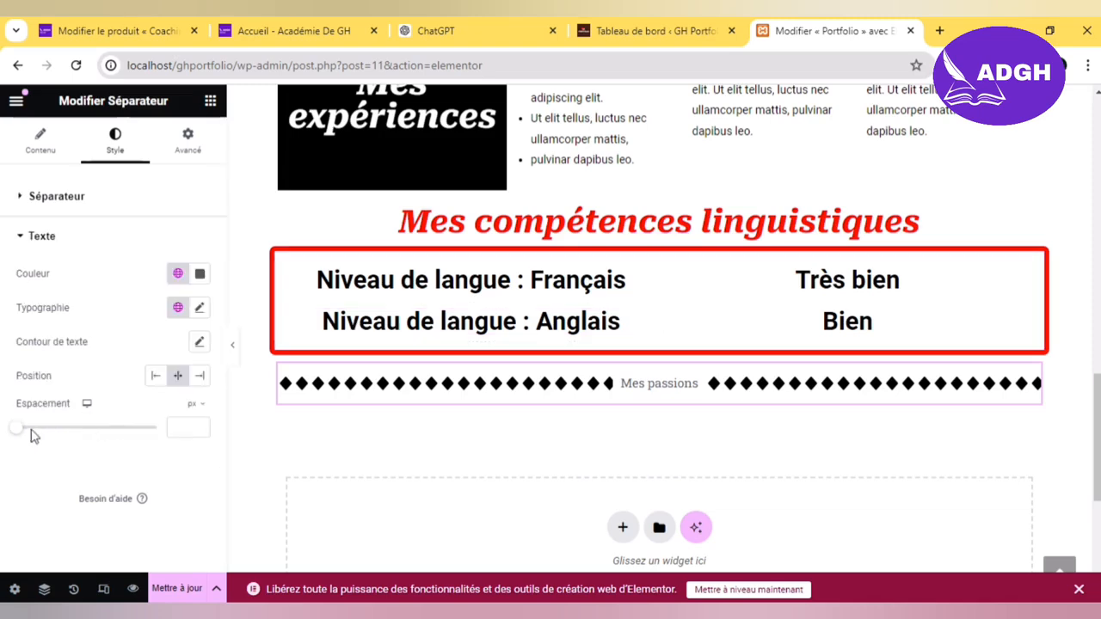
pyautogui.click(200, 274)
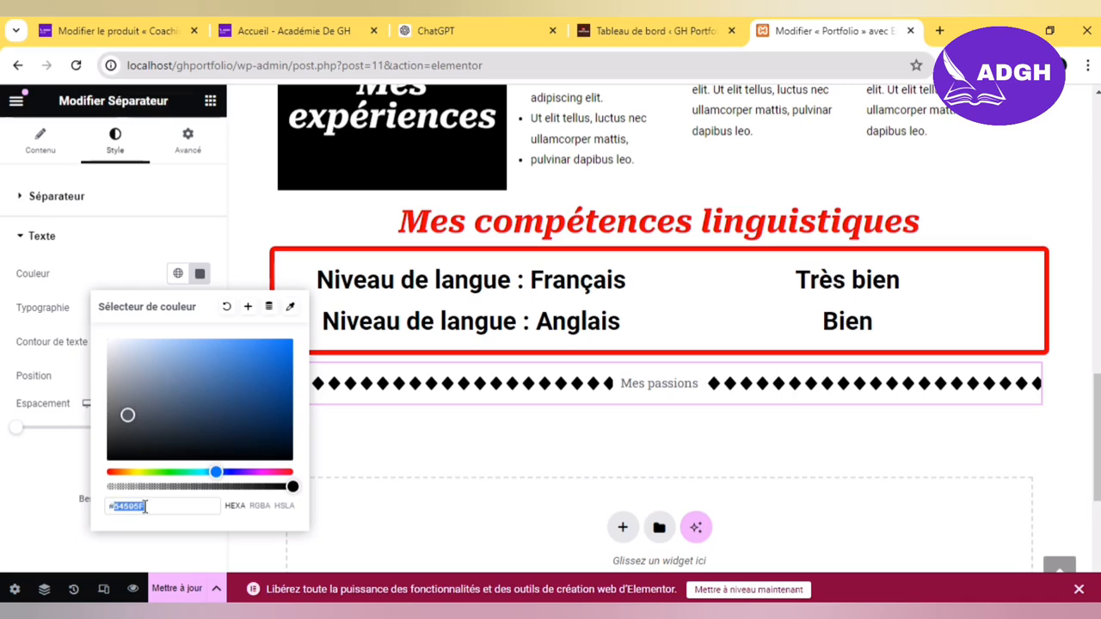
pyautogui.write('#FF0000')
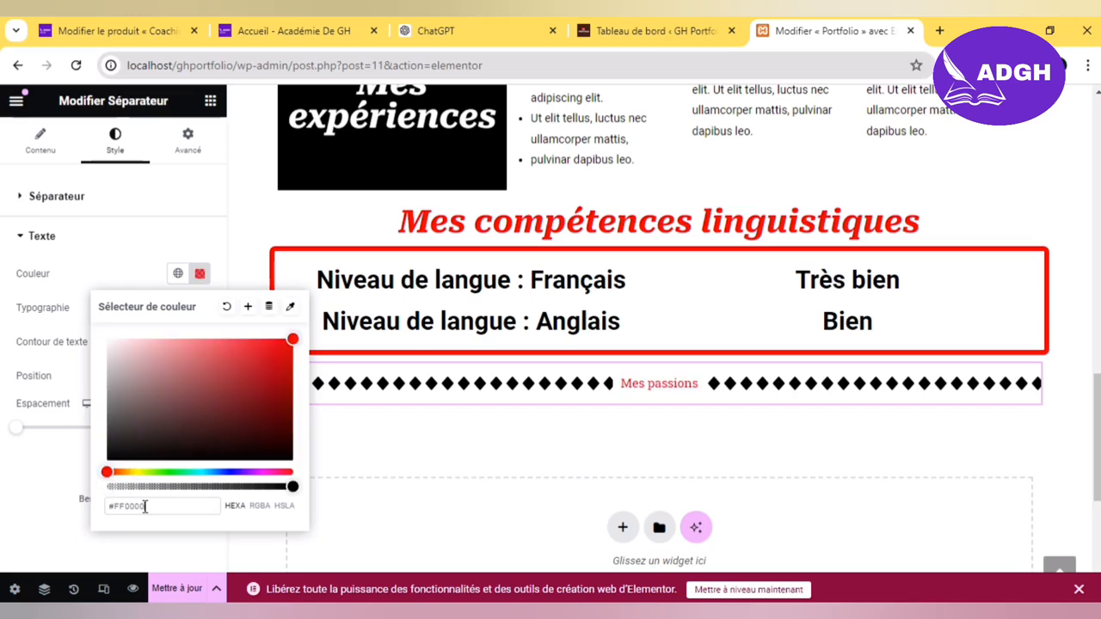
pyautogui.click(78, 462)
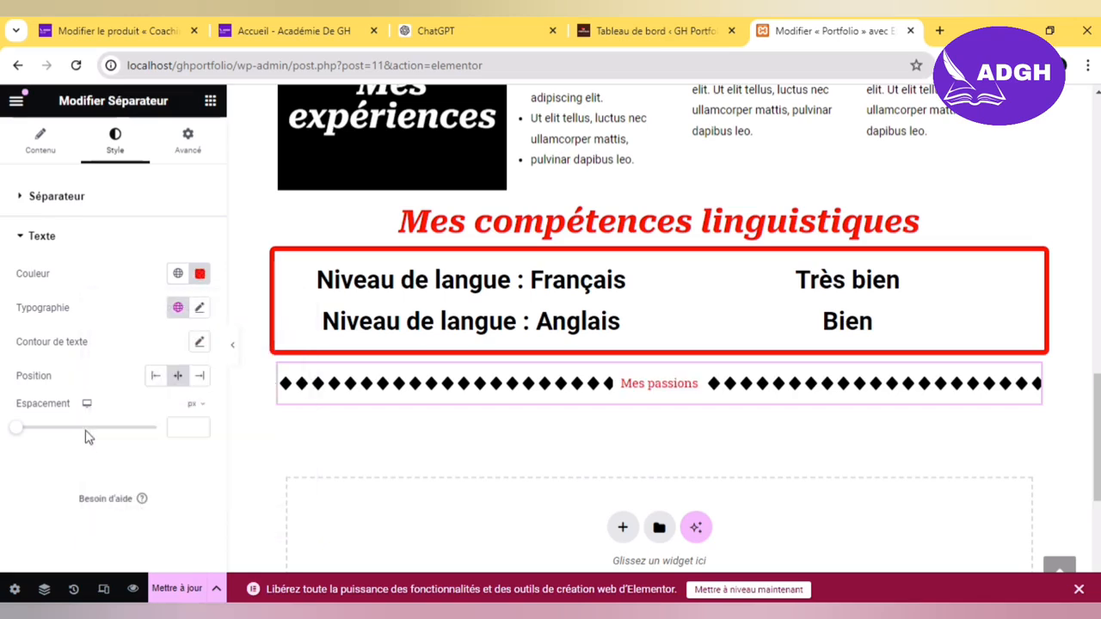
# Step: Give the "Mes passions" text a 60 px size, 900 (Noir) weight and the Roboto Serif font, and update the page
pyautogui.click(199, 307)
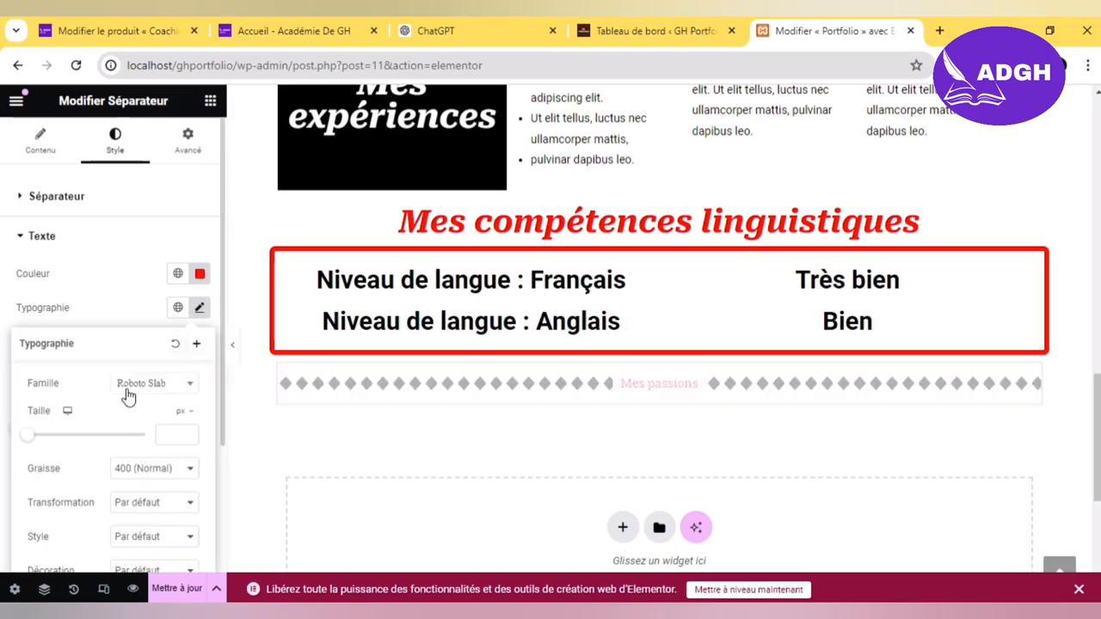
pyautogui.moveTo(27, 442); pyautogui.dragTo(62, 447)
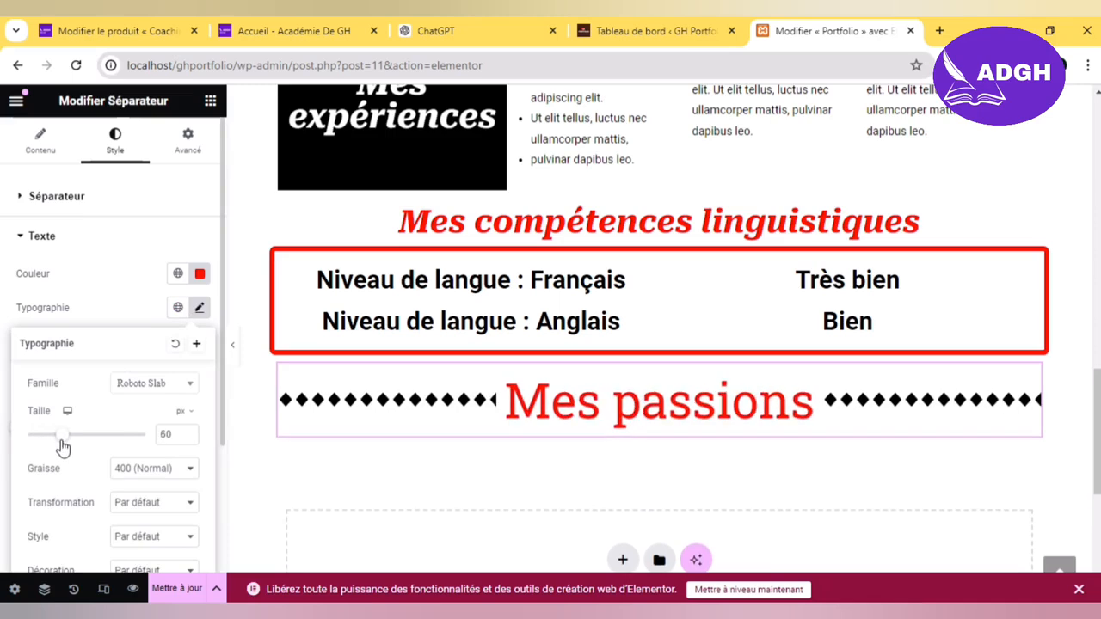
pyautogui.click(178, 469)
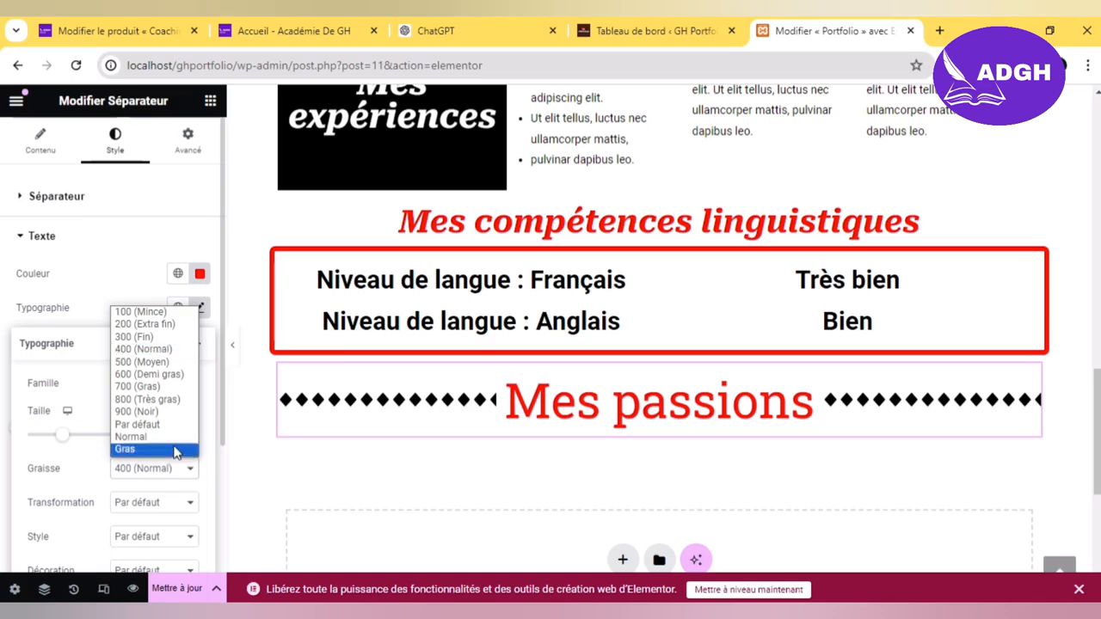
pyautogui.click(171, 413)
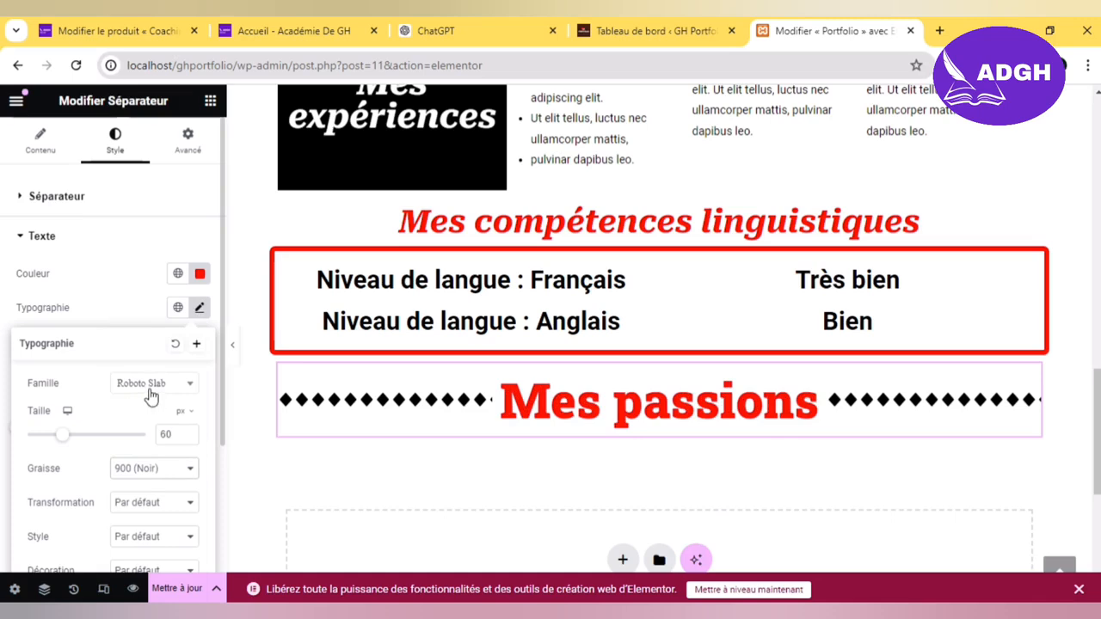
pyautogui.click(152, 395)
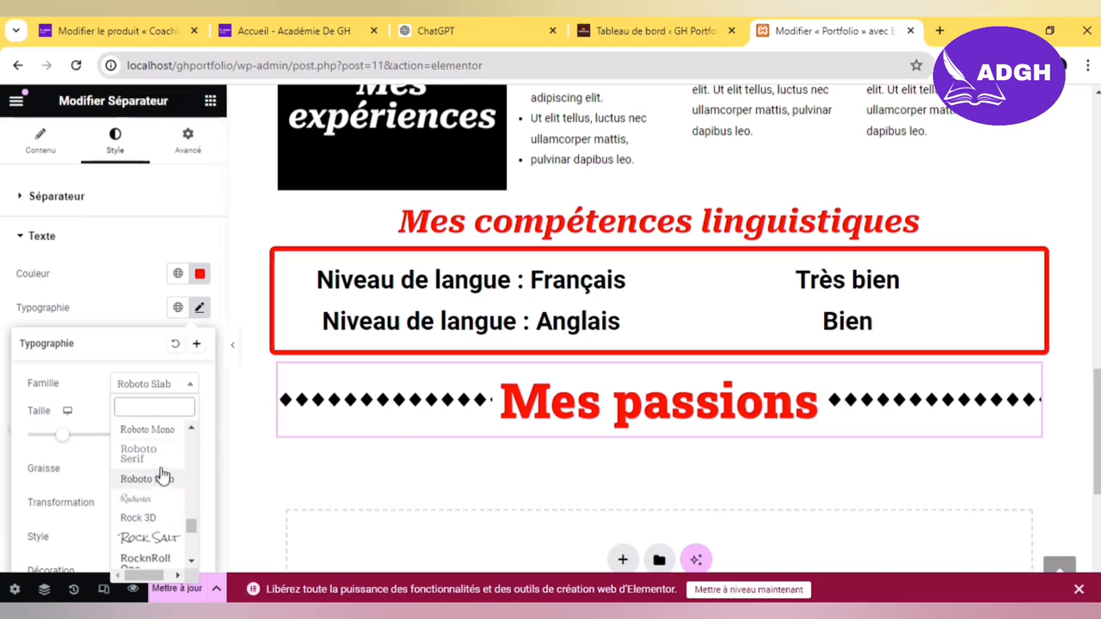
pyautogui.click(138, 454)
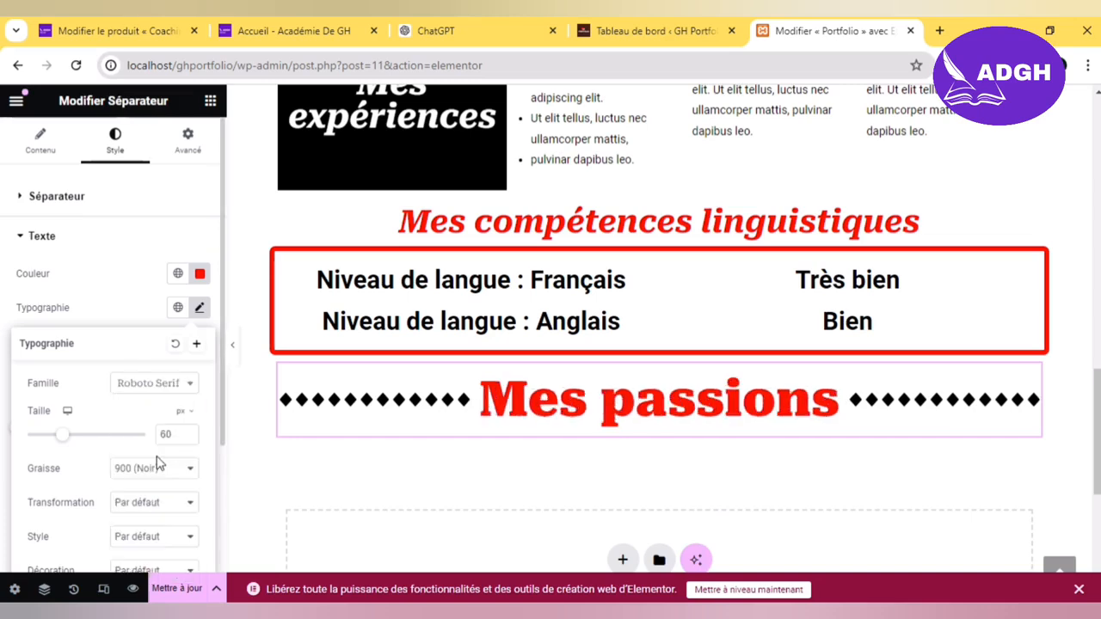
pyautogui.click(160, 283)
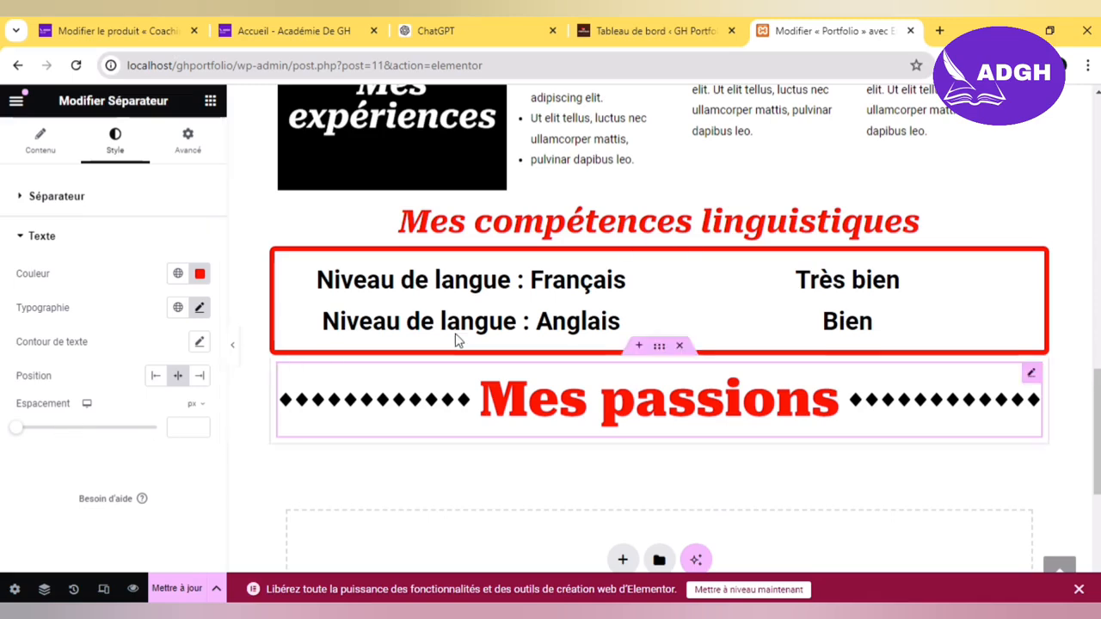
pyautogui.click(182, 590)
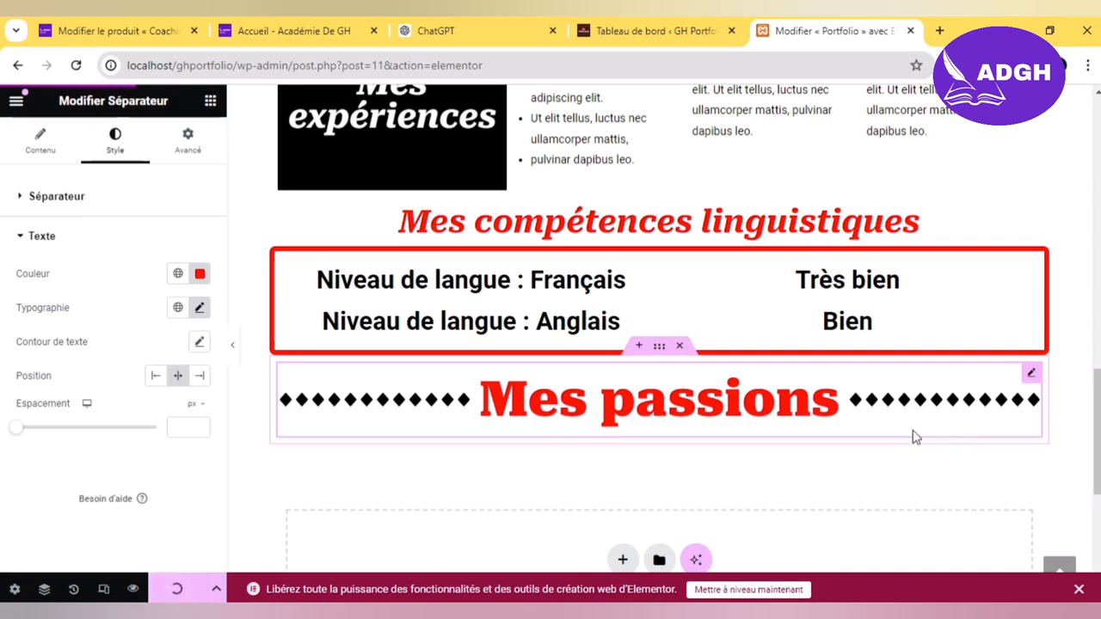
# Step: Add a two-column Flexbox container below the separator and move the "Mes passions" separator into its first column
pyautogui.click(623, 561)
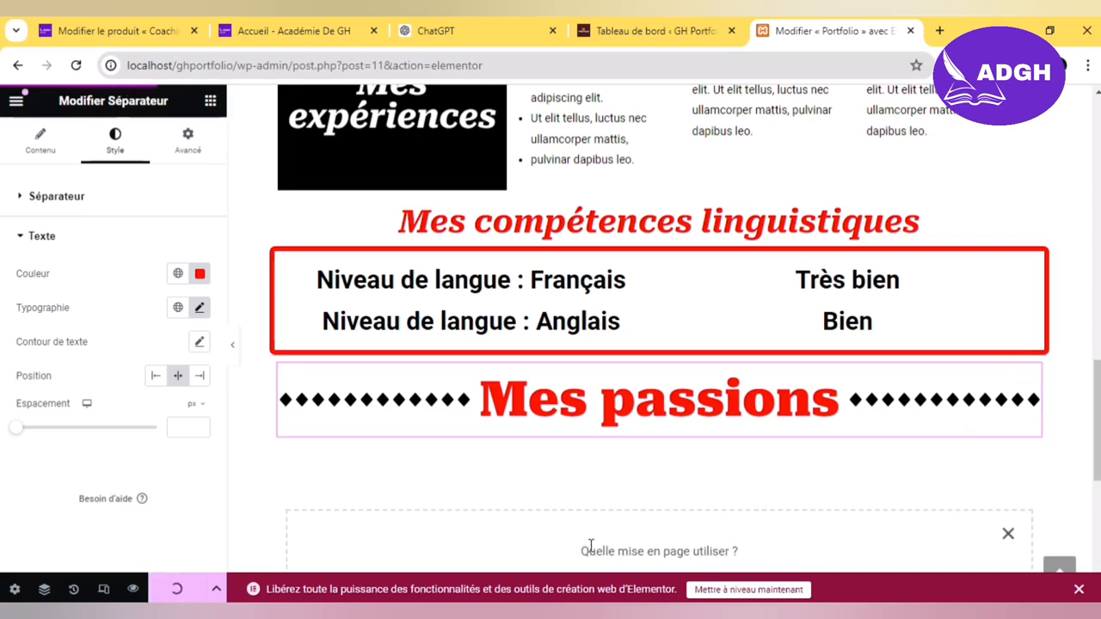
pyautogui.moveTo(1098, 421); pyautogui.dragTo(1099, 464)
pyautogui.click(631, 406)
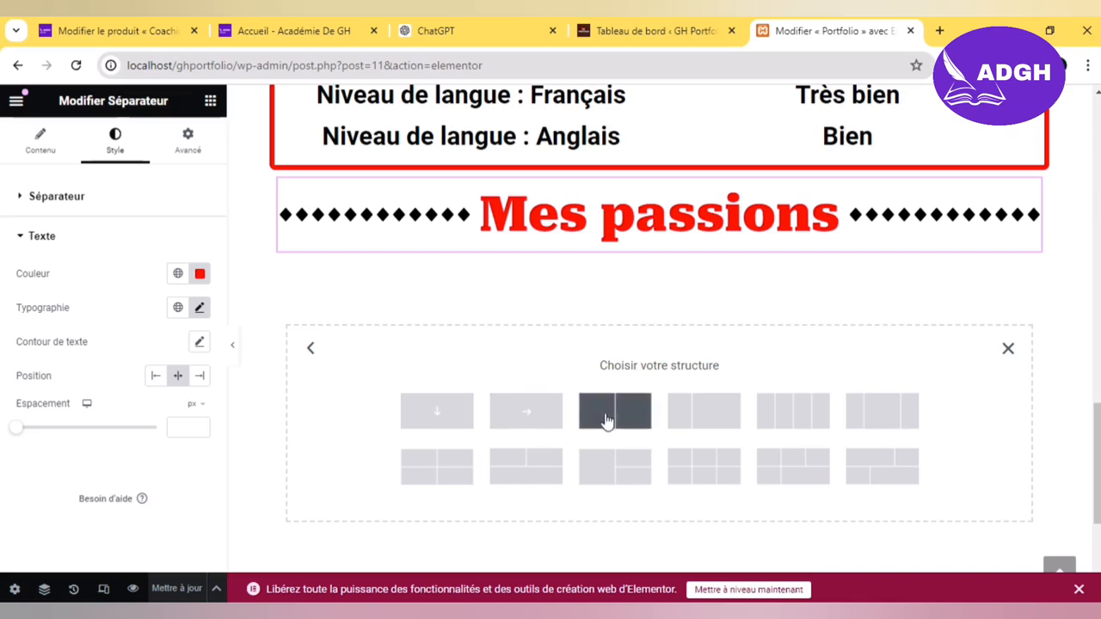
pyautogui.click(606, 420)
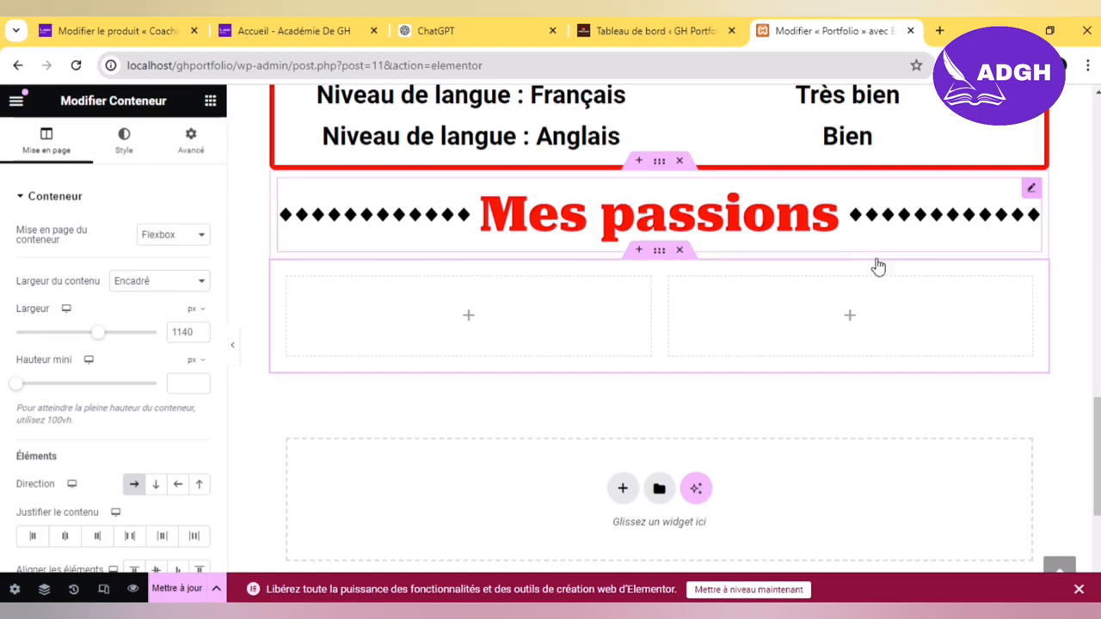
pyautogui.moveTo(878, 262); pyautogui.dragTo(519, 307)
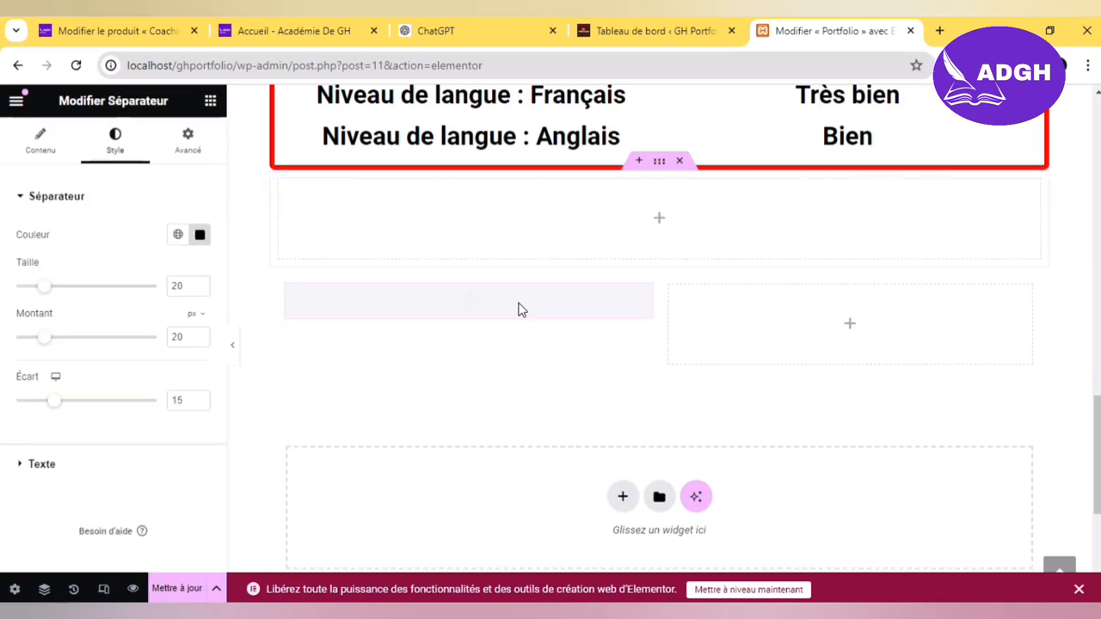
# Step: Place an Espaceur widget in the emptied container between the language section and "Mes passions"
pyautogui.click(210, 101)
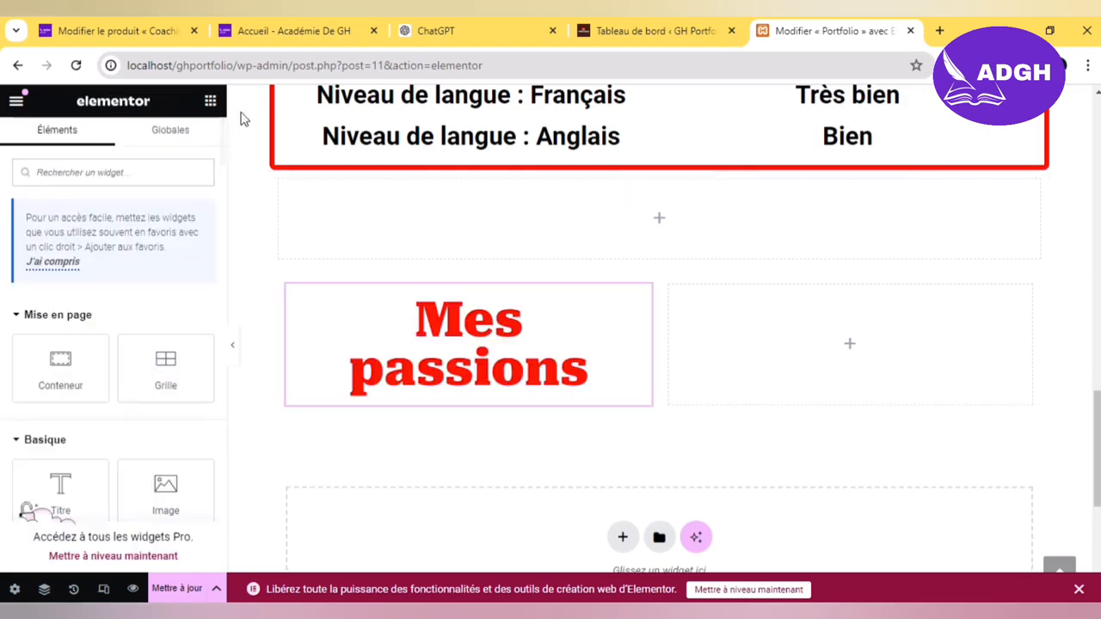
pyautogui.scroll(-10, 216, 204)
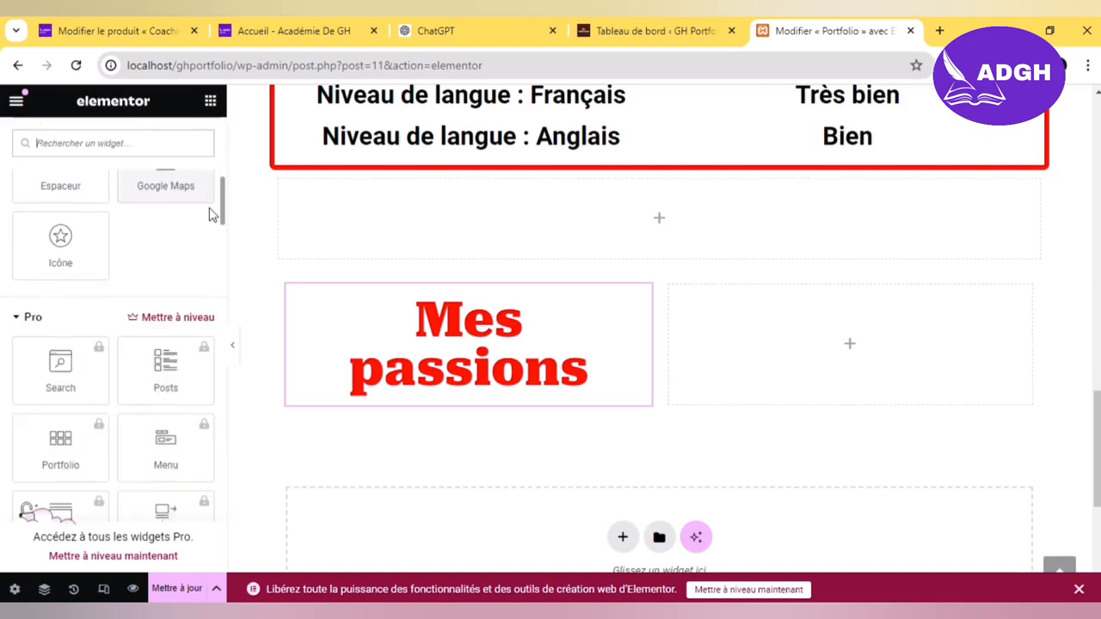
pyautogui.scroll(2, 212, 236)
pyautogui.scroll(1, 209, 200)
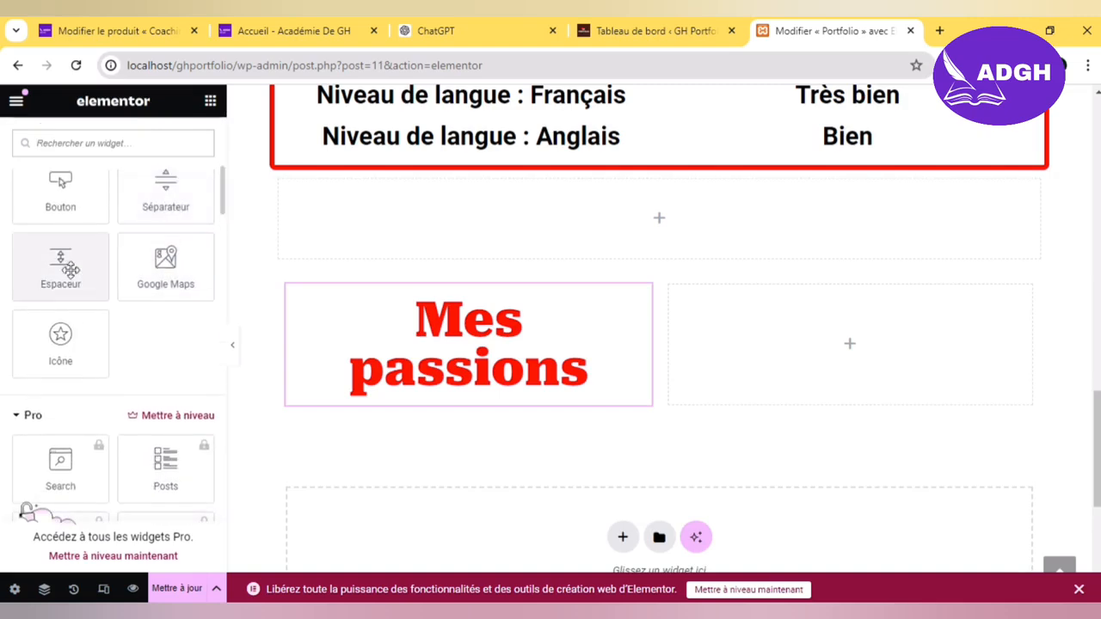
pyautogui.moveTo(69, 266); pyautogui.dragTo(444, 236)
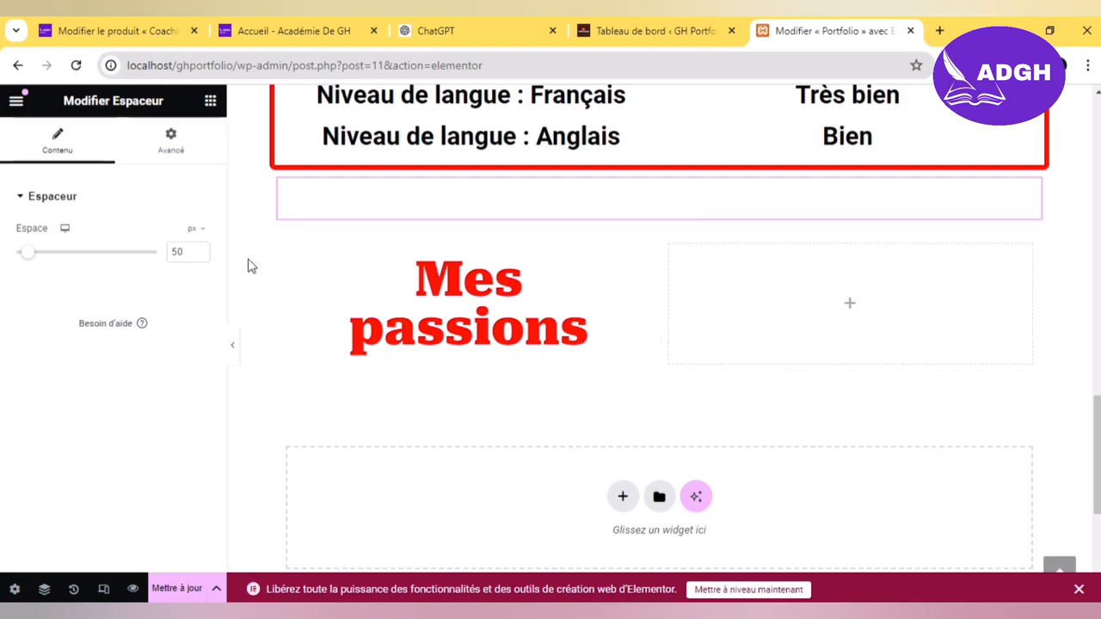
# Step: Add a Titre widget to the empty column beside "Mes passions" and set its text to "Sport"
pyautogui.click(211, 102)
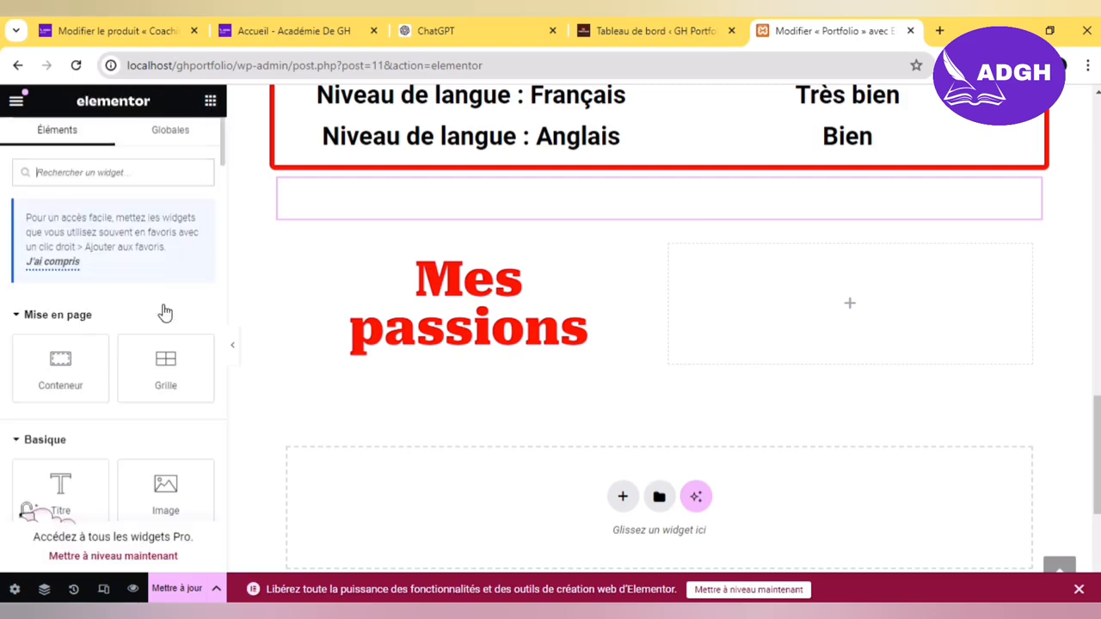
pyautogui.moveTo(64, 486); pyautogui.dragTo(784, 298)
pyautogui.click(166, 281)
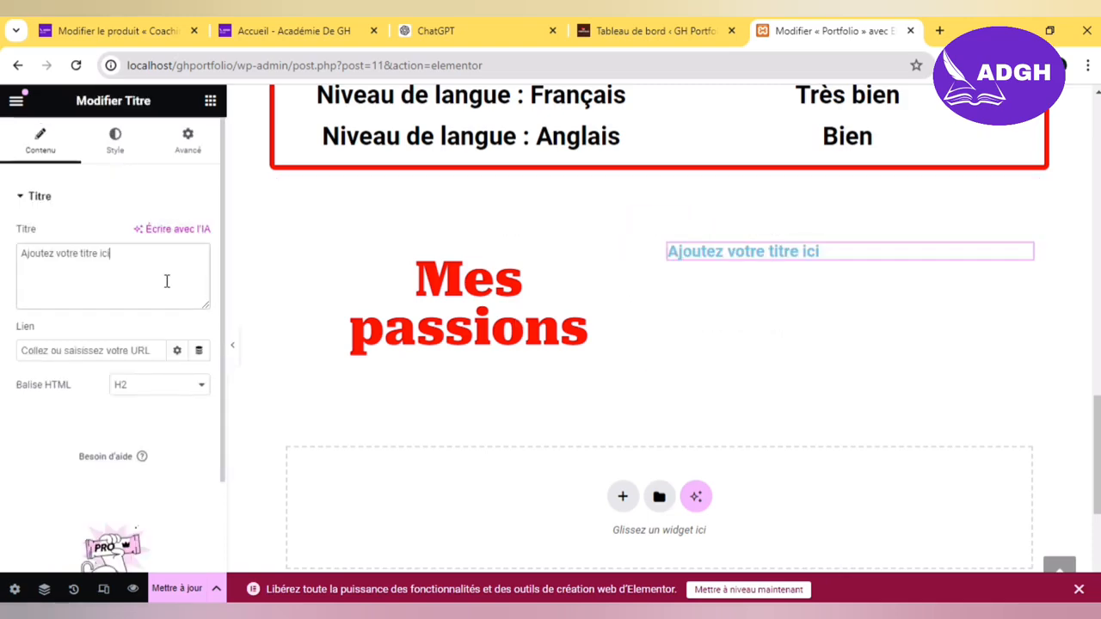
pyautogui.hotkey('ctrl', 'a')
pyautogui.write('L')
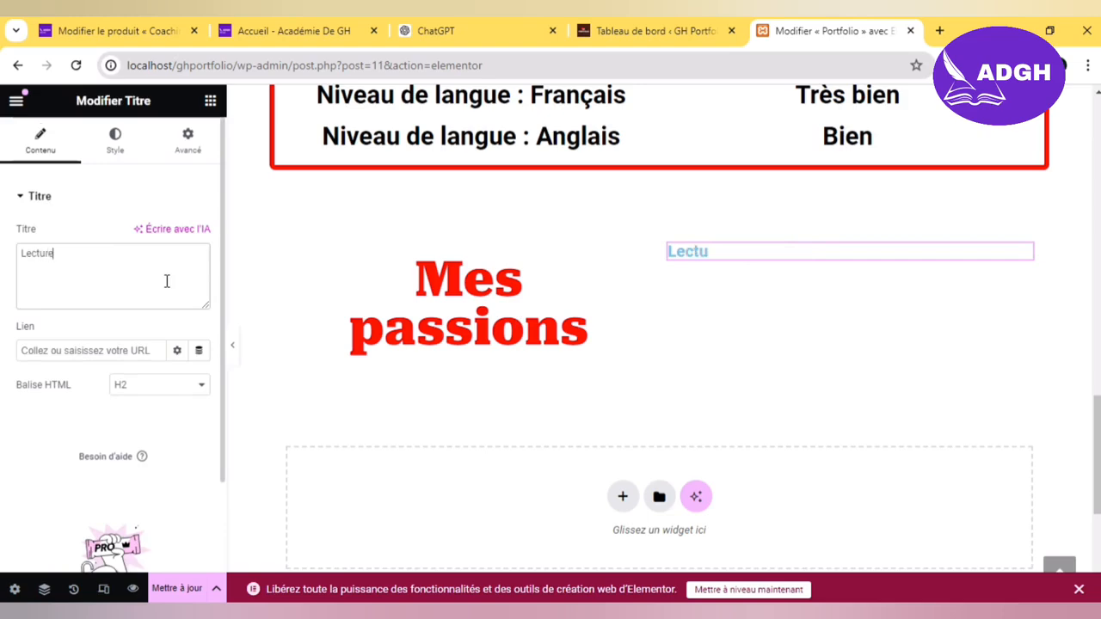
pyautogui.write('ectur')
pyautogui.press('BackSpace')
pyautogui.press('BackSpace')
pyautogui.press('BackSpace')
pyautogui.press('BackSpace')
pyautogui.press('BackSpace')
pyautogui.press('BackSpace')
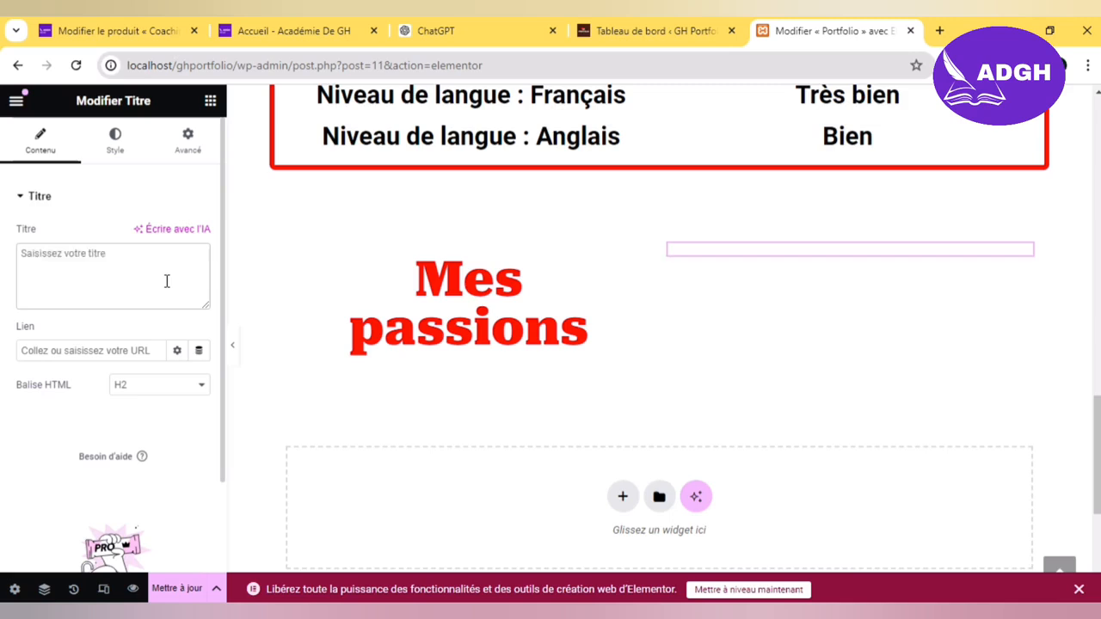
pyautogui.write('Sport')
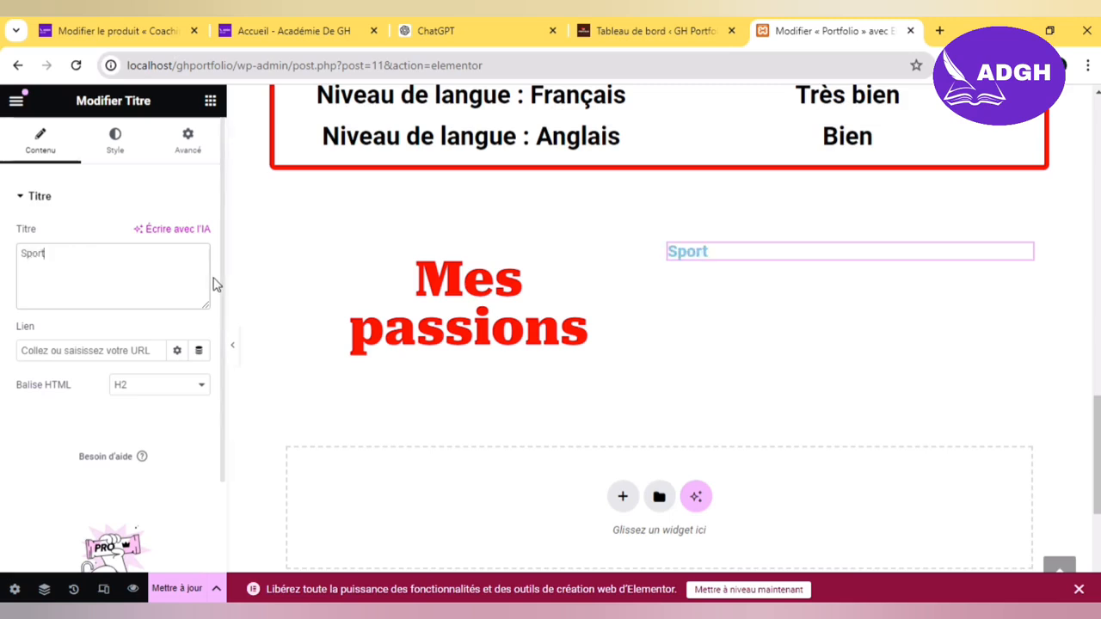
# Step: Centre the "Sport" title, make its text black and open its typography settings
pyautogui.click(114, 140)
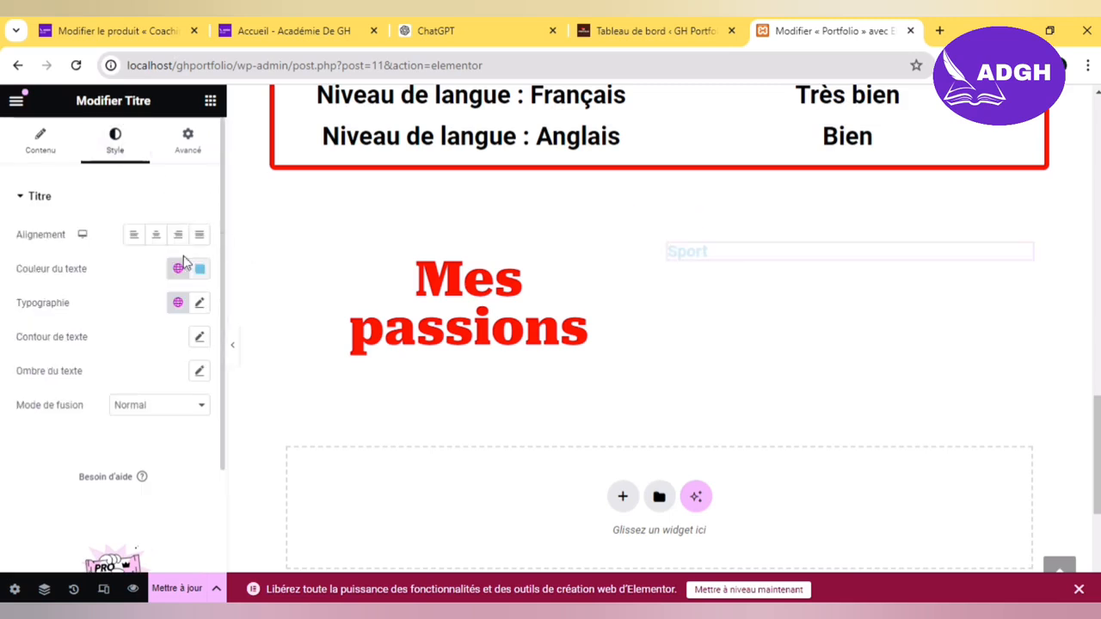
pyautogui.click(156, 234)
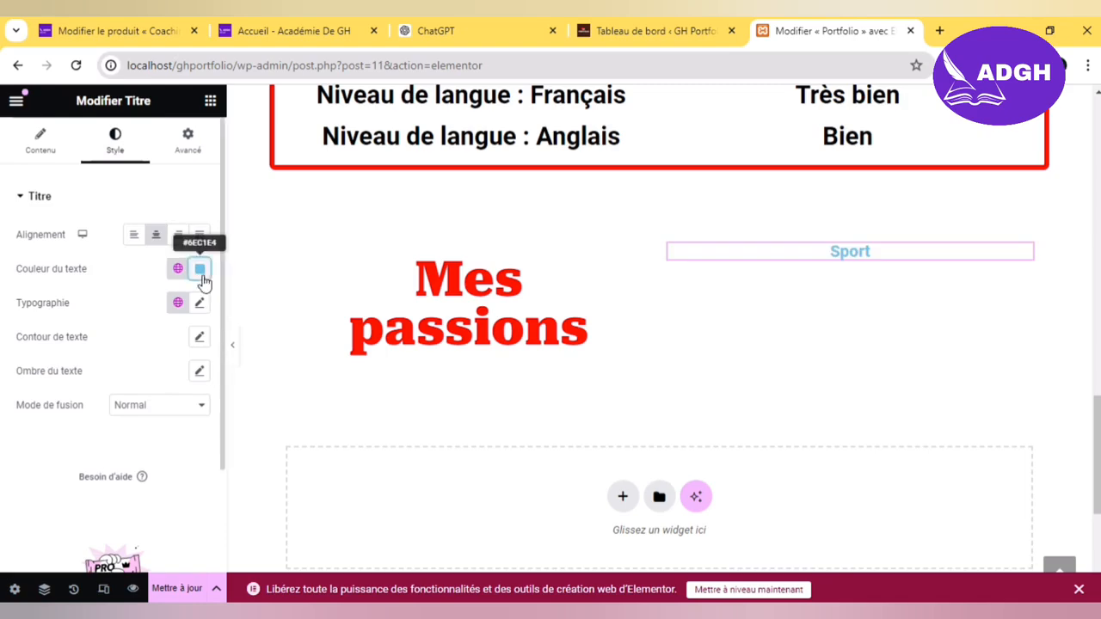
pyautogui.click(201, 270)
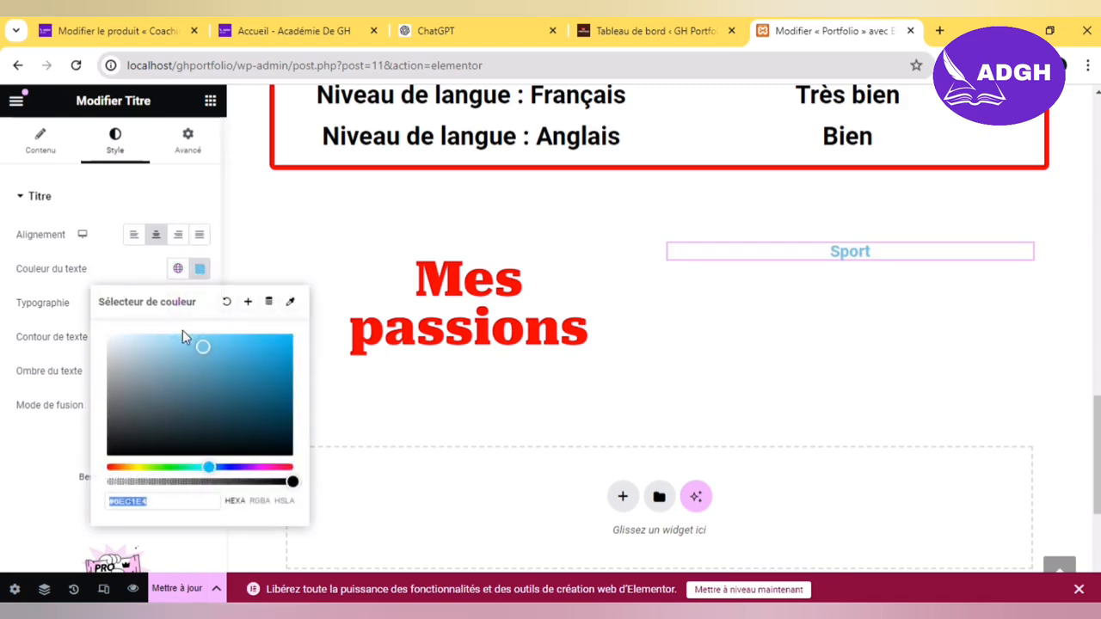
pyautogui.click(108, 454)
pyautogui.click(84, 470)
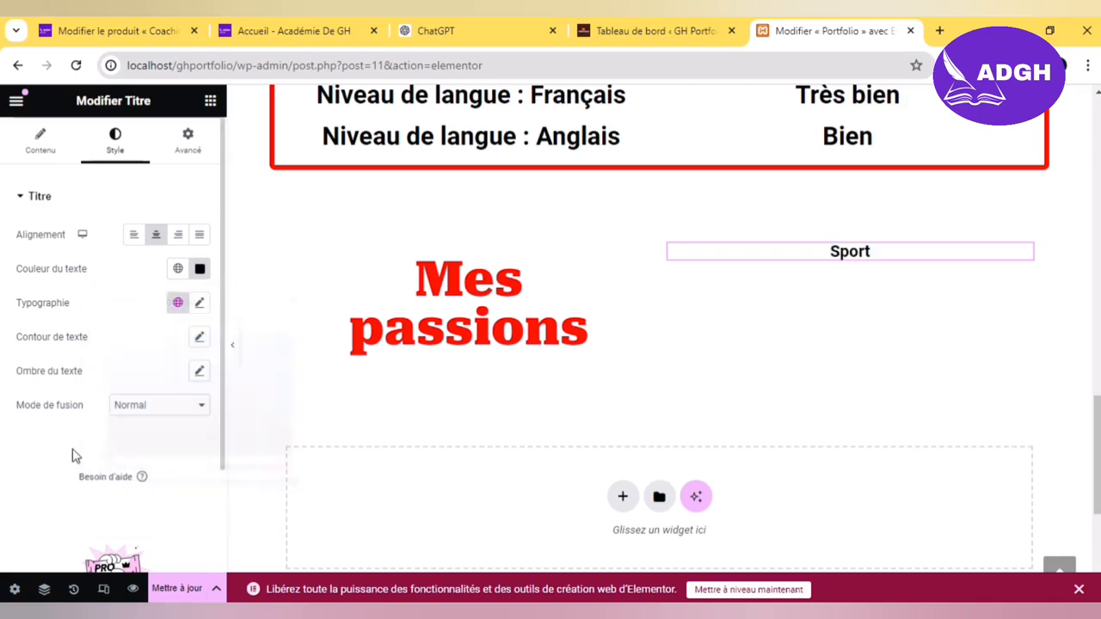
pyautogui.click(201, 302)
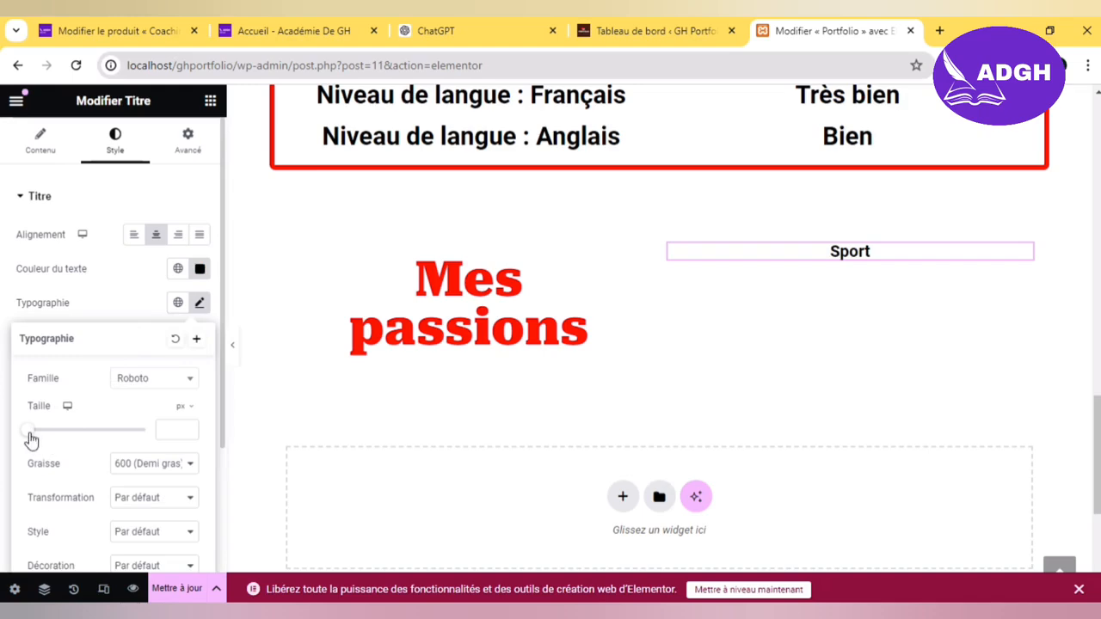
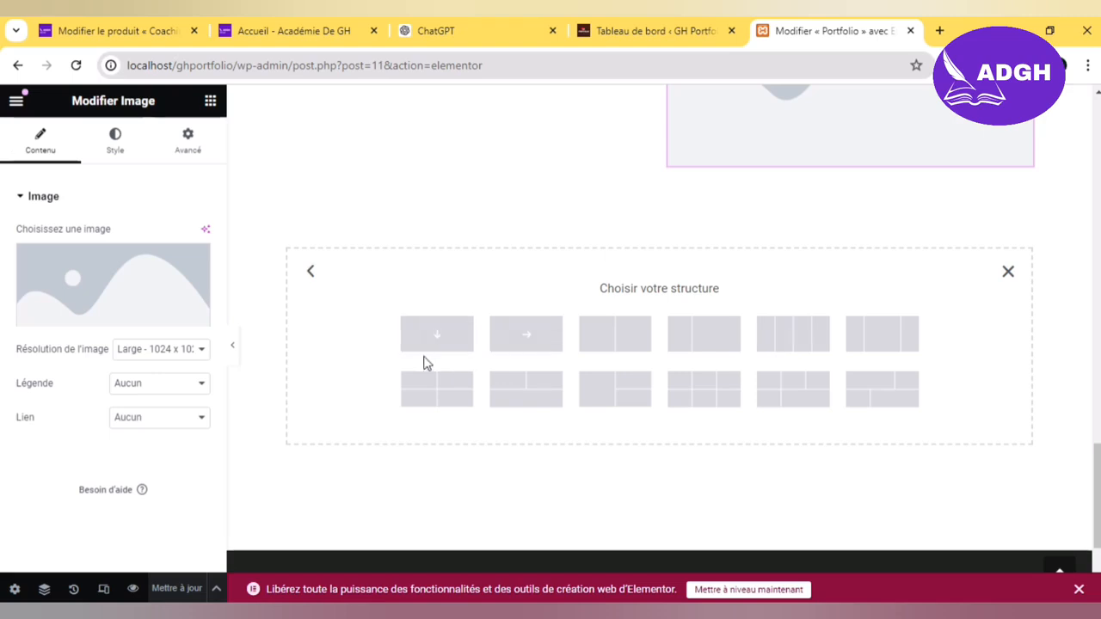
# Step: Add a single-column container below the "Mes passions" section and place a Titre widget in it
pyautogui.click(425, 356)
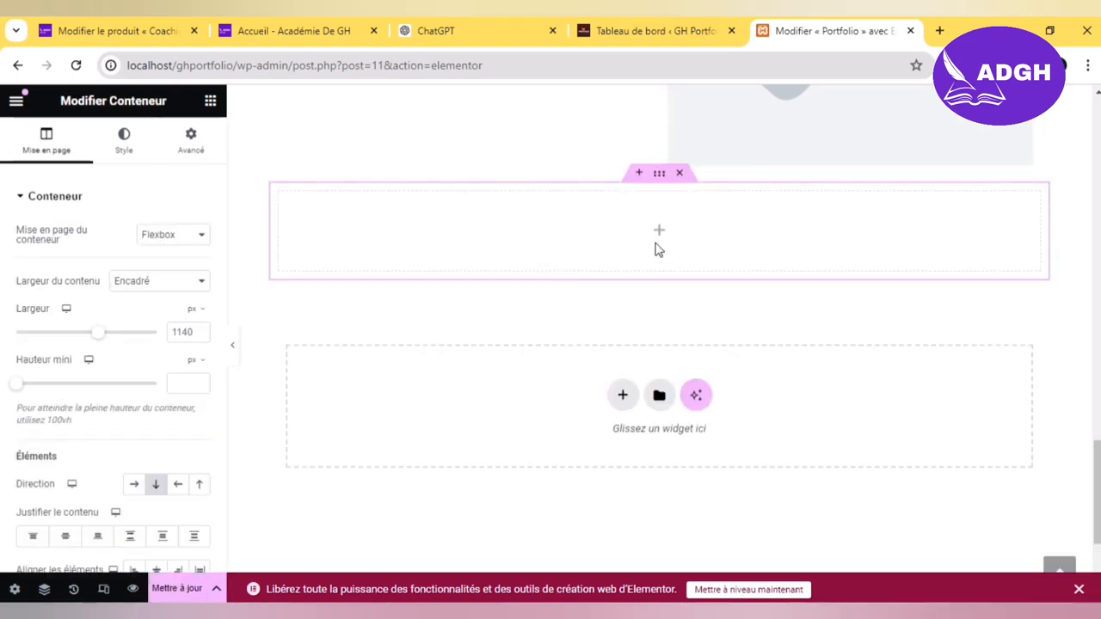
pyautogui.click(210, 102)
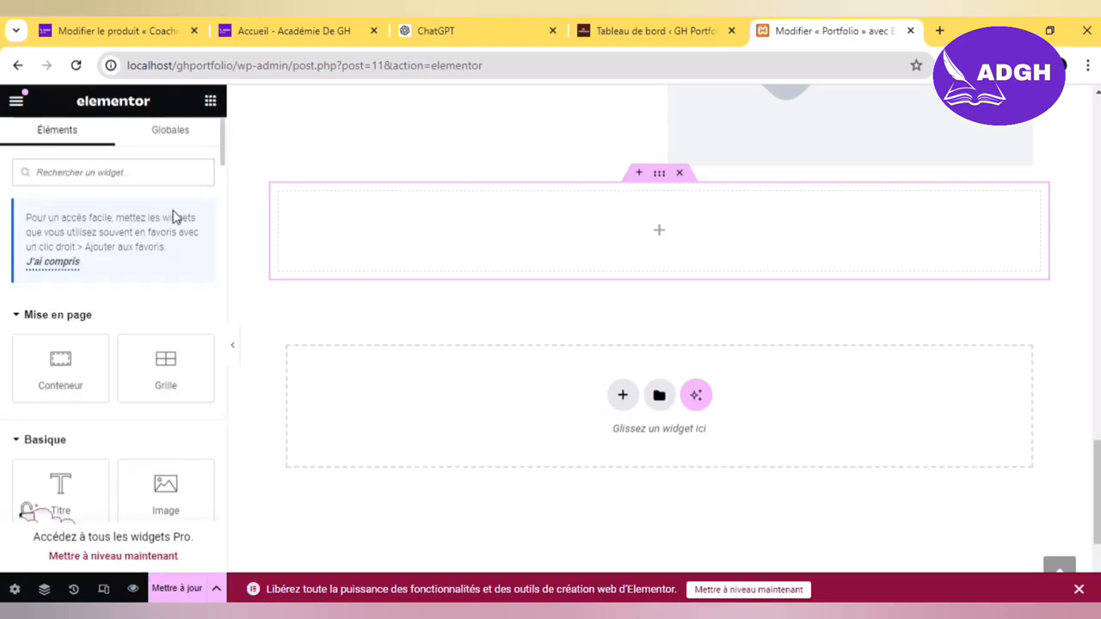
pyautogui.moveTo(25, 511); pyautogui.dragTo(613, 255)
# Step: Set the new title's text to "Mes réalisations les plus recentes !"
pyautogui.click(141, 280)
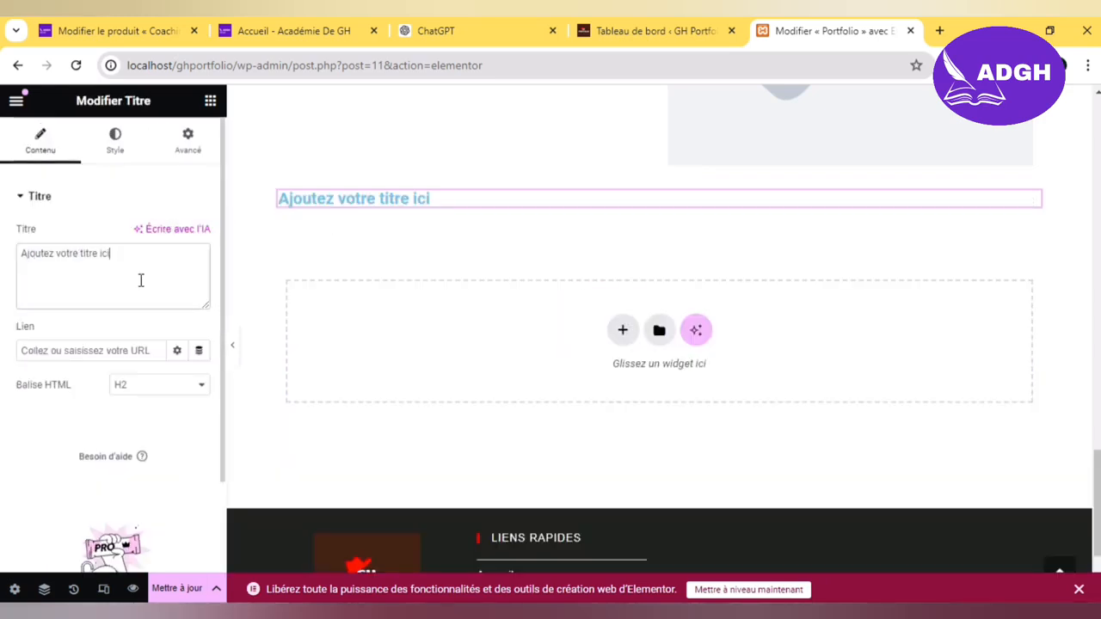
pyautogui.hotkey('ctrl', 'a')
pyautogui.write('Me')
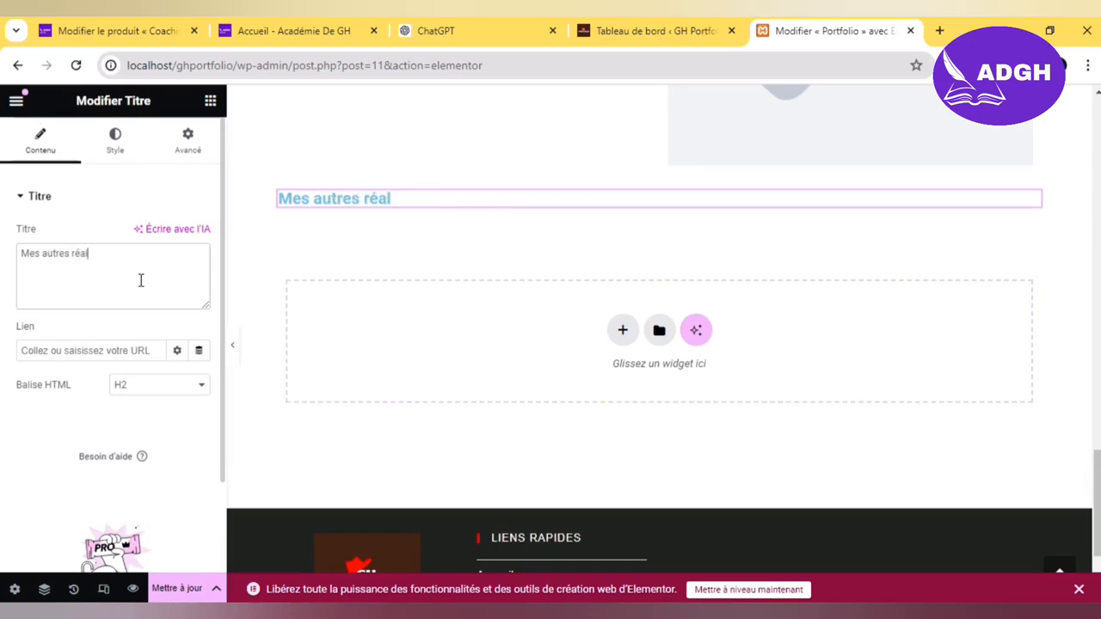
pyautogui.write('s autres réalisations')
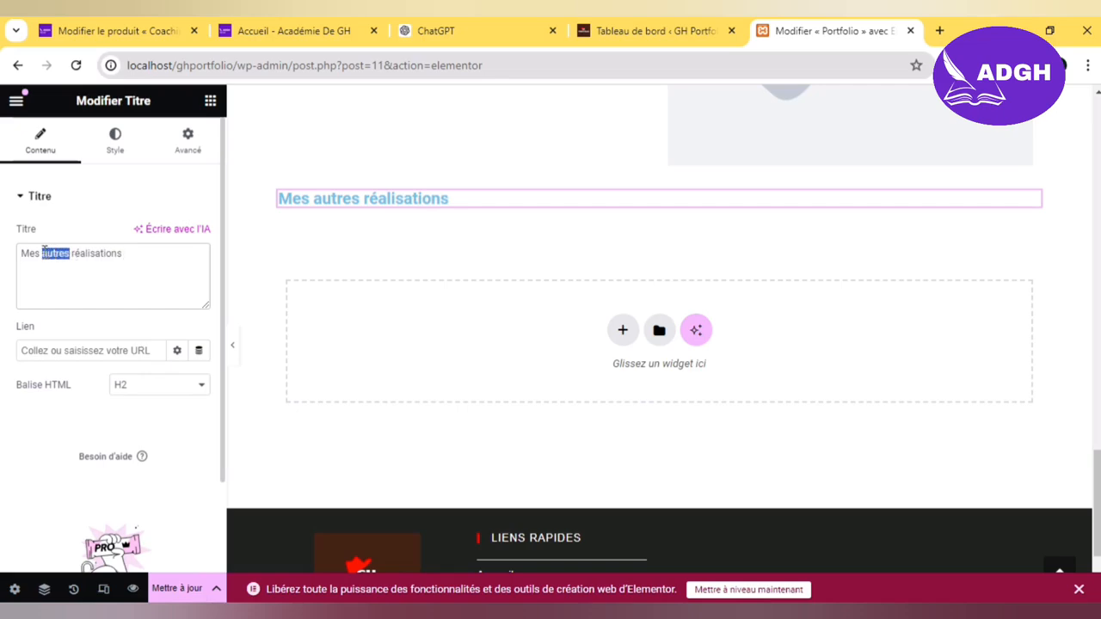
pyautogui.press('BackSpace')
pyautogui.press('BackSpace')
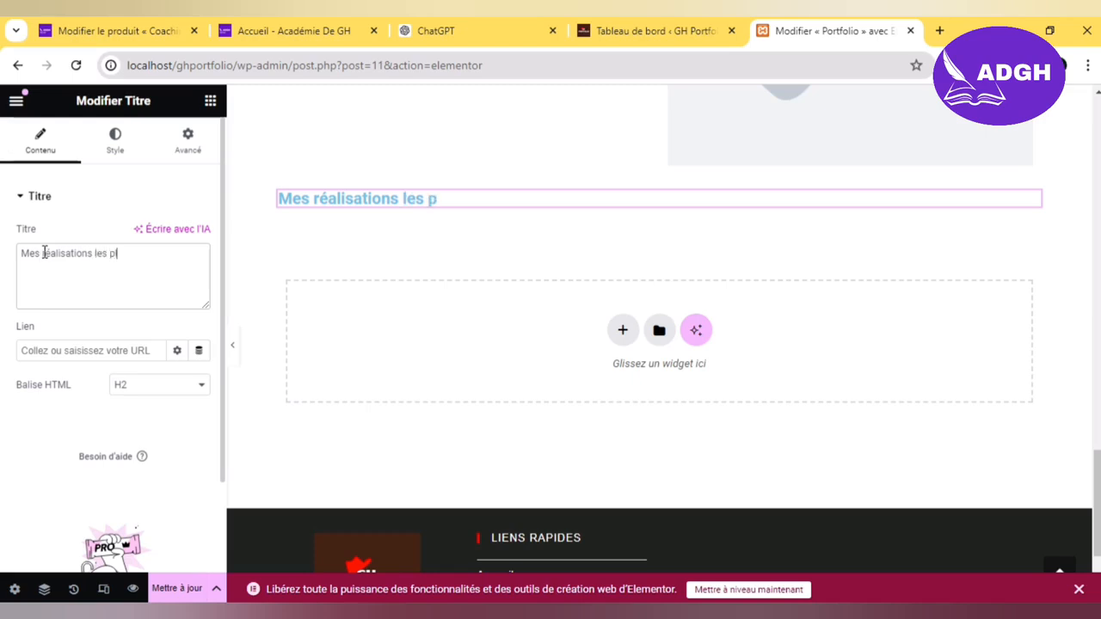
pyautogui.write('lus recentes !')
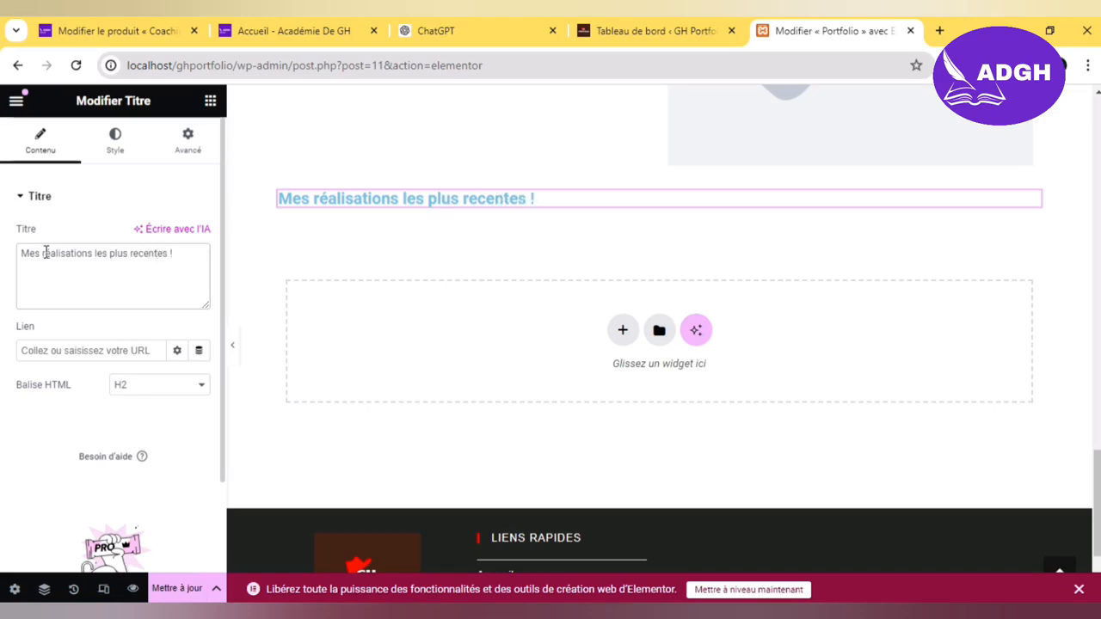
# Step: Try to recolour the "Mes réalisations les plus recentes !" title with the hex value #FFF00000
pyautogui.click(133, 157)
pyautogui.scroll(-2, 217, 269)
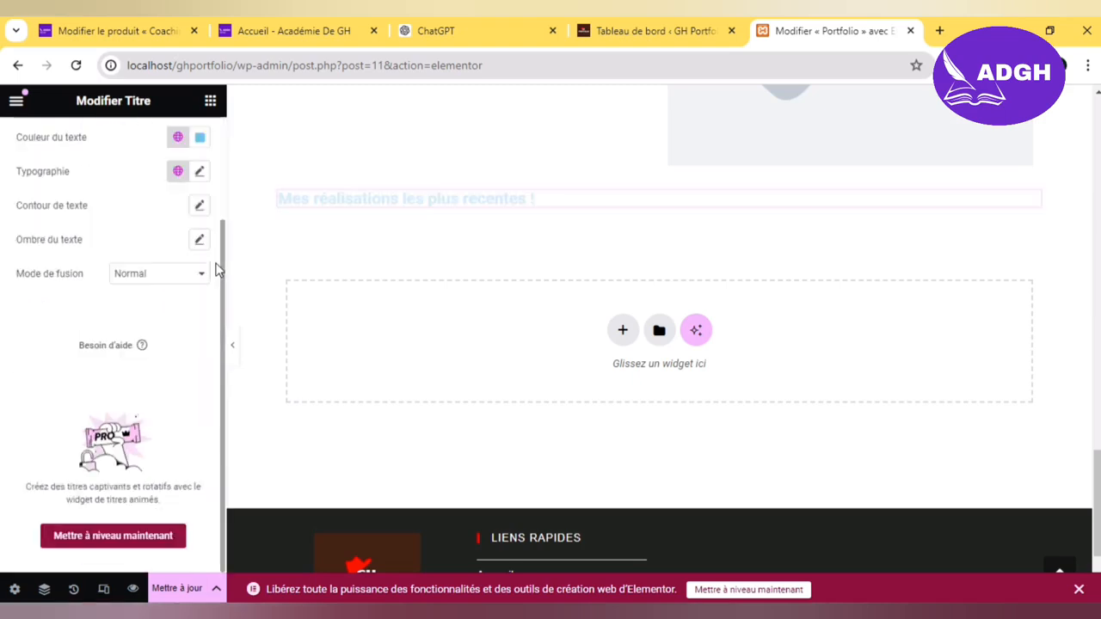
pyautogui.click(200, 138)
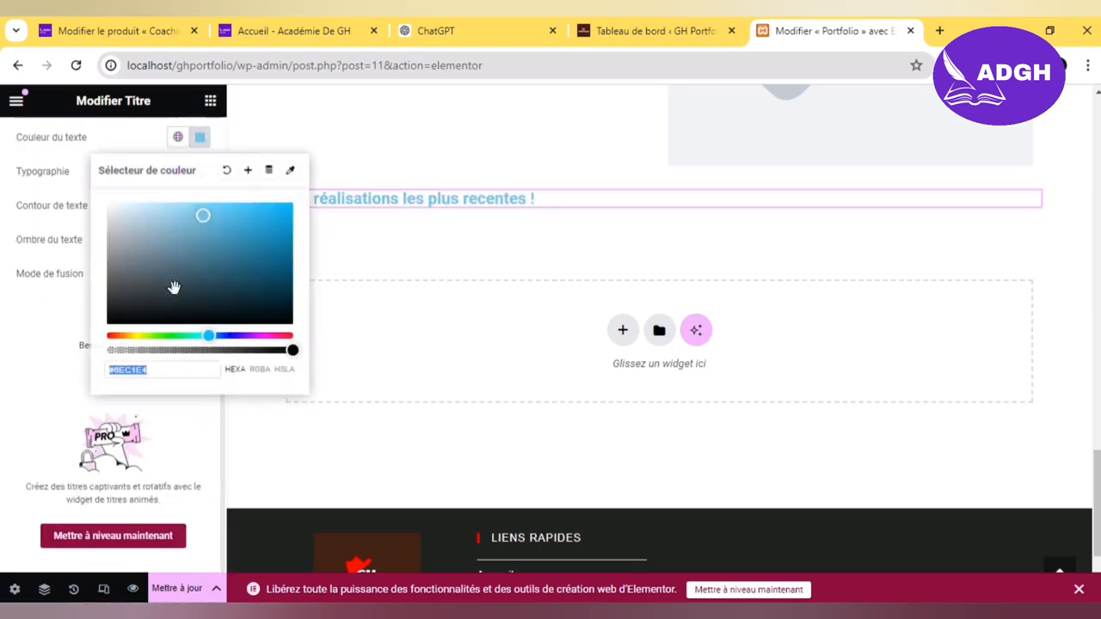
pyautogui.moveTo(174, 288); pyautogui.dragTo(143, 327)
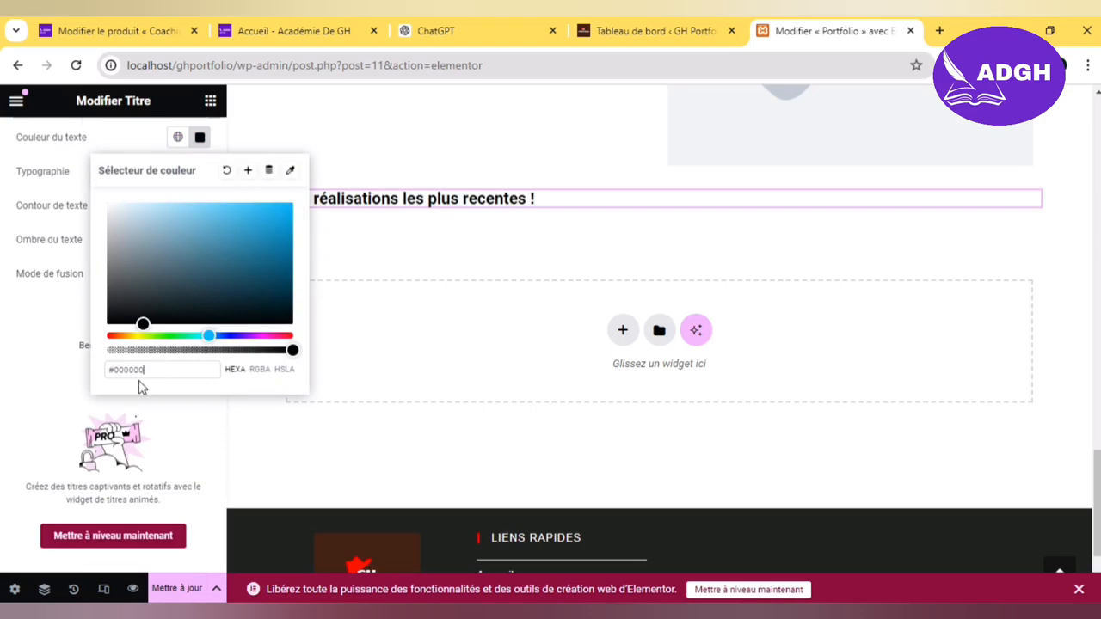
pyautogui.doubleClick(142, 371)
pyautogui.write('FFFF0000')
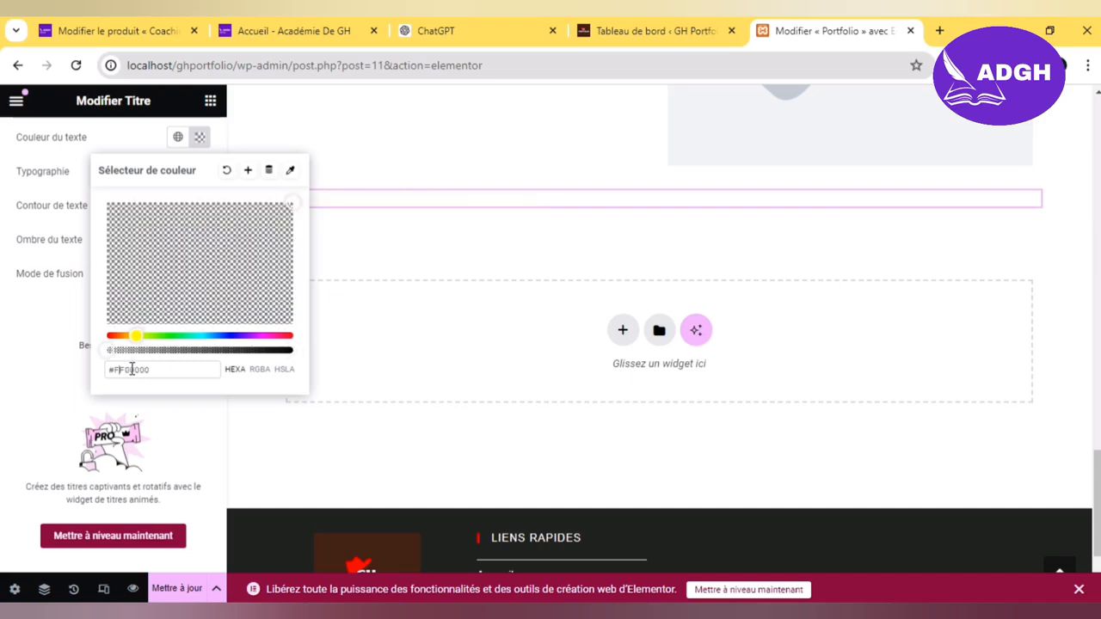
pyautogui.click(49, 329)
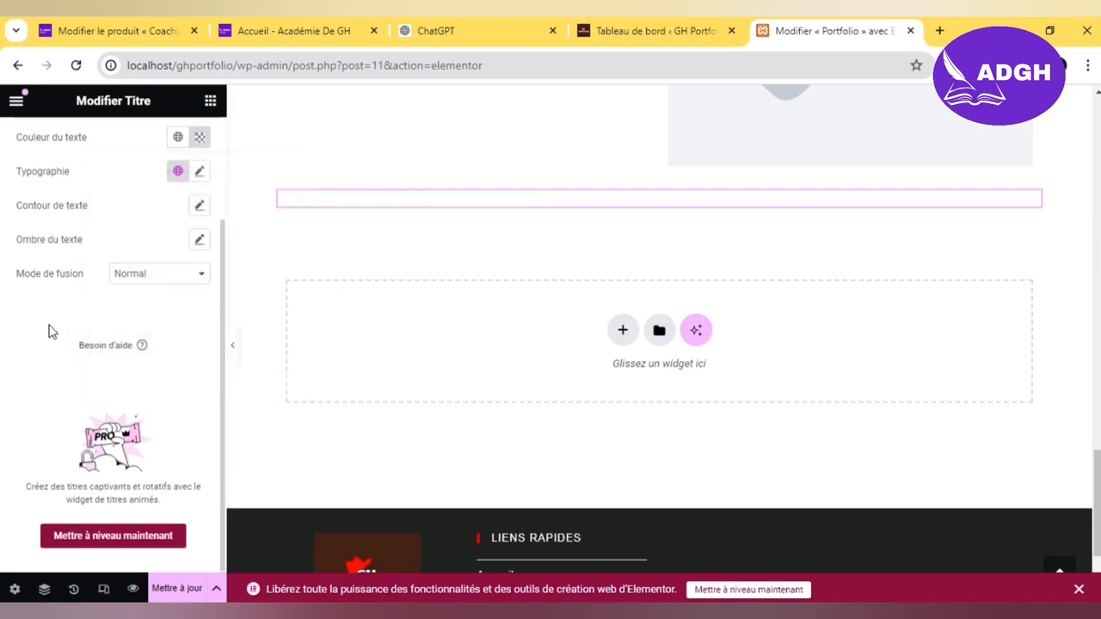
# Step: Set the text colour of the "Mes réalisations les plus recentes !" title to FF0000
pyautogui.click(199, 138)
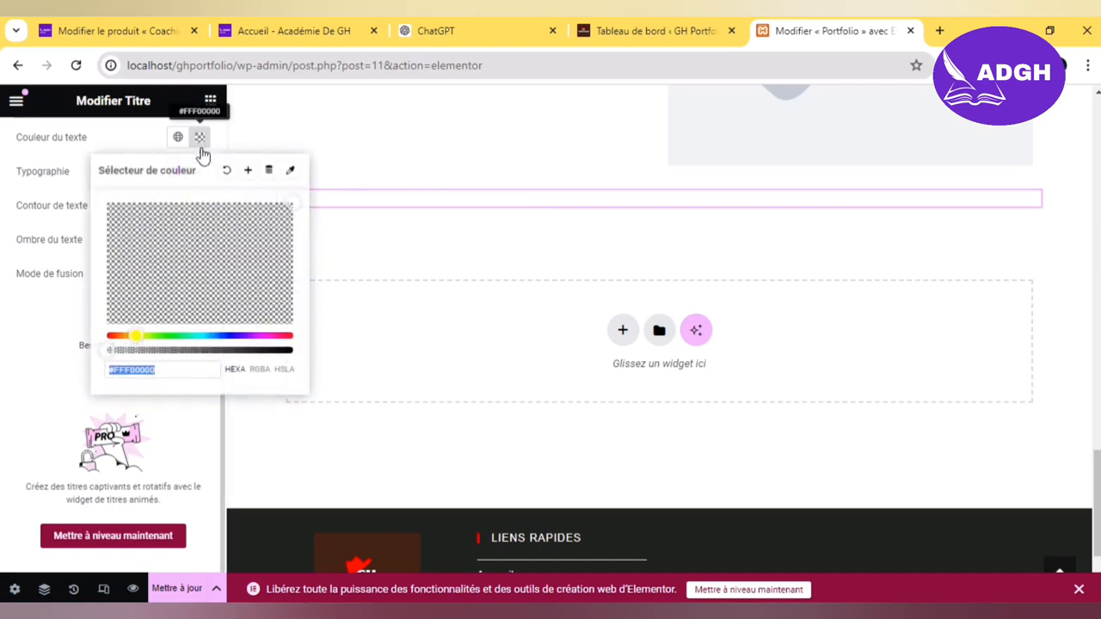
pyautogui.click(189, 373)
pyautogui.hotkey('ctrl', 'a')
pyautogui.write('FF')
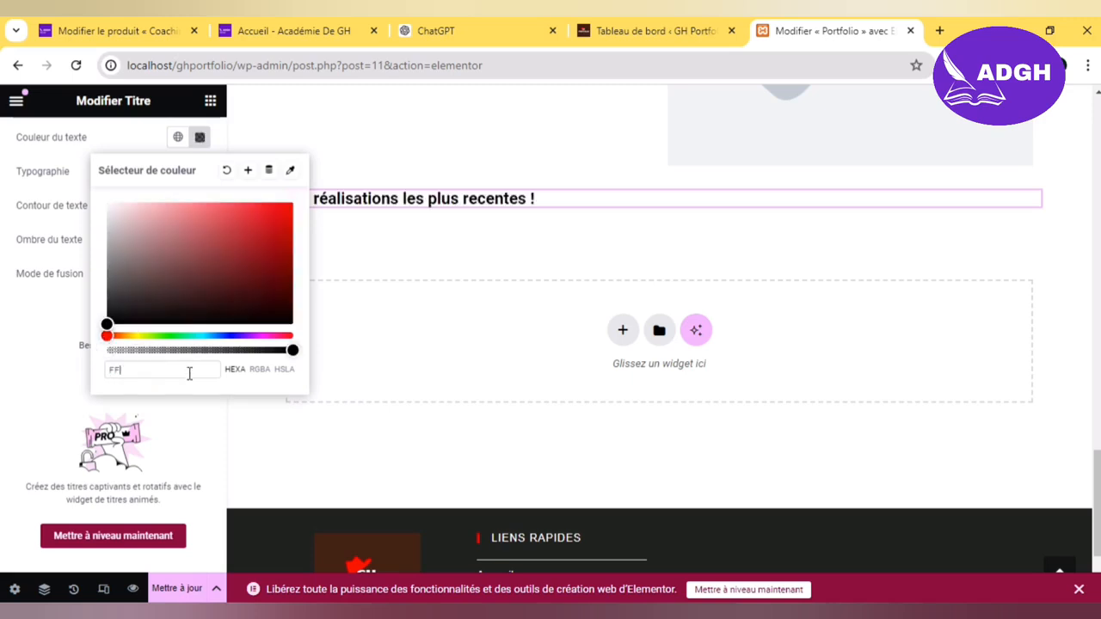
pyautogui.write('0000')
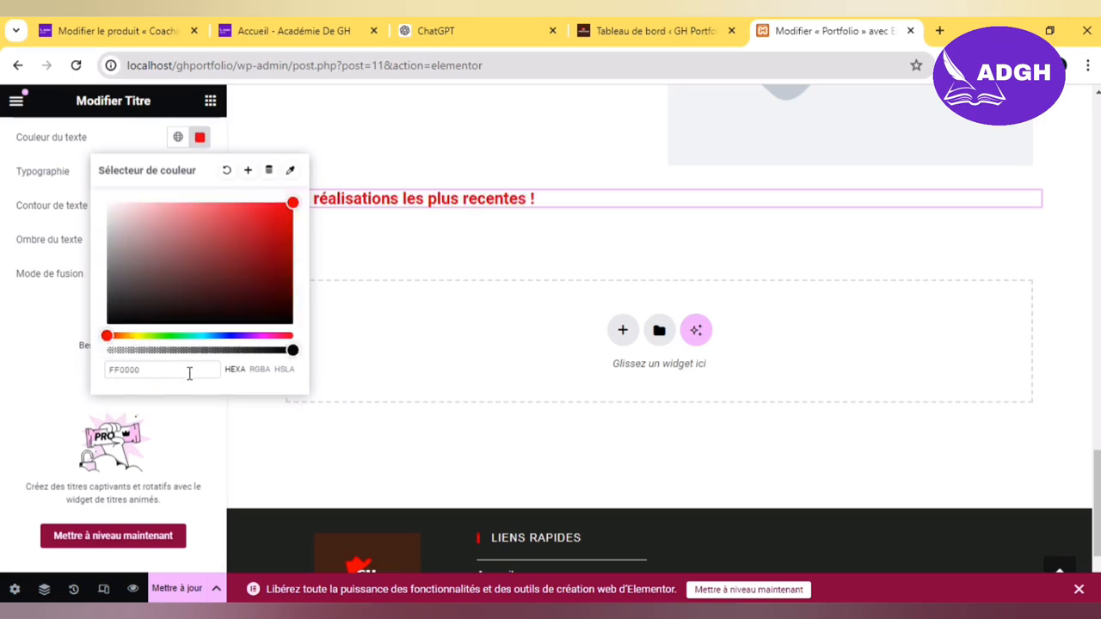
pyautogui.click(34, 318)
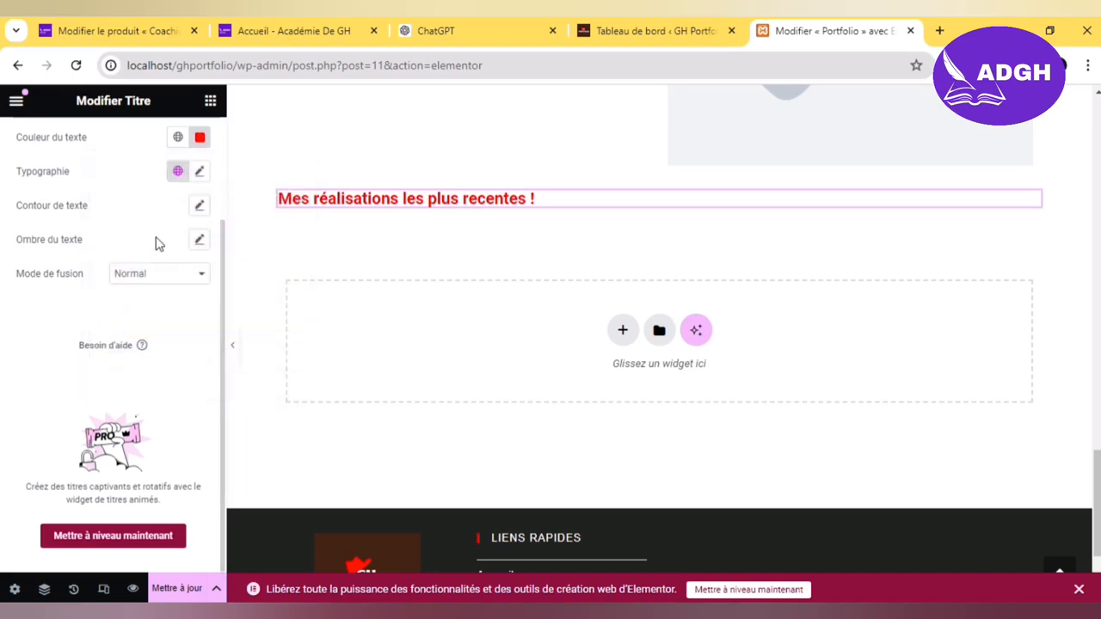
# Step: Centre the "Mes réalisations les plus recentes !" title and give it the Roboto Serif font at a larger size
pyautogui.scroll(3, 152, 243)
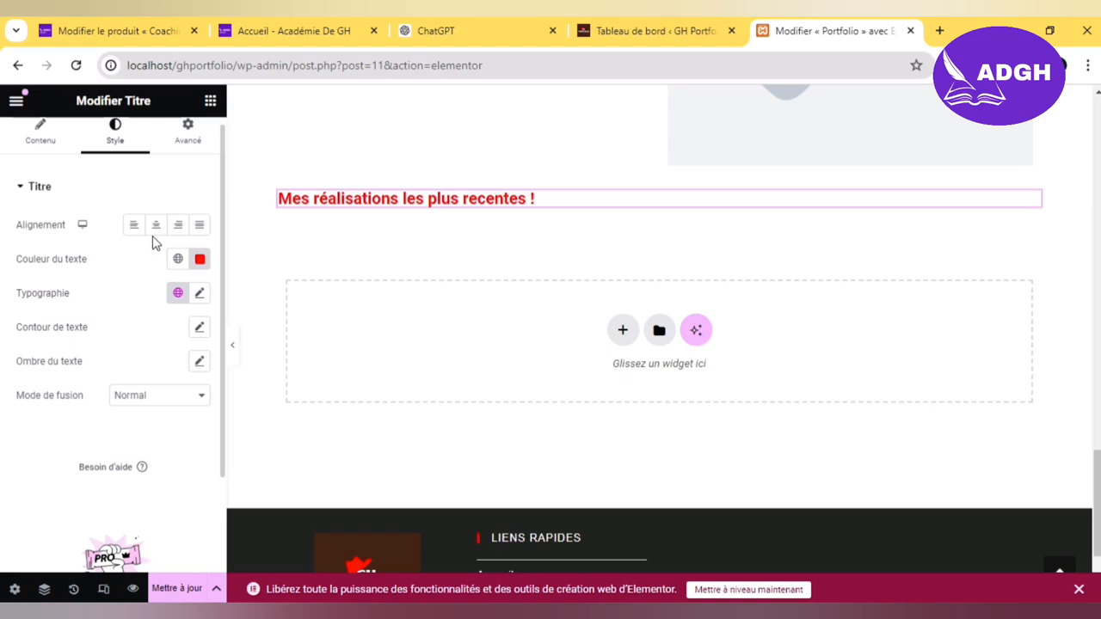
pyautogui.click(156, 225)
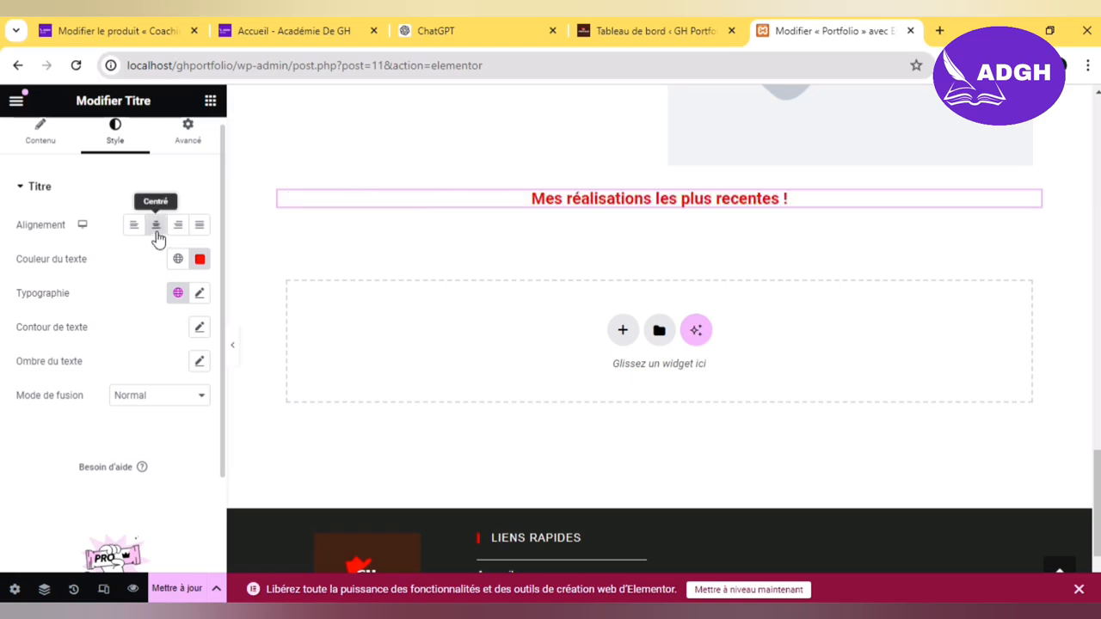
pyautogui.click(200, 294)
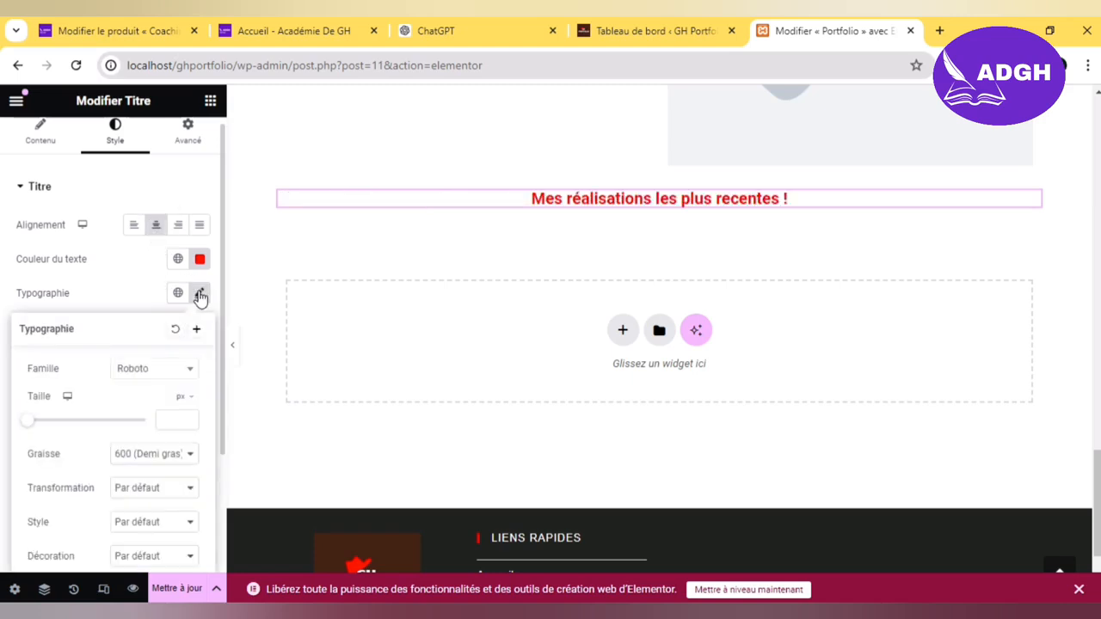
pyautogui.click(170, 372)
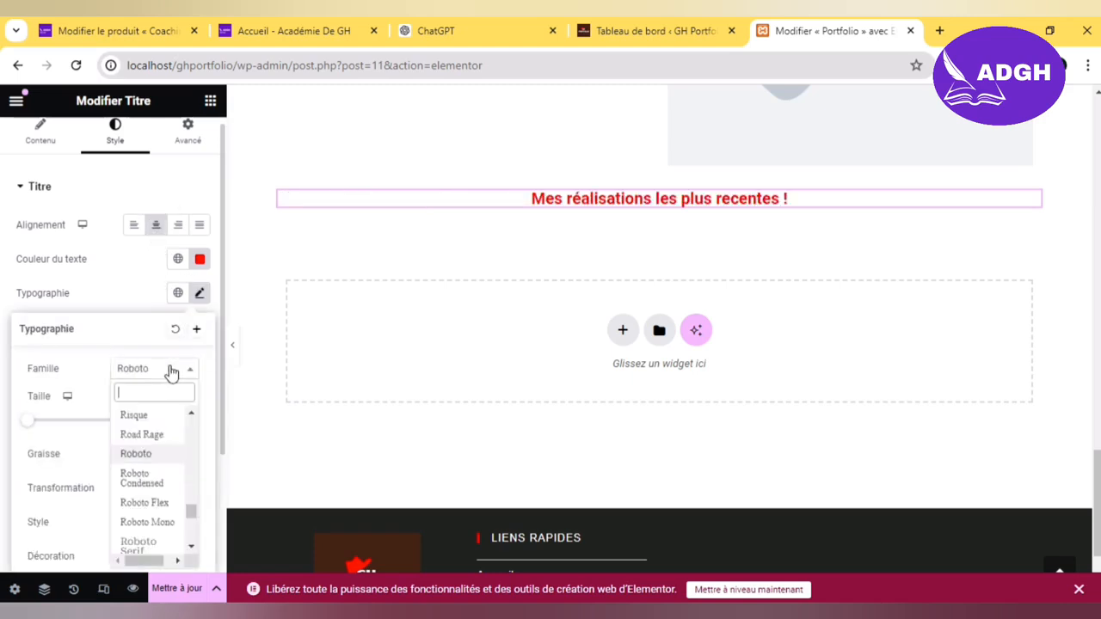
pyautogui.click(151, 554)
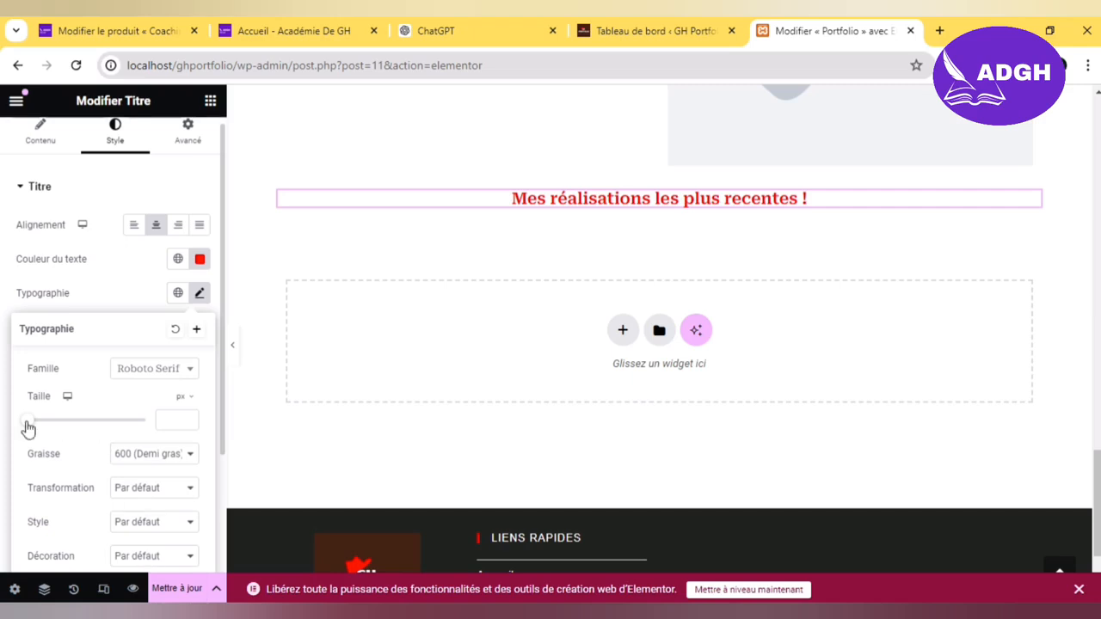
pyautogui.moveTo(27, 421); pyautogui.dragTo(52, 421)
pyautogui.click(104, 284)
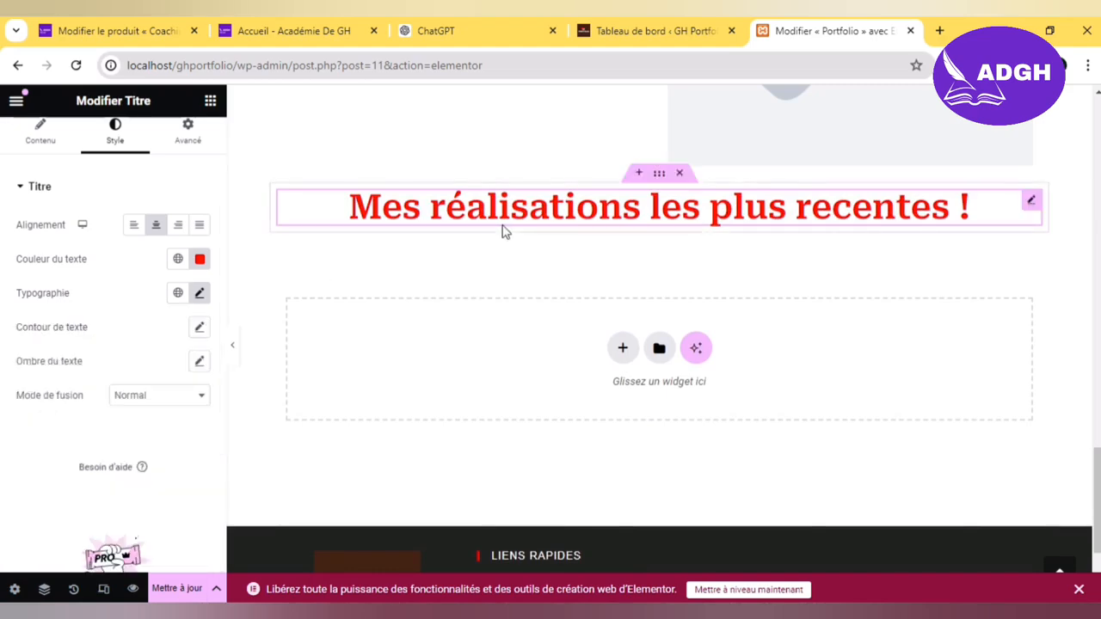
# Step: Place a Galerie basique widget directly below the "Mes réalisations les plus recentes !" title
pyautogui.click(211, 102)
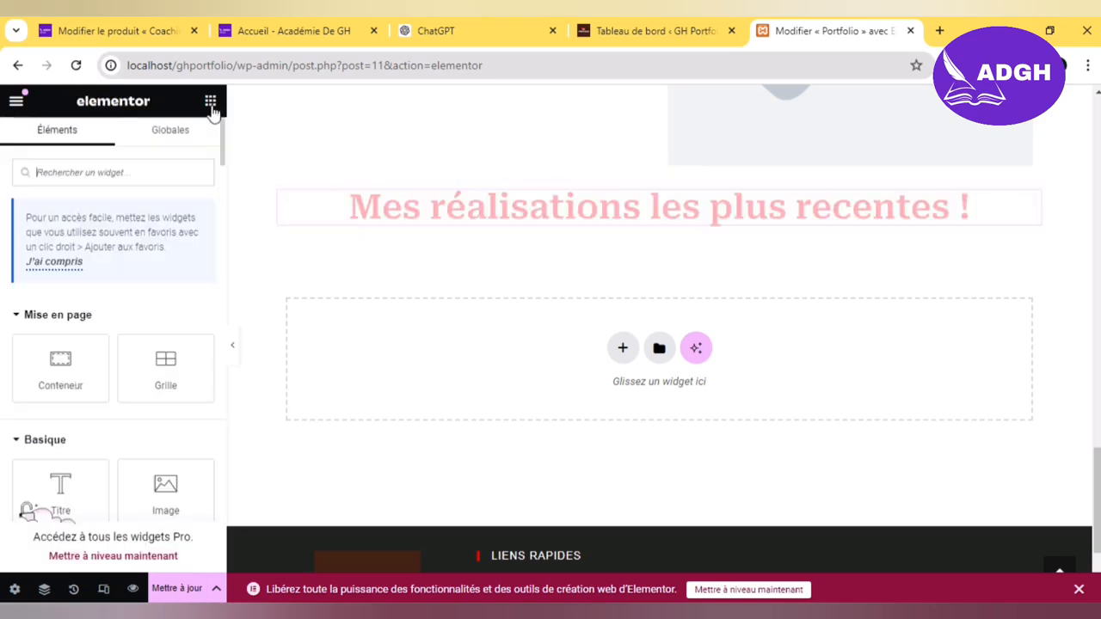
pyautogui.click(119, 173)
pyautogui.write('GA')
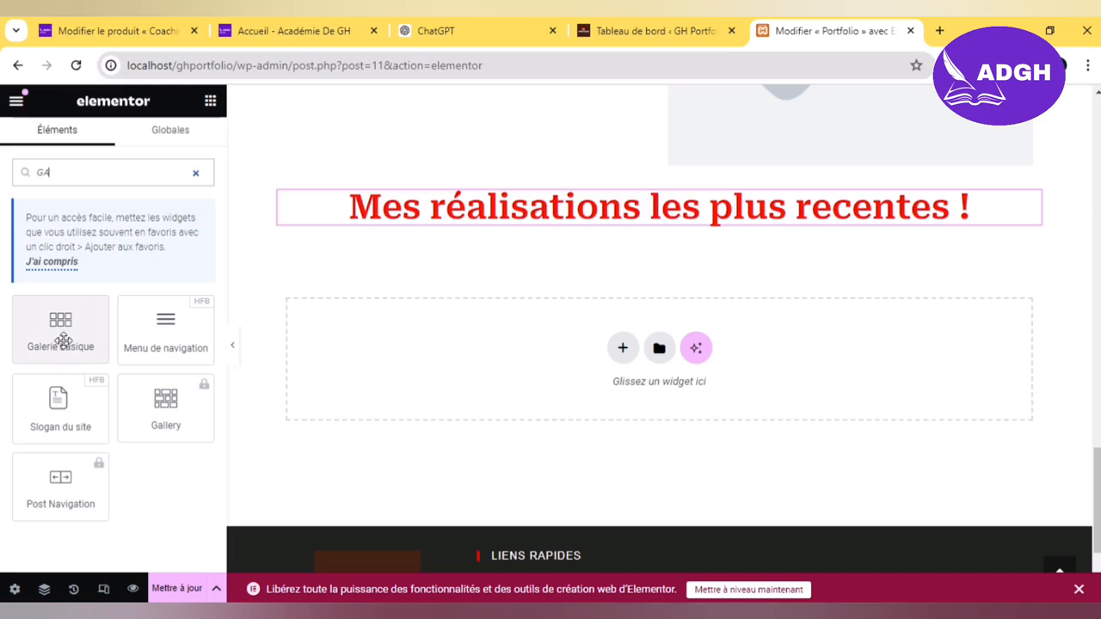
pyautogui.moveTo(62, 340); pyautogui.dragTo(629, 217)
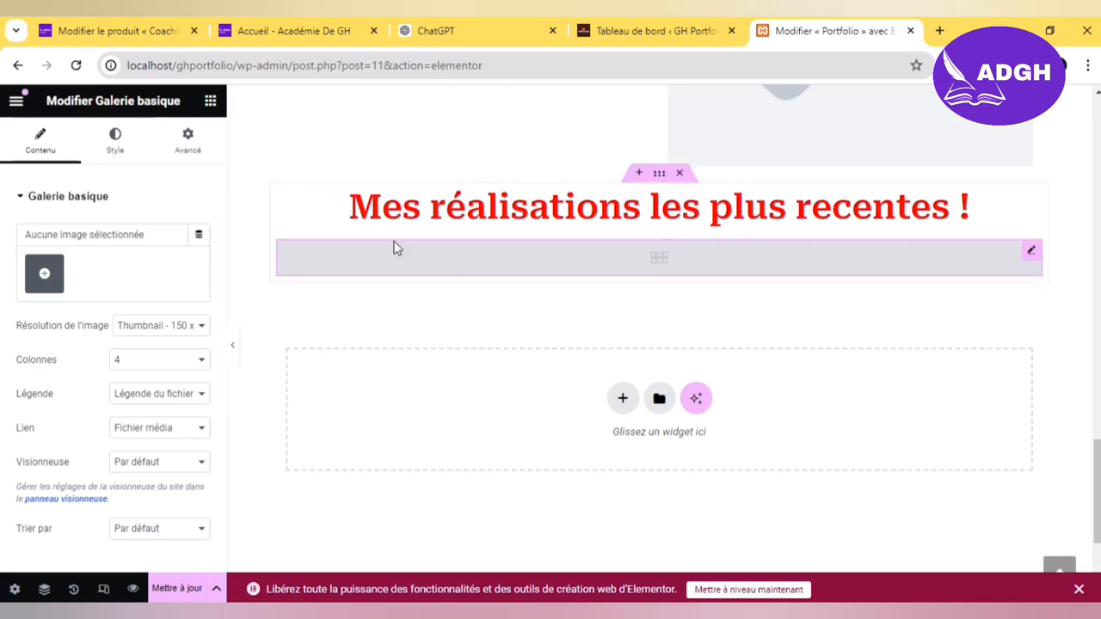
# Step: Fill the gallery with the Litecoin, Bati-Mieux, Bon Odeur and GKSTEK logos, the design desk photo and the GH Portfolio logo 20240709_060809.jpg
pyautogui.click(39, 279)
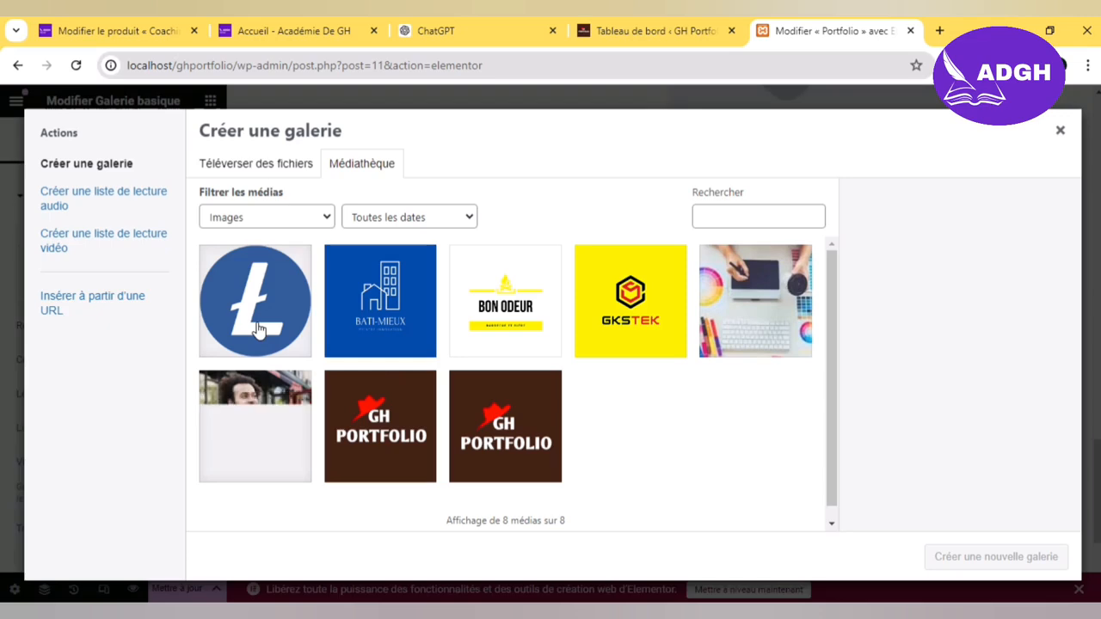
pyautogui.click(258, 330)
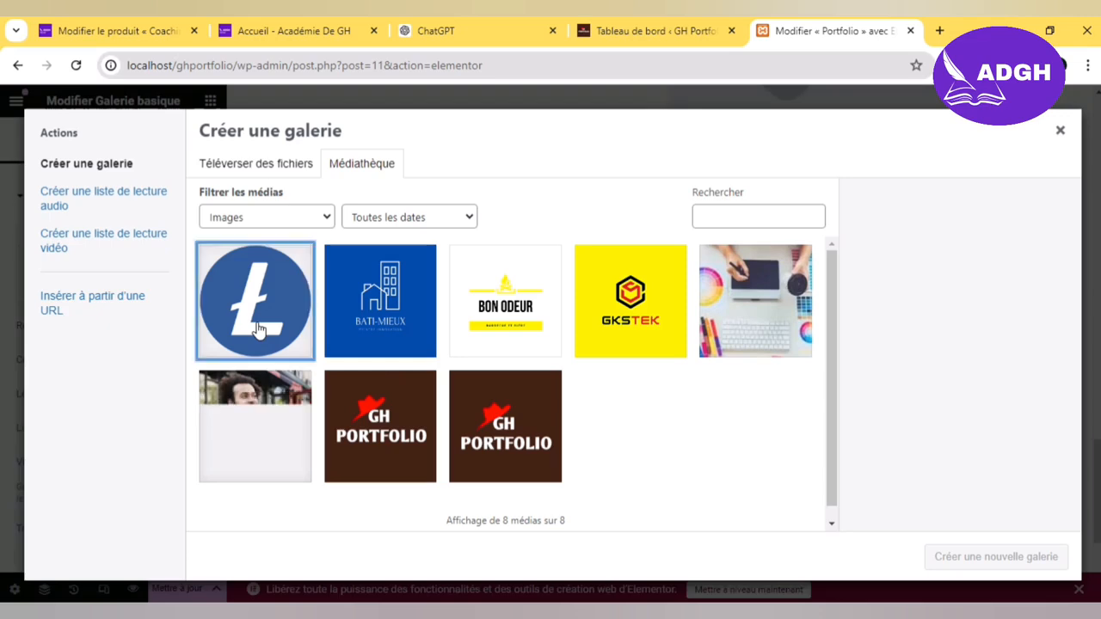
pyautogui.click(336, 336)
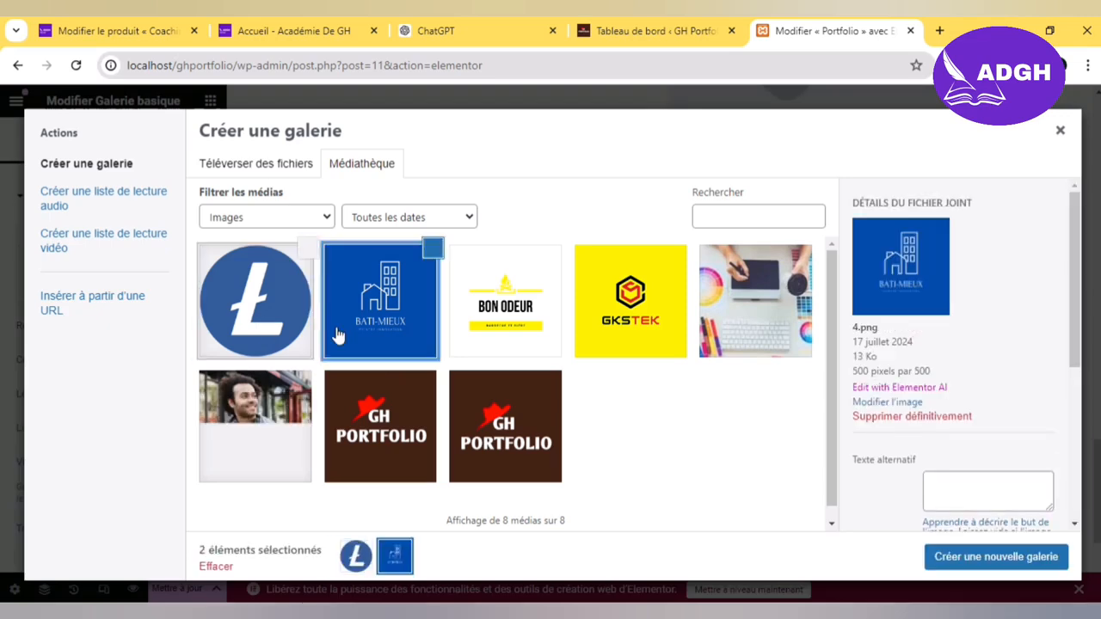
pyautogui.click(530, 322)
pyautogui.click(640, 320)
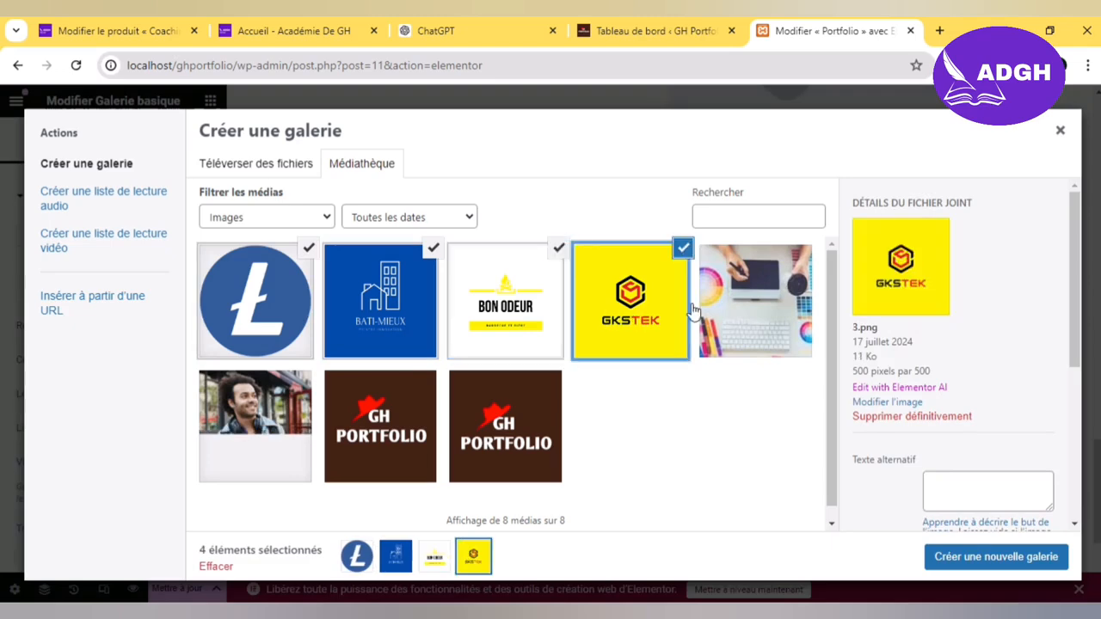
pyautogui.click(740, 313)
pyautogui.click(555, 420)
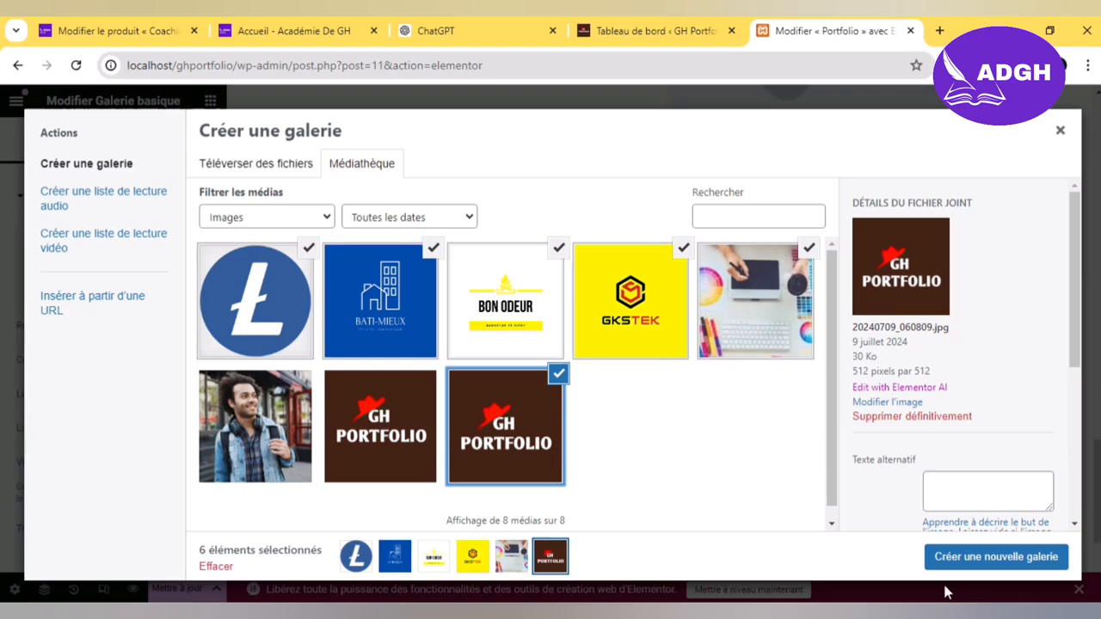
pyautogui.click(989, 565)
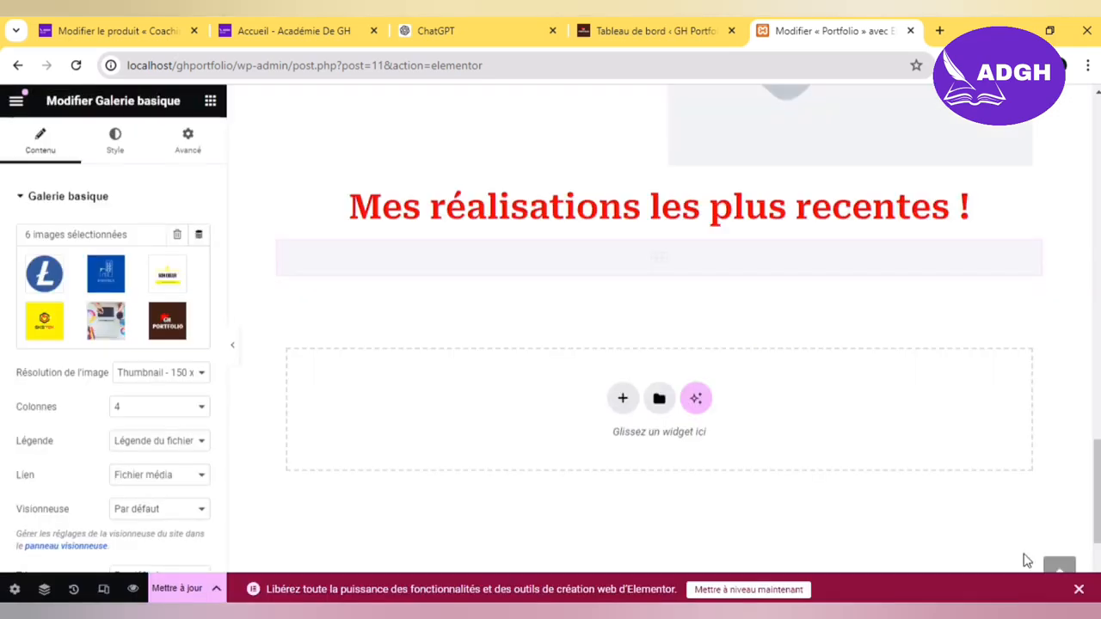
pyautogui.click(1024, 560)
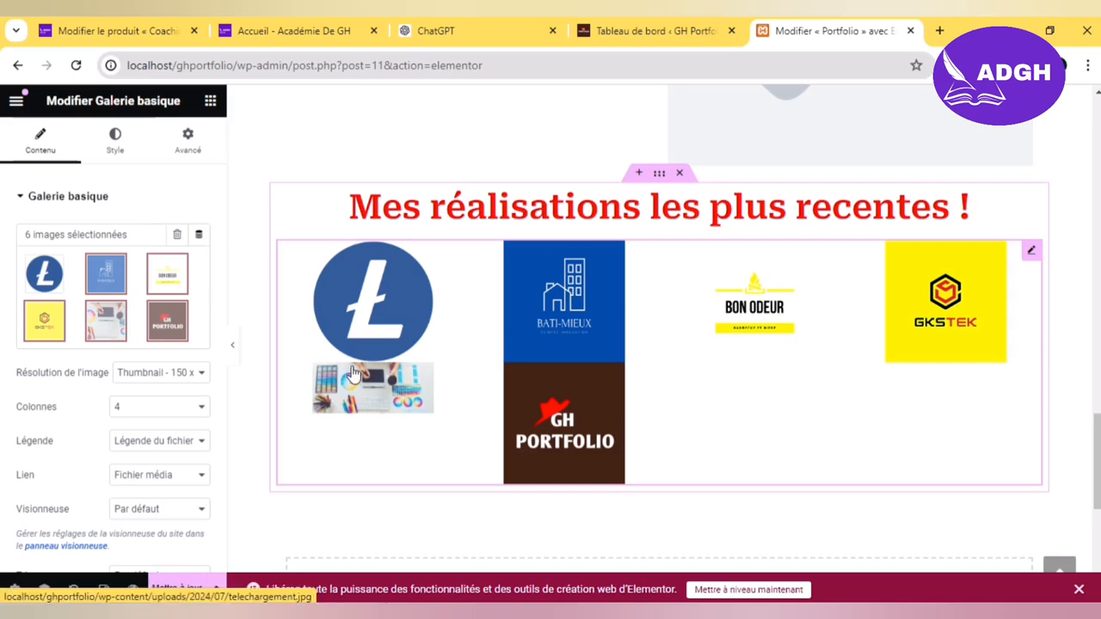
# Step: Try the gallery in two columns, and settle on three columns
pyautogui.click(200, 413)
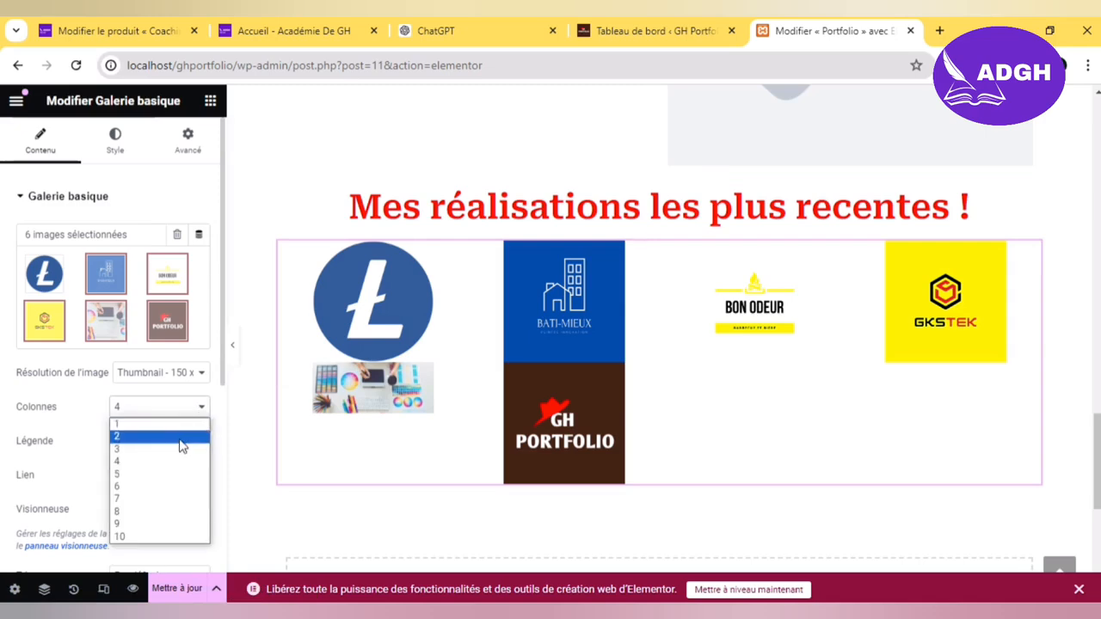
pyautogui.click(180, 437)
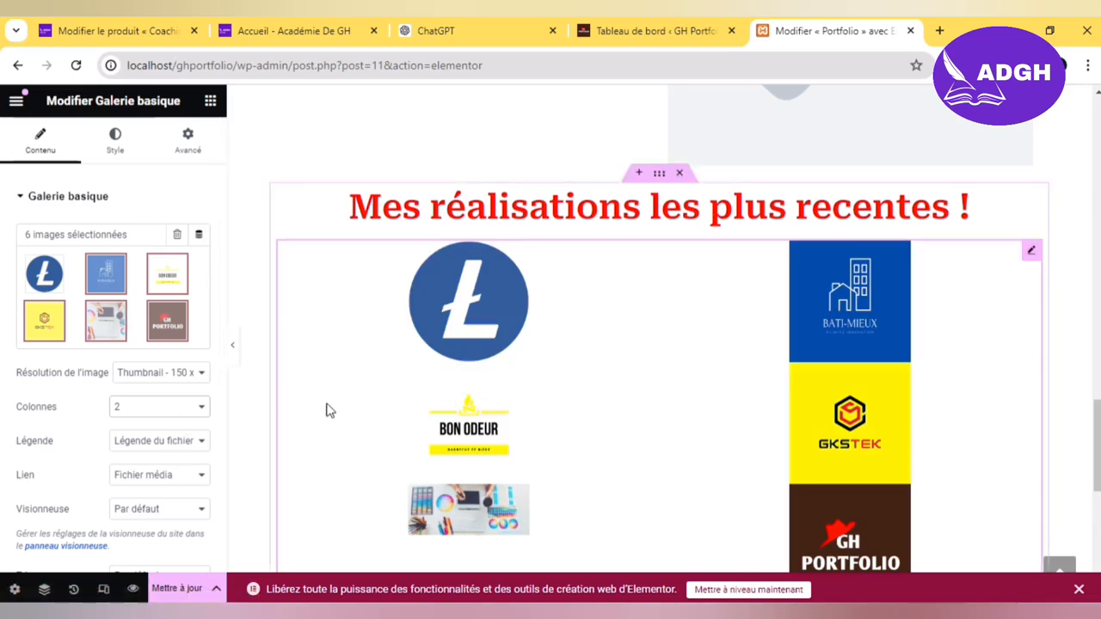
pyautogui.click(194, 418)
pyautogui.click(181, 453)
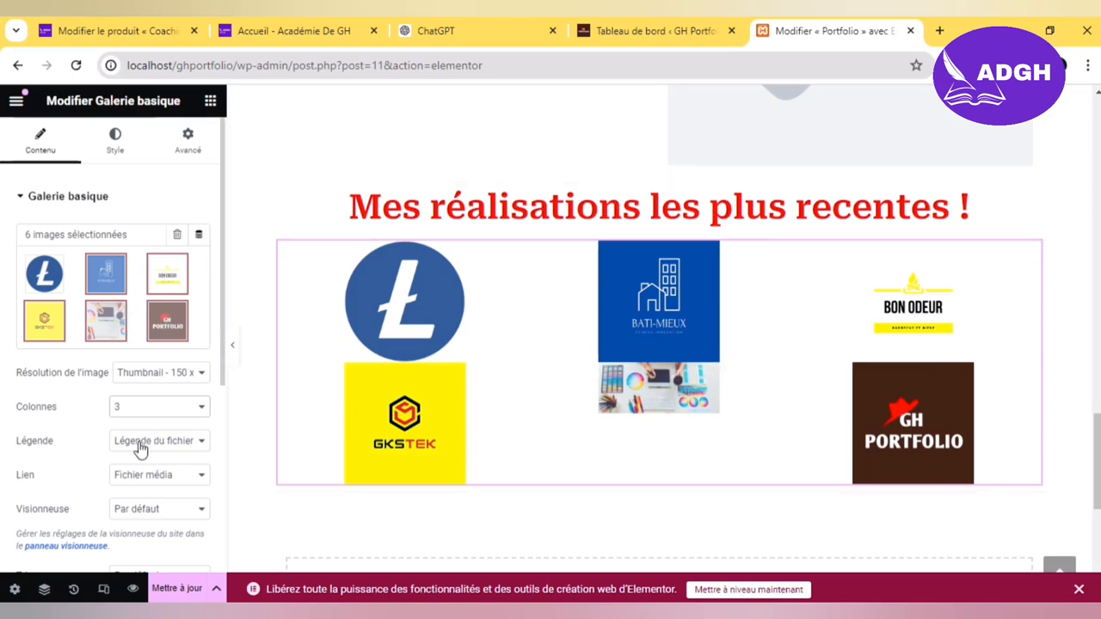
# Step: Set the gallery's Visionneuse option to Oui and check its sorting options
pyautogui.click(180, 512)
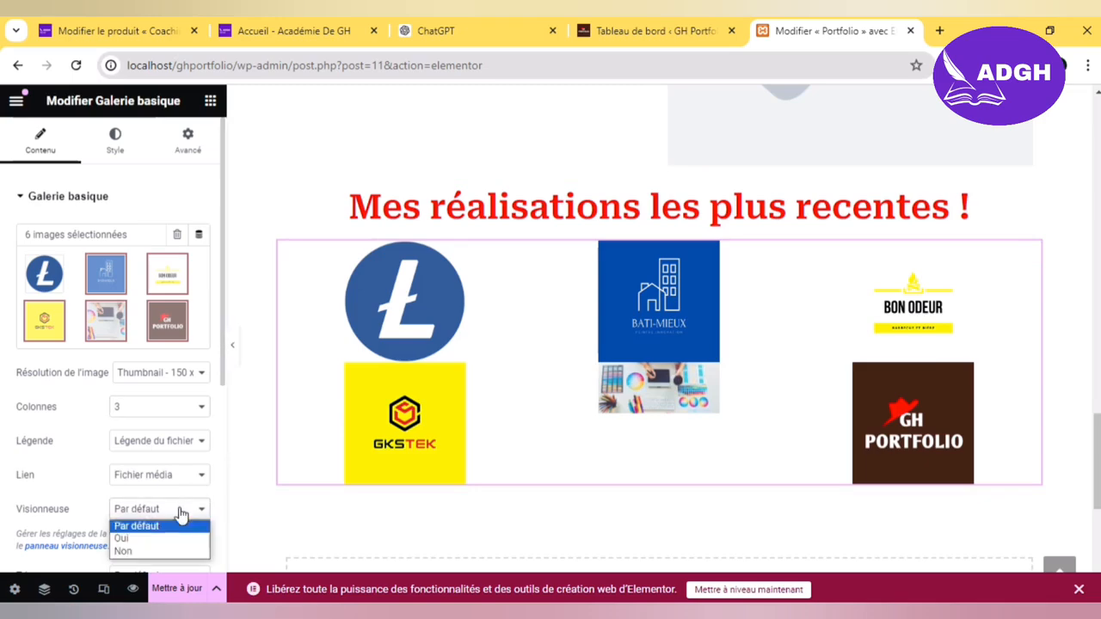
pyautogui.click(159, 538)
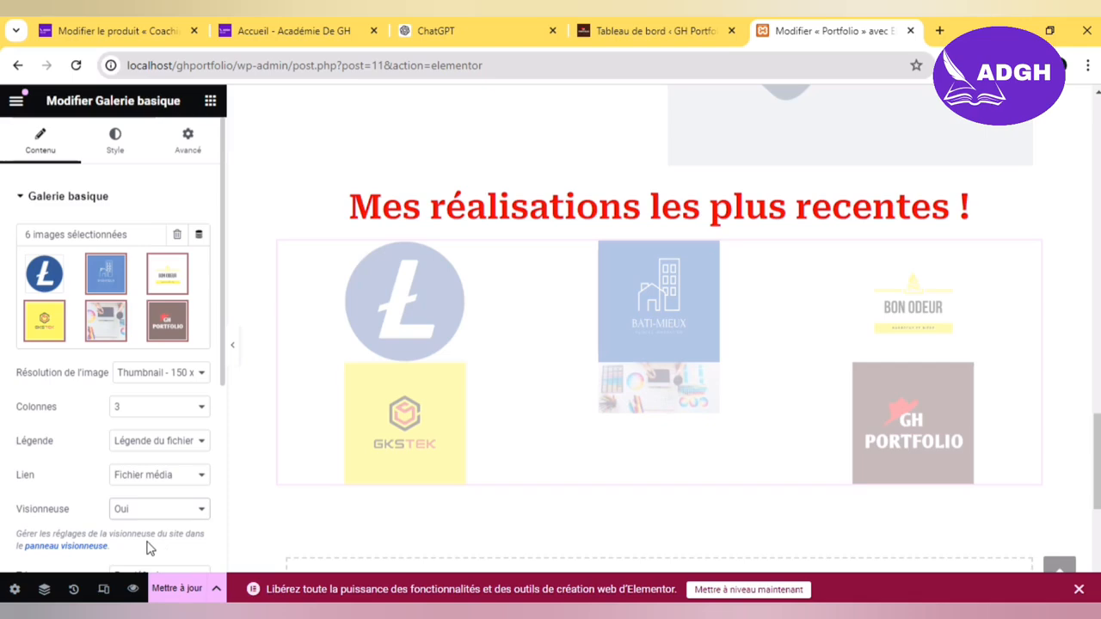
pyautogui.scroll(-2, 222, 369)
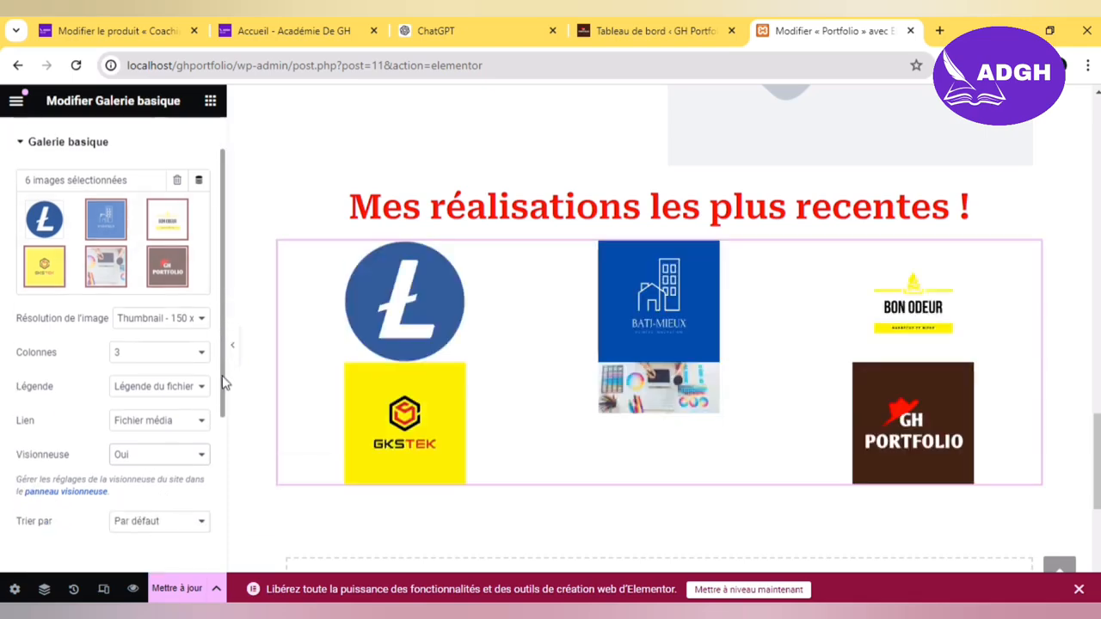
pyautogui.scroll(-1, 222, 413)
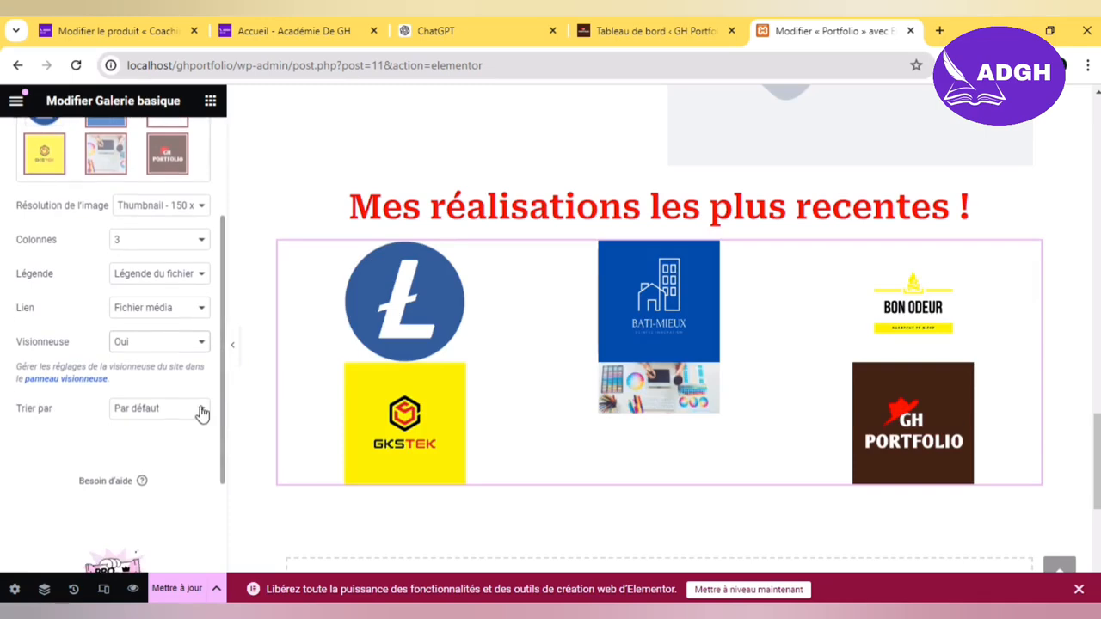
pyautogui.click(198, 407)
pyautogui.click(199, 406)
pyautogui.moveTo(221, 412); pyautogui.dragTo(237, 338)
pyautogui.scroll(1, 207, 198)
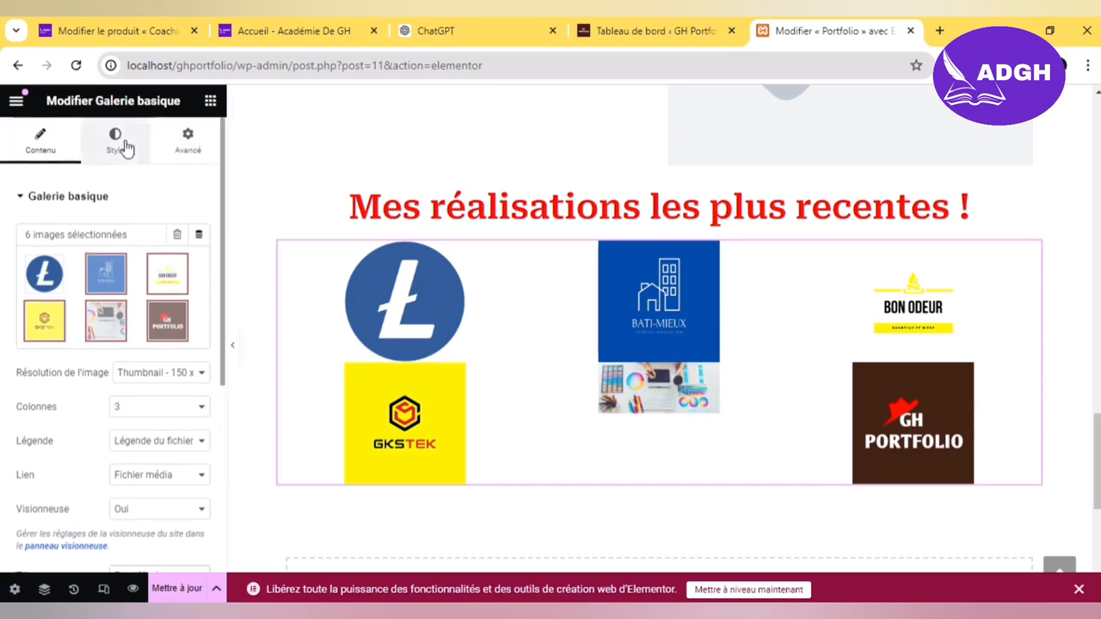
# Step: Give the gallery images a custom spacing of 49 px
pyautogui.click(125, 147)
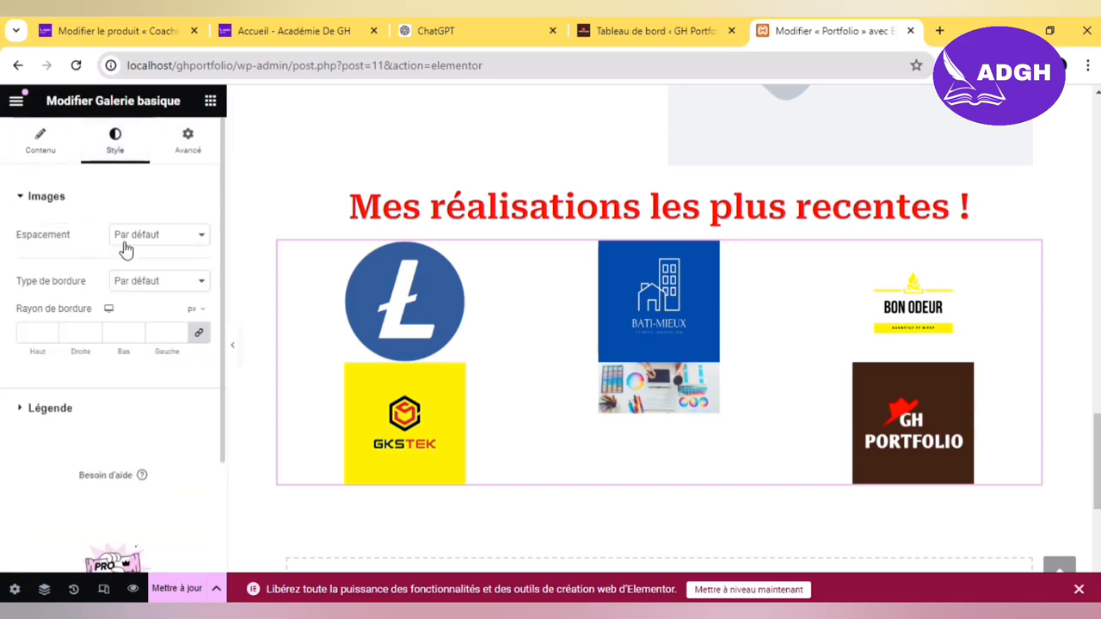
pyautogui.click(155, 237)
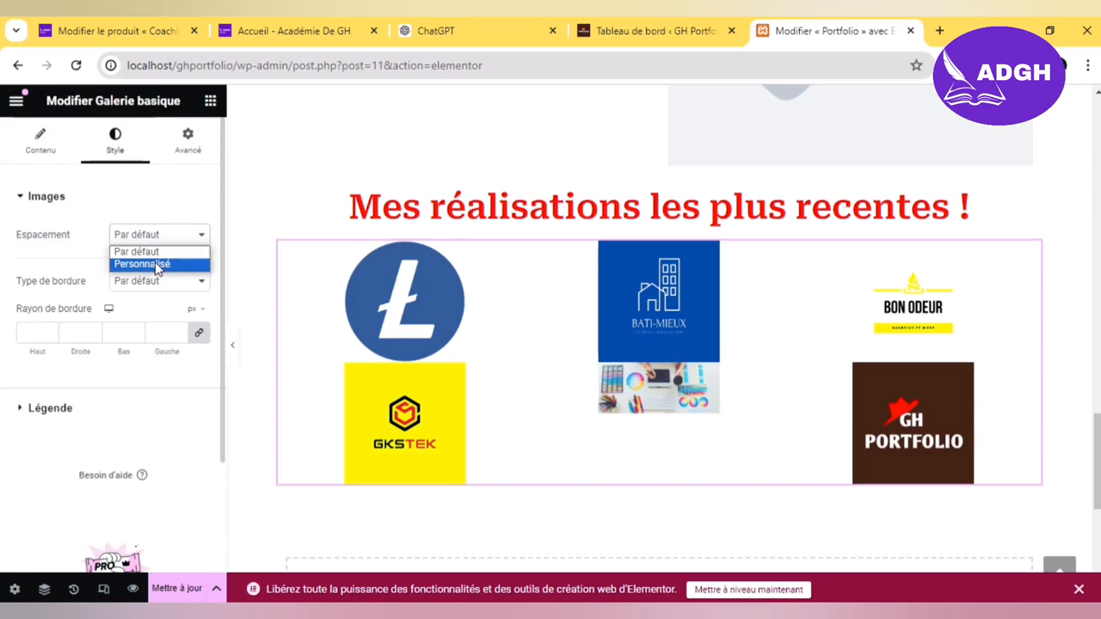
pyautogui.click(157, 264)
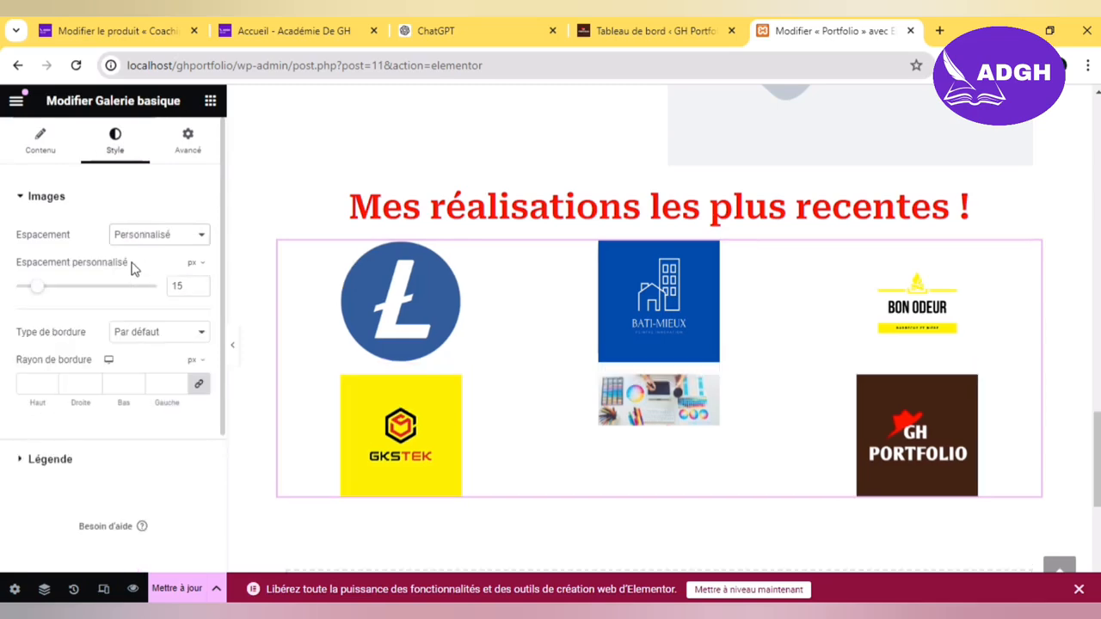
pyautogui.moveTo(42, 293); pyautogui.dragTo(90, 298)
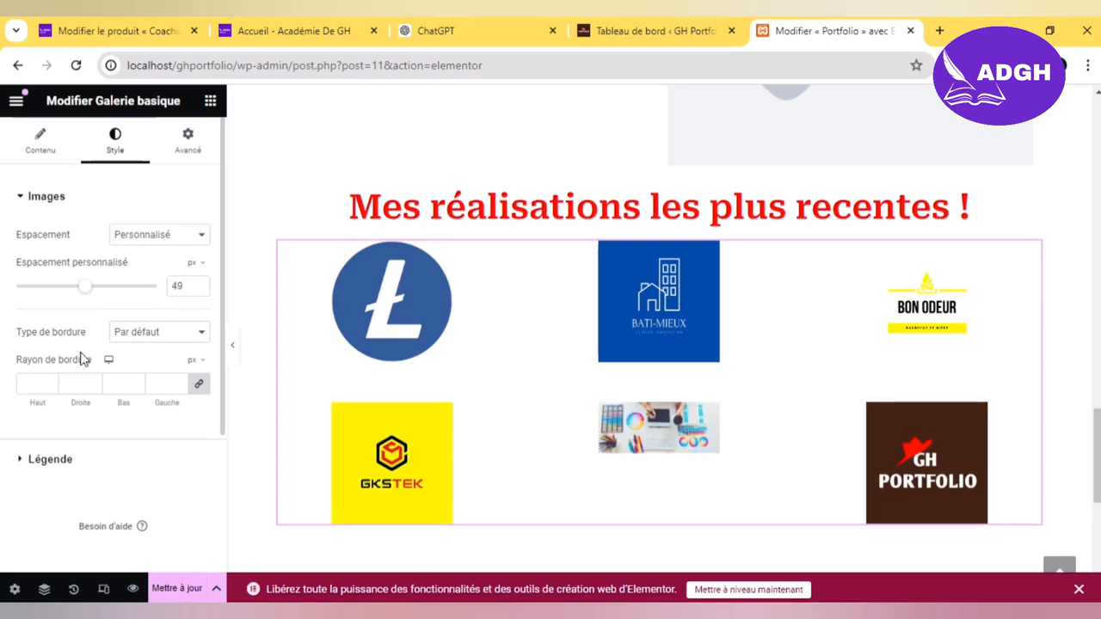
pyautogui.click(49, 458)
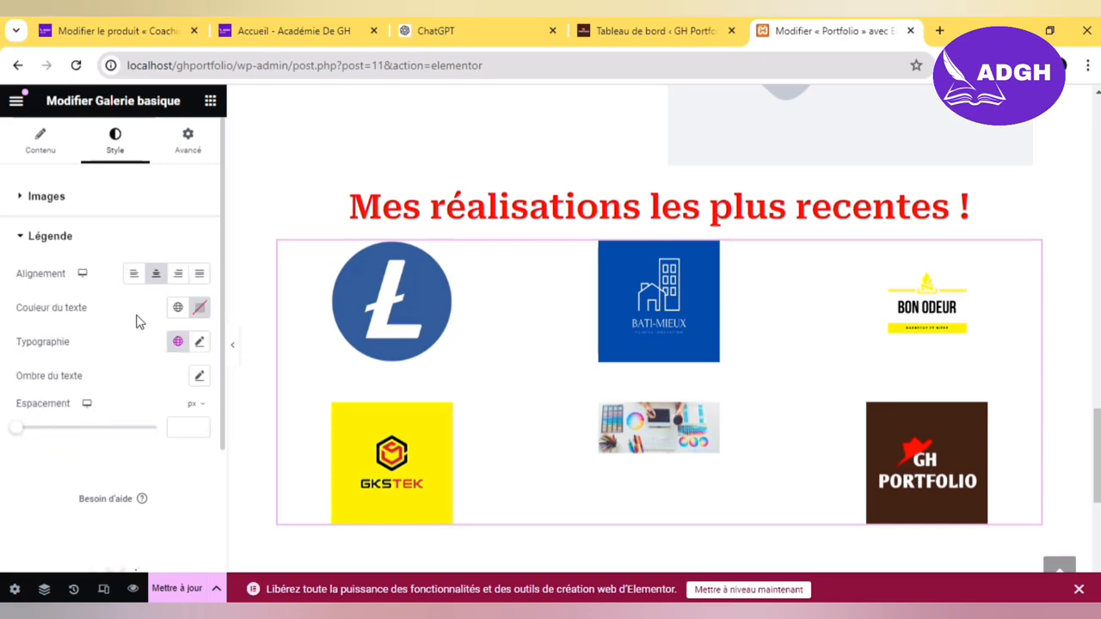
pyautogui.click(76, 237)
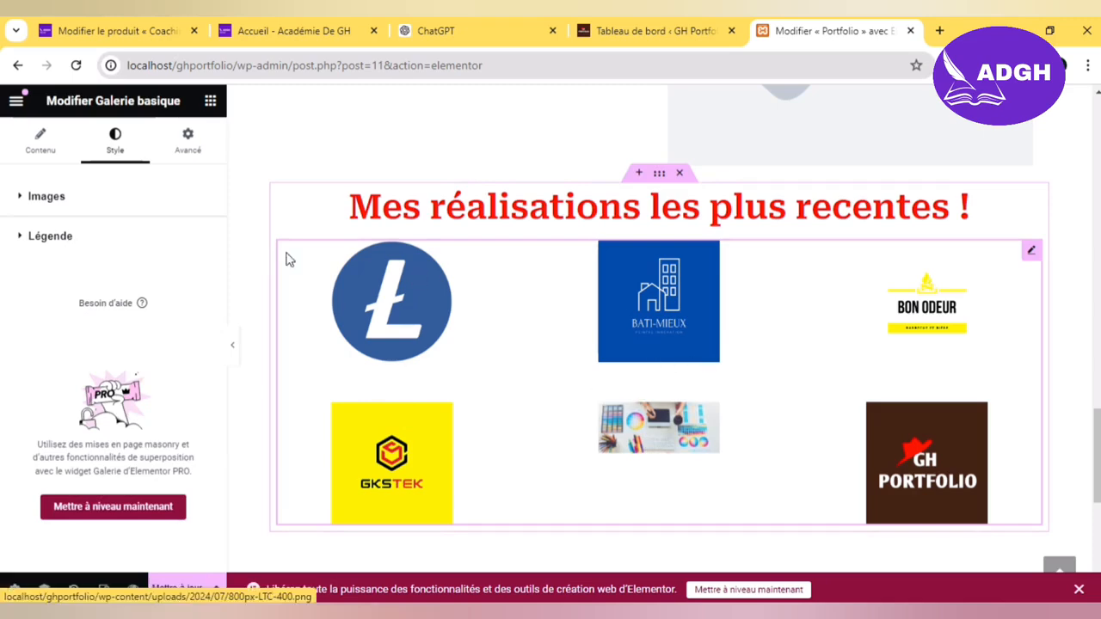
pyautogui.click(197, 147)
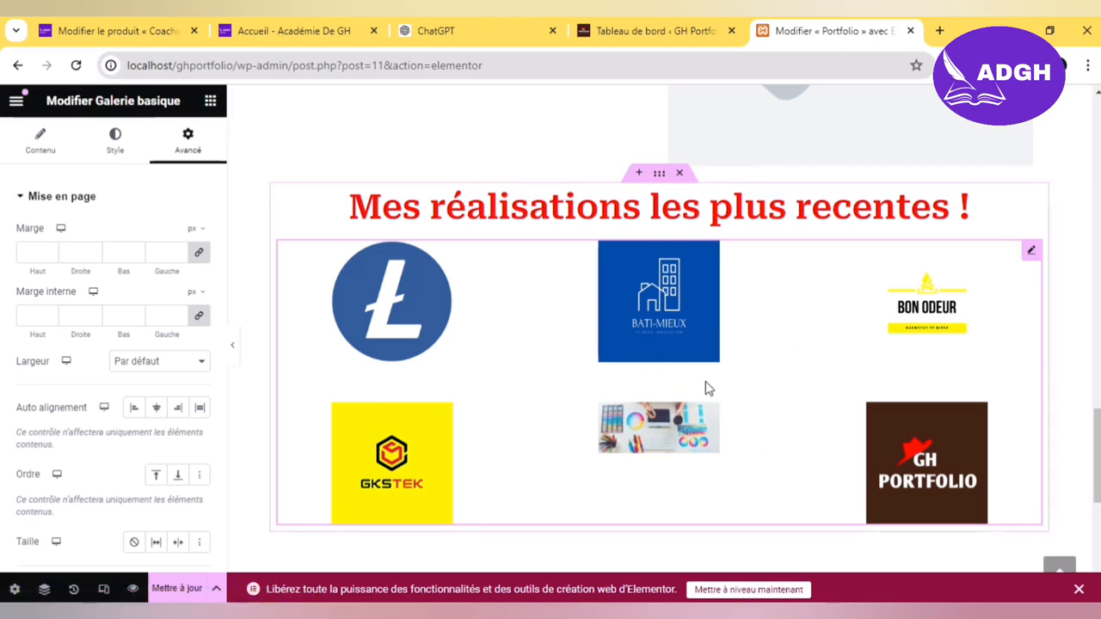
pyautogui.click(177, 213)
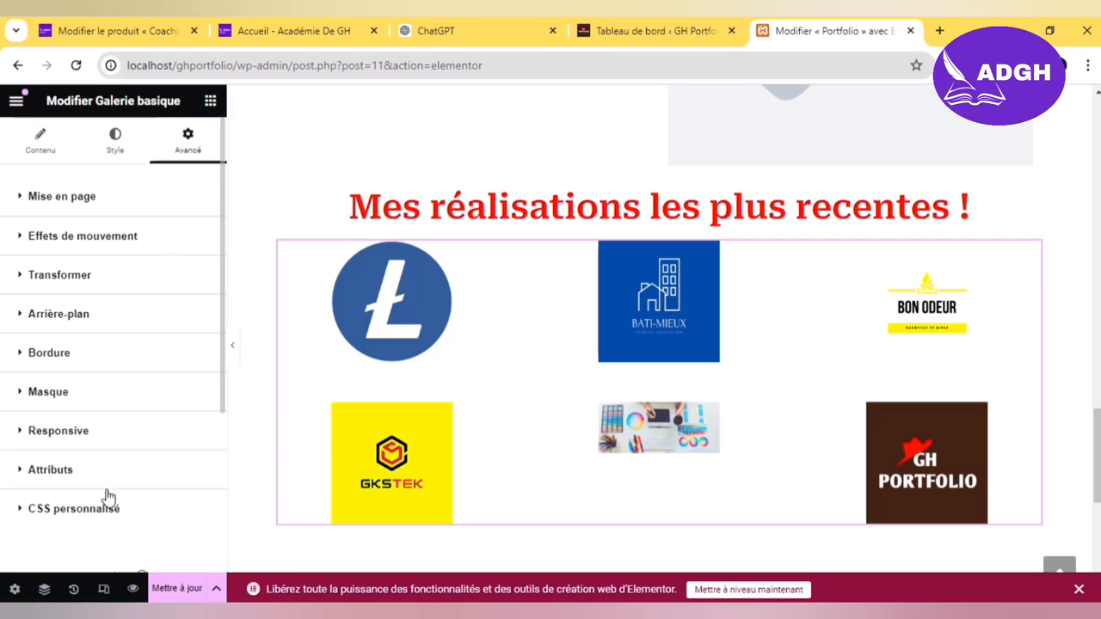
pyautogui.click(105, 159)
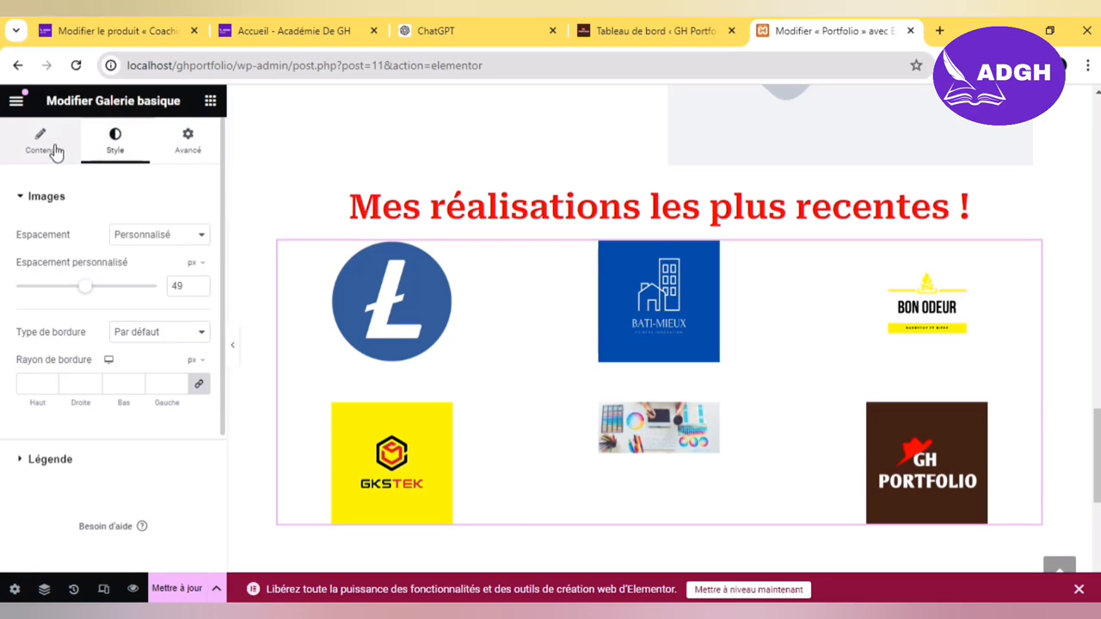
# Step: Set the gallery's image resolution to Medium - 300 x 300 and update the page
pyautogui.click(55, 151)
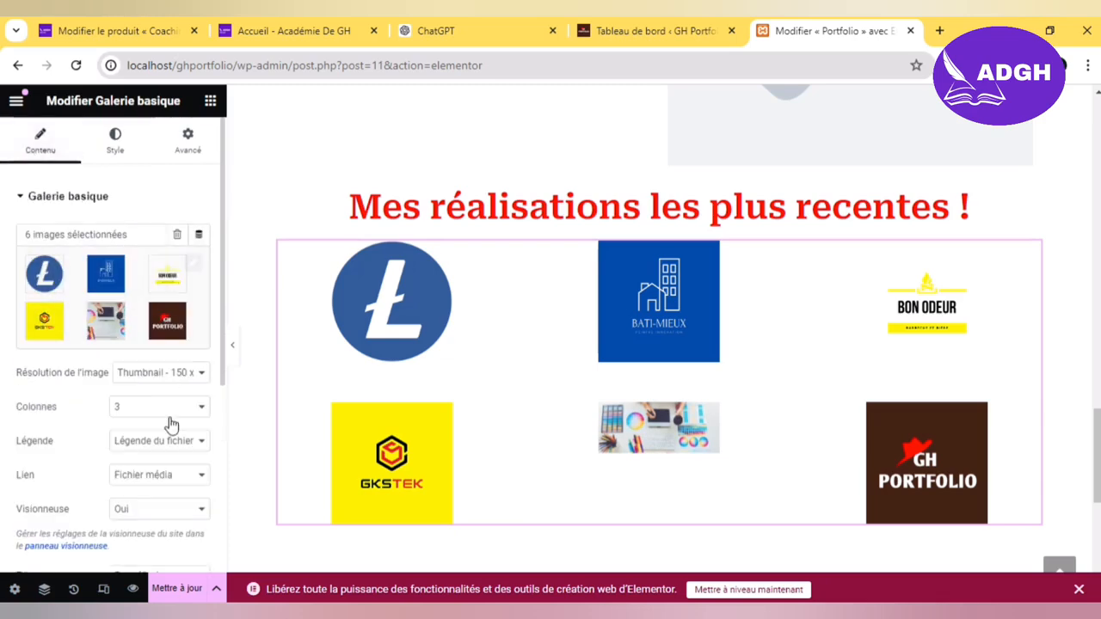
pyautogui.click(184, 377)
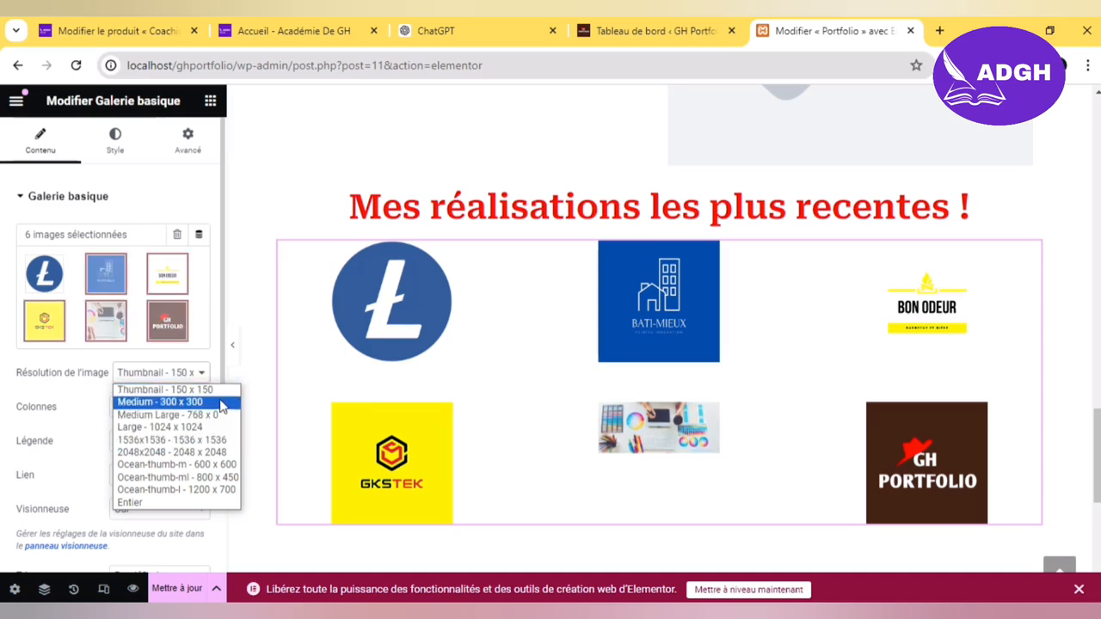
pyautogui.click(160, 402)
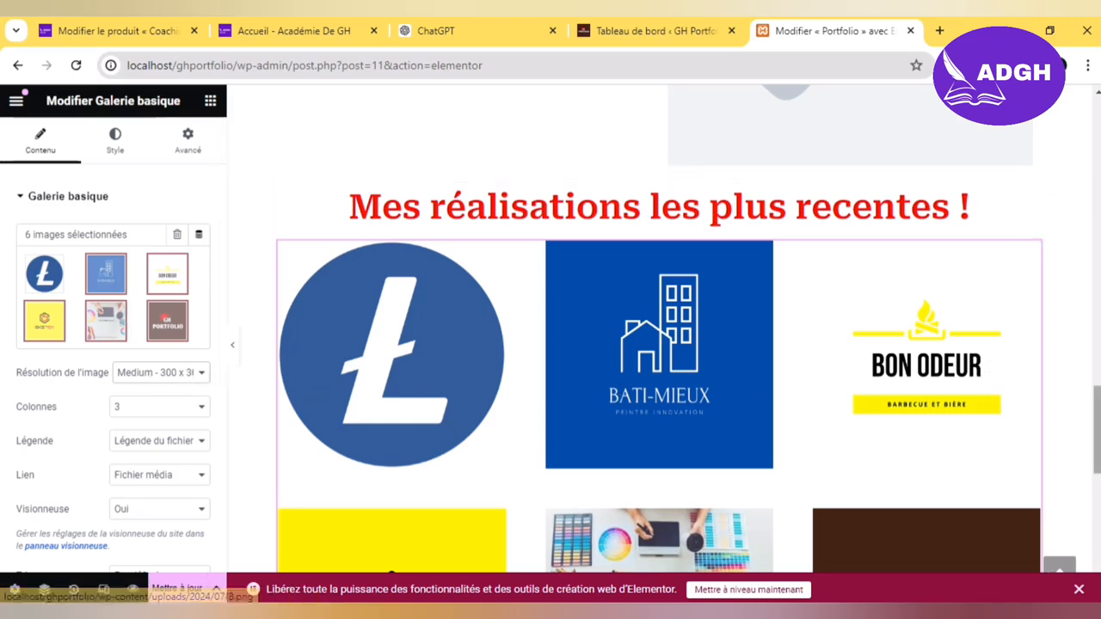
pyautogui.moveTo(1096, 412); pyautogui.dragTo(1095, 439)
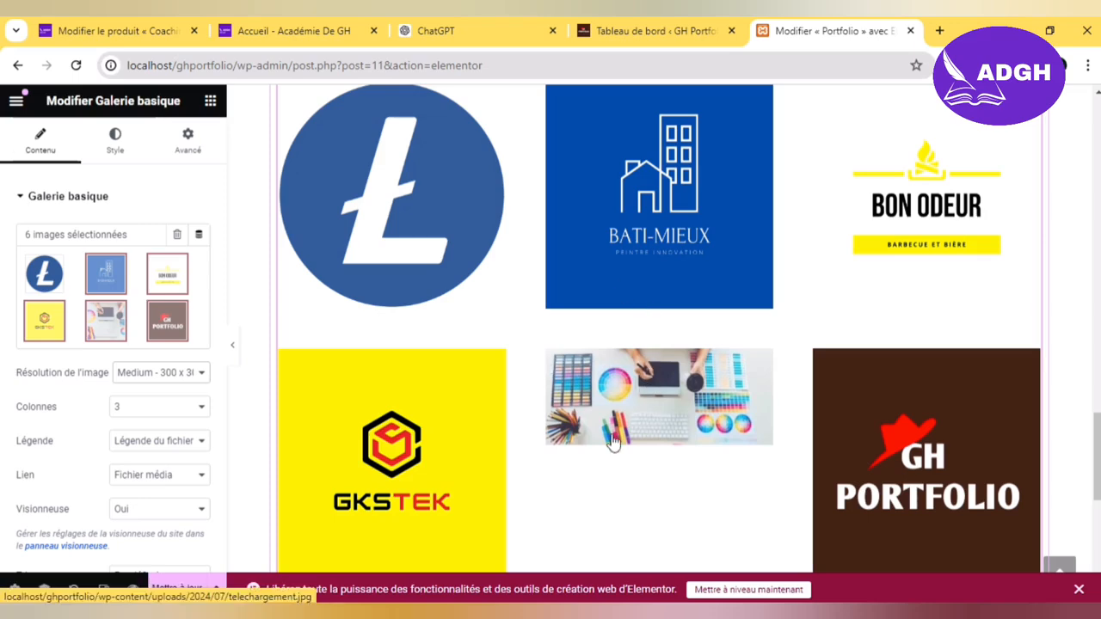
pyautogui.click(176, 589)
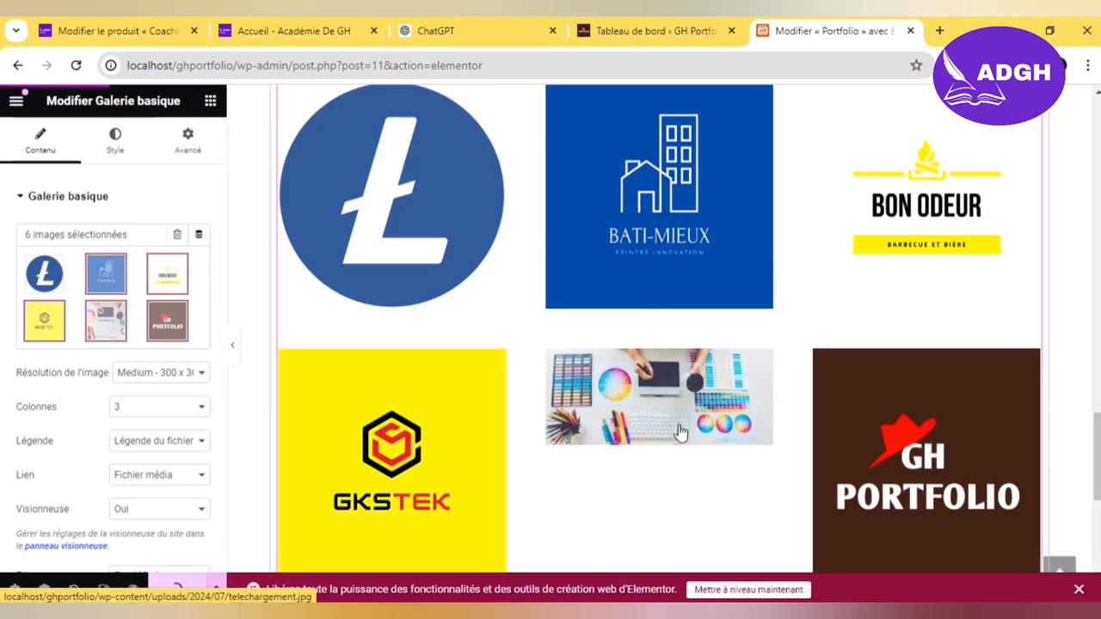
# Step: Look over the page from the gallery to the footer and the welcome section, and return to the widget list
pyautogui.scroll(-3, 1098, 446)
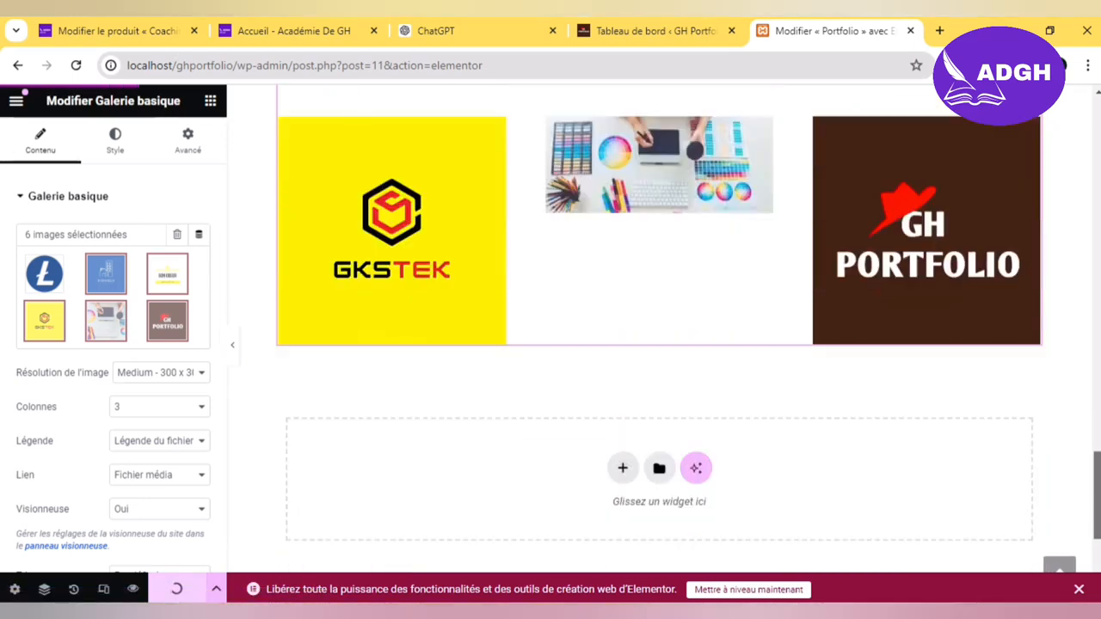
pyautogui.moveTo(1098, 496)
pyautogui.mouseDown()
pyautogui.moveTo(1097, 526)
pyautogui.moveTo(1098, 129)
pyautogui.moveTo(1098, 506)
pyautogui.mouseUp()
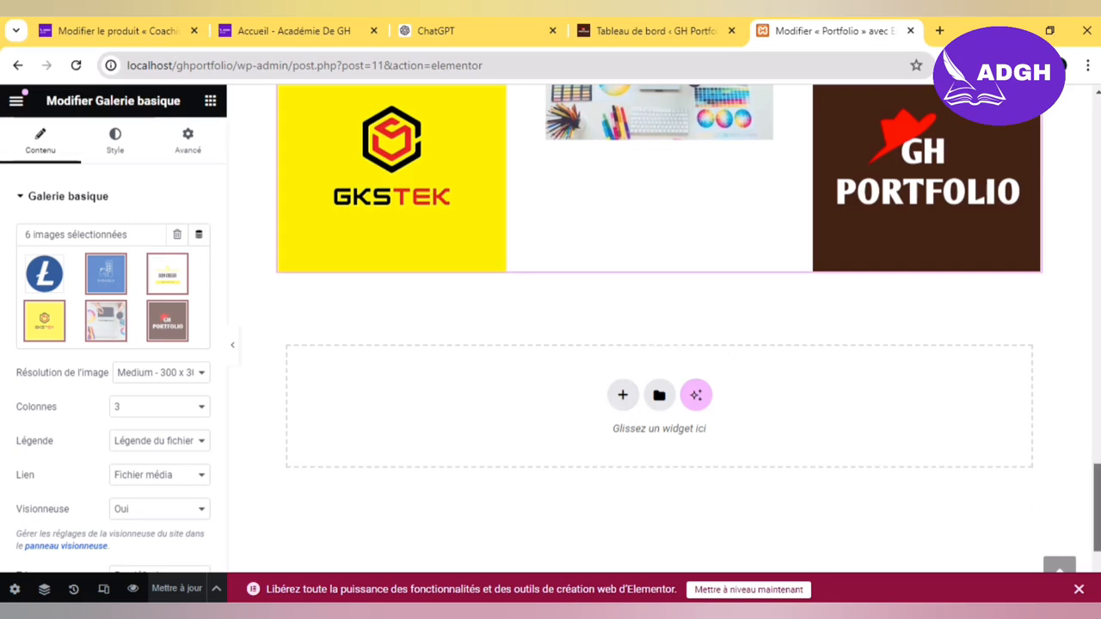
pyautogui.scroll(-3, 659, 344)
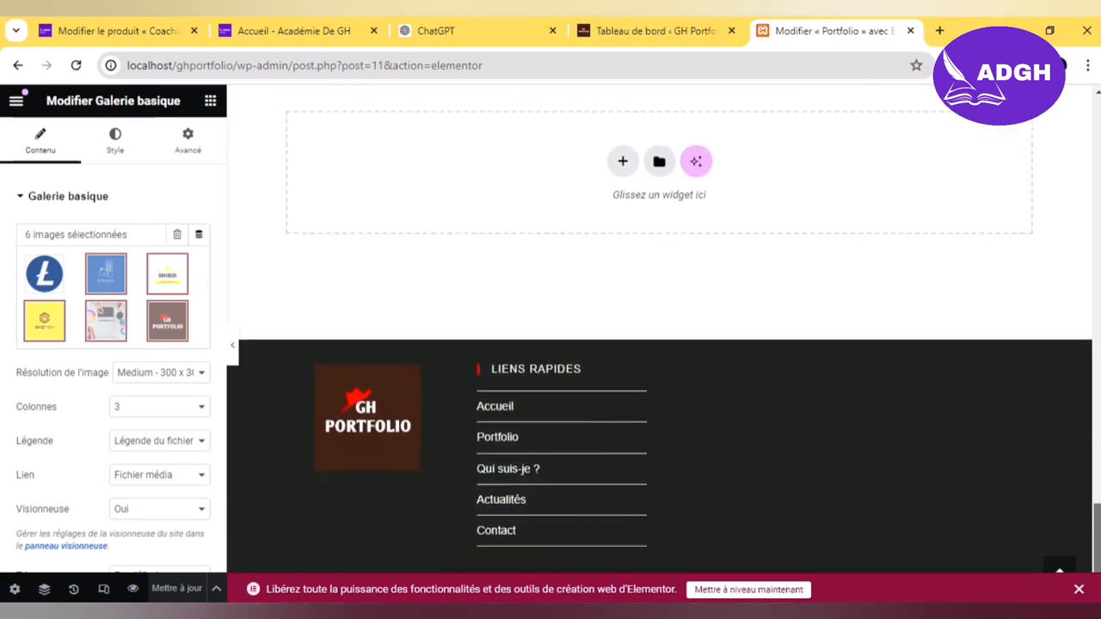
pyautogui.scroll(10, 659, 345)
pyautogui.scroll(10, 919, 245)
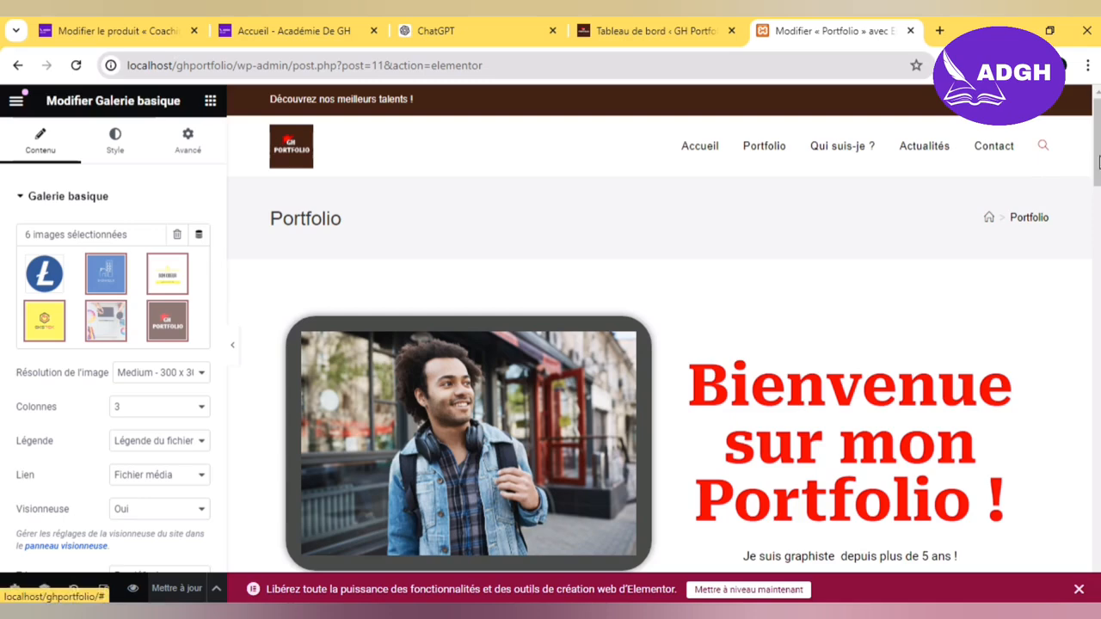
pyautogui.moveTo(1099, 162); pyautogui.dragTo(1098, 207)
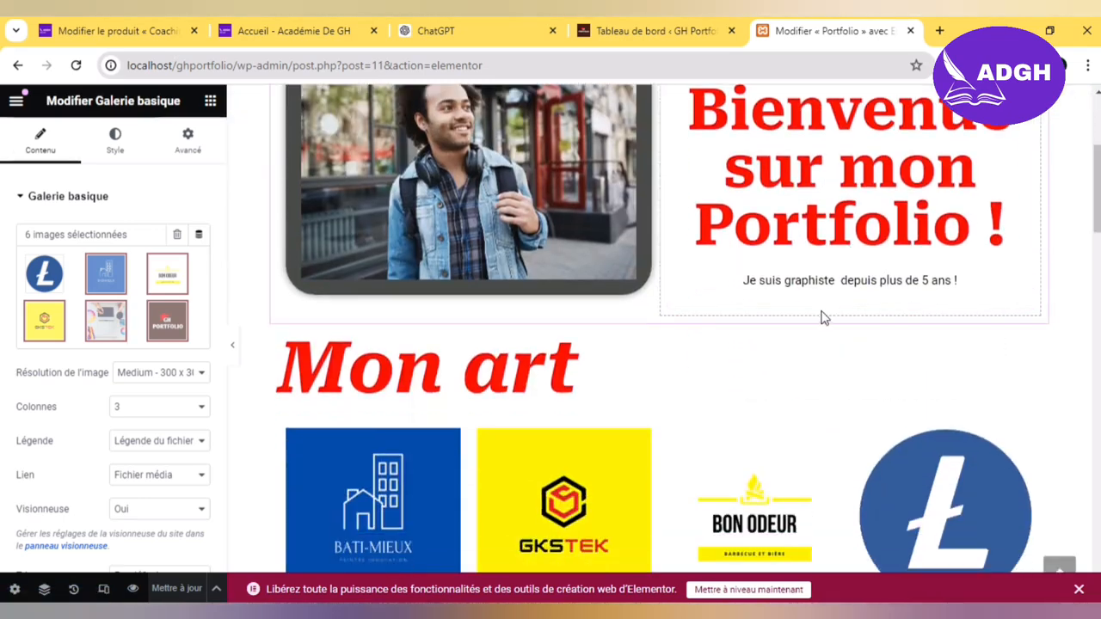
pyautogui.click(209, 102)
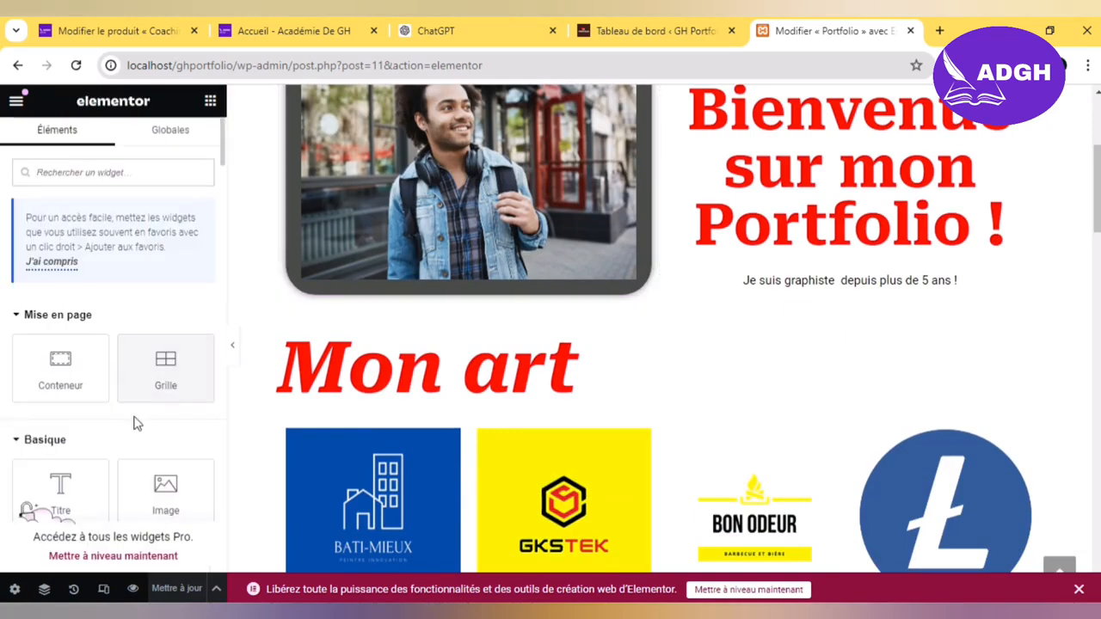
# Step: Find the Bouton widget and place it below the "Je suis graphiste depuis plus de 5 ans !" text in the welcome section
pyautogui.moveTo(140, 249); pyautogui.dragTo(119, 172)
pyautogui.click(118, 172)
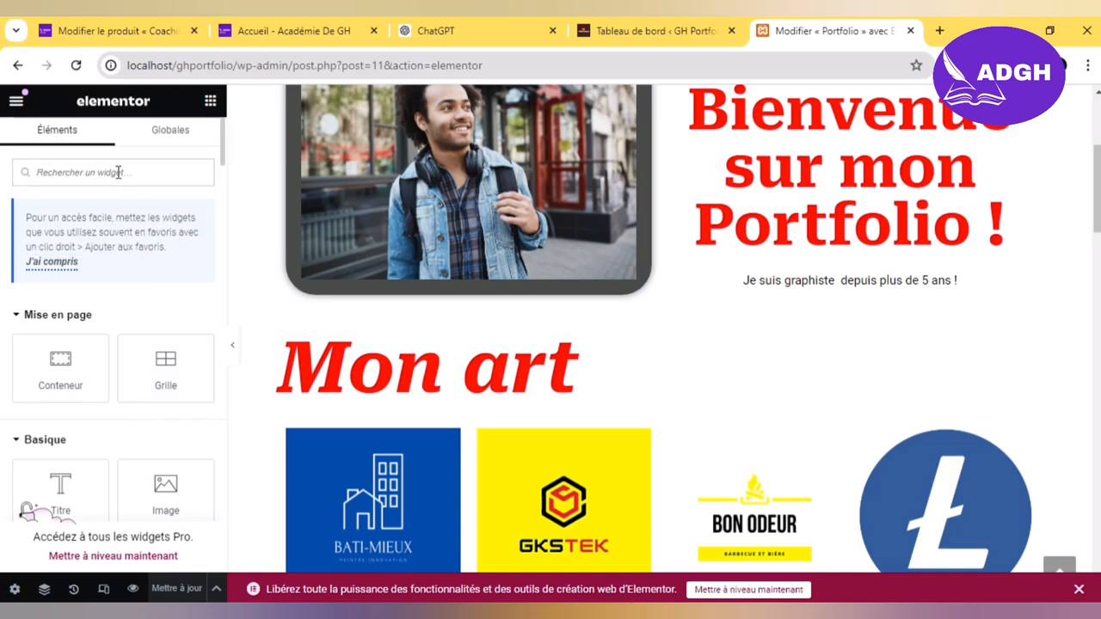
pyautogui.write('BOU')
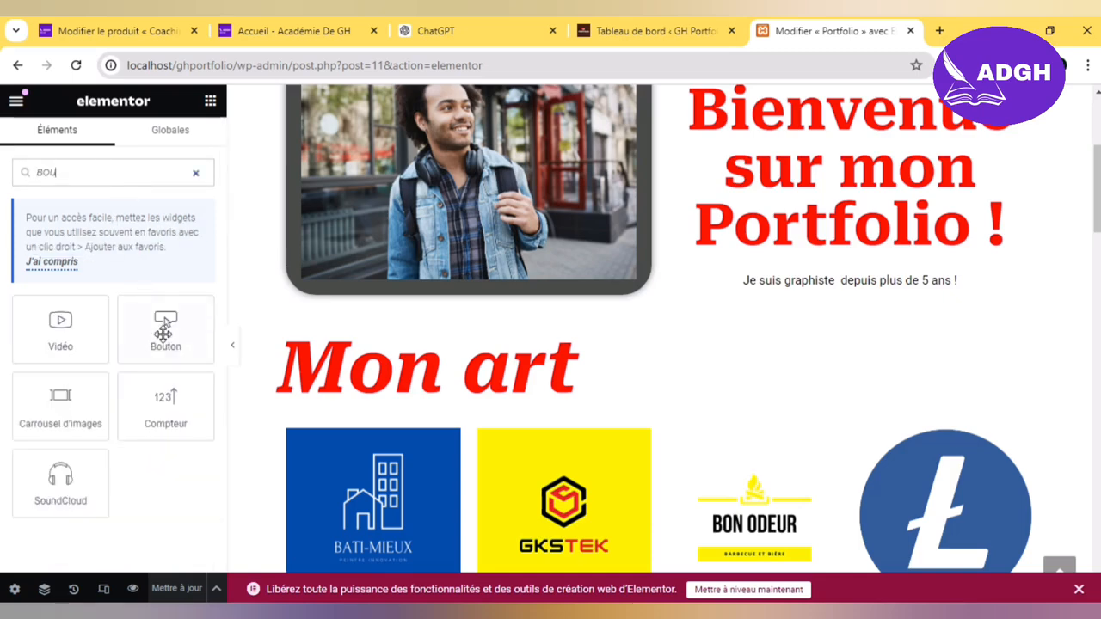
pyautogui.moveTo(164, 332); pyautogui.dragTo(813, 289)
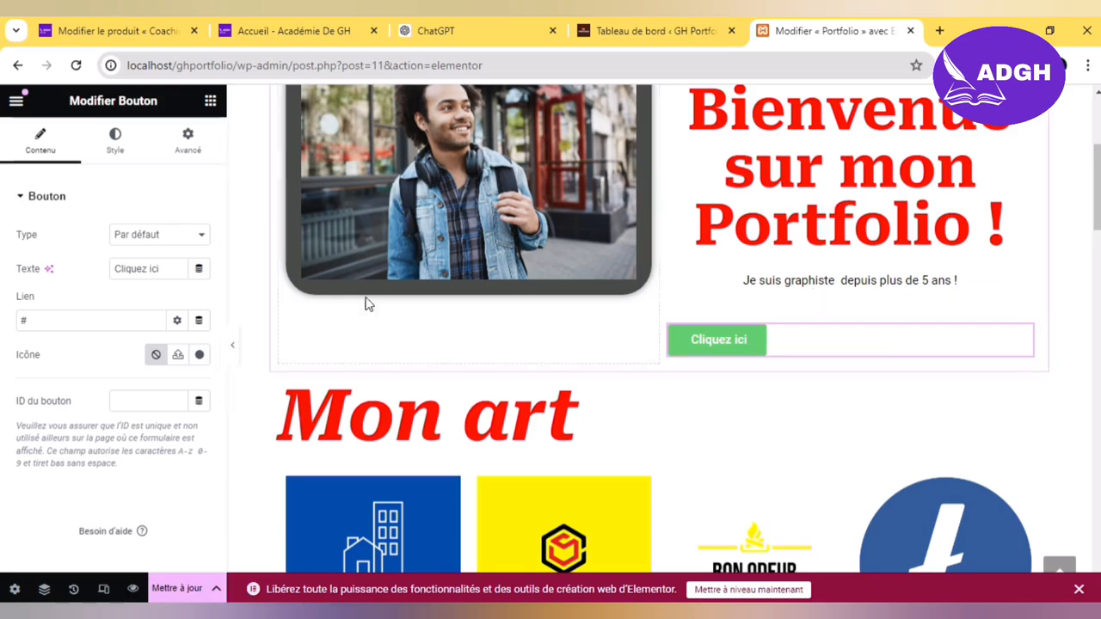
# Step: Replace the new button's text with "En savoir plus sur moi !"
pyautogui.click(173, 268)
pyautogui.hotkey('ctrl', 'a')
pyautogui.press('BackSpace')
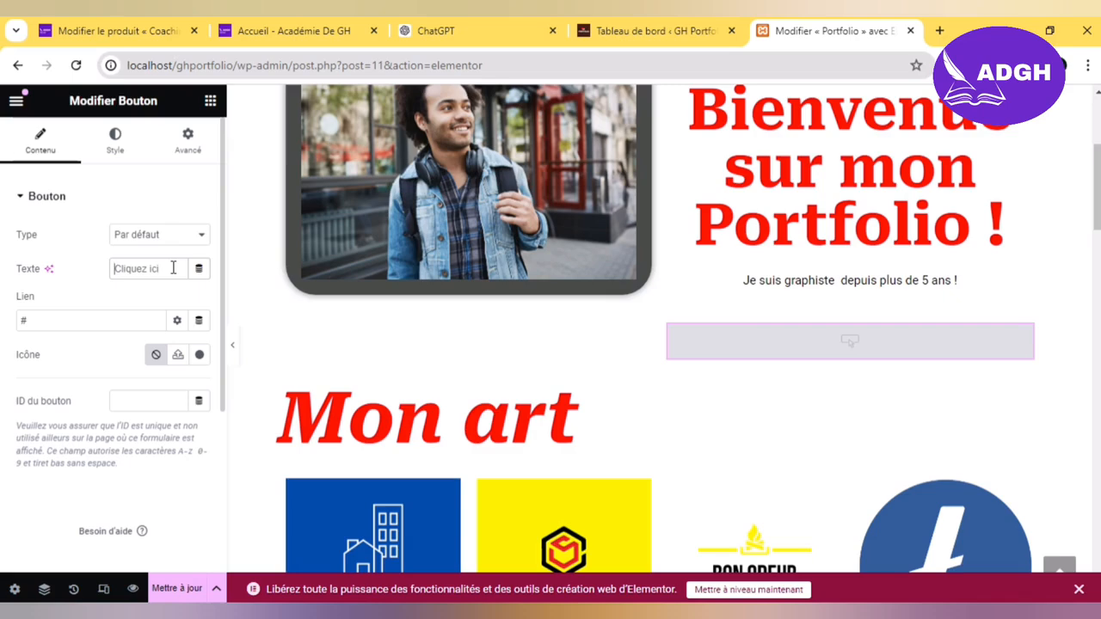
pyautogui.write('e')
pyautogui.press('BackSpace')
pyautogui.write('E')
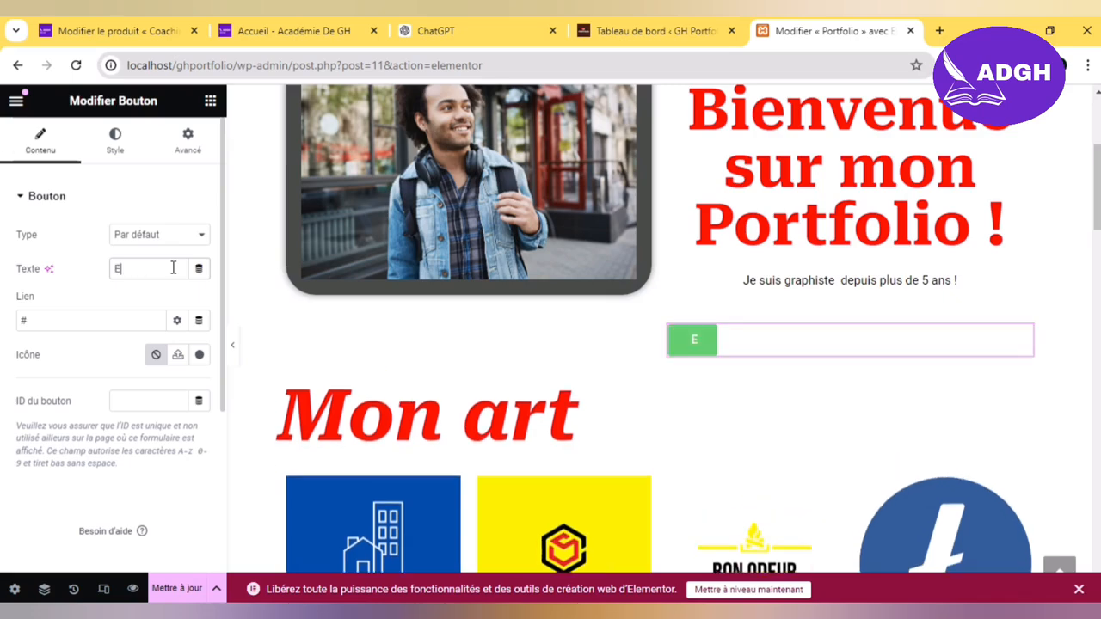
pyautogui.write('n sav')
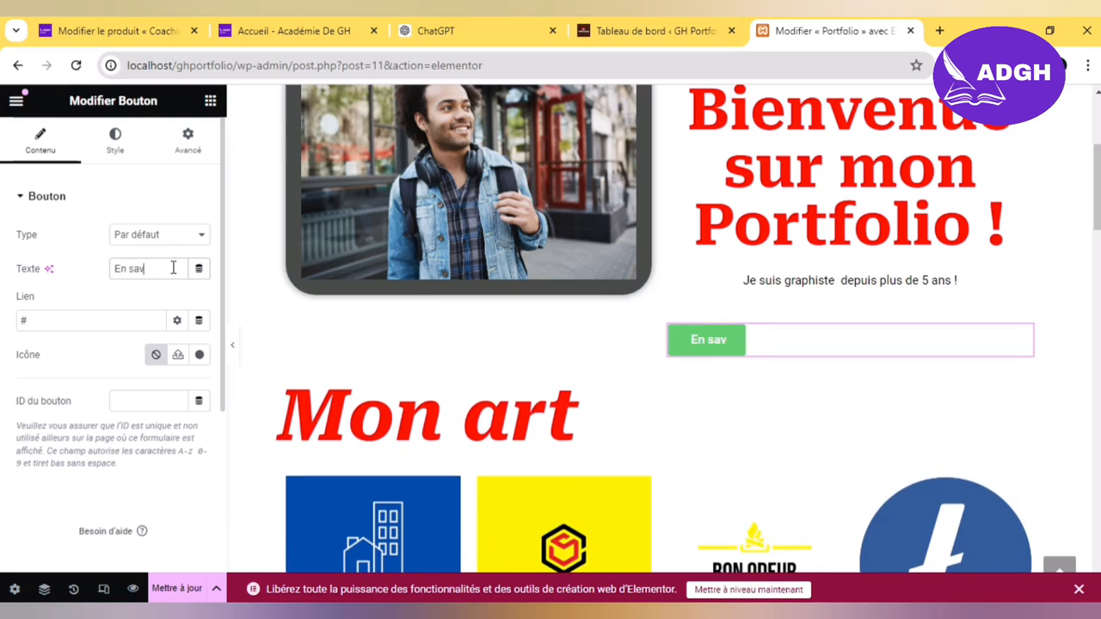
pyautogui.write('oir plus')
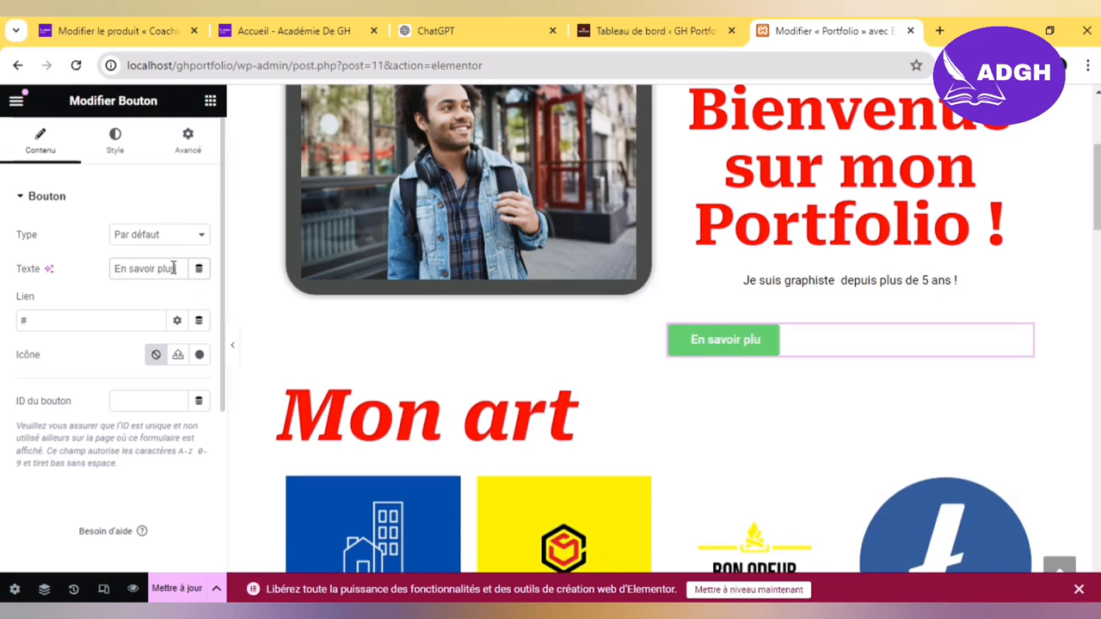
pyautogui.write(' sur')
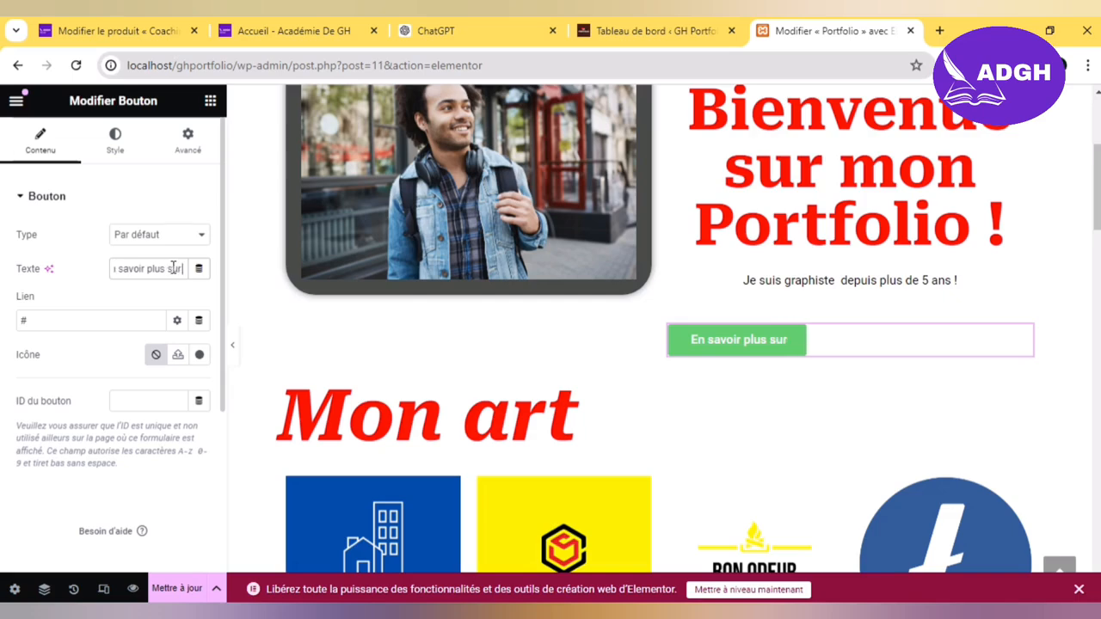
pyautogui.write(' moi !')
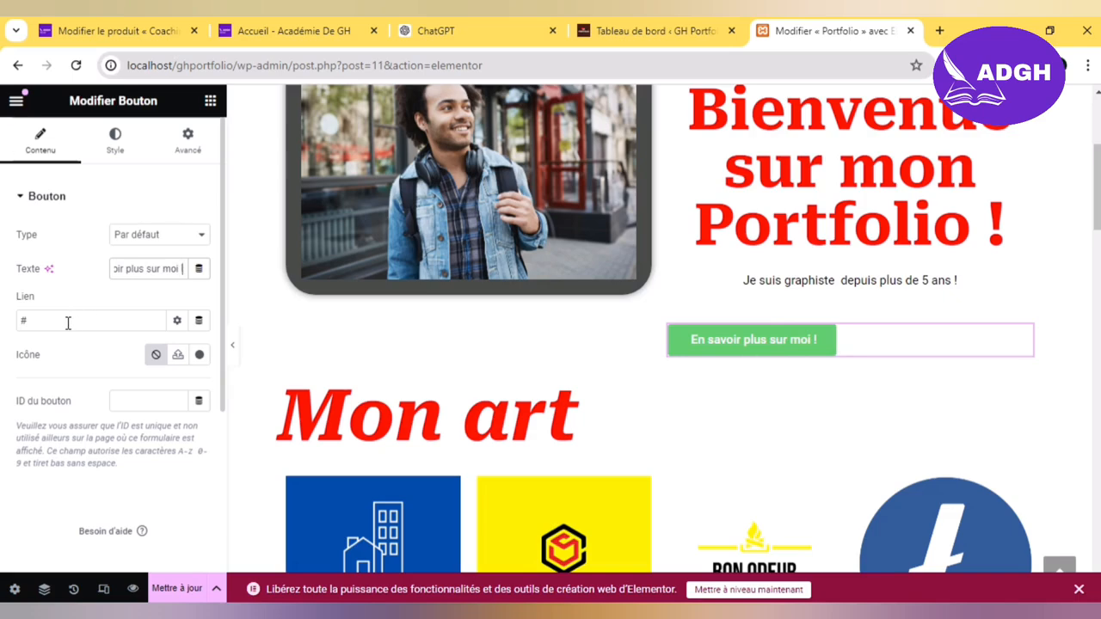
# Step: Center the "En savoir plus sur moi !" button and set its background color to #FF0000
pyautogui.click(129, 153)
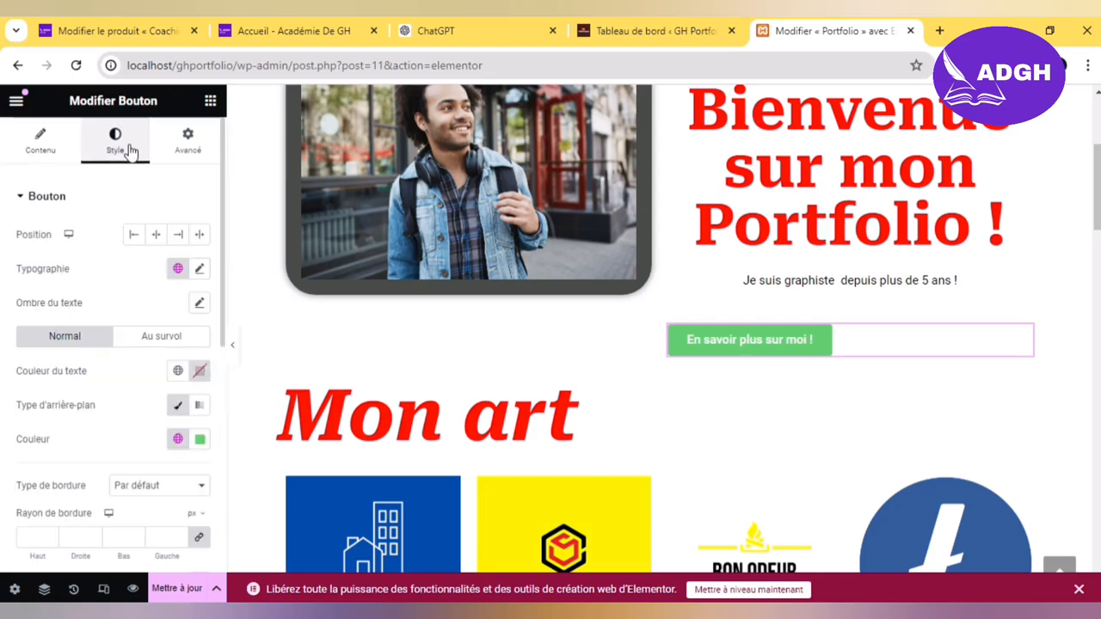
pyautogui.click(156, 234)
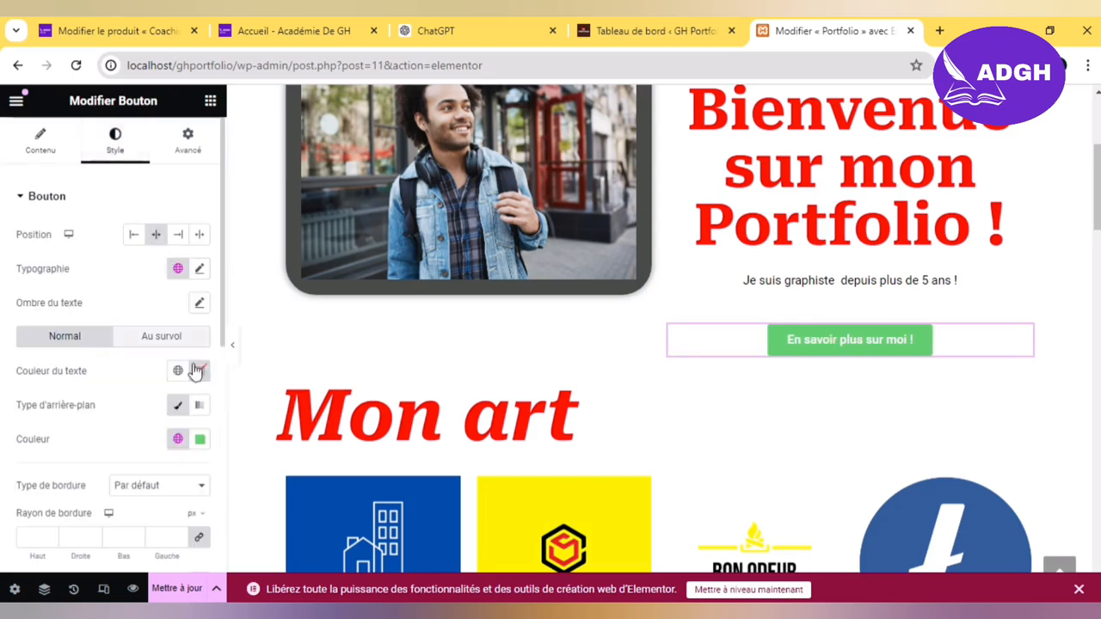
pyautogui.click(200, 440)
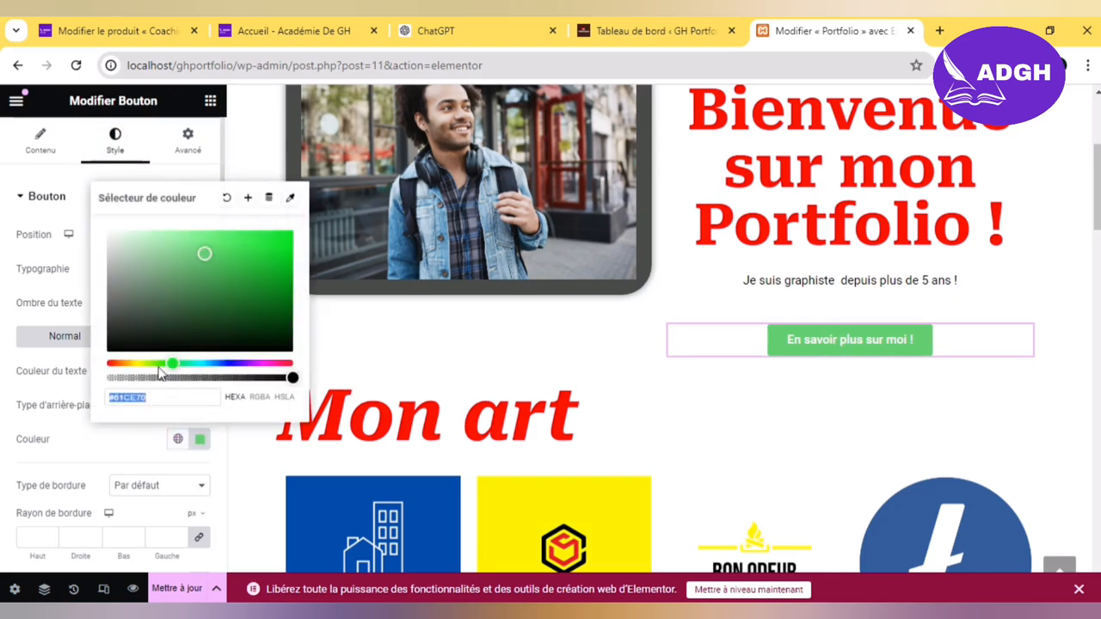
pyautogui.click(173, 402)
pyautogui.doubleClick(171, 402)
pyautogui.write('FF0000')
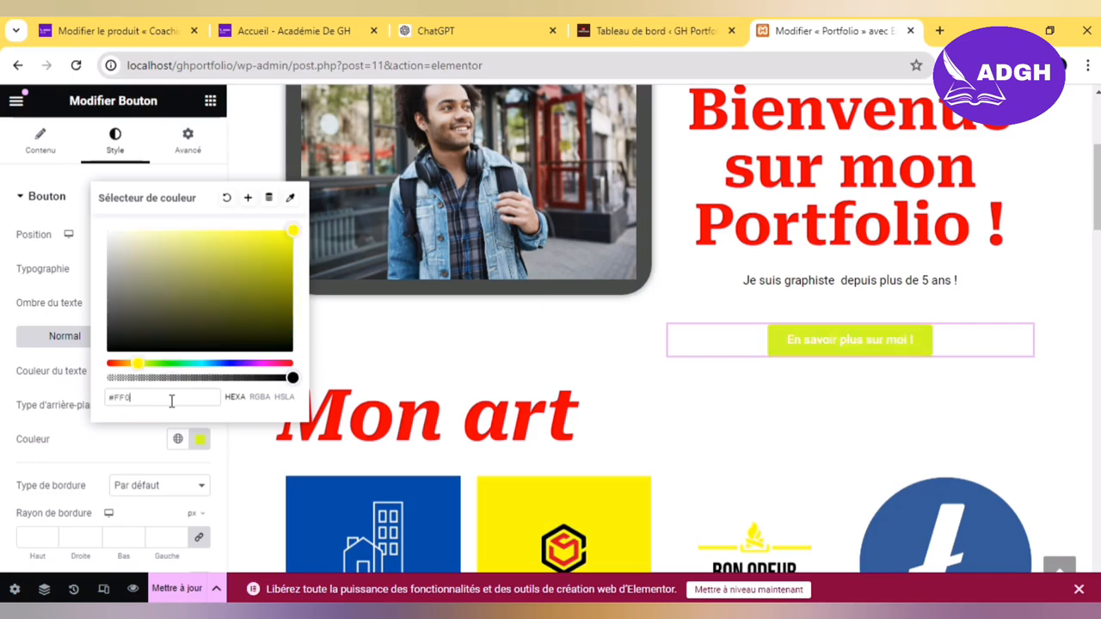
pyautogui.click(142, 439)
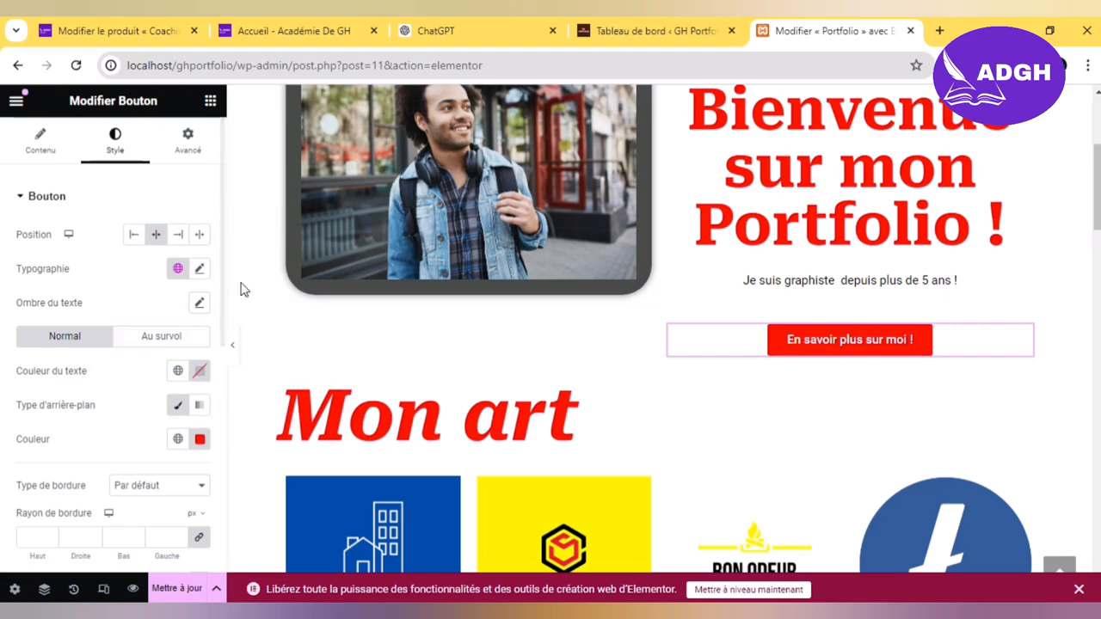
# Step: Round the welcome button's corners with a border radius of 35 px on all sides
pyautogui.moveTo(227, 308); pyautogui.dragTo(203, 389)
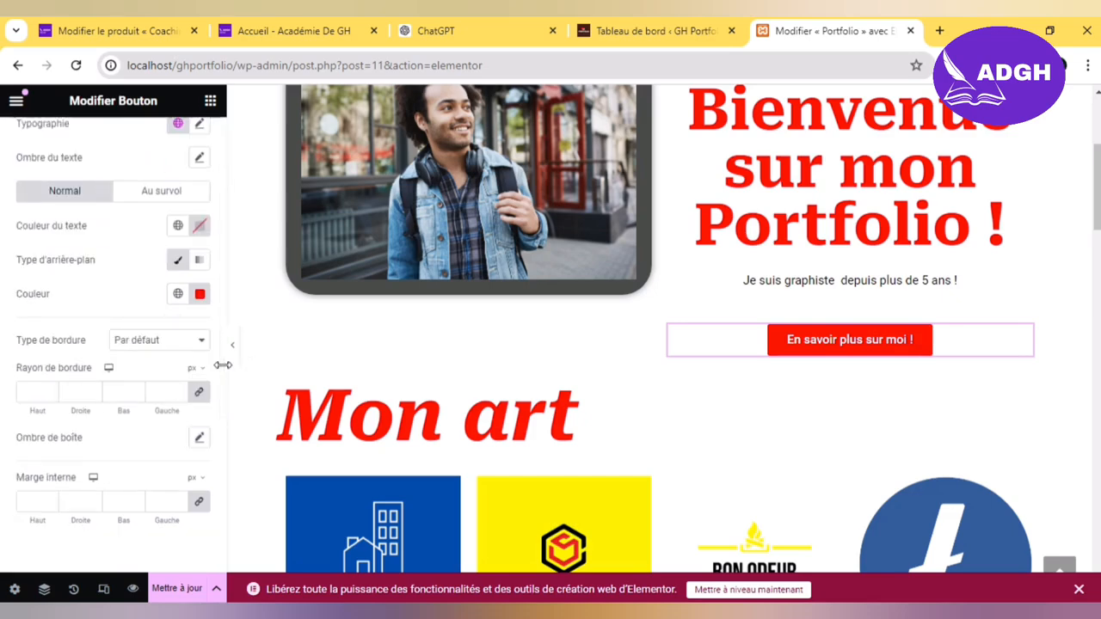
pyautogui.click(178, 389)
pyautogui.click(178, 389)
pyautogui.click(178, 389)
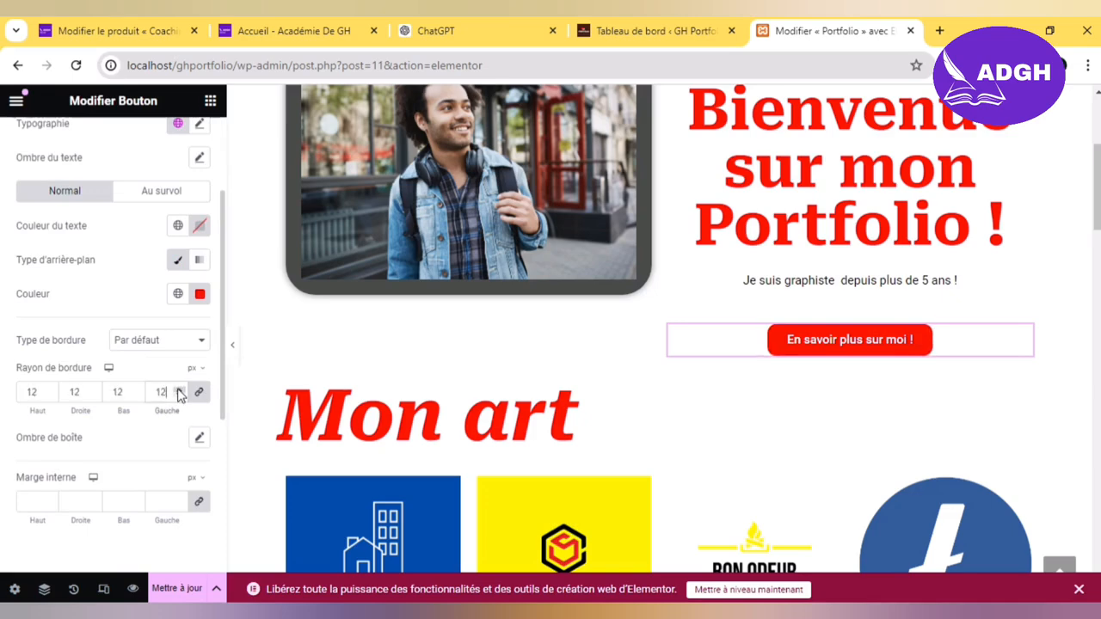
pyautogui.click(178, 389)
pyautogui.click(178, 389)
pyautogui.click(178, 389)
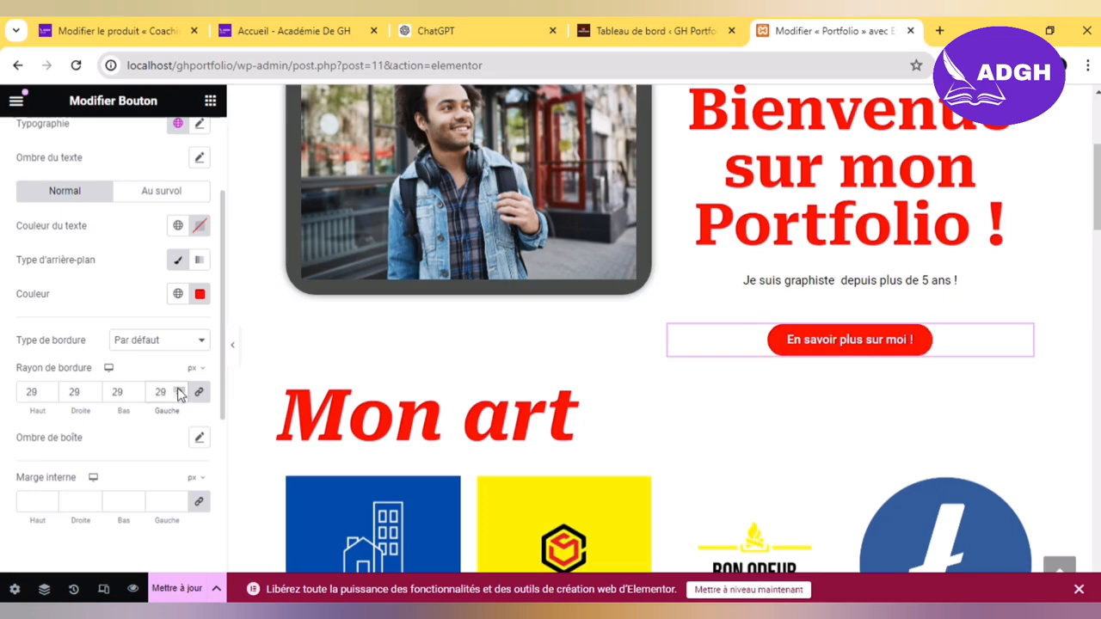
pyautogui.click(178, 389)
pyautogui.click(178, 389)
pyautogui.click(179, 388)
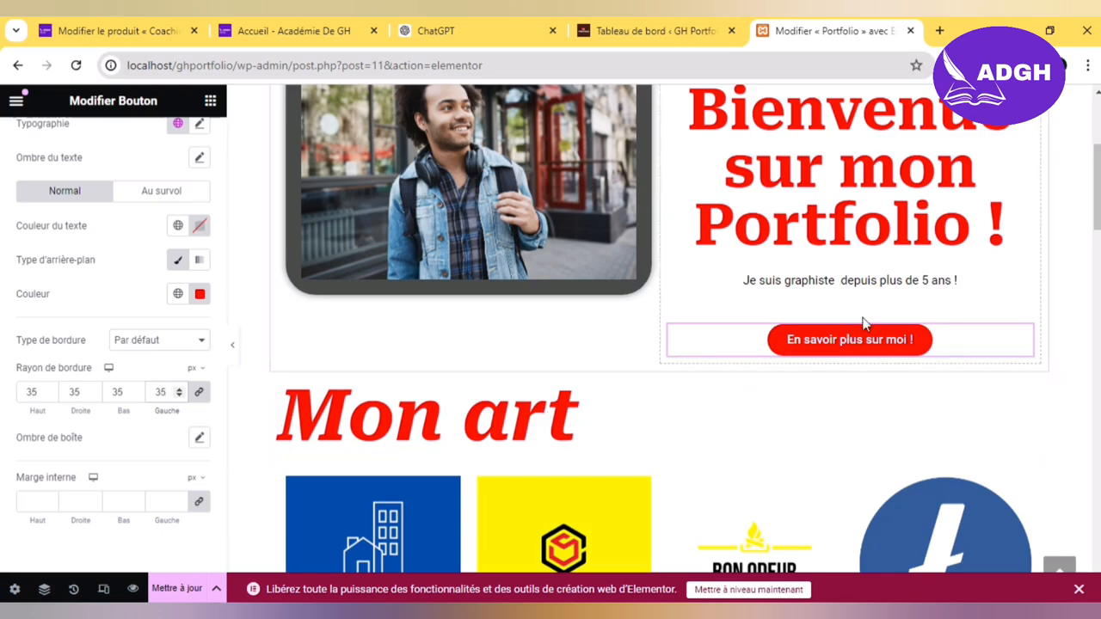
# Step: Set the typography size of the "Bienvenue sur mon Portfolio !" heading to 55 px
pyautogui.scroll(-4, 1098, 163)
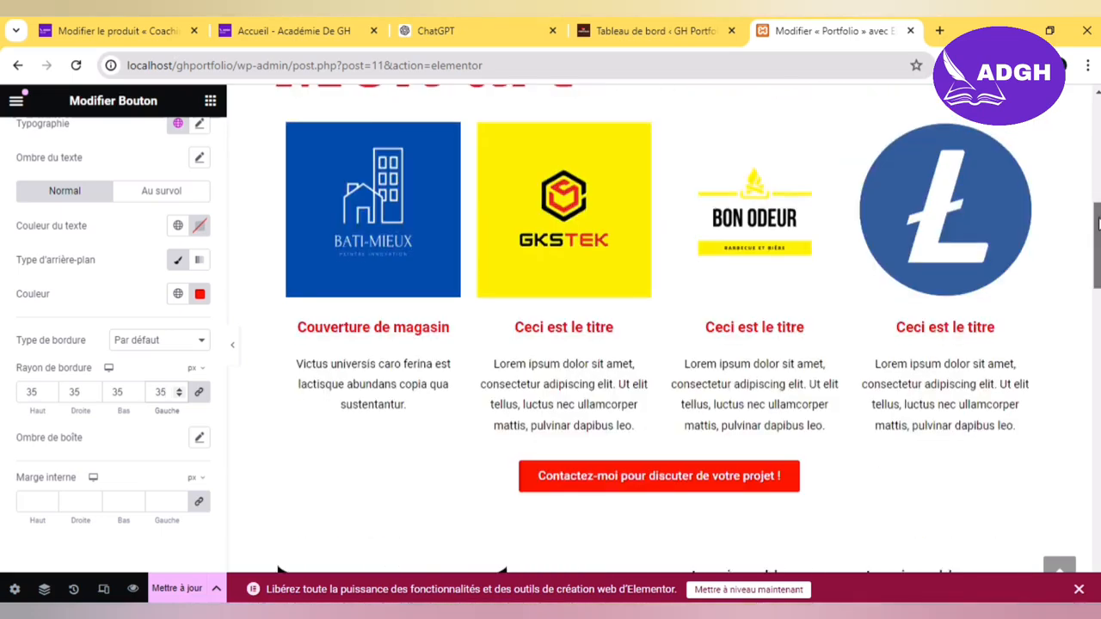
pyautogui.scroll(5, 1099, 164)
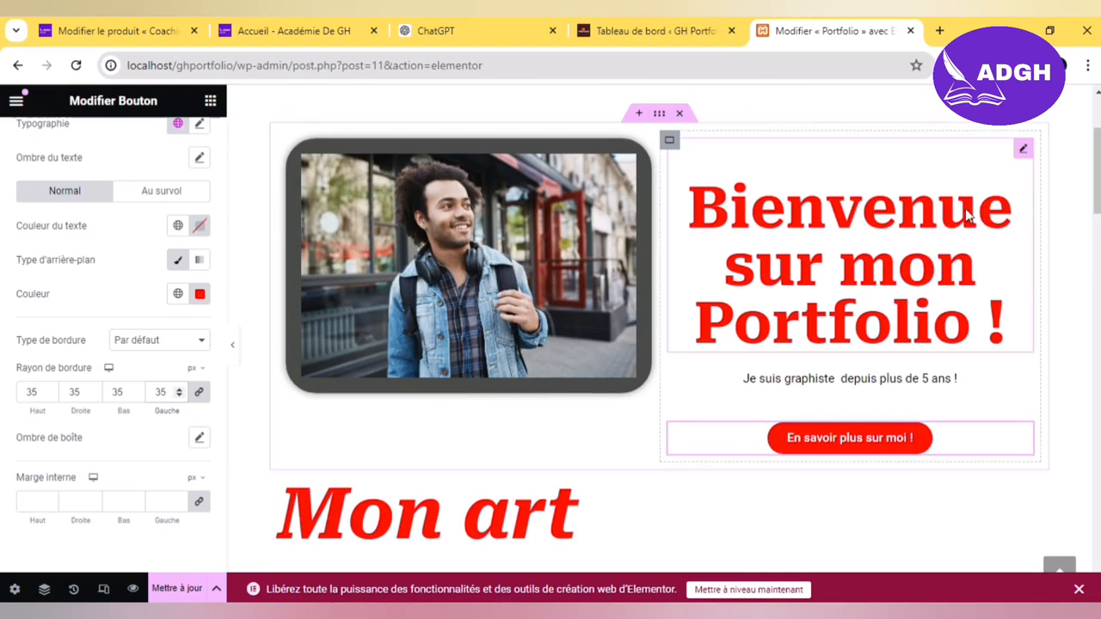
pyautogui.click(883, 172)
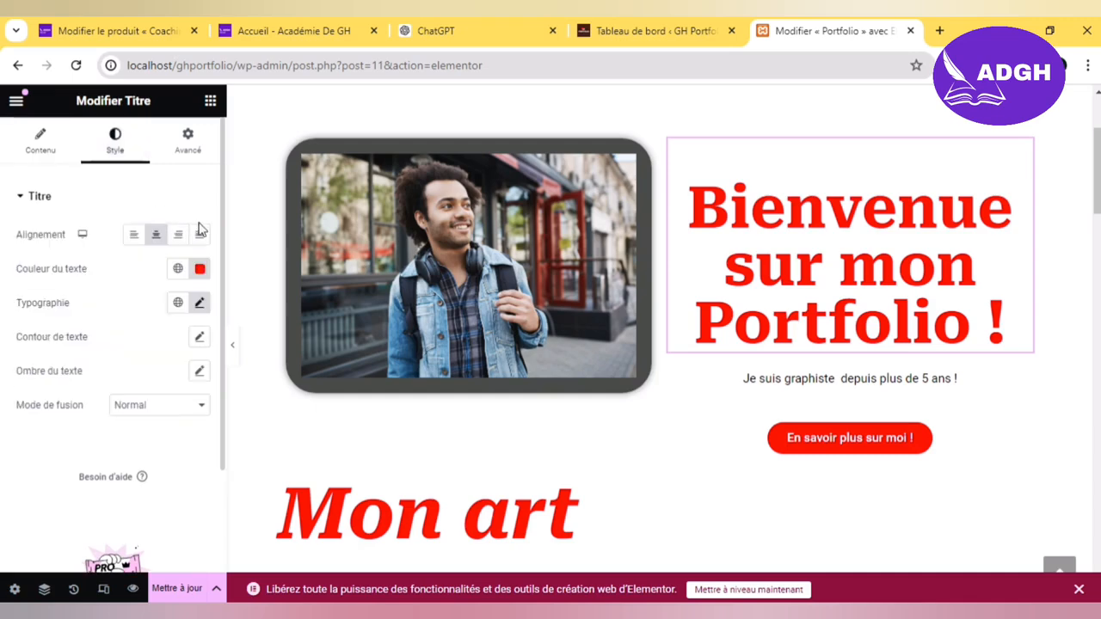
pyautogui.click(199, 304)
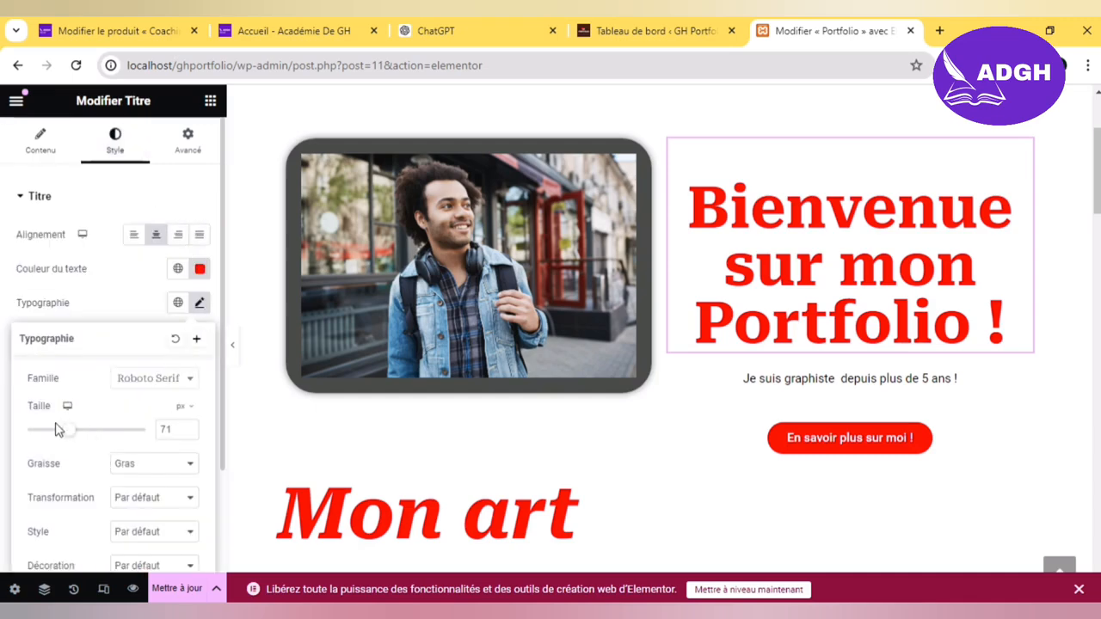
pyautogui.moveTo(71, 436); pyautogui.dragTo(60, 431)
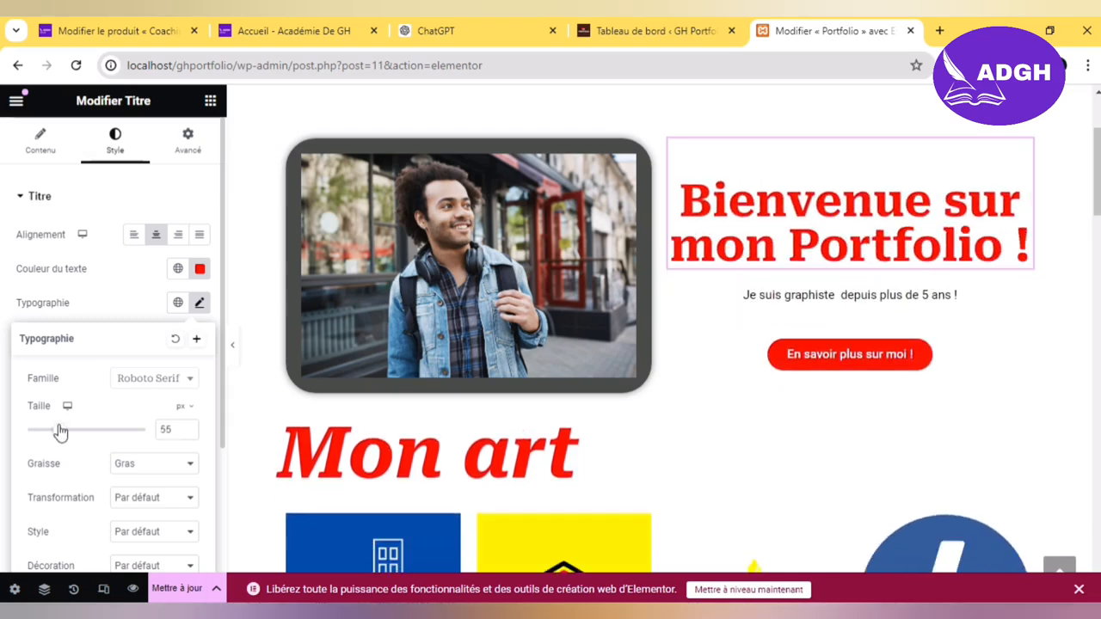
pyautogui.click(189, 433)
pyautogui.click(188, 433)
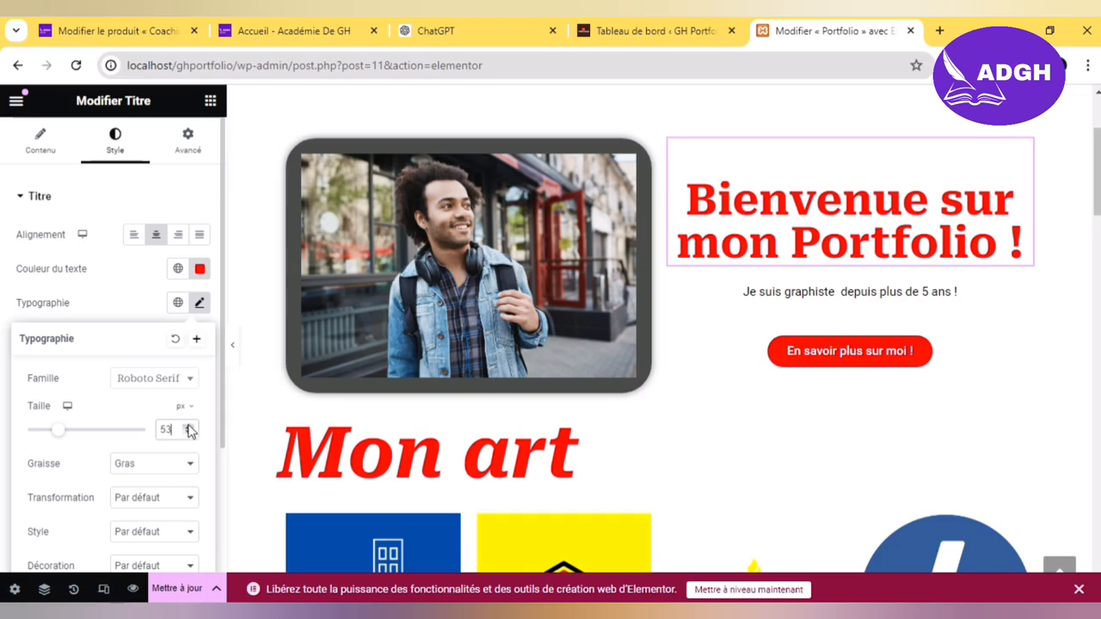
pyautogui.click(188, 428)
pyautogui.click(189, 429)
pyautogui.click(188, 428)
pyautogui.click(188, 429)
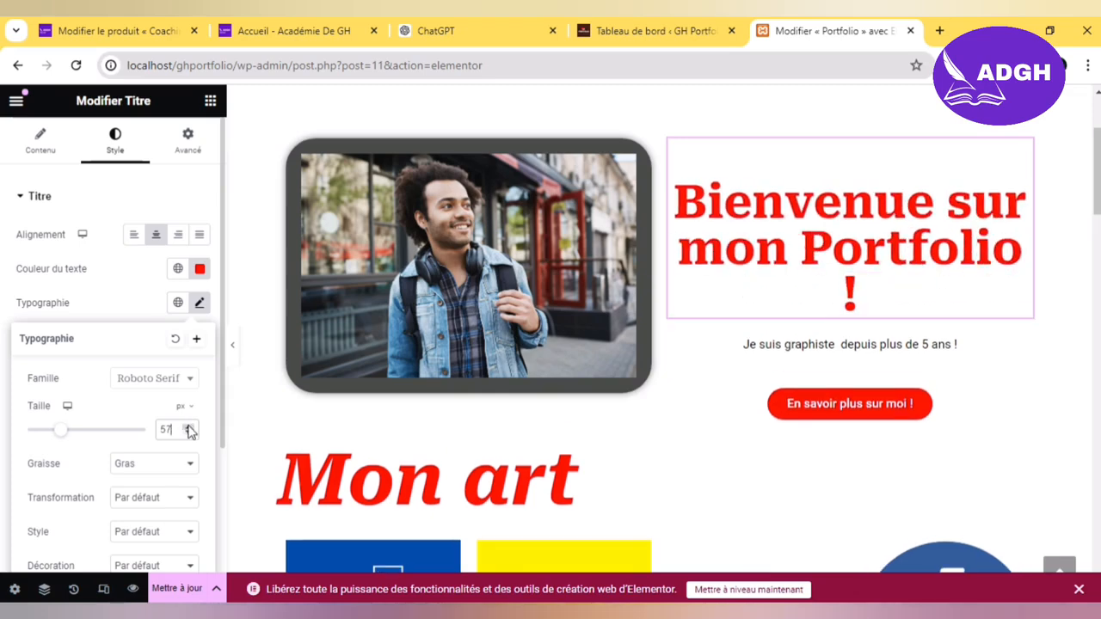
pyautogui.click(188, 433)
pyautogui.click(188, 433)
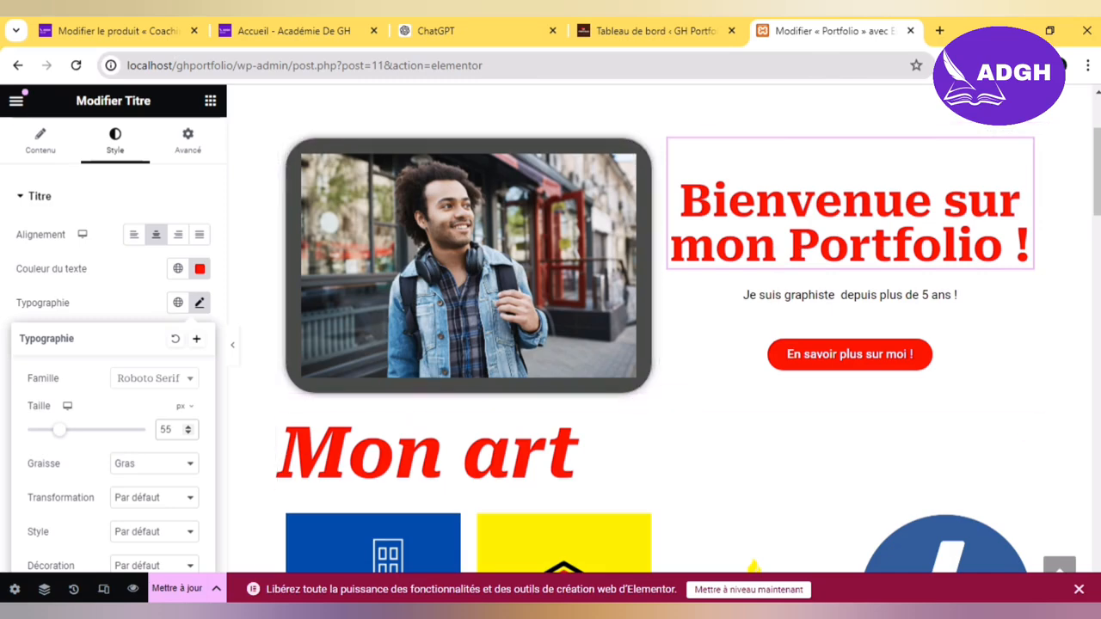
# Step: Update the page and look over its sections from the welcome area down to the image gallery
pyautogui.click(182, 589)
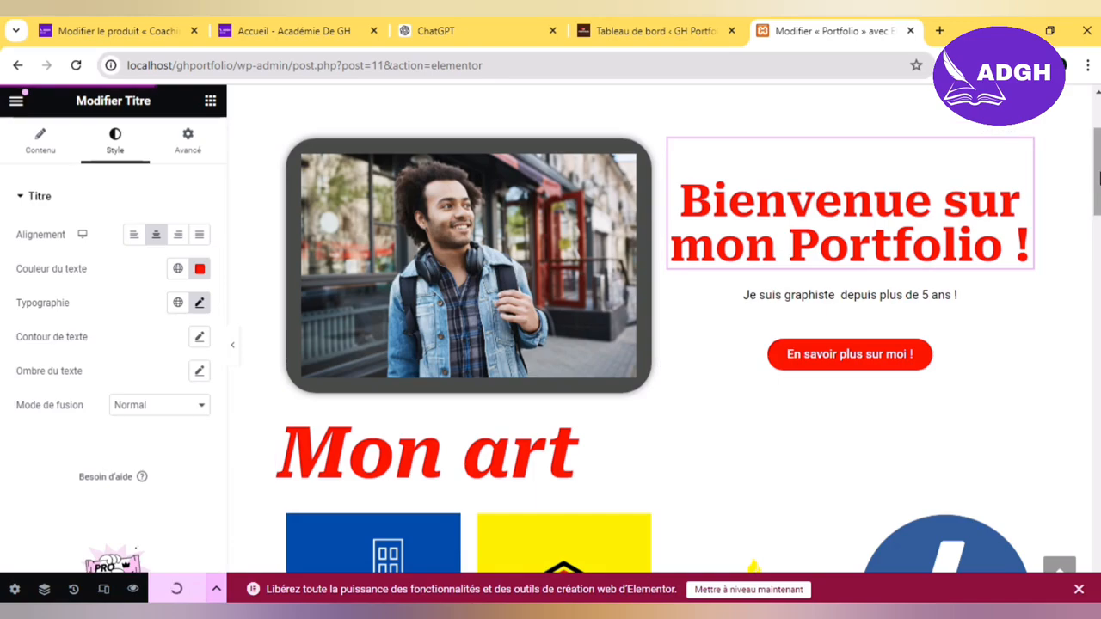
pyautogui.scroll(2, 1100, 177)
pyautogui.scroll(-3, 1100, 176)
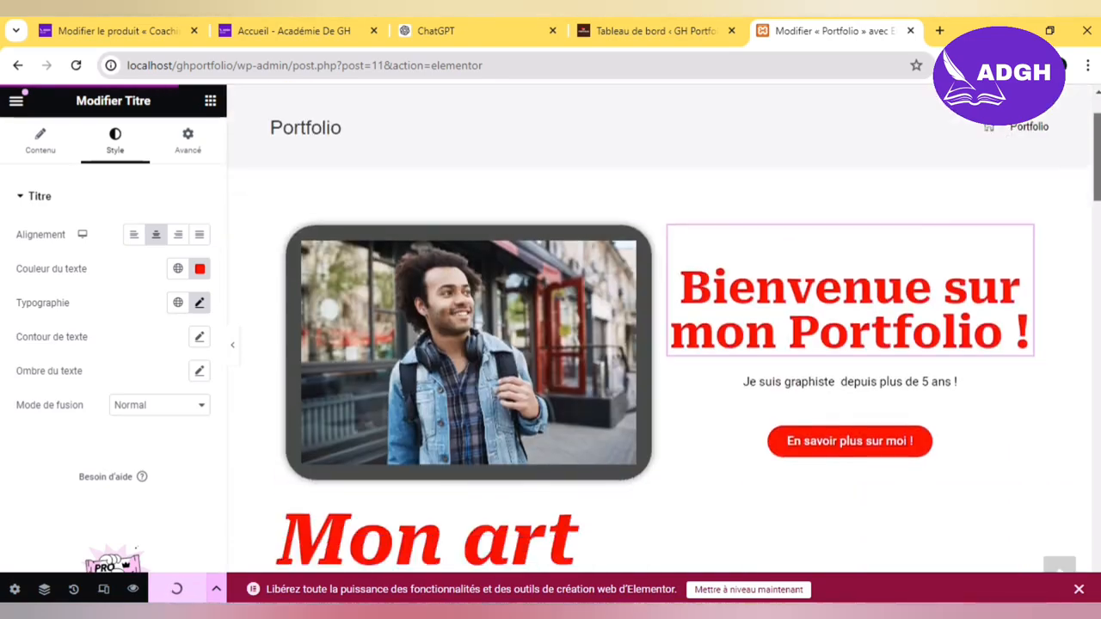
pyautogui.scroll(-10, 1100, 176)
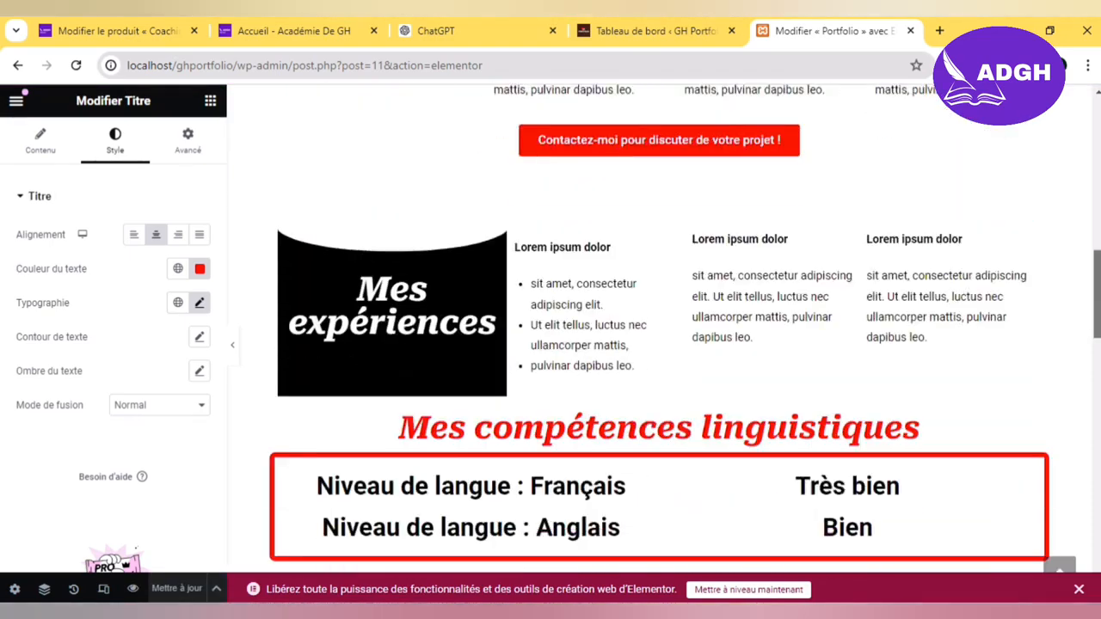
pyautogui.scroll(-8, 659, 327)
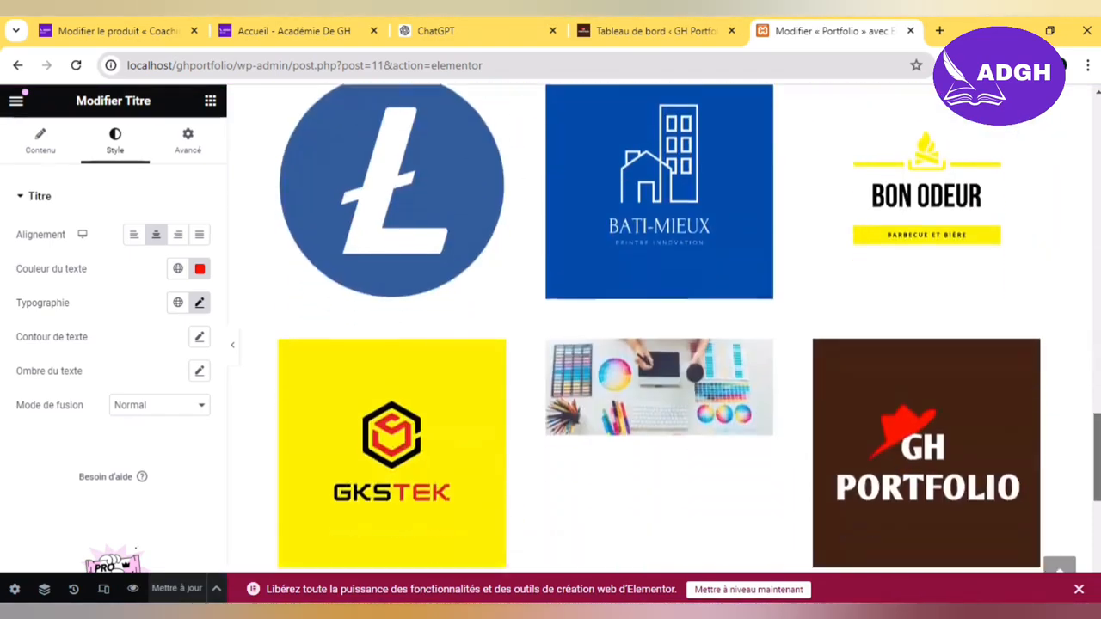
pyautogui.scroll(18, 659, 327)
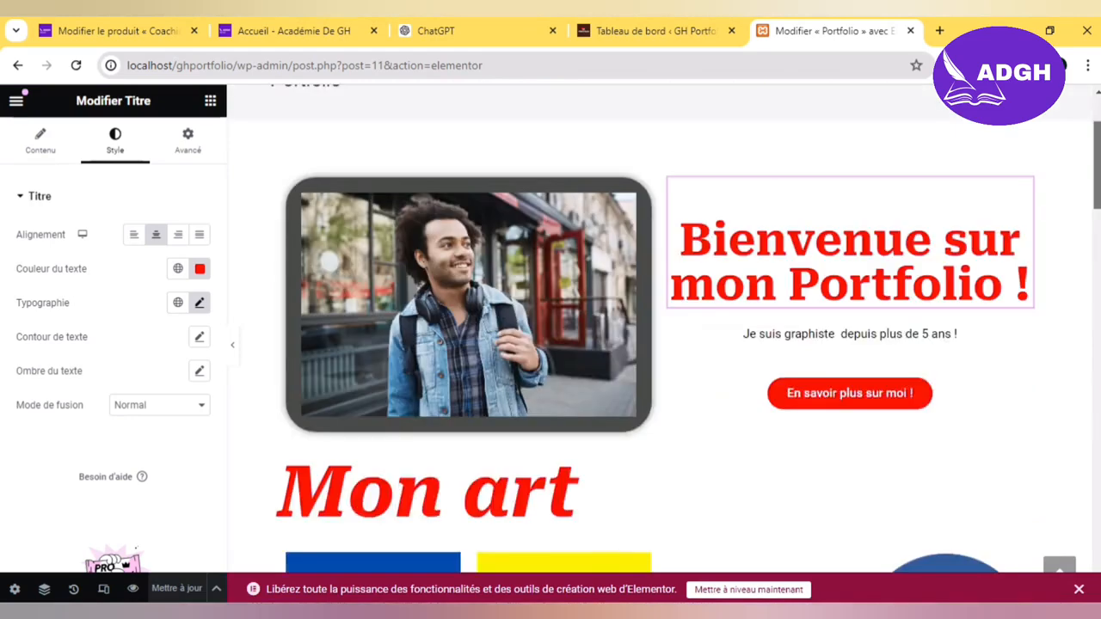